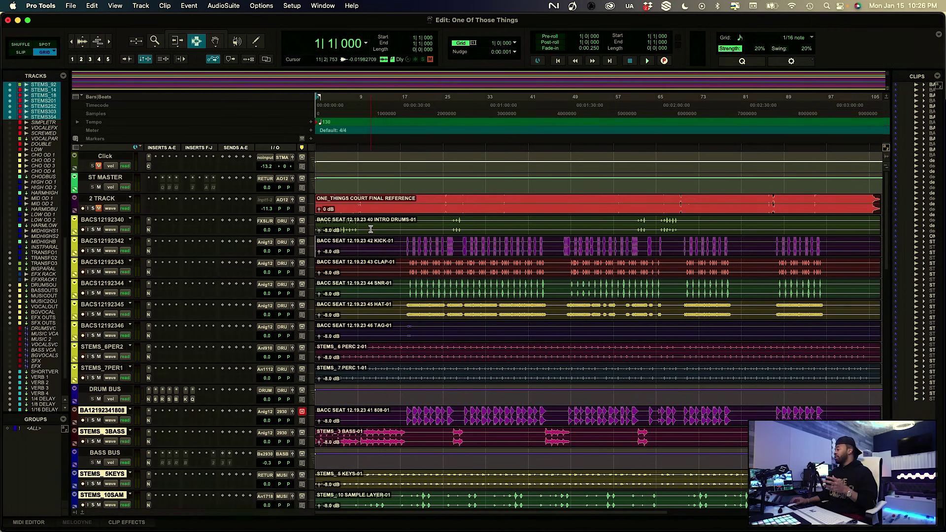
# Place the playback position at bar 18 on the kick track and play the full mix
pyautogui.click(449, 253)
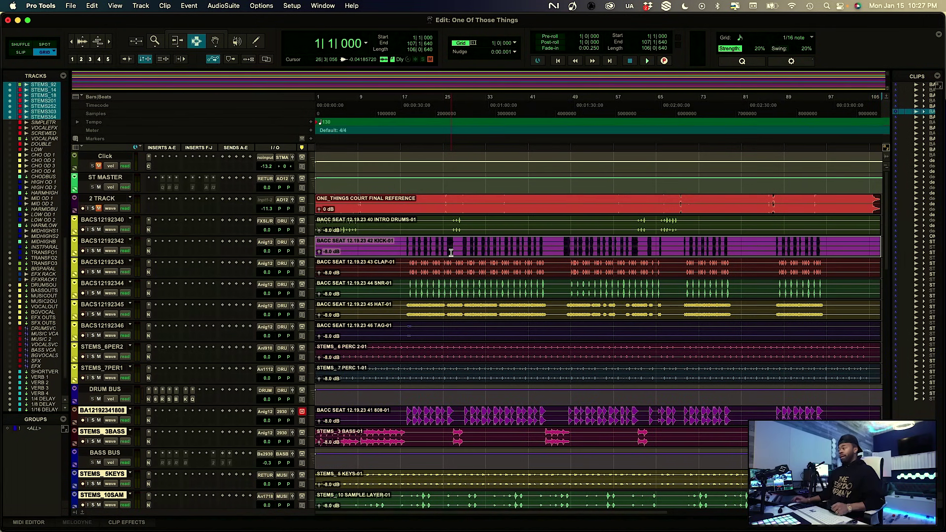
pyautogui.click(405, 244)
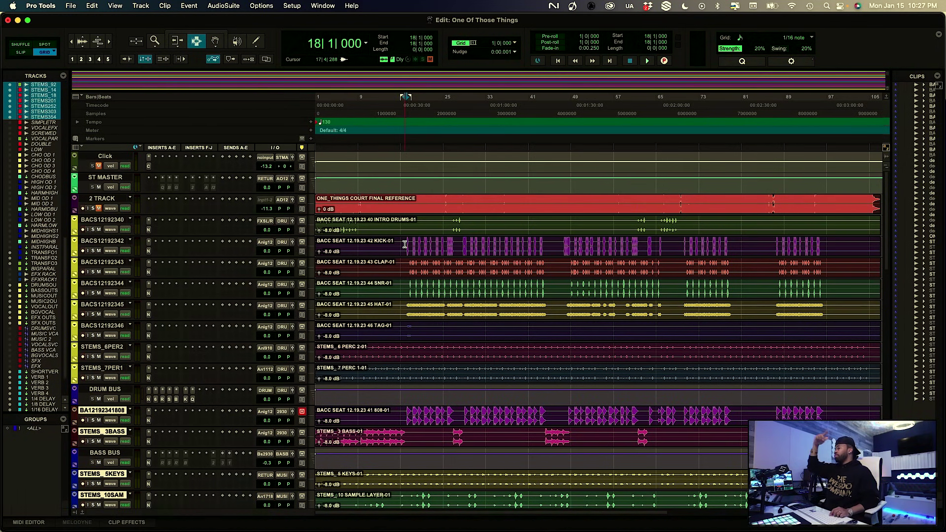
pyautogui.press('space')
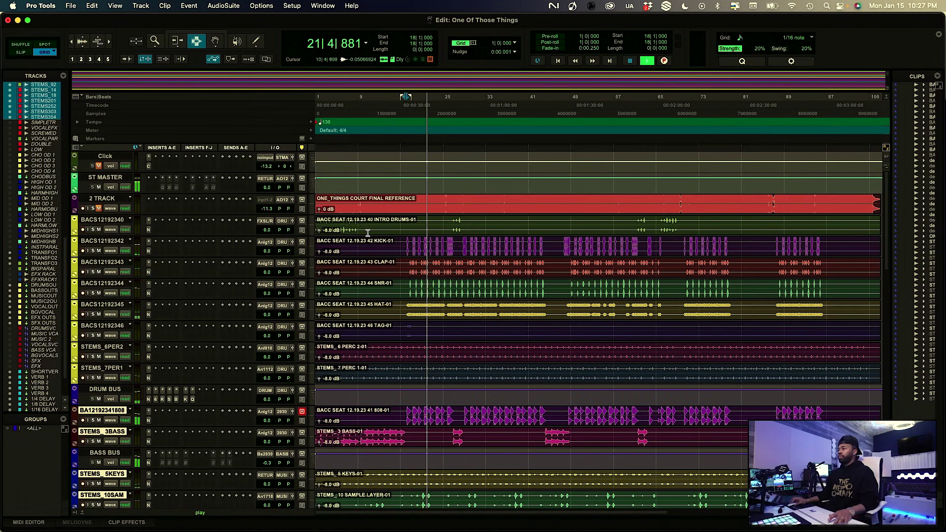
# Solo the 2 TRACK reference, listen to it from bar 18, and unsolo it
pyautogui.click(93, 208)
pyautogui.press('space')
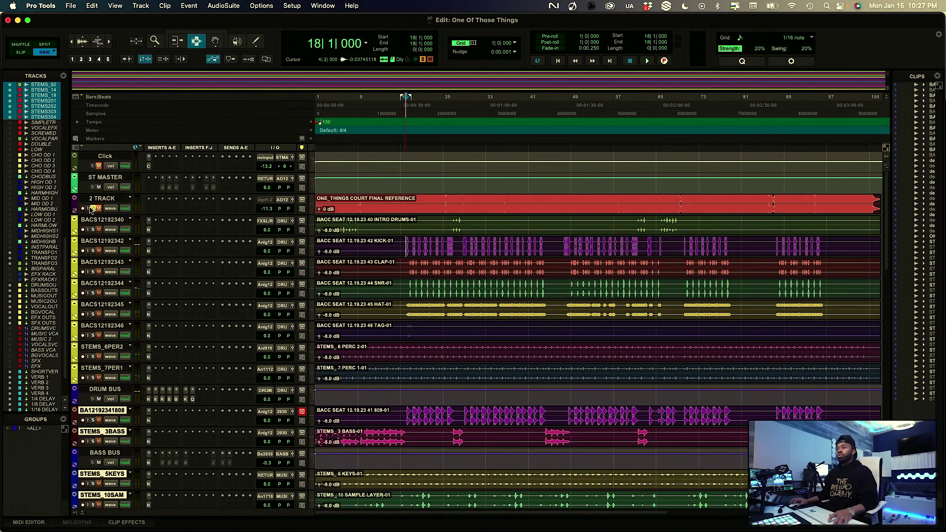
pyautogui.press('space')
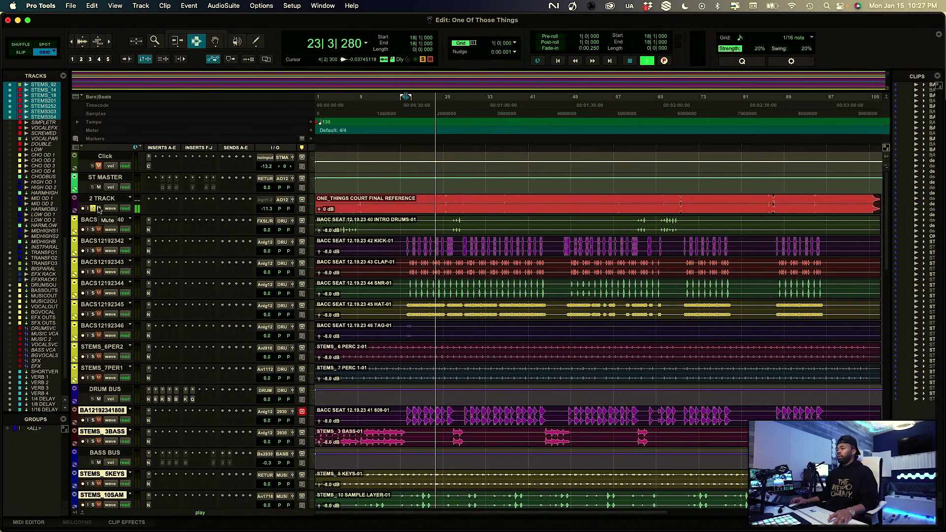
pyautogui.press('space')
pyautogui.click(94, 209)
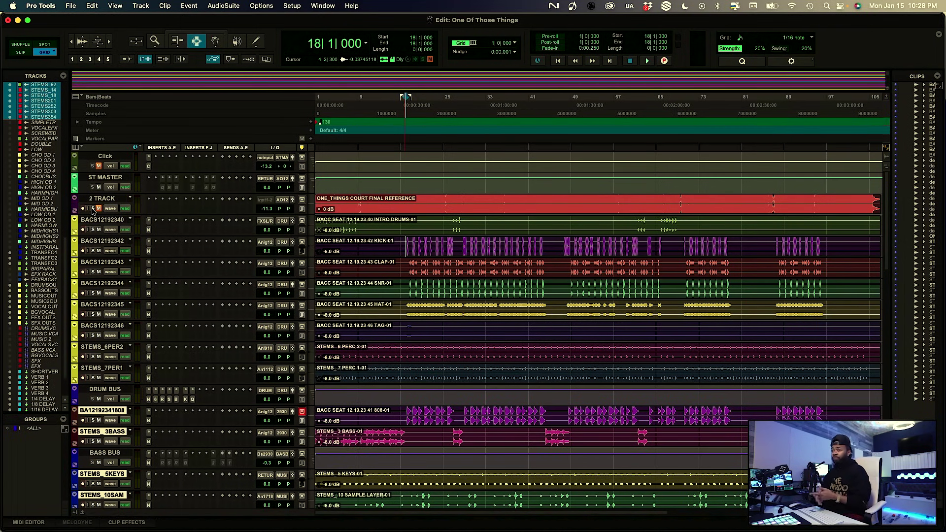
# Inspect the NLS Channel plug-ins on the individual drum tracks, switch to the Mix window, and close the plug-in view
pyautogui.click(148, 220)
pyautogui.click(148, 252)
pyautogui.click(149, 265)
pyautogui.click(149, 284)
pyautogui.press('super+equal')
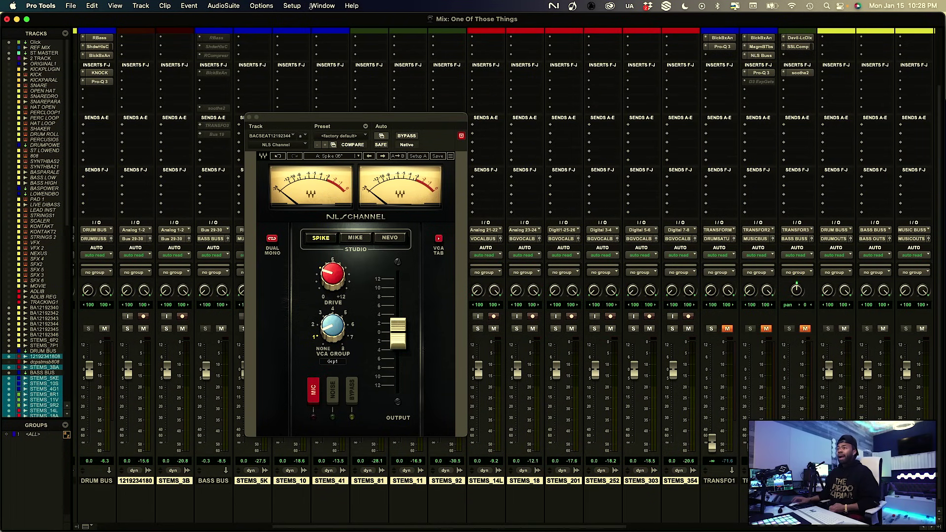
pyautogui.click(249, 117)
# Make all seven inserts on the DRUM BUS inactive, from NLS Buss through KNOCK and Pro-Q 3
pyautogui.hscroll(-1, 402, 117)
pyautogui.hscroll(-3, 401, 117)
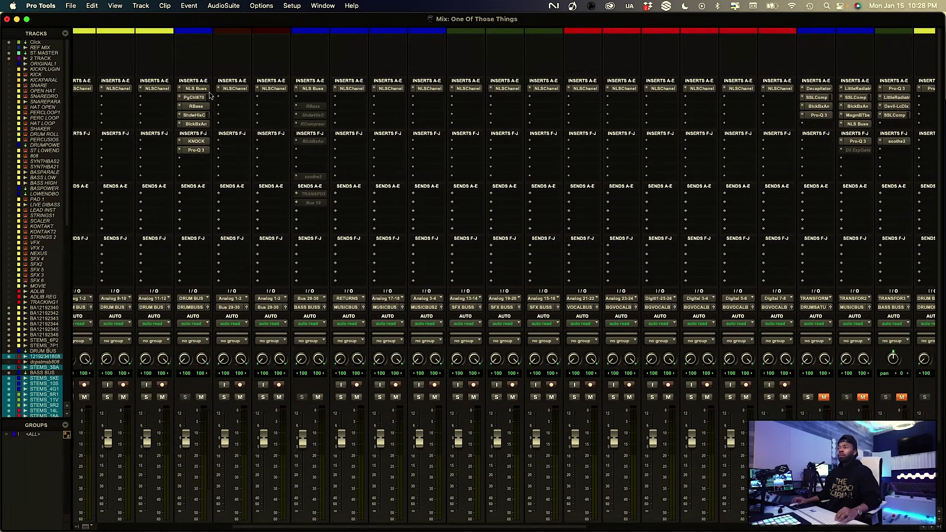
pyautogui.keyDown('ctrl'); pyautogui.keyDown('super'); pyautogui.click(196, 88); pyautogui.keyUp('super'); pyautogui.keyUp('ctrl')
pyautogui.keyDown('ctrl'); pyautogui.keyDown('super'); pyautogui.click(196, 97); pyautogui.keyUp('super'); pyautogui.keyUp('ctrl')
pyautogui.keyDown('ctrl'); pyautogui.keyDown('super'); pyautogui.click(196, 106); pyautogui.keyUp('super'); pyautogui.keyUp('ctrl')
pyautogui.keyDown('ctrl'); pyautogui.keyDown('super'); pyautogui.click(196, 115); pyautogui.keyUp('super'); pyautogui.keyUp('ctrl')
pyautogui.keyDown('ctrl'); pyautogui.keyDown('super'); pyautogui.click(196, 124); pyautogui.keyUp('super'); pyautogui.keyUp('ctrl')
pyautogui.keyDown('ctrl'); pyautogui.keyDown('super'); pyautogui.click(195, 141); pyautogui.keyUp('super'); pyautogui.keyUp('ctrl')
pyautogui.keyDown('ctrl'); pyautogui.keyDown('super'); pyautogui.click(196, 150); pyautogui.keyUp('super'); pyautogui.keyUp('ctrl')
# Reactivate the ADPTR StreamLiner insert on the ST MASTER track and open its window
pyautogui.hscroll(10, 376, 91)
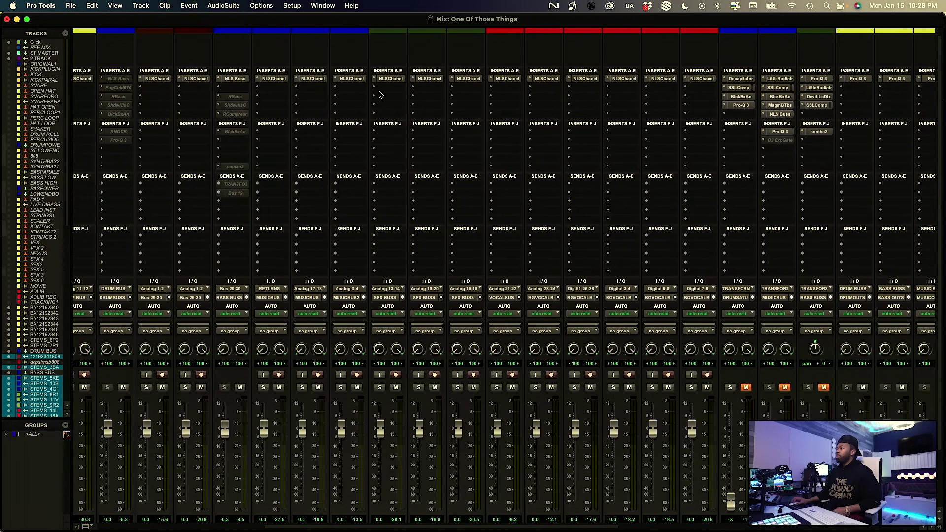
pyautogui.hscroll(-15, 435, 69)
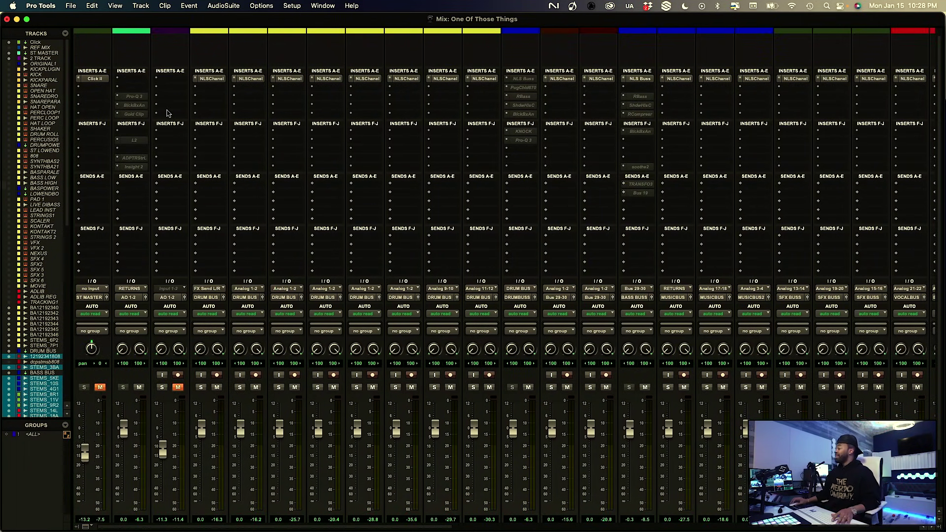
pyautogui.scroll(-3, 347, 168)
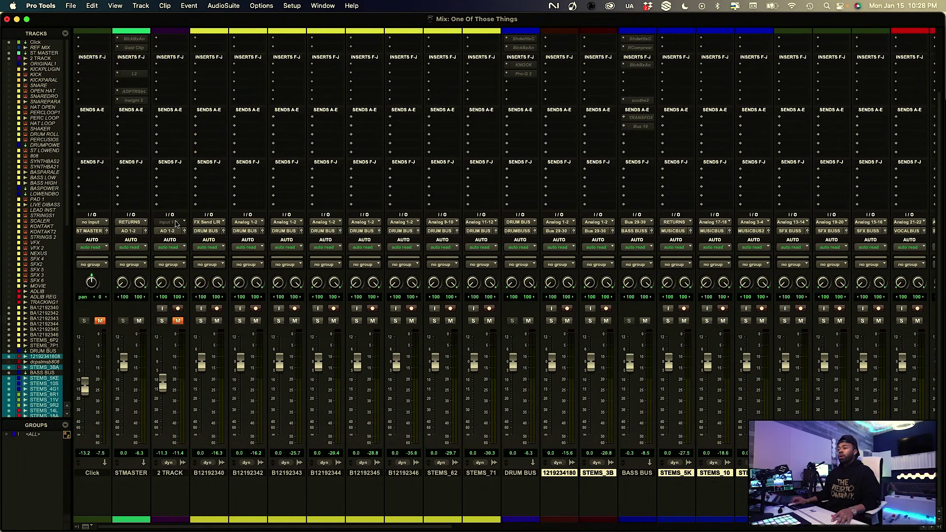
pyautogui.scroll(3, 215, 207)
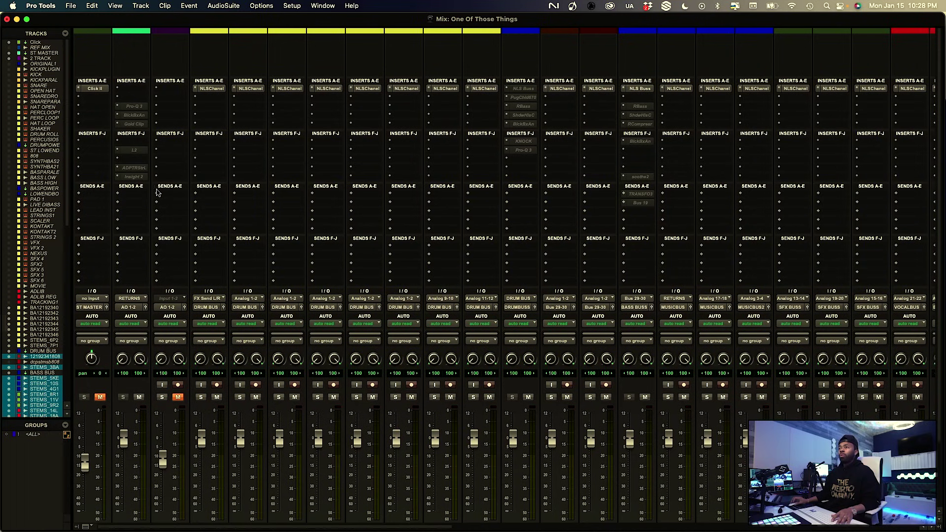
pyautogui.click(136, 168)
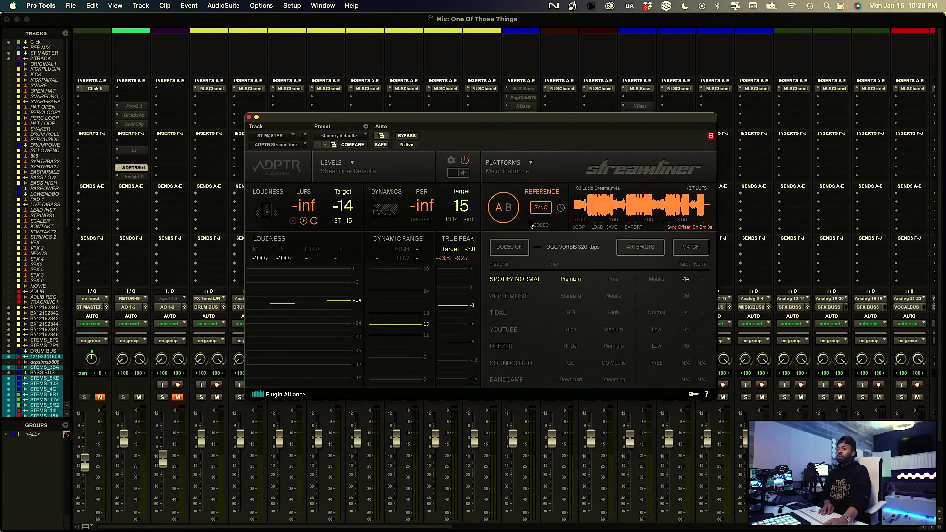
# Play the mix and compare it with the Lucid Dreams reference in StreamLiner, first unmatched and also with loudness Match enabled
pyautogui.press('space')
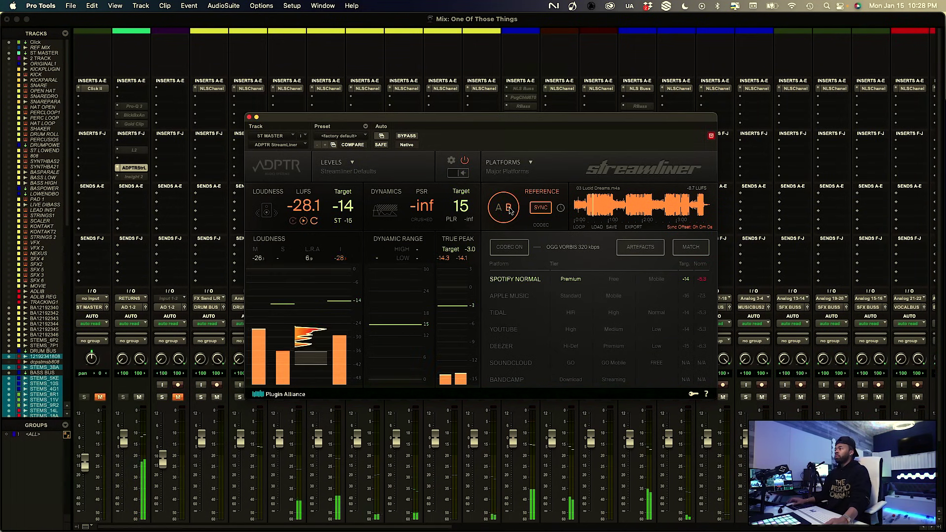
pyautogui.click(509, 209)
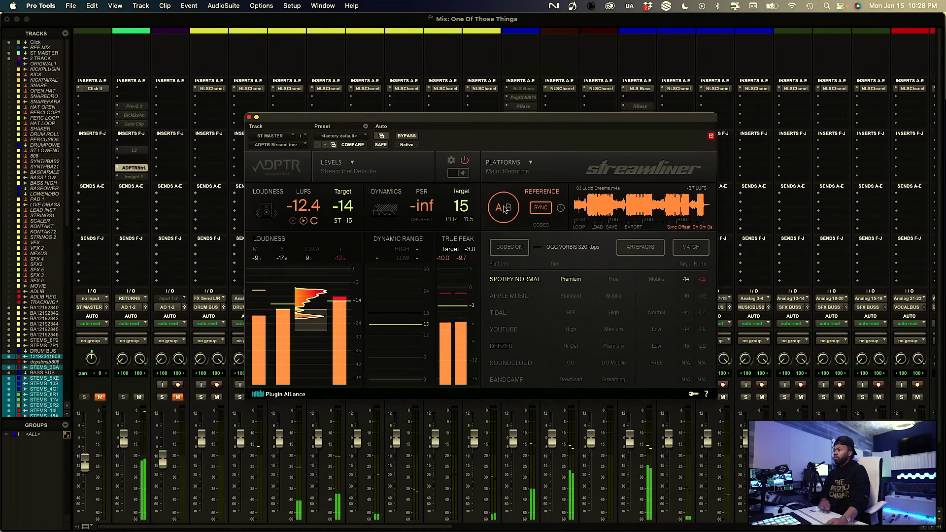
pyautogui.press('space')
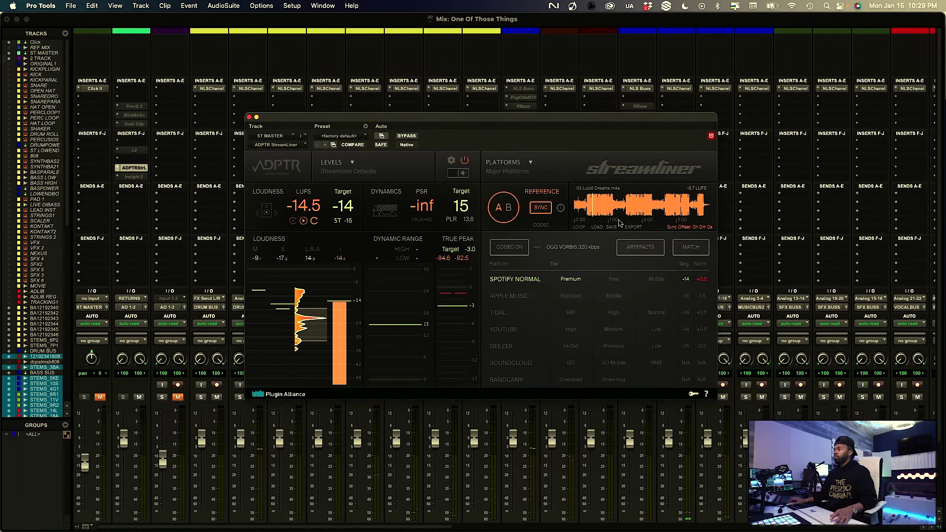
pyautogui.press('space')
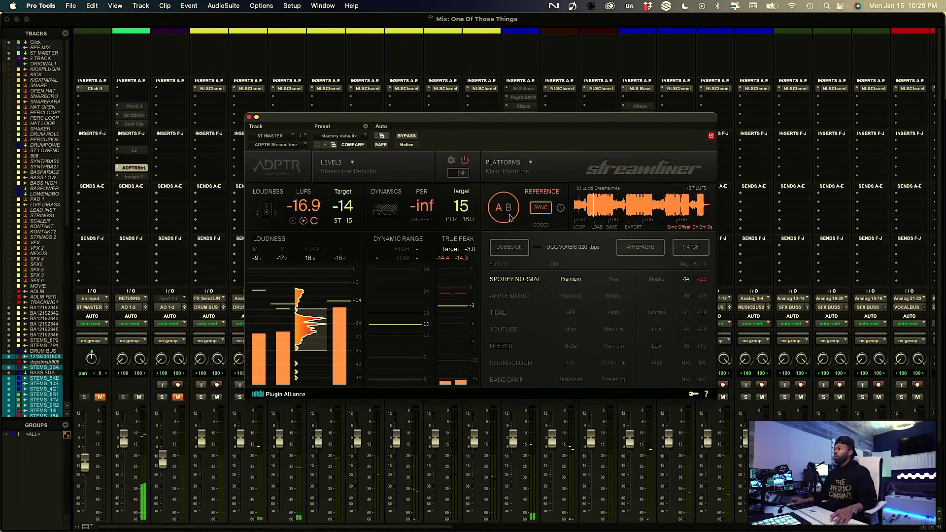
pyautogui.press('space')
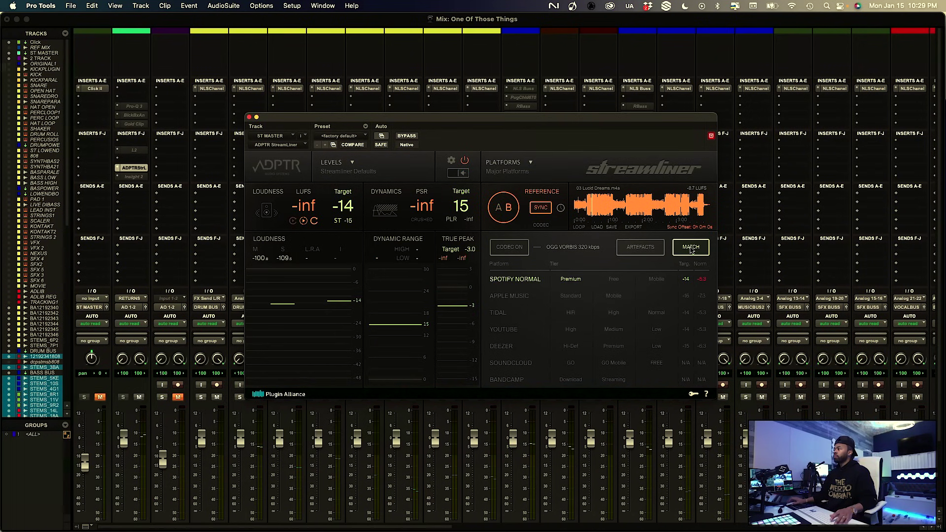
pyautogui.press('space')
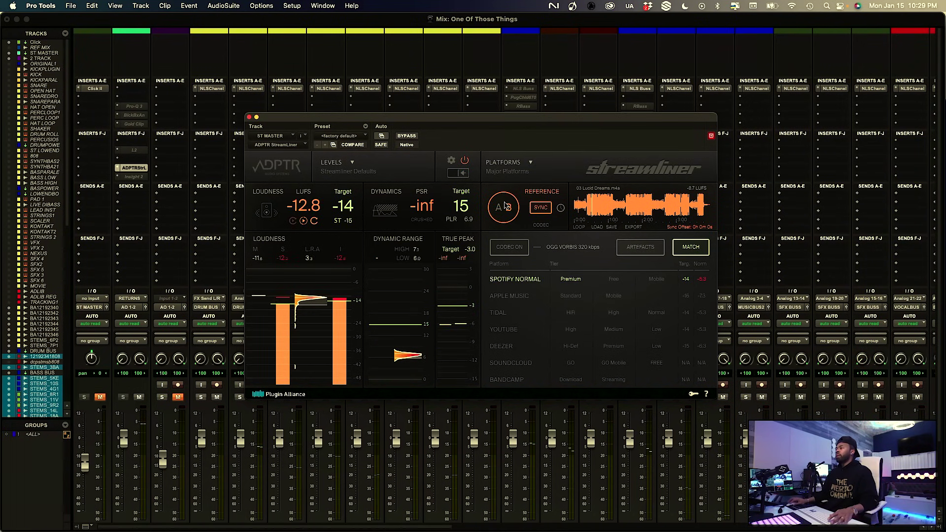
pyautogui.press('space')
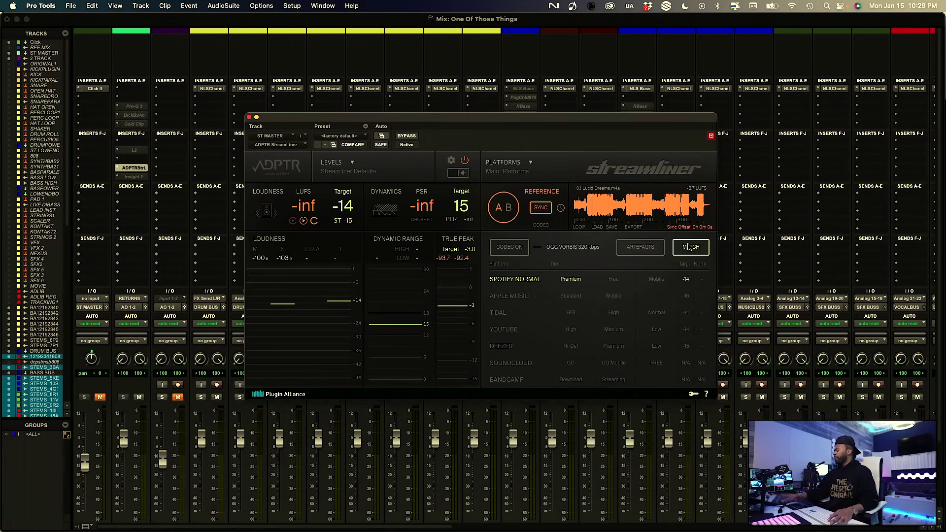
pyautogui.press('space')
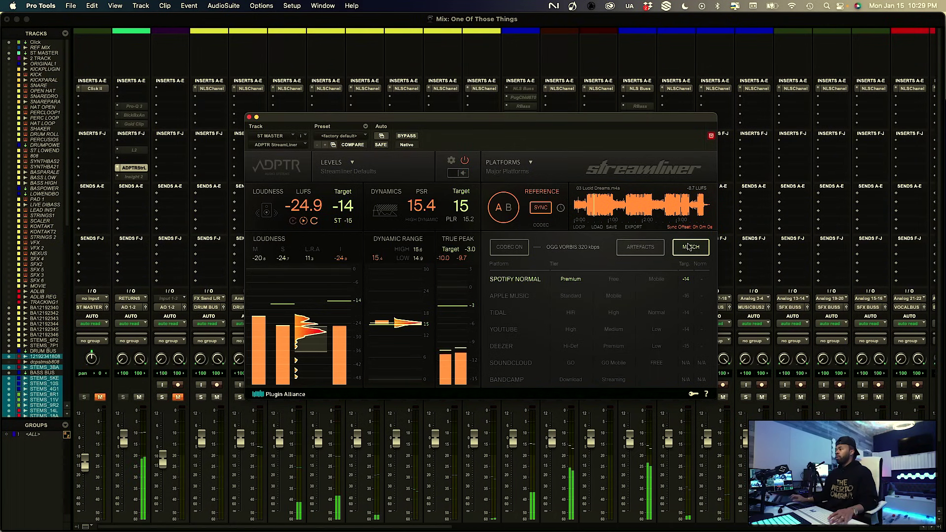
pyautogui.press('space')
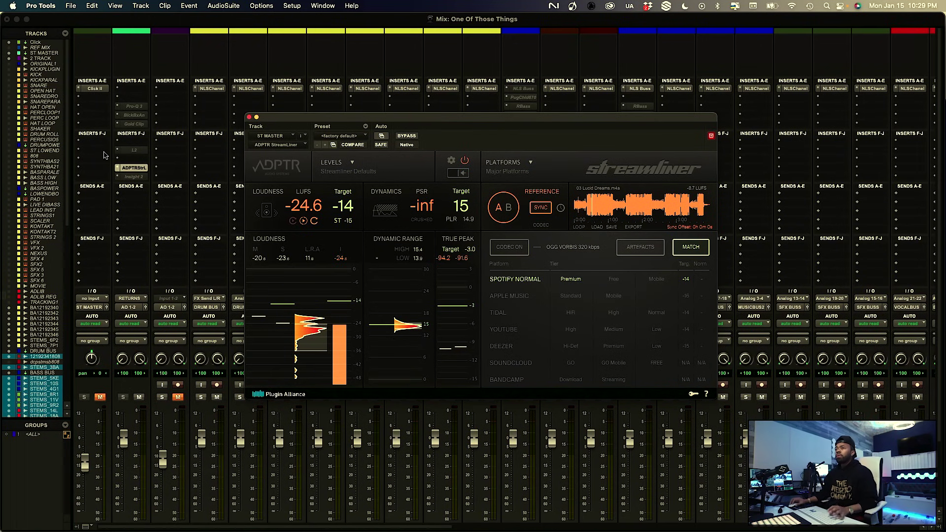
# Make the StreamLiner insert on ST MASTER inactive again and close its window
pyautogui.keyDown('ctrl'); pyautogui.keyDown('super'); pyautogui.click(133, 168); pyautogui.keyUp('super'); pyautogui.keyUp('ctrl')
pyautogui.click(249, 118)
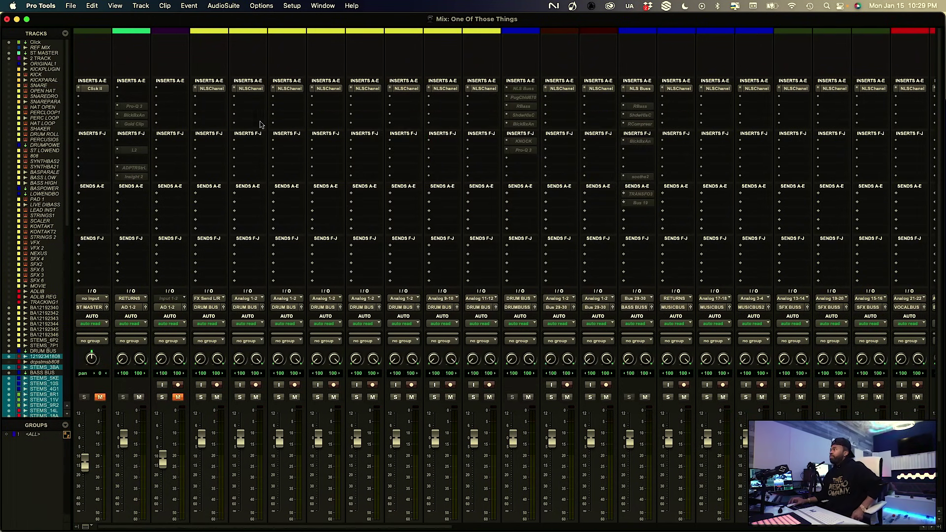
# Select all tracks from the 808 track through STEMS_354 and mute them together
pyautogui.scroll(-3, 262, 123)
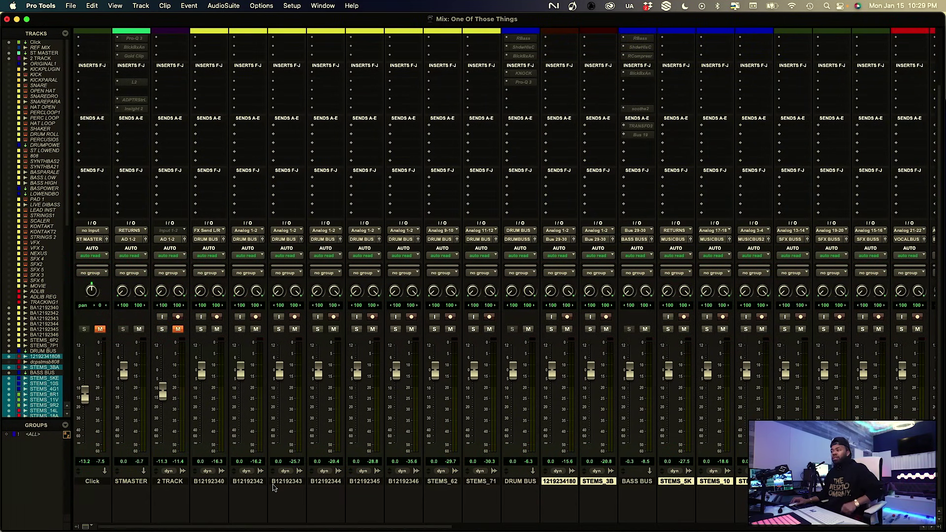
pyautogui.click(210, 481)
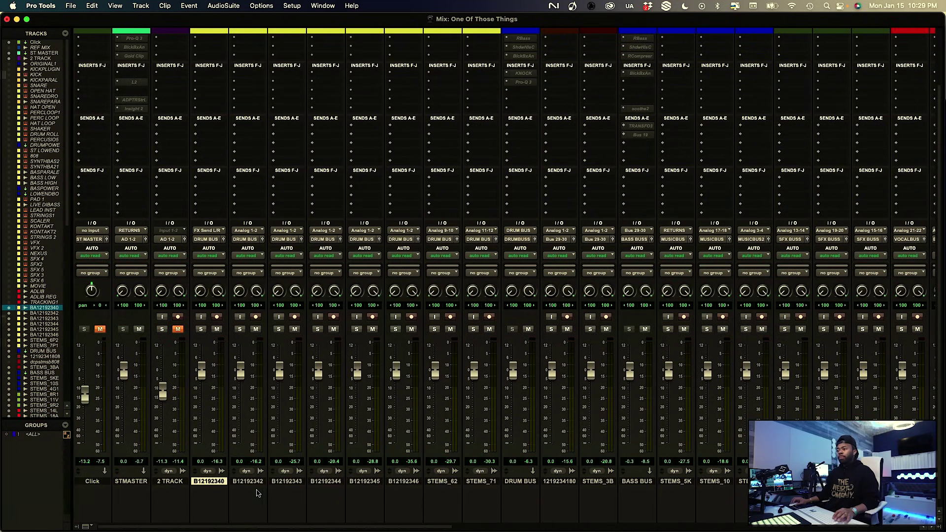
pyautogui.moveTo(210, 482); pyautogui.dragTo(493, 485)
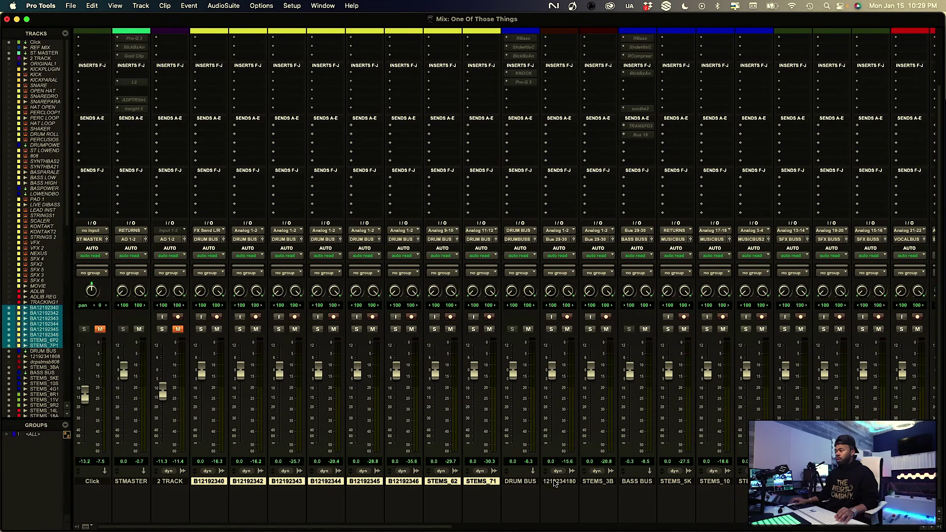
pyautogui.click(547, 484)
pyautogui.hscroll(15, 552, 480)
pyautogui.hscroll(-16, 559, 480)
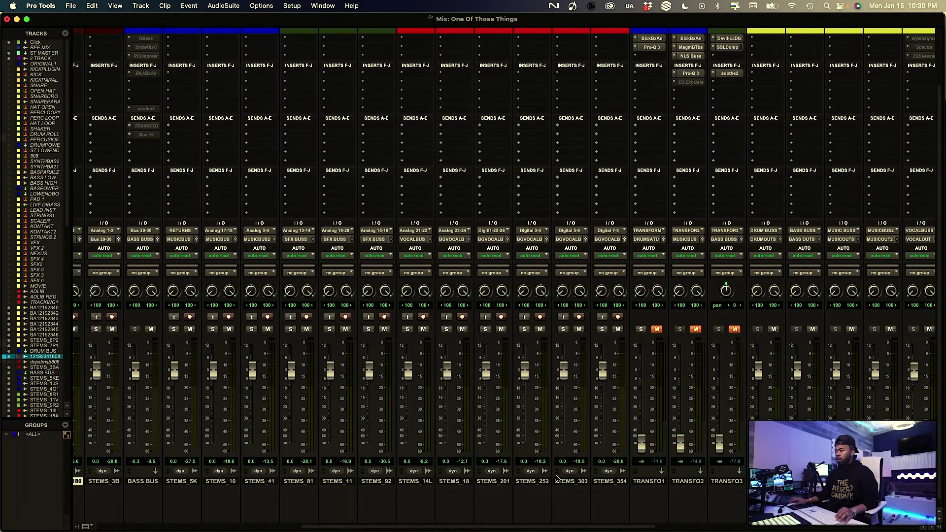
pyautogui.keyDown('shift'); pyautogui.click(615, 482); pyautogui.keyUp('shift')
pyautogui.hotkey('shift', 'm')
pyautogui.hscroll(-13, 497, 372)
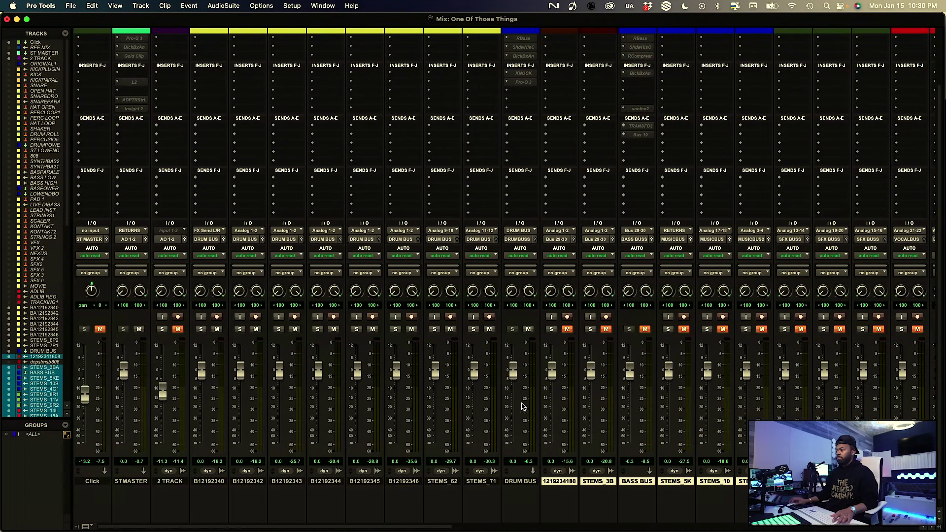
# Mute the individual drum tracks from the kick B12192342 through STEMS_71, leaving B12192340 unmuted
pyautogui.click(490, 329)
pyautogui.click(449, 331)
pyautogui.click(373, 331)
pyautogui.click(334, 329)
pyautogui.click(295, 329)
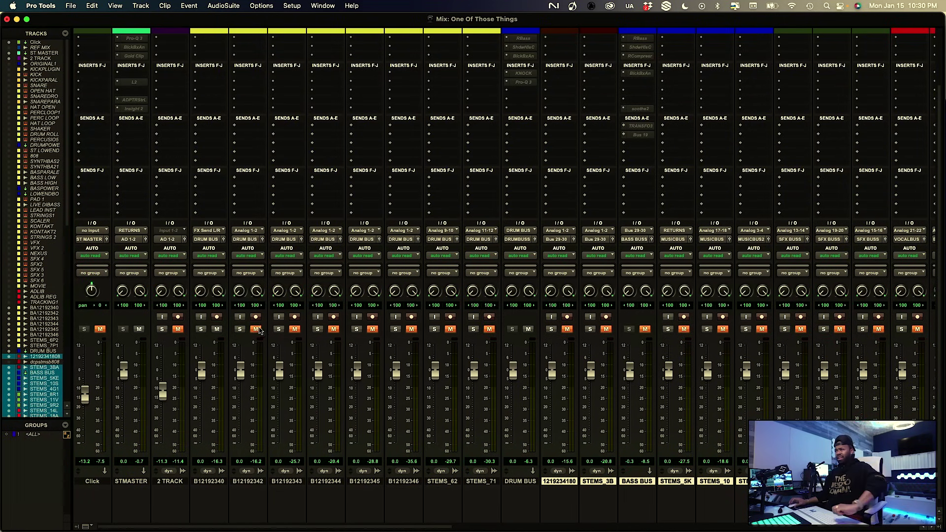
pyautogui.scroll(2, 251, 277)
pyautogui.scroll(5, 251, 277)
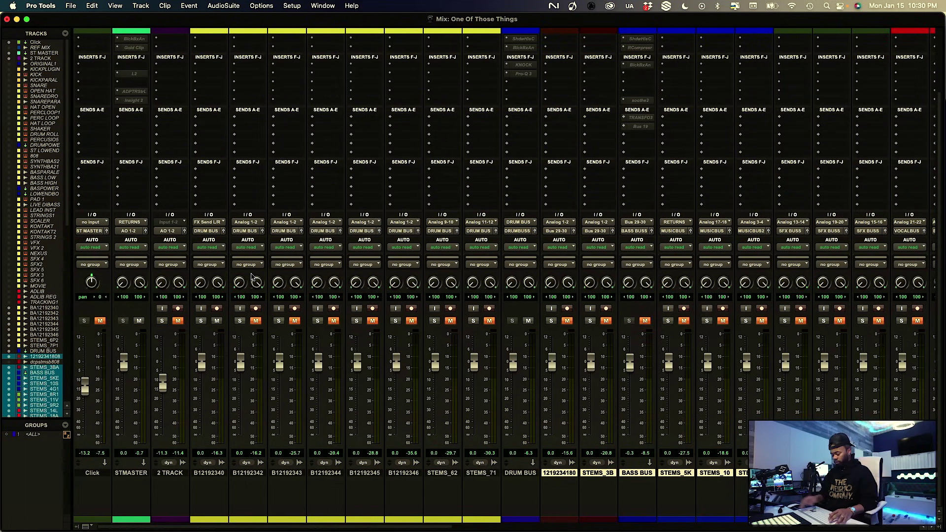
# Switch to the Edit window and audition the unmuted intro drums track from bar 62
pyautogui.press('super+equal')
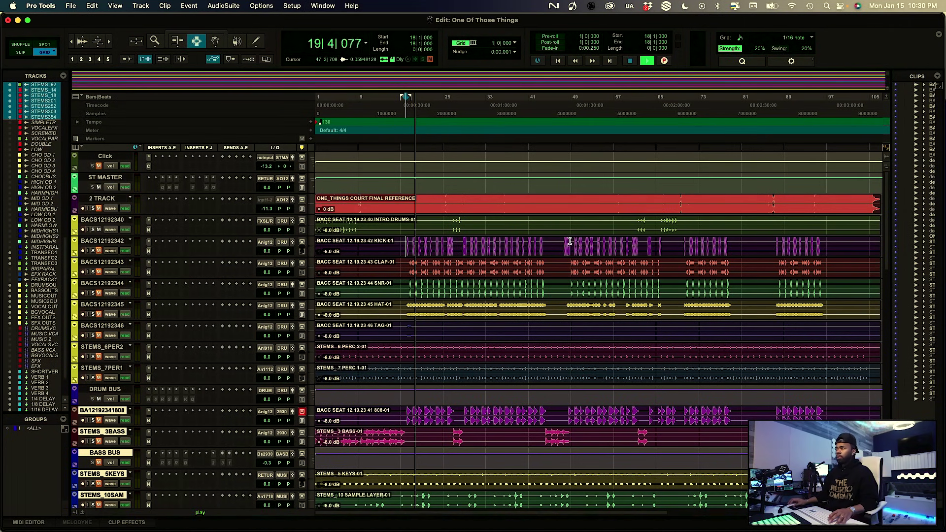
pyautogui.click(639, 226)
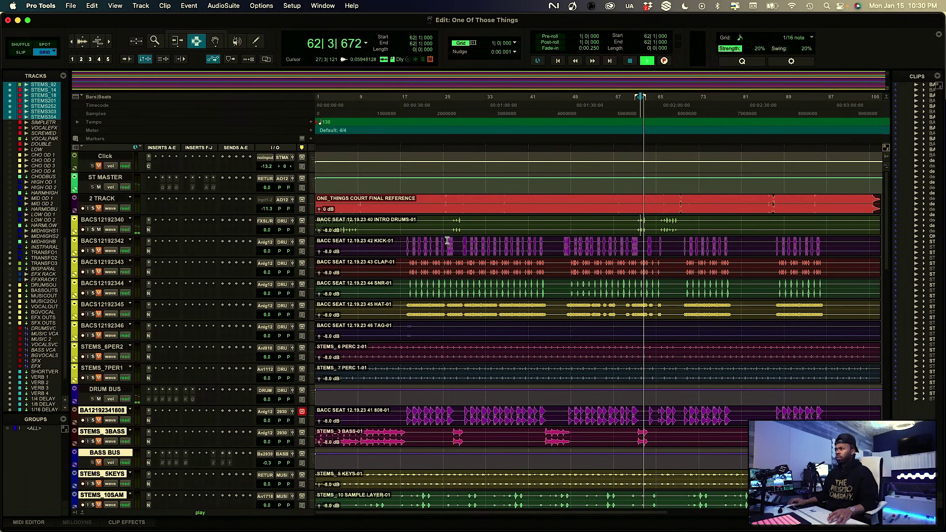
pyautogui.press('space')
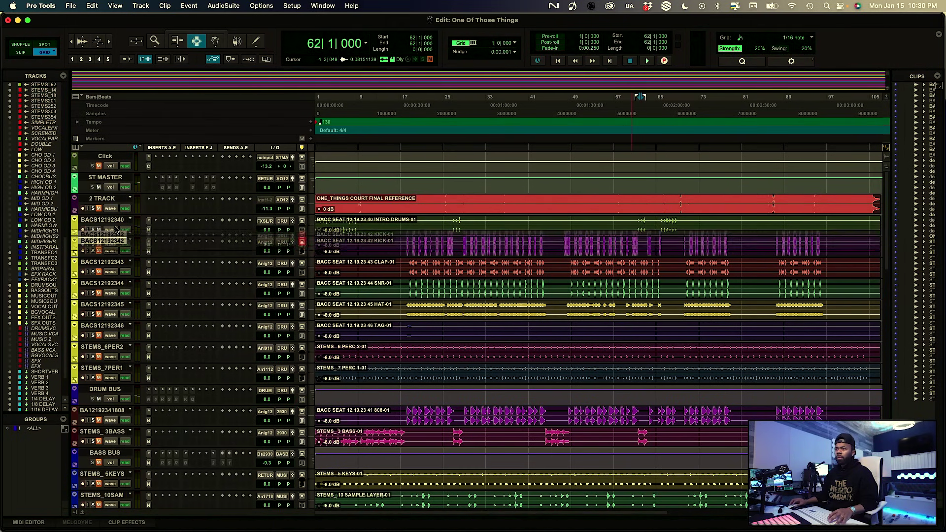
# Move the kick track BACS12192342 above the intro drums track, unmute the kick and mute the intro drums
pyautogui.moveTo(111, 241); pyautogui.dragTo(112, 222)
pyautogui.press('space')
pyautogui.press('space')
# Play the kick alone from bar 18 and return to the Mix window
pyautogui.click(405, 220)
pyautogui.press('space')
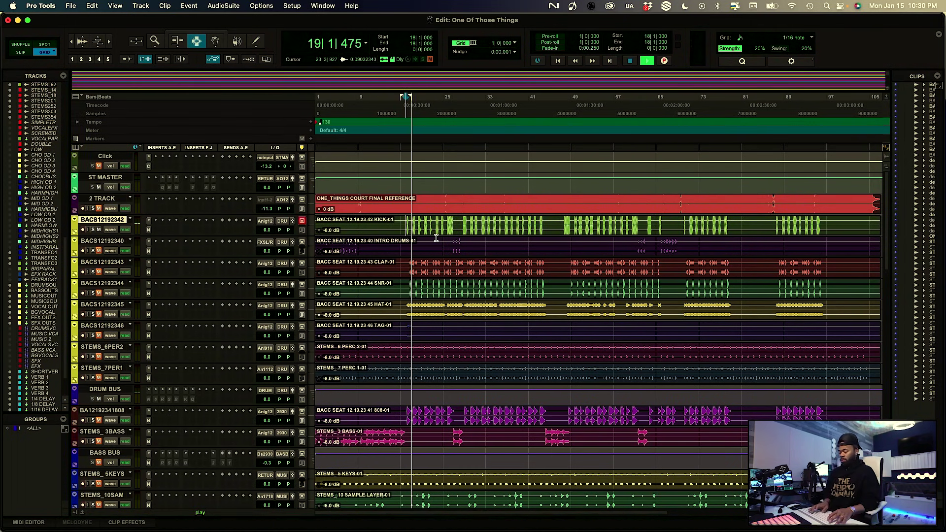
pyautogui.press('super+equal')
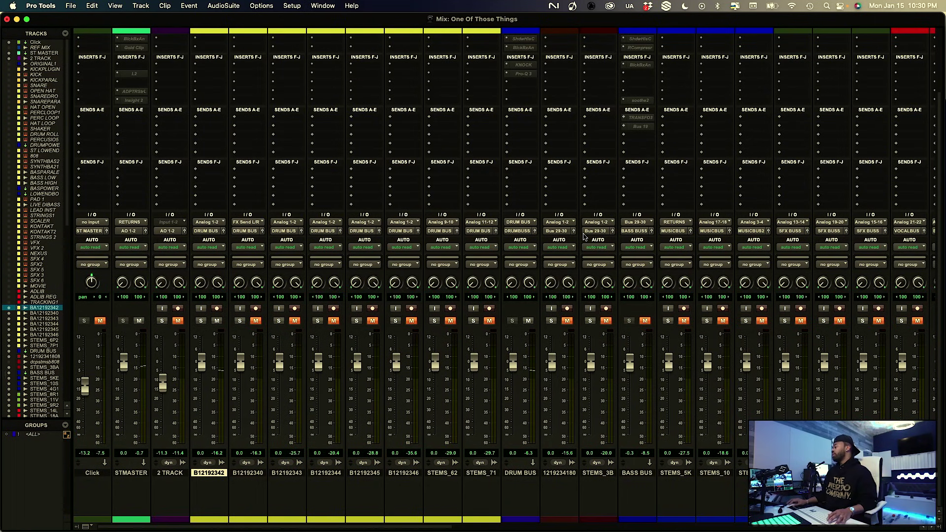
# Replace the inactive Insight 2 in the ST MASTER track's last insert slot with Fog Convolver 2, searching for "conv"
pyautogui.scroll(3, 198, 147)
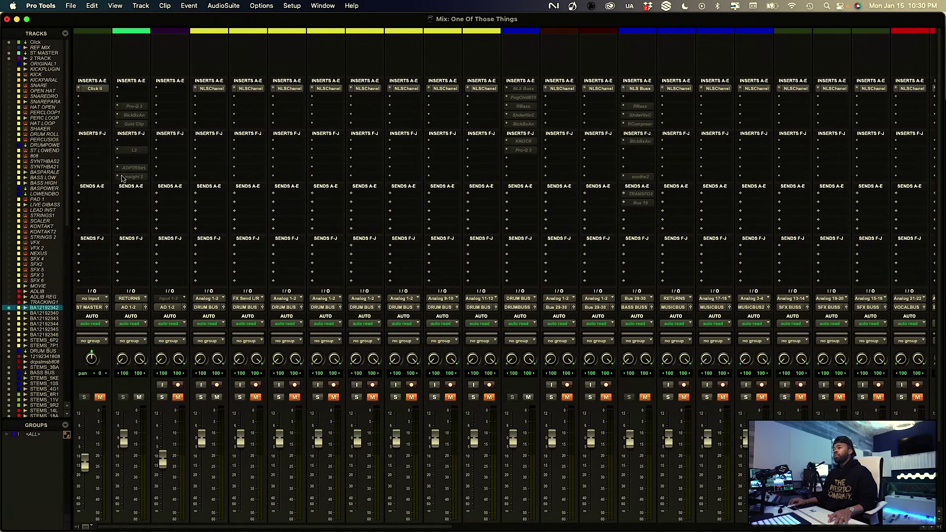
pyautogui.click(119, 176)
pyautogui.write('con')
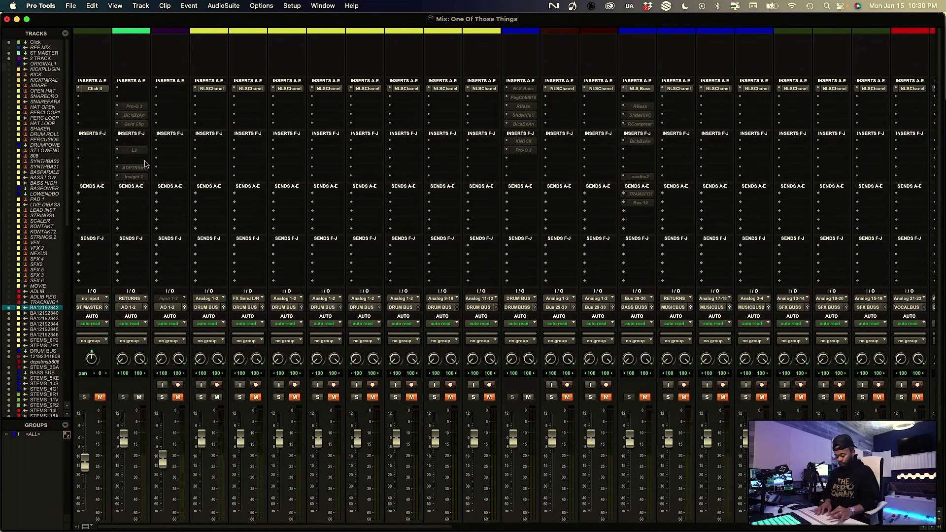
pyautogui.write('v')
pyautogui.press('Return')
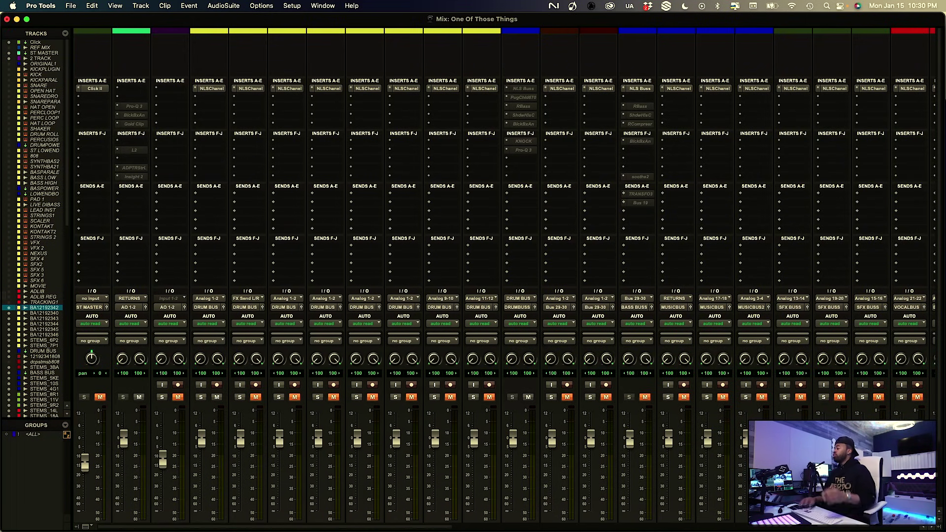
# Load the ROOM CORRECTION impulse response from the MY ROOM bank in Fog Convolver 2 and close the plug-in
pyautogui.moveTo(337, 121); pyautogui.dragTo(296, 119)
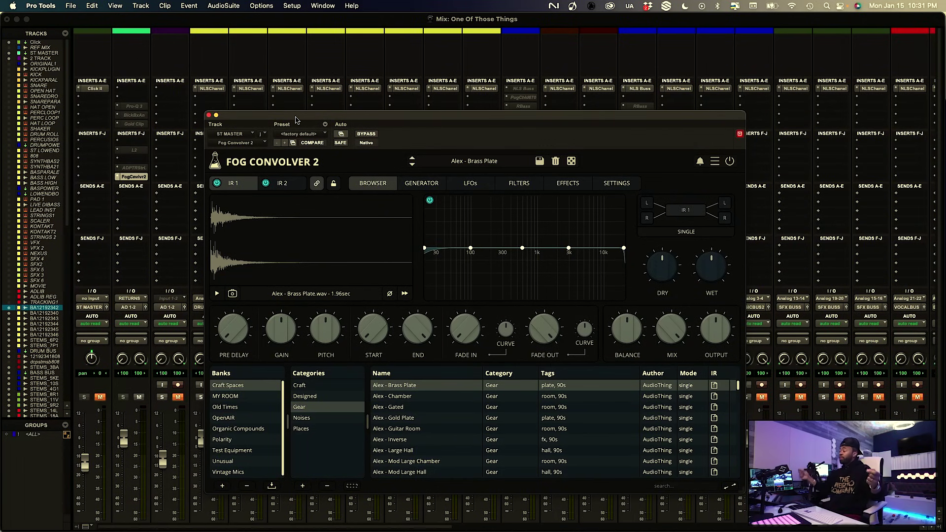
pyautogui.click(255, 398)
pyautogui.click(331, 390)
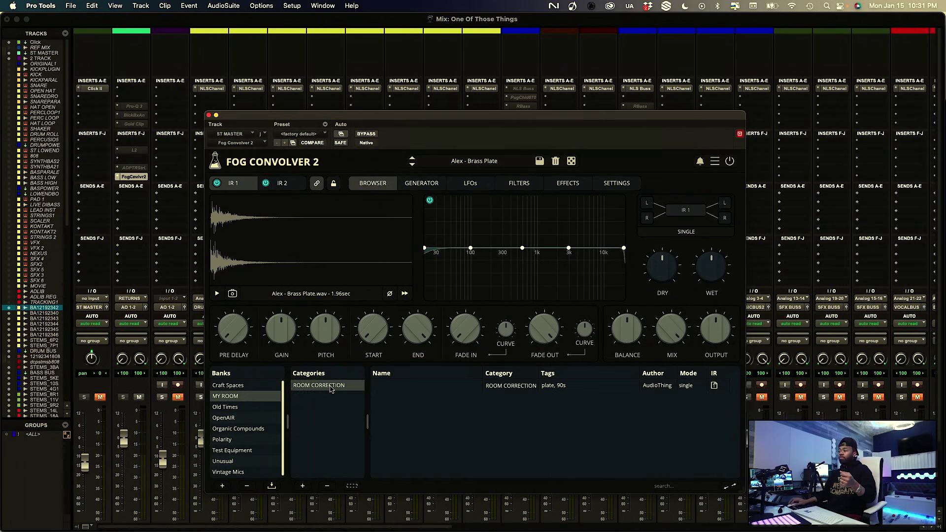
pyautogui.click(381, 388)
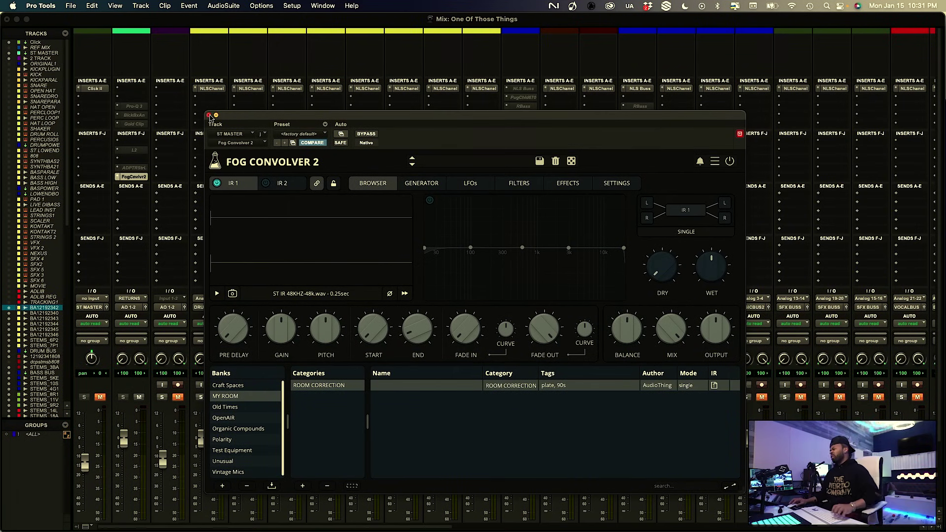
pyautogui.click(209, 116)
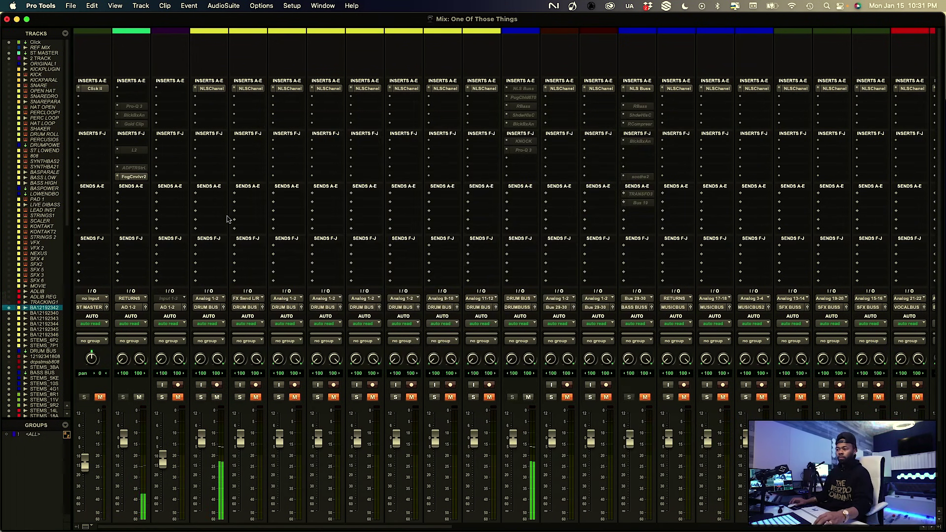
# Insert FabFilter Pro-Q 3 in the second insert slot of kick track B12192342, searching for "fab"
pyautogui.click(215, 102)
pyautogui.click(238, 89)
pyautogui.write('fab')
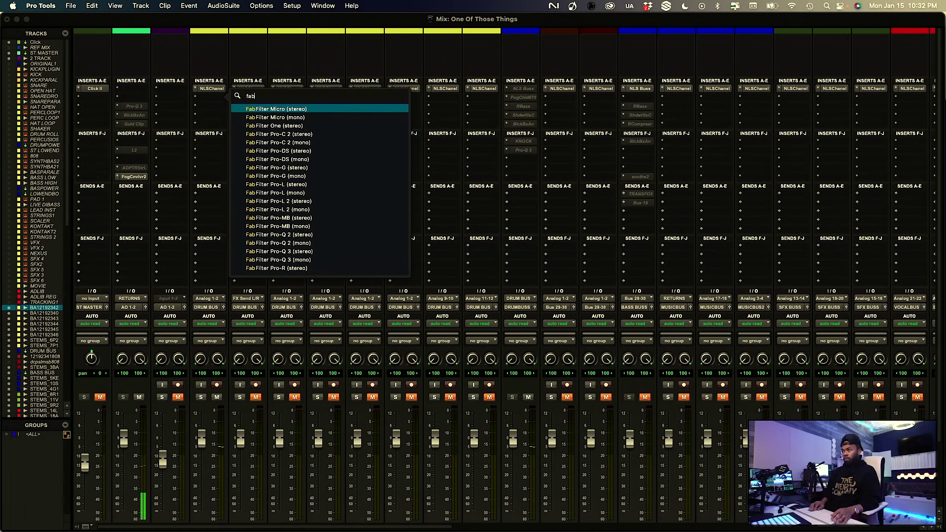
pyautogui.press('Down')
pyautogui.press('Down')
pyautogui.press('Down')
pyautogui.press('Down')
pyautogui.press('Down')
pyautogui.press('Down')
pyautogui.press('Down')
pyautogui.press('Down')
pyautogui.press('Down')
pyautogui.press('Down')
pyautogui.press('Down')
pyautogui.press('Down')
pyautogui.press('Down')
pyautogui.press('Down')
pyautogui.press('Down')
pyautogui.press('Down')
pyautogui.press('Down')
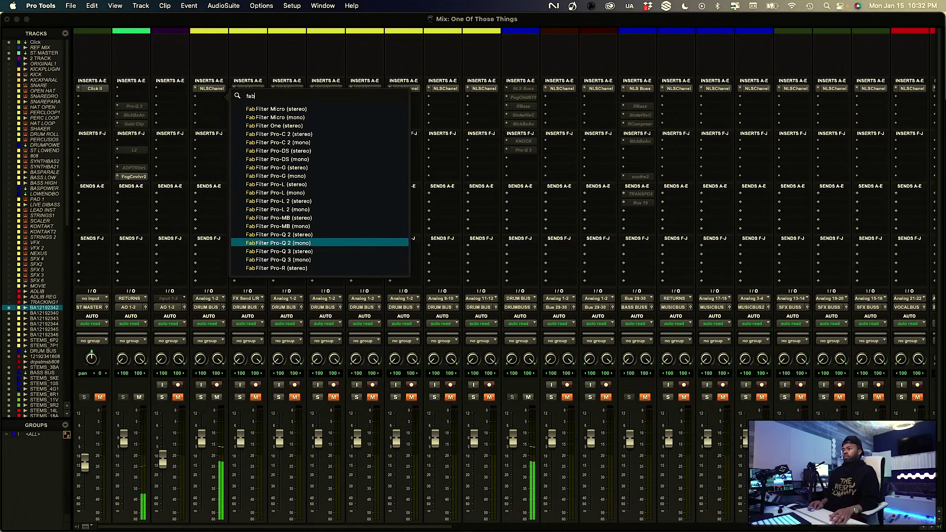
pyautogui.press('Escape')
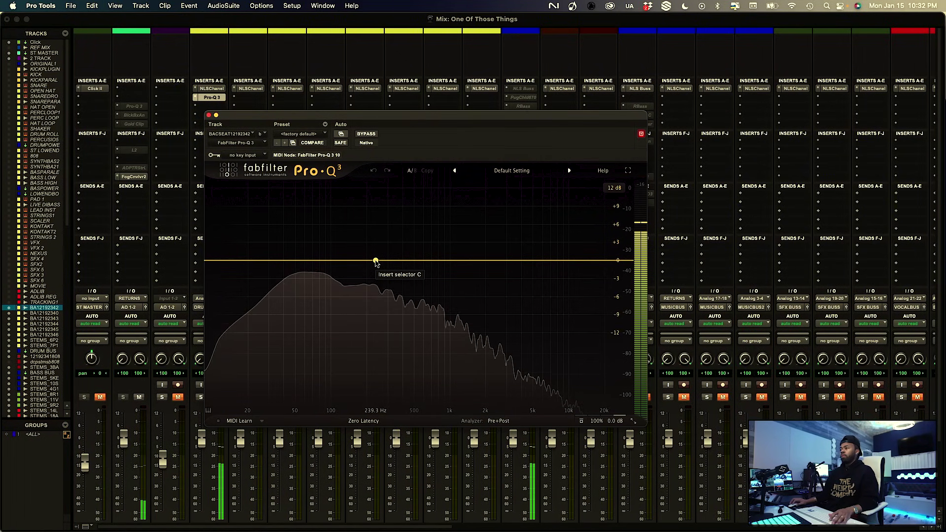
# Add a bell band at about 239 Hz with 0 dB gain in the kick's Pro-Q 3 and audition it in solo
pyautogui.click(375, 260)
pyautogui.click(389, 232)
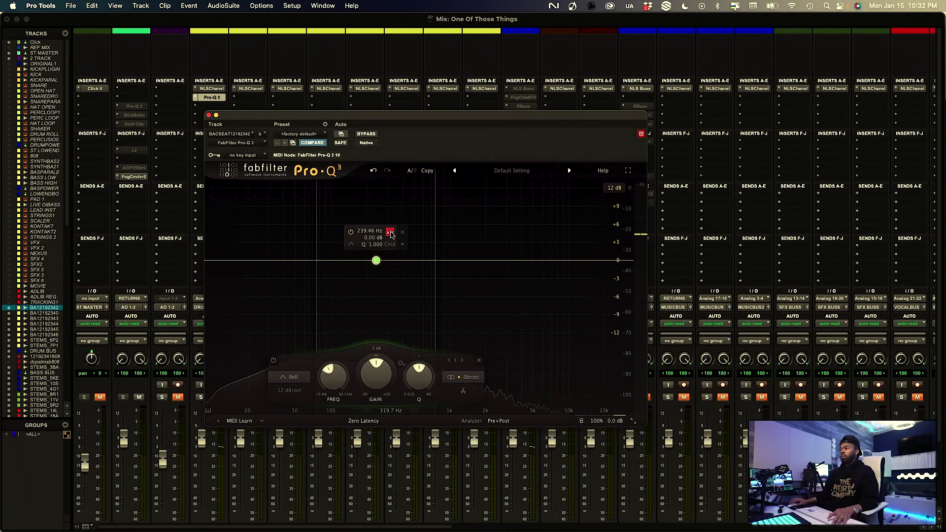
pyautogui.click(390, 234)
pyautogui.press('Delete')
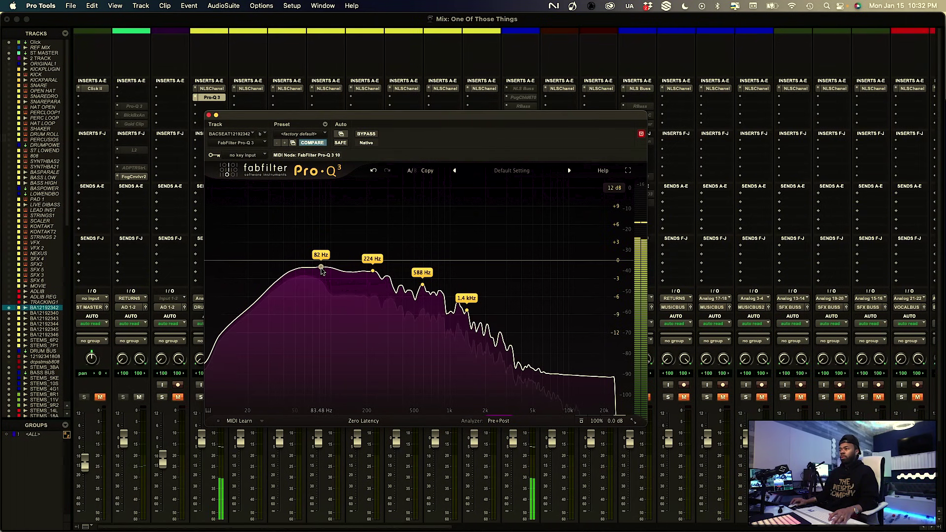
# Boost the kick's spectrum peak at about 82 Hz by about 6 dB, audition the band in solo, and lower it to a slight cut
pyautogui.moveTo(321, 267); pyautogui.dragTo(321, 224)
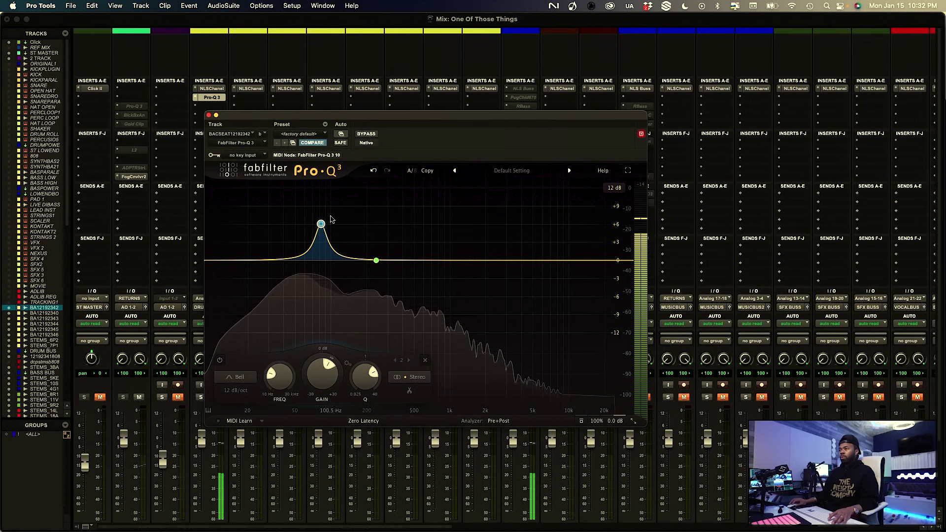
pyautogui.moveTo(326, 220)
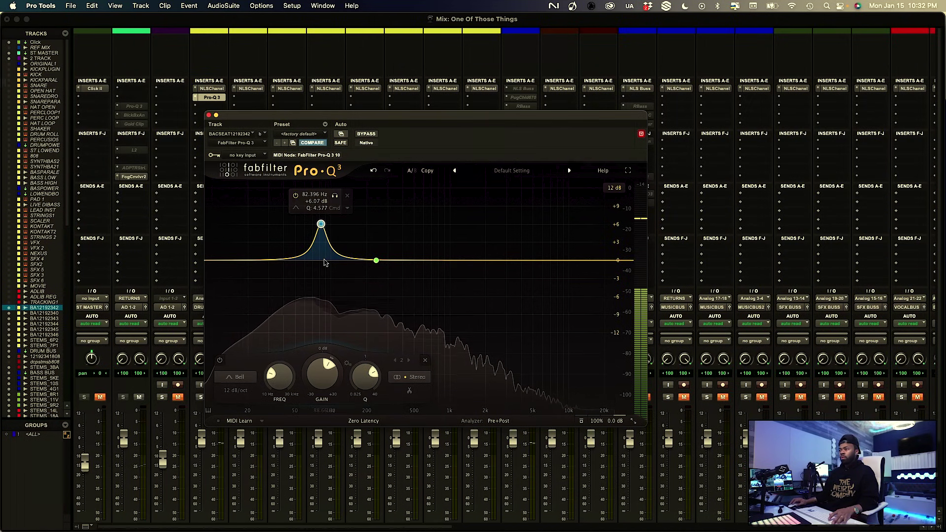
pyautogui.click(335, 196)
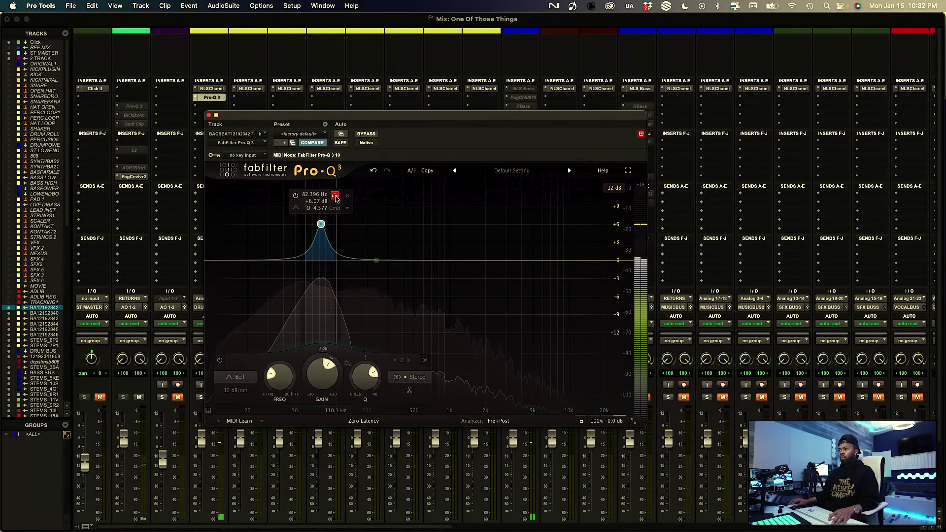
pyautogui.click(335, 197)
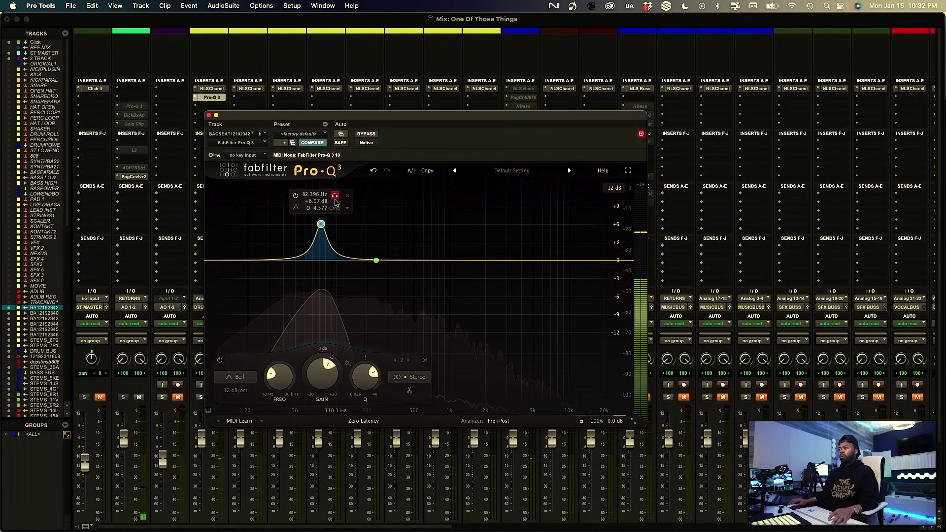
pyautogui.moveTo(320, 382); pyautogui.dragTo(317, 425)
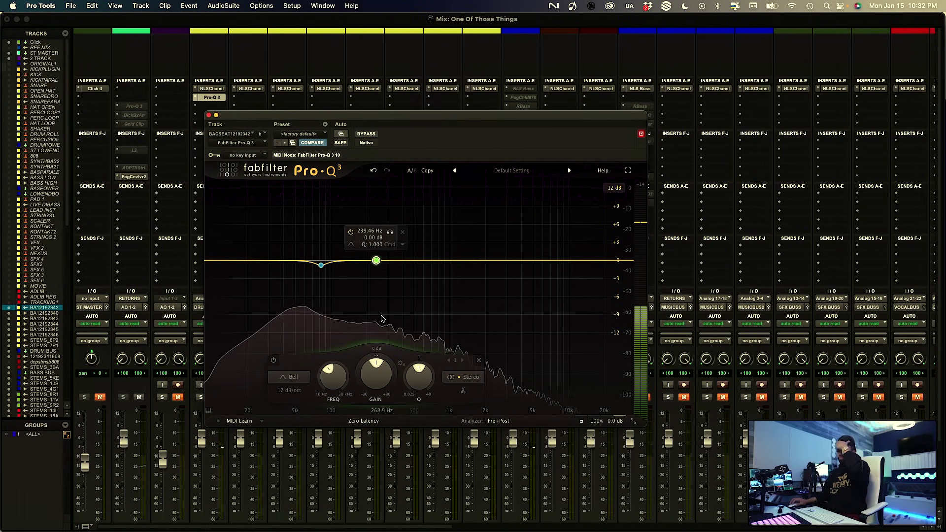
# Add a bell band at about 224 Hz, audition it boosted in solo, and lower its gain to about -1.08 dB
pyautogui.moveTo(393, 330); pyautogui.dragTo(373, 279)
pyautogui.moveTo(373, 374); pyautogui.dragTo(385, 326)
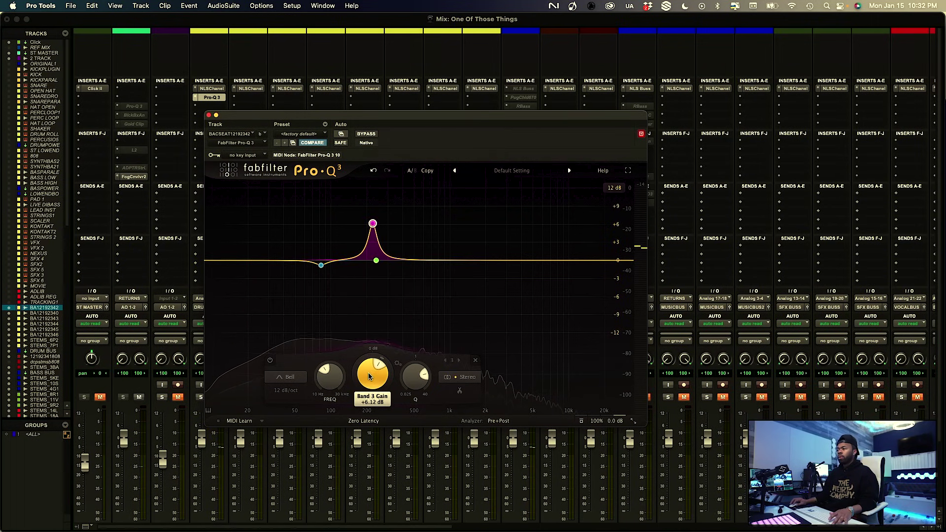
pyautogui.click(387, 191)
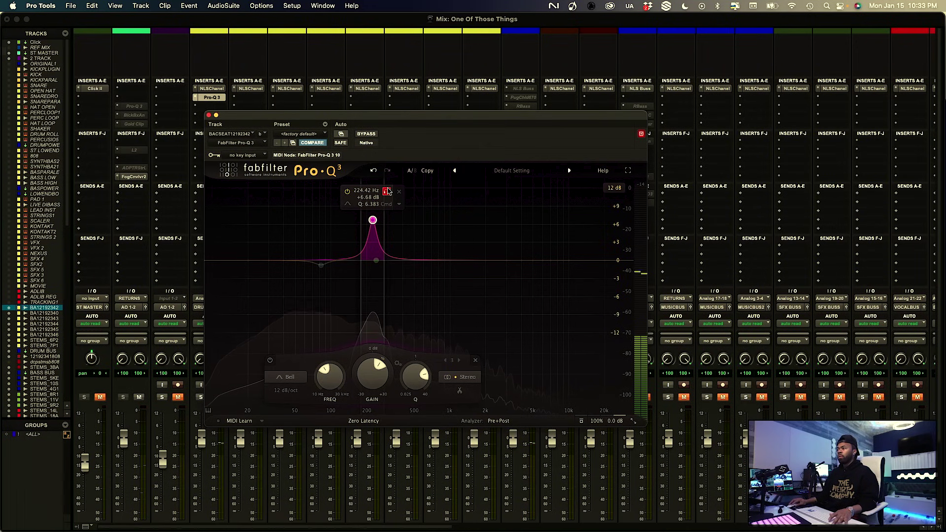
pyautogui.click(387, 191)
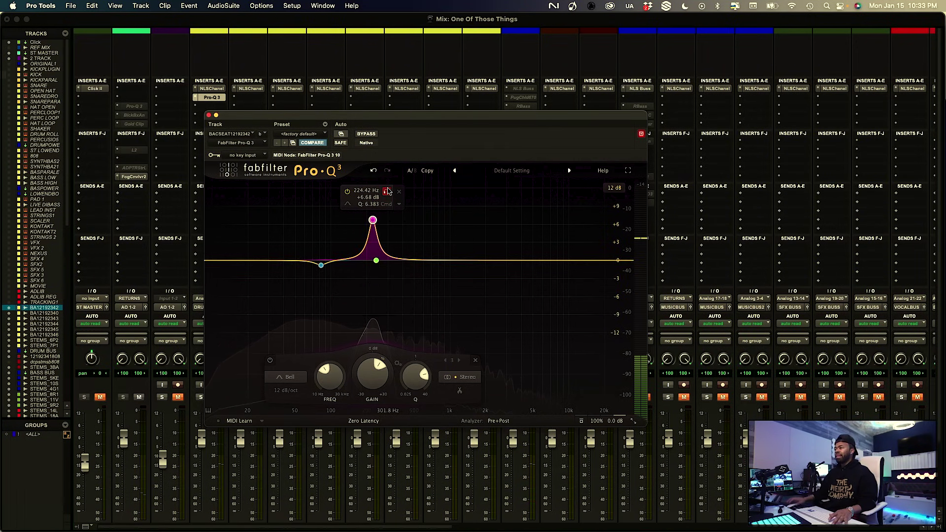
pyautogui.moveTo(372, 356); pyautogui.dragTo(367, 414)
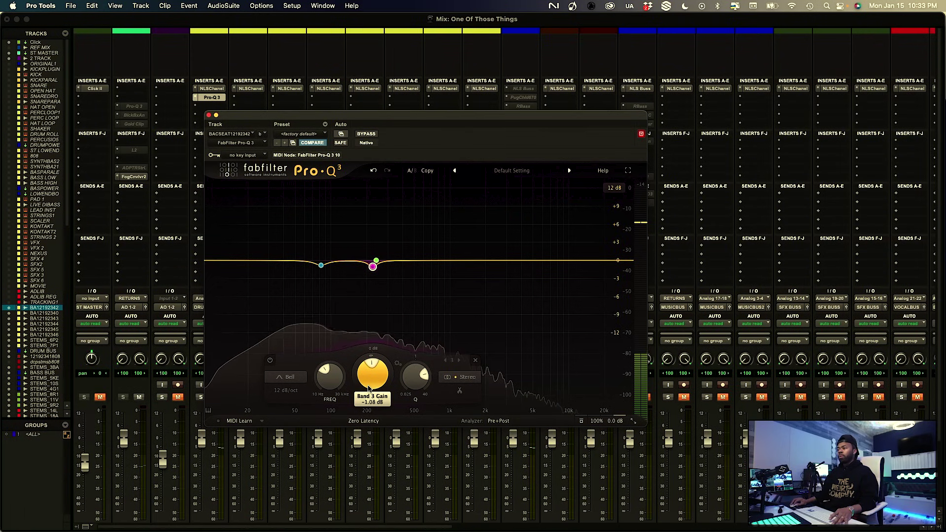
# Compare the kick with Pro-Q 3 bypassed and active, and replay it while checking its spectrum
pyautogui.click(370, 135)
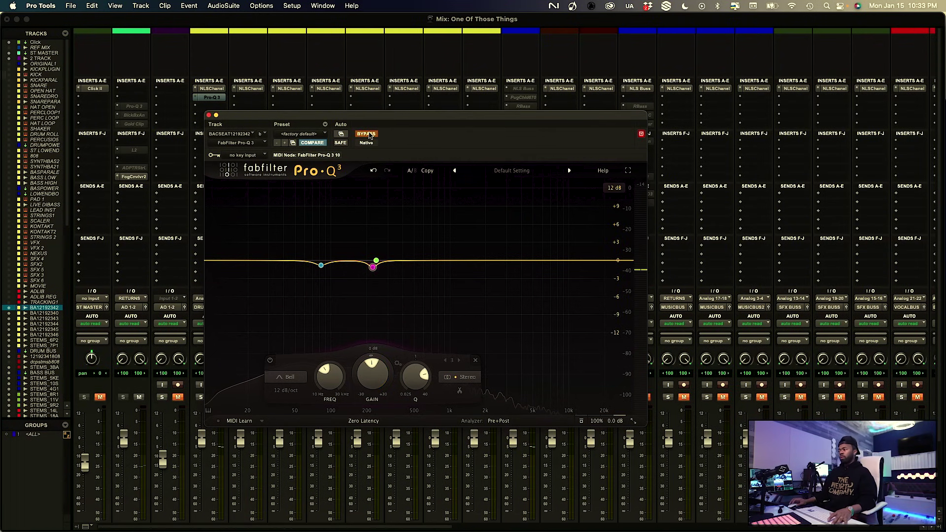
pyautogui.click(371, 136)
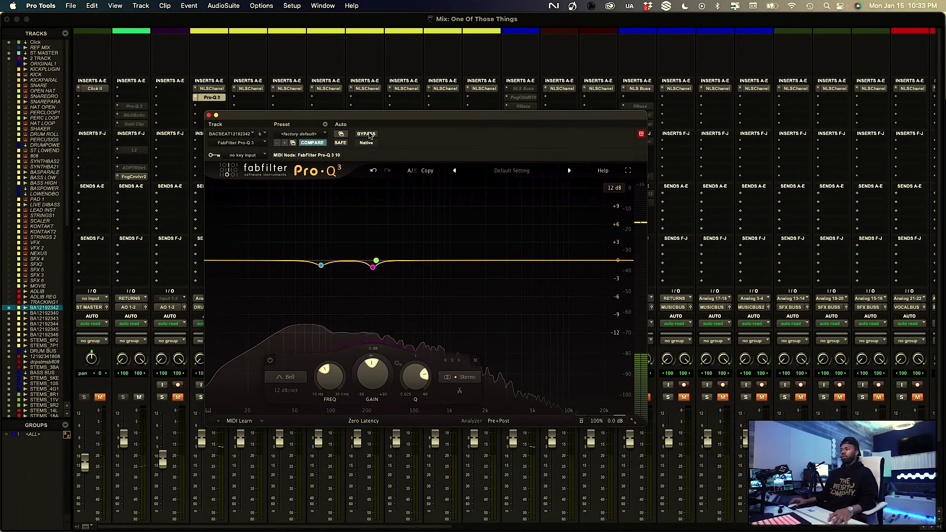
pyautogui.press('space')
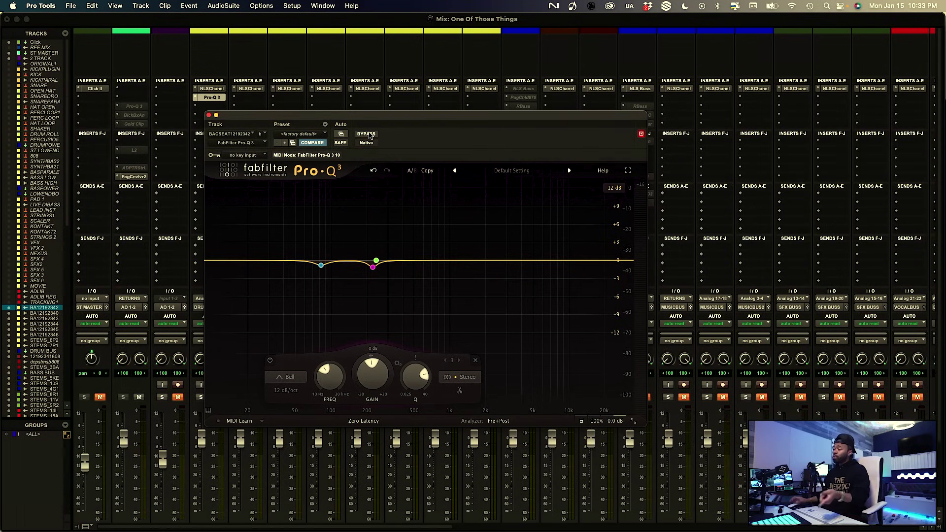
pyautogui.moveTo(379, 264)
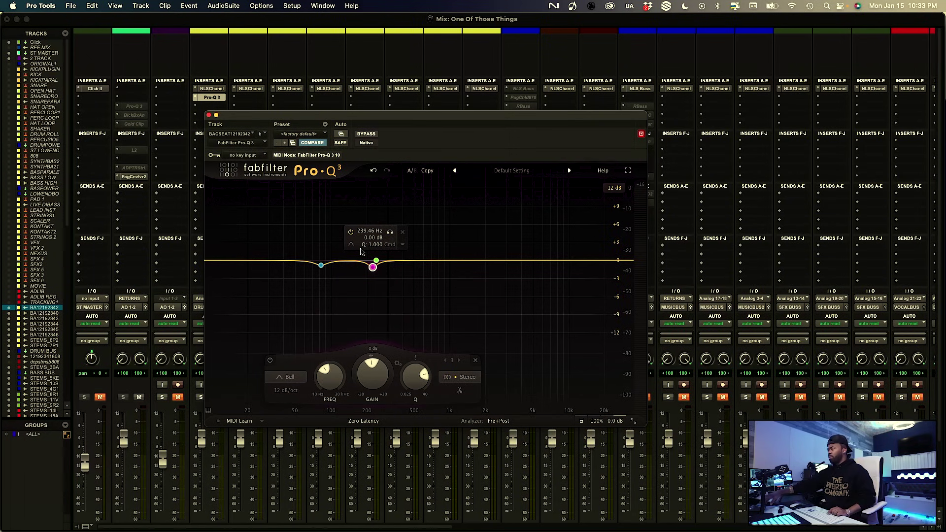
pyautogui.press('space')
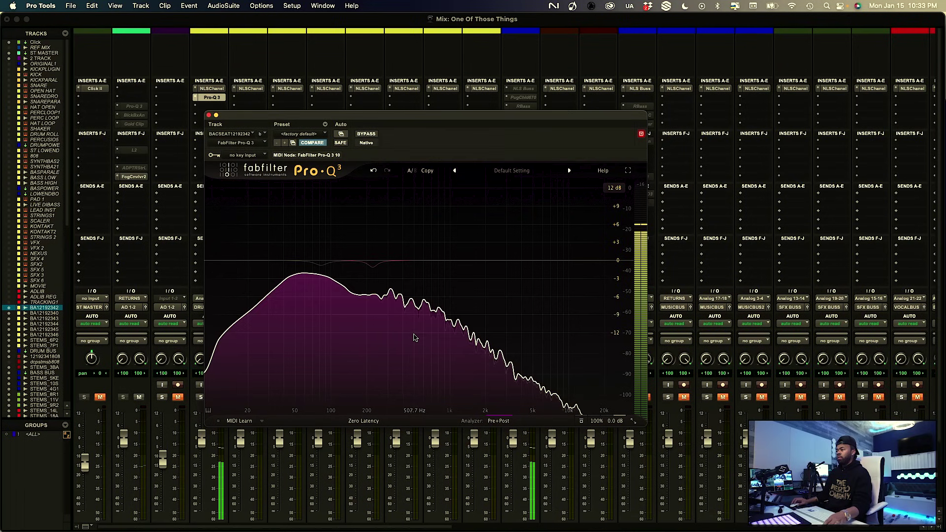
pyautogui.moveTo(414, 339)
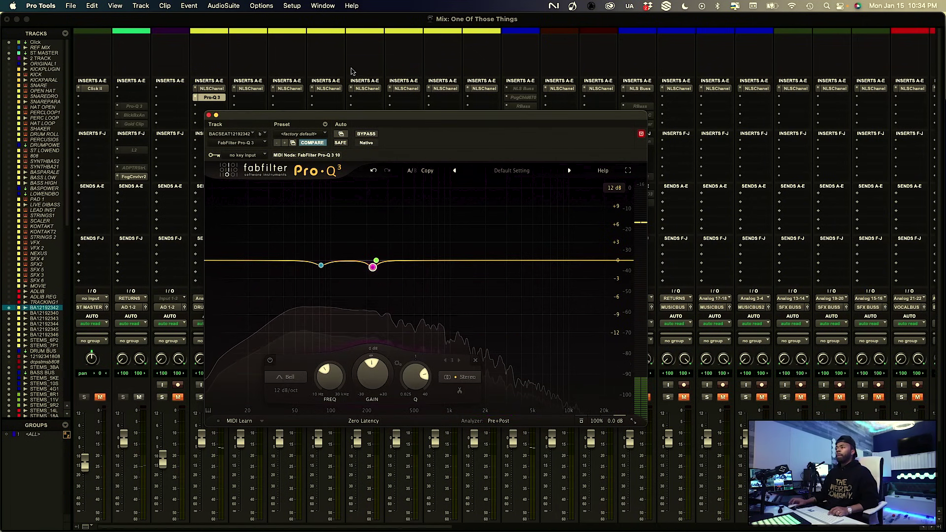
# Close Pro-Q 3 and insert Subloom in the kick track's third insert slot, searching for "sub" and moving its window clear of the inserts
pyautogui.click(208, 114)
pyautogui.click(209, 112)
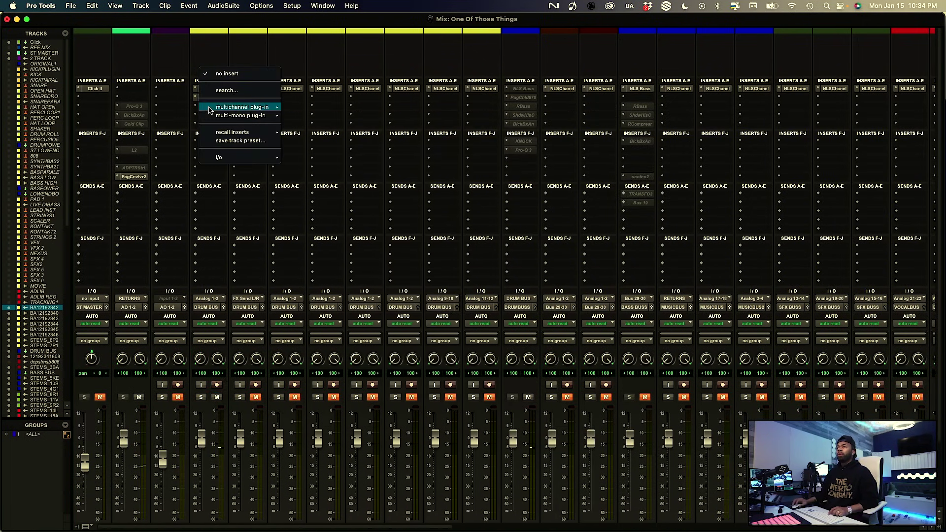
pyautogui.click(236, 95)
pyautogui.click(236, 95)
pyautogui.write('sub')
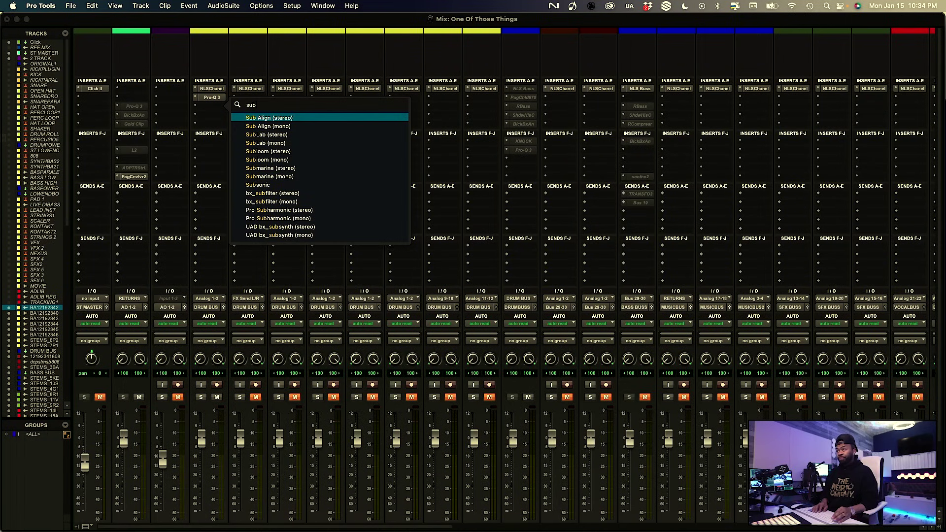
pyautogui.press('Down')
pyautogui.press('Down')
pyautogui.press('Down')
pyautogui.press('Down')
pyautogui.press('Return')
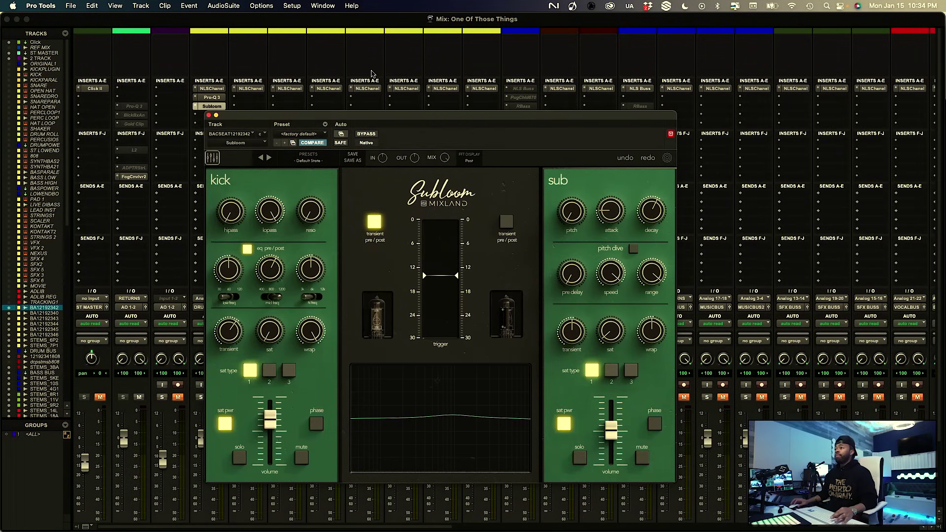
pyautogui.moveTo(359, 120); pyautogui.dragTo(365, 92)
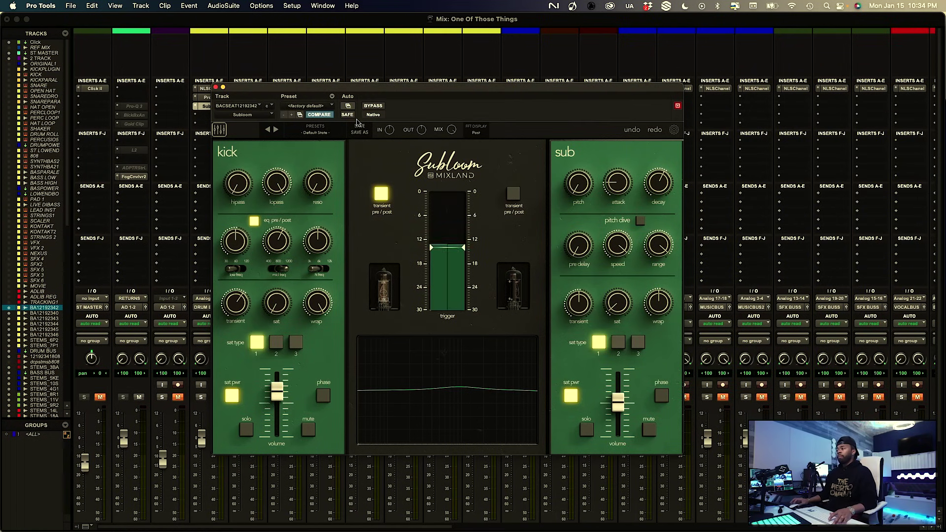
pyautogui.moveTo(358, 119); pyautogui.dragTo(414, 126)
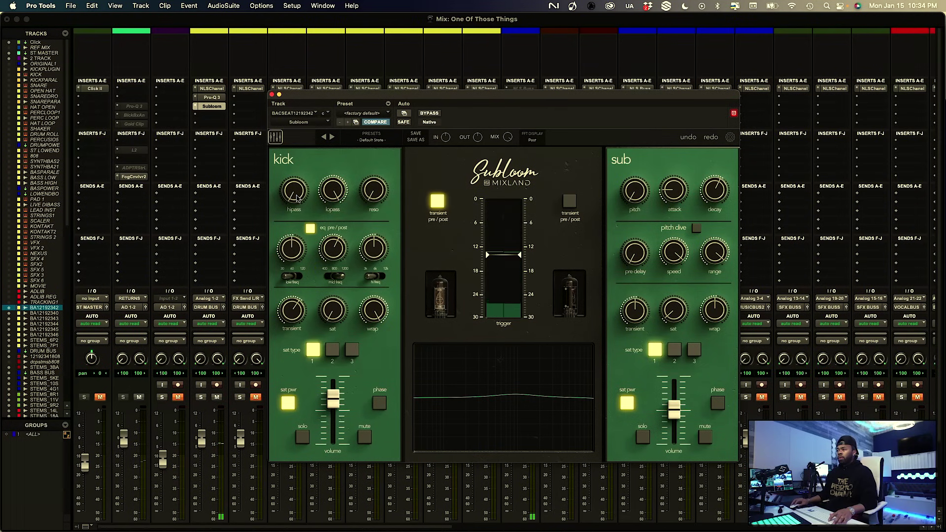
# Raise the low-frequency EQ gain slightly in Subloom's kick section while the kick plays
pyautogui.moveTo(294, 252)
pyautogui.moveTo(294, 252); pyautogui.dragTo(298, 250)
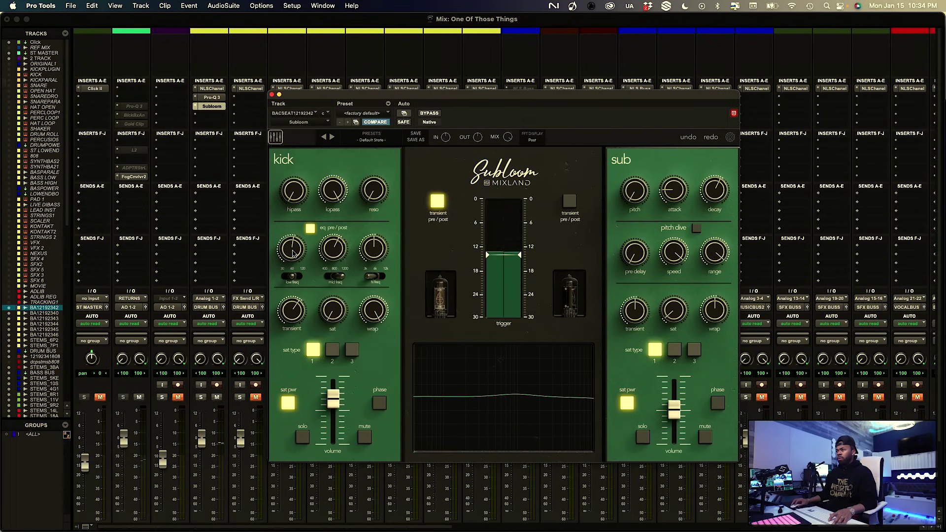
pyautogui.moveTo(293, 254); pyautogui.dragTo(293, 255)
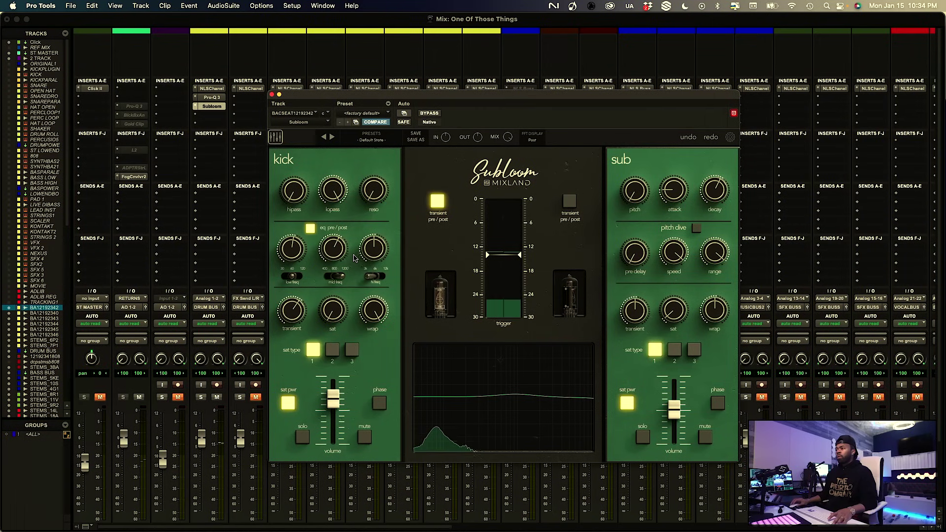
pyautogui.moveTo(374, 255)
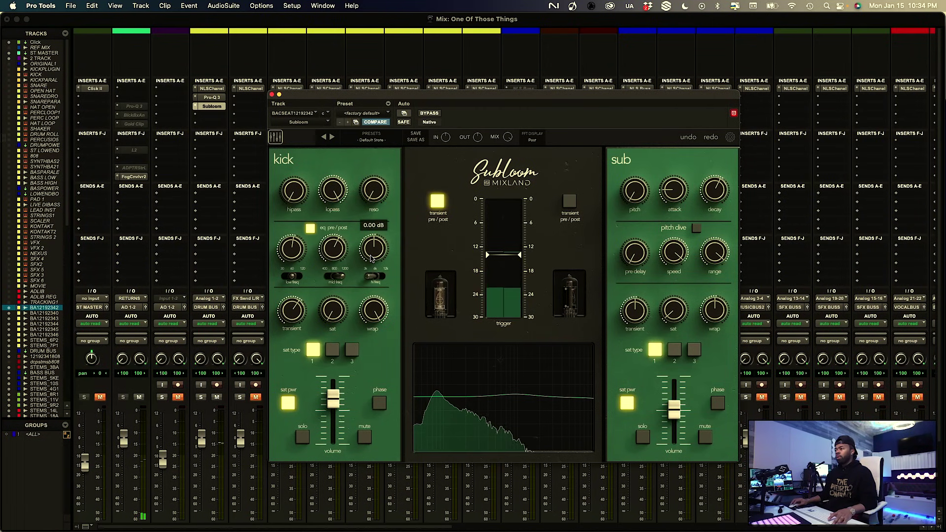
# Raise the saturation in Subloom's kick section to about 0.44 while the kick plays
pyautogui.scroll(2, 374, 255)
pyautogui.scroll(1, 375, 255)
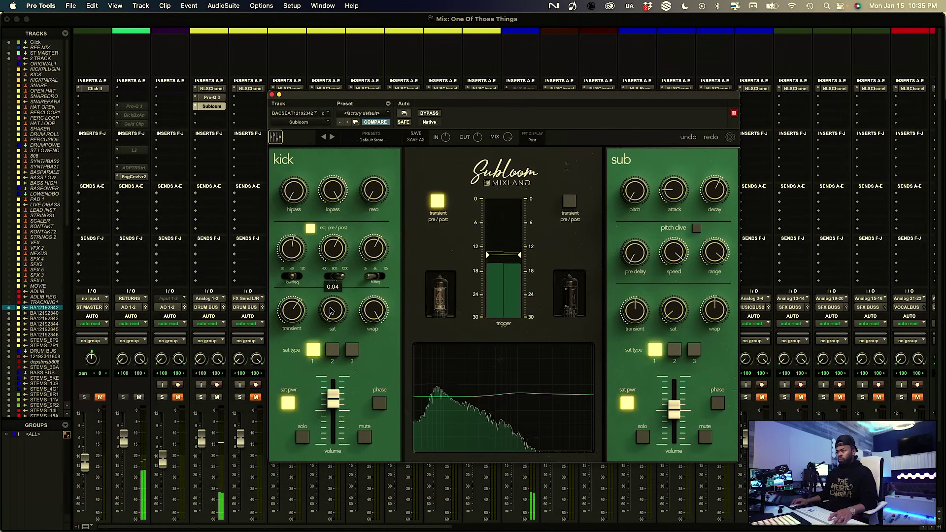
pyautogui.scroll(5, 332, 305)
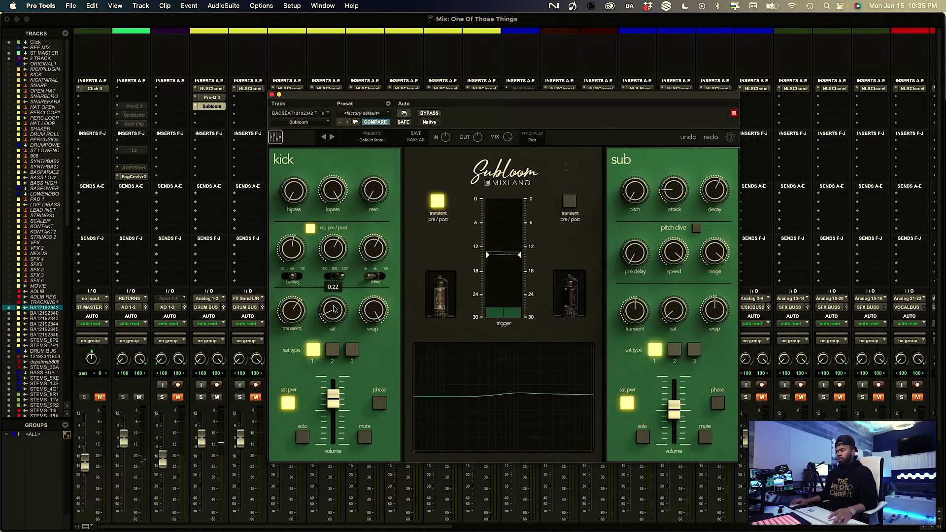
pyautogui.moveTo(334, 308)
pyautogui.mouseDown()
pyautogui.moveTo(339, 250)
pyautogui.moveTo(335, 302)
pyautogui.mouseUp()
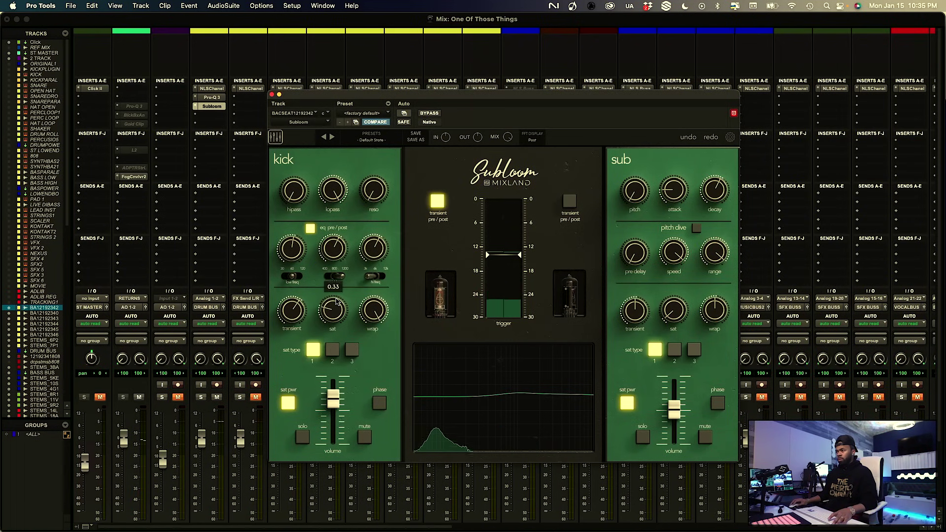
pyautogui.moveTo(338, 299); pyautogui.dragTo(340, 294)
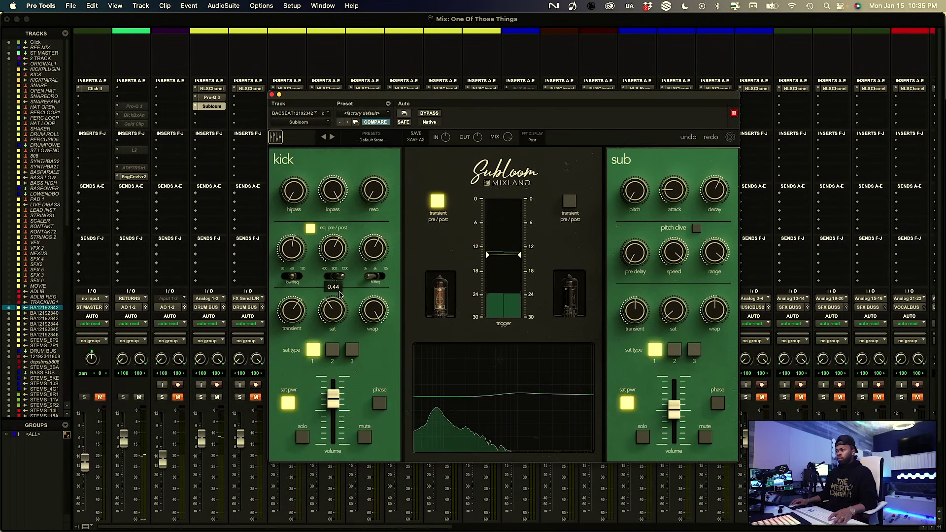
# Trim Subloom's output level slightly and repeatedly compare the kick with the plug-in bypassed and active
pyautogui.click(260, 348)
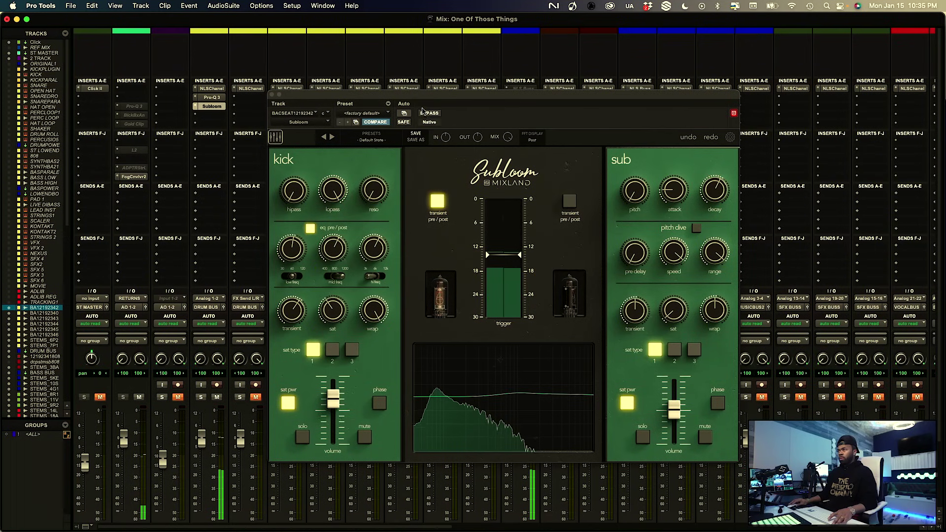
pyautogui.click(424, 113)
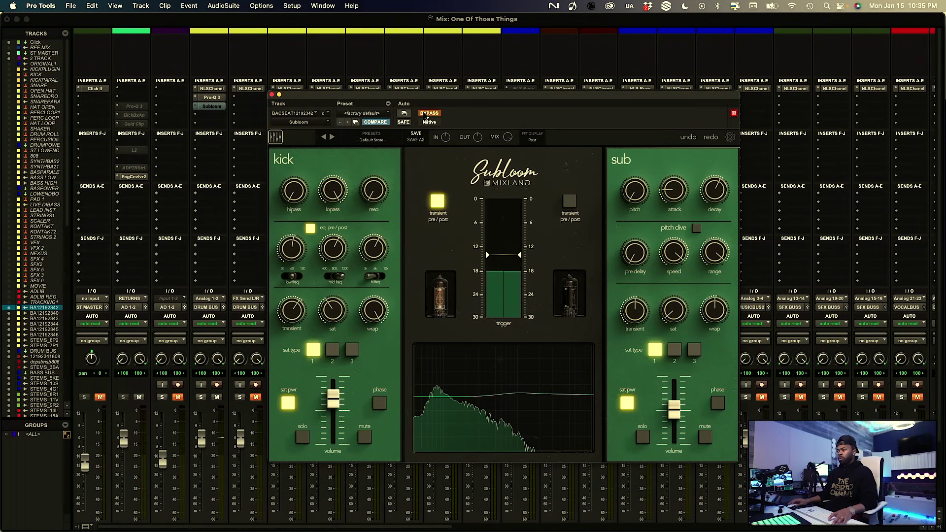
pyautogui.click(425, 114)
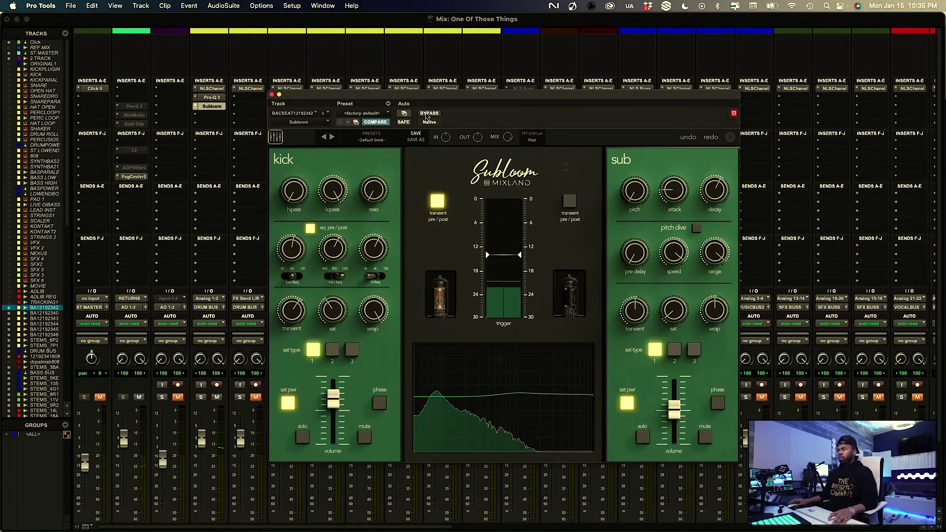
pyautogui.moveTo(477, 141)
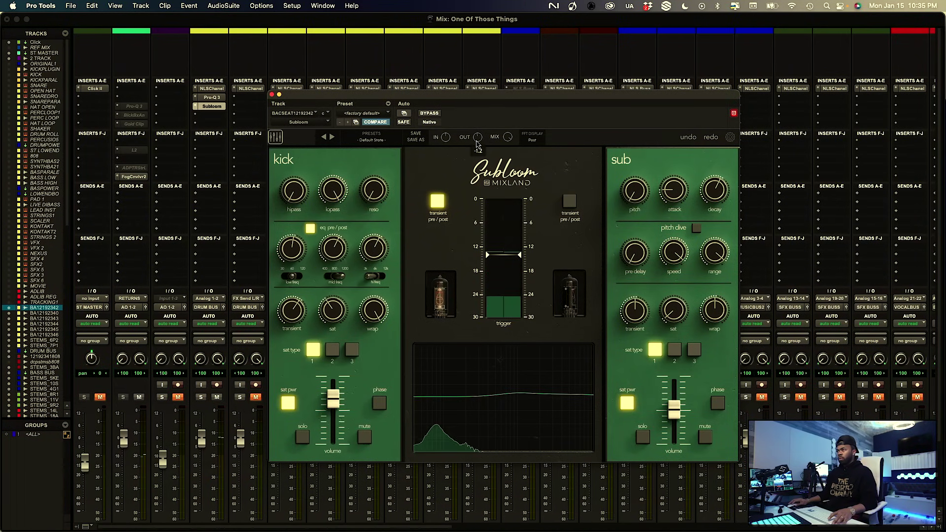
pyautogui.click(427, 114)
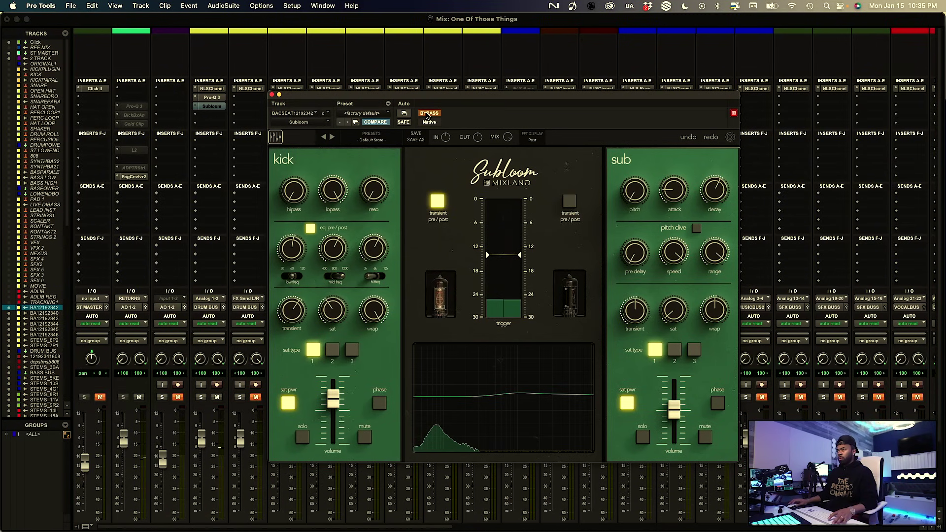
pyautogui.click(427, 114)
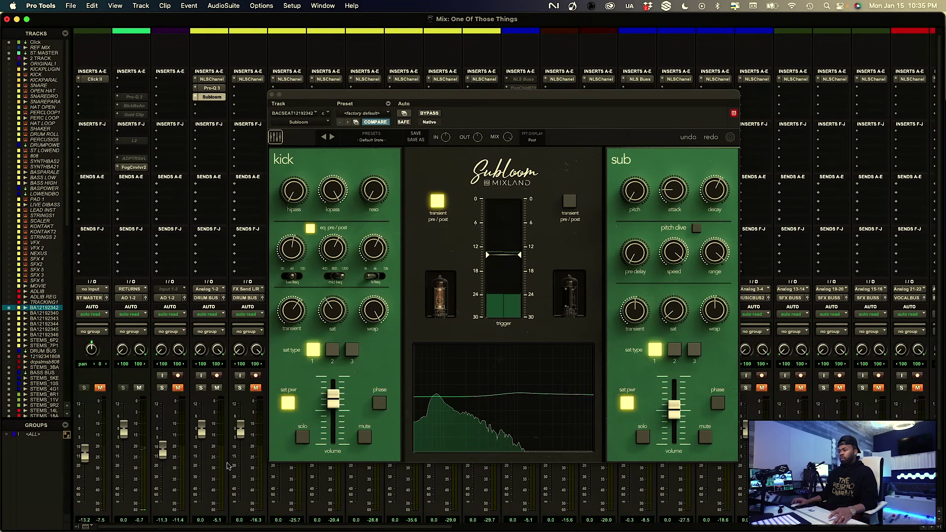
pyautogui.scroll(-3, 226, 468)
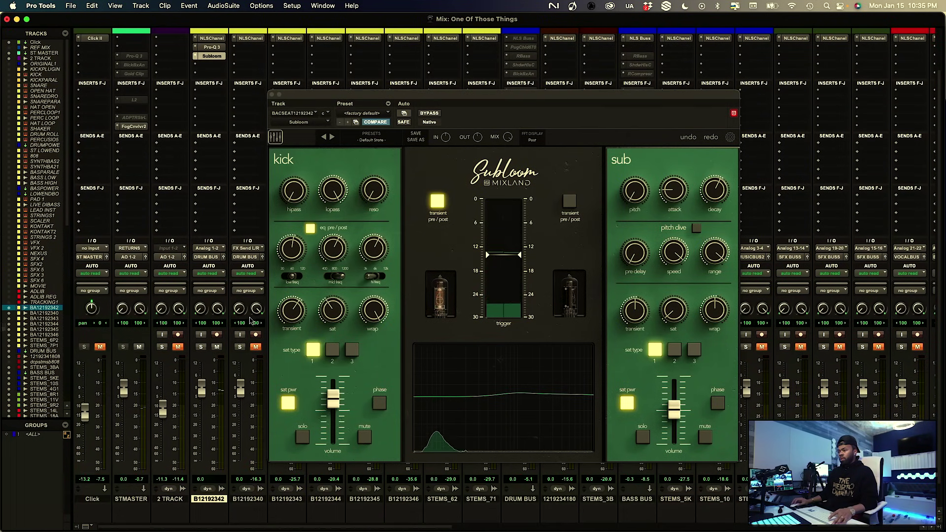
pyautogui.click(429, 113)
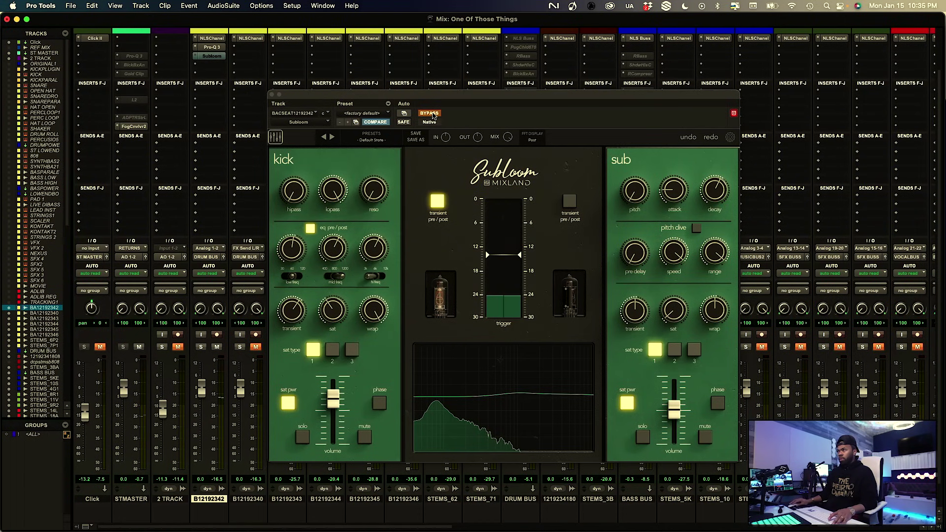
pyautogui.click(430, 113)
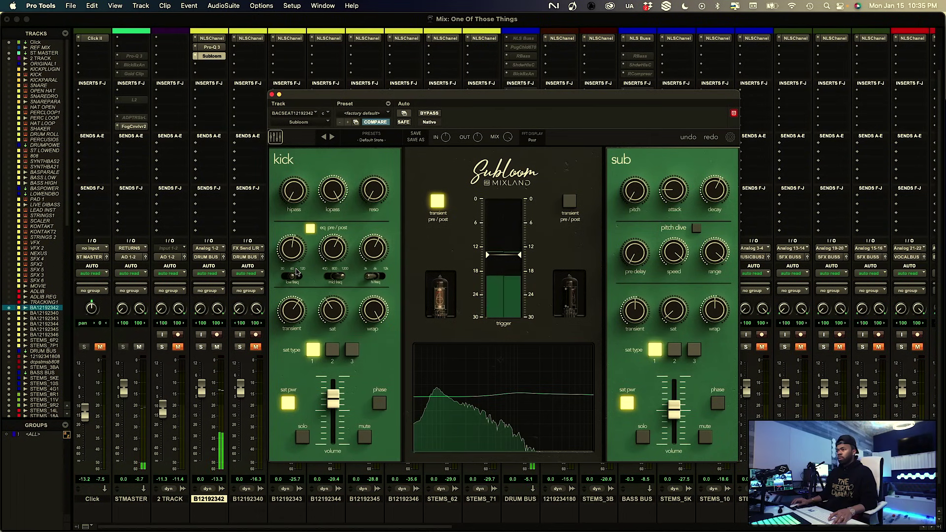
# Switch the mid-frequency selector of Subloom's kick EQ to its middle setting and compare the kick against bypass
pyautogui.moveTo(274, 279)
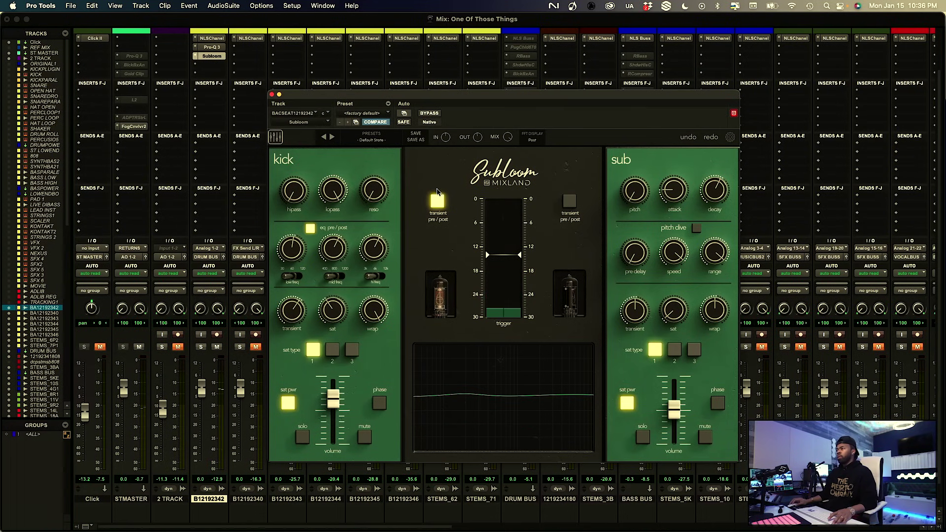
pyautogui.moveTo(330, 277); pyautogui.dragTo(345, 277)
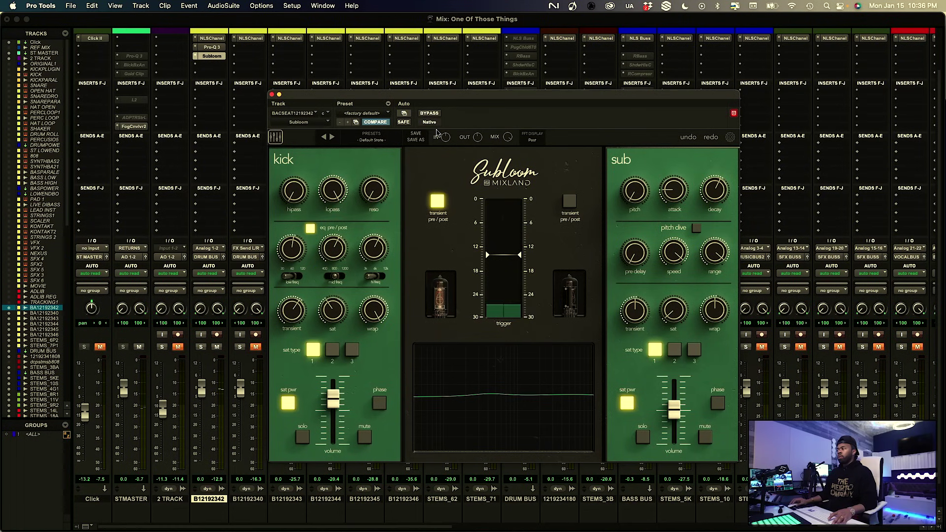
pyautogui.click(433, 114)
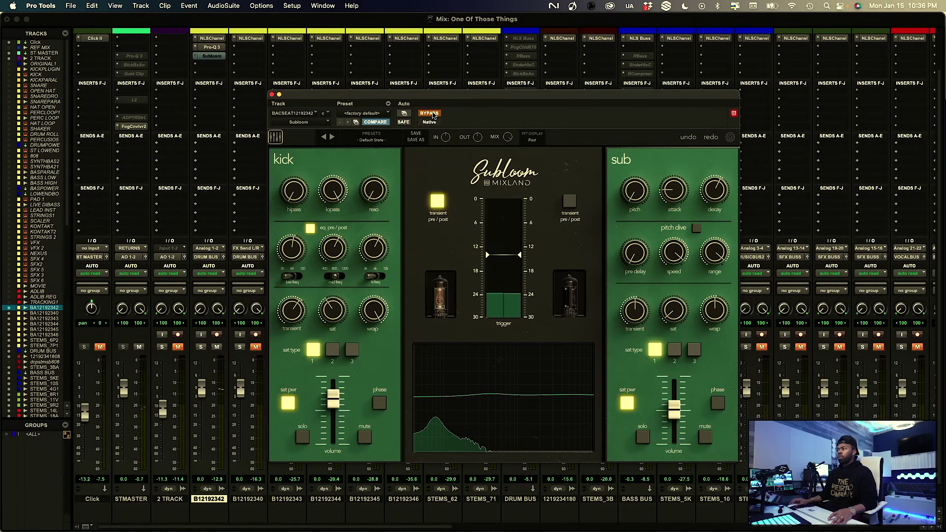
pyautogui.click(433, 114)
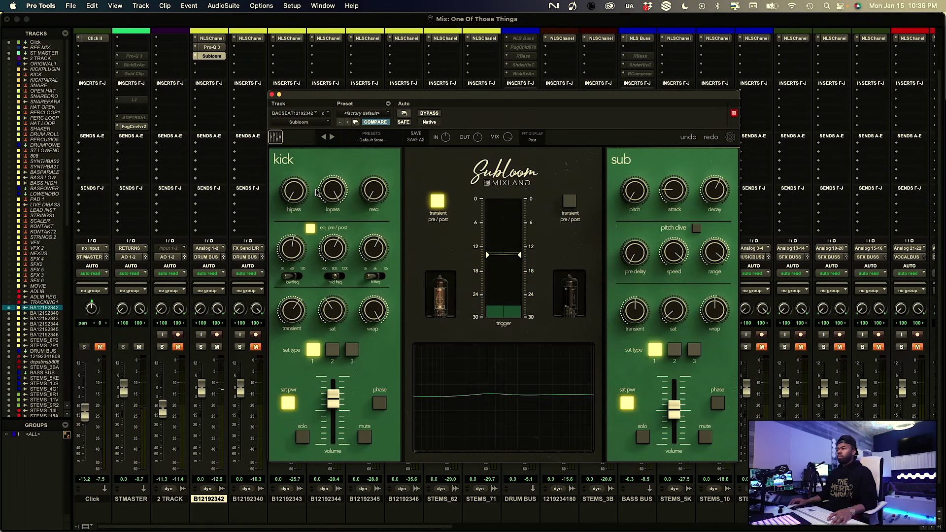
# Try adjusting the high-pass filter in Subloom's kick section and compare the kick with the plug-in bypassed and active
pyautogui.moveTo(291, 193)
pyautogui.moveTo(291, 194); pyautogui.dragTo(294, 185)
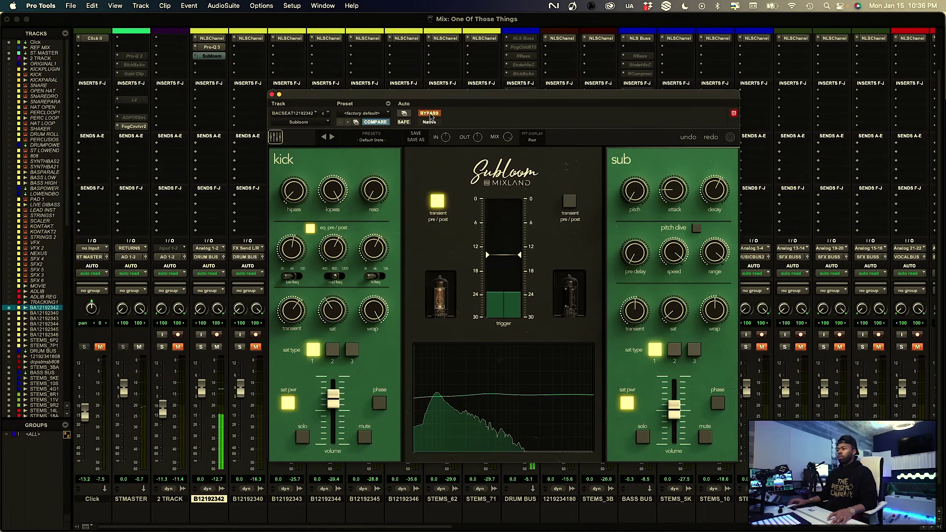
pyautogui.click(429, 113)
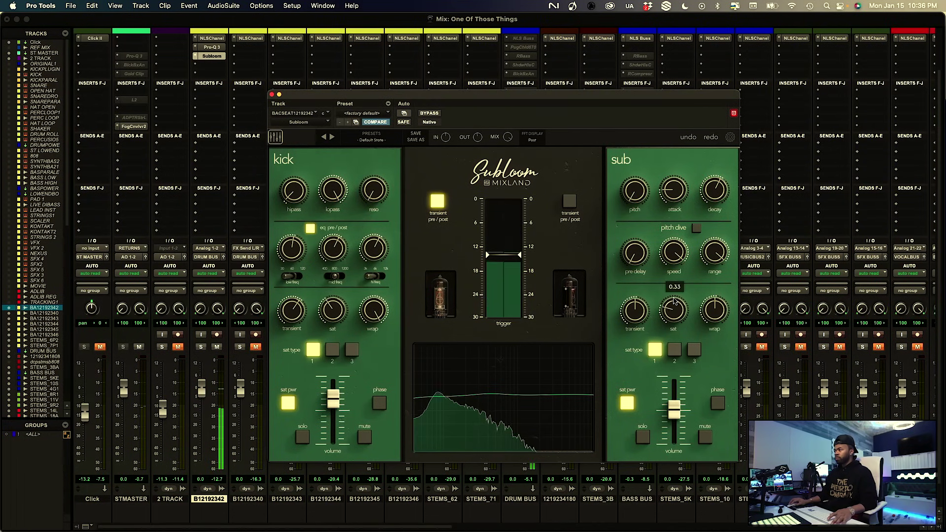
# Audition the sub section's saturation up to about 0.76 and turn it back down
pyautogui.moveTo(681, 272)
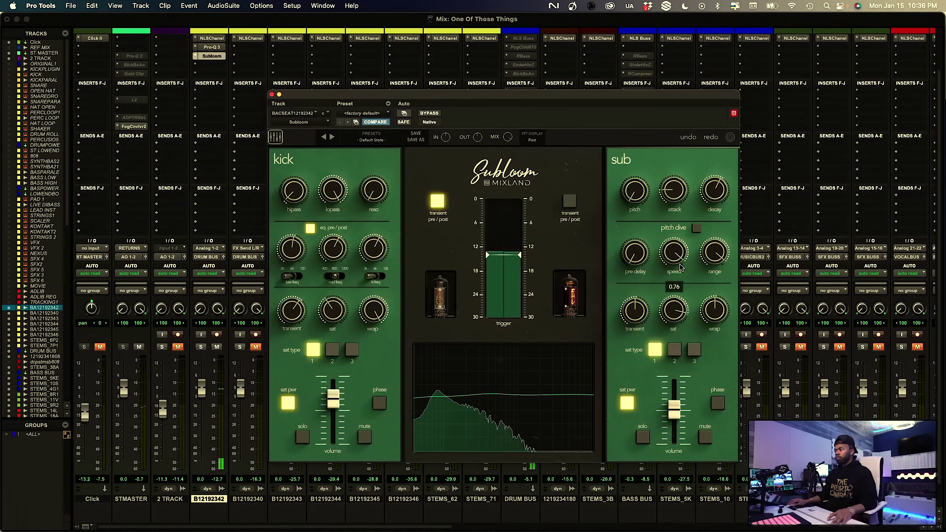
pyautogui.moveTo(676, 307)
pyautogui.moveTo(673, 315); pyautogui.dragTo(673, 316)
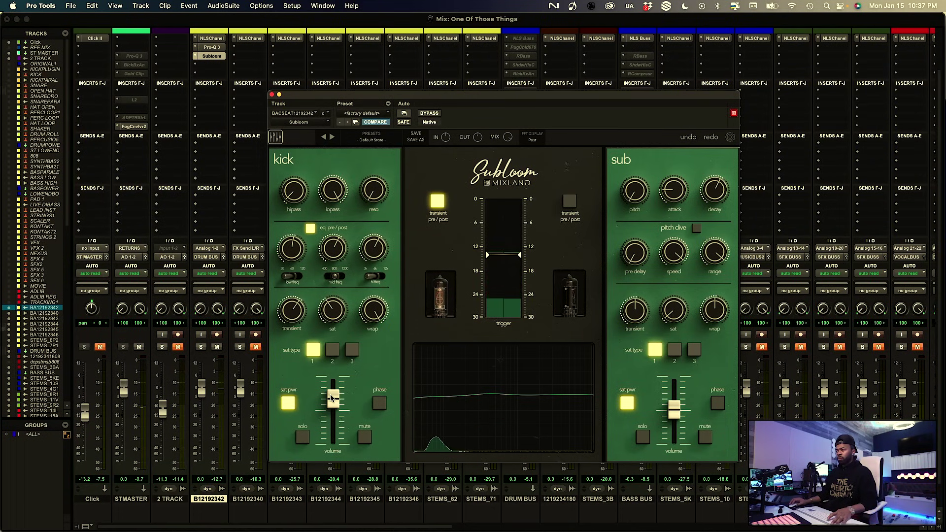
# Audition saturation types 2 and 3 in Subloom's kick section and return to type 1
pyautogui.click(332, 350)
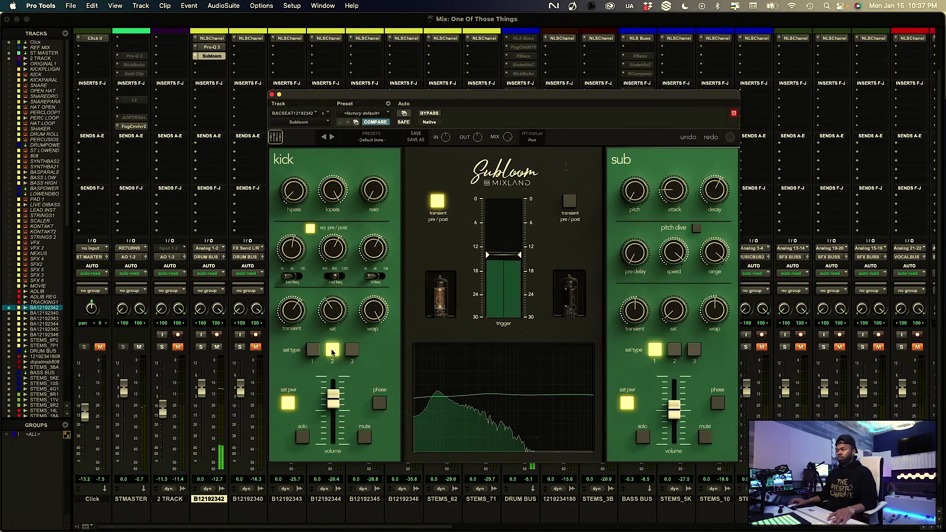
pyautogui.click(352, 353)
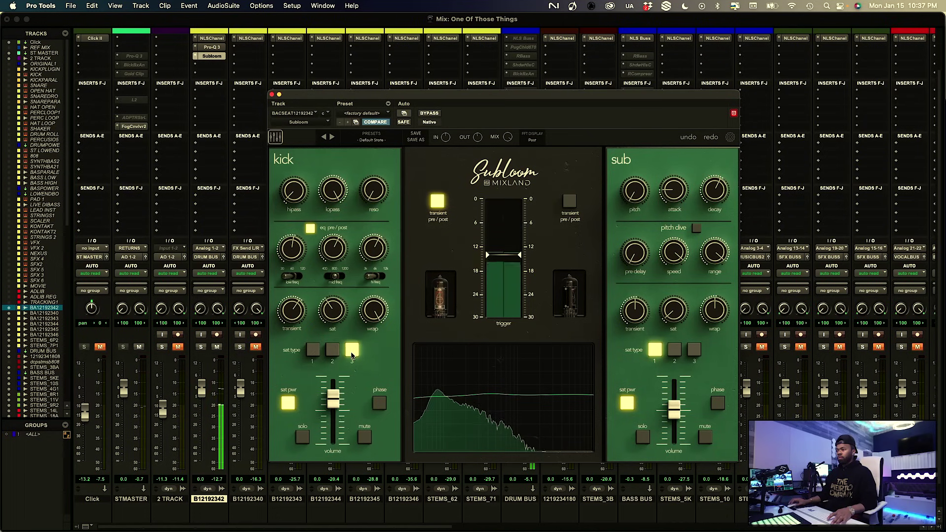
pyautogui.click(312, 351)
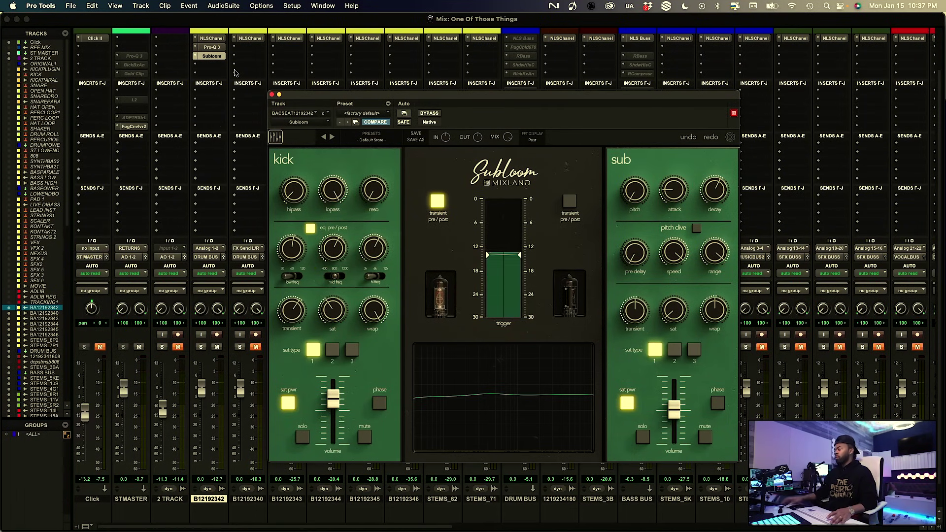
# Close Subloom and compare the kick with Pro-Q 3 and Subloom both bypassed and both active
pyautogui.keyDown('super'); pyautogui.click(212, 54); pyautogui.keyUp('super')
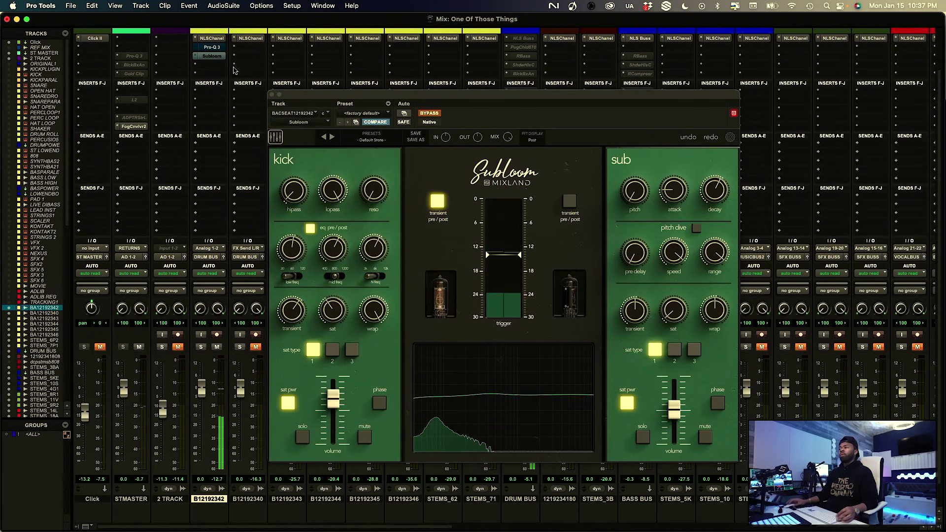
pyautogui.click(271, 94)
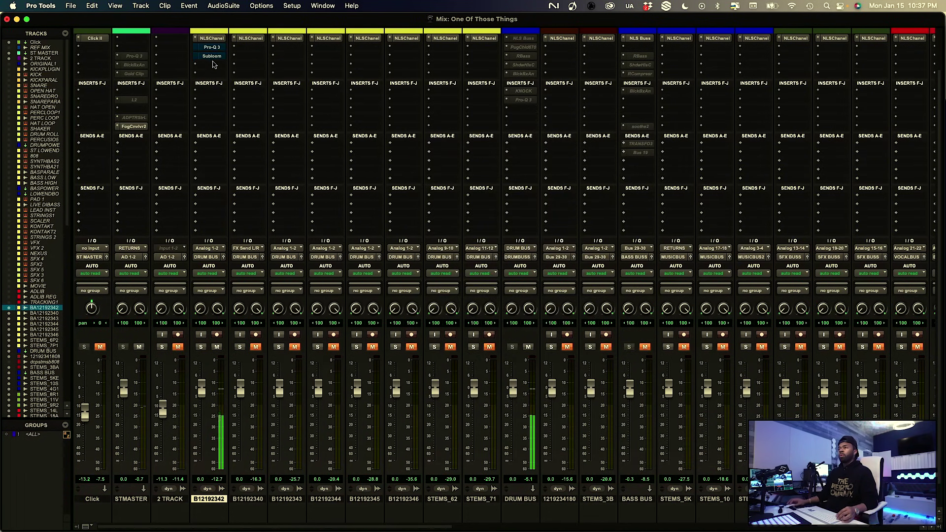
pyautogui.scroll(3, 225, 63)
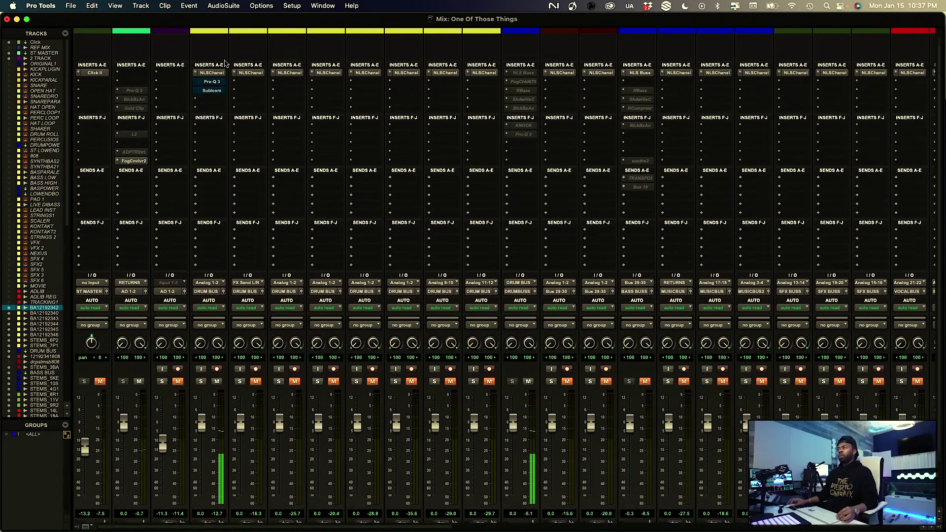
pyautogui.keyDown('super'); pyautogui.click(216, 87); pyautogui.keyUp('super')
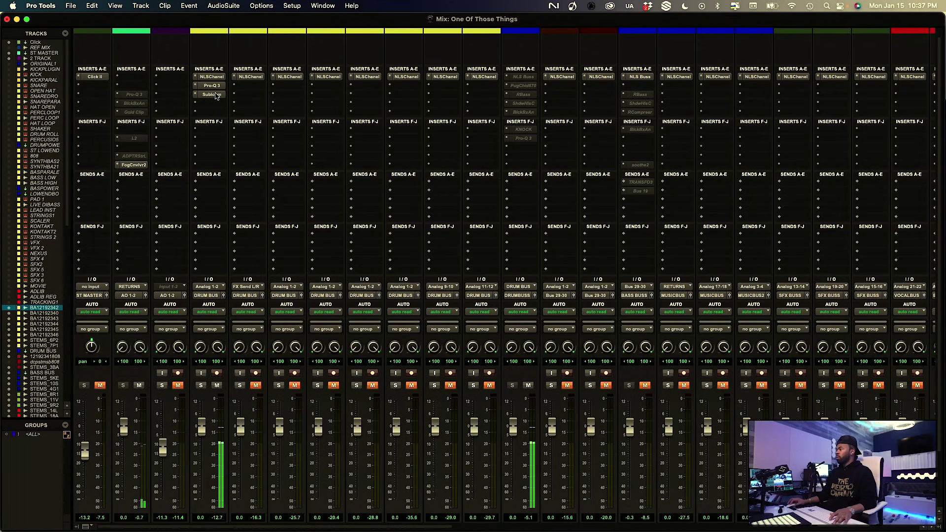
pyautogui.scroll(2, 217, 94)
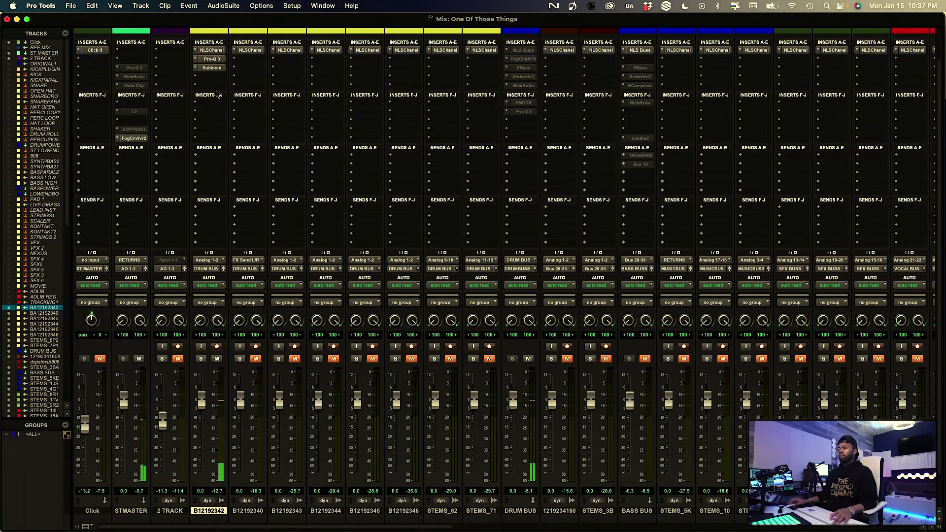
pyautogui.click(215, 99)
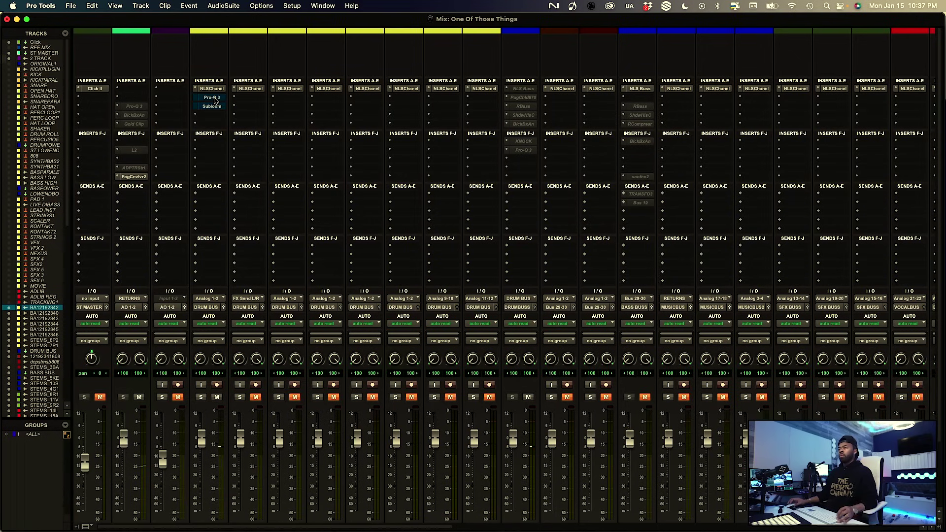
pyautogui.click(215, 98)
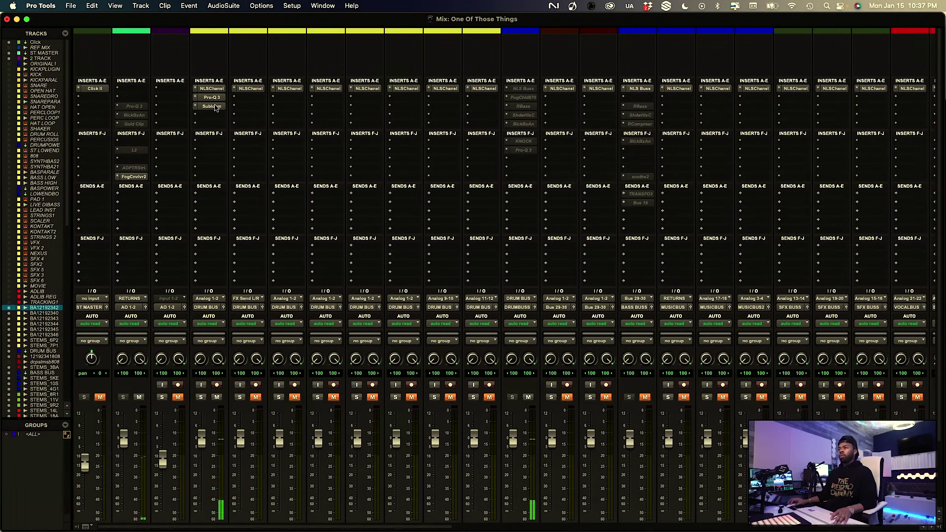
# Reopen Subloom on the kick track and fine-tune its output level
pyautogui.click(215, 106)
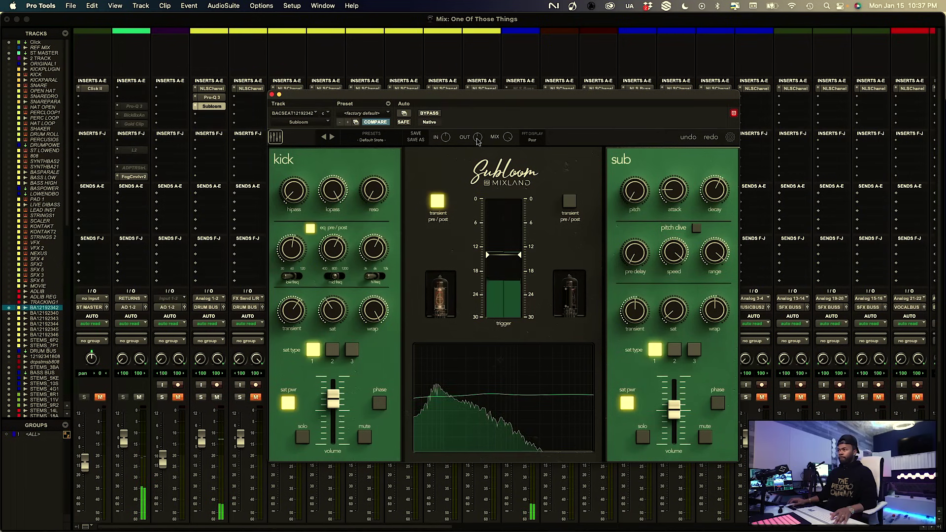
pyautogui.moveTo(477, 142)
pyautogui.moveTo(476, 140); pyautogui.dragTo(476, 145)
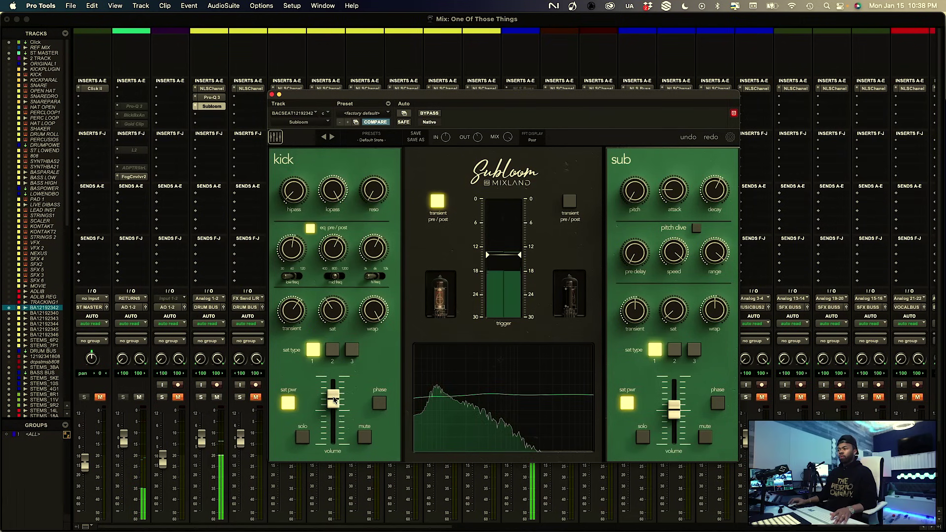
pyautogui.moveTo(331, 400)
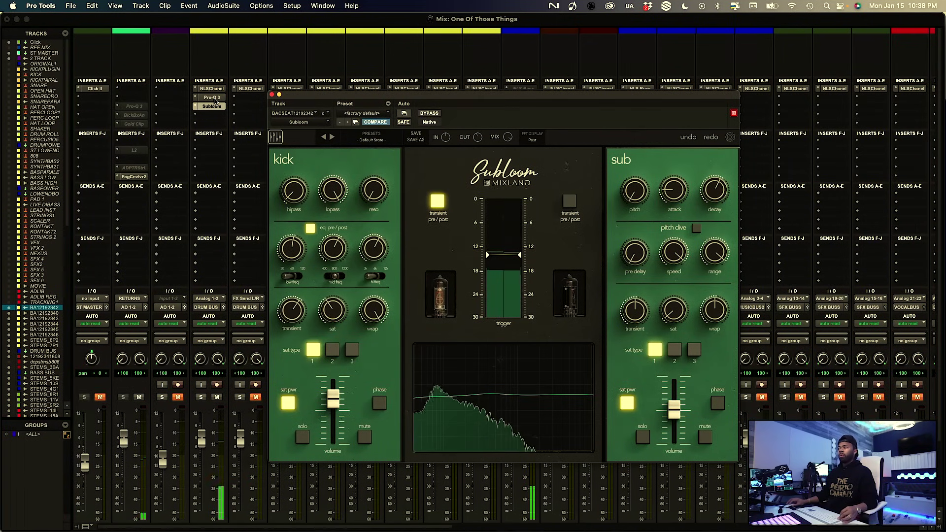
# Compare the kick with Subloom bypassed and active, and close the plug-in window
pyautogui.keyDown('super'); pyautogui.click(212, 105); pyautogui.keyUp('super')
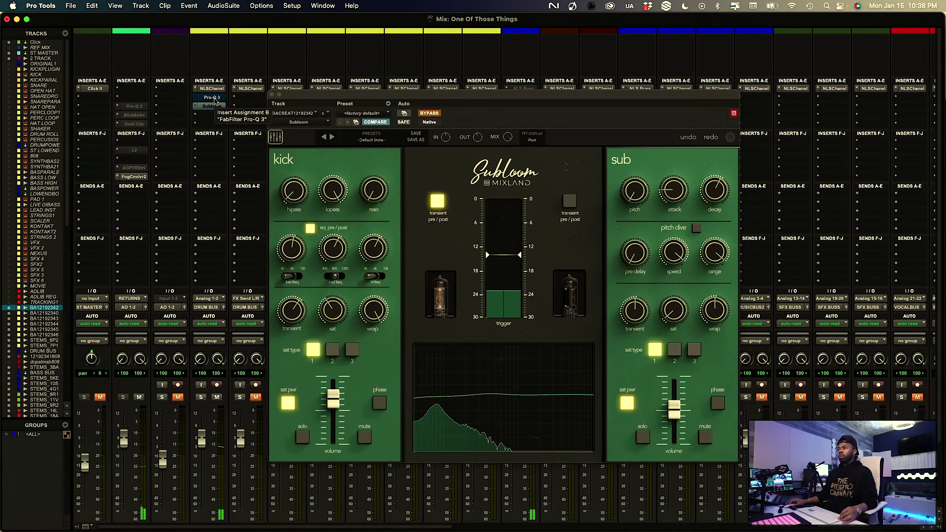
pyautogui.keyDown('super'); pyautogui.click(212, 105); pyautogui.keyUp('super')
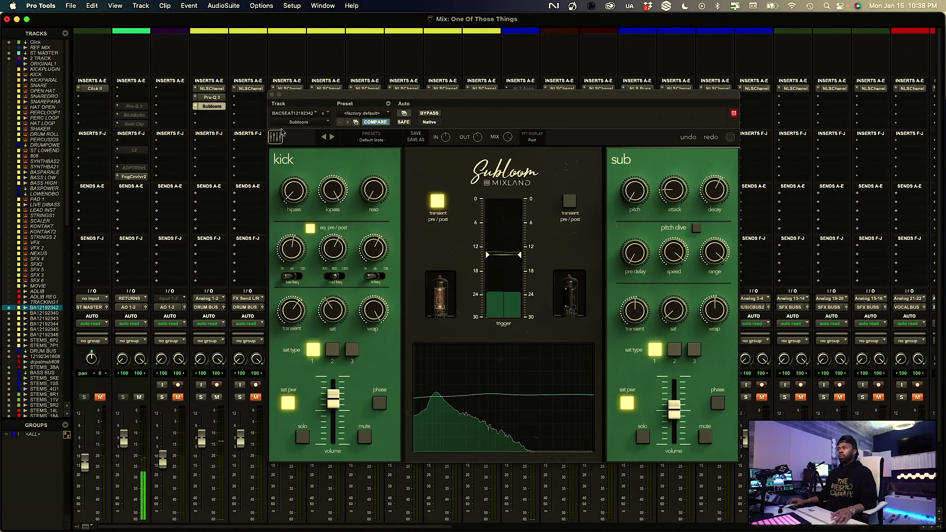
pyautogui.click(272, 94)
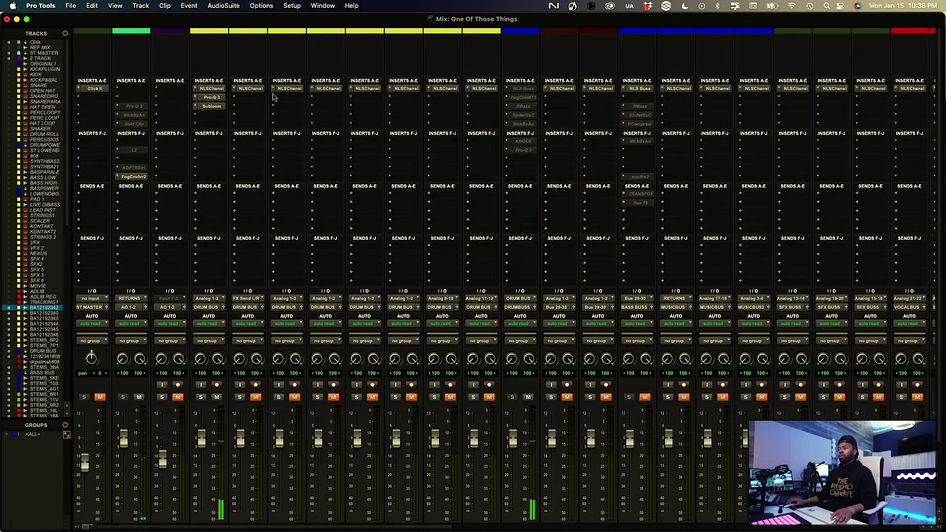
# Unmute the intro drums track and move it below the snare track in the Edit window
pyautogui.scroll(-3, 248, 157)
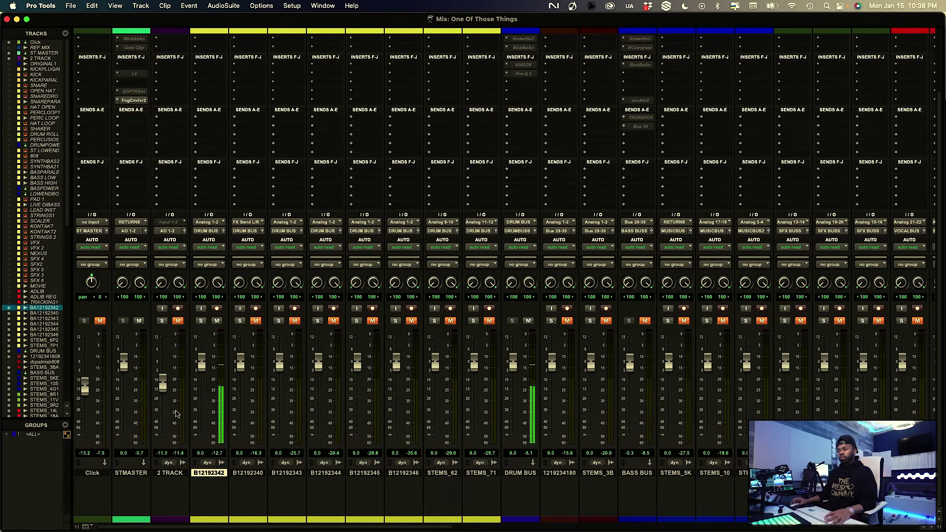
pyautogui.scroll(2, 175, 403)
pyautogui.scroll(-2, 175, 402)
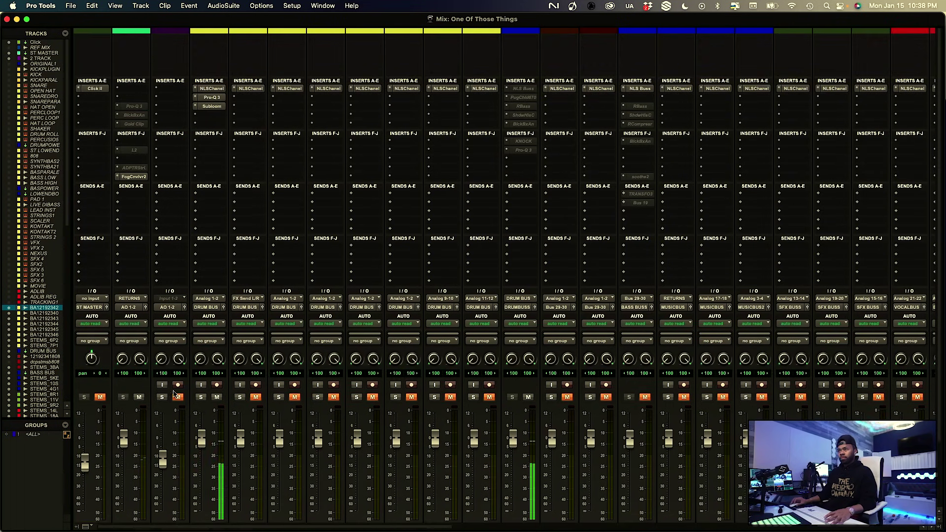
pyautogui.click(256, 321)
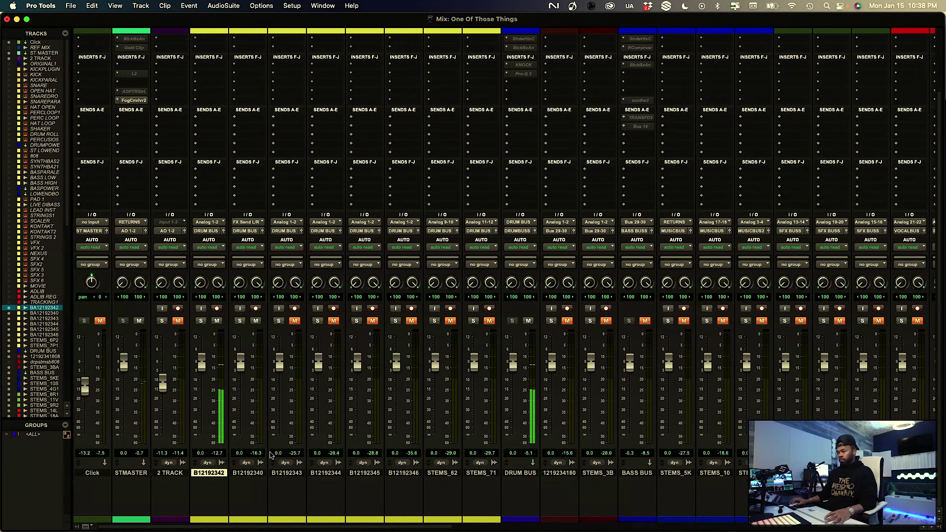
pyautogui.press('super+equal')
pyautogui.press('space')
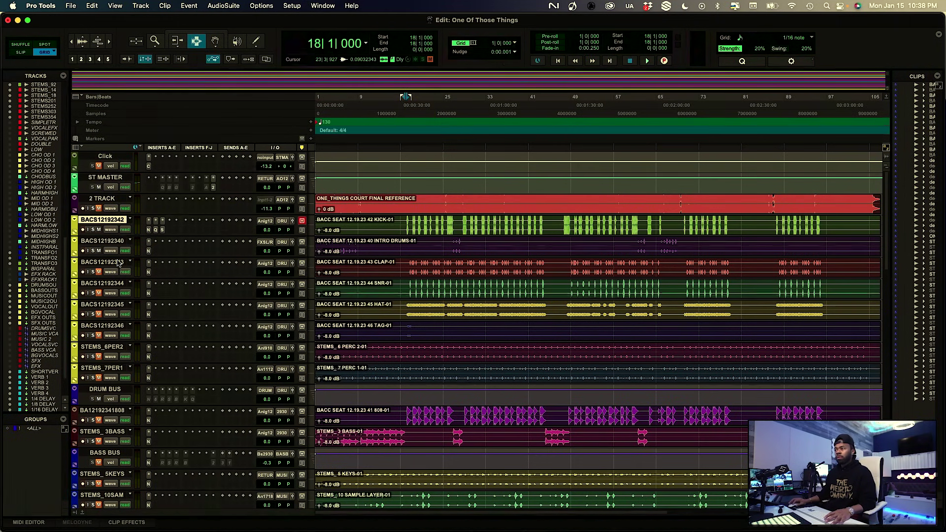
pyautogui.moveTo(114, 241); pyautogui.dragTo(118, 296)
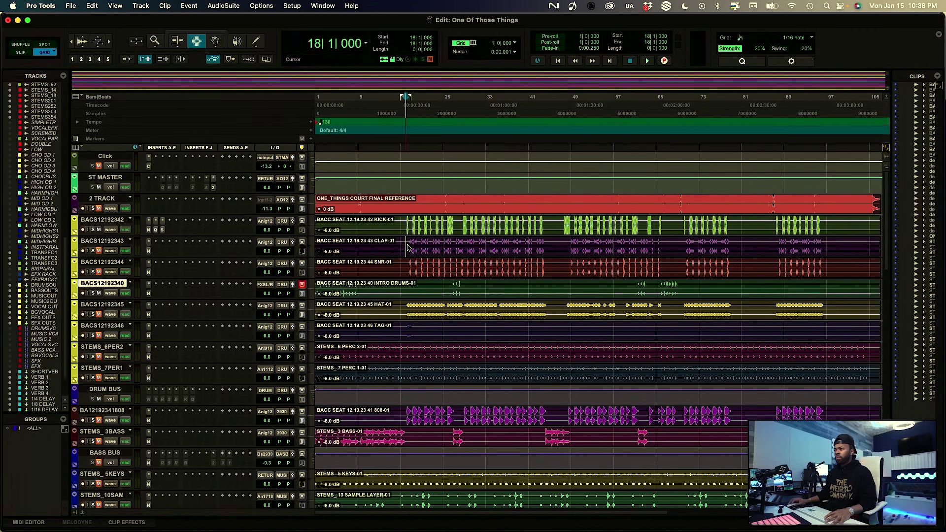
# Create a stereo aux track after the clap and snare tracks in the mixer and name it SNR CLAP
pyautogui.press('space')
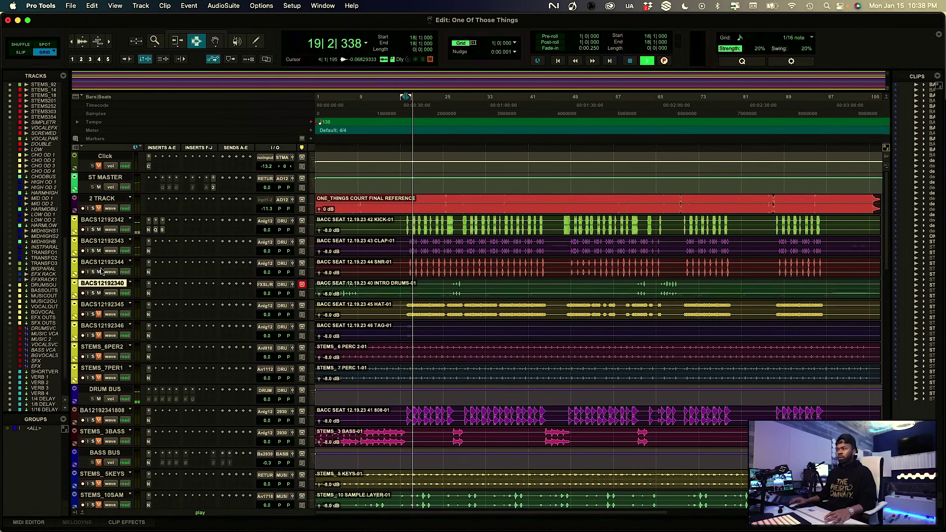
pyautogui.press('super+equal')
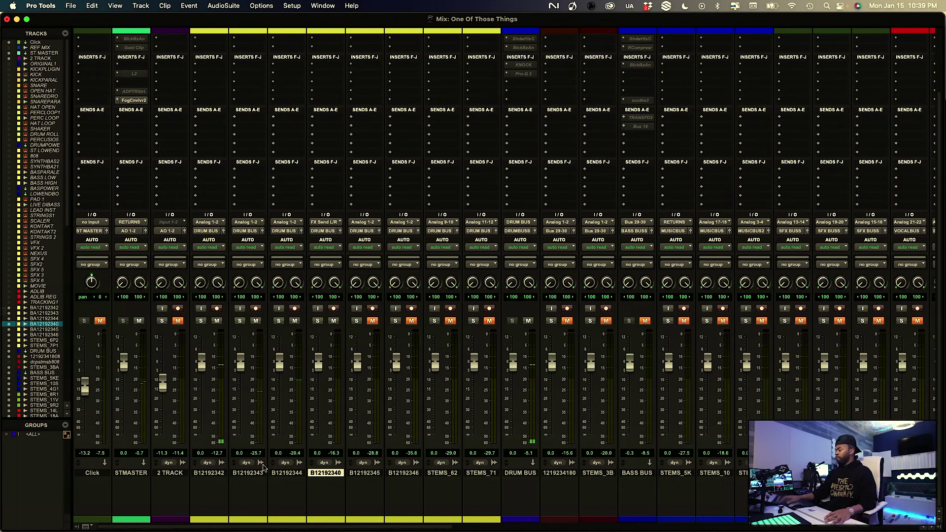
pyautogui.click(256, 475)
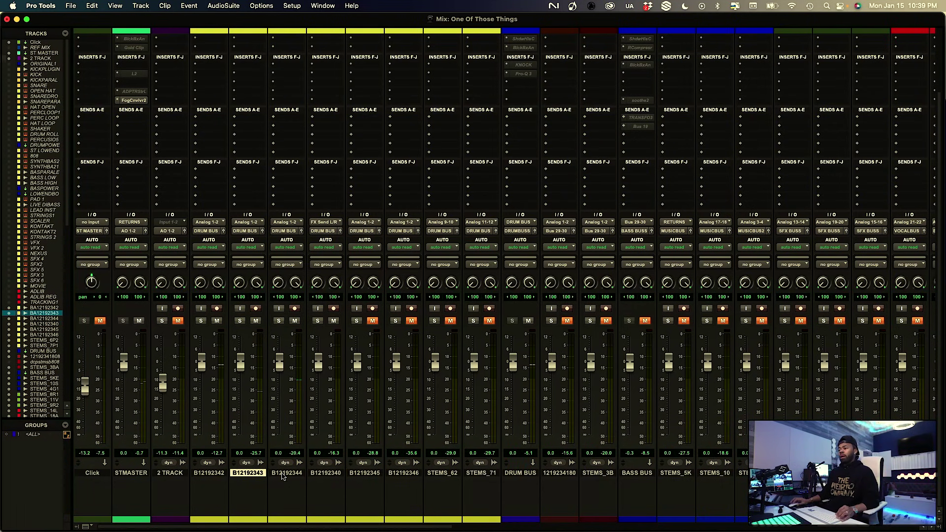
pyautogui.keyDown('shift'); pyautogui.click(282, 474); pyautogui.keyUp('shift')
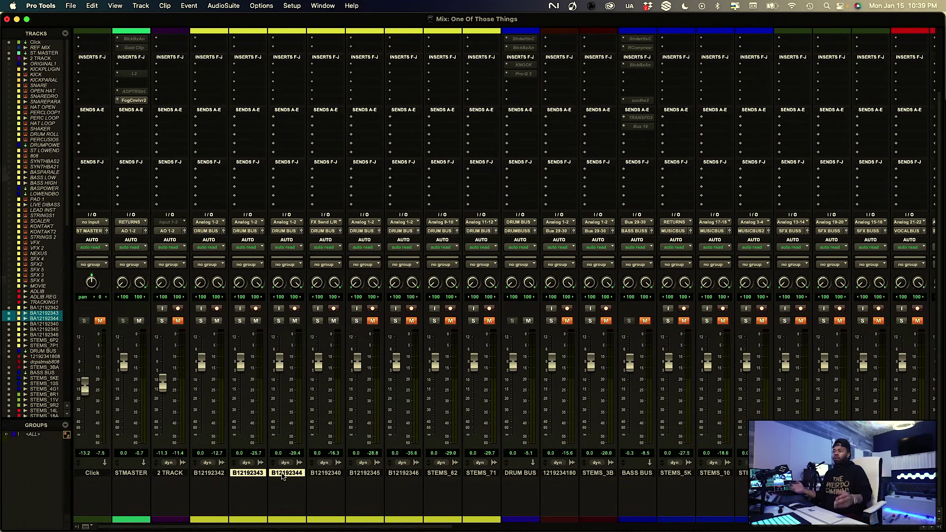
pyautogui.press('super+shift+n')
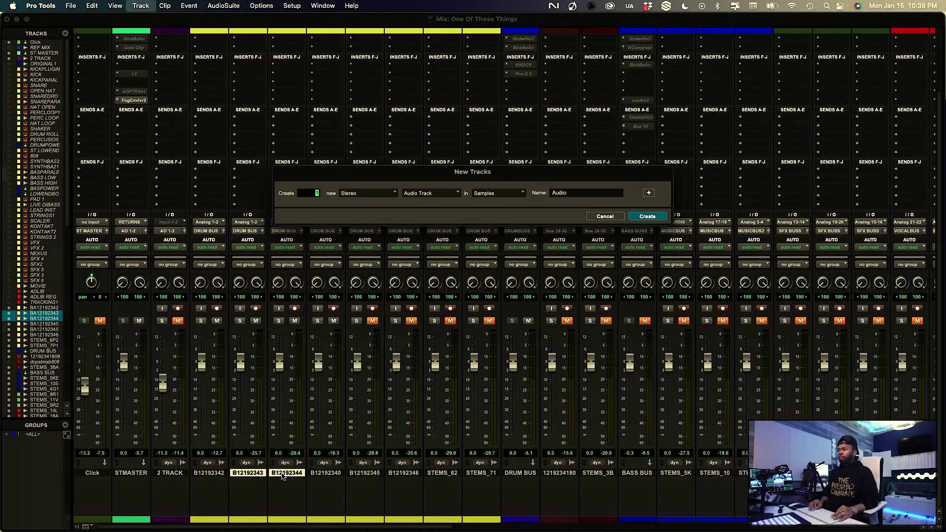
pyautogui.press('Return')
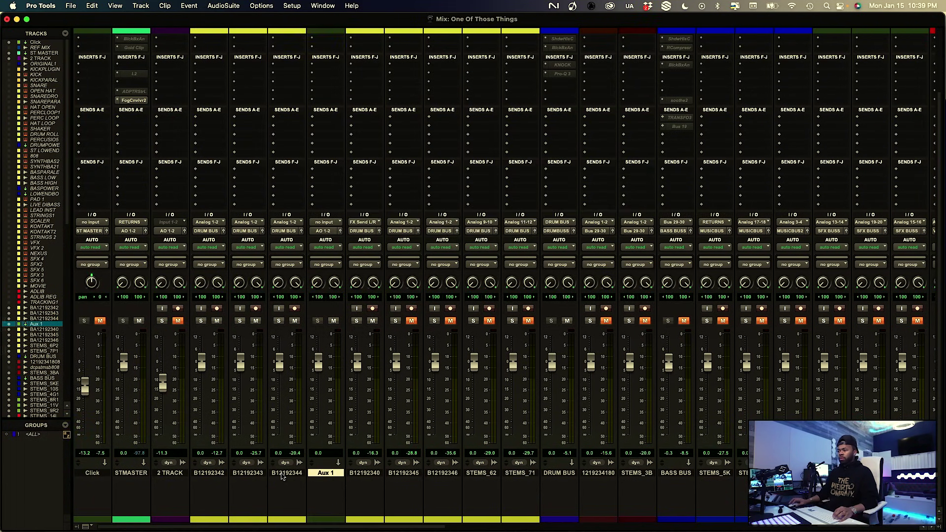
pyautogui.doubleClick(318, 473)
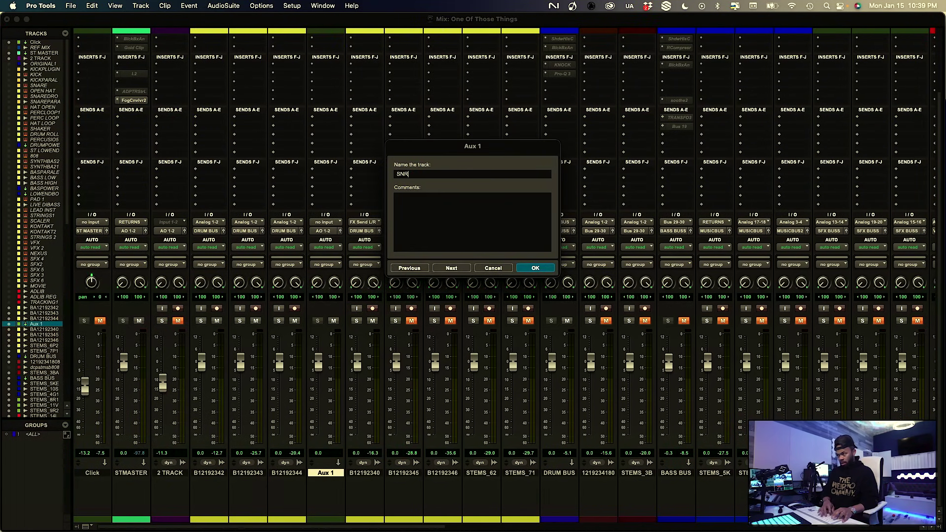
pyautogui.press('Return')
# Route the outputs of both the clap and snare tracks to Bus 13-14 (Stereo)
pyautogui.click(286, 473)
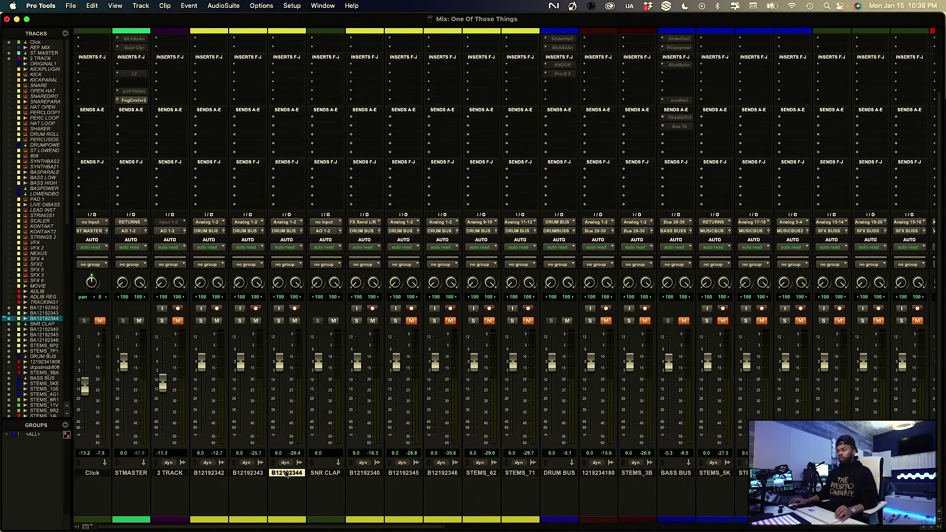
pyautogui.keyDown('shift'); pyautogui.click(248, 473); pyautogui.keyUp('shift')
pyautogui.click(287, 231)
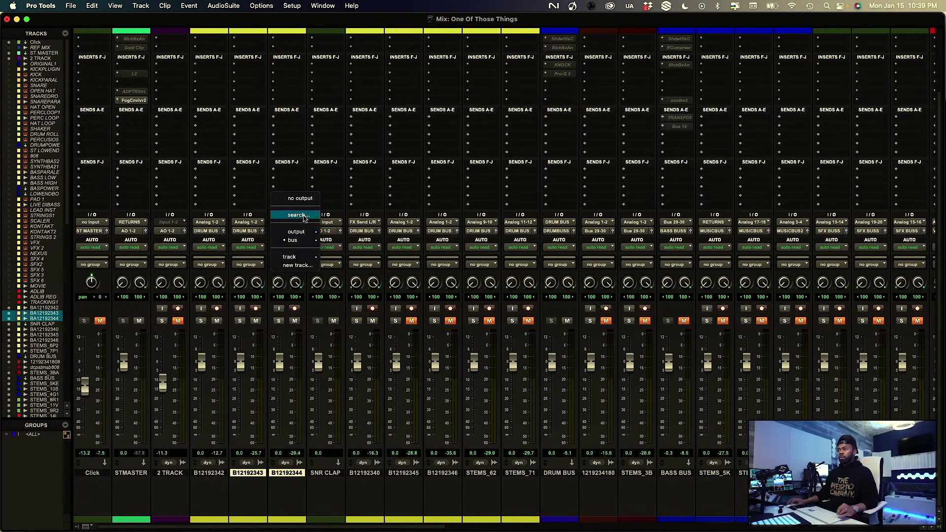
pyautogui.moveTo(301, 240)
pyautogui.moveTo(344, 242)
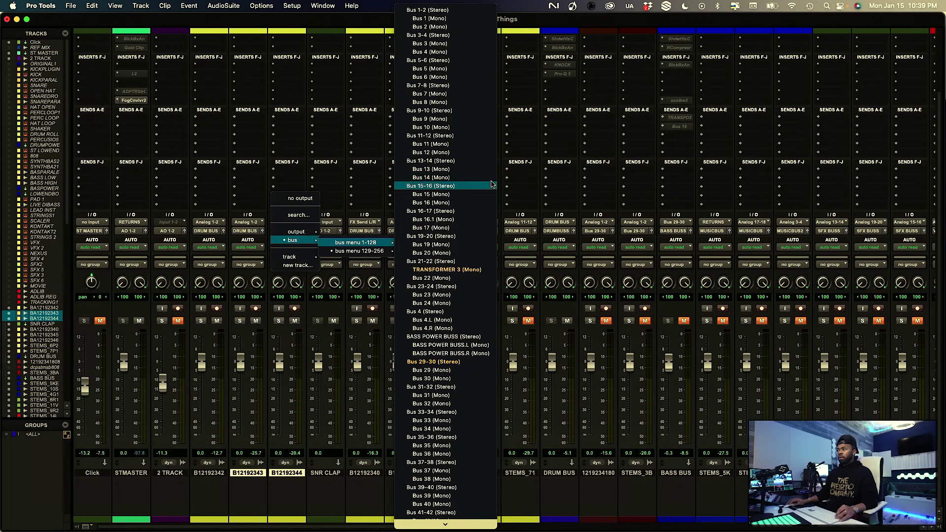
pyautogui.click(453, 162)
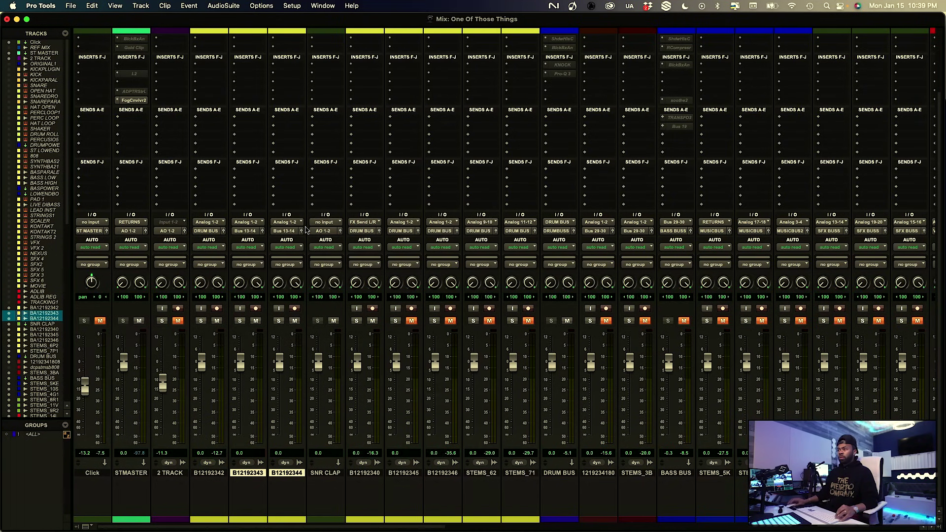
# Set the SNR CLAP track's input to Bus 13-14 and its output to DRUM BUS
pyautogui.click(329, 222)
pyautogui.write('b')
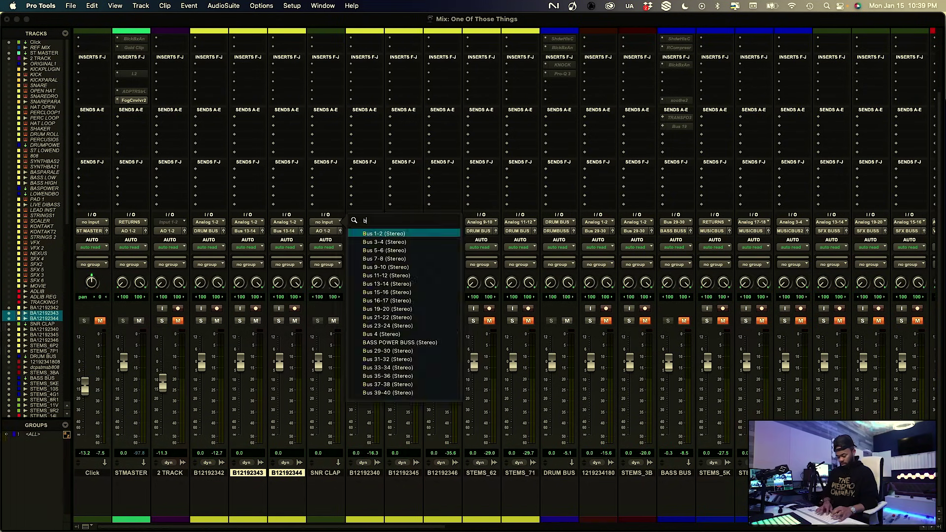
pyautogui.write('us13-')
pyautogui.press('Return')
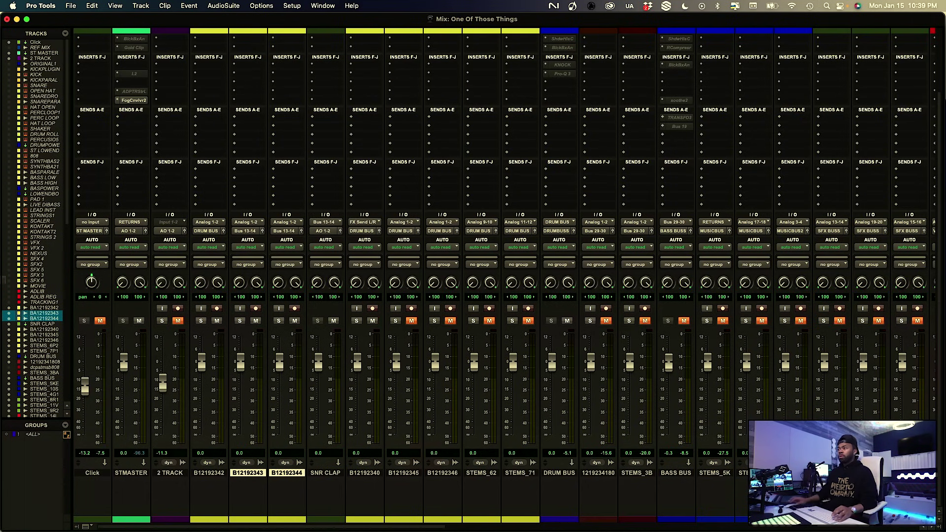
pyautogui.click(335, 231)
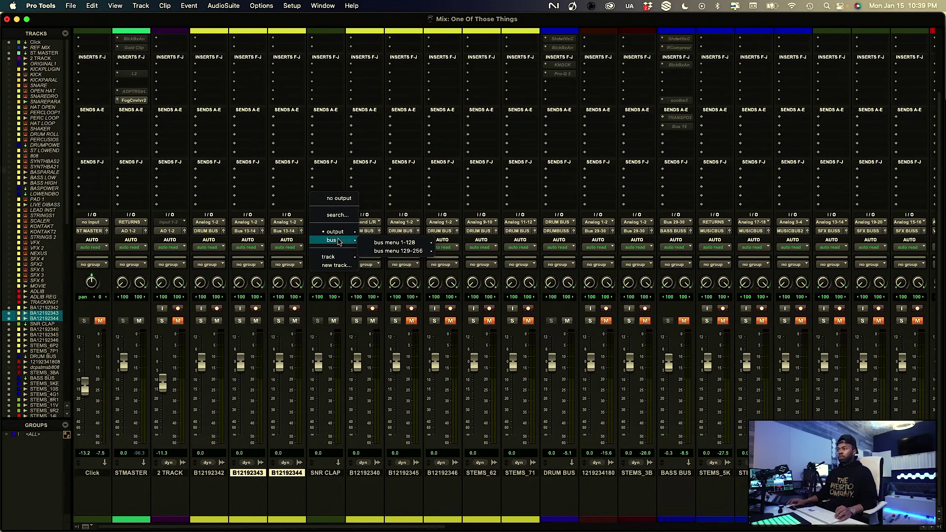
pyautogui.click(344, 216)
pyautogui.write('drum')
pyautogui.press('Down')
pyautogui.press('Return')
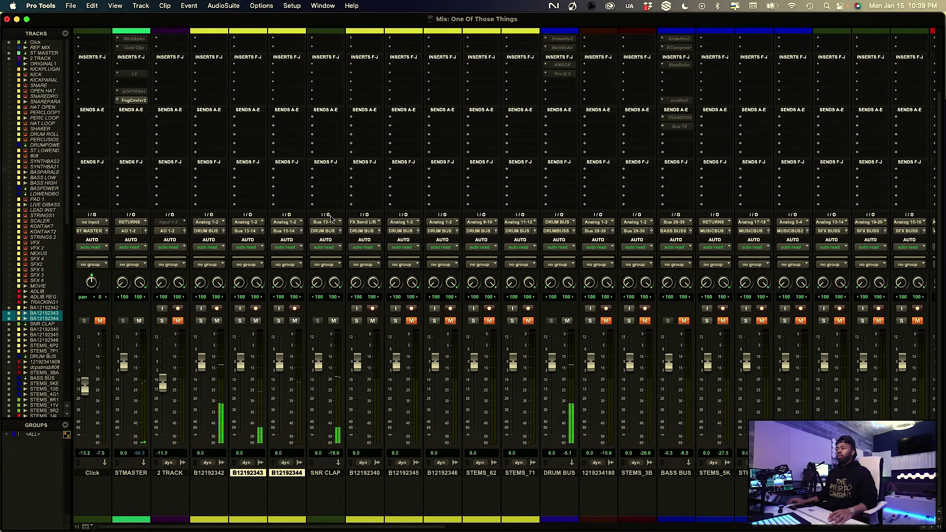
# Insert FabFilter Pro-Q 3 (stereo) in the first insert slot of the SNR CLAP track
pyautogui.scroll(5, 325, 213)
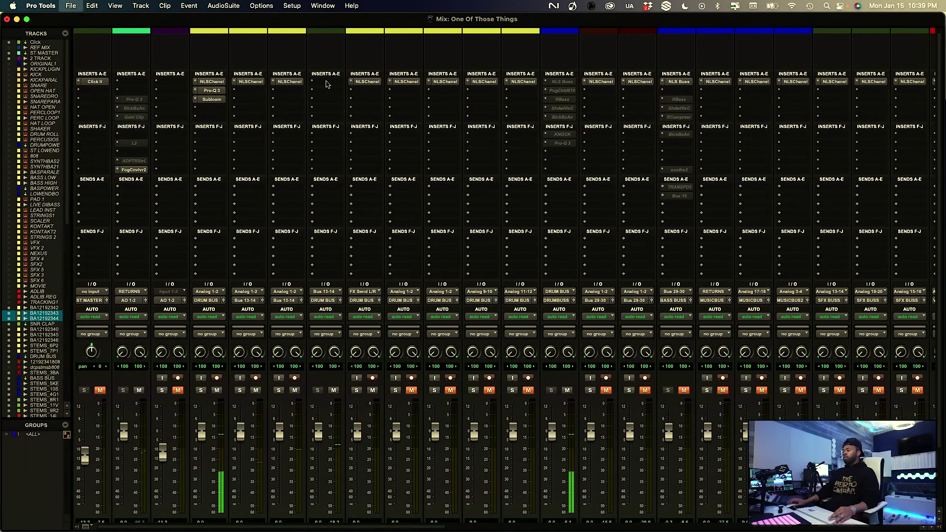
pyautogui.click(326, 82)
pyautogui.click(344, 66)
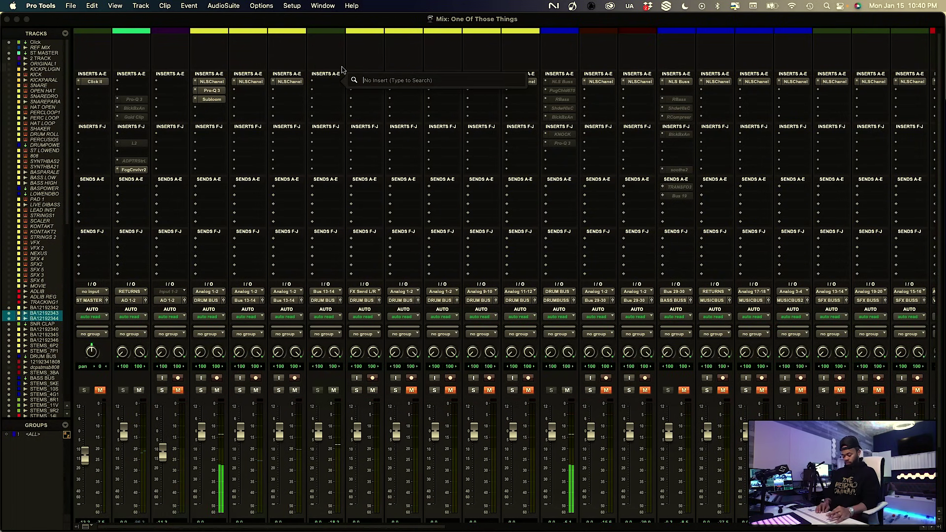
pyautogui.write('fab')
pyautogui.press('Down')
pyautogui.press('Down')
pyautogui.press('Down')
pyautogui.press('Down')
pyautogui.press('Down')
pyautogui.press('Down')
pyautogui.press('Down')
pyautogui.press('Down')
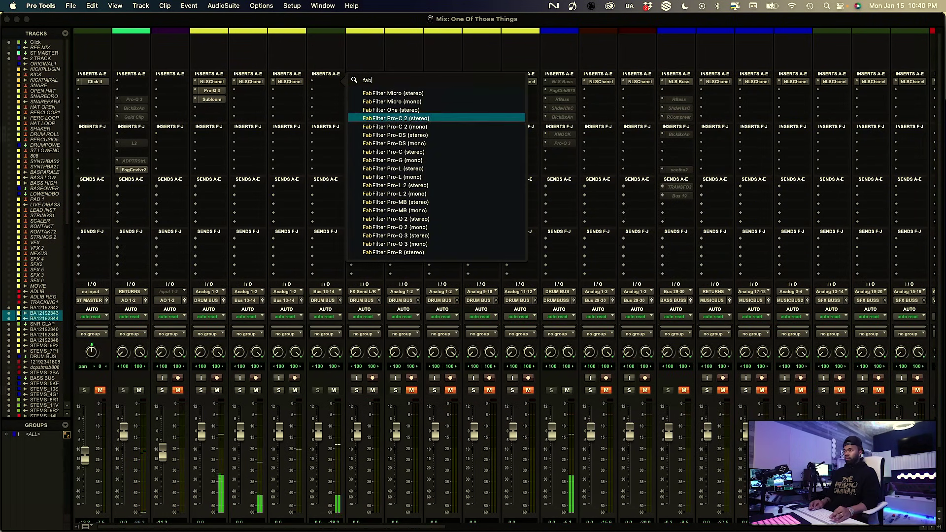
pyautogui.press('Up')
pyautogui.press('Up')
pyautogui.press('Up')
pyautogui.press('Down')
pyautogui.press('Down')
pyautogui.press('Down')
pyautogui.press('Down')
pyautogui.press('Down')
pyautogui.press('Down')
pyautogui.press('Down')
pyautogui.press('Down')
pyautogui.press('Down')
pyautogui.press('Down')
pyautogui.press('Down')
pyautogui.press('Down')
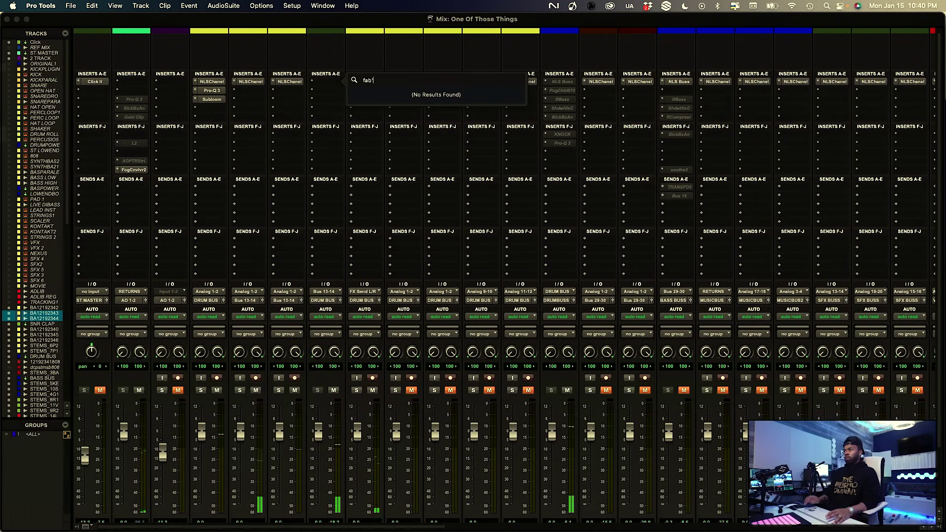
pyautogui.press('BackSpace')
pyautogui.press('Return')
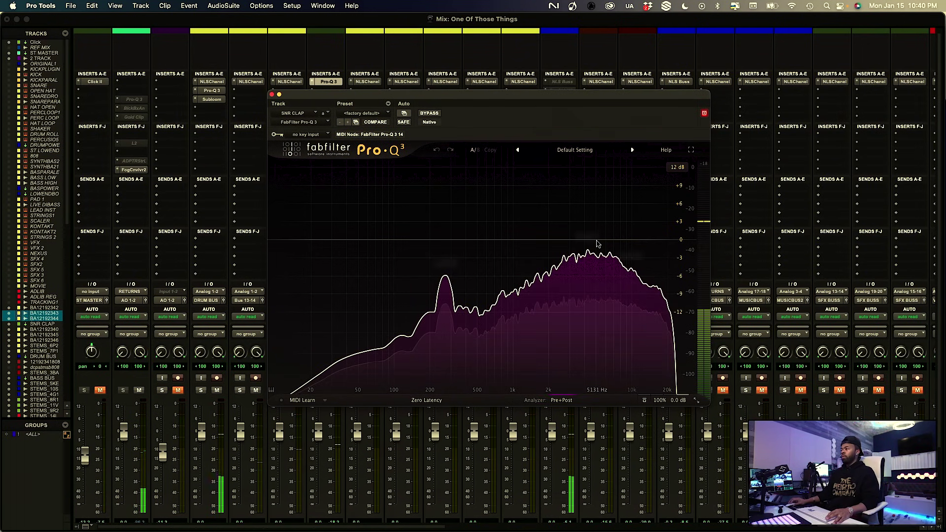
# Add a bell band at about 4451 Hz in Pro-Q 3, narrow its Q and boost it by about 10.37 dB
pyautogui.moveTo(597, 243)
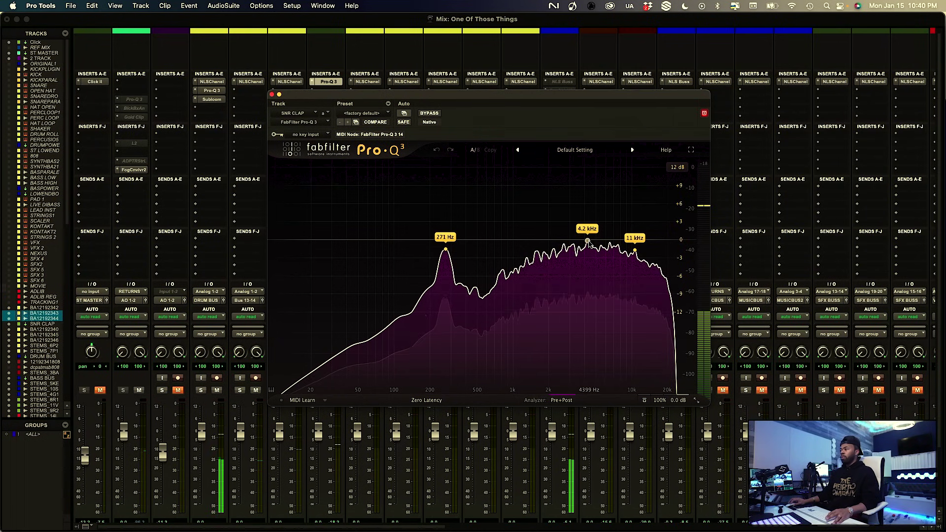
pyautogui.click(589, 240)
pyautogui.moveTo(603, 215); pyautogui.dragTo(604, 193)
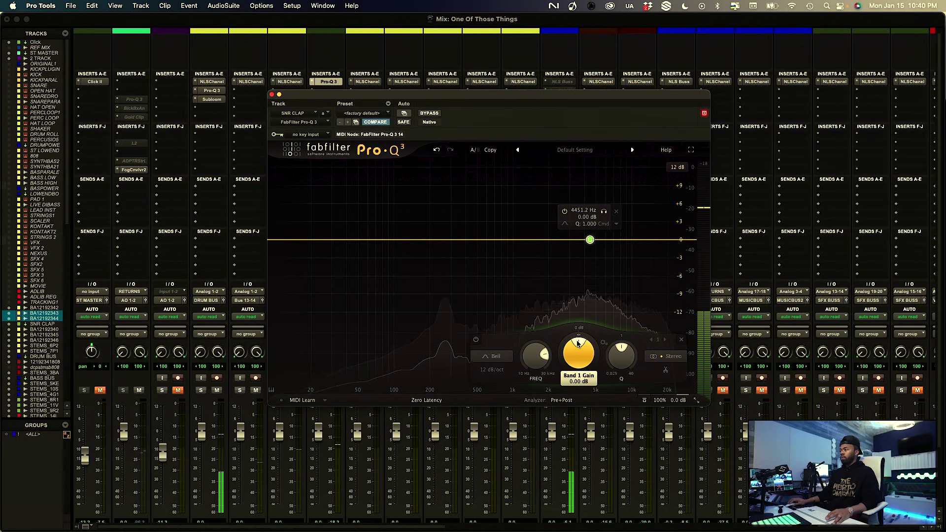
pyautogui.moveTo(621, 351); pyautogui.dragTo(624, 326)
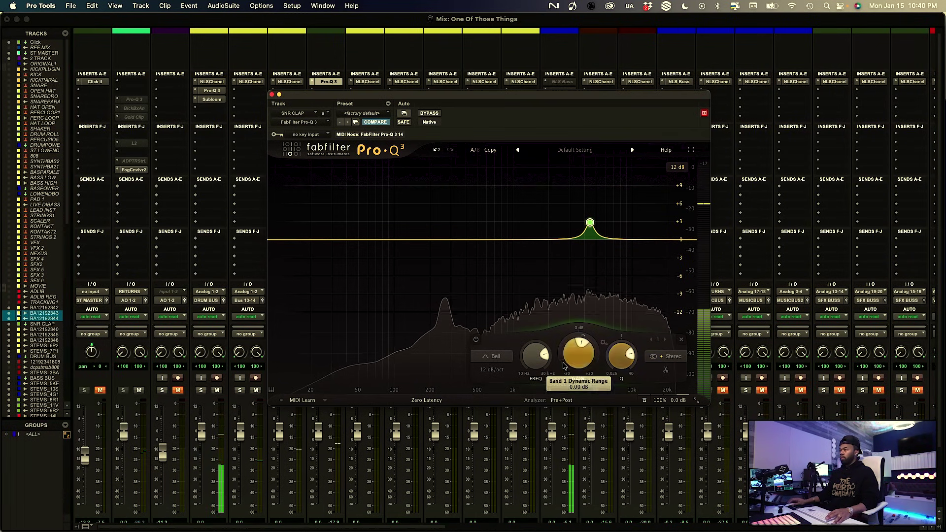
pyautogui.moveTo(579, 351); pyautogui.dragTo(578, 335)
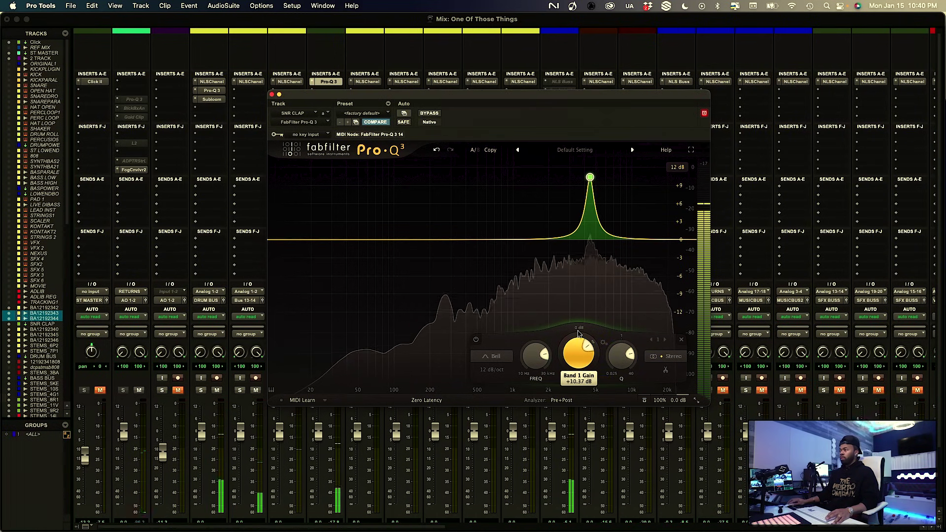
# Reset the gain of the 4451 Hz bell band in Pro-Q 3, and cut it by slightly more than 1 dB
pyautogui.scroll(-1, 578, 334)
pyautogui.doubleClick(579, 355)
pyautogui.scroll(-5, 576, 356)
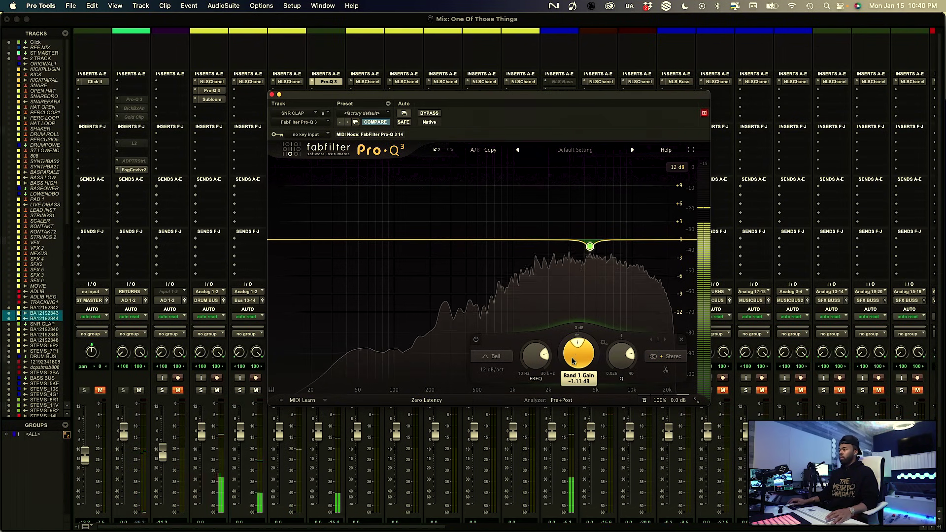
pyautogui.moveTo(574, 354); pyautogui.dragTo(572, 361)
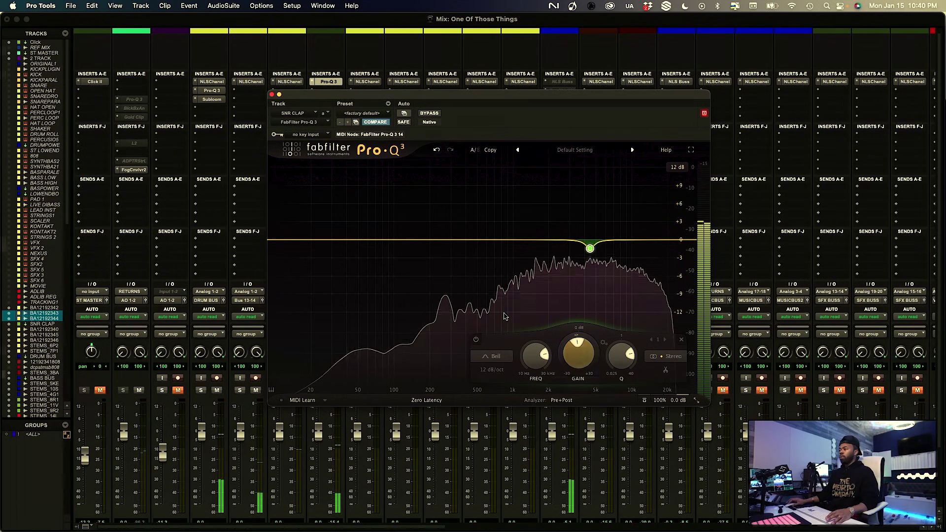
# Add a bell band at about 279.6 Hz in Pro-Q 3 with a Q of about 5.98 and cut it by about 1.74 dB
pyautogui.click(446, 240)
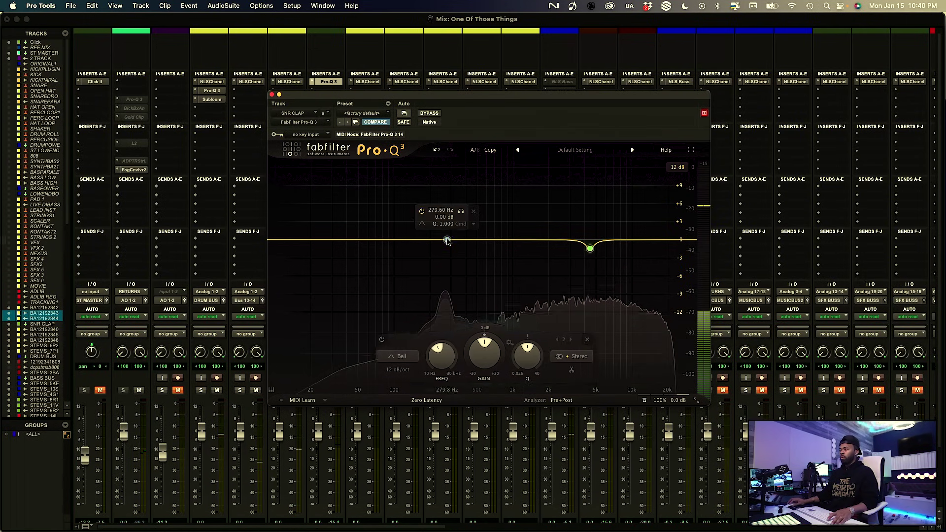
pyautogui.moveTo(489, 356); pyautogui.dragTo(466, 310)
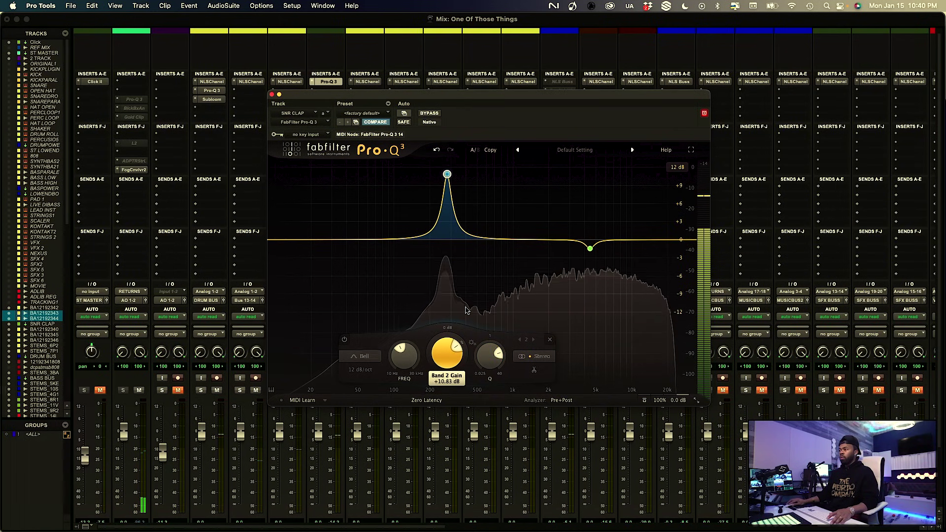
pyautogui.keyDown('alt'); pyautogui.click(447, 353); pyautogui.keyUp('alt')
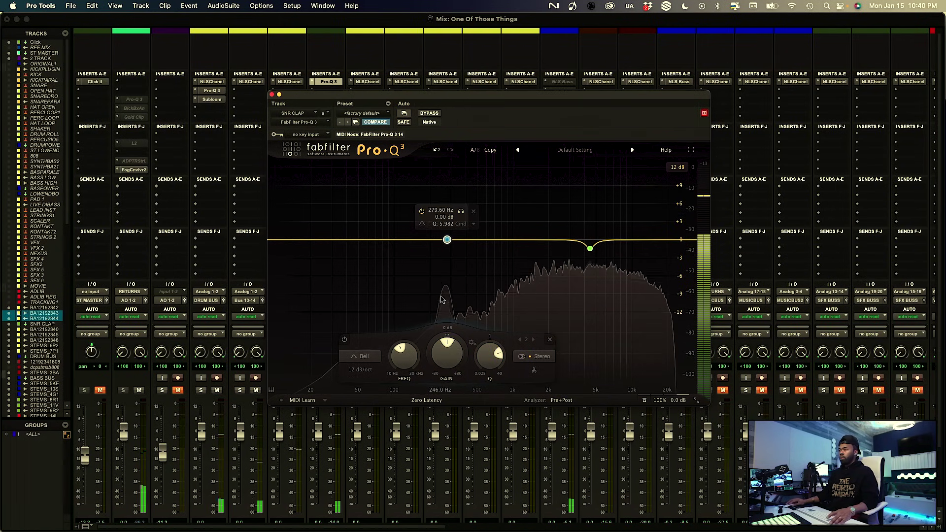
pyautogui.moveTo(443, 352)
pyautogui.mouseDown()
pyautogui.moveTo(439, 369)
pyautogui.moveTo(443, 357)
pyautogui.mouseUp()
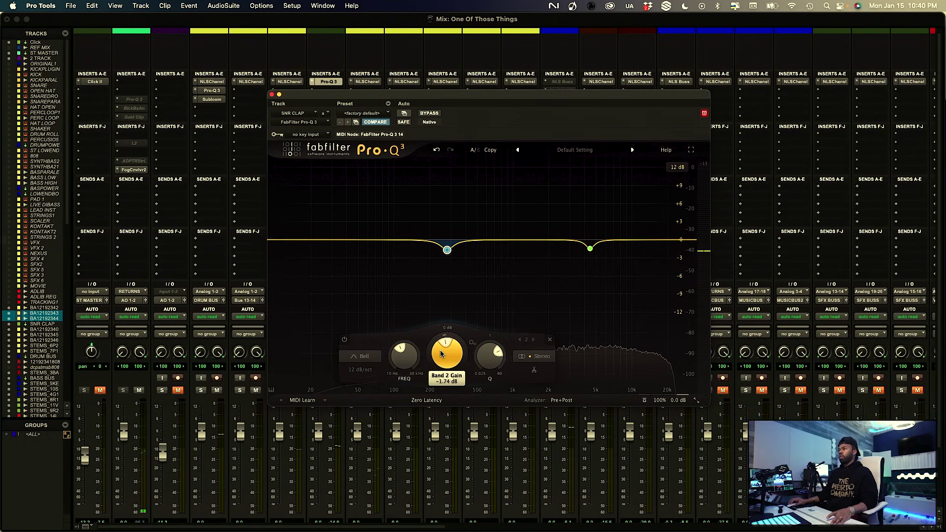
pyautogui.moveTo(442, 353)
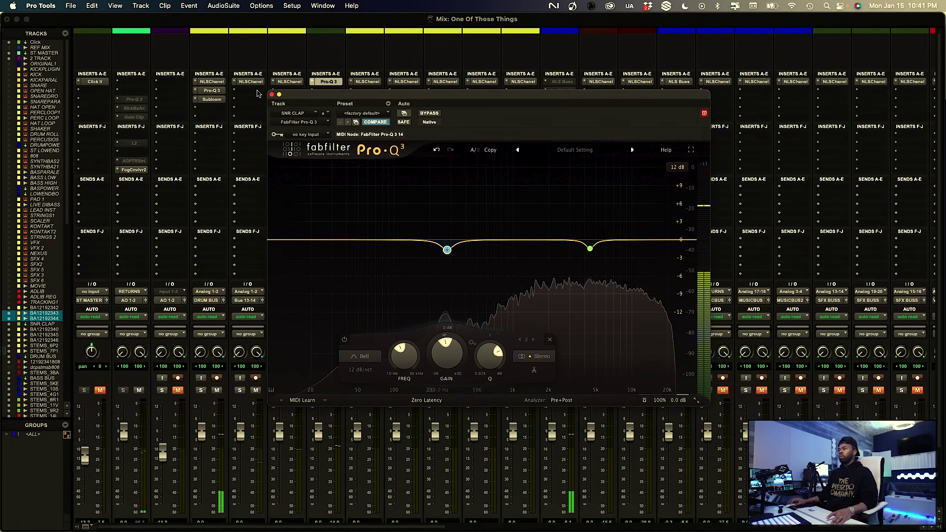
pyautogui.click(271, 96)
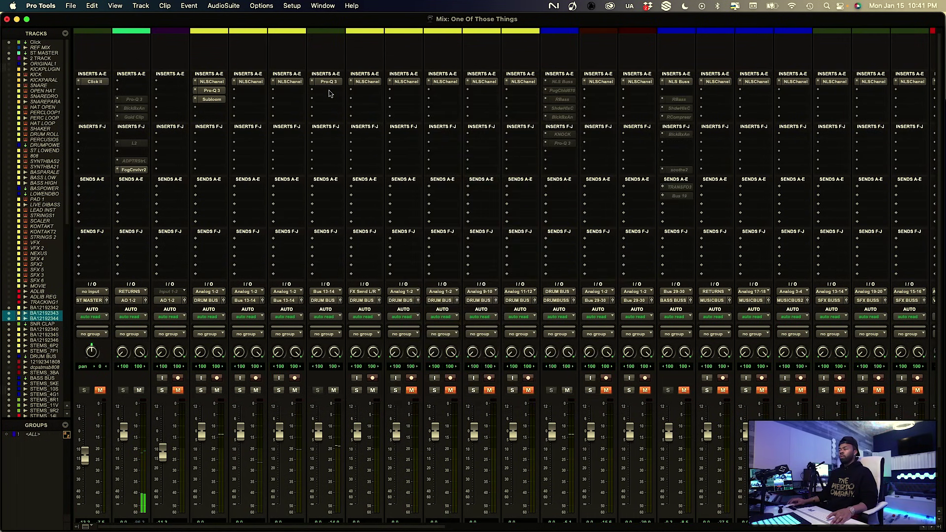
# Insert the SSLEQ (stereo) plug-in in the second insert slot of the SNR CLAP track and close its window
pyautogui.click(329, 92)
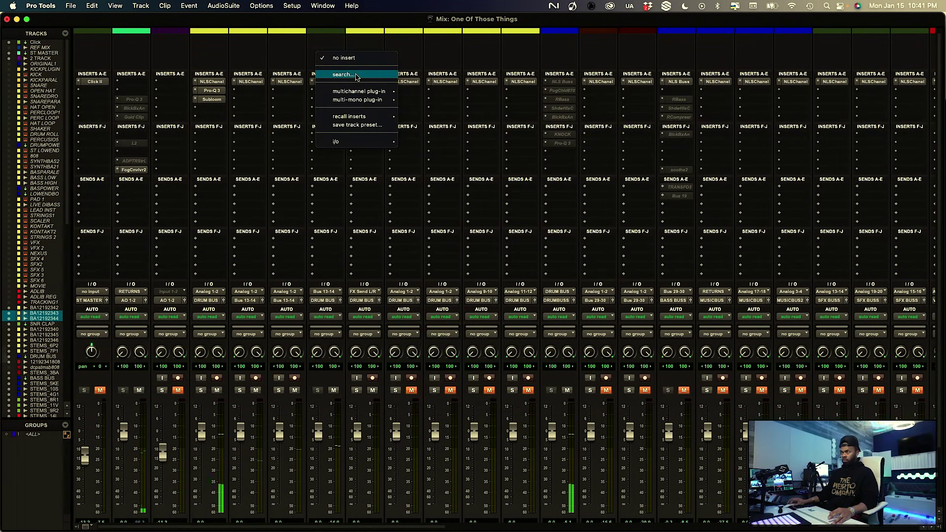
pyautogui.click(356, 75)
pyautogui.write('ssl')
pyautogui.press('Down')
pyautogui.press('Down')
pyautogui.press('Down')
pyautogui.press('Down')
pyautogui.press('Down')
pyautogui.press('Down')
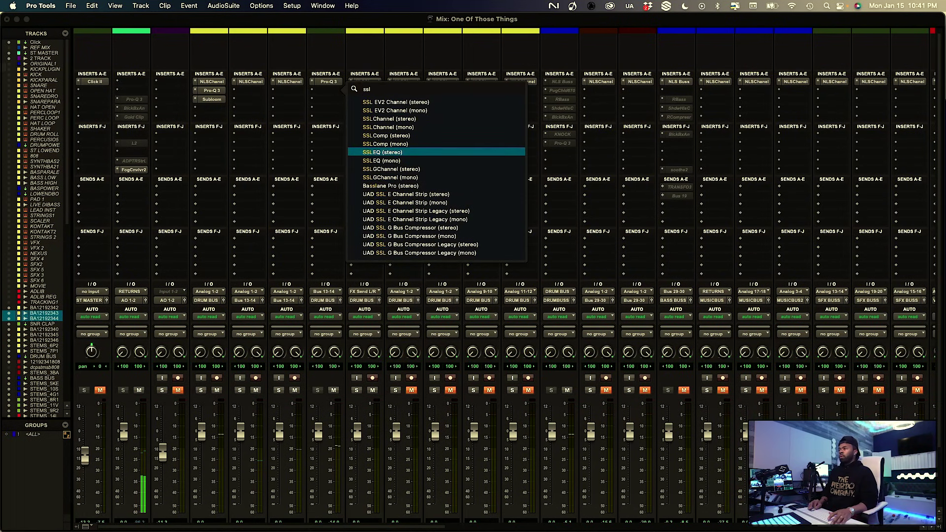
pyautogui.press('Return')
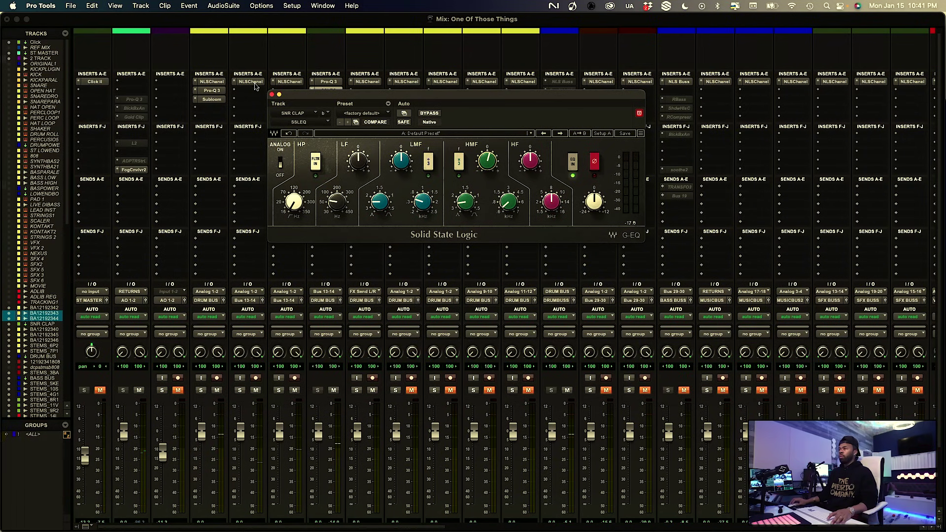
pyautogui.click(271, 94)
# Add a 12 dB/oct High Cut band at about 16059 Hz in the SNR CLAP track's Pro-Q 3
pyautogui.click(326, 81)
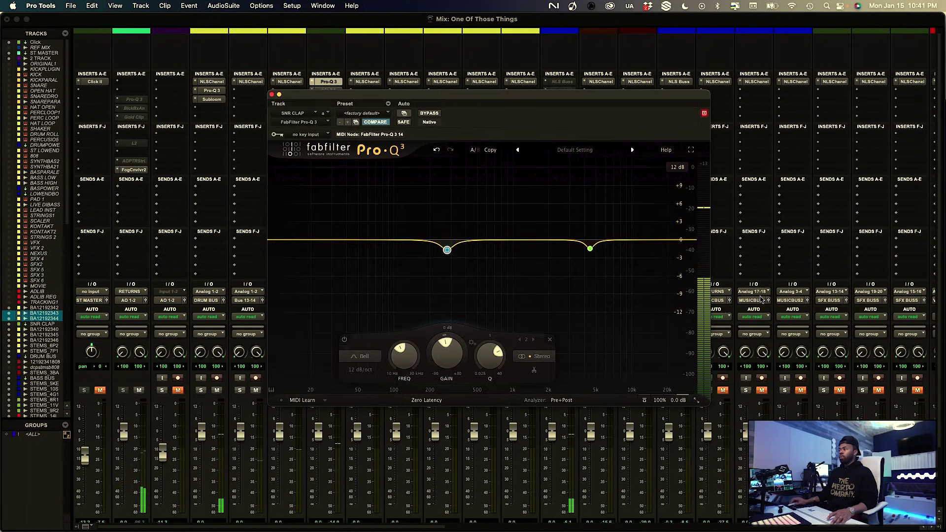
pyautogui.doubleClick(671, 240)
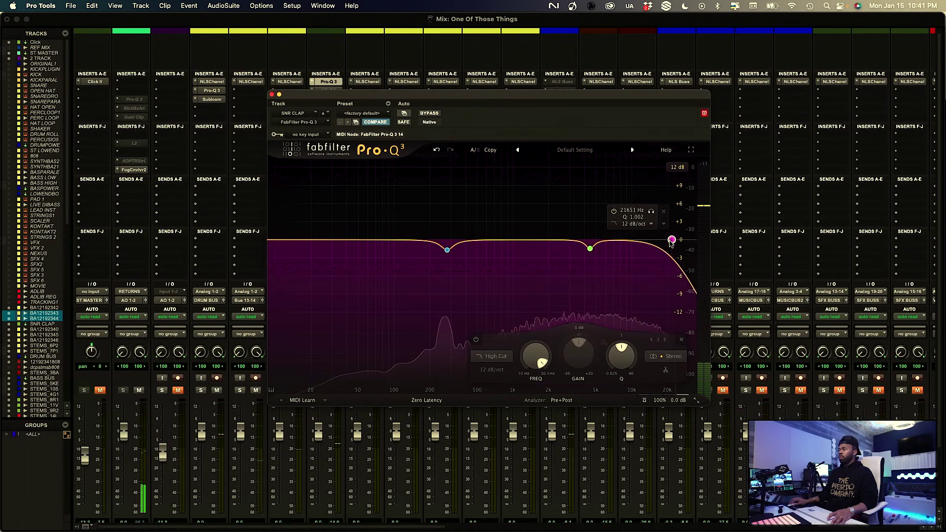
pyautogui.moveTo(671, 241); pyautogui.dragTo(655, 242)
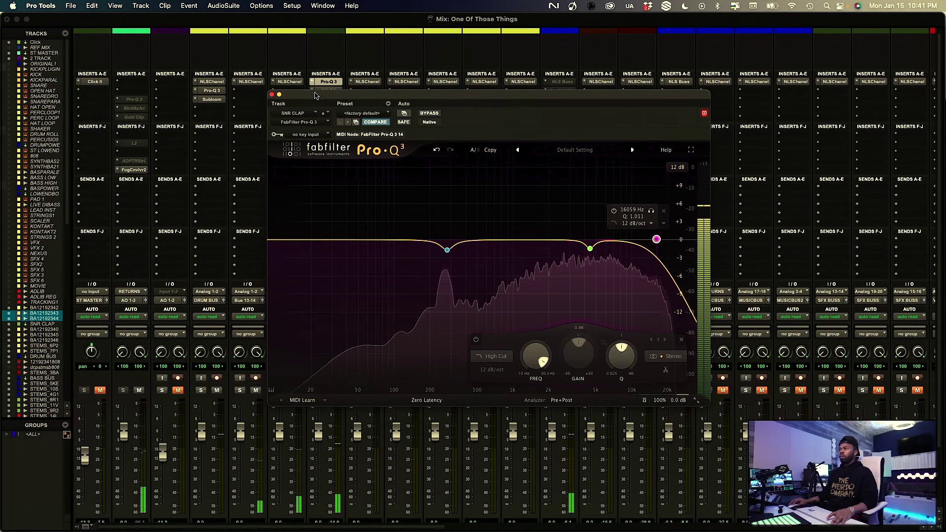
pyautogui.click(329, 82)
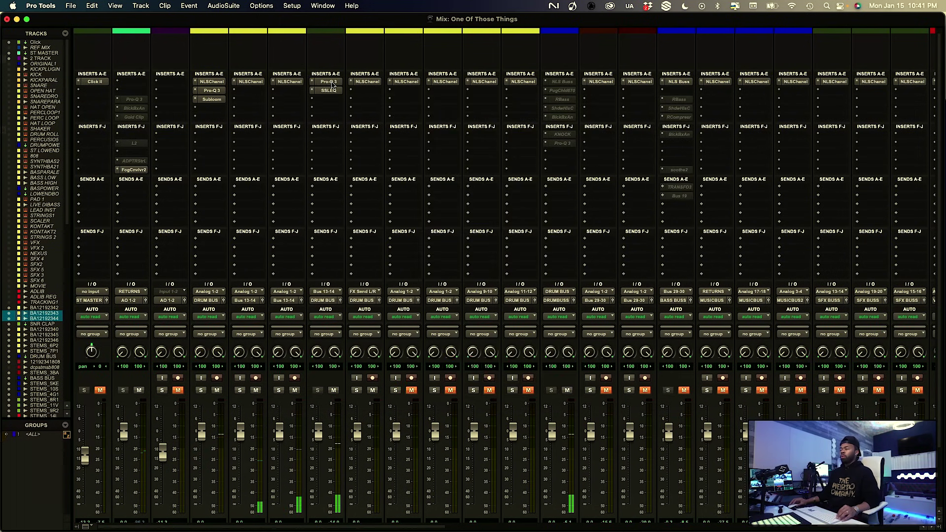
# Compare the SNR CLAP track with Pro-Q 3 and SSLEQ bypassed and active, and review both plug-ins' settings
pyautogui.keyDown('ctrl'); pyautogui.keyDown('super'); pyautogui.click(333, 82); pyautogui.keyUp('super'); pyautogui.keyUp('ctrl')
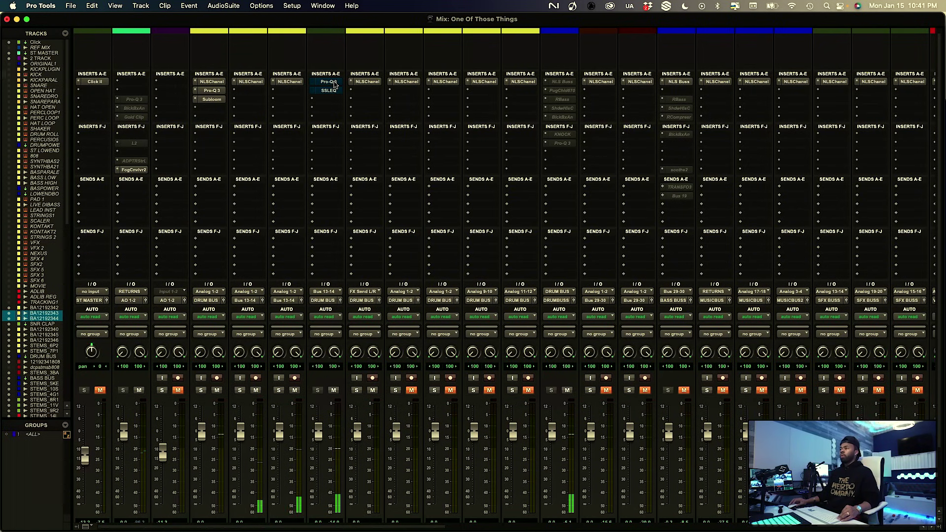
pyautogui.keyDown('ctrl'); pyautogui.keyDown('super'); pyautogui.click(335, 83); pyautogui.keyUp('super'); pyautogui.keyUp('ctrl')
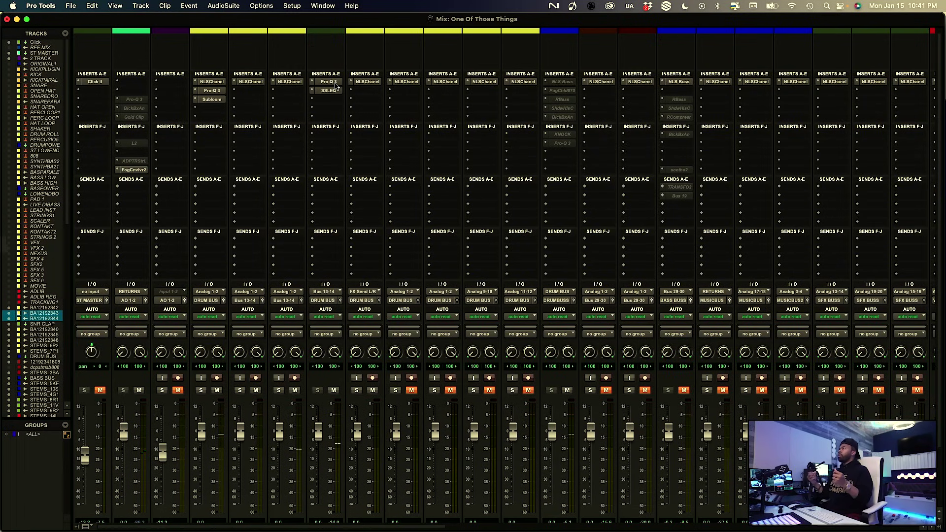
pyautogui.click(334, 83)
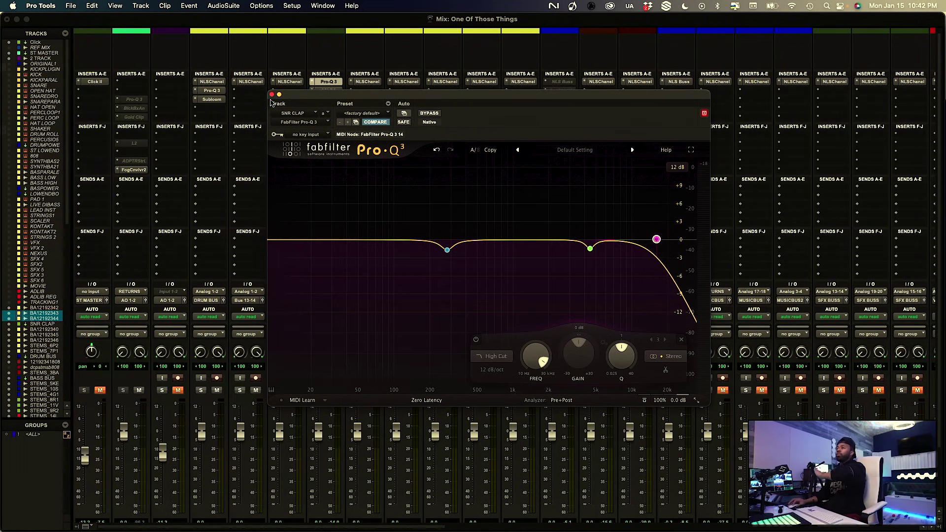
pyautogui.moveTo(293, 96); pyautogui.dragTo(365, 102)
pyautogui.click(329, 91)
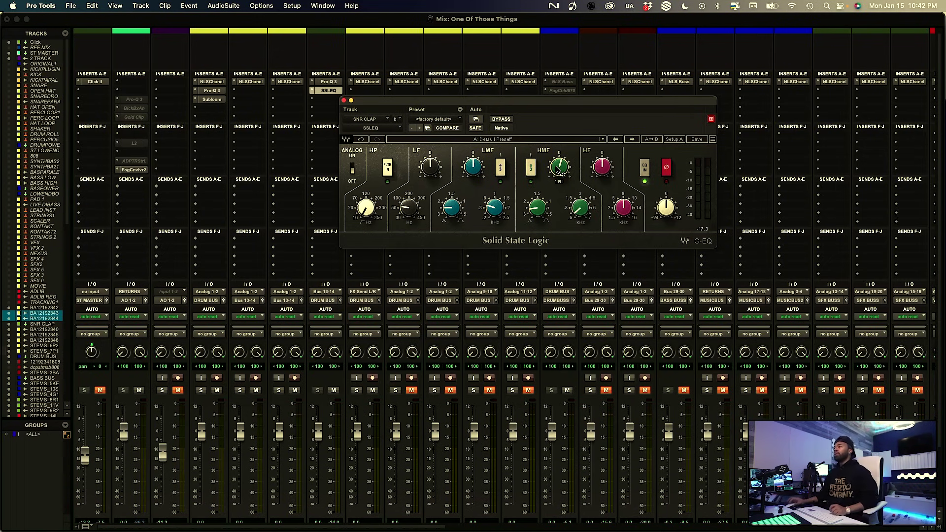
pyautogui.click(343, 101)
# Unmute the remaining drum tracks, from B12192340 through STEMS_71
pyautogui.scroll(-2, 367, 280)
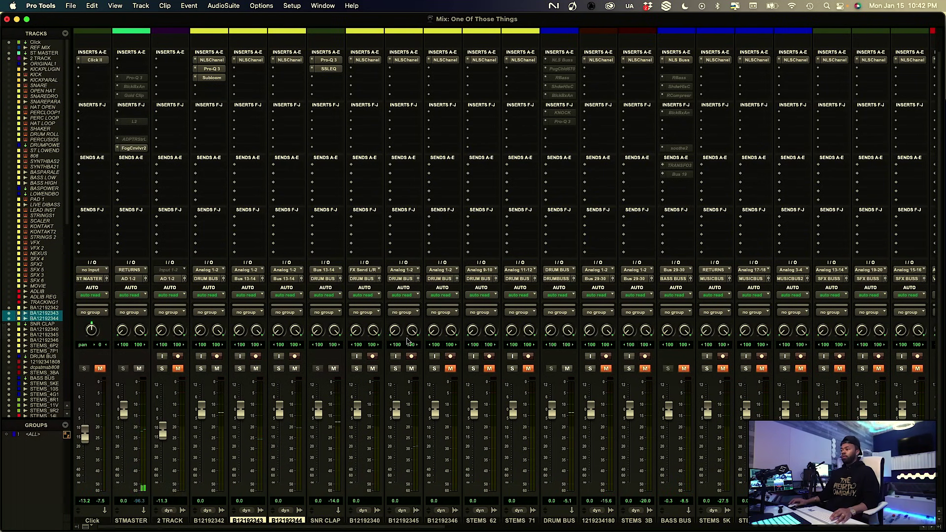
pyautogui.scroll(2, 407, 340)
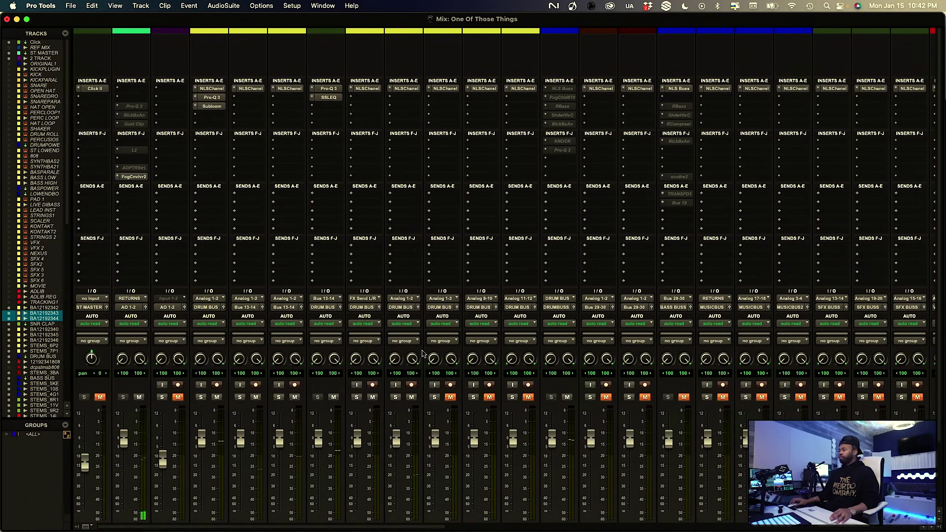
pyautogui.scroll(-5, 448, 355)
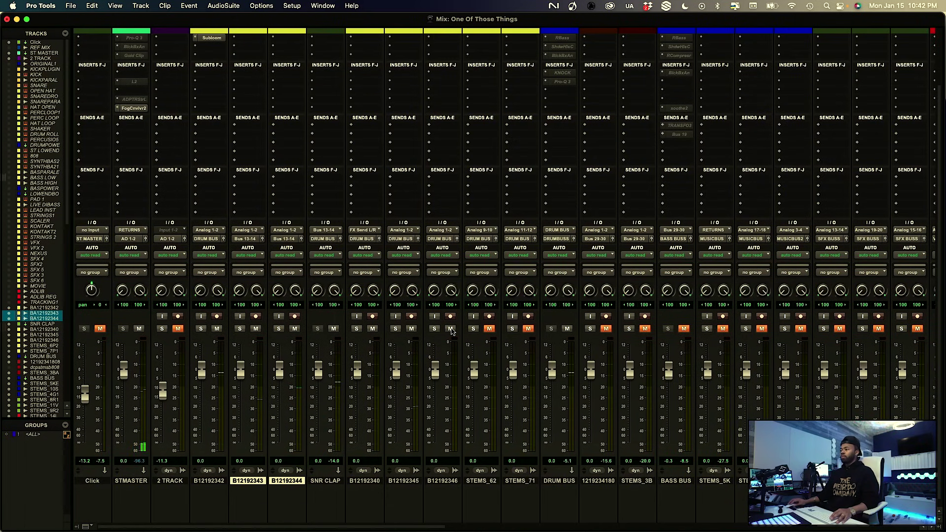
pyautogui.click(528, 329)
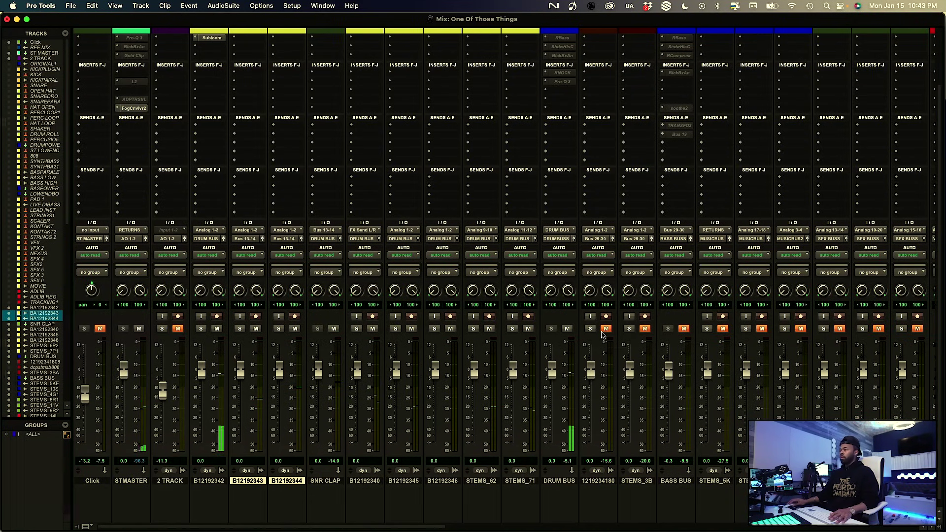
# Insert the soothe2 plug-in in the second insert slot of the BACSEAT12192345 track
pyautogui.scroll(3, 398, 309)
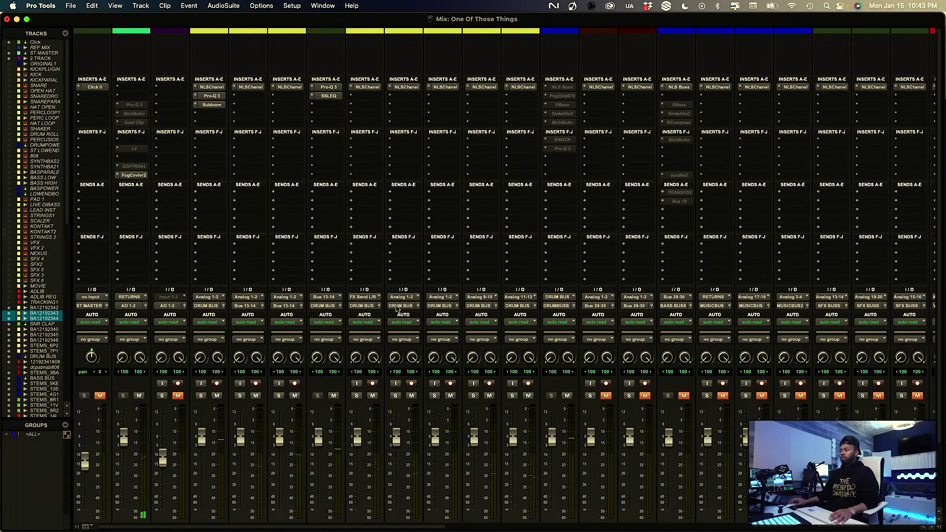
pyautogui.scroll(-3, 398, 308)
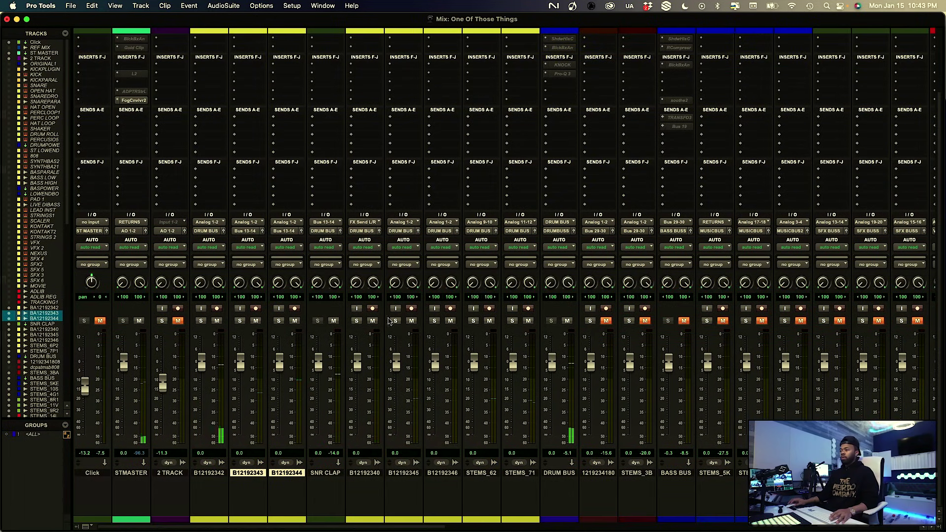
pyautogui.scroll(3, 401, 275)
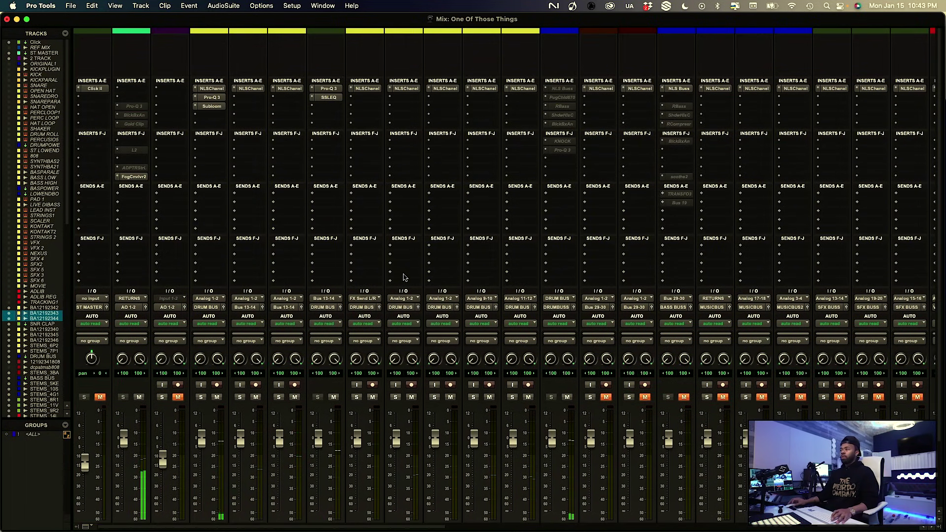
pyautogui.click(407, 102)
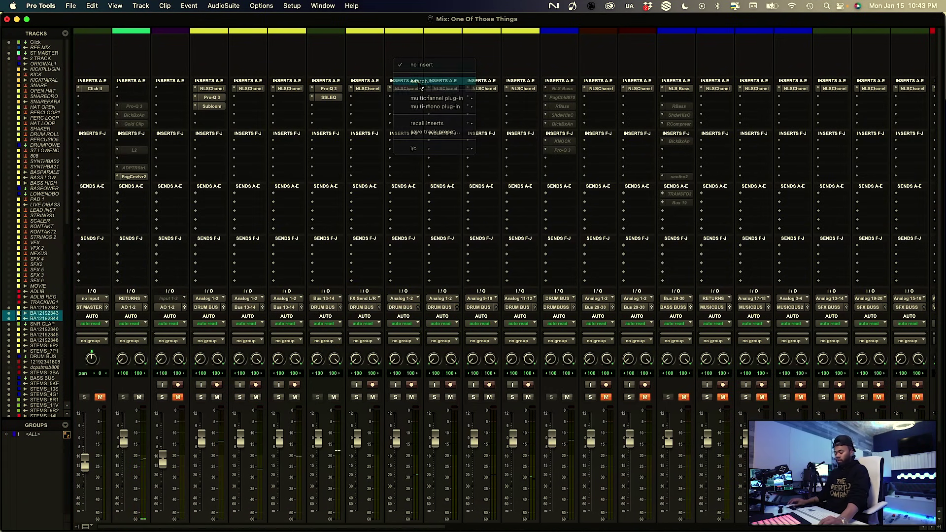
pyautogui.click(420, 82)
pyautogui.write('sooth')
pyautogui.press('Return')
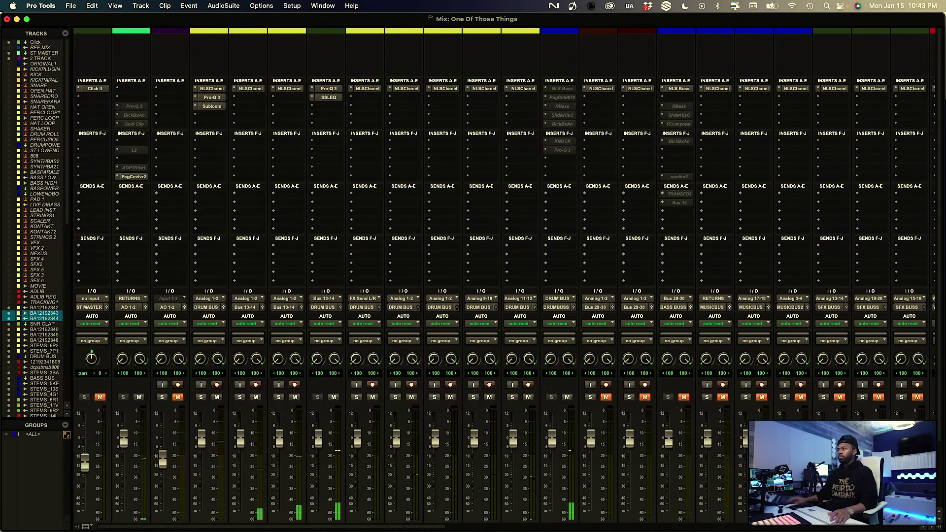
pyautogui.moveTo(705, 101); pyautogui.dragTo(584, 97)
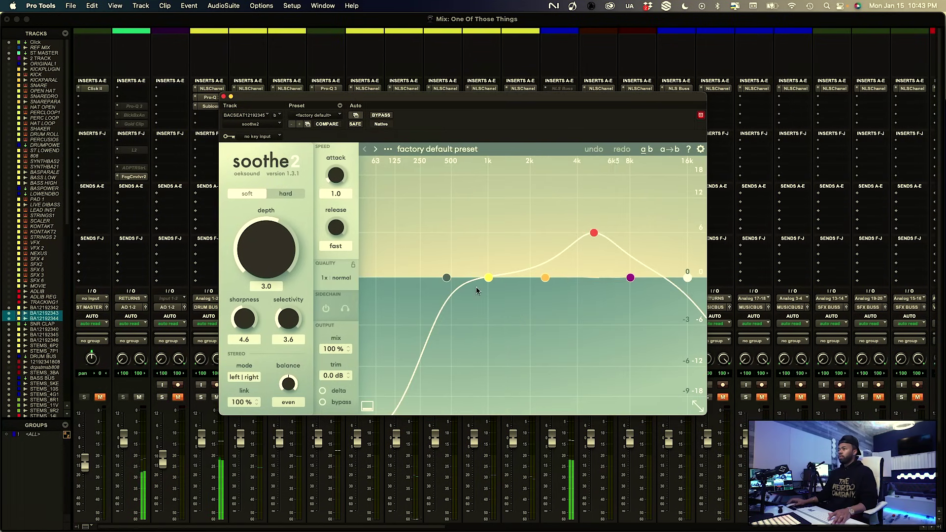
# Set soothe2's real-time resolution to high and move band 3 to about 6.2 kHz with a sensitivity of about 11 dB
pyautogui.click(346, 279)
pyautogui.click(417, 292)
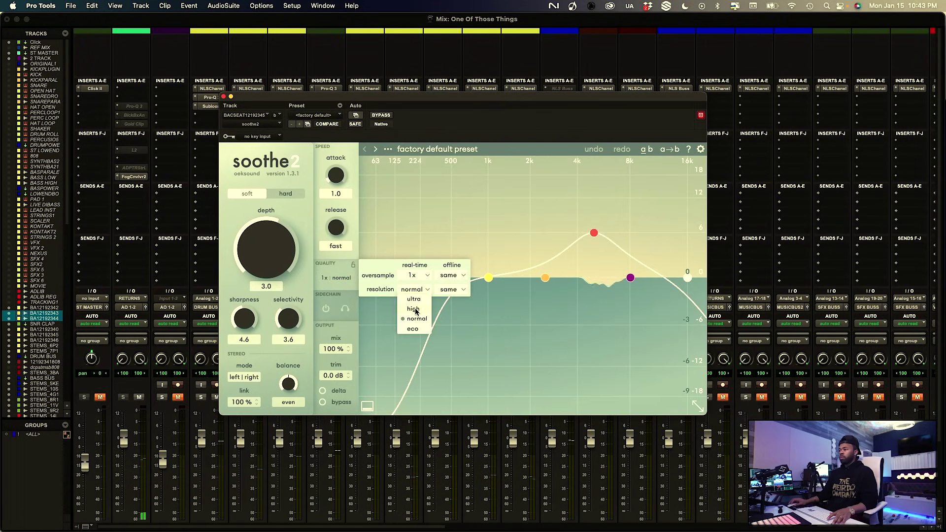
pyautogui.click(418, 311)
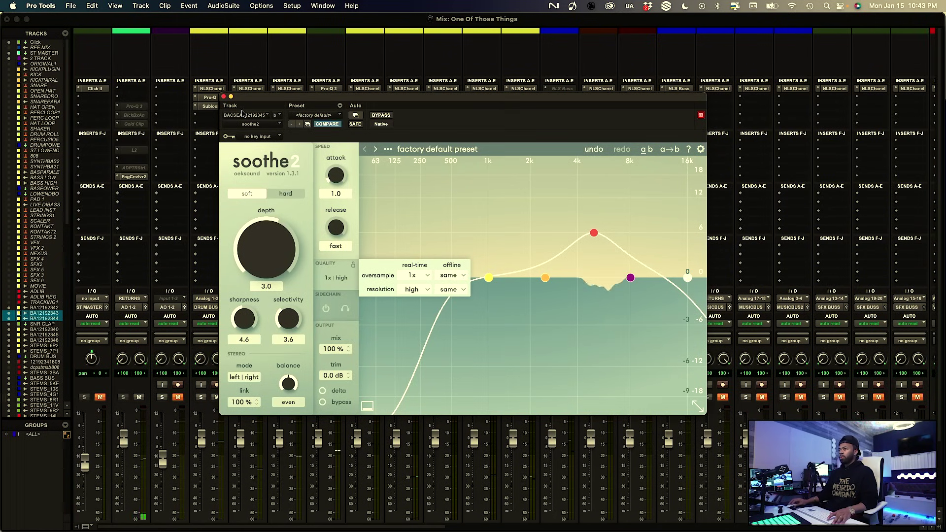
pyautogui.moveTo(593, 232); pyautogui.dragTo(614, 203)
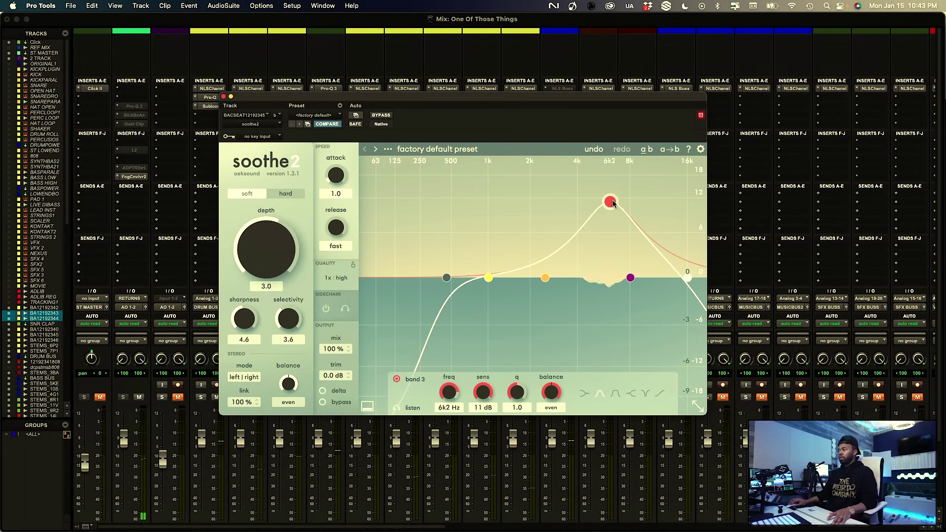
# Compare the BACSEAT12192345 track with soothe2 bypassed and active, and close the plug-in window
pyautogui.click(381, 117)
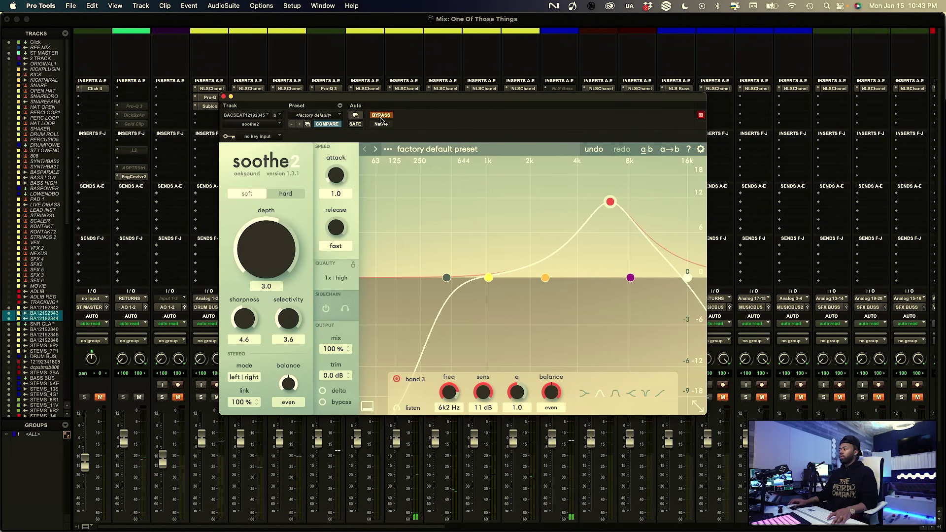
pyautogui.click(380, 117)
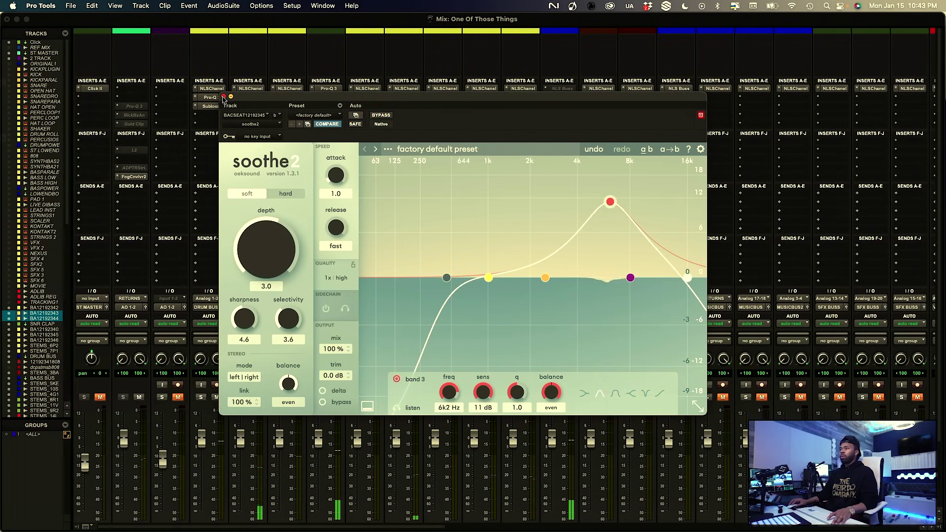
pyautogui.click(224, 97)
pyautogui.scroll(-3, 391, 283)
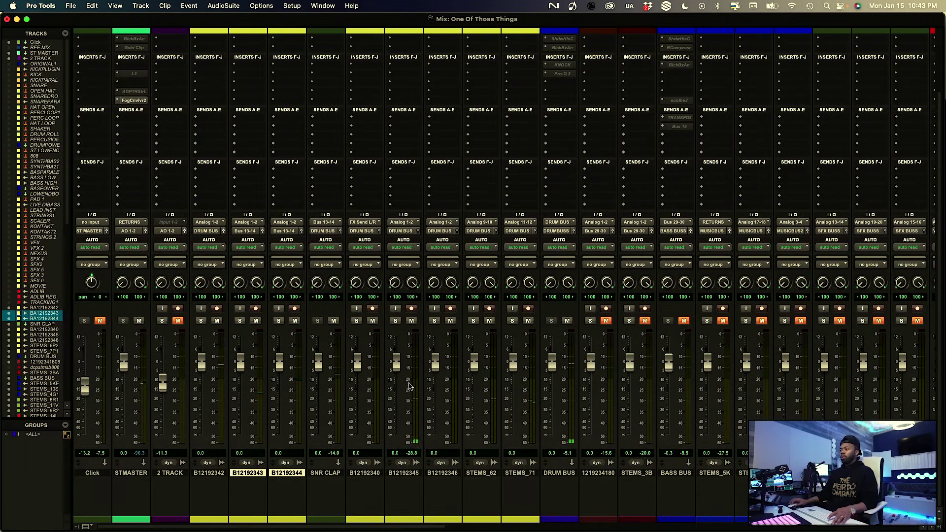
# Insert the stereo FabFilter Pro-Q 3 plug-in in the third insert slot of the BACSEAT12192345 track
pyautogui.scroll(3, 414, 270)
pyautogui.click(407, 107)
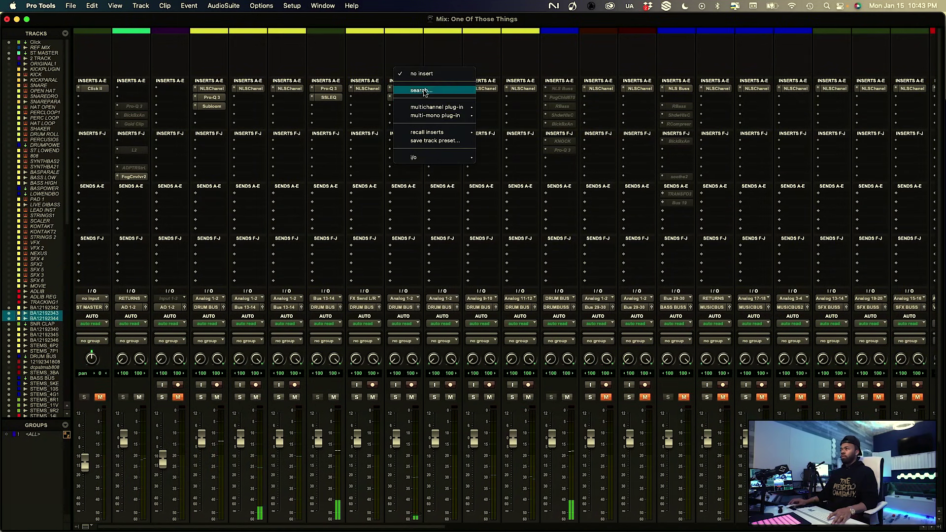
pyautogui.click(424, 92)
pyautogui.write('fab')
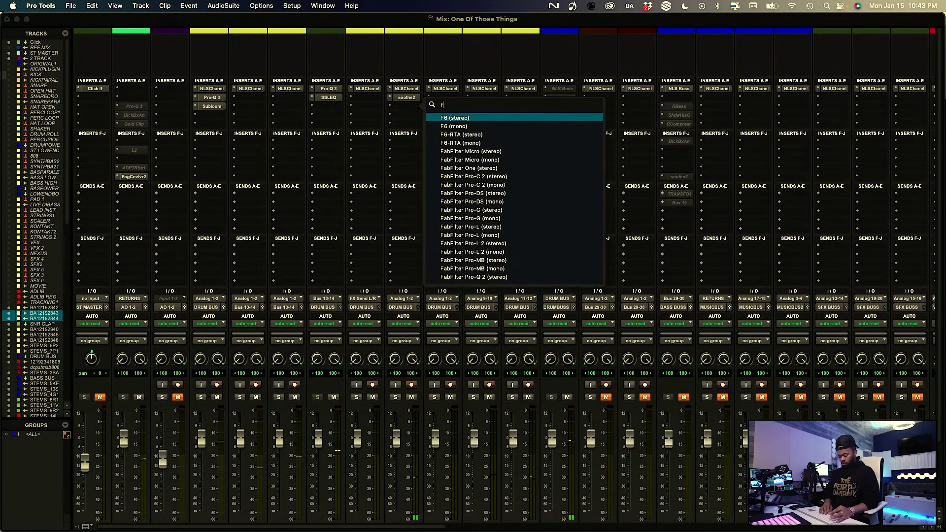
pyautogui.press('Down')
pyautogui.press('Down')
pyautogui.press('Down')
pyautogui.press('Down')
pyautogui.press('Down')
pyautogui.press('Down')
pyautogui.press('Down')
pyautogui.press('Down')
pyautogui.press('Down')
pyautogui.press('Down')
pyautogui.press('Down')
pyautogui.press('Down')
pyautogui.press('Down')
pyautogui.press('Down')
pyautogui.press('Down')
pyautogui.press('Down')
pyautogui.press('Down')
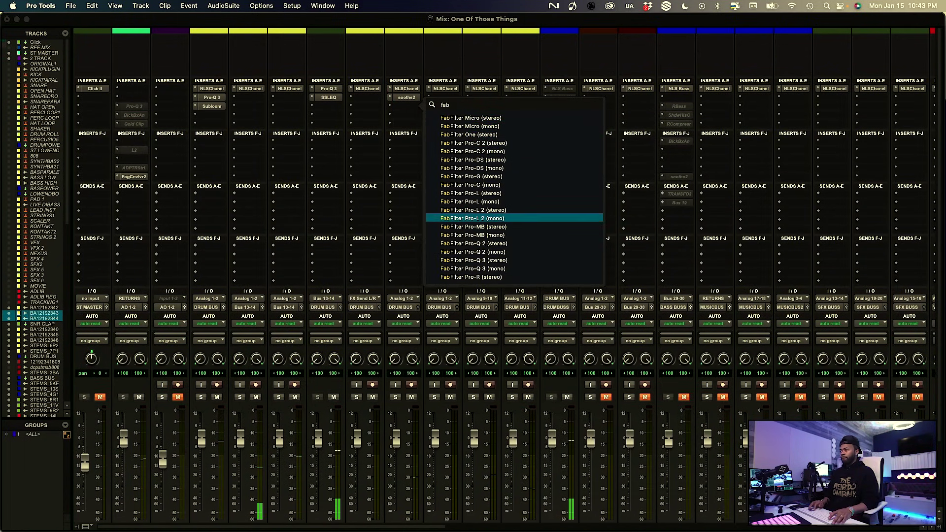
pyautogui.press('Return')
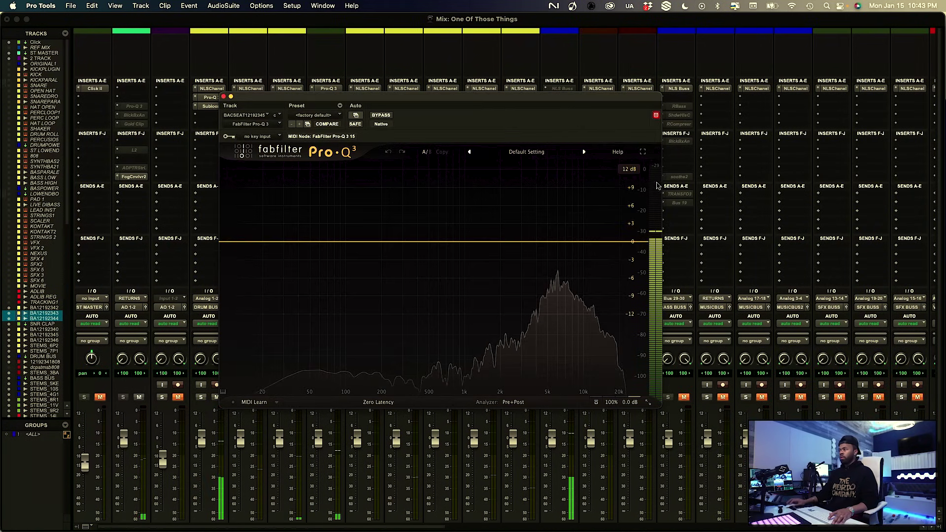
# Load the left-right separator width preset in Pro-Q 3, then lower both bands' frequencies and boost them by about 1.1 dB
pyautogui.click(323, 115)
pyautogui.scroll(5, 331, 78)
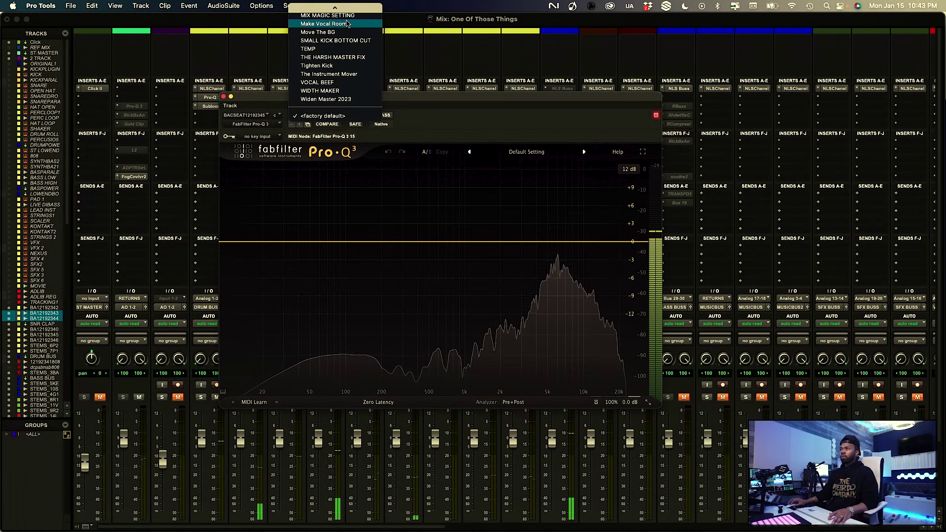
pyautogui.click(347, 65)
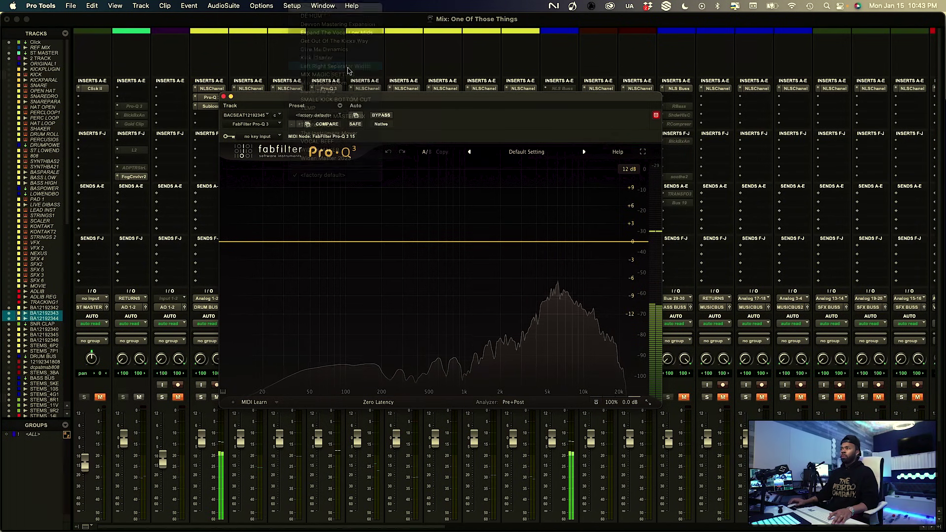
pyautogui.moveTo(477, 222); pyautogui.dragTo(616, 260)
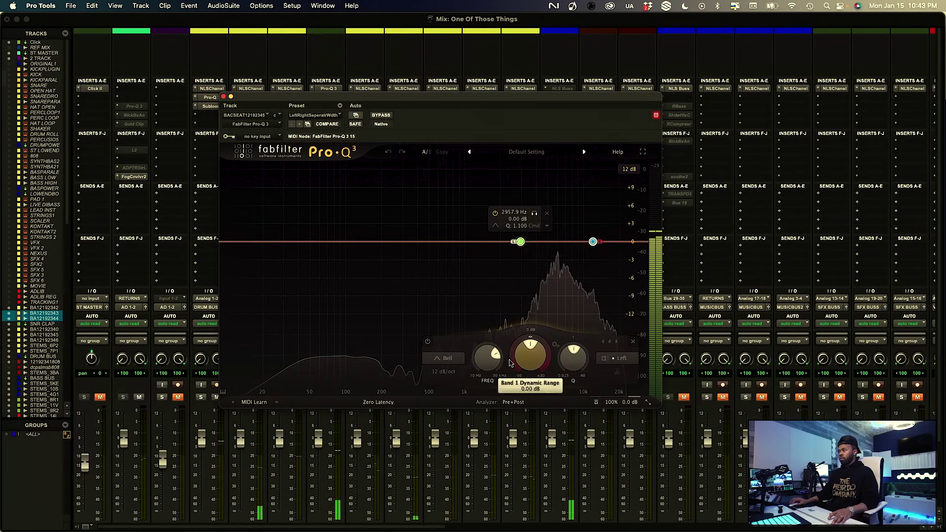
pyautogui.moveTo(489, 362); pyautogui.dragTo(530, 345)
# Compare the BACSEAT12192345 track with Pro-Q 3 bypassed and active, and close the plug-in window
pyautogui.click(380, 116)
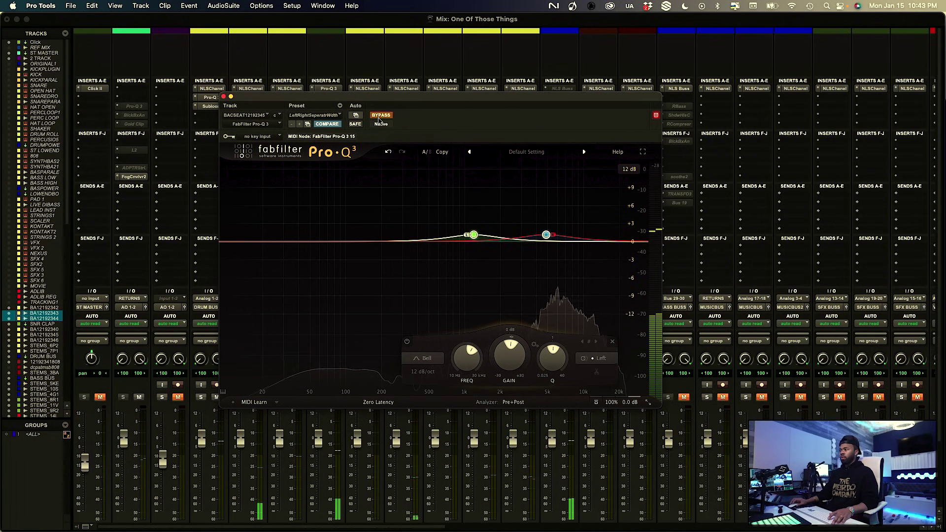
pyautogui.click(380, 116)
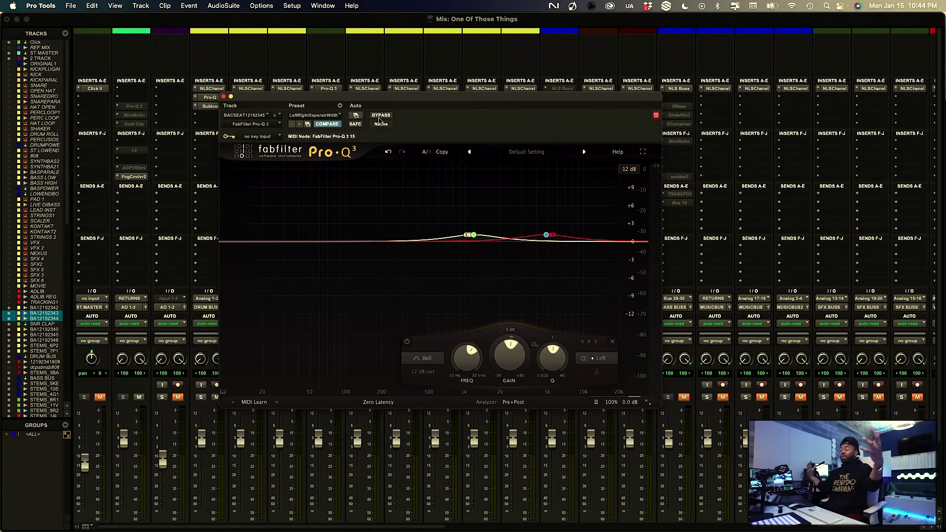
pyautogui.click(223, 96)
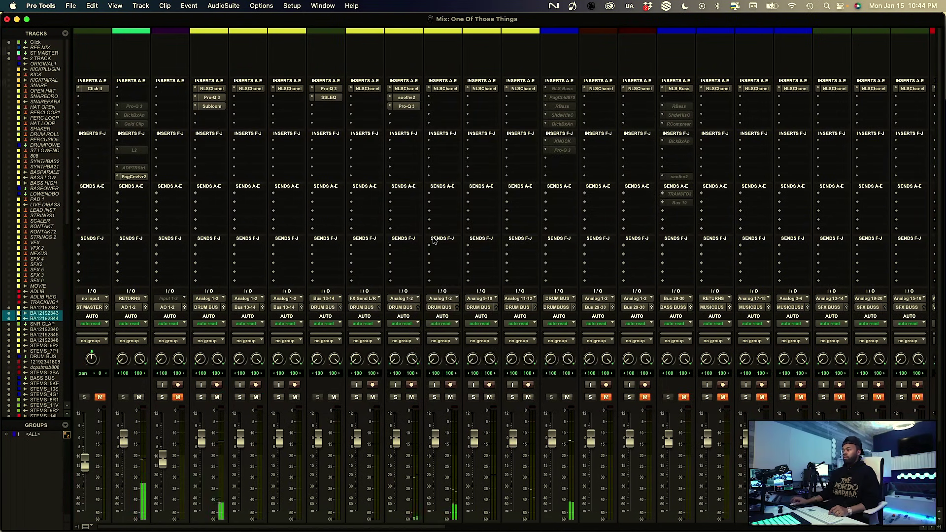
# Audition the STEMS_71 and STEMS_62 percussion tracks in solo, leaving STEMS_62 soloed
pyautogui.scroll(-3, 468, 258)
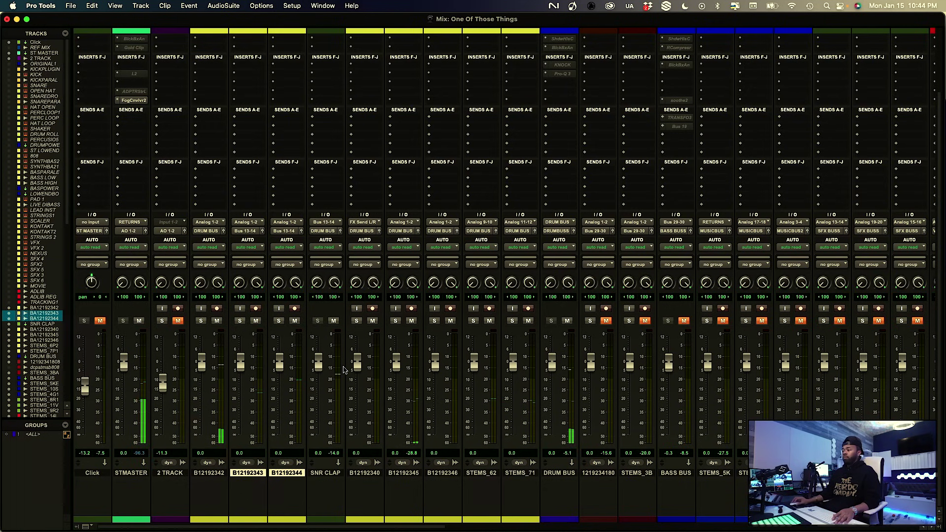
pyautogui.click(512, 320)
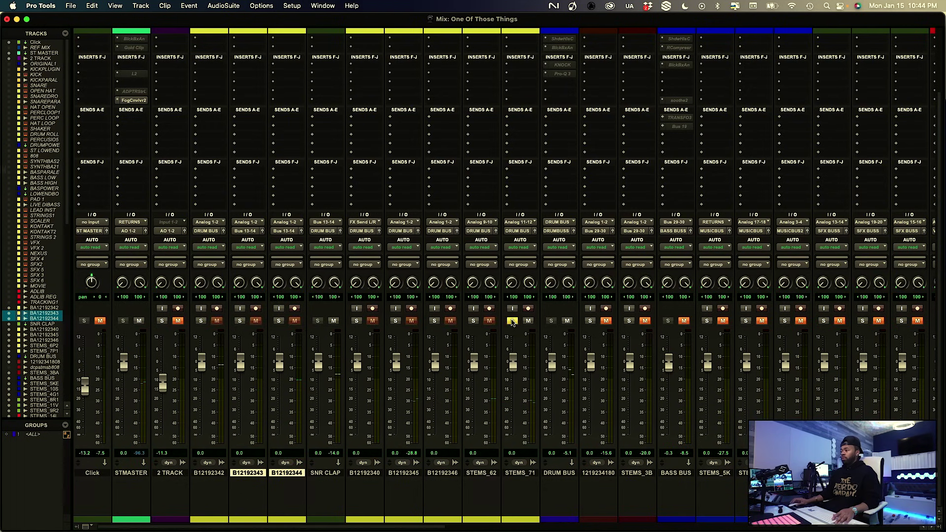
pyautogui.click(512, 321)
pyautogui.click(472, 321)
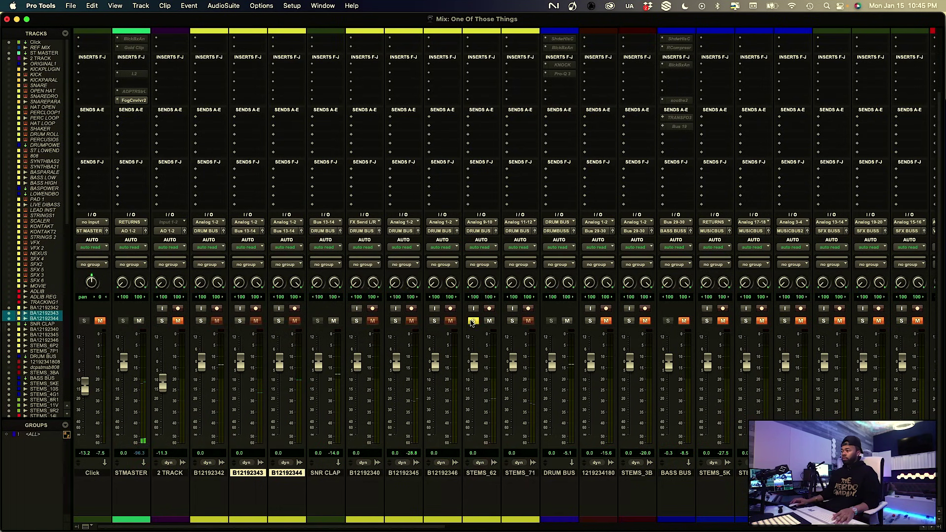
pyautogui.click(472, 321)
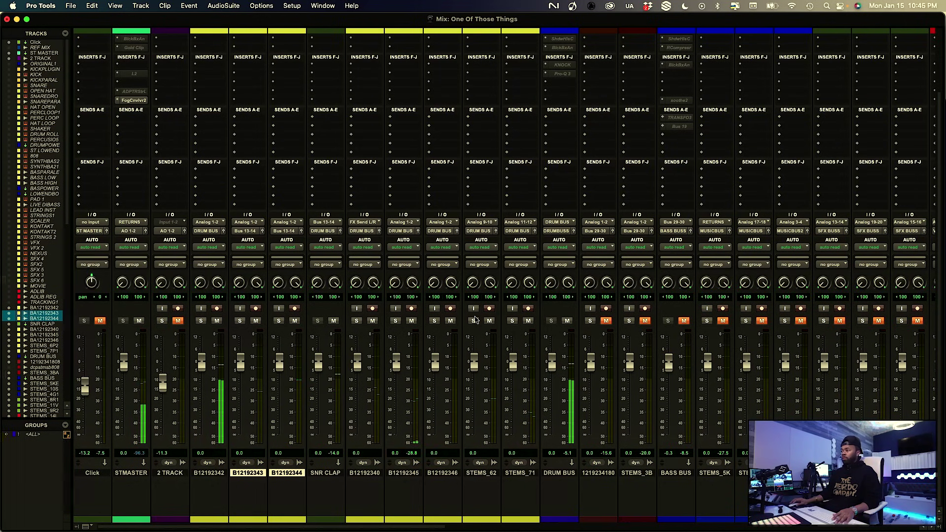
pyautogui.click(474, 321)
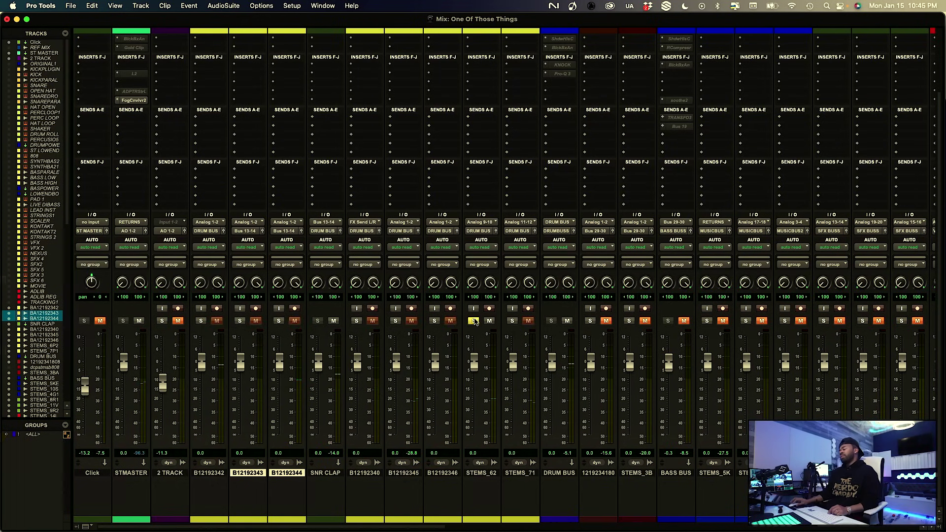
# Move the STEMS_6PER2 track directly below the kick track in the Edit window
pyautogui.press('super+equal')
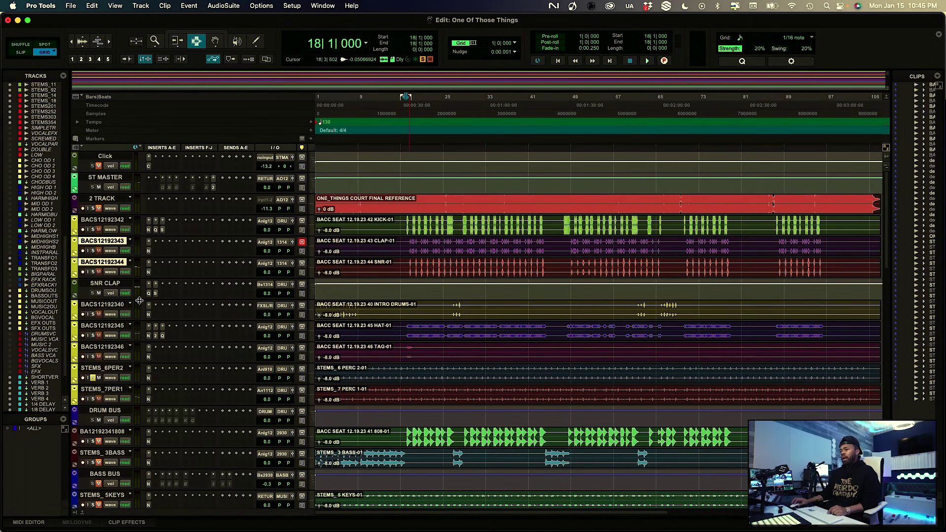
pyautogui.click(117, 370)
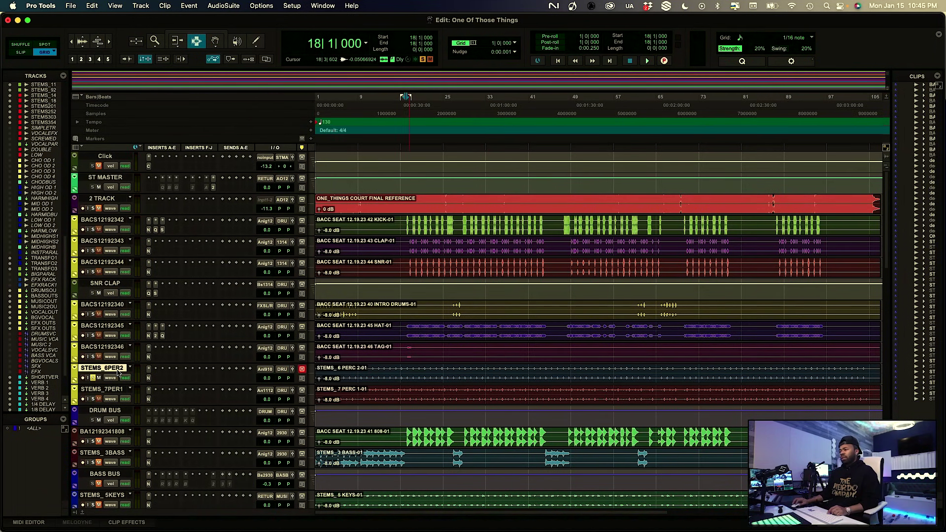
pyautogui.moveTo(117, 373); pyautogui.dragTo(117, 242)
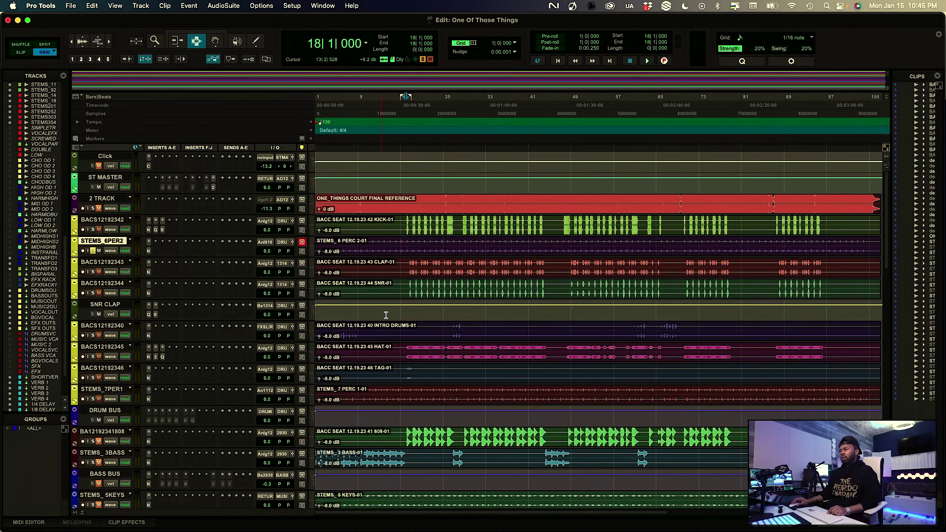
# Play the STEMS_6PER2 percussion in solo and with the other drums, then take it out of solo
pyautogui.press('space')
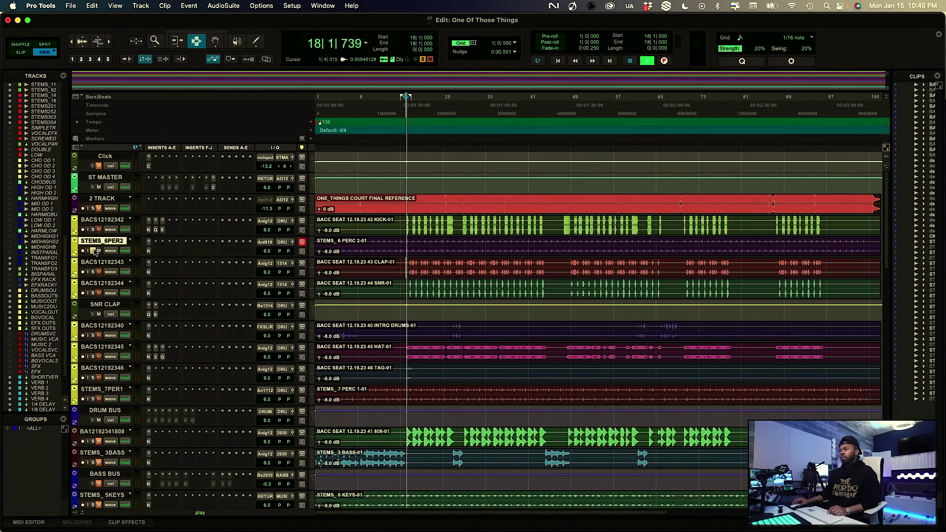
pyautogui.press('space')
pyautogui.click(93, 250)
pyautogui.press('space')
pyautogui.press('super+equal')
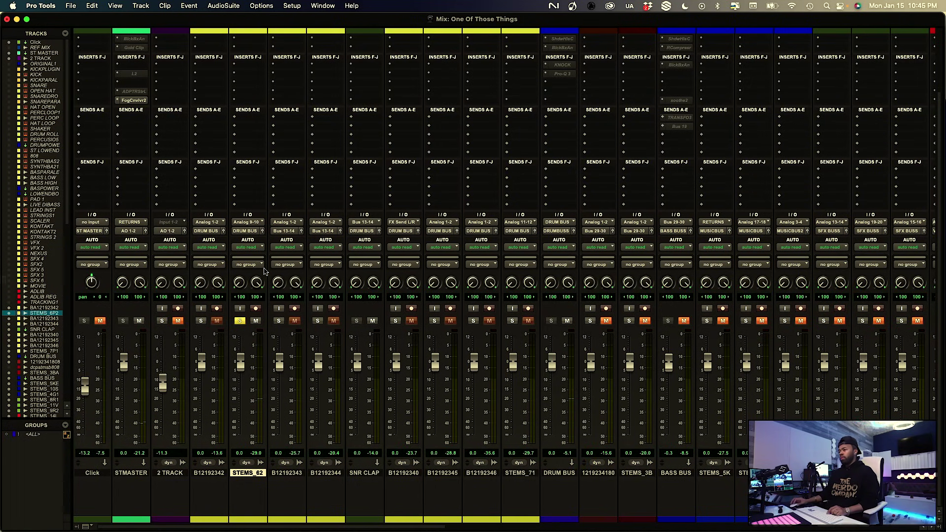
pyautogui.click(240, 321)
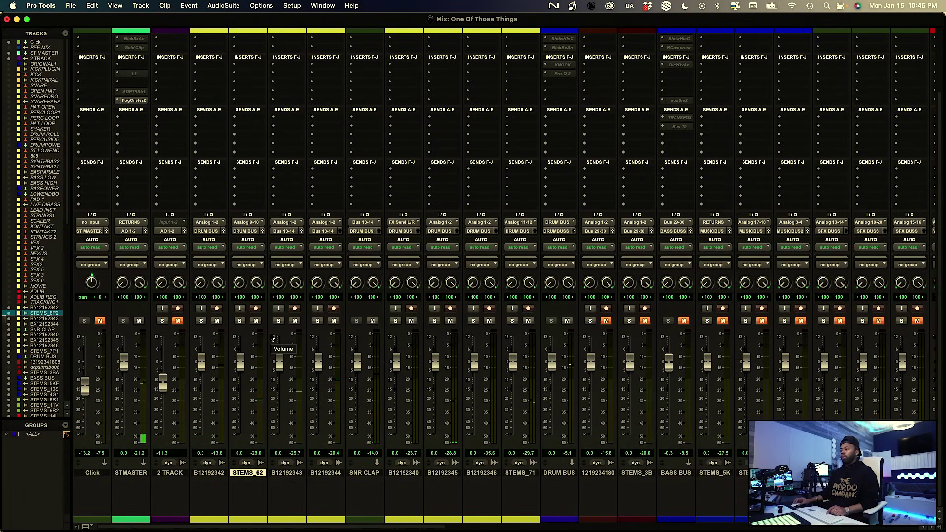
# Solo the BACSEAT12192345 hat track and review its soothe2 settings
pyautogui.scroll(2, 272, 335)
pyautogui.scroll(-2, 272, 335)
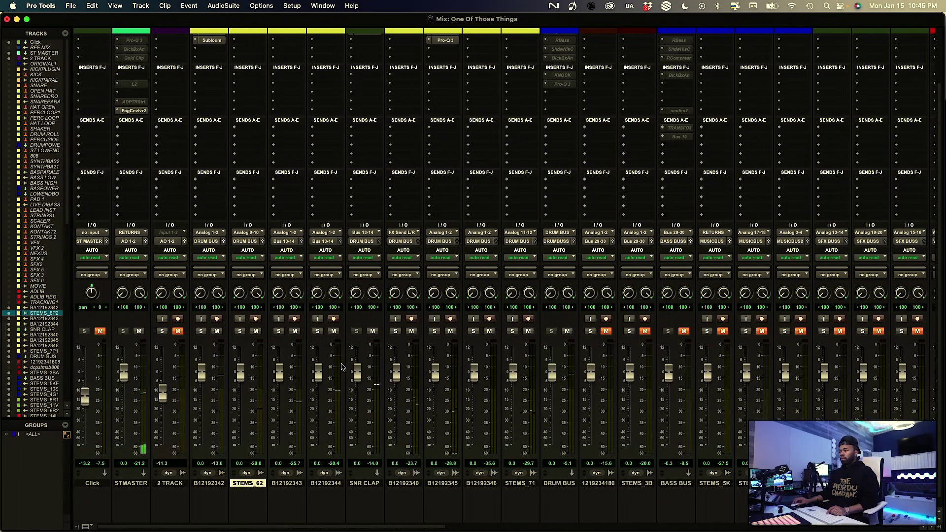
pyautogui.click(434, 332)
pyautogui.scroll(3, 440, 172)
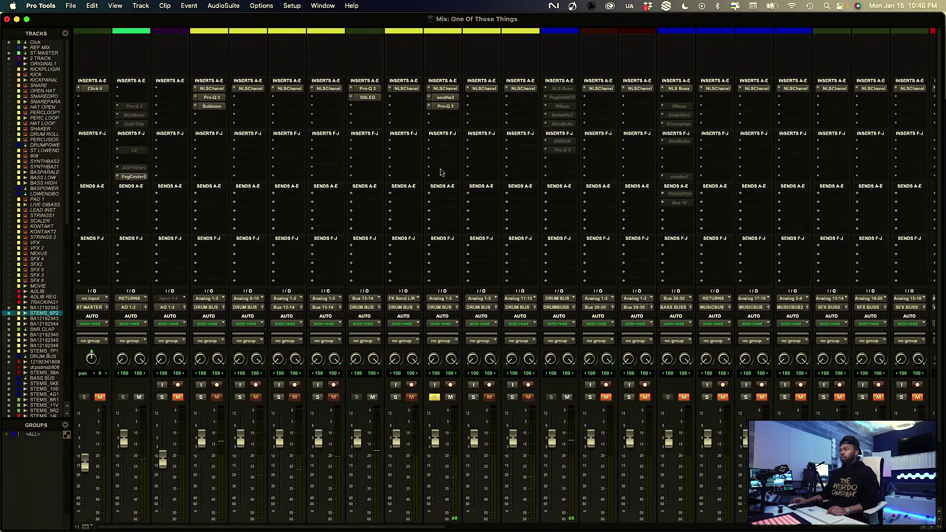
pyautogui.click(445, 98)
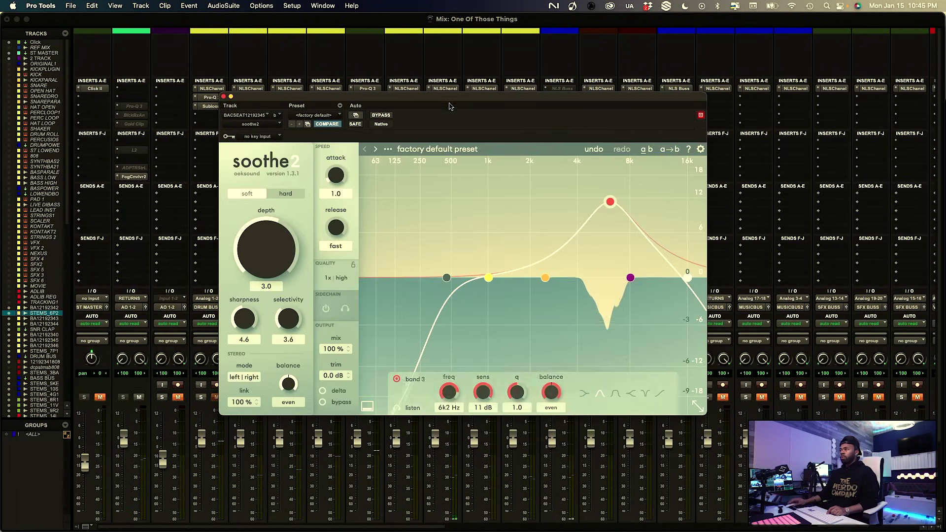
pyautogui.click(224, 97)
# Add a low-shelf cut of about 8.2 dB at about 136 Hz in the hat track's Pro-Q 3, and close the plug-in
pyautogui.click(445, 107)
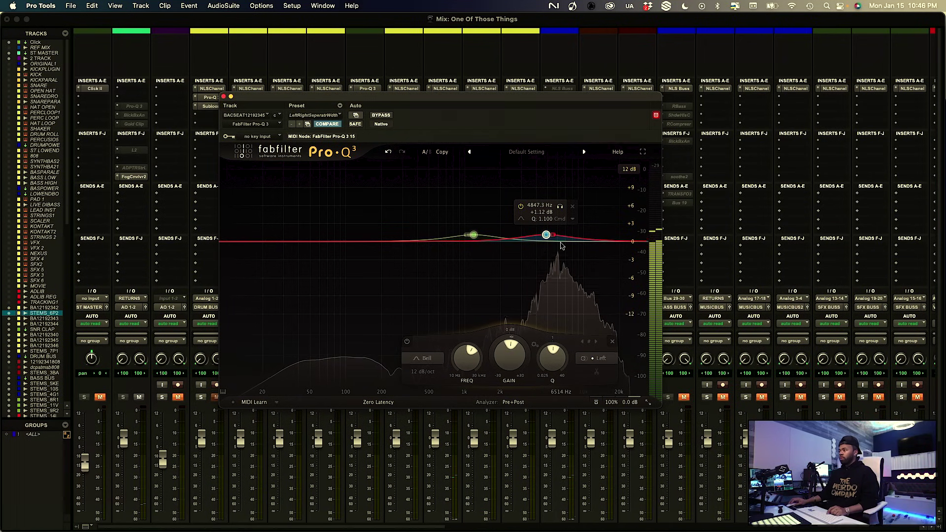
pyautogui.moveTo(316, 243); pyautogui.dragTo(288, 254)
pyautogui.click(263, 282)
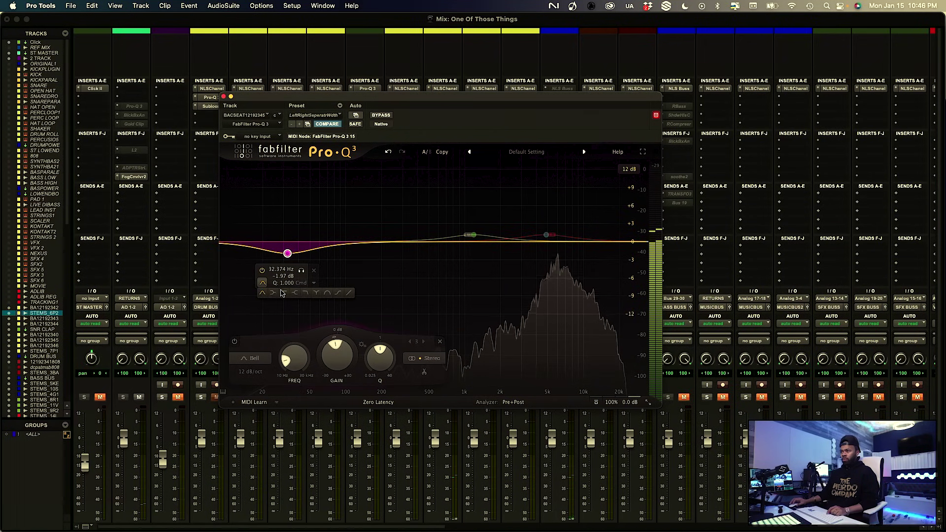
pyautogui.click(272, 294)
pyautogui.moveTo(288, 253); pyautogui.dragTo(363, 274)
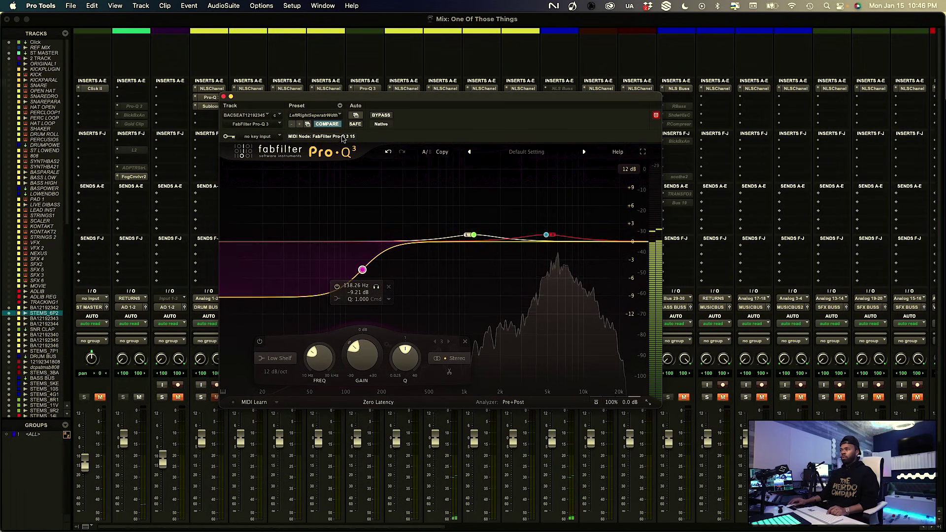
pyautogui.click(386, 115)
pyautogui.moveTo(362, 270); pyautogui.dragTo(362, 266)
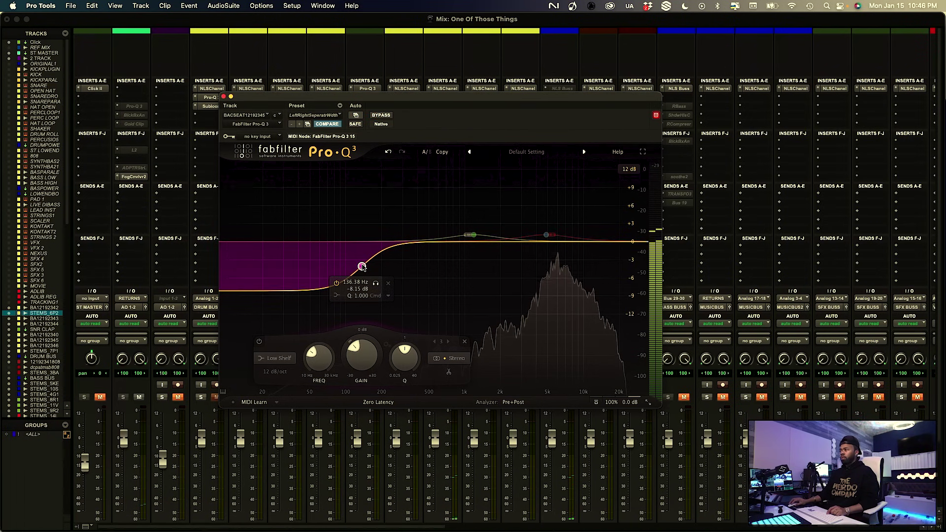
pyautogui.click(224, 97)
# Audition the BACSEAT12192345 hat track in solo and with the other drums from the Edit window
pyautogui.scroll(-3, 590, 404)
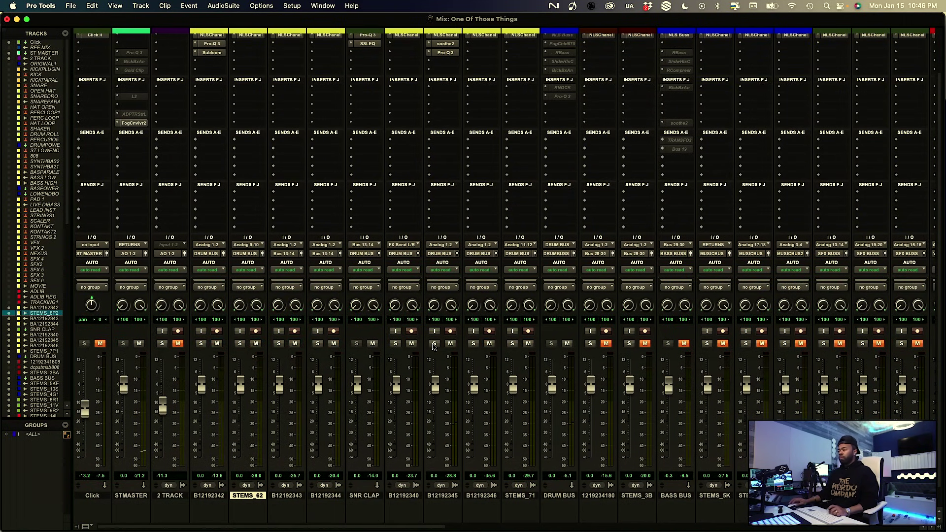
pyautogui.press('super+equal')
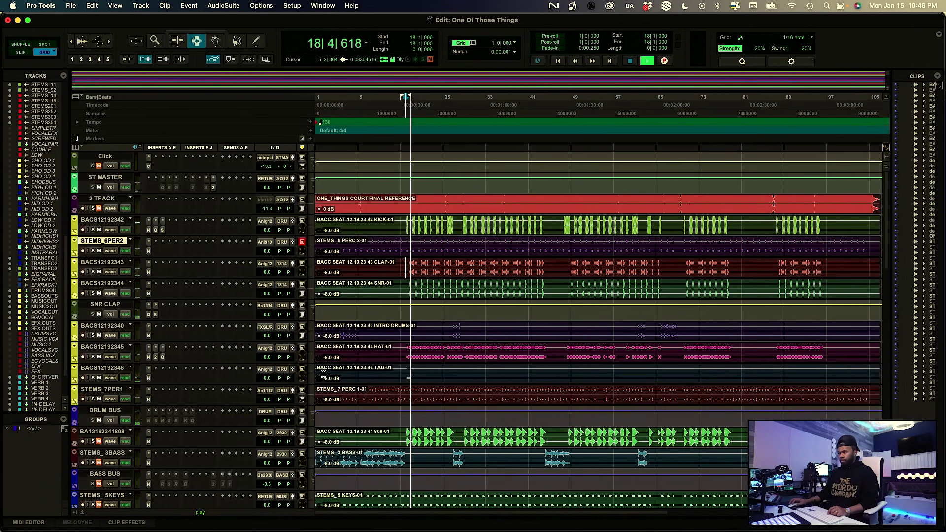
pyautogui.click(94, 356)
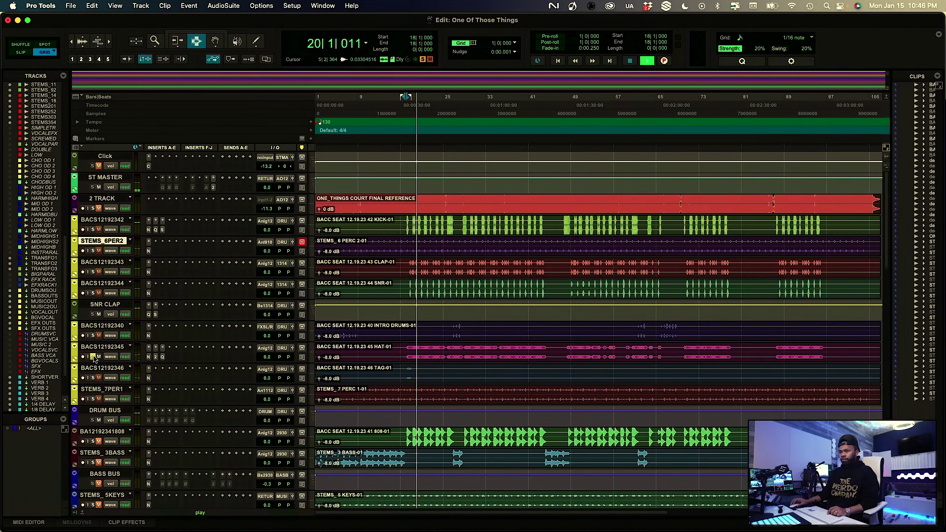
pyautogui.click(94, 357)
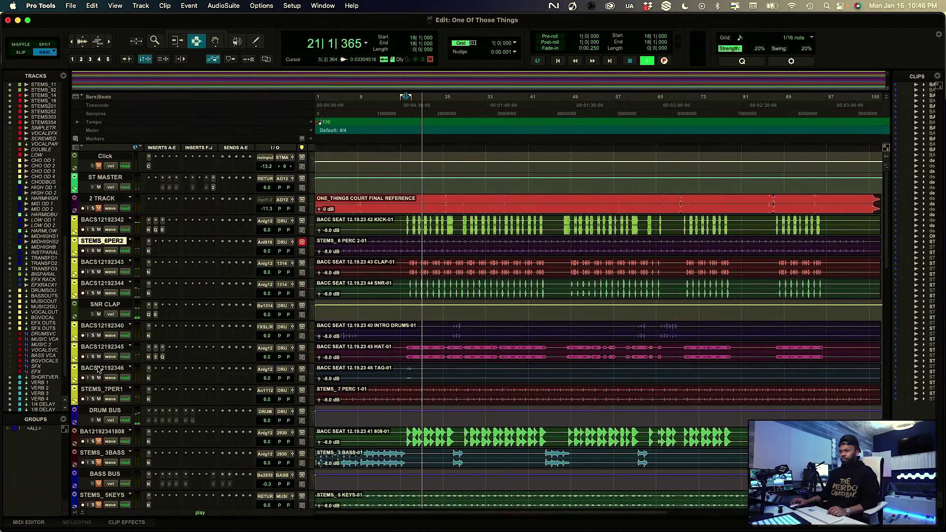
# Select the BACSEAT12192346 tag track and audition it in solo from bar 18, then stop playback
pyautogui.click(106, 369)
pyautogui.press('space')
pyautogui.press('space')
pyautogui.click(93, 377)
pyautogui.press('space')
pyautogui.press('space')
pyautogui.press('space')
pyautogui.press('space')
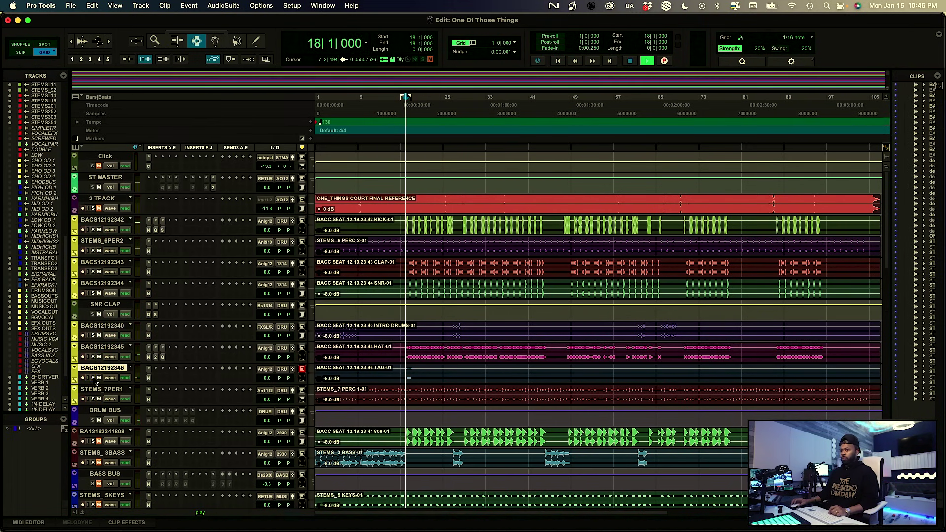
pyautogui.click(94, 378)
pyautogui.press('space')
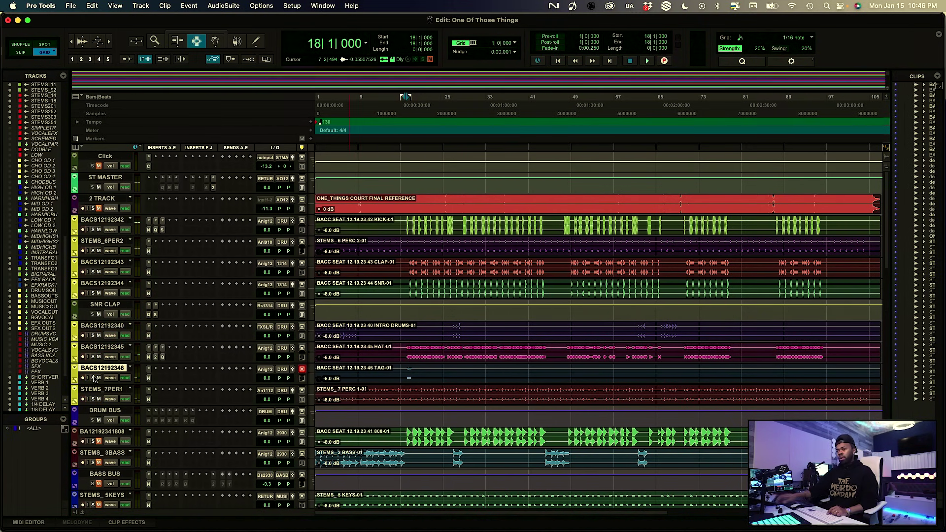
# Move the BACSEAT12192346 tag track between the STEMS_9REV2 and STEMS_14LEA tracks
pyautogui.scroll(-15, 103, 335)
pyautogui.moveTo(103, 369); pyautogui.dragTo(113, 352)
pyautogui.scroll(5, 102, 187)
pyautogui.scroll(10, 111, 273)
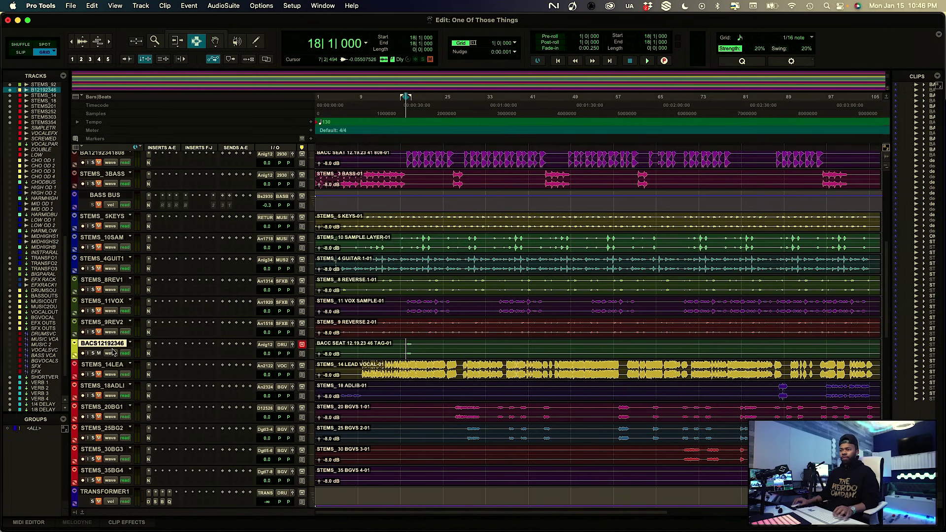
# Route the BACSEAT12192346 tag track's output to SFX BUSS (Stereo)
pyautogui.click(281, 344)
pyautogui.write('sfx')
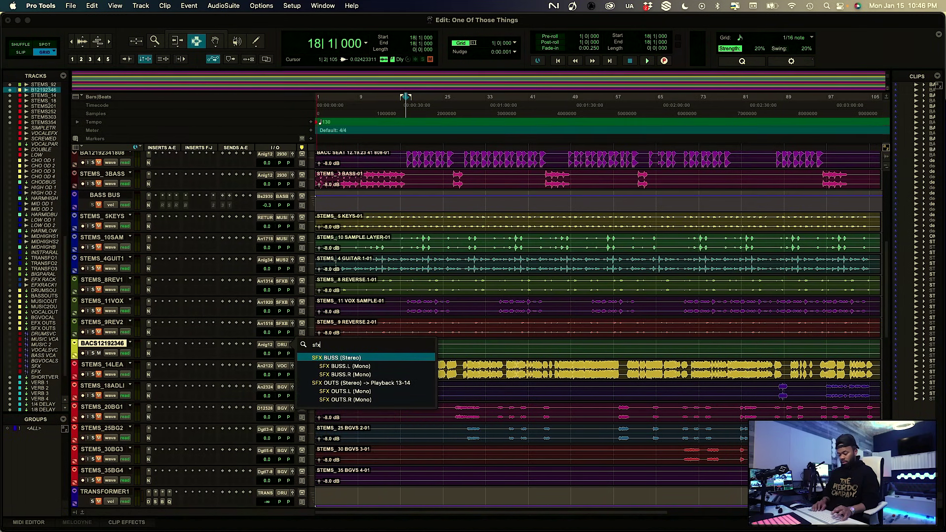
pyautogui.press('Return')
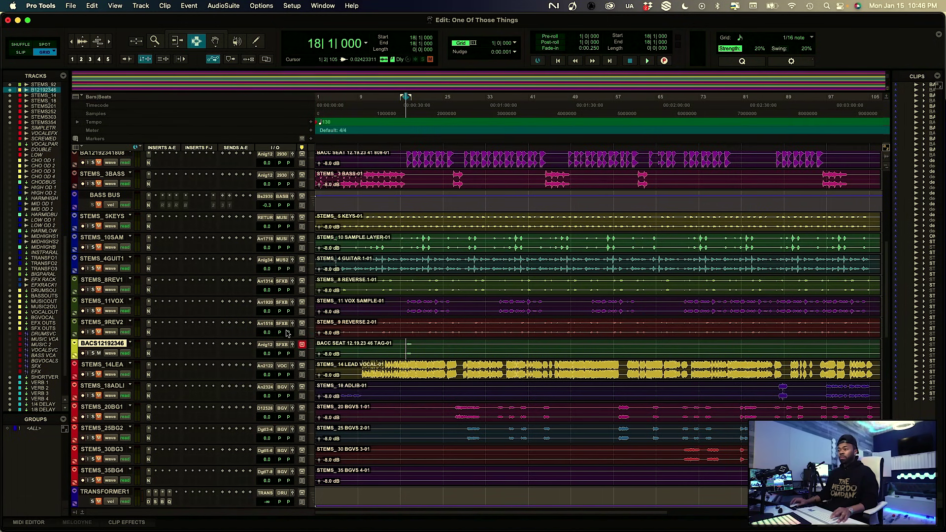
# Audition the unmuted drum tracks together from bar 18 in the Edit window, ending with playback stopped
pyautogui.press('space')
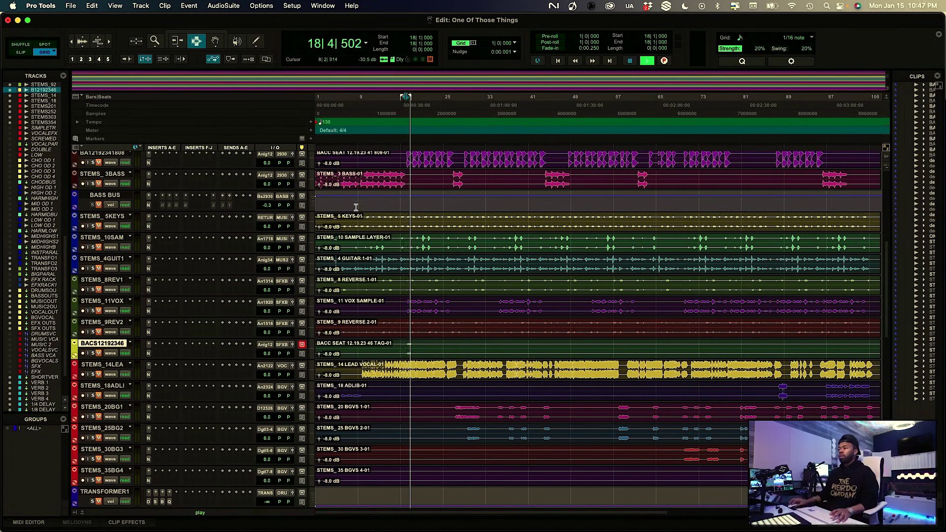
pyautogui.scroll(5, 356, 207)
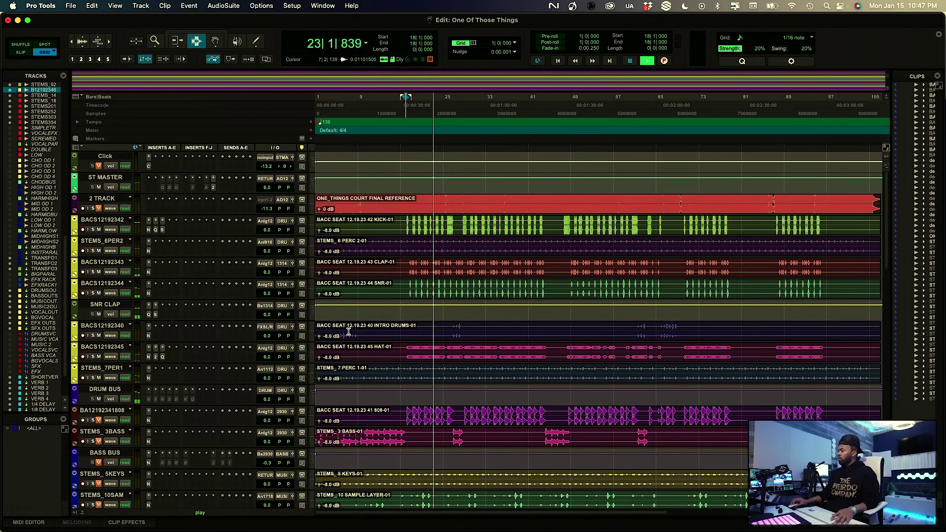
pyautogui.press('space')
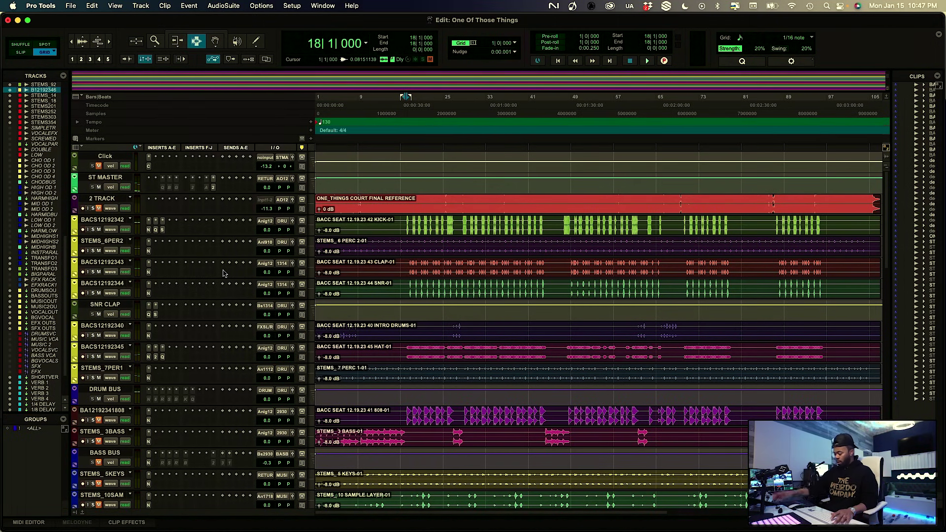
# Activate and open the DRUM BUS track's KNOCK plug-in in the Mix window, and compare the drums with it bypassed and engaged
pyautogui.press('super+equal')
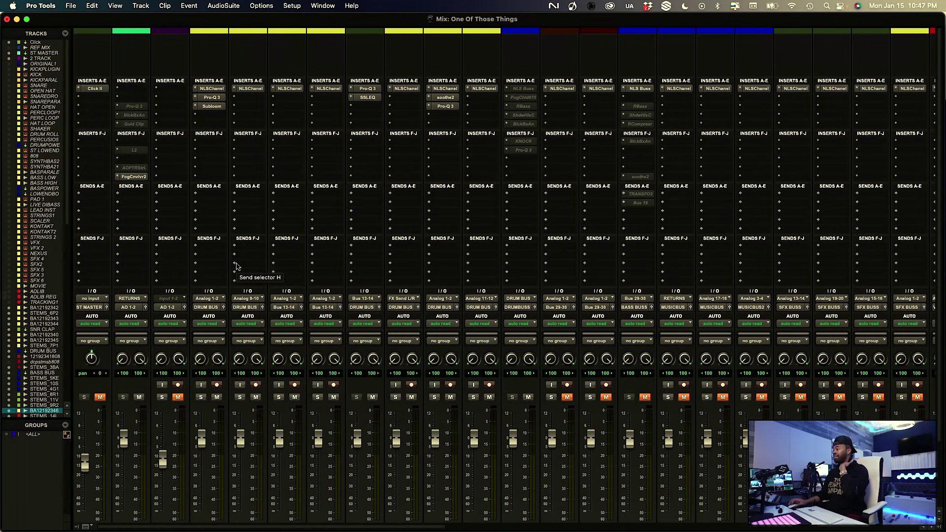
pyautogui.scroll(-3, 239, 266)
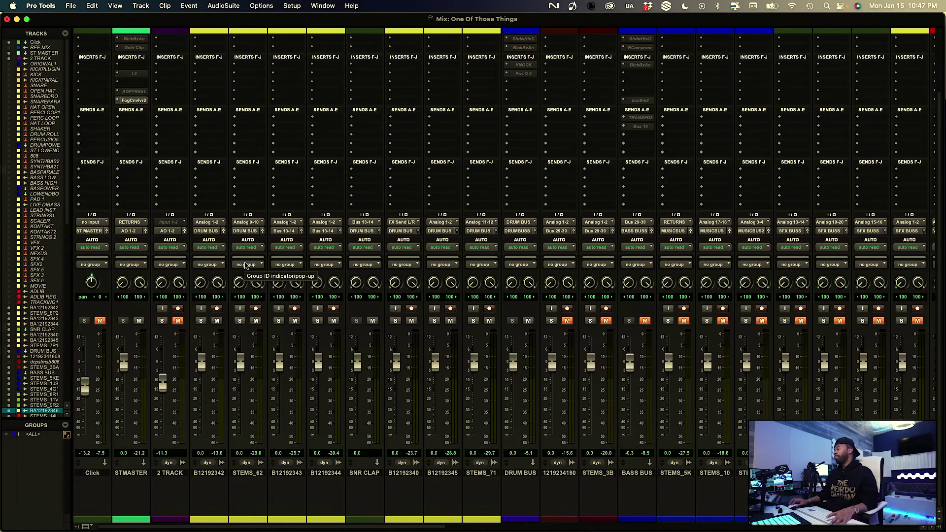
pyautogui.scroll(3, 245, 265)
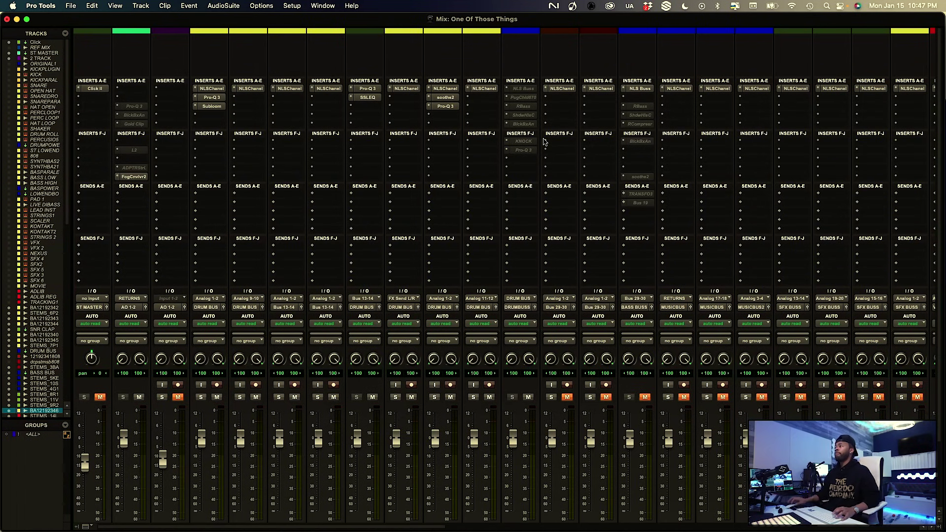
pyautogui.click(528, 142)
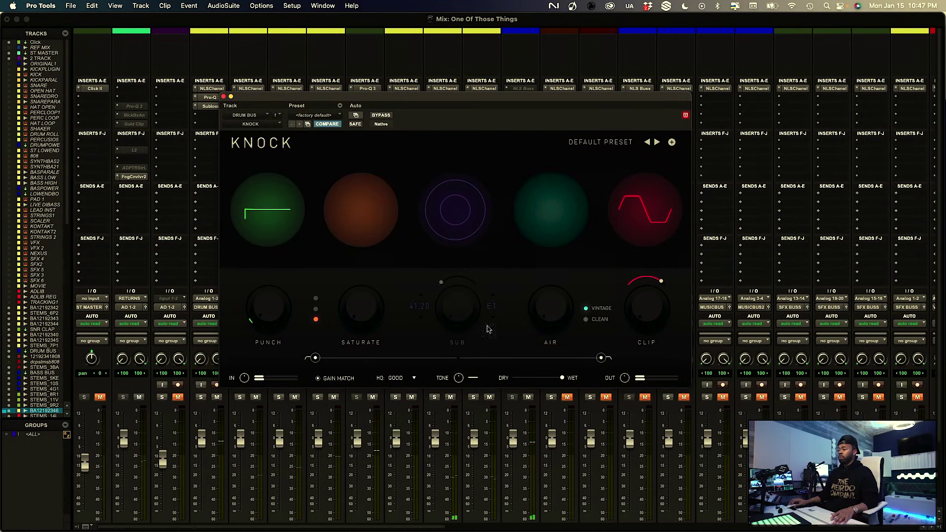
pyautogui.moveTo(264, 313)
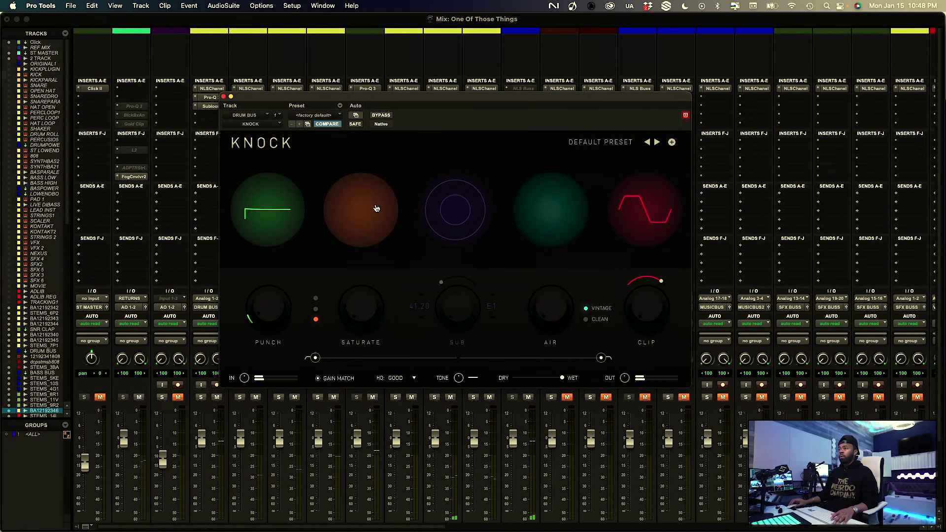
pyautogui.click(382, 116)
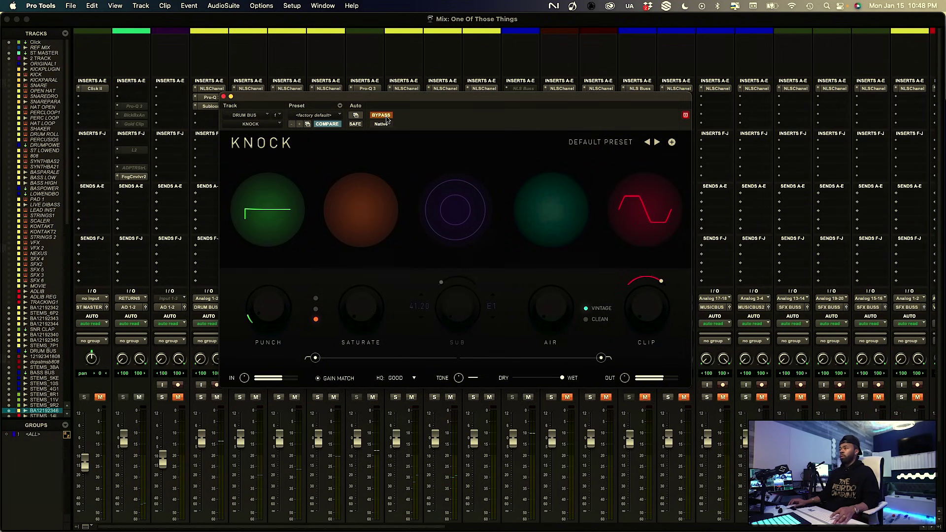
pyautogui.click(381, 116)
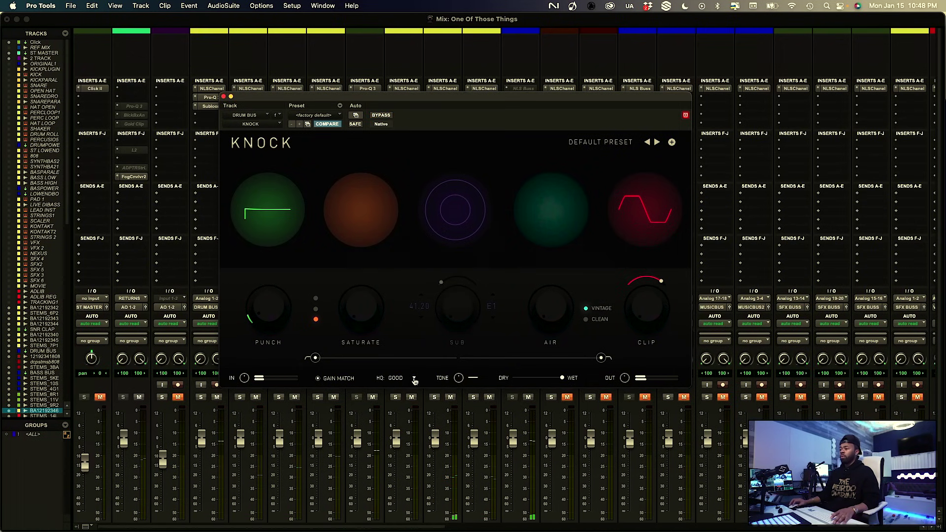
# Disable the Saturate and Air modules in the drum bus KNOCK, and raise Punch moderately from zero
pyautogui.moveTo(267, 315); pyautogui.dragTo(277, 367)
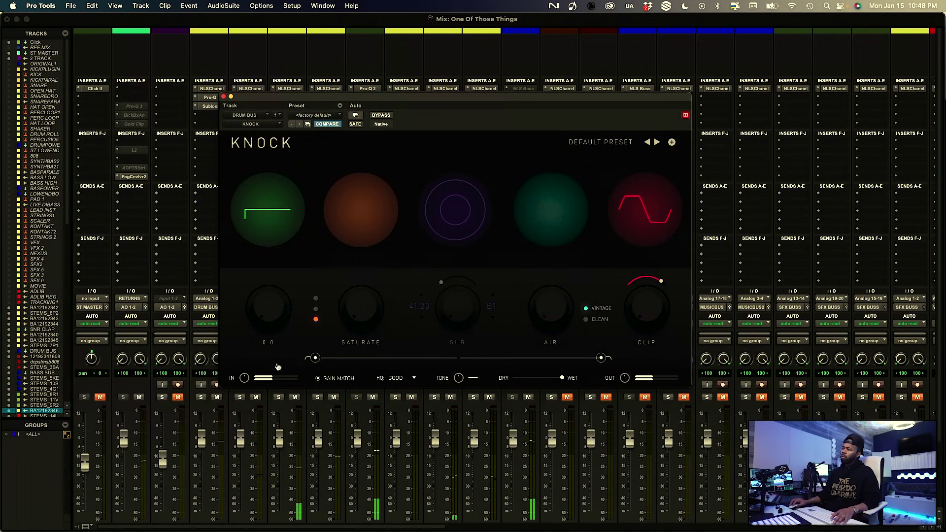
pyautogui.click(324, 226)
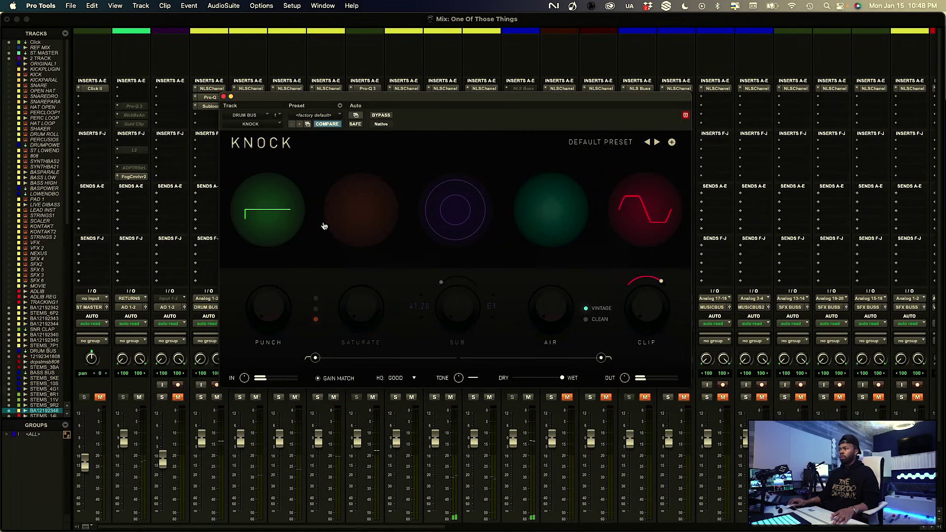
pyautogui.click(547, 202)
pyautogui.moveTo(277, 318)
pyautogui.mouseDown()
pyautogui.moveTo(274, 294)
pyautogui.moveTo(271, 301)
pyautogui.mouseUp()
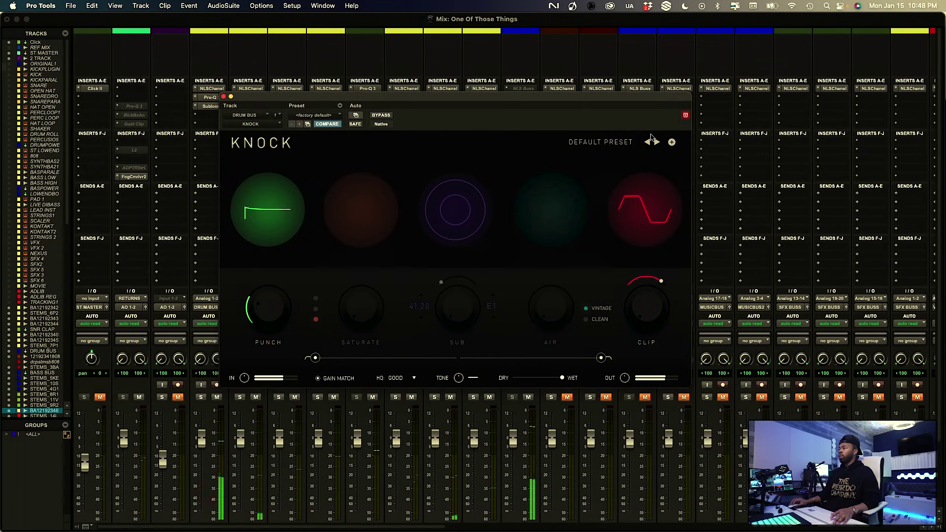
# Shift the KNOCK window slightly and raise the Clip amount to about 58
pyautogui.moveTo(629, 120); pyautogui.dragTo(602, 117)
pyautogui.moveTo(619, 309); pyautogui.dragTo(630, 292)
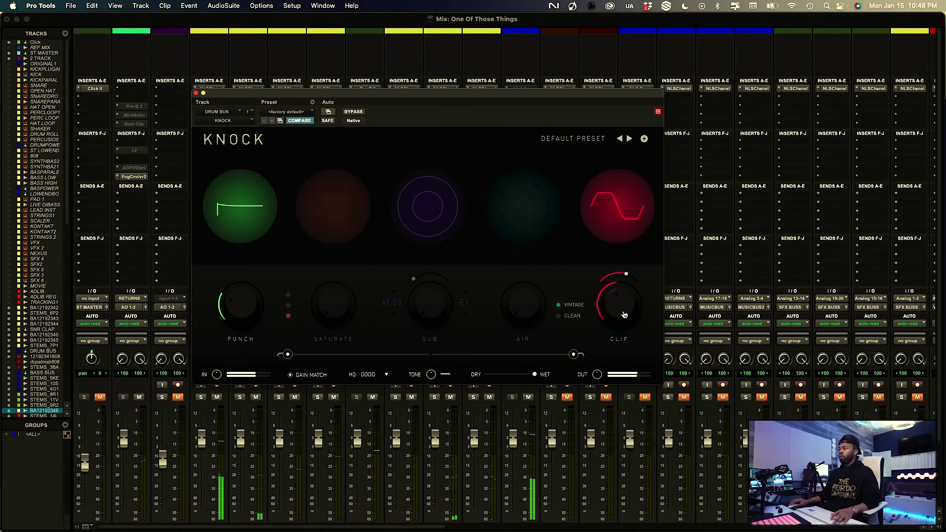
pyautogui.moveTo(626, 310); pyautogui.dragTo(628, 303)
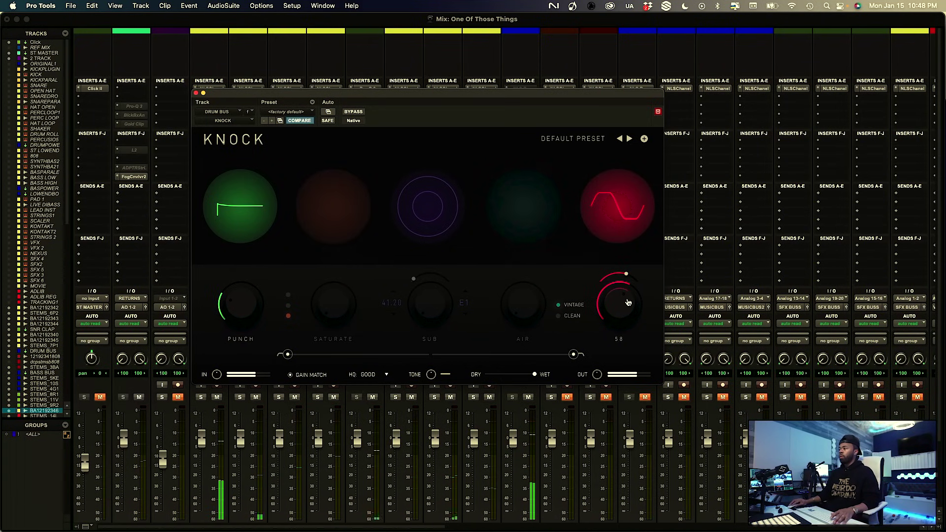
# Compare the drum bus sound and peak level with KNOCK bypassed and engaged, resetting the DRUM BUS peak readout
pyautogui.click(354, 112)
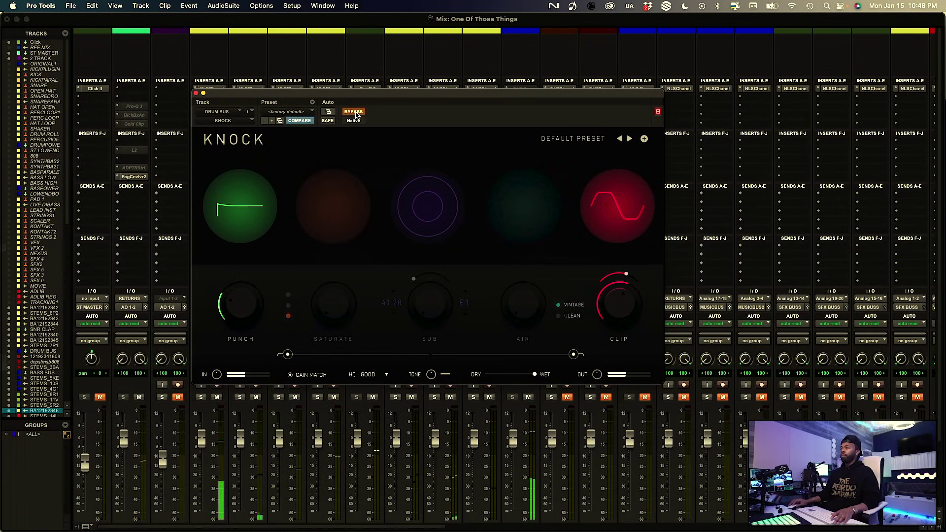
pyautogui.click(354, 112)
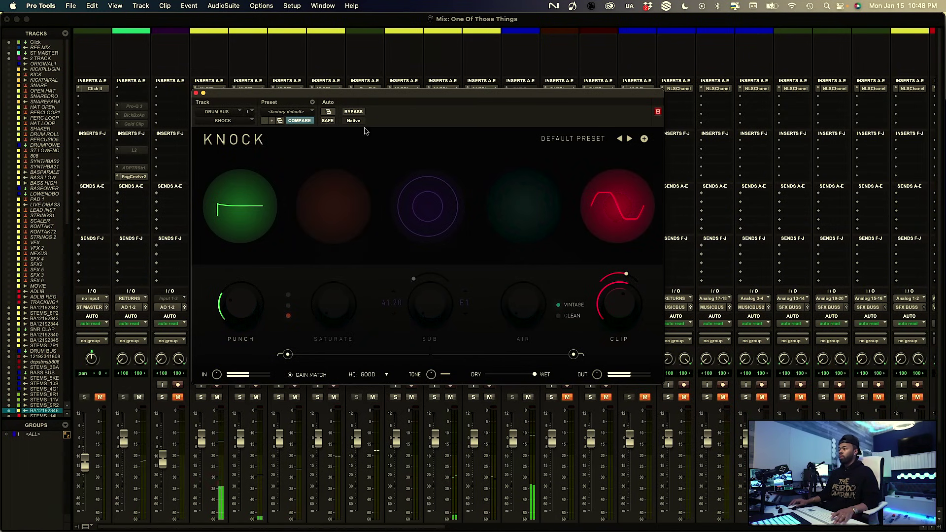
pyautogui.scroll(-3, 532, 458)
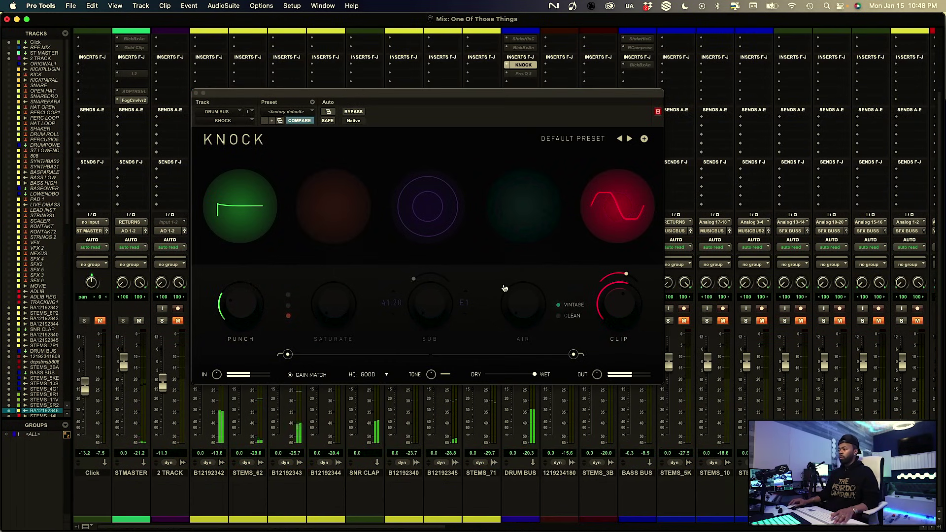
pyautogui.click(353, 111)
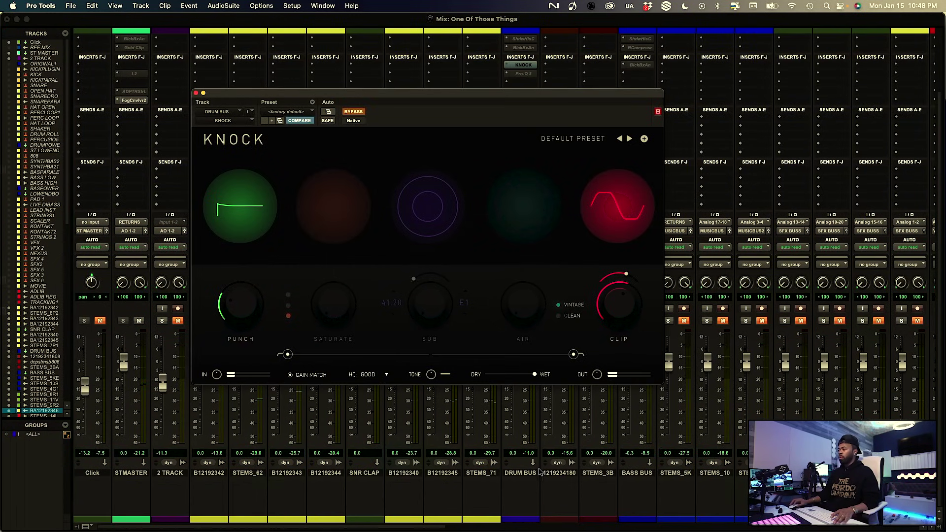
pyautogui.click(529, 453)
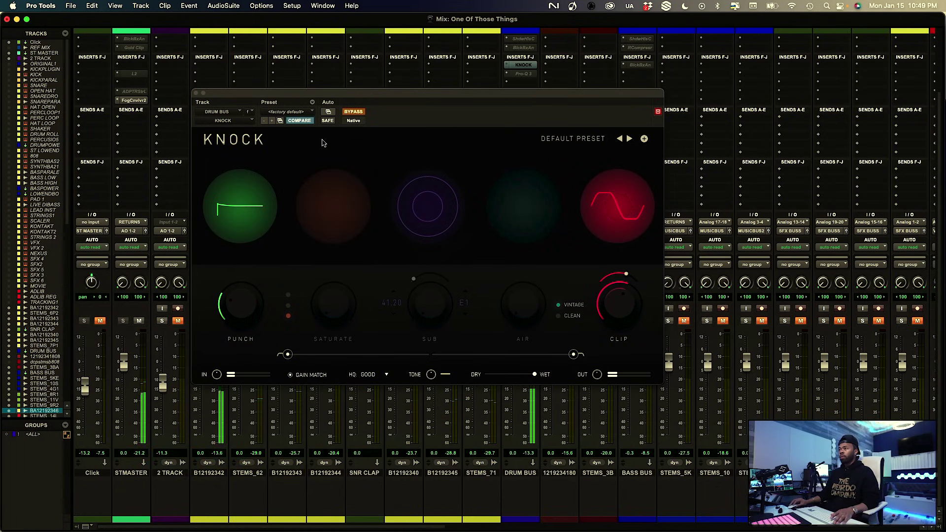
pyautogui.click(503, 380)
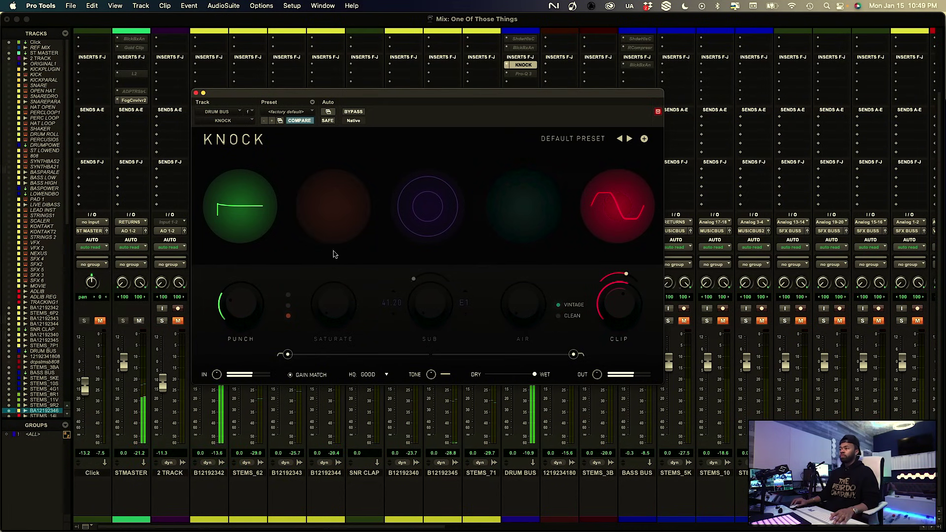
# Enable KNOCK's Saturate module at a low amount under 7.3, and reset the DRUM BUS peak readout
pyautogui.click(335, 219)
pyautogui.moveTo(334, 309)
pyautogui.mouseDown()
pyautogui.moveTo(350, 252)
pyautogui.moveTo(339, 303)
pyautogui.mouseUp()
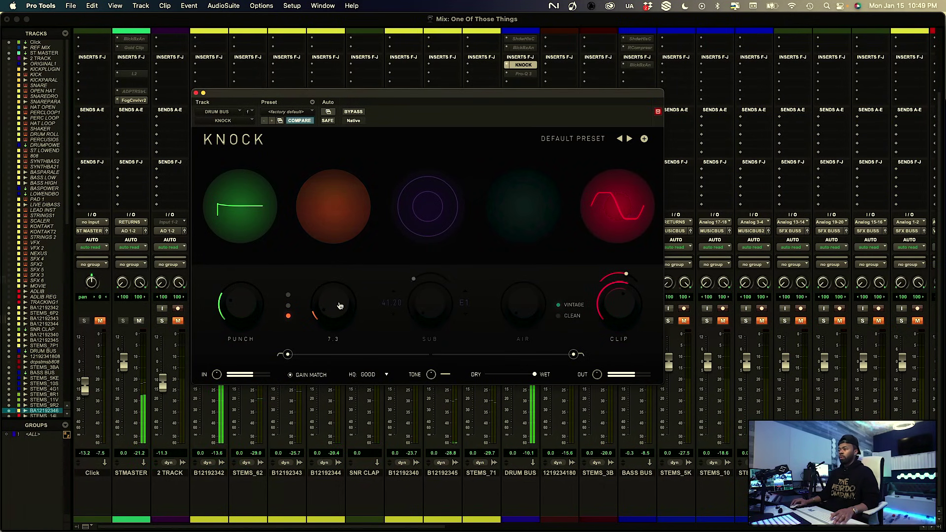
pyautogui.moveTo(339, 304); pyautogui.dragTo(340, 308)
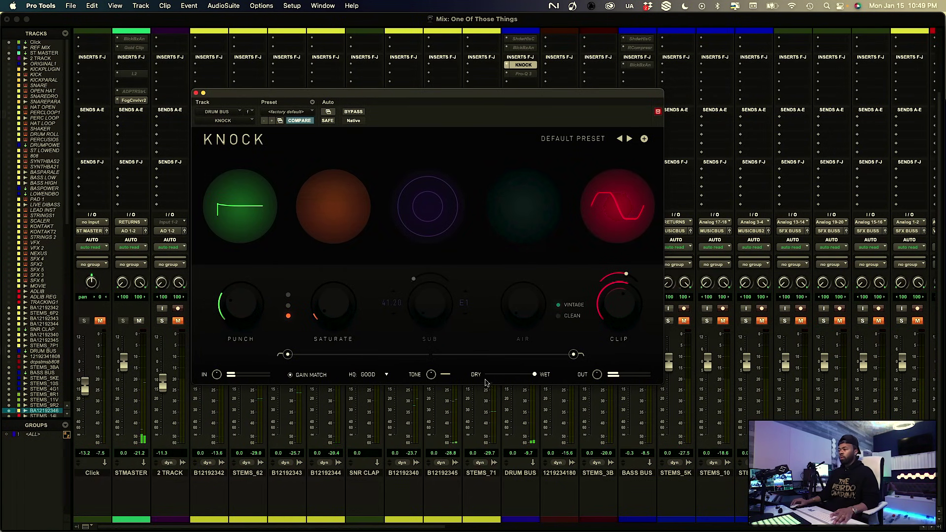
pyautogui.click(530, 452)
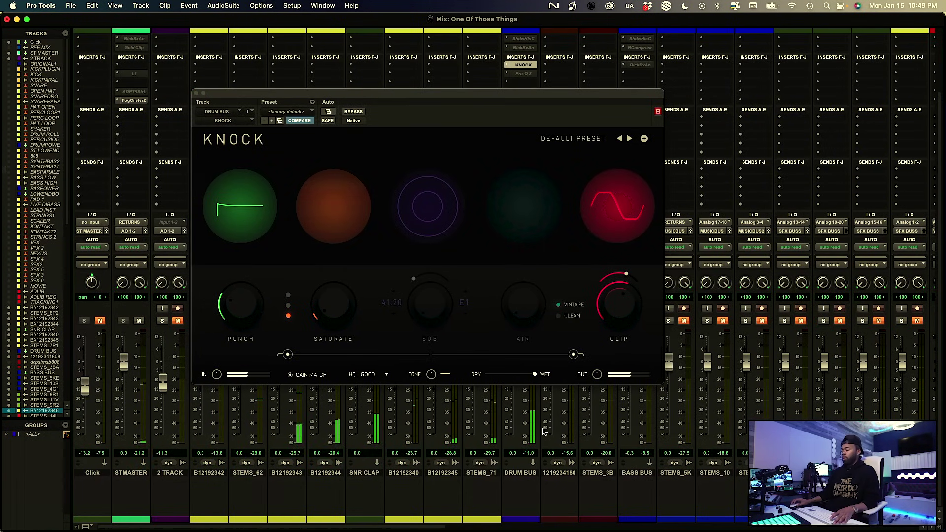
pyautogui.moveTo(326, 315); pyautogui.dragTo(326, 316)
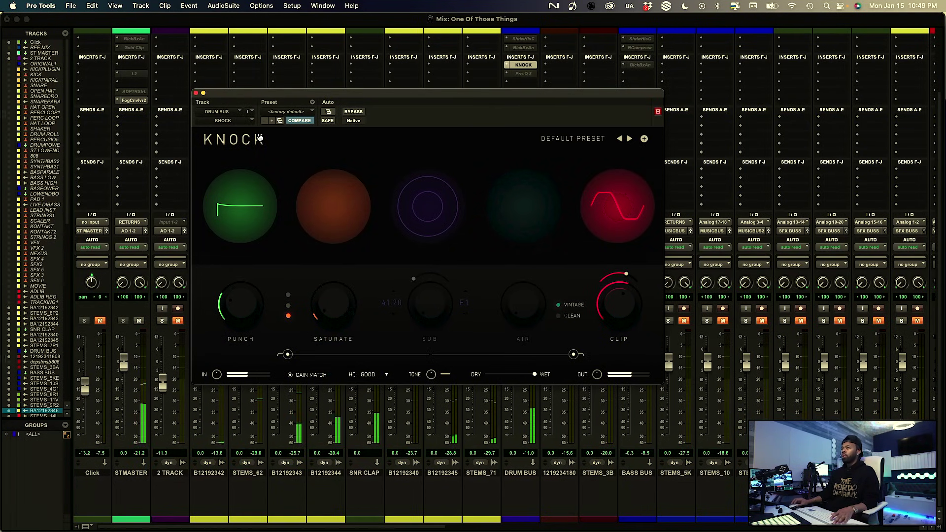
# Close the KNOCK plug-in, listen to the drum mix while watching the DRUM BUS channel, and stop playback
pyautogui.click(195, 93)
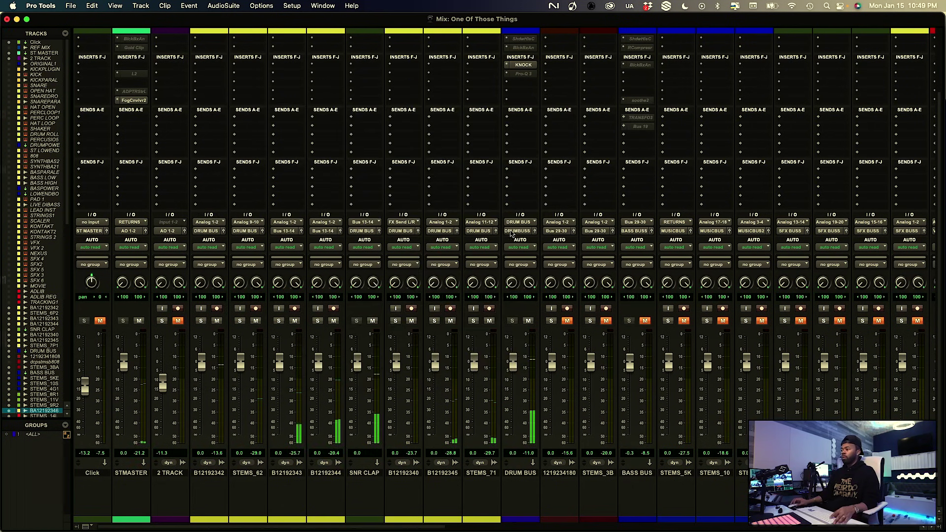
pyautogui.scroll(3, 564, 238)
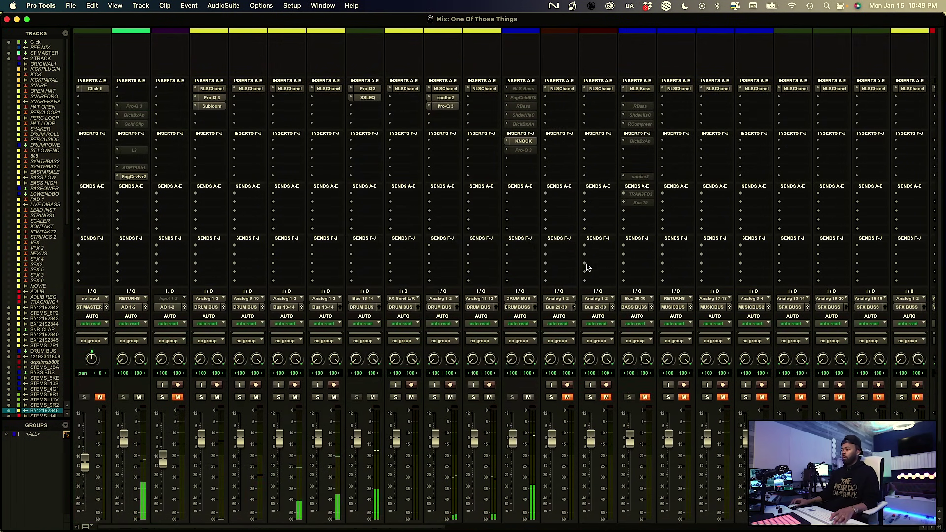
pyautogui.scroll(-3, 531, 447)
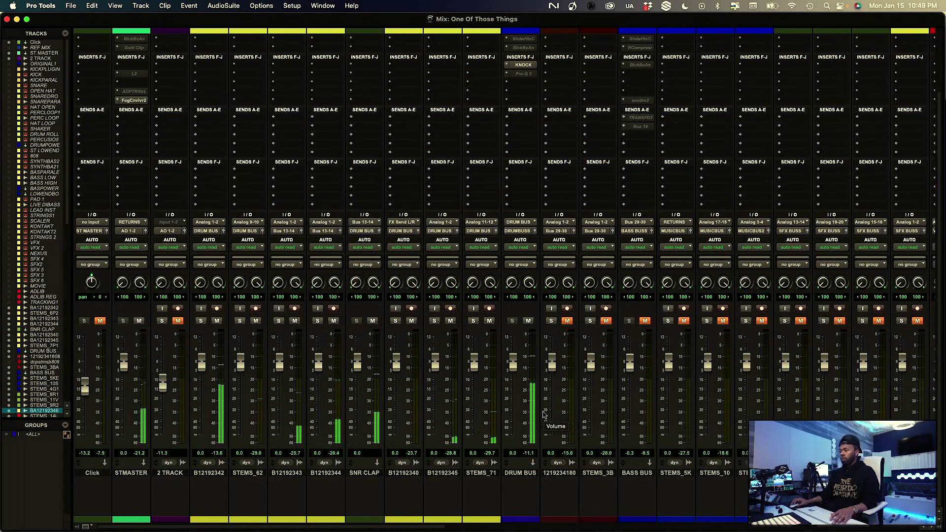
pyautogui.press('space')
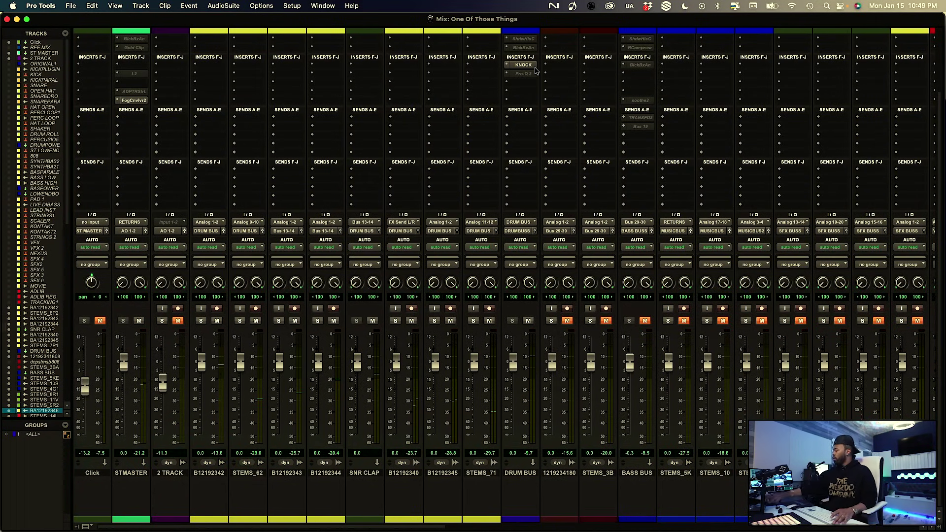
# Reopen the drum bus KNOCK and check the DRUM BUS peak level with it bypassed, leaving the plug-in engaged
pyautogui.click(523, 65)
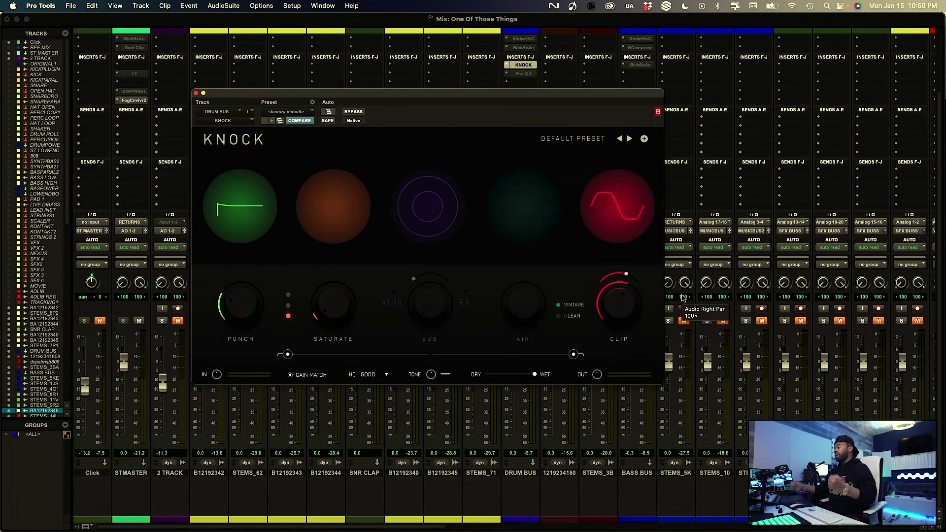
pyautogui.click(360, 113)
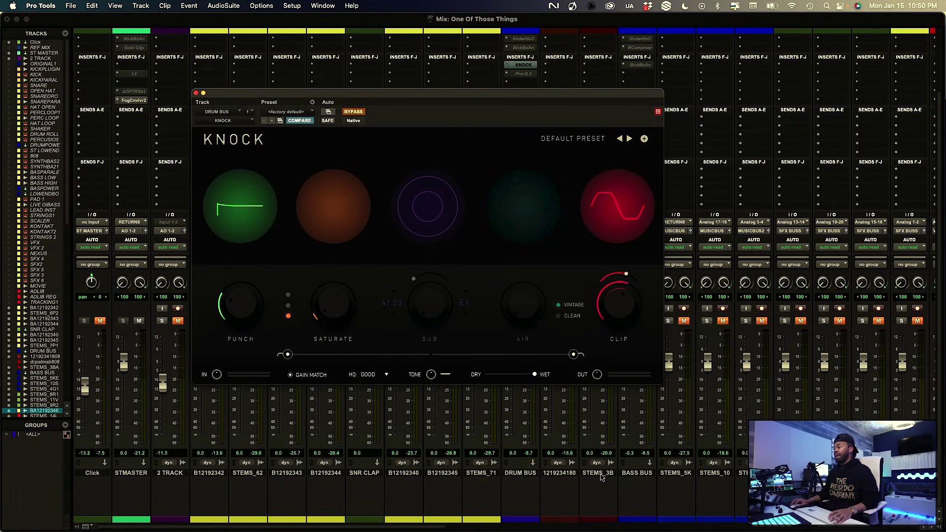
pyautogui.click(532, 456)
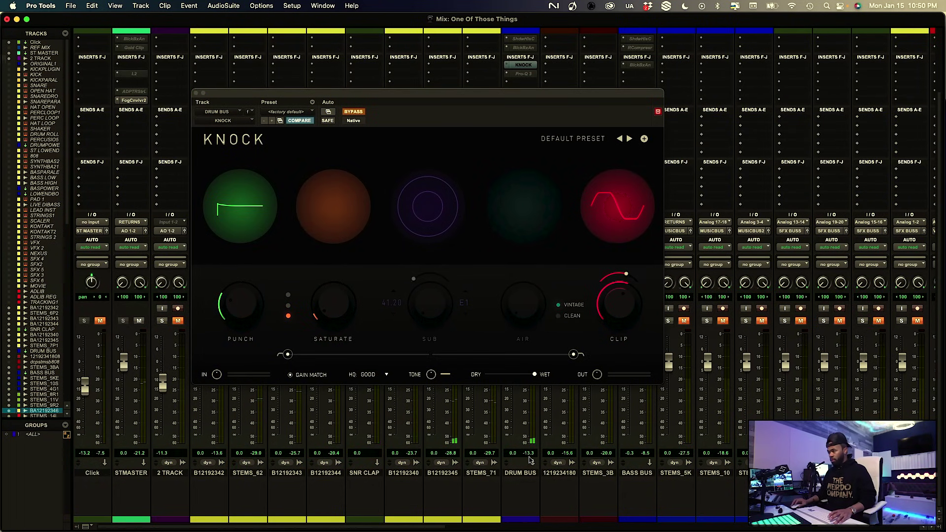
pyautogui.click(351, 112)
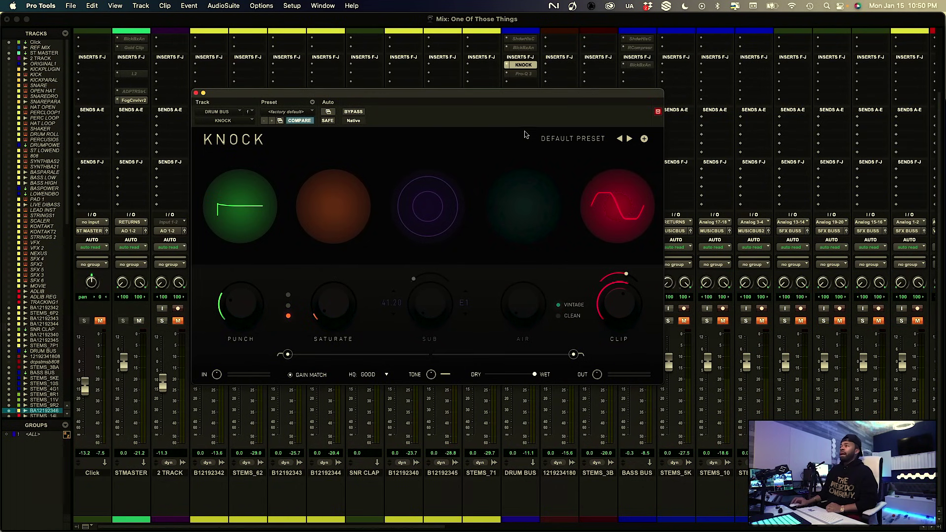
# Close KNOCK, open Gold Clip on the ST MASTER track, and set its clipper mode to Modern during playback
pyautogui.click(196, 93)
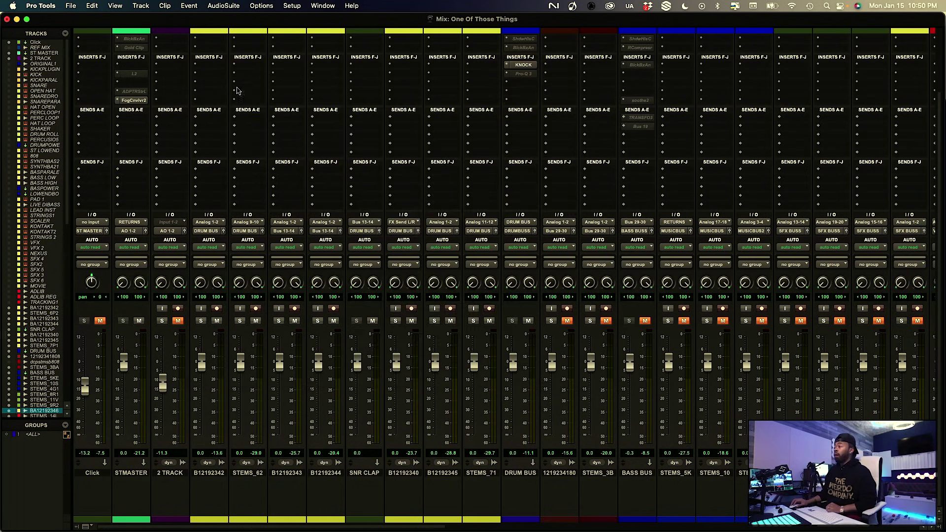
pyautogui.scroll(2, 529, 98)
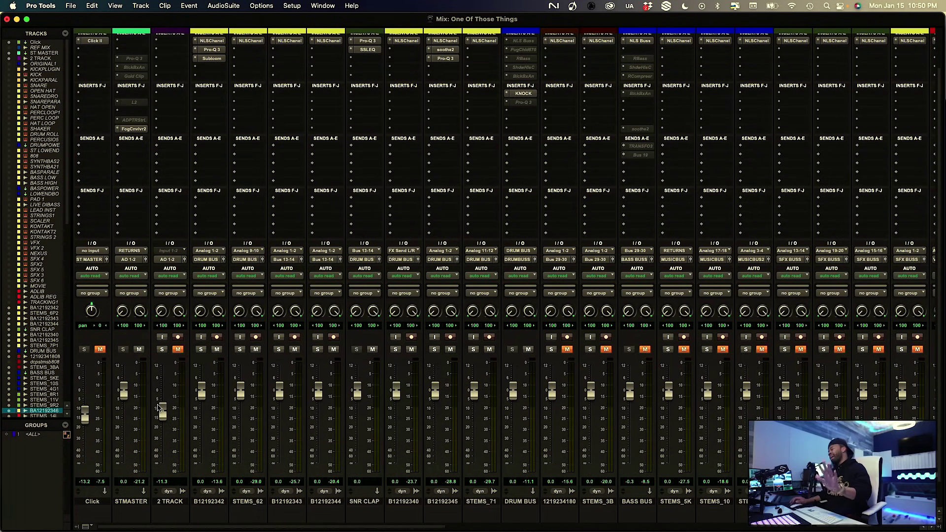
pyautogui.scroll(-2, 252, 405)
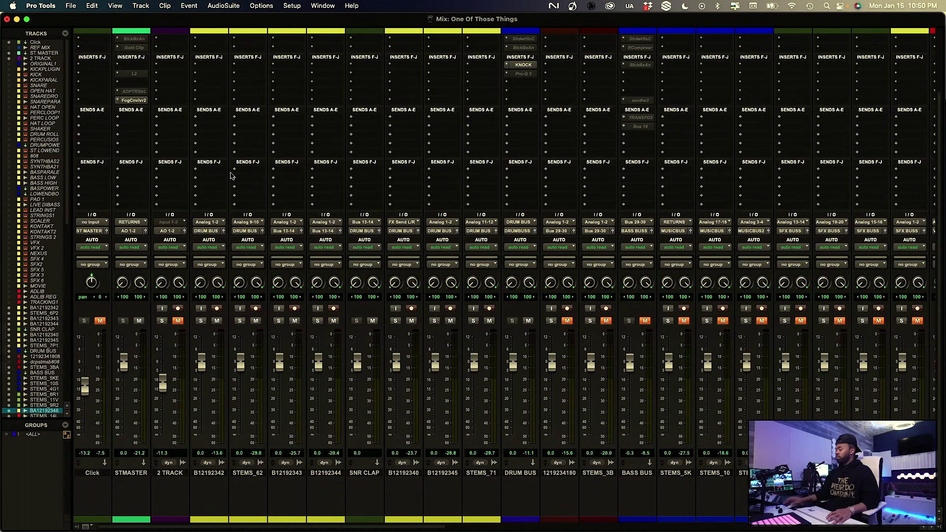
pyautogui.scroll(5, 200, 133)
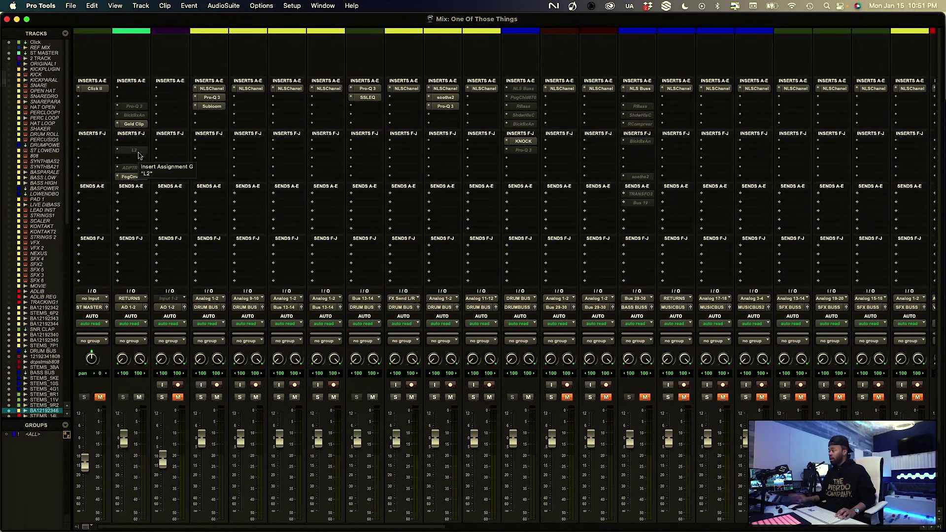
pyautogui.click(137, 125)
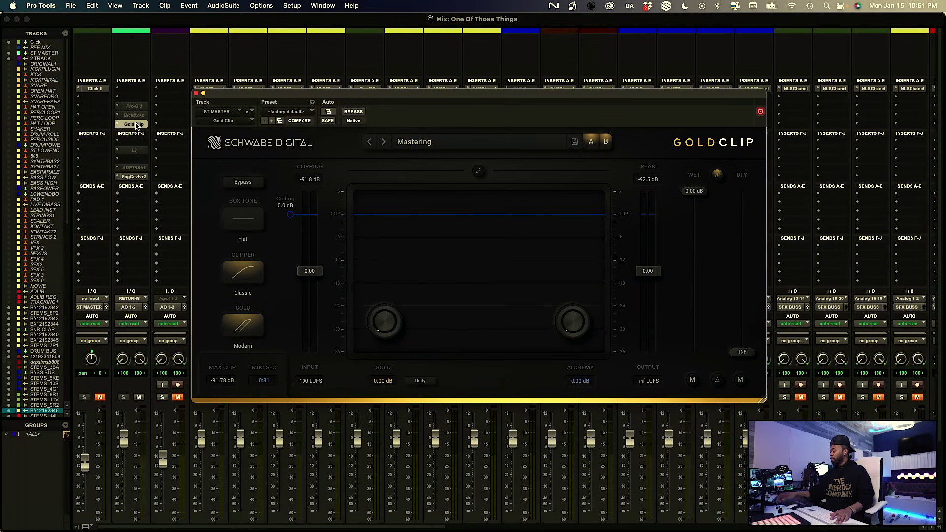
pyautogui.press('space')
pyautogui.click(243, 272)
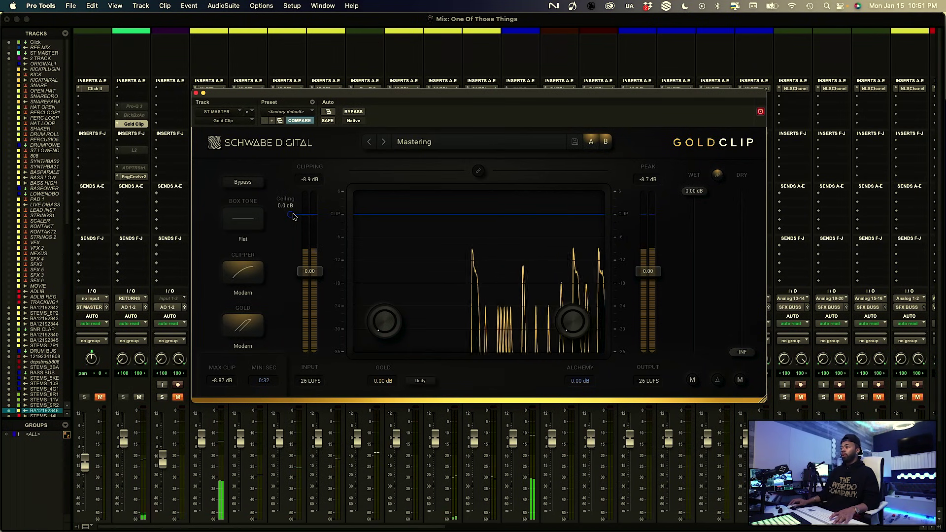
# Lower the Gold Clip ceiling to -11.0 dB and raise the Gold amount to 0.35 dB
pyautogui.moveTo(300, 217)
pyautogui.mouseDown()
pyautogui.moveTo(296, 246)
pyautogui.moveTo(298, 235)
pyautogui.mouseUp()
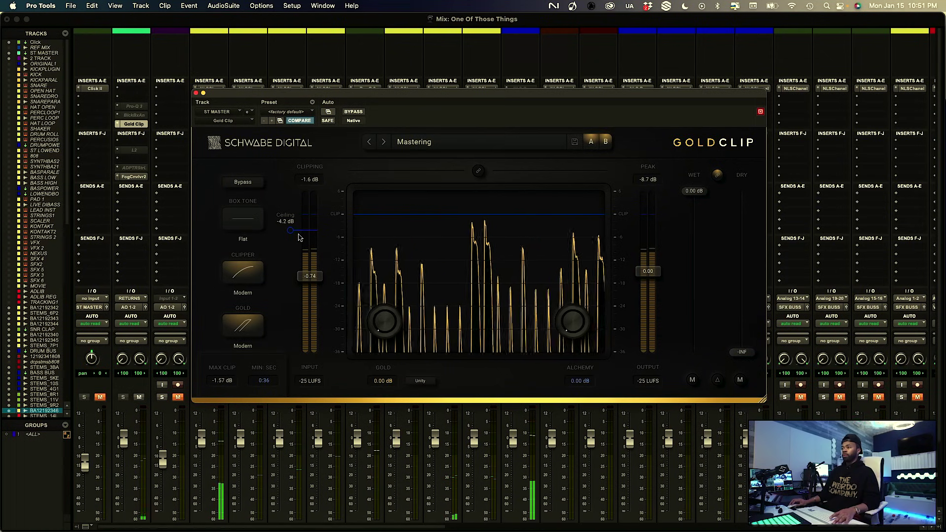
pyautogui.moveTo(298, 236); pyautogui.dragTo(290, 243)
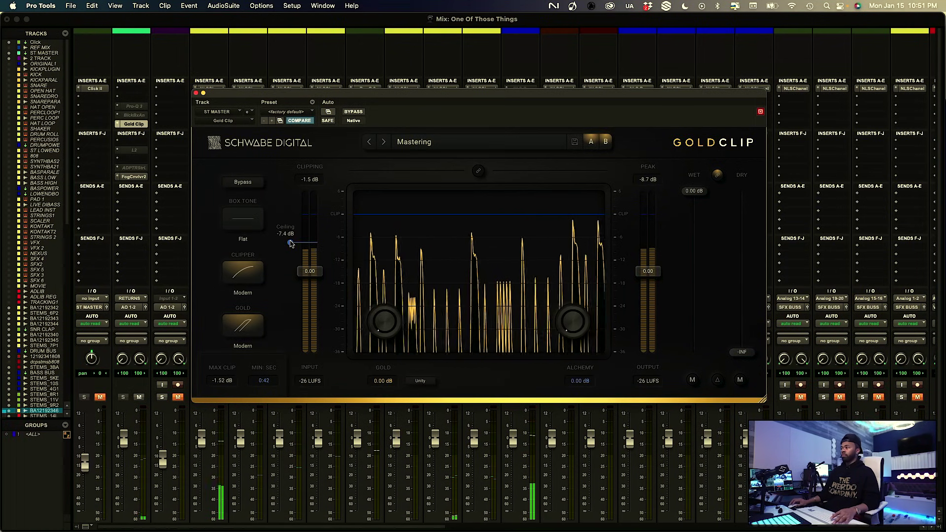
pyautogui.moveTo(290, 243); pyautogui.dragTo(292, 258)
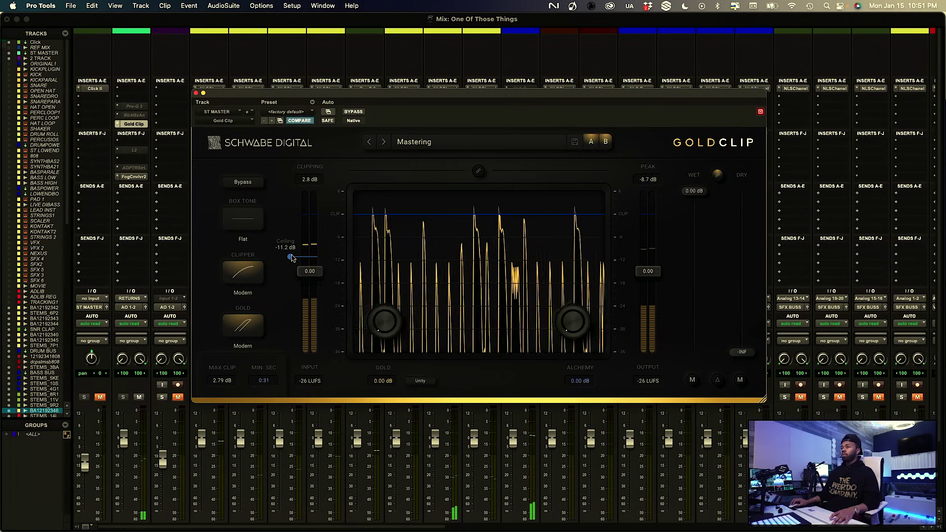
pyautogui.moveTo(292, 257); pyautogui.dragTo(292, 257)
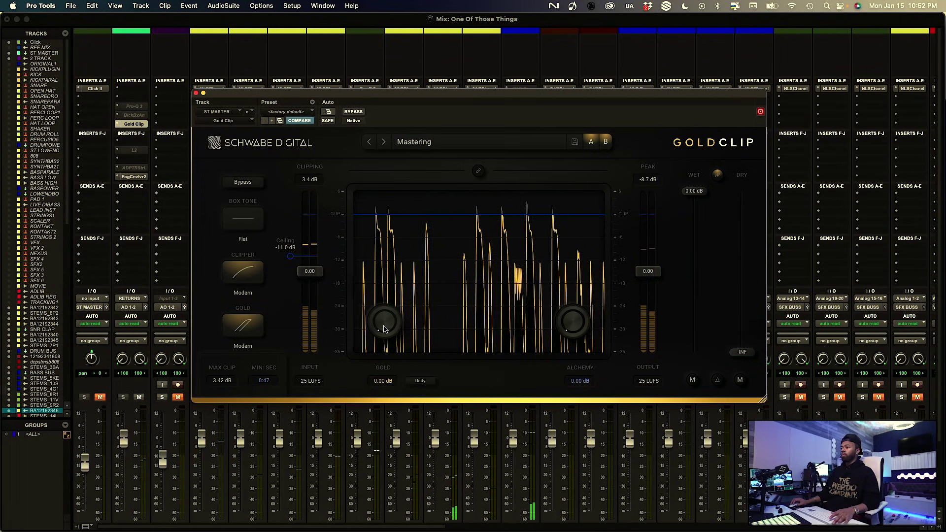
pyautogui.moveTo(384, 328)
pyautogui.mouseDown()
pyautogui.moveTo(387, 304)
pyautogui.moveTo(388, 397)
pyautogui.moveTo(388, 312)
pyautogui.mouseUp()
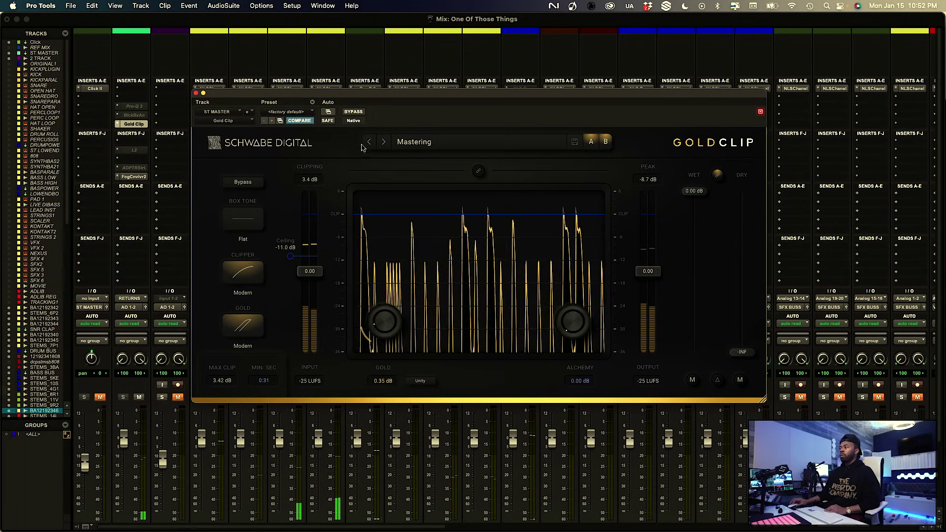
# Compare the master with Gold Clip bypassed and engaged, and set the clipping ceiling to -11.5 dB
pyautogui.click(353, 112)
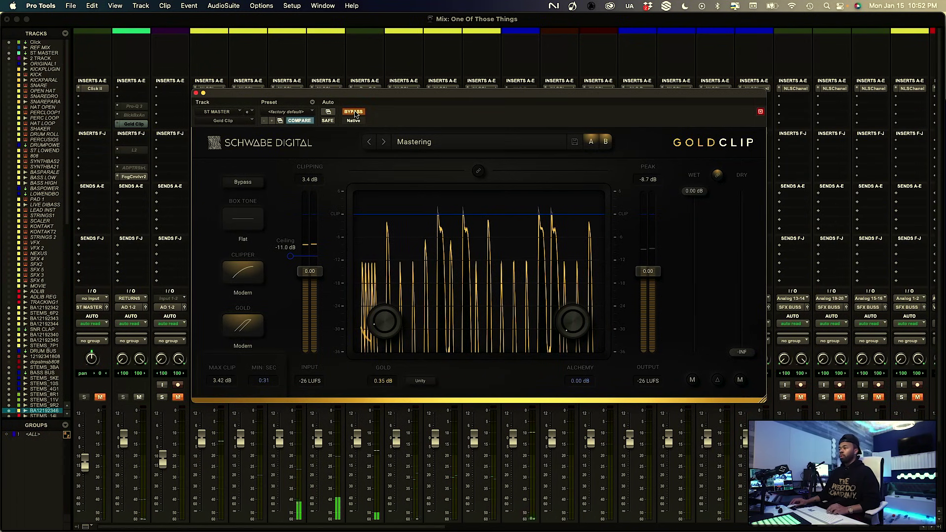
pyautogui.click(355, 112)
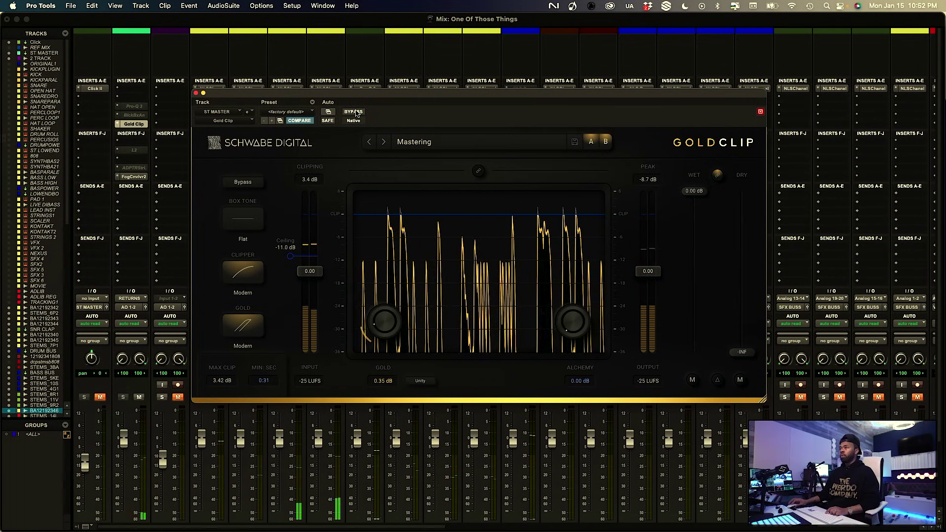
pyautogui.click(354, 112)
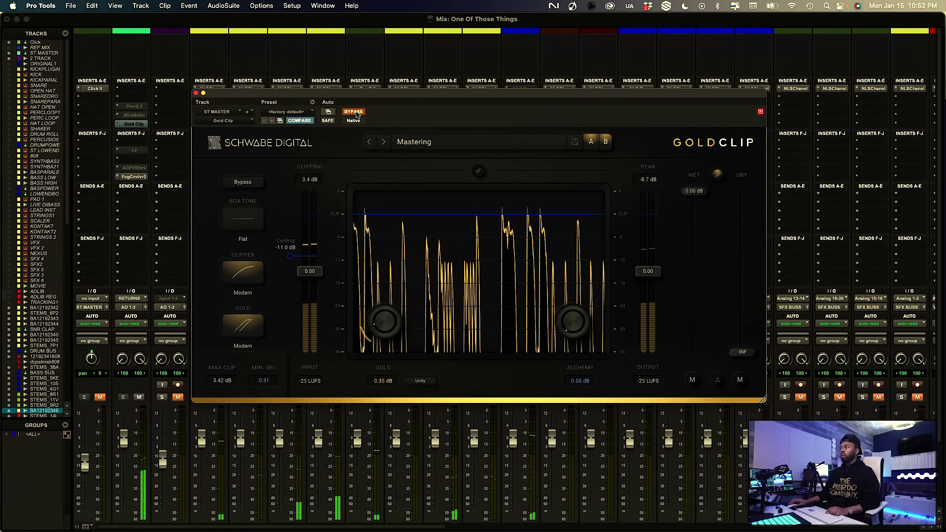
pyautogui.click(355, 112)
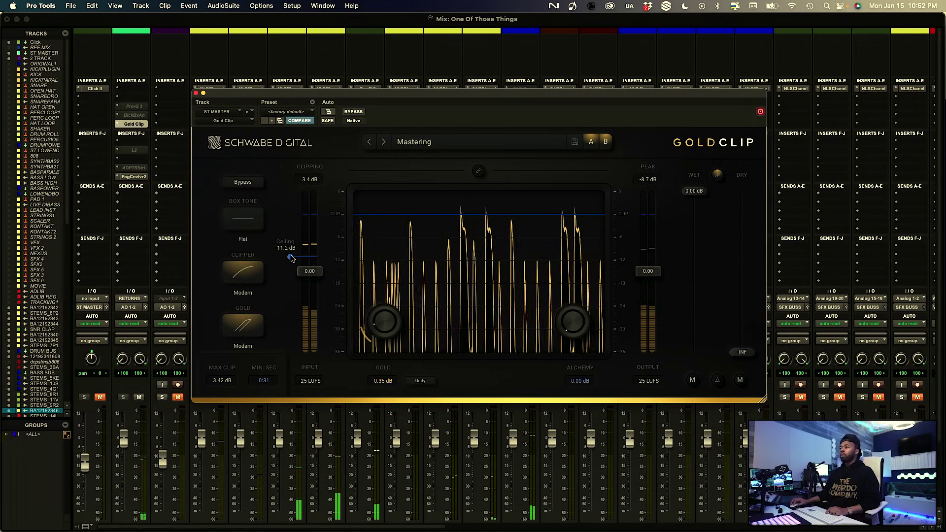
pyautogui.moveTo(291, 256); pyautogui.dragTo(291, 260)
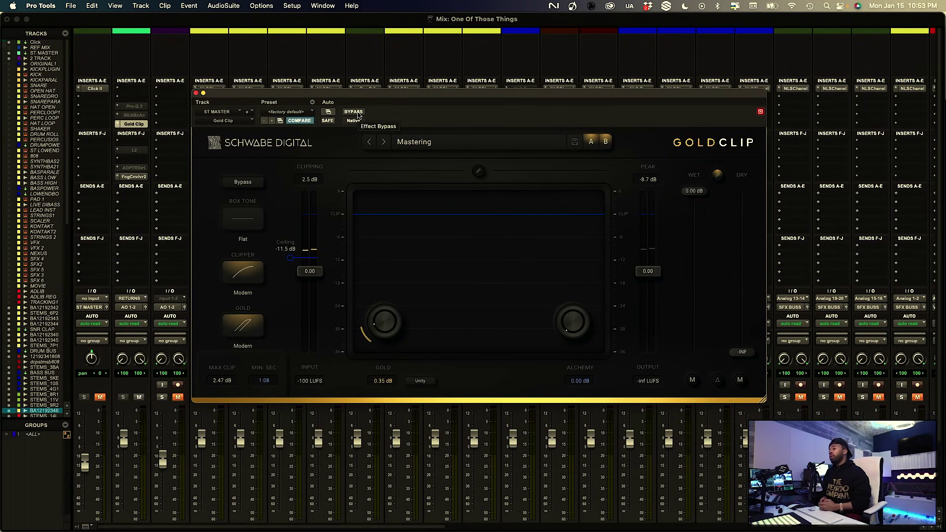
# Set the ST MASTER's L2 limiter to a threshold of -11.7 and an out ceiling of -0.5, and save the session
pyautogui.click(138, 150)
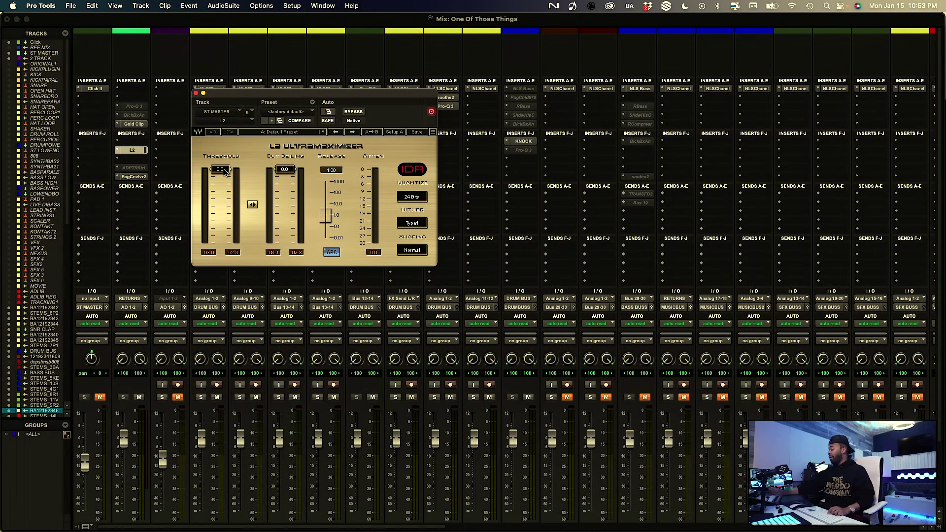
pyautogui.moveTo(224, 171); pyautogui.dragTo(224, 198)
pyautogui.press('space')
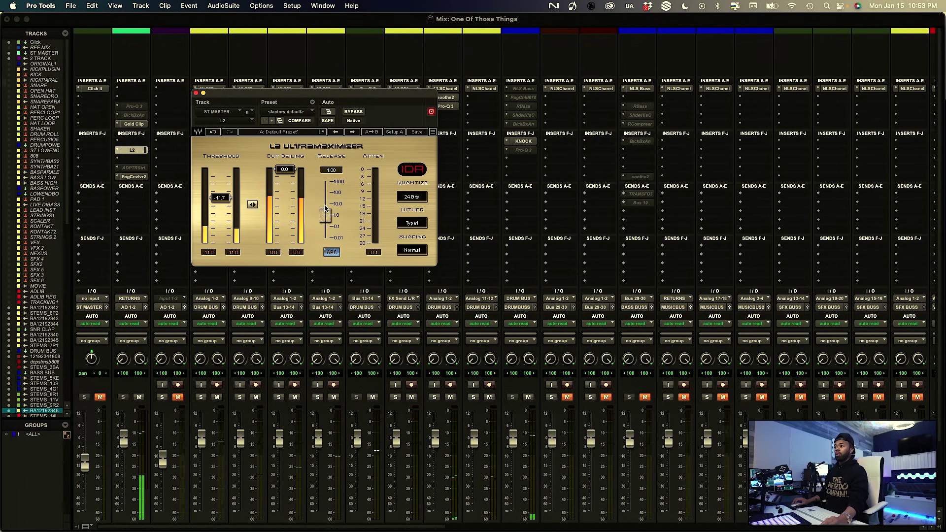
pyautogui.moveTo(284, 169); pyautogui.dragTo(285, 170)
pyautogui.press('super+s')
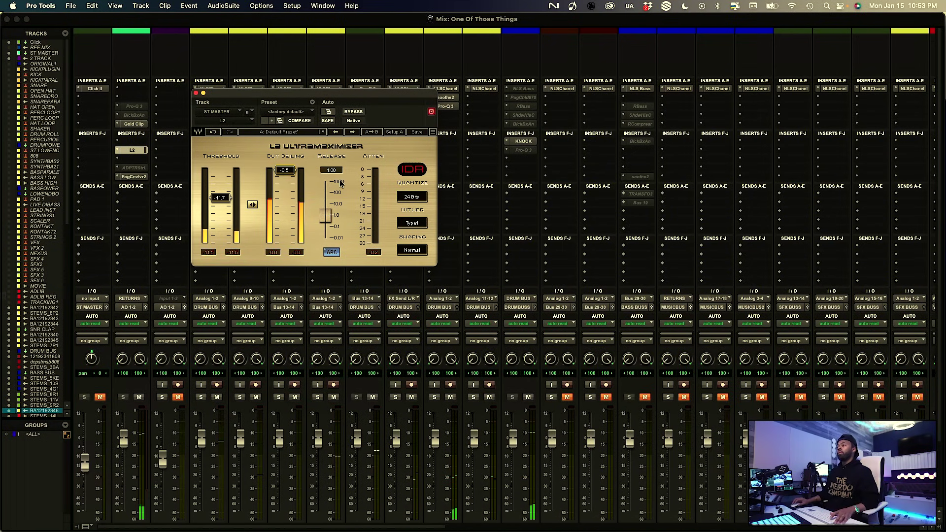
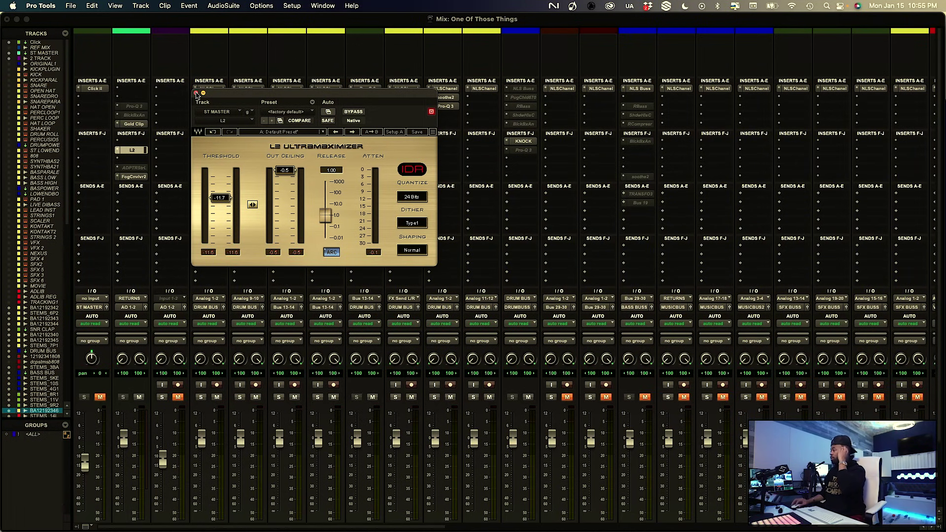
pyautogui.click(196, 93)
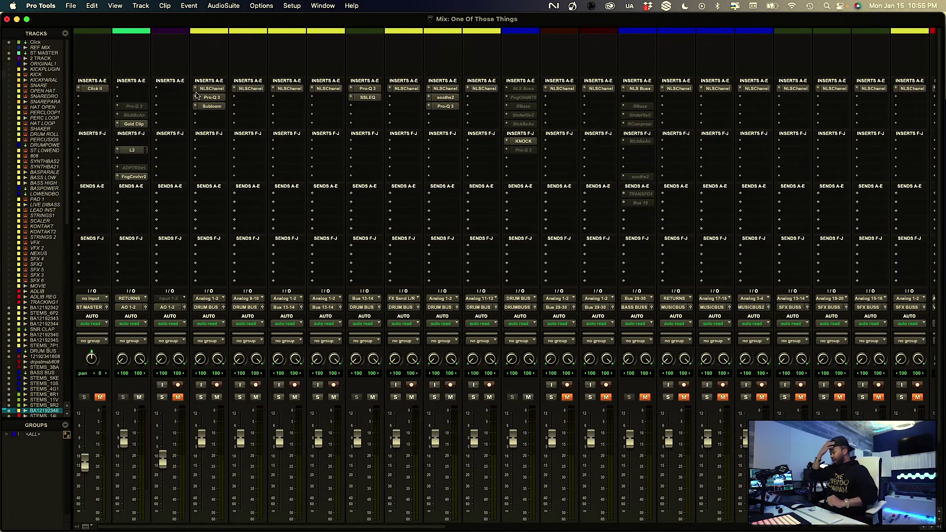
# Unmute the 808 track next to the DRUM BUS and the STEMS_3BASS track, leaving STEMS_3BASS selected
pyautogui.scroll(-3, 511, 223)
pyautogui.hscroll(5, 511, 223)
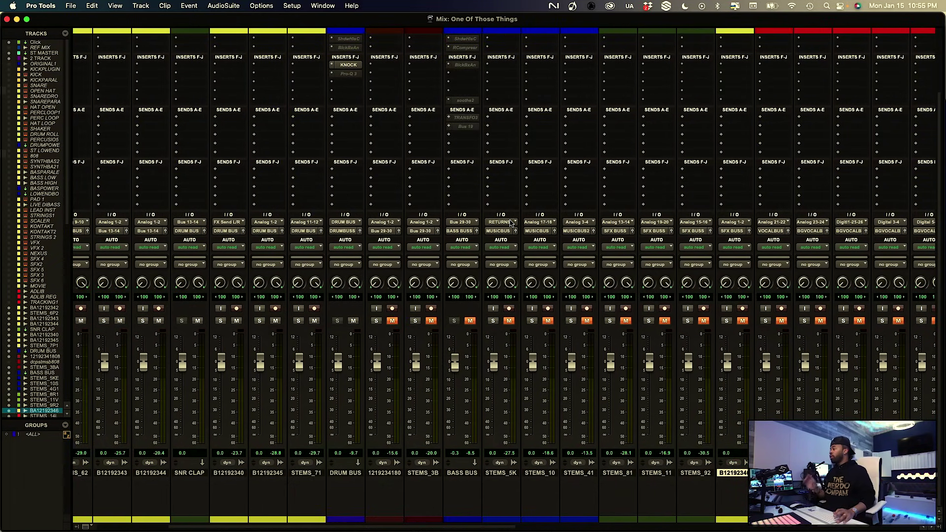
pyautogui.hscroll(1, 572, 230)
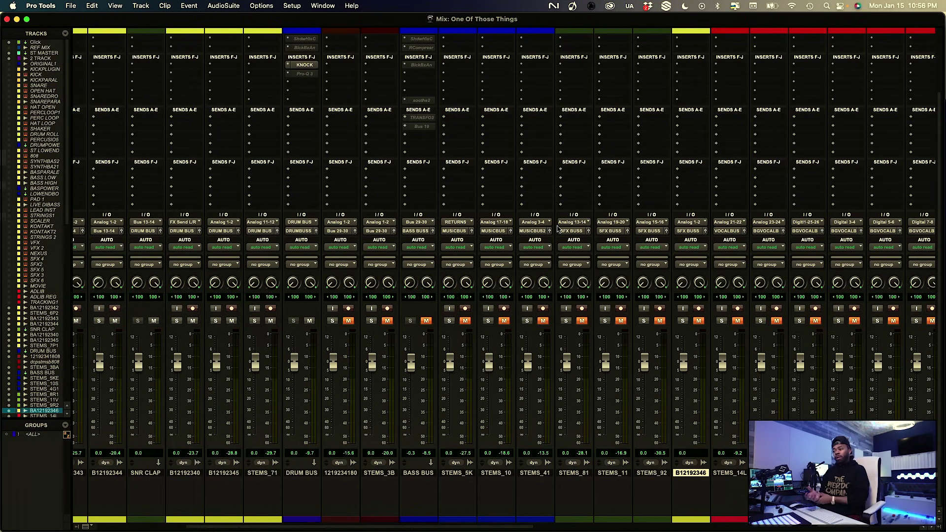
pyautogui.hscroll(-1, 482, 357)
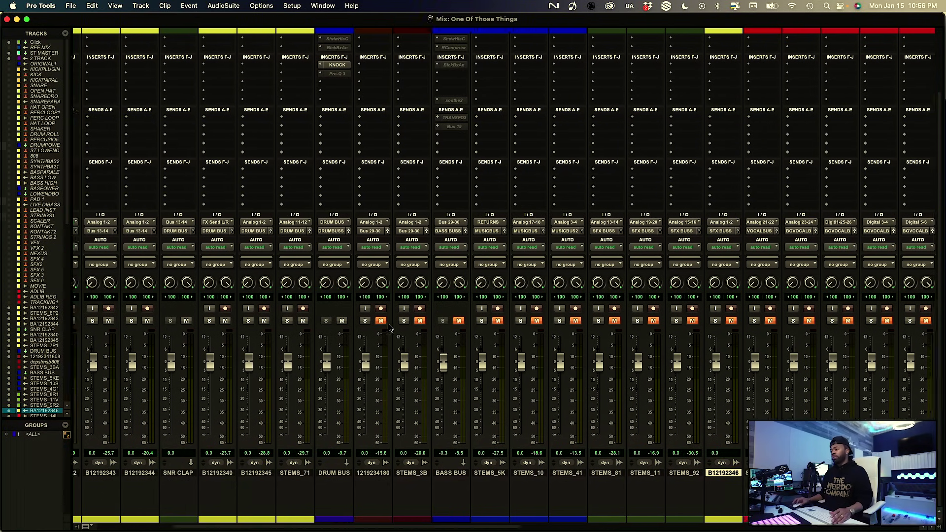
pyautogui.click(382, 474)
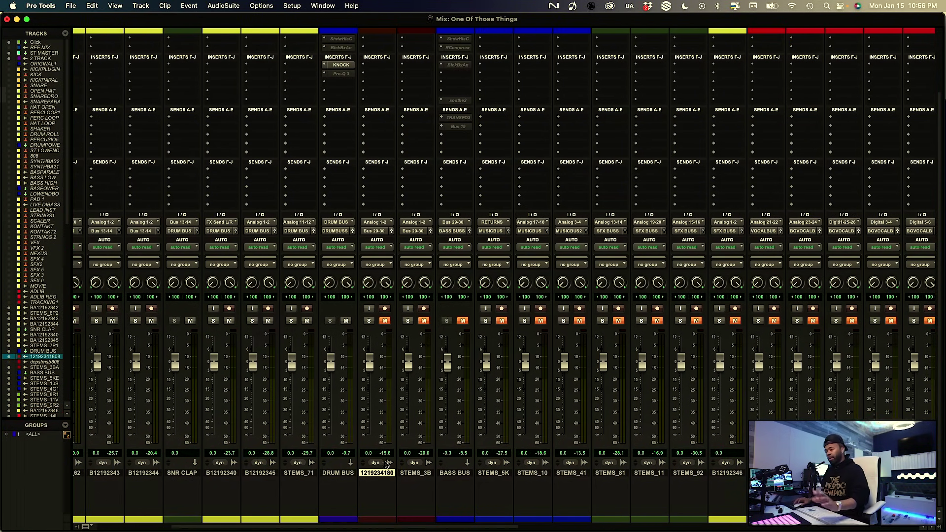
pyautogui.scroll(3, 387, 274)
pyautogui.scroll(-3, 386, 274)
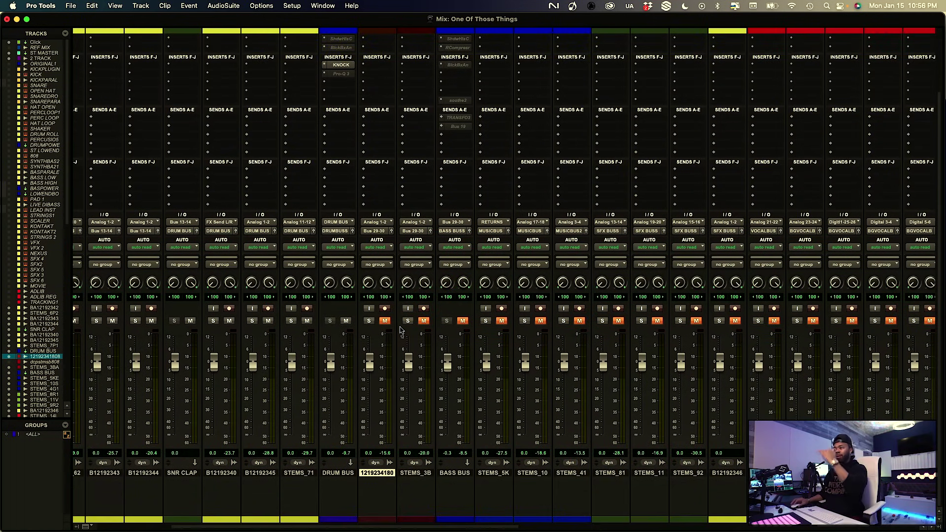
pyautogui.click(385, 321)
pyautogui.click(423, 321)
pyautogui.click(413, 474)
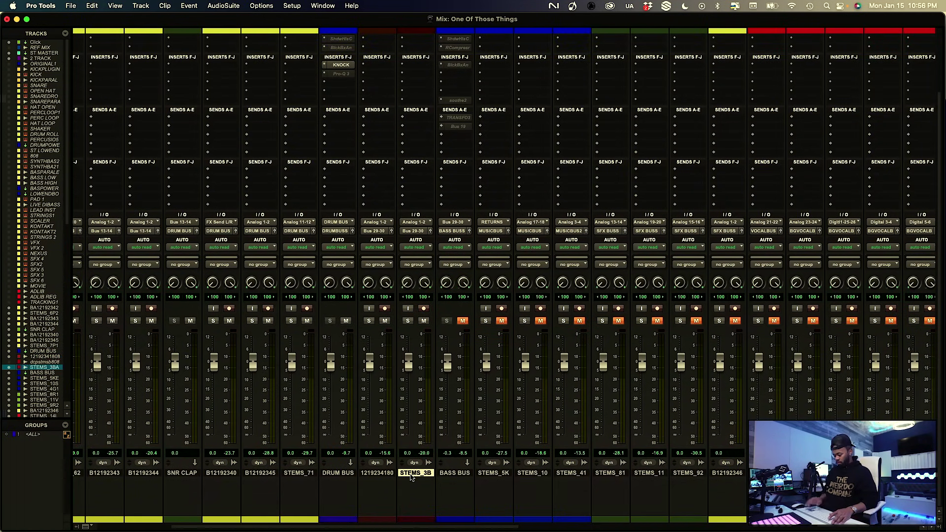
# Audition the 808 and bass parts from the Edit window, unmute the BASS BUS, and return to the Mix window
pyautogui.press('super+equal')
pyautogui.press('space')
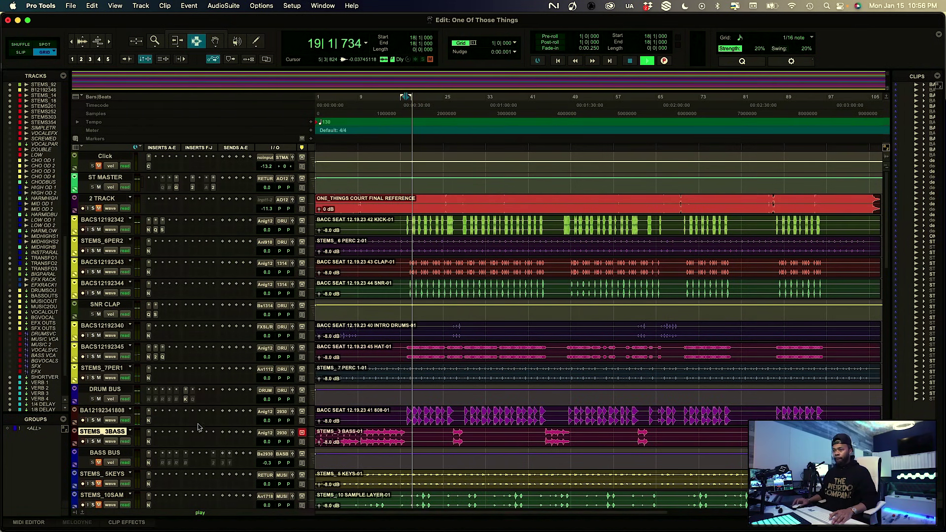
pyautogui.press('space')
pyautogui.press('space')
pyautogui.press('space')
pyautogui.press('space')
pyautogui.press('super+equal')
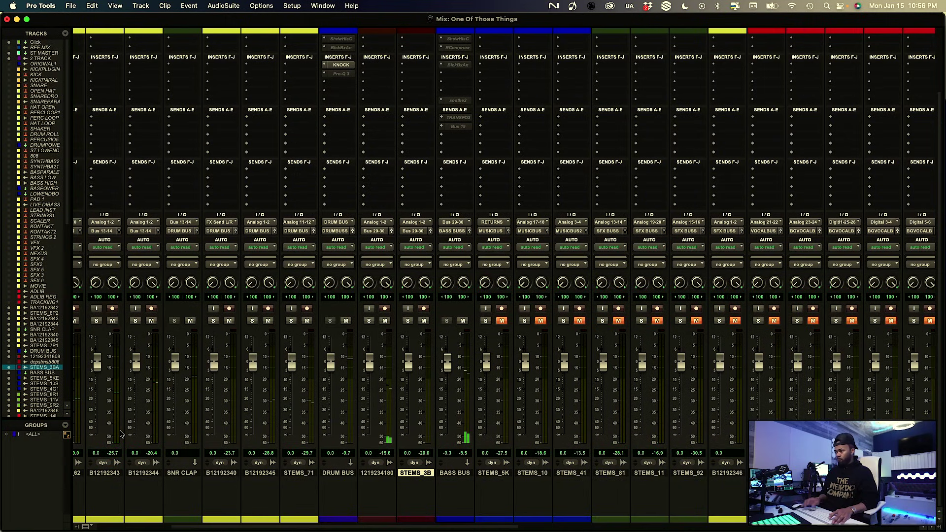
# Balance the low end during playback, setting the 808 fader to -6.5 dB and the STEMS_3BASS fader to -2.2 dB
pyautogui.moveTo(369, 365)
pyautogui.mouseDown()
pyautogui.moveTo(367, 413)
pyautogui.moveTo(376, 370)
pyautogui.mouseUp()
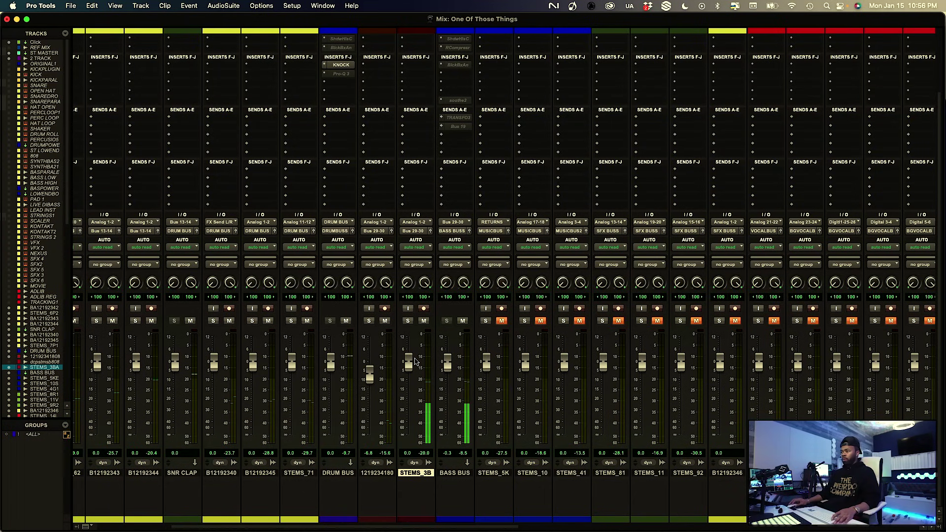
pyautogui.moveTo(410, 367); pyautogui.dragTo(410, 371)
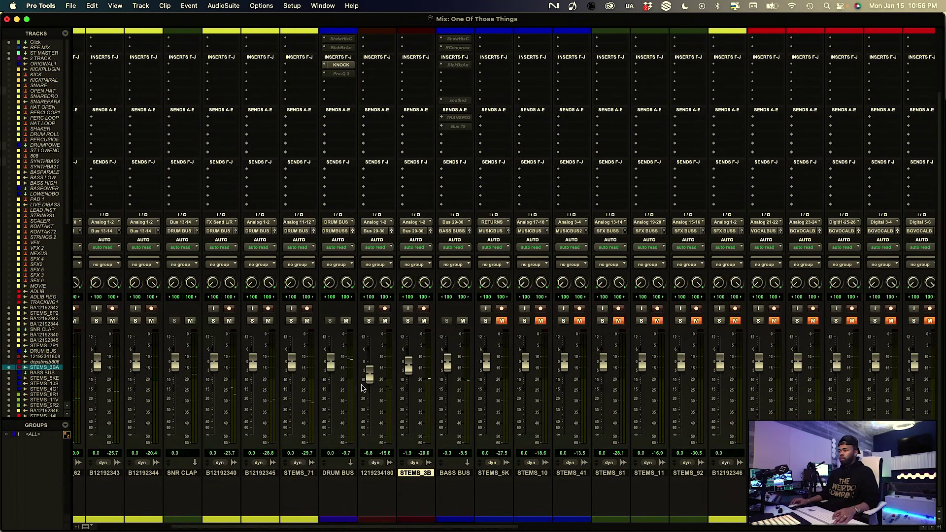
pyautogui.moveTo(368, 376)
pyautogui.mouseDown()
pyautogui.moveTo(369, 394)
pyautogui.moveTo(370, 376)
pyautogui.mouseUp()
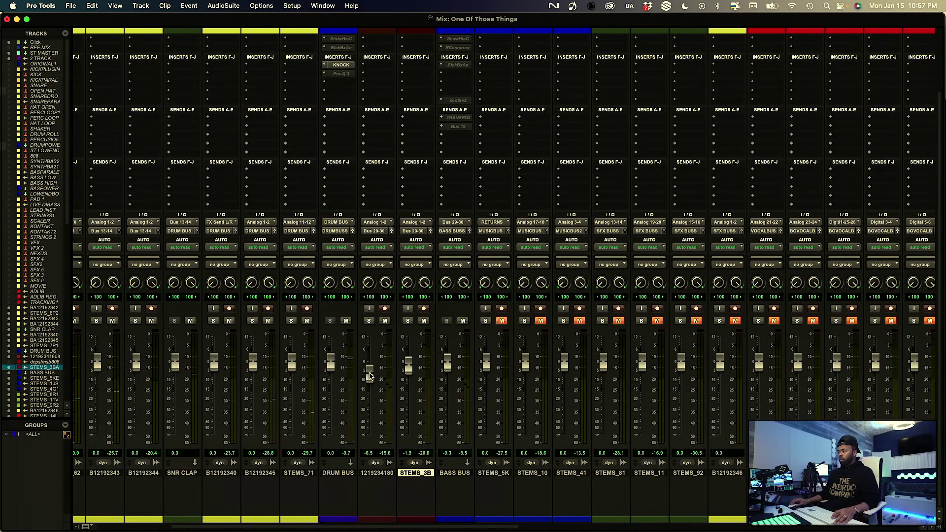
pyautogui.moveTo(408, 369); pyautogui.dragTo(408, 373)
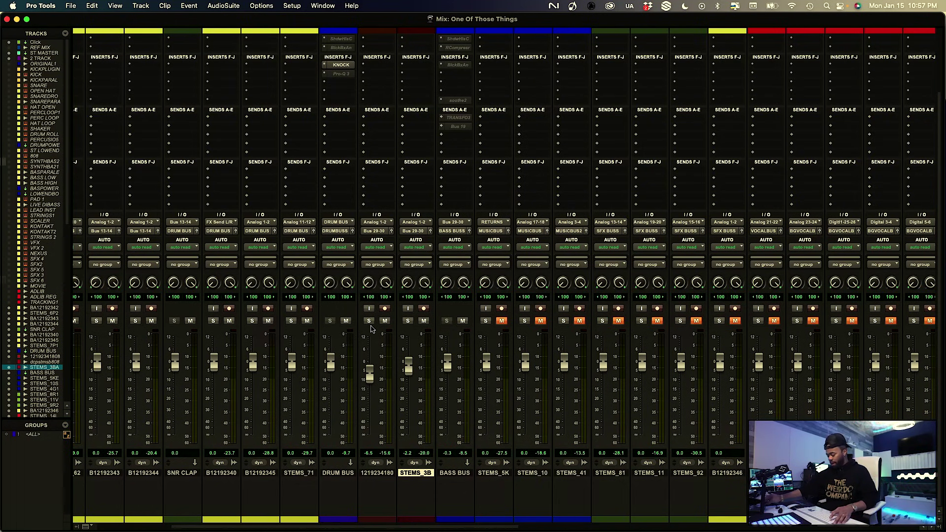
# Start playback and insert FabFilter Pro-Q 3 (stereo) in the 808 track's second insert slot
pyautogui.press('space')
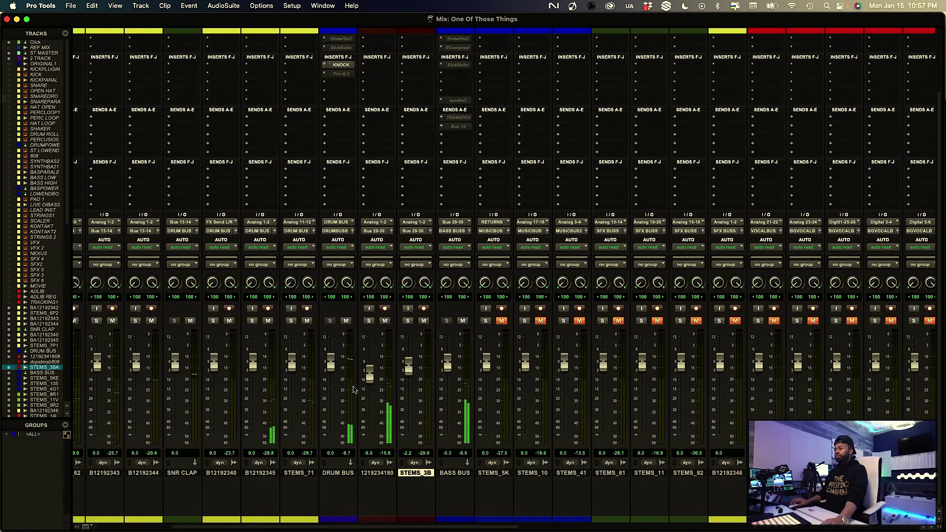
pyautogui.scroll(3, 370, 215)
pyautogui.scroll(1, 369, 207)
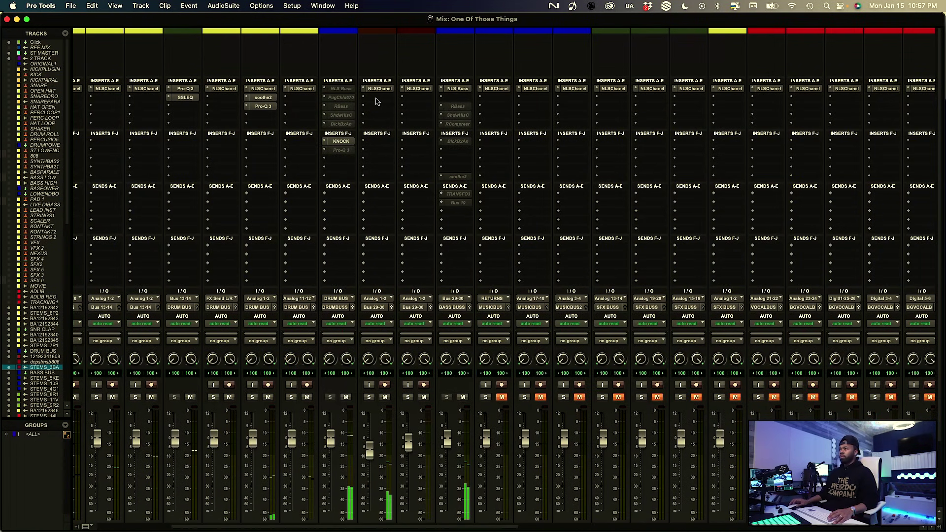
pyautogui.click(395, 87)
pyautogui.click(394, 86)
pyautogui.write('fab')
pyautogui.press('Down')
pyautogui.press('Down')
pyautogui.press('Down')
pyautogui.press('Down')
pyautogui.press('Down')
pyautogui.press('Down')
pyautogui.press('Down')
pyautogui.press('Down')
pyautogui.press('Down')
pyautogui.press('Down')
pyautogui.press('Down')
pyautogui.press('Down')
pyautogui.press('Down')
pyautogui.press('Down')
pyautogui.press('Down')
pyautogui.press('Down')
pyautogui.press('Down')
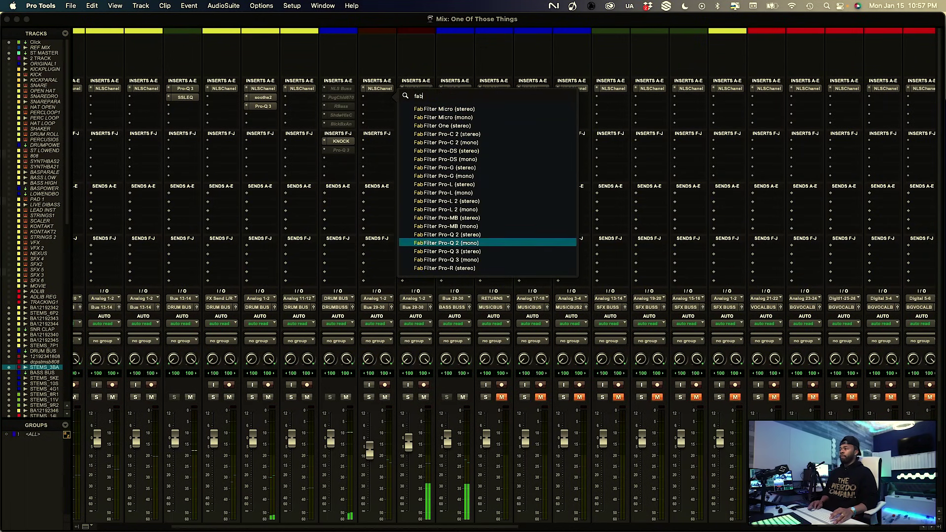
pyautogui.press('Return')
pyautogui.moveTo(427, 97); pyautogui.dragTo(457, 149)
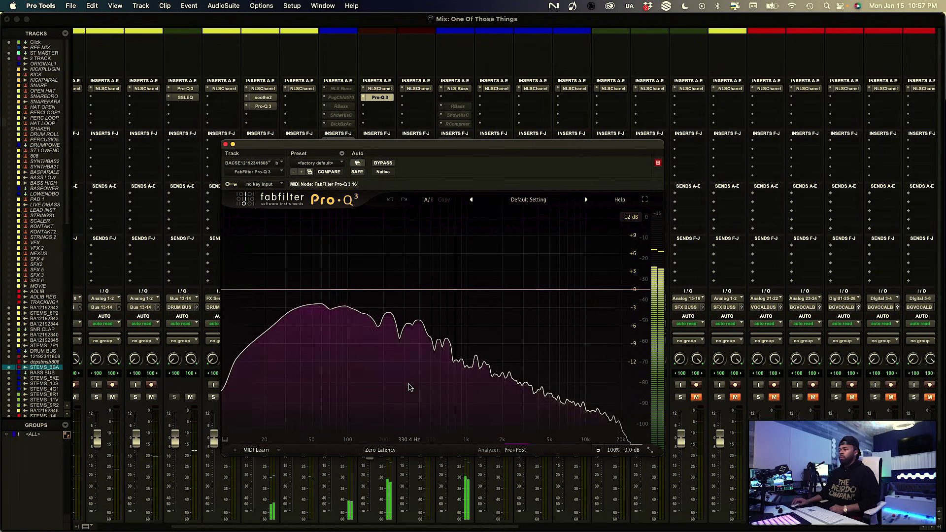
# Grab the spectrum peak at about 222 Hz as a bell band, set its gain to 0 dB, and solo the 808 track
pyautogui.moveTo(408, 387); pyautogui.dragTo(398, 376)
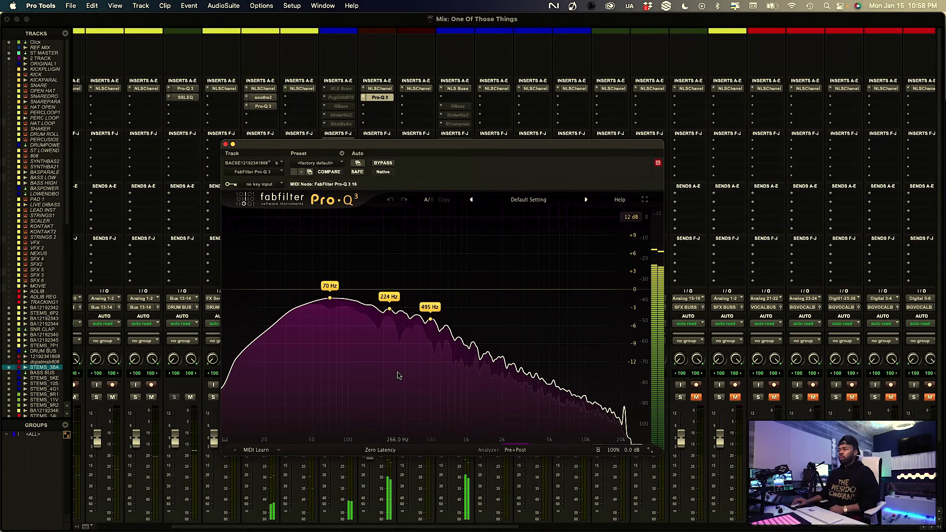
pyautogui.click(389, 308)
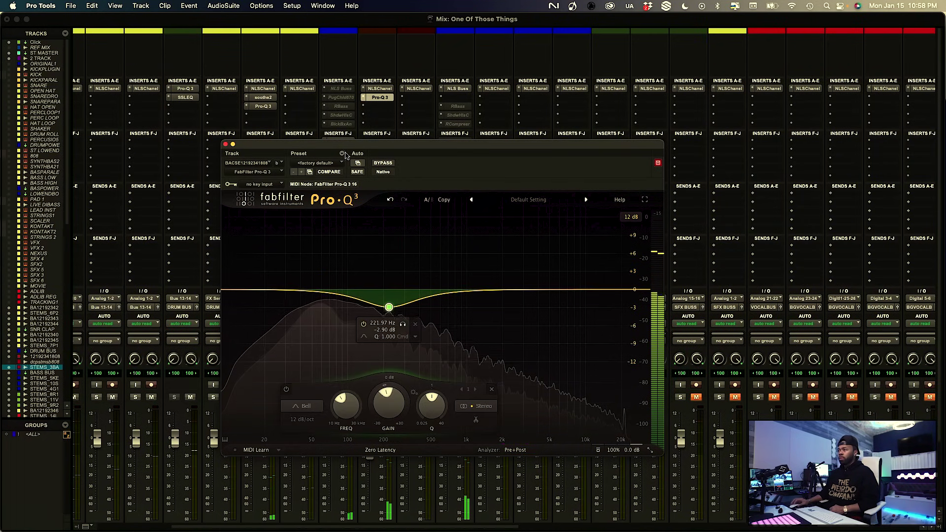
pyautogui.doubleClick(382, 330)
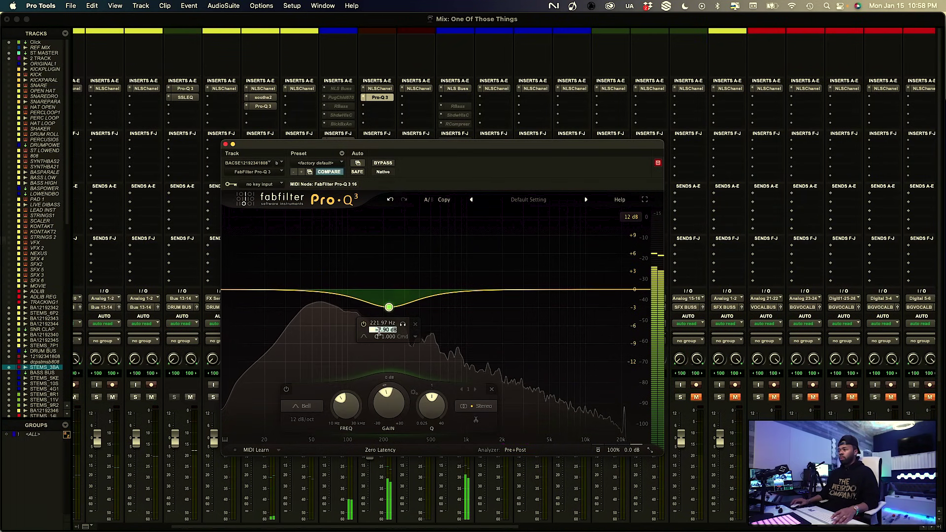
pyautogui.write('0')
pyautogui.press('Return')
pyautogui.moveTo(368, 144); pyautogui.dragTo(501, 140)
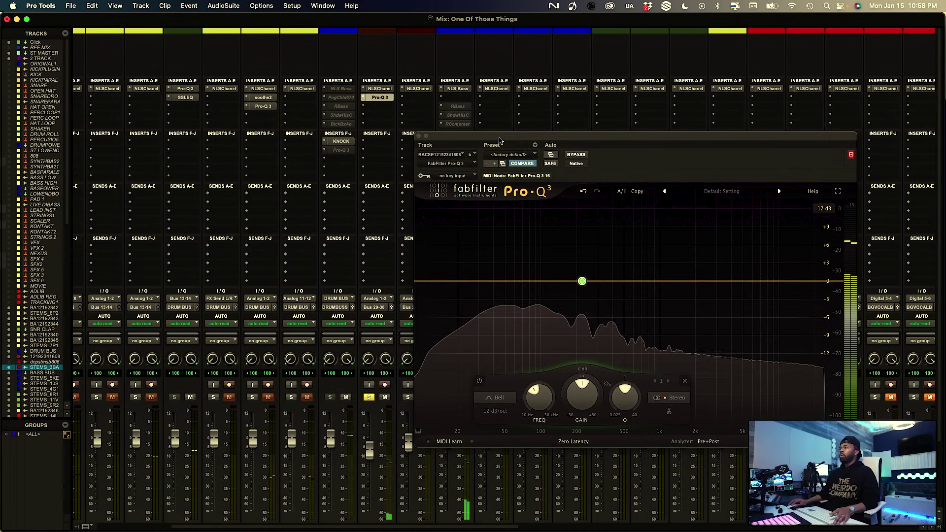
pyautogui.moveTo(500, 140); pyautogui.dragTo(308, 125)
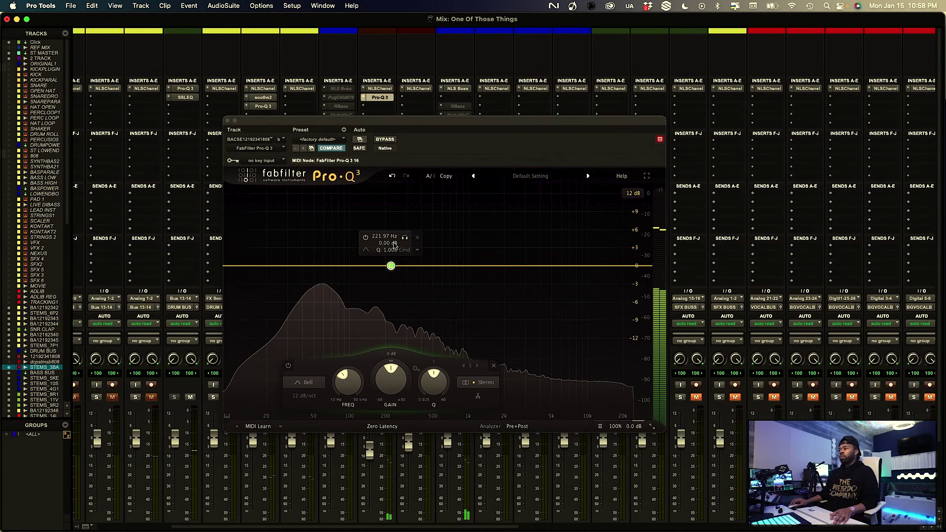
# Shape the 221.97 Hz band into a narrow cut with Q 4.914 and gain -1.72 dB, comparing the EQ against bypass
pyautogui.moveTo(433, 381); pyautogui.dragTo(394, 359)
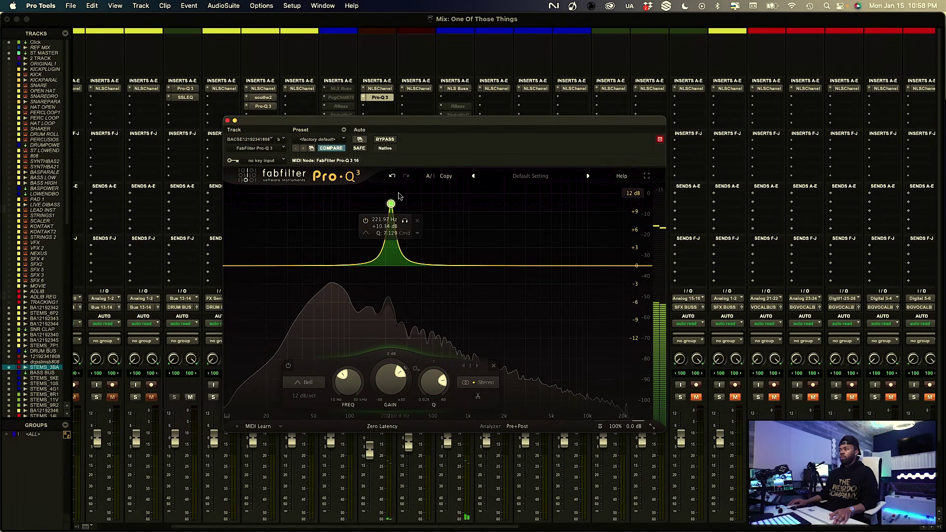
pyautogui.moveTo(392, 375); pyautogui.dragTo(384, 395)
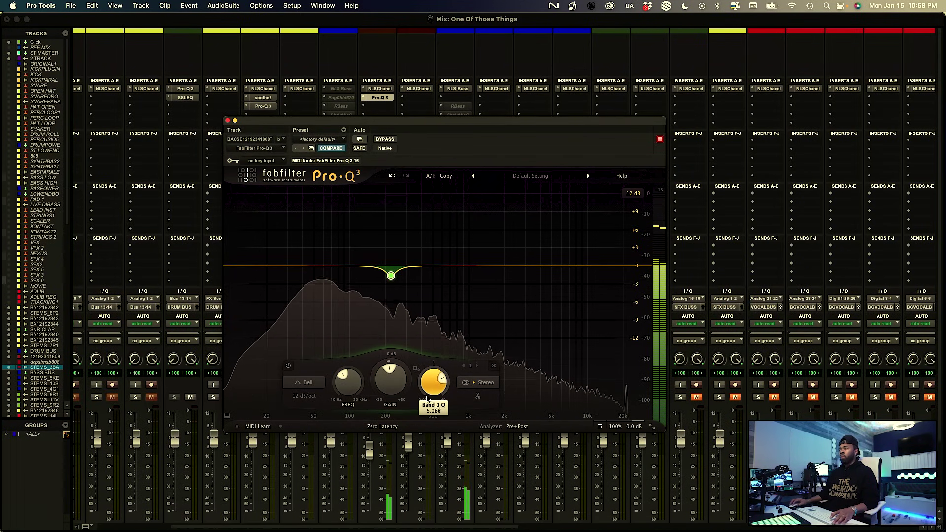
pyautogui.scroll(-2, 424, 394)
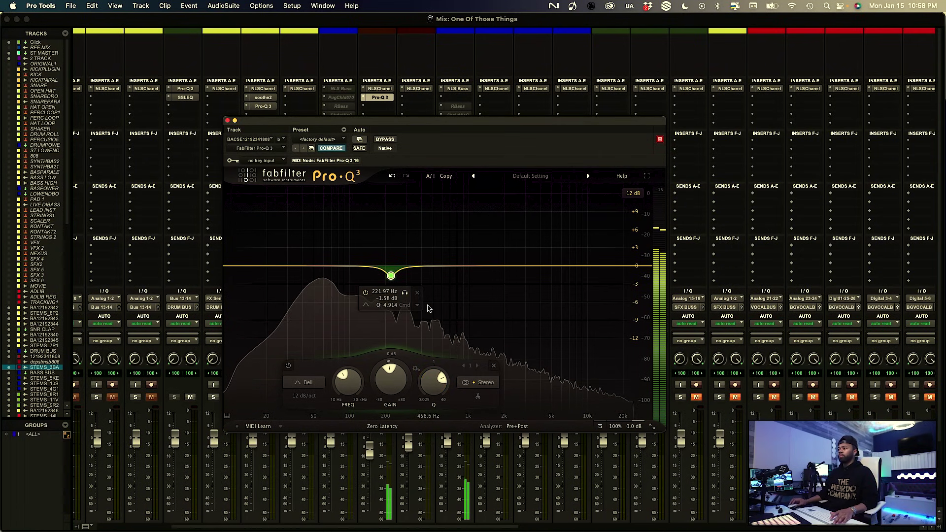
pyautogui.click(385, 139)
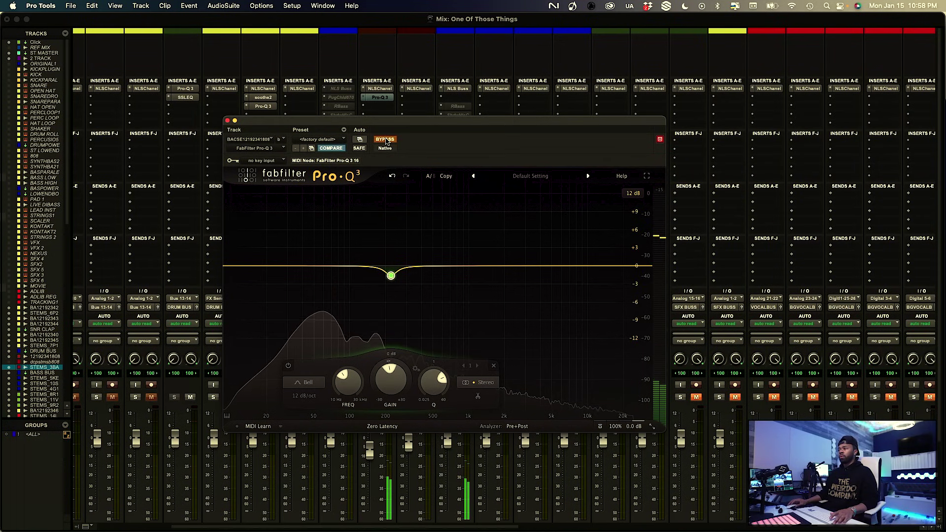
pyautogui.click(385, 139)
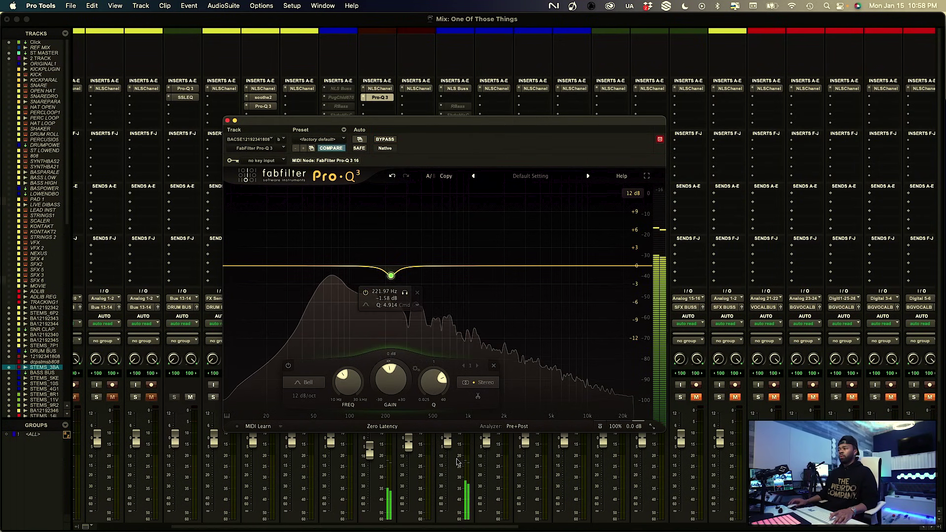
pyautogui.moveTo(389, 391); pyautogui.dragTo(389, 395)
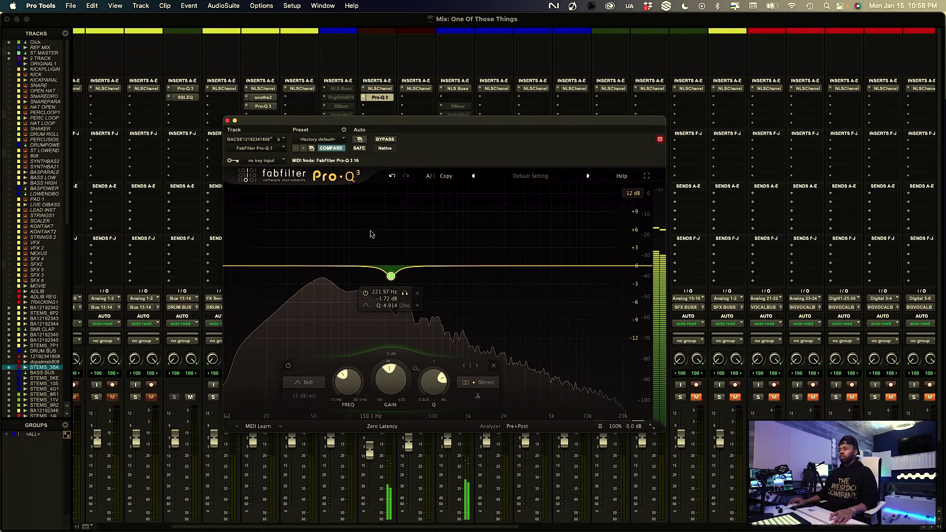
# Insert RCompressor (stereo) after the Pro-Q 3 on the 808 track and resume playback
pyautogui.click(382, 107)
pyautogui.moveTo(386, 107)
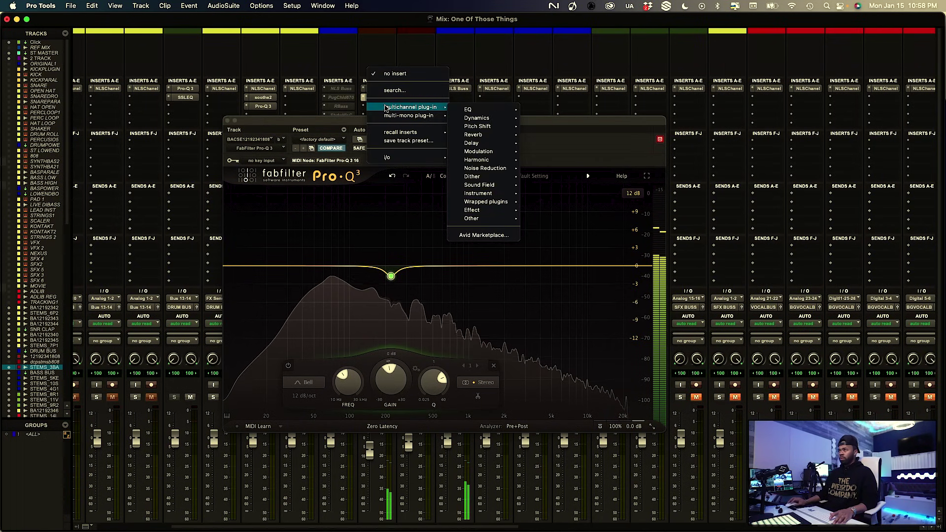
pyautogui.click(394, 90)
pyautogui.write('rcomp')
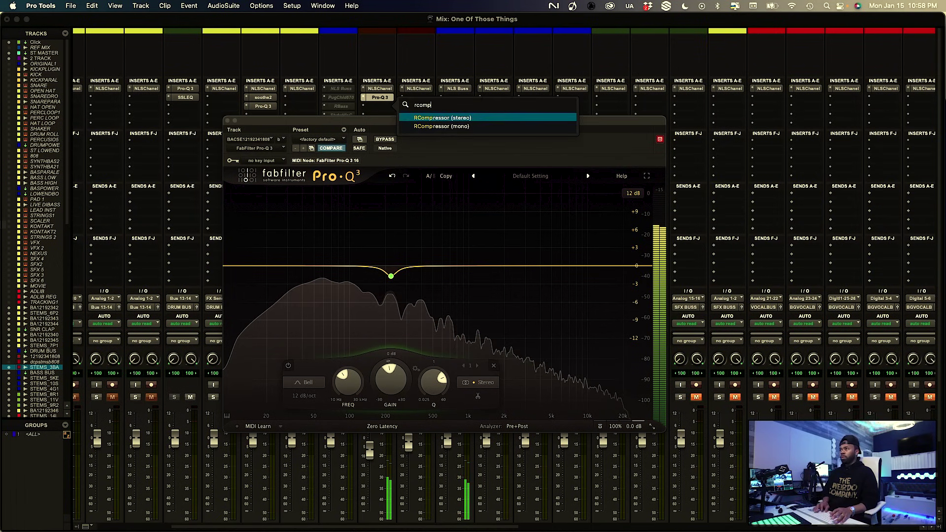
pyautogui.press('Return')
pyautogui.moveTo(335, 262); pyautogui.dragTo(335, 270)
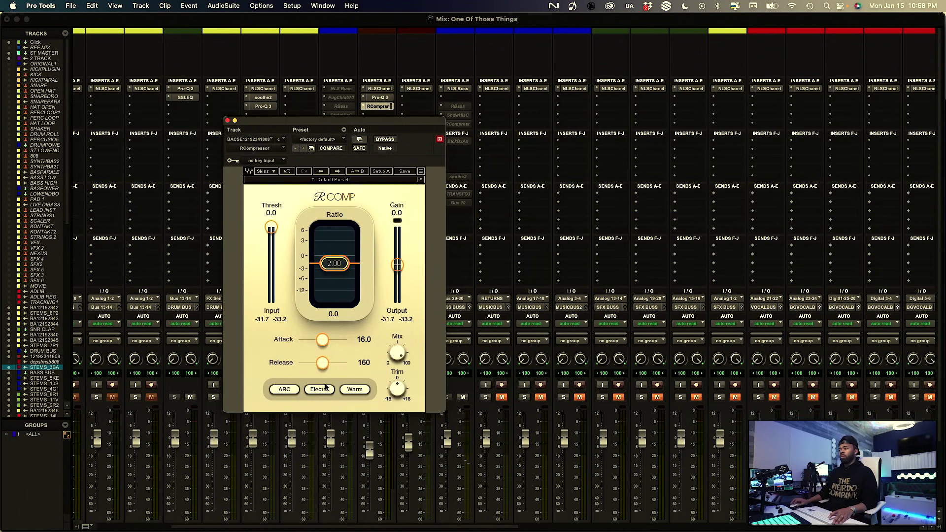
pyautogui.press('space')
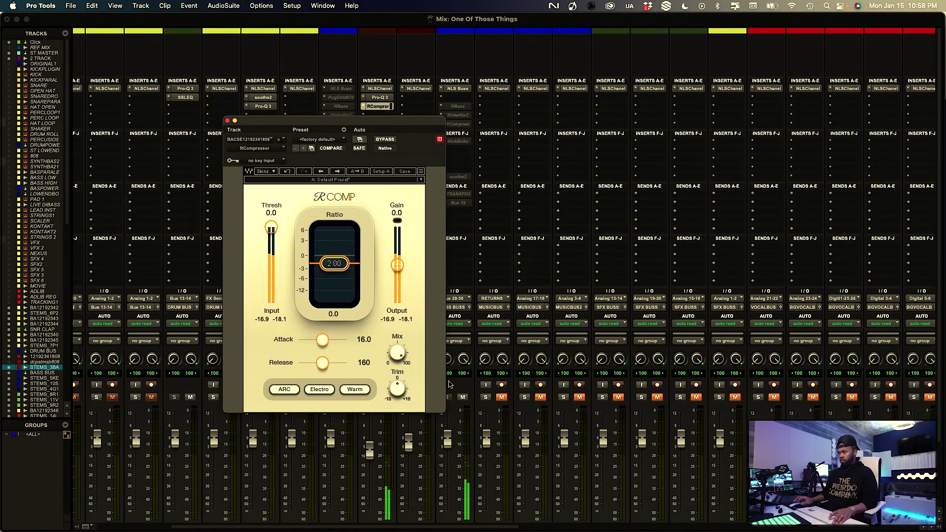
# Set the 808's RCompressor to Manual and Opto, with attack 0.50, release 11.5 and threshold -16.8
pyautogui.click(330, 390)
pyautogui.click(283, 389)
pyautogui.moveTo(321, 340); pyautogui.dragTo(304, 363)
pyautogui.moveTo(271, 227); pyautogui.dragTo(271, 247)
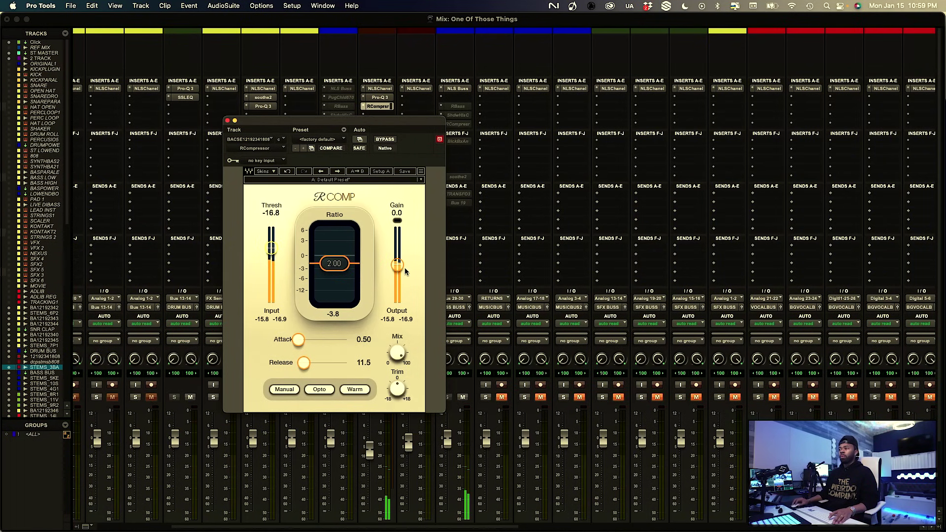
# Set the RCompressor's gain to 2.6 and compare the 808 with the compressor bypassed and active
pyautogui.click(384, 140)
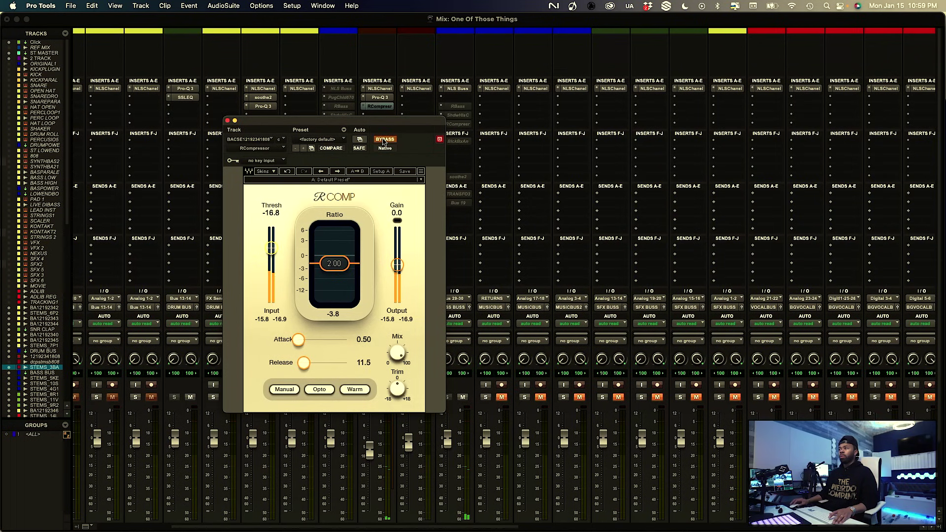
pyautogui.click(384, 140)
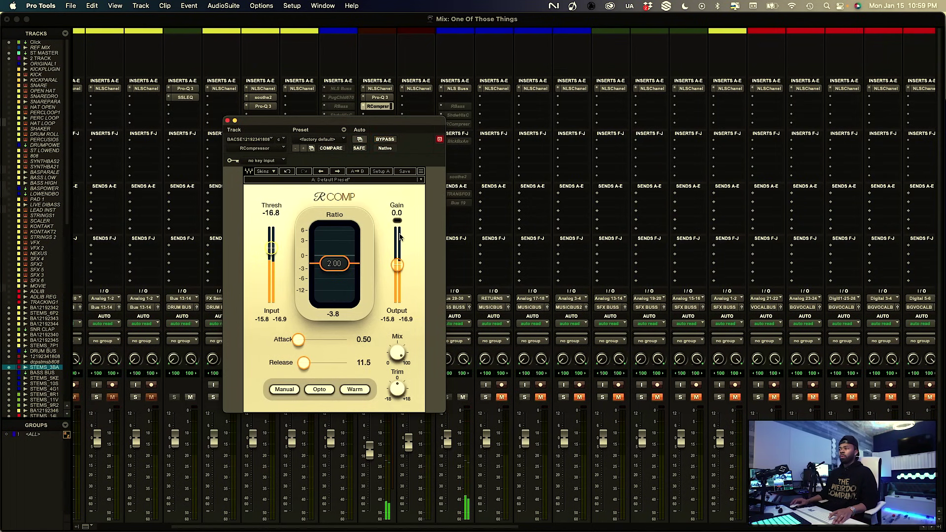
pyautogui.moveTo(398, 265); pyautogui.dragTo(397, 261)
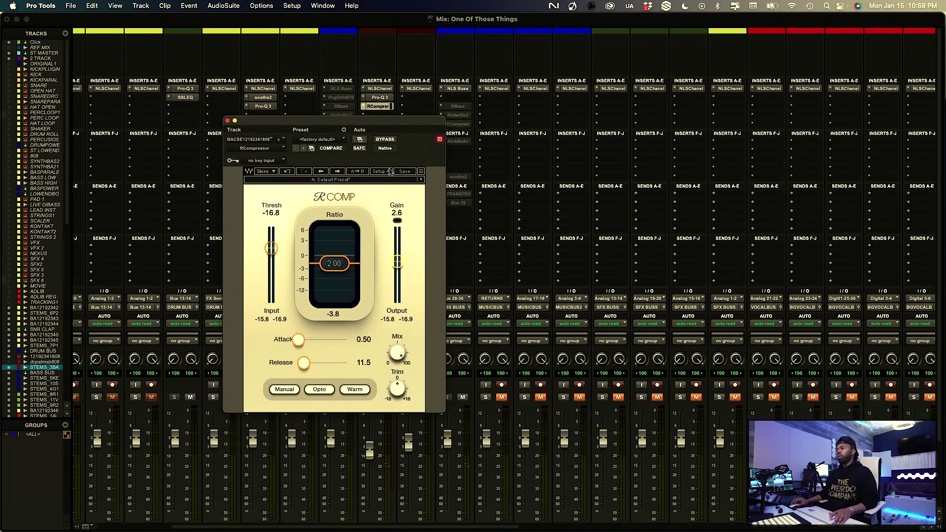
pyautogui.click(385, 140)
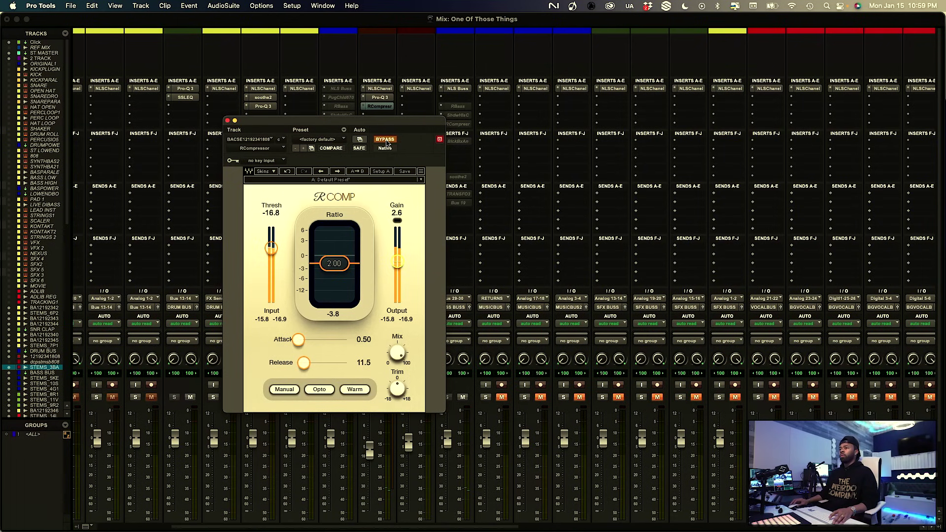
pyautogui.click(386, 140)
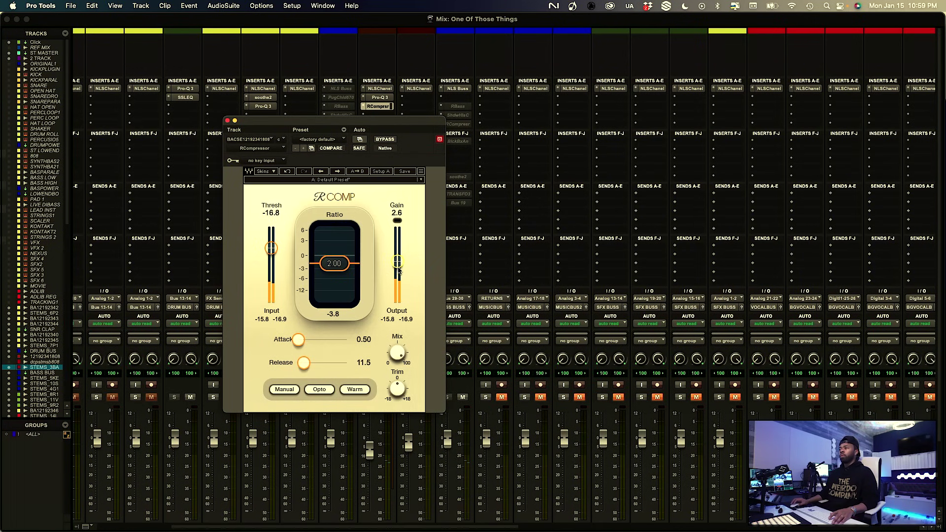
# Close the RCompressor window, take the 808 track out of solo, and save the session
pyautogui.press('super+w')
pyautogui.click(369, 397)
pyautogui.press('super+s')
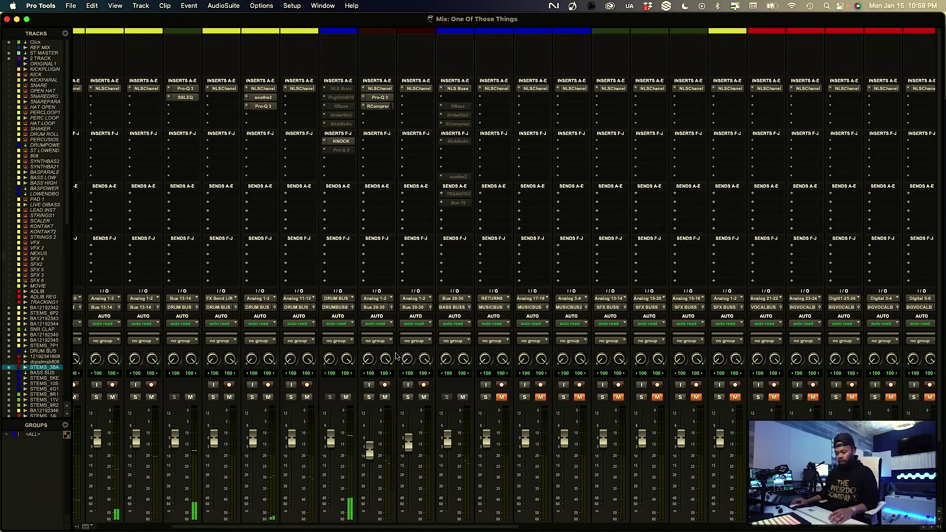
# Raise the 808 track's fader to -6.3 dB during playback
pyautogui.scroll(-5, 374, 404)
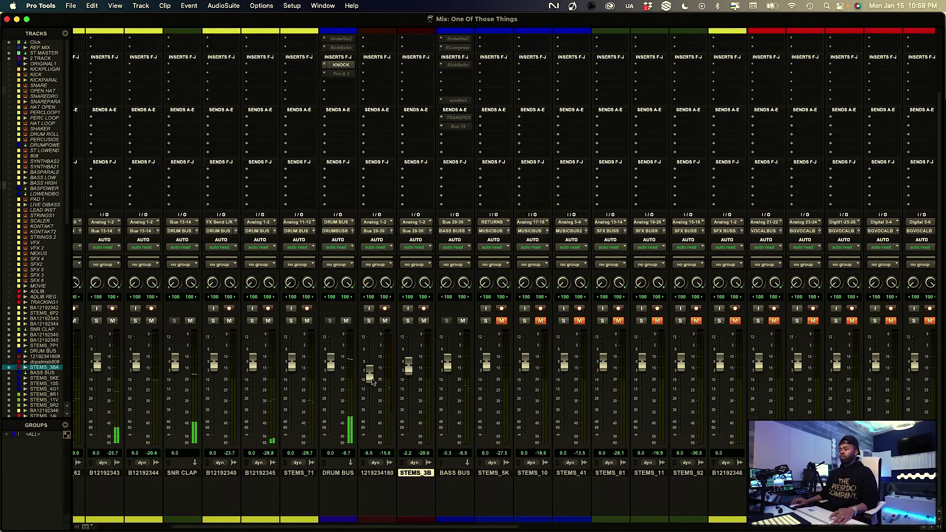
pyautogui.moveTo(372, 381); pyautogui.dragTo(372, 377)
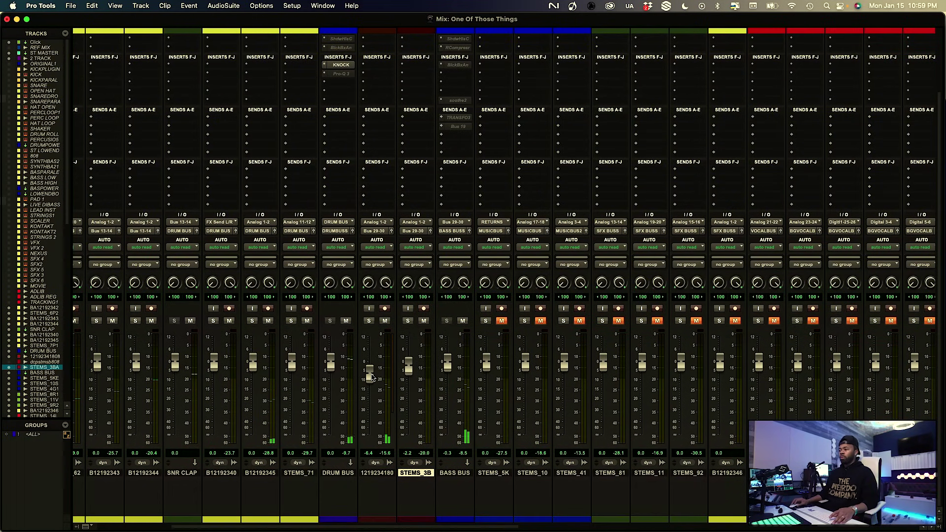
pyautogui.moveTo(372, 377); pyautogui.dragTo(373, 375)
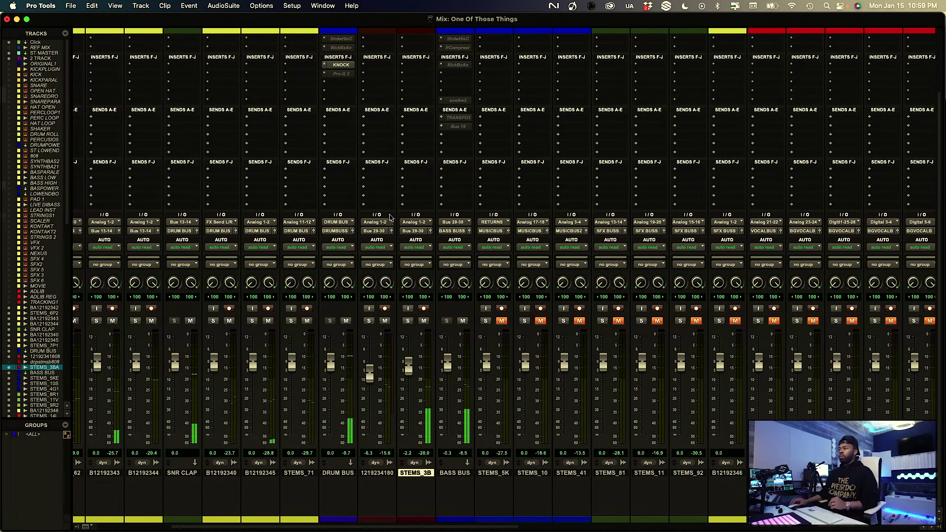
# Insert the Infinity Bass plug-in after the RCompressor on the 808 track and dismiss the CPU overload error
pyautogui.scroll(3, 389, 230)
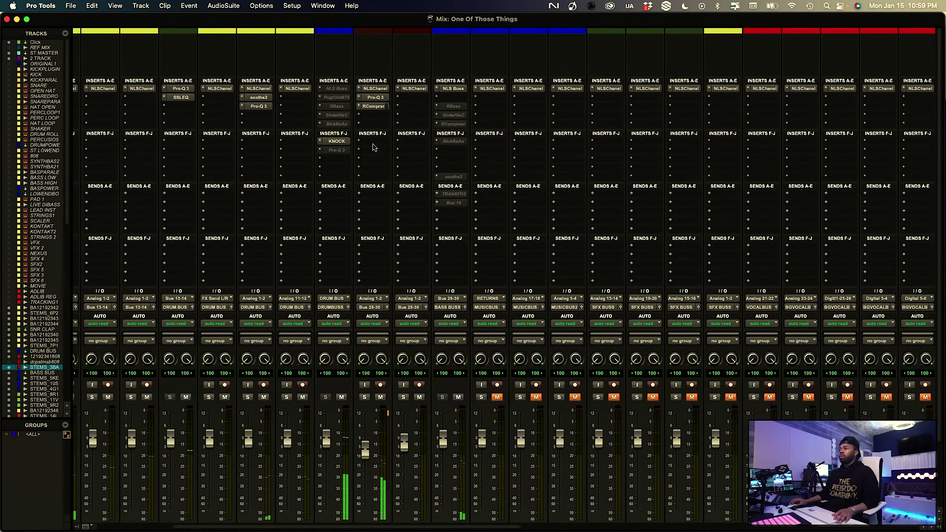
pyautogui.click(380, 114)
pyautogui.click(390, 99)
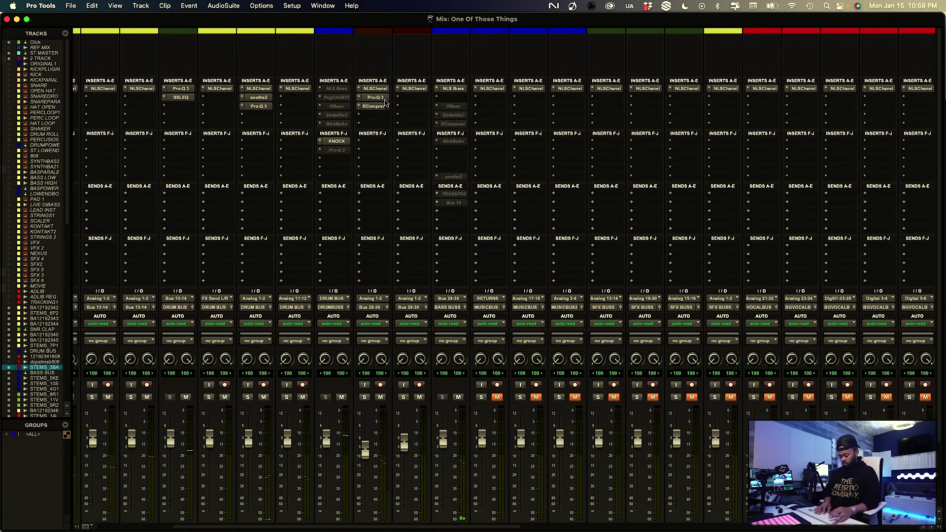
pyautogui.write('inf')
pyautogui.press('Escape')
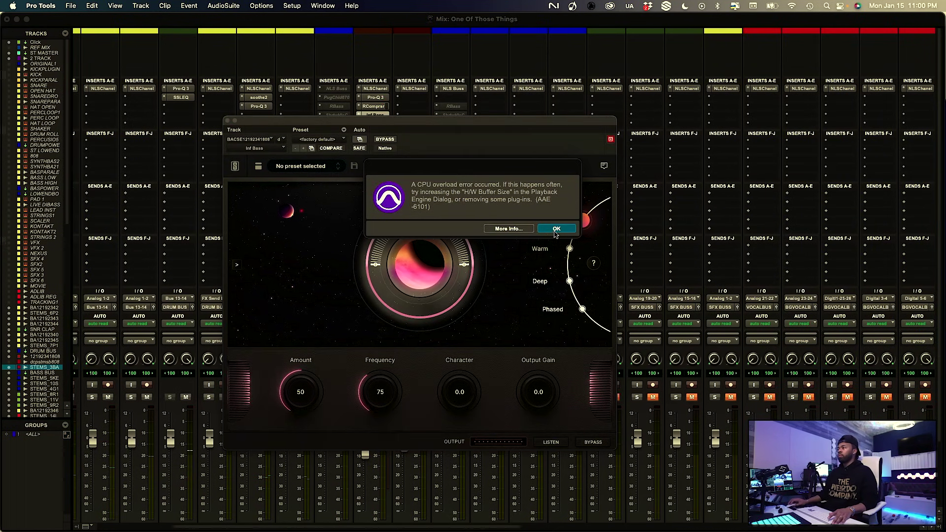
pyautogui.click(555, 228)
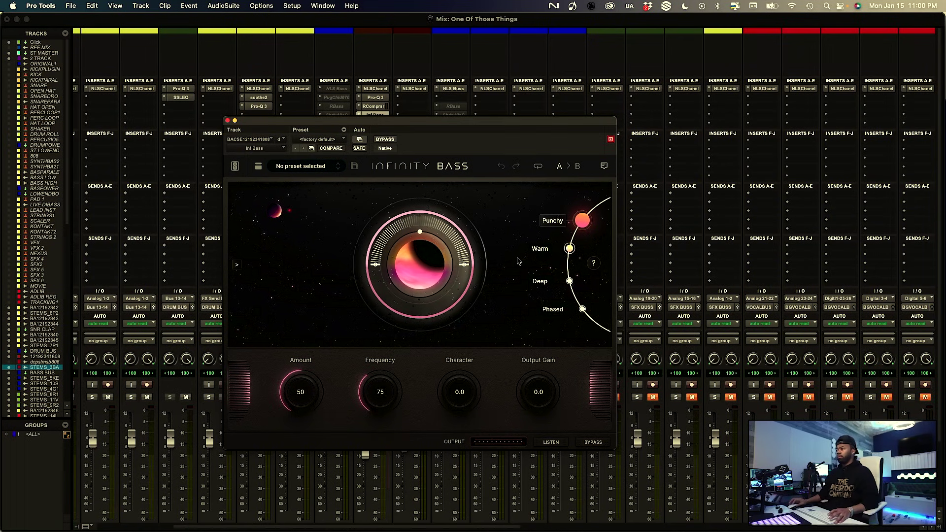
# Set the Infinity Bass Amount to 0 on the 808 track
pyautogui.press('space')
pyautogui.press('space')
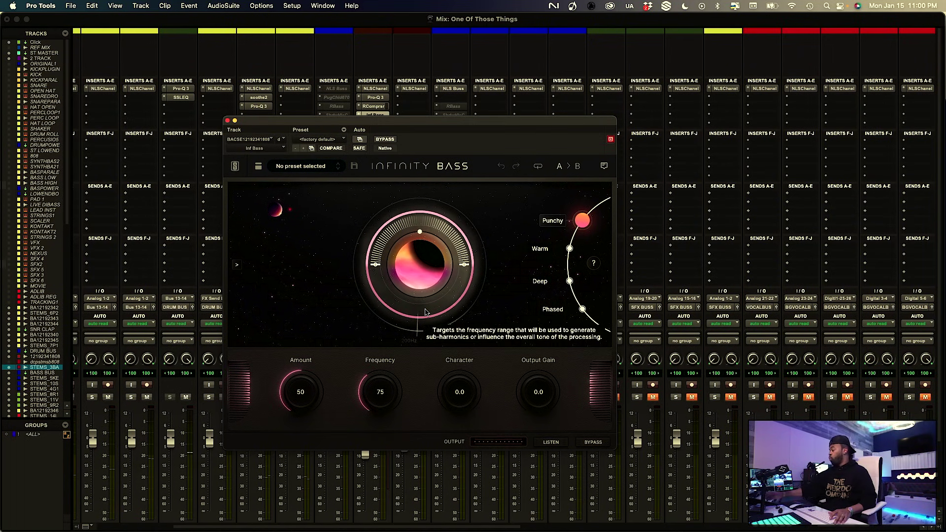
pyautogui.moveTo(300, 392); pyautogui.dragTo(299, 478)
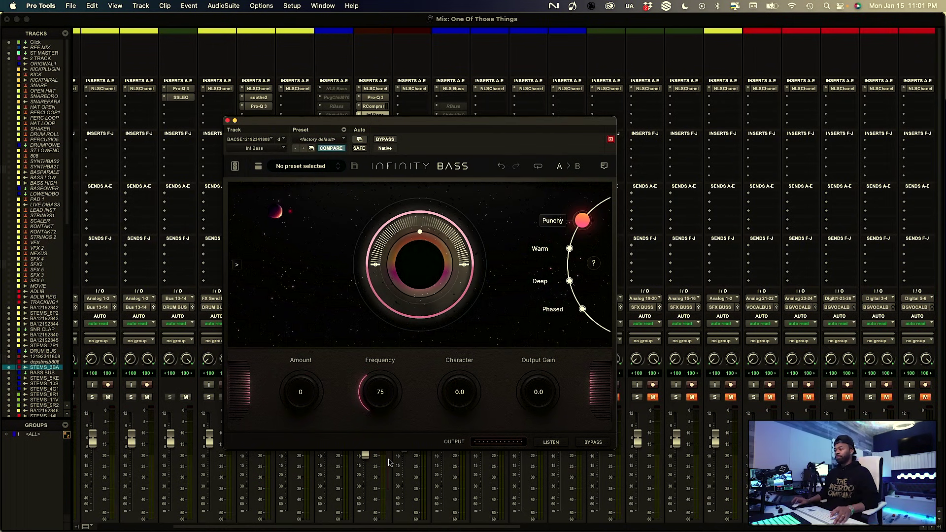
# Set the Infinity Bass Amount on the 808 track to 10 during playback
pyautogui.press('space')
pyautogui.moveTo(301, 395); pyautogui.dragTo(304, 385)
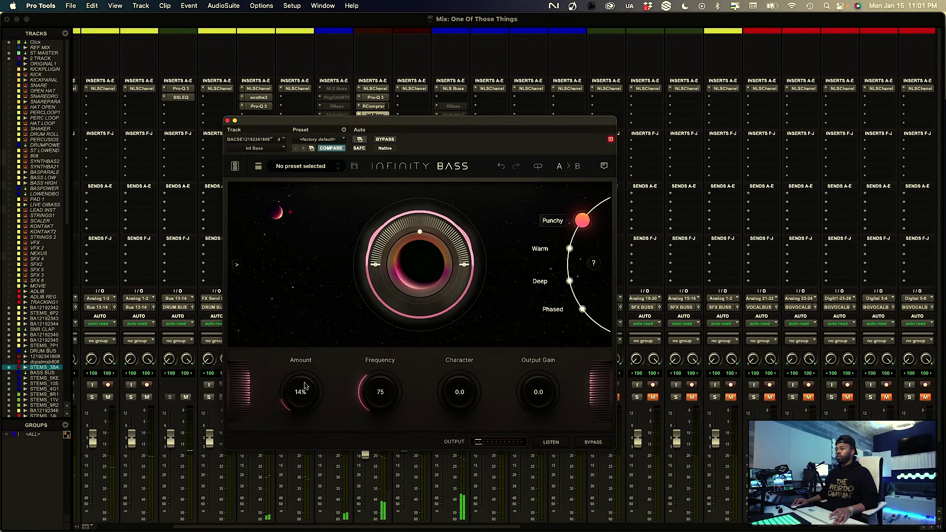
pyautogui.moveTo(304, 385); pyautogui.dragTo(305, 391)
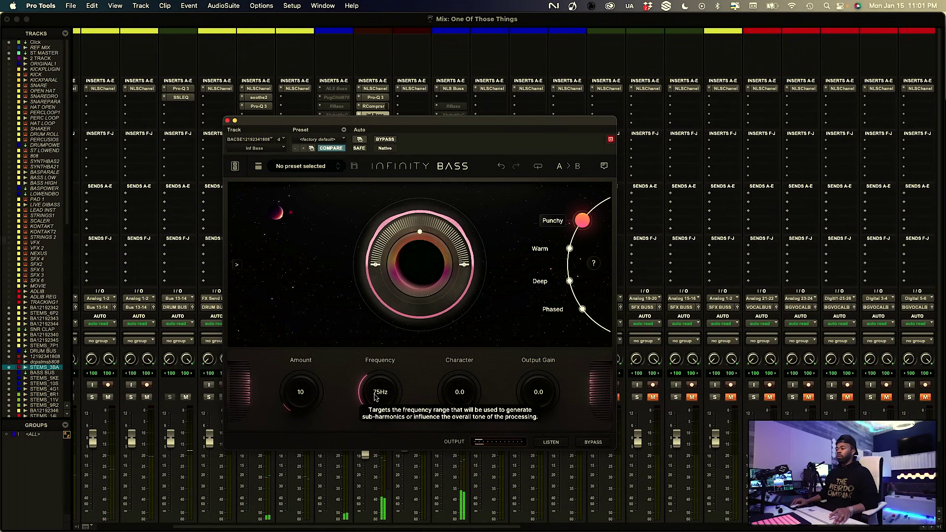
# Audition Infinity Bass's Warm and Deep modes against Punchy, and compare the processed 808 with the plug-in bypassed
pyautogui.click(569, 250)
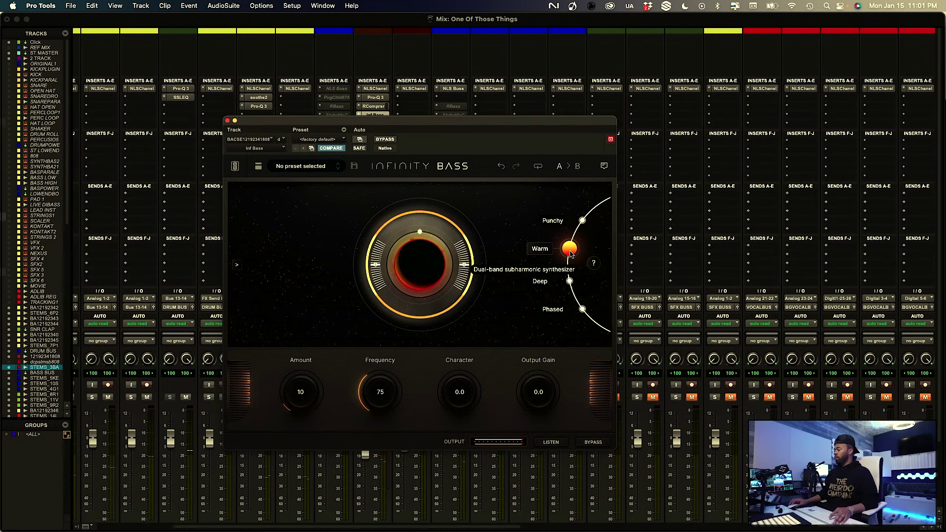
pyautogui.click(570, 281)
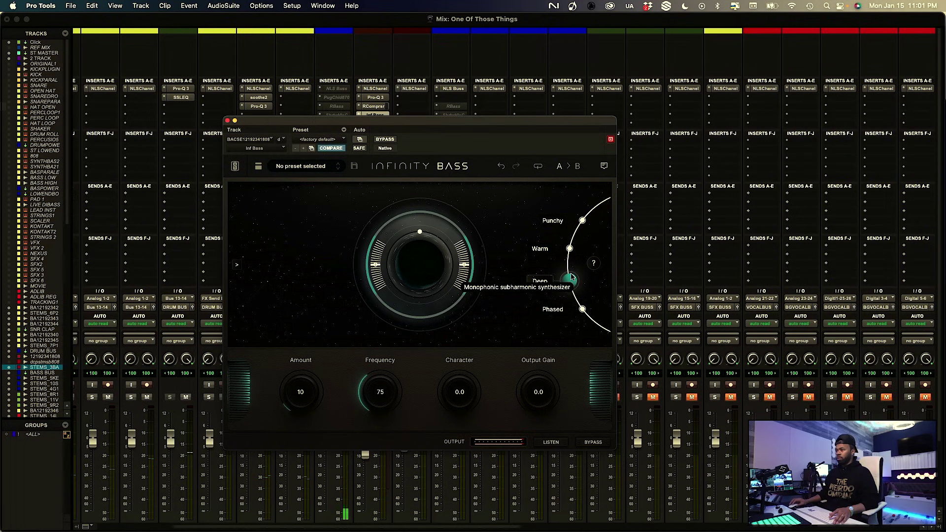
pyautogui.click(583, 222)
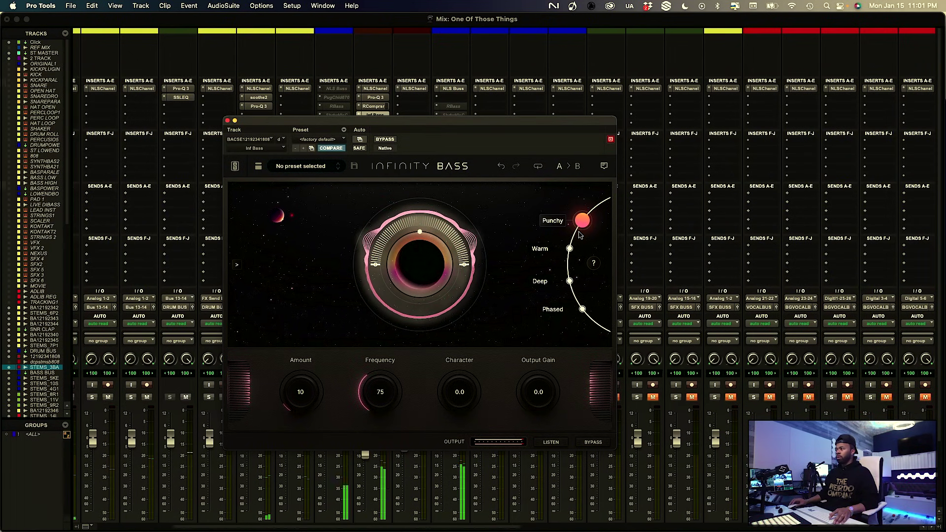
pyautogui.click(385, 139)
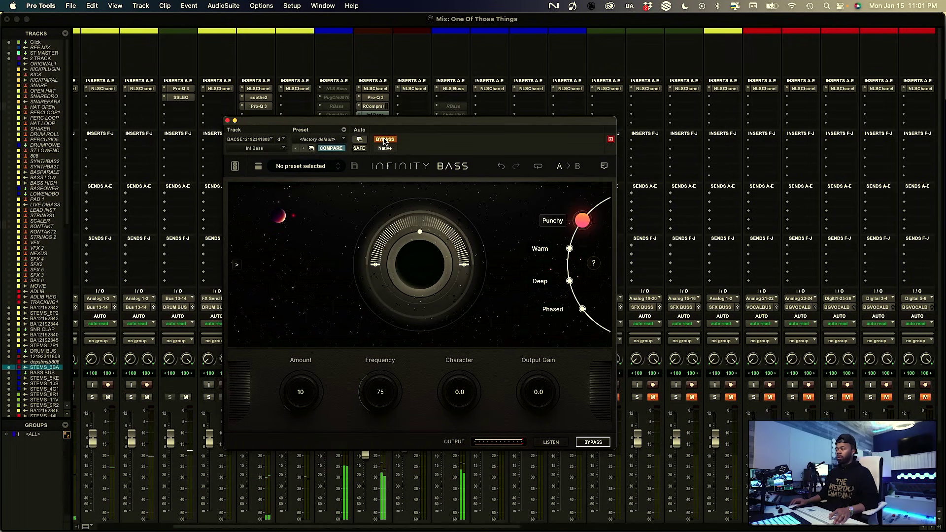
pyautogui.click(385, 139)
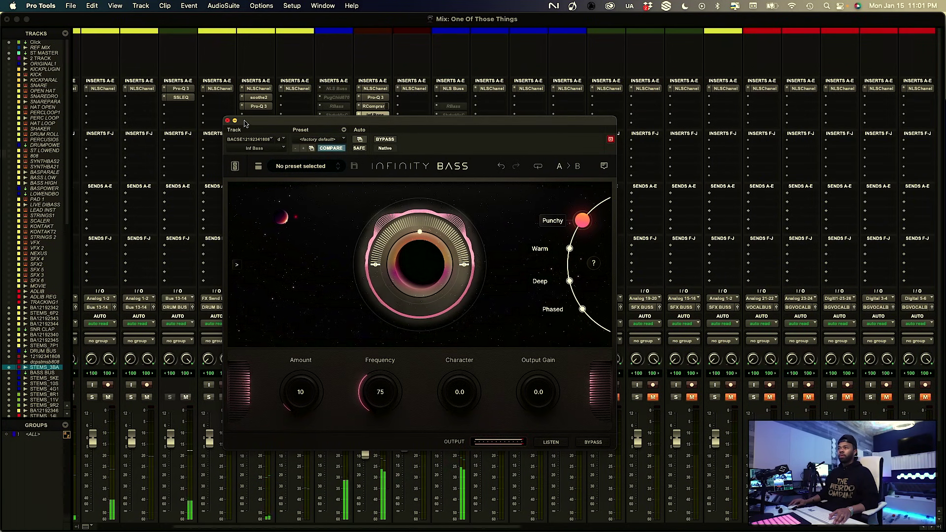
# Compare the 808 track's peak level with Infinity Bass active and bypassed, resetting the peak readout between passes, and close the plug-in window
pyautogui.moveTo(245, 125); pyautogui.dragTo(437, 120)
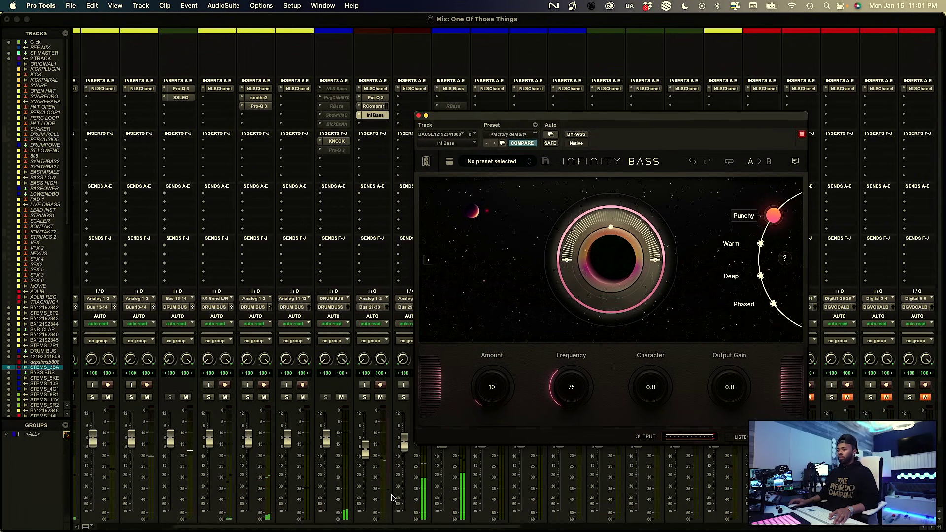
pyautogui.scroll(-3, 384, 500)
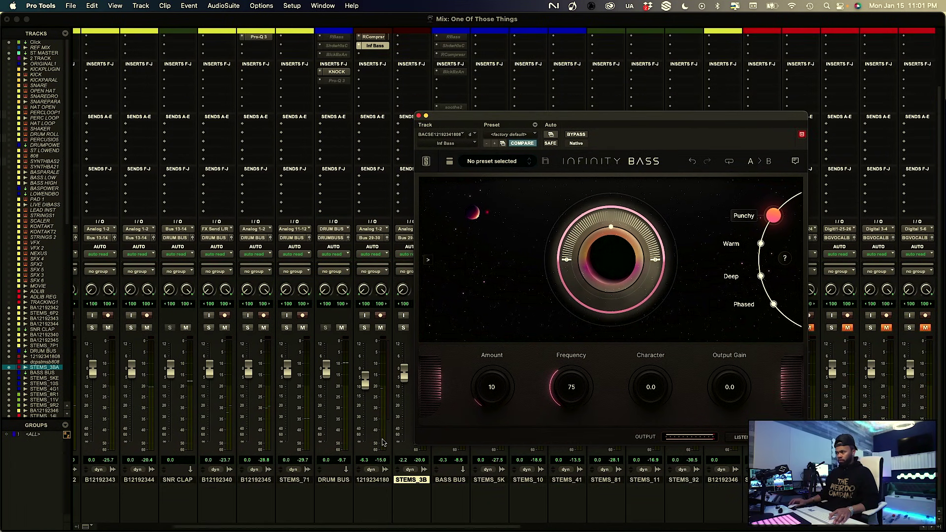
pyautogui.click(378, 472)
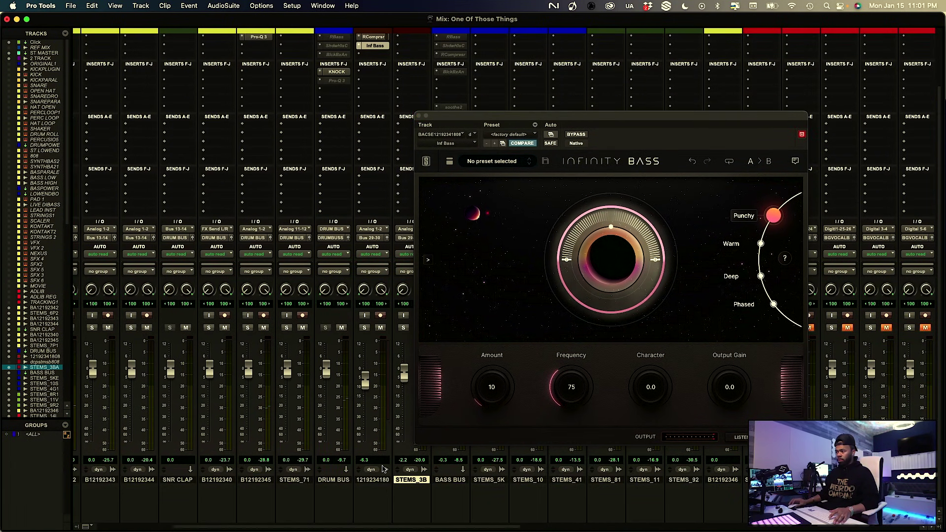
pyautogui.moveTo(588, 196)
pyautogui.click(576, 134)
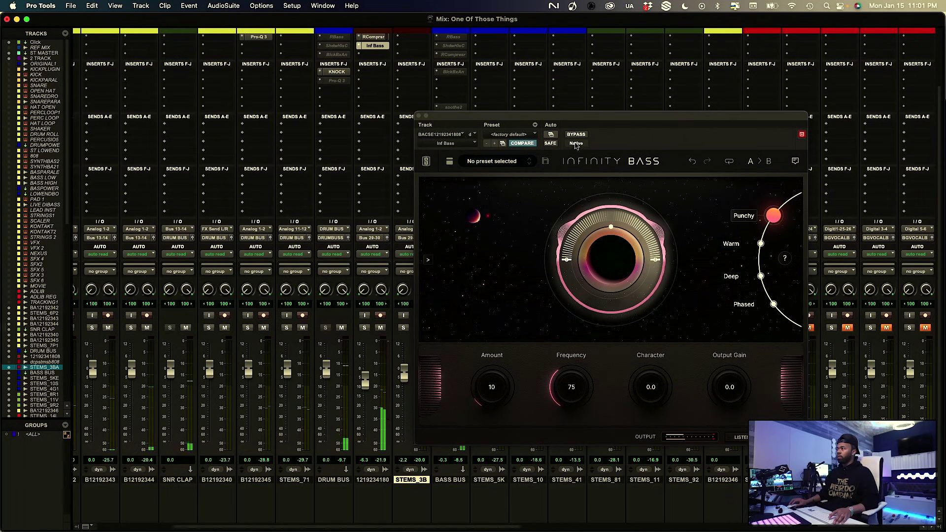
pyautogui.click(382, 461)
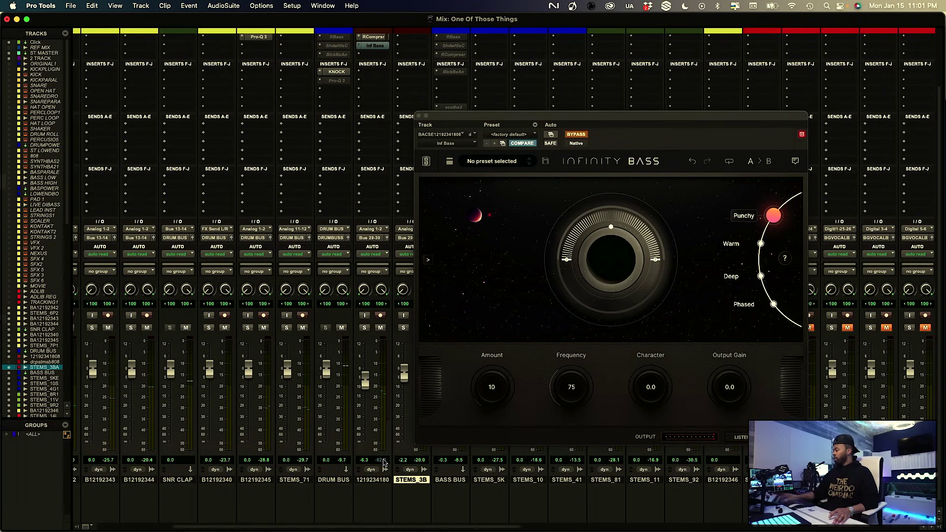
pyautogui.click(575, 136)
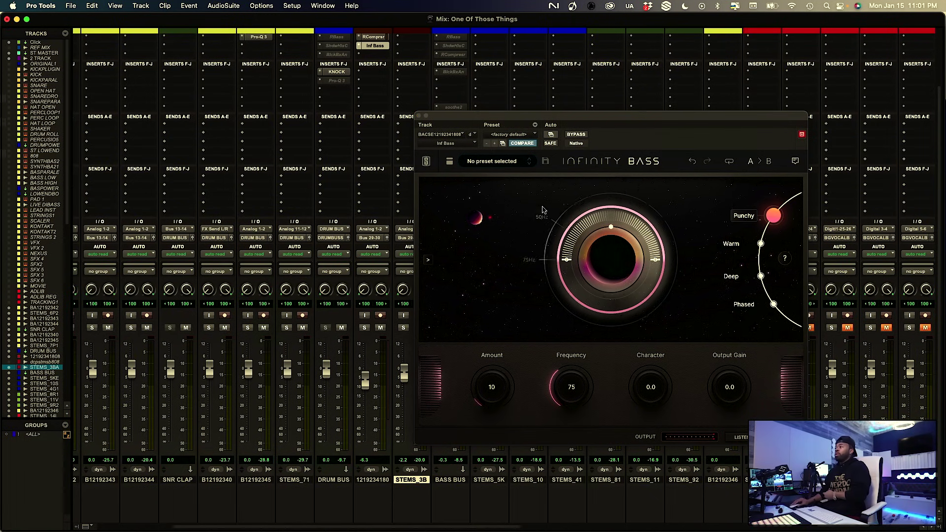
pyautogui.click(583, 134)
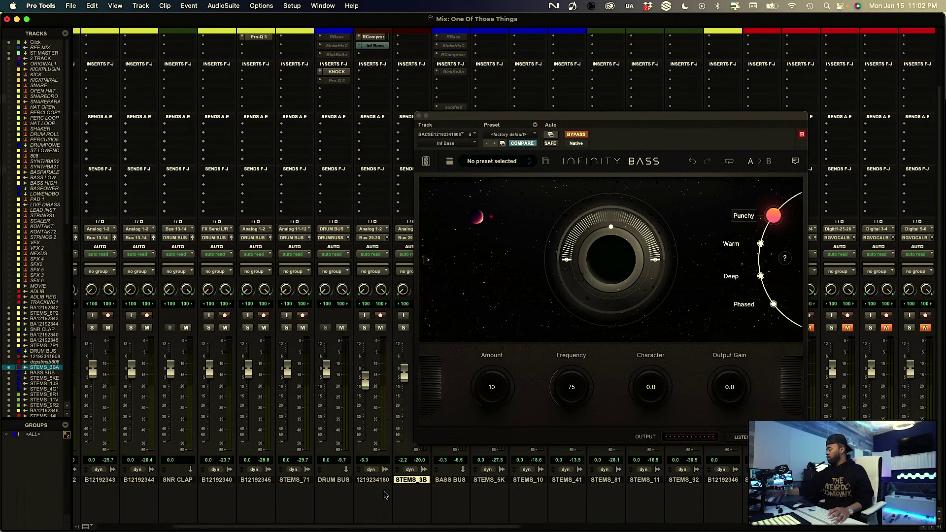
pyautogui.press('space')
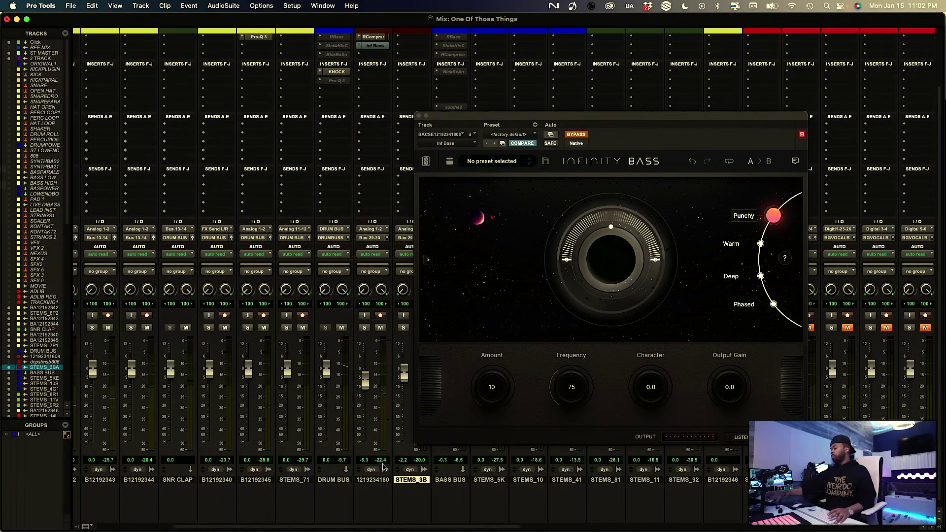
pyautogui.click(576, 135)
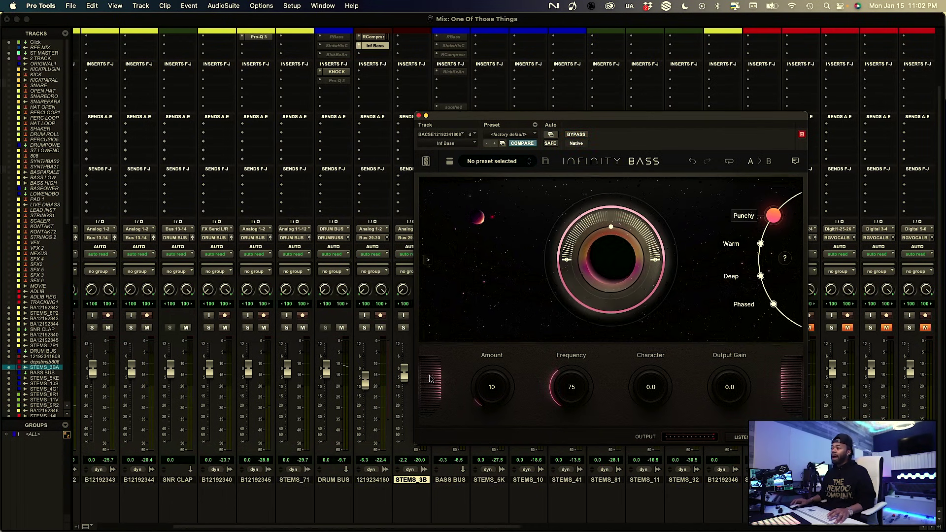
pyautogui.click(383, 463)
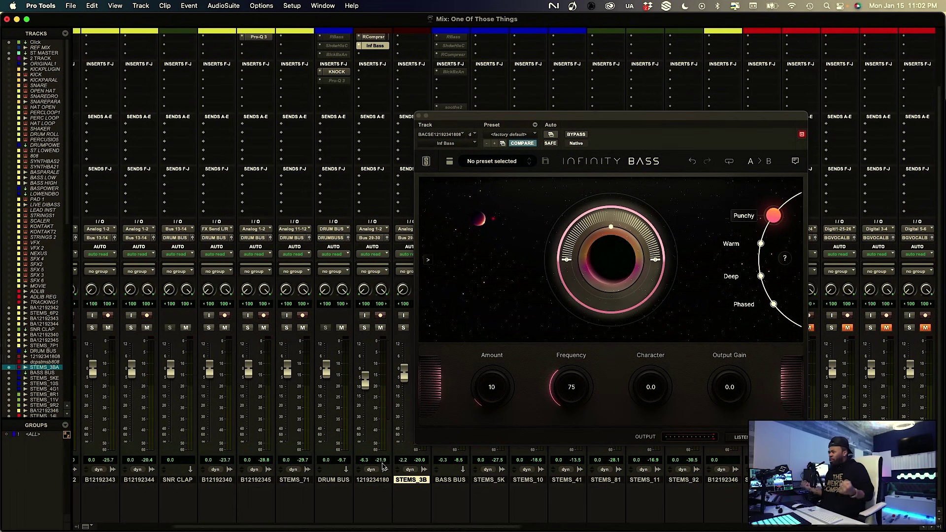
pyautogui.click(418, 116)
# Insert soothe2 after Infinity Bass on the 808 track and load the Kick Sidechain preset
pyautogui.scroll(2, 378, 81)
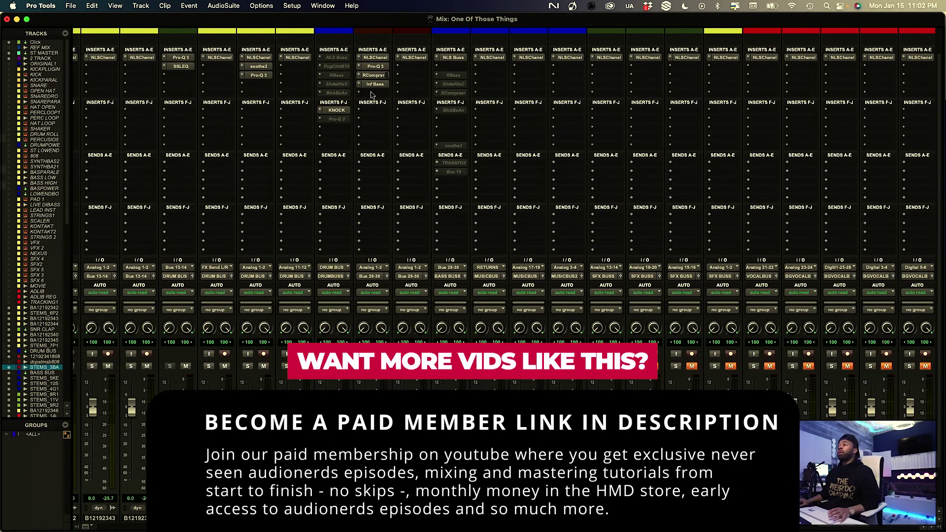
pyautogui.click(373, 94)
pyautogui.click(403, 78)
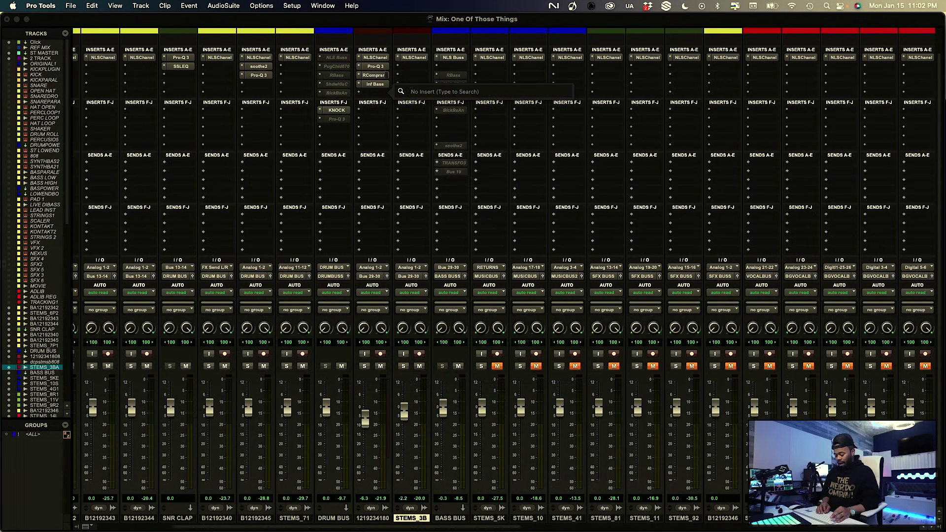
pyautogui.write('soothe')
pyautogui.press('Return')
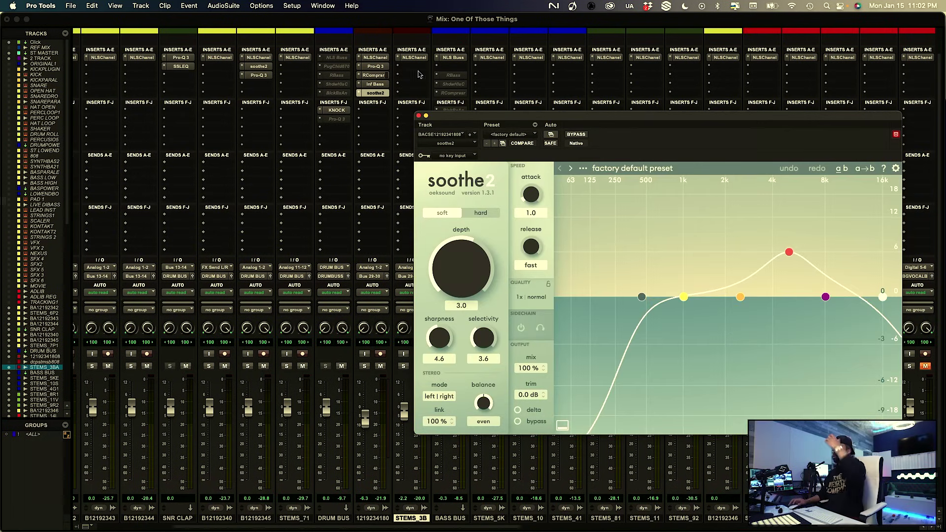
pyautogui.click(526, 135)
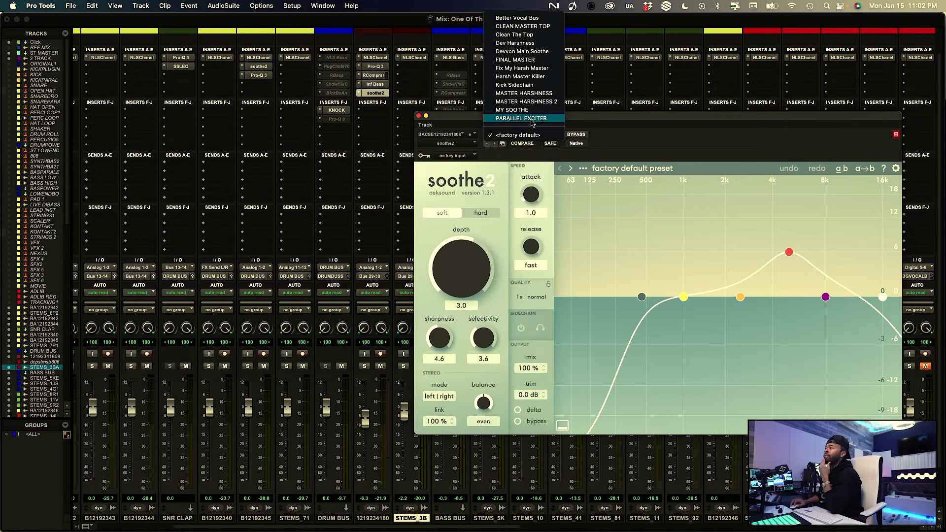
pyautogui.click(531, 86)
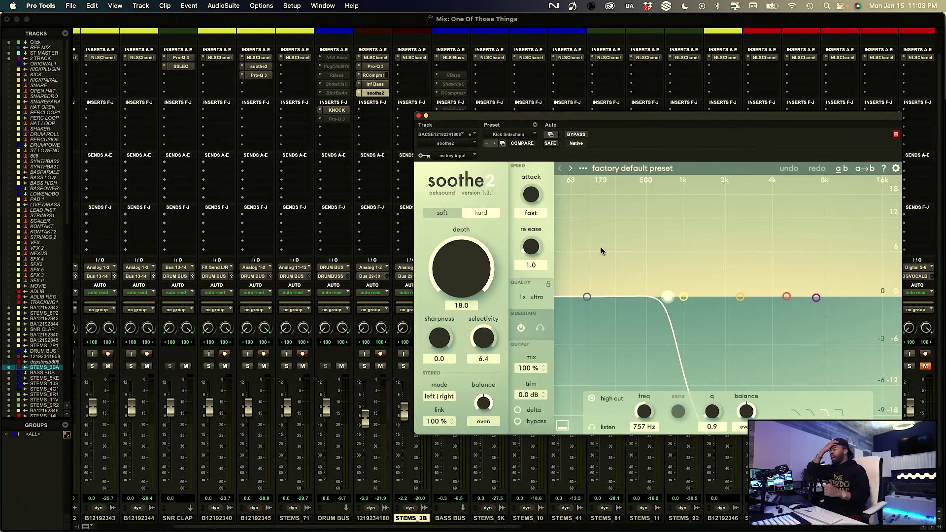
# Set soothe2's key input on the 808 track to Bus 6 (Mono) and close the plug-in window
pyautogui.click(453, 155)
pyautogui.moveTo(459, 165)
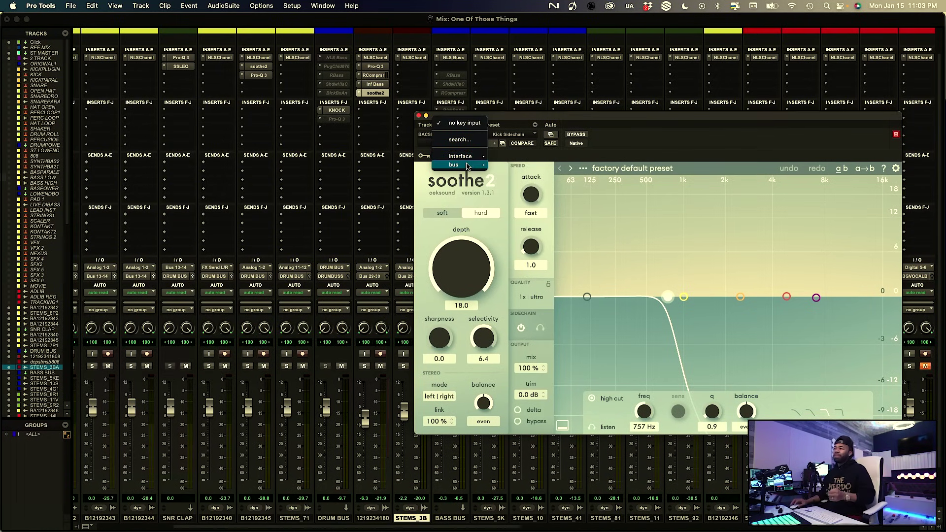
pyautogui.moveTo(511, 169)
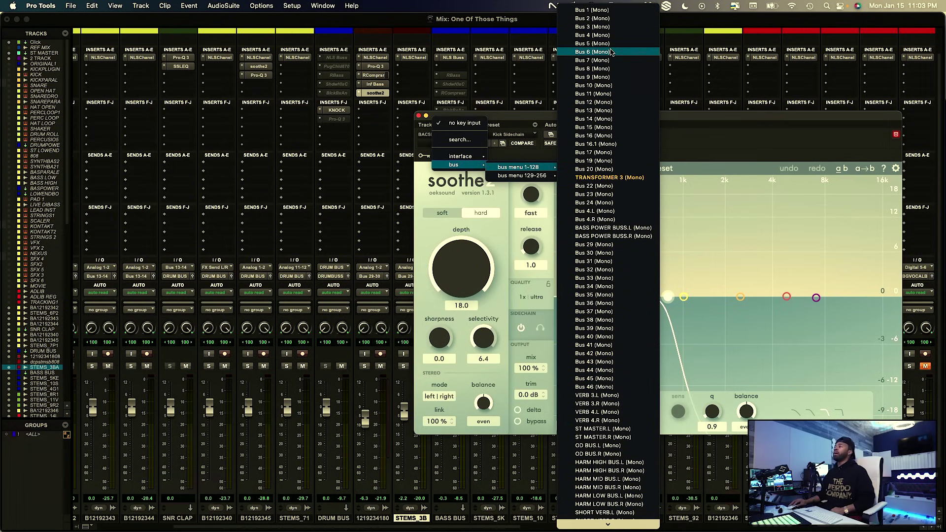
pyautogui.click(594, 51)
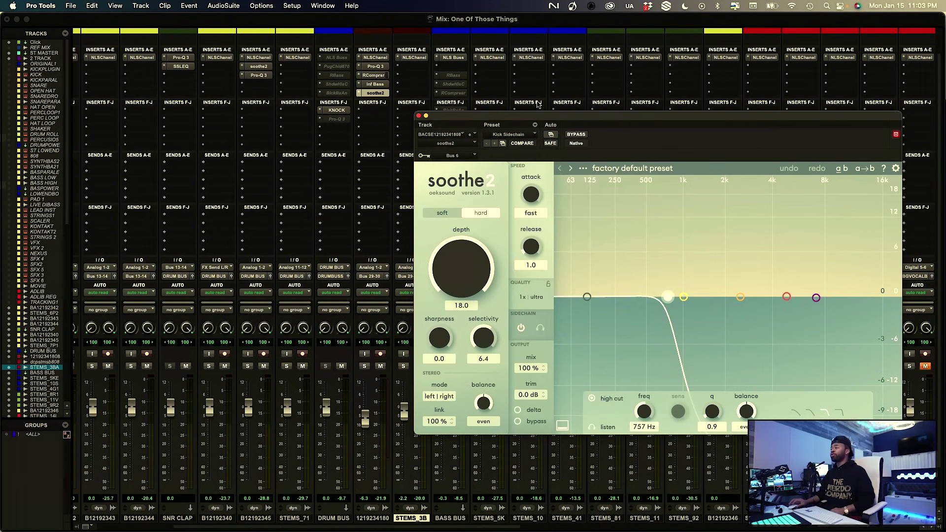
pyautogui.click(418, 116)
# Add a send to Bus 6 (Mono) in the first send slot of the BA12192342 track during playback
pyautogui.scroll(-3, 350, 250)
pyautogui.hscroll(-5, 350, 250)
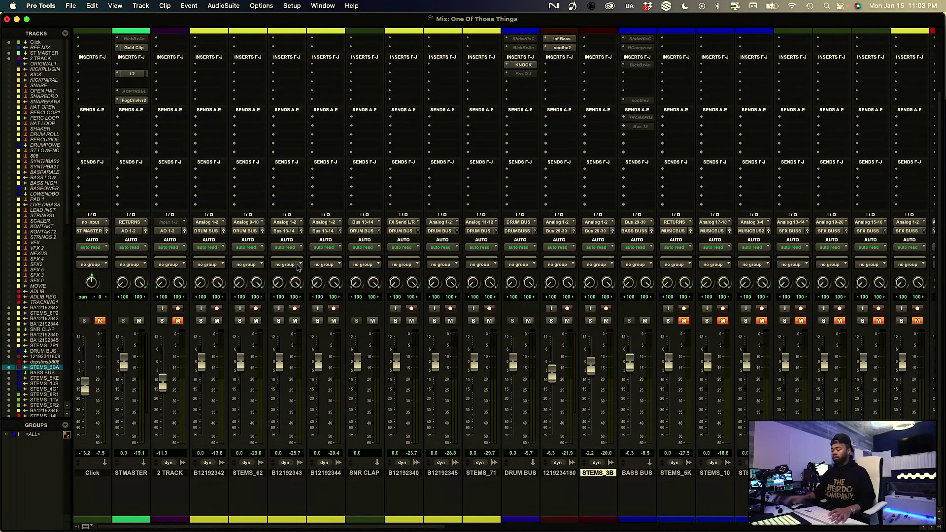
pyautogui.press('space')
pyautogui.scroll(3, 217, 105)
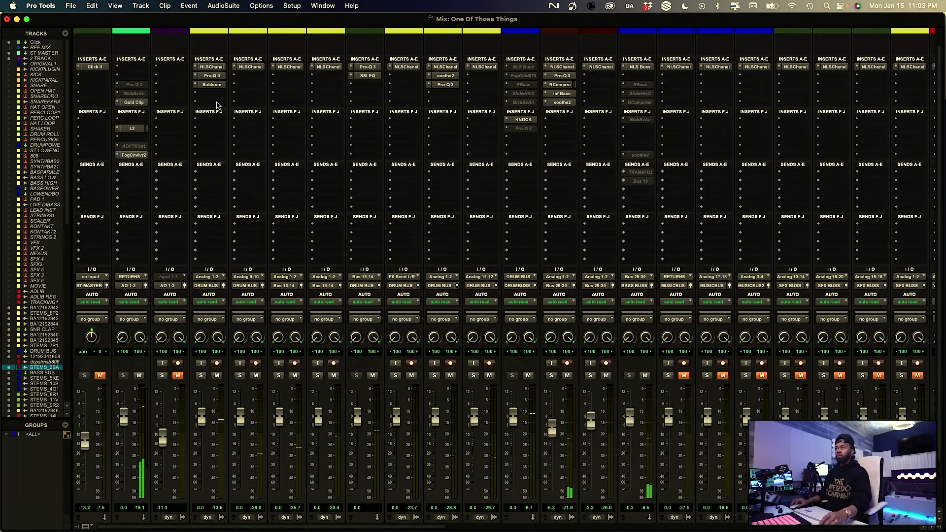
pyautogui.click(212, 172)
pyautogui.write('bus')
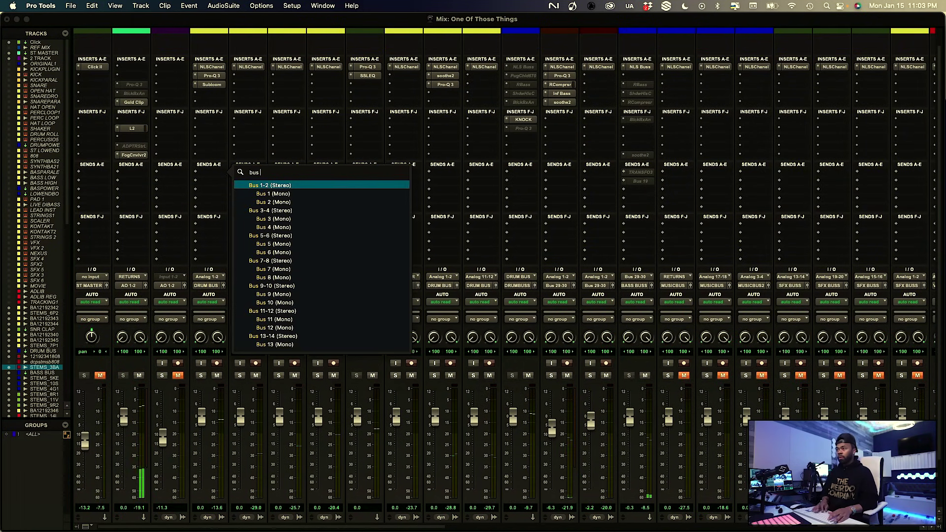
pyautogui.write(' 6')
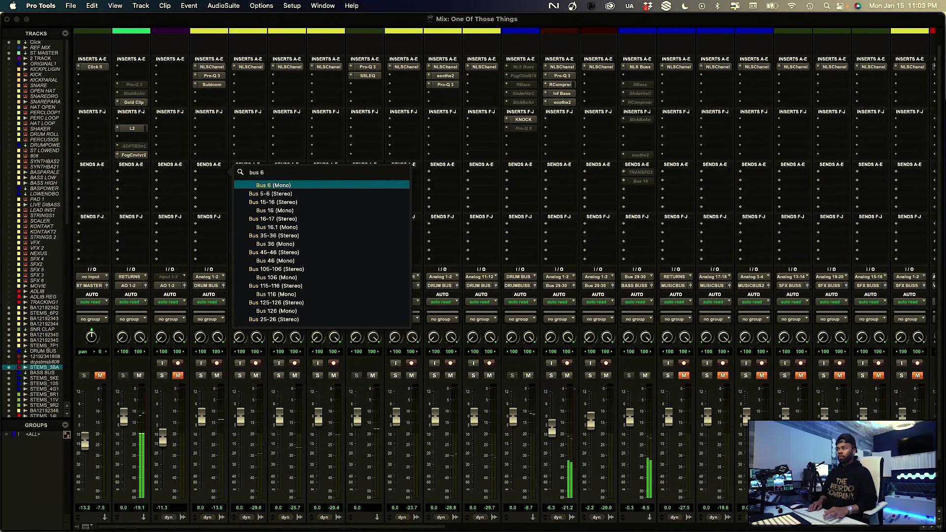
pyautogui.press('Return')
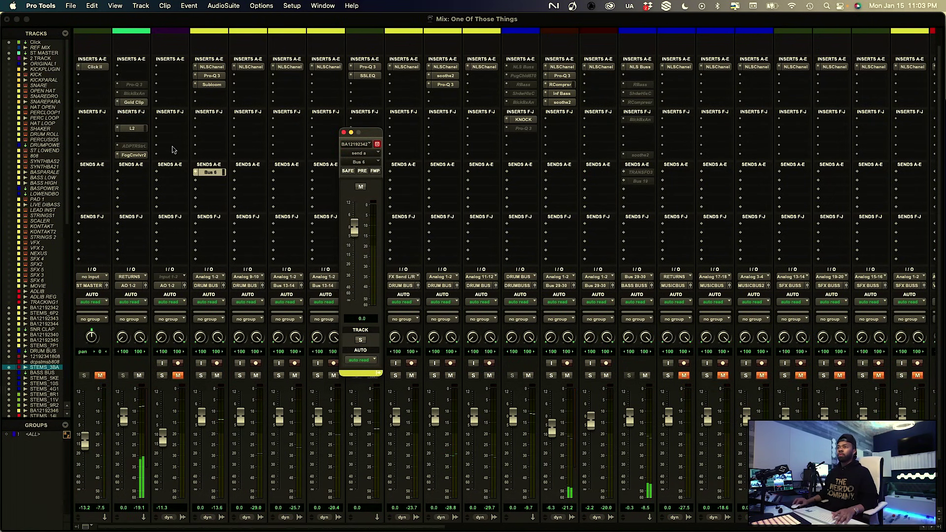
# Check the L2 limiter and Gold Clip activity on the ST MASTER track, and close the plug-in window
pyautogui.click(133, 130)
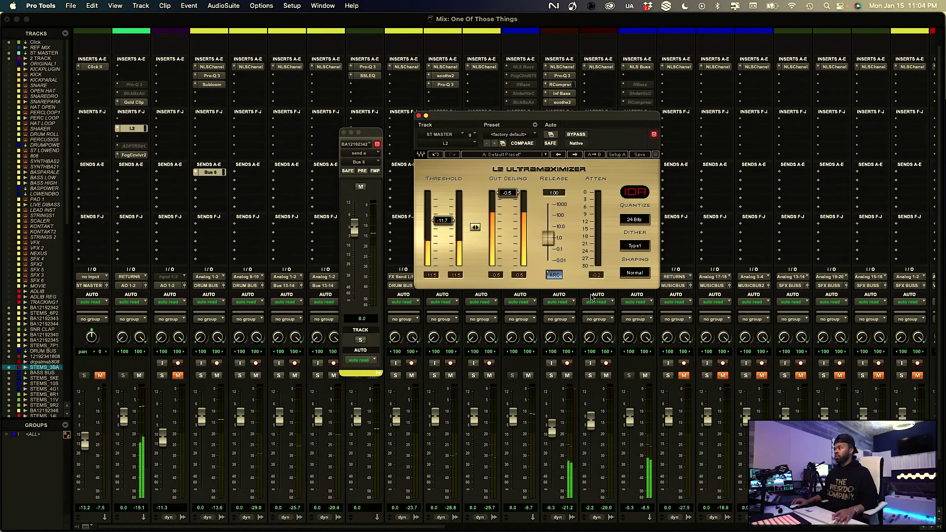
pyautogui.click(133, 102)
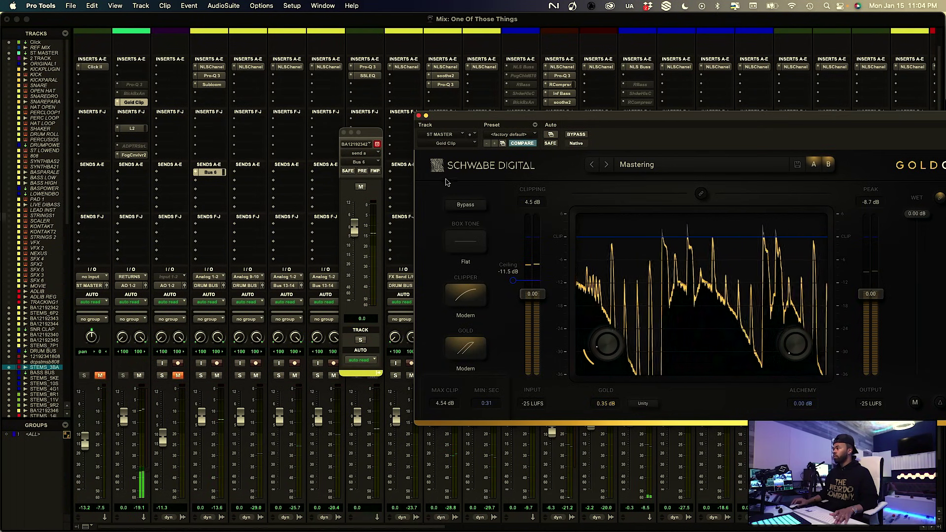
pyautogui.click(418, 116)
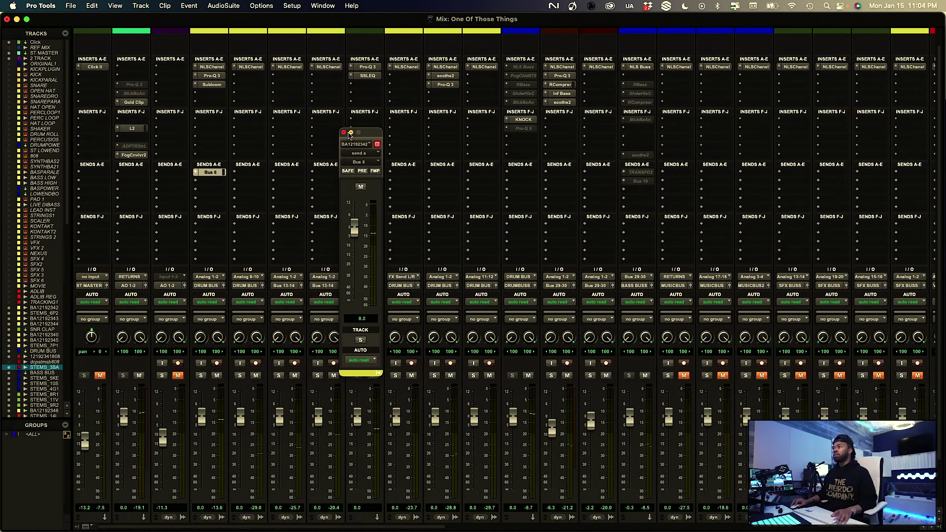
# Close the Bus 6 send window and return to the 808 and bass tracks in the mixer
pyautogui.click(343, 134)
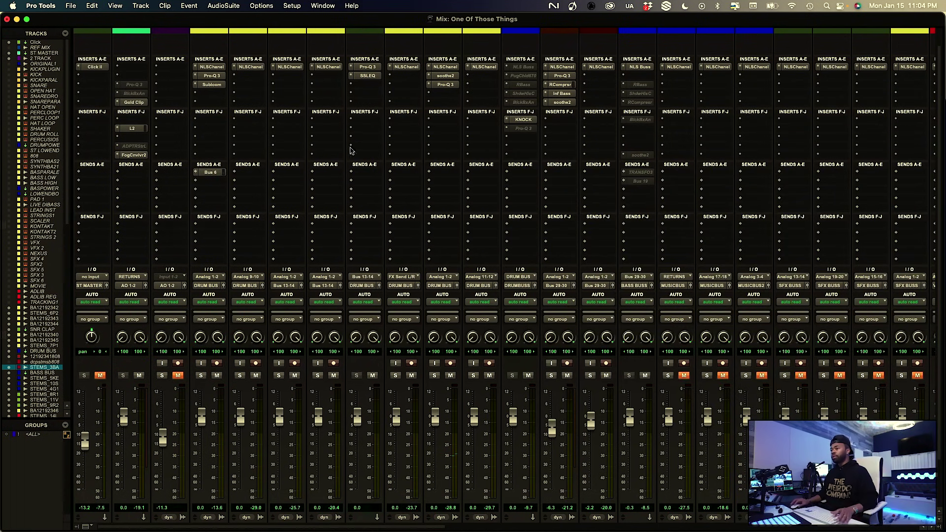
pyautogui.scroll(-3, 352, 151)
pyautogui.hscroll(5, 351, 151)
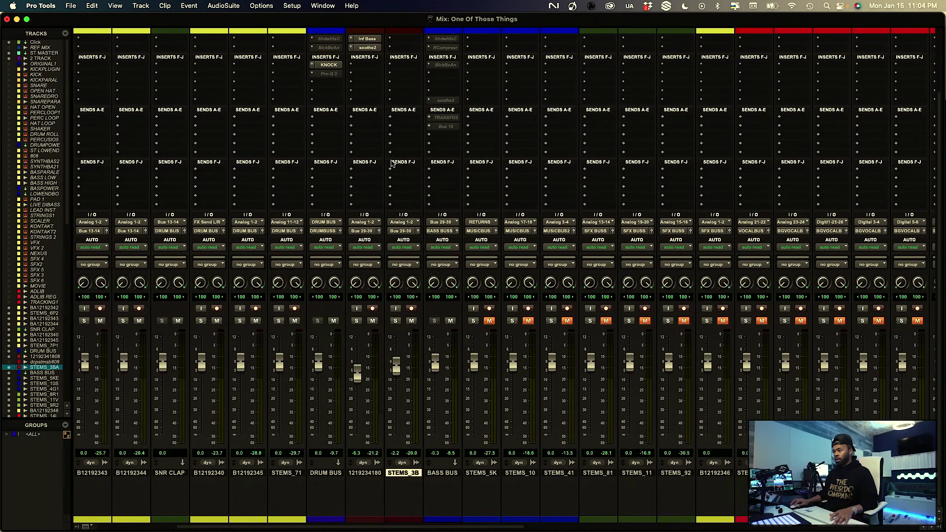
# Open the soothe2 plug-in on the 808 track and move its window aside
pyautogui.scroll(2, 393, 164)
pyautogui.hscroll(-1, 392, 163)
pyautogui.scroll(-2, 439, 157)
pyautogui.hscroll(-3, 438, 158)
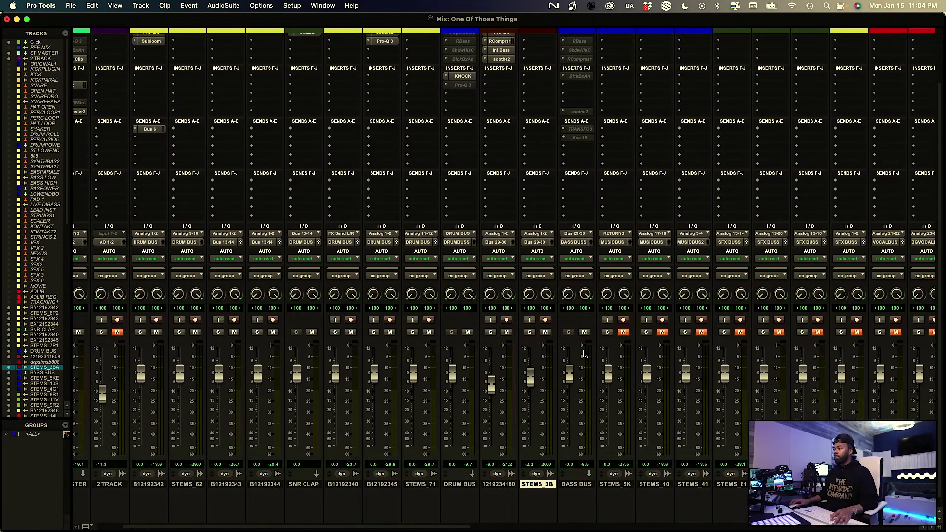
pyautogui.scroll(2, 543, 446)
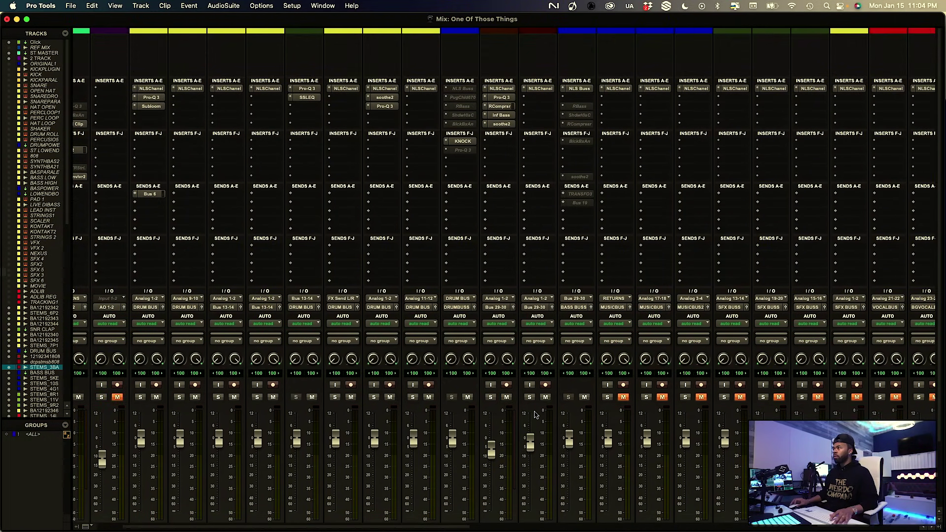
pyautogui.scroll(-2, 536, 416)
pyautogui.hscroll(-1, 535, 415)
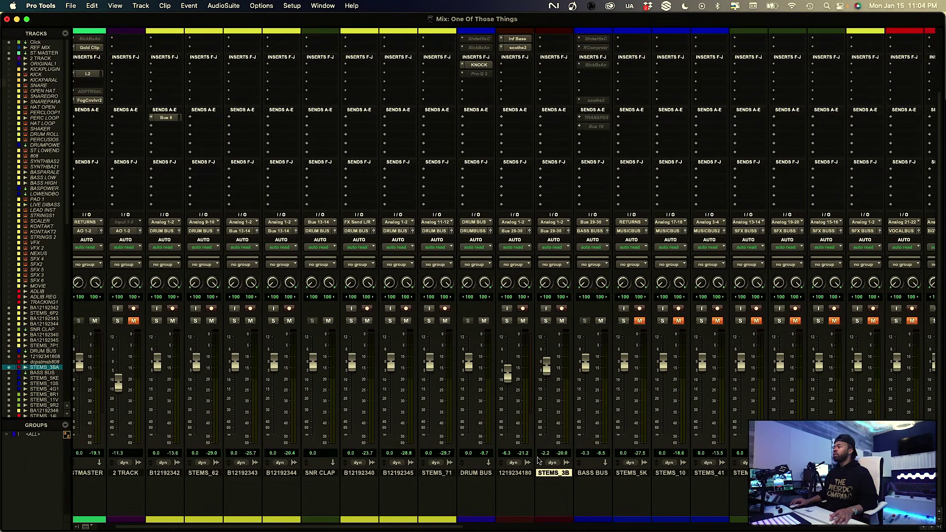
pyautogui.scroll(1, 539, 434)
pyautogui.click(518, 77)
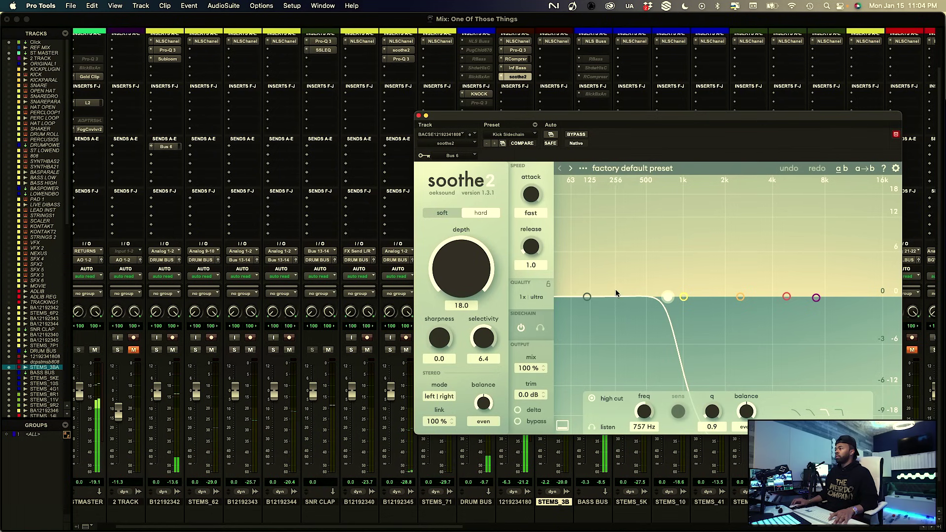
pyautogui.moveTo(561, 118); pyautogui.dragTo(407, 114)
# Set soothe2's high cut to 230 Hz with the low cut off, and compare the 808 against bypass
pyautogui.click(432, 293)
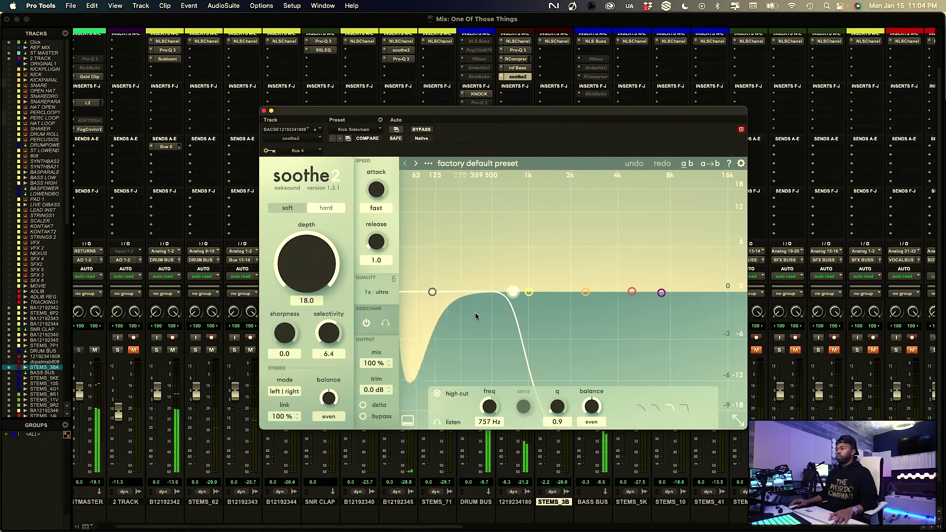
pyautogui.doubleClick(432, 293)
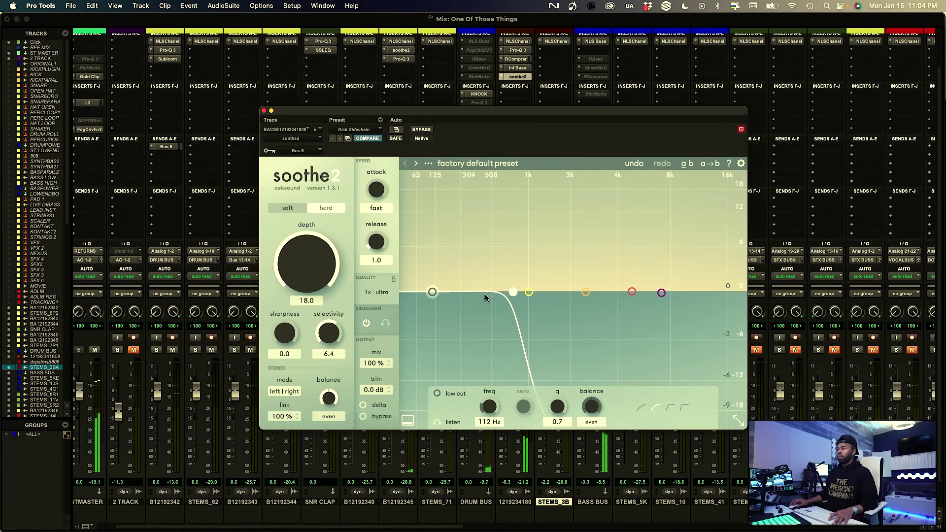
pyautogui.moveTo(518, 296); pyautogui.dragTo(529, 296)
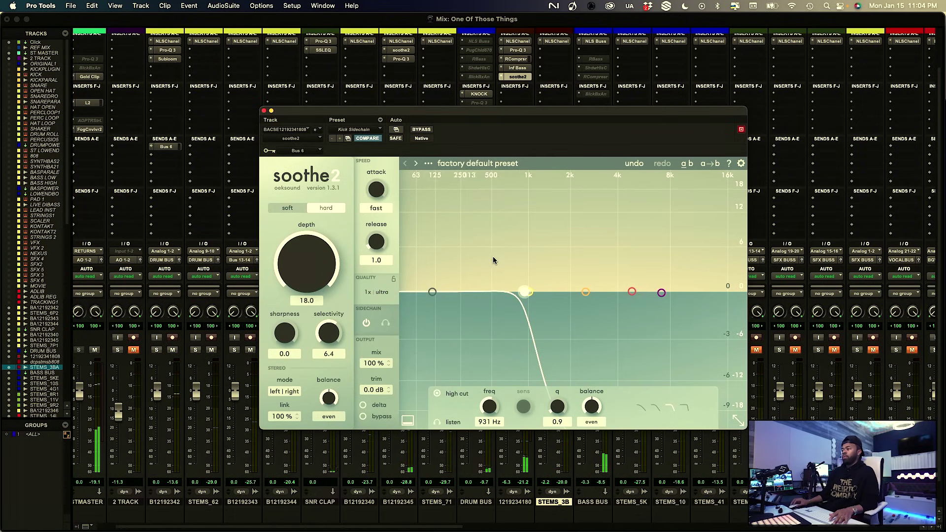
pyautogui.moveTo(529, 291); pyautogui.dragTo(454, 288)
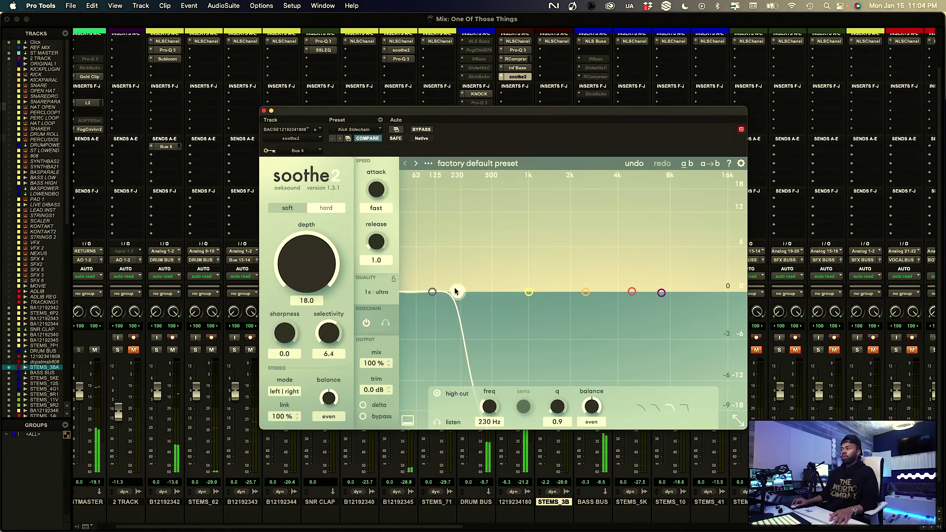
pyautogui.click(419, 129)
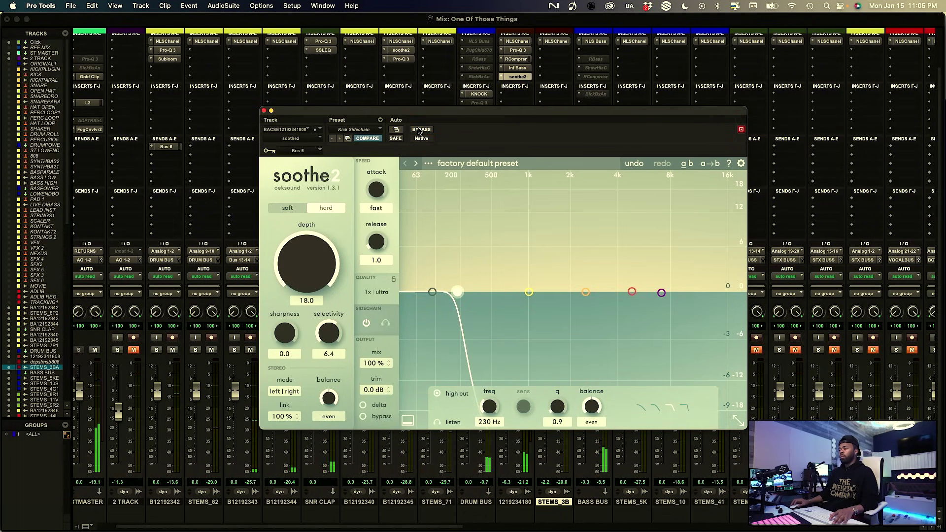
# Set soothe2's real-time resolution to normal in the quality settings
pyautogui.click(379, 292)
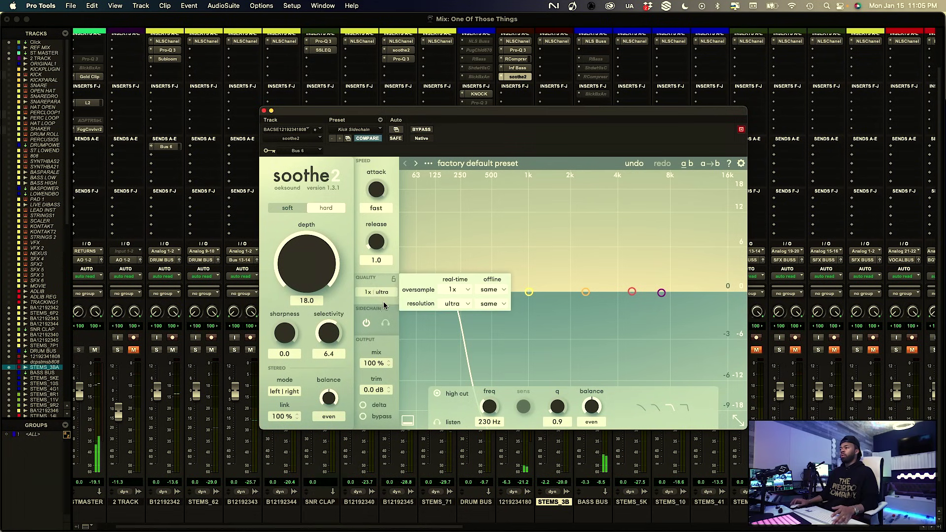
pyautogui.click(465, 306)
pyautogui.click(456, 333)
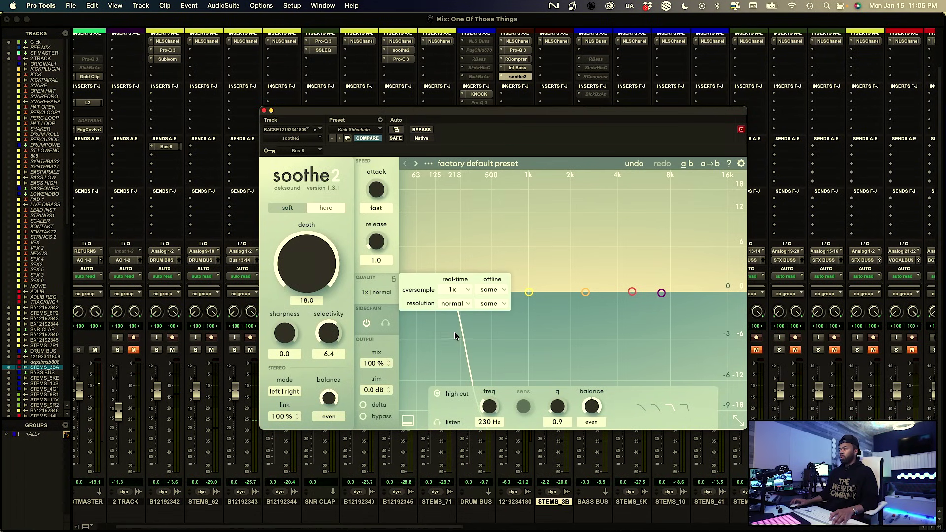
pyautogui.click(445, 236)
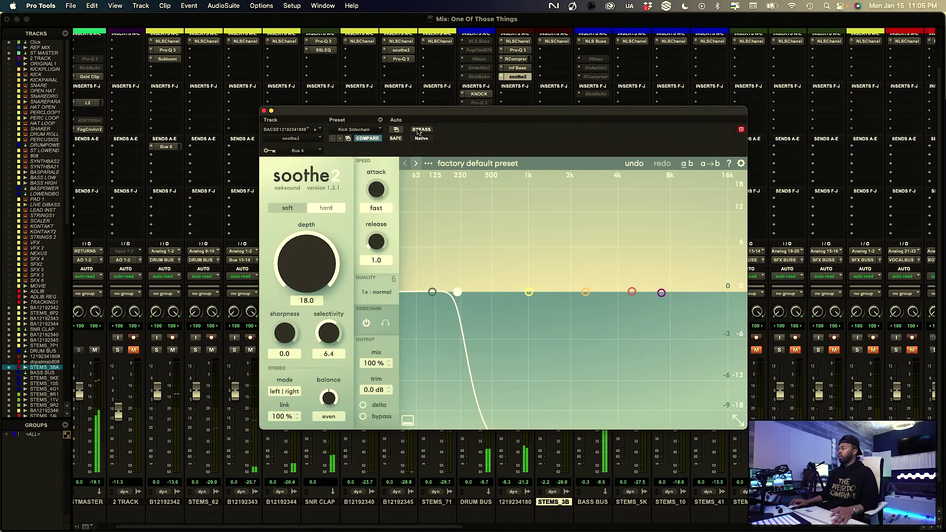
# Make soothe2 inactive on the 808 track and insert FabFilter Pro-MB in the insert slot below it
pyautogui.keyDown('ctrl'); pyautogui.keyDown('super'); pyautogui.click(526, 78); pyautogui.keyUp('super'); pyautogui.keyUp('ctrl')
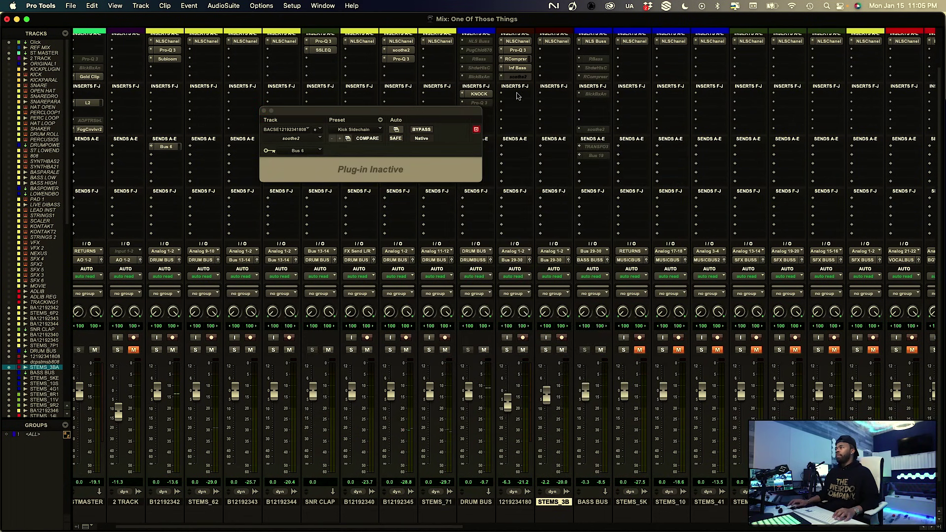
pyautogui.click(517, 94)
pyautogui.click(528, 78)
pyautogui.write('mb')
pyautogui.press('Down')
pyautogui.press('Down')
pyautogui.press('Down')
pyautogui.press('Down')
pyautogui.press('Return')
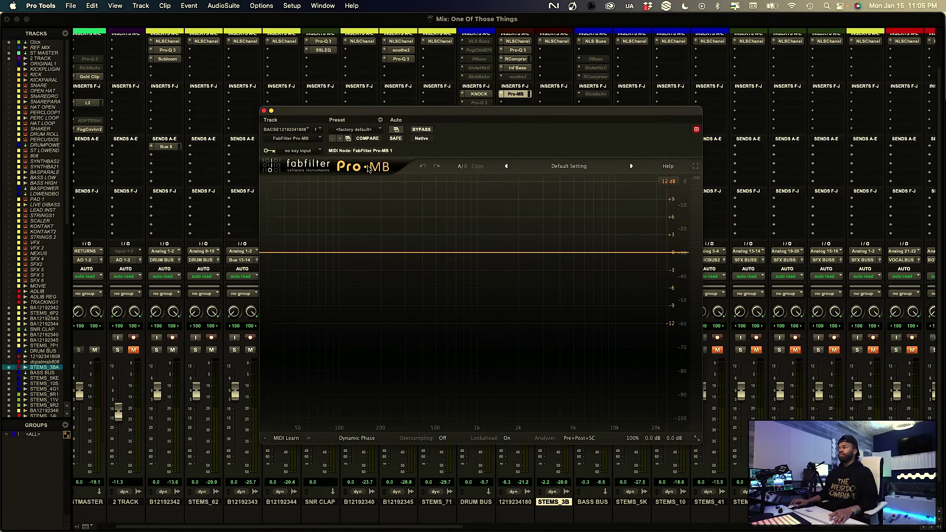
# Load the KICK SIDECHAIN preset in Pro-MB on the 808 track
pyautogui.click(348, 131)
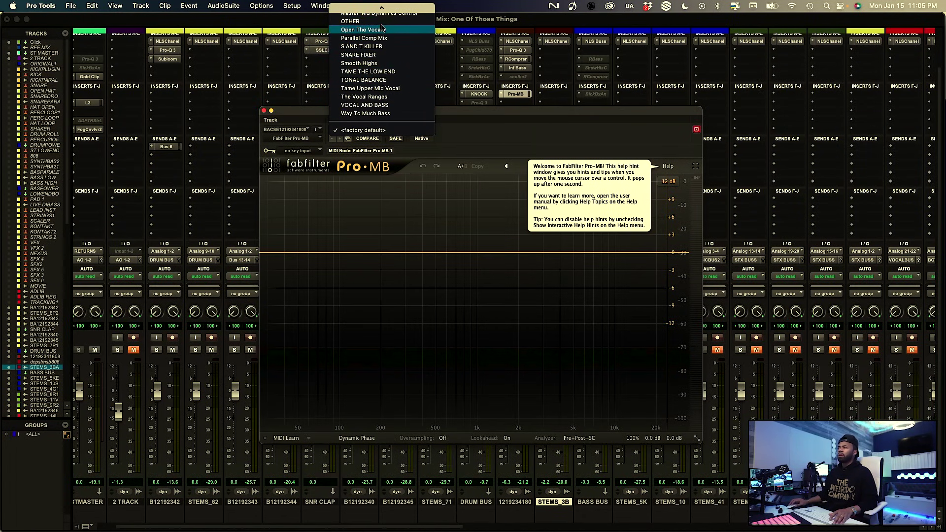
pyautogui.moveTo(375, 3)
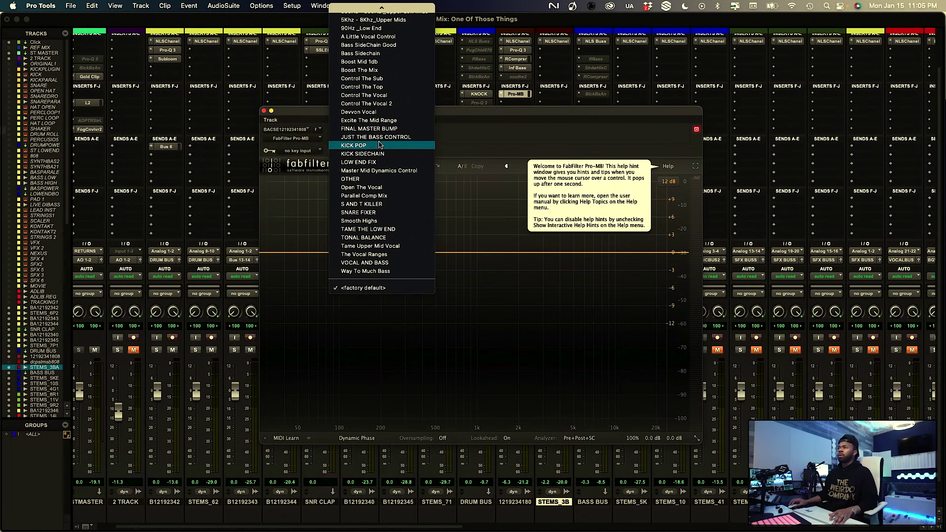
pyautogui.click(378, 155)
# Set Pro-MB's key input to Bus 6 (Mono)
pyautogui.click(297, 151)
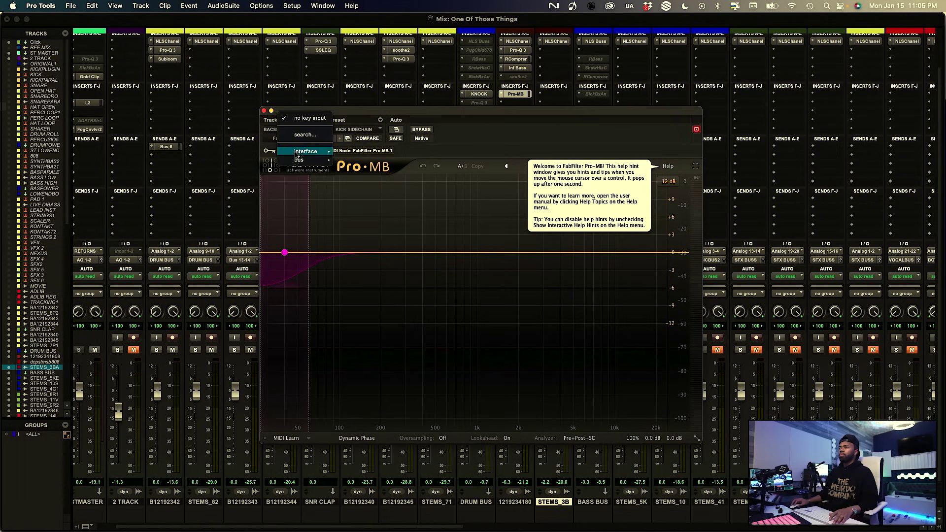
pyautogui.click(311, 135)
pyautogui.write('6')
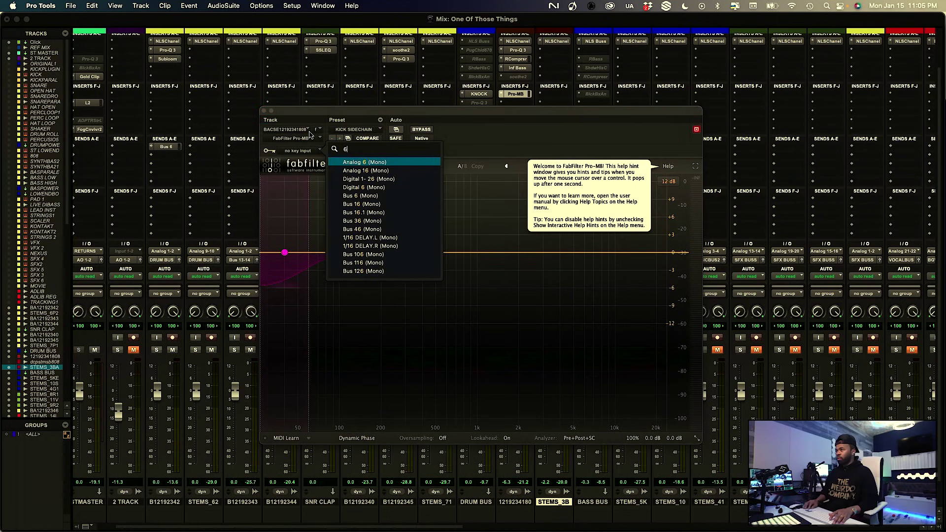
pyautogui.press('Down')
pyautogui.press('Down')
pyautogui.press('Down')
pyautogui.press('Down')
pyautogui.press('Down')
pyautogui.press('Up')
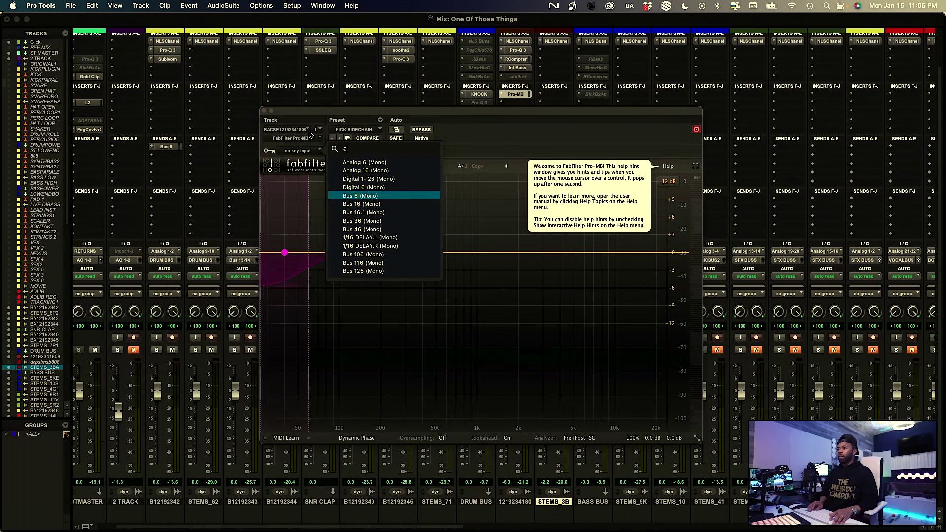
pyautogui.press('Return')
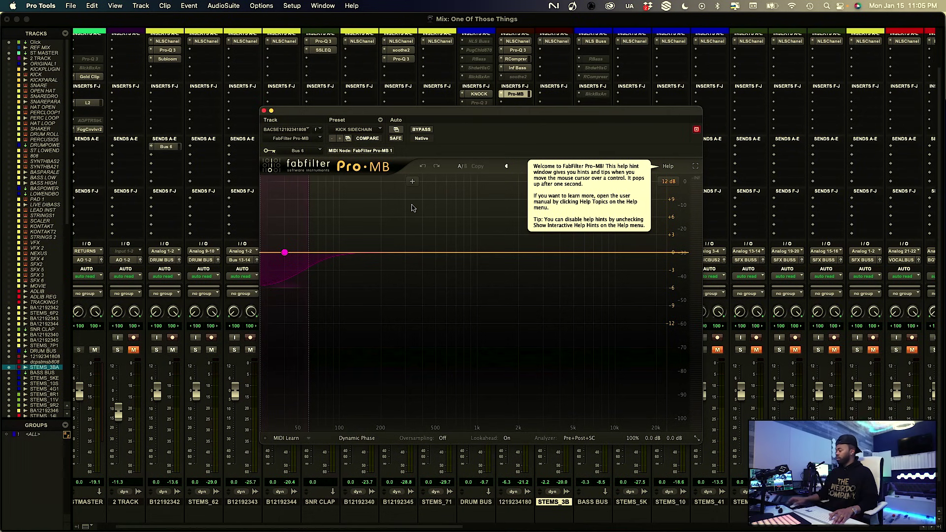
# Play the mix and raise the high crossover of Pro-MB's Band 1 to about 80 Hz
pyautogui.press('space')
pyautogui.click(288, 312)
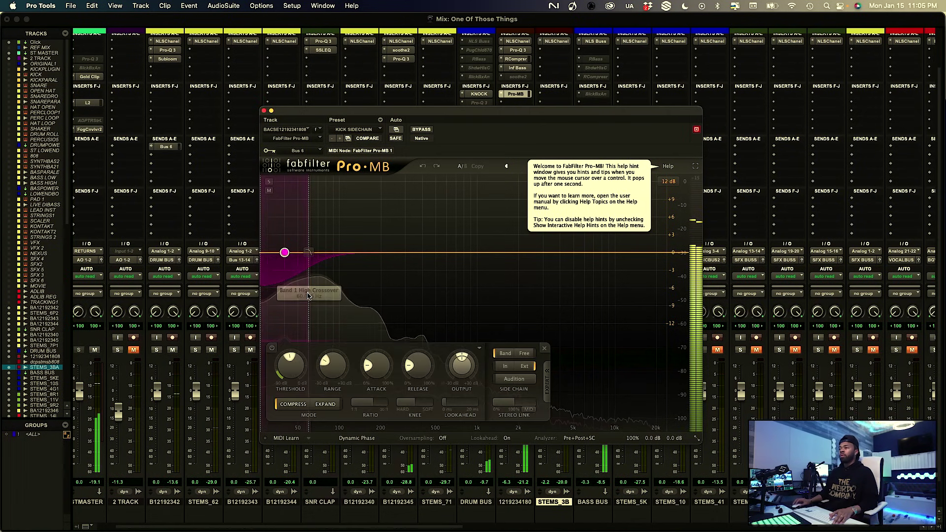
pyautogui.moveTo(306, 291); pyautogui.dragTo(325, 289)
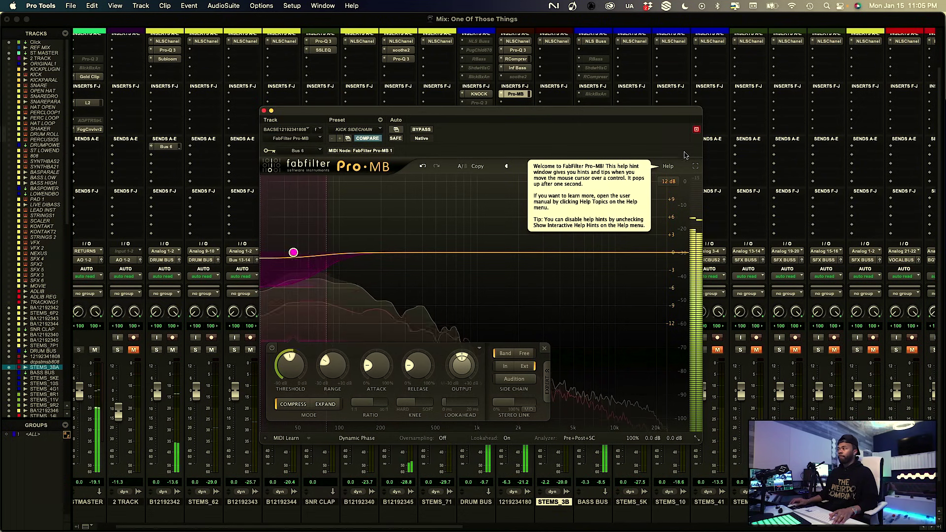
pyautogui.click(668, 166)
pyautogui.click(667, 168)
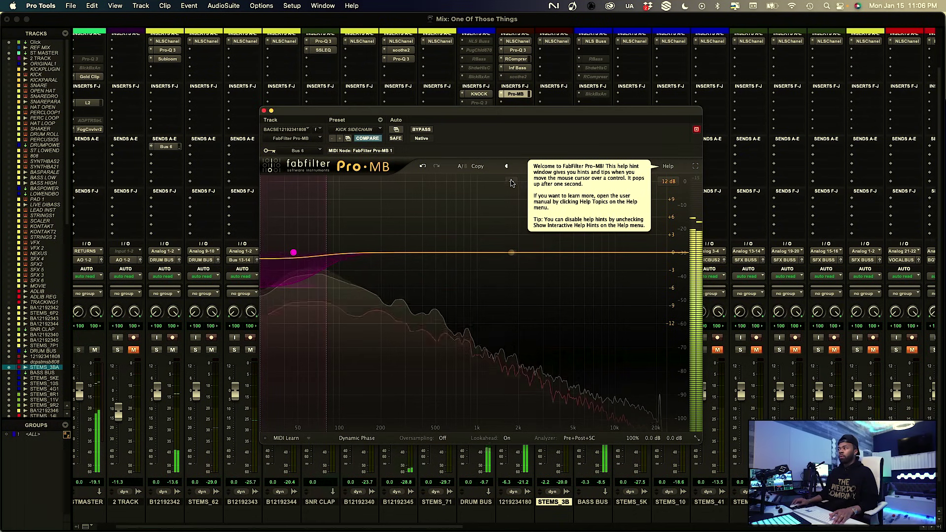
pyautogui.click(508, 202)
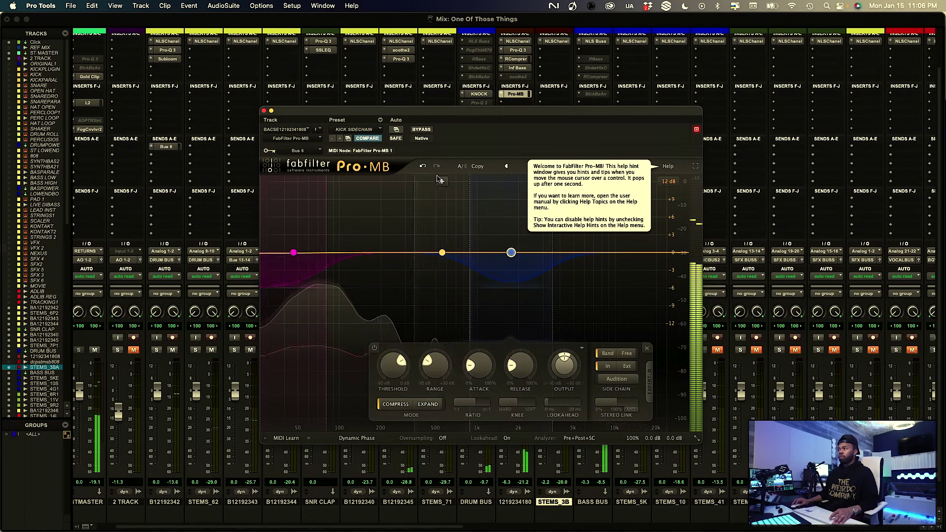
pyautogui.click(422, 166)
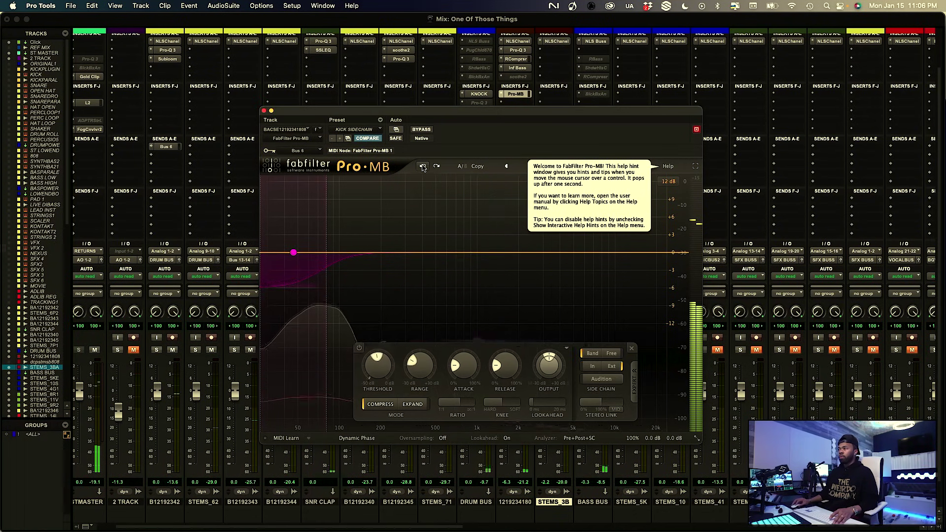
# Compare the 808 with Pro-MB bypassed and active during playback, and close the plug-in window
pyautogui.click(417, 130)
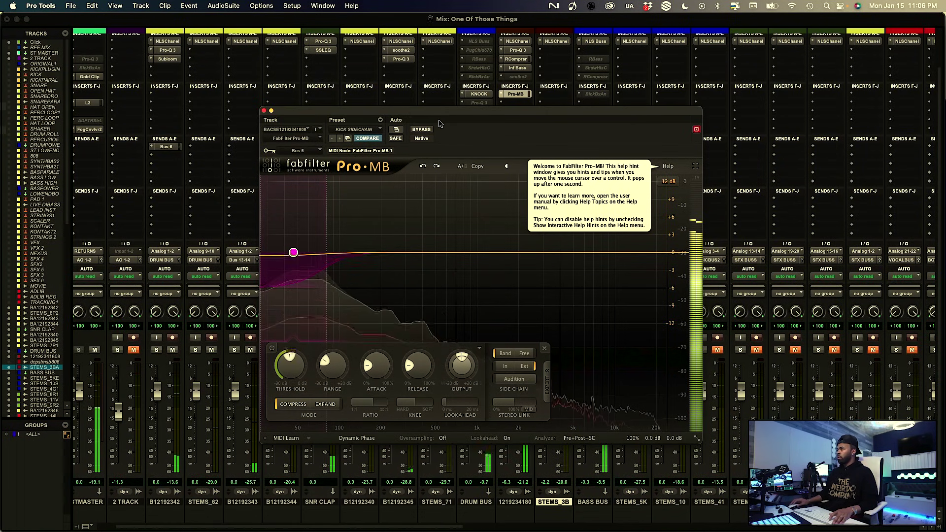
pyautogui.moveTo(441, 114); pyautogui.dragTo(327, 106)
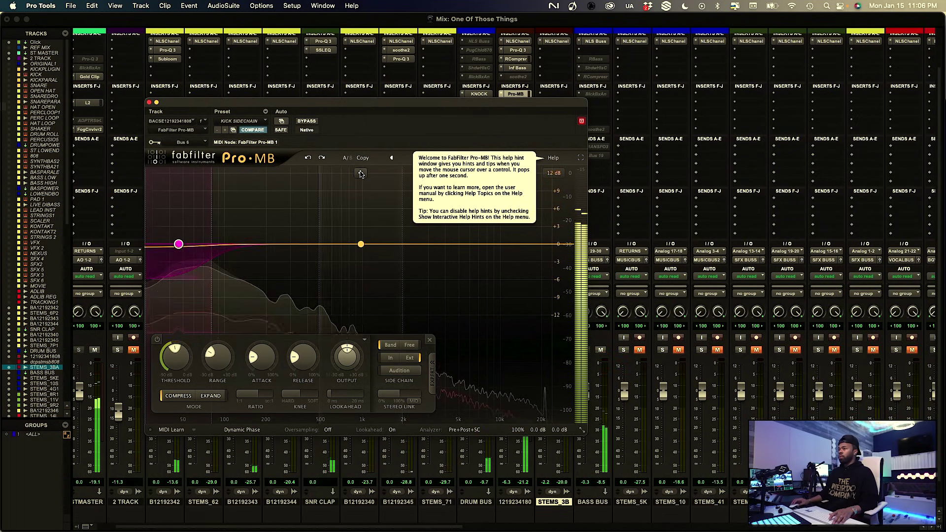
pyautogui.click(307, 122)
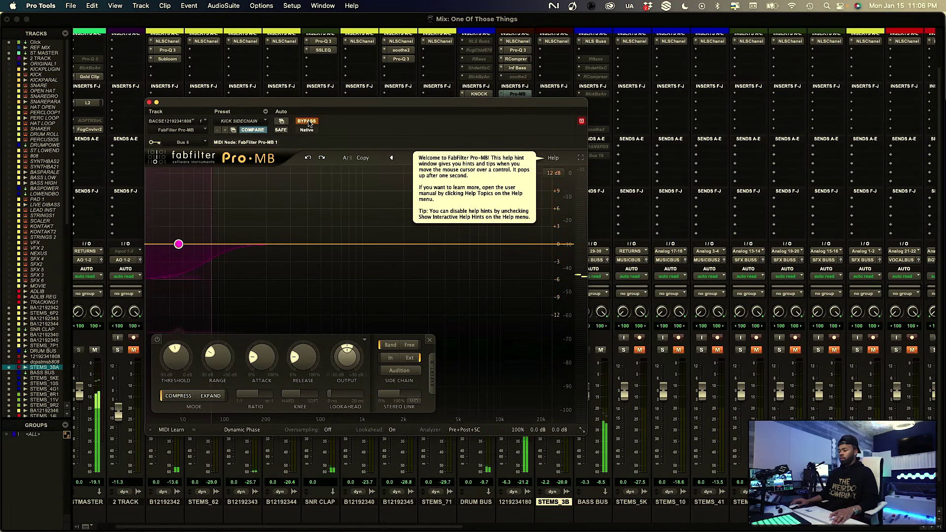
pyautogui.click(309, 123)
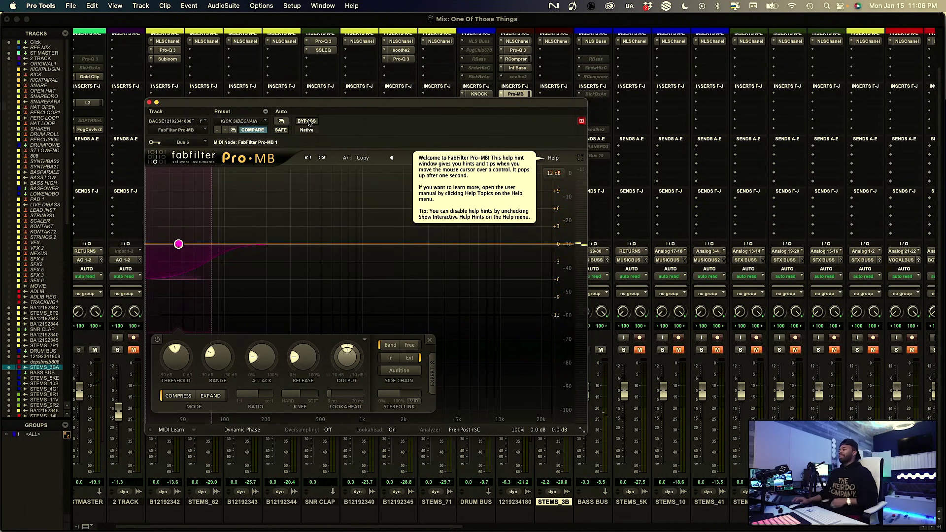
pyautogui.click(149, 103)
# Reopen Pro-MB on the 808 track and shorten Band 1's attack and release while the mix plays
pyautogui.scroll(-2, 427, 181)
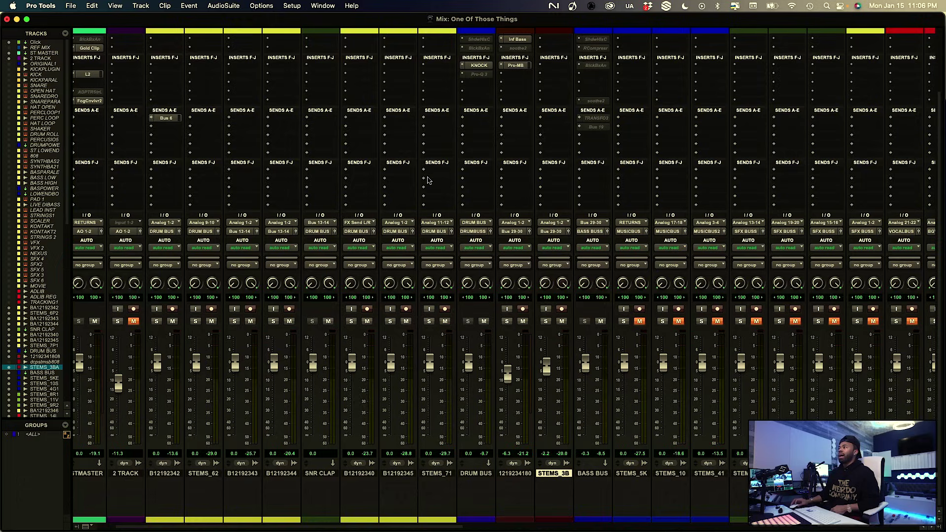
pyautogui.scroll(5, 537, 121)
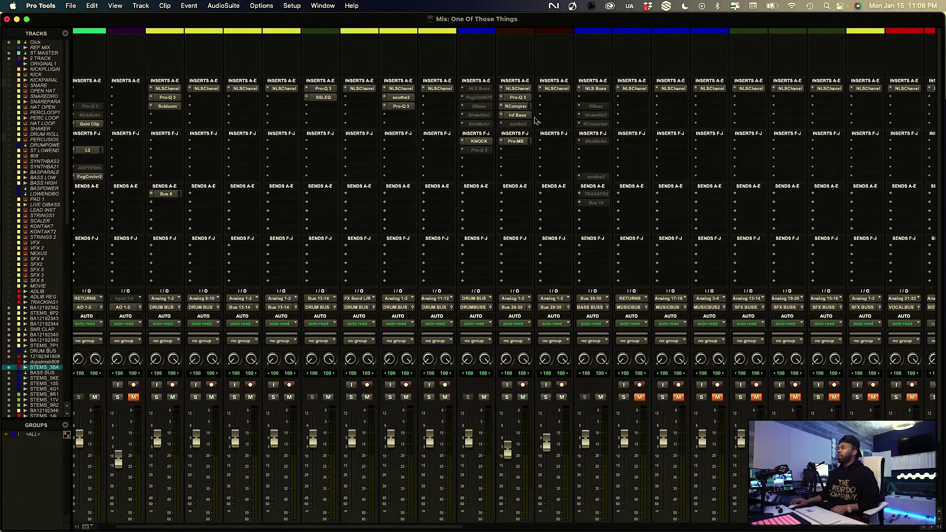
pyautogui.click(522, 143)
pyautogui.moveTo(254, 362); pyautogui.dragTo(254, 368)
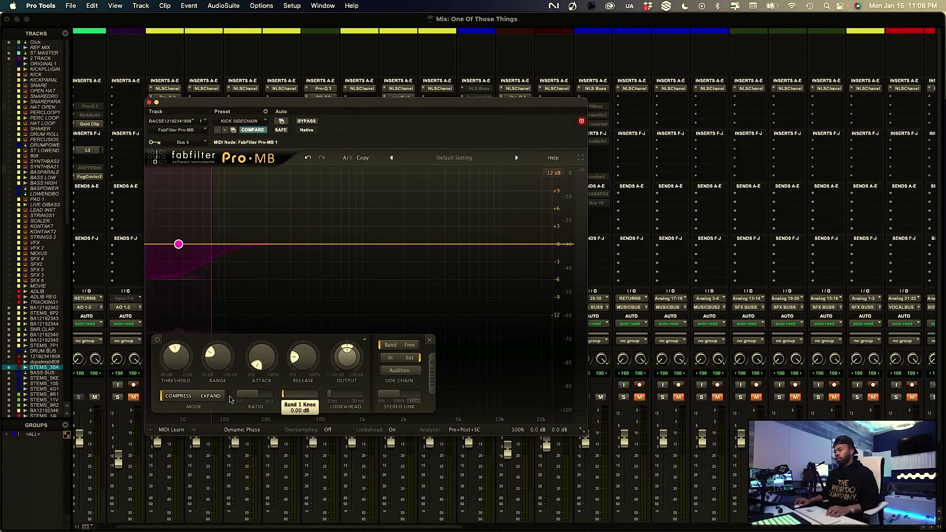
pyautogui.press('space')
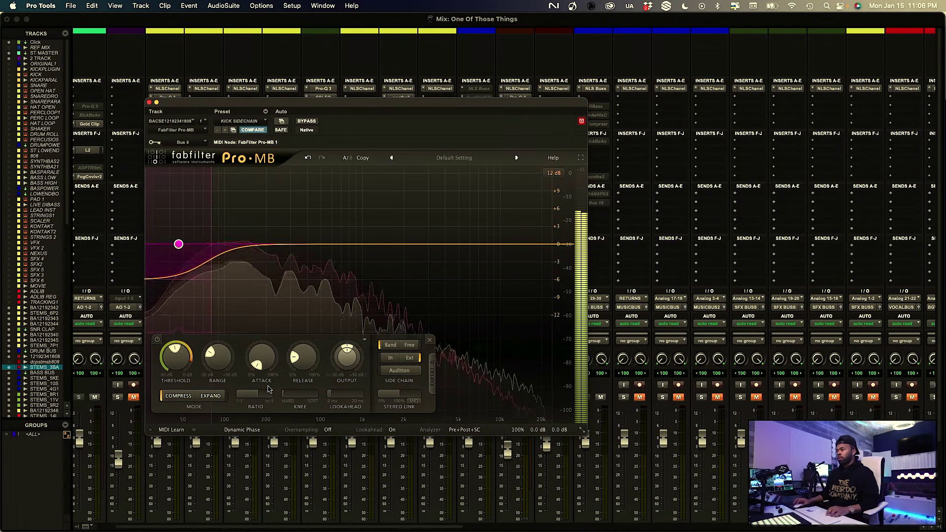
pyautogui.moveTo(277, 364); pyautogui.dragTo(280, 380)
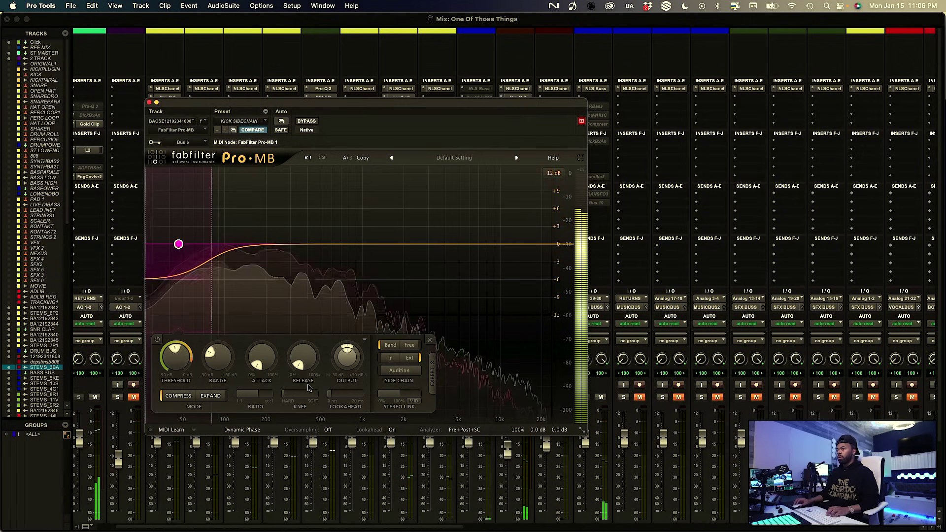
pyautogui.moveTo(302, 369)
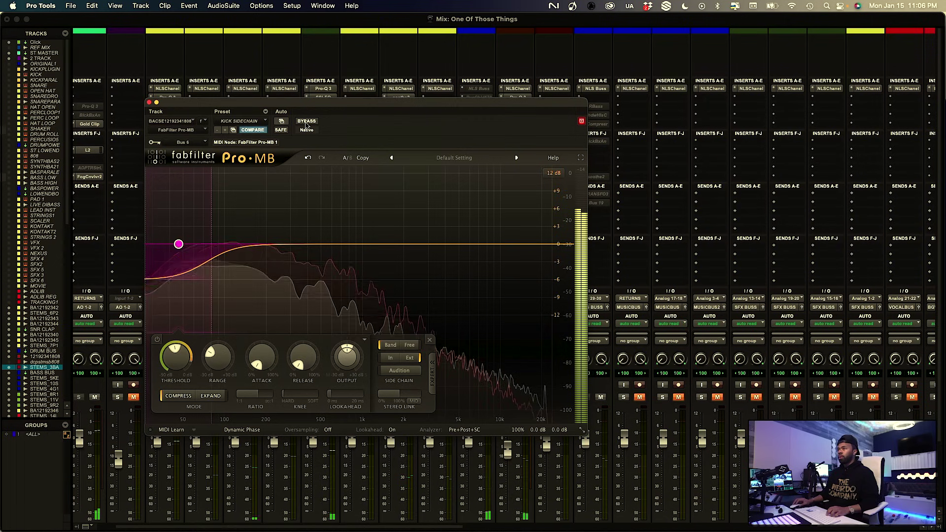
# Finish the Pro-MB bypass comparison and move the plug-in from insert slot F to slot E on the 808 track
pyautogui.click(307, 121)
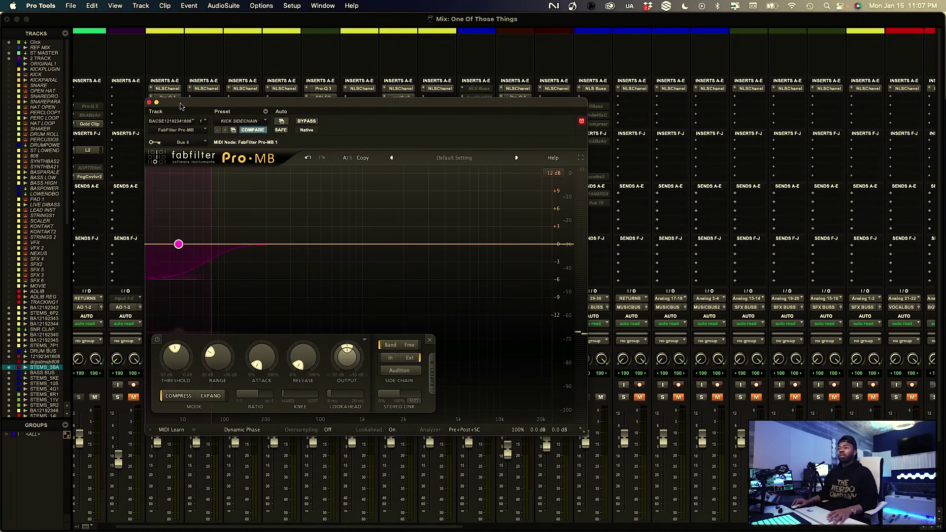
pyautogui.click(149, 103)
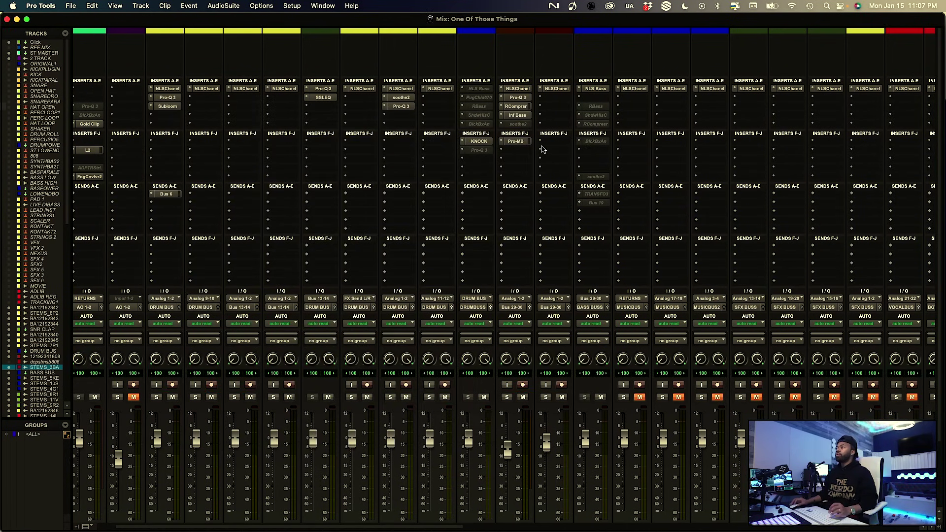
pyautogui.moveTo(521, 144); pyautogui.dragTo(523, 127)
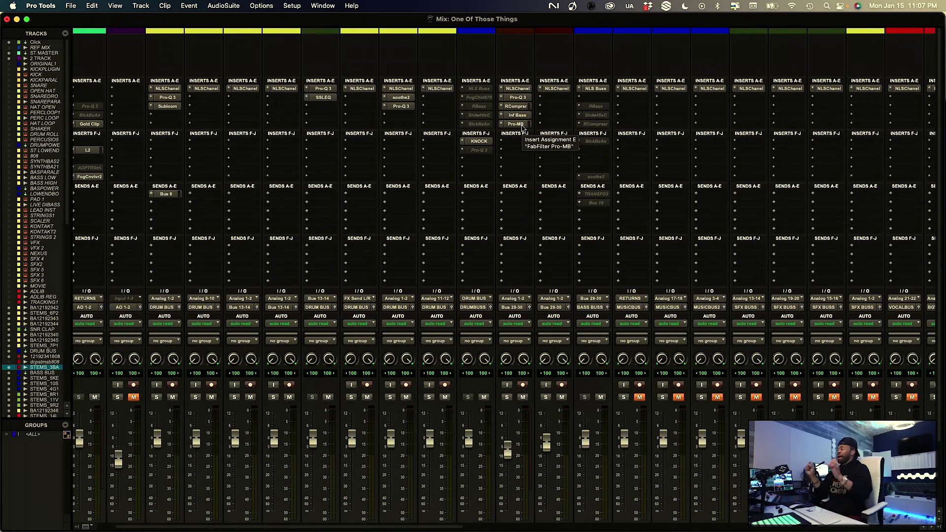
# Play the mix with the 808 track soloed
pyautogui.hscroll(-2, 497, 119)
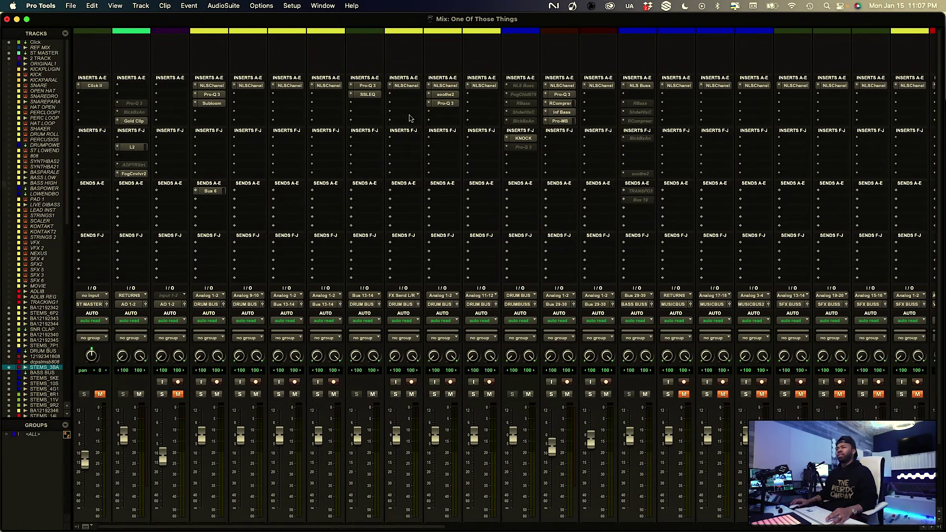
pyautogui.scroll(-2, 448, 148)
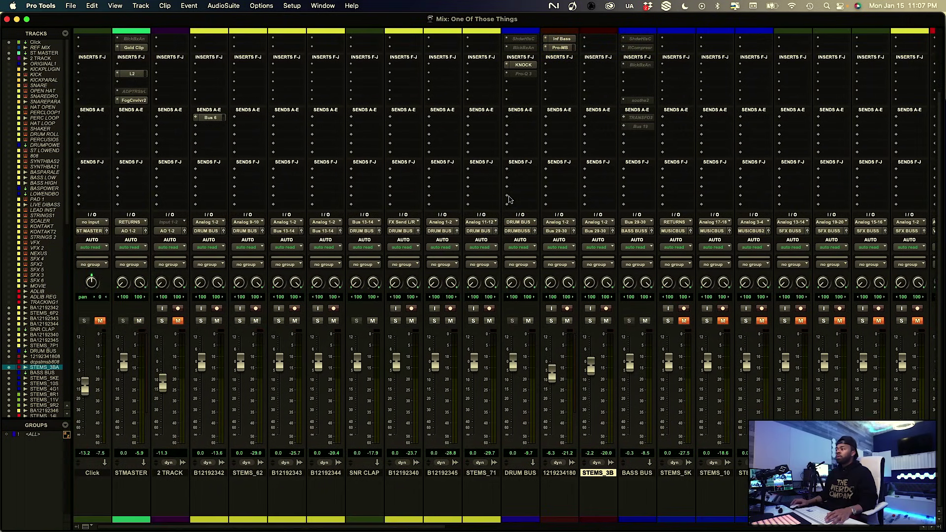
pyautogui.hscroll(5, 483, 177)
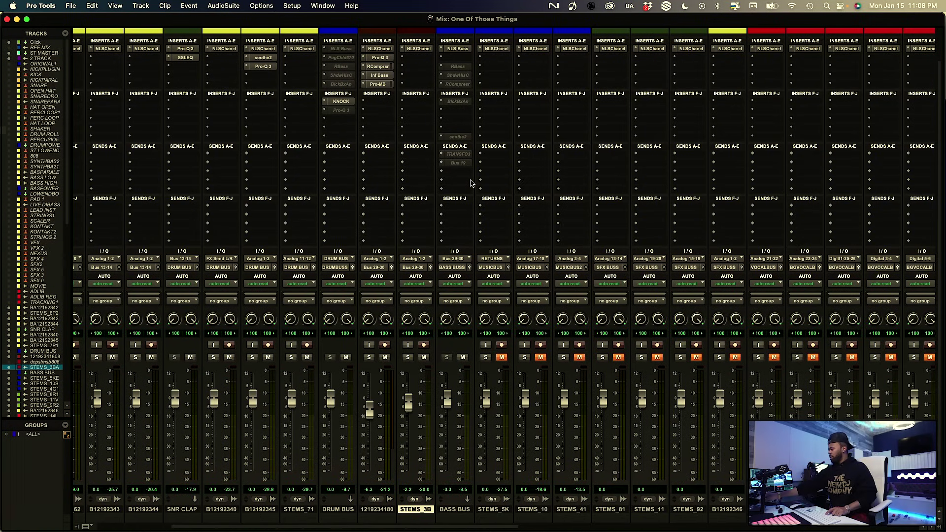
pyautogui.press('space')
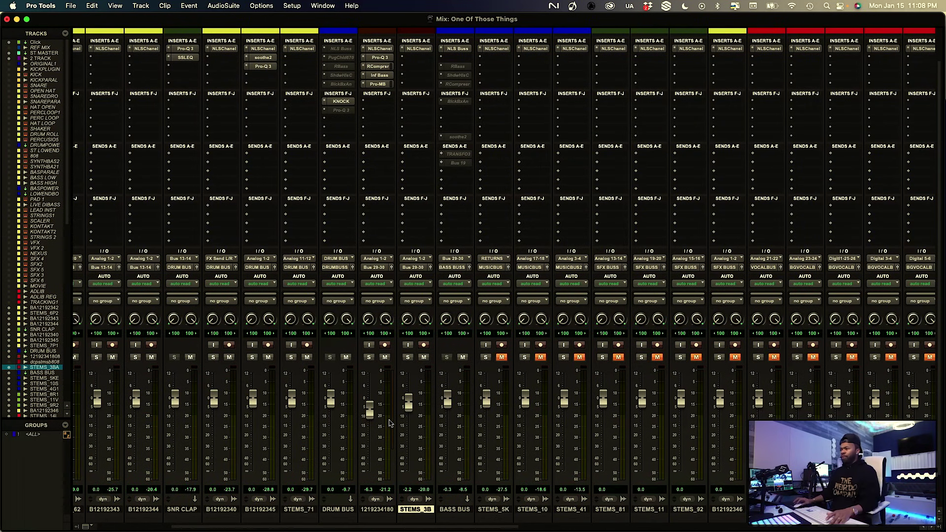
pyautogui.click(369, 357)
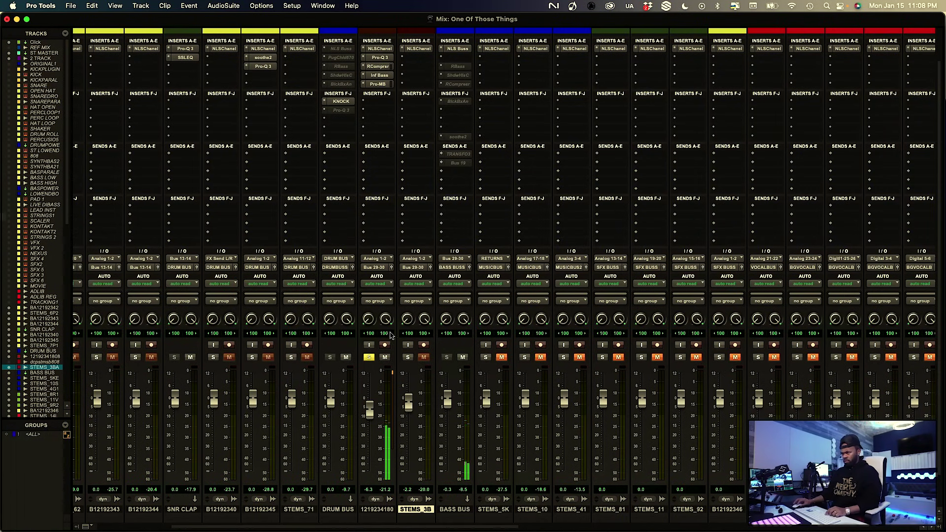
# Try narrower stereo panning on the soloed 808, centring both pan controls, and reset them to 100
pyautogui.moveTo(386, 322); pyautogui.dragTo(383, 348)
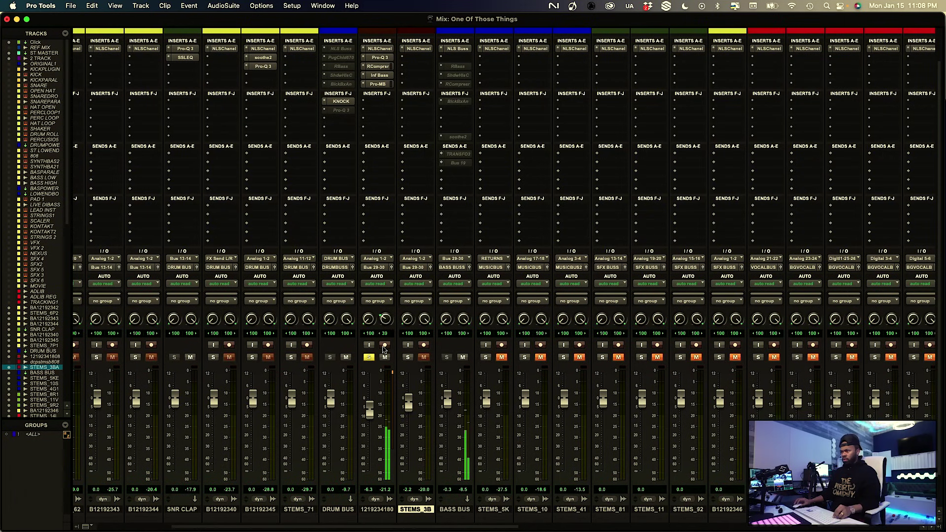
pyautogui.keyDown('alt'); pyautogui.click(386, 319); pyautogui.keyUp('alt')
pyautogui.keyDown('alt'); pyautogui.click(368, 319); pyautogui.keyUp('alt')
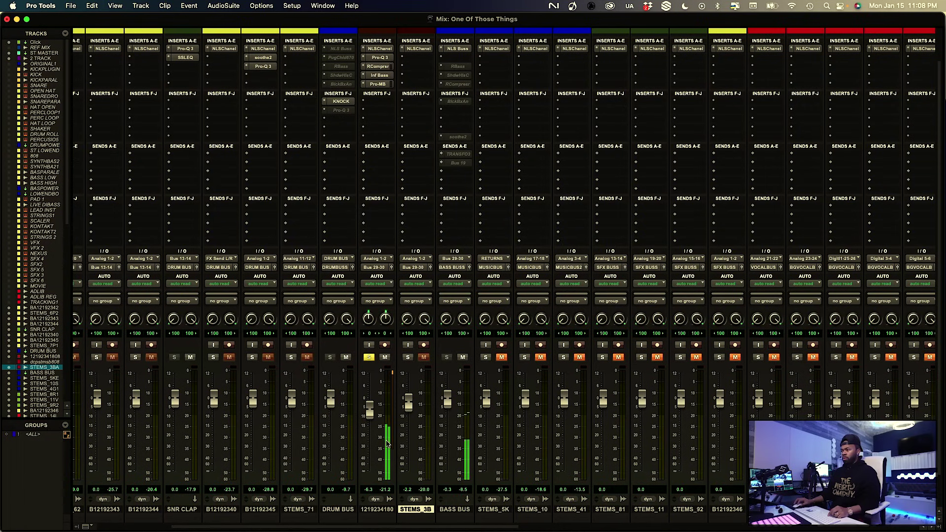
pyautogui.moveTo(368, 319); pyautogui.dragTo(379, 305)
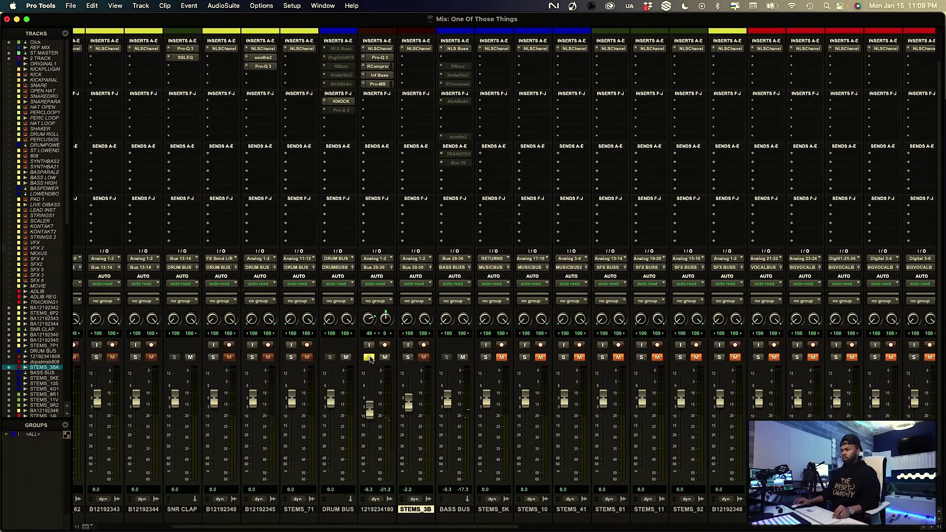
pyautogui.keyDown('alt'); pyautogui.click(369, 320); pyautogui.keyUp('alt')
pyautogui.keyDown('alt'); pyautogui.click(386, 319); pyautogui.keyUp('alt')
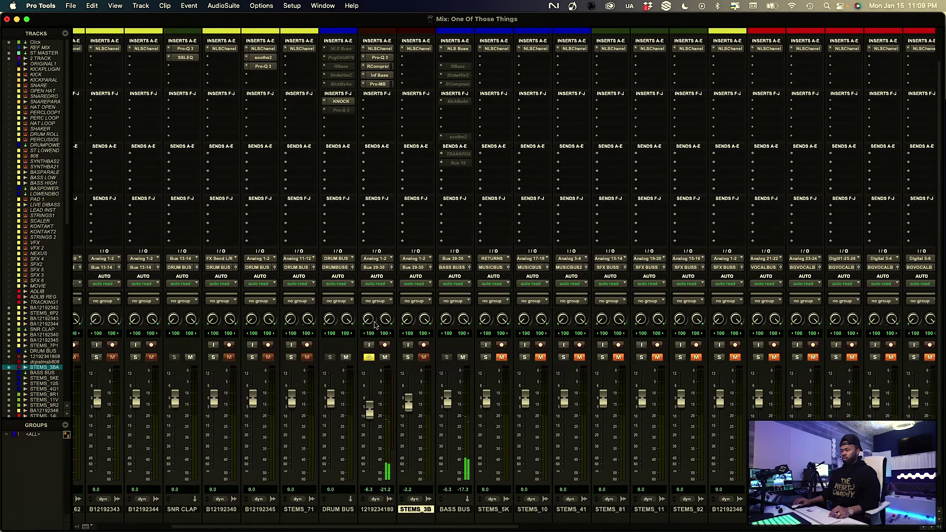
# Audition the soloed 808 with its left pan centred, and narrow that pan to 68
pyautogui.moveTo(371, 324); pyautogui.dragTo(385, 337)
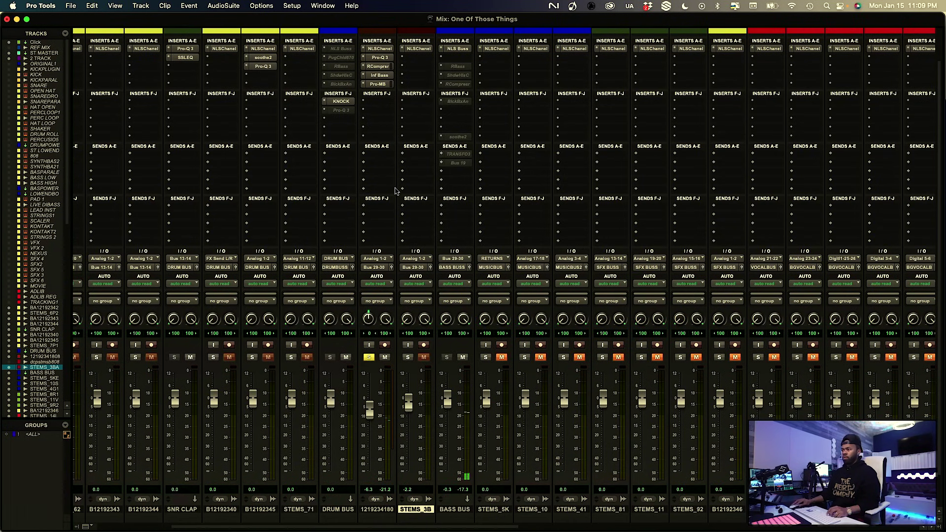
pyautogui.keyDown('alt'); pyautogui.click(368, 319); pyautogui.keyUp('alt')
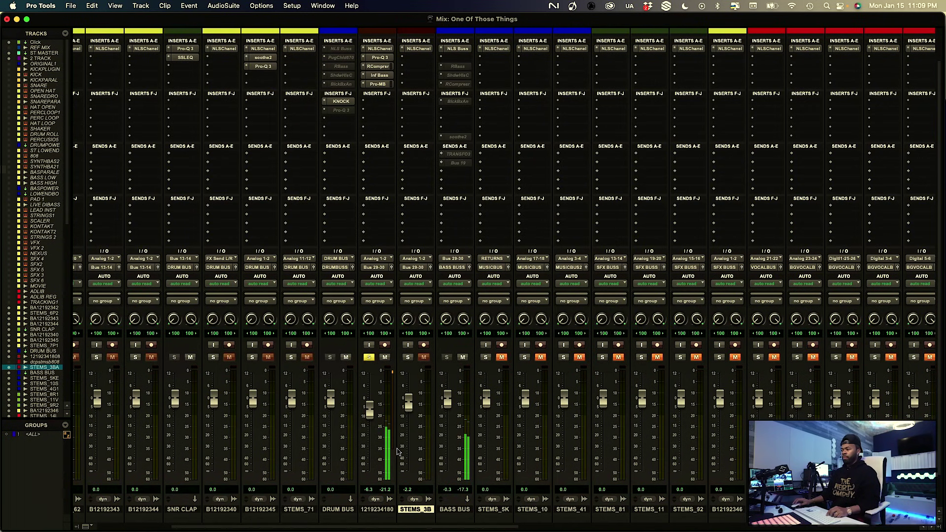
pyautogui.moveTo(371, 321); pyautogui.dragTo(372, 309)
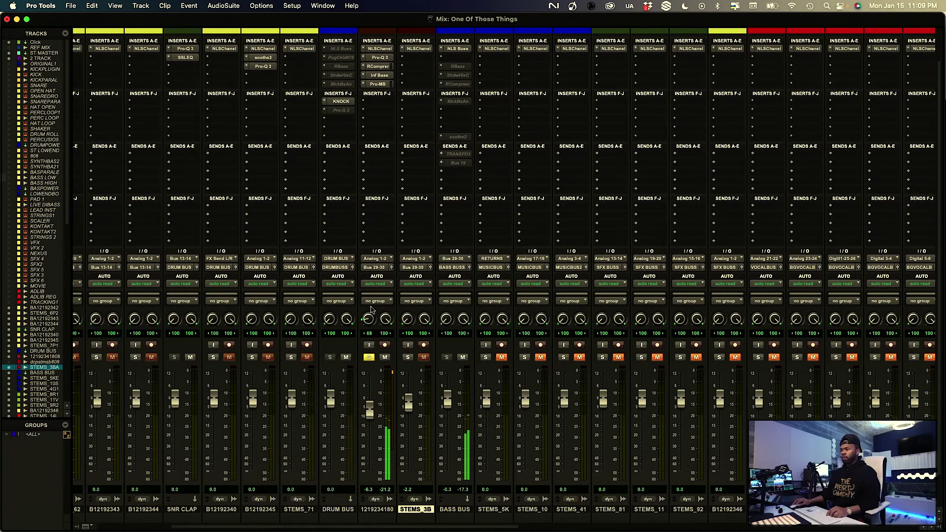
# Reset the left pan of the soloed 808 track to fully left (100) and unsolo the track
pyautogui.keyDown('alt'); pyautogui.click(371, 319); pyautogui.keyUp('alt')
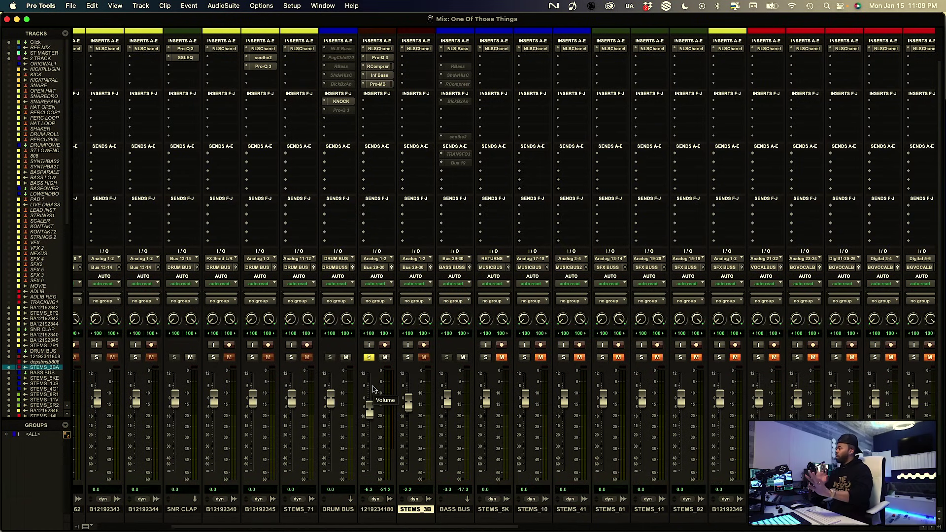
pyautogui.click(370, 358)
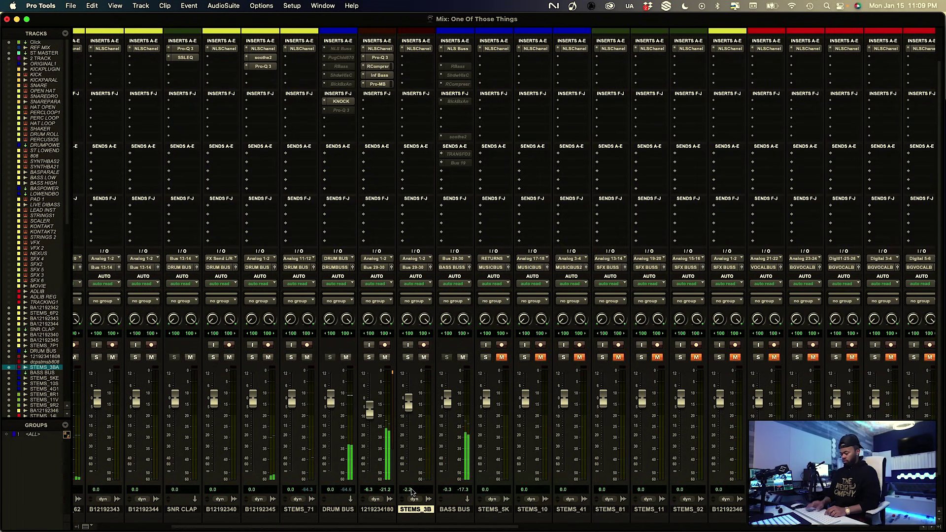
# Play the song in the Edit window from the second section of the STEMS_3BASS clip and return to the mixer
pyautogui.press('super+equal')
pyautogui.scroll(-1, 441, 451)
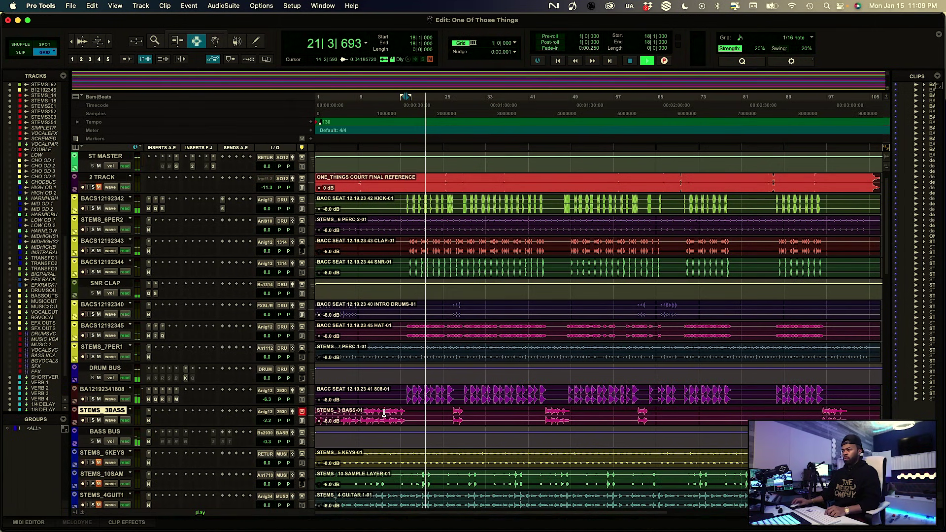
pyautogui.click(361, 410)
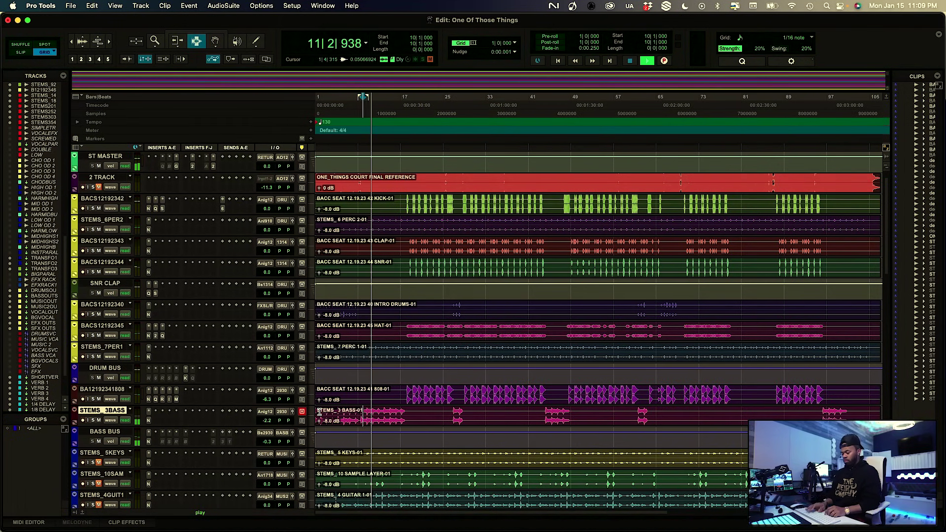
pyautogui.press('super+equal')
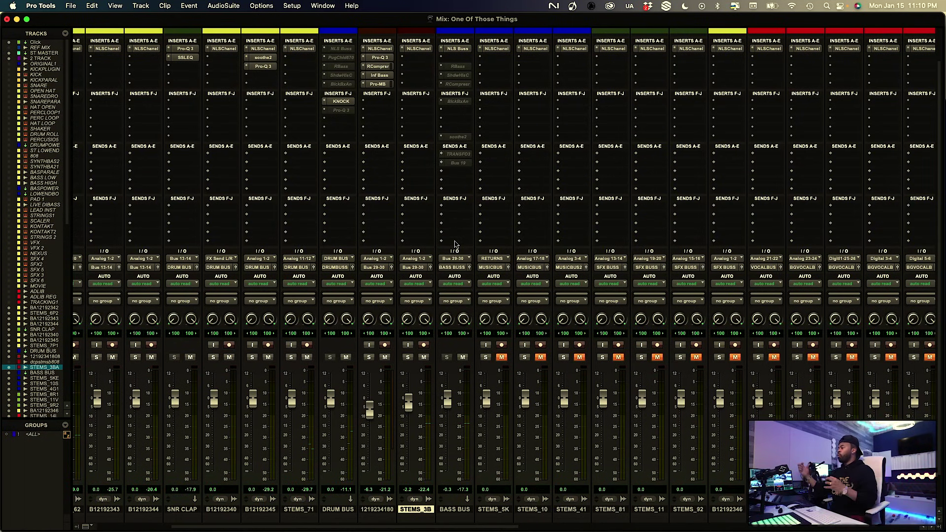
# Insert FabFilter Saturn 2 (stereo) on the BASS BUS in the empty slot below NLS Buss, keeping the factory default preset
pyautogui.click(456, 58)
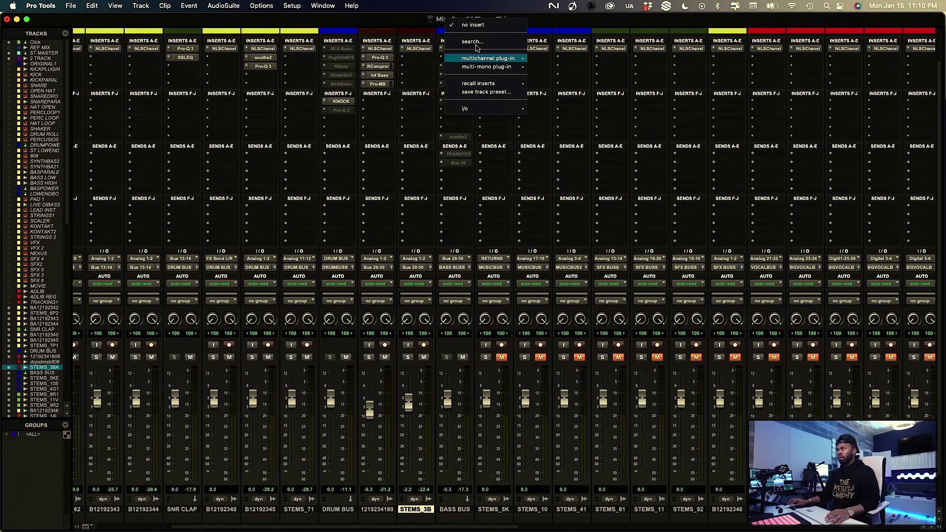
pyautogui.click(478, 43)
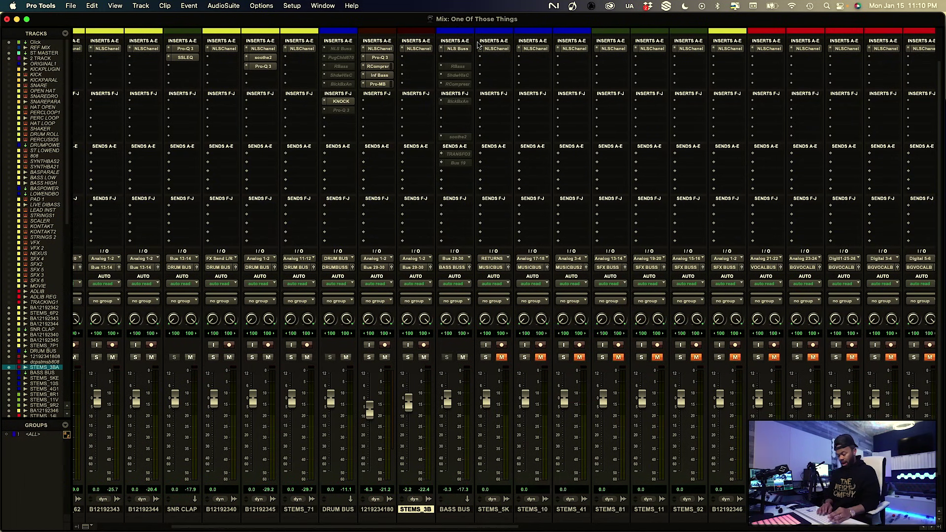
pyautogui.write('fab')
pyautogui.press('Down')
pyautogui.press('Down')
pyautogui.press('Down')
pyautogui.press('Down')
pyautogui.press('Down')
pyautogui.press('Down')
pyautogui.press('Down')
pyautogui.press('Down')
pyautogui.press('Down')
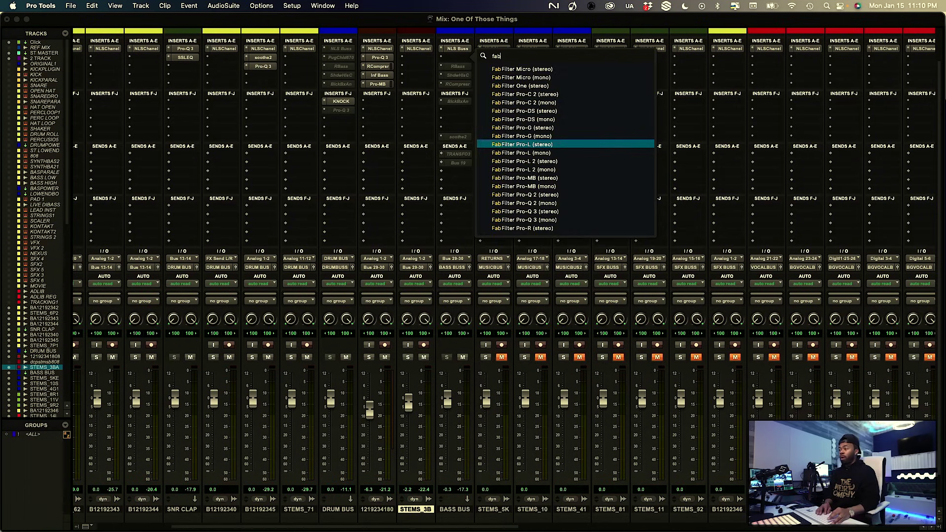
pyautogui.write('saturn')
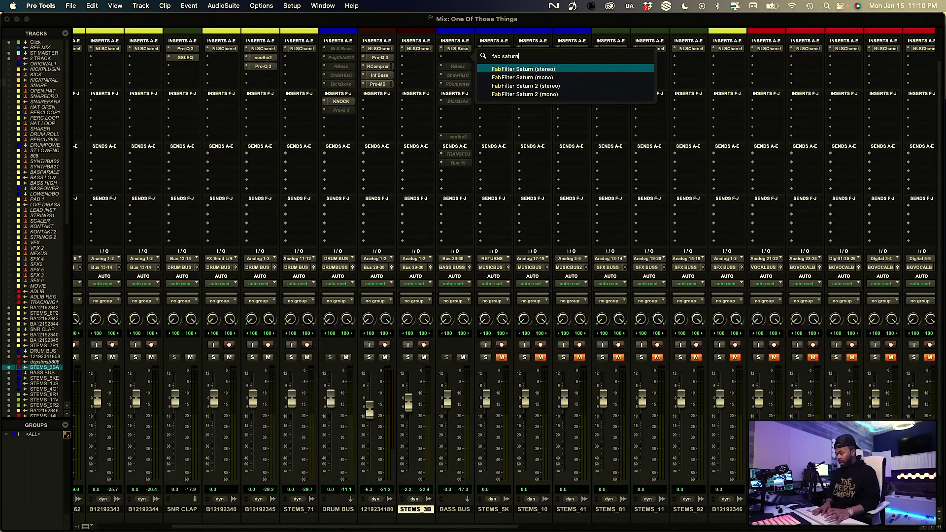
pyautogui.press('Down')
pyautogui.press('Down')
pyautogui.press('Return')
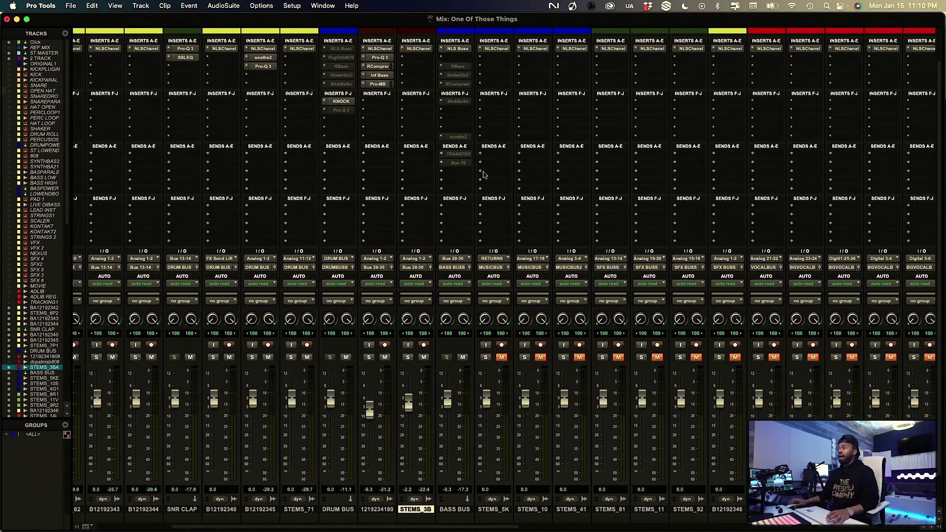
pyautogui.click(252, 121)
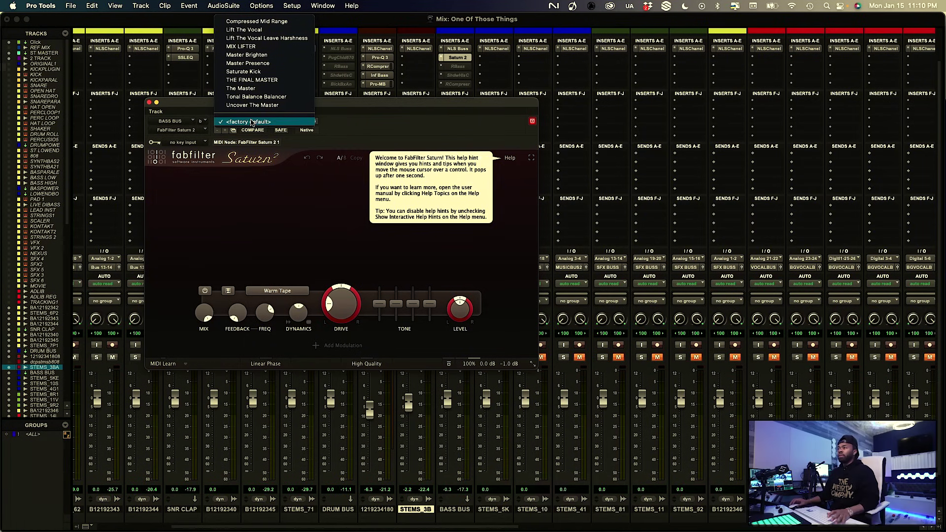
pyautogui.click(369, 107)
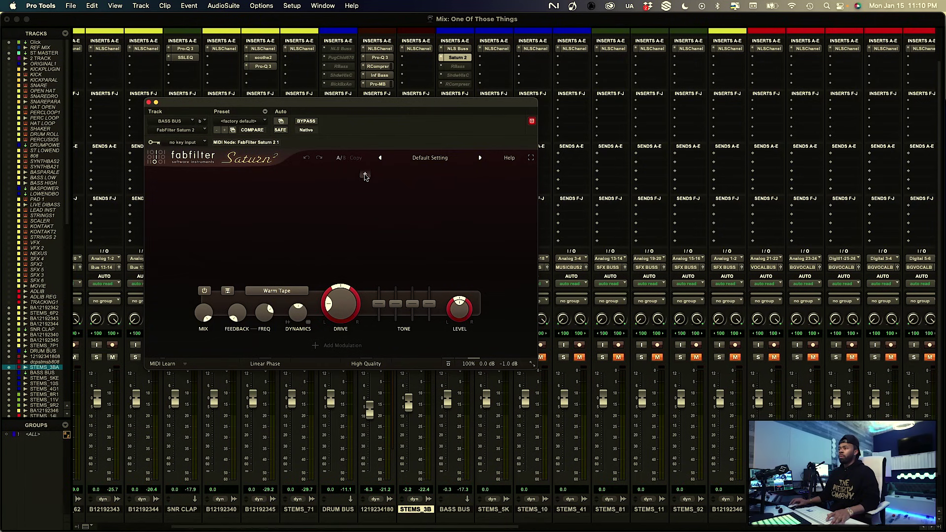
# Split Saturn 2 into three bands during playback and shift both crossovers lower in frequency
pyautogui.press('space')
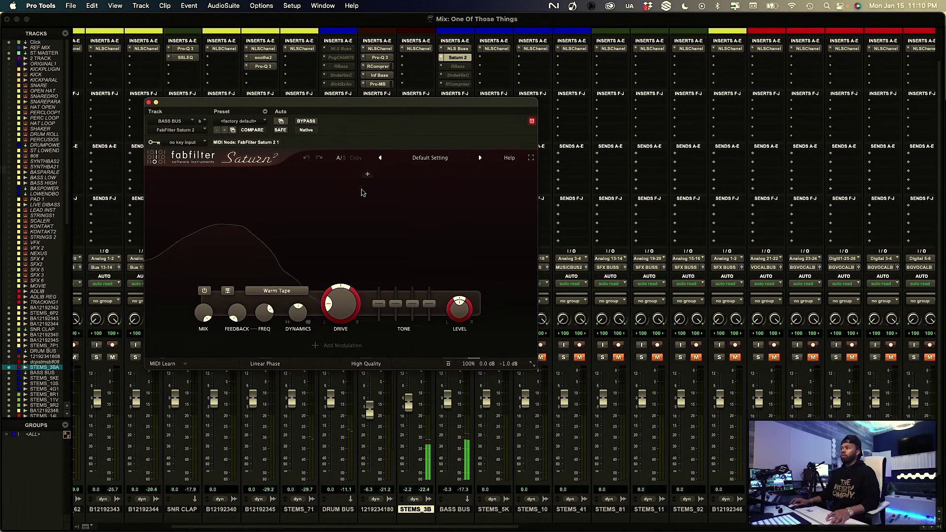
pyautogui.click(348, 175)
pyautogui.moveTo(351, 194); pyautogui.dragTo(360, 194)
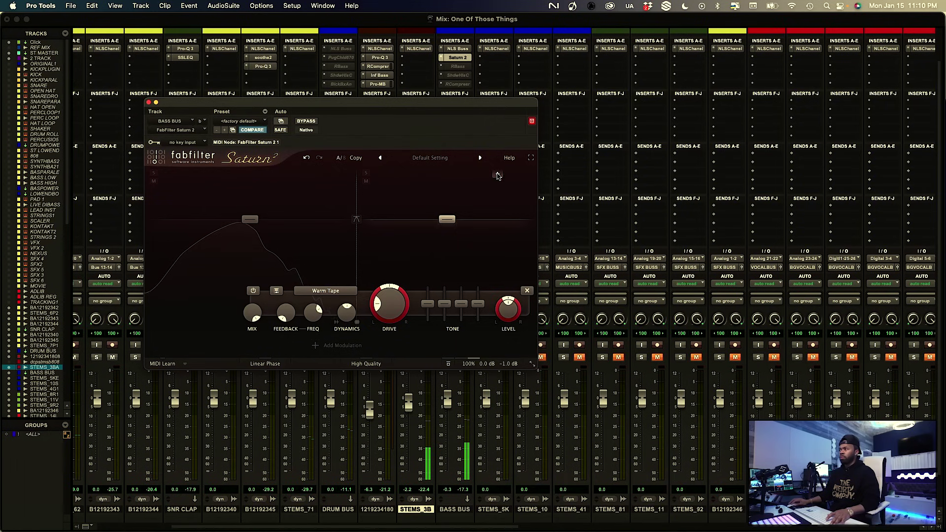
pyautogui.click(497, 295)
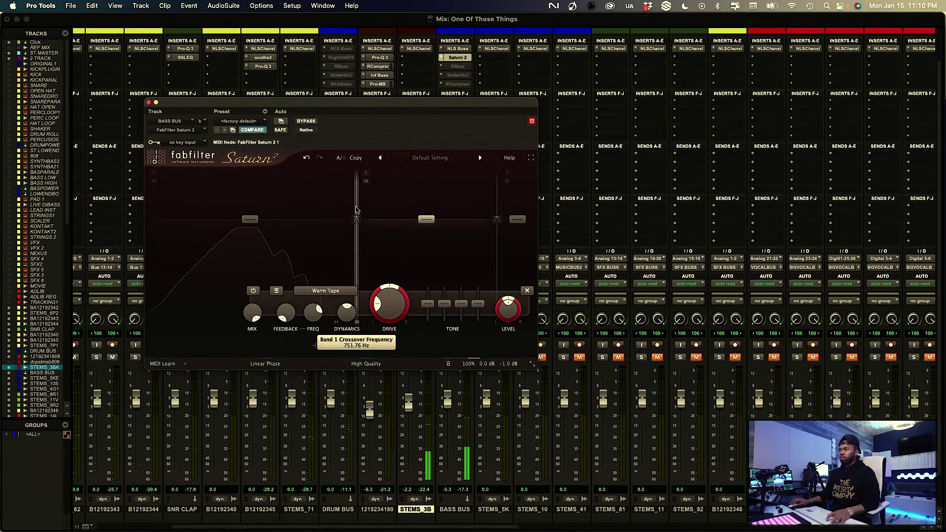
pyautogui.moveTo(357, 219); pyautogui.dragTo(343, 219)
pyautogui.moveTo(495, 209); pyautogui.dragTo(471, 208)
# Raise the band 2 drive to about 85% and compare the saturated bass with the bypassed signal
pyautogui.moveTo(394, 294); pyautogui.dragTo(412, 270)
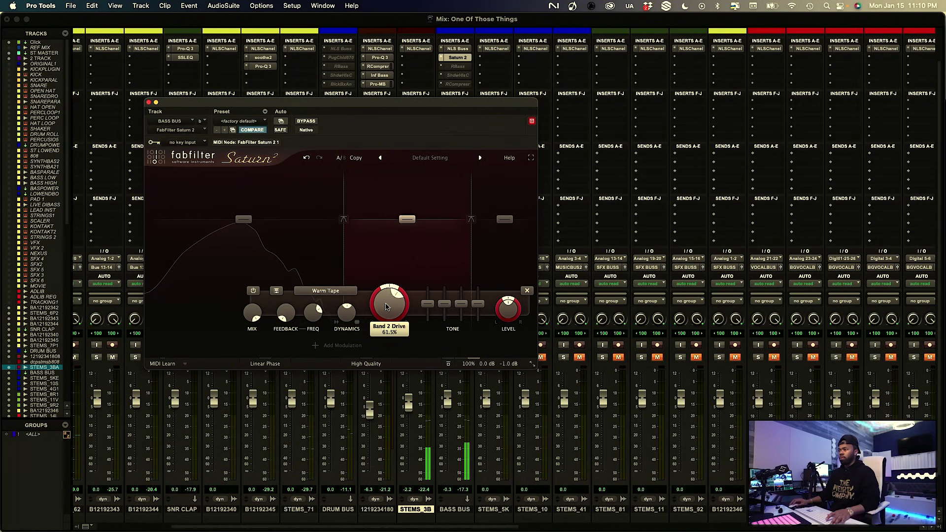
pyautogui.moveTo(393, 274); pyautogui.dragTo(392, 285)
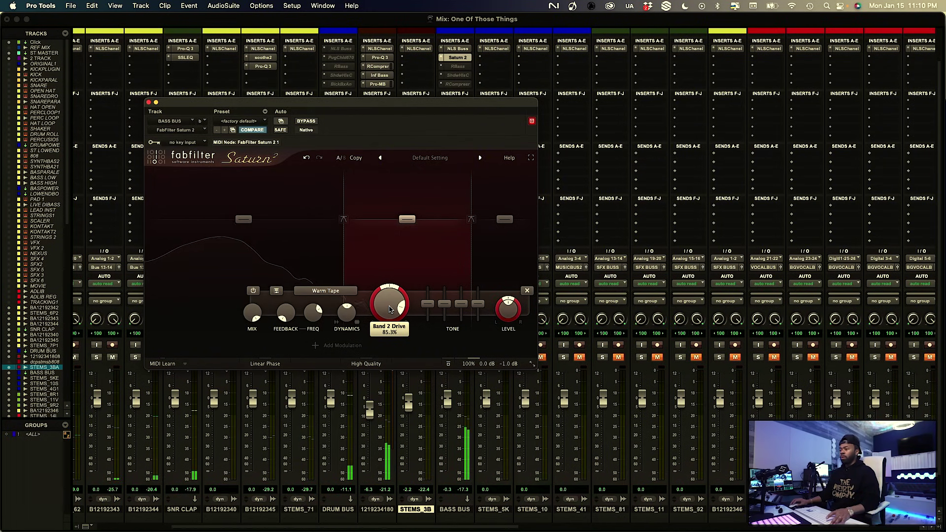
pyautogui.click(307, 122)
pyautogui.click(306, 121)
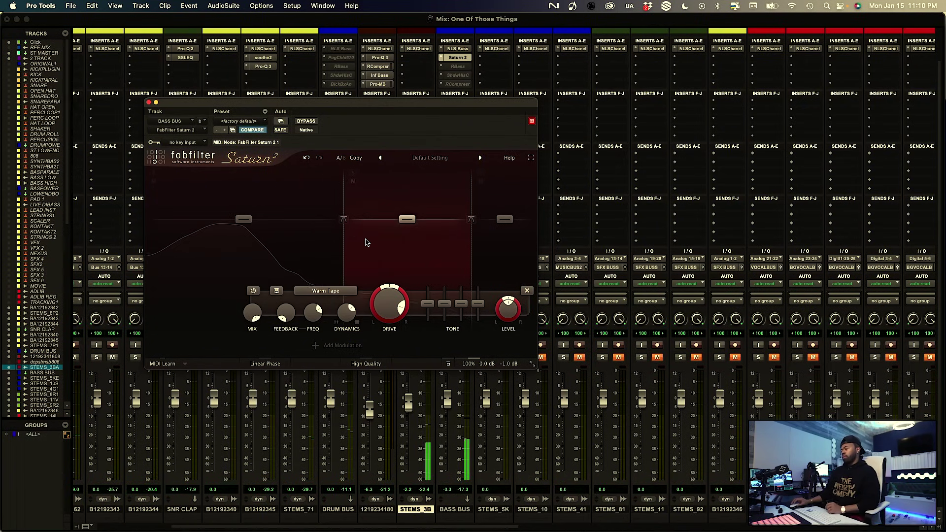
pyautogui.click(306, 121)
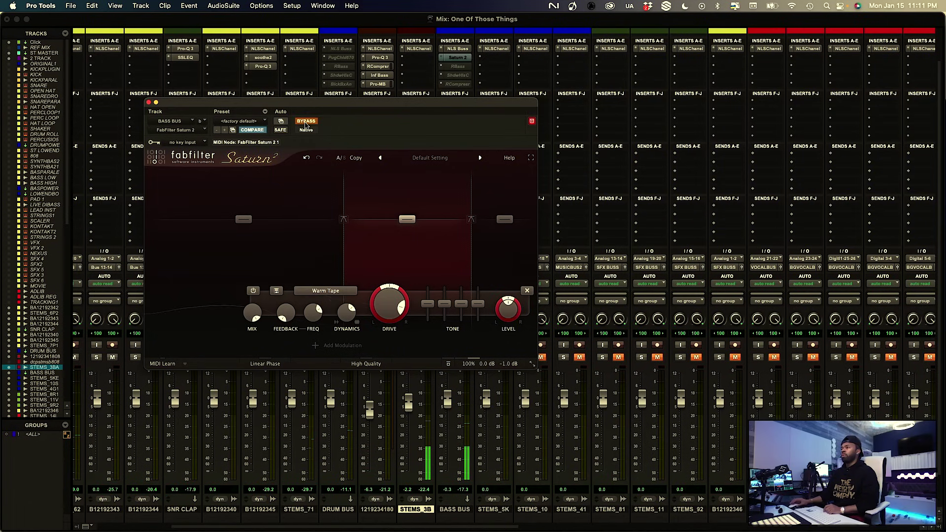
pyautogui.click(305, 121)
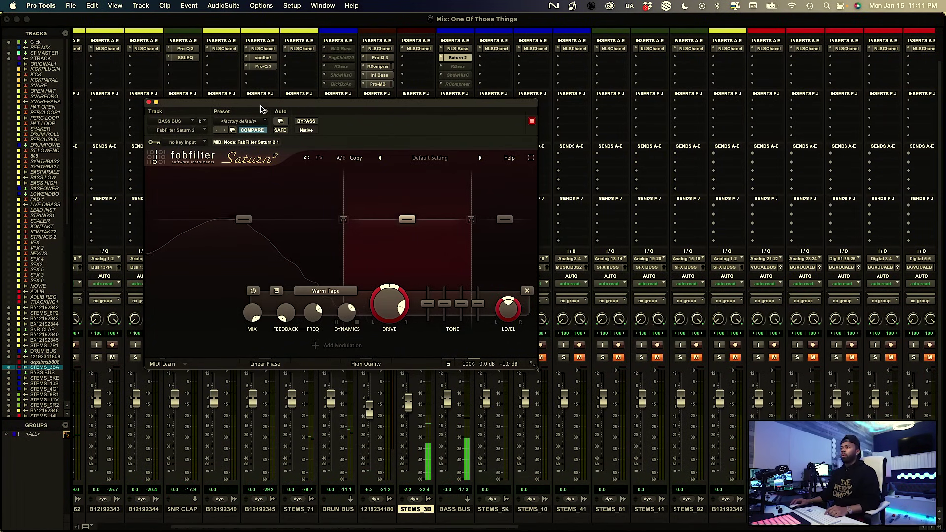
# Lower the crossover between bands 1 and 2 further and raise the band 2 level to +2.06 dB
pyautogui.click(265, 112)
pyautogui.click(343, 204)
pyautogui.moveTo(344, 205); pyautogui.dragTo(327, 205)
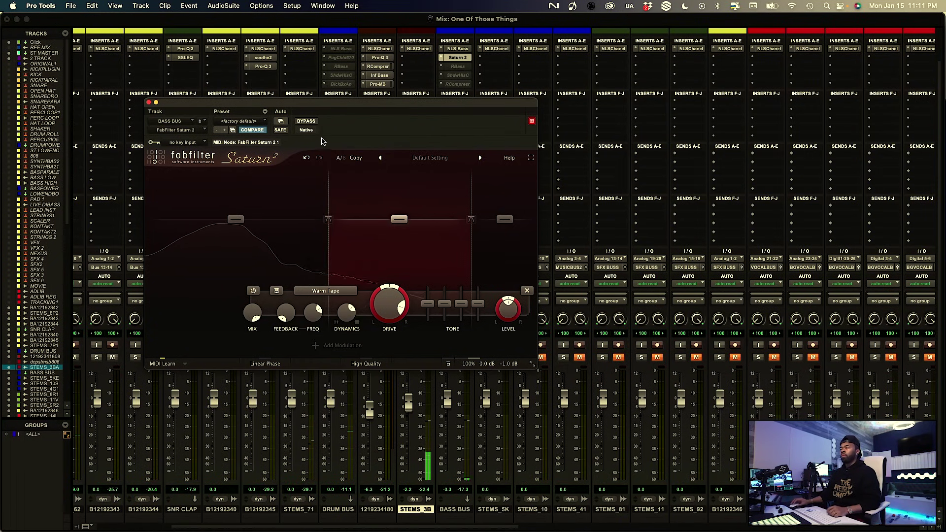
pyautogui.click(312, 122)
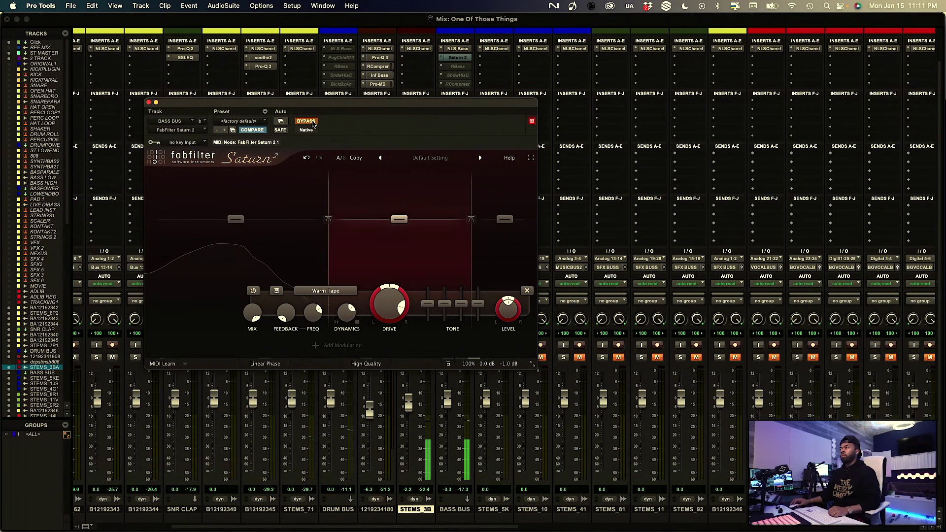
pyautogui.click(312, 122)
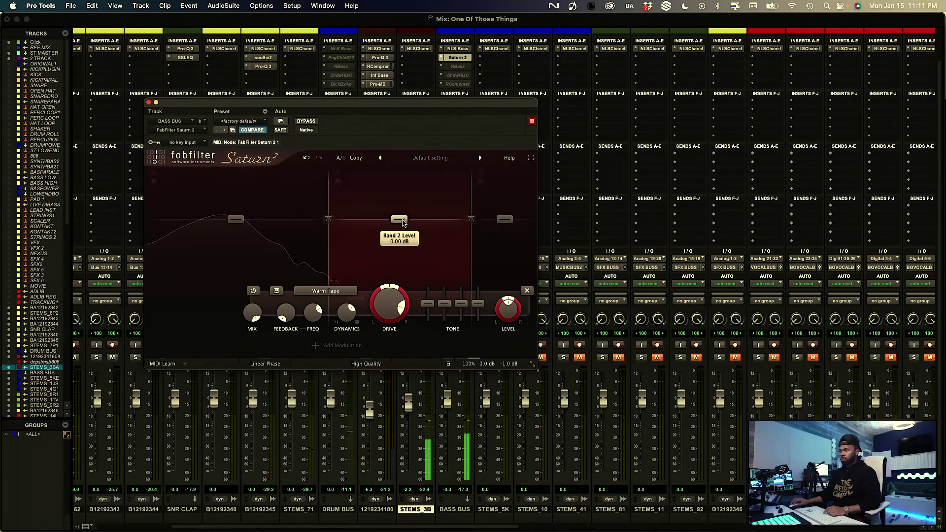
pyautogui.scroll(3, 404, 222)
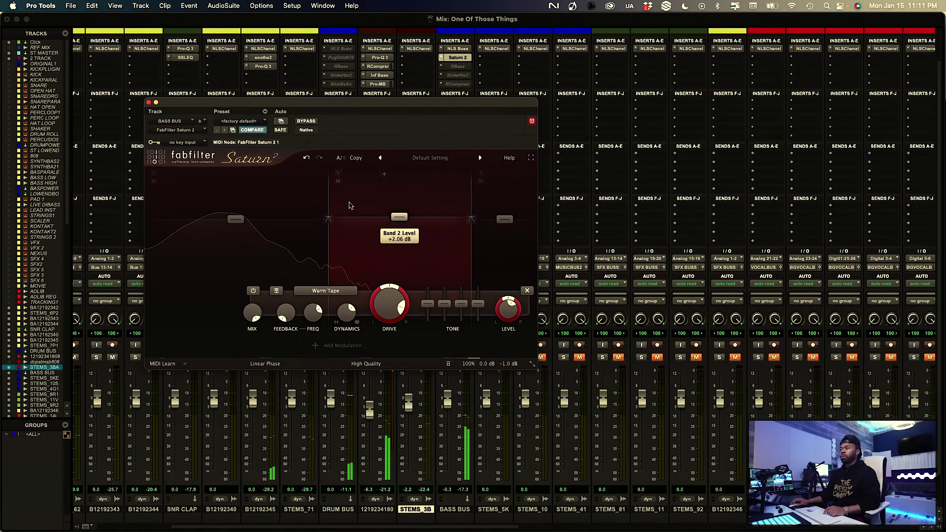
# Close the Saturn 2 window and move its insert from the BASS BUS to the second slot of STEMS_3BASS
pyautogui.click(149, 103)
pyautogui.scroll(-3, 508, 312)
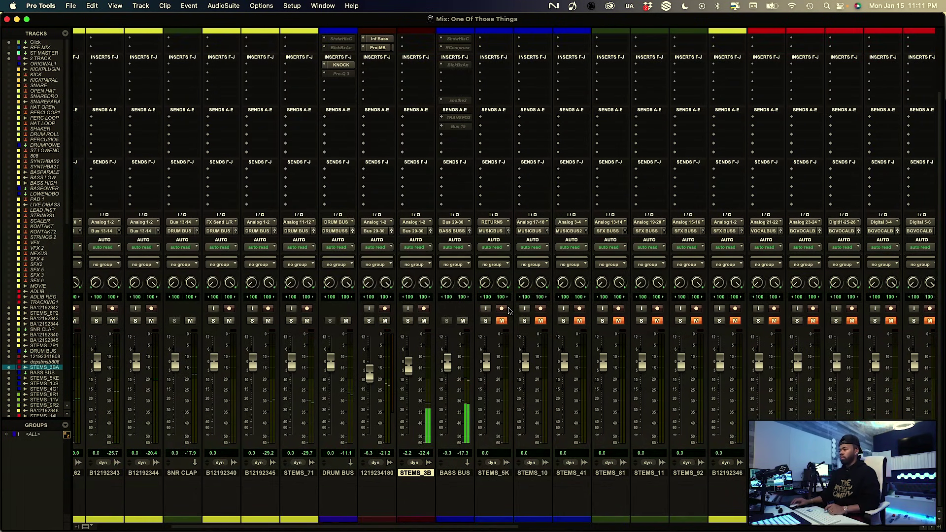
pyautogui.scroll(6, 400, 110)
pyautogui.moveTo(456, 97); pyautogui.dragTo(419, 97)
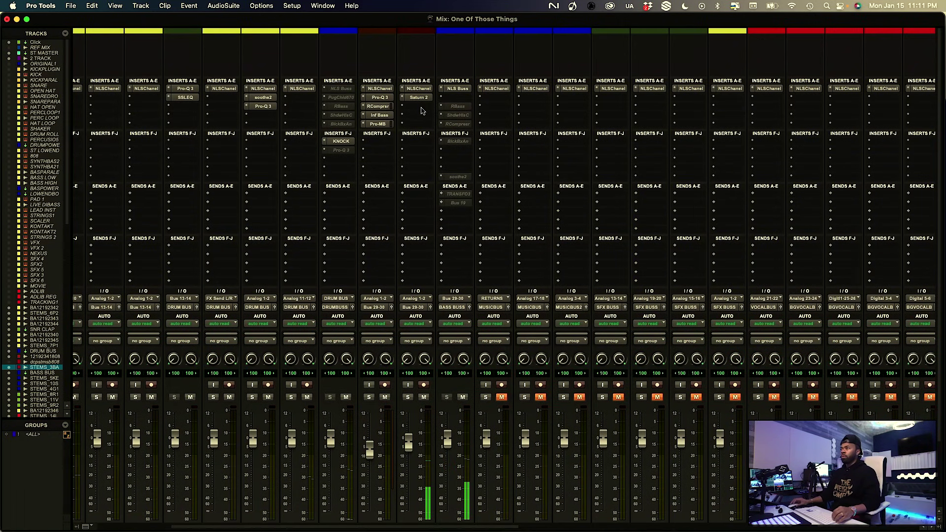
pyautogui.scroll(-6, 421, 111)
pyautogui.scroll(6, 427, 179)
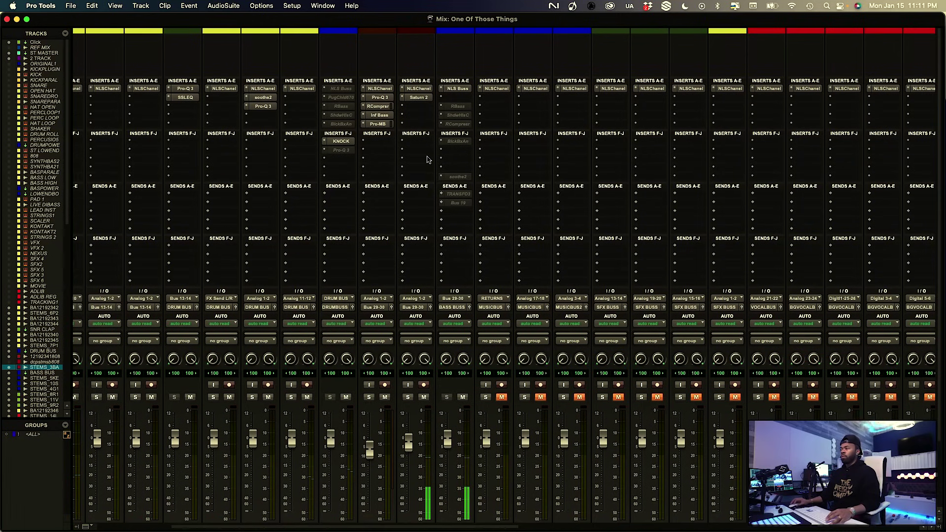
# Insert FabFilter Pro-Q 3 (stereo) on STEMS_3BASS in the slot below Saturn 2
pyautogui.click(419, 107)
pyautogui.write('fab')
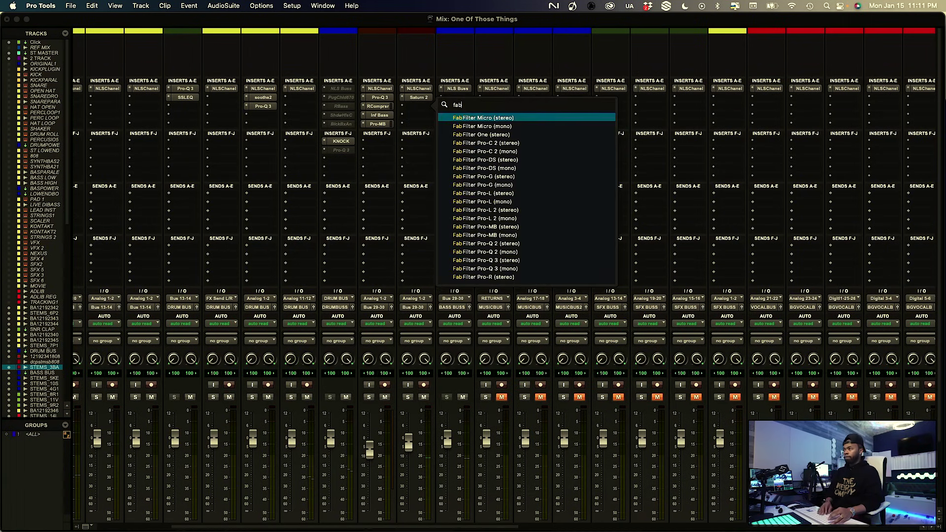
pyautogui.press('Down')
pyautogui.press('Down')
pyautogui.press('Down')
pyautogui.press('Down')
pyautogui.press('Down')
pyautogui.press('Down')
pyautogui.press('Down')
pyautogui.press('Down')
pyautogui.press('Down')
pyautogui.press('Down')
pyautogui.press('Down')
pyautogui.press('Down')
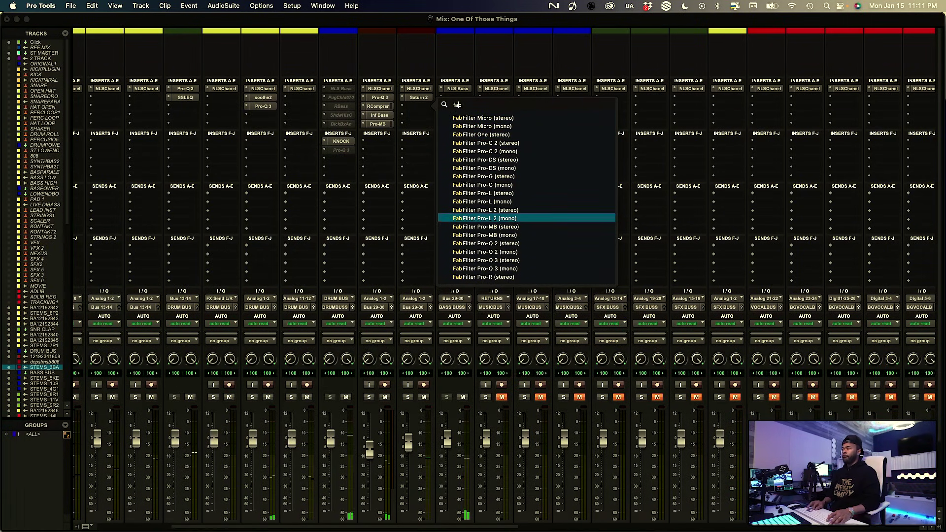
pyautogui.press('Down')
pyautogui.press('Down')
pyautogui.press('Down')
pyautogui.press('Down')
pyautogui.press('Down')
pyautogui.press('Return')
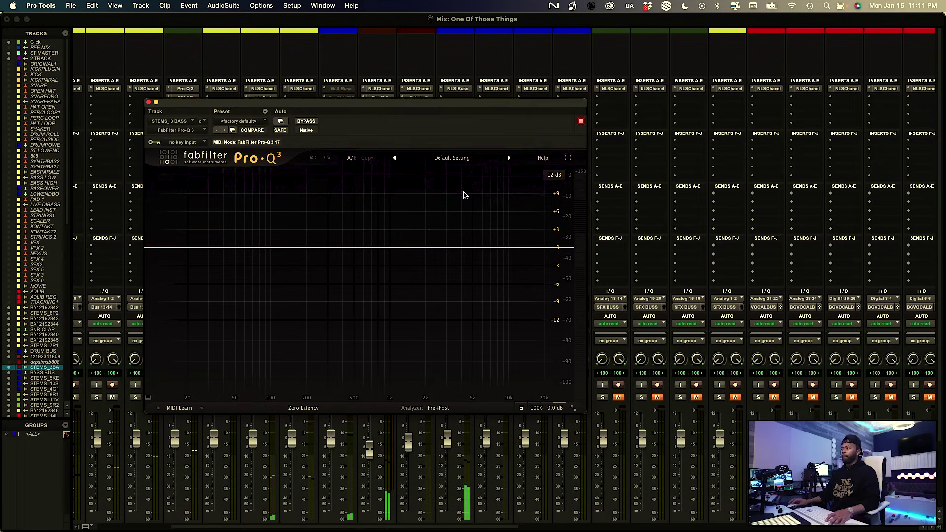
# Add a narrow, shallow bell cut at about 332 Hz in the bass EQ and bypass the EQ for comparison
pyautogui.moveTo(354, 113); pyautogui.dragTo(411, 107)
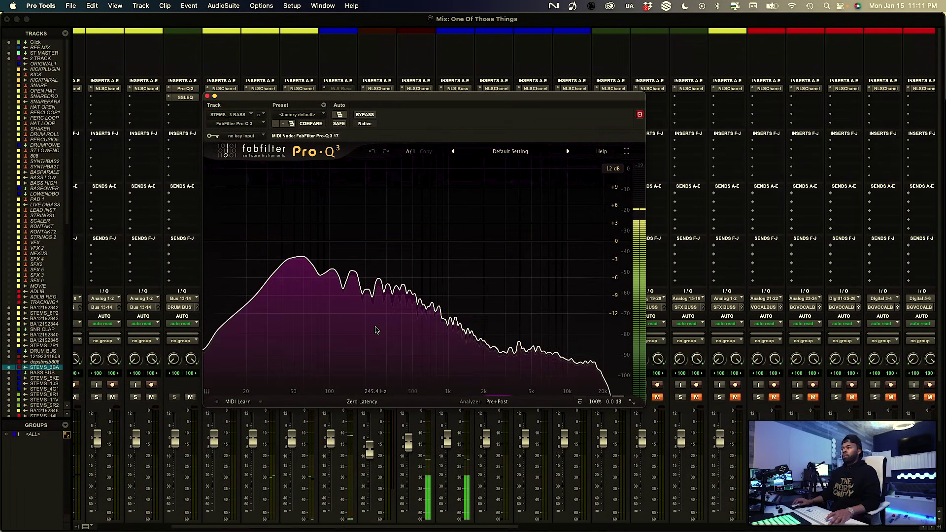
pyautogui.moveTo(375, 330)
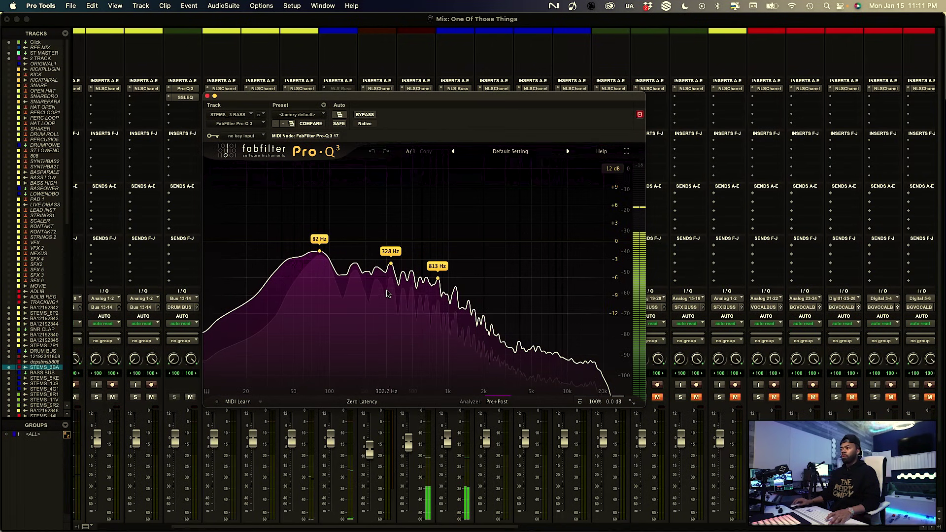
pyautogui.click(390, 266)
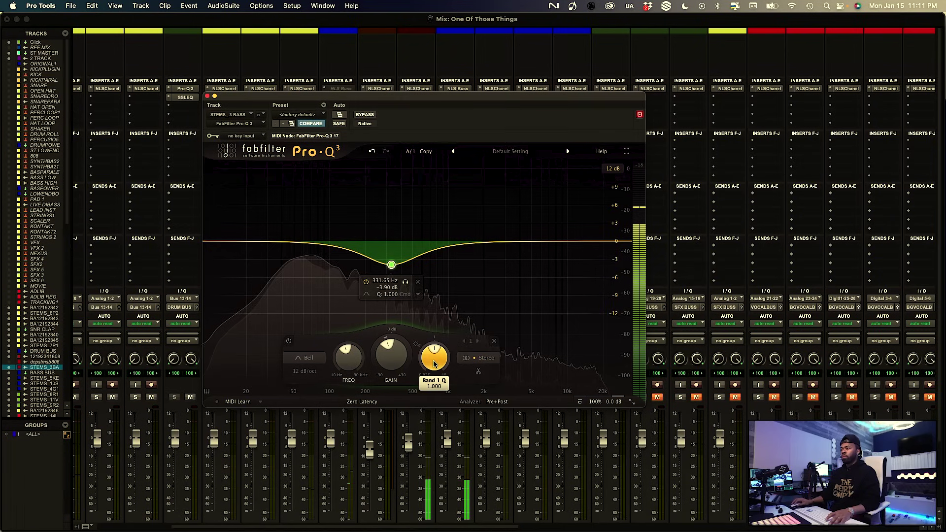
pyautogui.moveTo(436, 352); pyautogui.dragTo(436, 335)
pyautogui.moveTo(391, 355)
pyautogui.mouseDown()
pyautogui.moveTo(394, 294)
pyautogui.moveTo(388, 365)
pyautogui.mouseUp()
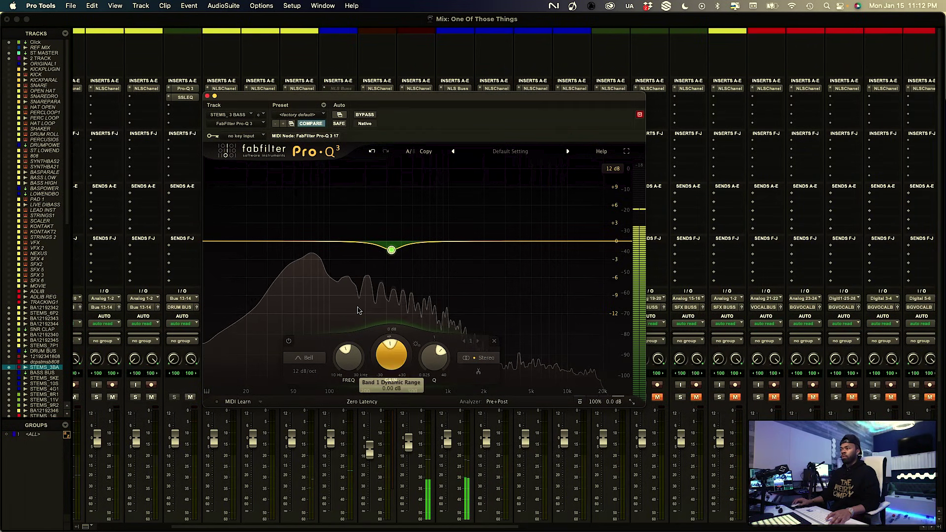
pyautogui.click(365, 115)
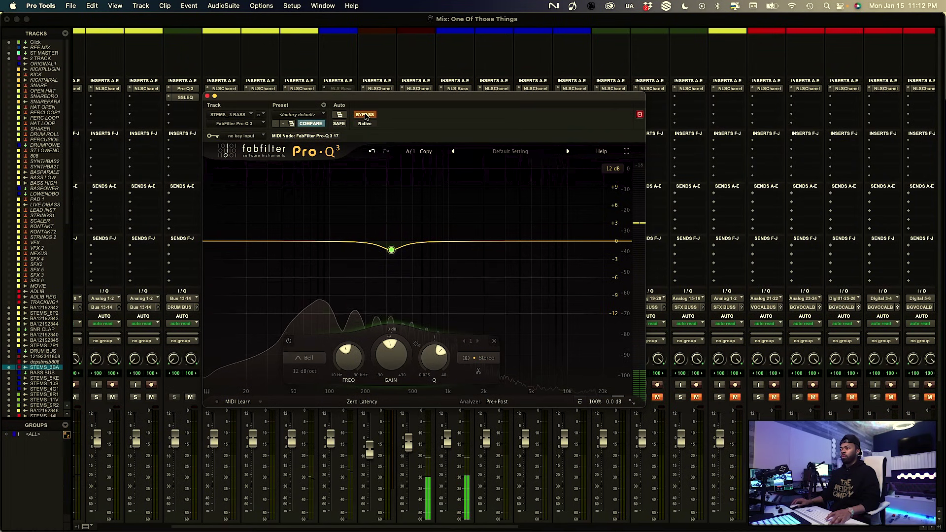
# Re-enable the Pro-Q 3 on STEMS_3BASS and close its window
pyautogui.click(365, 115)
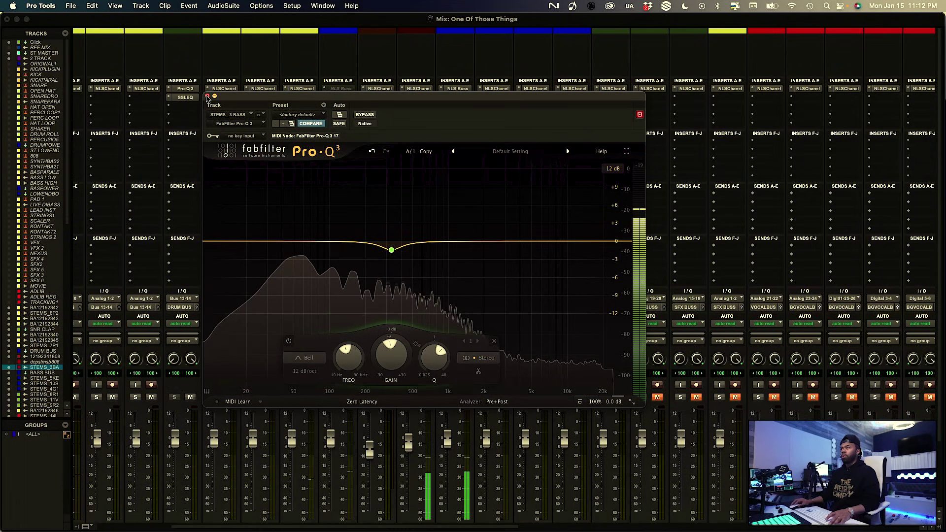
pyautogui.press('super+w')
# Select the output tracks from DRUMS OUT through SFX OUTS and create a Mix/Edit group named YES
pyautogui.scroll(-3, 489, 262)
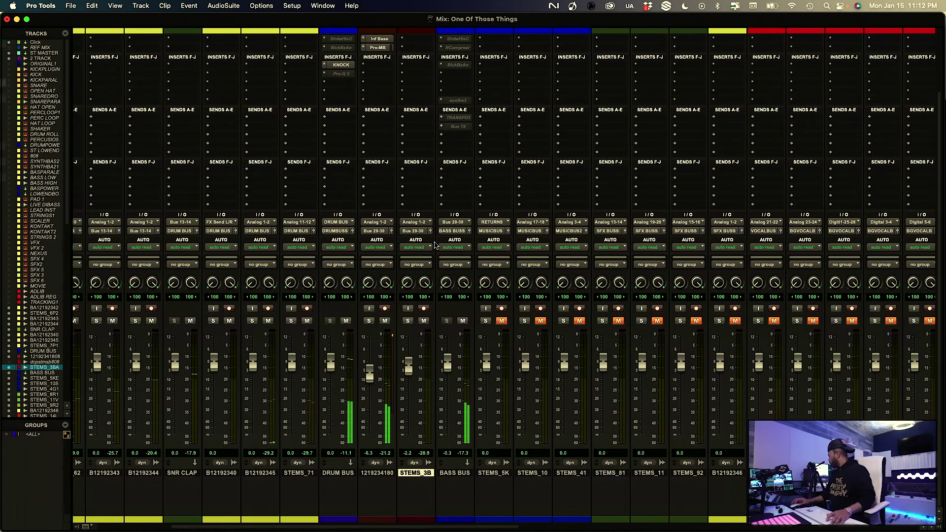
pyautogui.hscroll(-5, 435, 245)
pyautogui.hscroll(8, 447, 258)
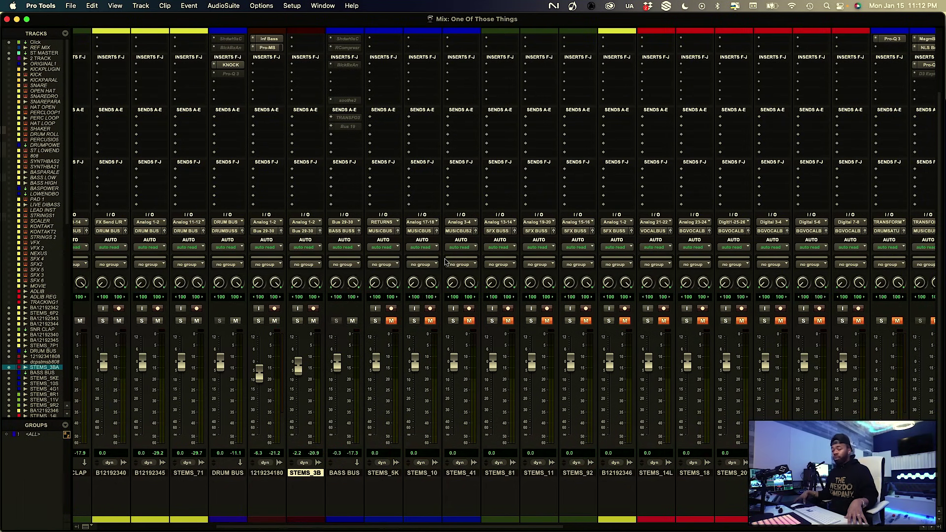
pyautogui.hscroll(10, 445, 261)
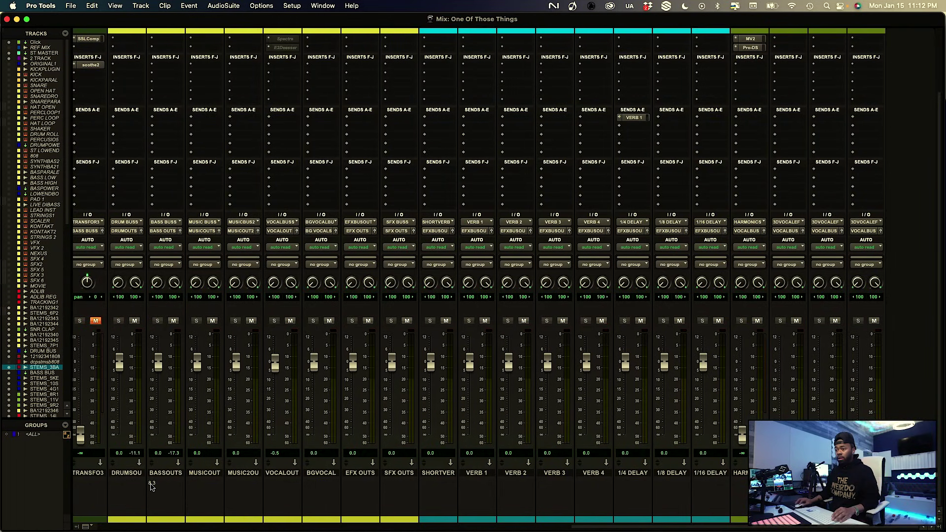
pyautogui.click(132, 473)
pyautogui.moveTo(176, 474); pyautogui.dragTo(390, 473)
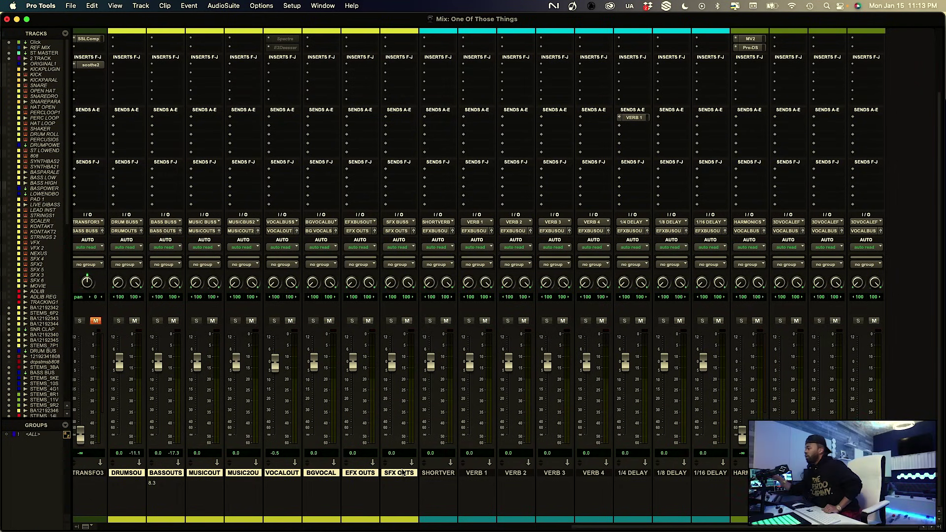
pyautogui.hscroll(-3, 302, 462)
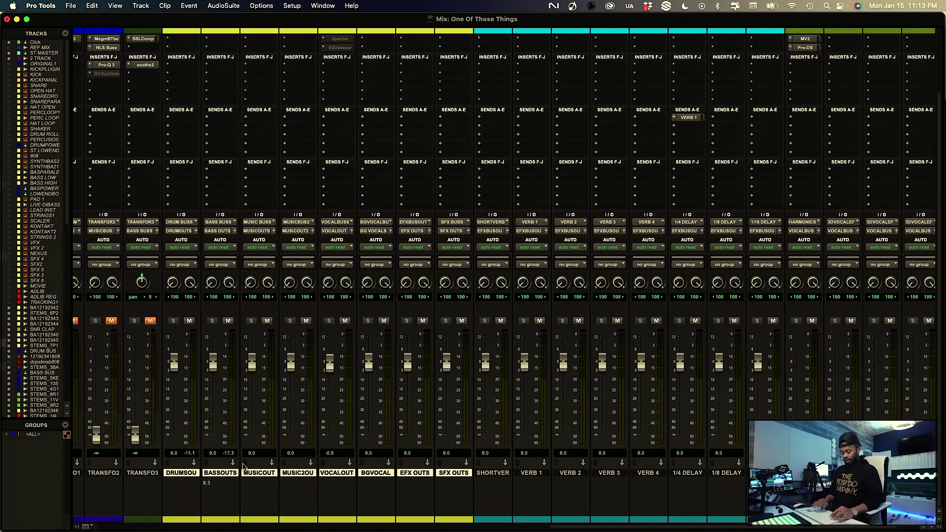
pyautogui.press('super+g')
pyautogui.write('YES')
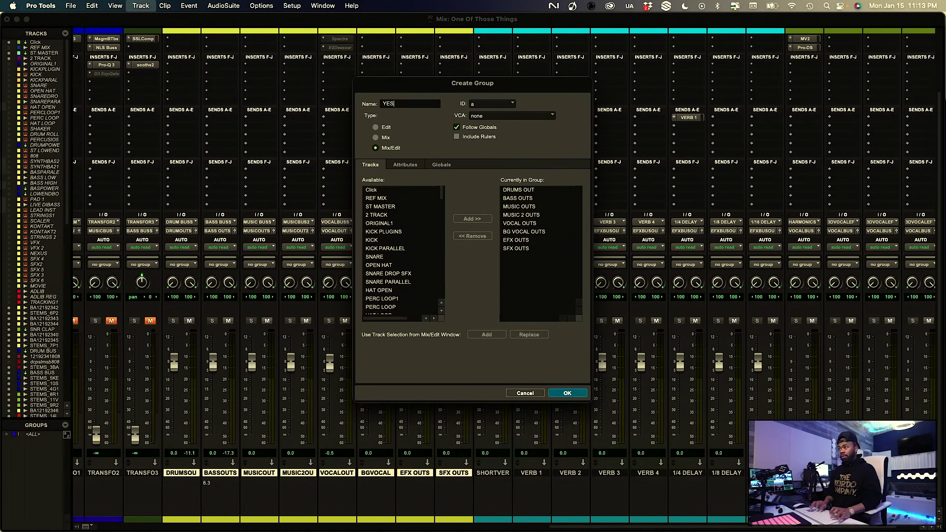
pyautogui.press('Return')
# Bypass the Gold Clip and L2 inserts on ST MASTER and restart playback from about bar 18, where the kick enters
pyautogui.hscroll(5, 234, 421)
pyautogui.scroll(3, 234, 421)
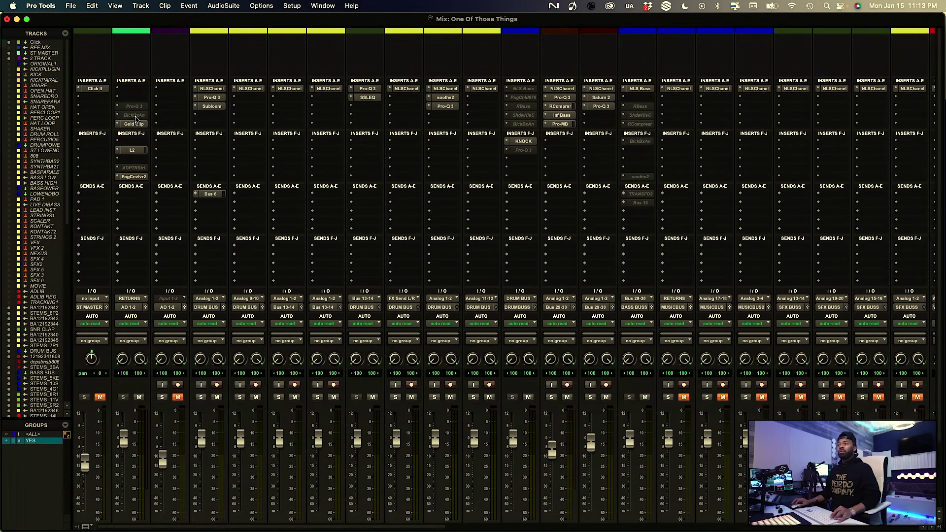
pyautogui.scroll(-3, 135, 150)
pyautogui.hscroll(5, 293, 215)
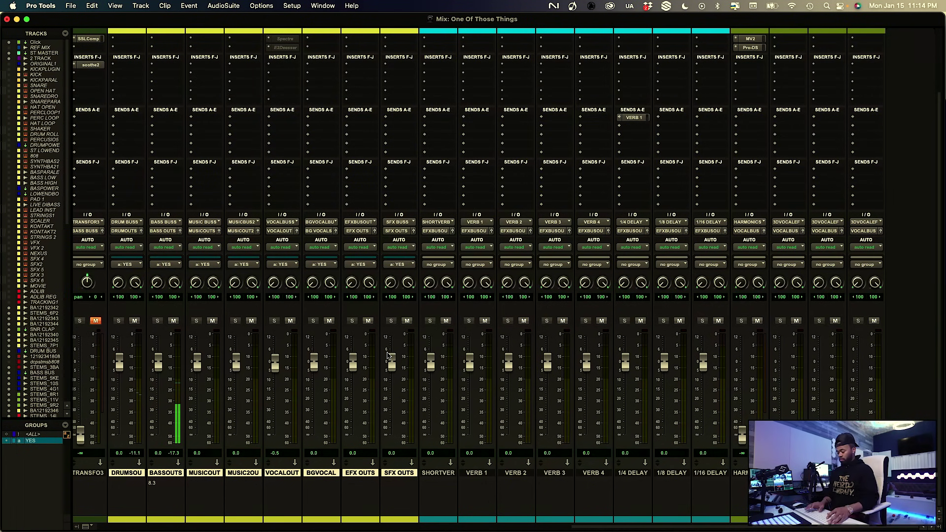
pyautogui.press('super+equal')
pyautogui.click(405, 202)
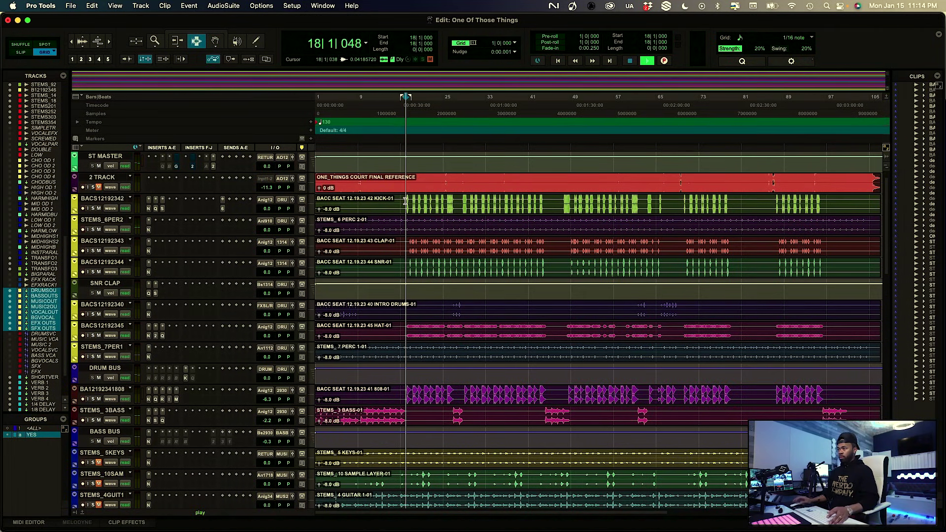
pyautogui.press('super+equal')
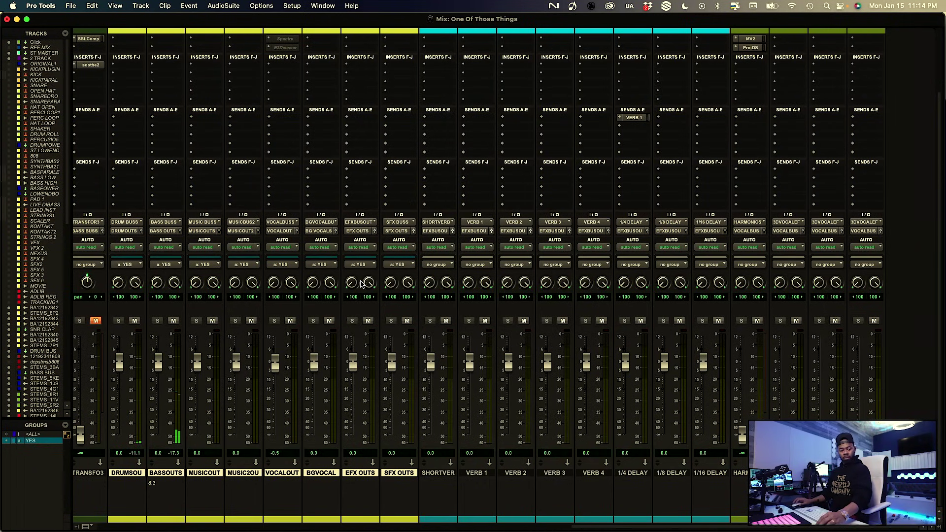
# Raise the linked output faders of the YES group in stages until DRUMS OUT and BASS OUTS sit at +12.0 dB
pyautogui.hscroll(-1, 209, 374)
pyautogui.hscroll(-3, 209, 375)
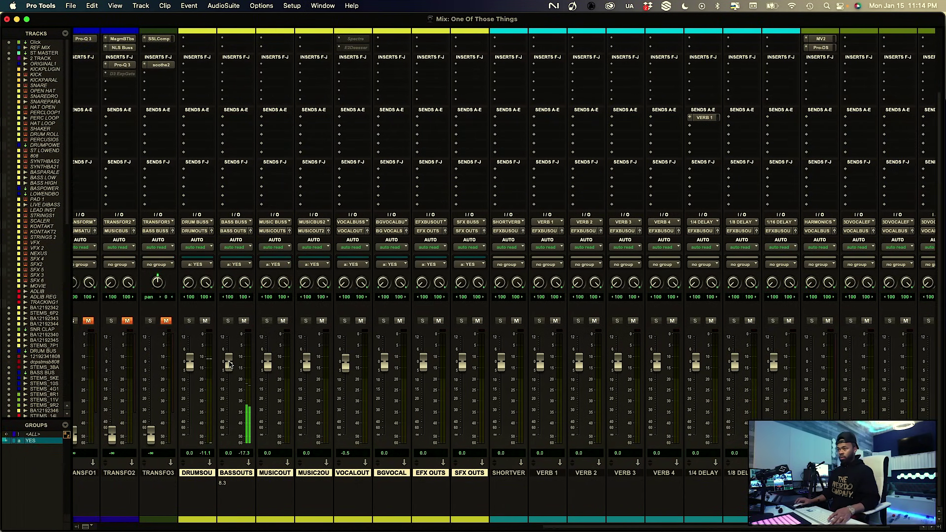
pyautogui.moveTo(230, 354); pyautogui.dragTo(230, 348)
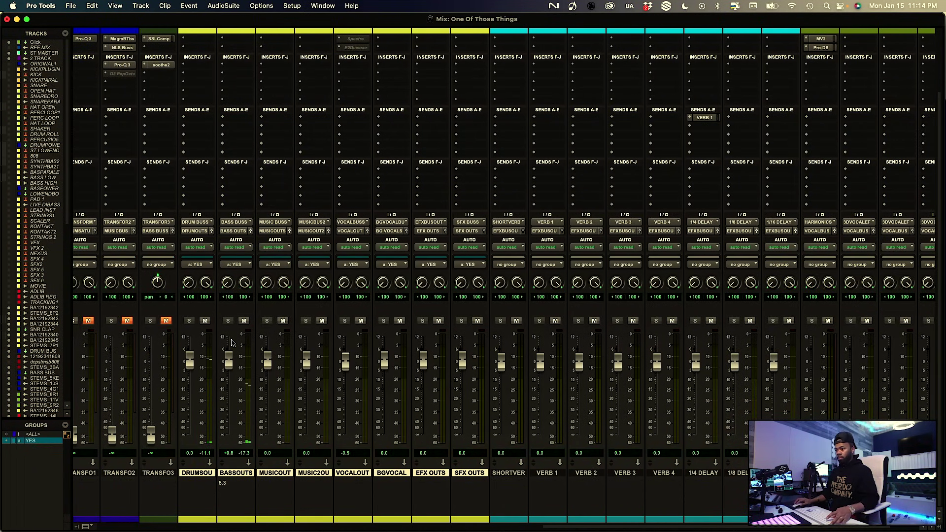
pyautogui.moveTo(229, 354); pyautogui.dragTo(228, 349)
pyautogui.moveTo(229, 311); pyautogui.dragTo(231, 289)
pyautogui.moveTo(226, 355); pyautogui.dragTo(230, 330)
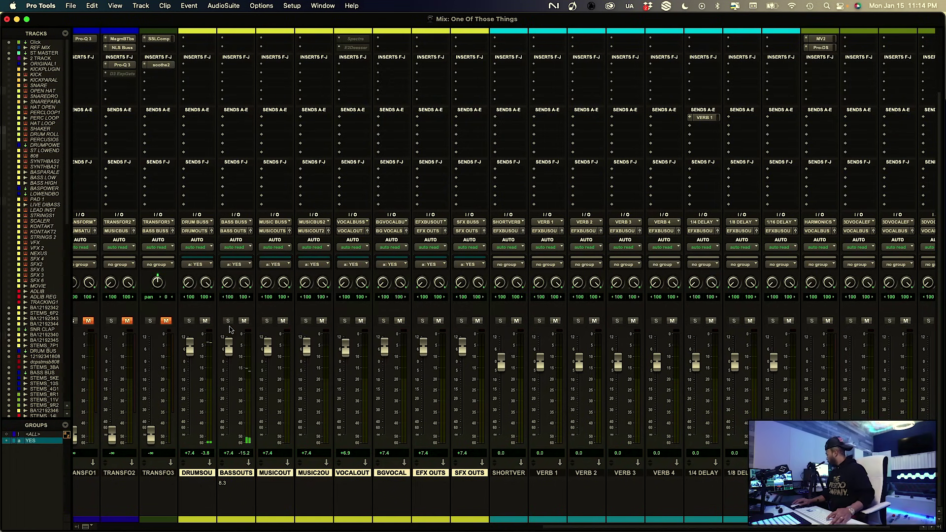
pyautogui.moveTo(229, 344); pyautogui.dragTo(233, 337)
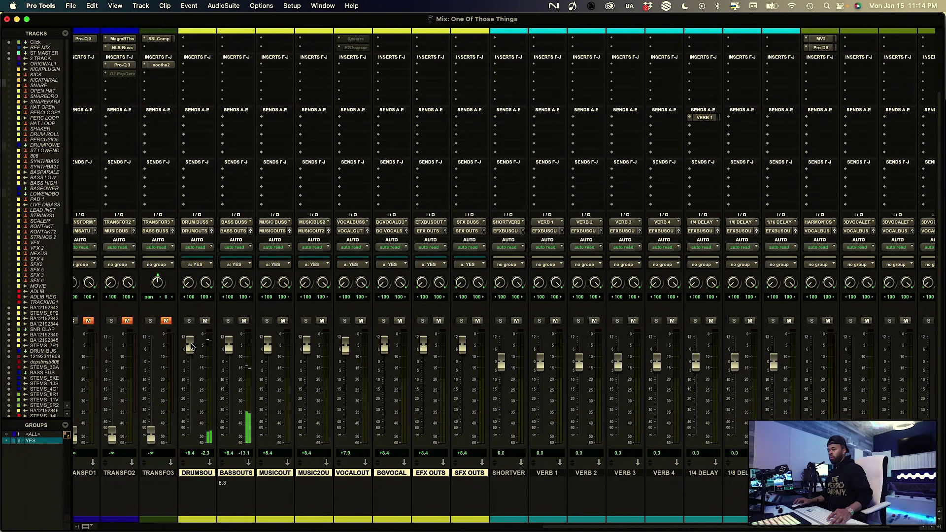
pyautogui.moveTo(192, 346); pyautogui.dragTo(191, 341)
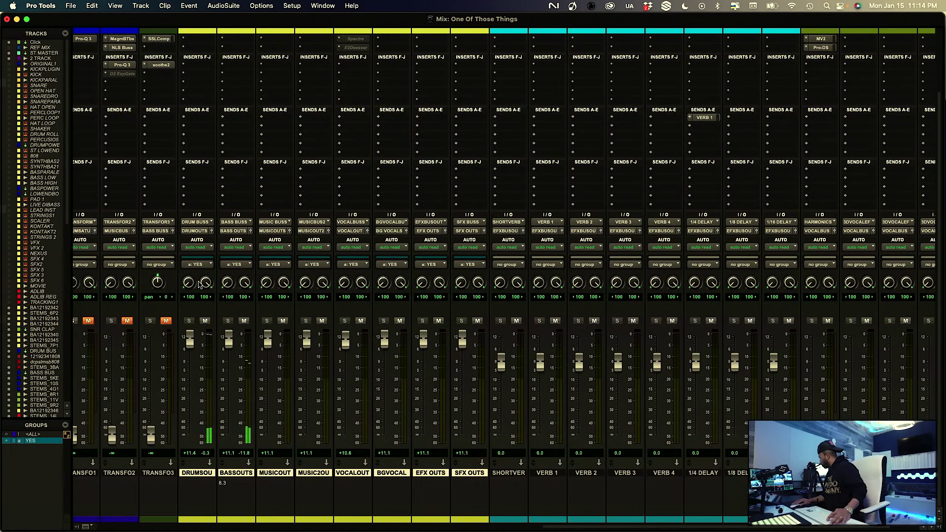
pyautogui.moveTo(199, 285); pyautogui.dragTo(205, 246)
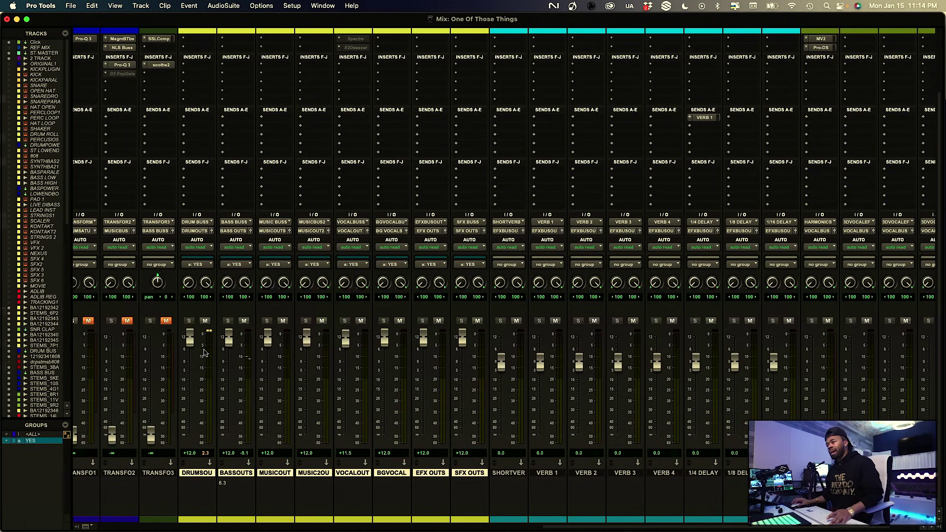
# Pull the YES group faders down to +5.0 dB, resume playback and fine-tune DRUMS OUT and BASS OUTS to +6.0 dB
pyautogui.moveTo(190, 345); pyautogui.dragTo(191, 367)
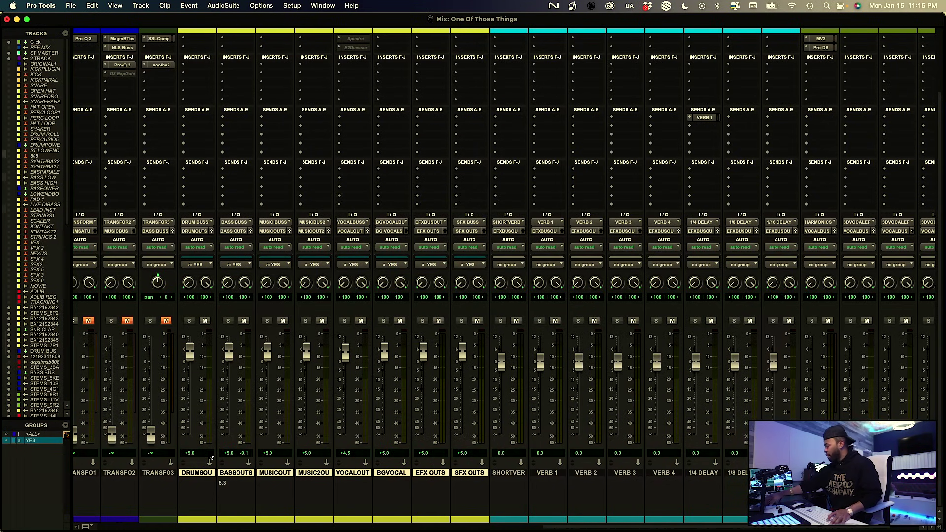
pyautogui.press('space')
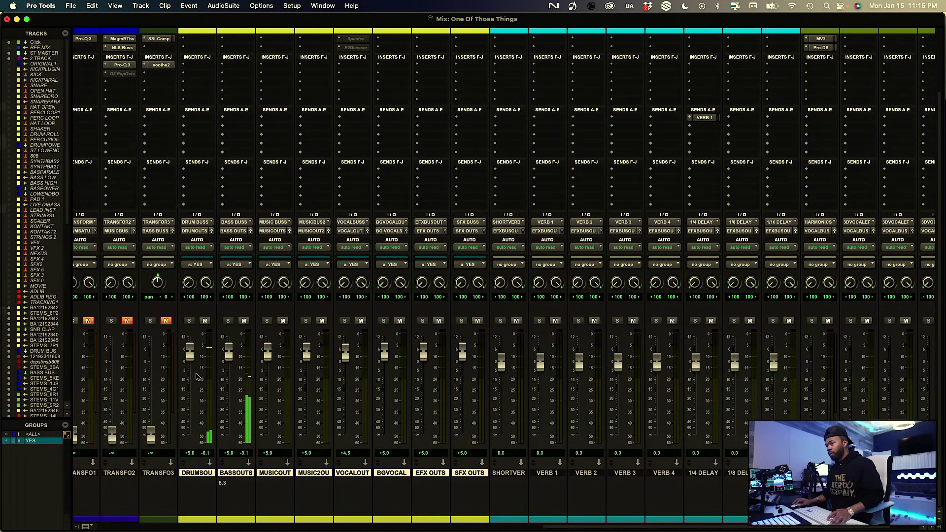
pyautogui.moveTo(188, 353); pyautogui.dragTo(187, 352)
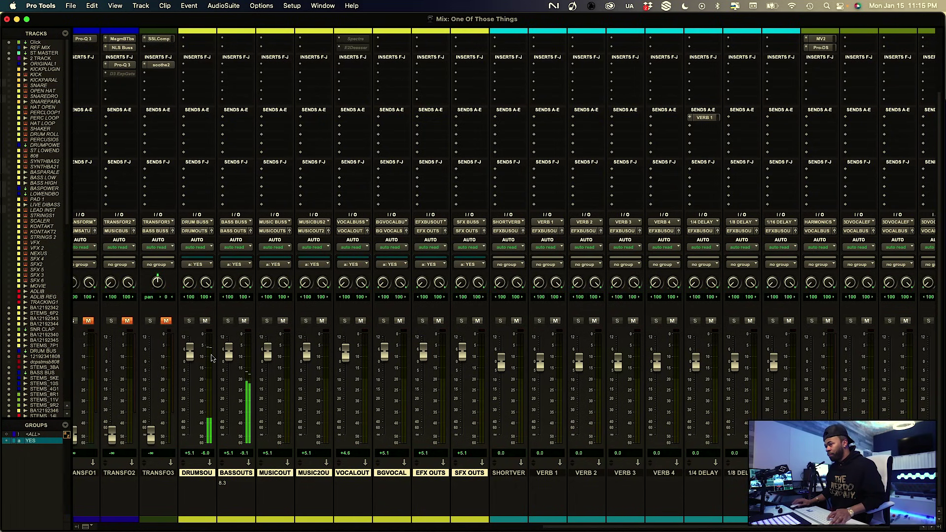
pyautogui.moveTo(191, 355); pyautogui.dragTo(200, 349)
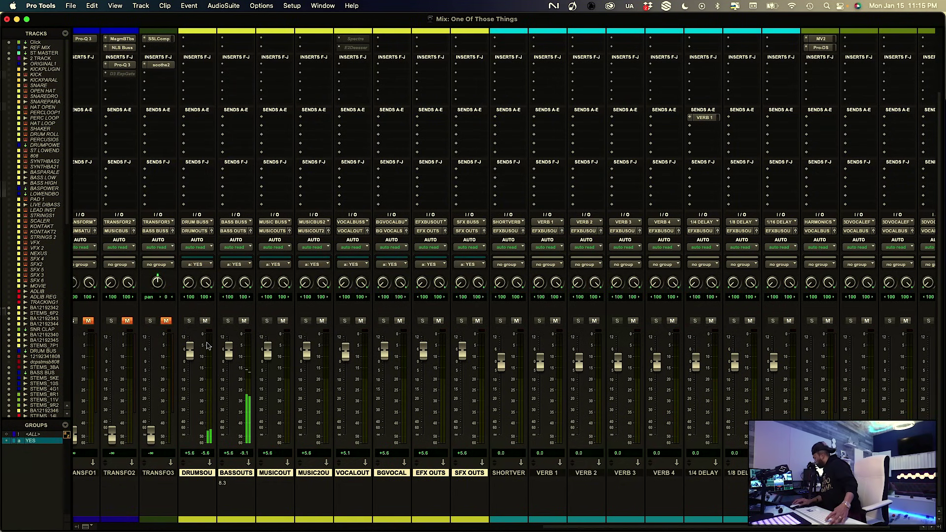
pyautogui.moveTo(191, 354); pyautogui.dragTo(201, 347)
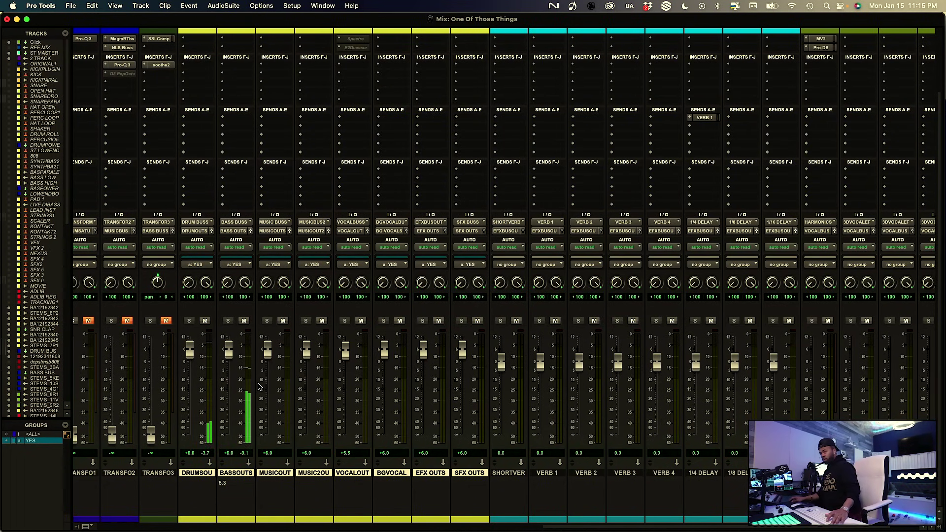
pyautogui.hscroll(-10, 260, 387)
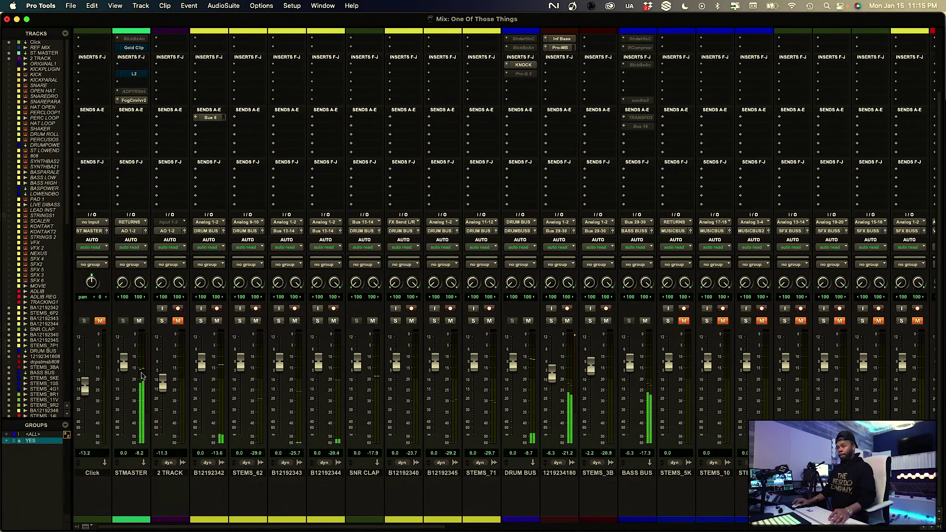
pyautogui.hscroll(10, 274, 346)
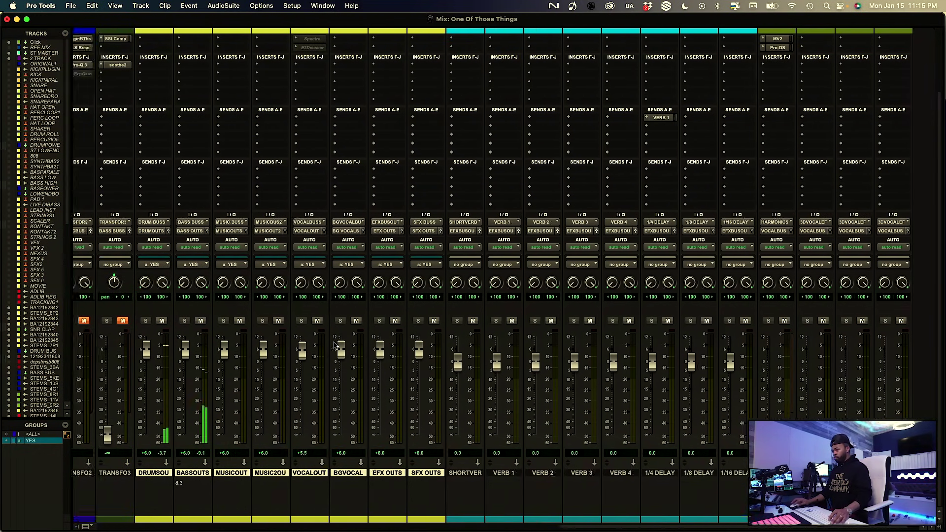
pyautogui.hscroll(-10, 334, 345)
pyautogui.hscroll(5, 653, 346)
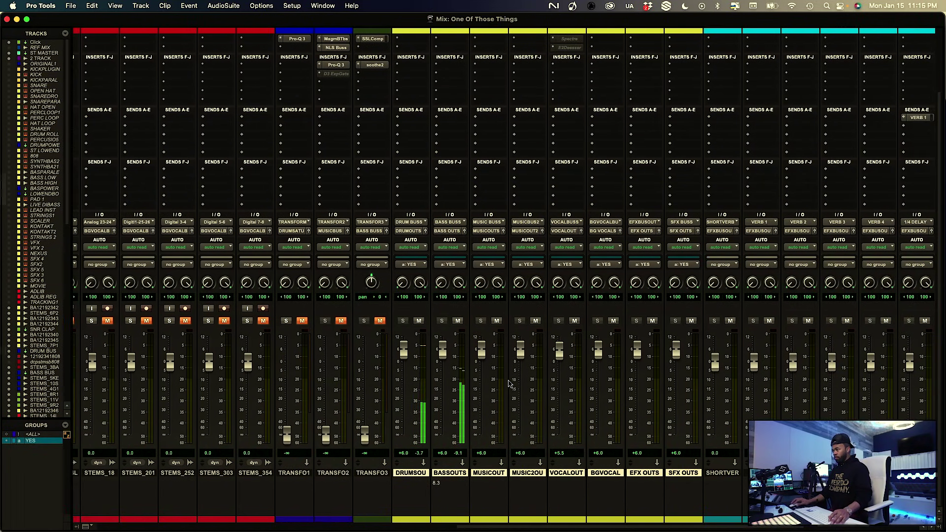
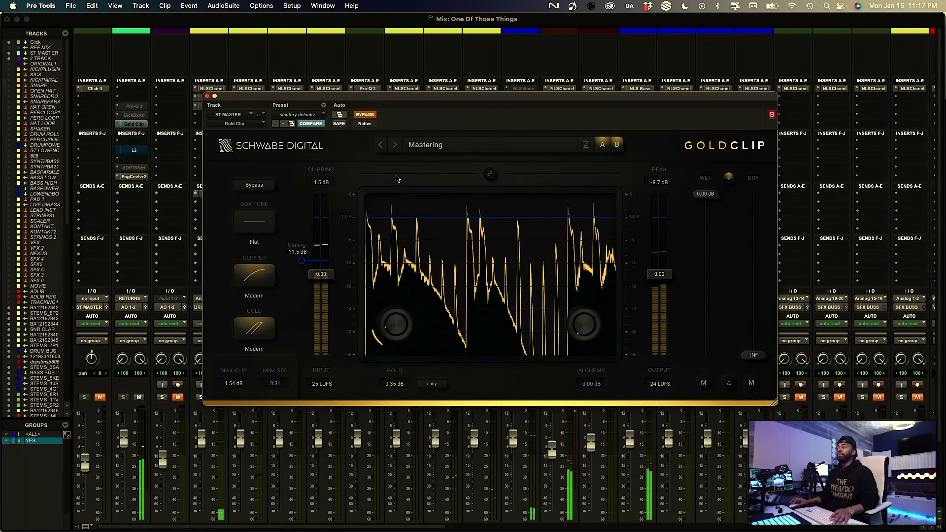
# Re-enable Gold Clip on ST MASTER, raise its ceiling to -5.7 dB during playback, and stop the transport
pyautogui.click(365, 115)
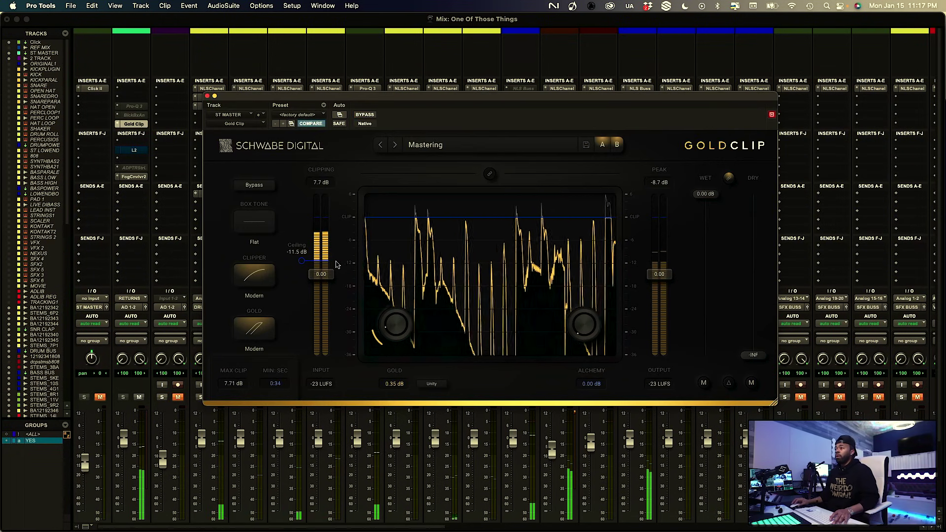
pyautogui.moveTo(304, 262); pyautogui.dragTo(315, 241)
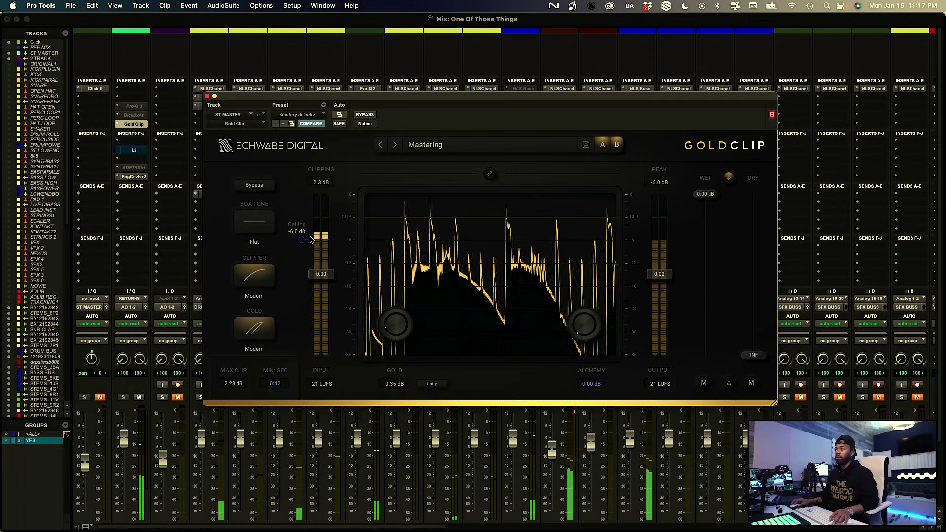
pyautogui.moveTo(306, 244); pyautogui.dragTo(307, 247)
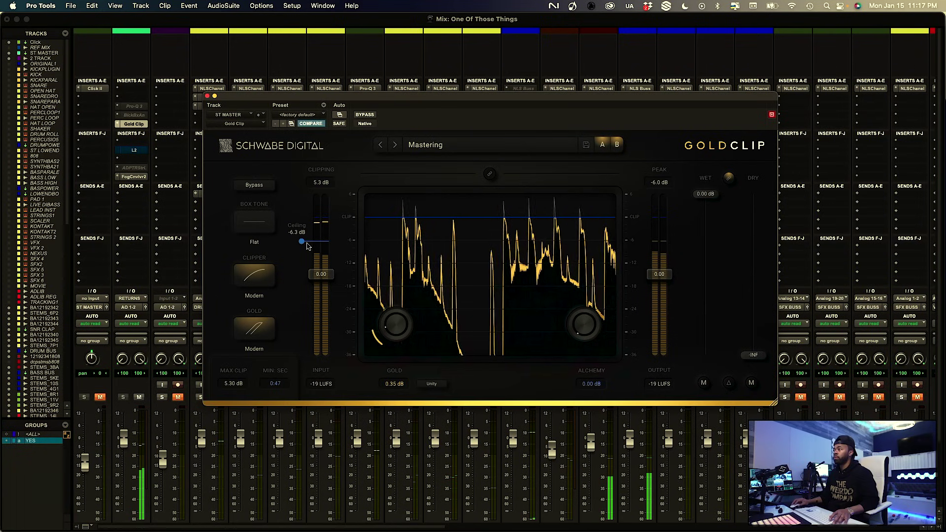
pyautogui.scroll(1, 308, 245)
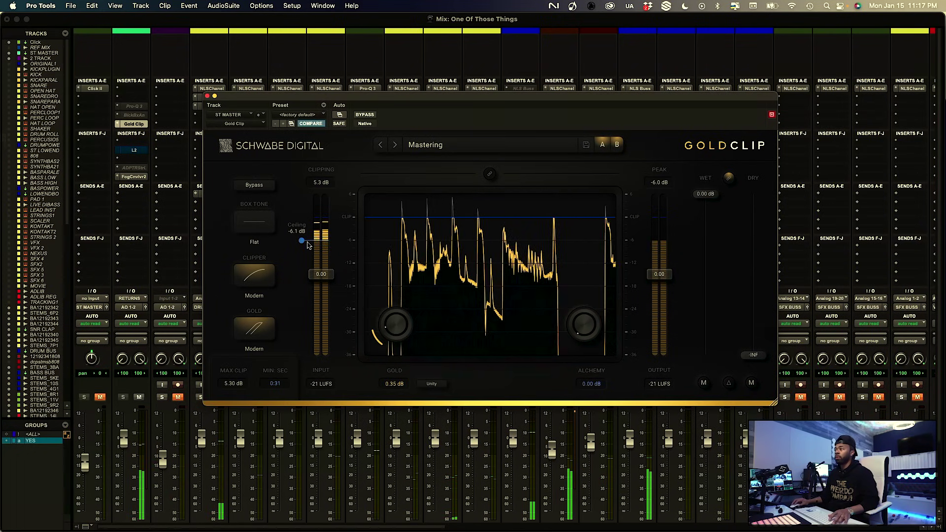
pyautogui.scroll(-1, 308, 245)
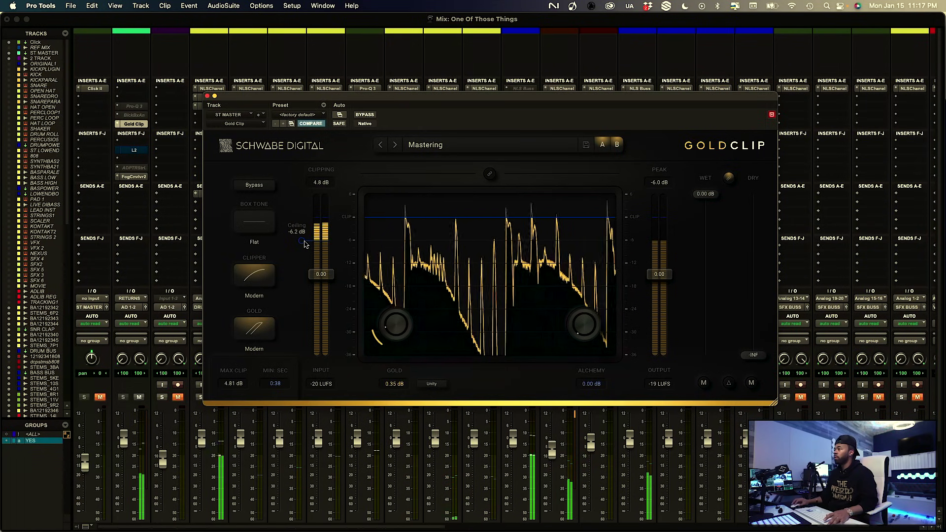
pyautogui.moveTo(302, 241); pyautogui.dragTo(302, 238)
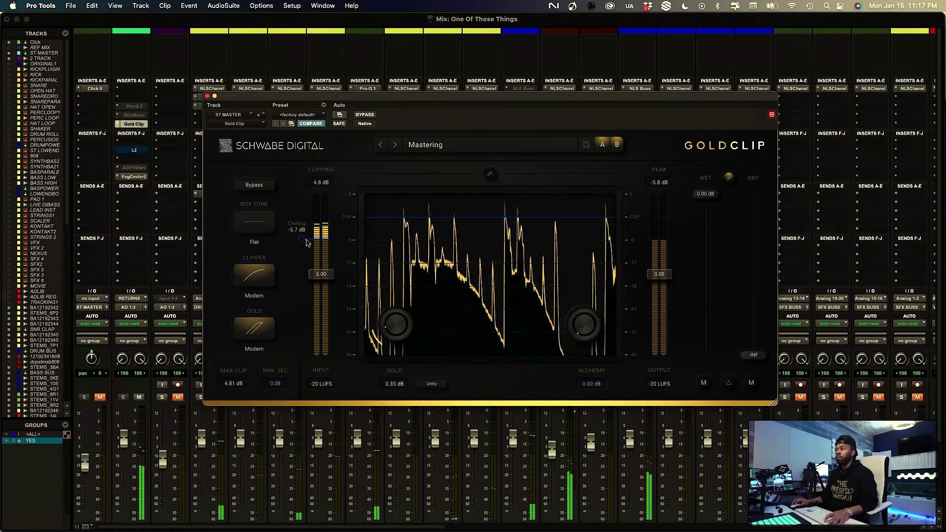
pyautogui.press('space')
# Re-enable the L2 limiter on ST MASTER and set its threshold to about -6.4 dB during playback
pyautogui.keyDown('super'); pyautogui.click(140, 150); pyautogui.keyUp('super')
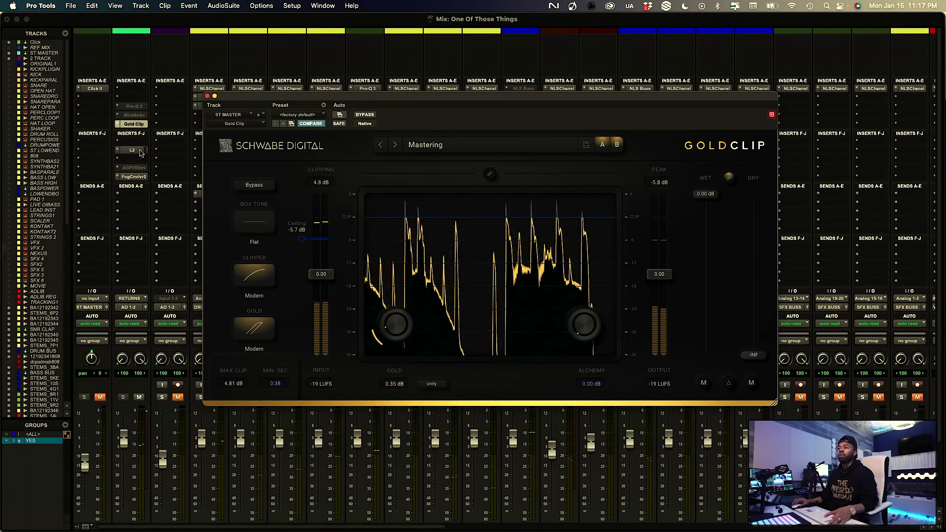
pyautogui.click(140, 150)
pyautogui.moveTo(235, 188)
pyautogui.mouseDown()
pyautogui.moveTo(236, 162)
pyautogui.moveTo(232, 190)
pyautogui.mouseUp()
pyautogui.press('space')
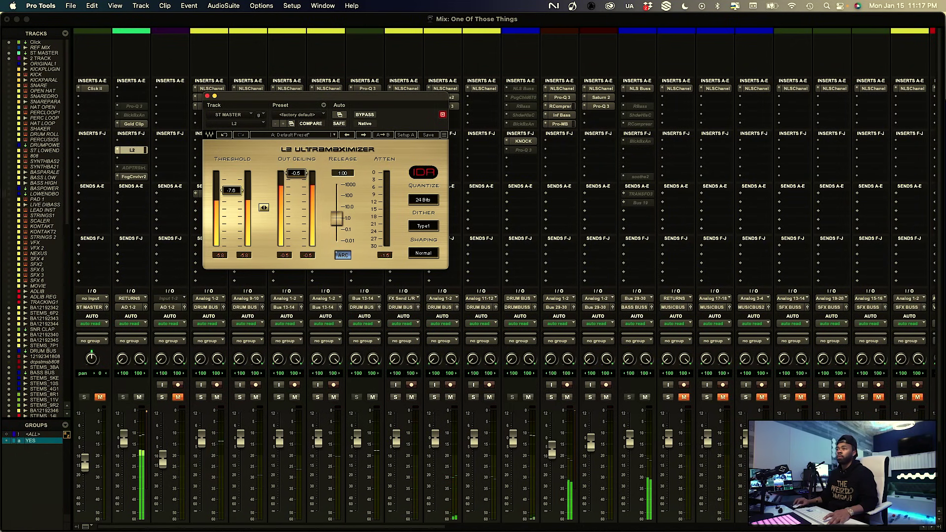
pyautogui.moveTo(232, 190); pyautogui.dragTo(231, 188)
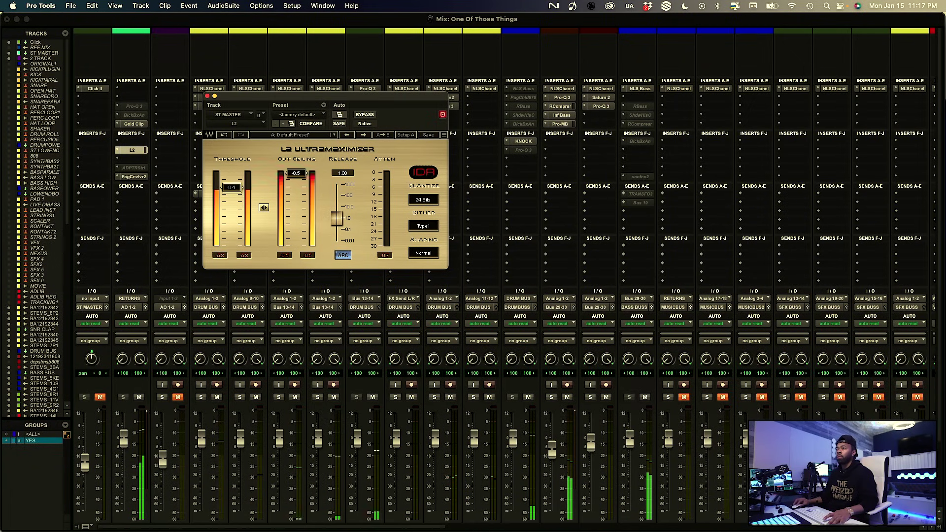
# Fine-tune the L2 threshold on ST MASTER to -6.0 dB during playback, clear its attenuation reading, and save the session
pyautogui.moveTo(231, 187); pyautogui.dragTo(232, 186)
pyautogui.click(386, 255)
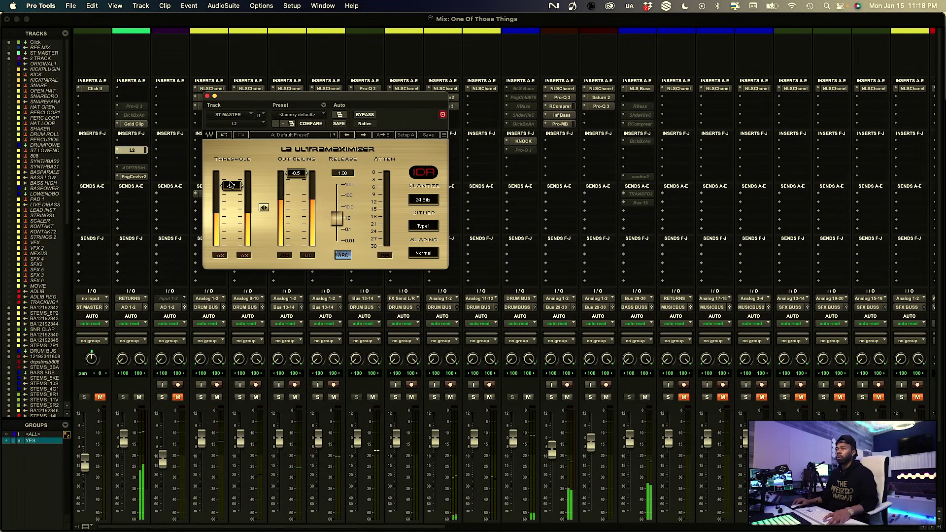
pyautogui.moveTo(231, 187); pyautogui.dragTo(231, 188)
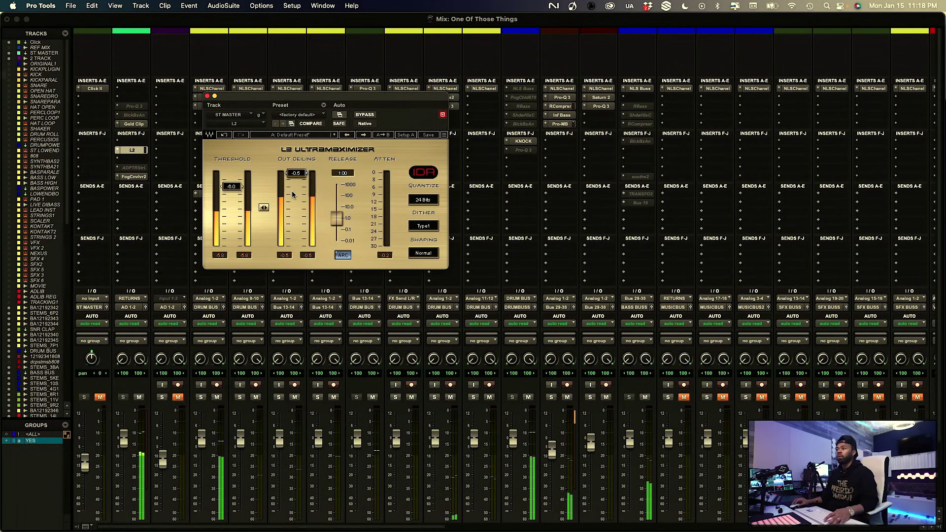
pyautogui.press('space')
pyautogui.press('super+s')
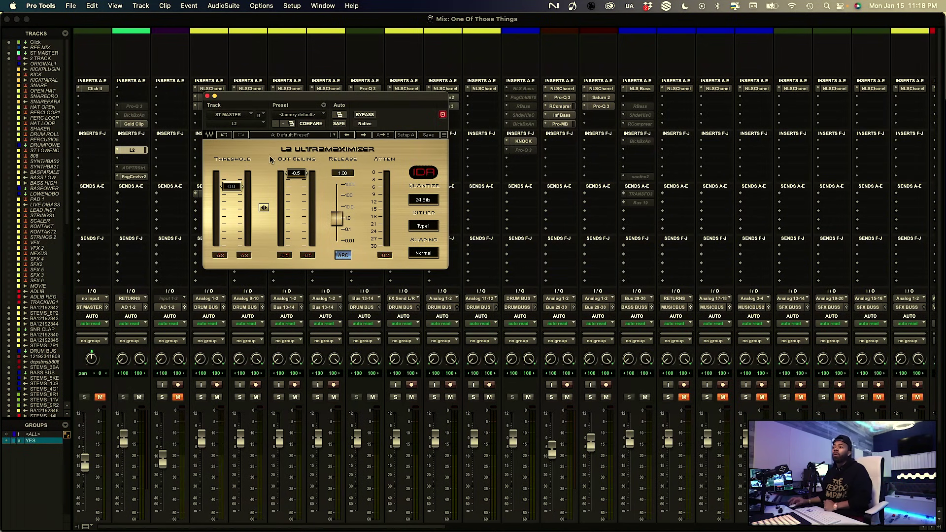
pyautogui.click(207, 96)
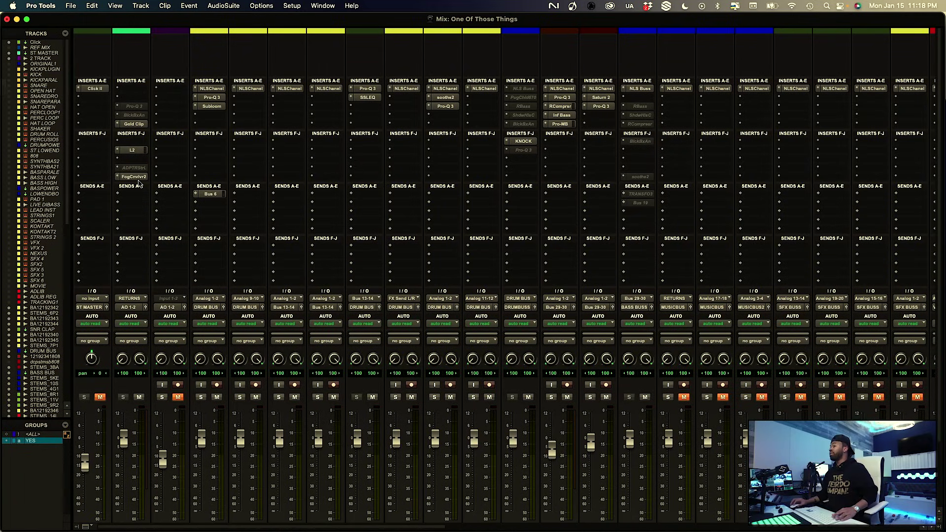
# Open Fog Convolver 2 on ST MASTER, bypass it, and close its window
pyautogui.click(140, 178)
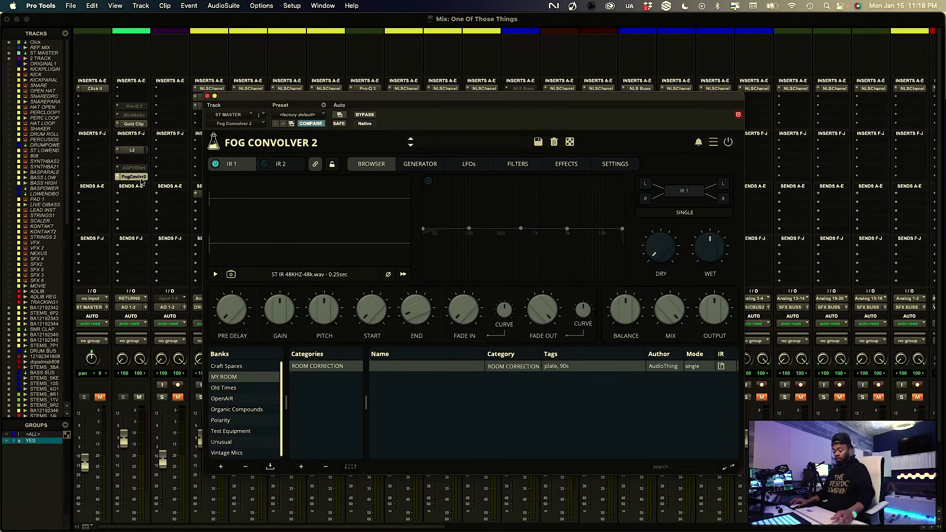
pyautogui.keyDown('super'); pyautogui.click(140, 178); pyautogui.keyUp('super')
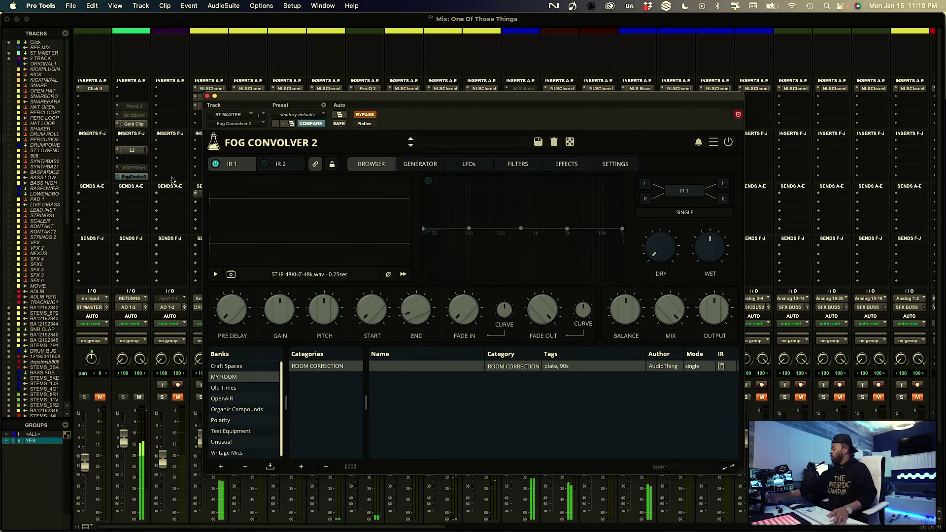
pyautogui.click(207, 96)
# Solo the 2 TRACK reference and raise its fader to about -1.8 dB during playback
pyautogui.scroll(-3, 169, 379)
pyautogui.click(162, 320)
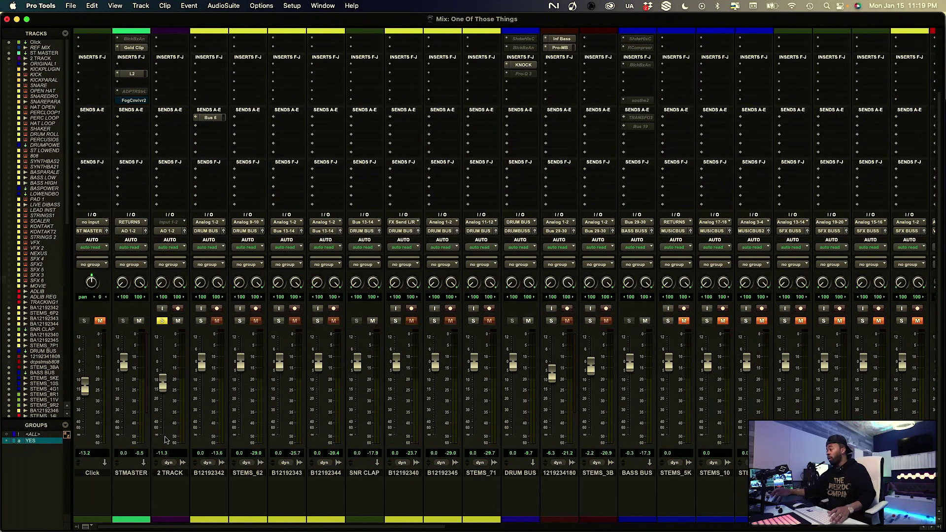
pyautogui.press('space')
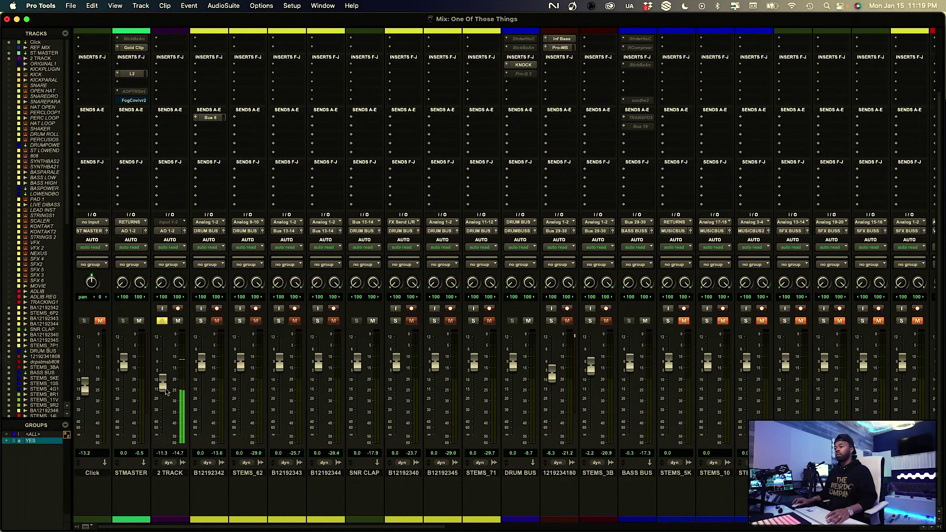
pyautogui.moveTo(166, 392); pyautogui.dragTo(166, 386)
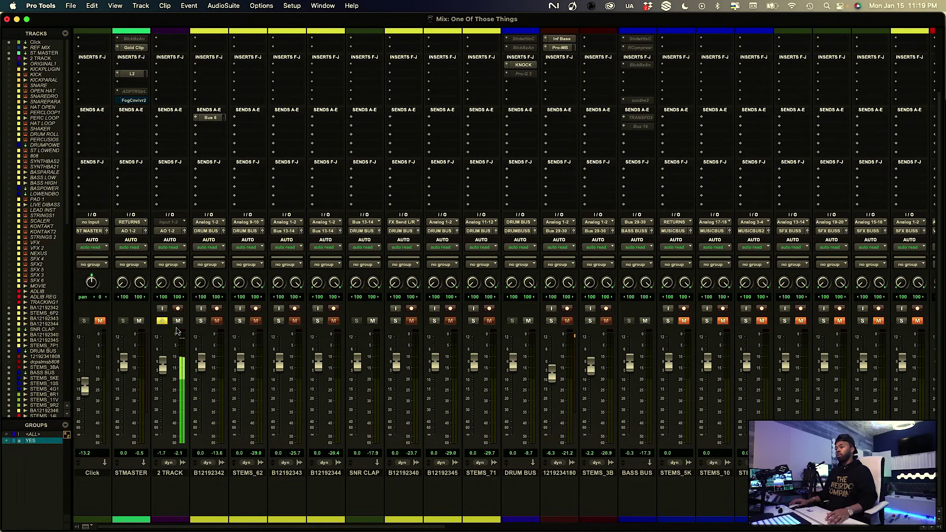
# Compare the mix with the 2 TRACK reference by repeatedly switching the reference's solo and mute, finishing with it muted and playback stopped
pyautogui.click(178, 320)
pyautogui.click(162, 321)
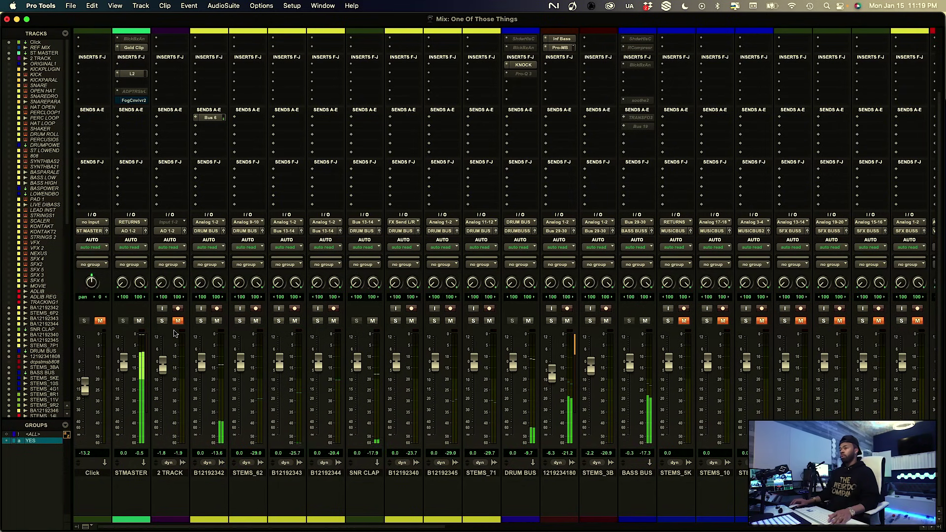
pyautogui.click(162, 321)
pyautogui.click(178, 320)
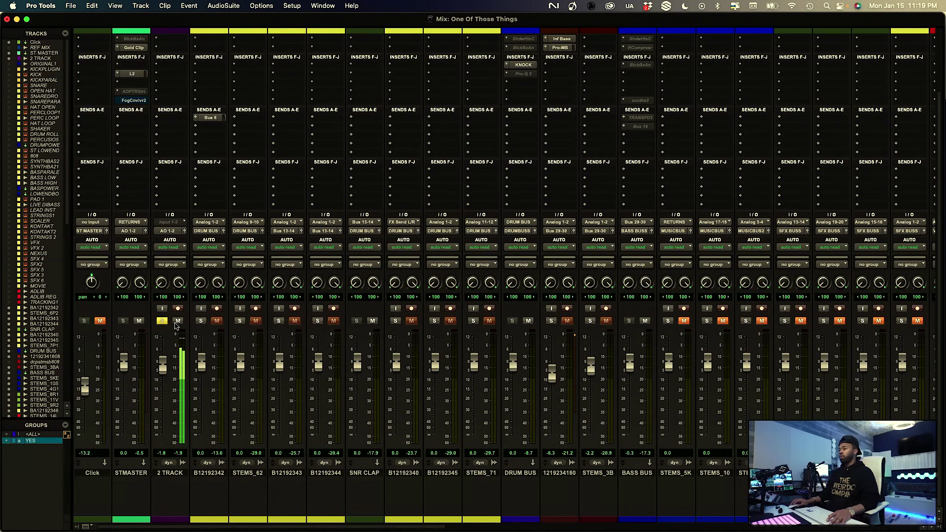
pyautogui.click(177, 321)
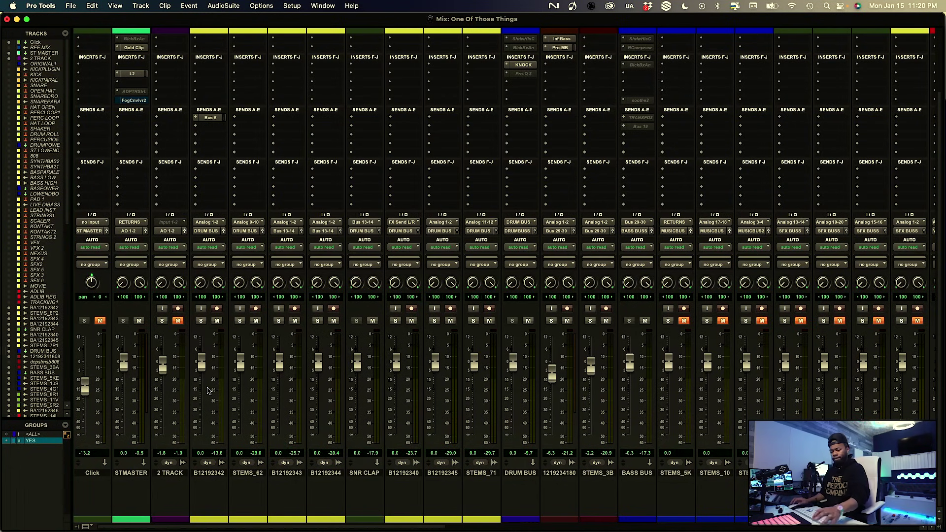
pyautogui.press('space')
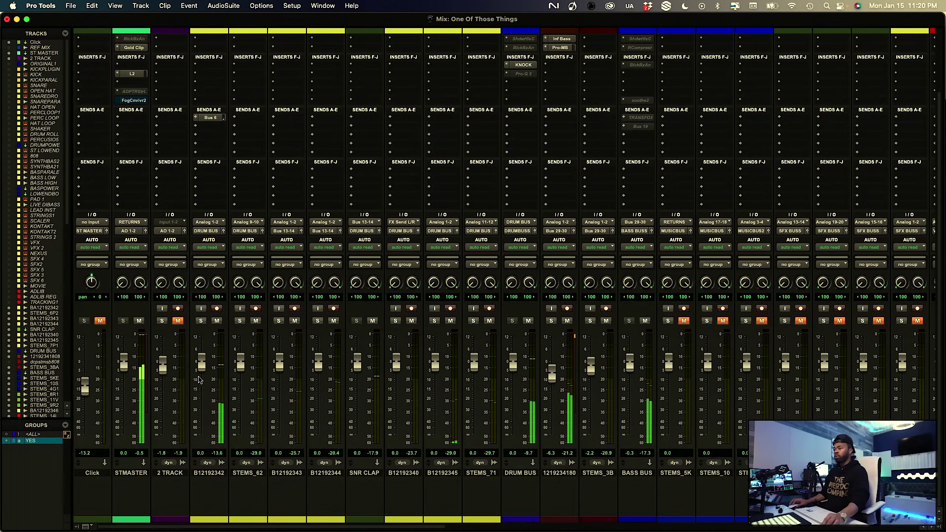
pyautogui.click(164, 322)
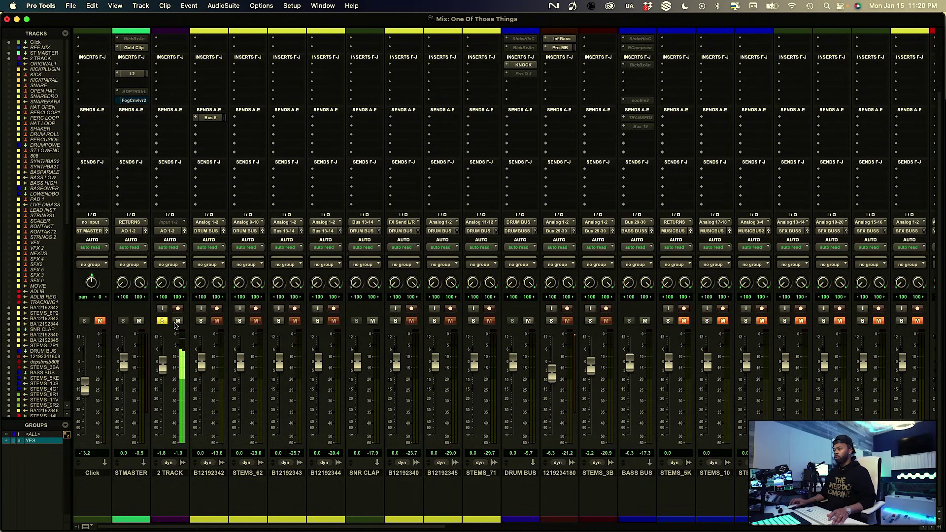
pyautogui.click(178, 321)
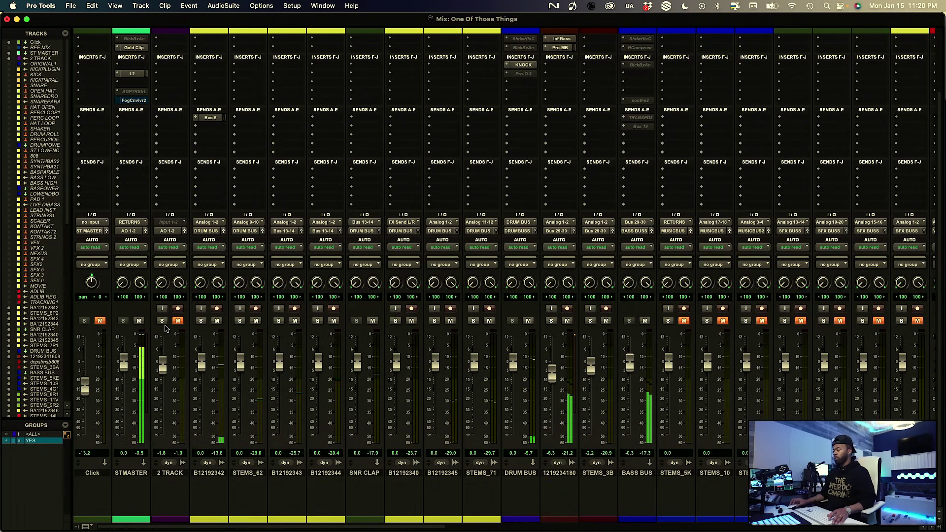
pyautogui.click(162, 320)
pyautogui.click(178, 320)
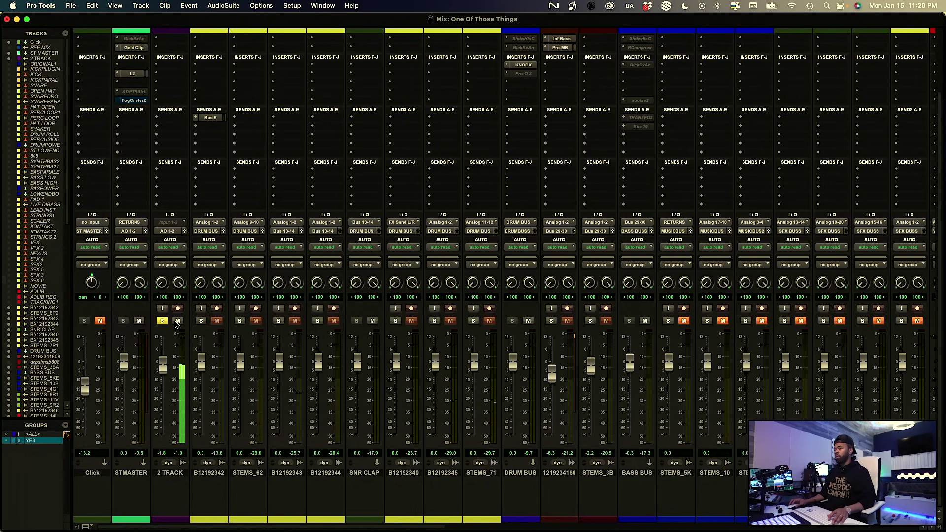
pyautogui.click(178, 320)
pyautogui.click(162, 321)
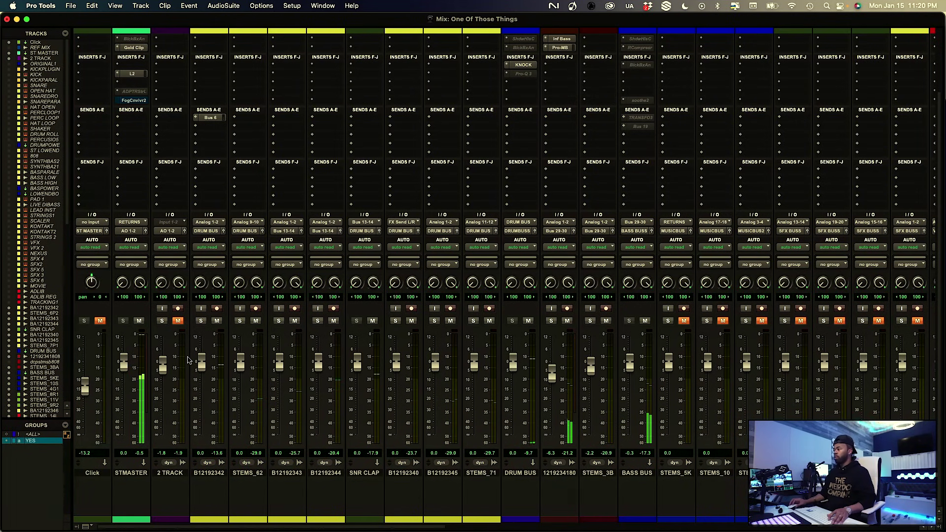
pyautogui.press('space')
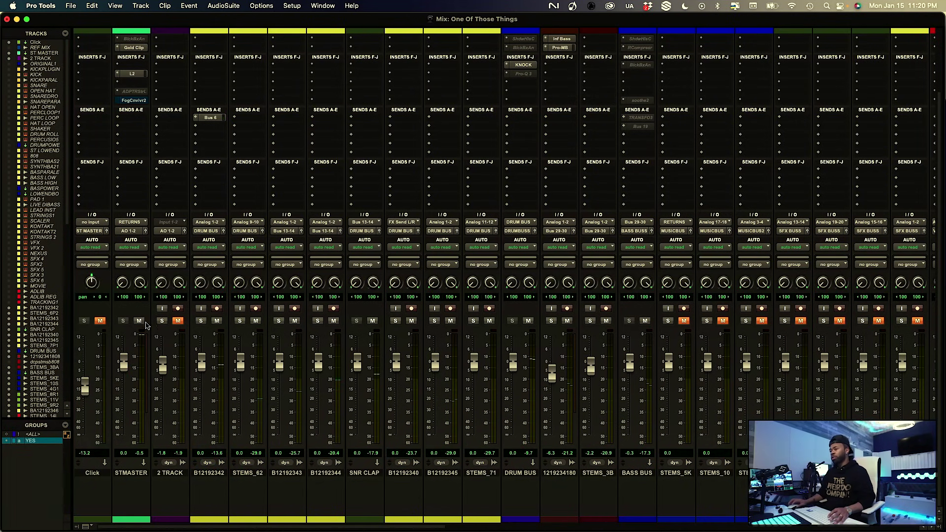
pyautogui.click(162, 322)
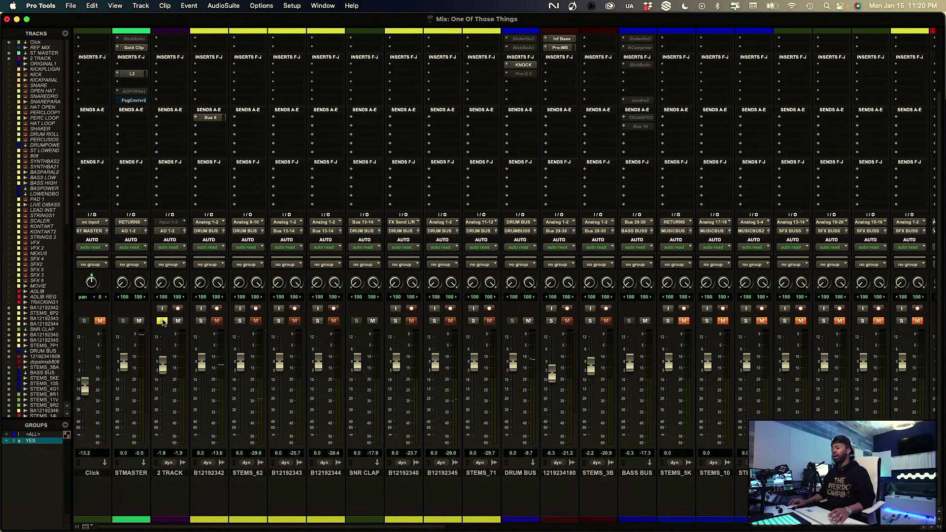
pyautogui.click(162, 321)
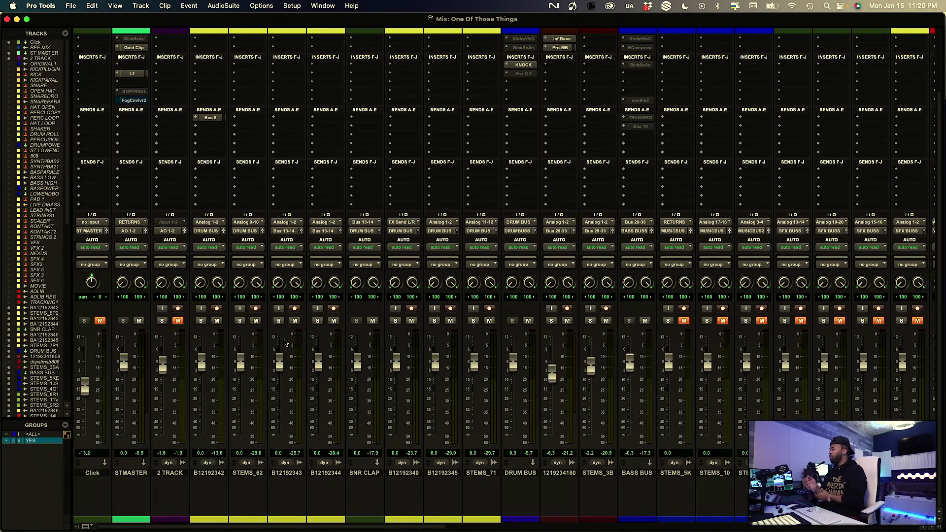
pyautogui.hscroll(4, 294, 340)
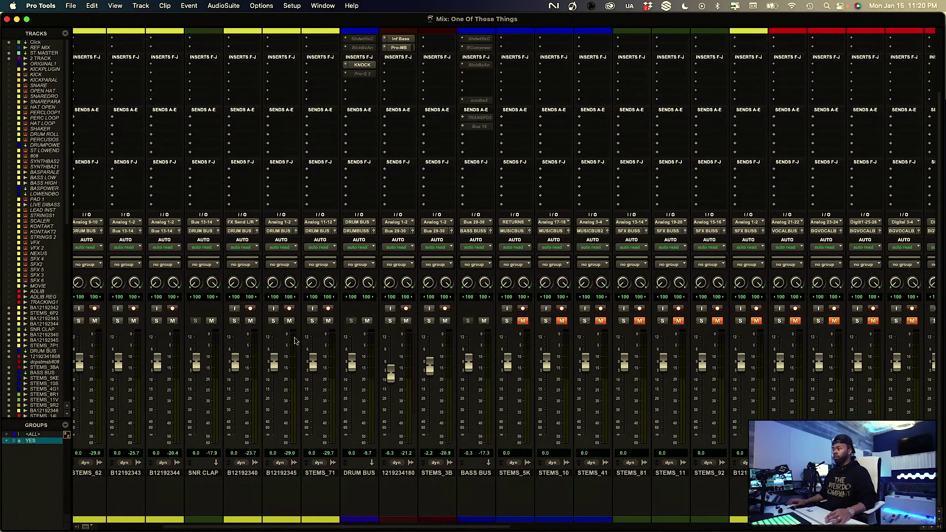
pyautogui.hscroll(-4, 295, 341)
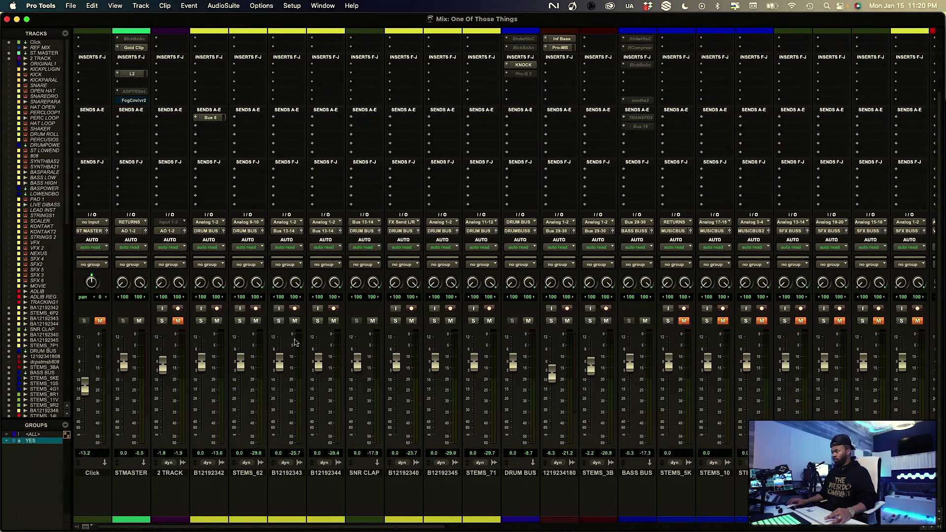
pyautogui.hscroll(1, 262, 364)
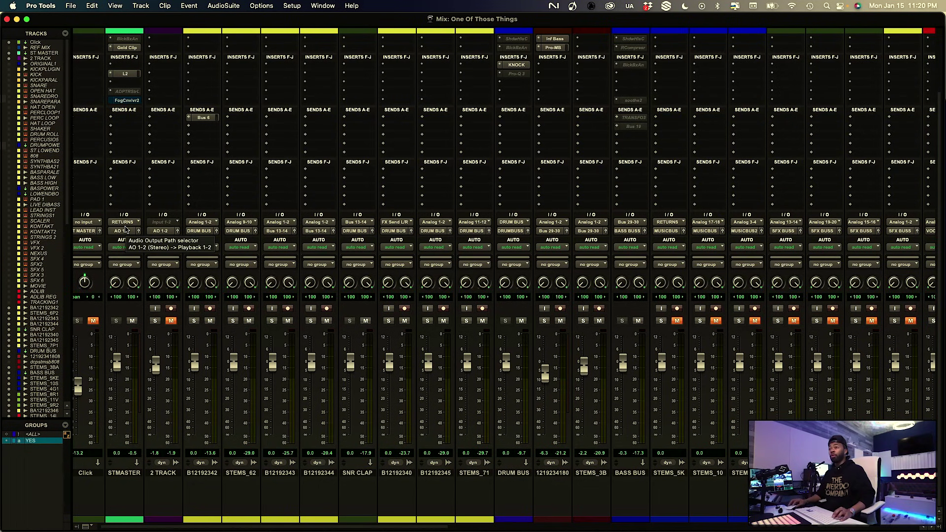
pyautogui.hscroll(-1, 126, 231)
pyautogui.scroll(1, 126, 231)
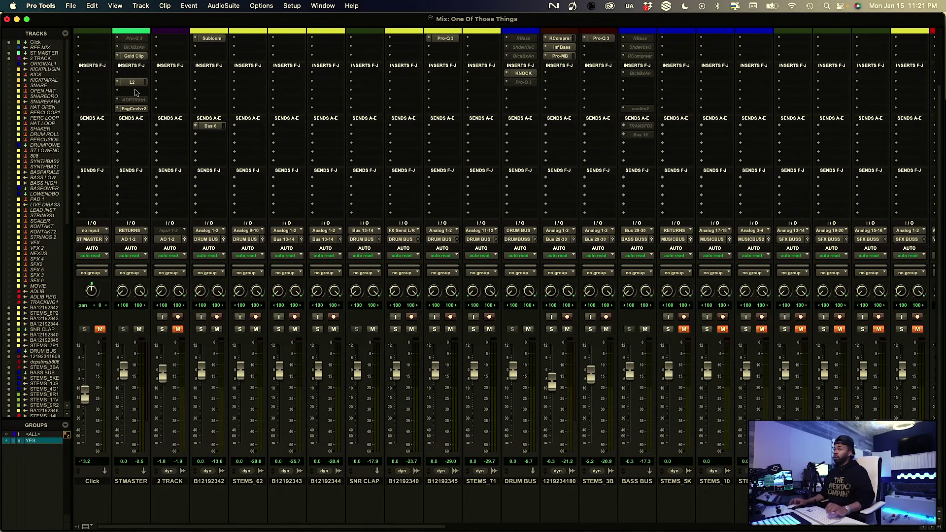
pyautogui.scroll(-1, 135, 93)
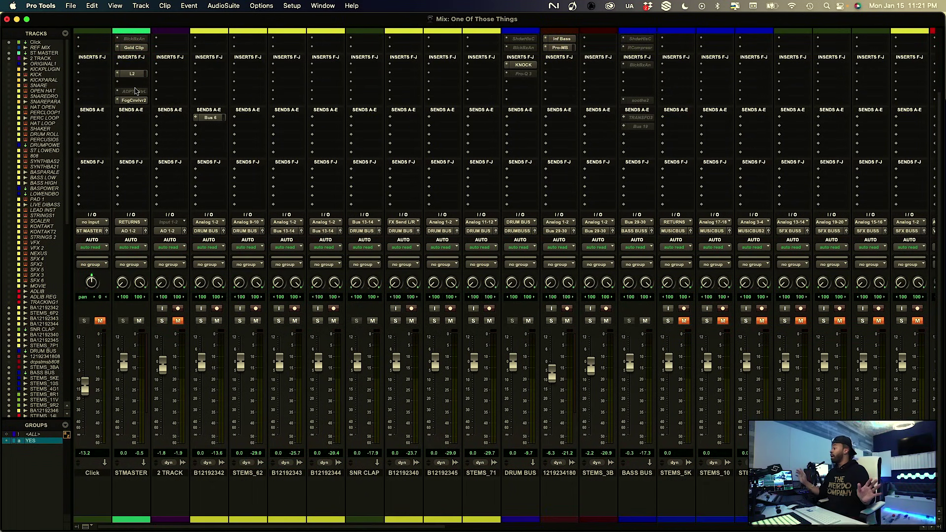
# Select and unmute the lead vocal track STEMS_14LEA in the Edit window during playback, and return to its channel strip in the mixer
pyautogui.hscroll(10, 195, 135)
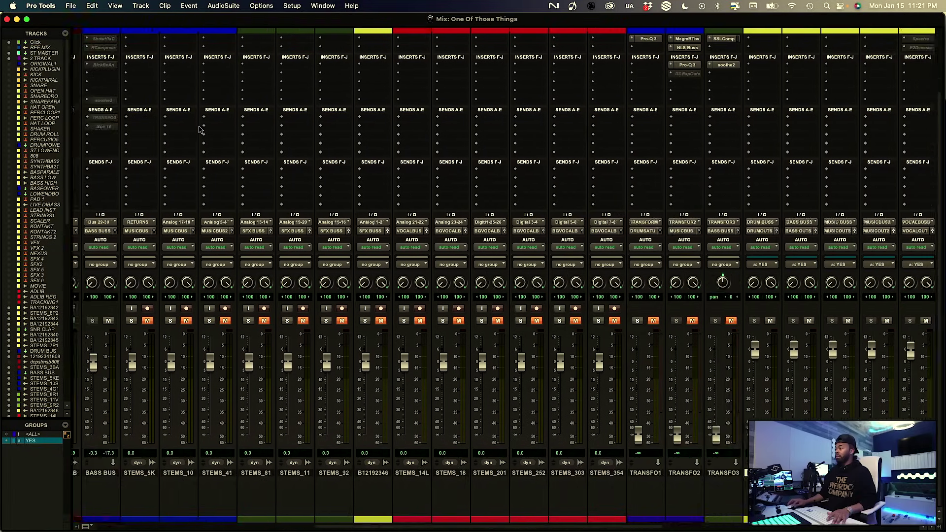
pyautogui.hscroll(5, 200, 129)
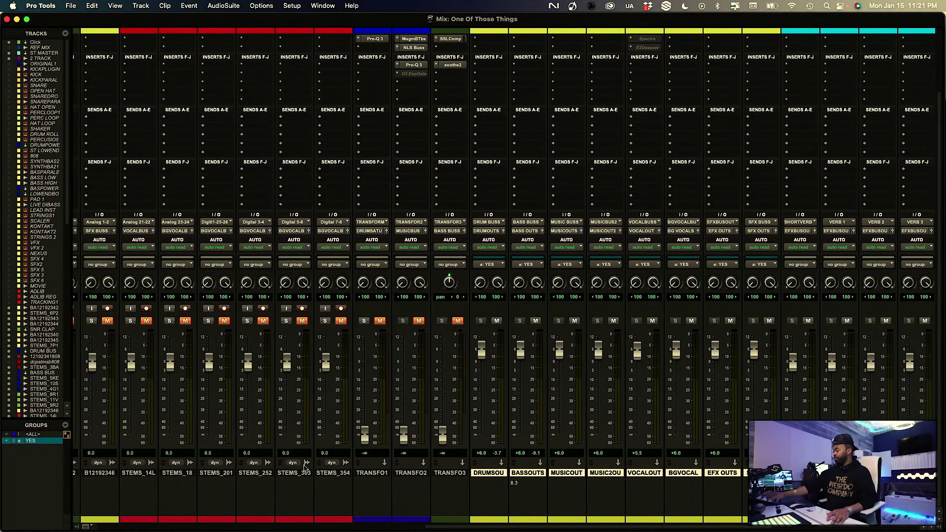
pyautogui.hscroll(-4, 303, 463)
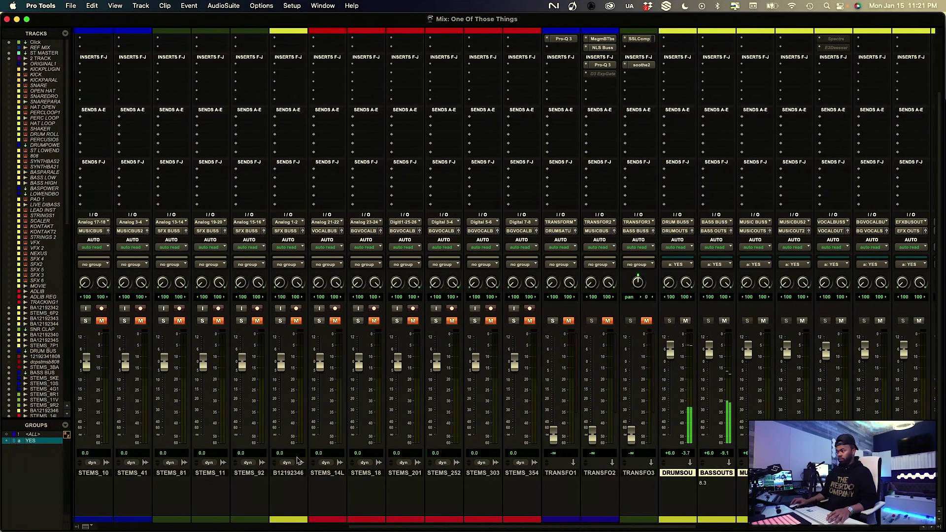
pyautogui.hscroll(-1, 298, 461)
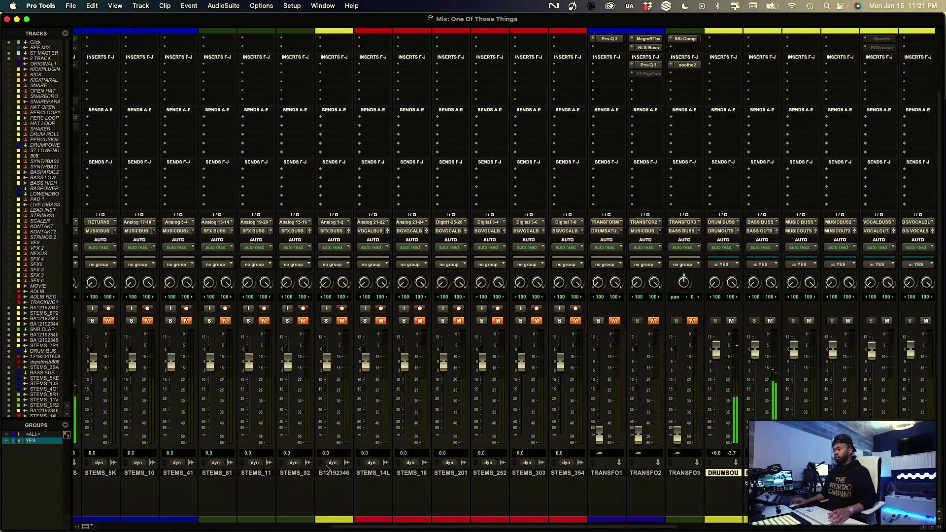
pyautogui.hscroll(-7, 343, 465)
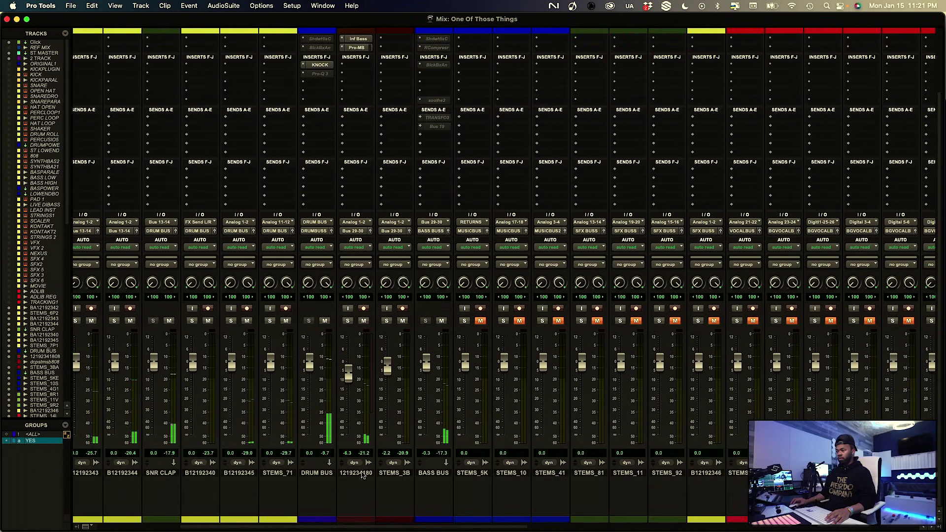
pyautogui.hscroll(-2, 480, 475)
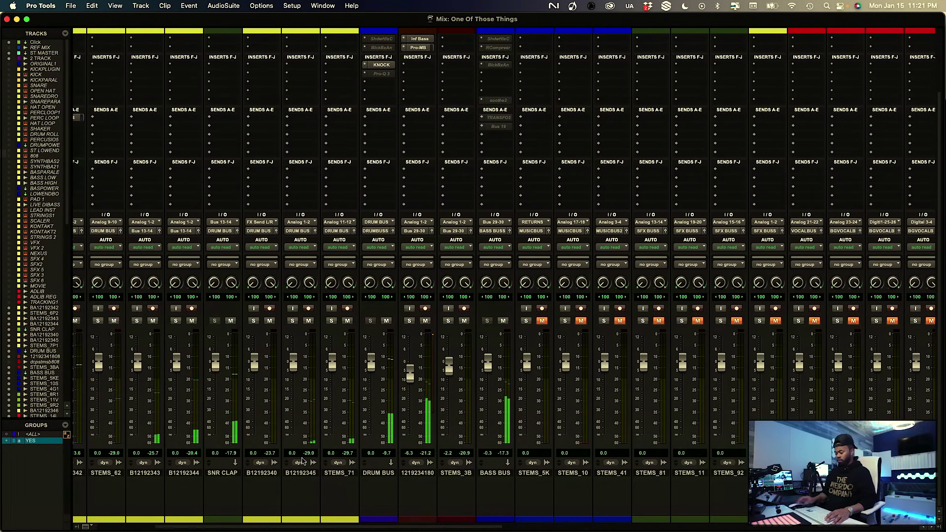
pyautogui.press('super+equal')
pyautogui.scroll(-15, 302, 461)
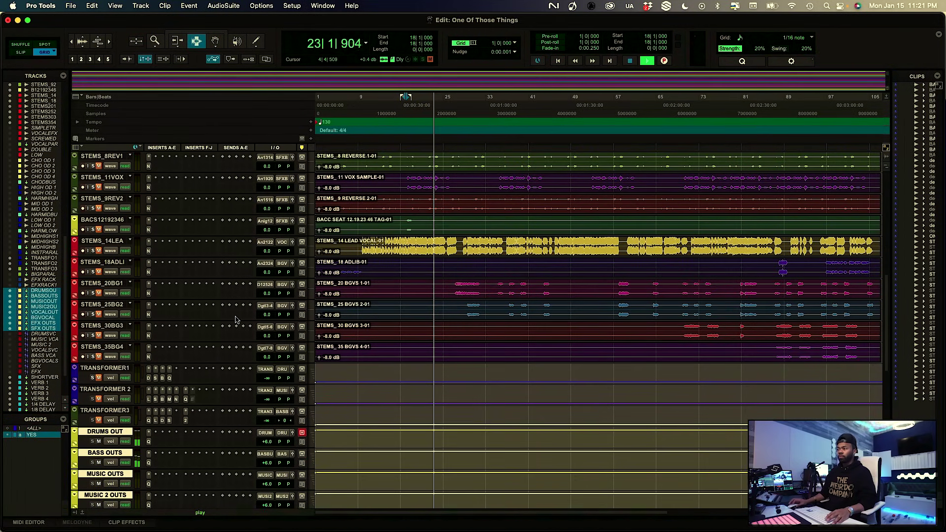
pyautogui.click(101, 240)
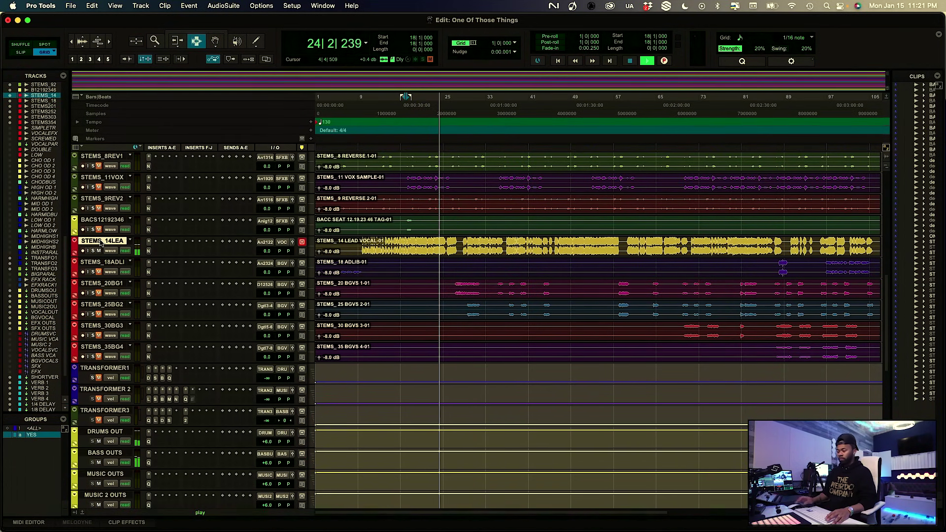
pyautogui.press('super+equal')
pyautogui.hscroll(5, 356, 241)
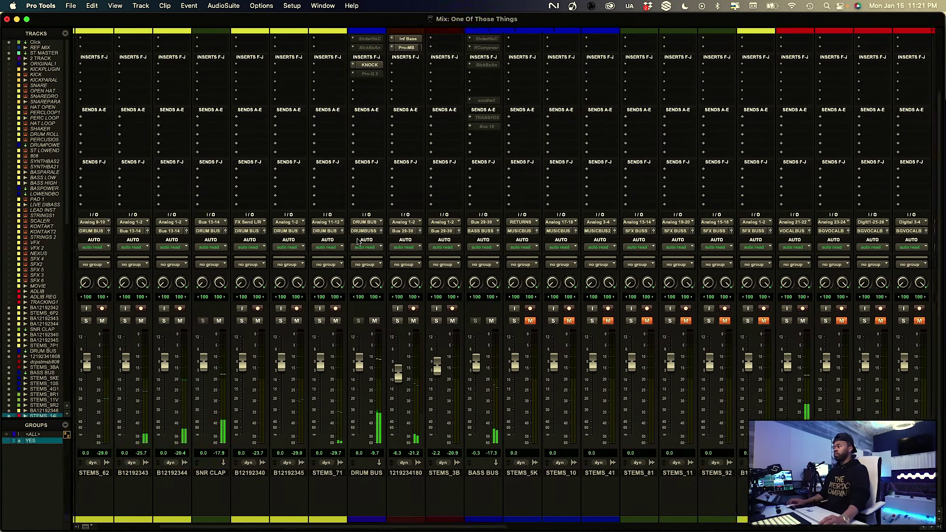
pyautogui.scroll(3, 426, 282)
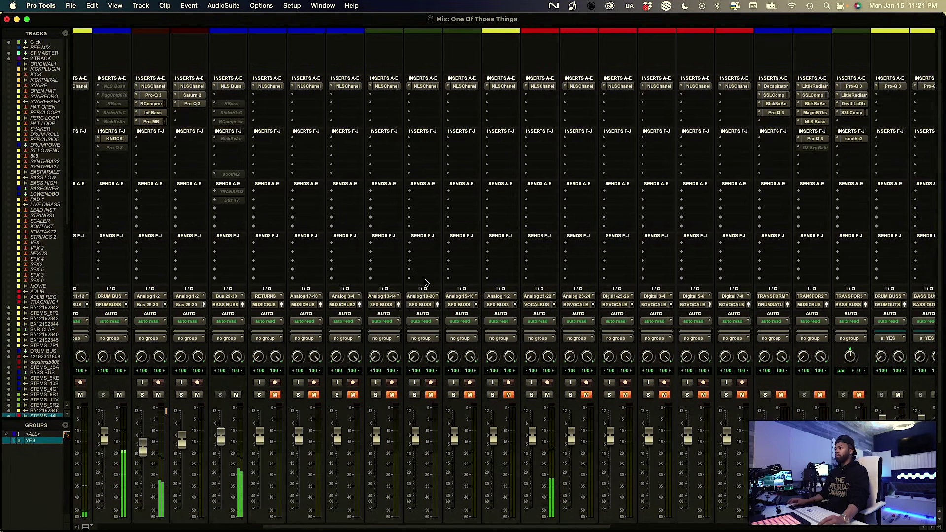
# Lower the lead vocal STEMS_14L fader to about -0.9 dB during playback
pyautogui.hscroll(1, 427, 283)
pyautogui.hscroll(-1, 532, 368)
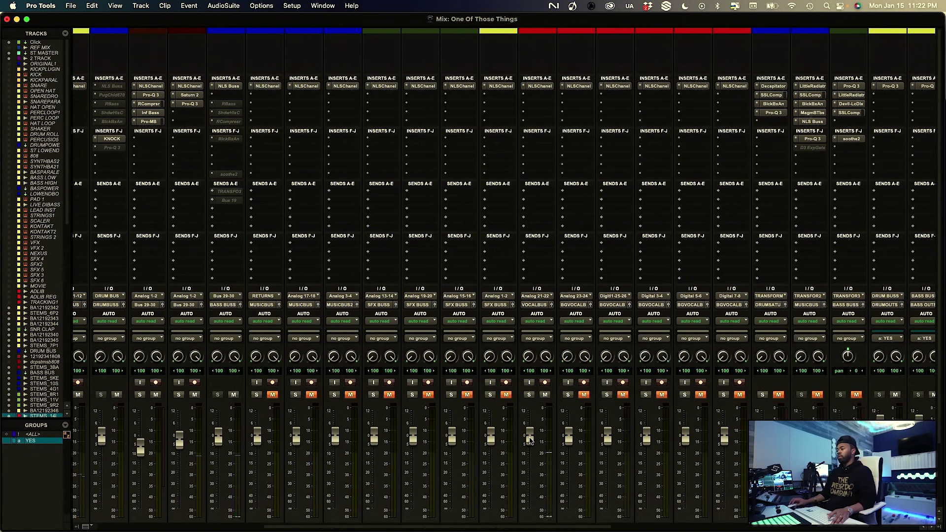
pyautogui.hscroll(1, 531, 440)
pyautogui.hscroll(1, 531, 439)
pyautogui.scroll(-3, 507, 414)
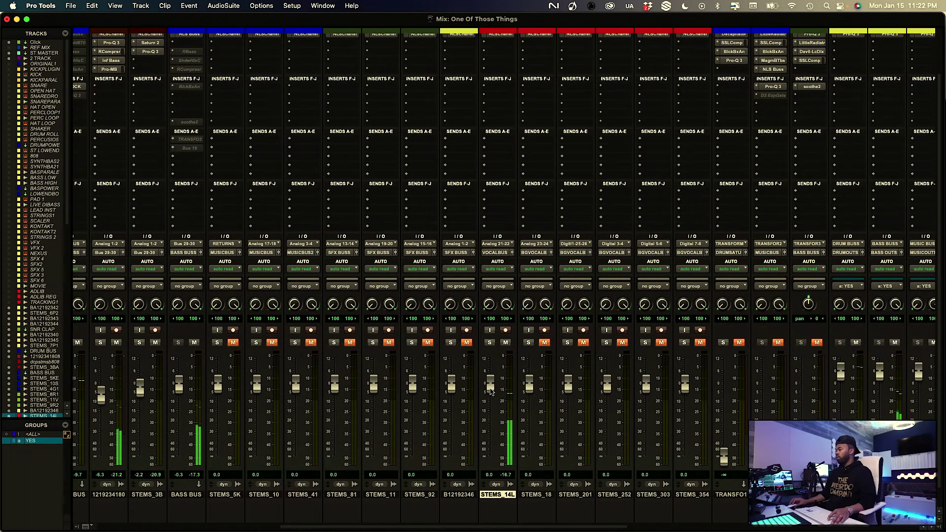
pyautogui.hscroll(1, 490, 392)
pyautogui.scroll(2, 489, 391)
pyautogui.hscroll(12, 490, 391)
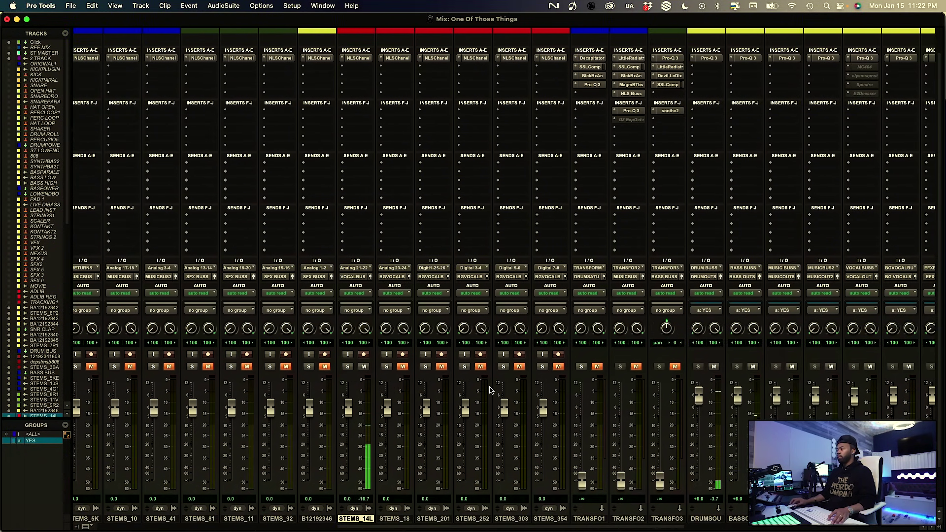
pyautogui.scroll(-3, 490, 391)
pyautogui.hscroll(-4, 468, 358)
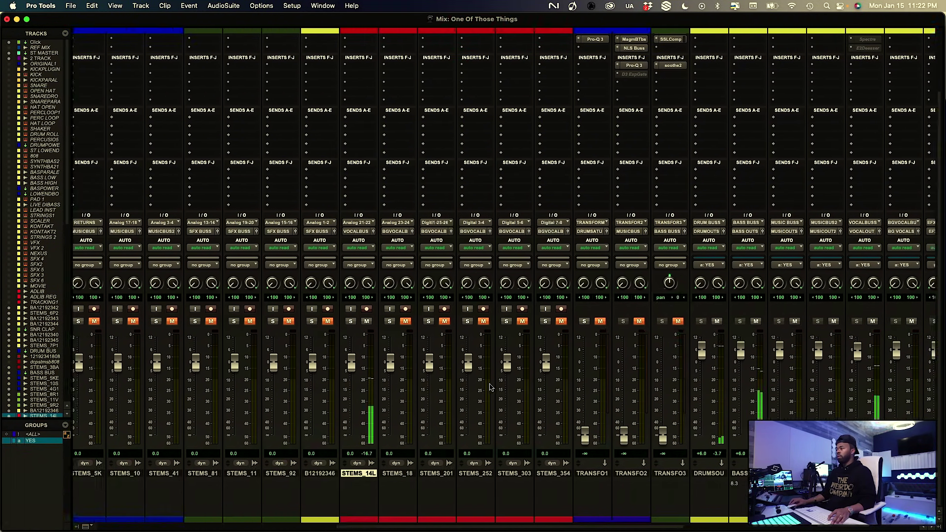
pyautogui.scroll(2, 460, 378)
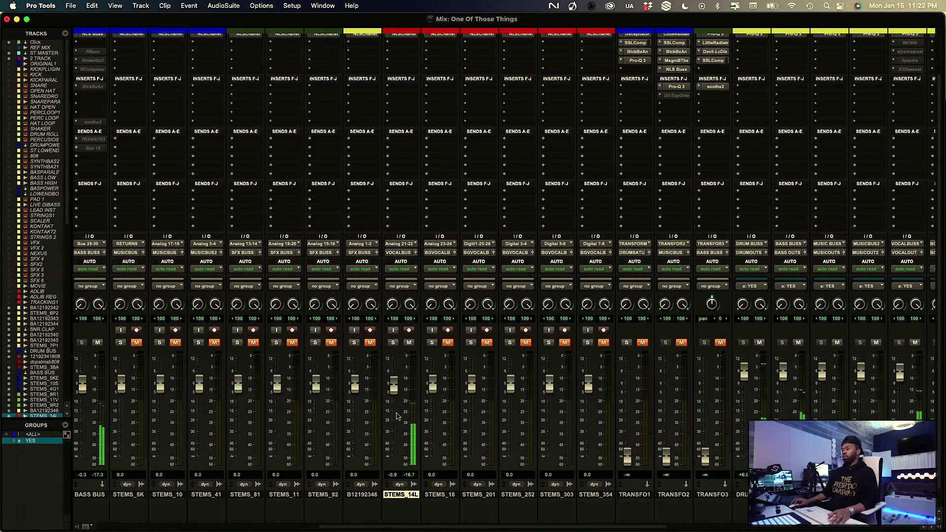
# Insert the stereo RDeEsser on the lead vocal channel in the slot below NLSChannel
pyautogui.hscroll(-2, 400, 413)
pyautogui.scroll(3, 367, 59)
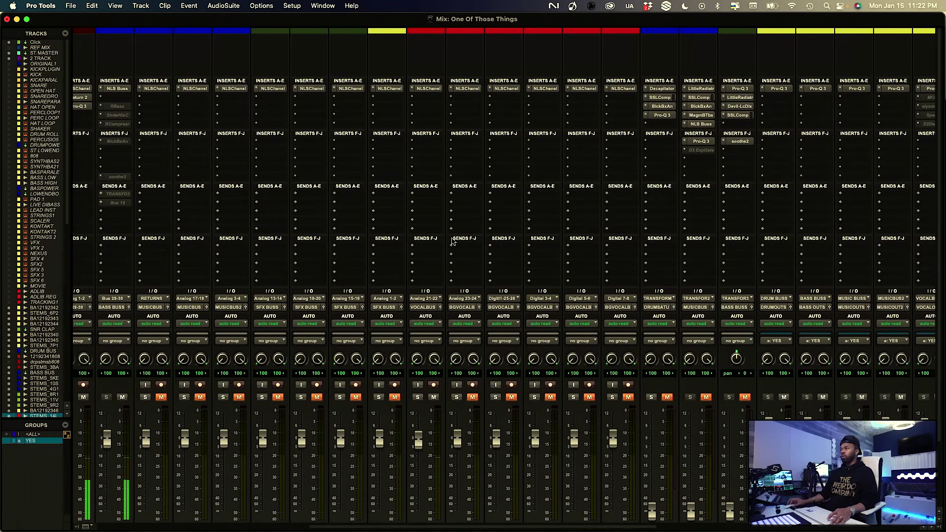
pyautogui.click(434, 100)
pyautogui.moveTo(434, 99)
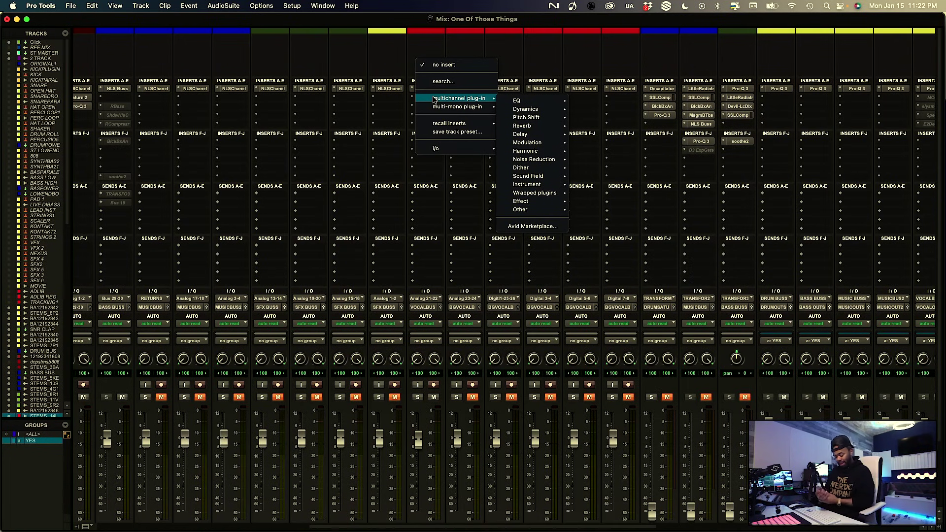
pyautogui.click(444, 82)
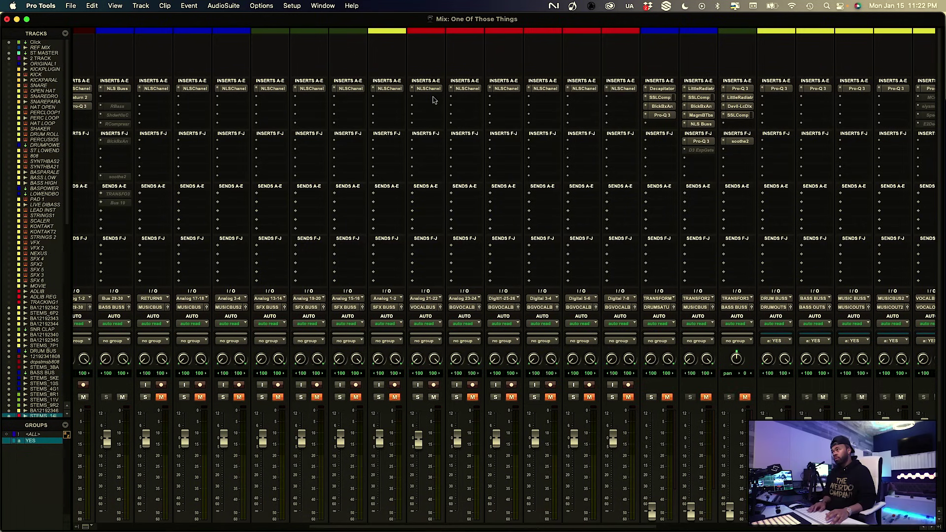
pyautogui.write('rde')
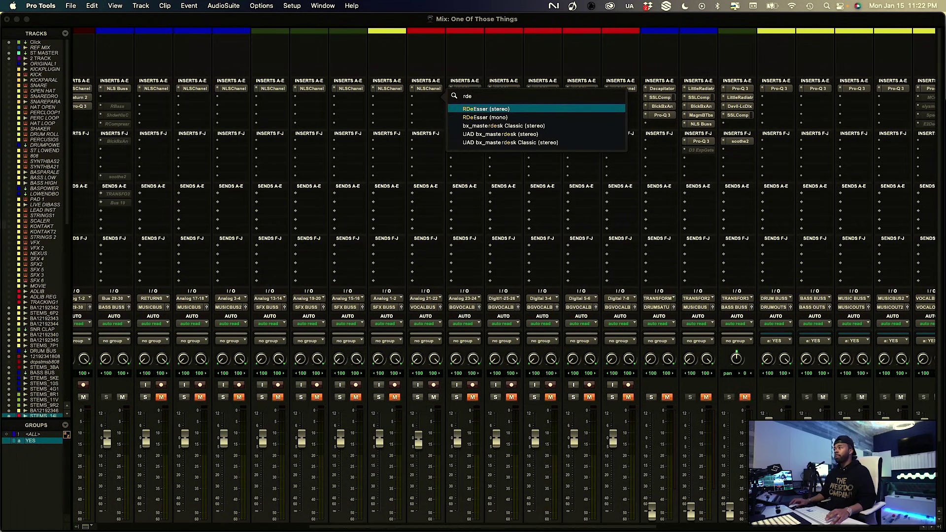
pyautogui.click(483, 109)
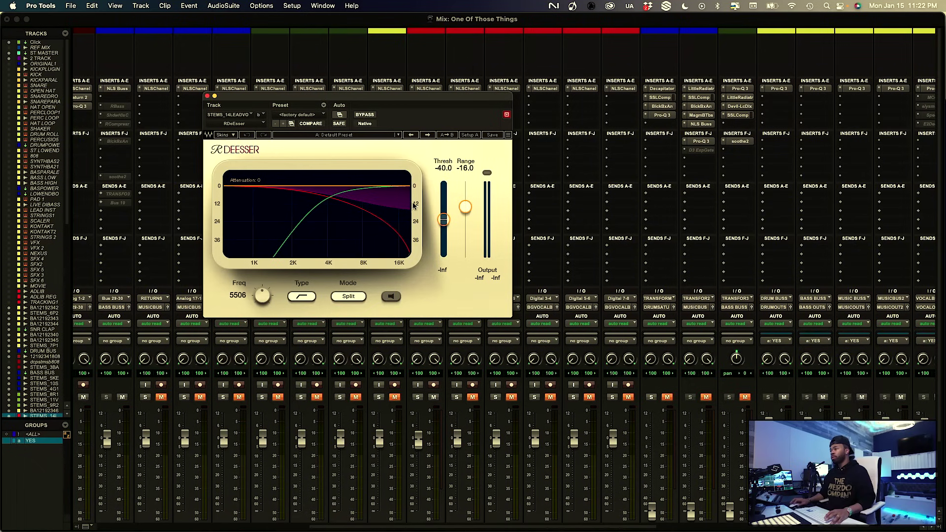
# Set the RDeEsser to 7857 Hz, threshold -40.1 and range -7.4, compare it with bypass, and close its window
pyautogui.moveTo(262, 303); pyautogui.dragTo(262, 302)
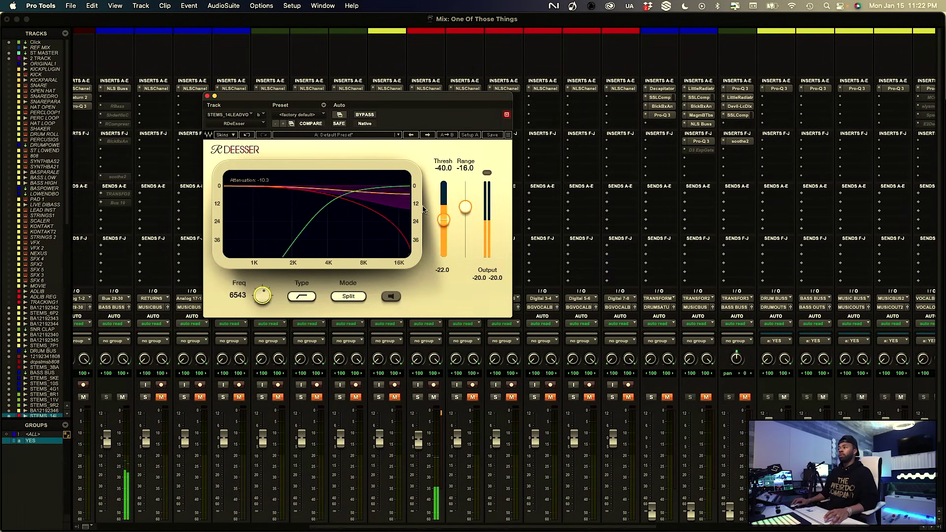
pyautogui.moveTo(465, 207); pyautogui.dragTo(465, 192)
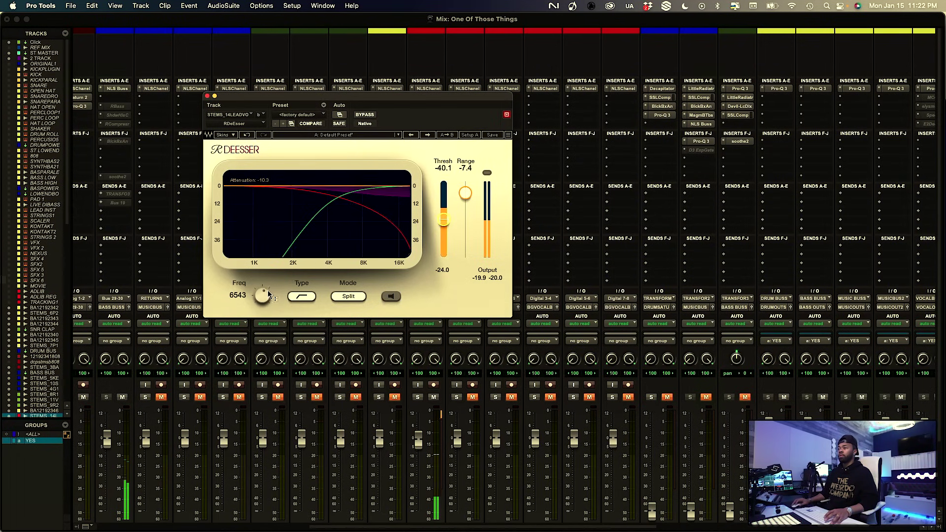
pyautogui.moveTo(255, 296); pyautogui.dragTo(255, 288)
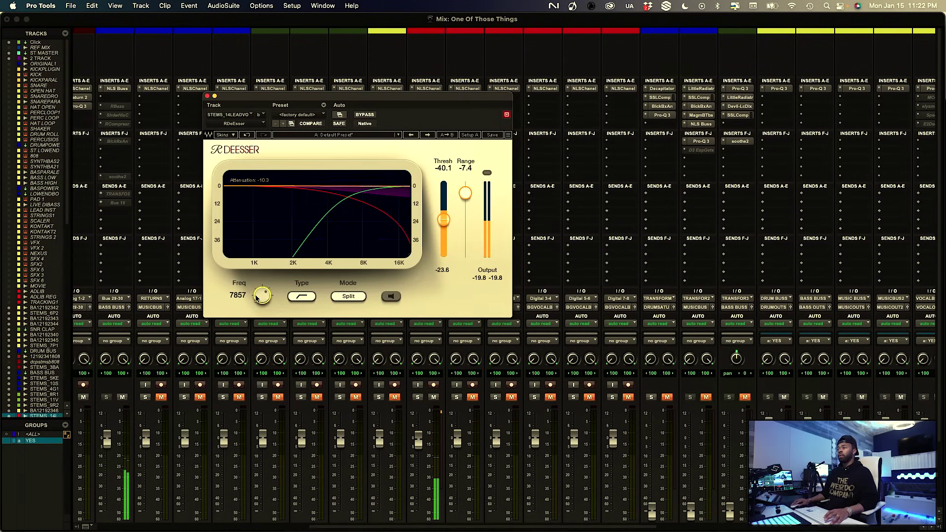
pyautogui.click(364, 115)
pyautogui.click(364, 115)
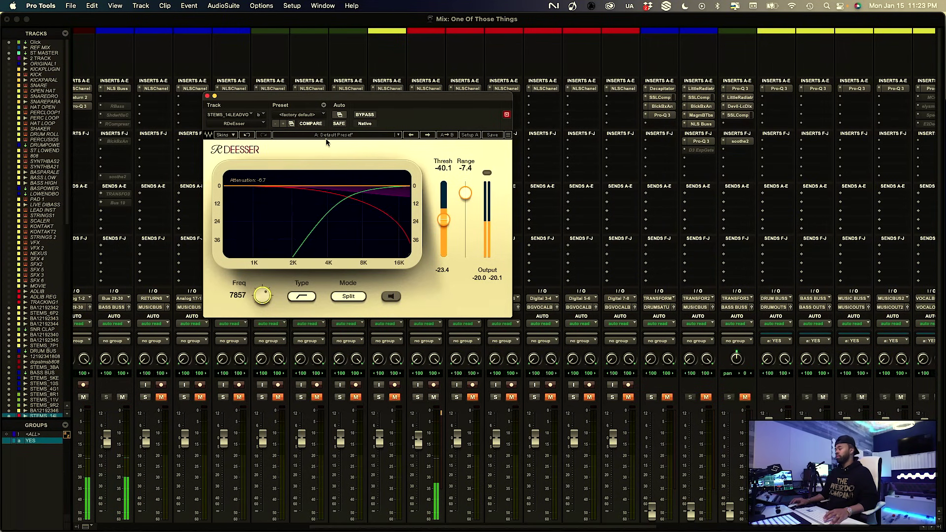
pyautogui.click(207, 96)
# Insert FabFilter Pro-Q 3 on the lead vocal channel below the RDeEsser
pyautogui.click(436, 89)
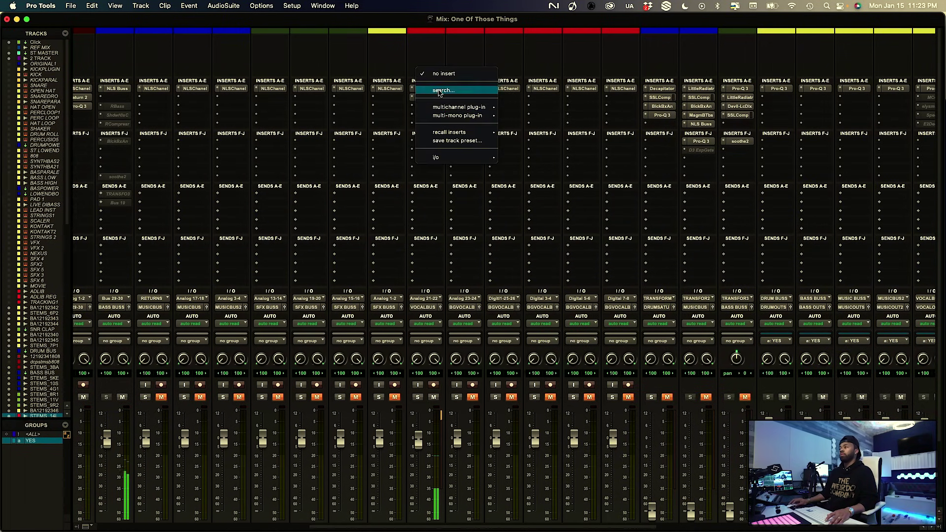
pyautogui.press('Escape')
pyautogui.click(426, 105)
pyautogui.write('fab')
pyautogui.press('Down')
pyautogui.press('Down')
pyautogui.press('Down')
pyautogui.press('Down')
pyautogui.press('Down')
pyautogui.press('Down')
pyautogui.press('Down')
pyautogui.press('Down')
pyautogui.press('Down')
pyautogui.press('Down')
pyautogui.press('Down')
pyautogui.press('Down')
pyautogui.press('Down')
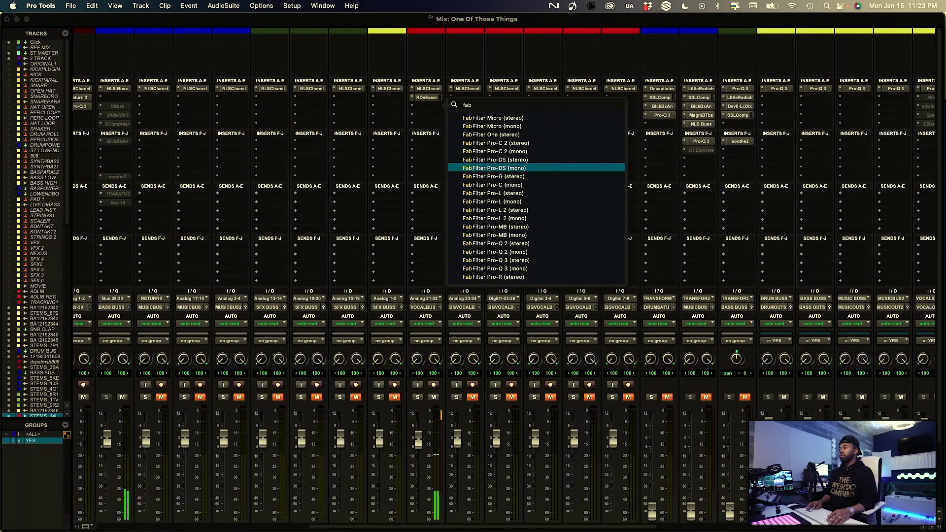
pyautogui.press('Down')
pyautogui.press('Down')
pyautogui.press('Down')
pyautogui.press('Down')
pyautogui.press('Return')
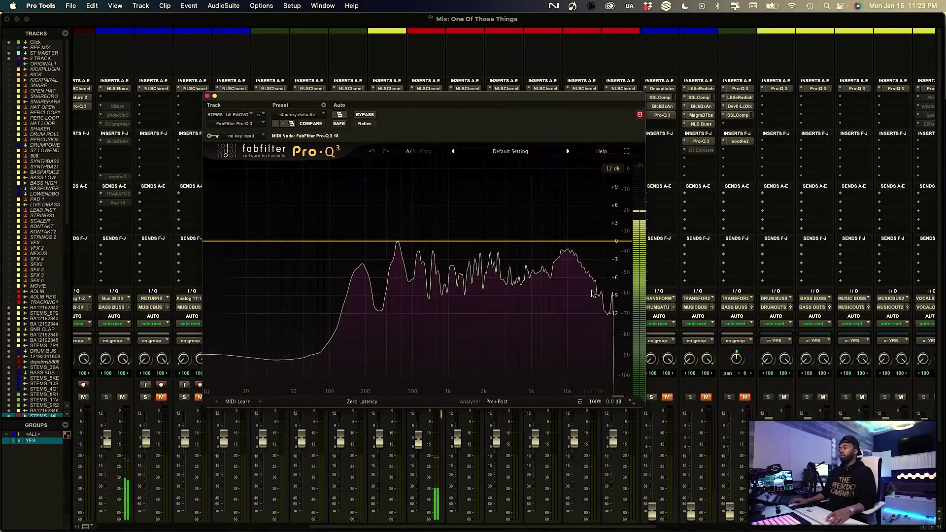
# Grab the lead vocal's spectrum peak near 9.8 kHz as a narrow bell boosted about 5.12 dB, and stop playback
pyautogui.moveTo(561, 298)
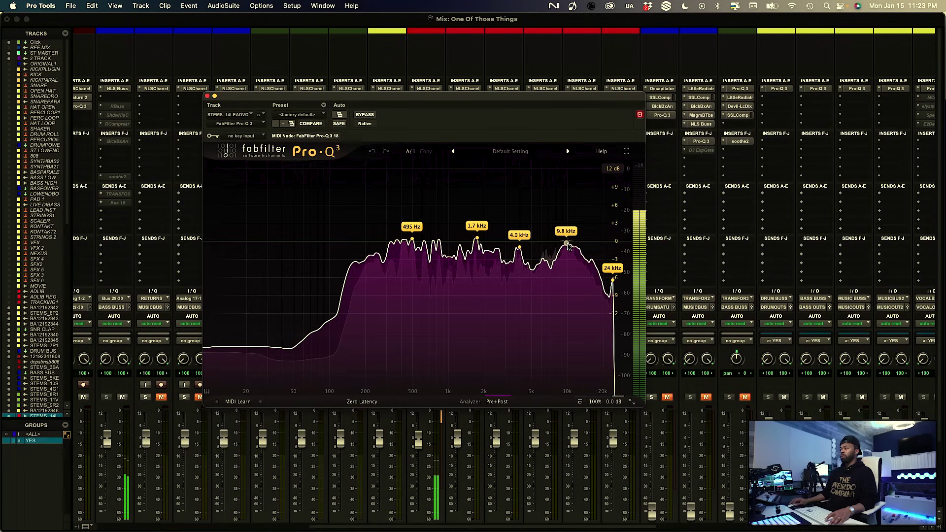
pyautogui.moveTo(568, 244); pyautogui.dragTo(568, 237)
pyautogui.press('space')
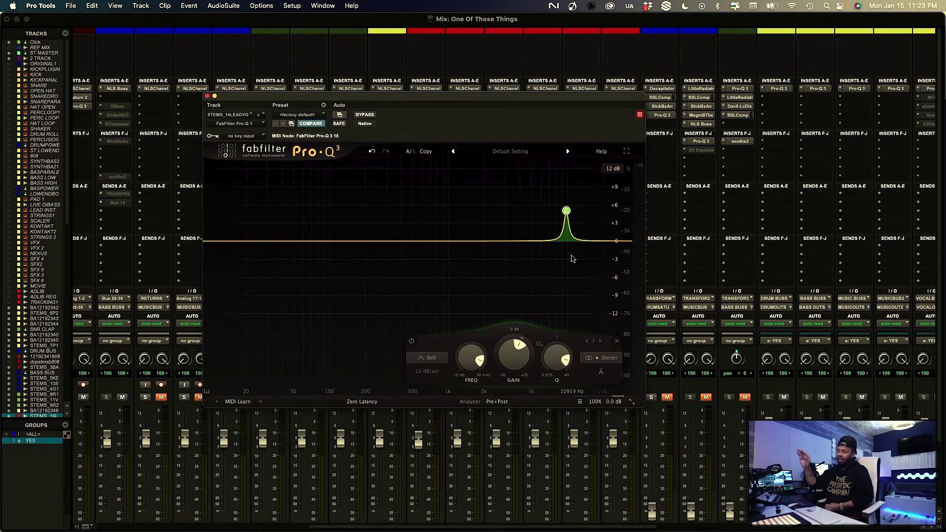
# Audition the high bell during playback, shift it to about 9468 Hz, cut it to about -6.55 dB, and compare with bypass
pyautogui.moveTo(567, 210)
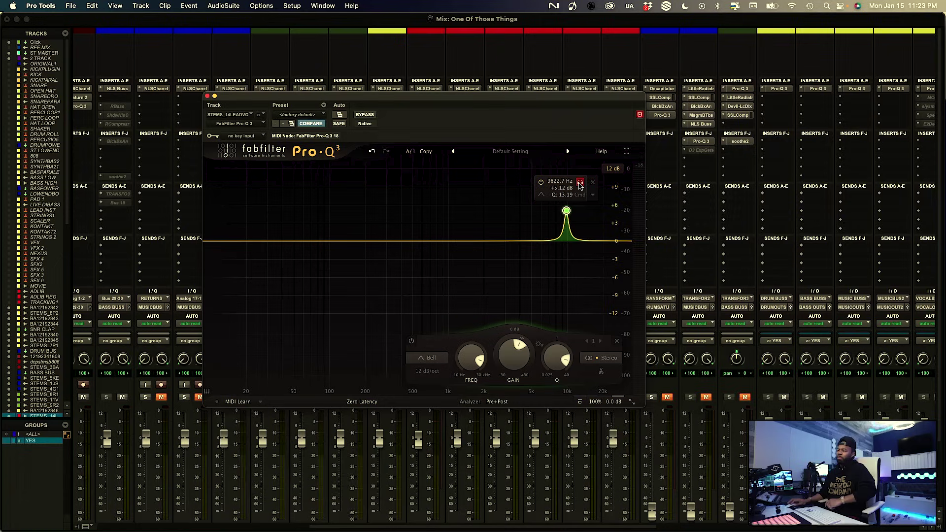
pyautogui.press('space')
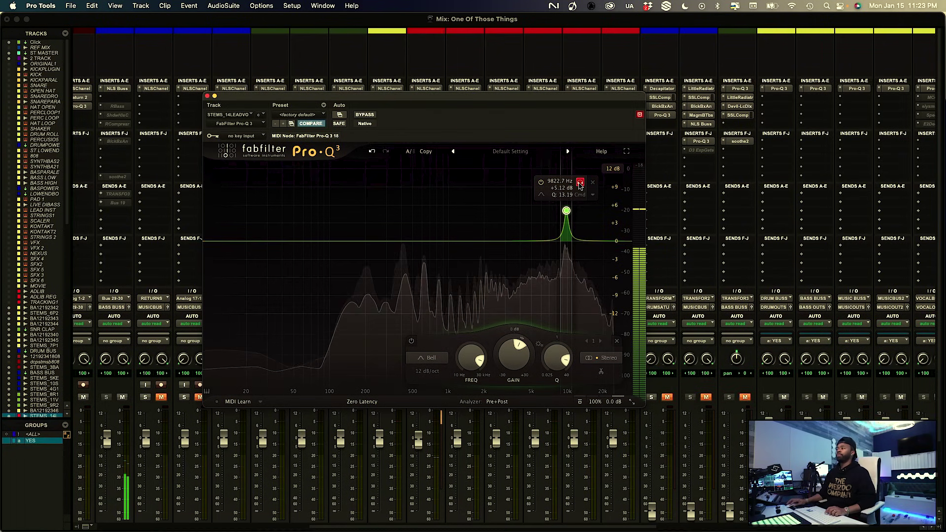
pyautogui.moveTo(580, 185); pyautogui.dragTo(579, 187)
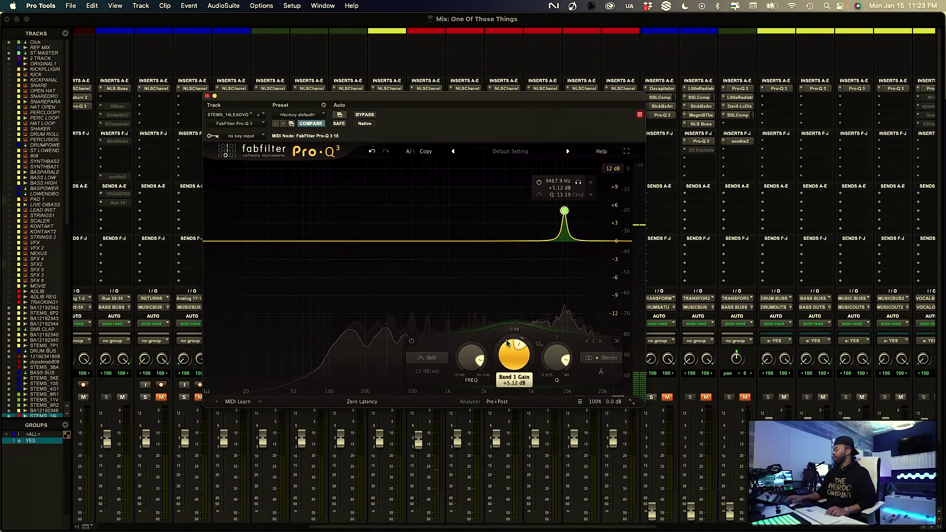
pyautogui.moveTo(508, 362); pyautogui.dragTo(506, 409)
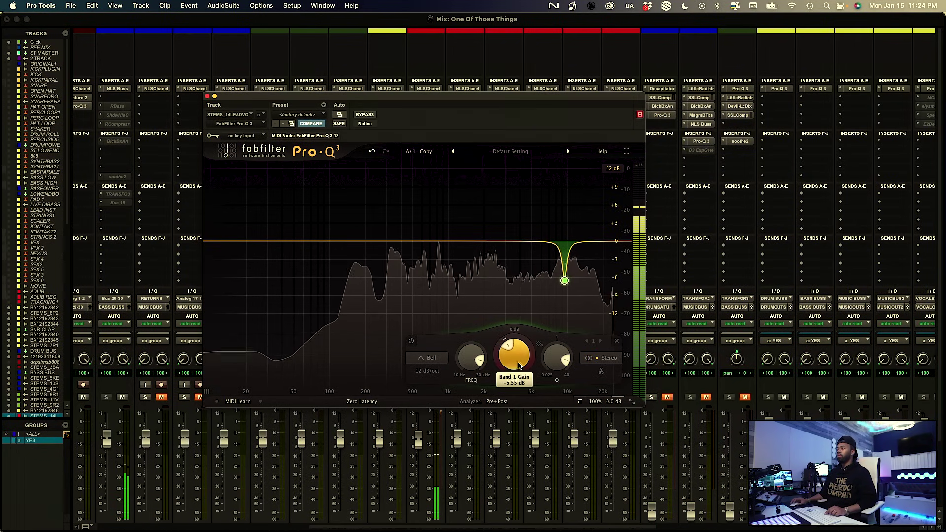
pyautogui.click(363, 115)
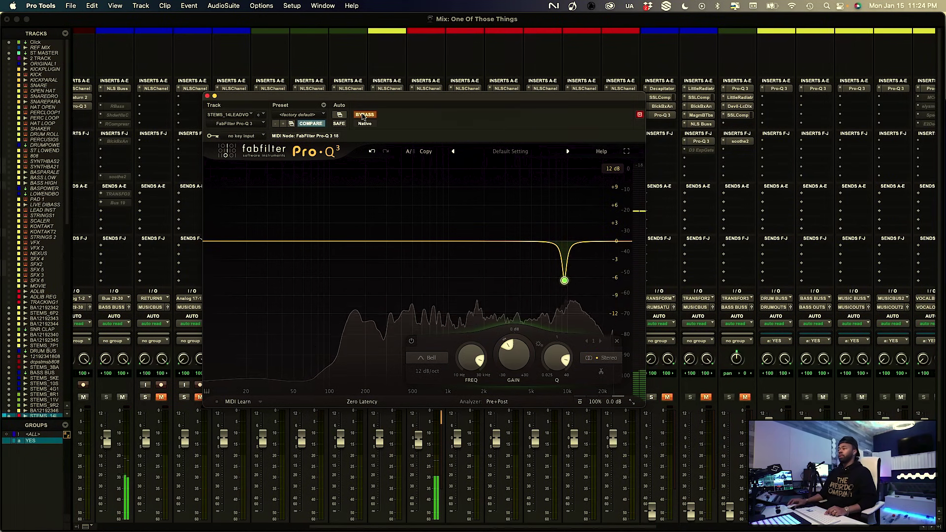
pyautogui.click(363, 114)
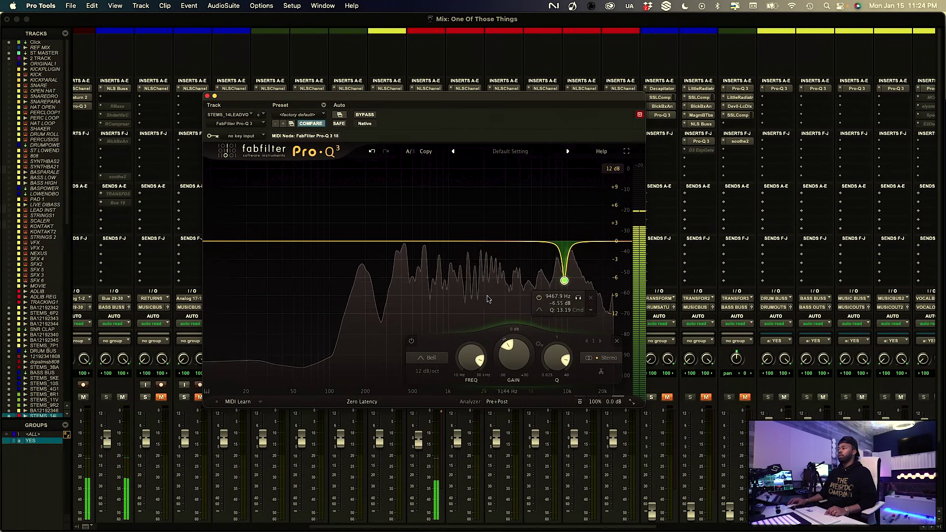
# Add a second Pro-Q 3 bell, audition it soloed, and place it at about 605 Hz with about -0.93 dB gain
pyautogui.moveTo(499, 297)
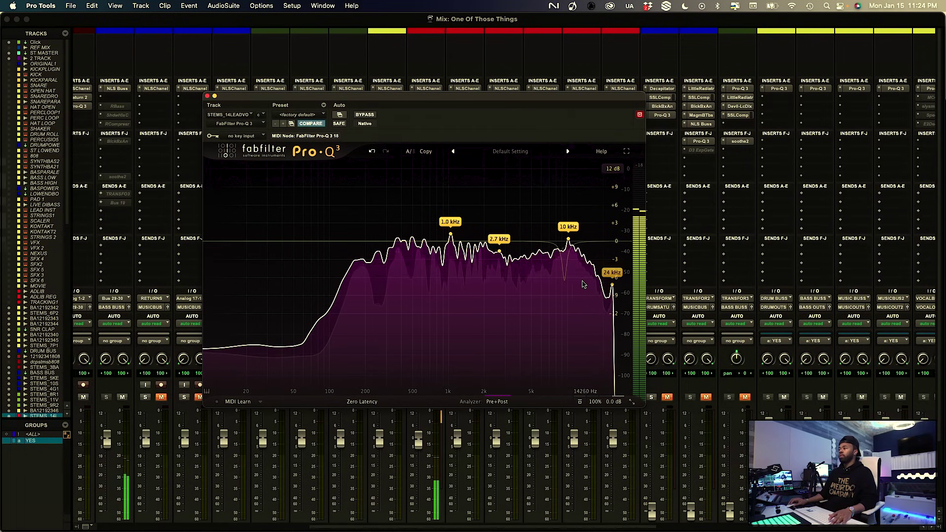
pyautogui.click(427, 247)
pyautogui.moveTo(470, 375); pyautogui.dragTo(471, 350)
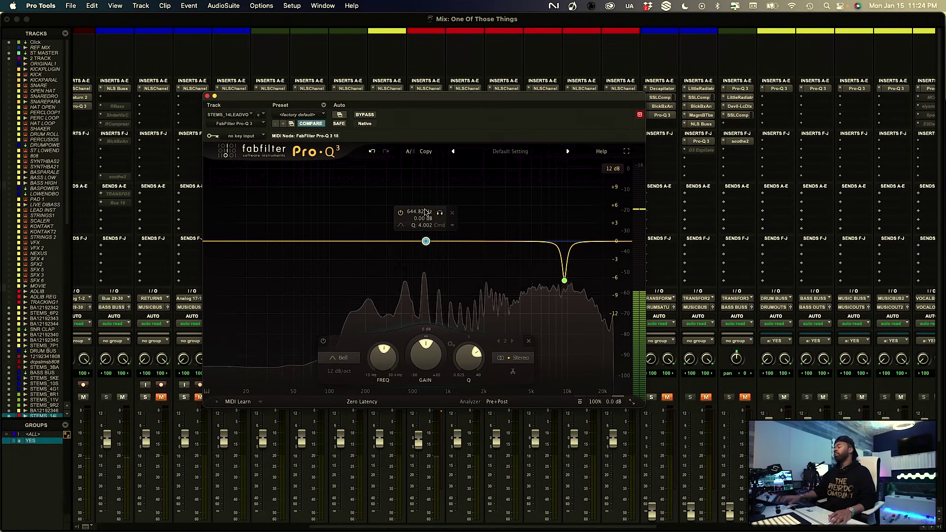
pyautogui.click(440, 213)
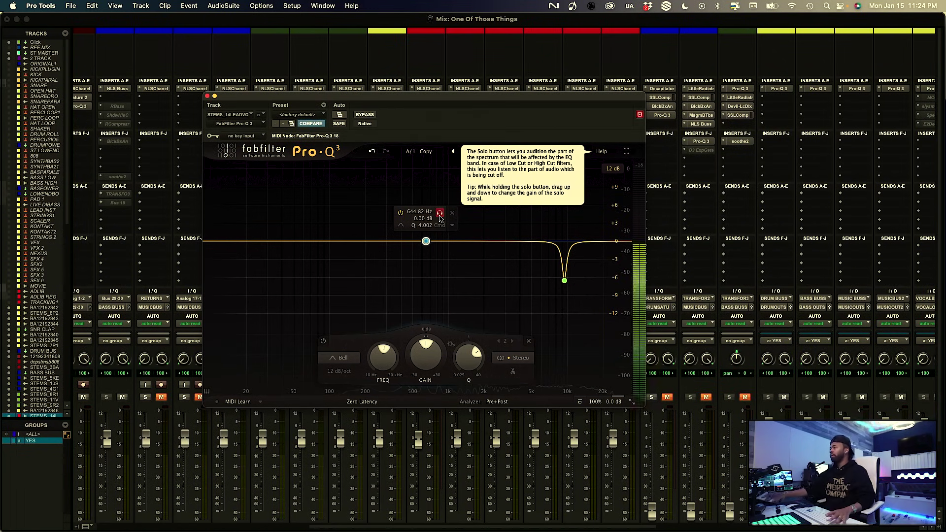
pyautogui.moveTo(435, 218); pyautogui.dragTo(434, 218)
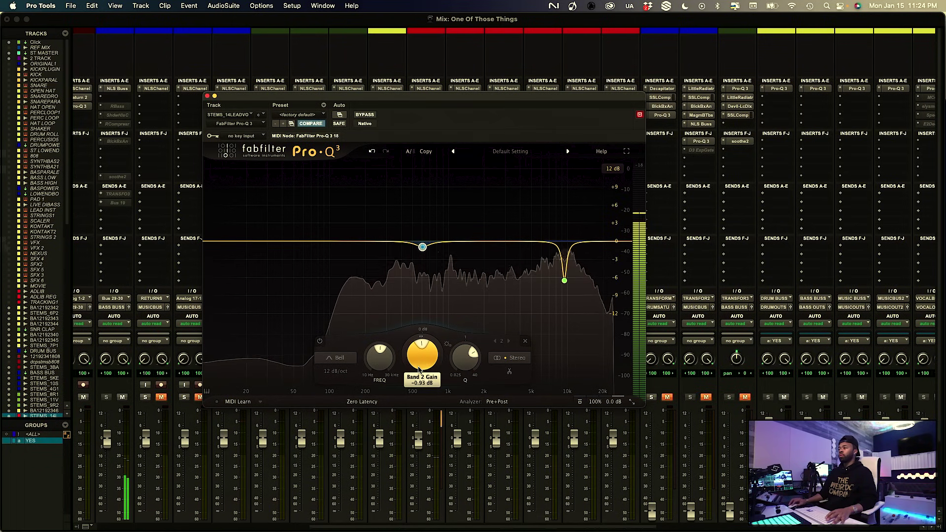
# Narrow the 605 Hz bell to a Q of about 15.7 and deepen its cut to about -4.78 dB
pyautogui.moveTo(465, 355); pyautogui.dragTo(468, 331)
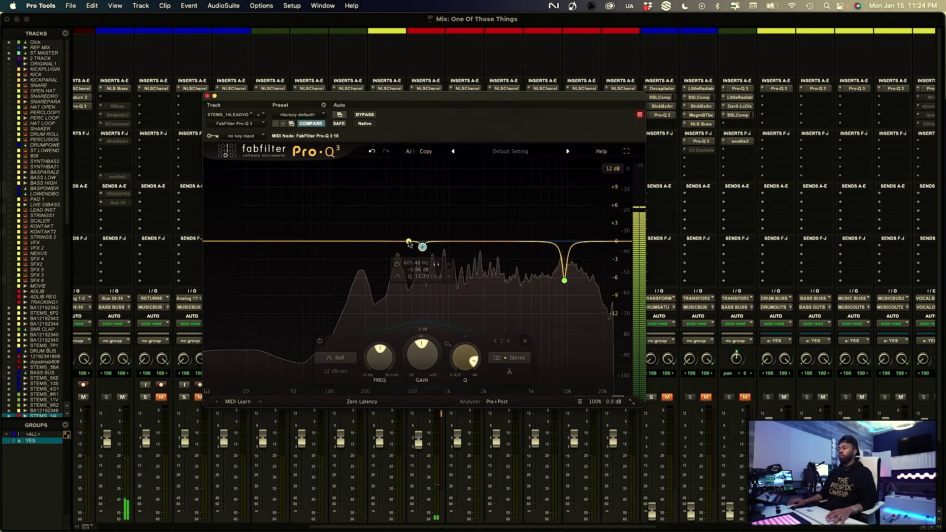
pyautogui.click(436, 265)
pyautogui.moveTo(422, 356)
pyautogui.mouseDown()
pyautogui.moveTo(423, 379)
pyautogui.moveTo(418, 364)
pyautogui.moveTo(416, 372)
pyautogui.mouseUp()
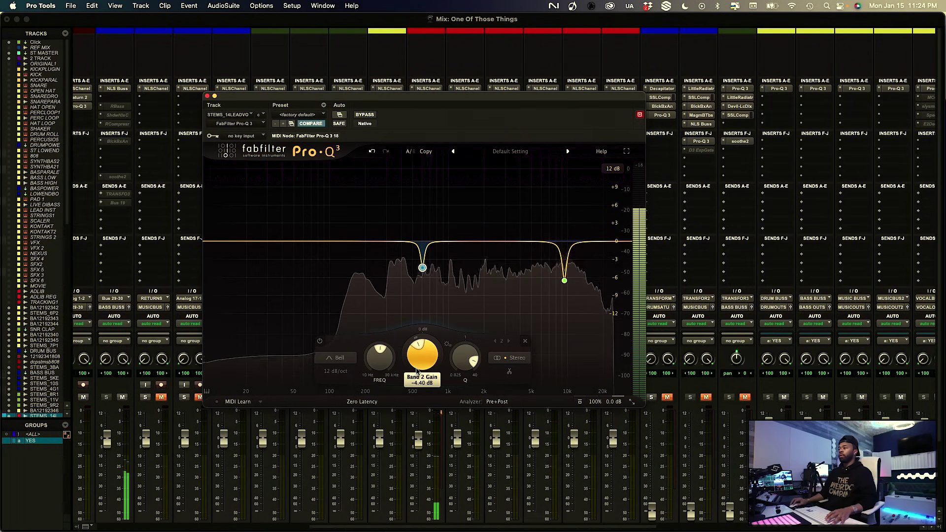
pyautogui.moveTo(414, 363); pyautogui.dragTo(414, 369)
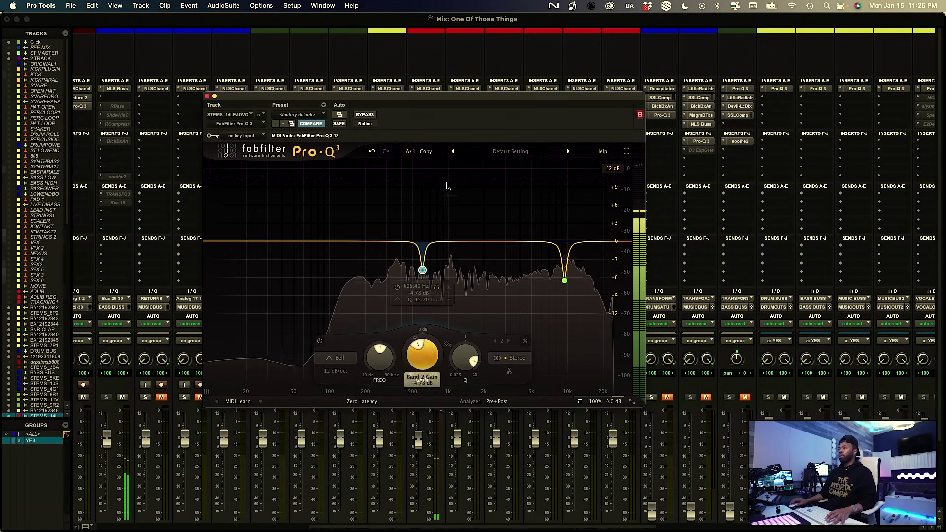
# Compare the lead vocal with the Pro-Q 3 cuts active and bypassed during playback
pyautogui.click(363, 114)
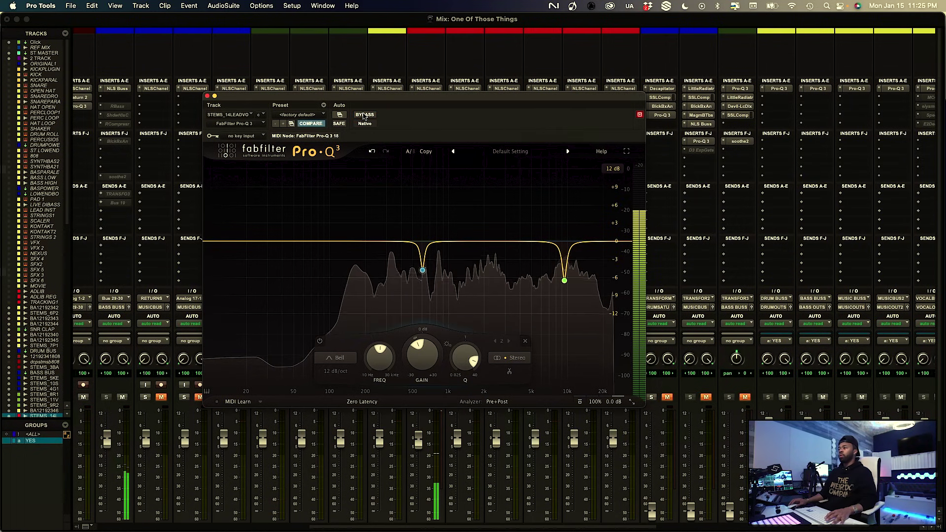
pyautogui.moveTo(426, 261)
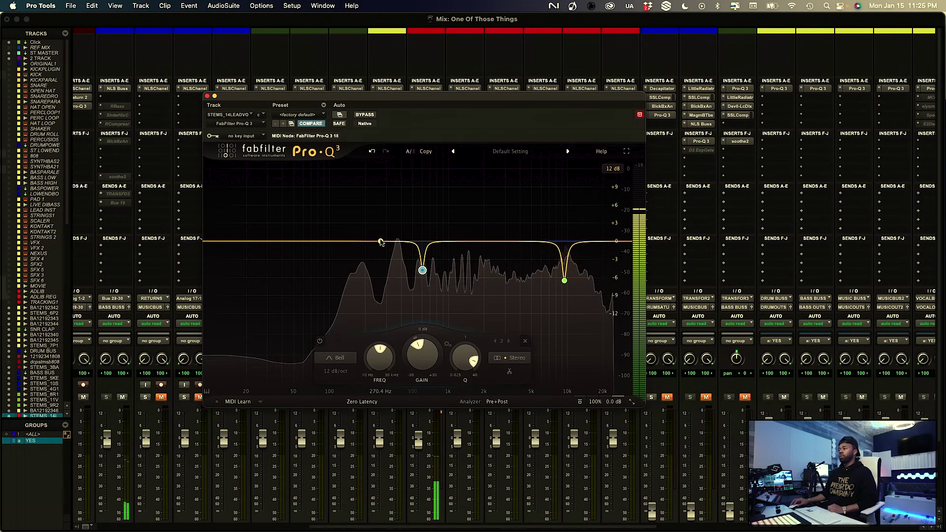
pyautogui.click(365, 115)
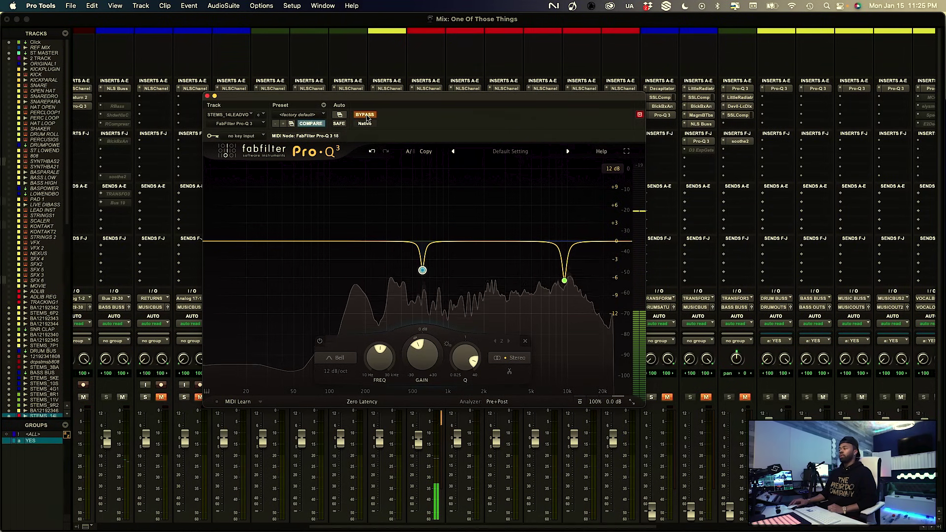
pyautogui.click(365, 115)
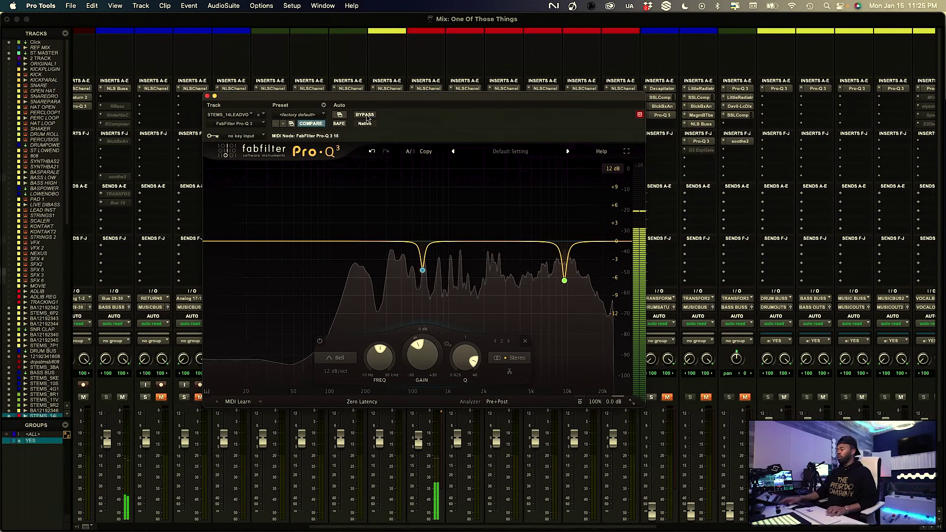
pyautogui.press('space')
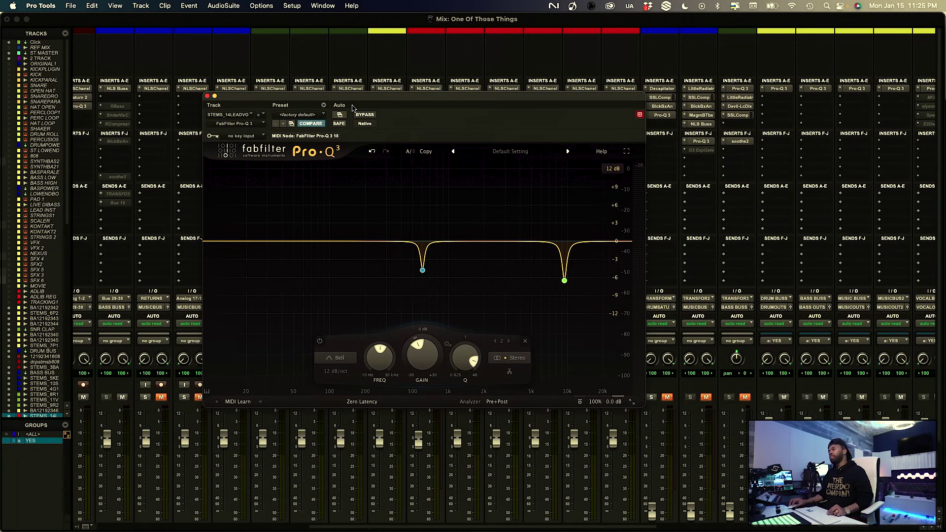
pyautogui.click(364, 115)
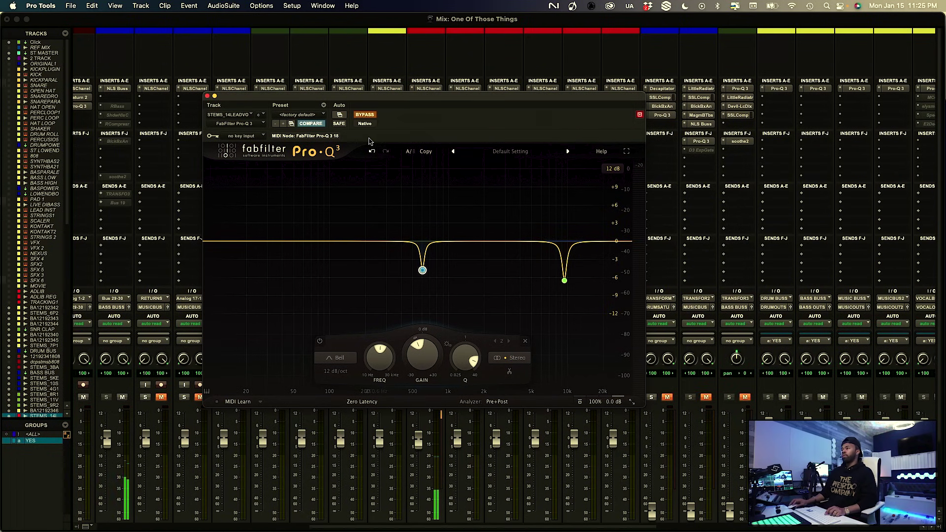
pyautogui.click(364, 114)
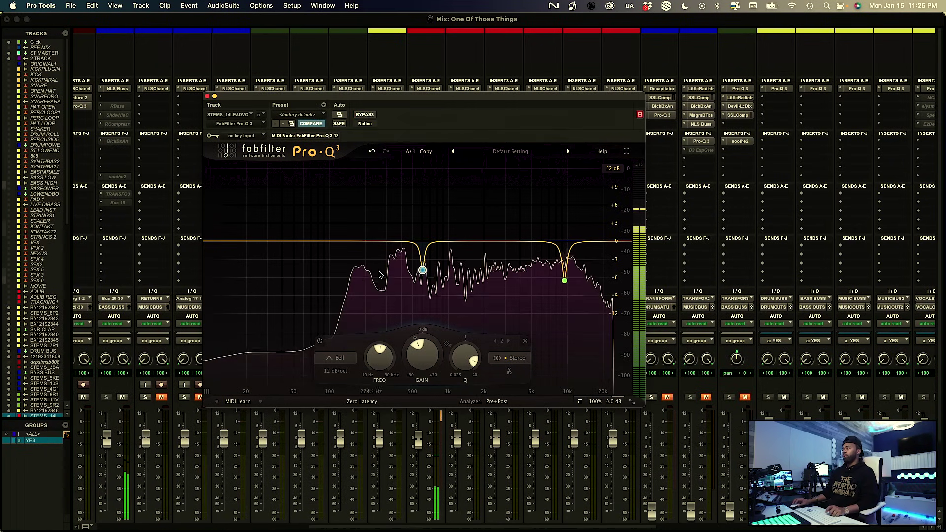
# Add a third Pro-Q 3 bell, audition it soloed, and set it to about 212 Hz, Q 6.2, with about -1.6 dB gain
pyautogui.moveTo(266, 106); pyautogui.dragTo(292, 104)
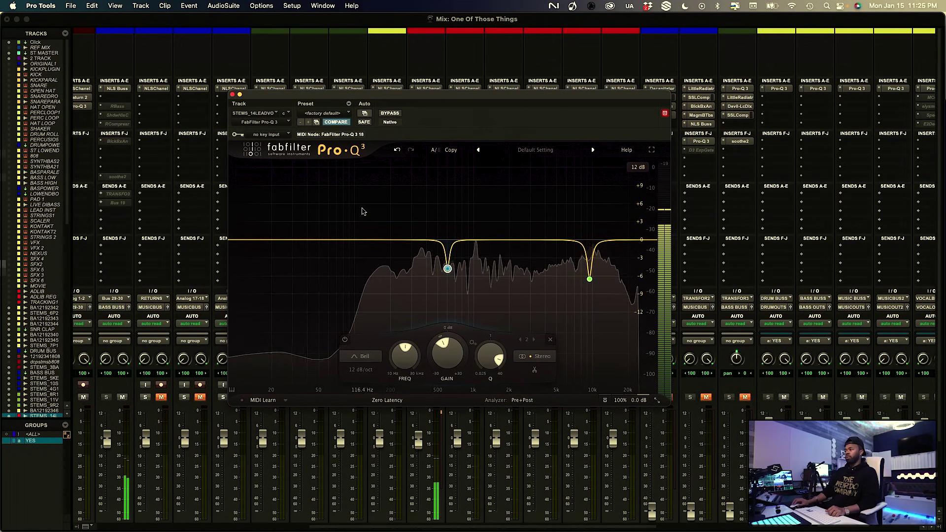
pyautogui.click(386, 240)
pyautogui.scroll(10, 428, 358)
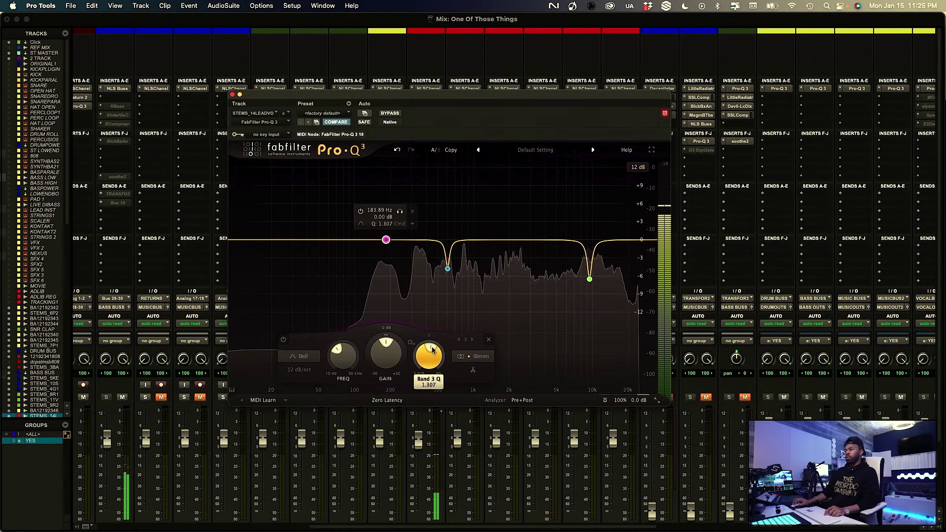
pyautogui.click(399, 211)
pyautogui.moveTo(400, 214); pyautogui.dragTo(407, 214)
pyautogui.moveTo(387, 358); pyautogui.dragTo(388, 374)
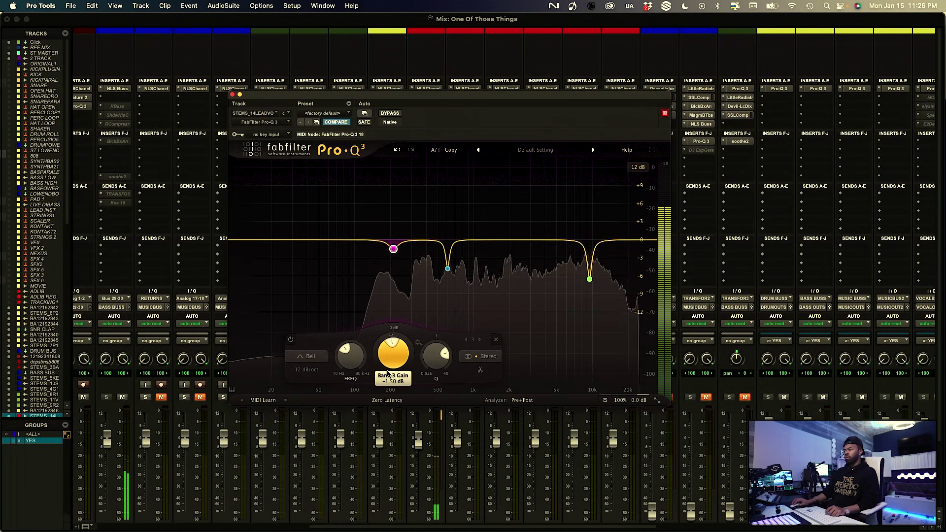
pyautogui.moveTo(392, 361); pyautogui.dragTo(388, 365)
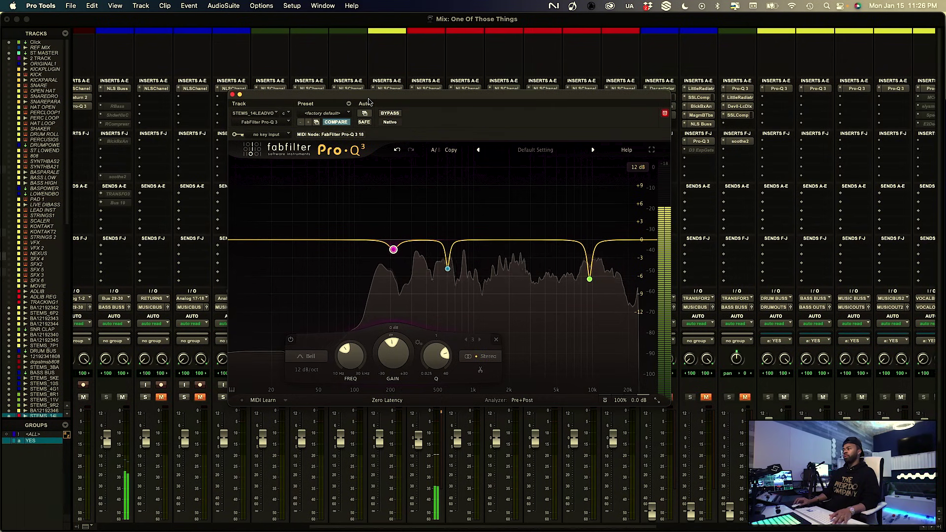
# Compare the lead vocal with the three-band EQ active and bypassed, and close the Pro-Q 3 window
pyautogui.moveTo(556, 247)
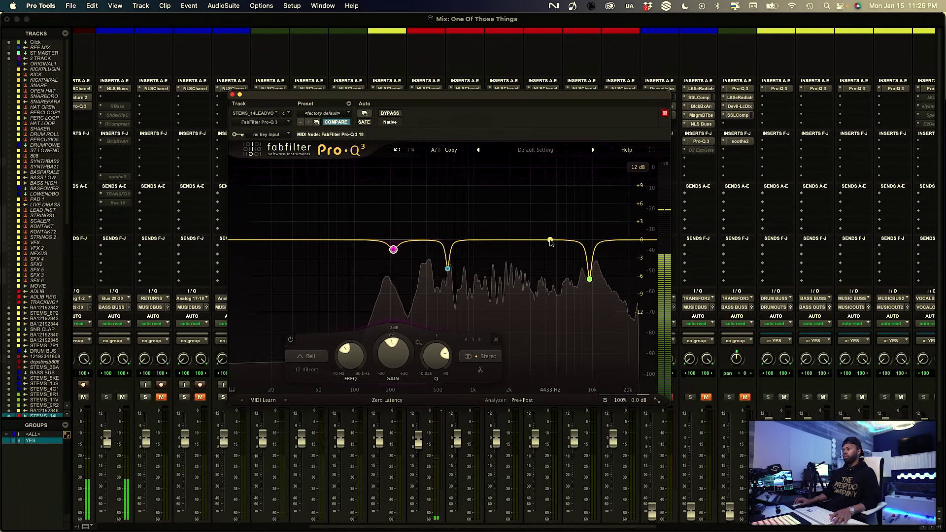
pyautogui.click(387, 113)
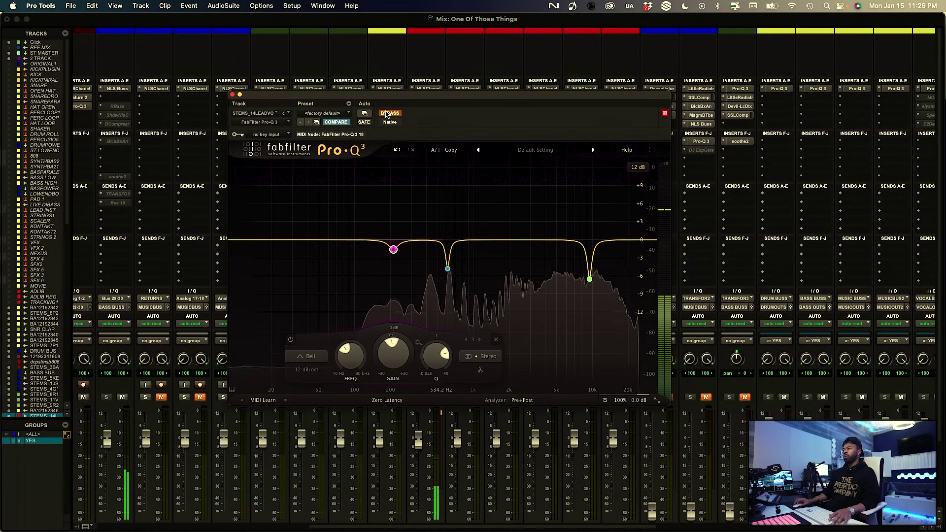
pyautogui.click(388, 114)
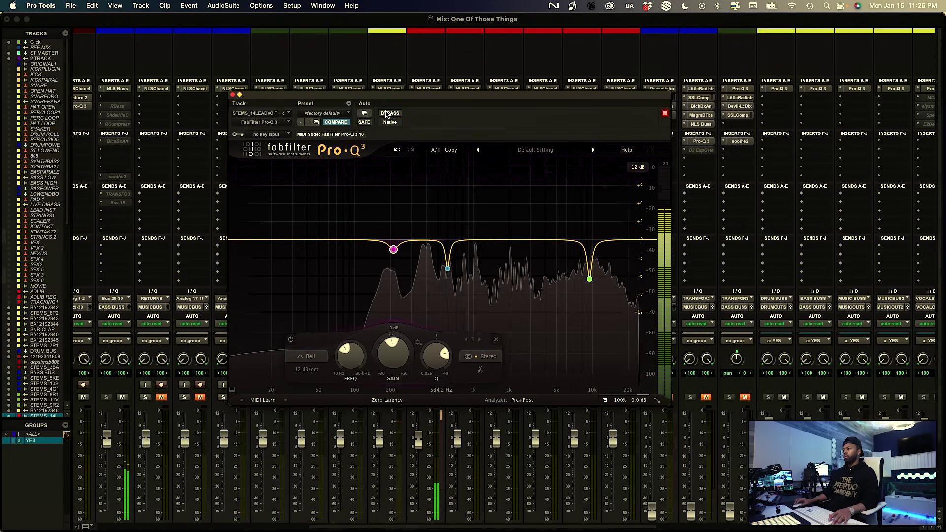
pyautogui.click(232, 95)
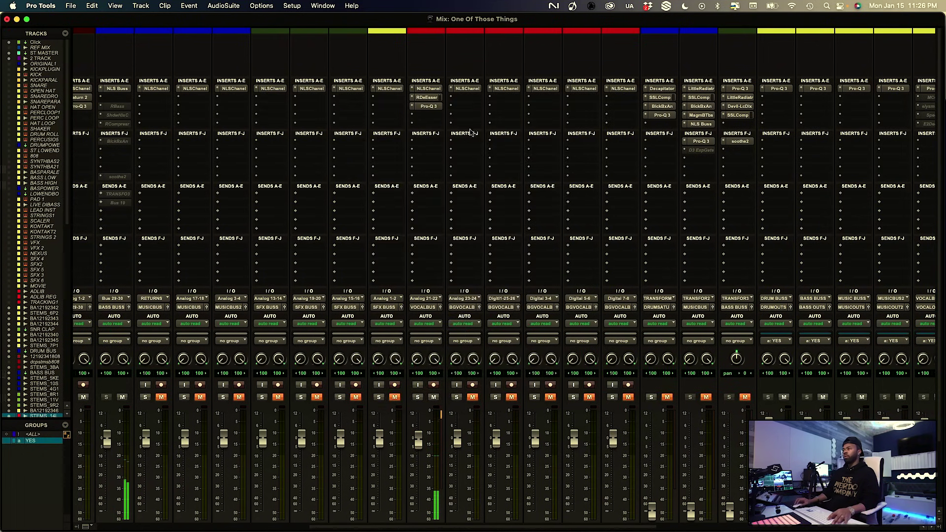
# Add a low shelf at about 22 Hz, -7.04 dB and Q 0.300 to the lead vocal's Pro-Q 3, and compare it switched off and on
pyautogui.click(432, 107)
pyautogui.moveTo(280, 240); pyautogui.dragTo(277, 261)
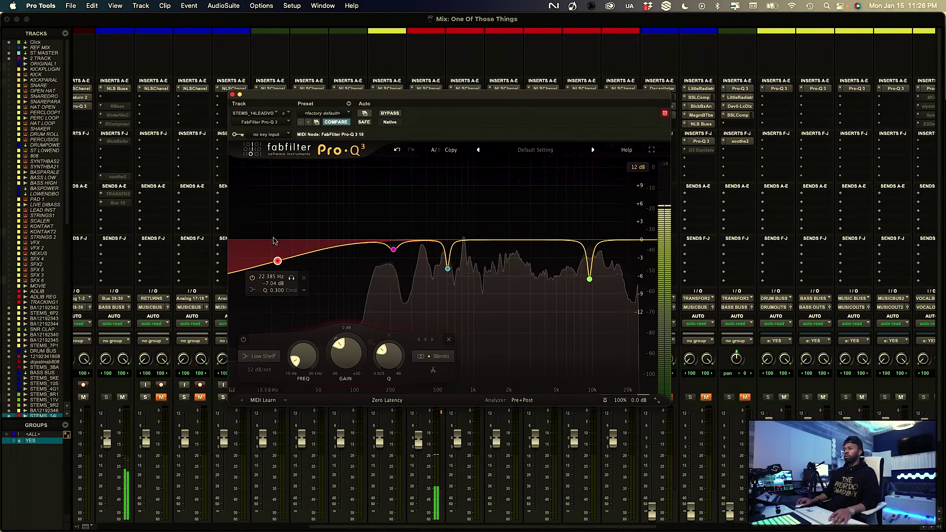
pyautogui.click(252, 278)
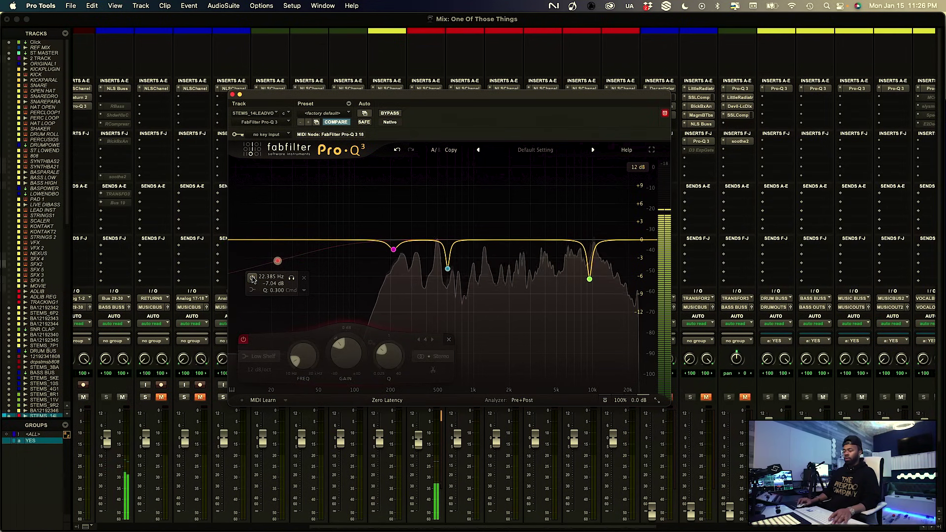
pyautogui.click(251, 277)
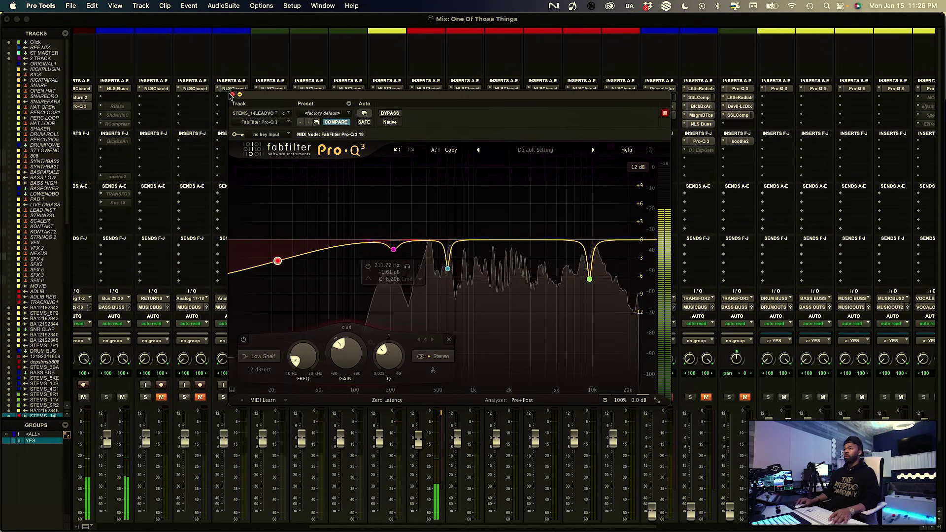
pyautogui.press('super+w')
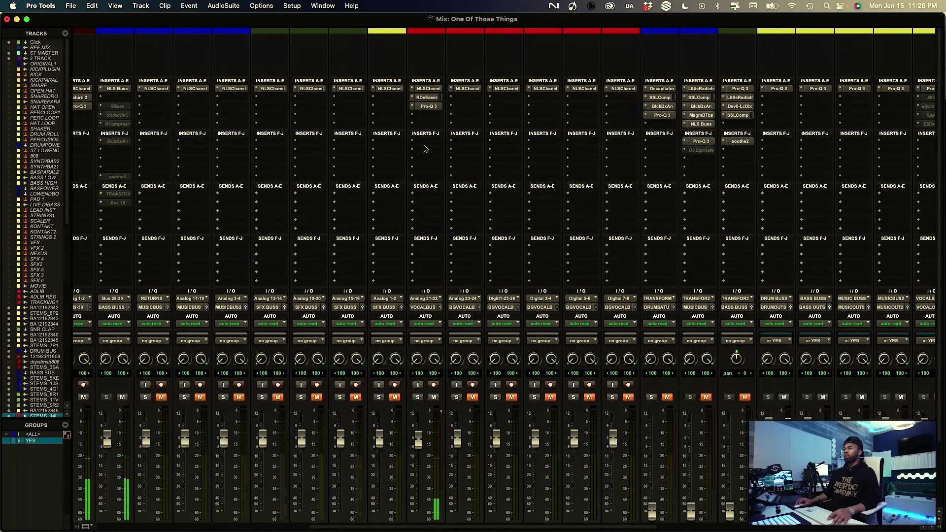
# Bypass the lead vocal's RDeEsser and Pro-Q 3 inserts together and re-enable them to compare the processing
pyautogui.keyDown('super'); pyautogui.click(431, 99); pyautogui.keyUp('super')
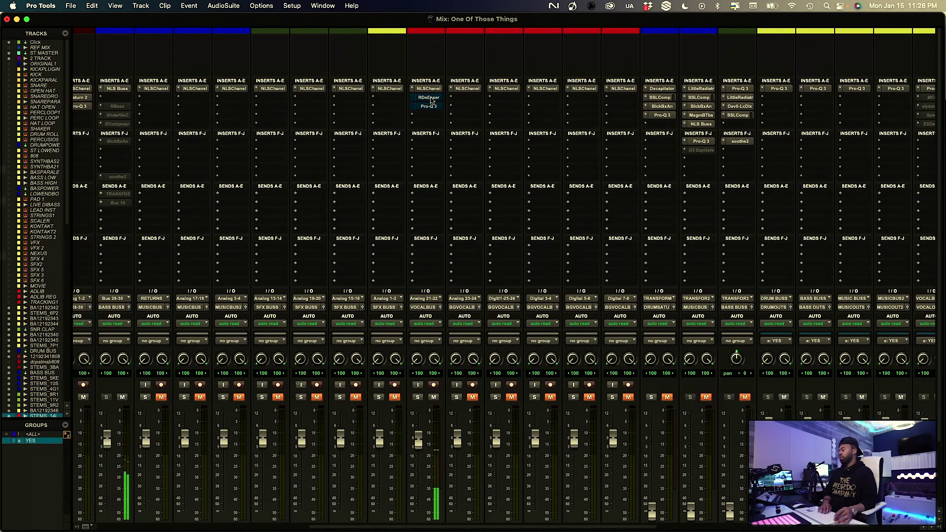
pyautogui.click(429, 97)
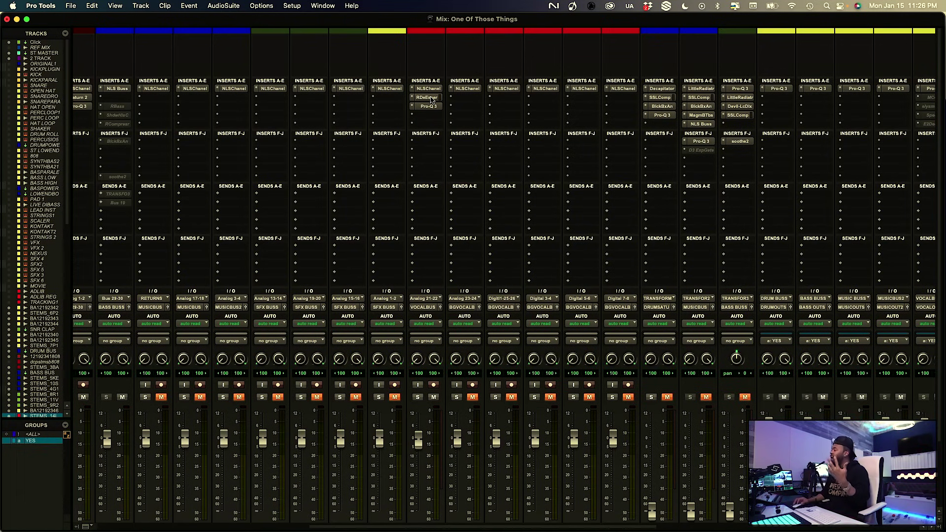
pyautogui.click(433, 179)
pyautogui.click(434, 158)
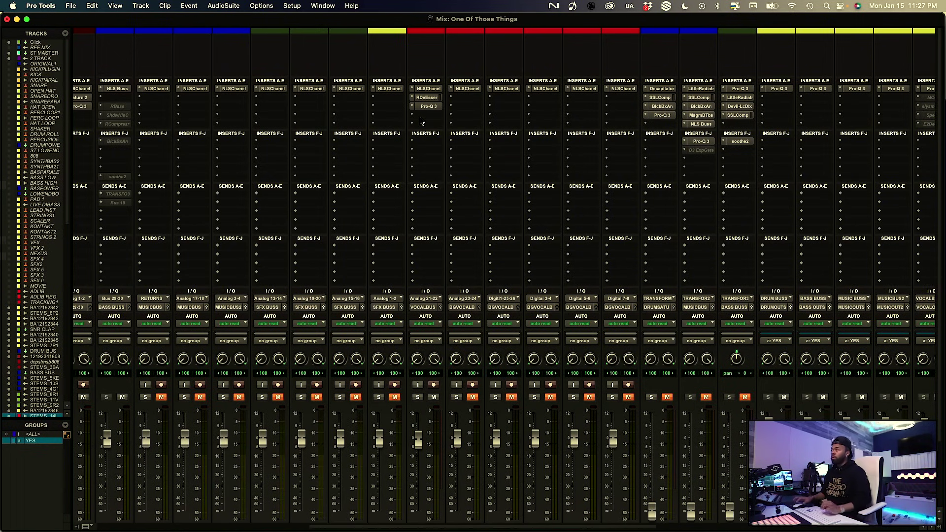
# Insert the RVox (stereo) compressor in the empty slot below Pro-Q 3 on the lead vocal
pyautogui.click(420, 118)
pyautogui.click(448, 99)
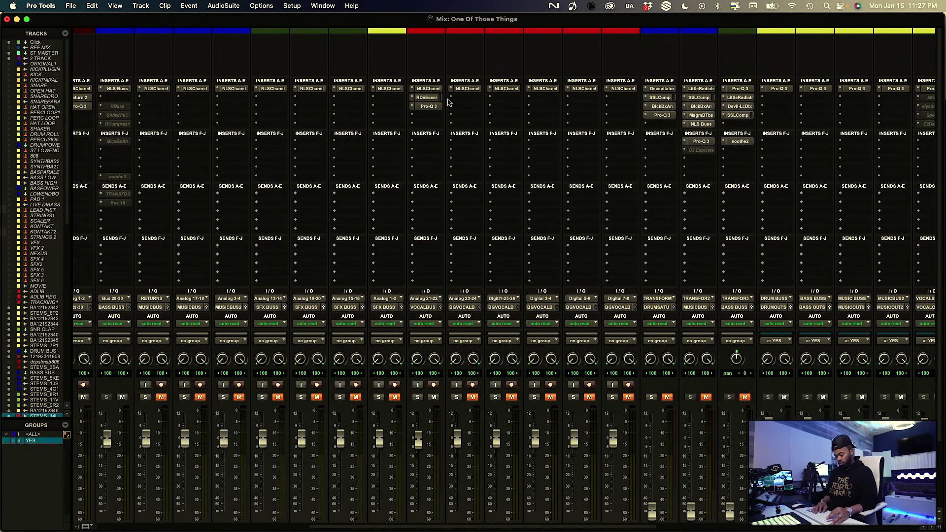
pyautogui.write('r')
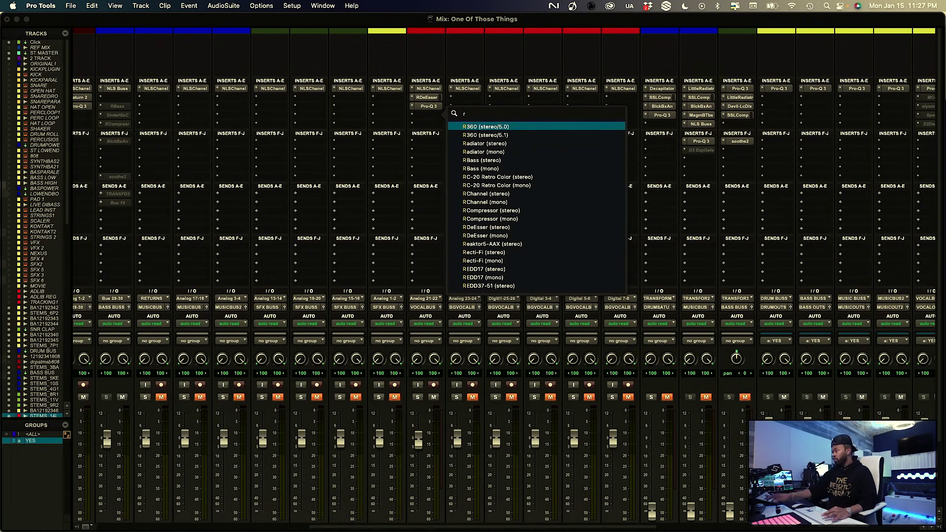
pyautogui.write('vo')
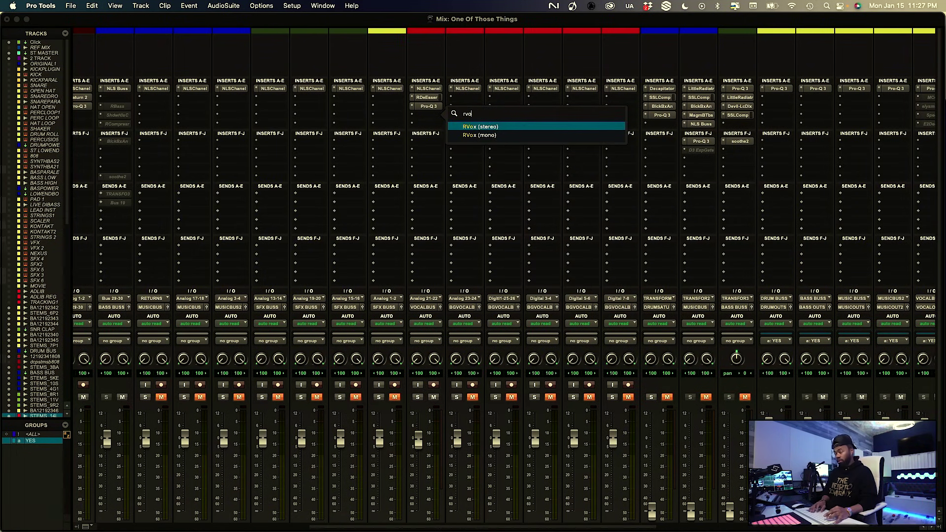
pyautogui.press('Return')
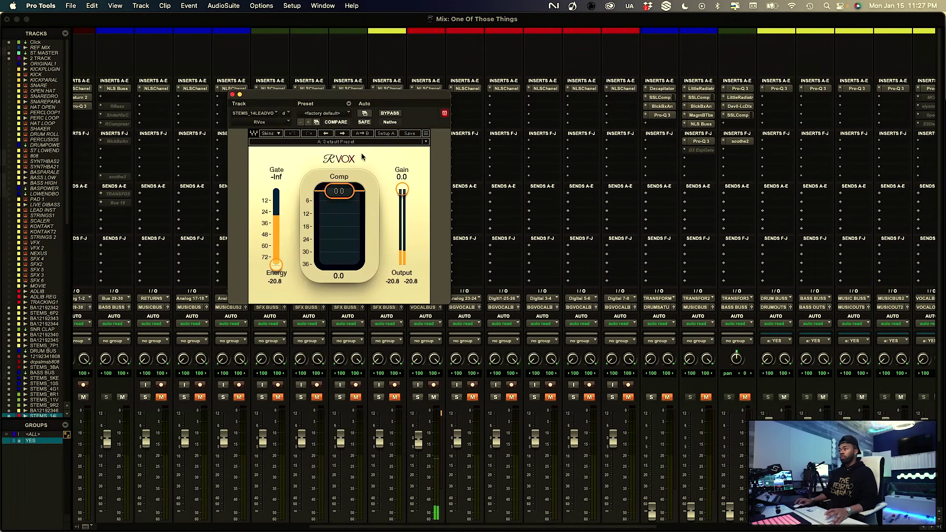
# Set RVox's compression and gain to about -6.7 dB while comparing with bypass, and close the plug-in
pyautogui.moveTo(402, 189); pyautogui.dragTo(402, 201)
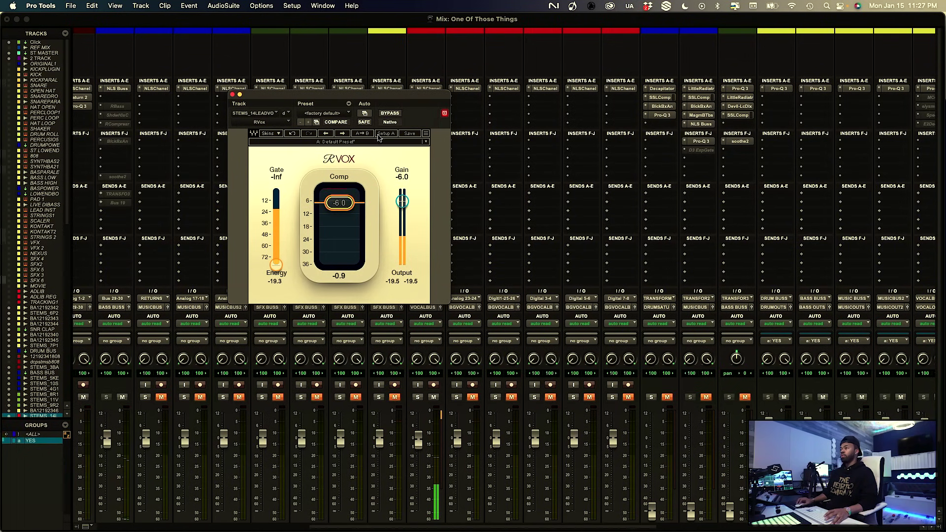
pyautogui.click(389, 113)
pyautogui.click(389, 113)
pyautogui.moveTo(402, 201); pyautogui.dragTo(402, 203)
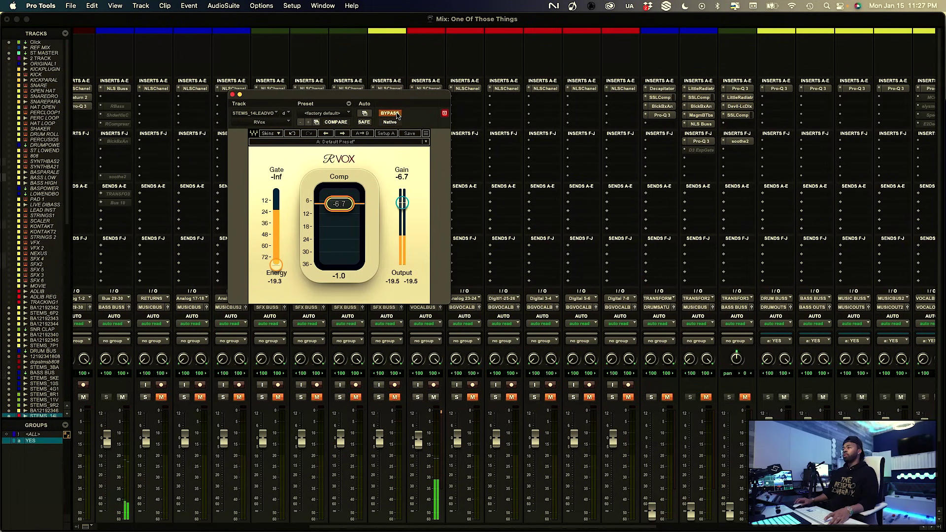
pyautogui.click(233, 94)
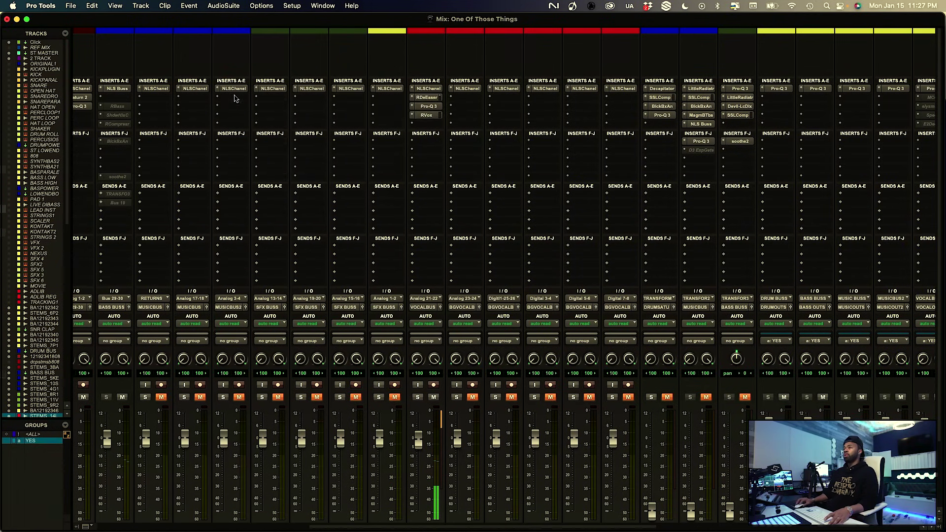
# Insert the Spectre plug-in below RVox on the lead vocal and move its window clear of the insert slots
pyautogui.click(430, 126)
pyautogui.write('spect')
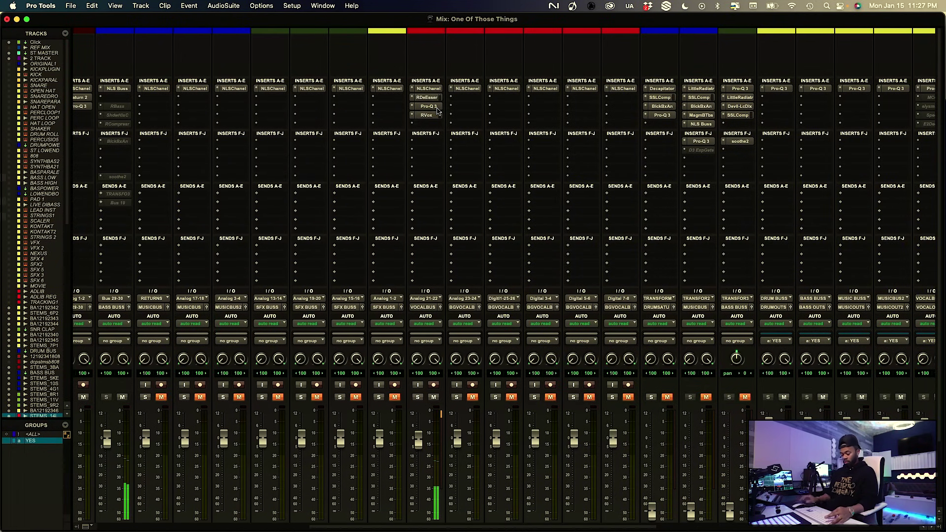
pyautogui.press('Escape')
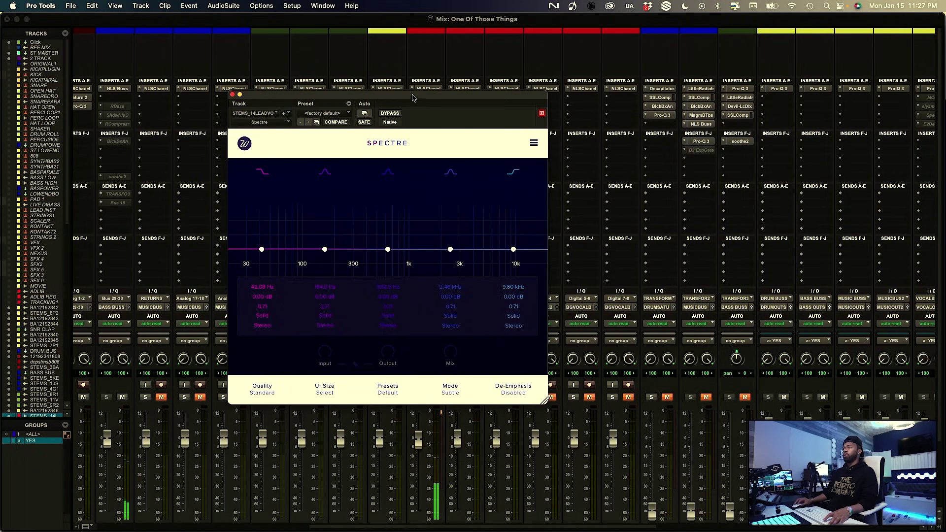
pyautogui.moveTo(412, 97); pyautogui.dragTo(404, 140)
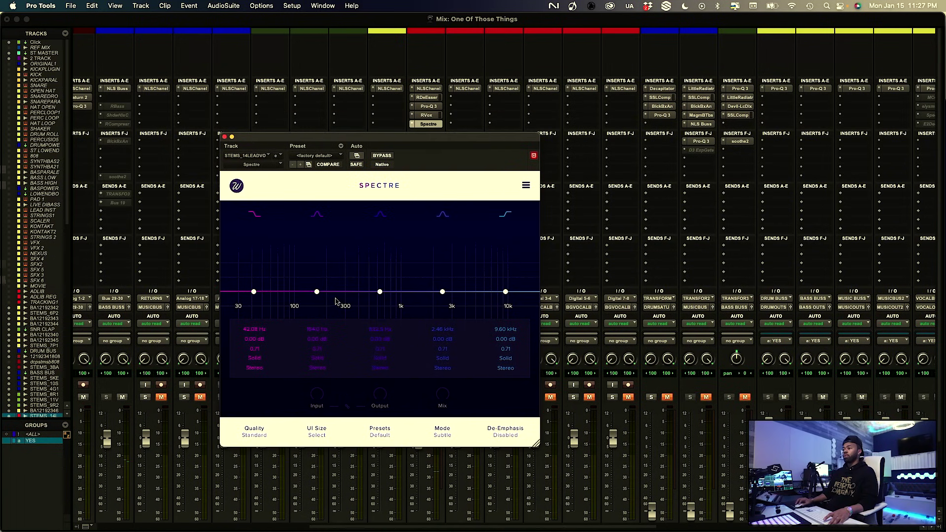
# Set Spectre's second band to 300 Hz on the lead vocal, keeping the Solid mode, and give it a slight boost
pyautogui.doubleClick(312, 332)
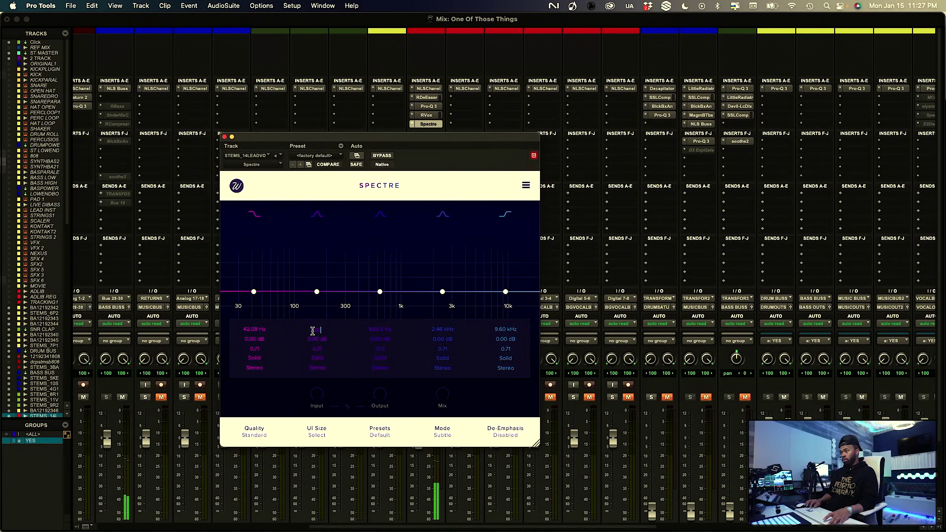
pyautogui.write('300')
pyautogui.press('Return')
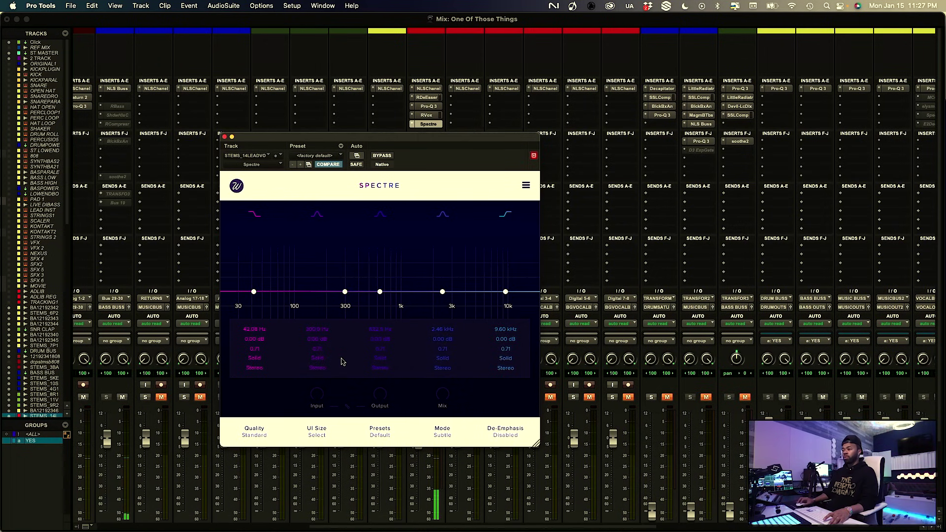
pyautogui.click(317, 358)
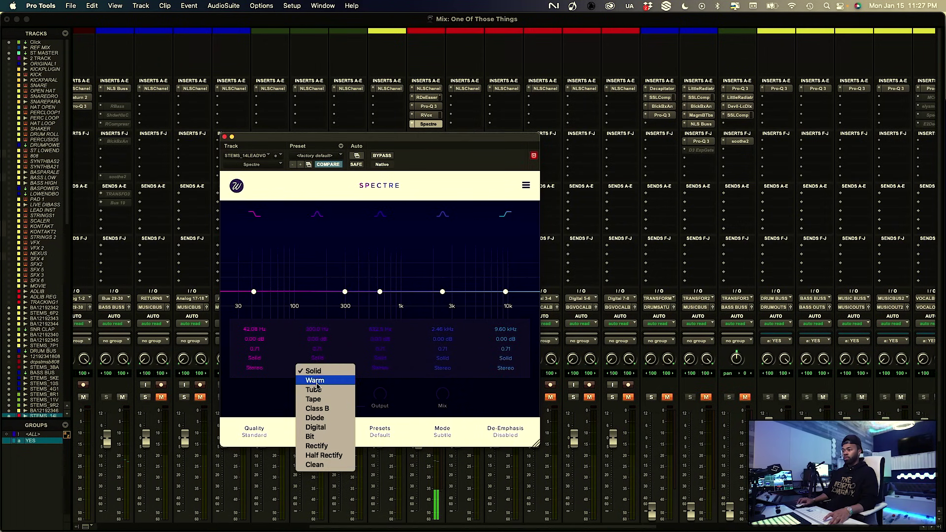
pyautogui.click(315, 370)
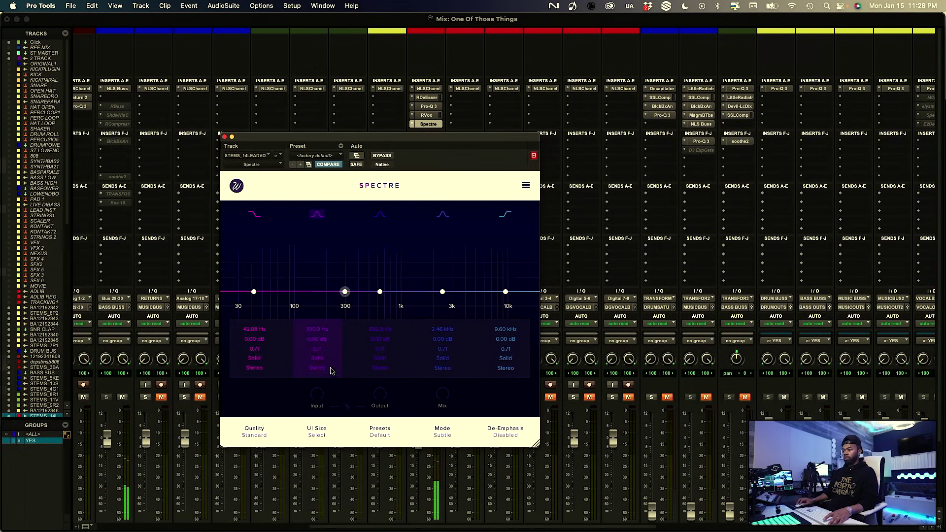
pyautogui.moveTo(316, 340); pyautogui.dragTo(318, 332)
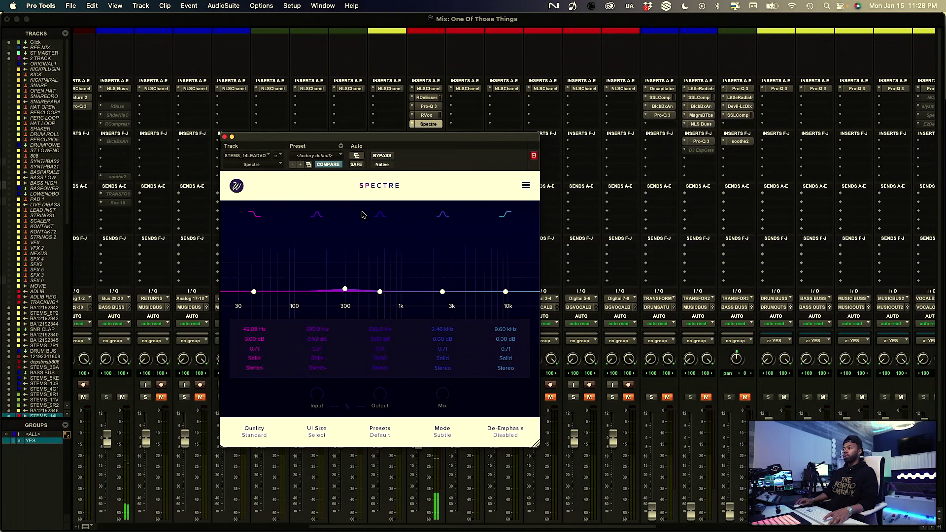
# Bypass Spectre and re-enable it to compare the lead vocal's enhancement, and close the plug-in
pyautogui.click(381, 155)
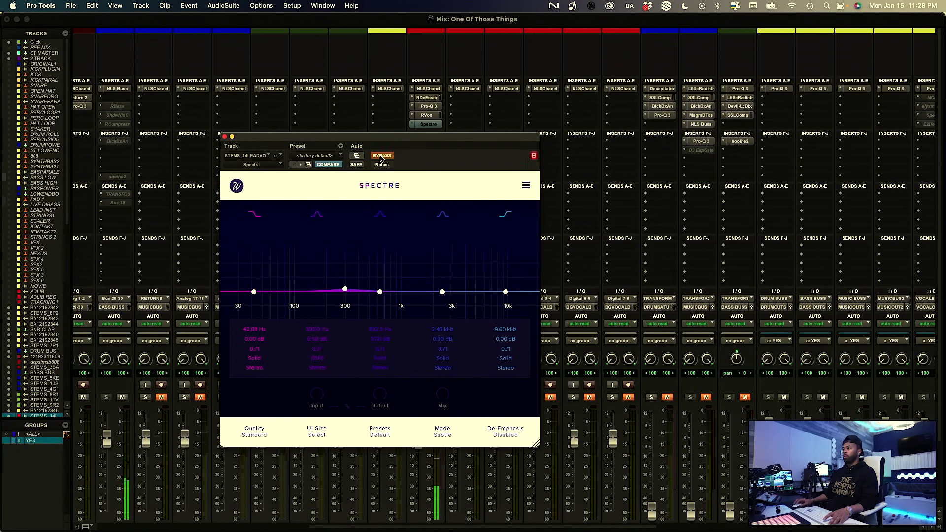
pyautogui.click(380, 156)
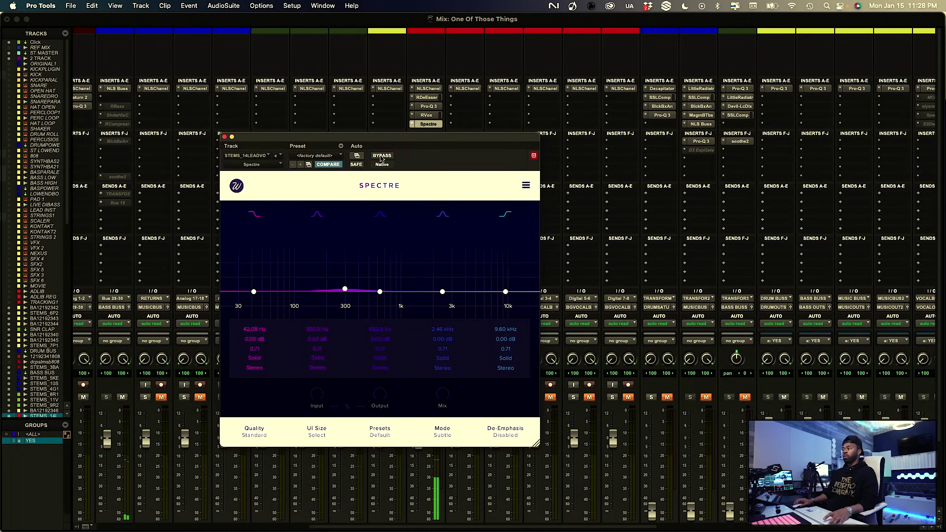
pyautogui.click(225, 136)
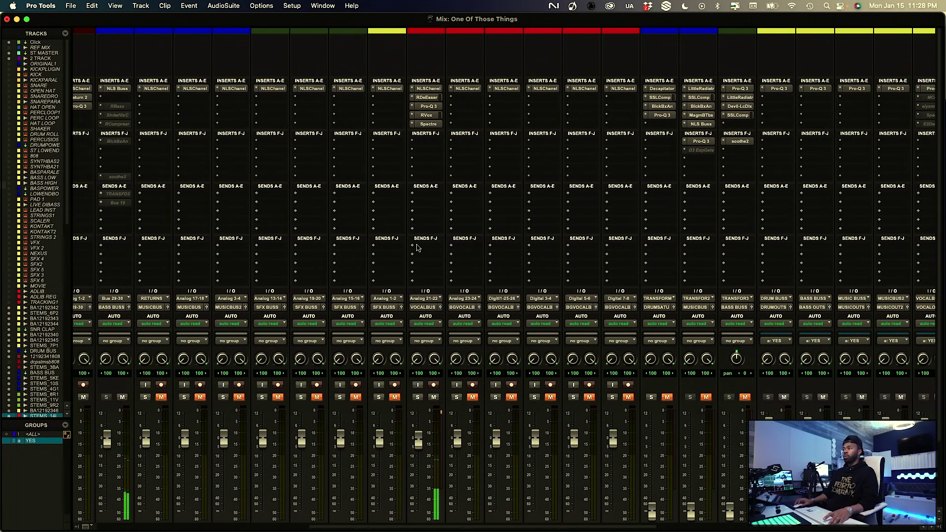
# Reopen Spectre on the lead vocal to review its band settings, and close it again
pyautogui.click(429, 125)
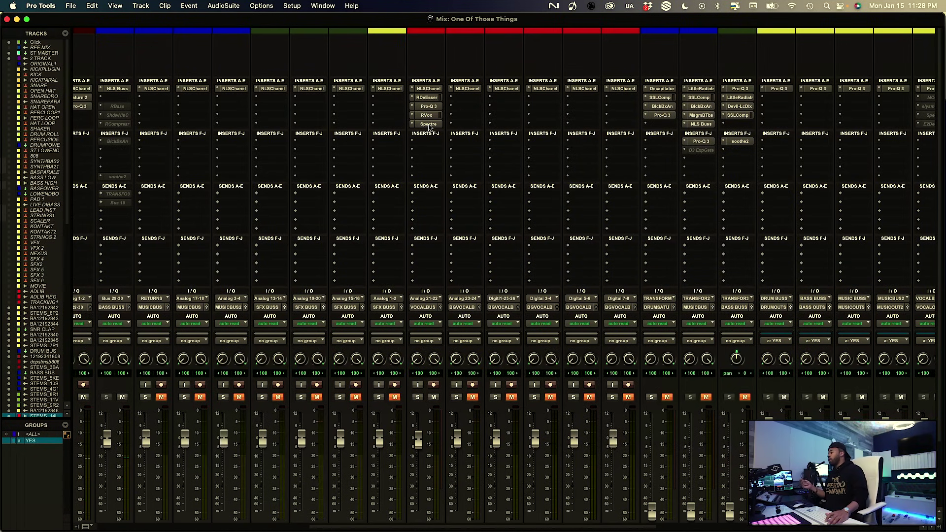
pyautogui.click(428, 124)
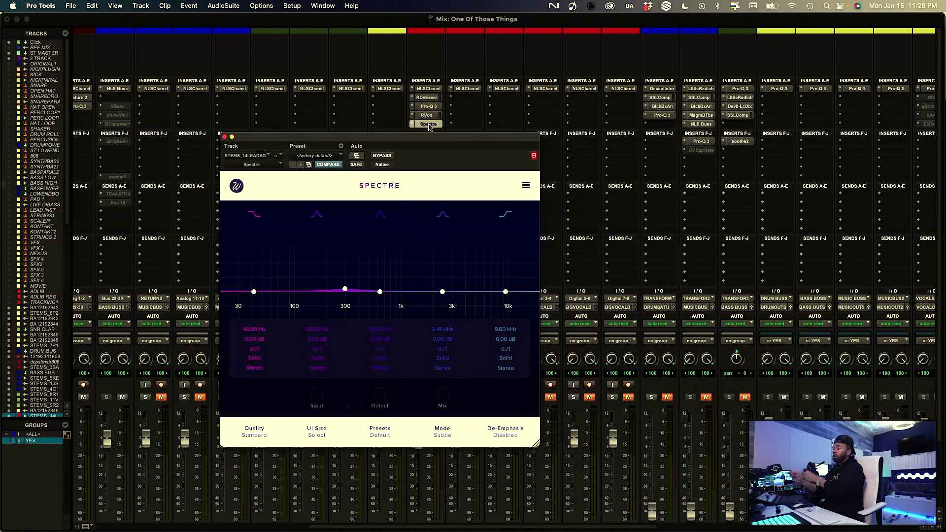
pyautogui.click(225, 137)
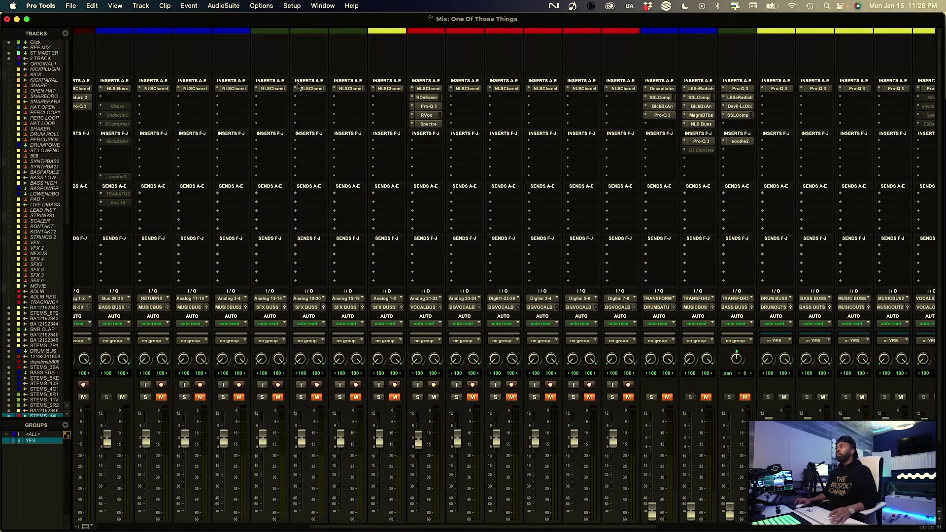
# Add a stereo send to VERB 1 in the first send slot of the lead vocal track STEMS_14L
pyautogui.scroll(-3, 526, 176)
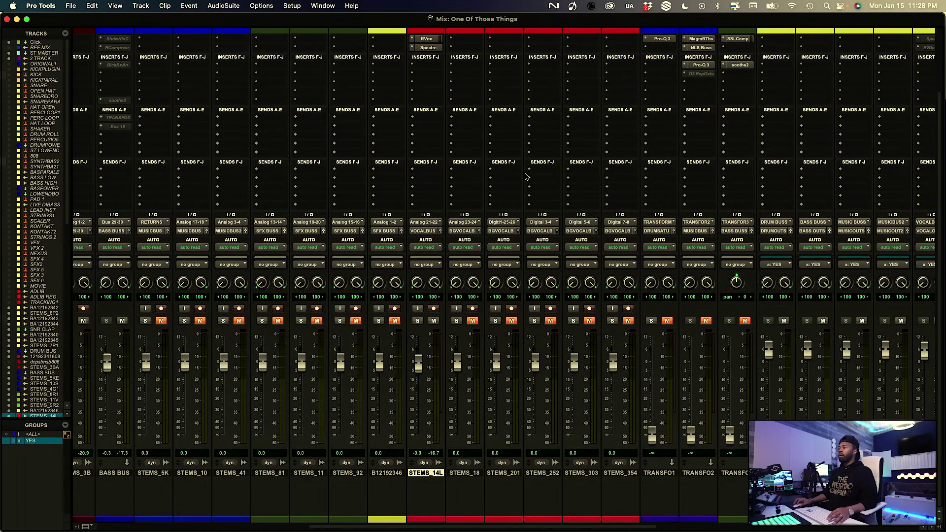
pyautogui.scroll(3, 526, 176)
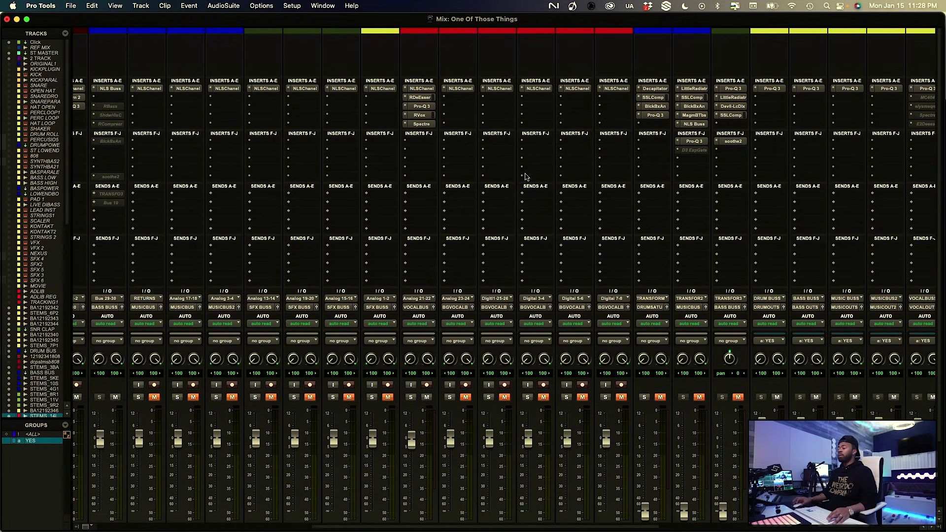
pyautogui.scroll(-3, 525, 177)
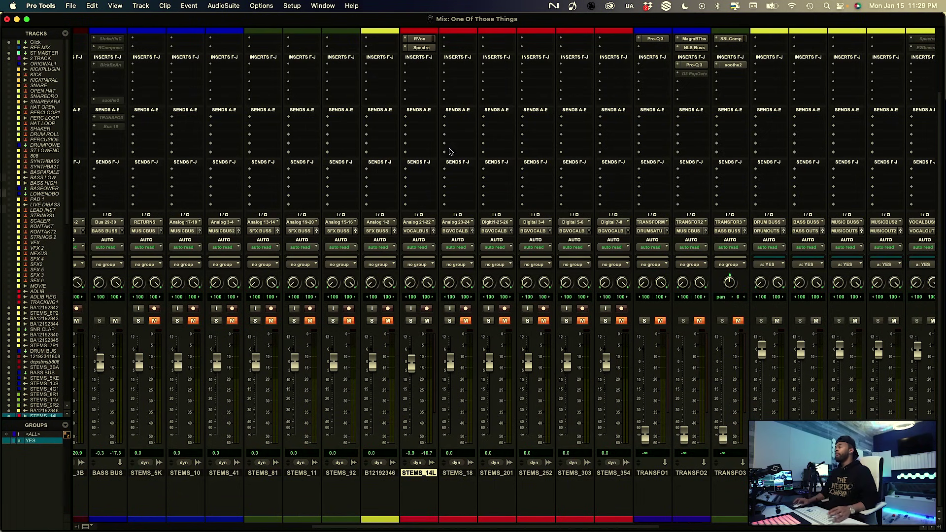
pyautogui.click(430, 118)
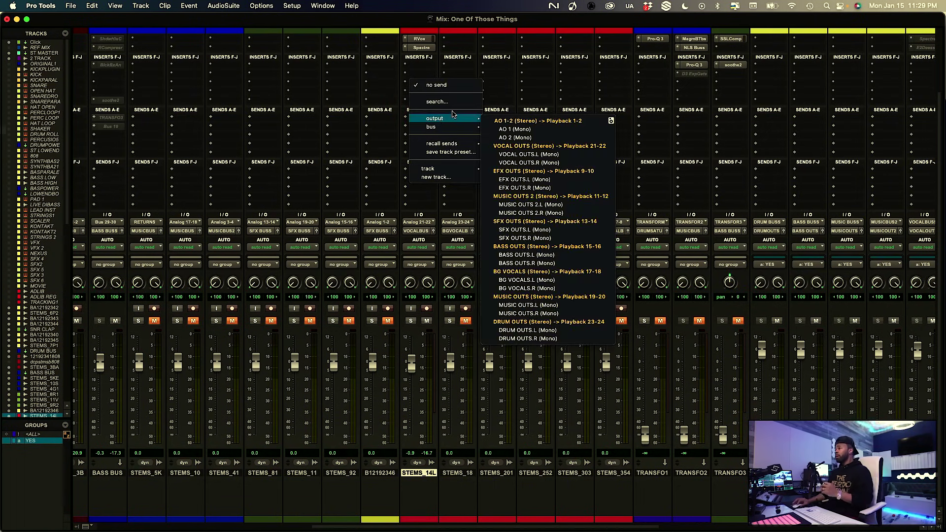
pyautogui.click(456, 102)
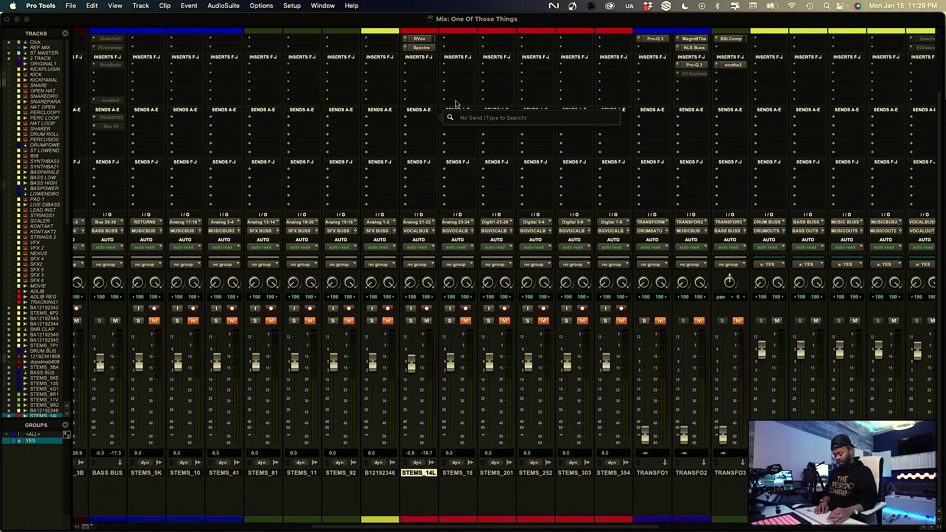
pyautogui.write('verb')
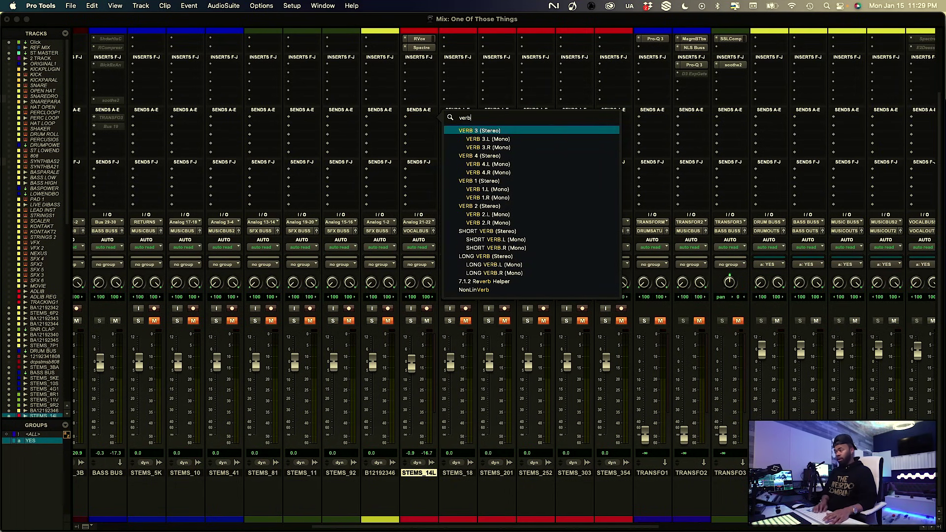
pyautogui.press('Down')
pyautogui.press('Down')
pyautogui.press('Down')
pyautogui.press('Down')
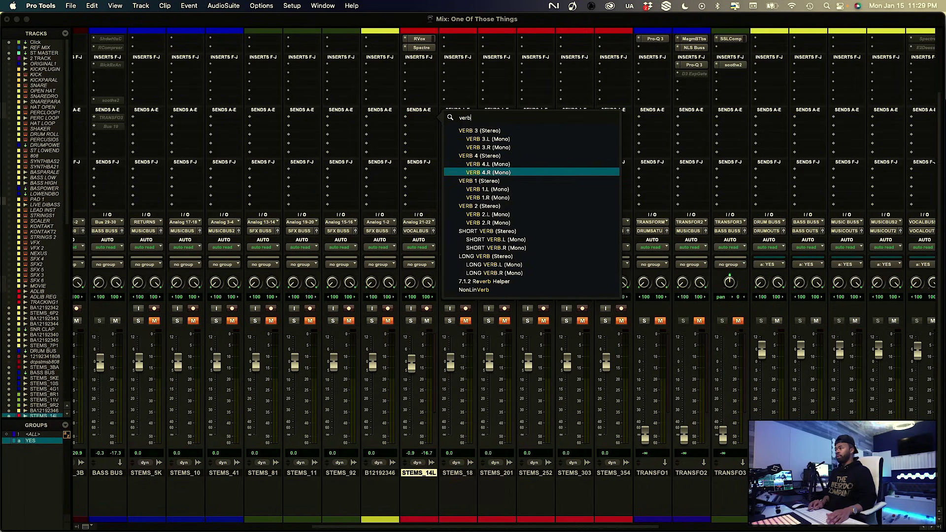
pyautogui.press('Return')
# Check the reverb and delay return tracks, and add a VERB 2 (Stereo) send below VERB 1 on the lead vocal
pyautogui.hscroll(10, 449, 101)
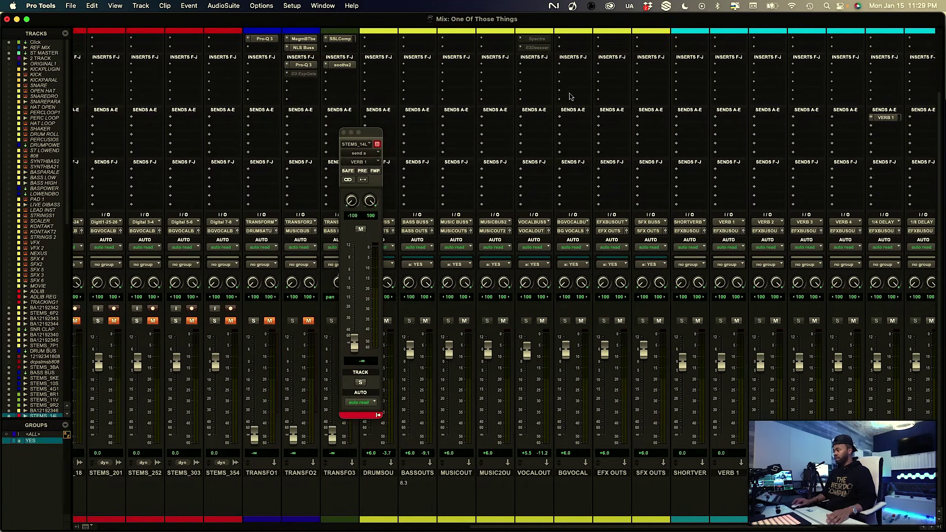
pyautogui.hscroll(-2, 541, 143)
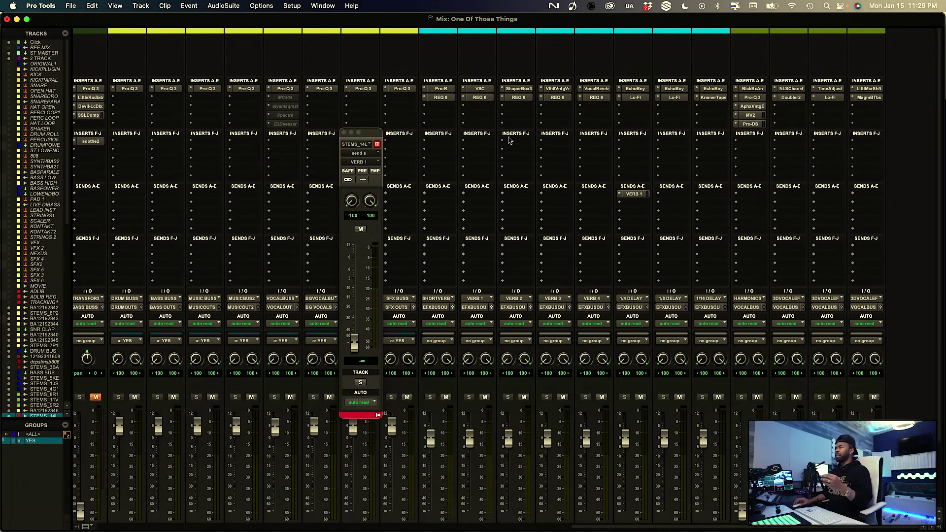
pyautogui.hscroll(-15, 497, 129)
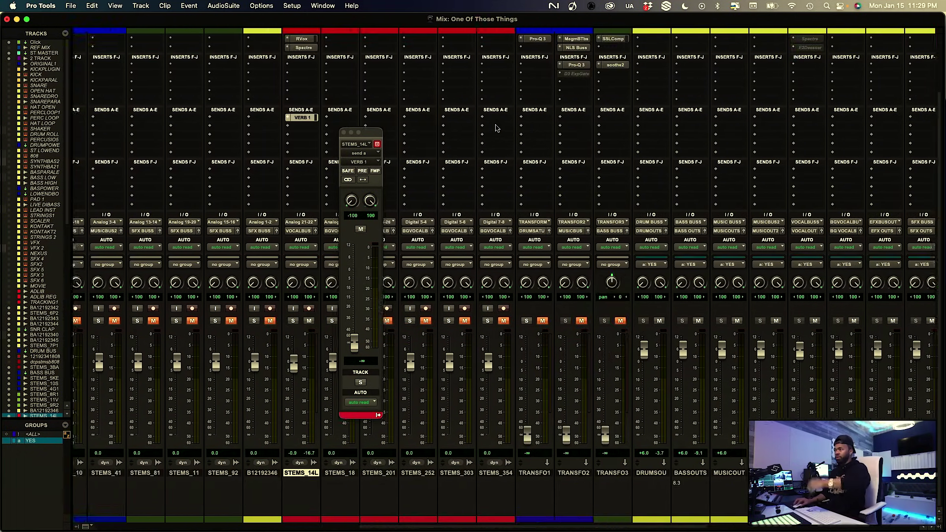
pyautogui.click(828, 128)
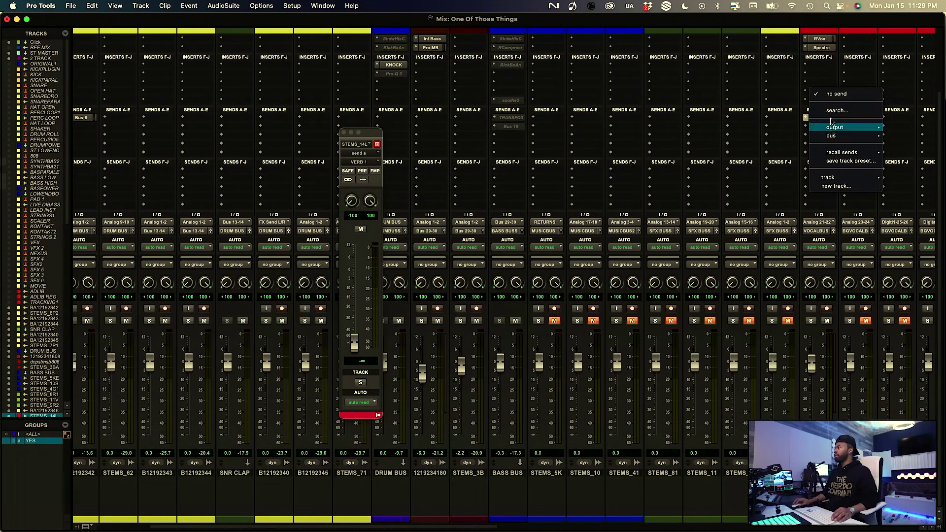
pyautogui.click(833, 121)
pyautogui.write('verb 2')
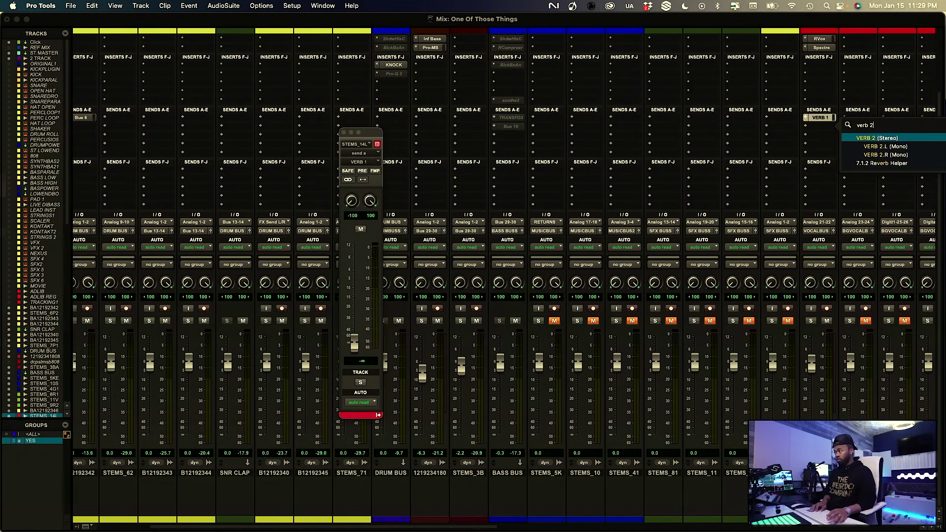
pyautogui.press('Return')
# Add a VERB 3 (Stereo) send in the third send slot of the lead vocal
pyautogui.click(825, 138)
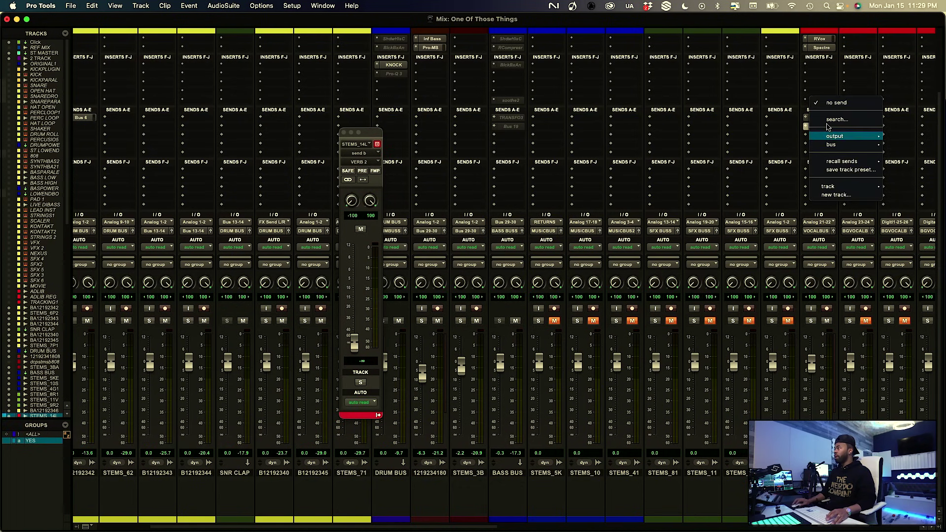
pyautogui.click(833, 118)
pyautogui.write('vewrb')
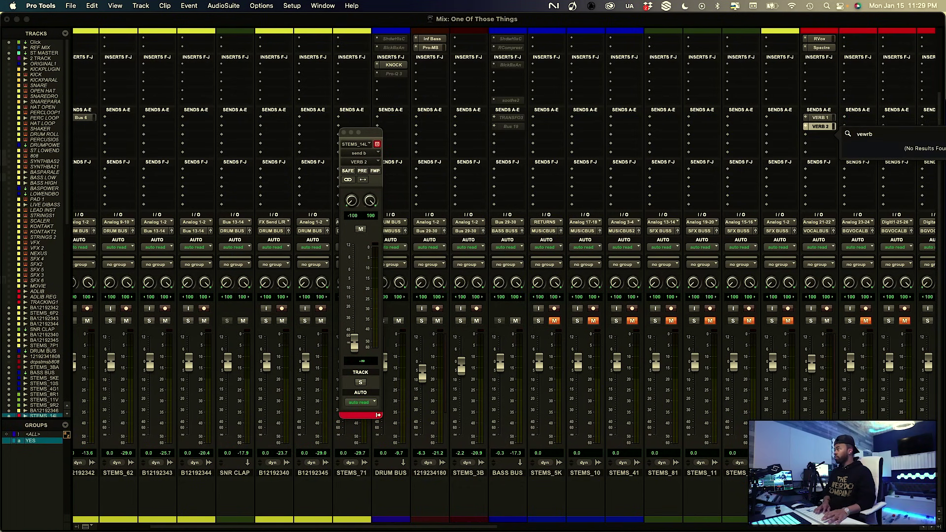
pyautogui.press('BackSpace')
pyautogui.press('BackSpace')
pyautogui.press('BackSpace')
pyautogui.write('rb 3')
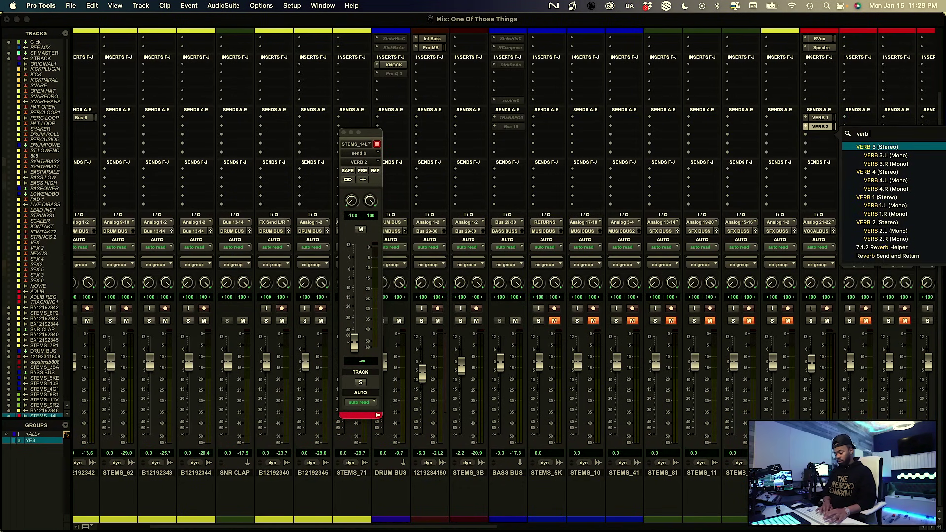
pyautogui.press('Return')
# Add a VERB 4 (Stereo) send to the lead vocal and mute all its reverb sends except VERB 1, showing that send's fader
pyautogui.hscroll(5, 772, 139)
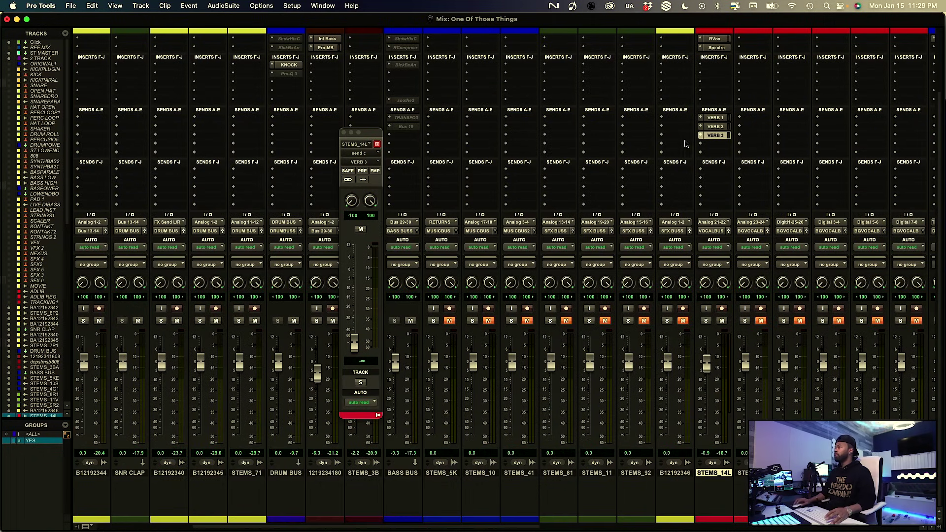
pyautogui.click(644, 146)
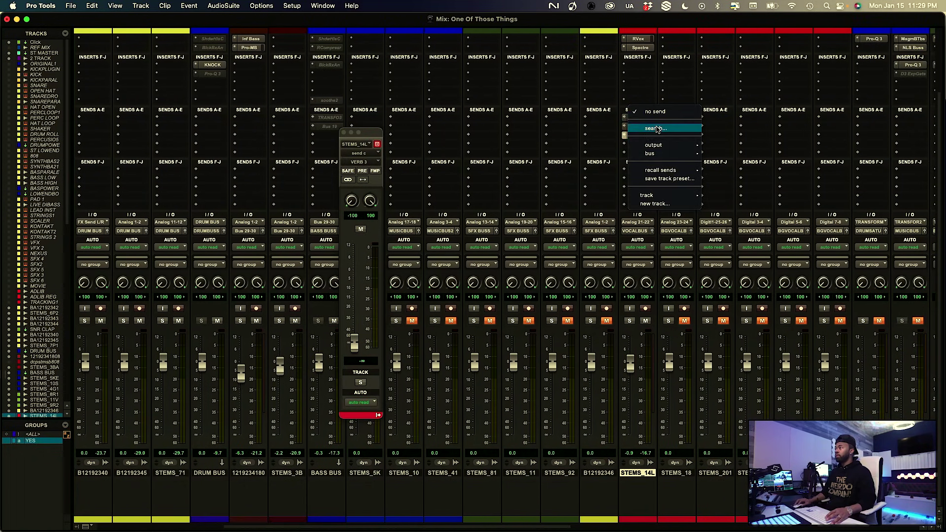
pyautogui.click(650, 127)
pyautogui.write('verb 4')
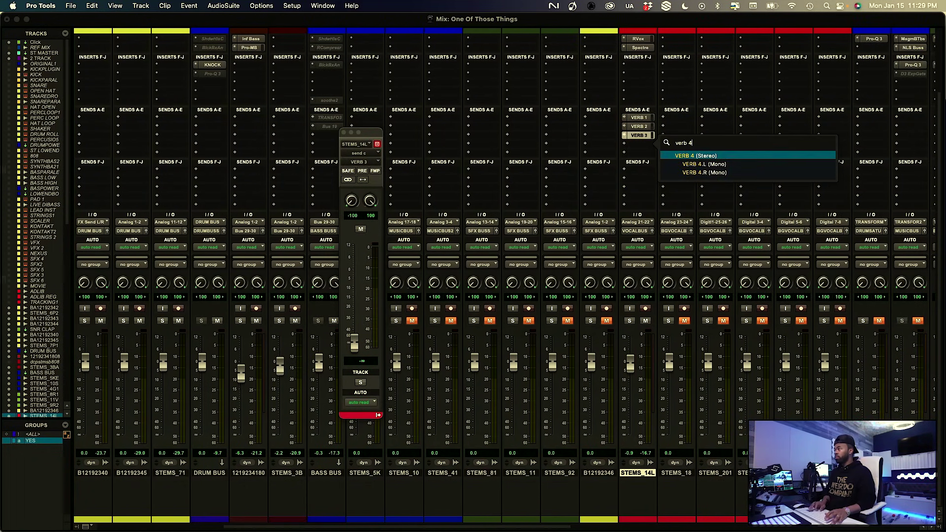
pyautogui.press('Return')
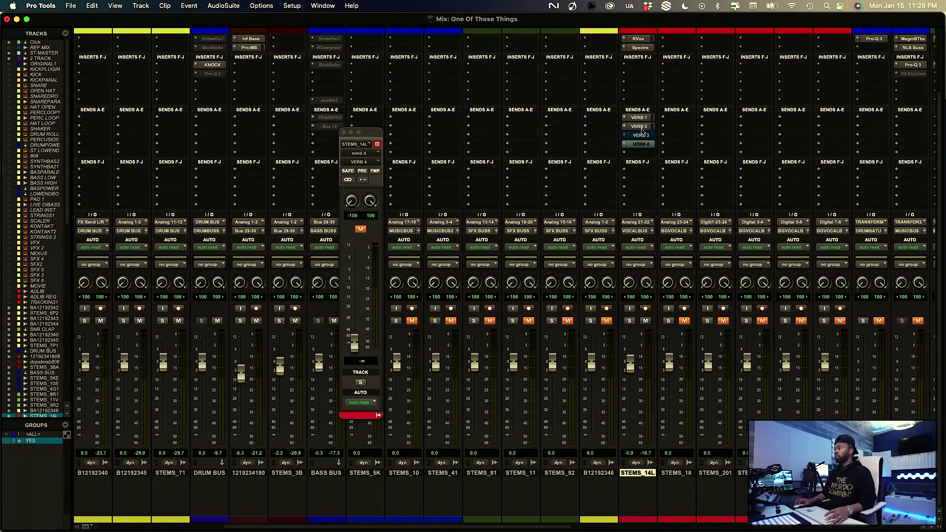
pyautogui.click(641, 118)
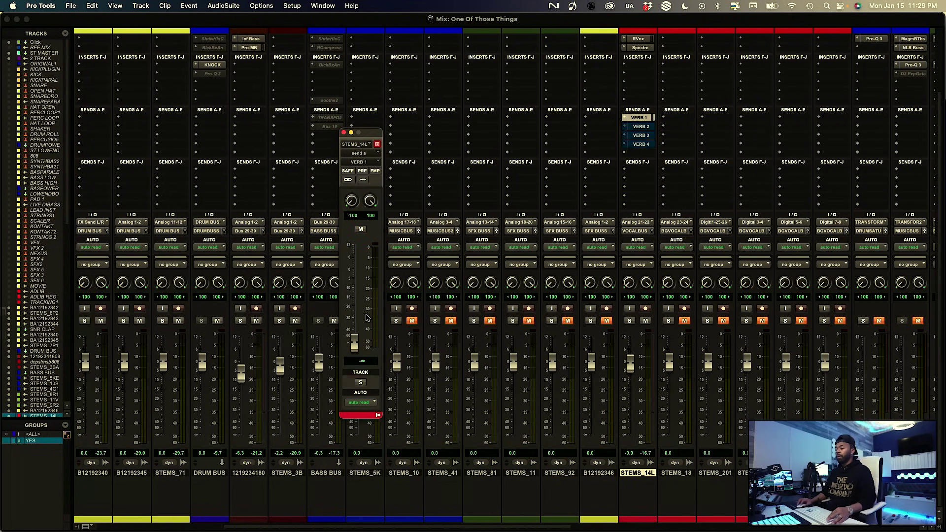
# Copy the FogCnvlvr2 insert from STMASTER to 2 TRACK, and briefly solo 2 TRACK to hear it before muting and unsoloing it
pyautogui.hscroll(-8, 544, 248)
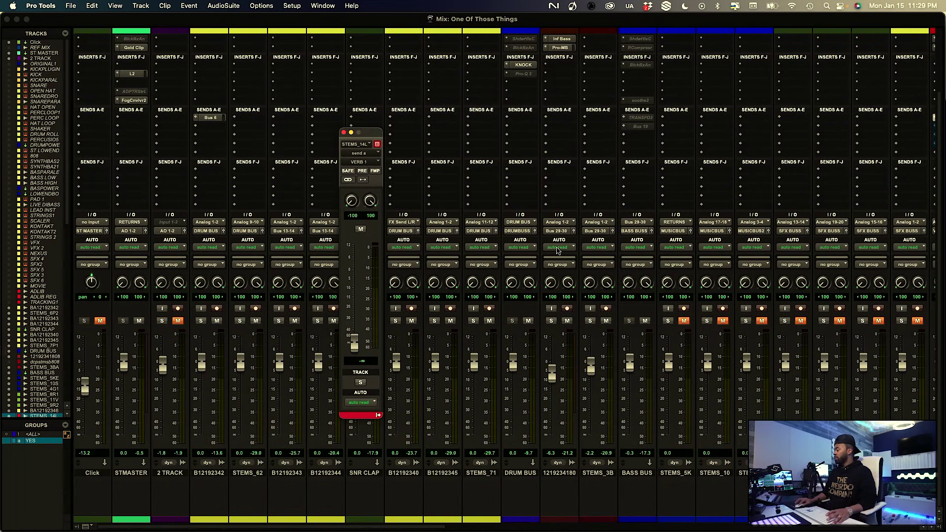
pyautogui.moveTo(142, 101); pyautogui.dragTo(173, 101)
pyautogui.click(164, 321)
pyautogui.press('space')
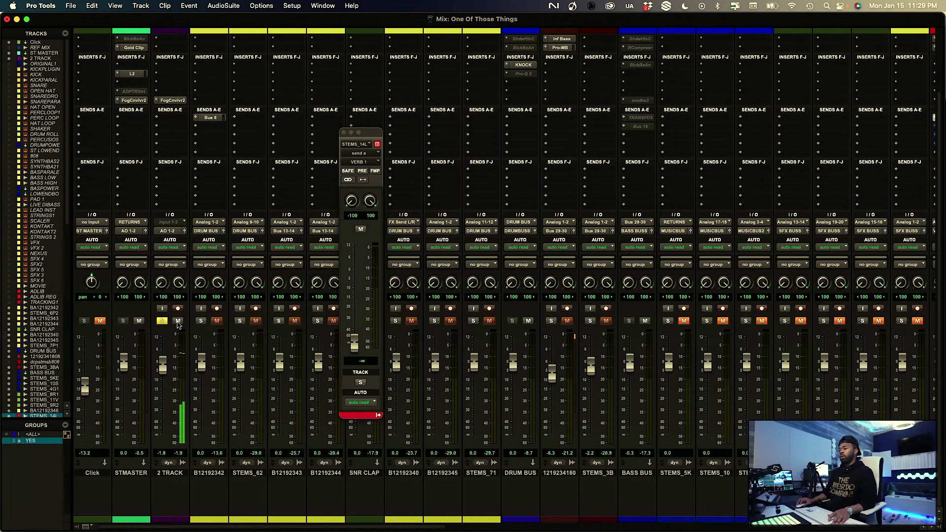
pyautogui.click(178, 321)
pyautogui.click(162, 322)
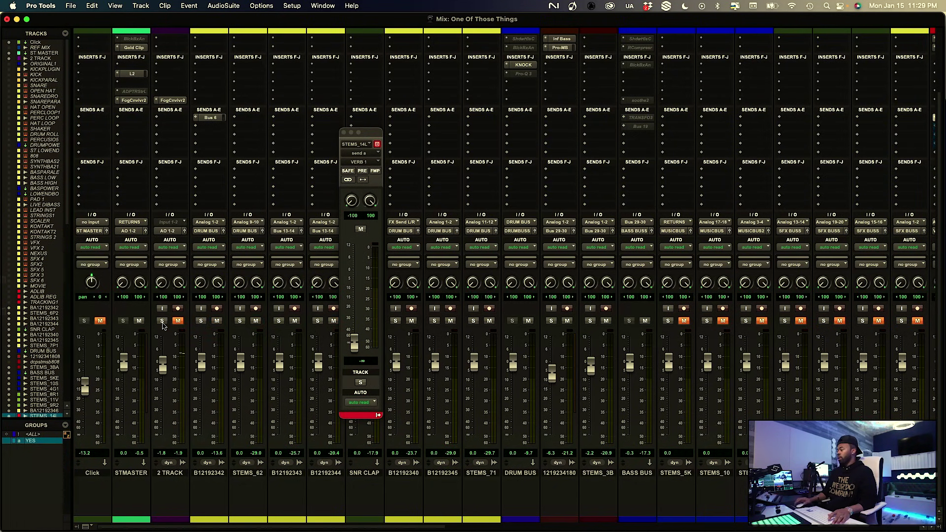
pyautogui.hscroll(15, 172, 322)
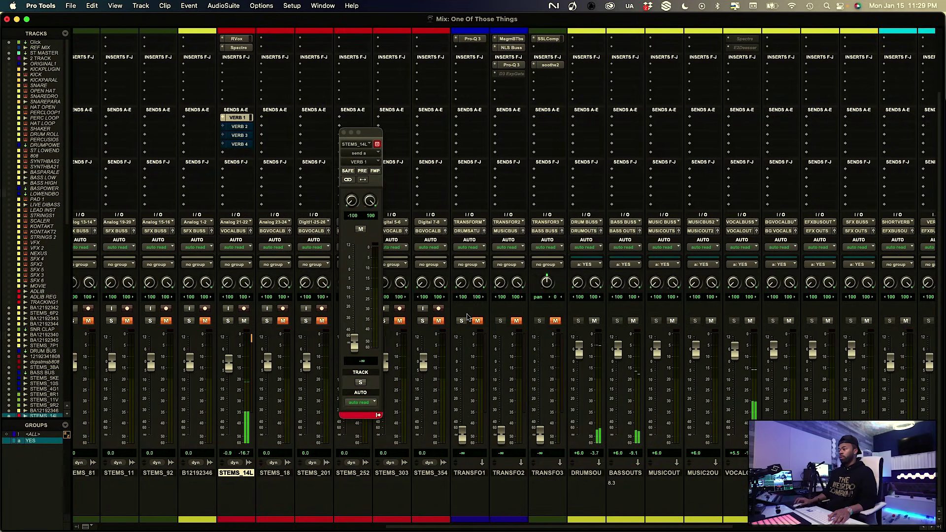
# Raise the lead vocal's VERB 1 send level to about -17.4 dB
pyautogui.hscroll(-5, 462, 318)
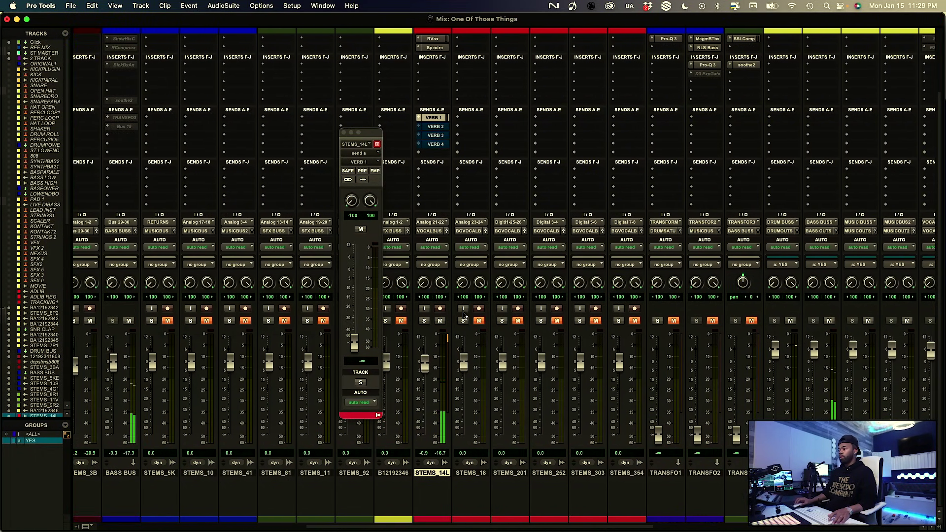
pyautogui.hscroll(1, 463, 315)
pyautogui.hscroll(-1, 463, 316)
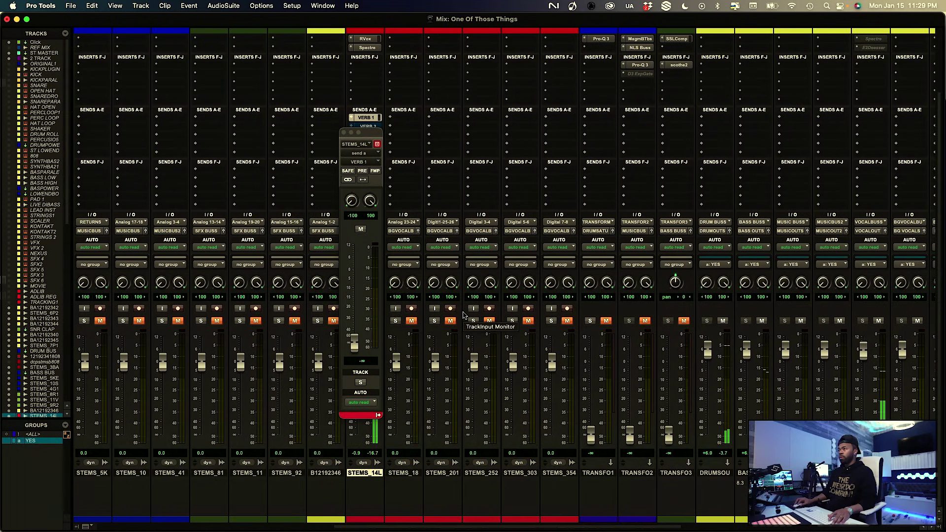
pyautogui.moveTo(353, 342); pyautogui.dragTo(355, 300)
# Open the VerbSuite Classics reverb on the VERB 1 return and set its predelay to about 68.4 ms
pyautogui.hscroll(20, 493, 315)
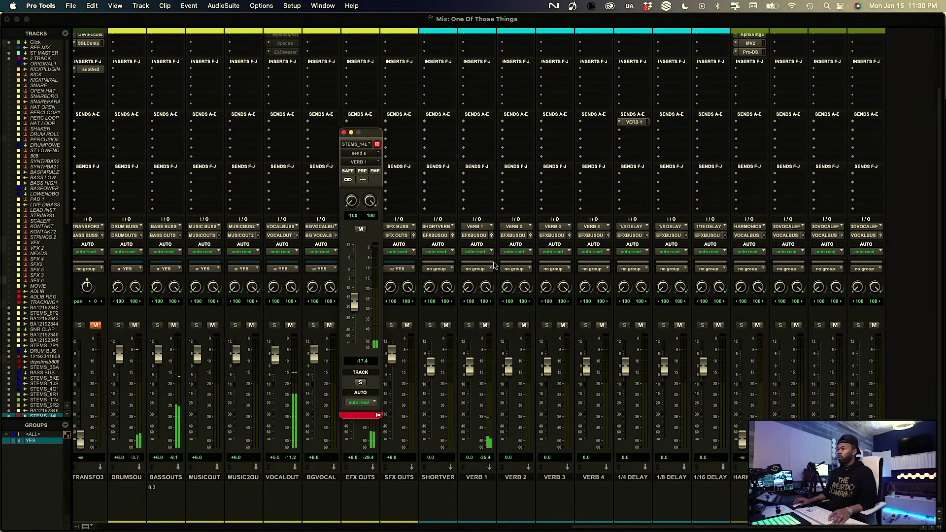
pyautogui.scroll(3, 465, 198)
pyautogui.click(479, 89)
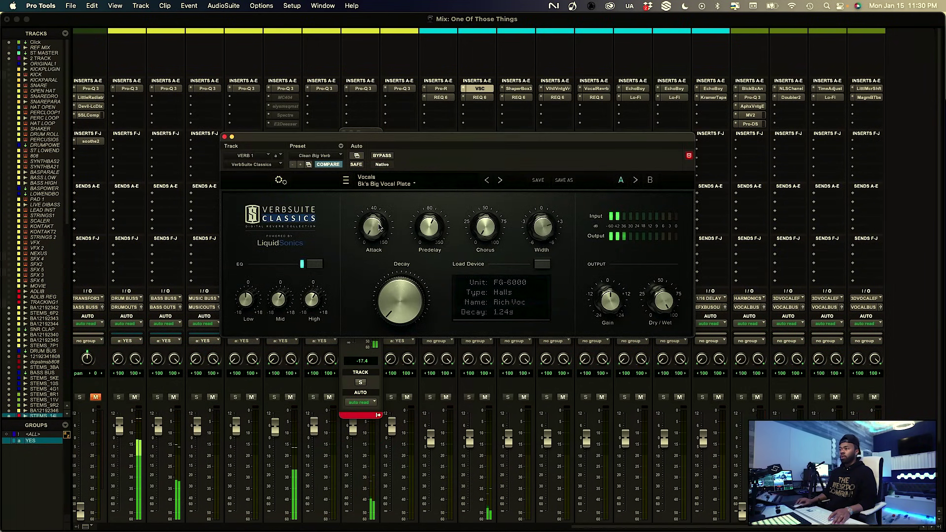
pyautogui.moveTo(379, 231)
pyautogui.moveTo(433, 233)
pyautogui.moveTo(433, 233); pyautogui.dragTo(435, 233)
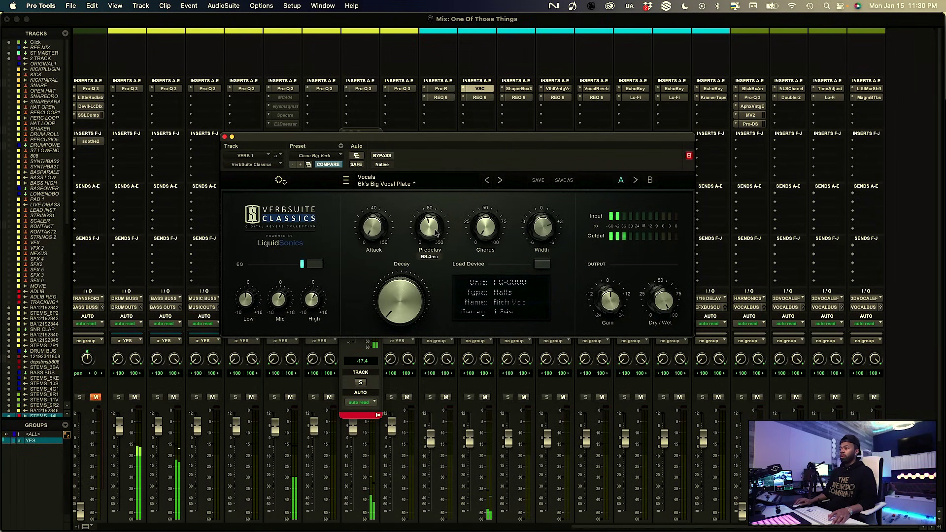
# Set the lead vocal's VERB 1 send to about -25.8 dB and close the send and reverb windows
pyautogui.click(360, 347)
pyautogui.moveTo(358, 307); pyautogui.dragTo(356, 324)
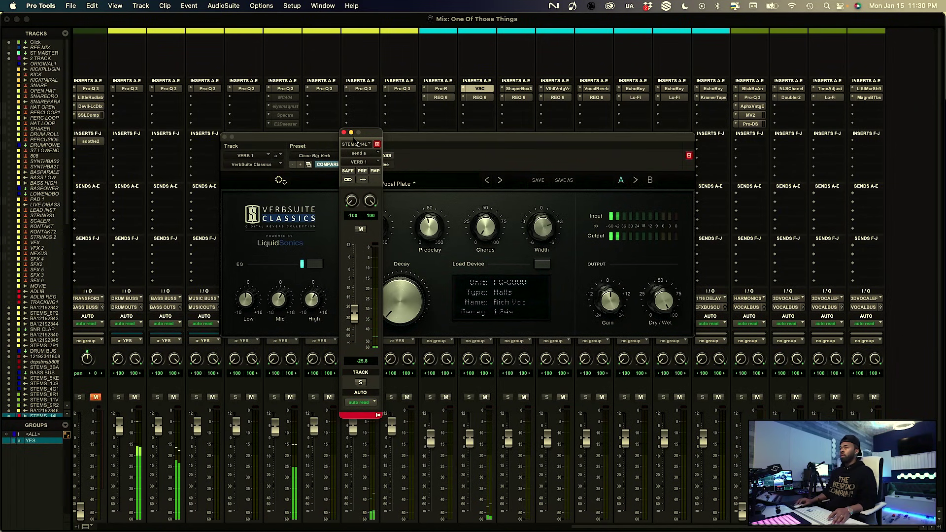
pyautogui.click(343, 132)
pyautogui.click(224, 137)
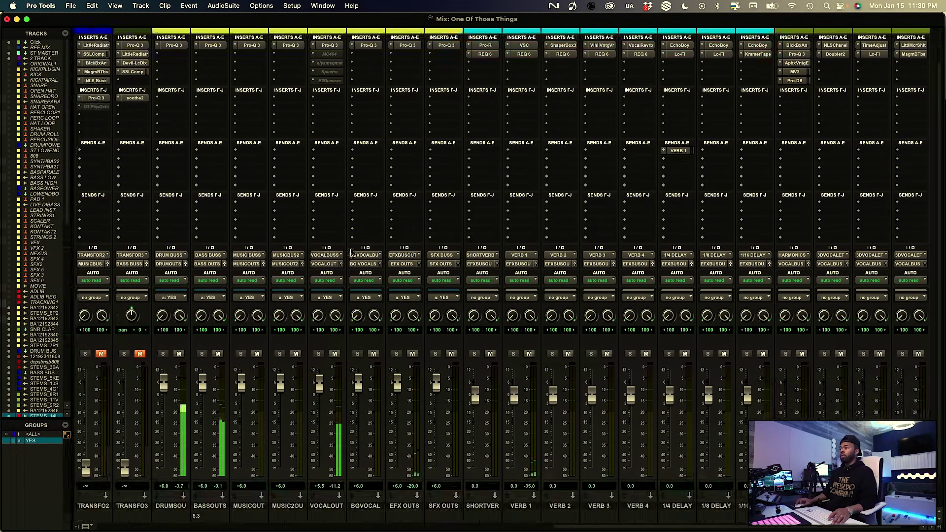
# Unmute the lead vocal's VERB 2 send and set its level to about -25.3 dB
pyautogui.scroll(-3, 349, 248)
pyautogui.hscroll(10, 348, 248)
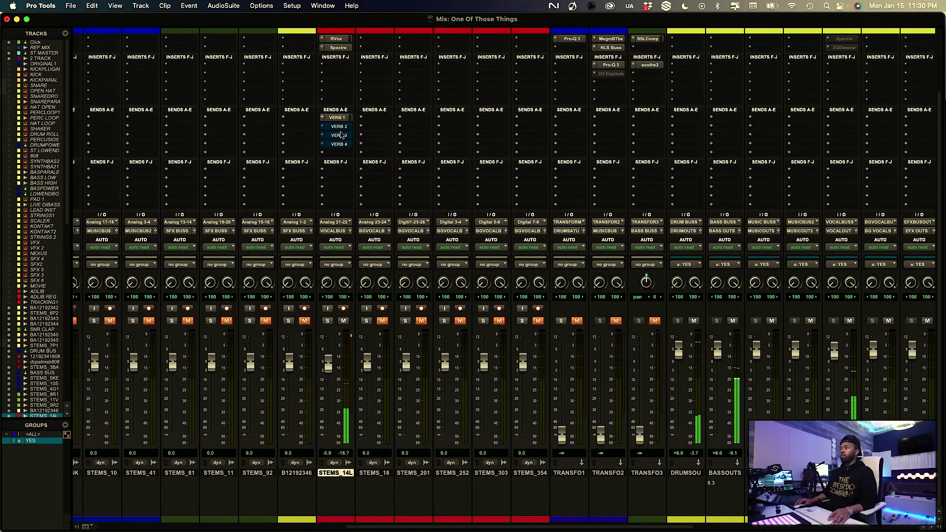
pyautogui.click(342, 128)
pyautogui.moveTo(355, 343); pyautogui.dragTo(354, 312)
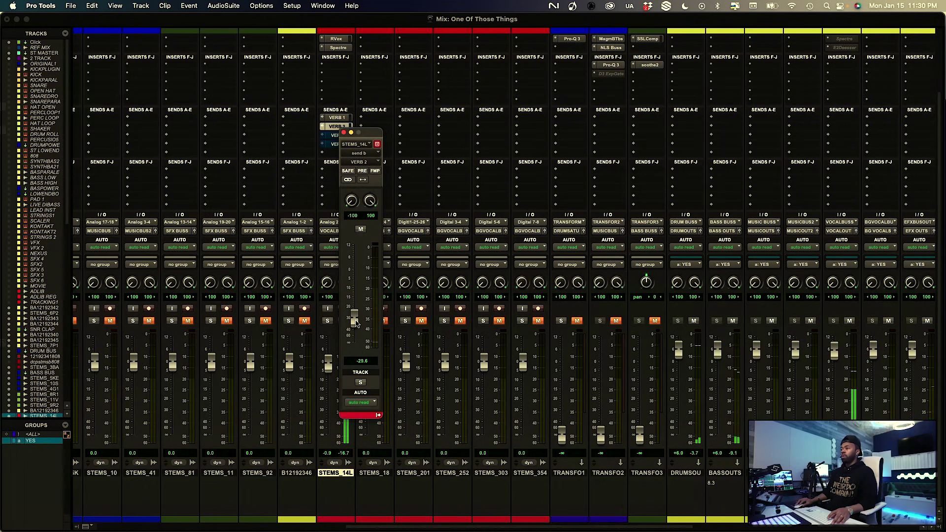
pyautogui.moveTo(359, 300)
pyautogui.mouseDown()
pyautogui.moveTo(360, 289)
pyautogui.moveTo(356, 310)
pyautogui.mouseUp()
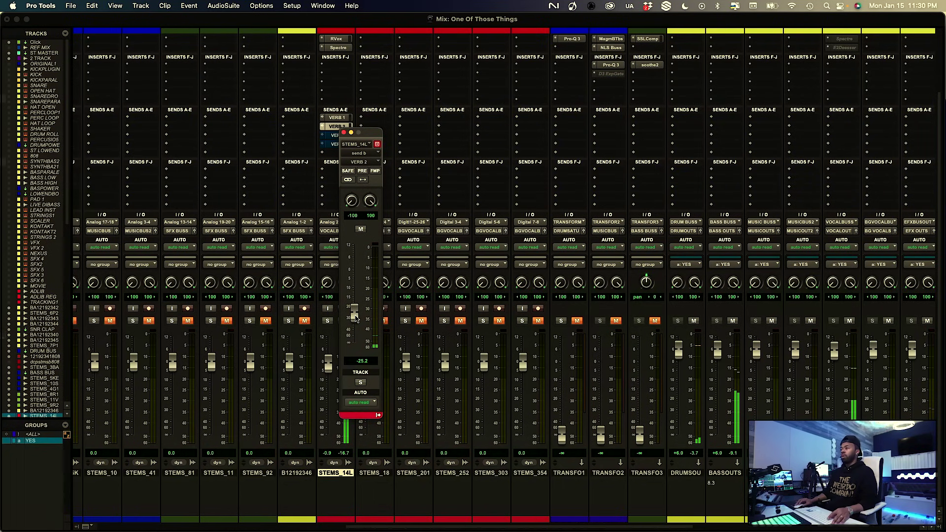
pyautogui.moveTo(349, 319); pyautogui.dragTo(352, 320)
# Shorten the ShaperBox 3 reverb decay on the VERB 2 return to 36%, and close the plug-in and send windows
pyautogui.hscroll(10, 542, 325)
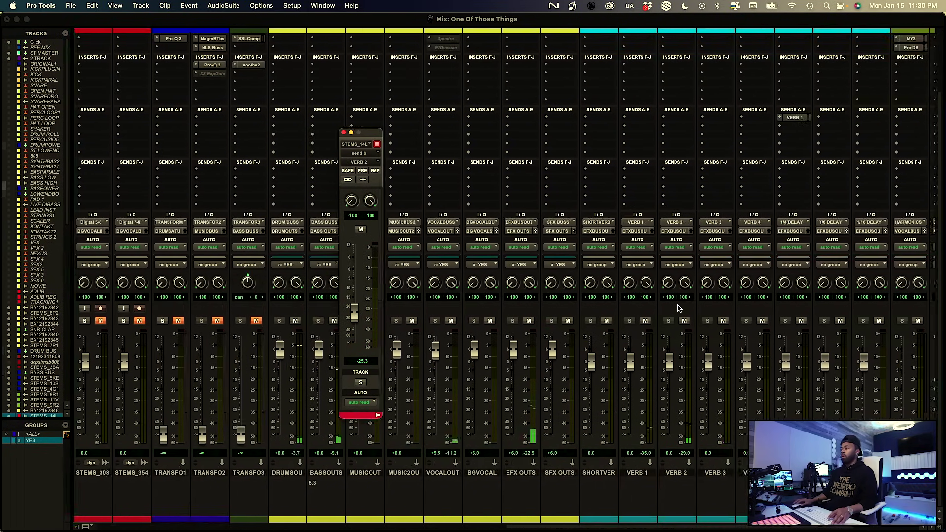
pyautogui.scroll(3, 530, 340)
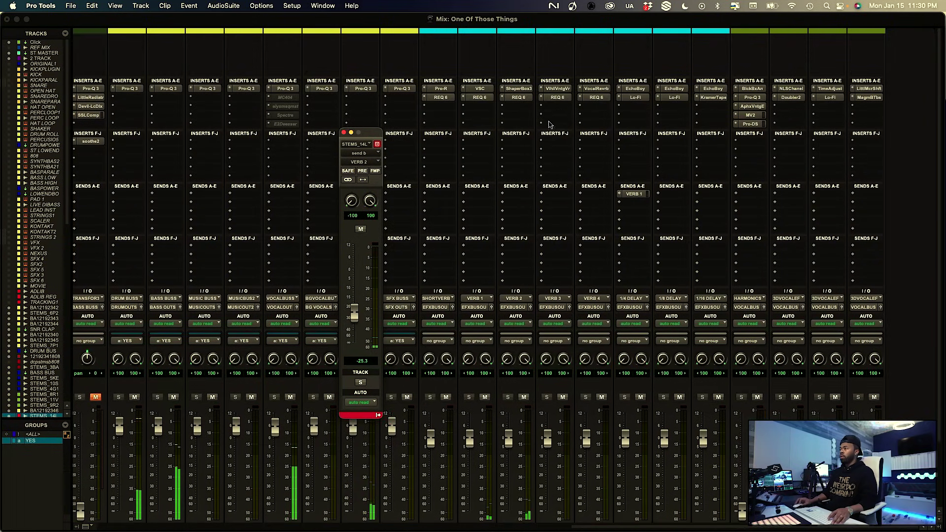
pyautogui.click(518, 88)
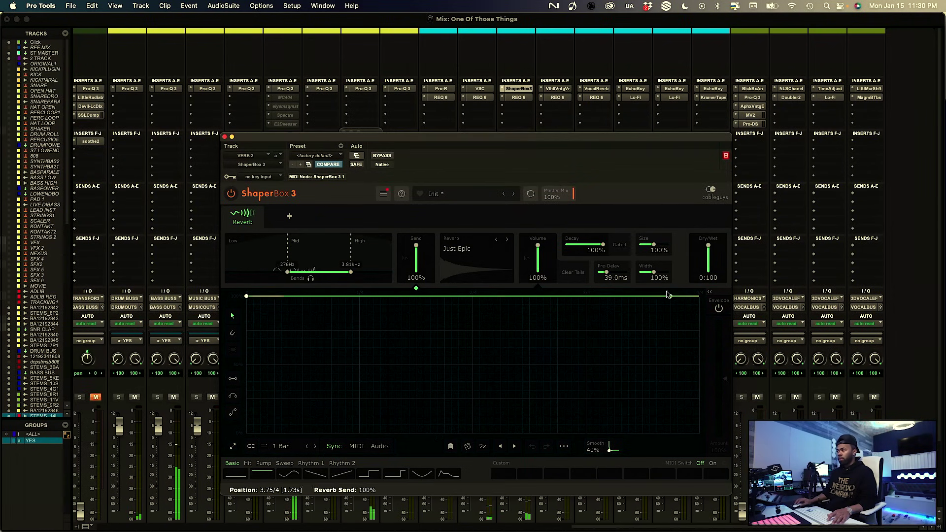
pyautogui.moveTo(601, 245); pyautogui.dragTo(587, 245)
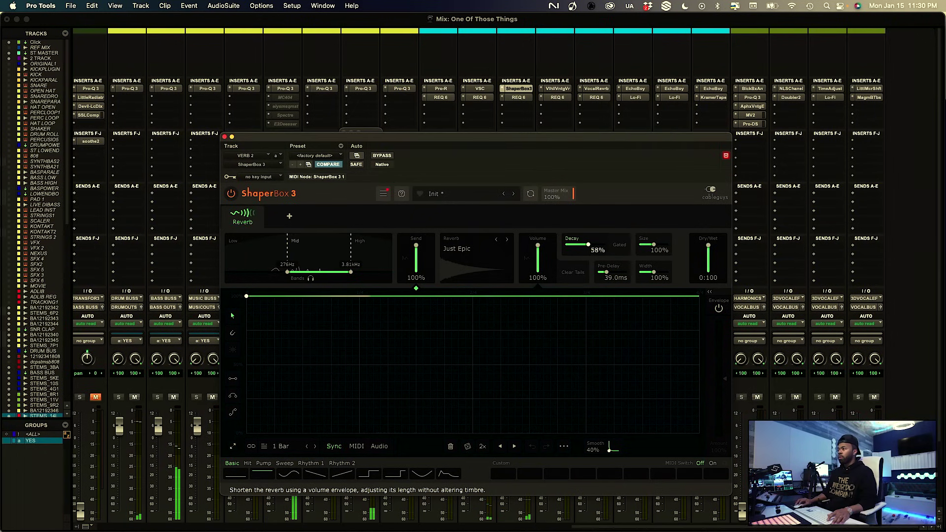
pyautogui.moveTo(602, 245); pyautogui.dragTo(591, 245)
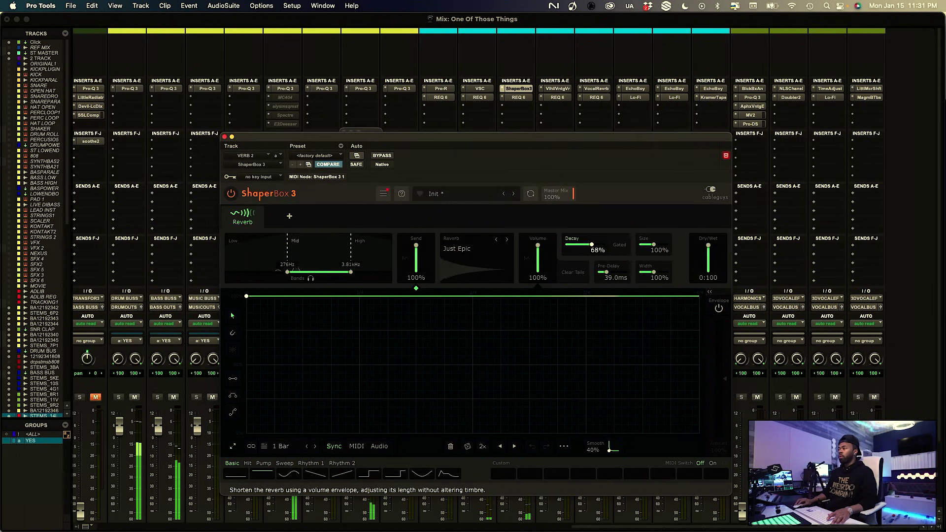
pyautogui.moveTo(589, 245); pyautogui.dragTo(590, 247)
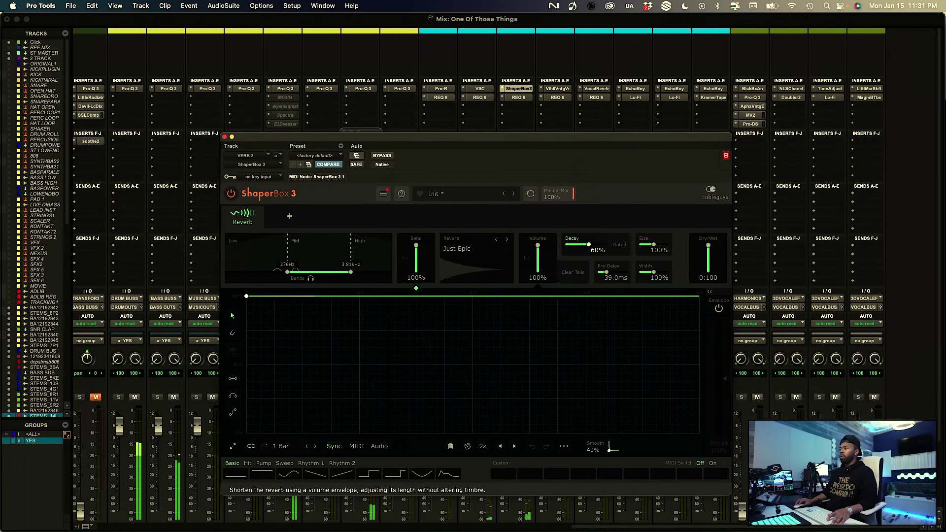
pyautogui.moveTo(590, 247); pyautogui.dragTo(587, 247)
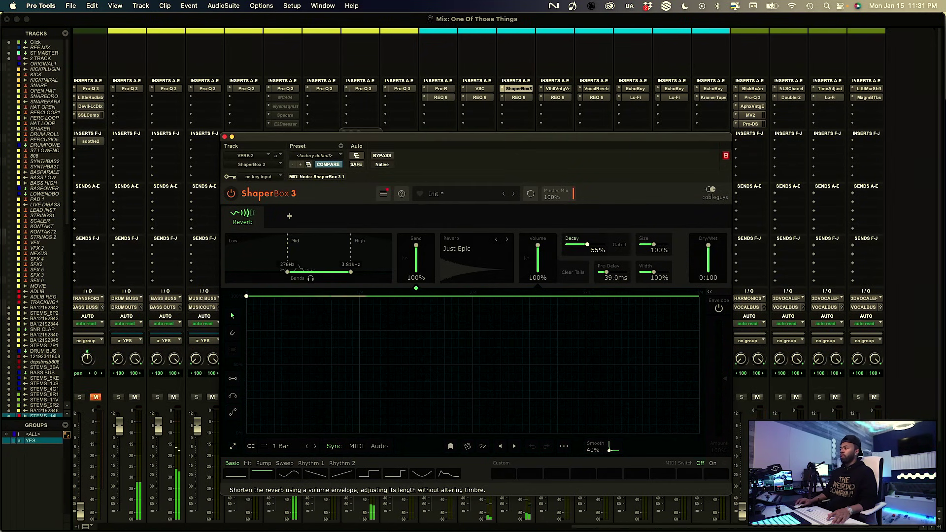
pyautogui.moveTo(590, 247); pyautogui.dragTo(586, 247)
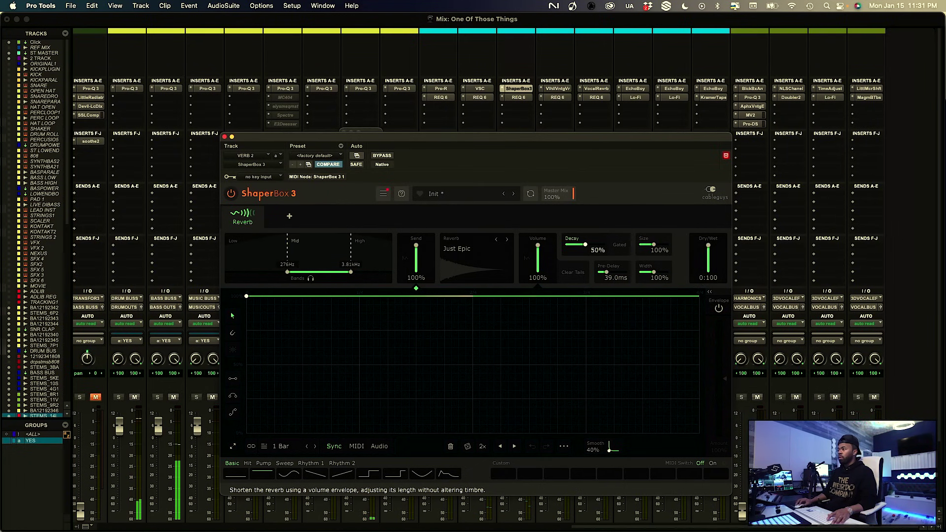
pyautogui.moveTo(583, 244); pyautogui.dragTo(581, 245)
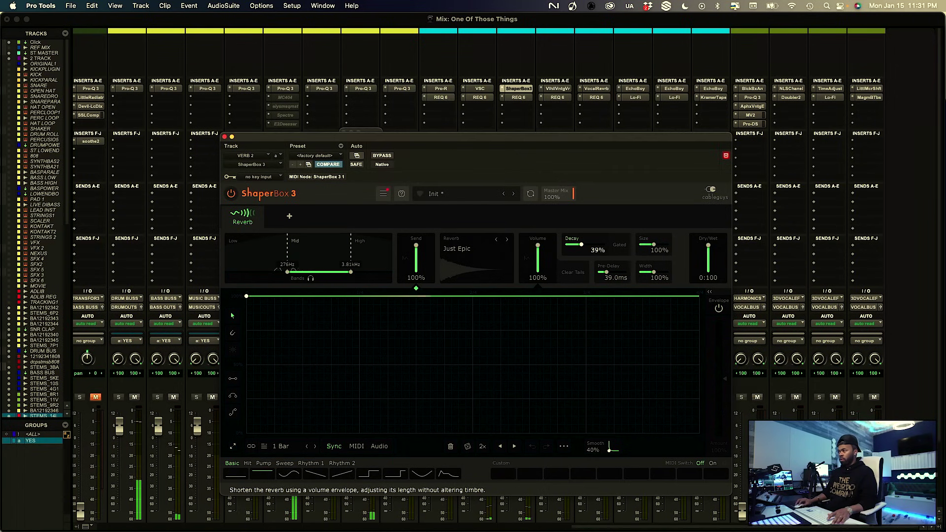
pyautogui.moveTo(581, 245); pyautogui.dragTo(581, 245)
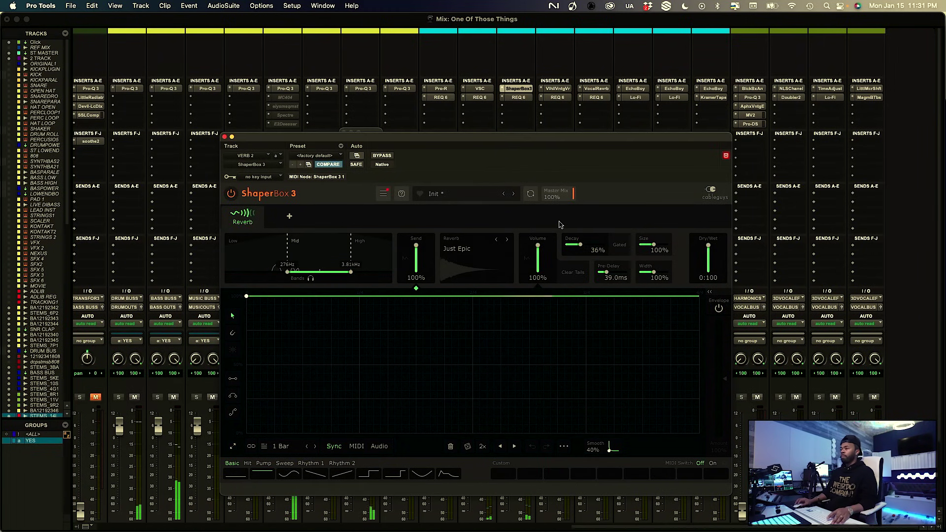
pyautogui.moveTo(539, 139); pyautogui.dragTo(454, 120)
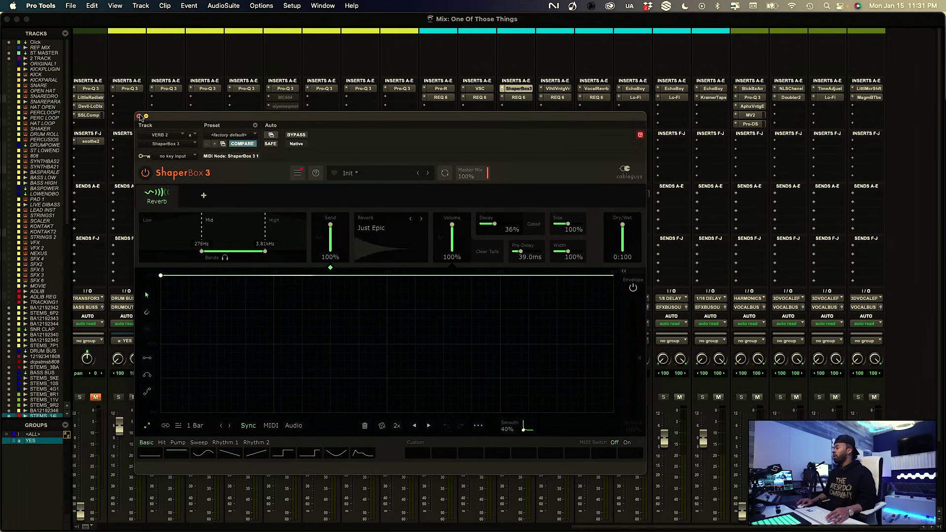
pyautogui.click(140, 117)
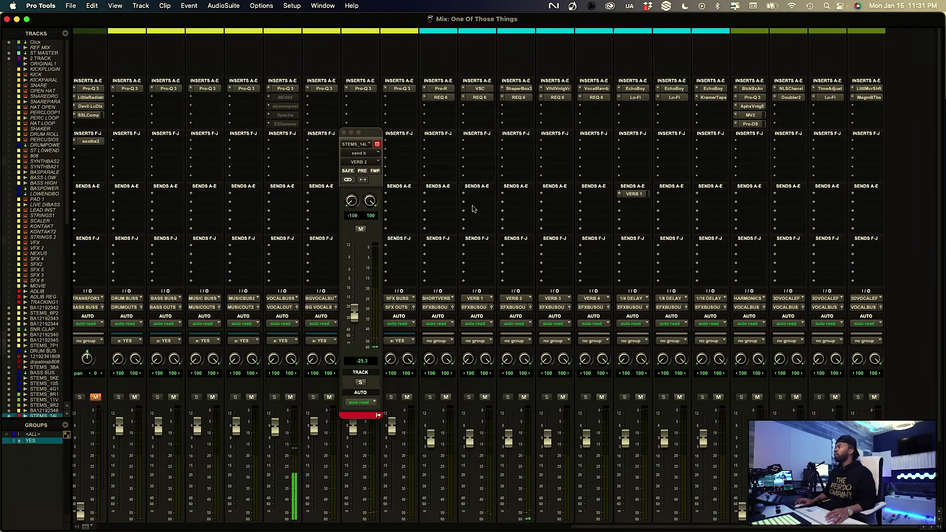
pyautogui.click(344, 132)
# Briefly audition 2 TRACK against the mix, leaving it muted and unsoloed
pyautogui.hscroll(-15, 339, 207)
pyautogui.scroll(-5, 339, 207)
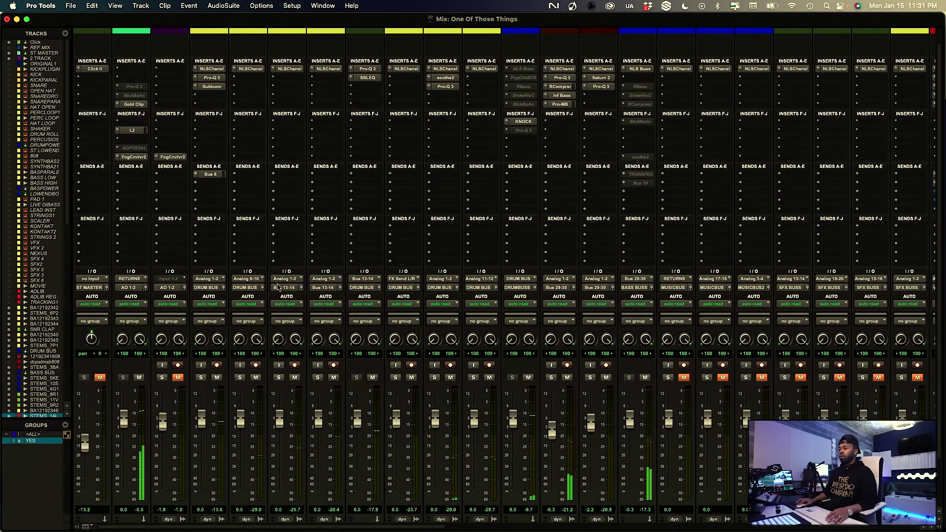
pyautogui.click(162, 321)
pyautogui.click(176, 322)
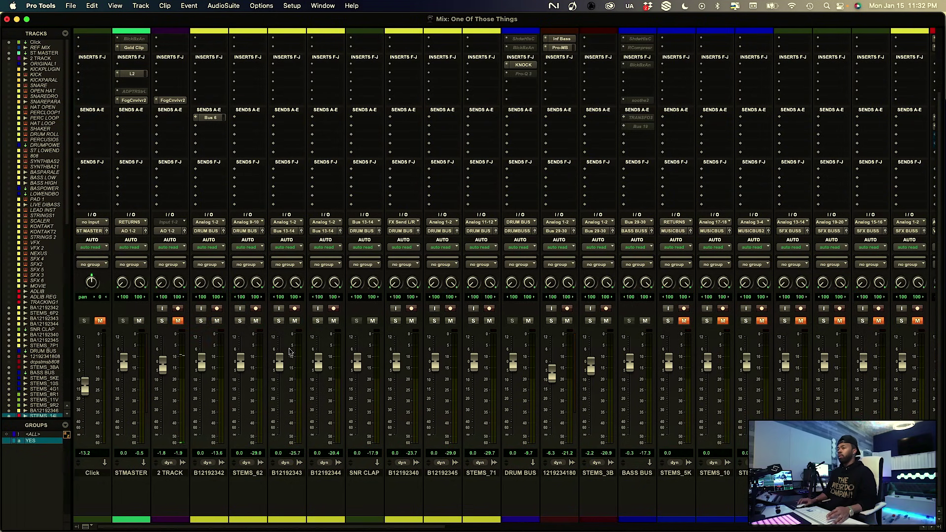
# Insert the RCompressor plug-in below REQ 6 on the VERB 2 return, finding it with the search "rcomp"
pyautogui.hscroll(10, 728, 345)
pyautogui.hscroll(1, 337, 358)
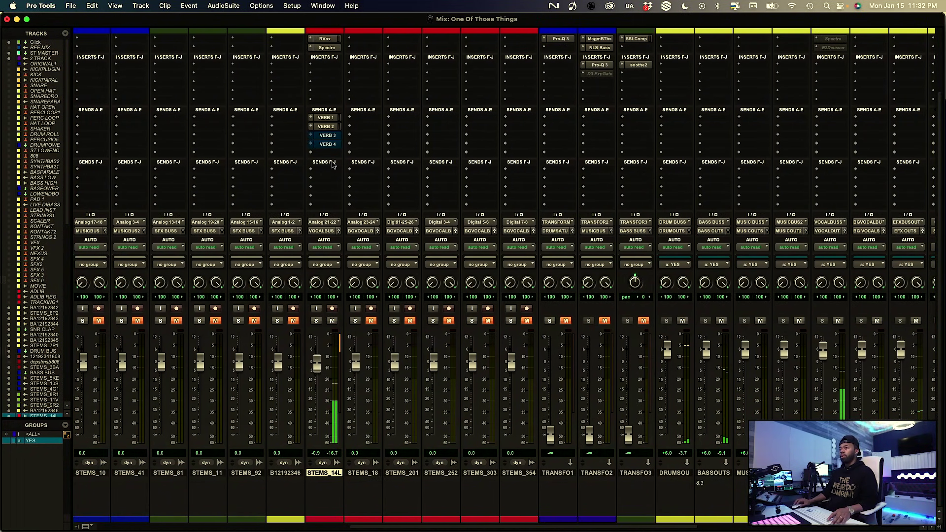
pyautogui.hscroll(10, 351, 243)
pyautogui.hscroll(-2, 502, 255)
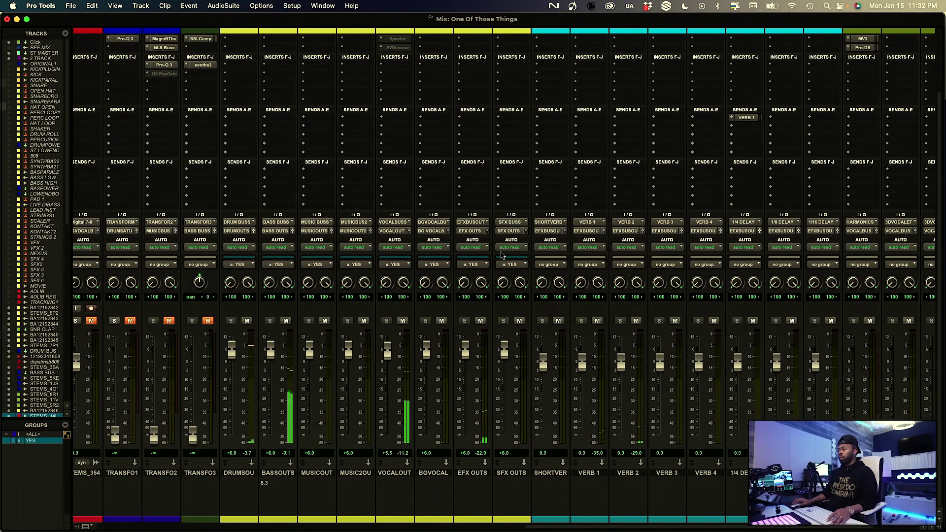
pyautogui.scroll(5, 567, 187)
pyautogui.click(625, 109)
pyautogui.click(632, 93)
pyautogui.write('rcomp')
pyautogui.press('Return')
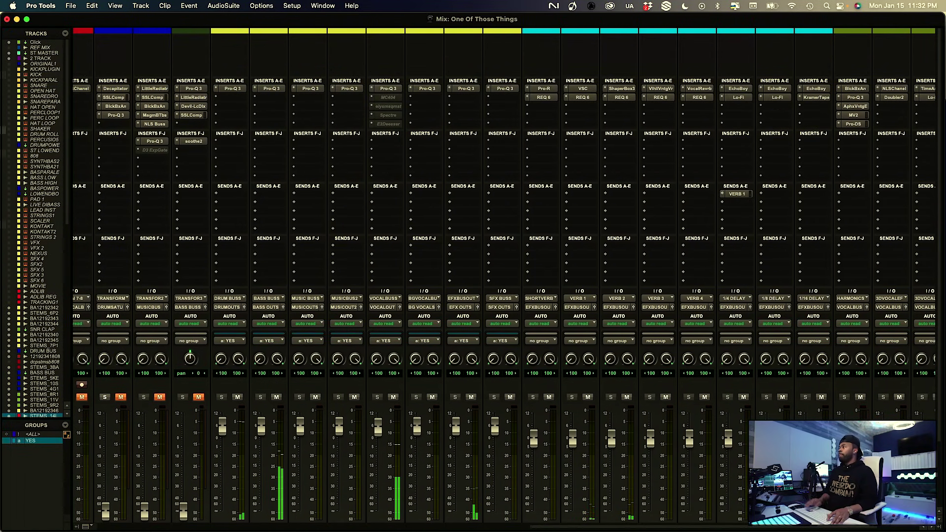
# Set the key input of the VERB 2 RCompressor to Bus 4
pyautogui.click(193, 156)
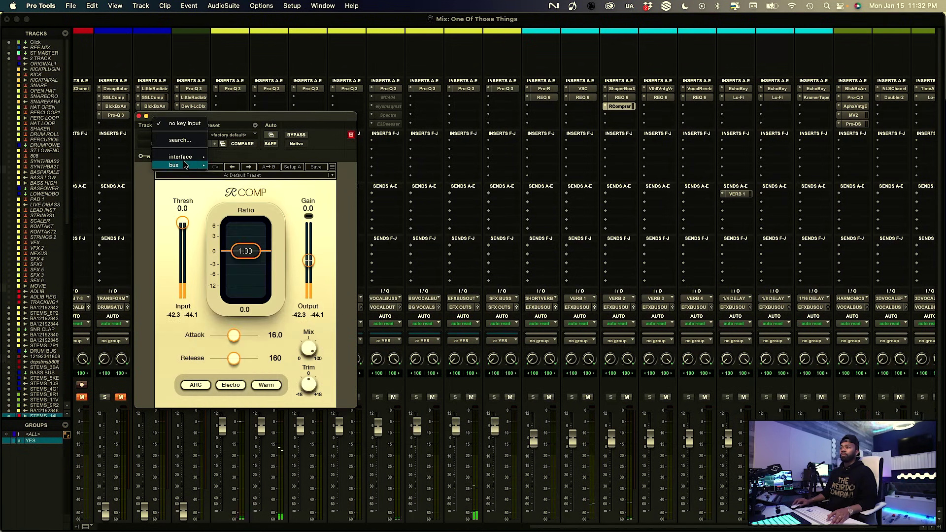
pyautogui.moveTo(173, 165)
pyautogui.moveTo(238, 168)
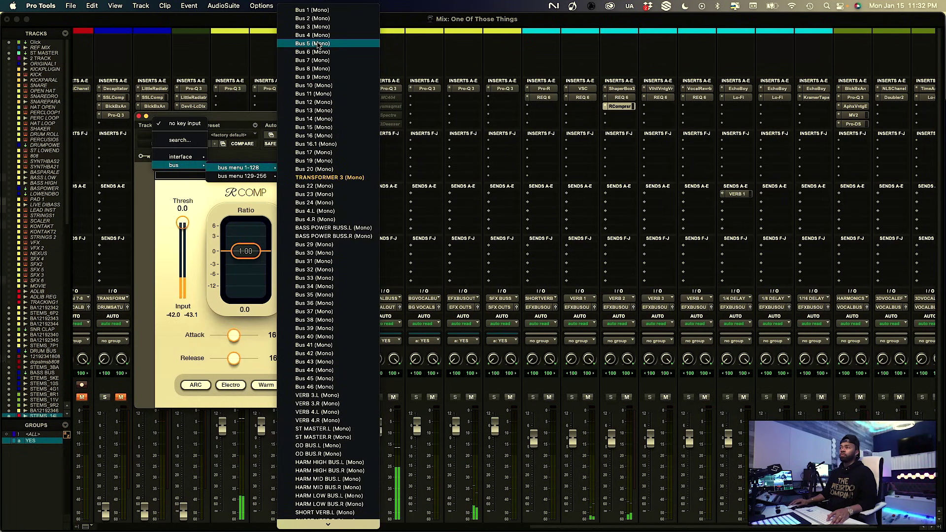
pyautogui.click(235, 185)
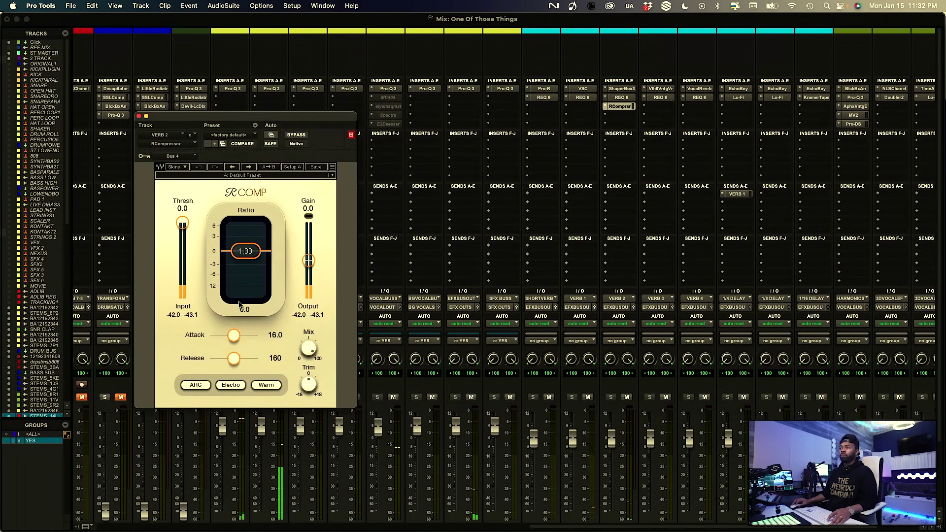
# Load the Reverb Duck preset in the VERB 2 RCompressor and close the plug-in window
pyautogui.click(229, 134)
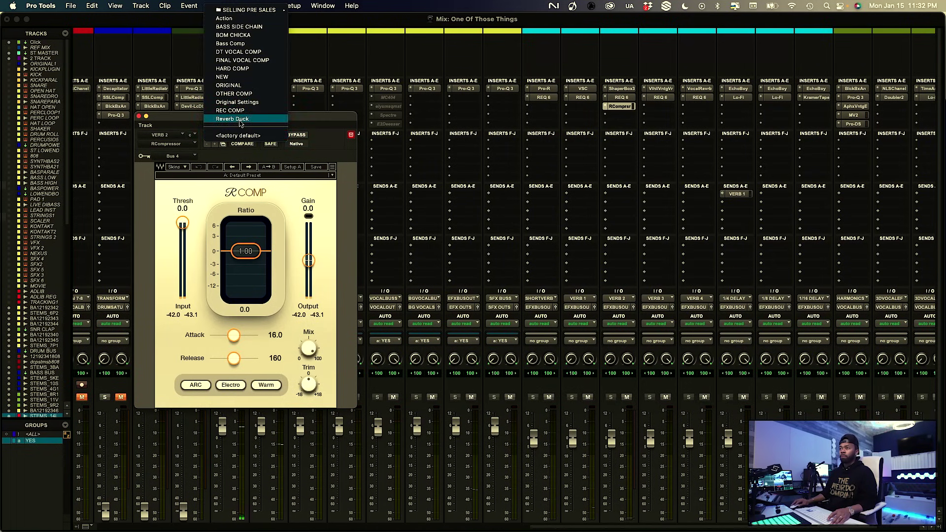
pyautogui.click(224, 119)
pyautogui.moveTo(192, 119); pyautogui.dragTo(399, 130)
pyautogui.hscroll(-10, 274, 145)
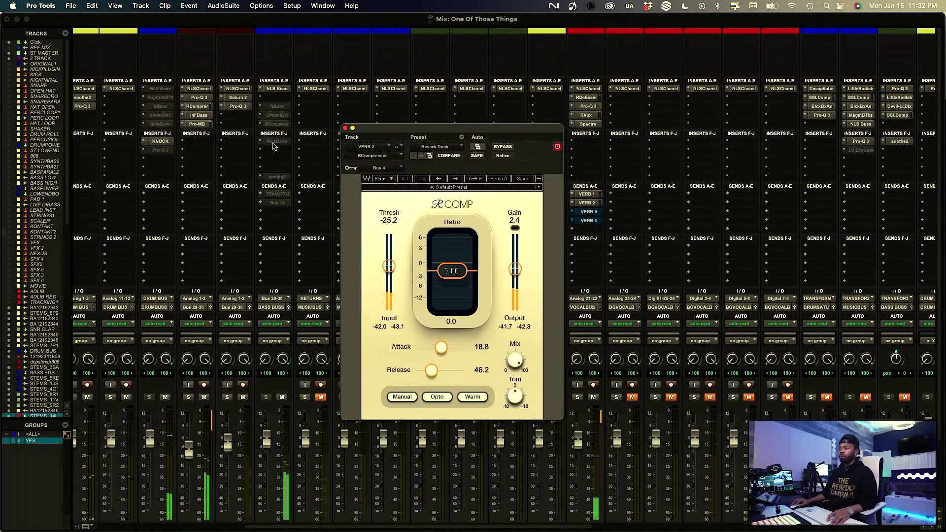
pyautogui.click(345, 128)
# Add a Bus 4 send in slot I of the lead vocal STEMS_14L and set its level to 0.0 dB
pyautogui.scroll(-3, 609, 406)
pyautogui.hscroll(-5, 610, 406)
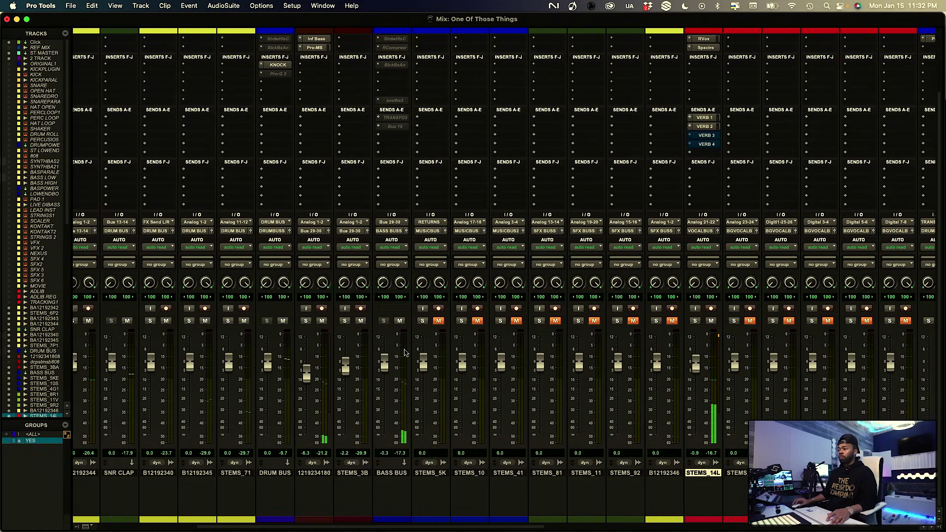
pyautogui.hscroll(4, 399, 335)
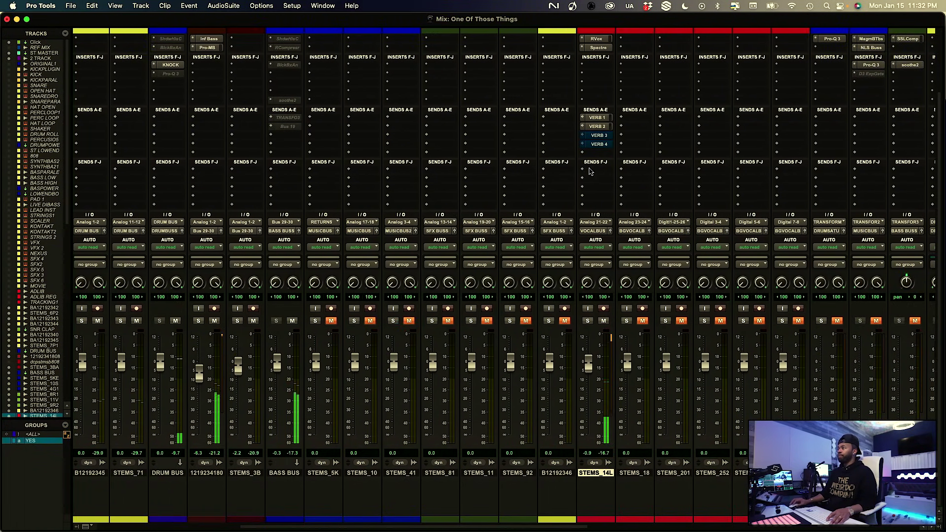
pyautogui.click(606, 192)
pyautogui.click(609, 181)
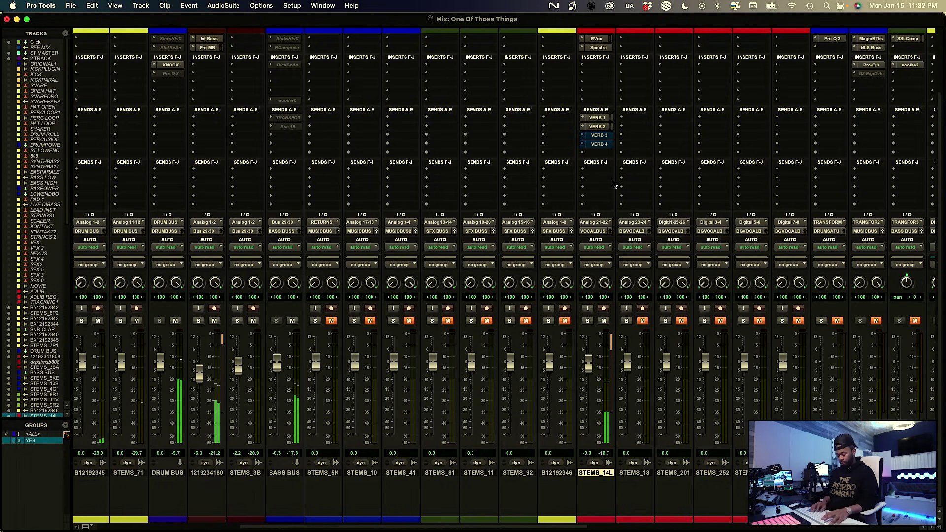
pyautogui.write('4')
pyautogui.press('Down')
pyautogui.press('Down')
pyautogui.press('Down')
pyautogui.press('Down')
pyautogui.press('Up')
pyautogui.press('Up')
pyautogui.press('Up')
pyautogui.press('Return')
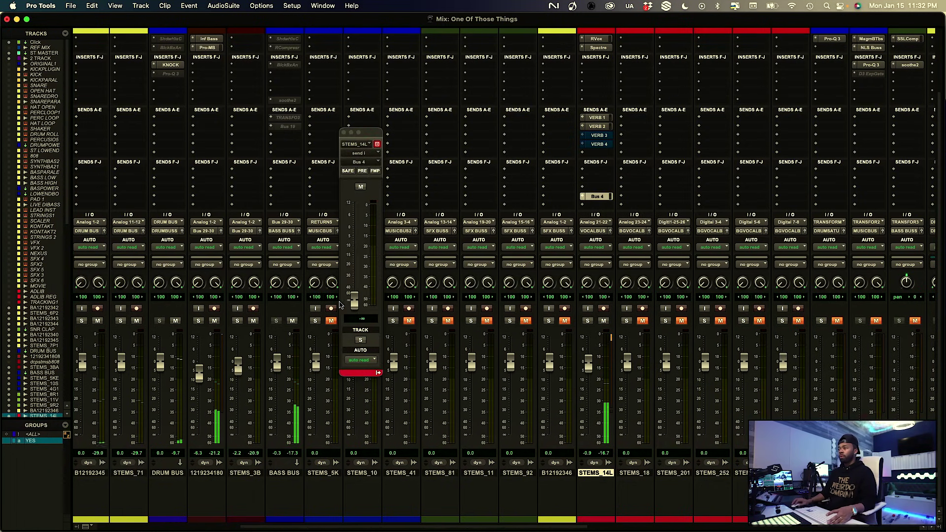
pyautogui.keyDown('alt'); pyautogui.click(354, 301); pyautogui.keyUp('alt')
# Open the RCompressor on the VERB 2 return to check how it reacts to the Bus 4 key signal
pyautogui.hscroll(15, 559, 223)
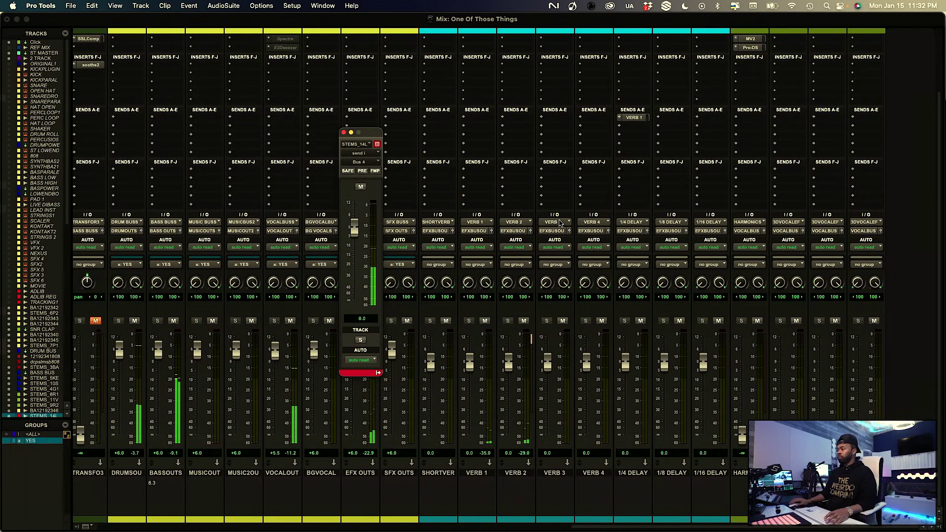
pyautogui.scroll(5, 560, 223)
pyautogui.click(518, 105)
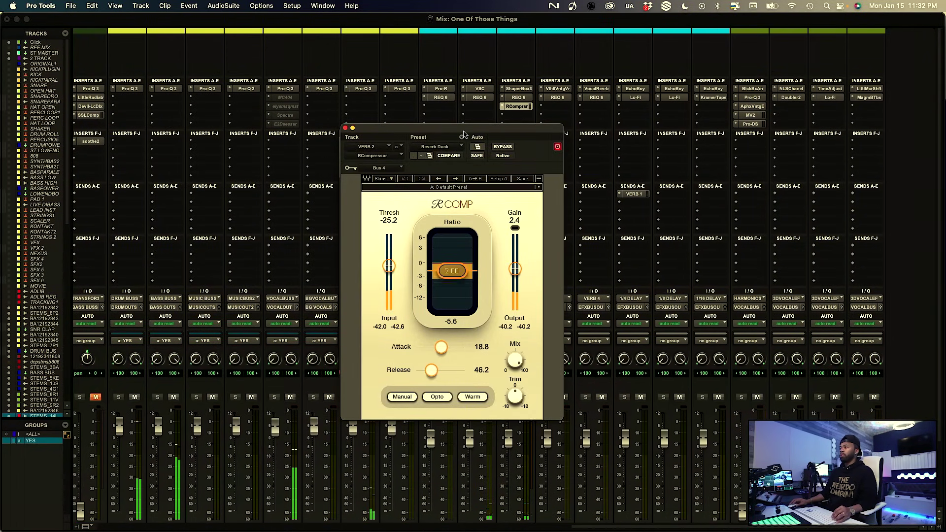
# Copy the VERB 2 RCompressor below REQ 6 on the VERB 1 return, save the session, and make the copy inactive
pyautogui.click(485, 106)
pyautogui.moveTo(474, 112); pyautogui.dragTo(477, 106)
pyautogui.press('super+s')
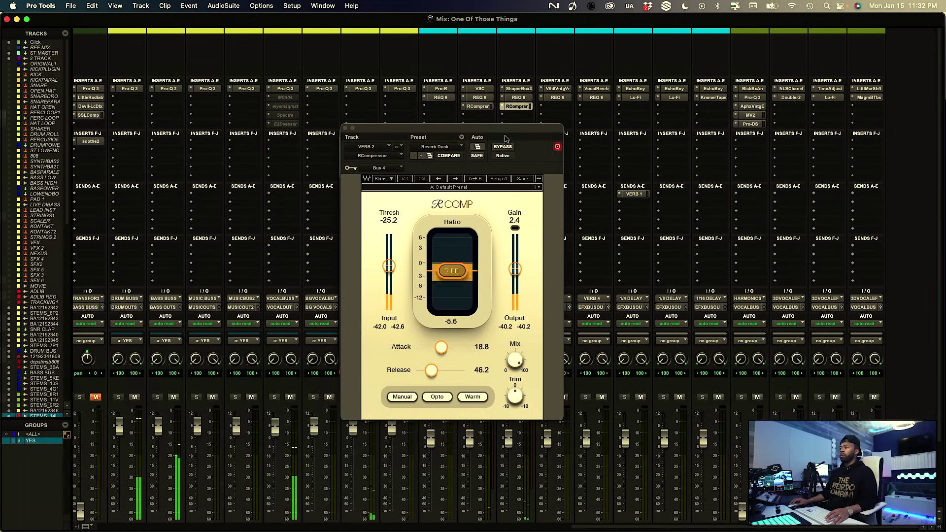
pyautogui.click(479, 106)
# Set the lead vocal STEMS_14L volume fader to 0.0 dB and close its Bus 4 send window
pyautogui.scroll(-3, 449, 257)
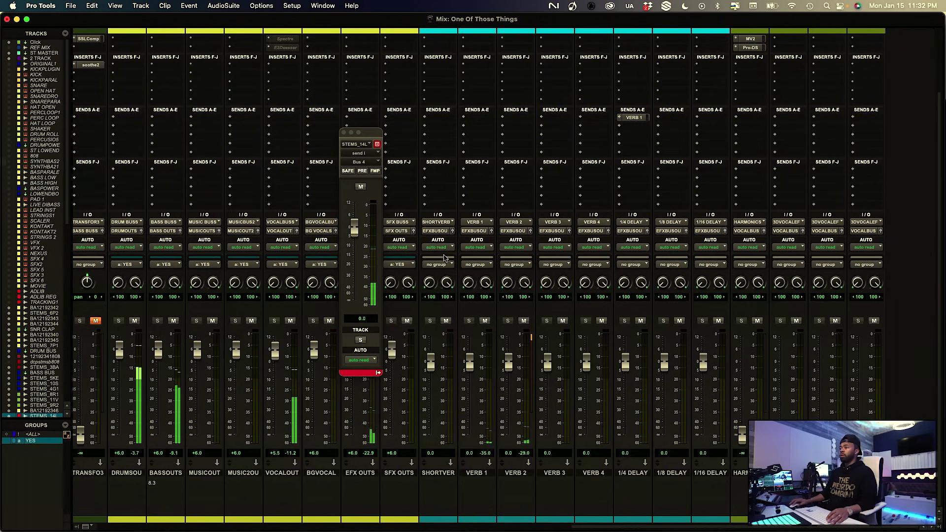
pyautogui.scroll(-5, 449, 257)
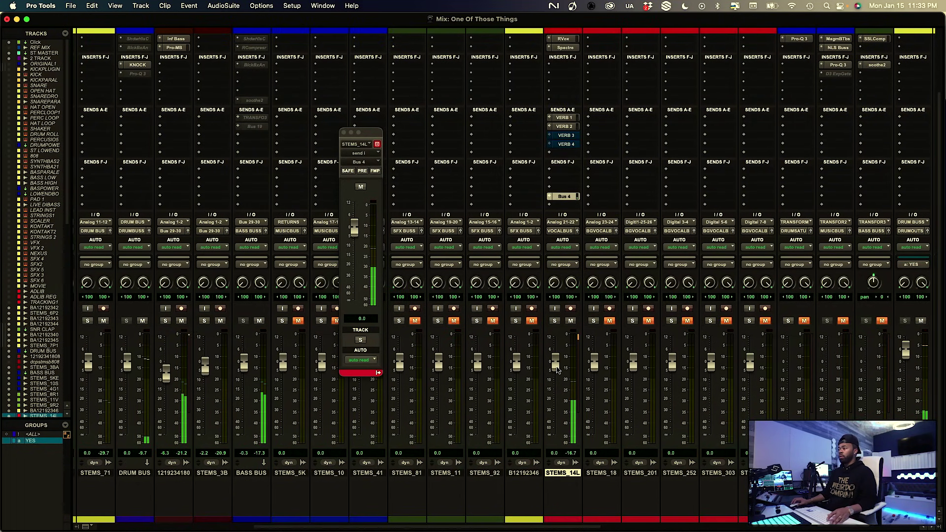
pyautogui.click(344, 132)
# Solo and unmute 2 TRACK to compare it with the mix, and return it to muted and unsoloed
pyautogui.scroll(5, 368, 183)
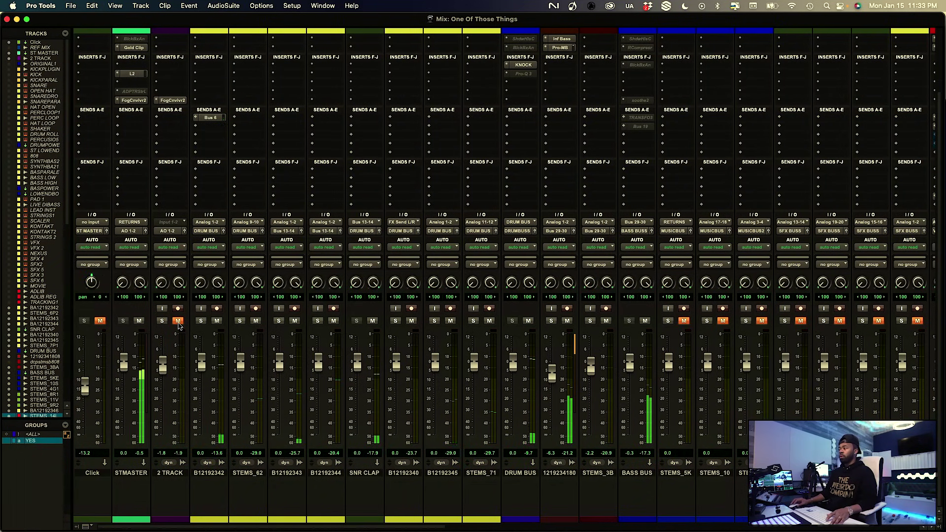
pyautogui.click(162, 321)
pyautogui.click(177, 321)
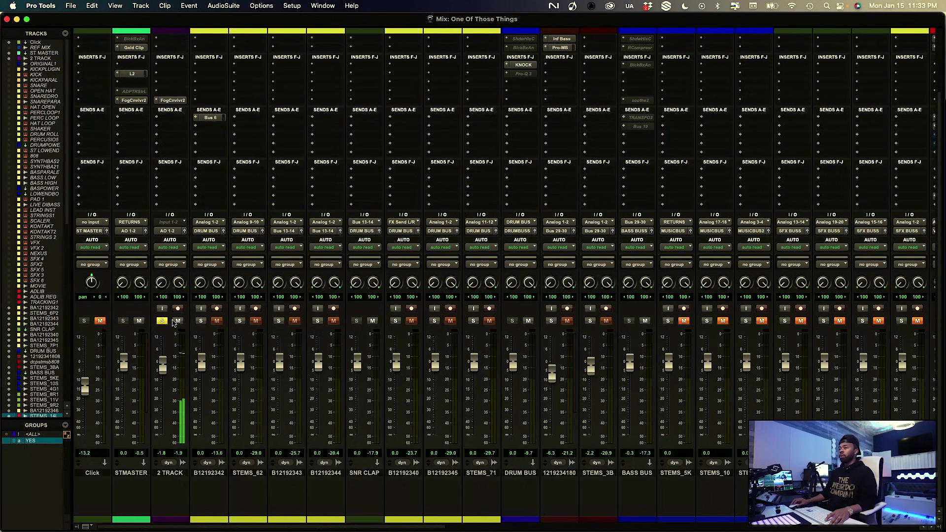
pyautogui.click(163, 320)
# Add a 1/8 DELAY (Stereo) send in slot E of the lead vocal and raise its level to about -33.7 dB
pyautogui.hscroll(7, 448, 420)
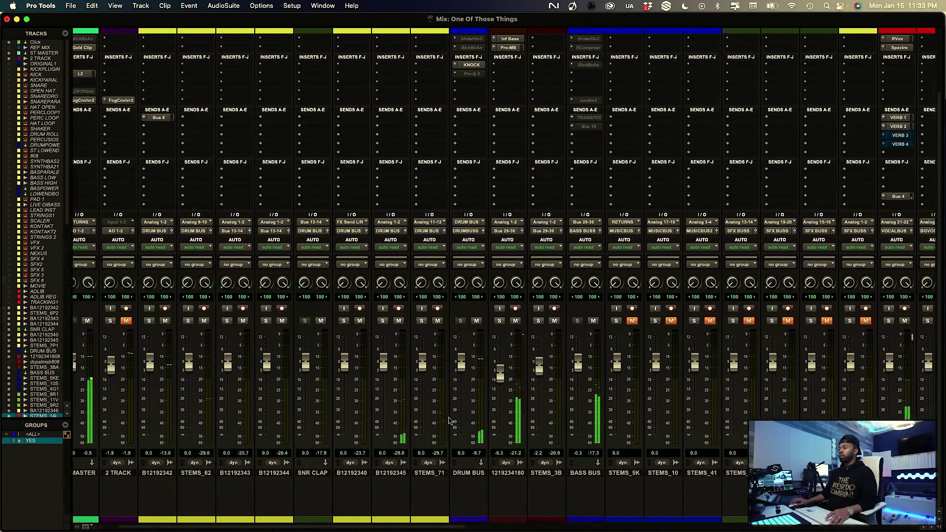
pyautogui.hscroll(10, 448, 419)
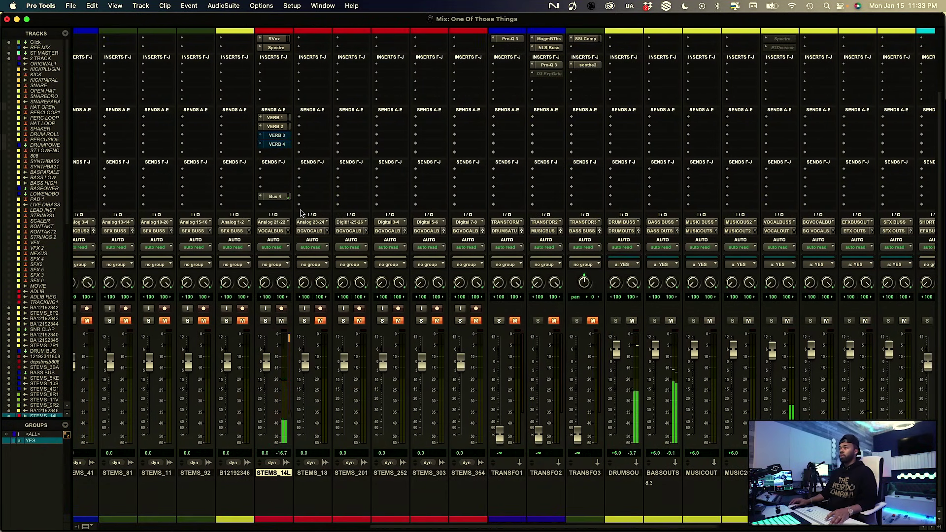
pyautogui.click(277, 156)
pyautogui.click(284, 143)
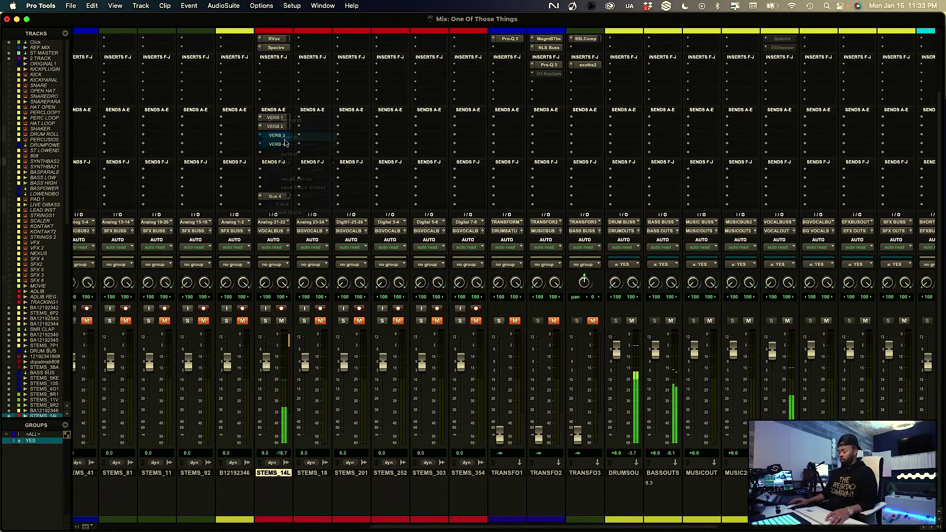
pyautogui.click(285, 143)
pyautogui.write('1/')
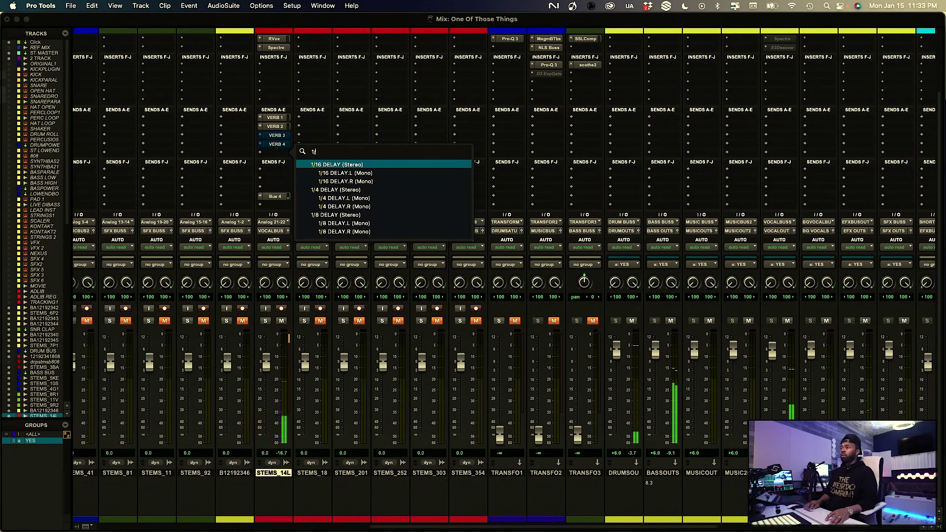
pyautogui.press('Down')
pyautogui.press('Down')
pyautogui.press('Down')
pyautogui.press('Down')
pyautogui.press('Down')
pyautogui.press('Down')
pyautogui.press('Return')
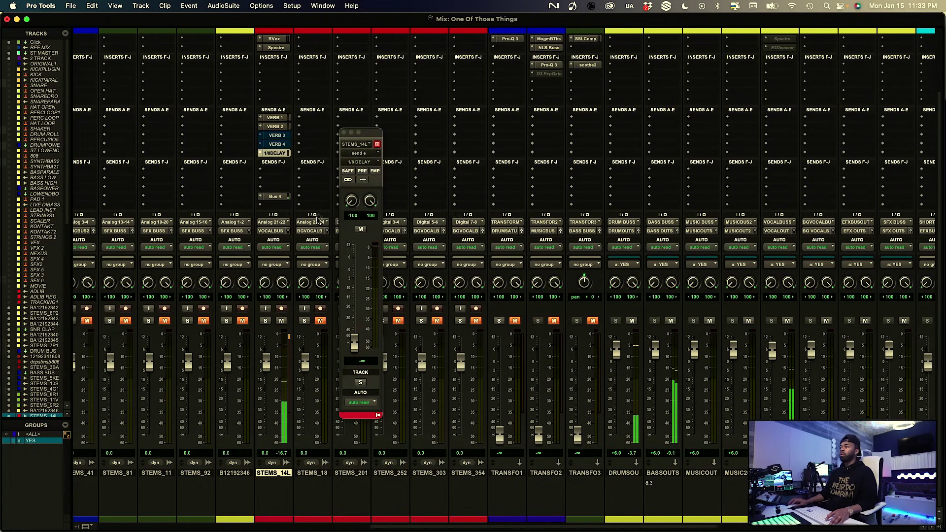
pyautogui.moveTo(358, 345)
pyautogui.mouseDown()
pyautogui.moveTo(358, 309)
pyautogui.moveTo(358, 338)
pyautogui.mouseUp()
# Play the song from the start in the Edit window and set the tempo at 1|1|000 to 121 BPM
pyautogui.press('super+equal')
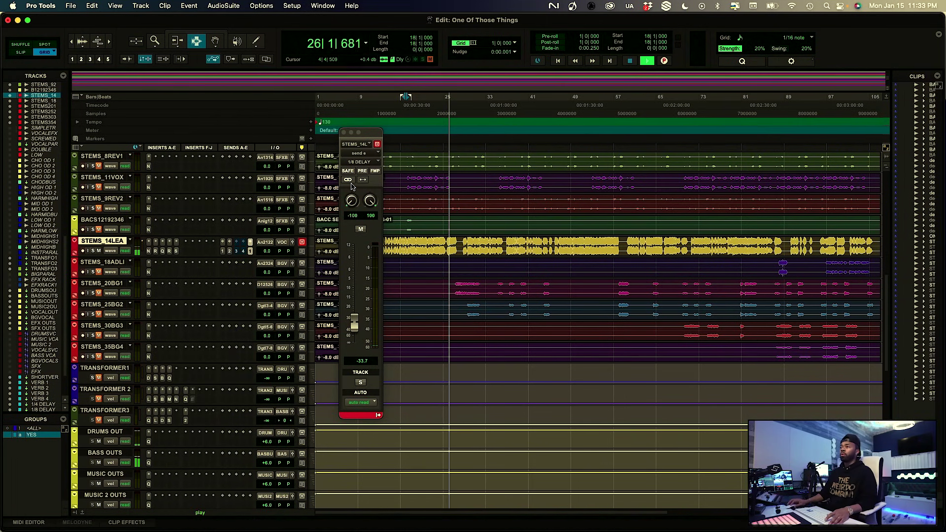
pyautogui.press('space')
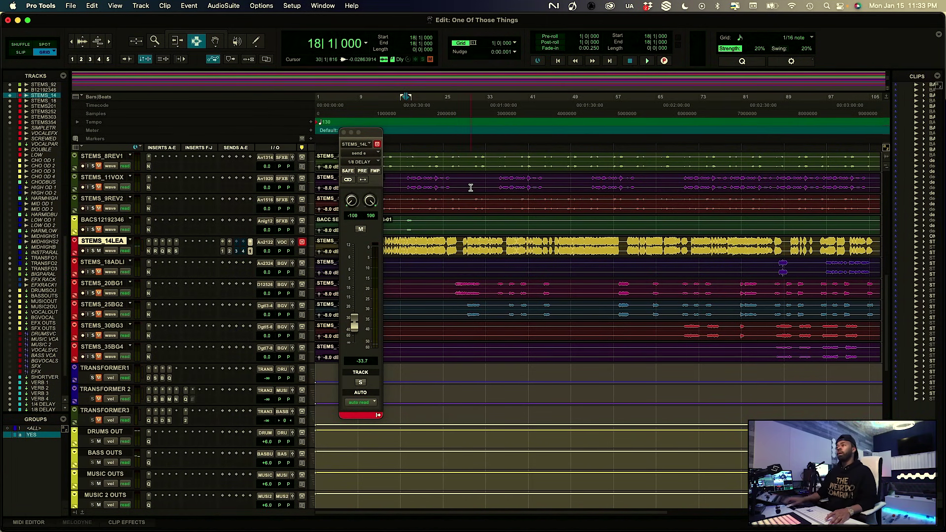
pyautogui.press('space')
pyautogui.click(310, 123)
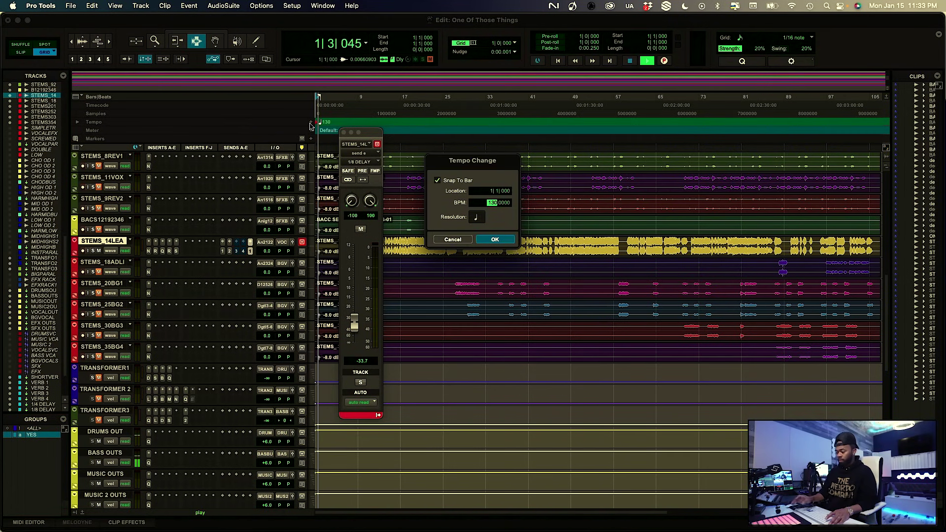
pyautogui.write('120')
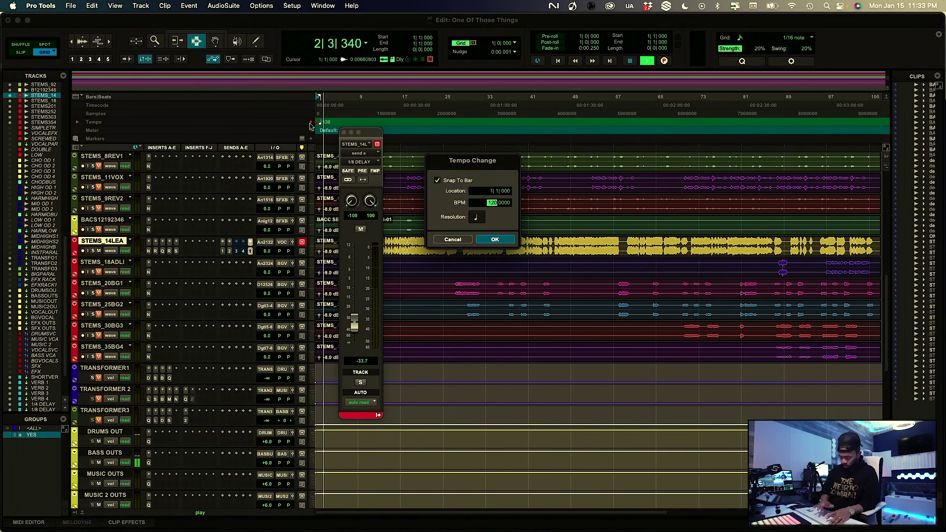
pyautogui.write('103')
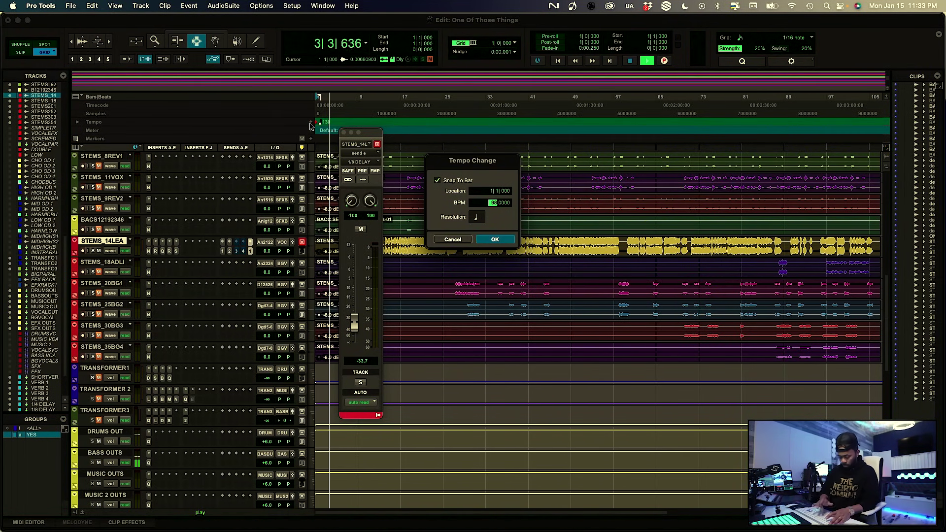
pyautogui.write('105')
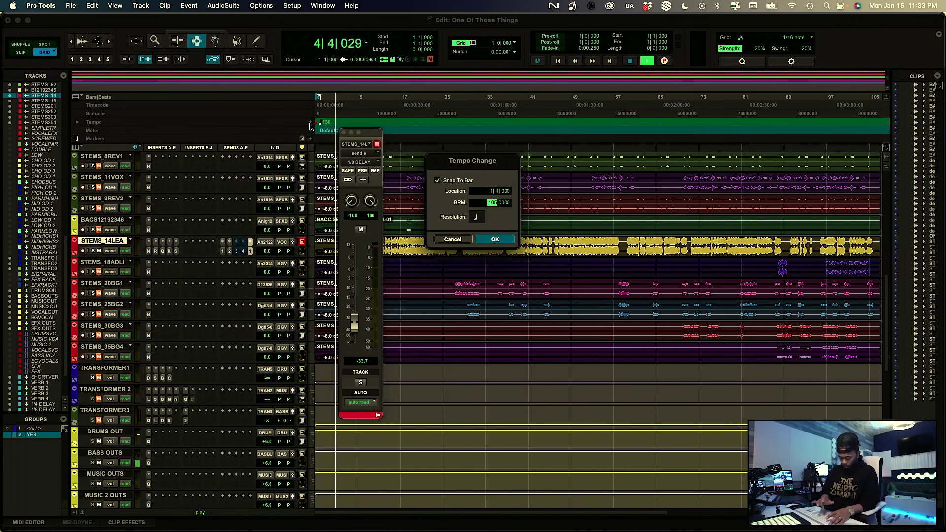
pyautogui.write('121')
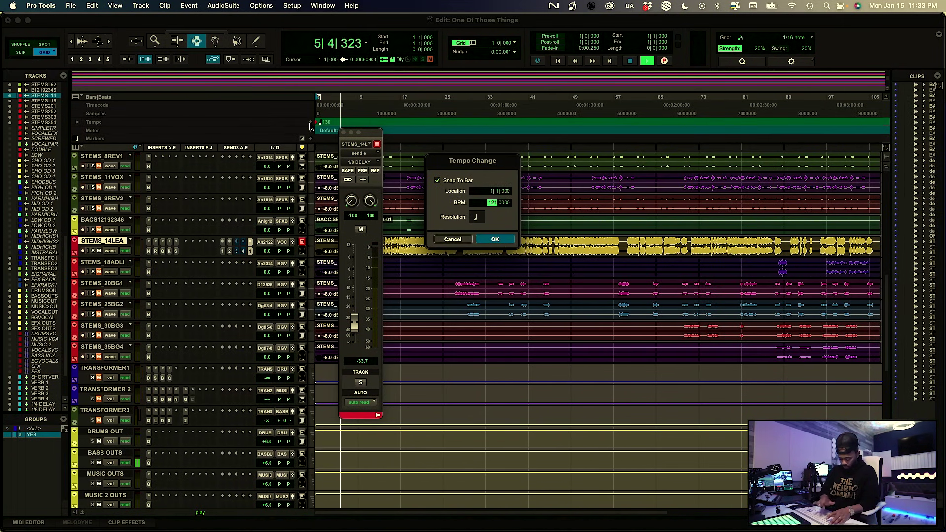
pyautogui.press('Return')
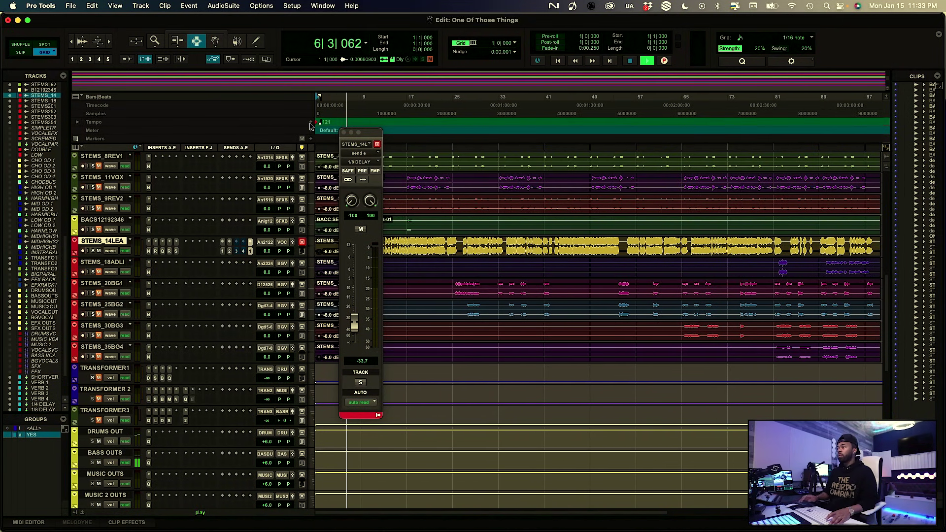
pyautogui.press('space')
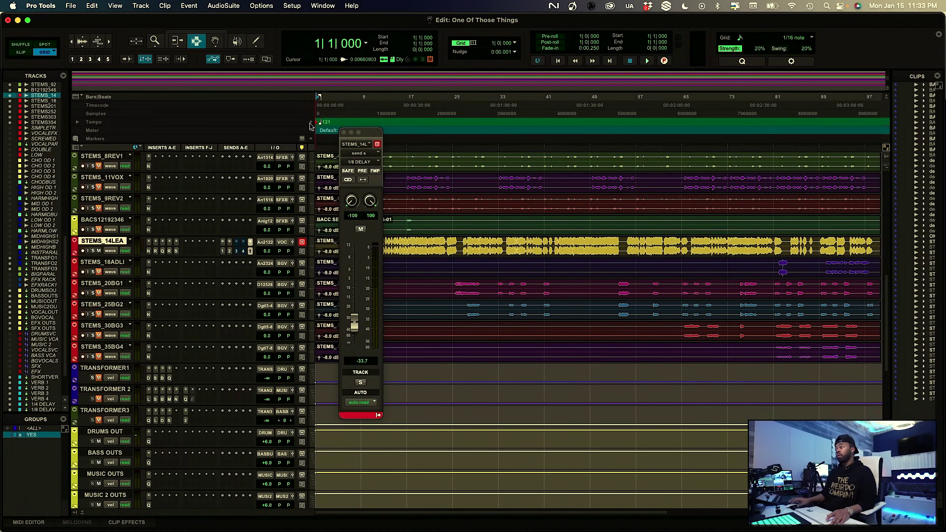
# Play from bar 26 and lower the lead vocal's 1/8 DELAY send to about -39.1 dB in the Mix window
pyautogui.click(457, 283)
pyautogui.press('space')
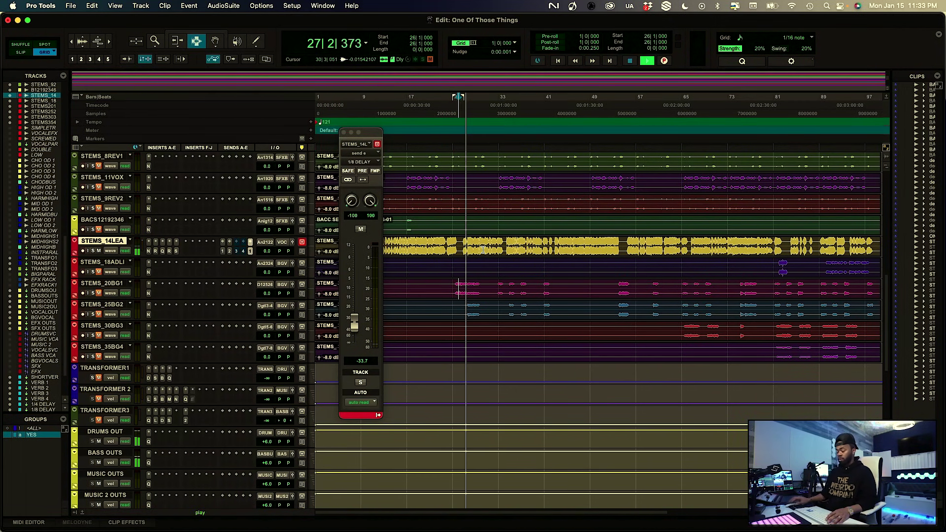
pyautogui.press('super+equal')
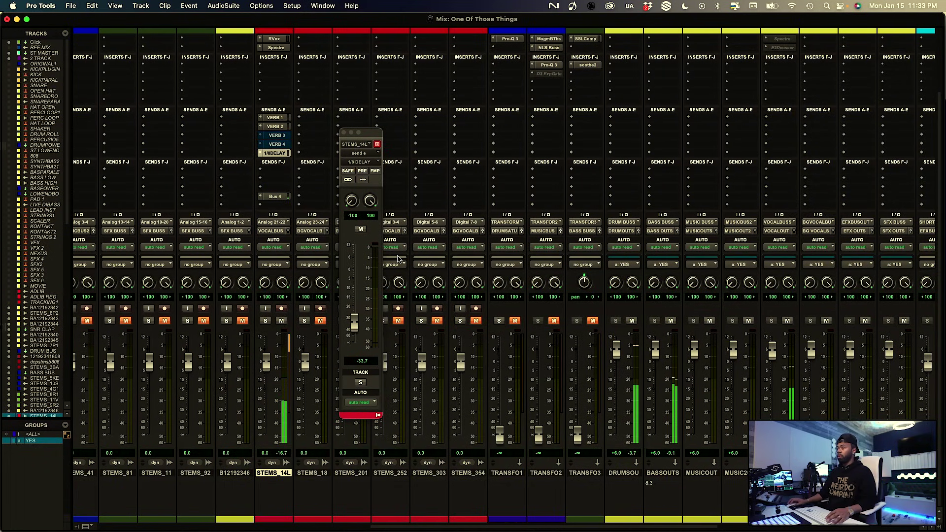
pyautogui.hscroll(3, 442, 274)
pyautogui.hscroll(-5, 357, 331)
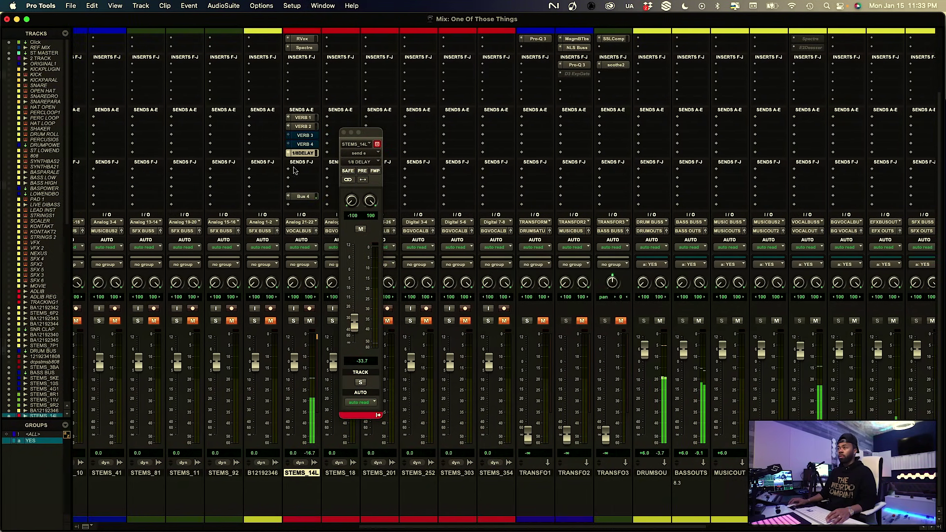
pyautogui.moveTo(356, 330); pyautogui.dragTo(359, 340)
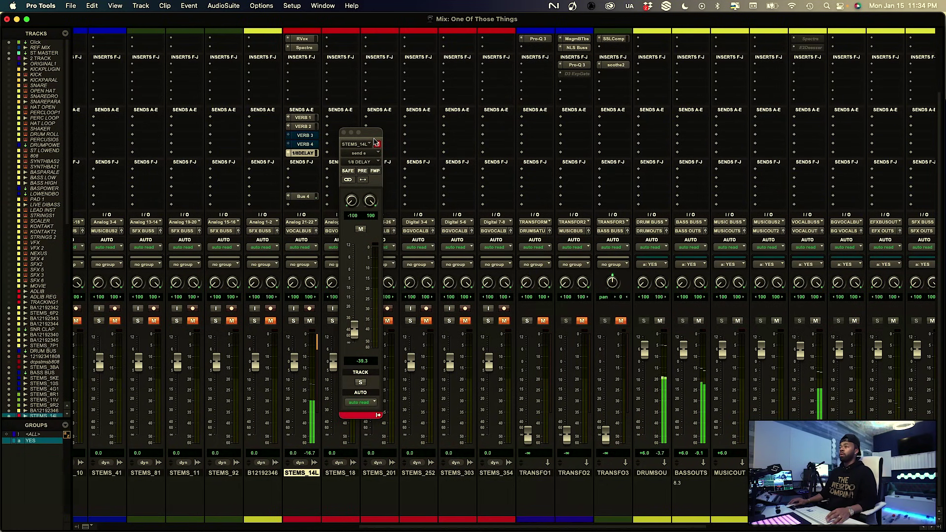
pyautogui.moveTo(374, 136); pyautogui.dragTo(463, 123)
pyautogui.moveTo(447, 324); pyautogui.dragTo(448, 322)
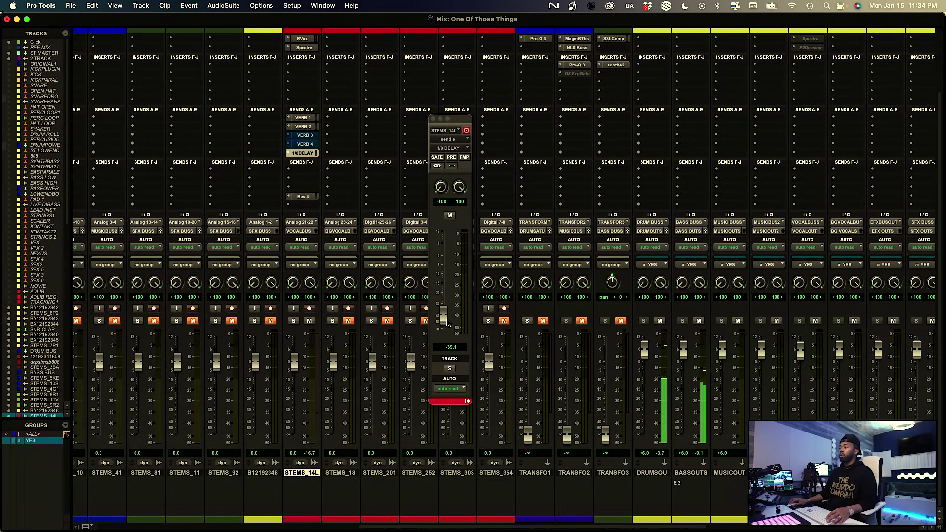
# Compare the mix with the 1/8 DELAY send muted and unmuted, and close the send window with it unmuted
pyautogui.click(450, 216)
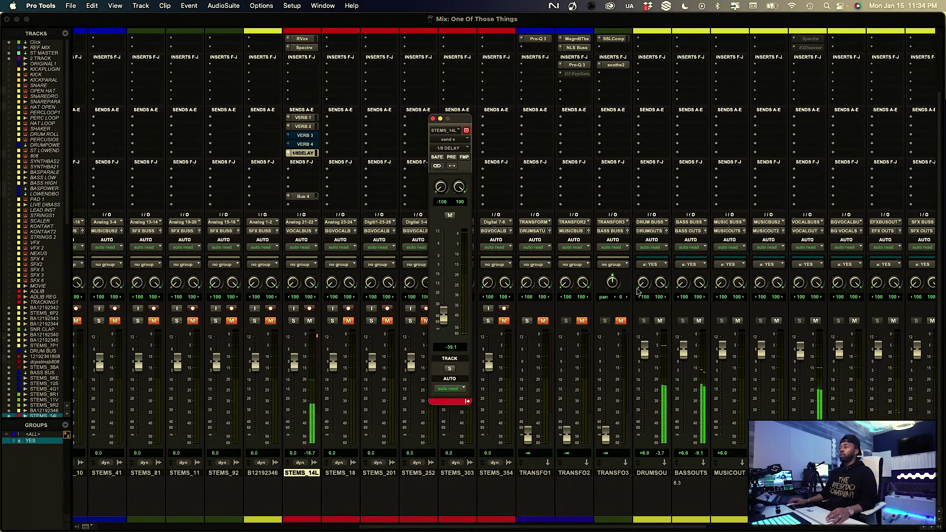
pyautogui.click(450, 215)
pyautogui.hscroll(10, 624, 290)
pyautogui.hscroll(4, 625, 291)
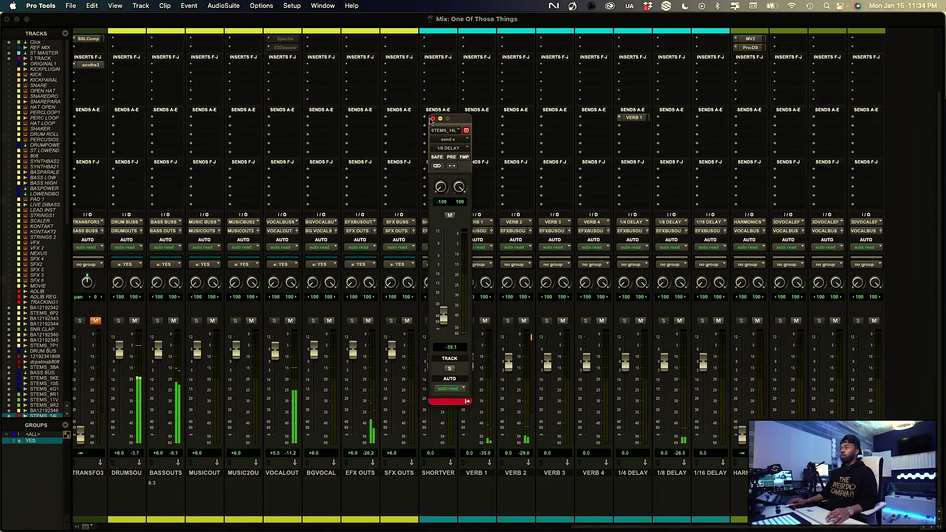
pyautogui.click(433, 118)
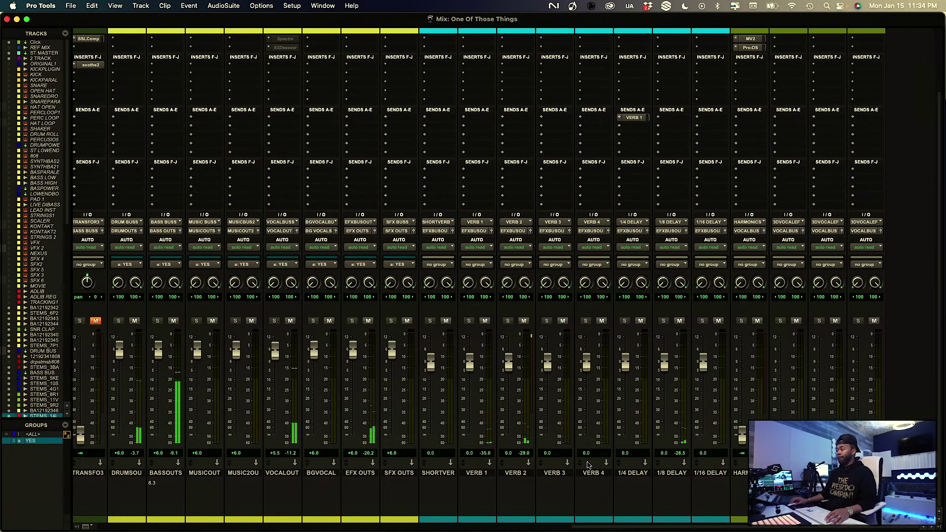
pyautogui.scroll(5, 655, 363)
pyautogui.scroll(-1, 697, 316)
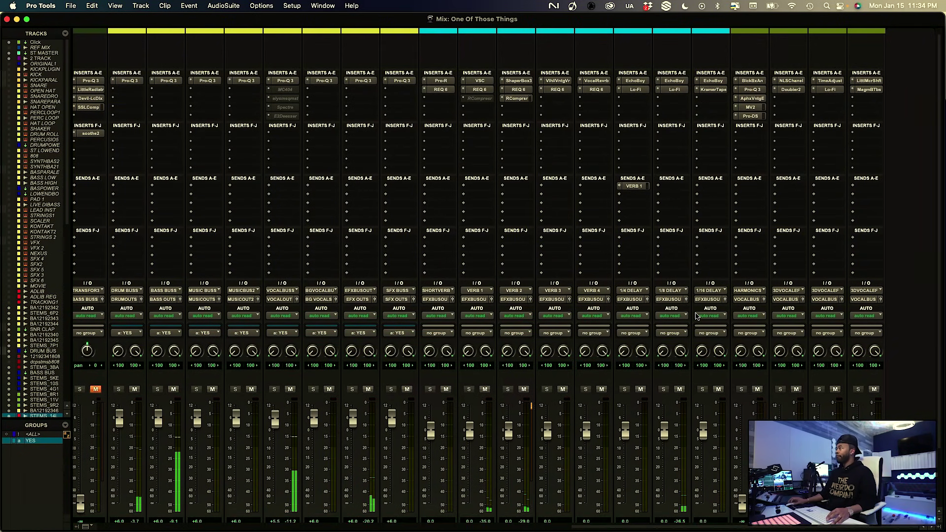
pyautogui.scroll(-5, 697, 315)
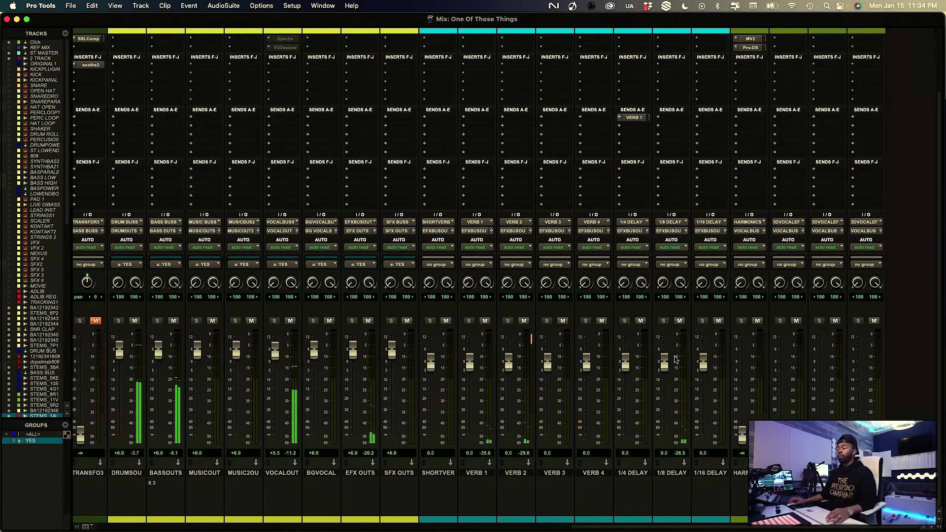
# Add a 3D VOCAL EFX send in slot F of the lead vocal STEMS_14L and set its level to 0.0 dB
pyautogui.hscroll(10, 565, 373)
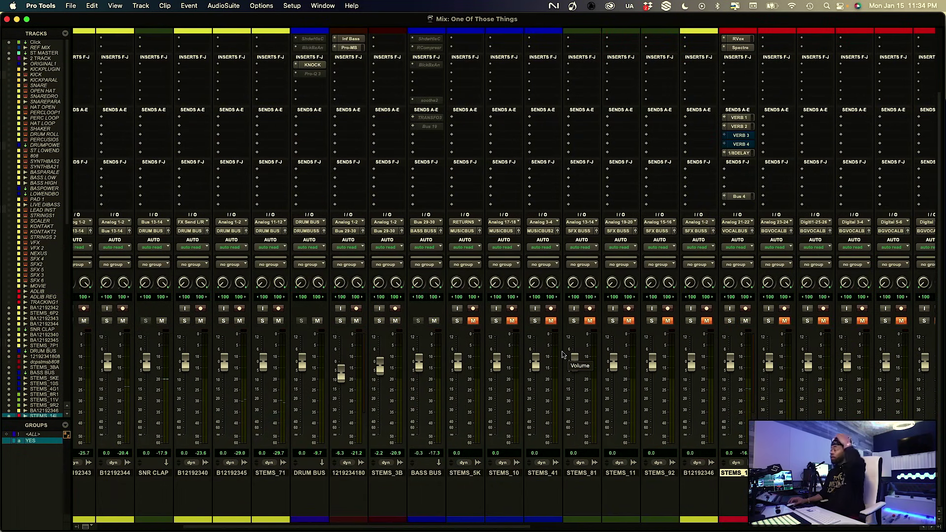
pyautogui.hscroll(-1, 561, 355)
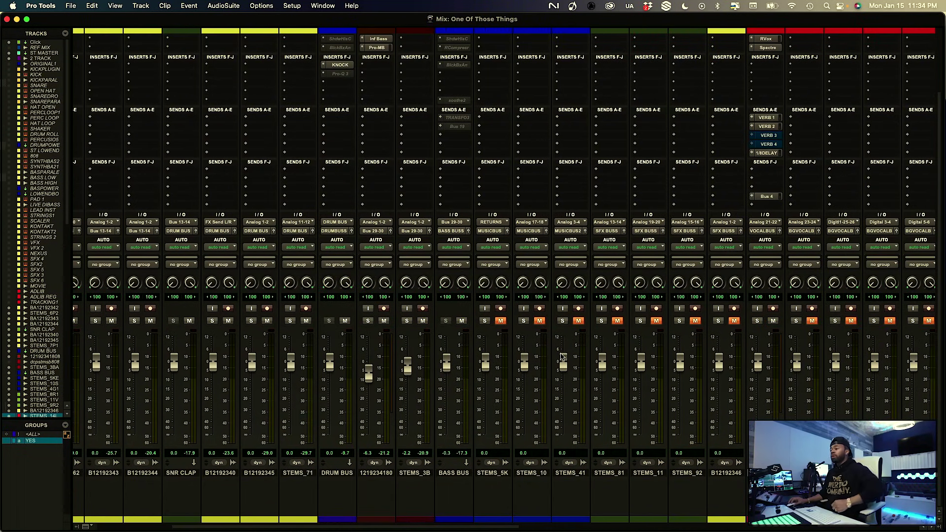
pyautogui.hscroll(8, 557, 358)
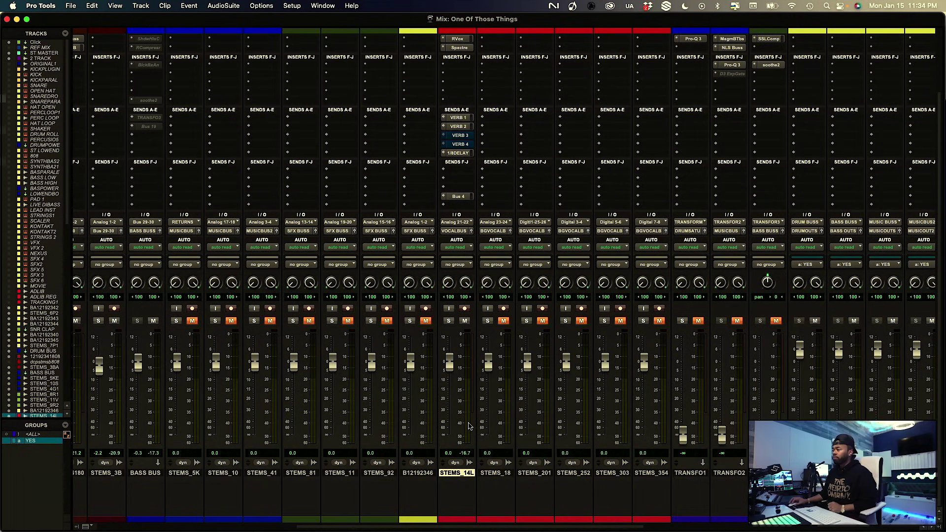
pyautogui.hscroll(-11, 468, 427)
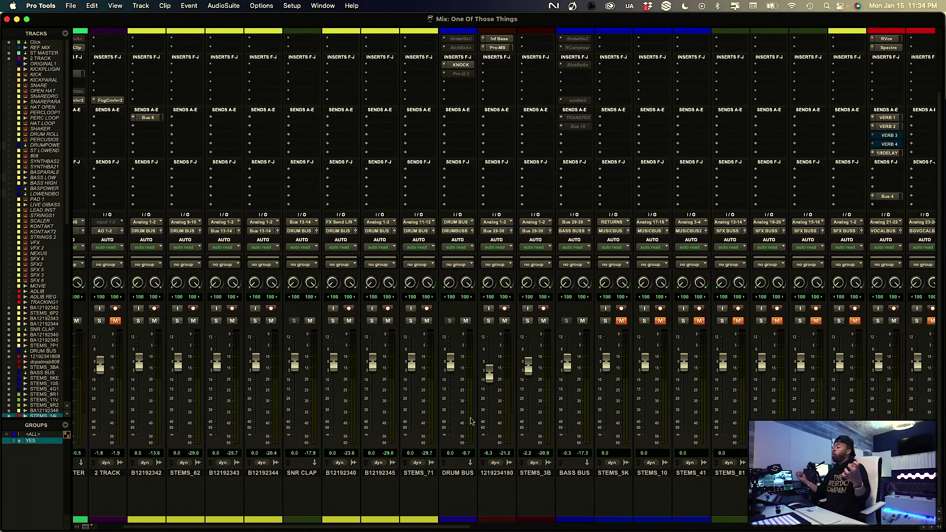
pyautogui.hscroll(10, 470, 421)
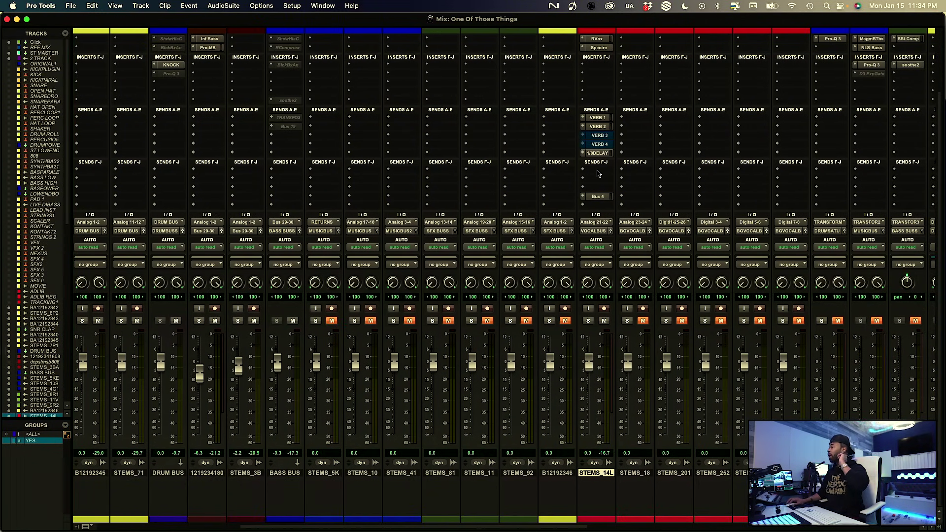
pyautogui.click(598, 173)
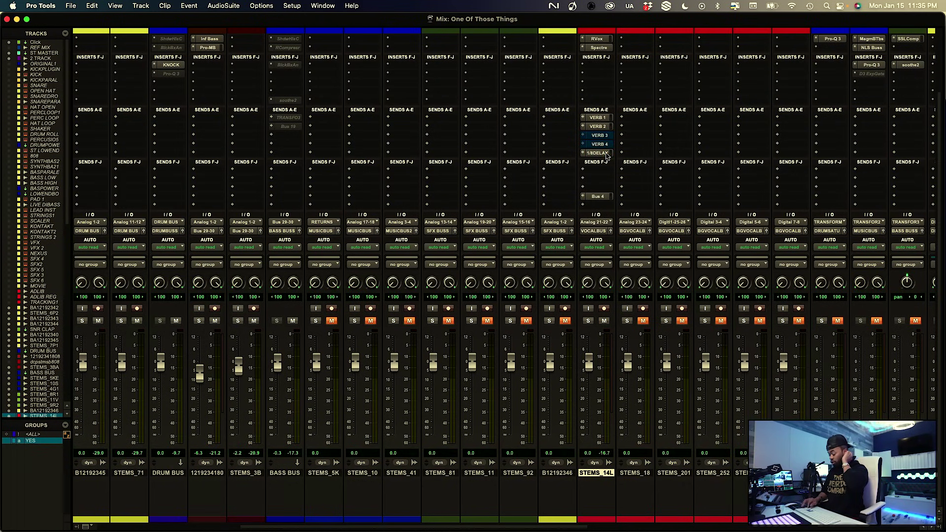
pyautogui.write('3d')
pyautogui.press('Return')
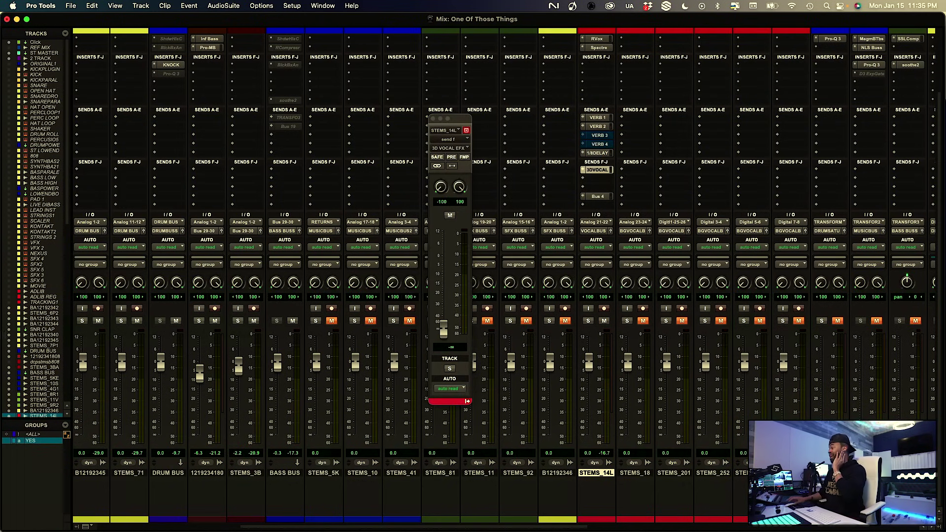
pyautogui.keyDown('alt'); pyautogui.click(442, 329); pyautogui.keyUp('alt')
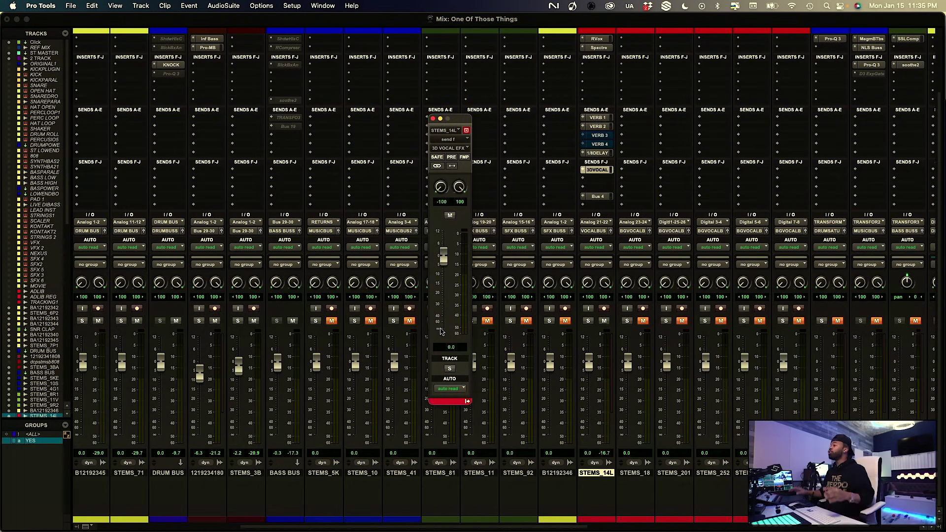
# Play the song and raise the 3D 1 return to about -12.7 dB and the 3D 2 return to about -21.4 dB
pyautogui.hscroll(10, 527, 246)
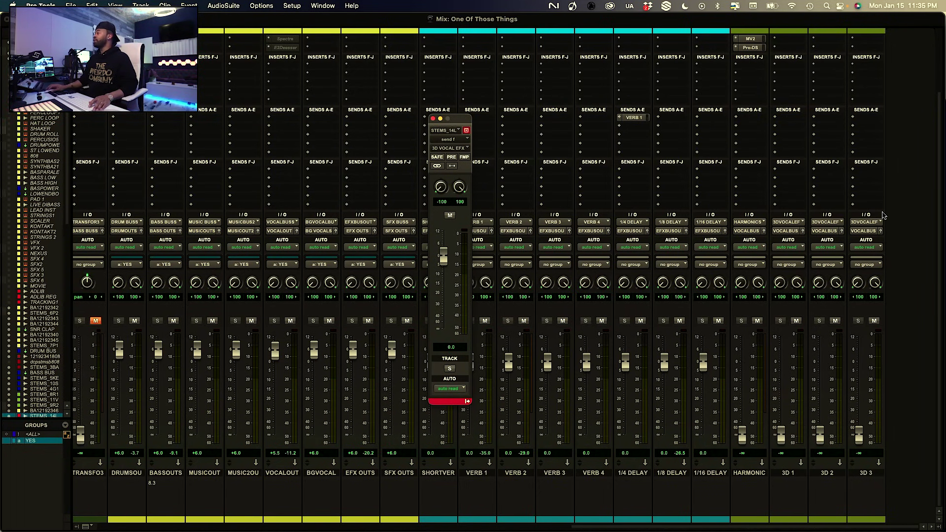
pyautogui.scroll(3, 883, 215)
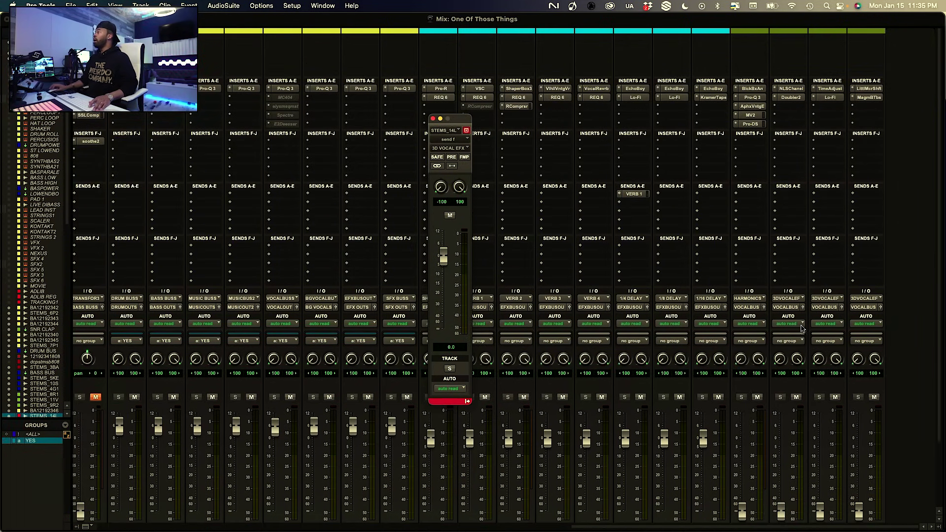
pyautogui.scroll(-3, 812, 372)
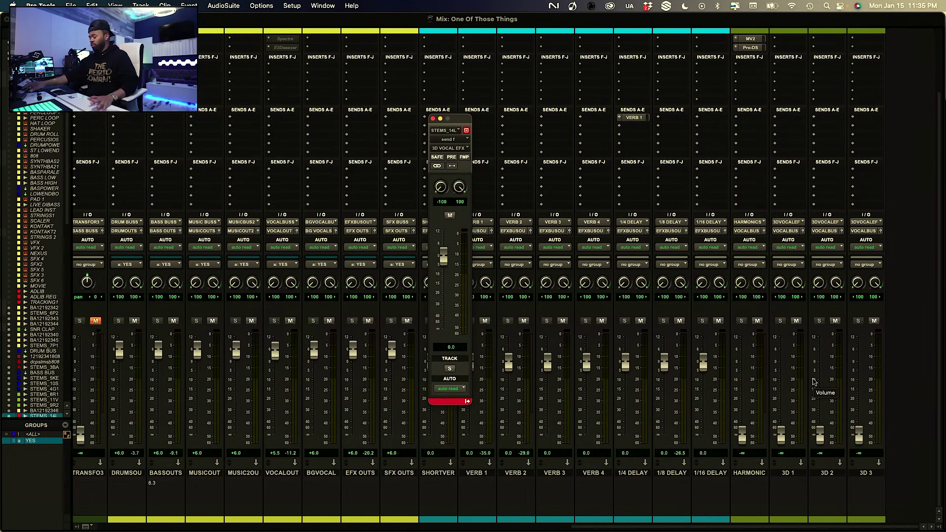
pyautogui.press('space')
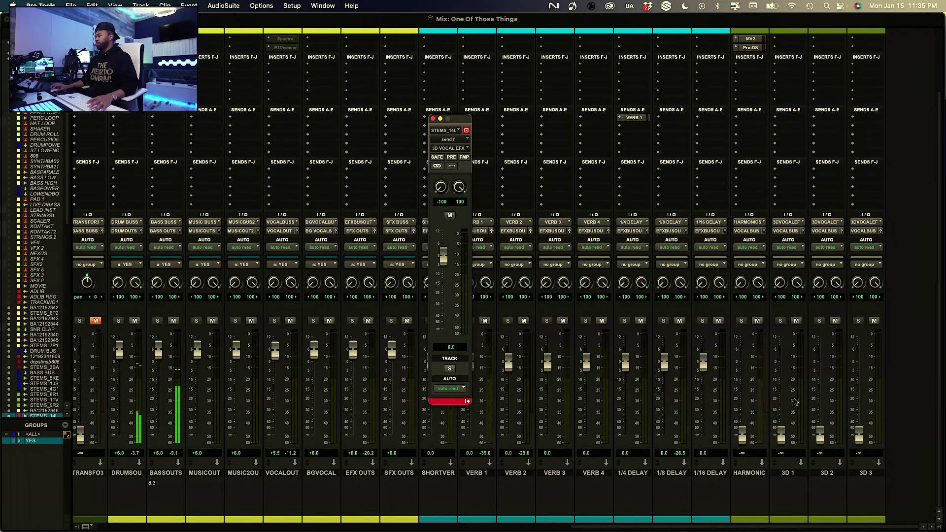
pyautogui.moveTo(781, 433); pyautogui.dragTo(780, 384)
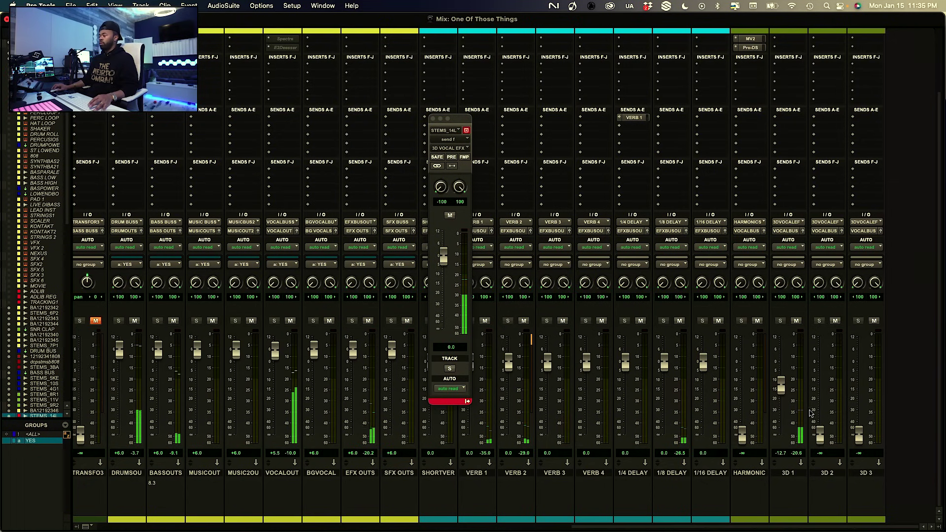
pyautogui.moveTo(820, 434); pyautogui.dragTo(820, 391)
# Play the lead vocal from bar 9 and from bar 19 in the Edit window, moving the send window aside, and return to the Mix window
pyautogui.press('super+equal')
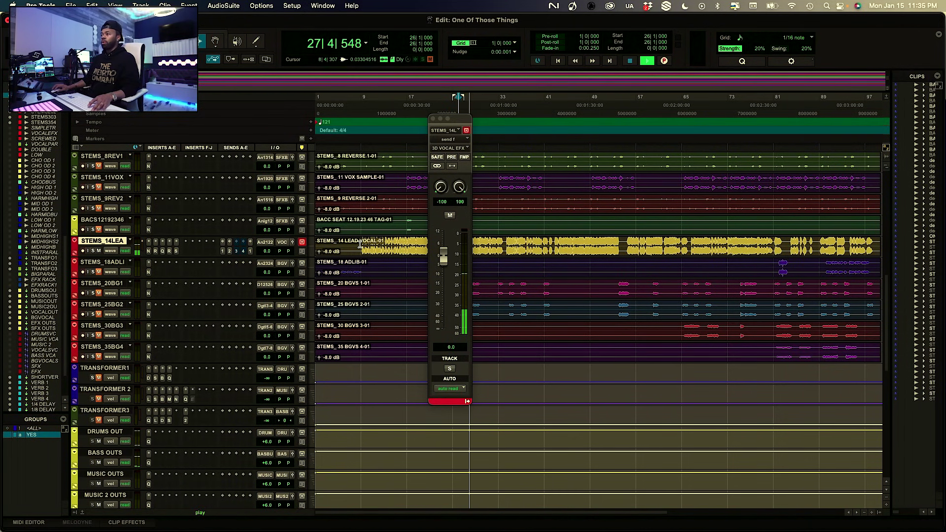
pyautogui.click(361, 242)
pyautogui.press('super+equal')
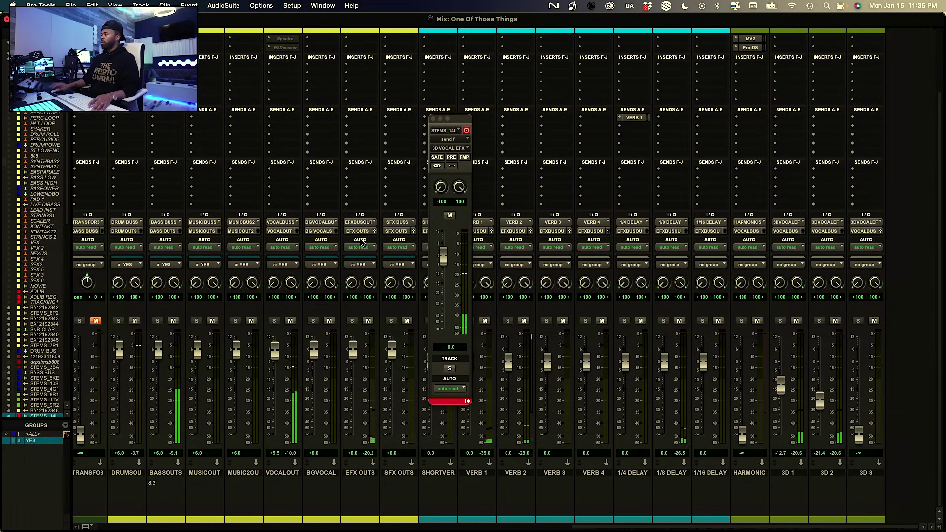
pyautogui.press('super+equal')
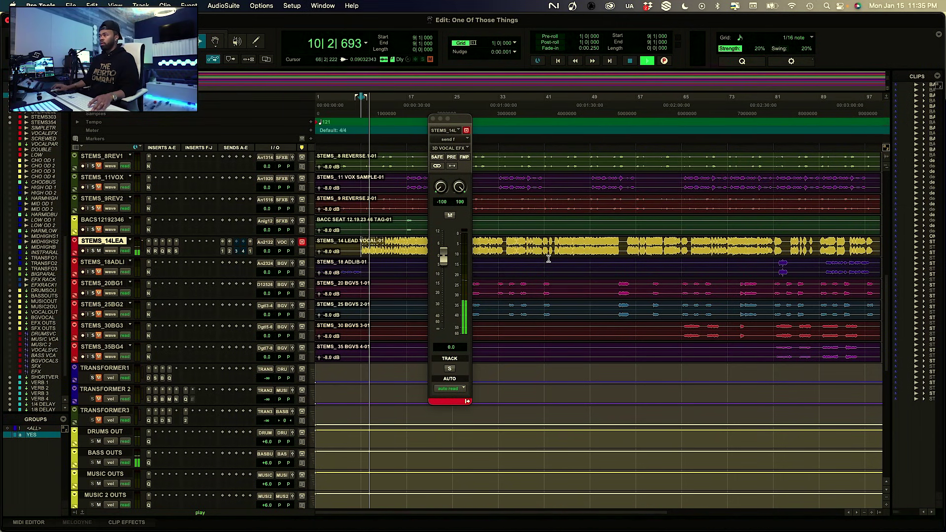
pyautogui.moveTo(450, 119); pyautogui.dragTo(567, 124)
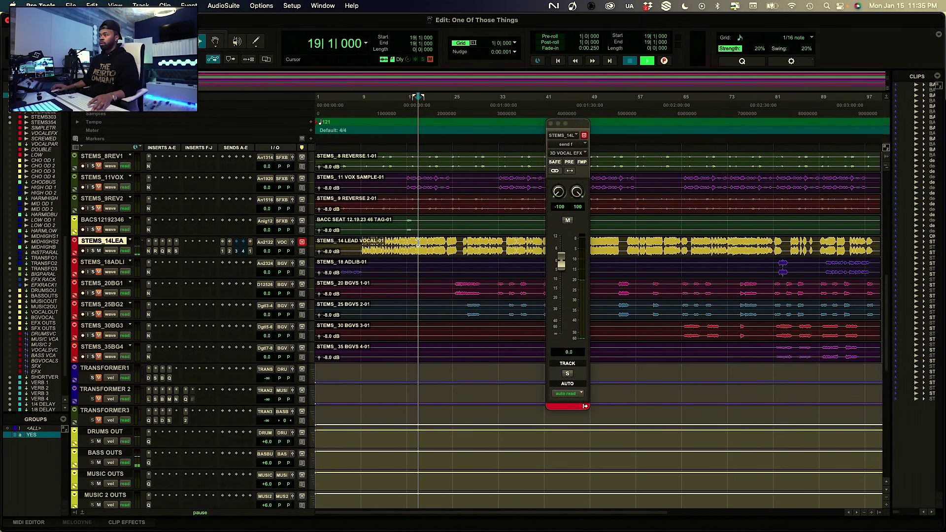
pyautogui.press('super+equal')
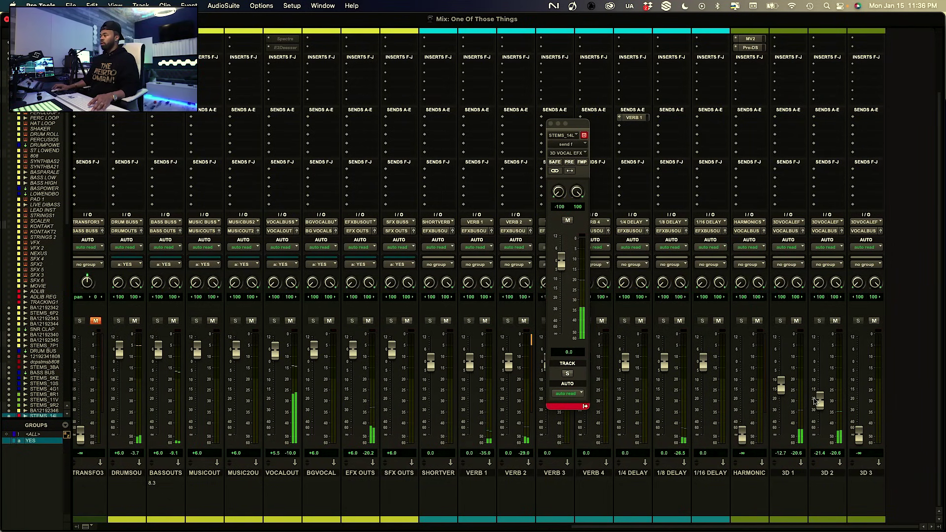
# Set 3D 2 to about -21.5 dB and compare the mix with the lead vocal's 3D VOCAL EFX send muted and unmuted
pyautogui.moveTo(819, 402); pyautogui.dragTo(819, 425)
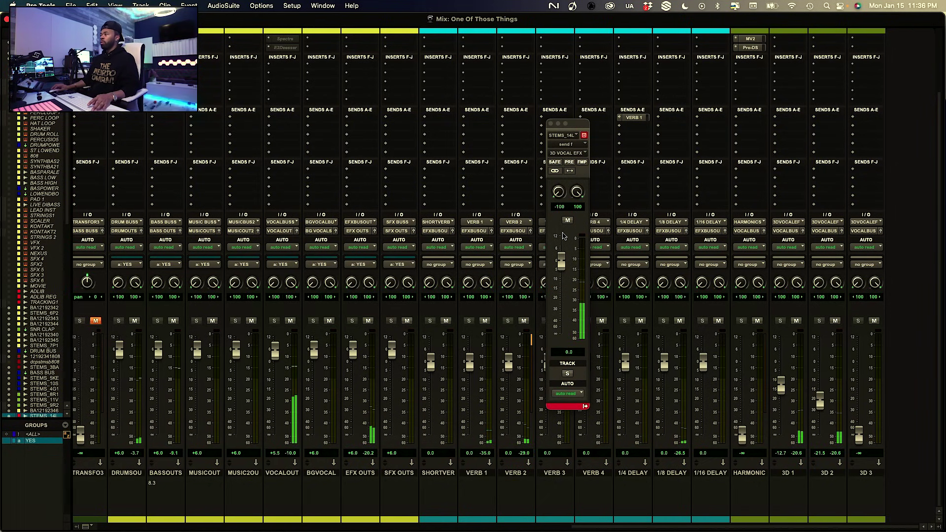
pyautogui.click(568, 220)
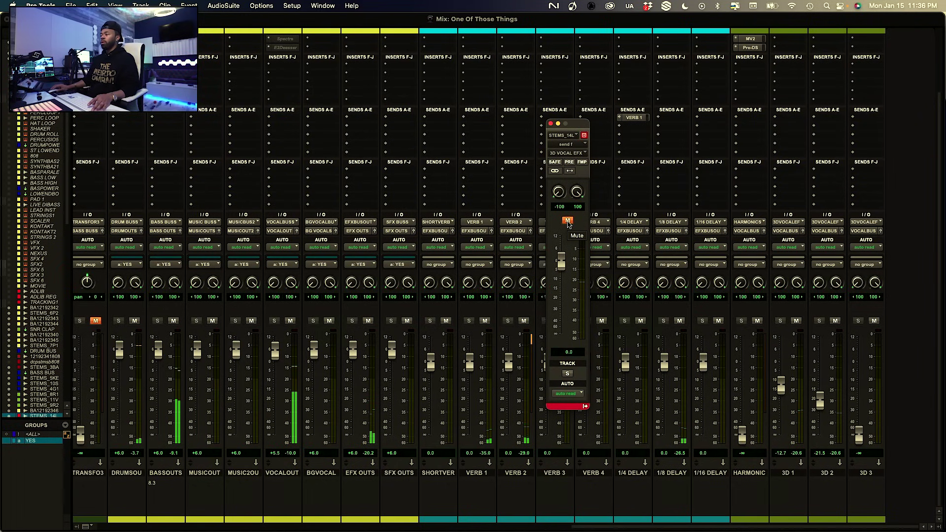
pyautogui.click(567, 221)
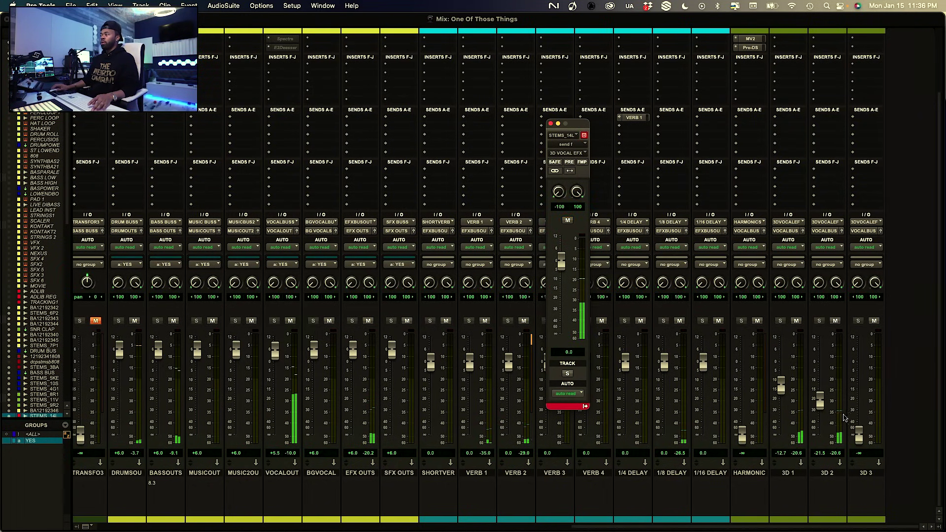
# Raise 3D 3 to about -21.1 dB, comparing with the 3D VOCAL EFX send muted, and close the send window with the send unmuted
pyautogui.moveTo(859, 435); pyautogui.dragTo(862, 397)
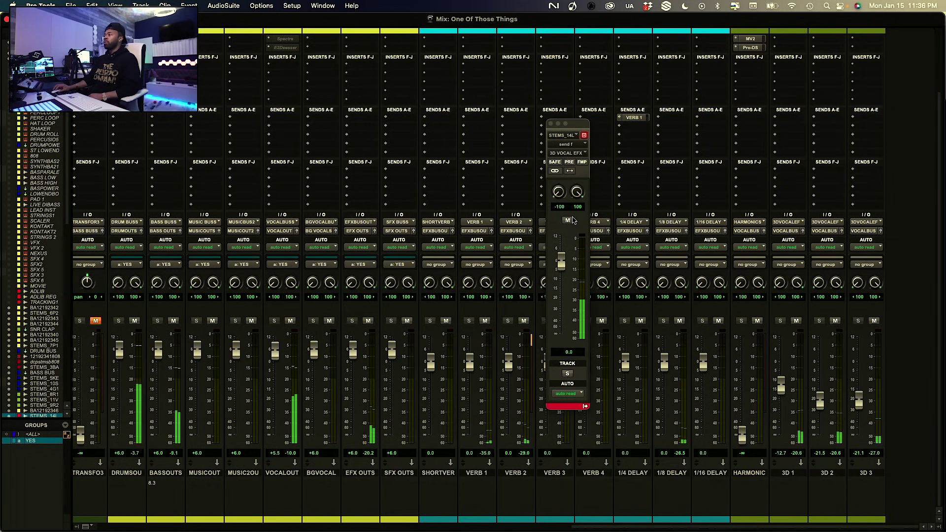
pyautogui.click(569, 221)
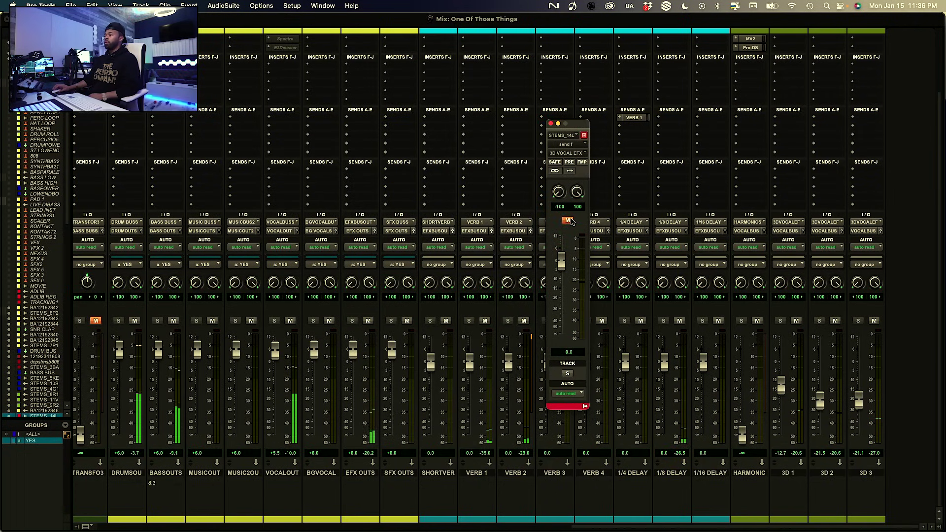
pyautogui.click(569, 221)
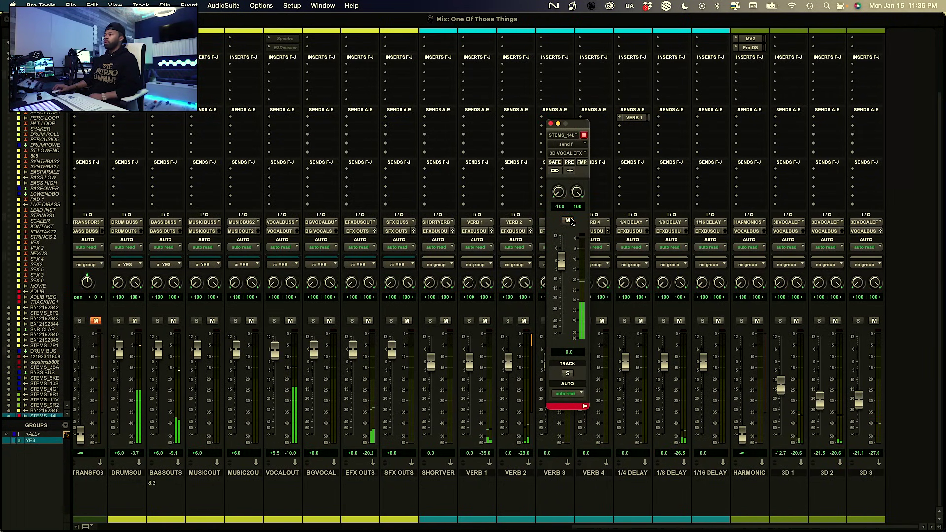
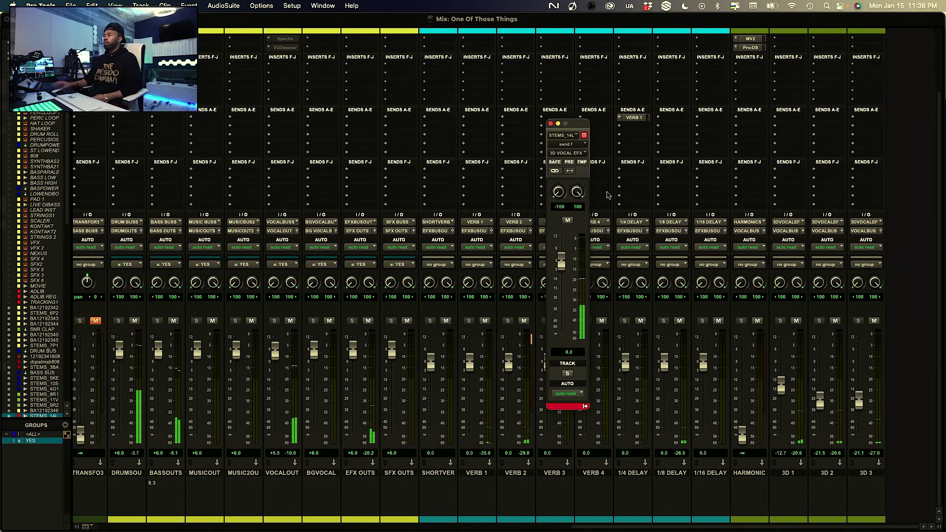
pyautogui.click(568, 219)
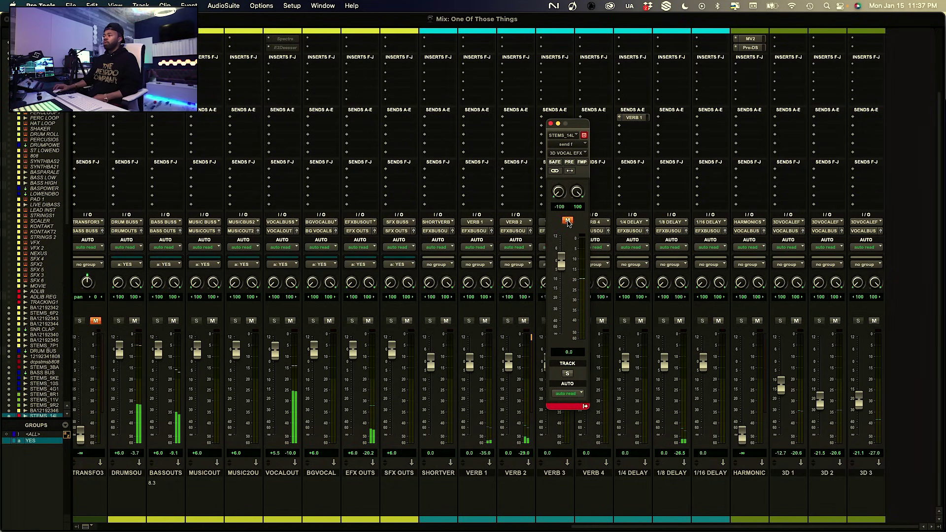
pyautogui.click(568, 220)
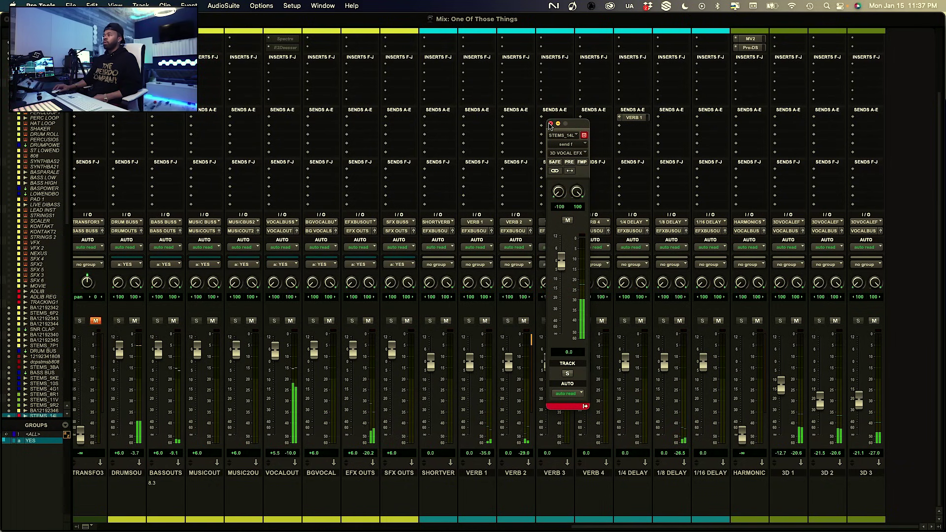
pyautogui.click(550, 123)
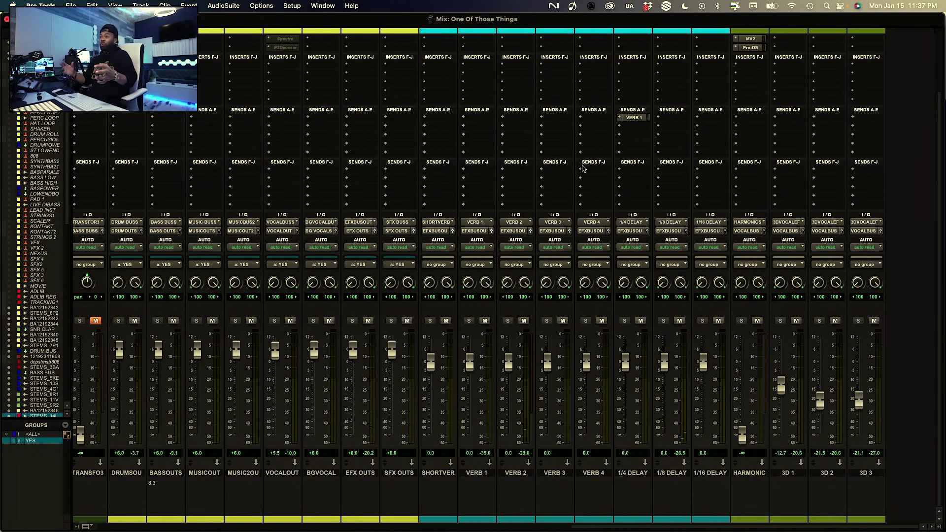
# Compare the mix with the 2 TRACK reference by soloing and unmuting it twice, leaving it muted and unsoloed
pyautogui.hscroll(-15, 592, 172)
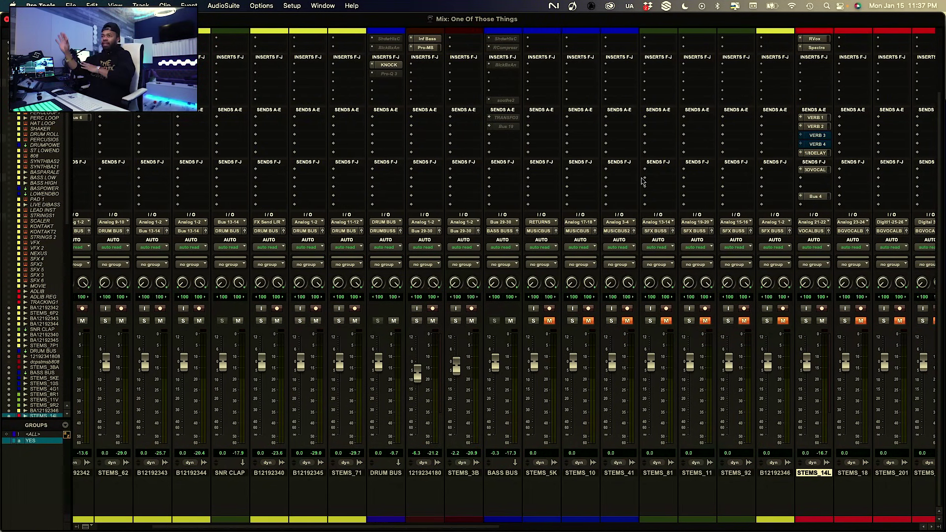
pyautogui.hscroll(-3, 391, 215)
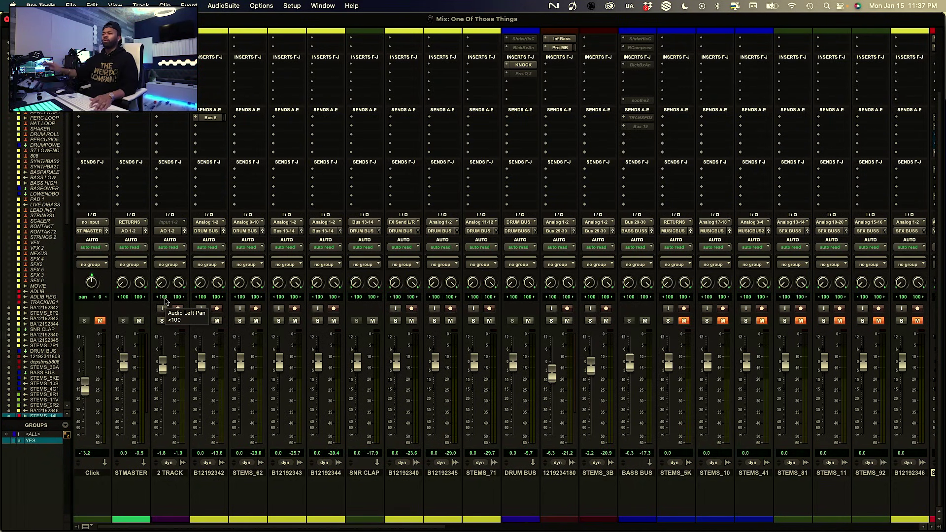
pyautogui.click(177, 320)
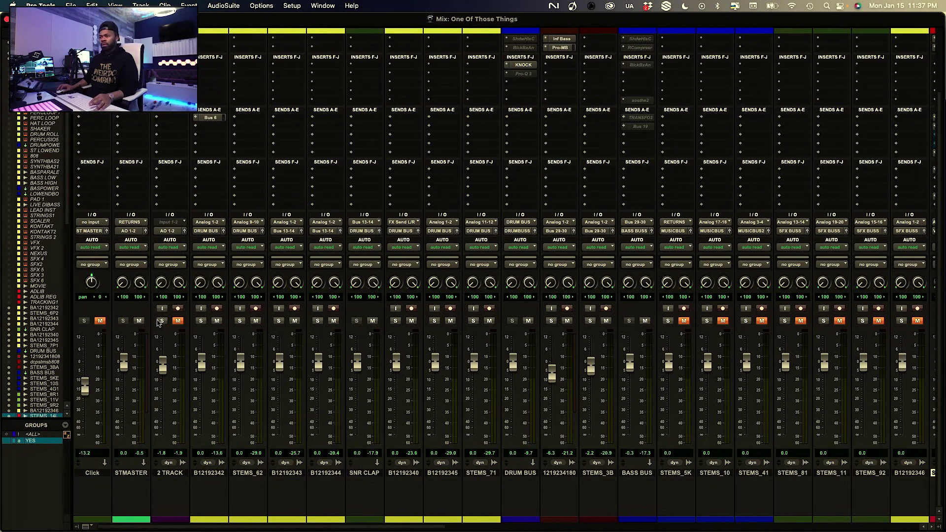
pyautogui.click(161, 321)
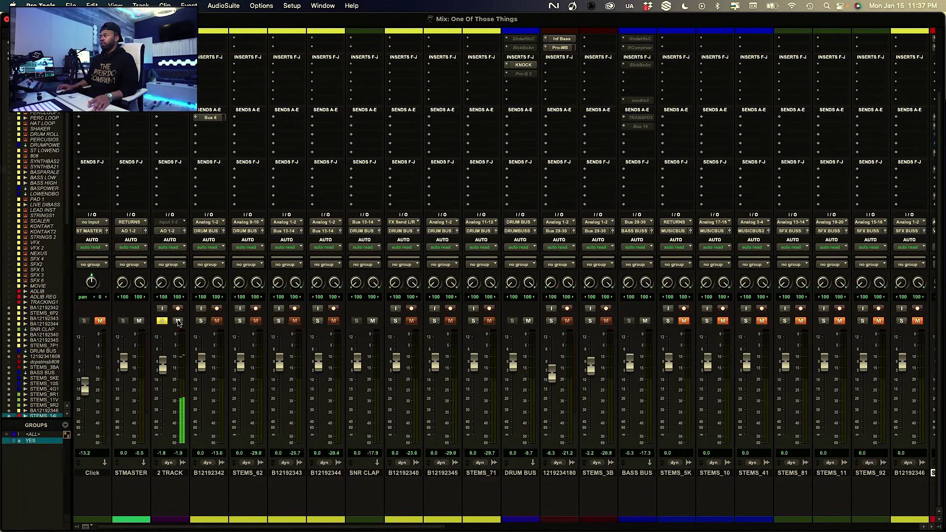
pyautogui.click(176, 321)
pyautogui.click(162, 321)
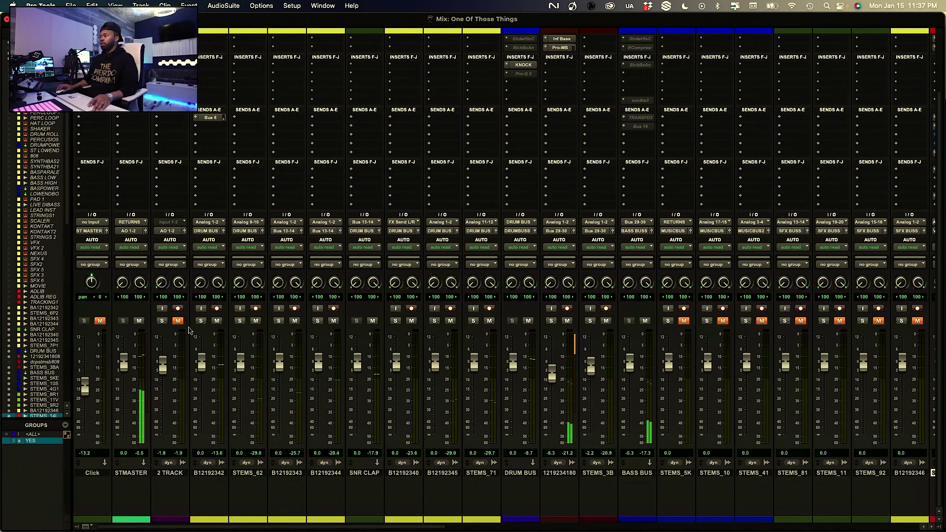
pyautogui.click(162, 321)
pyautogui.click(178, 321)
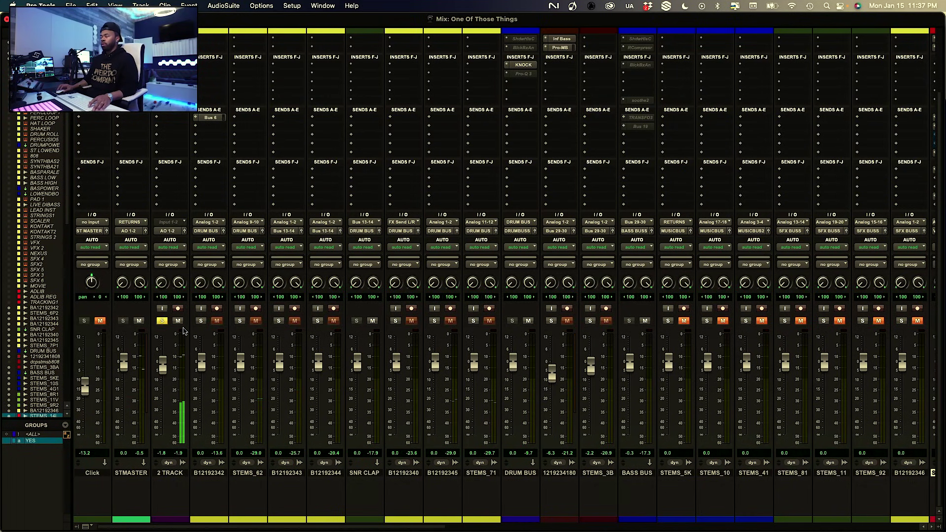
pyautogui.click(178, 320)
pyautogui.click(162, 321)
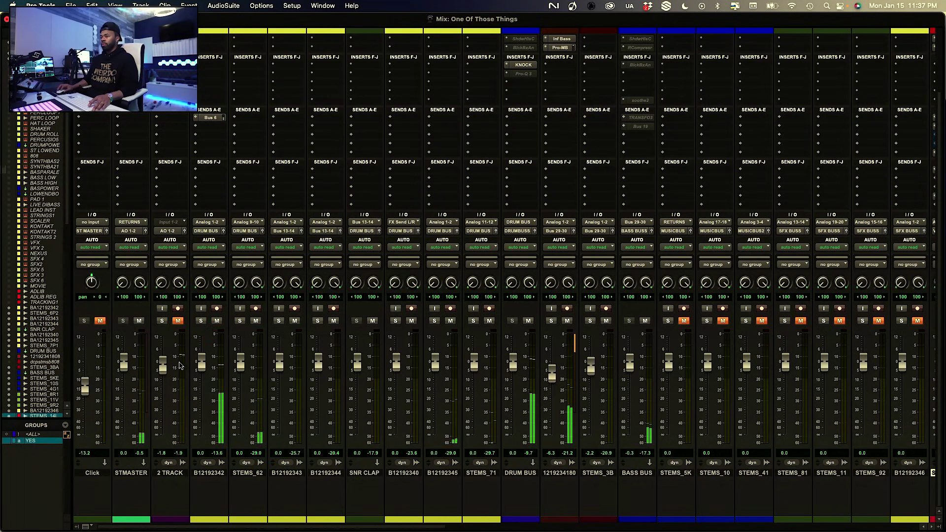
# Open Spectre on the lead vocal channel STEMS_14L and set its third band's frequency to 1200 Hz
pyautogui.hscroll(10, 330, 392)
pyautogui.hscroll(10, 330, 391)
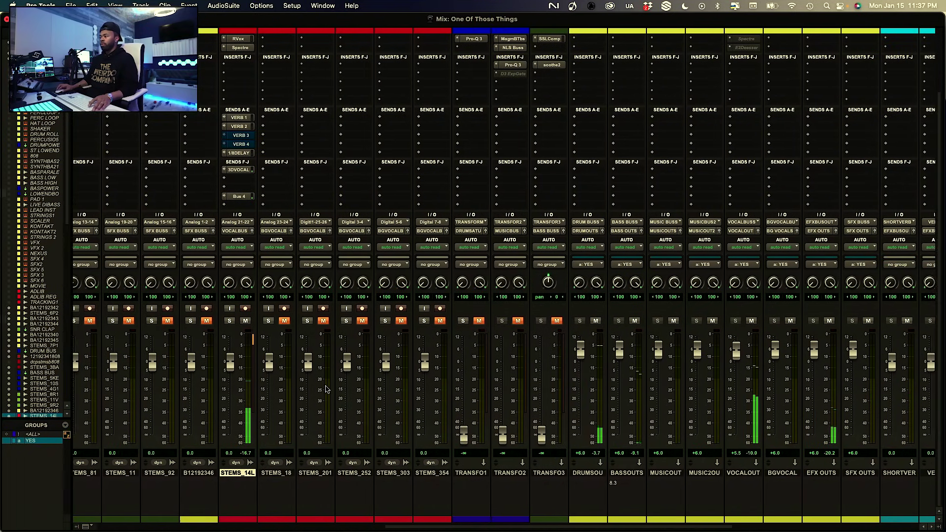
pyautogui.hscroll(2, 324, 388)
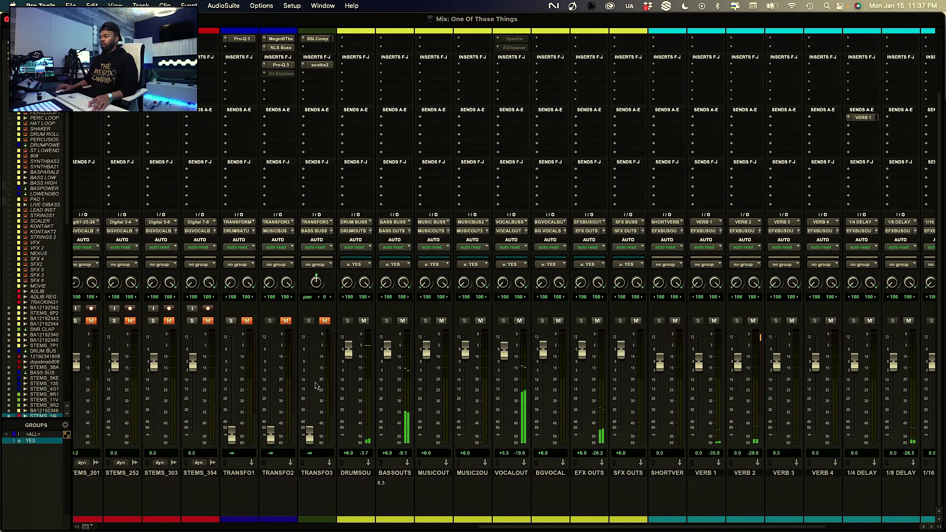
pyautogui.hscroll(-10, 315, 387)
pyautogui.hscroll(-3, 310, 383)
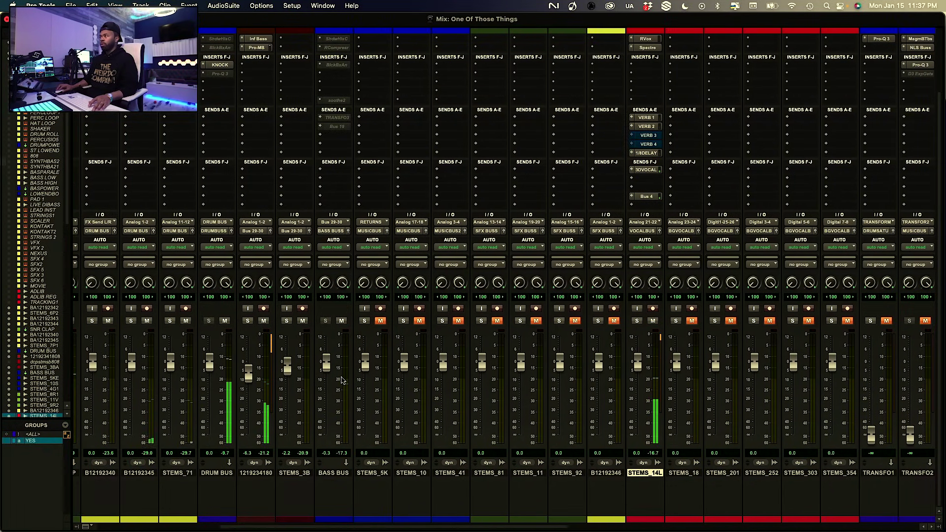
pyautogui.scroll(1, 347, 381)
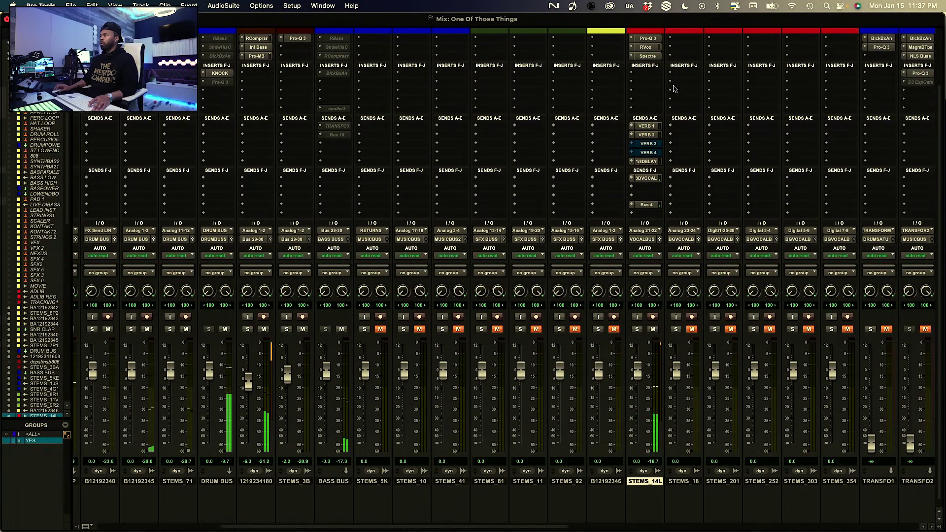
pyautogui.click(647, 57)
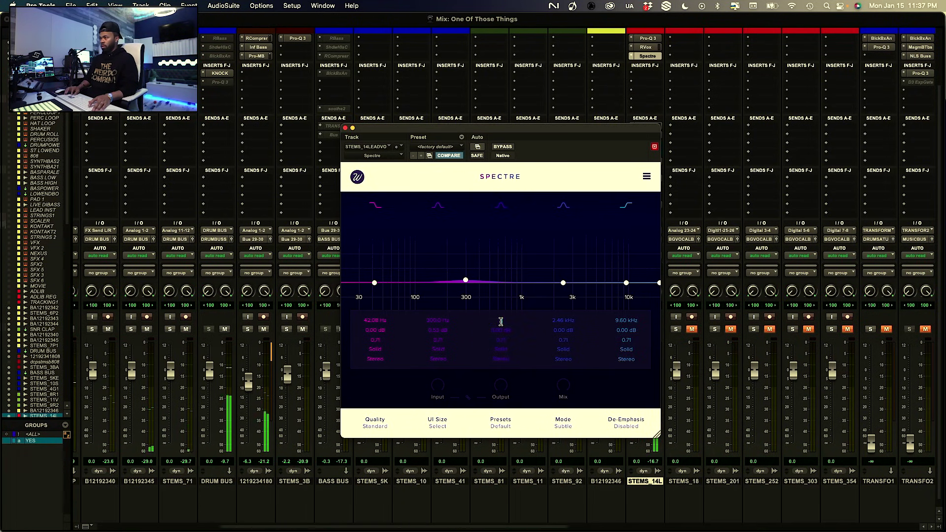
pyautogui.write('1200')
pyautogui.press('Return')
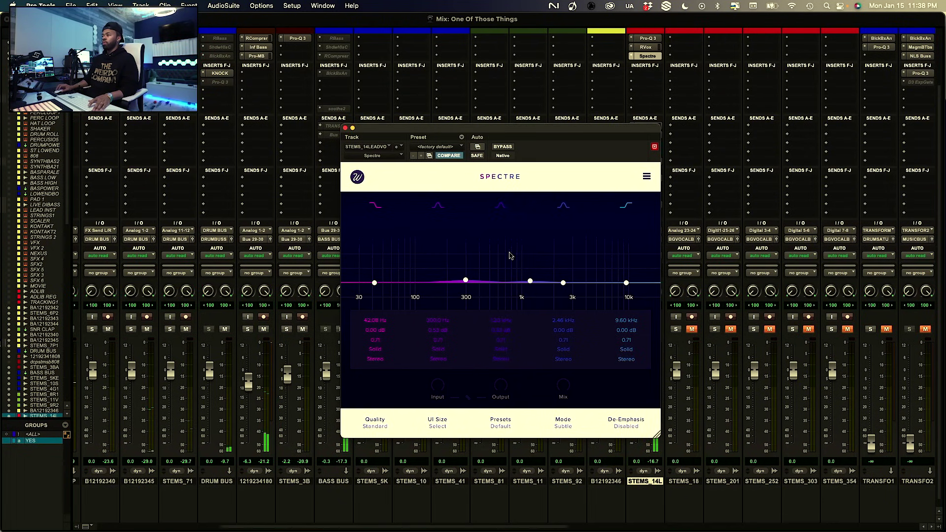
# Retune Spectre's third band to just above 1 kHz, compare the vocal with the band off and on, and close the plug-in with it on
pyautogui.click(507, 209)
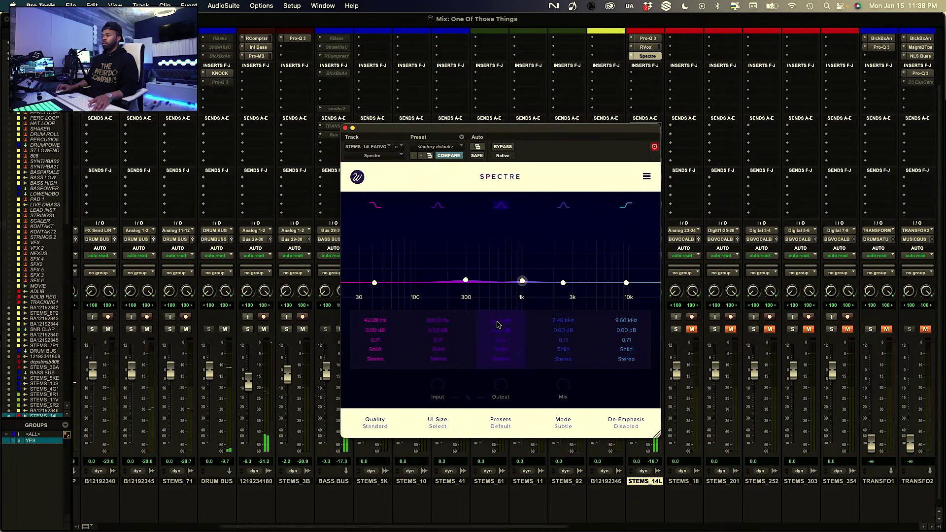
pyautogui.moveTo(500, 324); pyautogui.dragTo(501, 324)
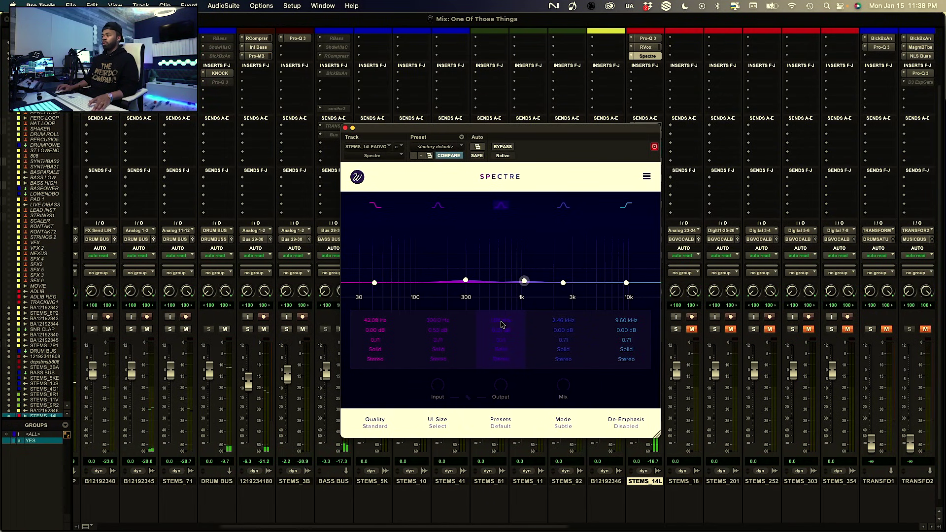
pyautogui.click(501, 147)
pyautogui.click(500, 148)
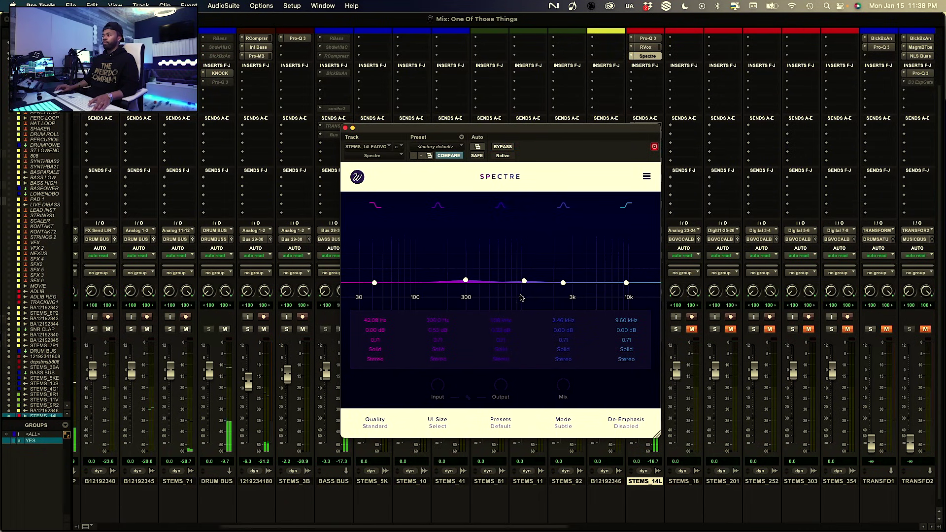
pyautogui.click(500, 206)
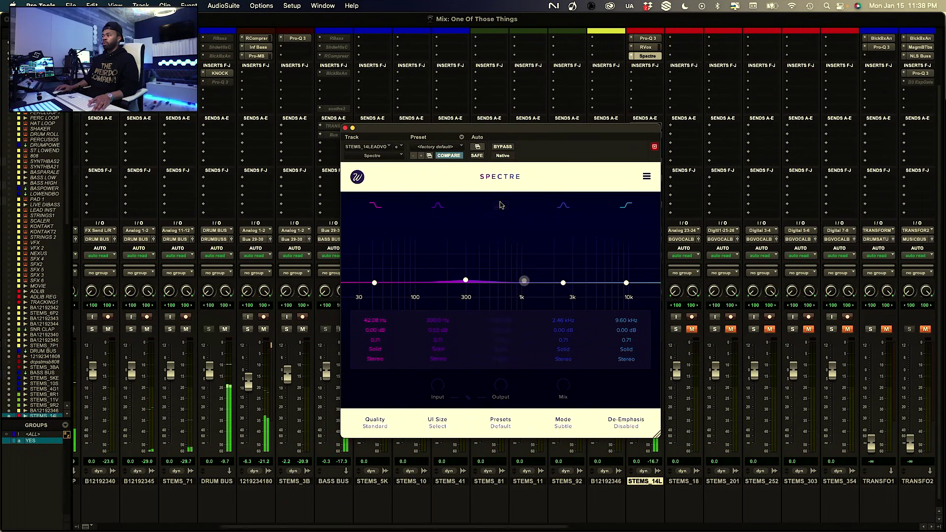
pyautogui.click(500, 207)
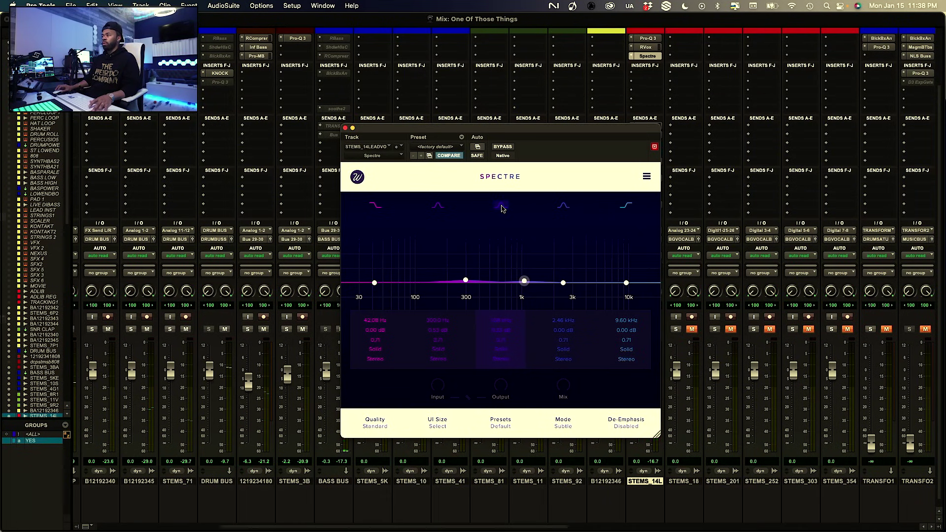
pyautogui.click(346, 129)
# Insert soothe2 after Spectre on the lead vocal channel STEMS_14L, in insert slot I
pyautogui.scroll(-1, 412, 195)
pyautogui.hscroll(-8, 413, 196)
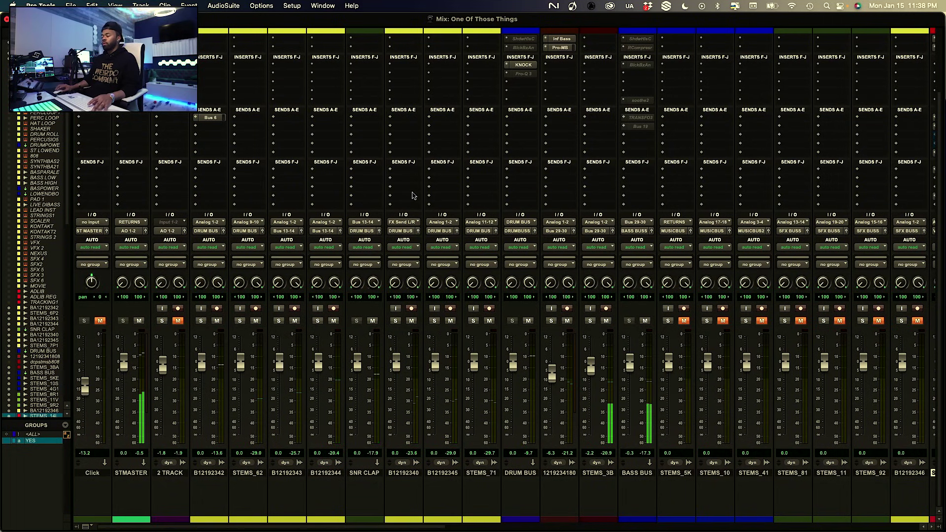
pyautogui.hscroll(8, 413, 196)
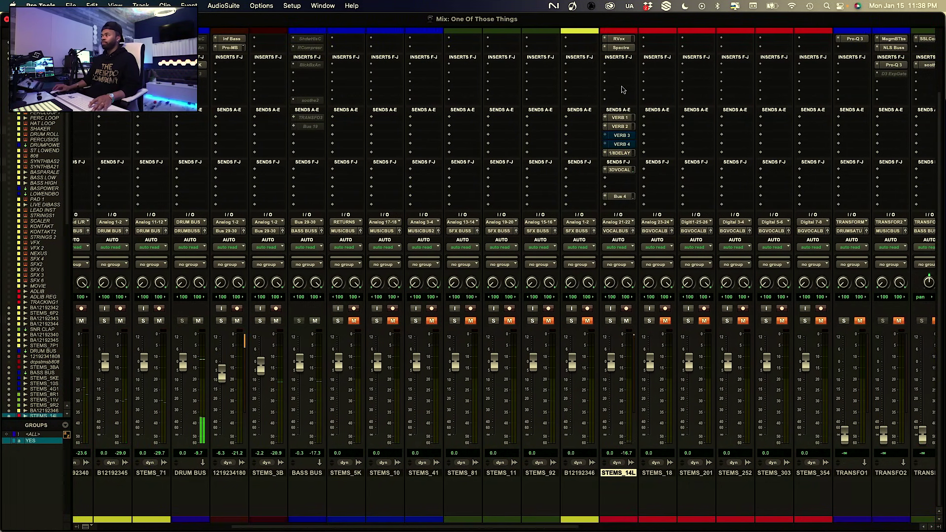
pyautogui.click(621, 89)
pyautogui.click(631, 78)
pyautogui.click(622, 92)
pyautogui.click(663, 99)
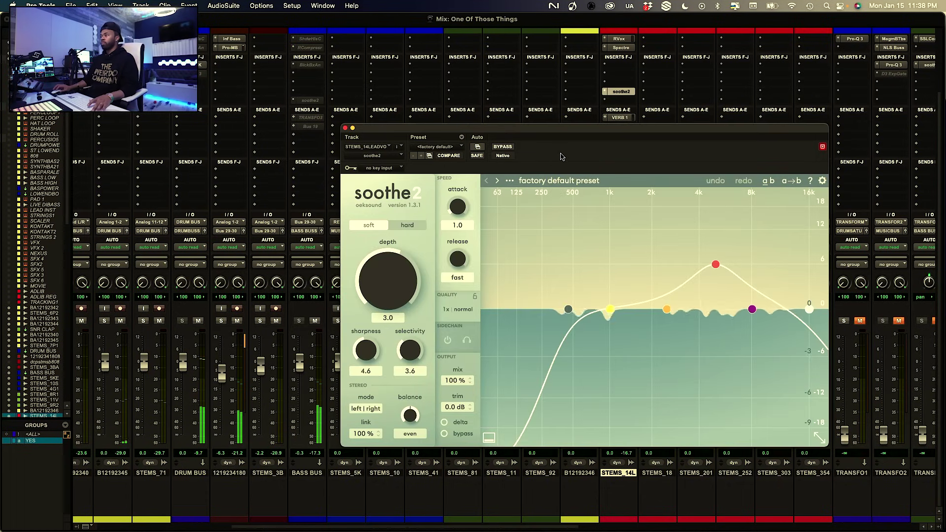
# Set soothe2's real-time resolution to ultra, keeping the oversampling at 1x
pyautogui.click(459, 308)
pyautogui.click(537, 321)
pyautogui.click(540, 336)
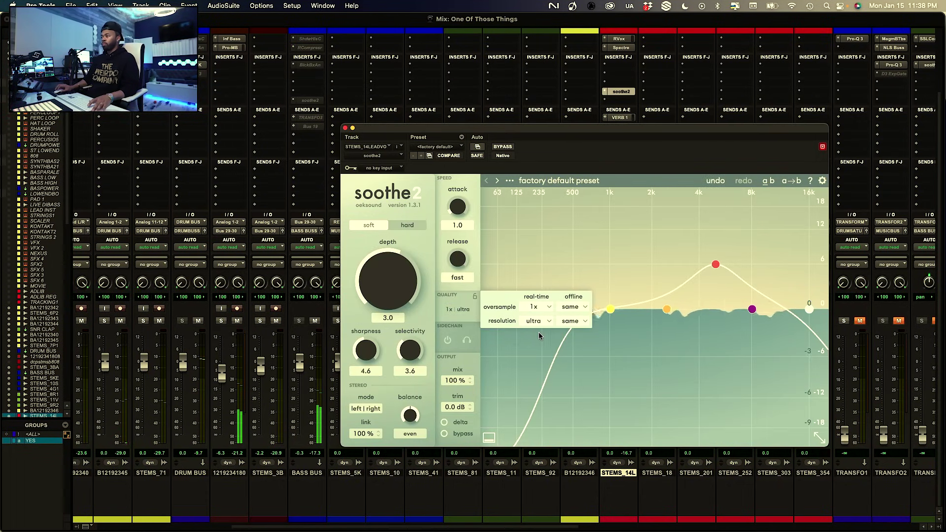
pyautogui.click(497, 316)
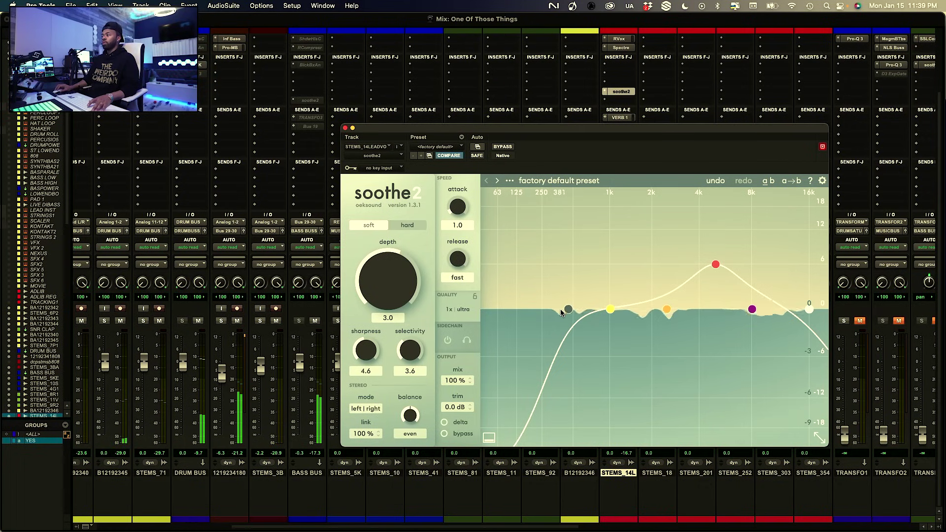
# Set soothe2's low cut to 445 Hz, compare the vocal with the plug-in bypassed and active, and close it active
pyautogui.moveTo(567, 310)
pyautogui.mouseDown()
pyautogui.moveTo(599, 312)
pyautogui.moveTo(568, 309)
pyautogui.mouseUp()
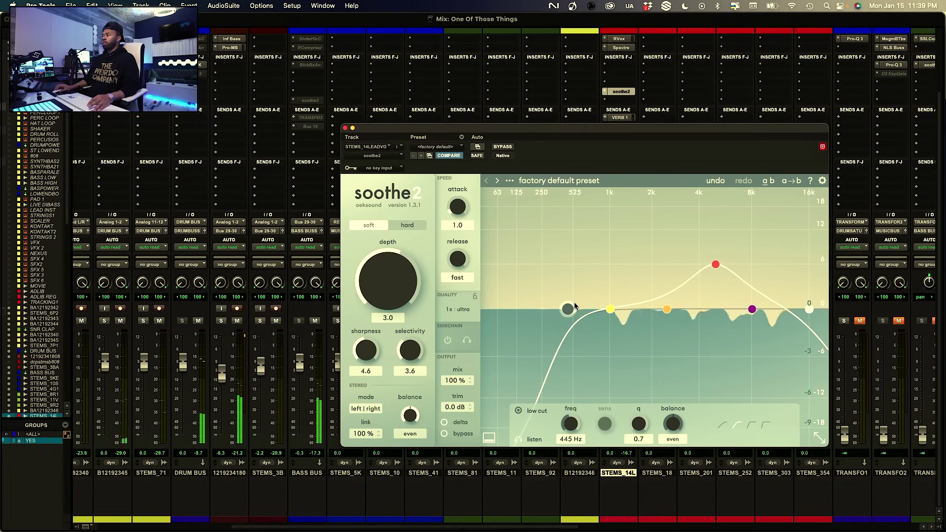
pyautogui.click(502, 147)
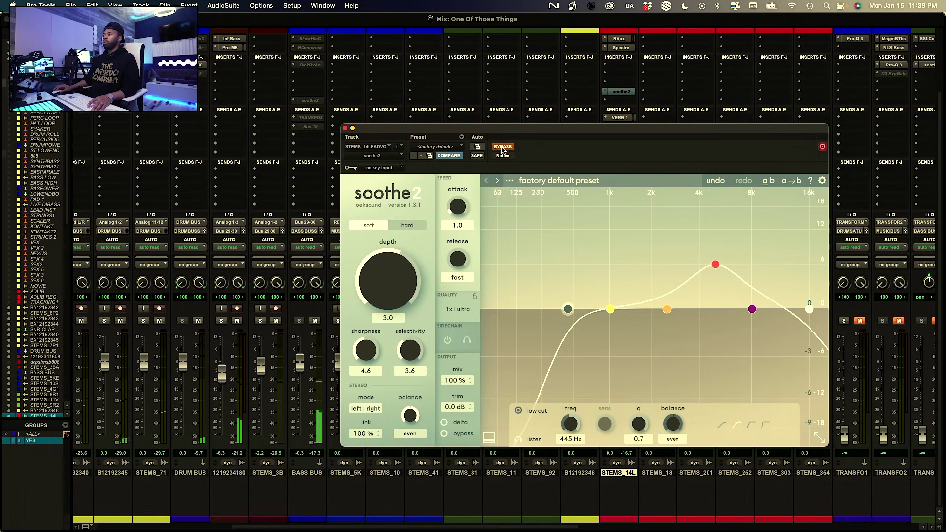
pyautogui.click(502, 147)
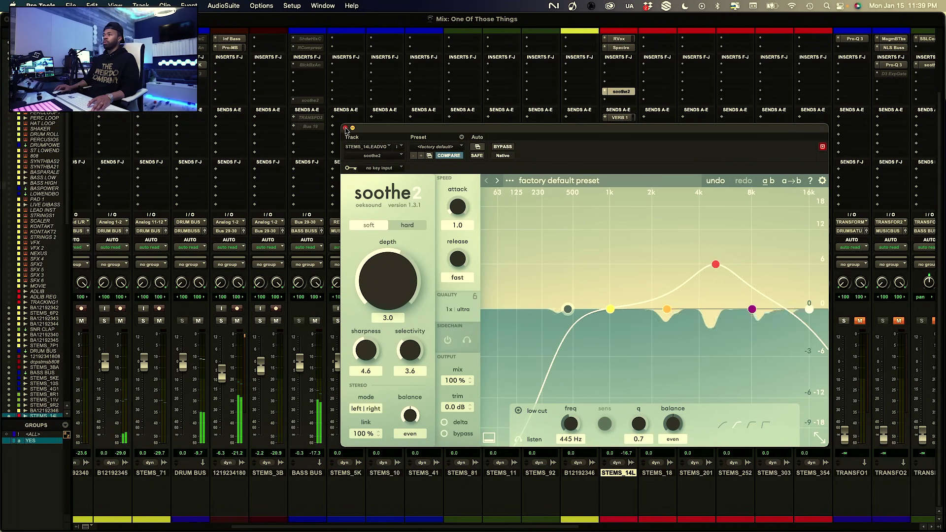
pyautogui.press('super+w')
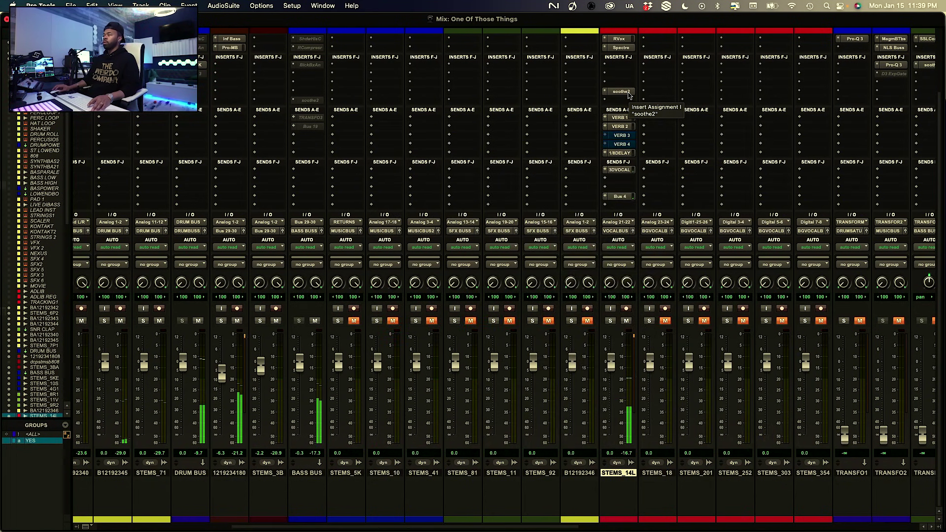
# Compare the mix with the soloed and unmuted 2 TRACK reference, leaving the reference muted and unsoloed
pyautogui.hscroll(-8, 292, 348)
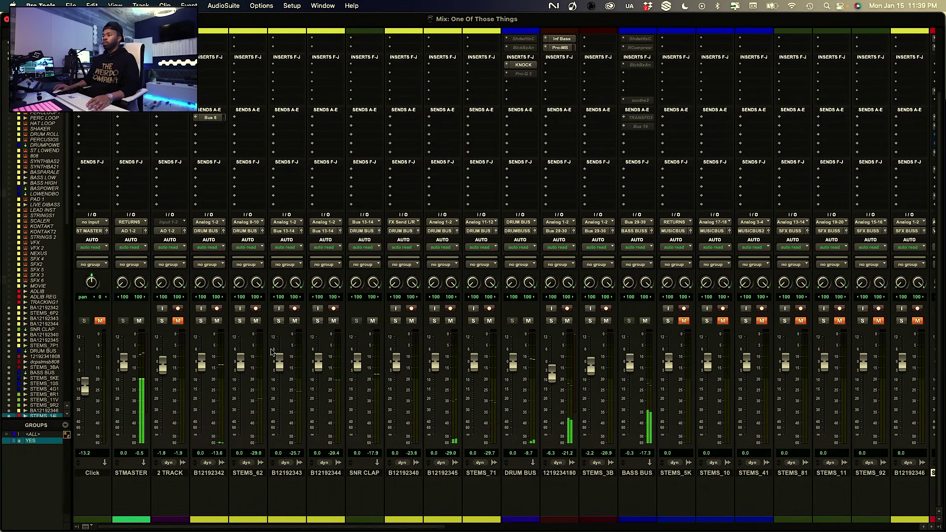
pyautogui.click(162, 320)
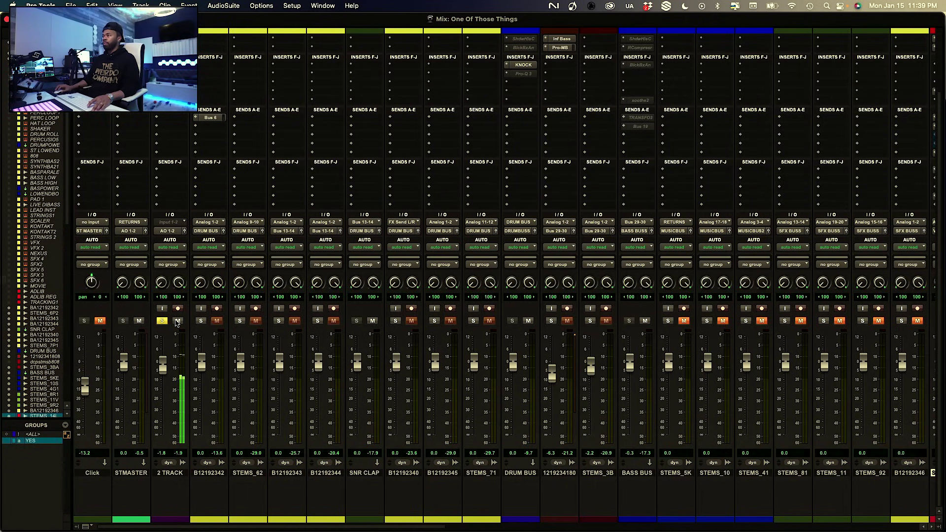
pyautogui.click(177, 321)
pyautogui.click(162, 321)
# Look over the meters of the lead vocal, output bus, reverb, delay and 3D effect channels during playback
pyautogui.hscroll(10, 284, 346)
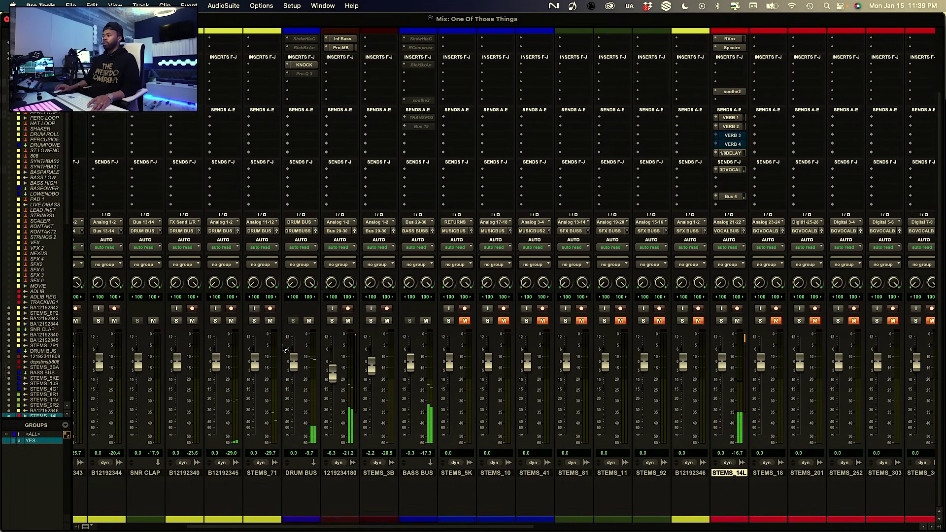
pyautogui.hscroll(7, 284, 347)
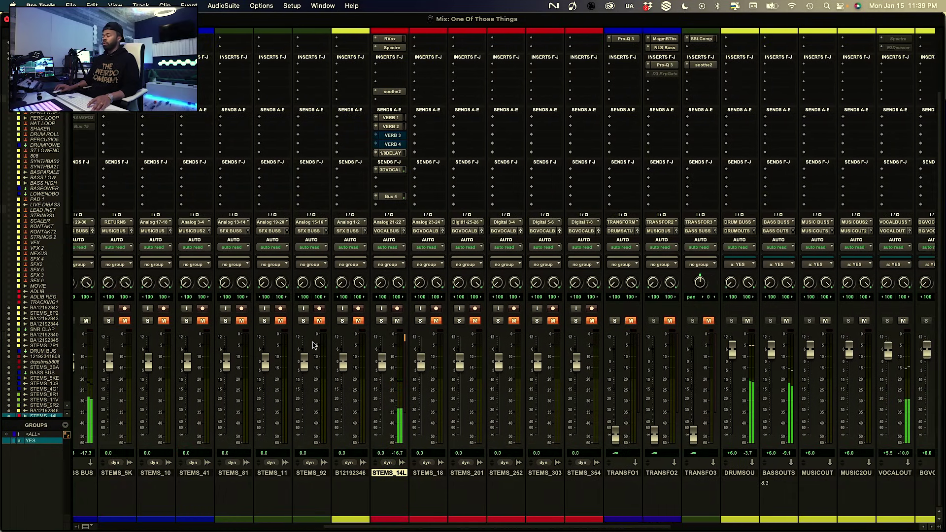
pyautogui.hscroll(3, 312, 344)
pyautogui.scroll(1, 311, 345)
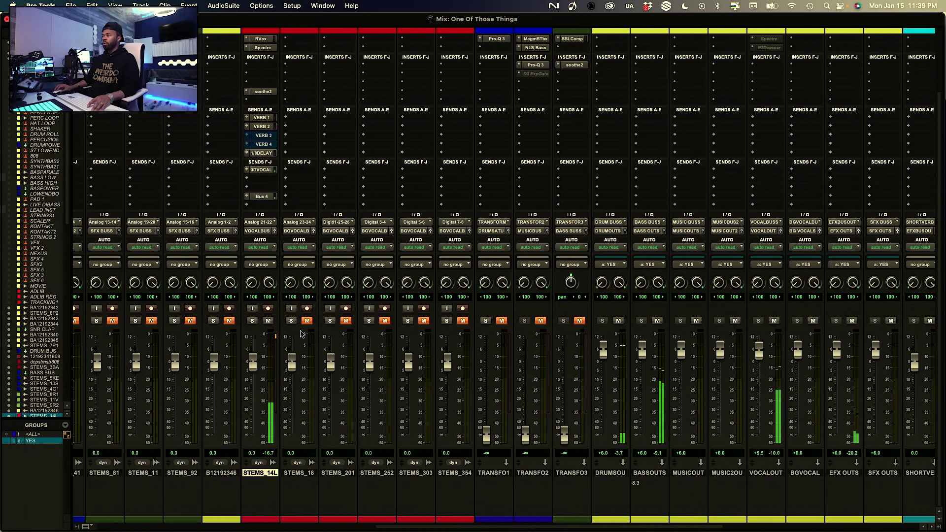
pyautogui.hscroll(10, 340, 196)
pyautogui.scroll(-1, 340, 196)
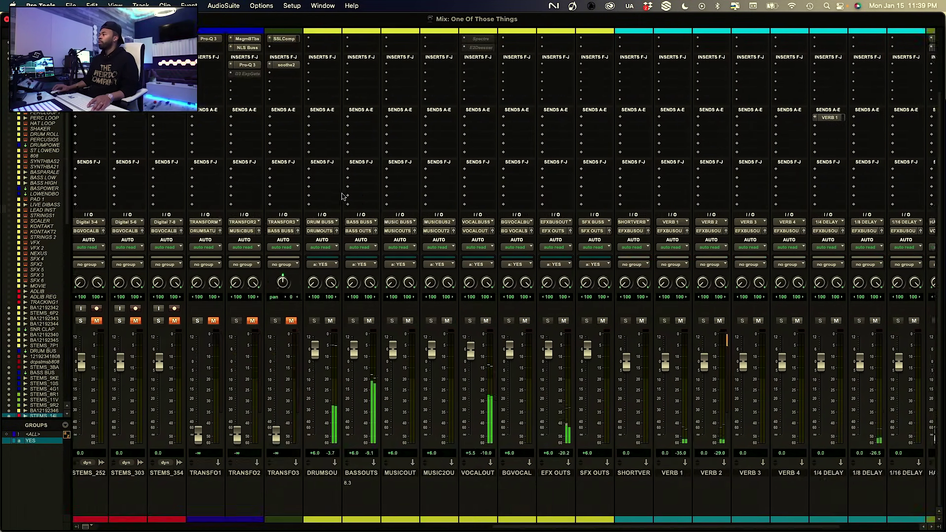
pyautogui.hscroll(-12, 340, 196)
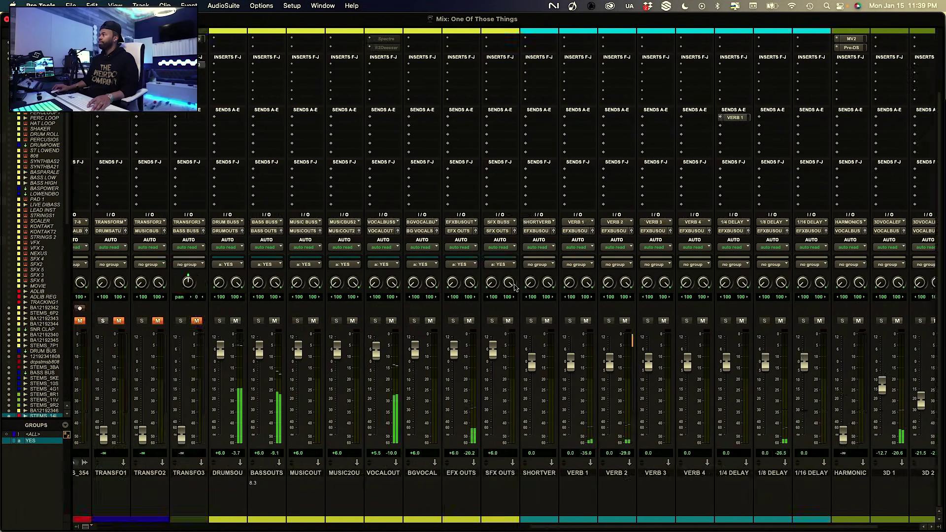
pyautogui.hscroll(-2, 507, 287)
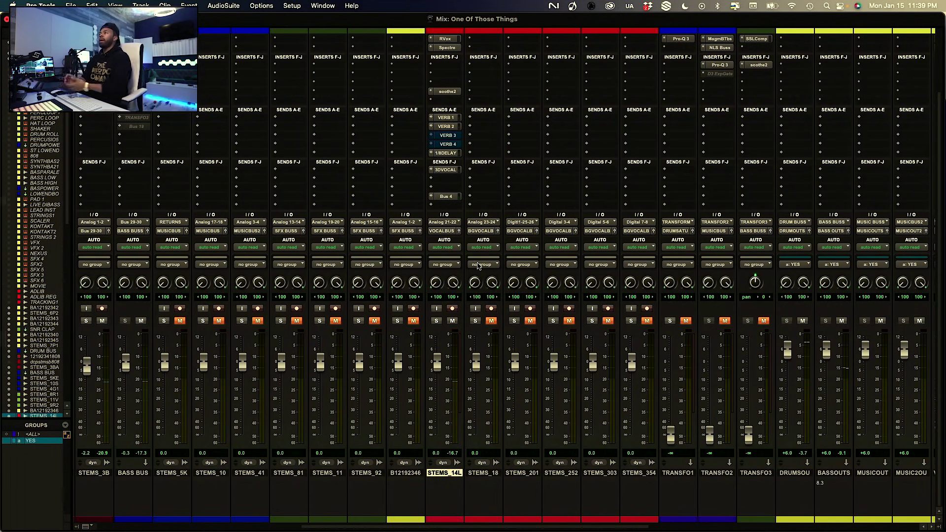
# Reopen Spectre on the lead vocal and set the high-shelf band's saturation type to Warm, keeping its channel mode at Stereo
pyautogui.click(447, 47)
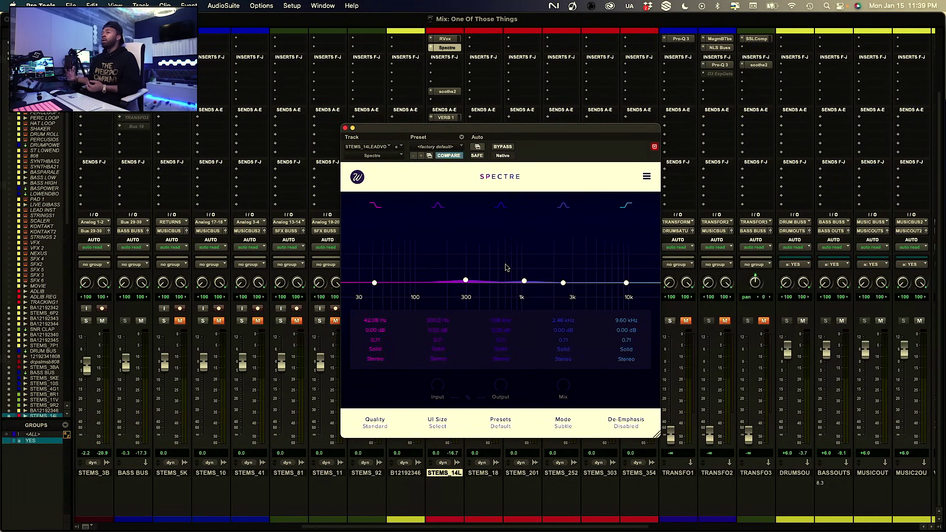
pyautogui.click(624, 365)
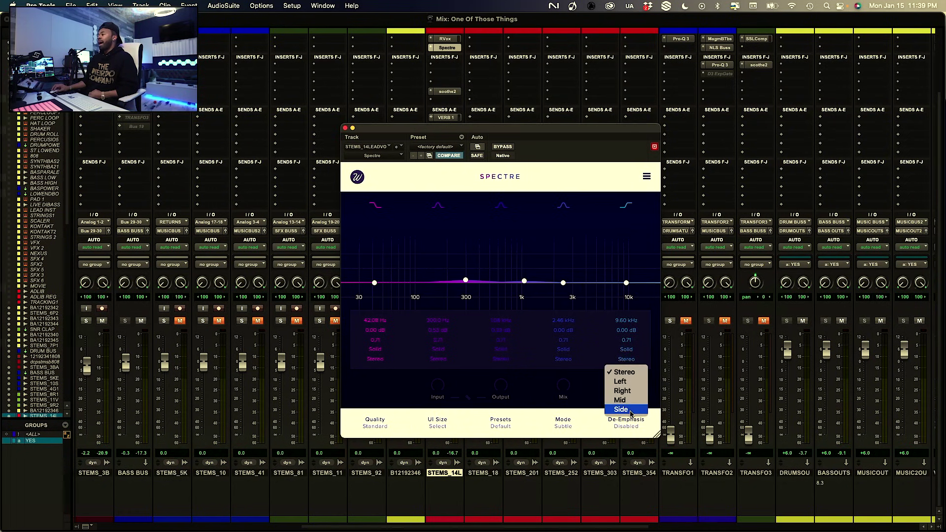
pyautogui.click(631, 372)
pyautogui.click(628, 349)
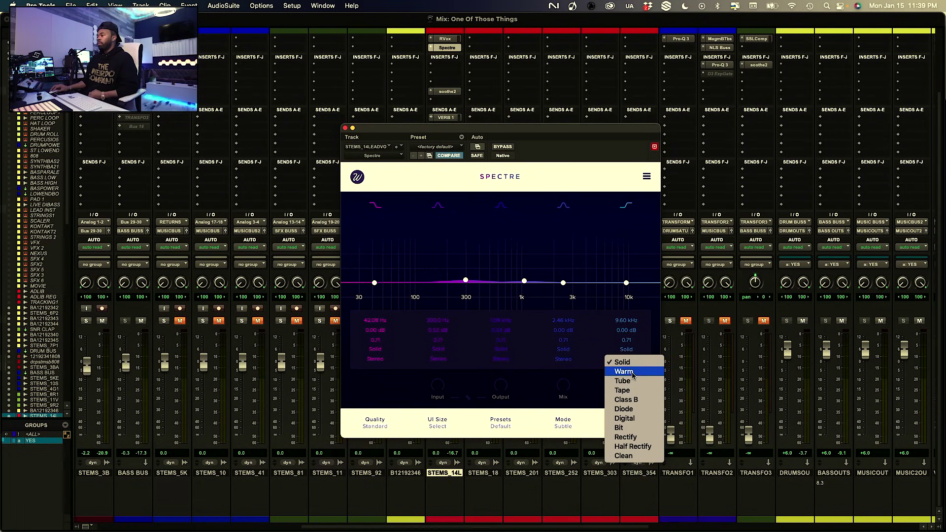
pyautogui.click(631, 370)
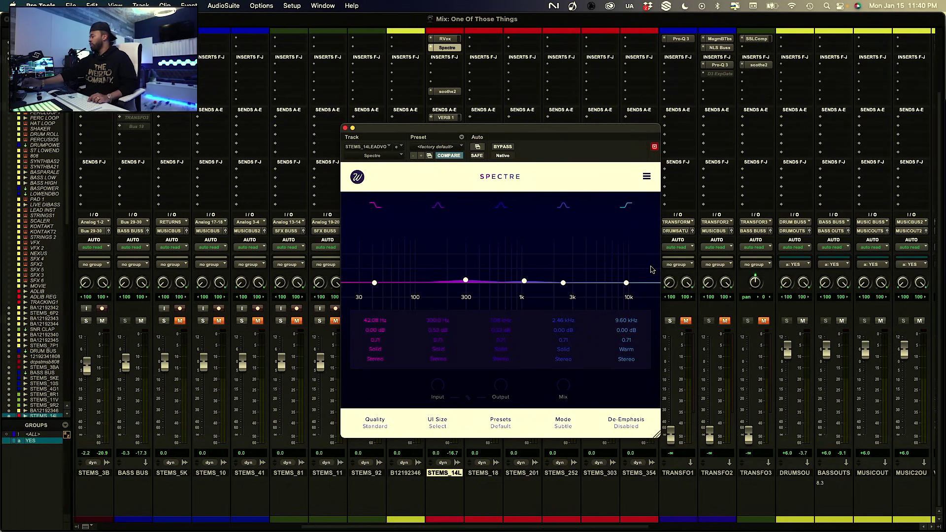
# Raise Spectre's high shelf to about 0.8 dB and set its frequency to about 11.01 kHz
pyautogui.moveTo(626, 330); pyautogui.dragTo(629, 320)
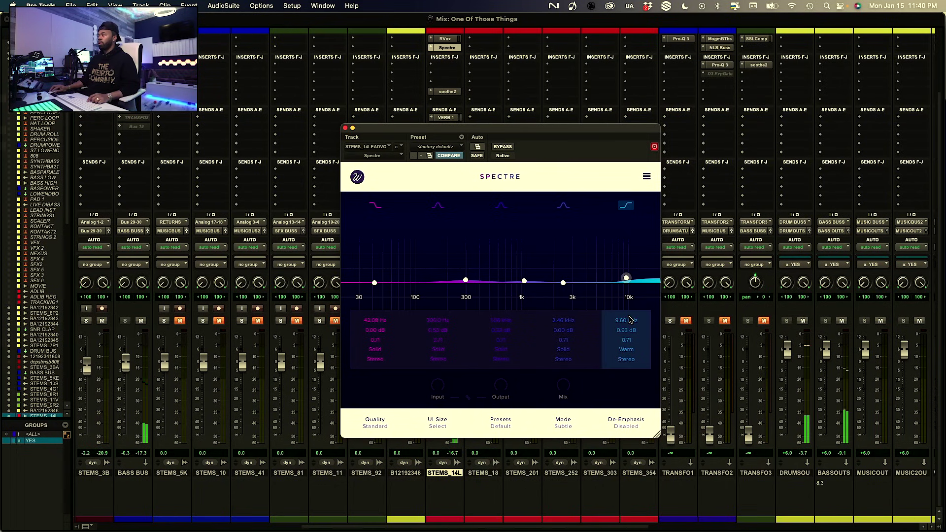
pyautogui.moveTo(629, 320); pyautogui.dragTo(628, 322)
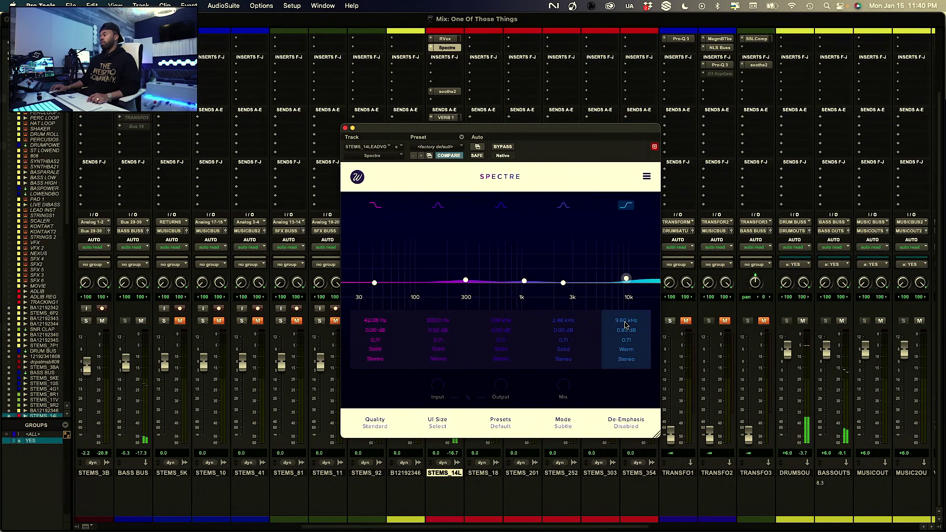
pyautogui.moveTo(626, 322); pyautogui.dragTo(629, 318)
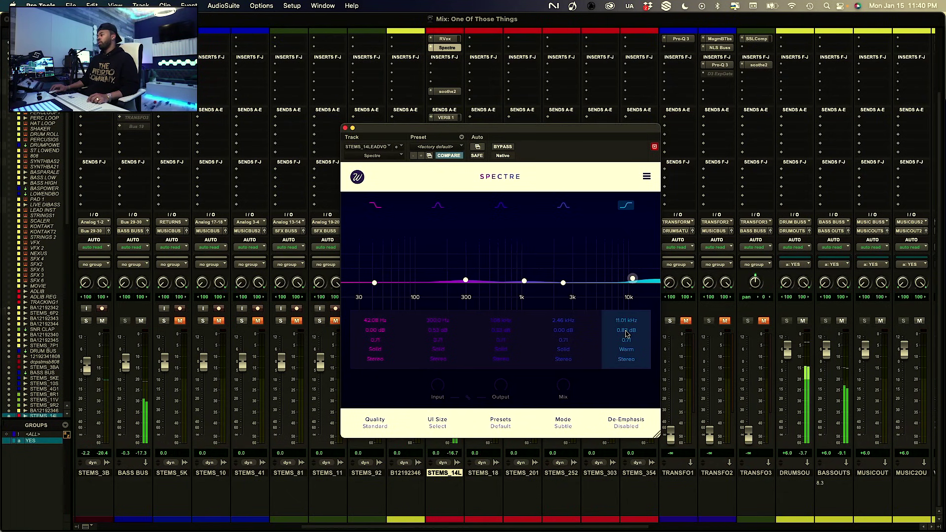
# Compare the lead vocal with Spectre's high-shelf band off and on, leaving the band enabled, and close the plug-in
pyautogui.click(629, 207)
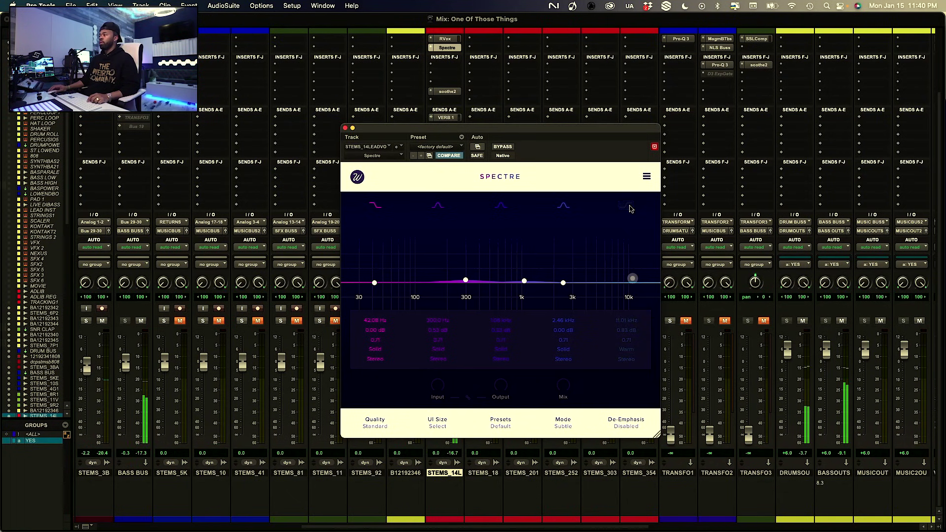
pyautogui.click(629, 207)
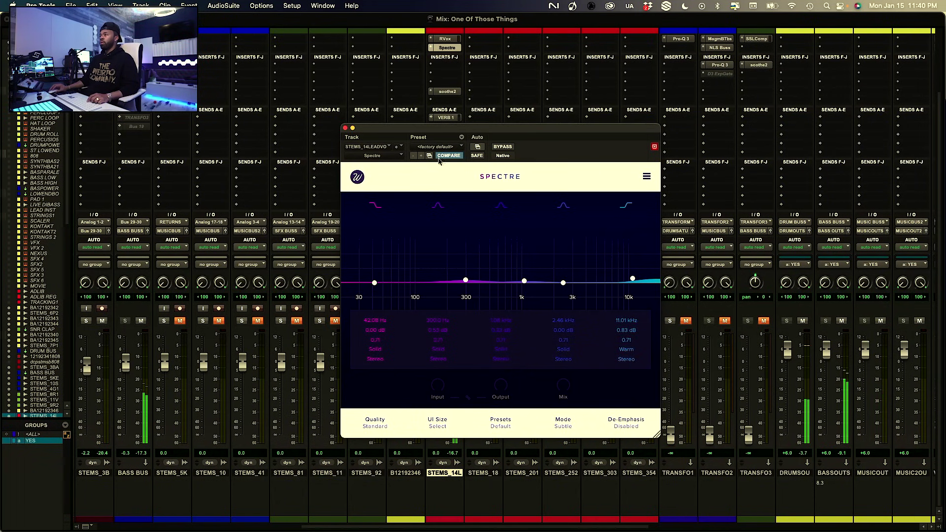
pyautogui.click(345, 129)
# Check the mix against the soloed and unmuted 2 TRACK reference again, then mute and unsolo the reference
pyautogui.hscroll(-10, 158, 325)
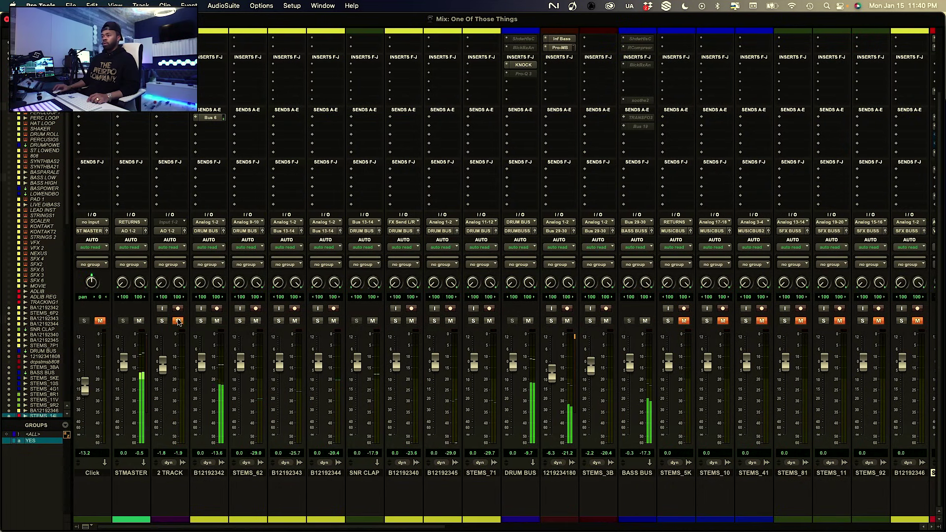
pyautogui.click(161, 321)
pyautogui.click(176, 321)
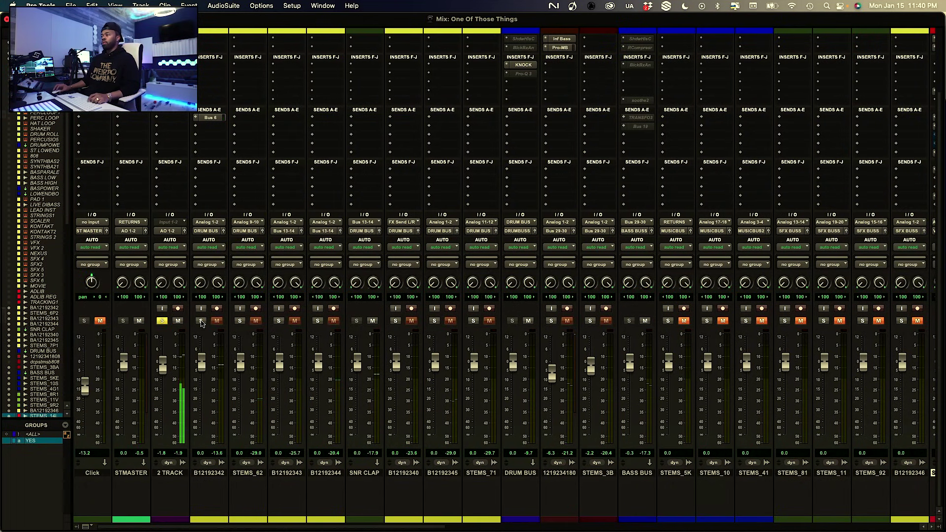
pyautogui.click(177, 321)
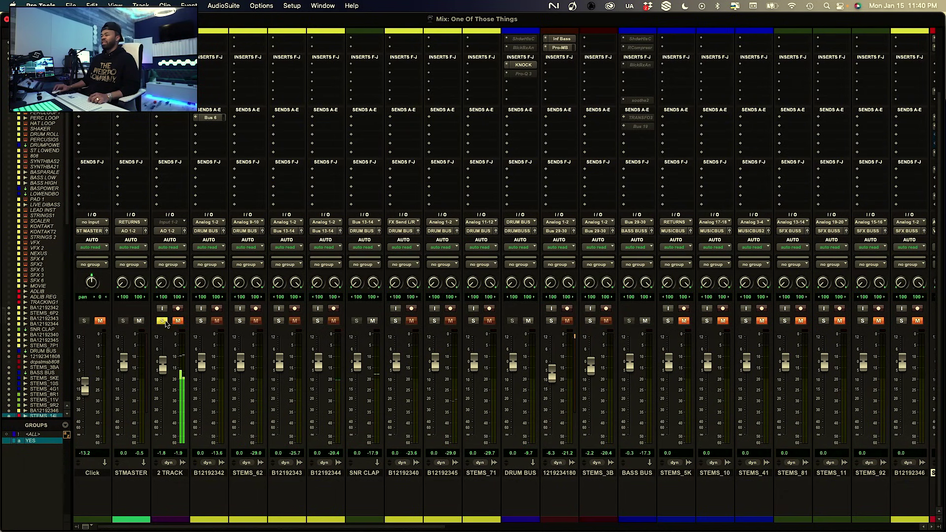
pyautogui.click(161, 321)
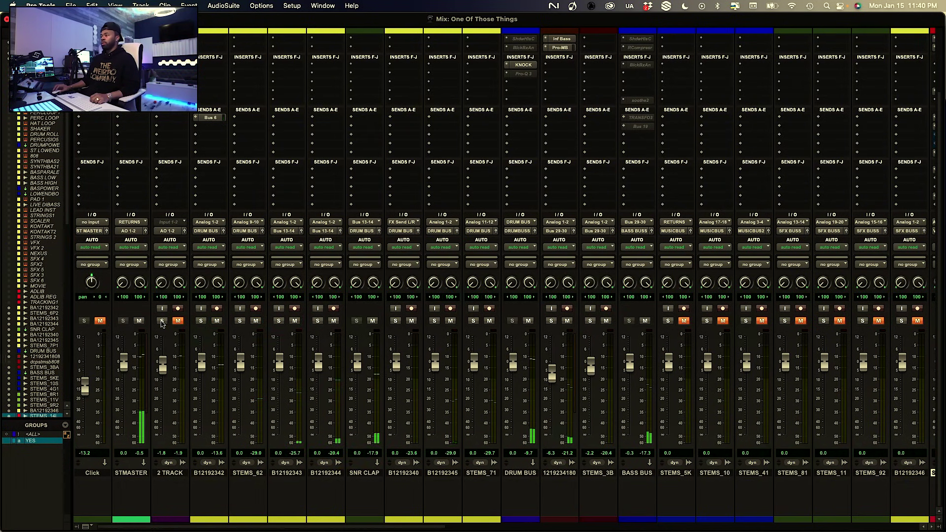
# Add a bell band near 3.8 kHz in the lead vocal's Pro-Q 3, try about 0.8 dB of boost, and return its gain to 0 dB
pyautogui.hscroll(10, 343, 332)
pyautogui.hscroll(2, 339, 334)
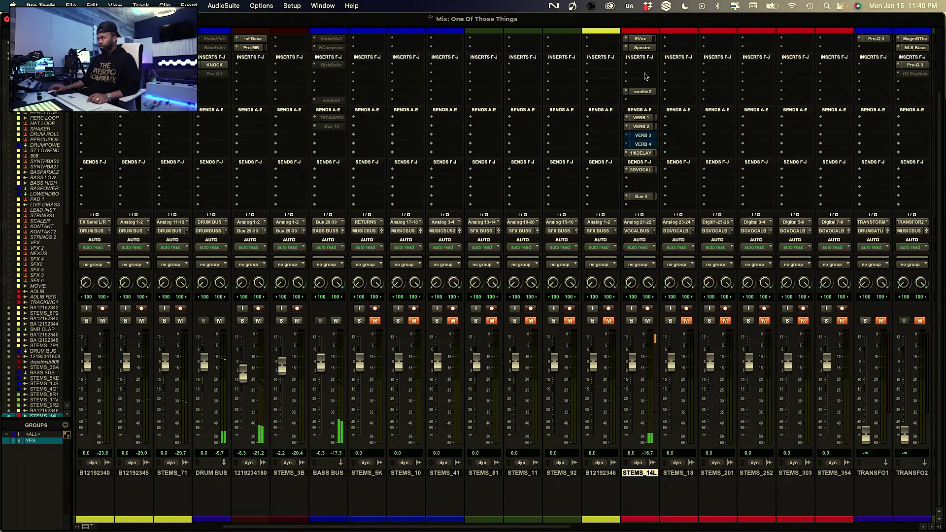
pyautogui.scroll(2, 644, 61)
pyautogui.click(642, 55)
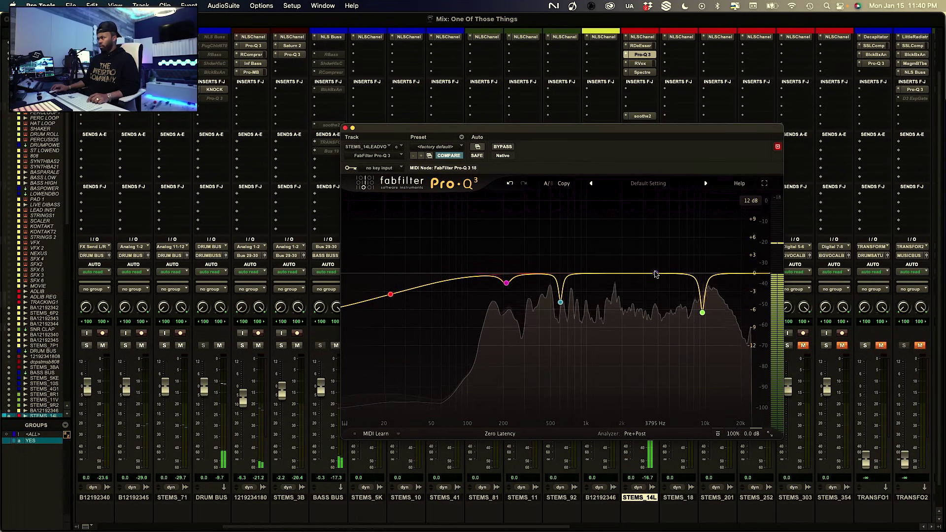
pyautogui.click(654, 273)
pyautogui.moveTo(697, 394)
pyautogui.mouseDown()
pyautogui.moveTo(697, 373)
pyautogui.moveTo(652, 387)
pyautogui.moveTo(692, 410)
pyautogui.mouseUp()
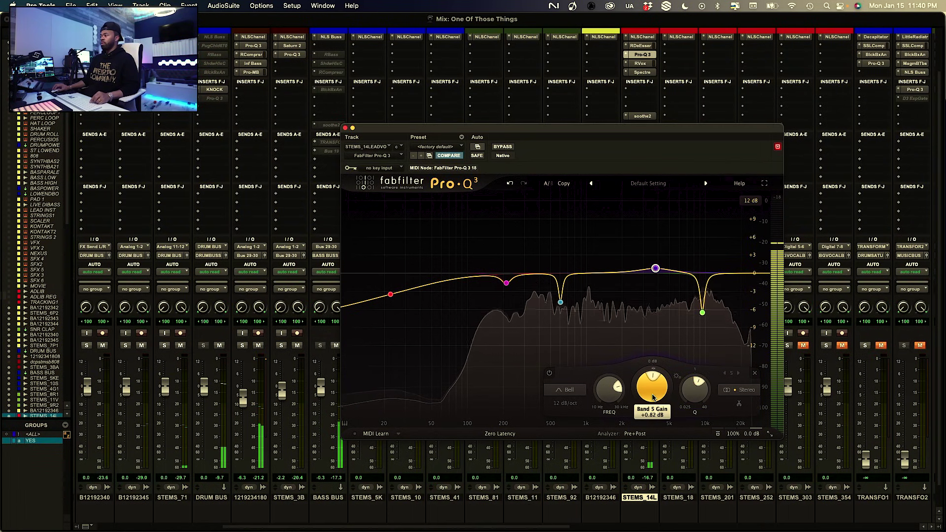
pyautogui.moveTo(652, 403); pyautogui.dragTo(653, 396)
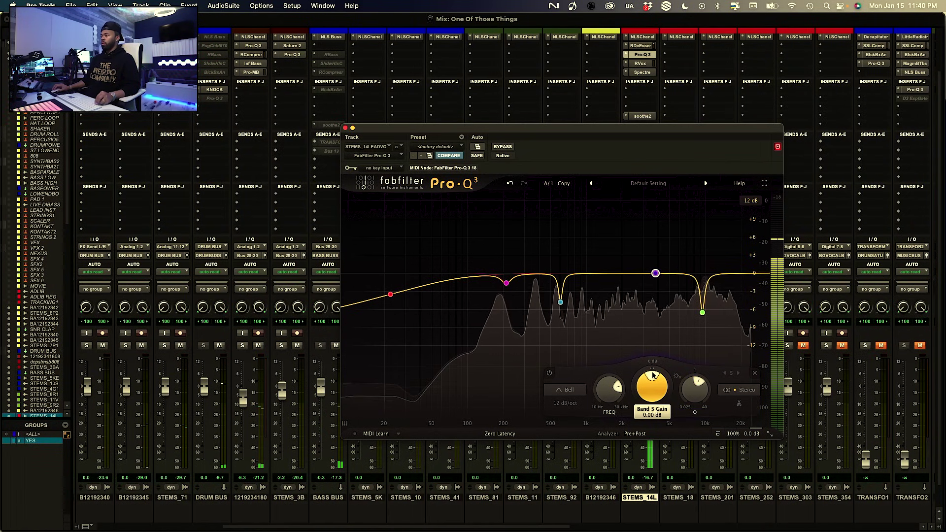
pyautogui.click(346, 127)
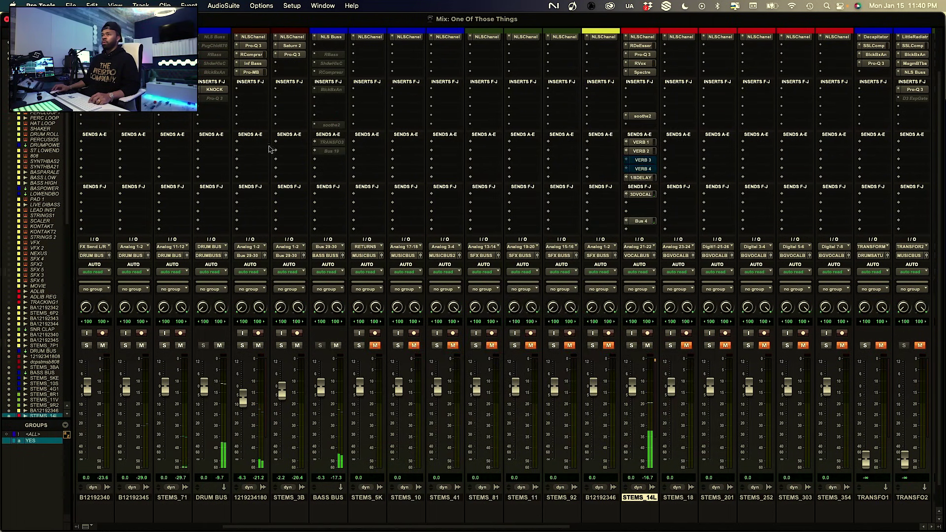
pyautogui.hscroll(6, 270, 149)
pyautogui.hscroll(-5, 477, 259)
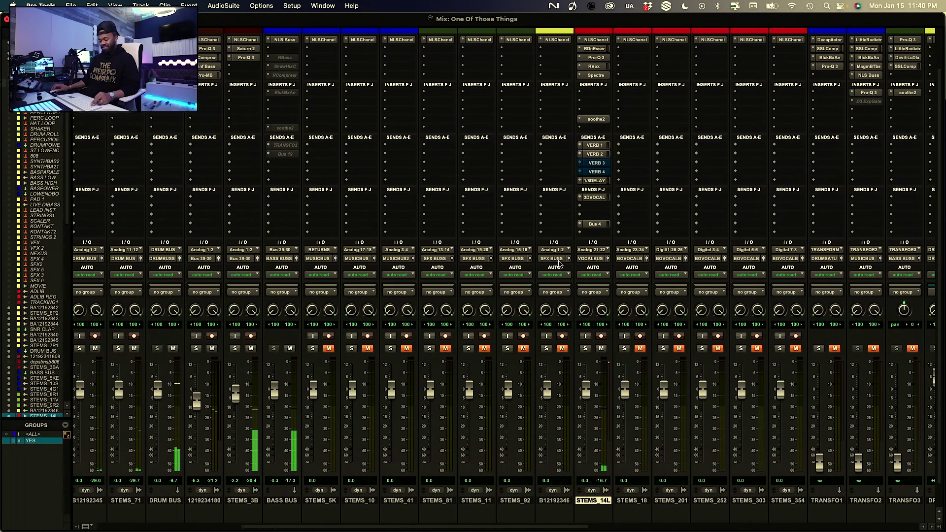
pyautogui.hscroll(-8, 504, 268)
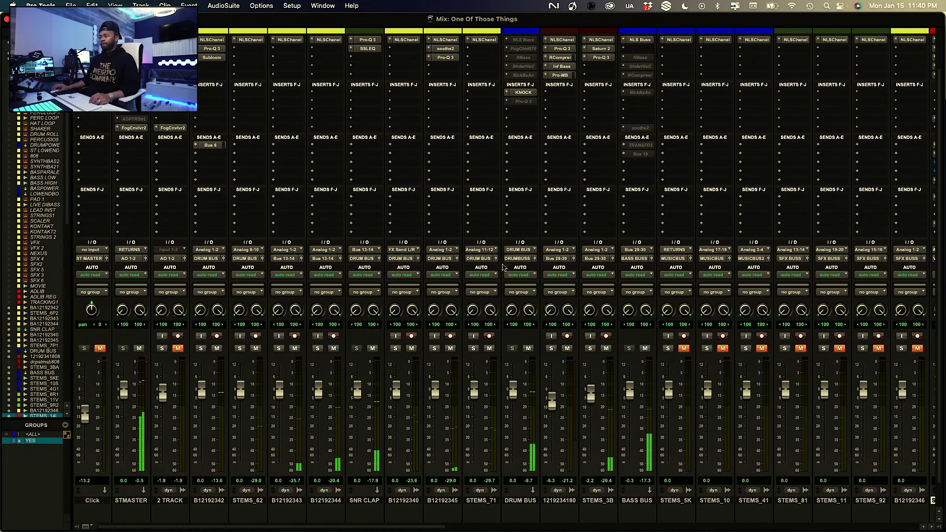
pyautogui.hscroll(9, 504, 268)
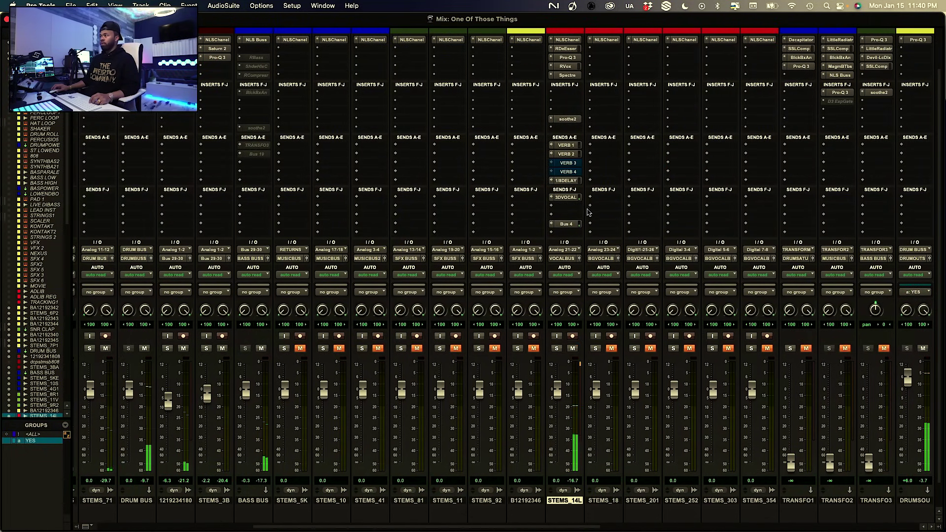
pyautogui.hscroll(-1, 572, 207)
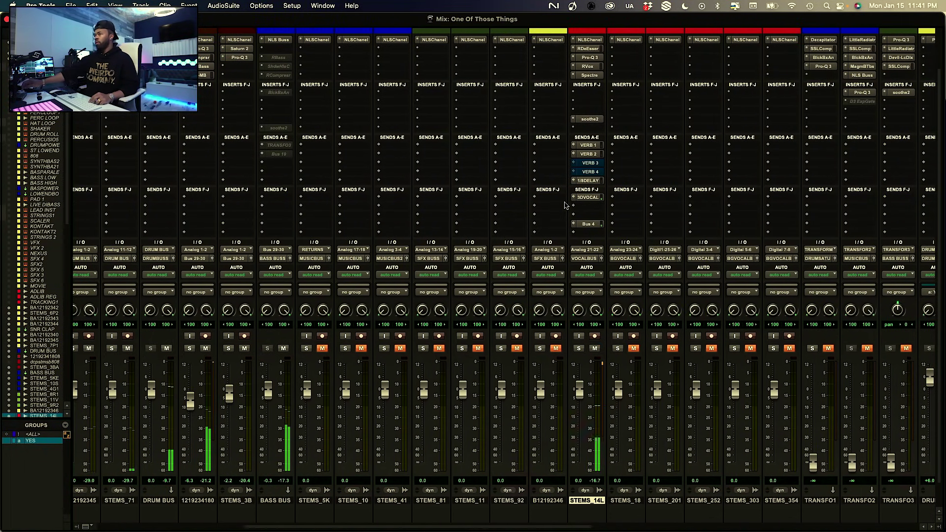
# Inspect Gold Clip and the L2 limiter on the ST MASTER channel during playback, and save the session
pyautogui.hscroll(-7, 552, 193)
pyautogui.hscroll(-2, 552, 194)
pyautogui.scroll(3, 553, 193)
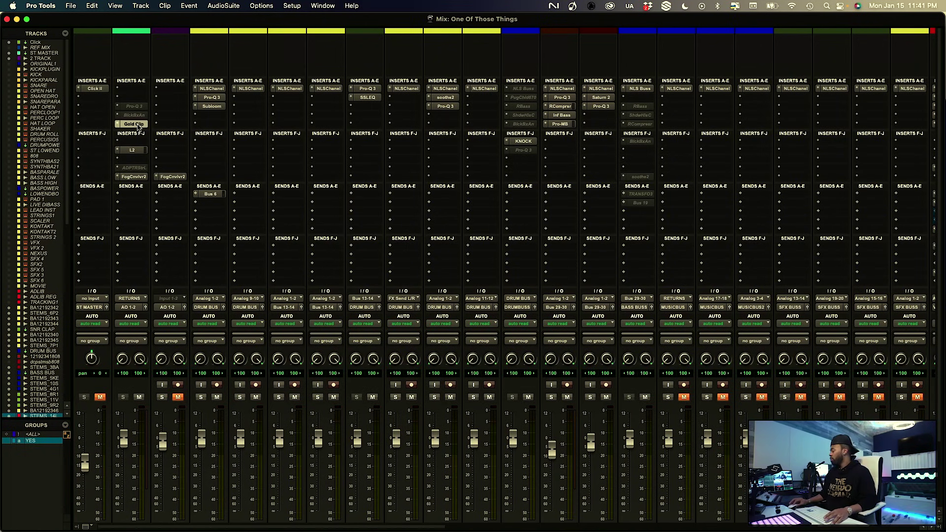
pyautogui.click(134, 124)
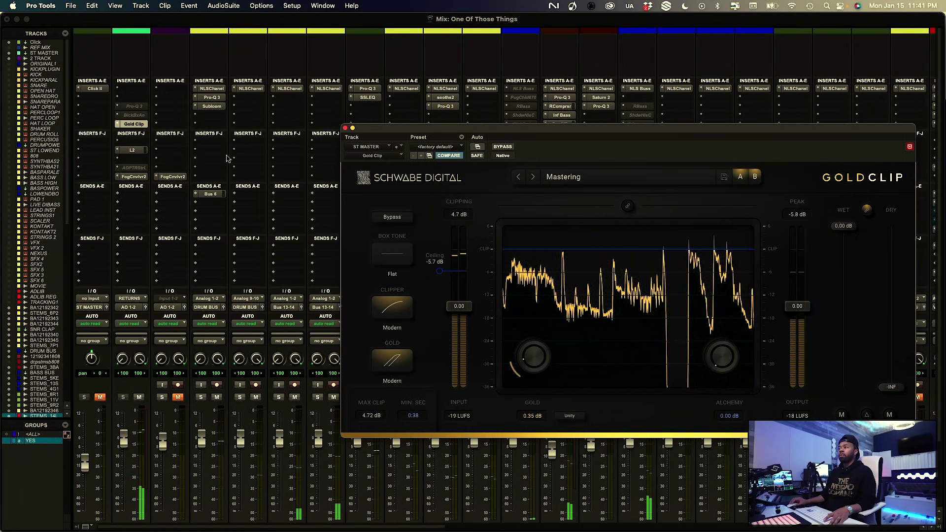
pyautogui.click(131, 150)
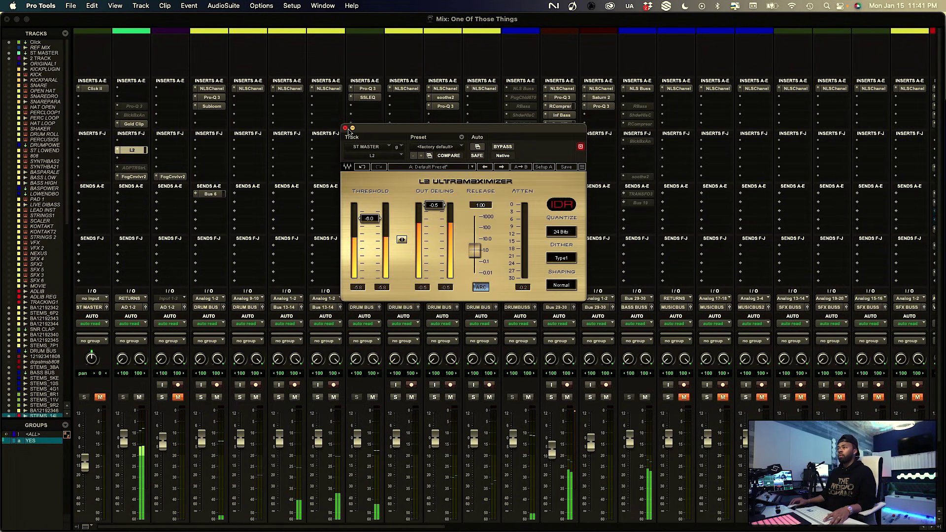
pyautogui.click(346, 129)
pyautogui.press('super+s')
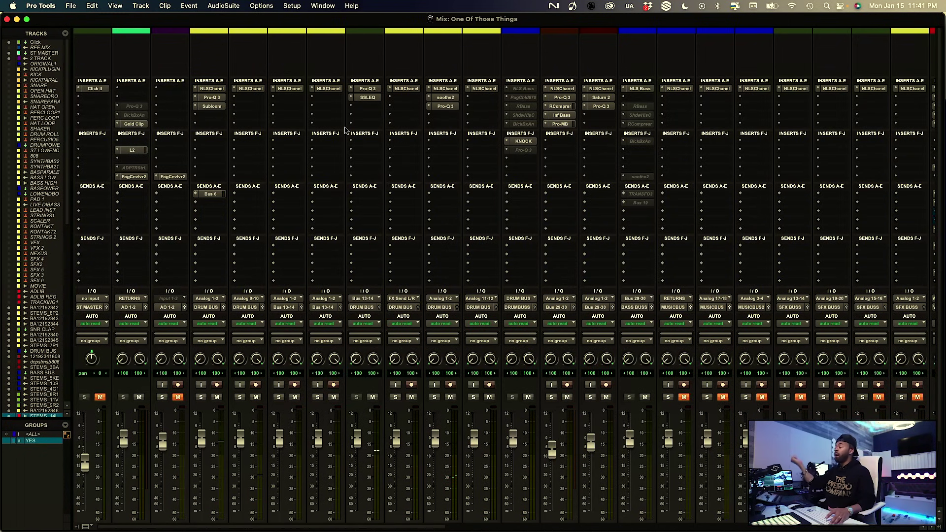
# Unmute the music and SFX channels from STEMS_5K through B12192346, leaving the ad-lib and background vocal channels muted
pyautogui.hscroll(2, 440, 169)
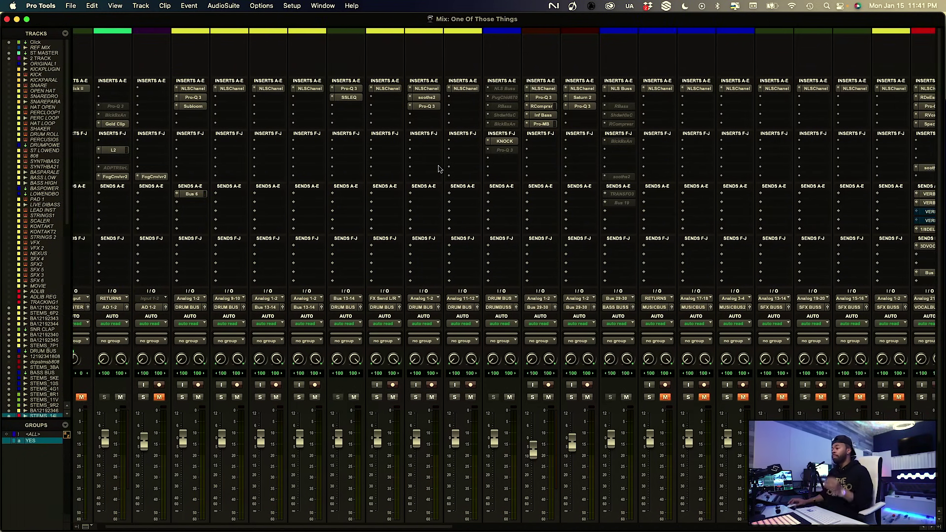
pyautogui.hscroll(4, 440, 169)
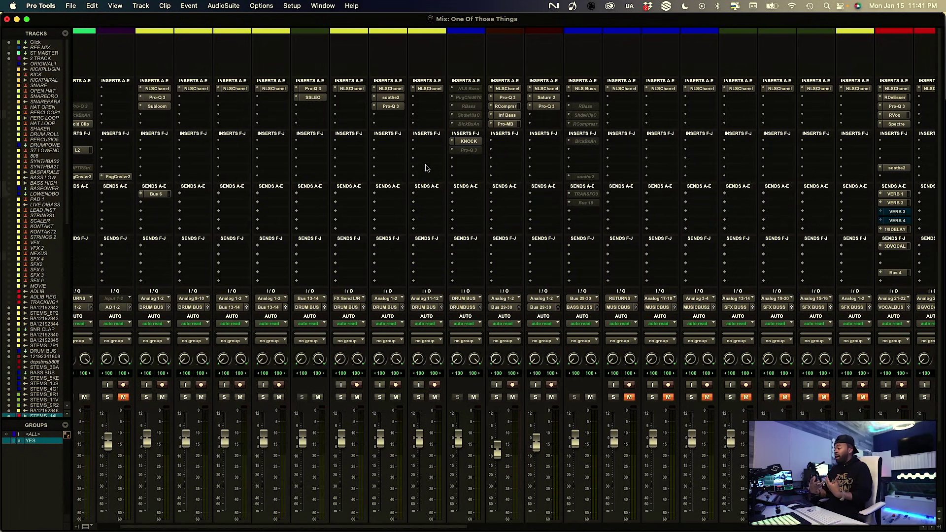
pyautogui.scroll(-8, 436, 185)
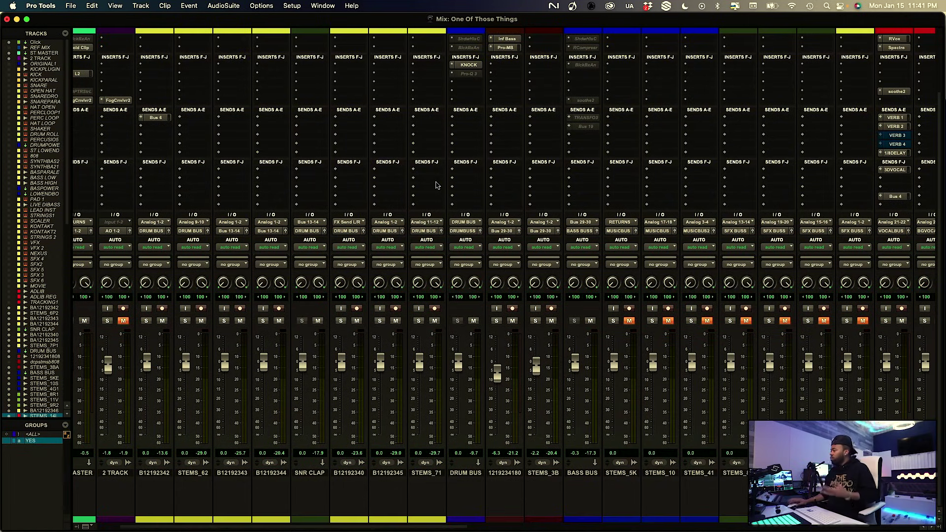
pyautogui.hscroll(10, 436, 185)
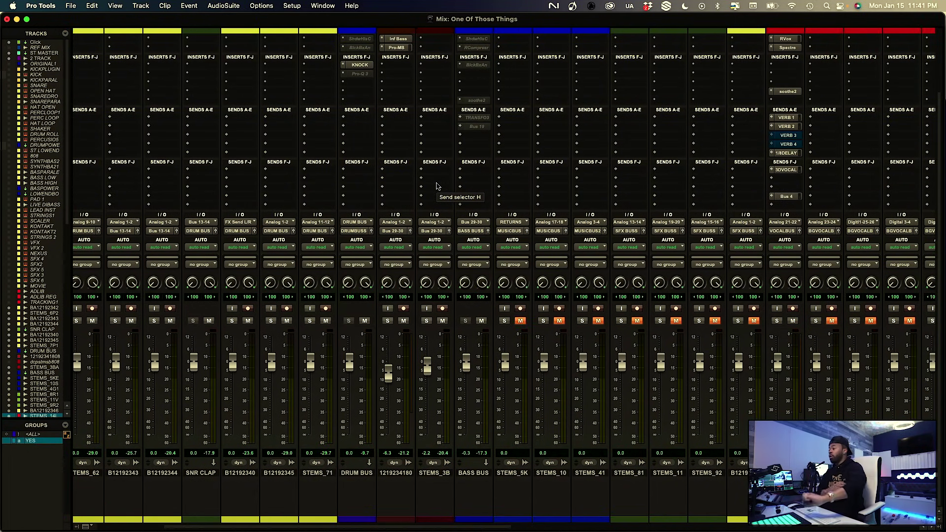
pyautogui.hscroll(6, 441, 184)
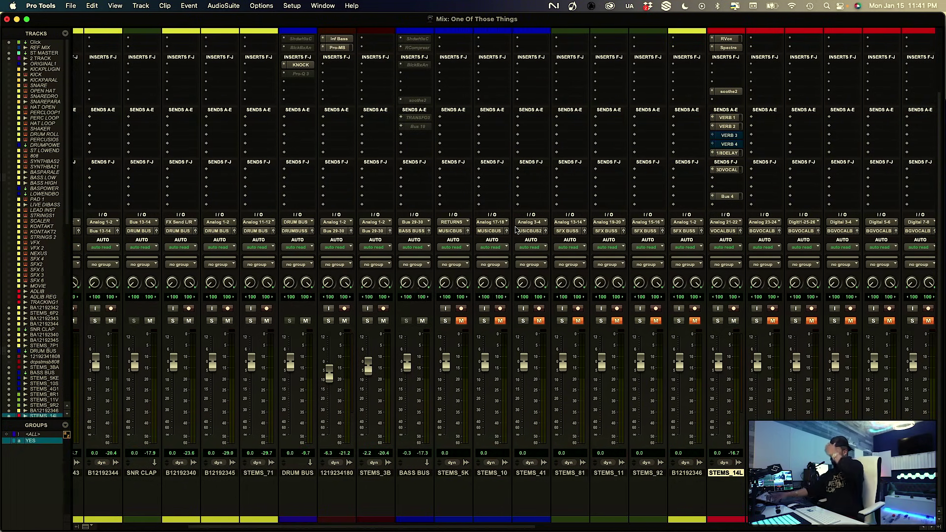
pyautogui.click(453, 472)
pyautogui.click(461, 321)
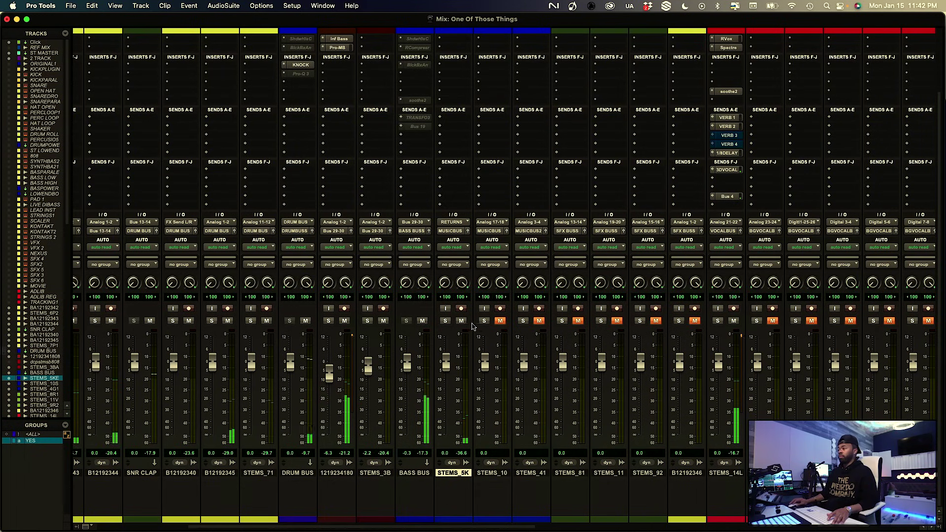
pyautogui.click(501, 321)
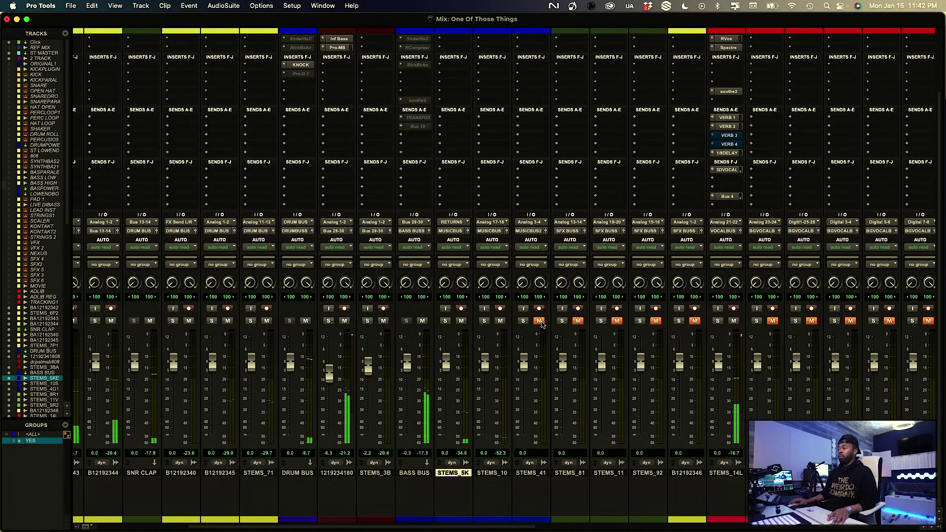
pyautogui.click(578, 321)
pyautogui.click(617, 321)
pyautogui.click(656, 321)
pyautogui.click(695, 322)
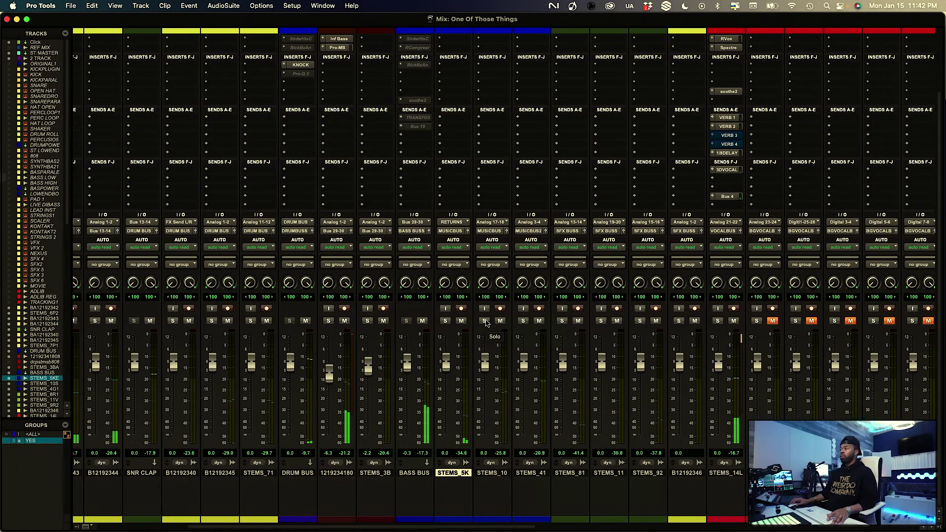
# Audition the STEMS_10 and STEMS_41 channels in solo, leaving only STEMS_10 soloed
pyautogui.scroll(3, 523, 325)
pyautogui.scroll(-3, 489, 322)
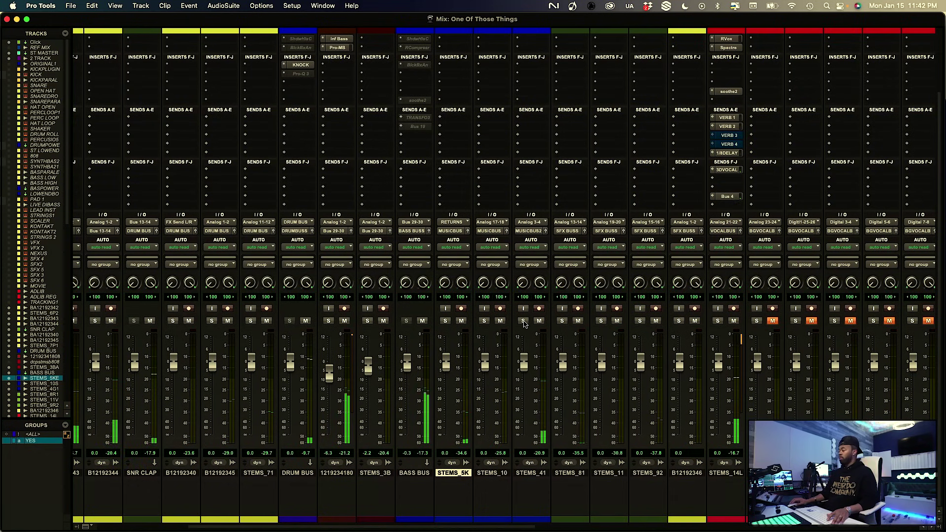
pyautogui.click(523, 320)
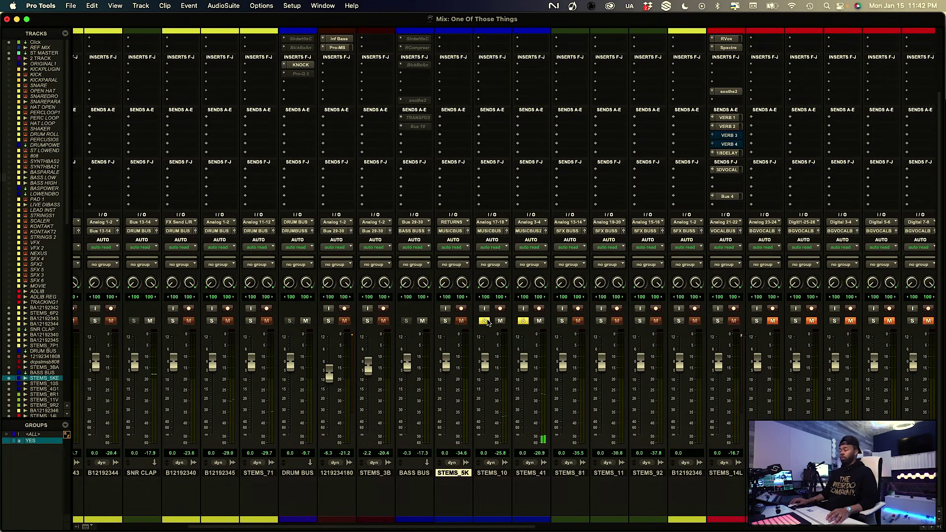
pyautogui.click(525, 321)
# Audition the STEMS_10SAM and STEMS_4GUIT1 tracks in solo from bar 19, leaving neither track soloed
pyautogui.press('super+equal')
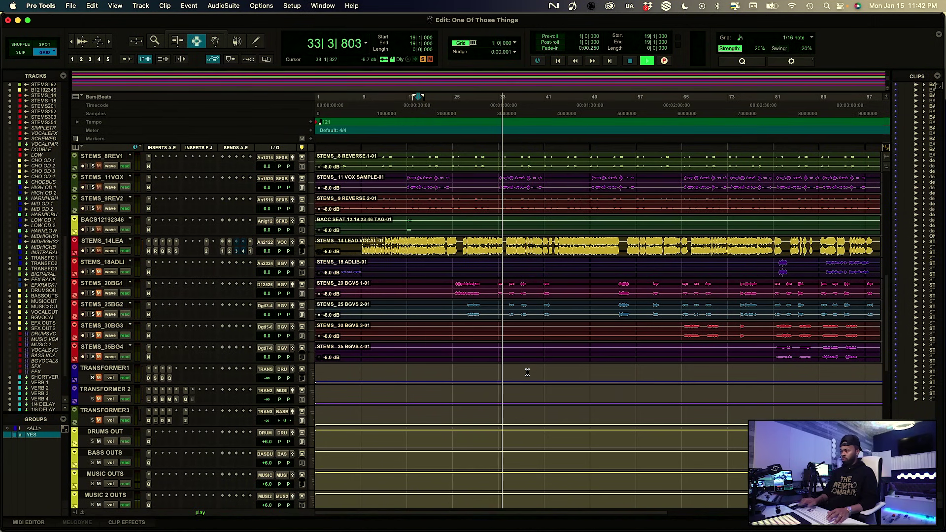
pyautogui.scroll(3, 465, 279)
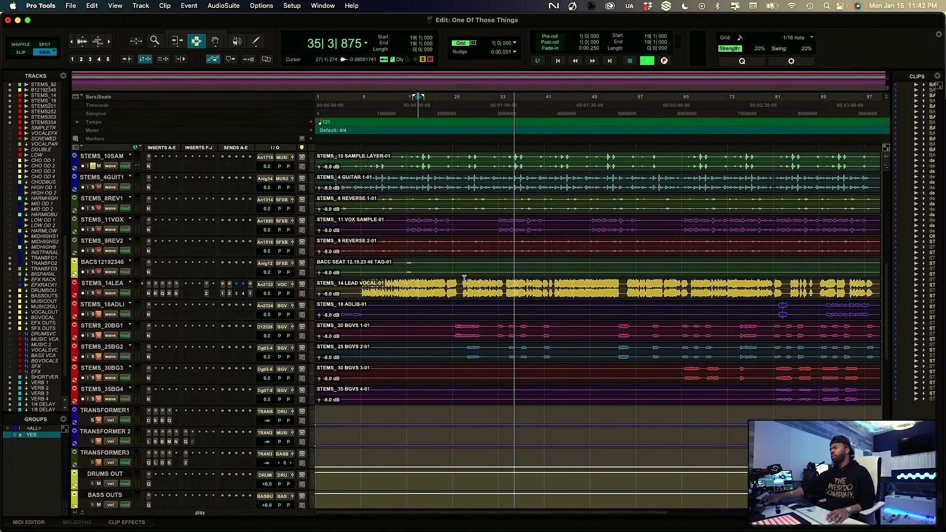
pyautogui.press('space')
pyautogui.scroll(2, 463, 183)
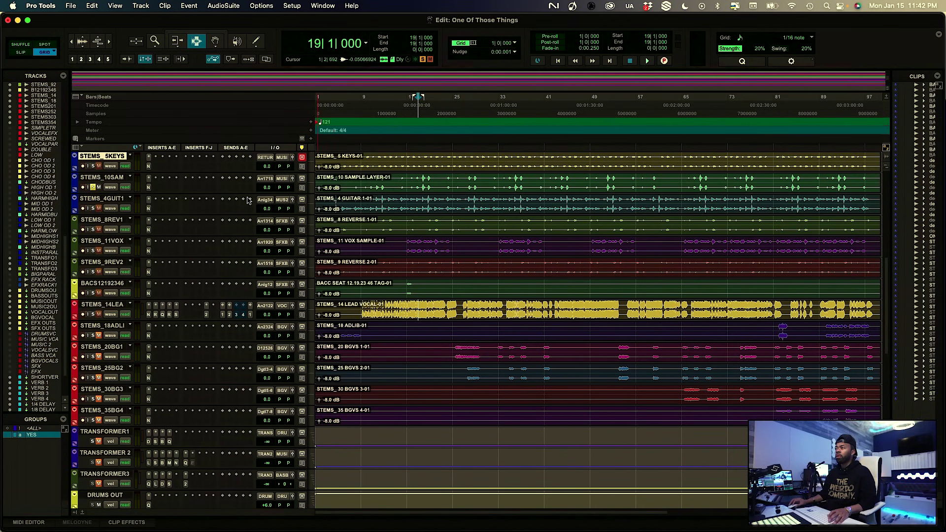
pyautogui.press('space')
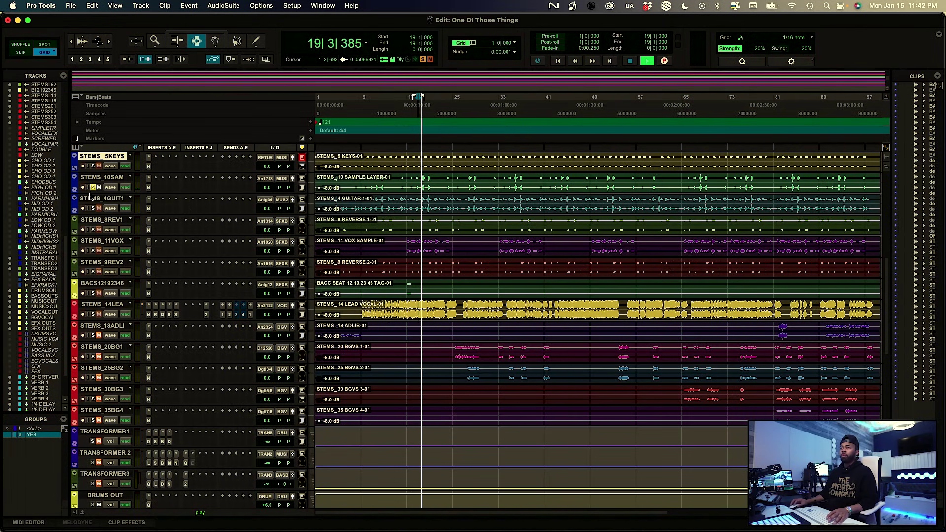
pyautogui.press('space')
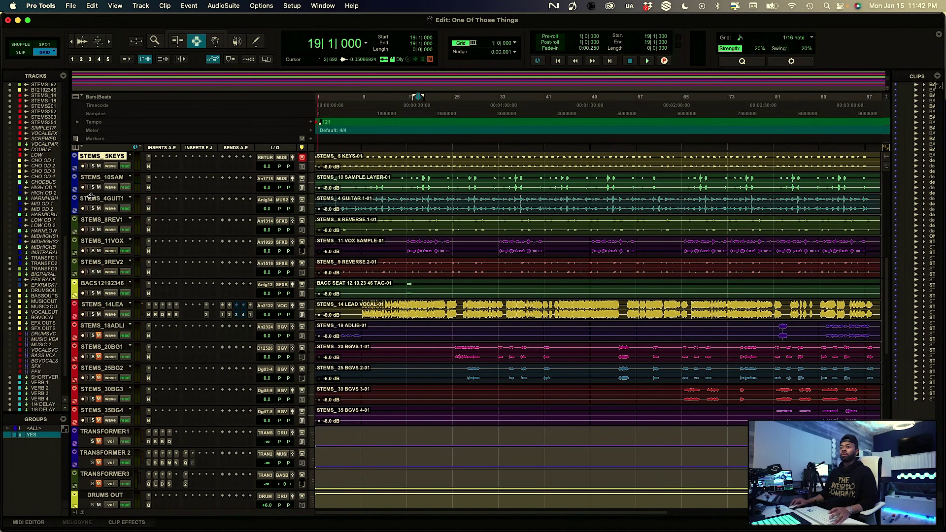
pyautogui.press('space')
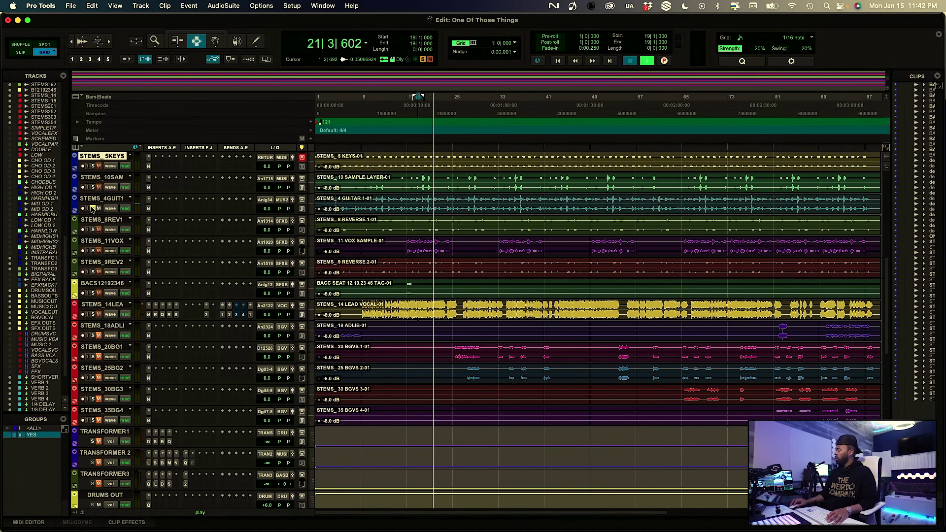
pyautogui.press('space')
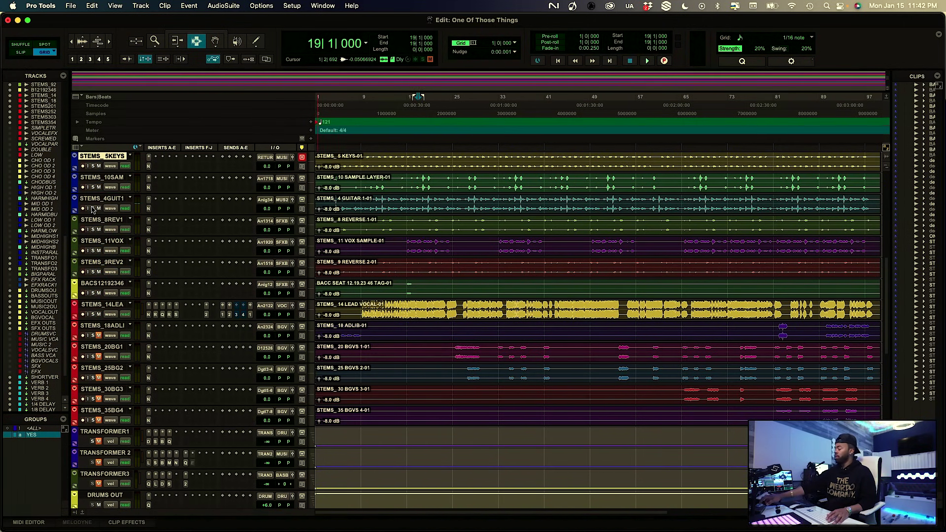
# Unmute and solo the 2 TRACK reference and listen to it from bar 19, clearing its solo at the end
pyautogui.scroll(15, 91, 209)
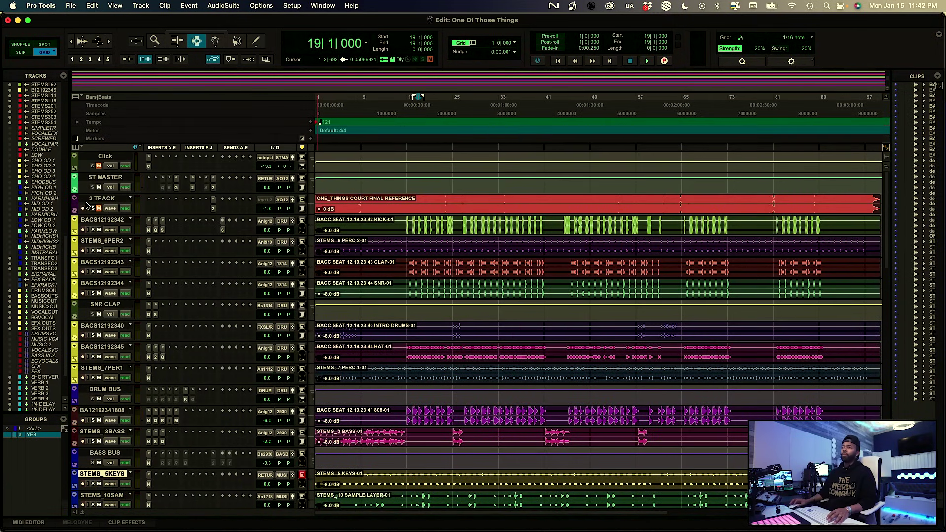
pyautogui.click(93, 208)
pyautogui.click(99, 209)
pyautogui.press('space')
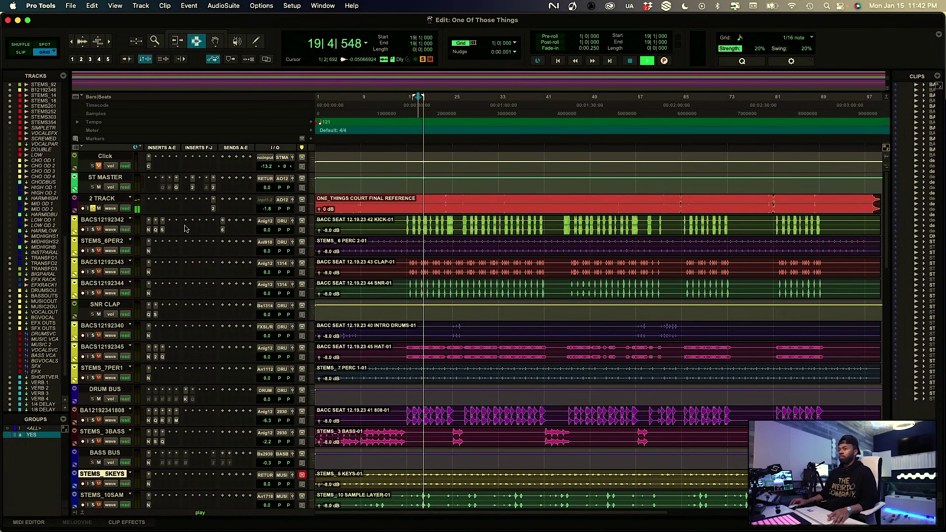
pyautogui.press('space')
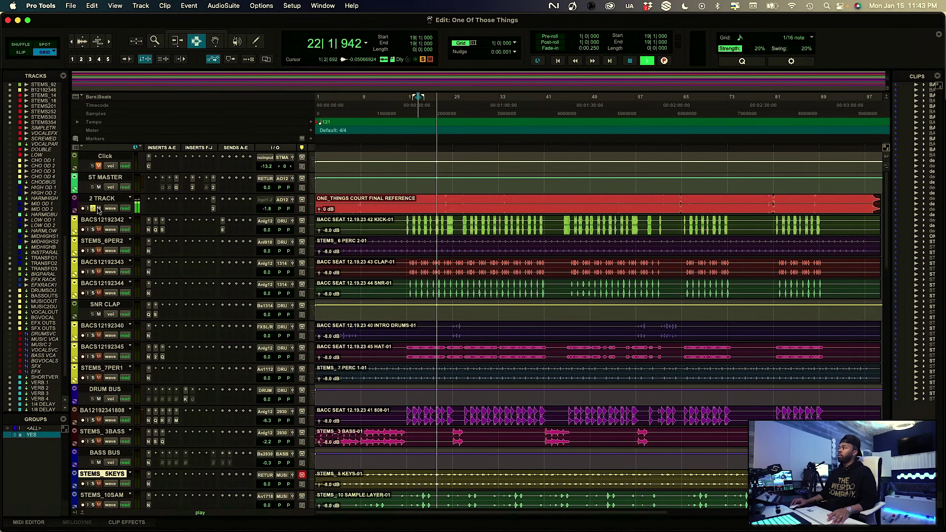
pyautogui.press('space')
# Play the full mix from bar 19 and mute the STEMS_5KEYS and STEMS_10SAM tracks
pyautogui.press('space')
pyautogui.scroll(-5, 376, 249)
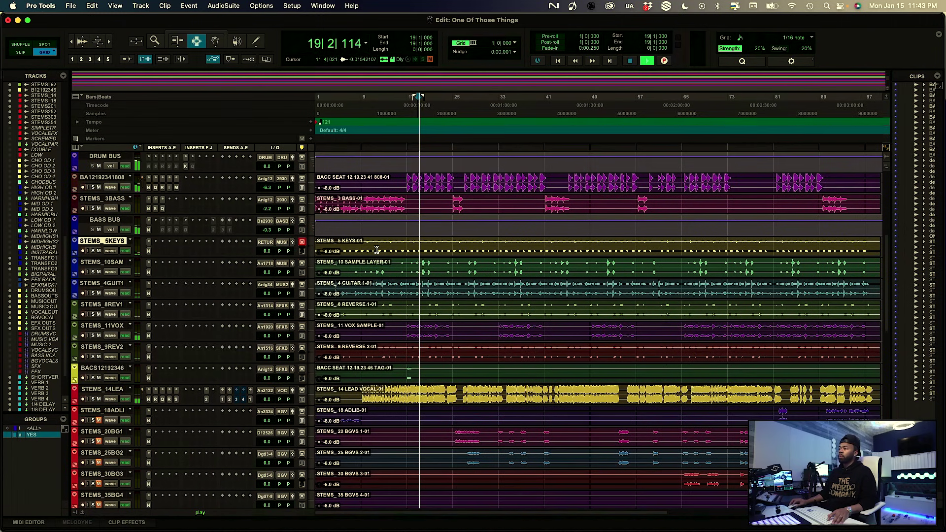
pyautogui.scroll(5, 376, 250)
pyautogui.scroll(-6, 377, 250)
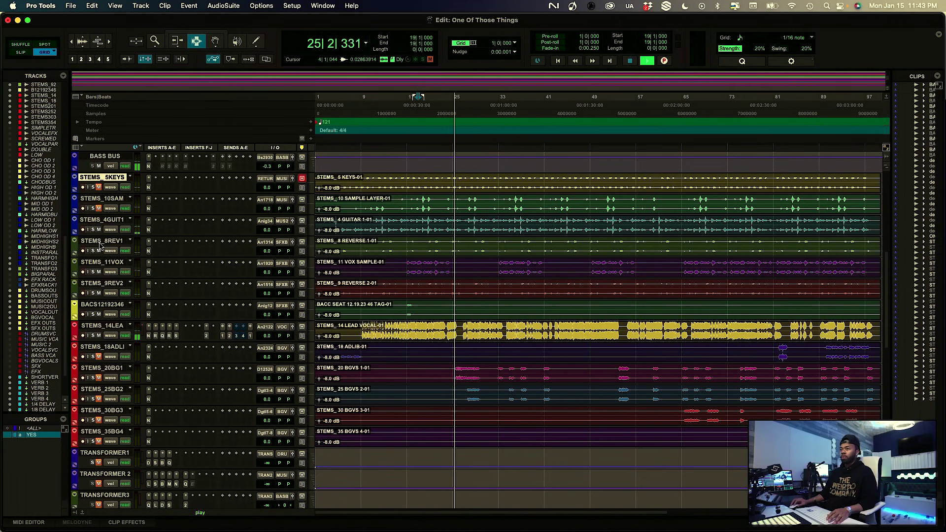
pyautogui.press('space')
# Audition the STEMS_4GUIT1 track in solo from bar 19, clear the solo, and select the track
pyautogui.press('space')
pyautogui.click(93, 230)
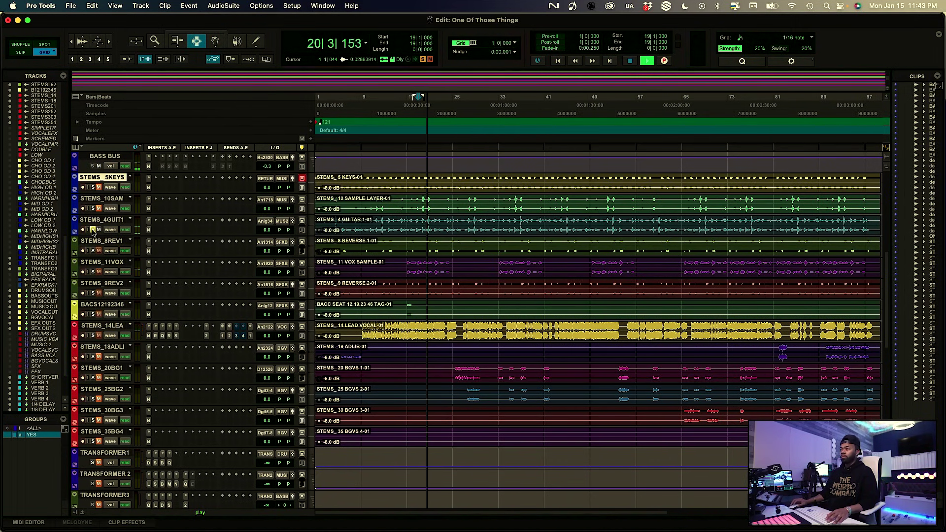
pyautogui.press('space')
pyautogui.click(103, 223)
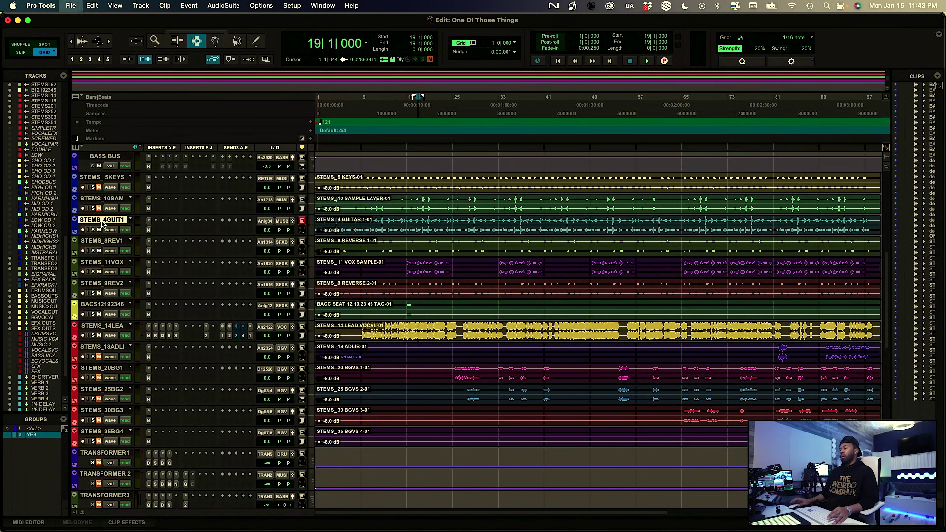
# Add the HMD Rosetta Compressor below NLS Channel on the STEMS_10 mixer channel
pyautogui.press('super+equal')
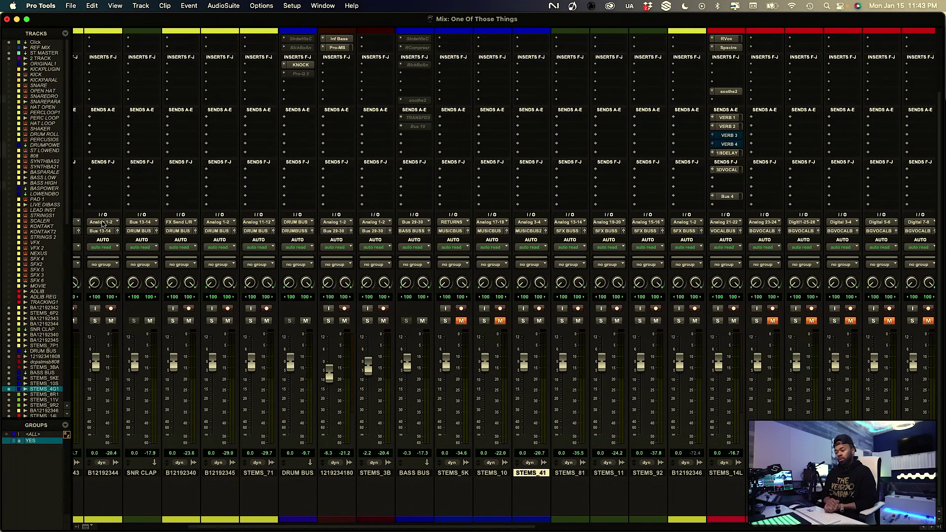
pyautogui.scroll(3, 183, 189)
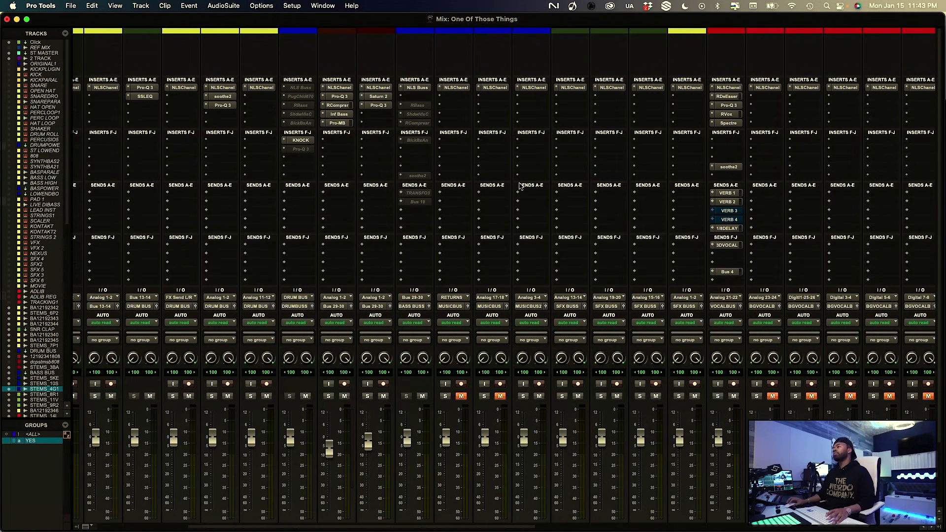
pyautogui.scroll(1, 643, 154)
pyautogui.click(485, 99)
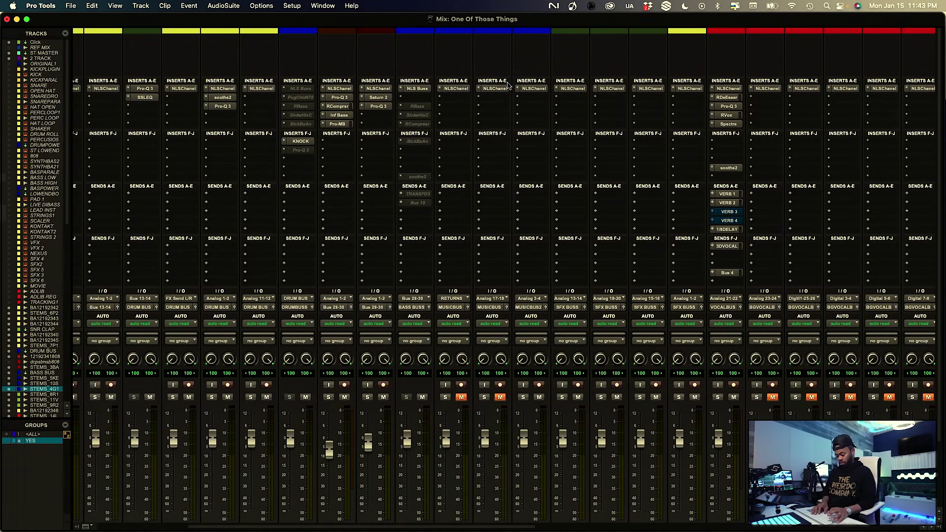
pyautogui.click(508, 85)
pyautogui.write('rosetta')
pyautogui.press('Return')
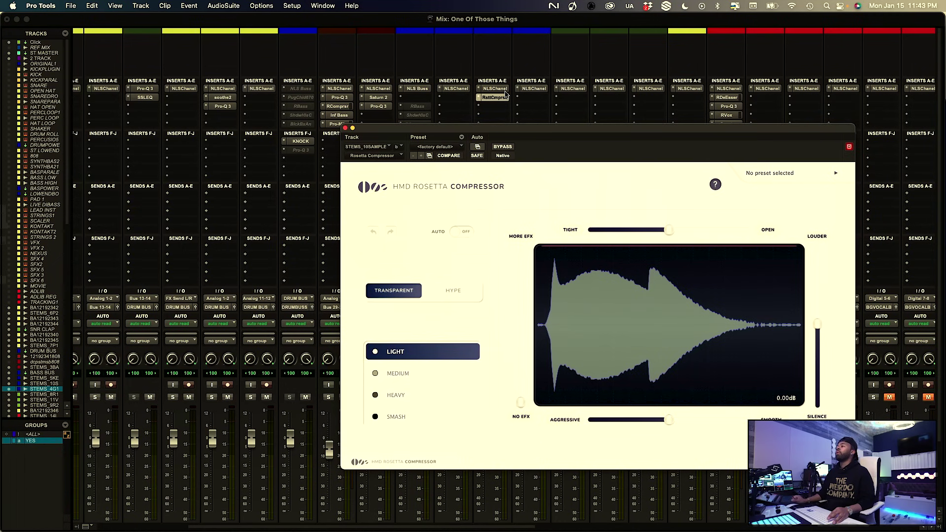
# Move the Rosetta Compressor insert from STEMS_10 to the same insert slot on the STEMS_41 guitar channel
pyautogui.moveTo(531, 131); pyautogui.dragTo(389, 107)
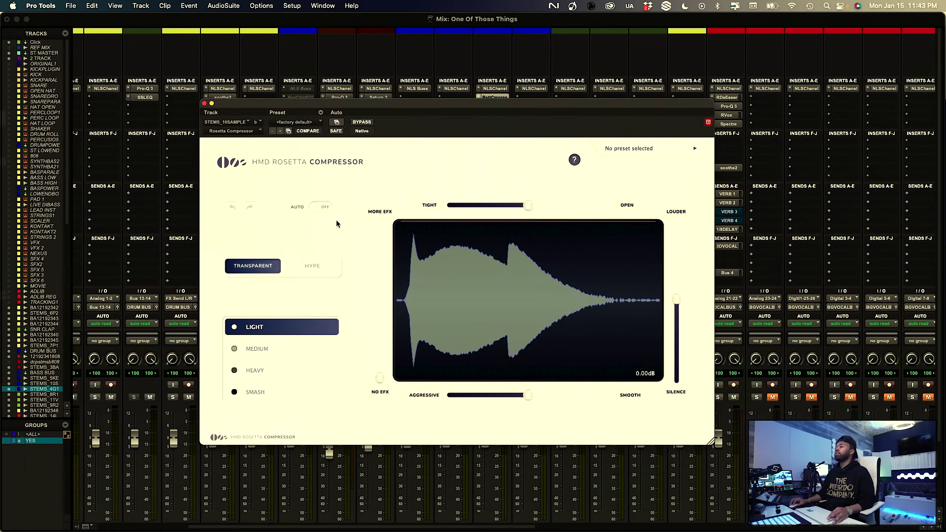
pyautogui.moveTo(341, 107); pyautogui.dragTo(666, 125)
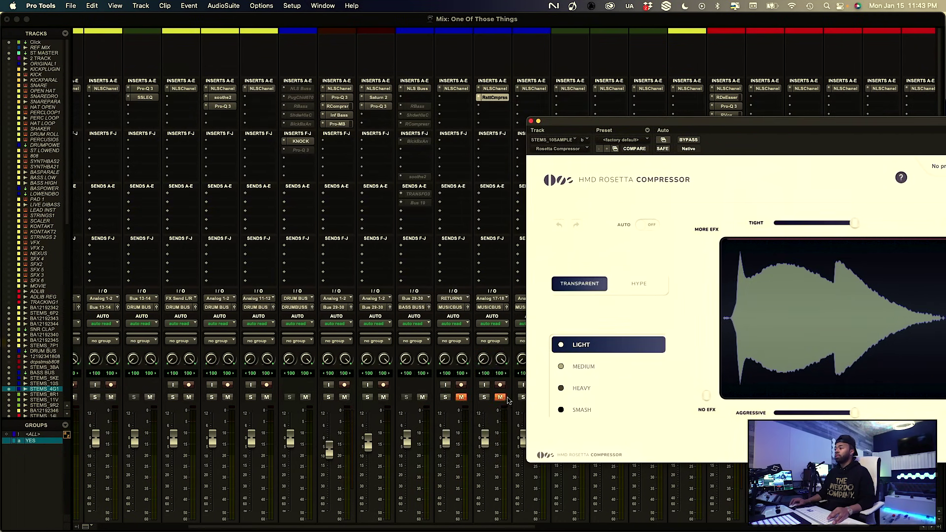
pyautogui.scroll(-3, 483, 358)
pyautogui.hscroll(2, 483, 357)
pyautogui.scroll(3, 464, 102)
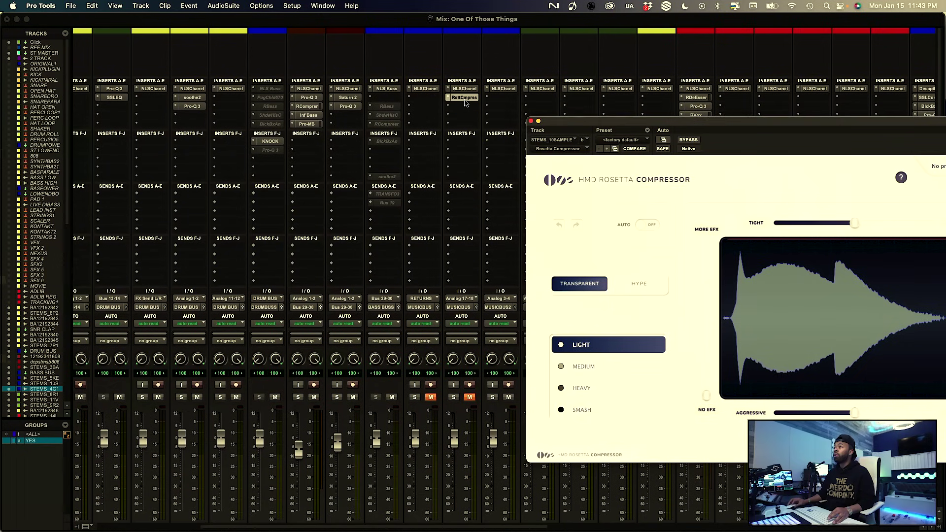
pyautogui.moveTo(466, 100); pyautogui.dragTo(503, 98)
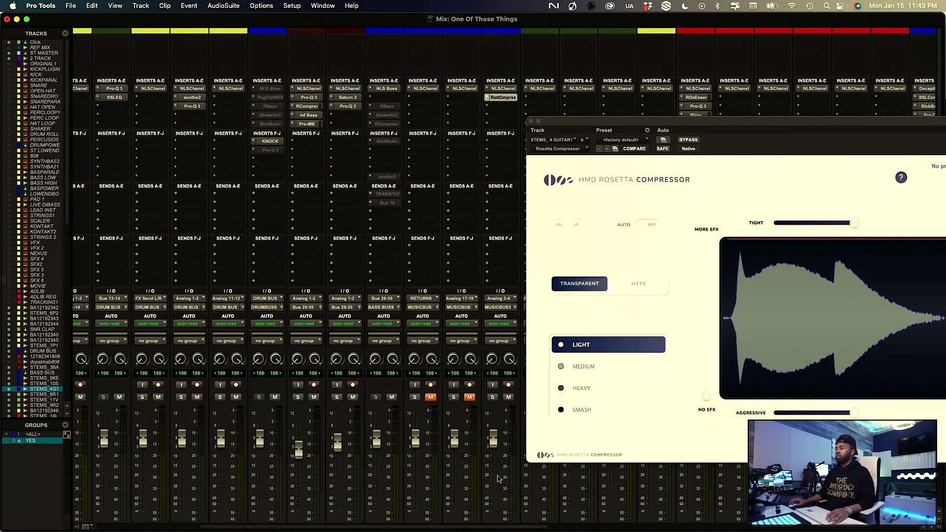
# With the guitar channel soloed, turn on the Rosetta Compressor's Auto, raise its effect amount to about halfway, and choose Medium
pyautogui.click(493, 397)
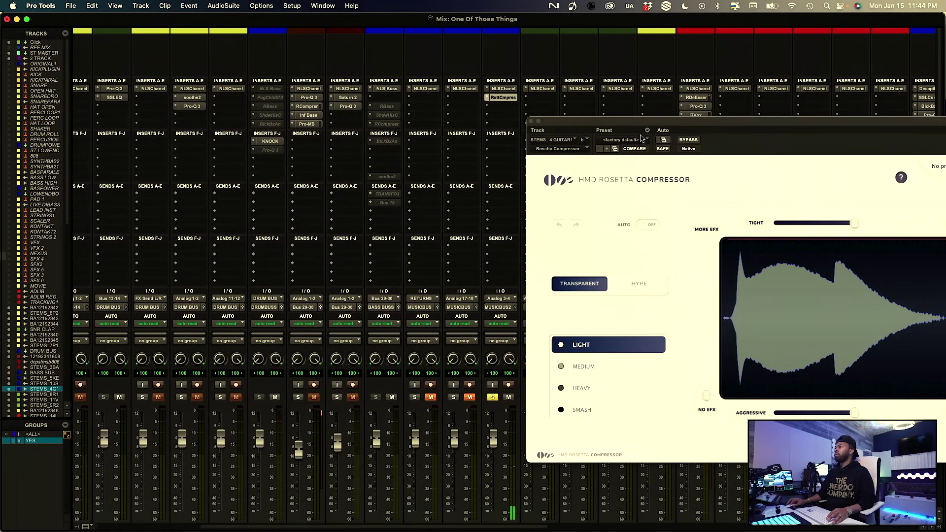
pyautogui.moveTo(645, 124); pyautogui.dragTo(272, 136)
pyautogui.click(273, 237)
pyautogui.moveTo(332, 407); pyautogui.dragTo(337, 322)
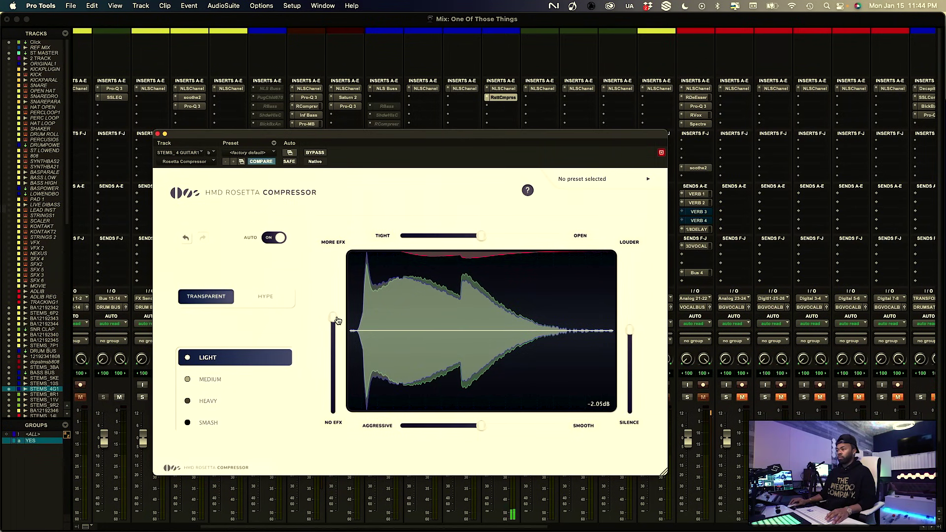
pyautogui.click(242, 380)
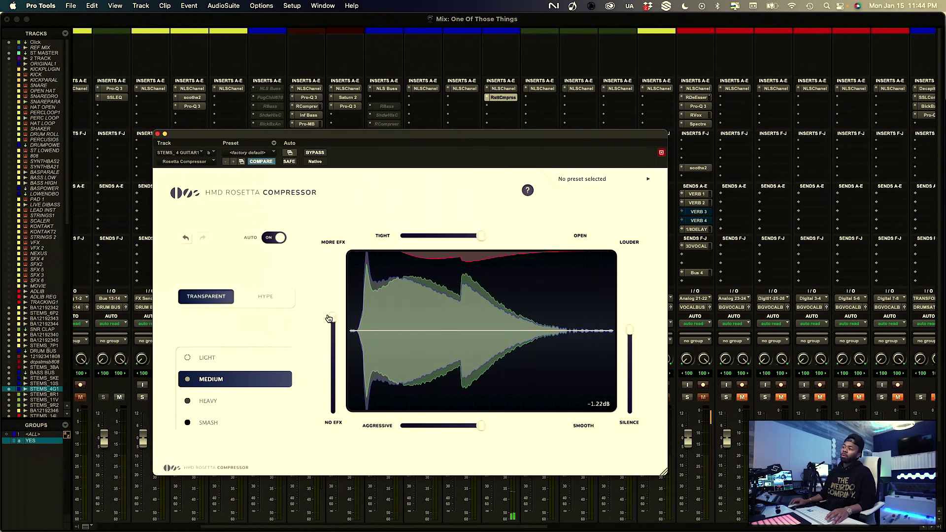
# Shift the guitar compressor's sliders closer to Tight and Aggressive and slightly lower its effect amount
pyautogui.moveTo(466, 241); pyautogui.dragTo(427, 243)
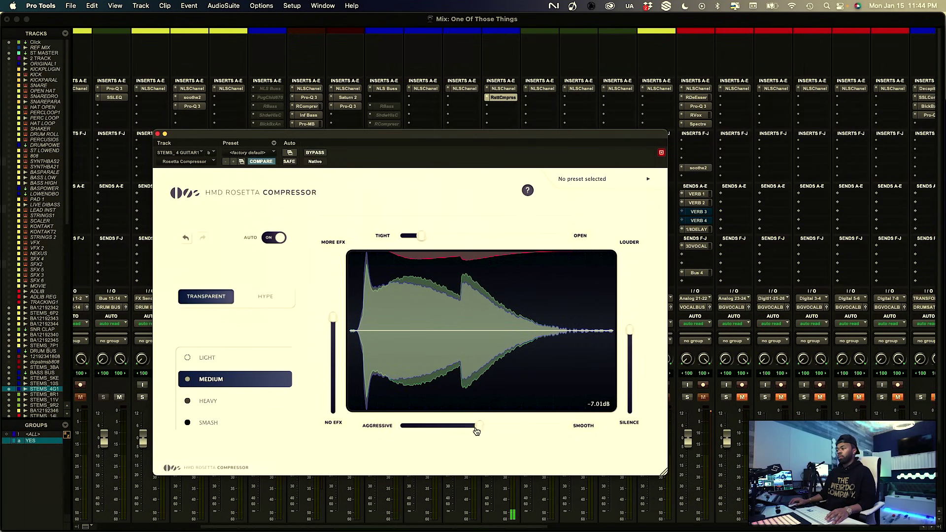
pyautogui.moveTo(479, 426); pyautogui.dragTo(446, 428)
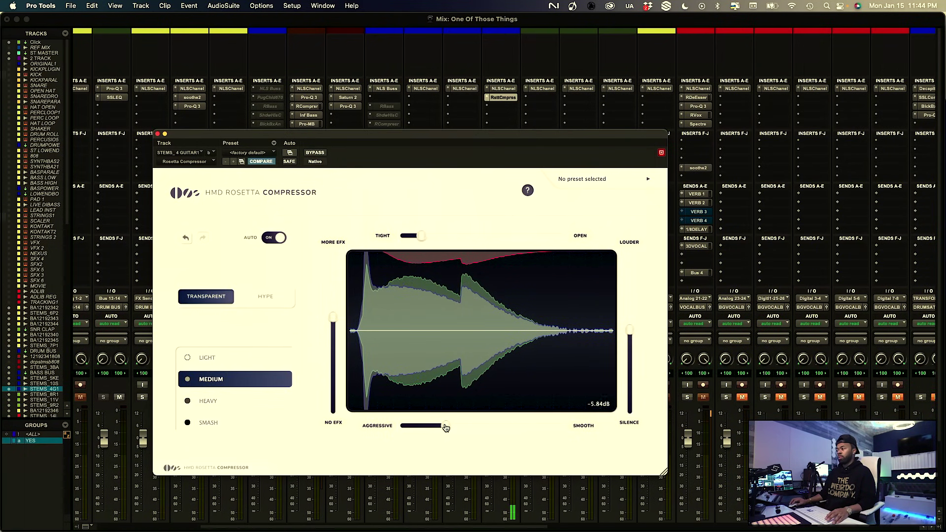
pyautogui.moveTo(335, 324); pyautogui.dragTo(333, 331)
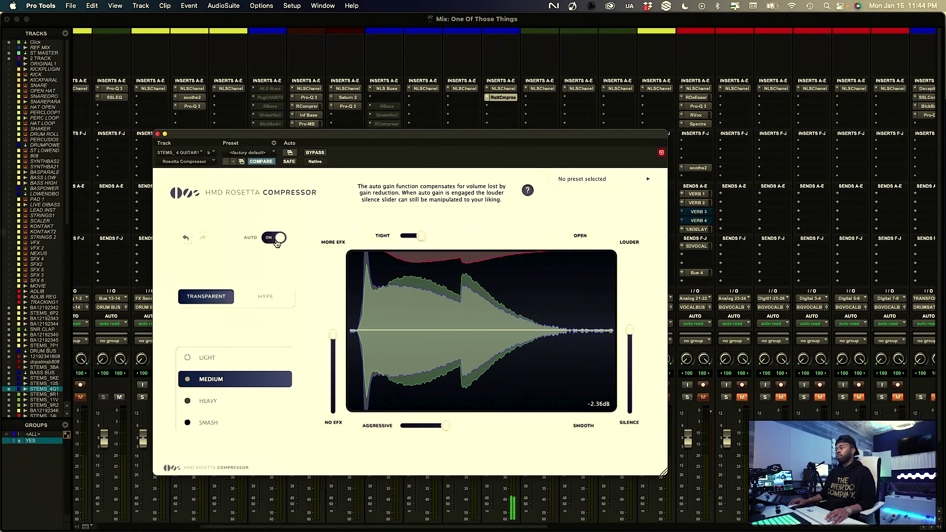
# Turn off the guitar compressor's auto gain, then pull its output down to Silence and bring it back up near mid-travel or higher
pyautogui.click(276, 241)
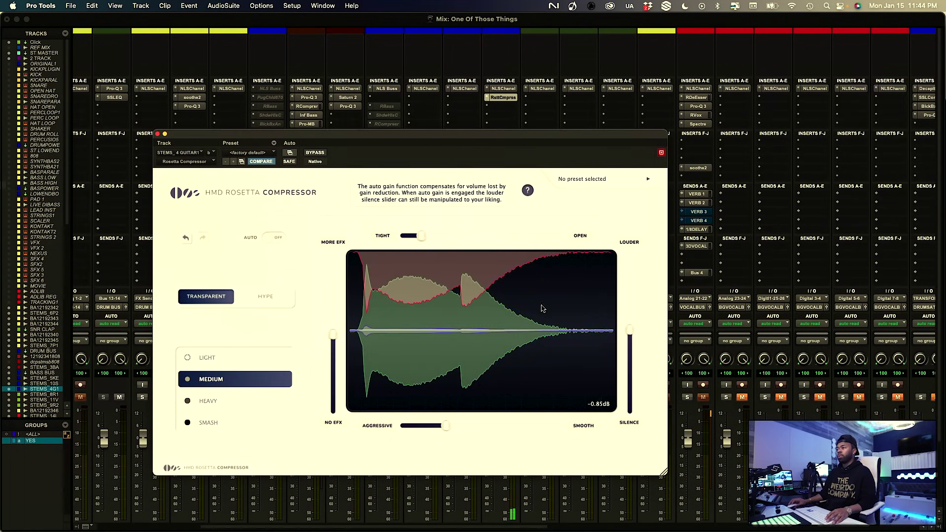
pyautogui.moveTo(508, 133); pyautogui.dragTo(578, 143)
pyautogui.moveTo(699, 340); pyautogui.dragTo(694, 495)
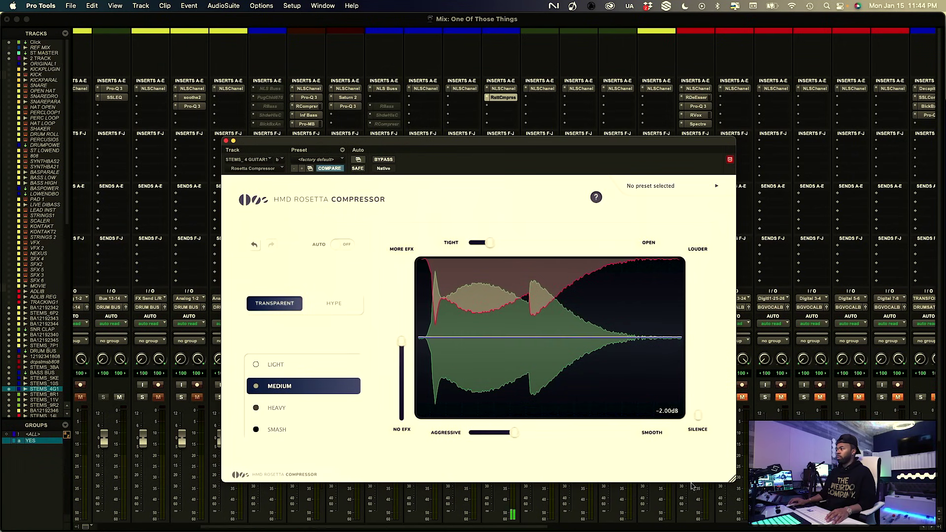
pyautogui.moveTo(700, 395); pyautogui.dragTo(700, 329)
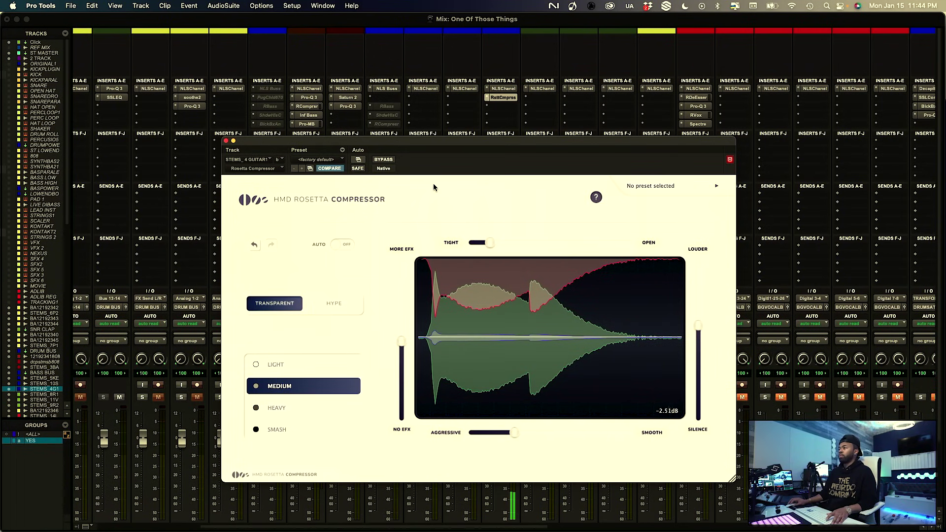
# Switch the guitar compressor from Transparent to Hype, comparing the sound with bypass, and close its window
pyautogui.click(384, 159)
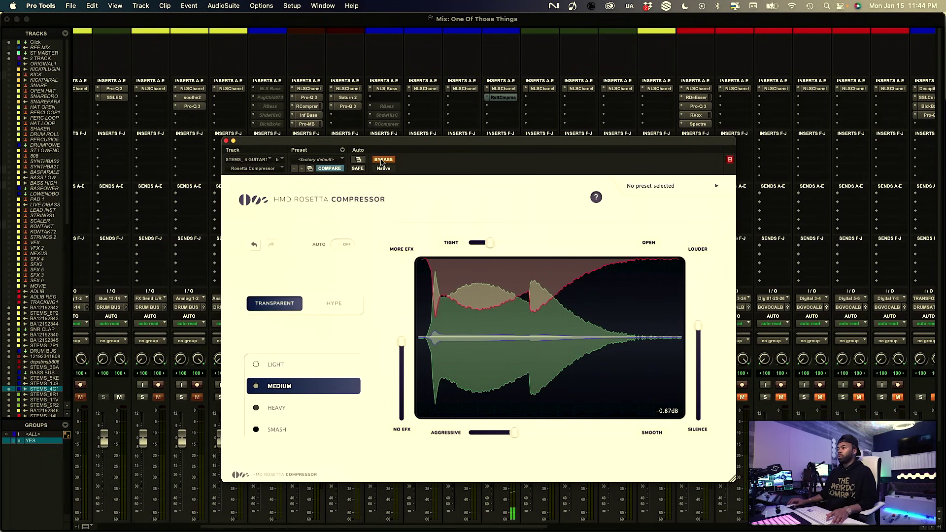
pyautogui.click(383, 160)
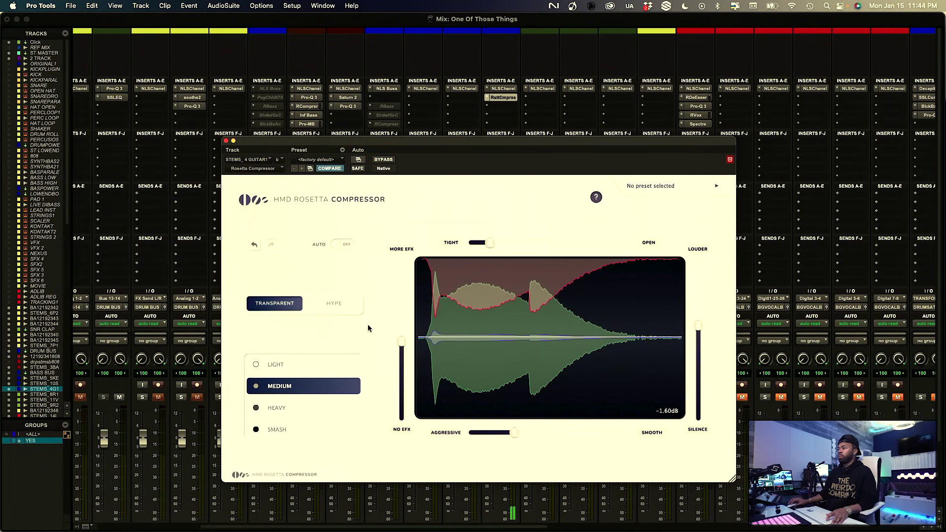
pyautogui.click(348, 311)
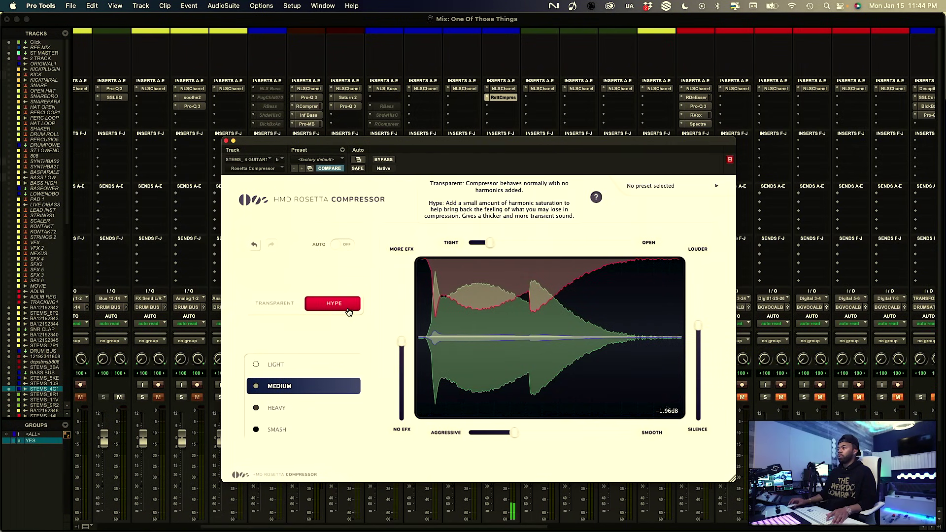
pyautogui.click(384, 160)
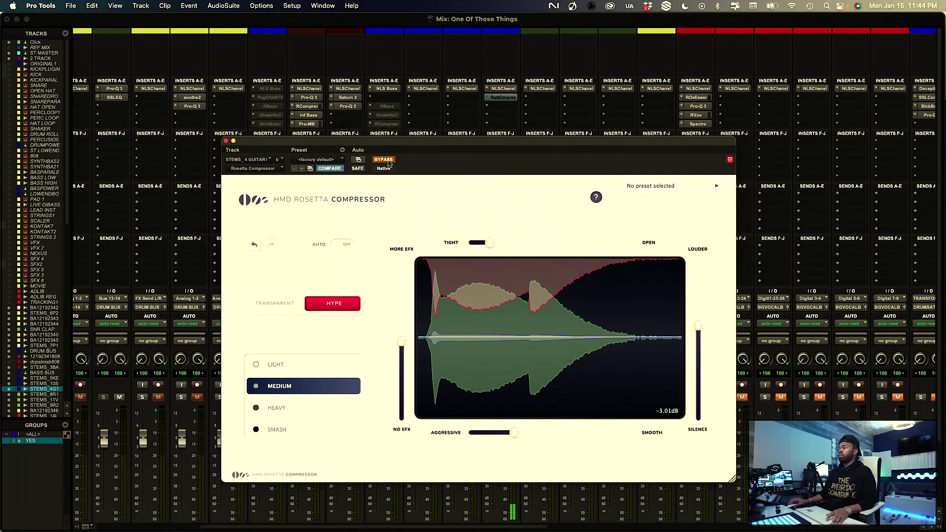
pyautogui.click(387, 161)
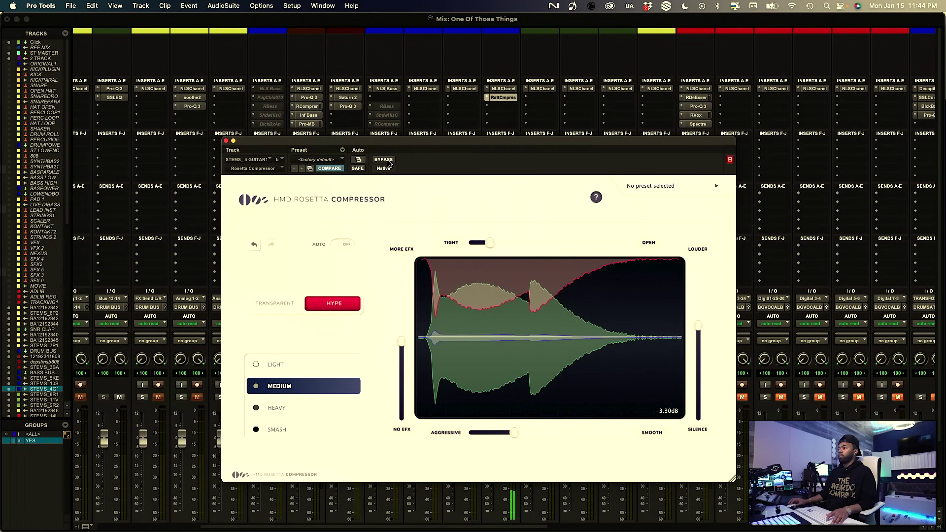
pyautogui.click(226, 141)
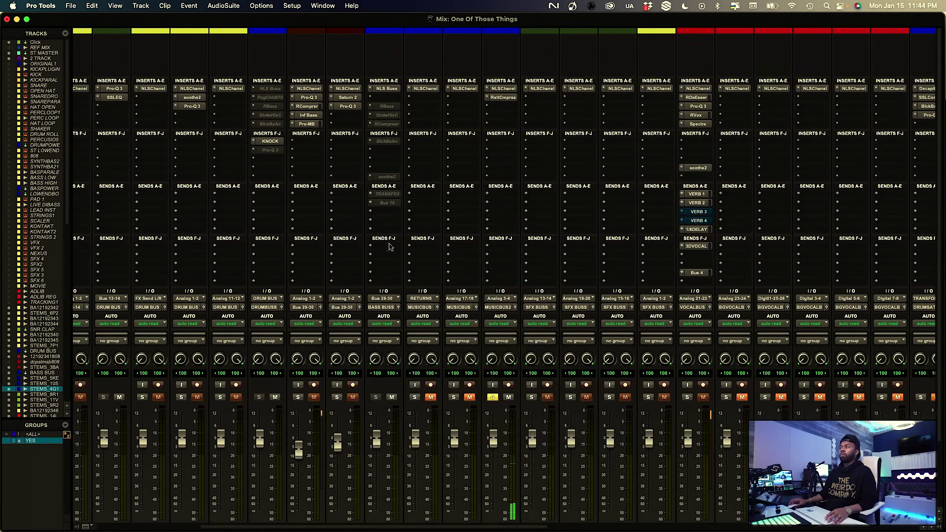
# Unsolo the guitar track to hear it in the full mix, and solo it again
pyautogui.click(492, 397)
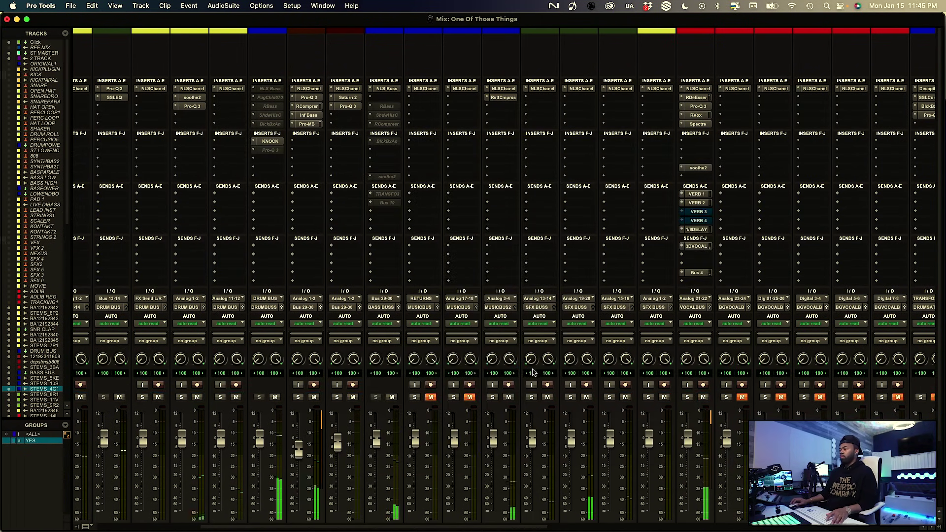
pyautogui.scroll(-3, 534, 374)
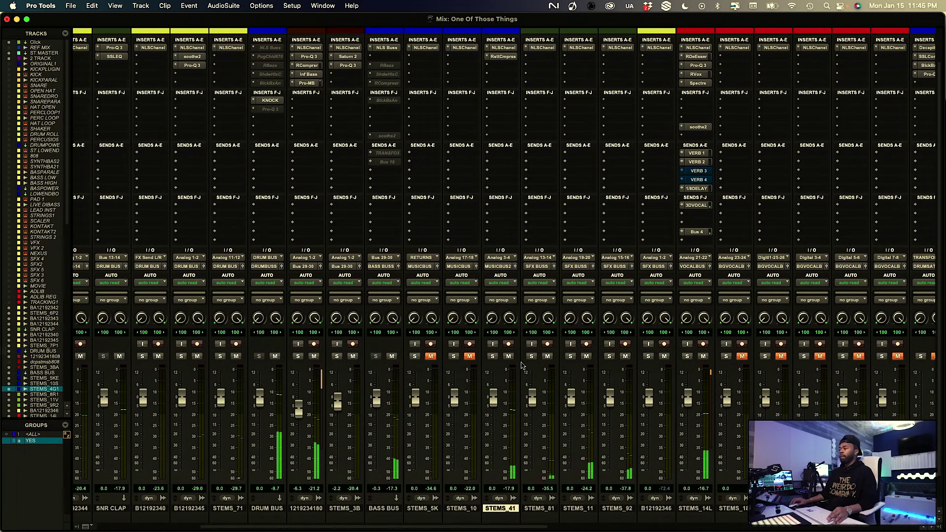
pyautogui.click(492, 357)
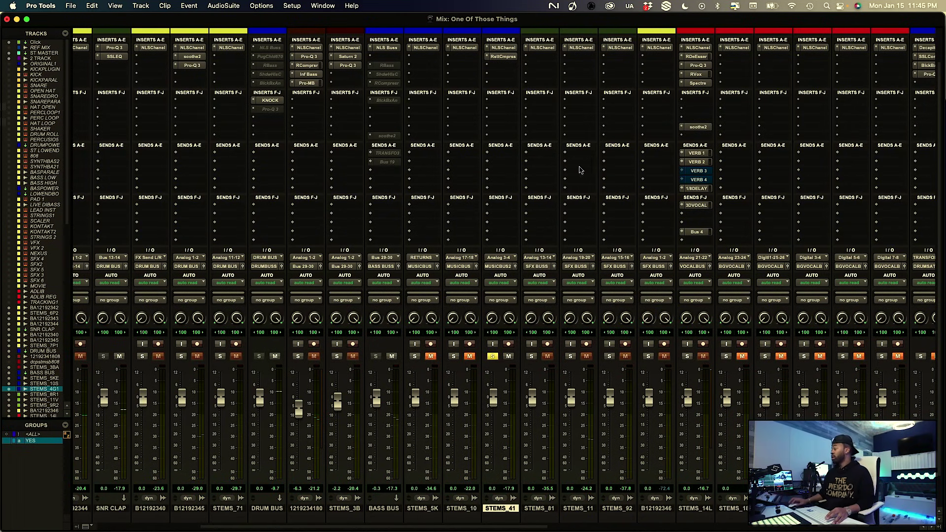
# Insert the stereo SPL Vitalizer MK2-T on the guitar track after the Rosetta Compressor
pyautogui.click(503, 57)
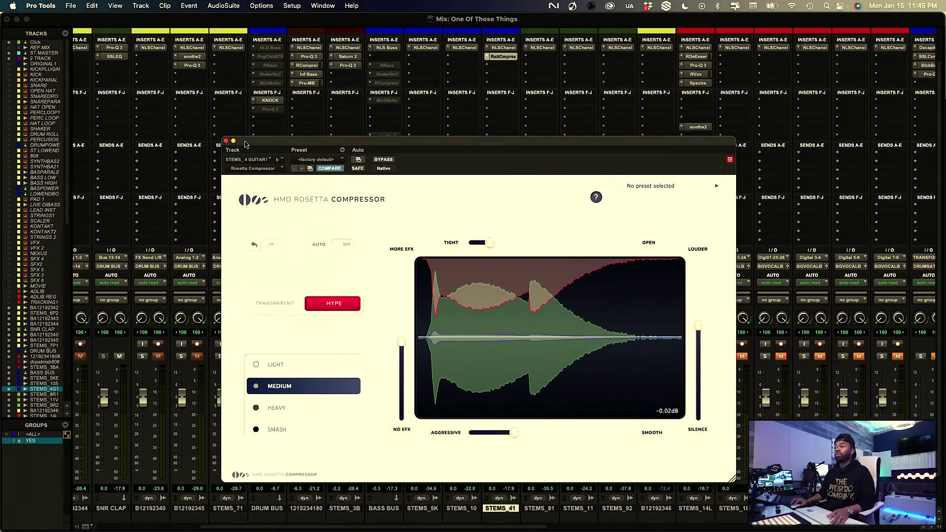
pyautogui.click(226, 142)
pyautogui.click(513, 55)
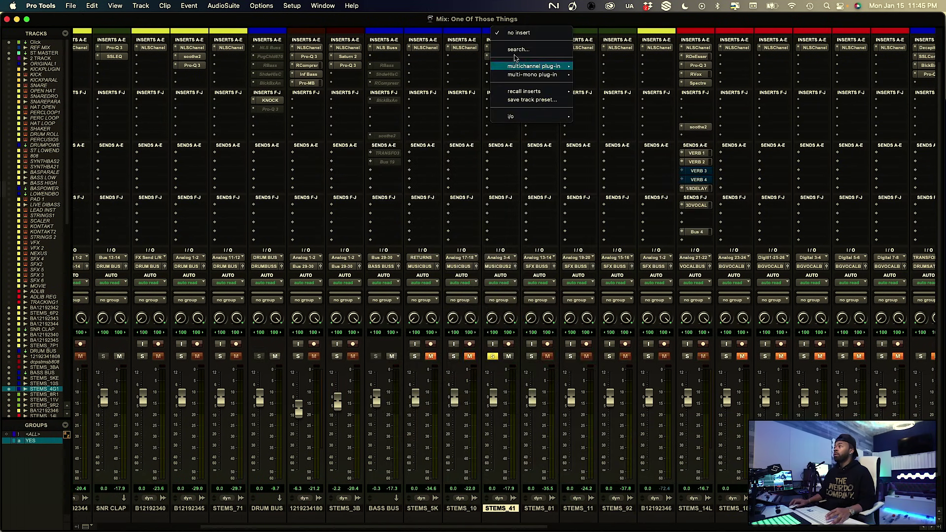
pyautogui.click(516, 52)
pyautogui.write('spl')
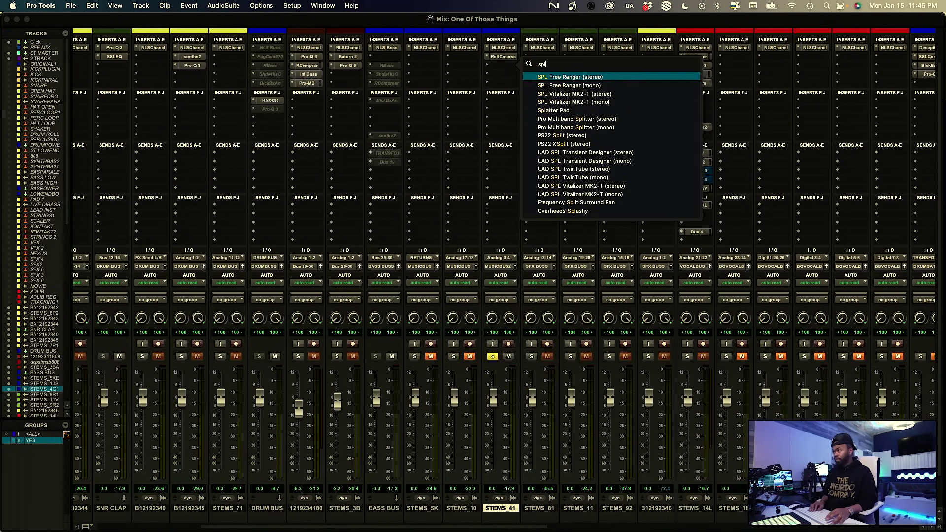
pyautogui.press('Down')
pyautogui.press('Down')
pyautogui.press('Down')
pyautogui.press('Down')
pyautogui.press('Up')
pyautogui.press('Up')
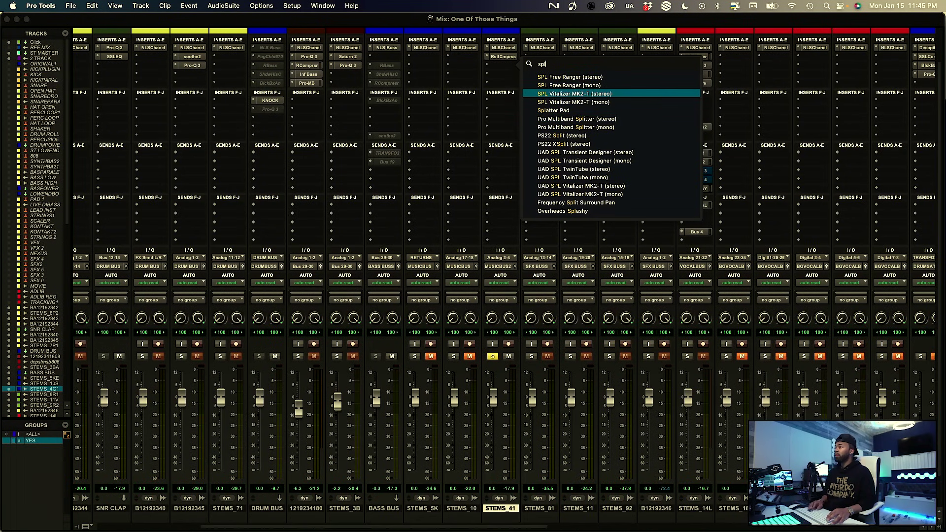
pyautogui.press('Return')
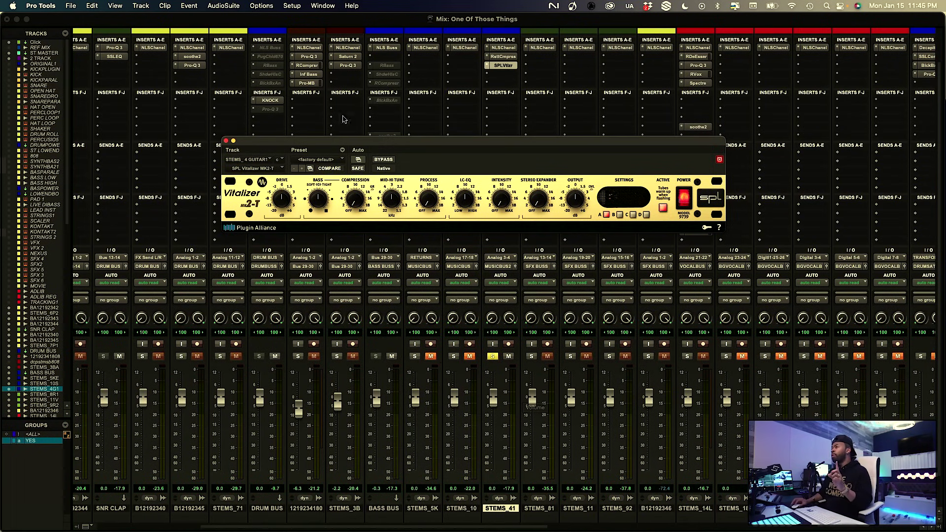
# Make the guitar's SPL Vitalizer inactive and add a send to 1/8 DELAY on the same track
pyautogui.keyDown('ctrl'); pyautogui.keyDown('super'); pyautogui.click(511, 67); pyautogui.keyUp('super'); pyautogui.keyUp('ctrl')
pyautogui.click(509, 158)
pyautogui.write('1/8')
pyautogui.press('Return')
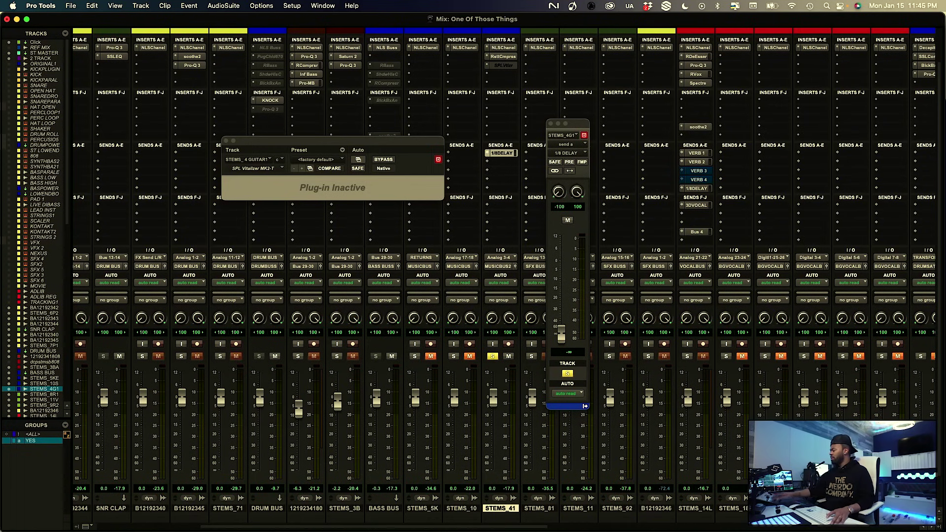
# Raise the guitar's 1/8 DELAY send level to -26.2 dB and compare the sound with the send muted
pyautogui.click(565, 331)
pyautogui.moveTo(560, 333)
pyautogui.mouseDown()
pyautogui.moveTo(560, 285)
pyautogui.moveTo(564, 320)
pyautogui.mouseUp()
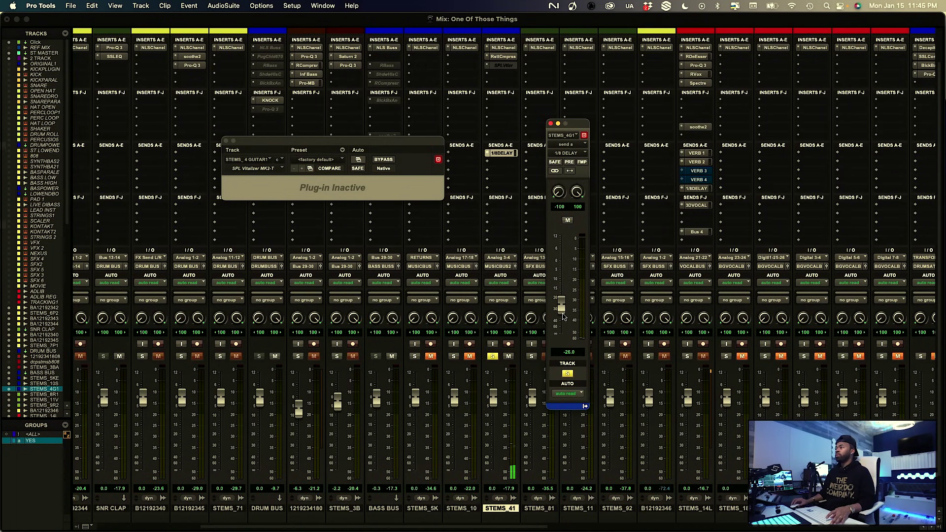
pyautogui.moveTo(563, 316); pyautogui.dragTo(562, 317)
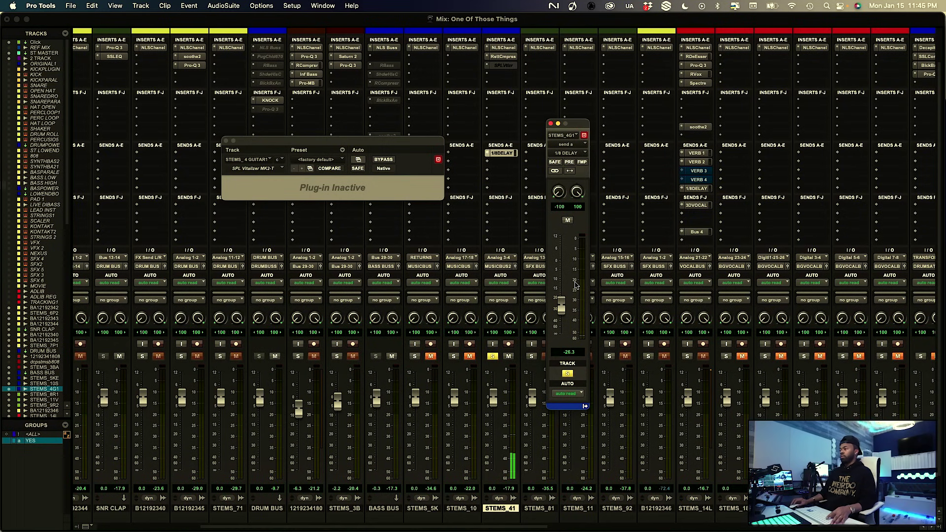
pyautogui.moveTo(564, 318); pyautogui.dragTo(564, 314)
pyautogui.click(568, 221)
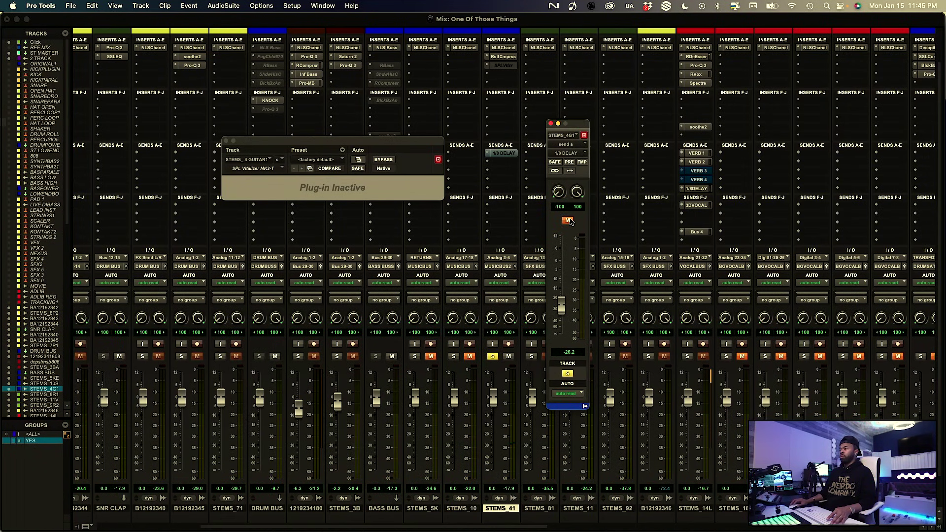
pyautogui.click(568, 221)
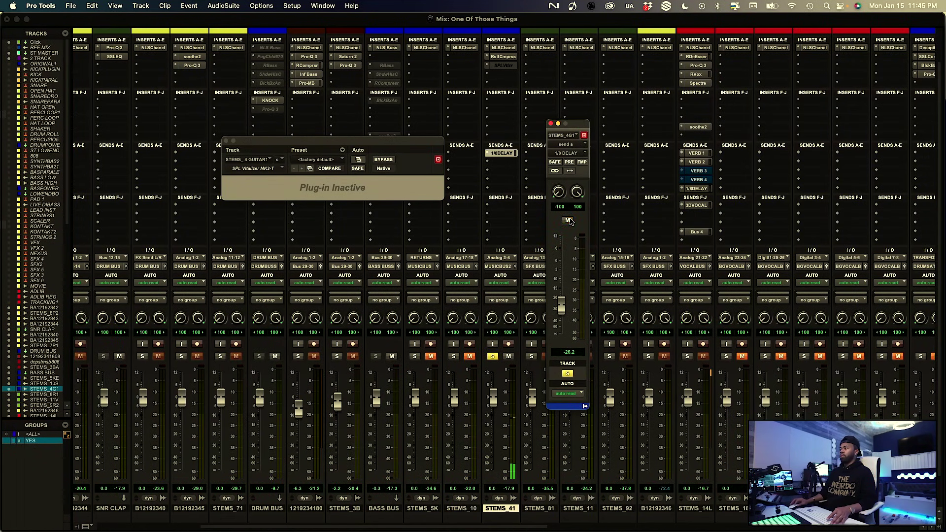
# Unsolo the guitar track, close the inactive plug-in window and set the track's volume to +0.1 dB
pyautogui.click(493, 357)
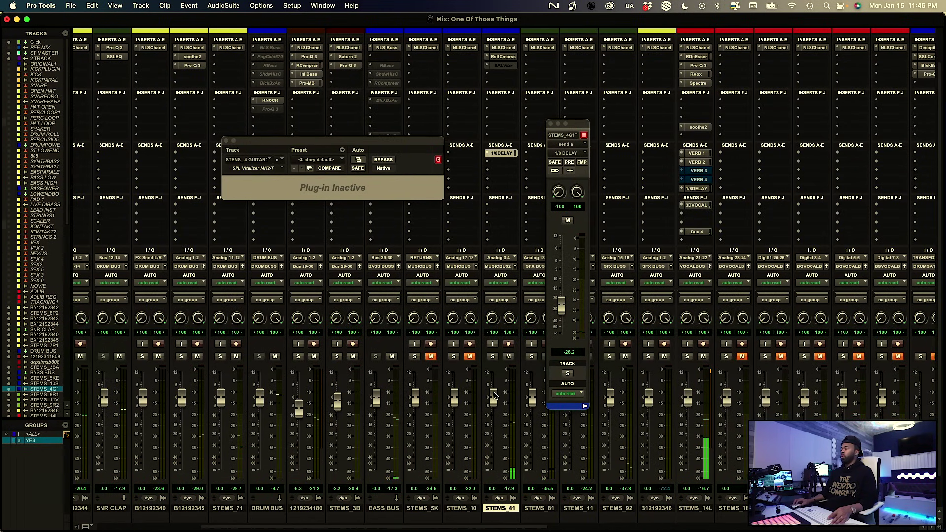
pyautogui.click(226, 141)
pyautogui.moveTo(493, 396); pyautogui.dragTo(497, 398)
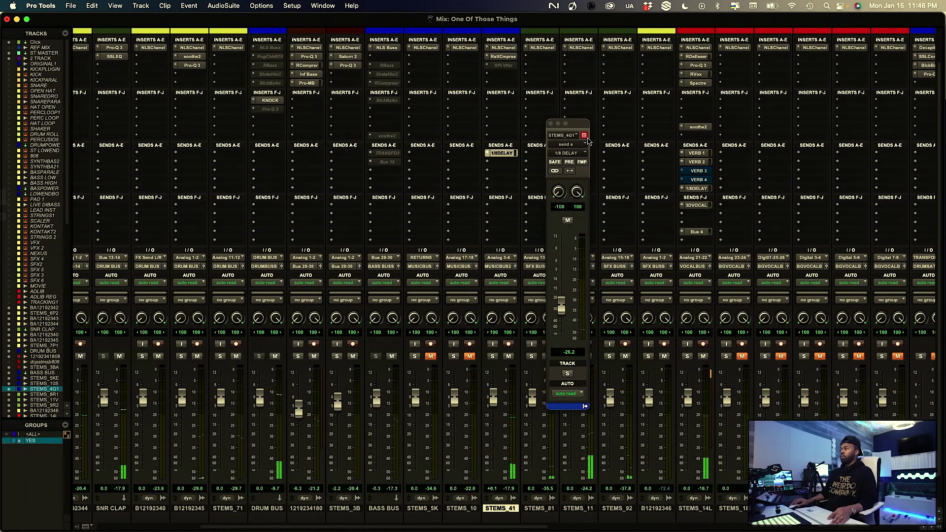
# Mute the STEMS_11 track with the send window moved out of the way, and solo the guitar track again
pyautogui.moveTo(582, 128); pyautogui.dragTo(709, 128)
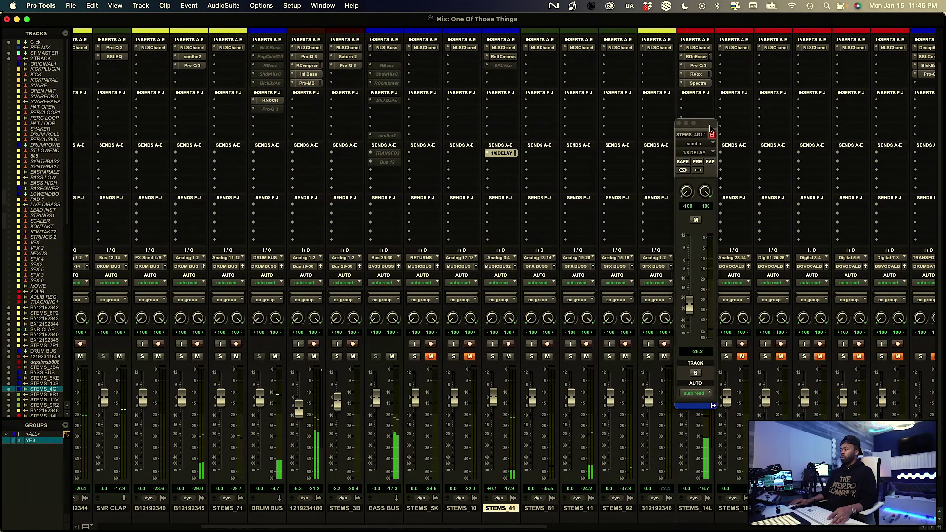
pyautogui.click(586, 356)
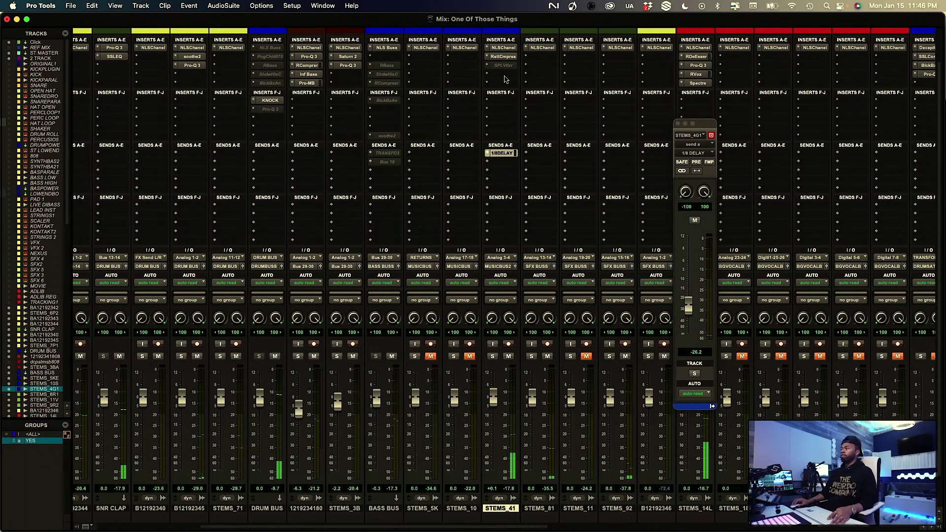
pyautogui.click(492, 357)
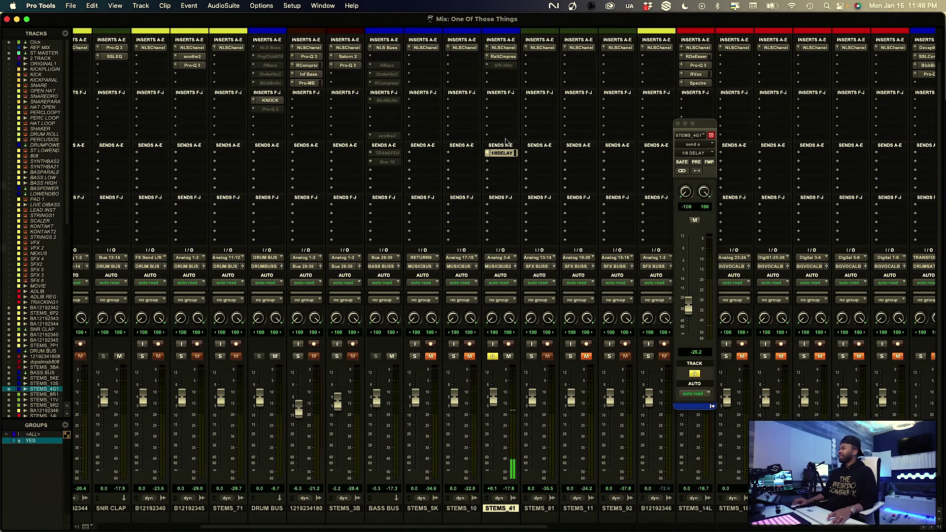
# Insert another stereo SPL Vitalizer MK2-T in the guitar track's free slot below the inactive one
pyautogui.click(497, 77)
pyautogui.write('spl')
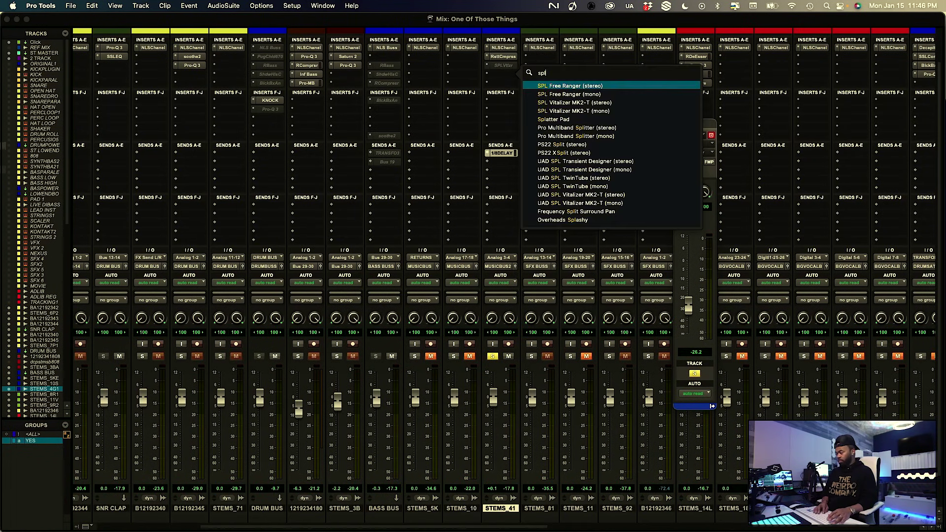
pyautogui.press('Down')
pyautogui.press('Down')
pyautogui.press('Return')
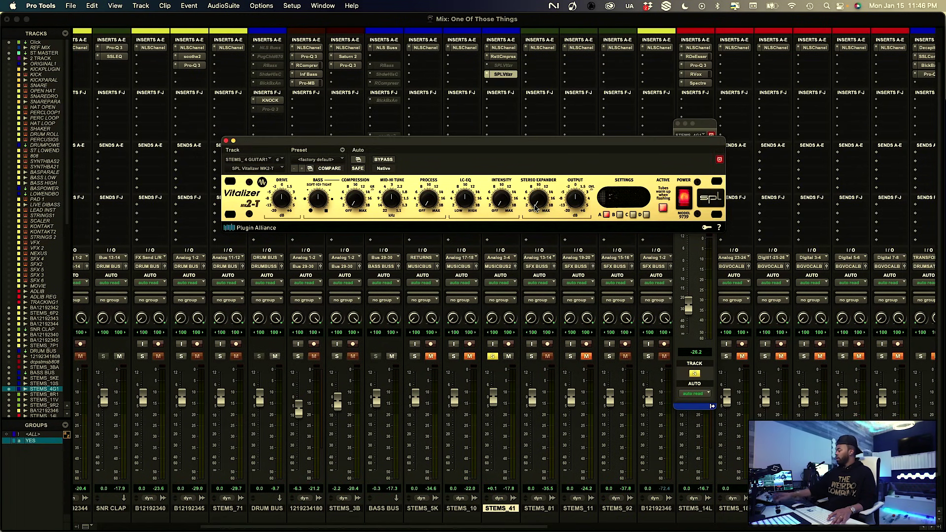
# Turn up the new Vitalizer's Stereo Expander on the guitar and compare the sound with bypass
pyautogui.moveTo(540, 206); pyautogui.dragTo(539, 176)
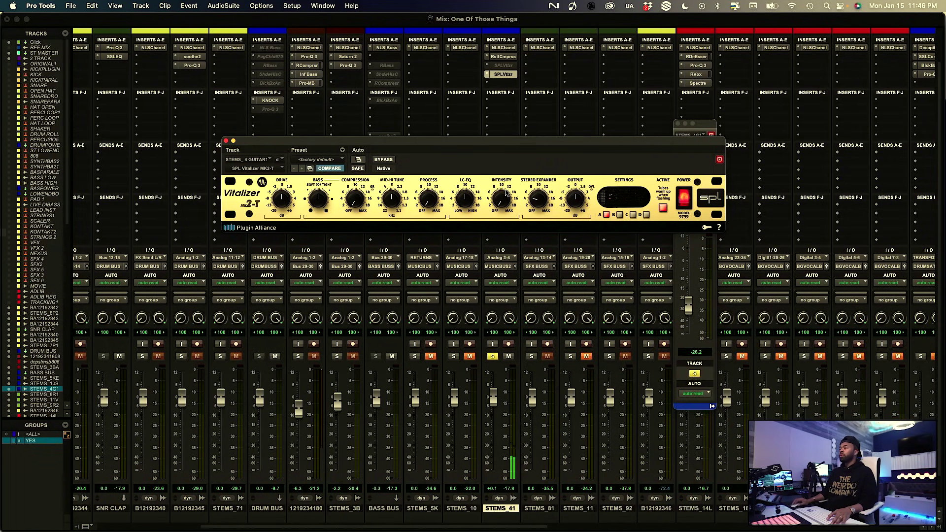
pyautogui.click(384, 160)
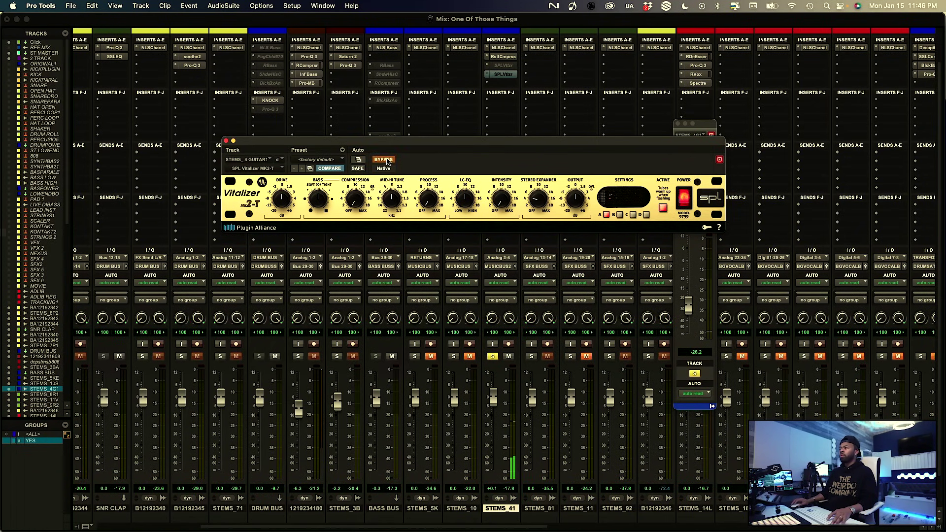
pyautogui.click(386, 160)
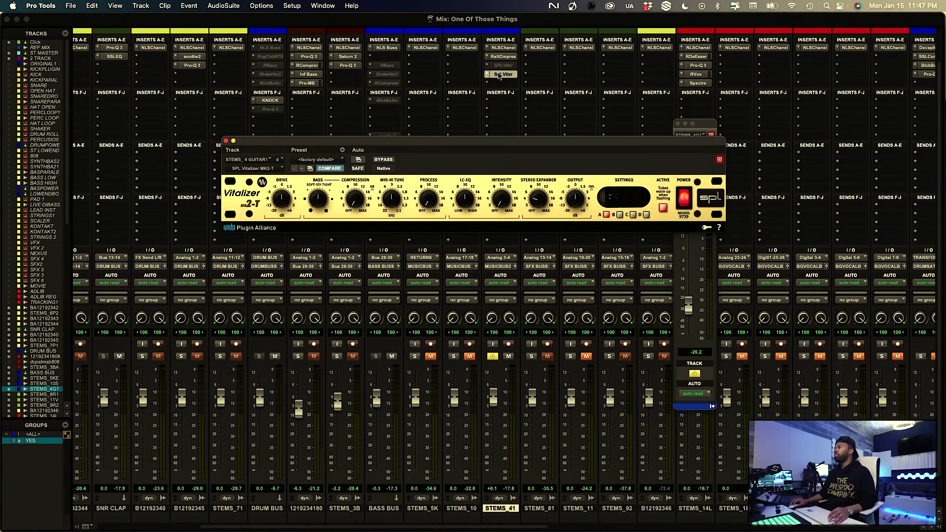
# Insert a stereo FabFilter Saturn in the guitar track's free slot below the active Vitalizer
pyautogui.click(499, 83)
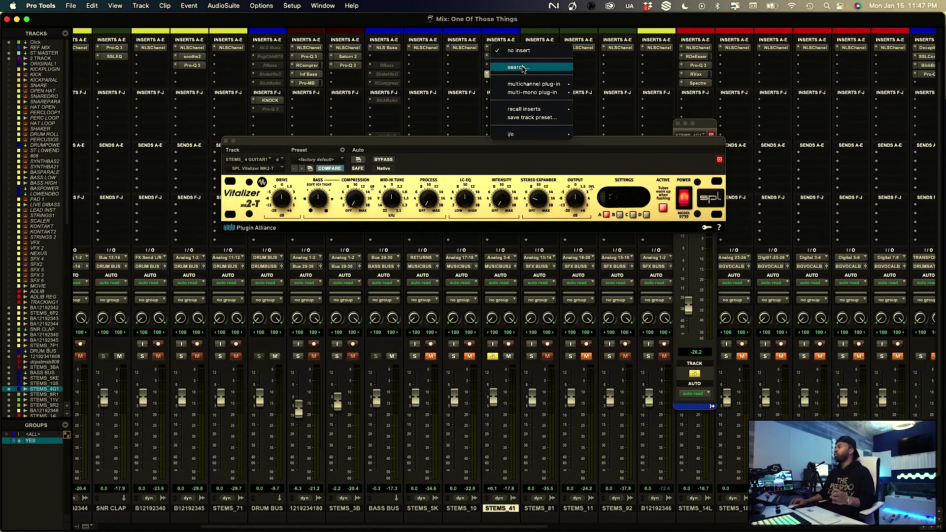
pyautogui.press('Escape')
pyautogui.click(500, 83)
pyautogui.write('fab')
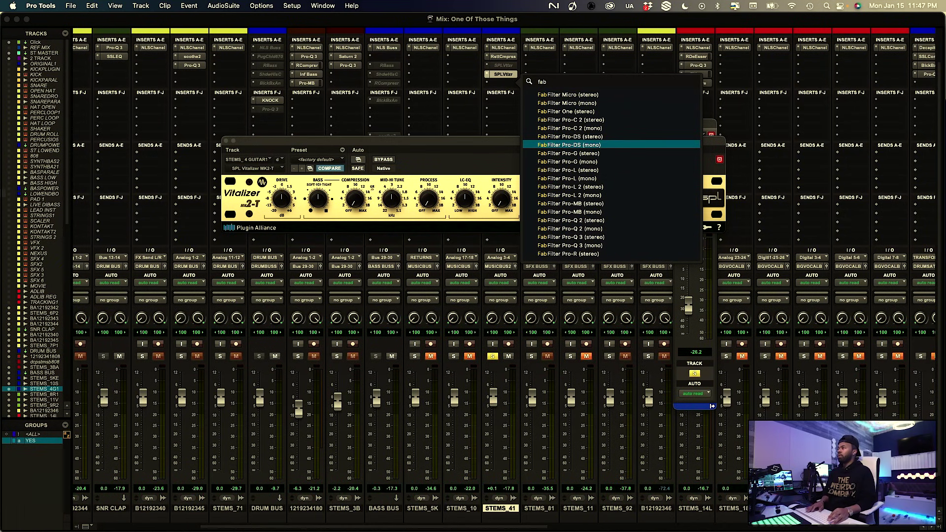
pyautogui.write(' satu')
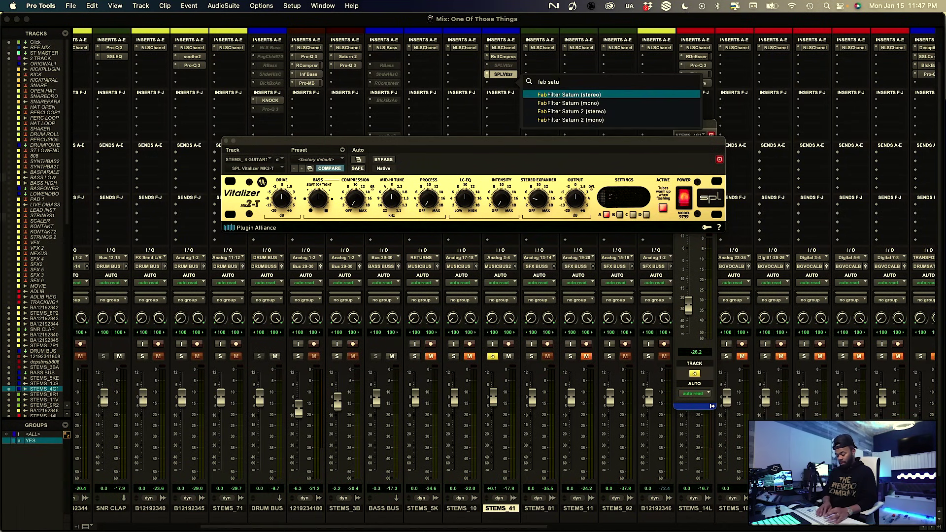
pyautogui.press('Escape')
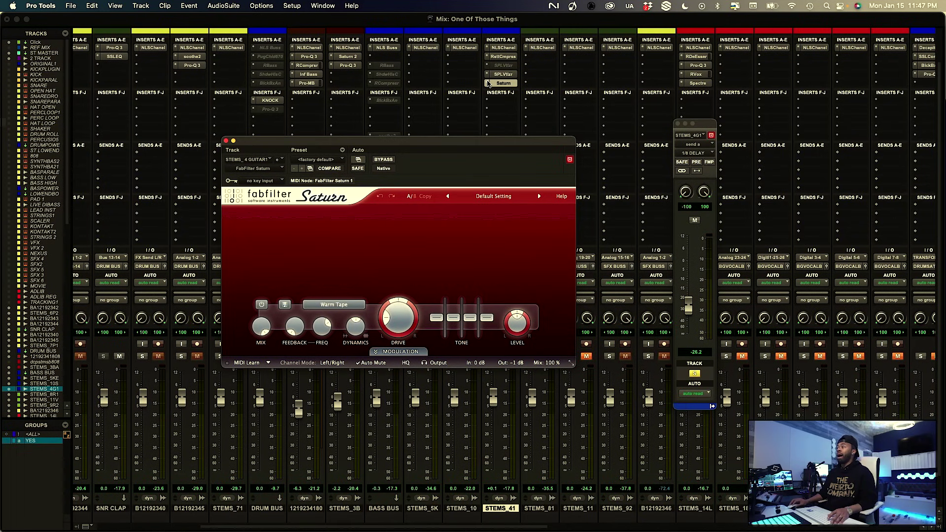
# Replace the Saturn insert on the guitar track with the stereo version of FabFilter Saturn 2
pyautogui.click(488, 84)
pyautogui.write('satur')
pyautogui.press('Down')
pyautogui.press('Down')
pyautogui.press('Down')
pyautogui.press('Down')
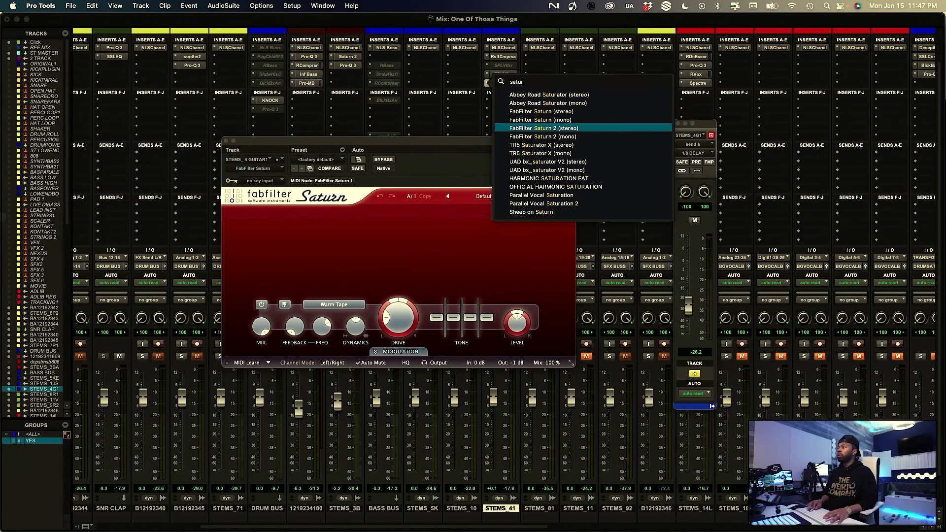
pyautogui.press('Return')
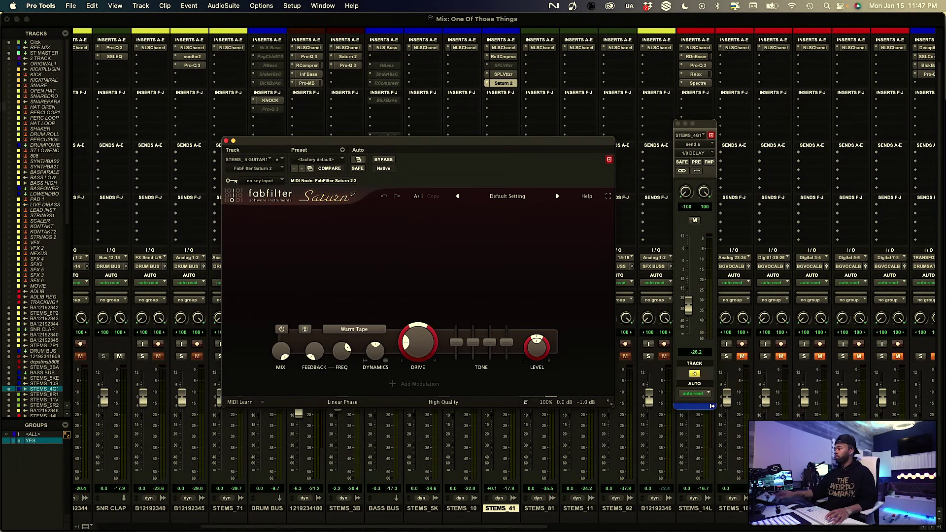
# Split Saturn 2 into three bands during playback and raise the middle band's Warm Tape drive to 74.1%
pyautogui.press('space')
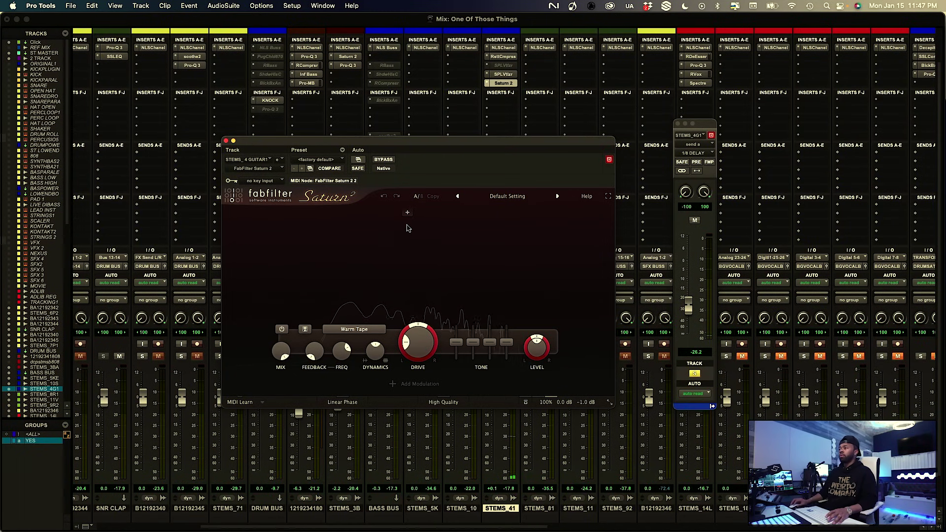
pyautogui.click(399, 213)
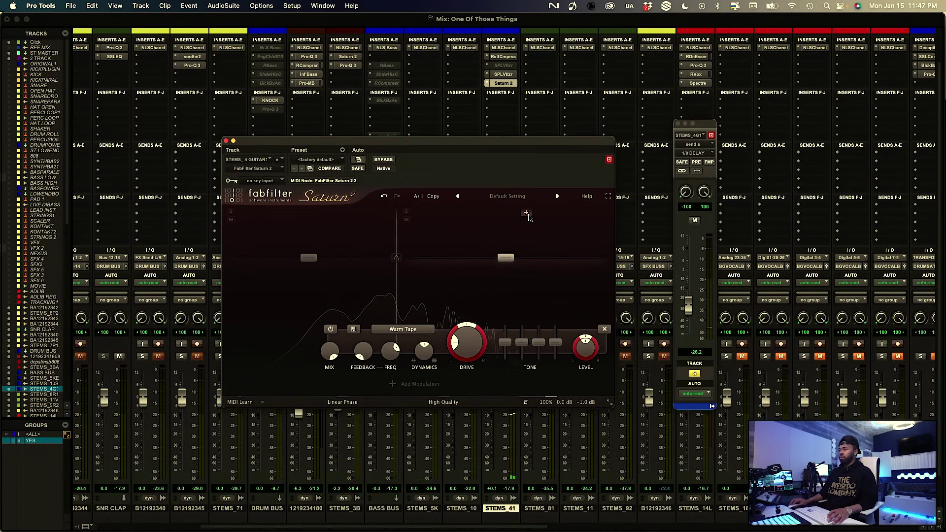
pyautogui.click(529, 216)
pyautogui.moveTo(529, 261); pyautogui.dragTo(562, 261)
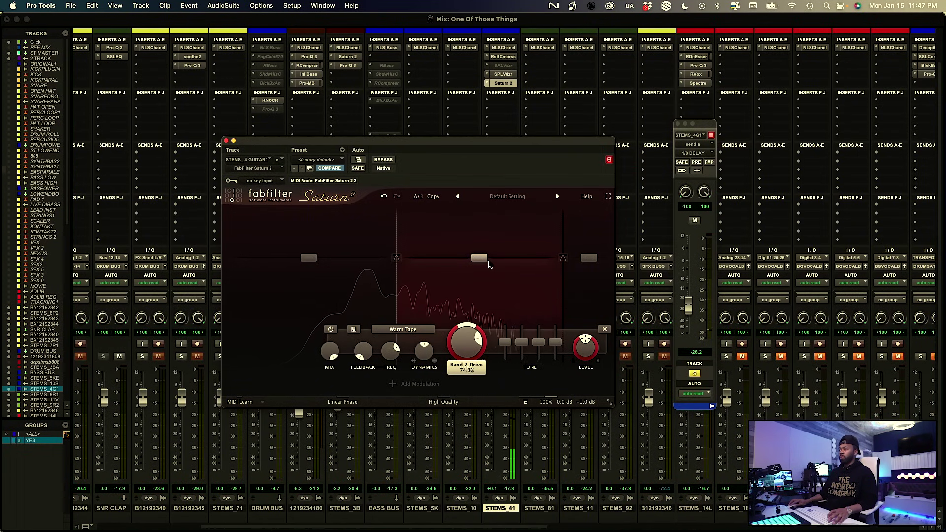
pyautogui.moveTo(395, 277); pyautogui.dragTo(395, 276)
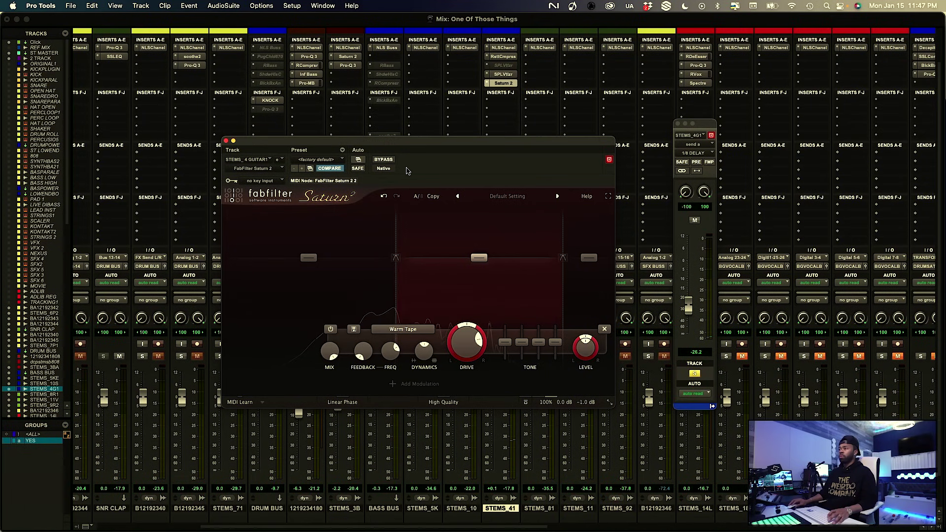
# Compare the guitar with Saturn 2 bypassed and active, and close its window
pyautogui.click(386, 160)
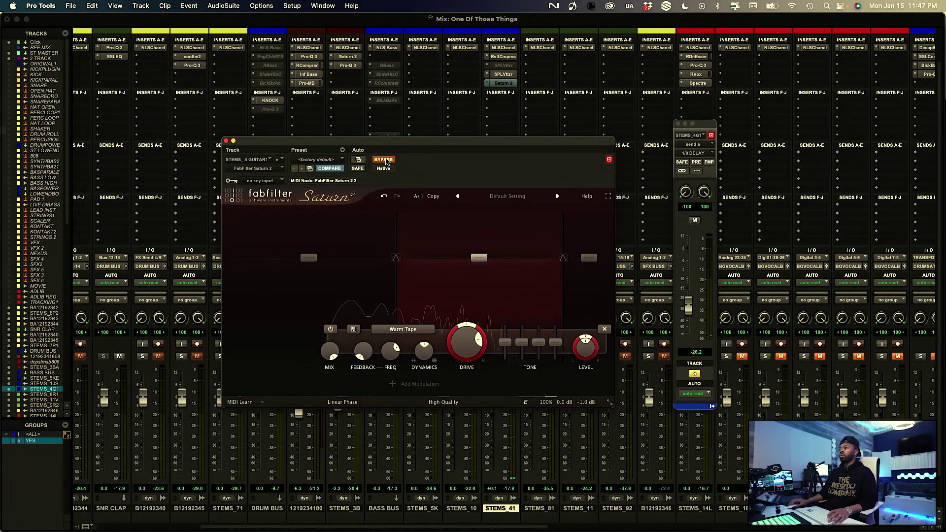
pyautogui.click(387, 160)
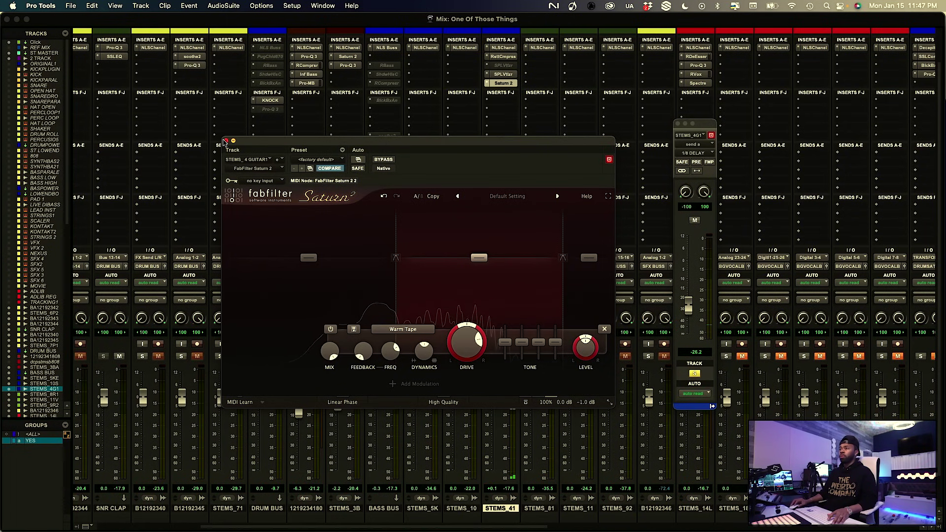
pyautogui.click(227, 141)
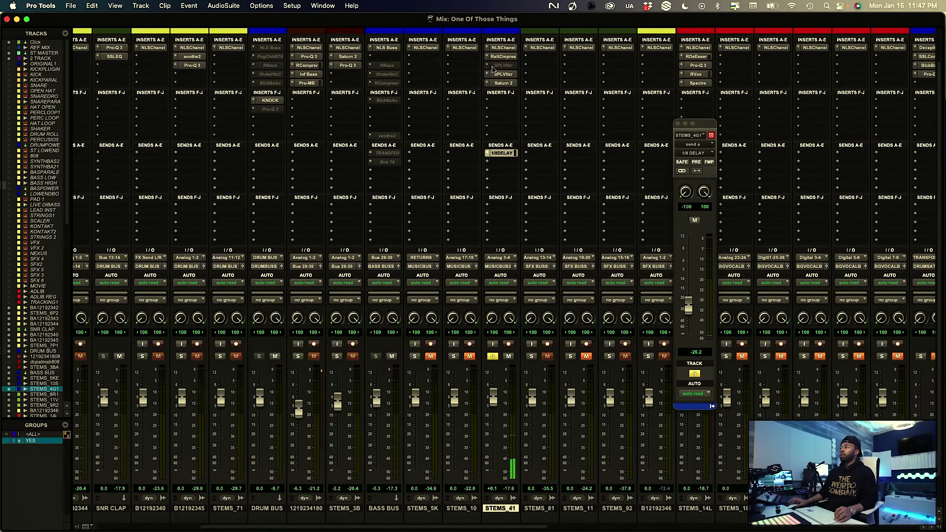
# Compare the guitar with its inserts bypassed and its 1/8 delay send muted against the fully processed sound
pyautogui.keyDown('ctrl'); pyautogui.keyDown('shift'); pyautogui.click(501, 153); pyautogui.keyUp('shift'); pyautogui.keyUp('ctrl')
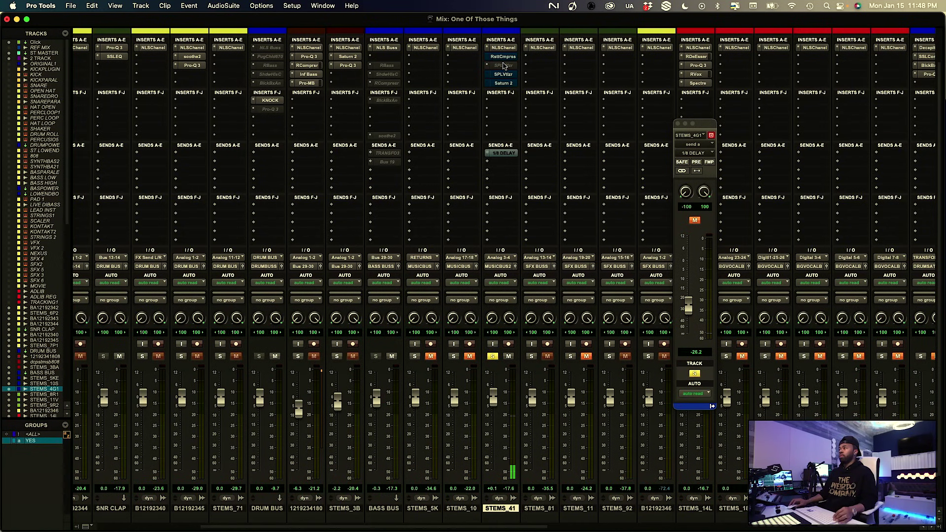
pyautogui.keyDown('ctrl'); pyautogui.keyDown('shift'); pyautogui.click(509, 58); pyautogui.keyUp('shift'); pyautogui.keyUp('ctrl')
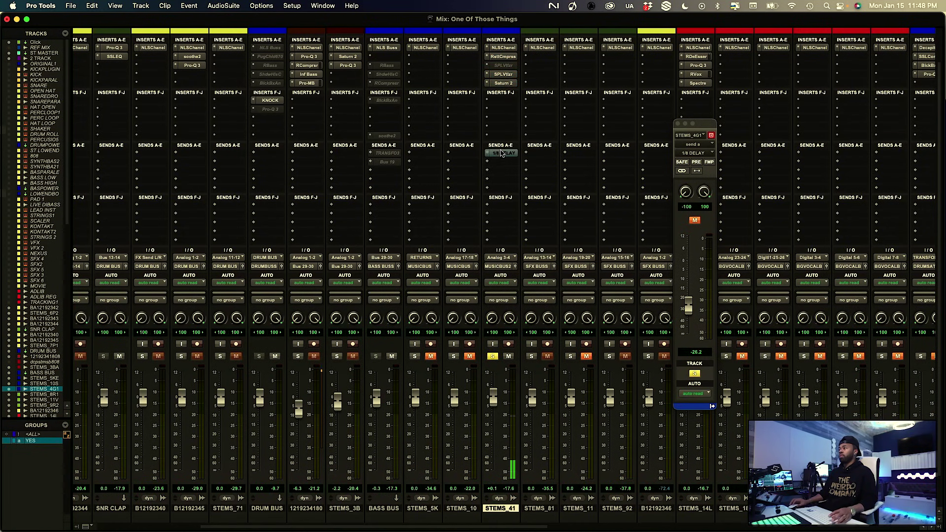
pyautogui.keyDown('ctrl'); pyautogui.keyDown('shift'); pyautogui.click(502, 153); pyautogui.keyUp('shift'); pyautogui.keyUp('ctrl')
# Unsolo the guitar to hear it in the full mix with the send window closed, and solo it again
pyautogui.click(492, 356)
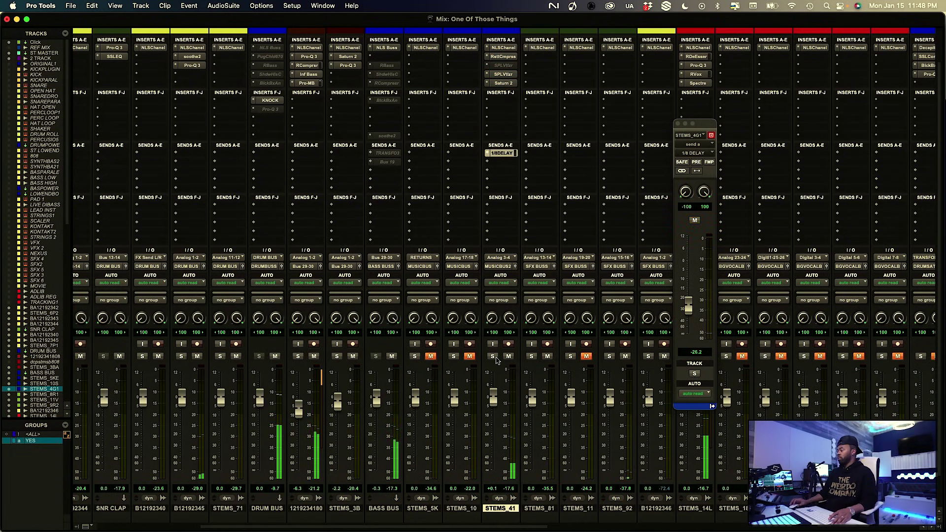
pyautogui.click(678, 123)
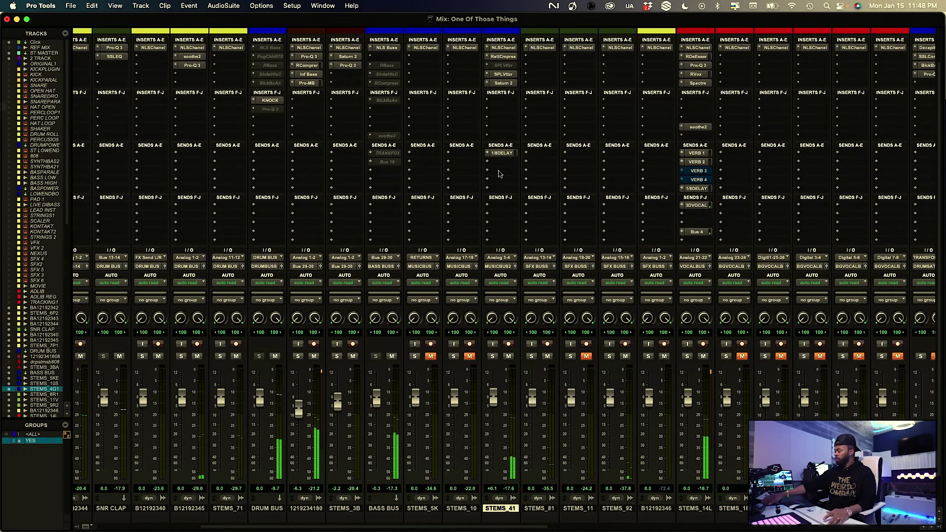
pyautogui.click(492, 357)
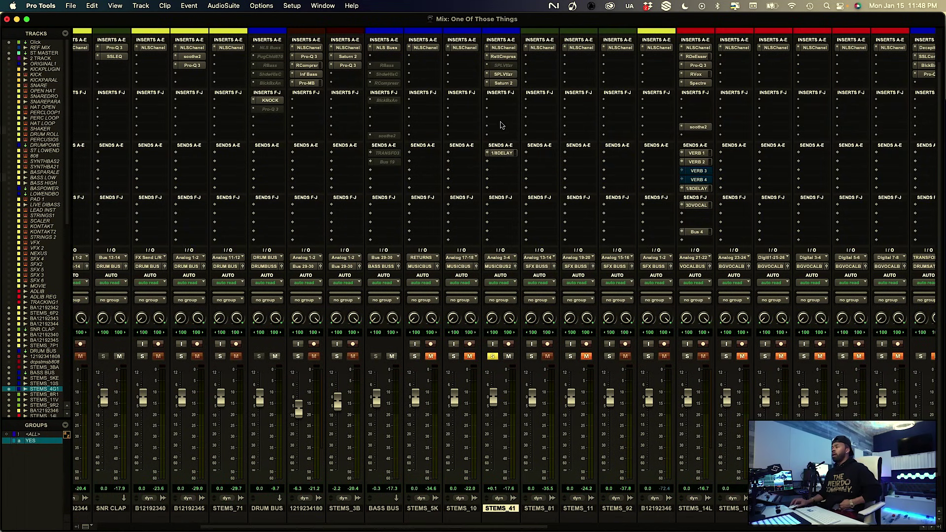
# Insert Gold Clip in the first F-J insert slot of the guitar track
pyautogui.click(505, 101)
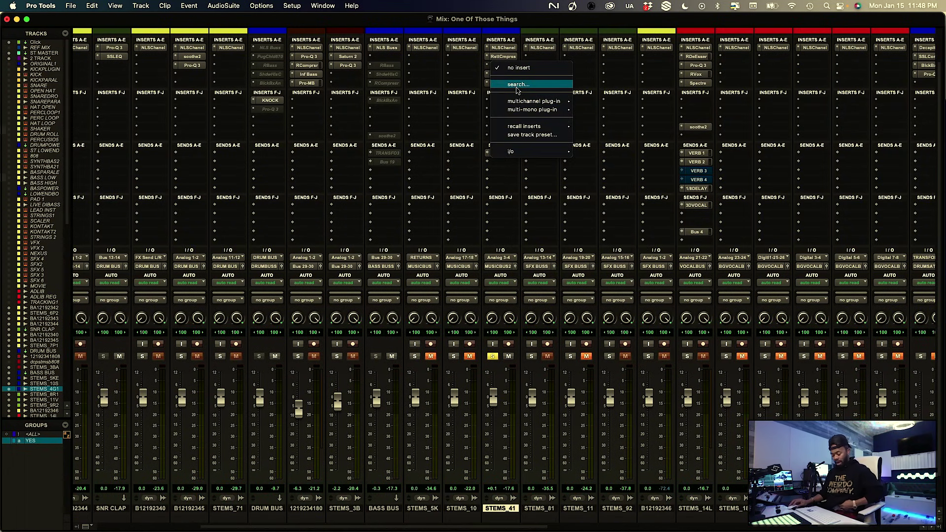
pyautogui.press('Escape')
pyautogui.click(505, 100)
pyautogui.write('gold')
pyautogui.press('Return')
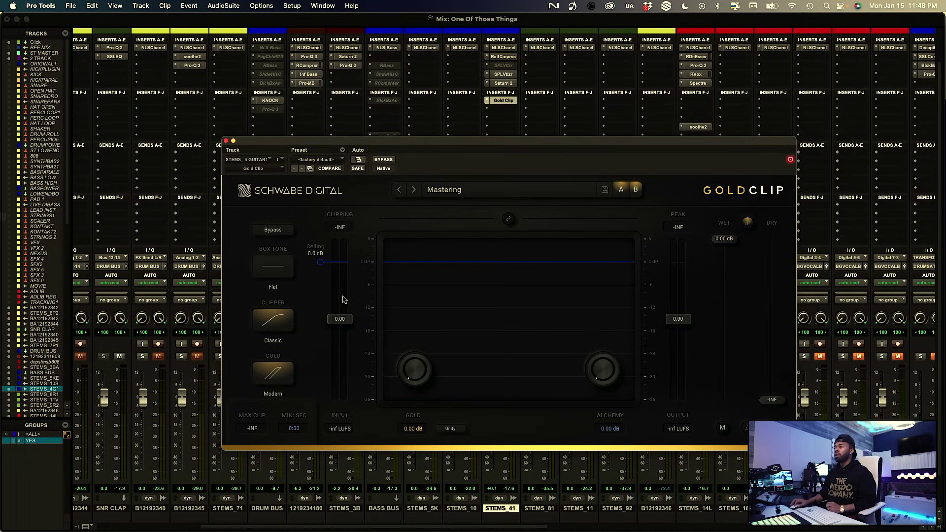
# Set Gold Clip's clipper to Modern with a ceiling of -20.0 dB during playback and compare against bypass
pyautogui.press('space')
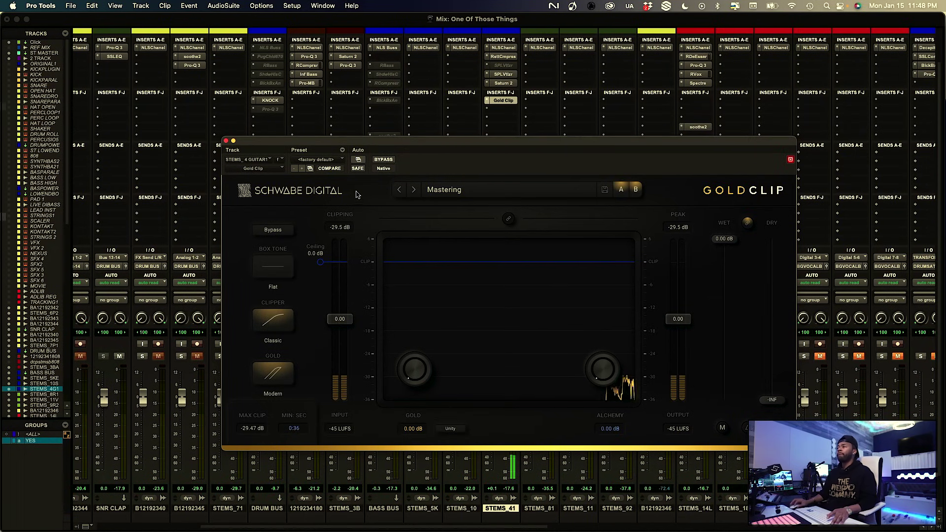
pyautogui.moveTo(369, 144); pyautogui.dragTo(661, 128)
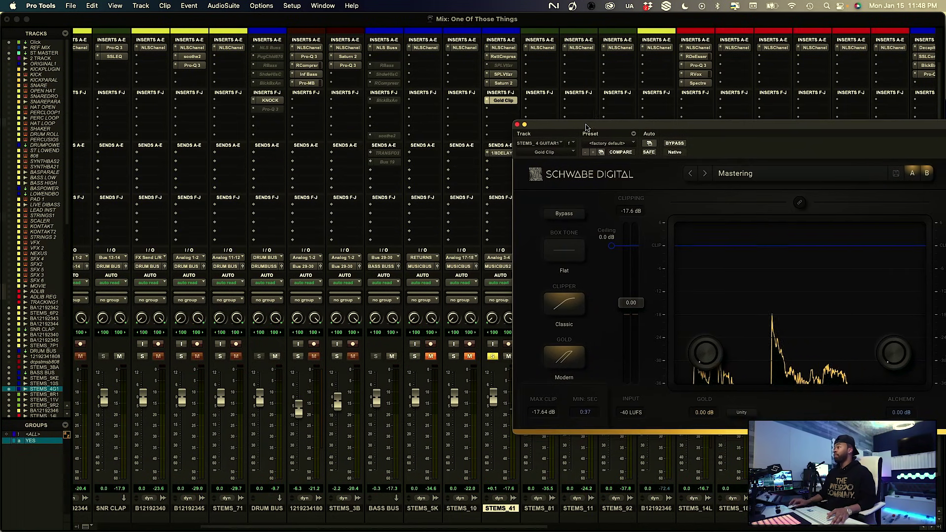
pyautogui.moveTo(586, 136); pyautogui.dragTo(334, 135)
pyautogui.click(325, 295)
pyautogui.moveTo(360, 247); pyautogui.dragTo(373, 323)
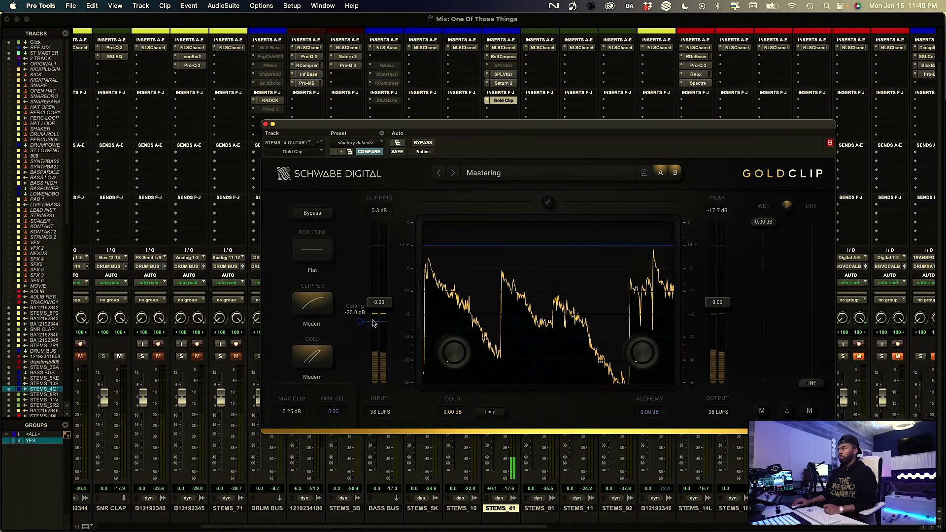
pyautogui.click(422, 142)
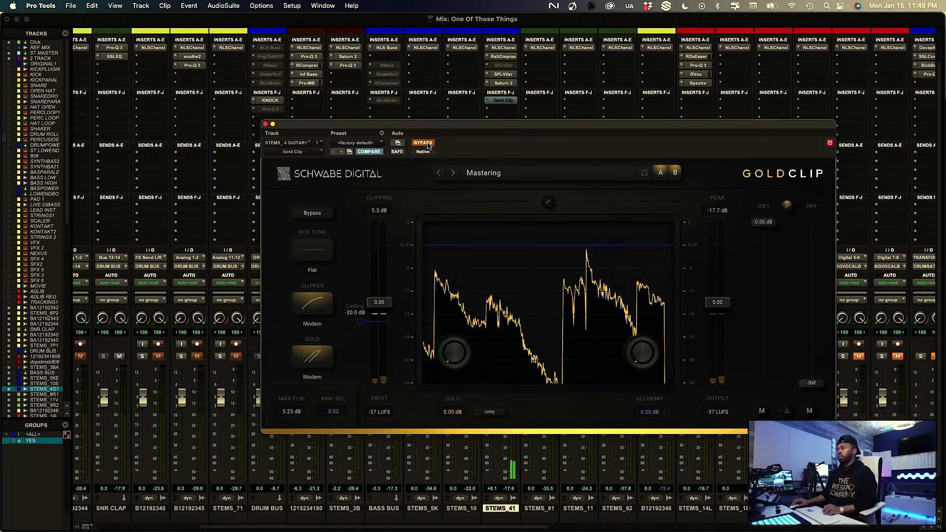
pyautogui.click(426, 143)
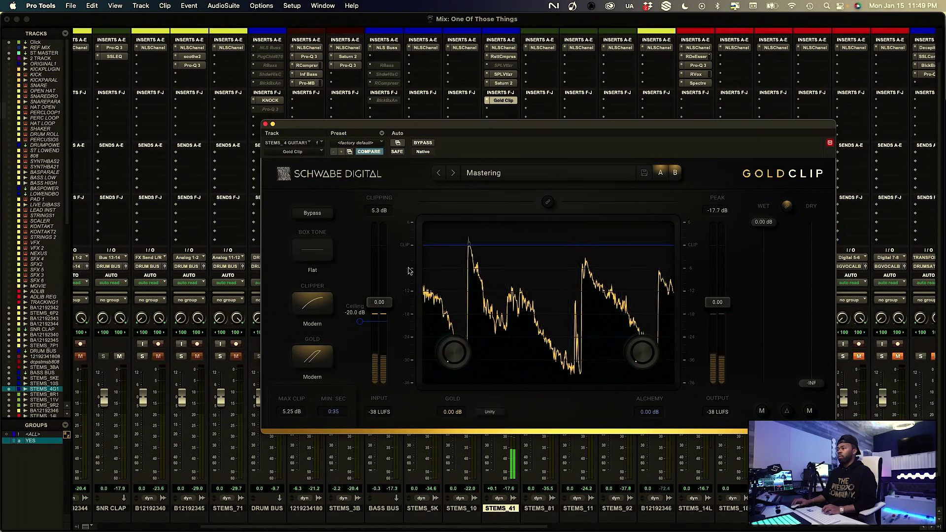
# Lower Gold Clip's ceiling to -21.6 dB, compare against bypass and close the plug-in window
pyautogui.moveTo(360, 322); pyautogui.dragTo(360, 329)
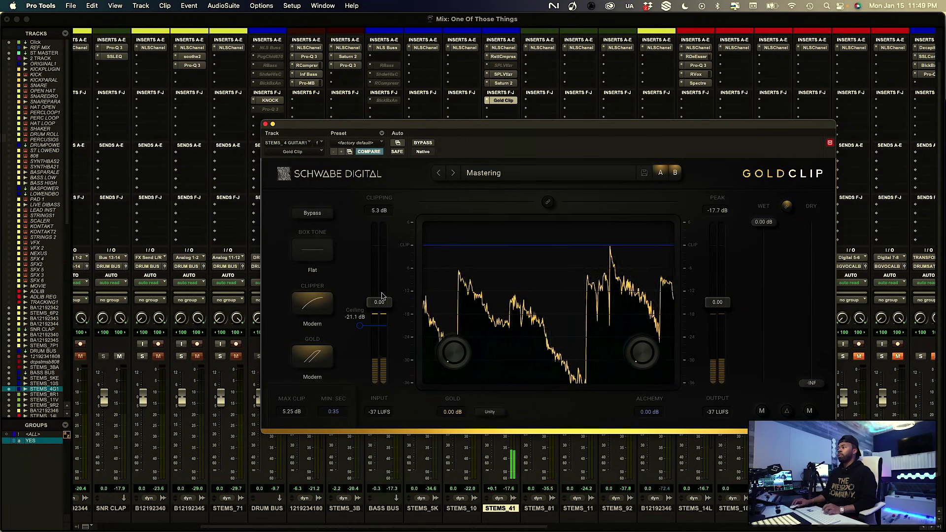
pyautogui.moveTo(360, 327); pyautogui.dragTo(363, 330)
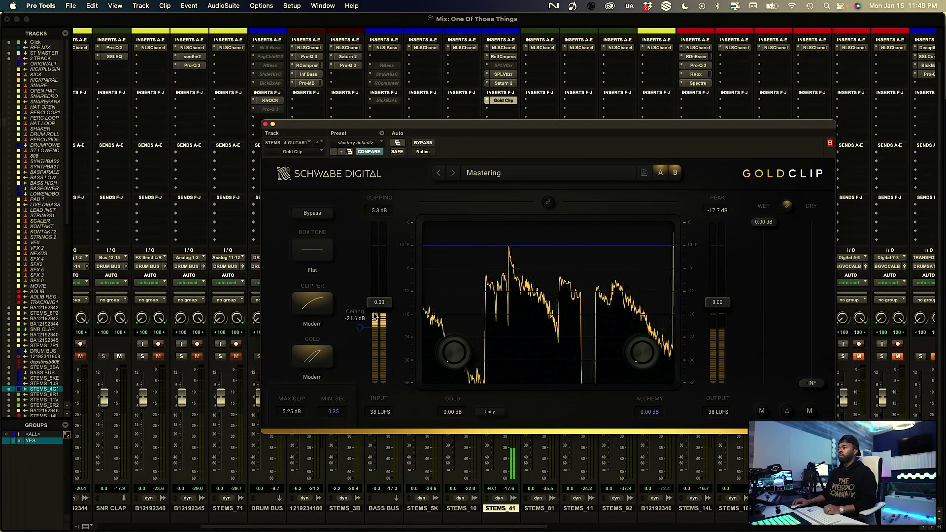
pyautogui.click(429, 144)
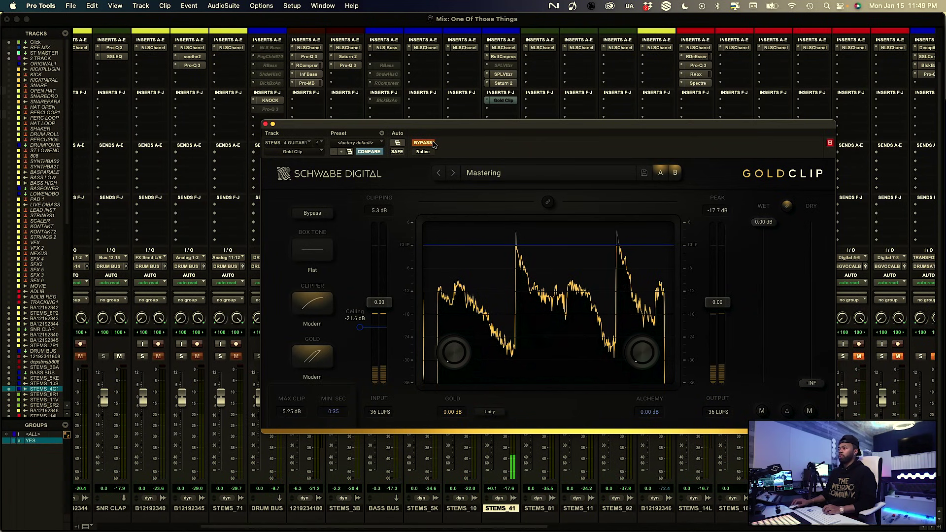
pyautogui.click(432, 144)
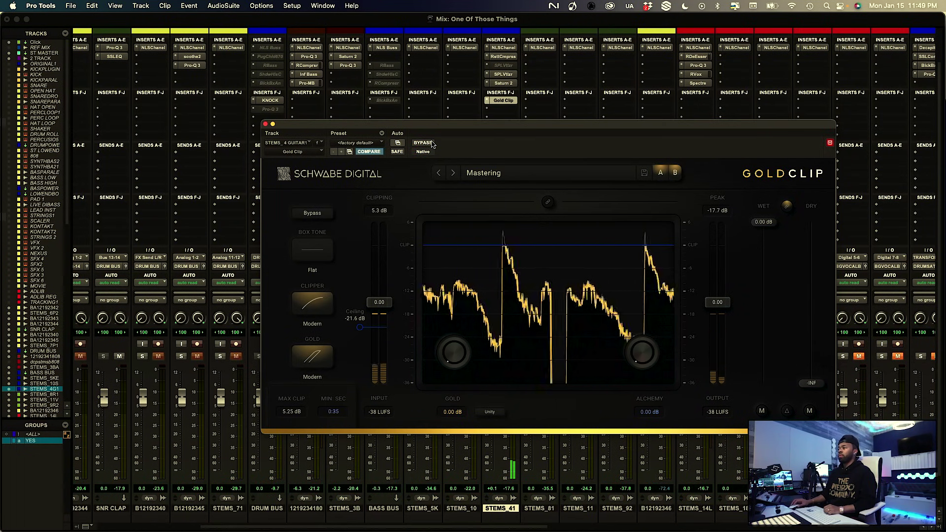
pyautogui.click(265, 124)
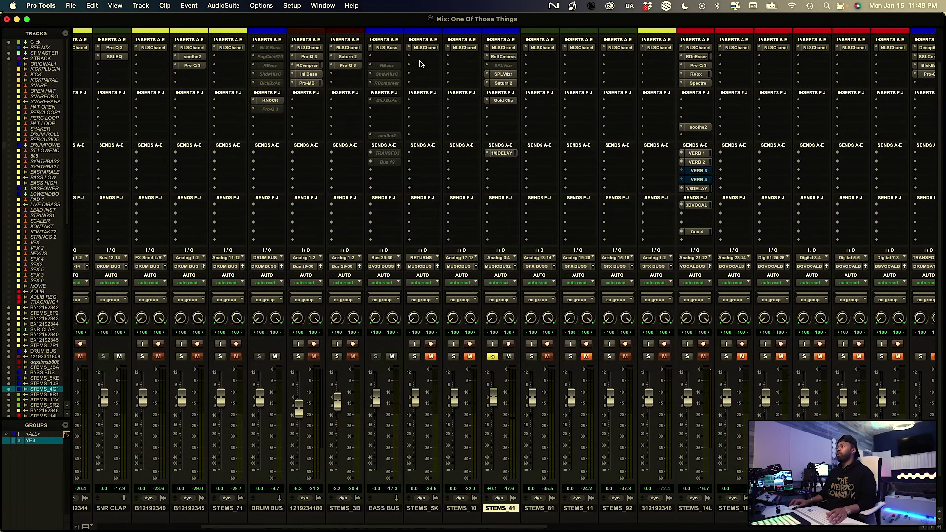
# Insert a stereo RCompressor in the guitar track's slot below Gold Clip
pyautogui.click(498, 109)
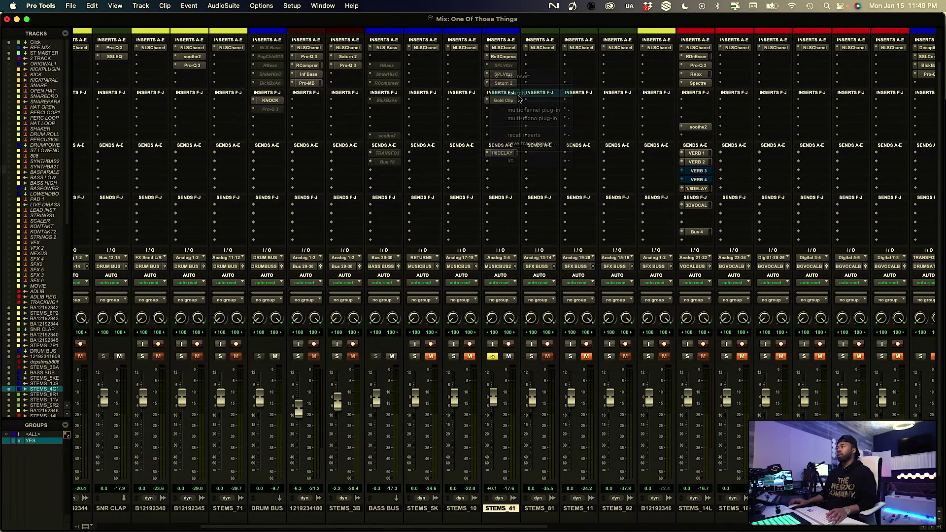
pyautogui.write('rco')
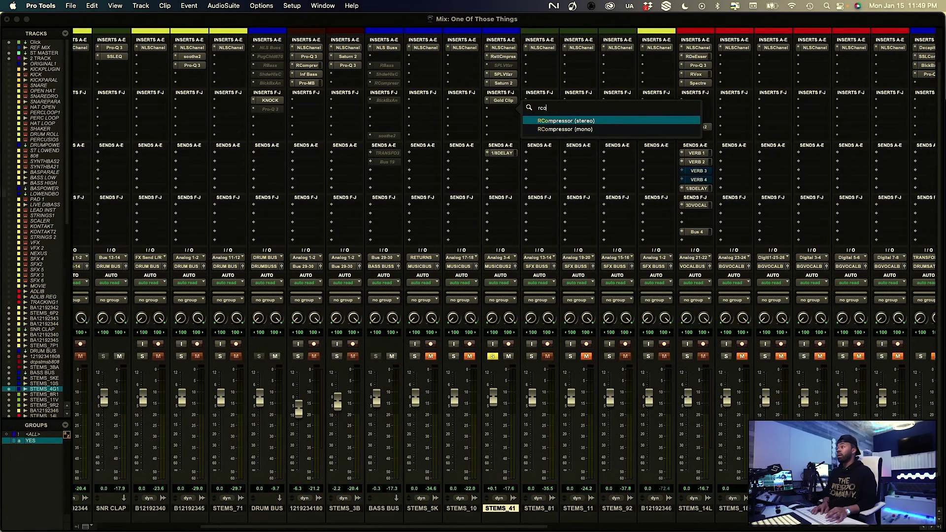
pyautogui.press('Return')
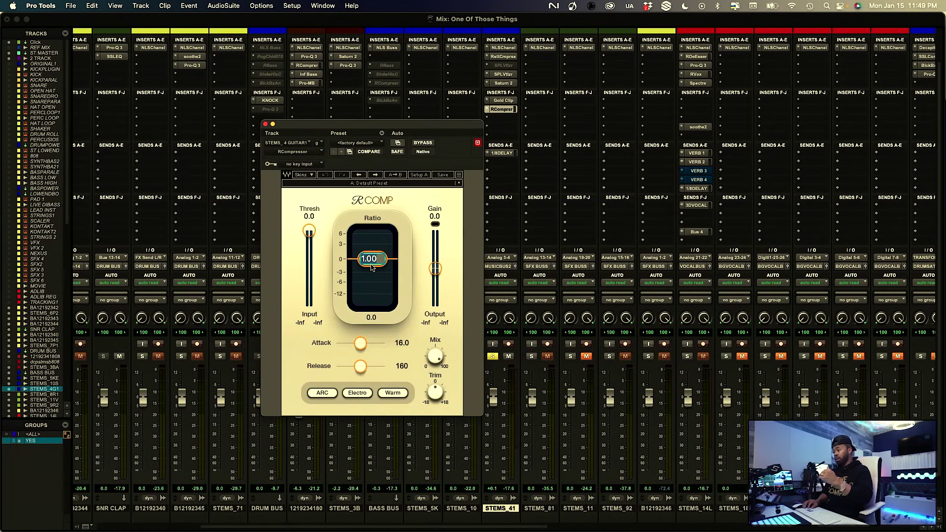
# Configure the RCompressor with a ratio of 2.00, an attack of 0.50, Opto mode and Manual release
pyautogui.press('Return')
pyautogui.moveTo(361, 342); pyautogui.dragTo(336, 343)
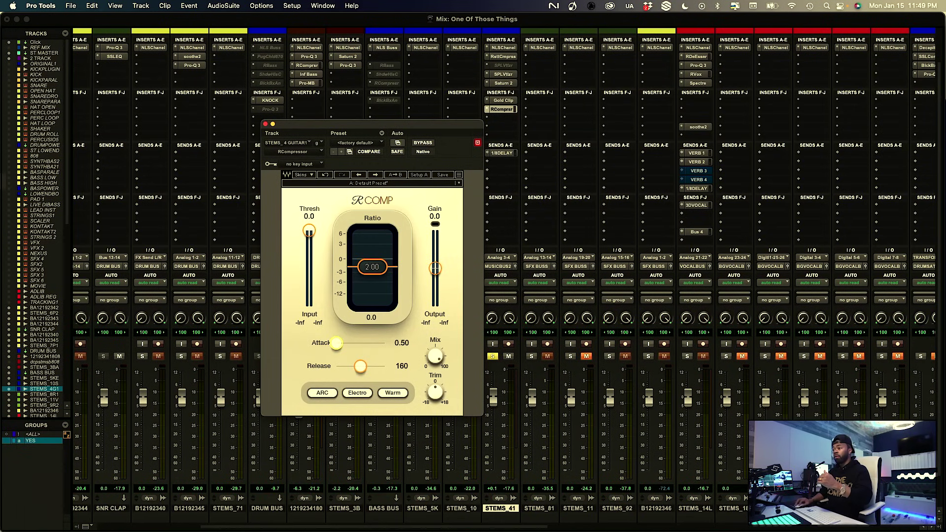
pyautogui.click(358, 392)
pyautogui.click(323, 393)
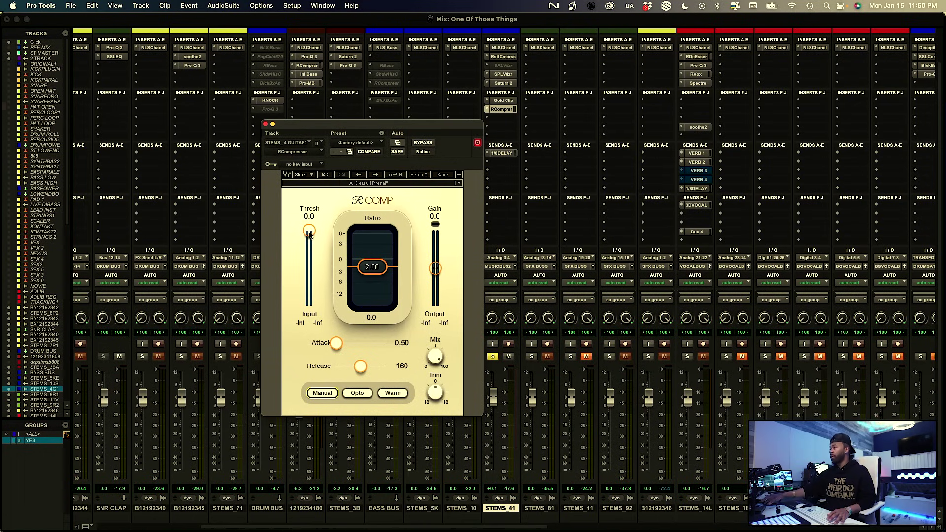
# During playback, set the RCompressor's threshold to -19.1 and release to 22.7, and unsolo the guitar to hear it in the mix
pyautogui.press('space')
pyautogui.moveTo(312, 228); pyautogui.dragTo(309, 254)
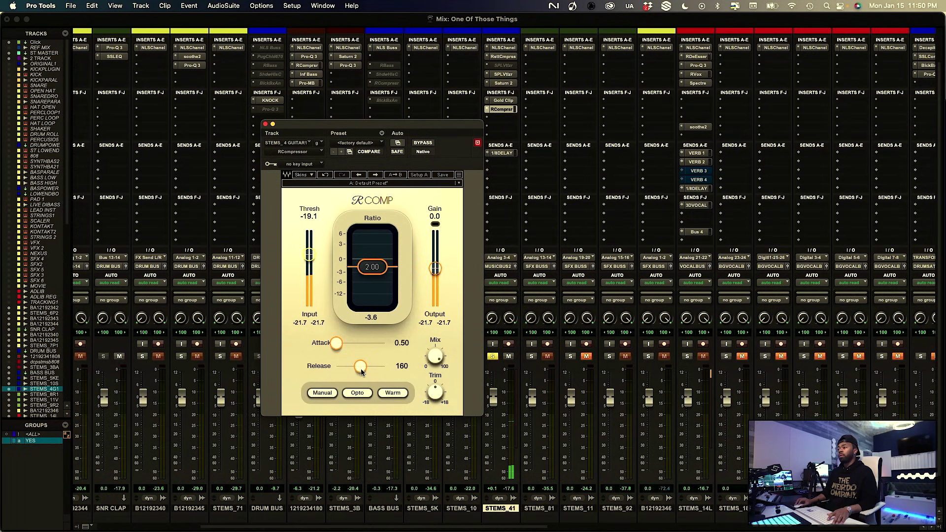
pyautogui.moveTo(361, 369); pyautogui.dragTo(348, 366)
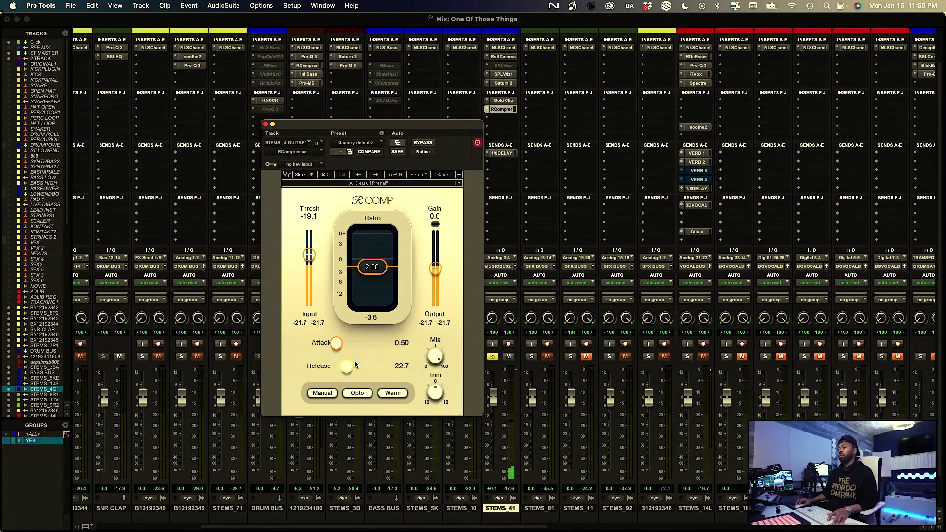
pyautogui.click(493, 356)
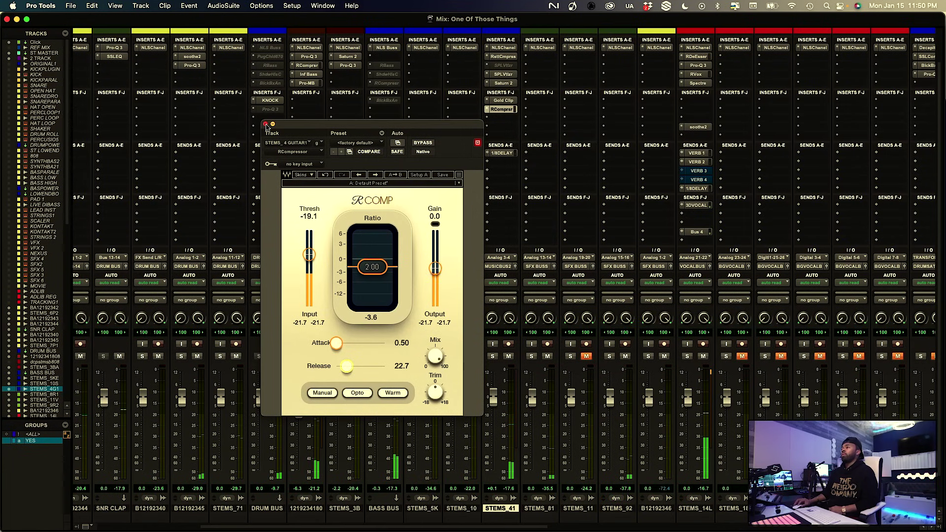
pyautogui.click(266, 125)
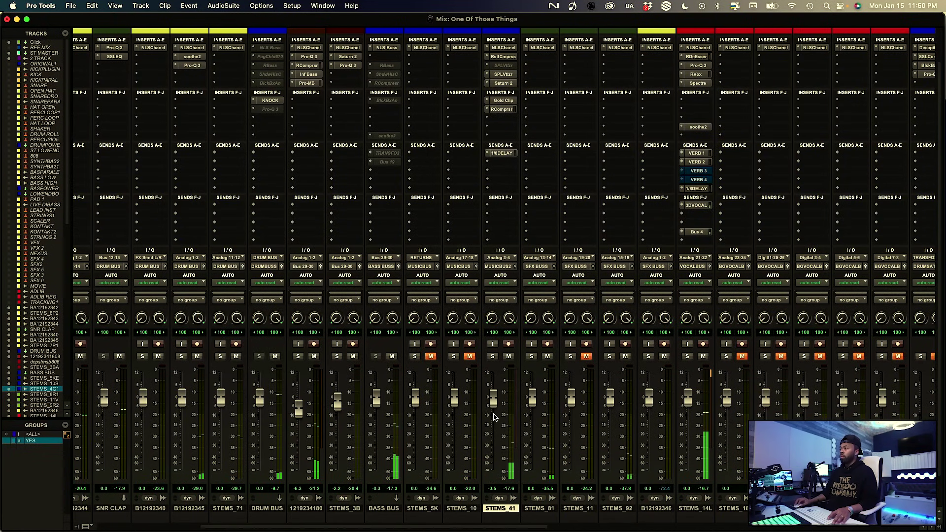
# Reopen the guitar's RCompressor, set the ratio to 3.01 and the threshold to -23.7, and close the plug-in window
pyautogui.click(501, 109)
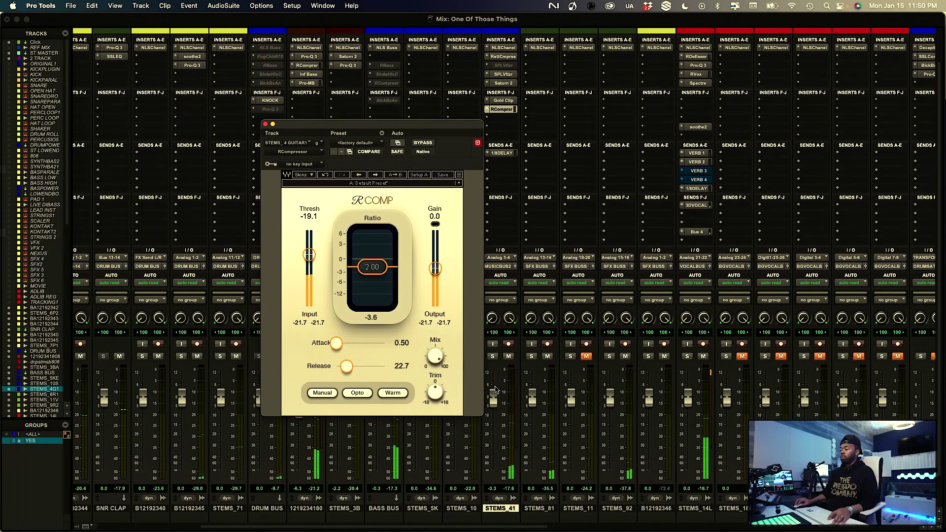
pyautogui.moveTo(372, 275); pyautogui.dragTo(372, 278)
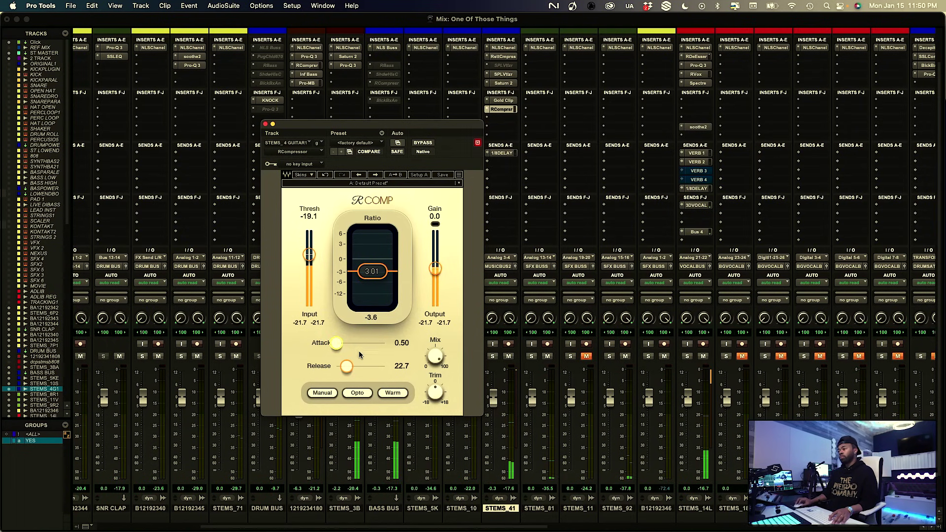
pyautogui.moveTo(309, 255); pyautogui.dragTo(309, 260)
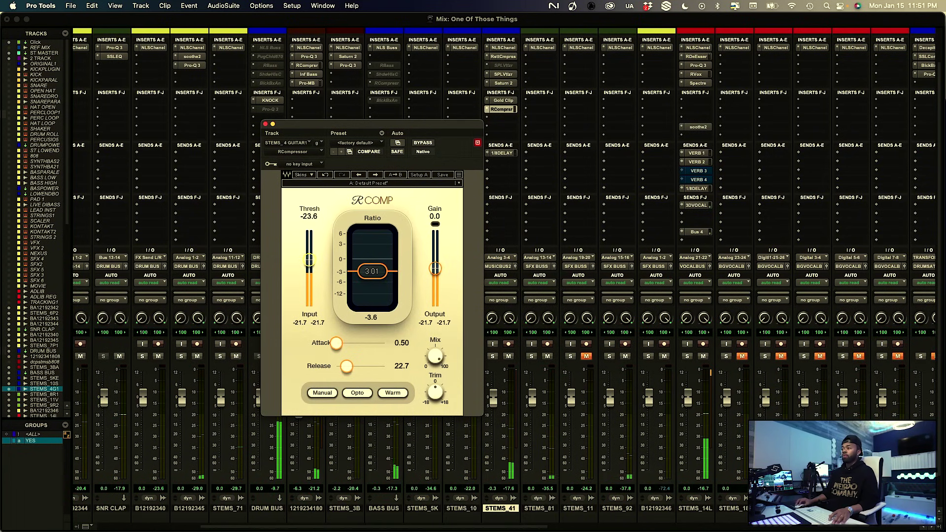
pyautogui.moveTo(374, 272); pyautogui.dragTo(375, 272)
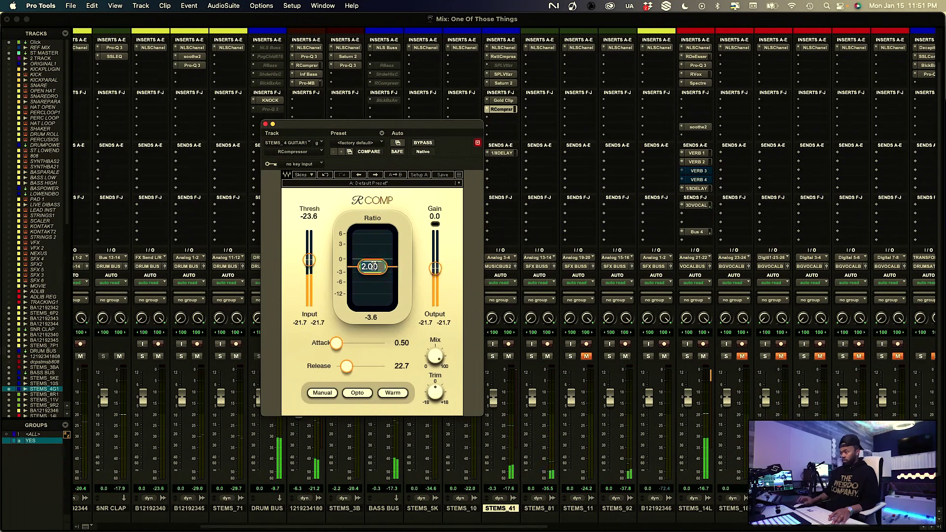
pyautogui.moveTo(373, 267); pyautogui.dragTo(374, 270)
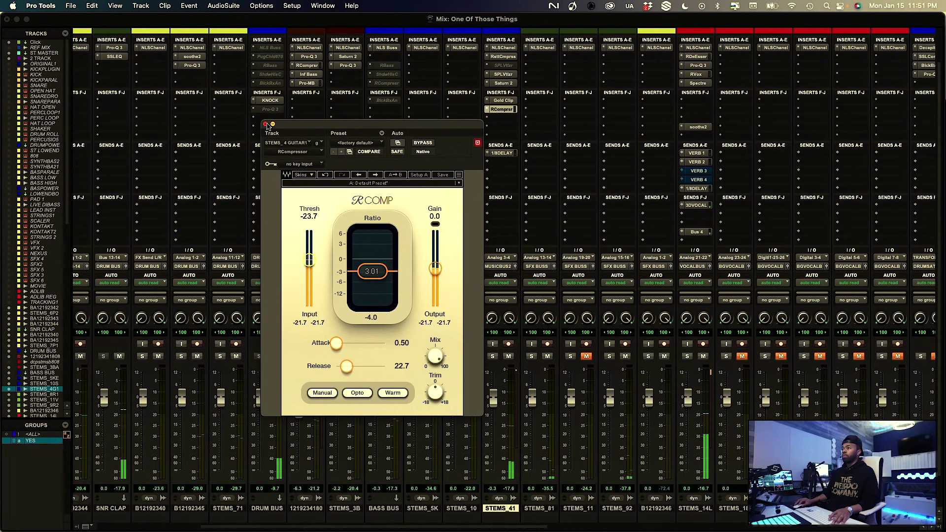
pyautogui.press('super+w')
# Insert a stereo Trackspacer 2.5 in the guitar track's slot below the RCompressor
pyautogui.scroll(-2, 459, 223)
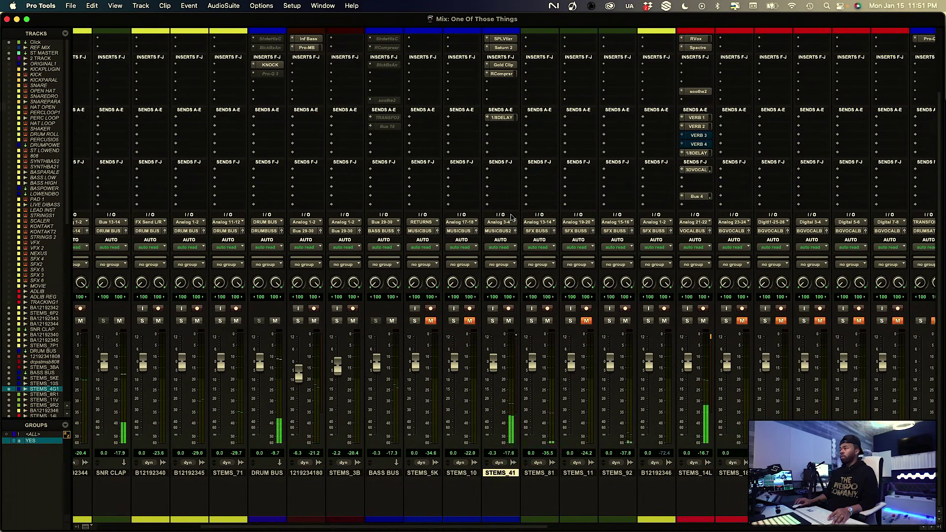
pyautogui.scroll(4, 500, 148)
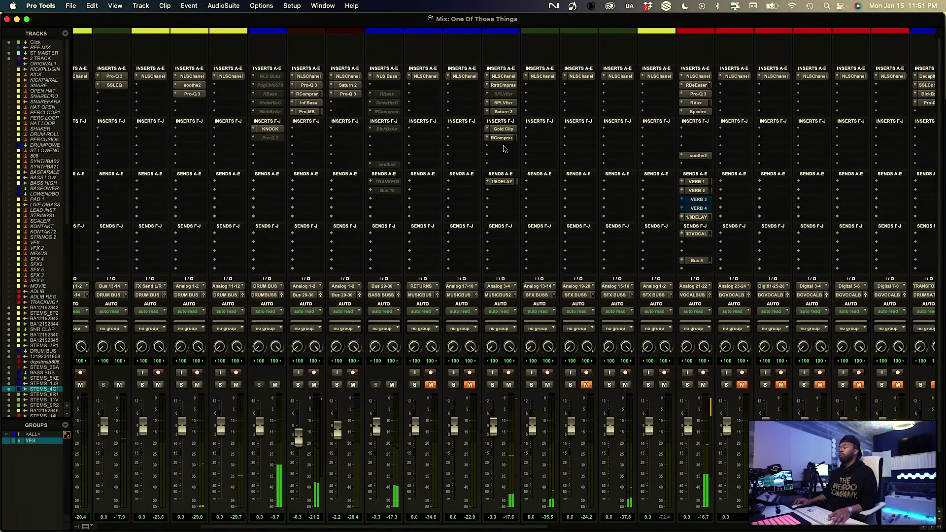
pyautogui.click(500, 147)
pyautogui.click(519, 132)
pyautogui.write('track')
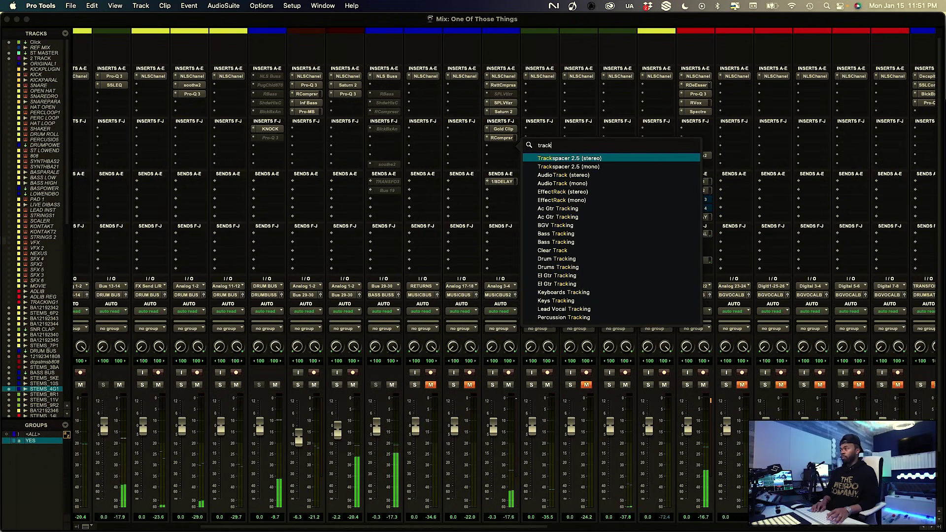
pyautogui.press('Return')
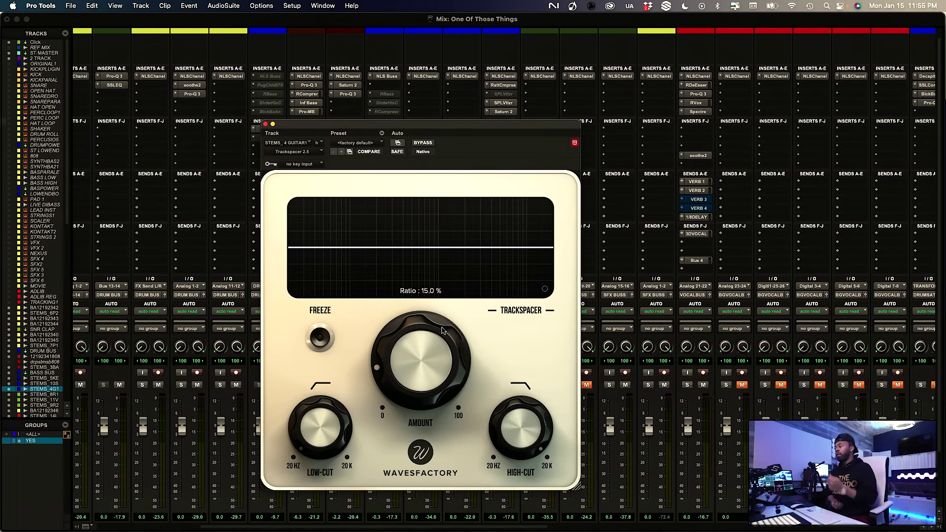
# Start playback, set Trackspacer's key input to Bus 4 and load the Make Room For Vox preset
pyautogui.press('space')
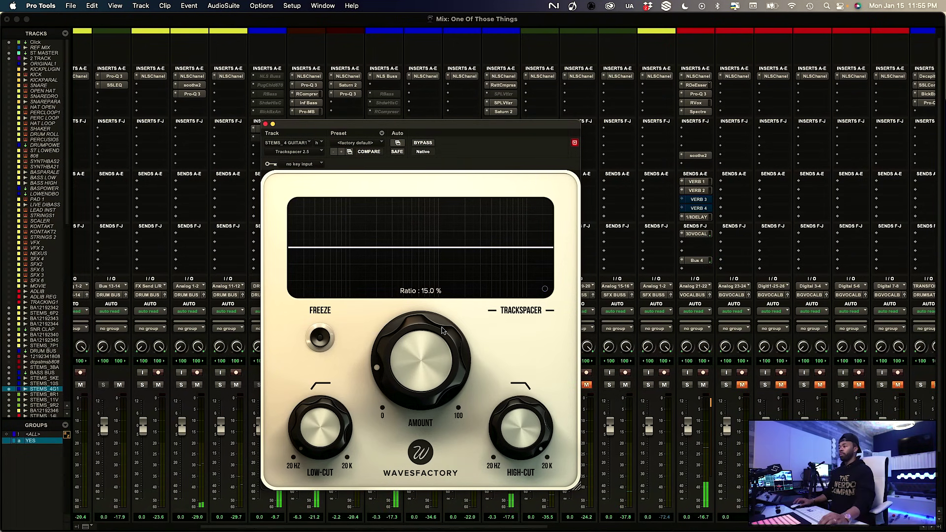
pyautogui.click(301, 163)
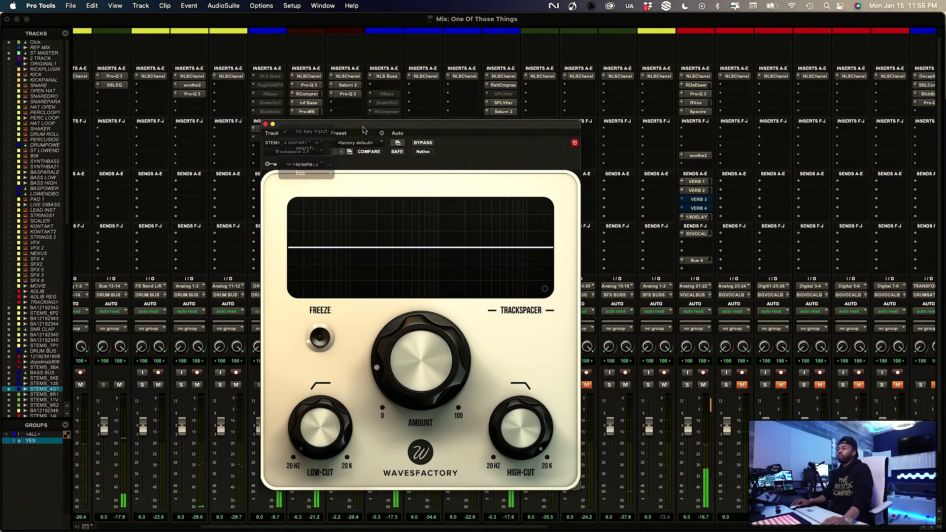
pyautogui.moveTo(363, 129)
pyautogui.mouseDown()
pyautogui.moveTo(296, 301)
pyautogui.moveTo(345, 201)
pyautogui.moveTo(298, 150)
pyautogui.moveTo(353, 137)
pyautogui.mouseUp()
pyautogui.click(295, 173)
pyautogui.write('bus4')
pyautogui.press('BackSpace')
pyautogui.write('4')
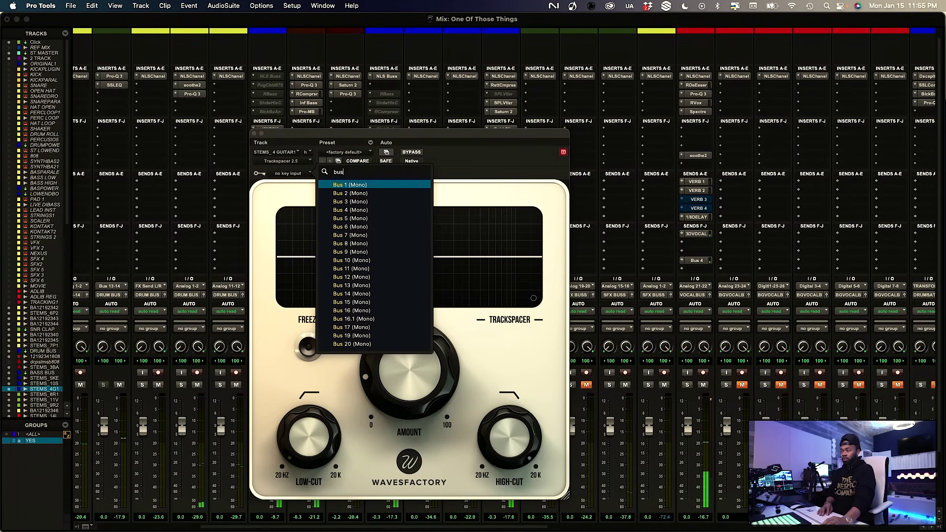
pyautogui.press('Return')
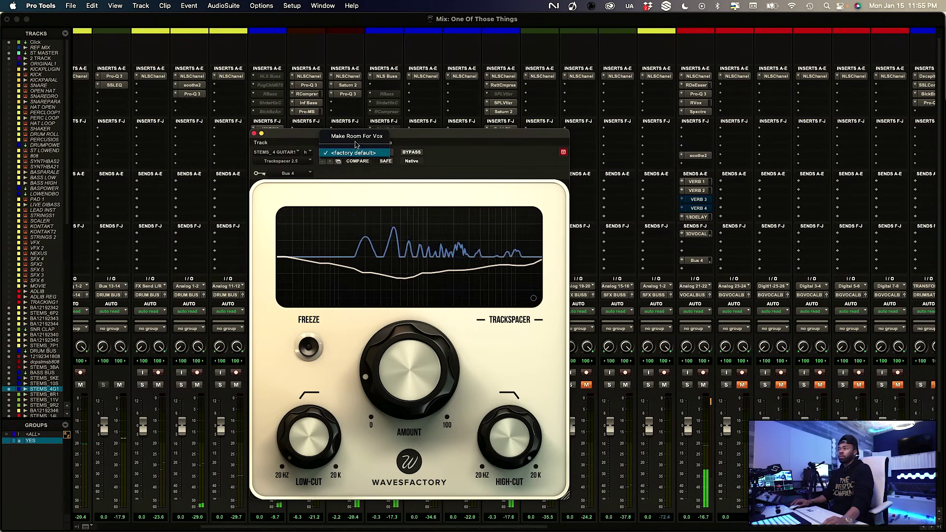
pyautogui.click(329, 161)
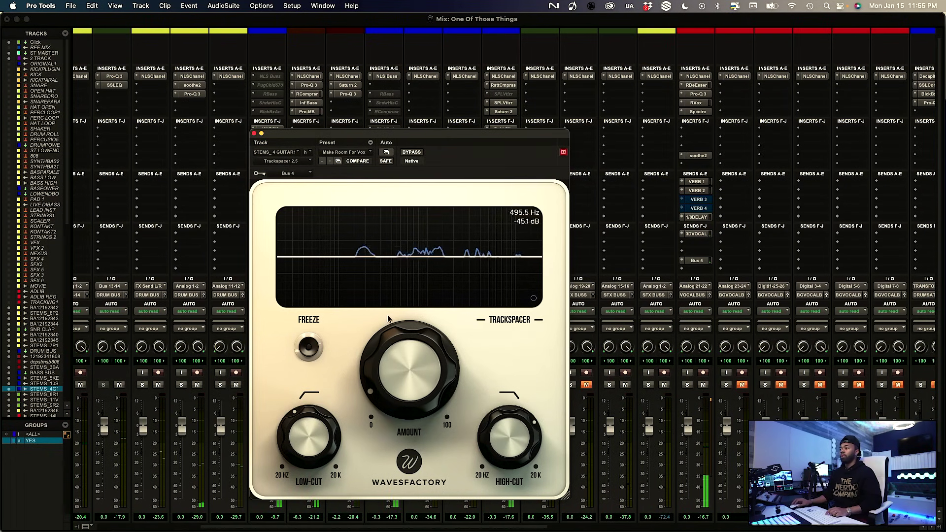
# Set Trackspacer's low-cut to 221.96 Hz and, after trying the mid/side pan, switch its advanced setting to L/R
pyautogui.moveTo(300, 430); pyautogui.dragTo(299, 435)
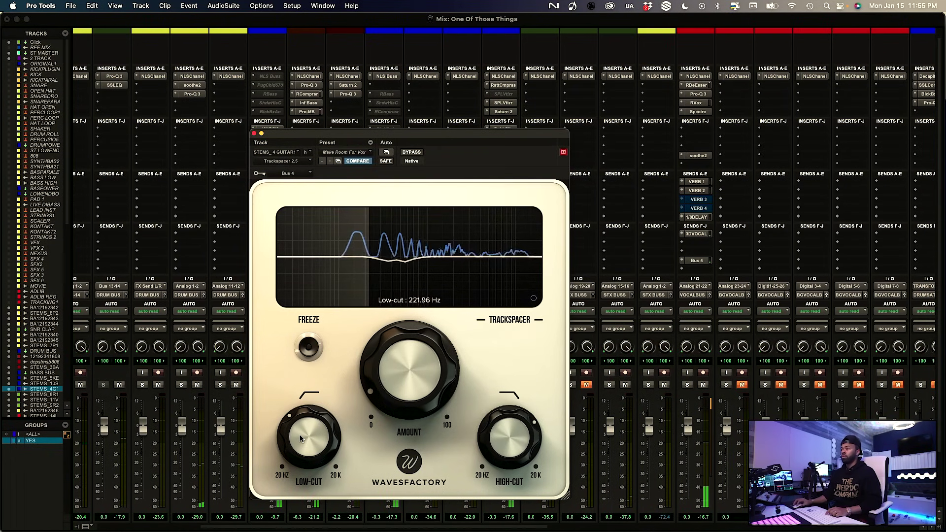
pyautogui.click(533, 298)
pyautogui.moveTo(309, 280); pyautogui.dragTo(310, 306)
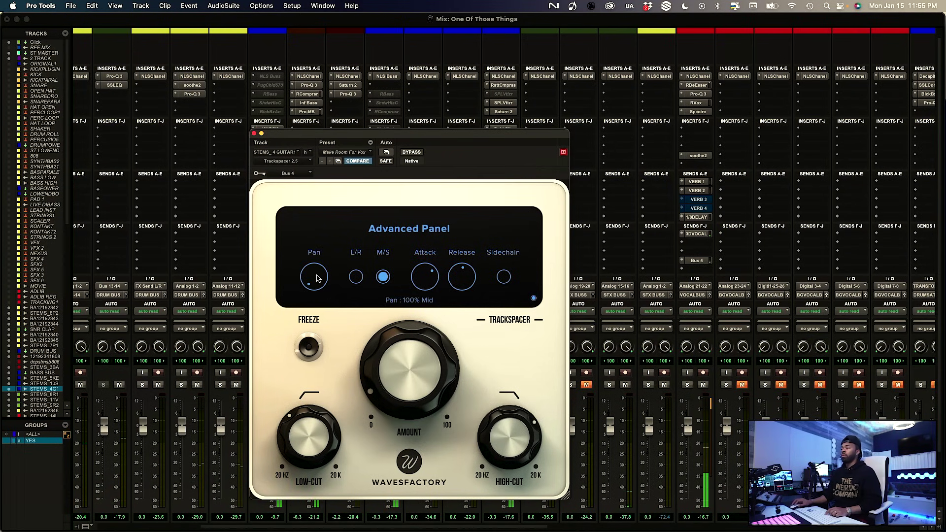
pyautogui.moveTo(316, 257); pyautogui.dragTo(318, 282)
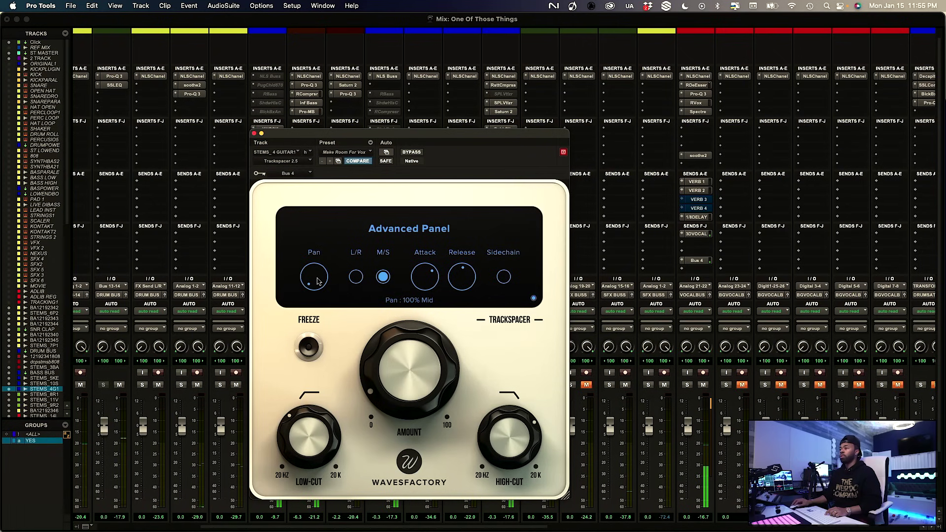
pyautogui.click(355, 276)
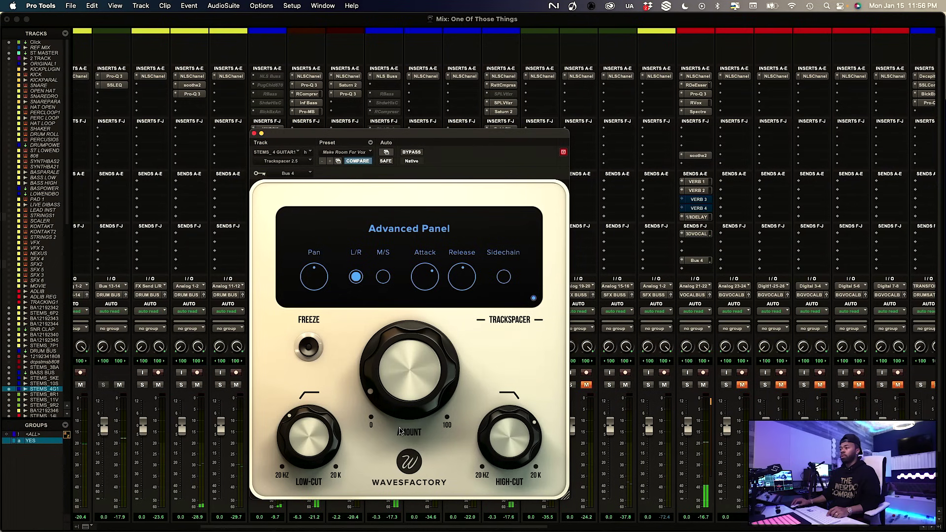
pyautogui.click(531, 297)
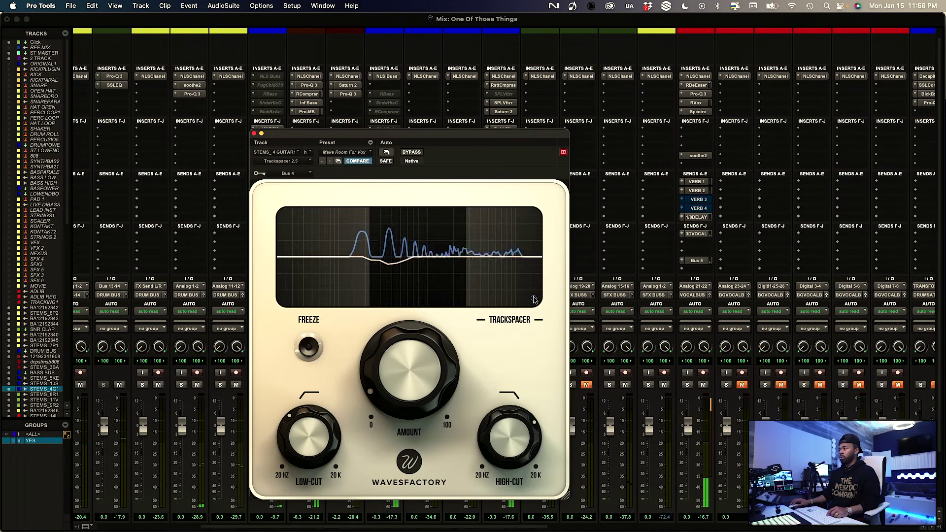
# Lower Trackspacer's low-cut slightly, set the high-cut to 3.16 kHz and close the plug-in window
pyautogui.moveTo(319, 427)
pyautogui.moveTo(319, 427); pyautogui.dragTo(320, 428)
pyautogui.moveTo(505, 427); pyautogui.dragTo(507, 423)
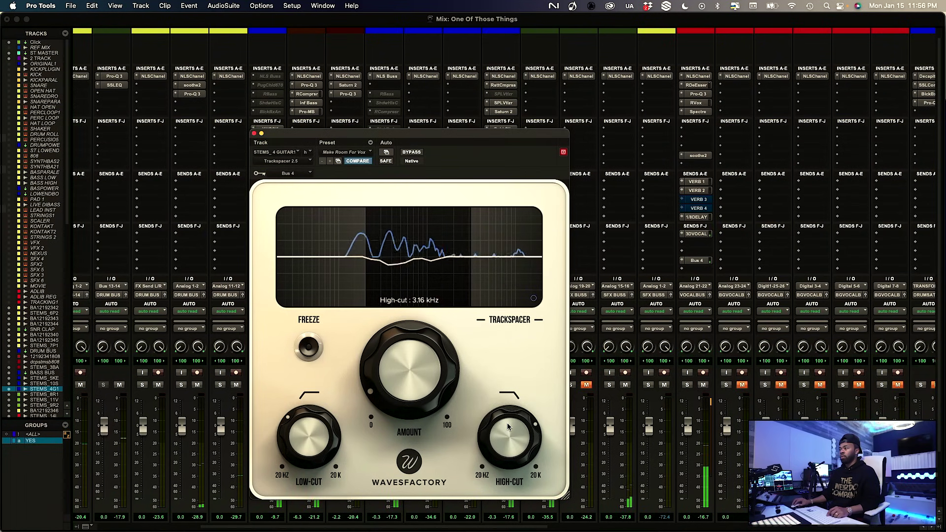
pyautogui.click(254, 133)
# Solo and unmute the 2 TRACK reference to compare it with the mix, and return to the full mix
pyautogui.scroll(-3, 522, 200)
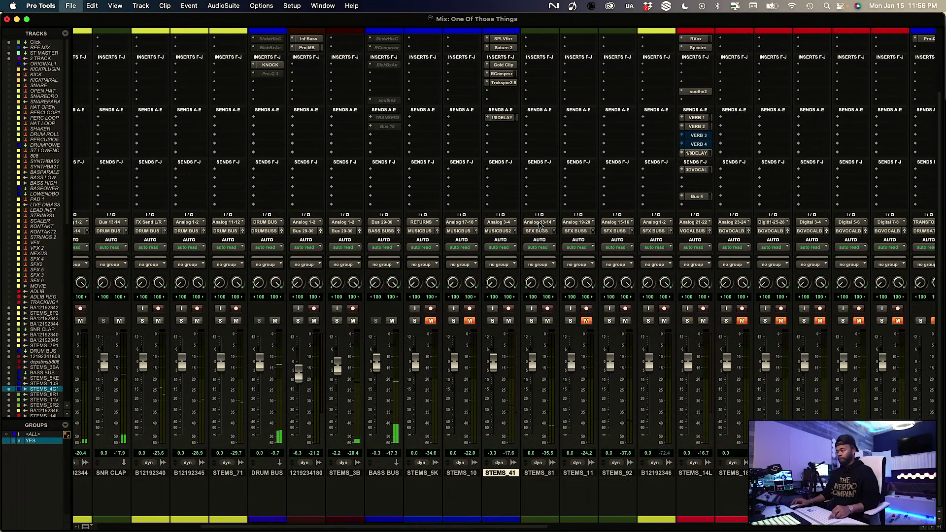
pyautogui.hscroll(-5, 229, 329)
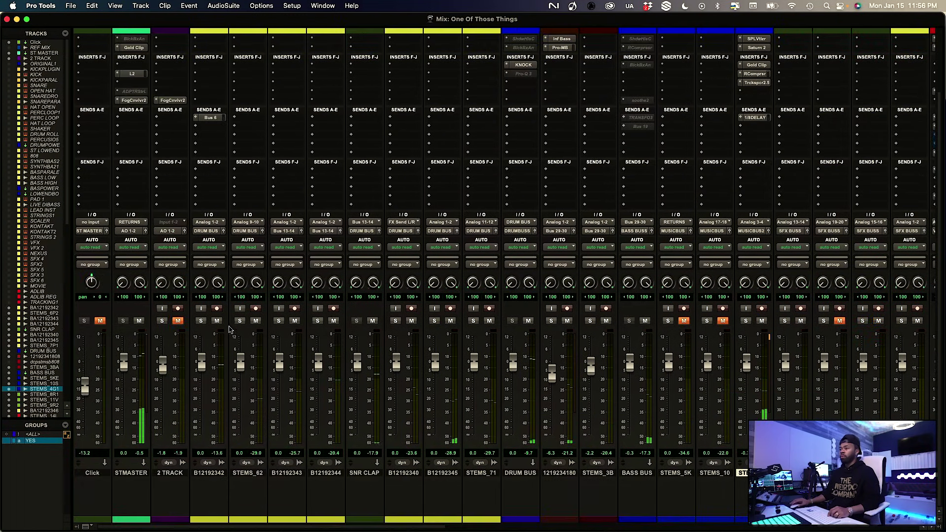
pyautogui.click(162, 320)
pyautogui.click(178, 321)
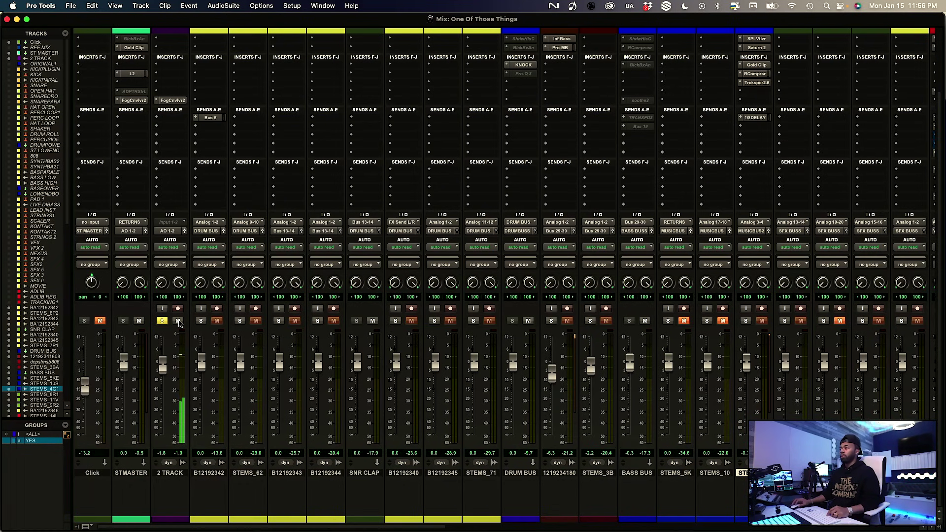
pyautogui.click(162, 321)
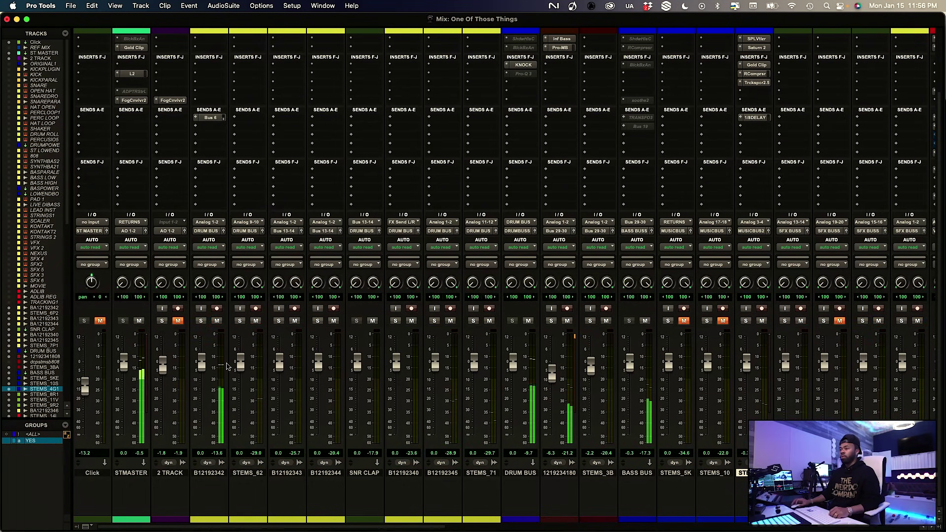
# Solo and select the STEMS_10 sample layer track in the mixer
pyautogui.hscroll(10, 302, 354)
pyautogui.hscroll(4, 302, 353)
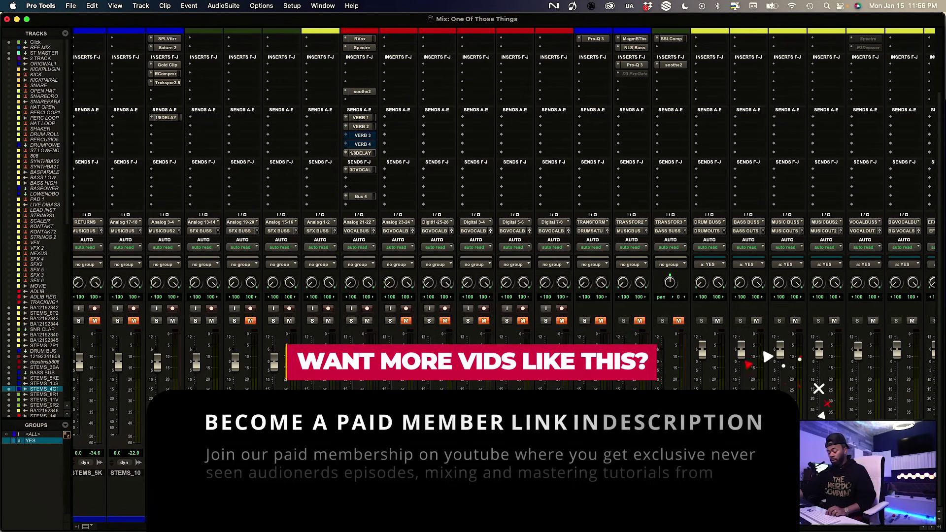
pyautogui.hscroll(-5, 776, 349)
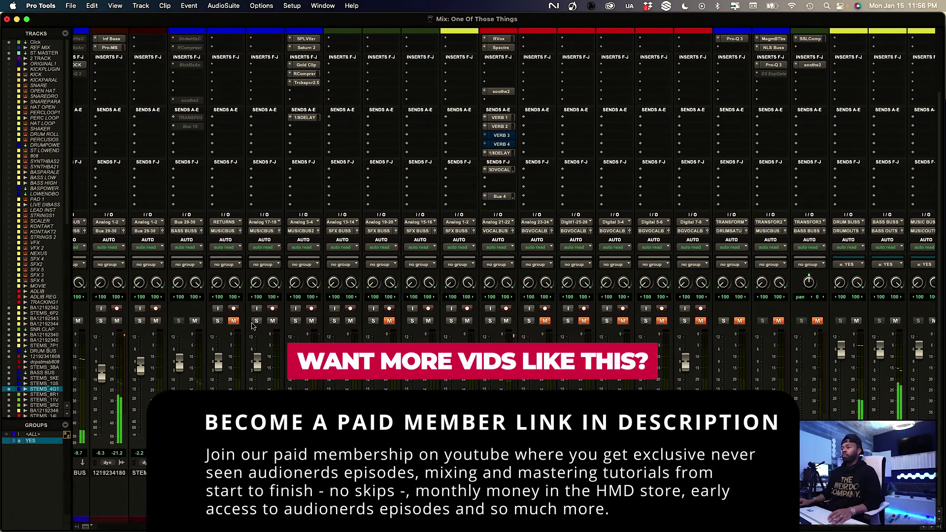
pyautogui.click(256, 321)
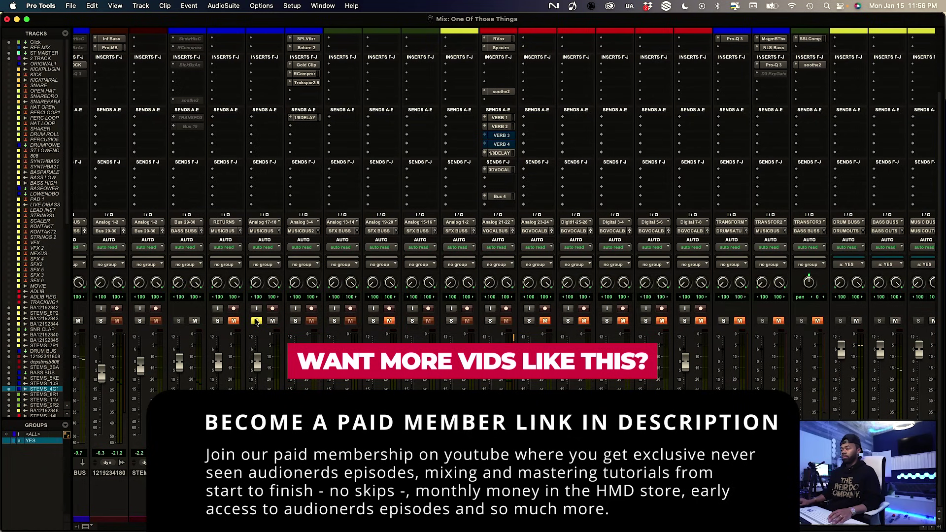
pyautogui.click(265, 472)
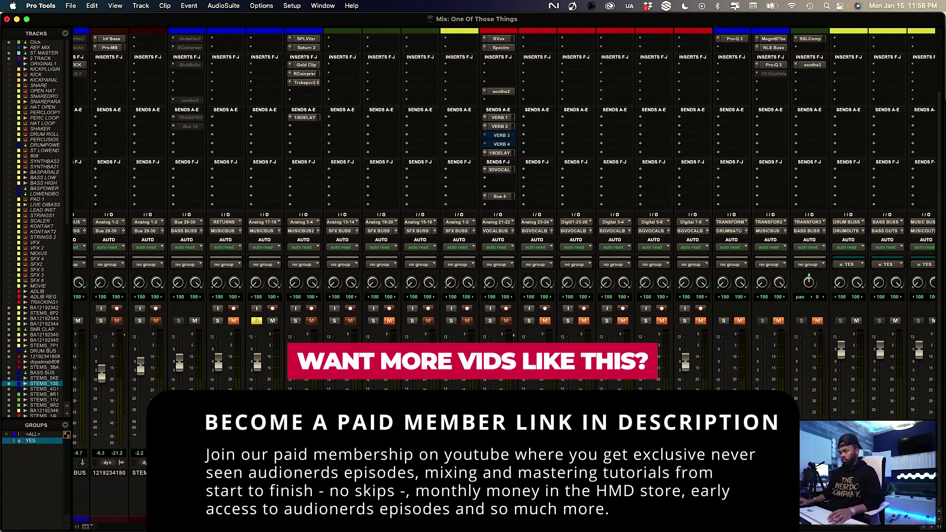
# Switch to the Edit window and audition the soloed sample layer from bar 28 and from bar 19
pyautogui.press('super+equal')
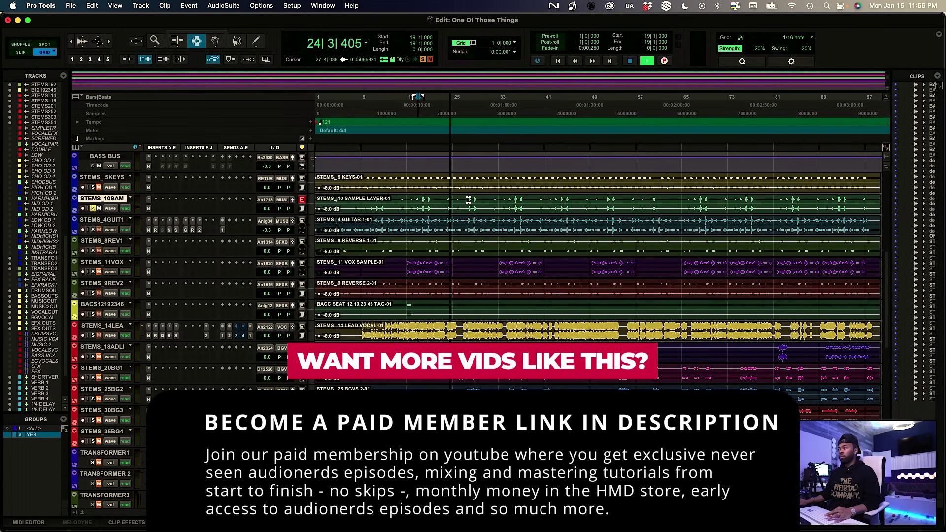
pyautogui.click(466, 230)
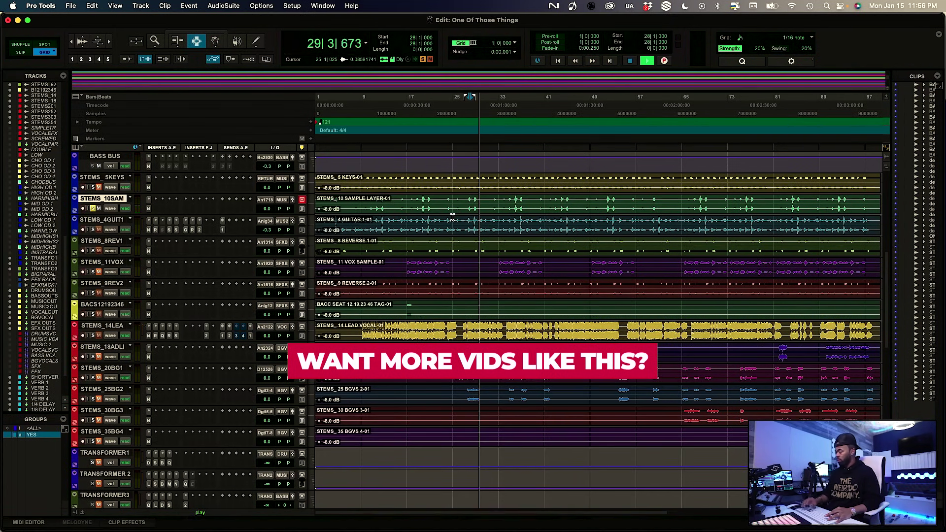
pyautogui.click(412, 193)
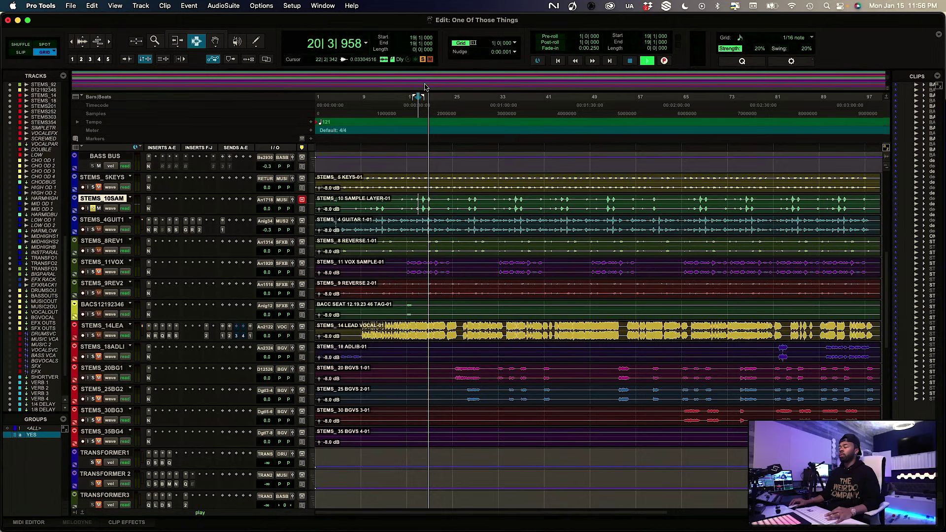
# Stop playback and insert a stereo FabFilter Pro-Q 3 after NLS Channel on the STEMS_10 sample layer track in the mixer
pyautogui.press('space')
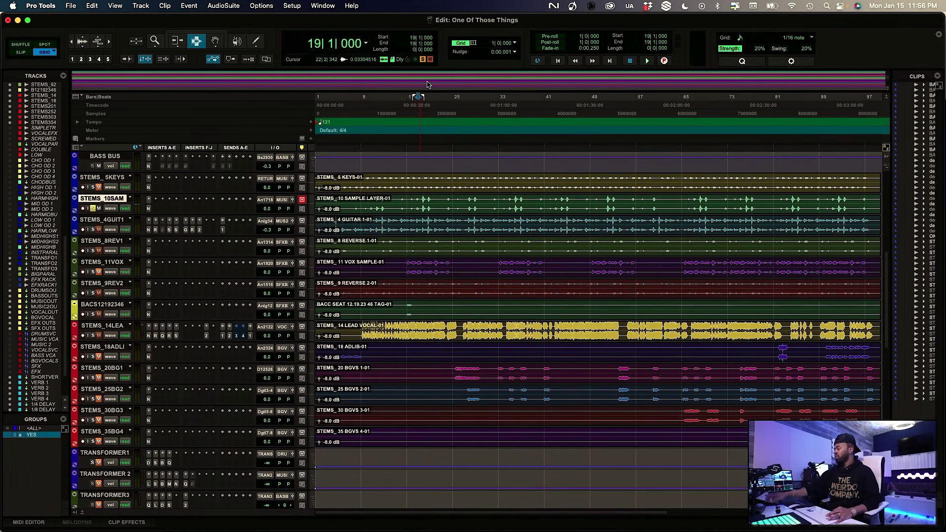
pyautogui.press('super+equal')
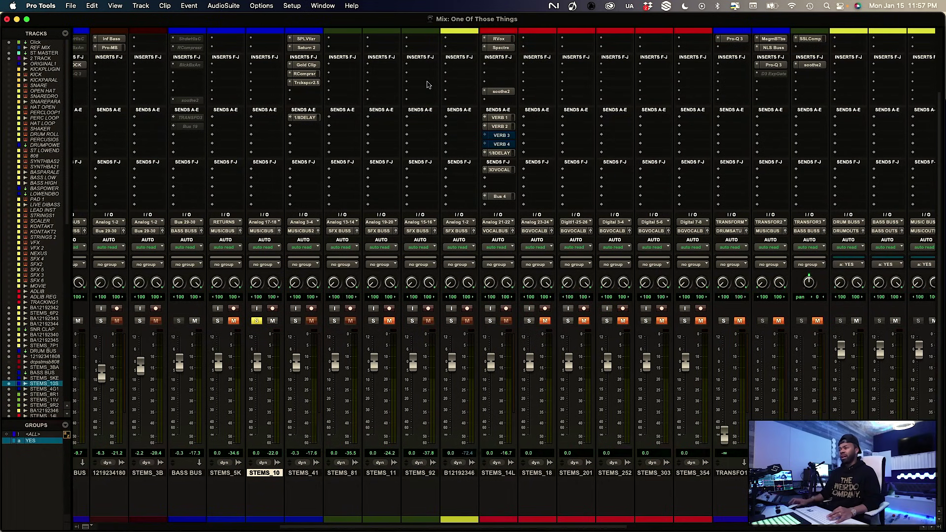
pyautogui.scroll(3, 277, 66)
pyautogui.click(268, 99)
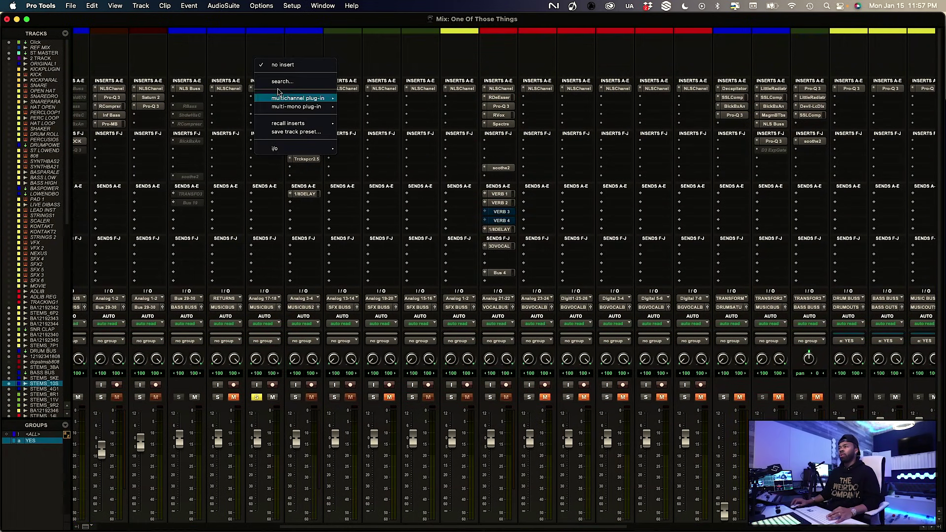
pyautogui.write('fab')
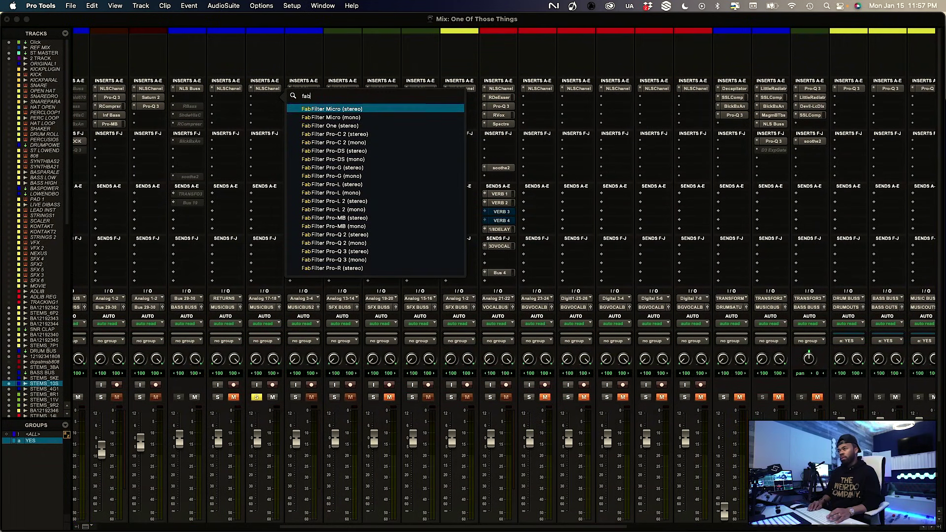
pyautogui.press('Down')
pyautogui.press('Down')
pyautogui.press('Down')
pyautogui.press('Down')
pyautogui.press('Down')
pyautogui.press('Down')
pyautogui.press('Down')
pyautogui.press('Down')
pyautogui.press('Down')
pyautogui.press('Down')
pyautogui.press('Down')
pyautogui.press('Down')
pyautogui.press('Down')
pyautogui.press('Down')
pyautogui.press('Down')
pyautogui.press('Down')
pyautogui.press('Down')
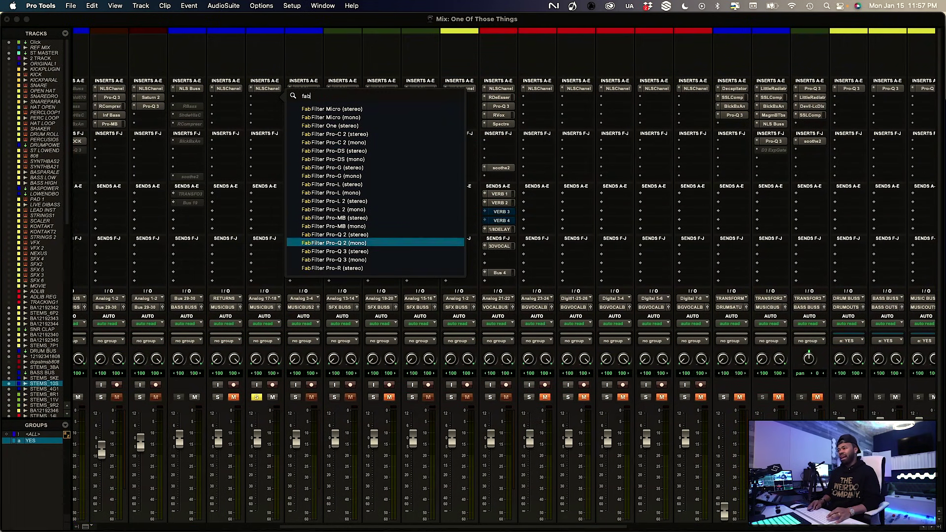
pyautogui.press('Return')
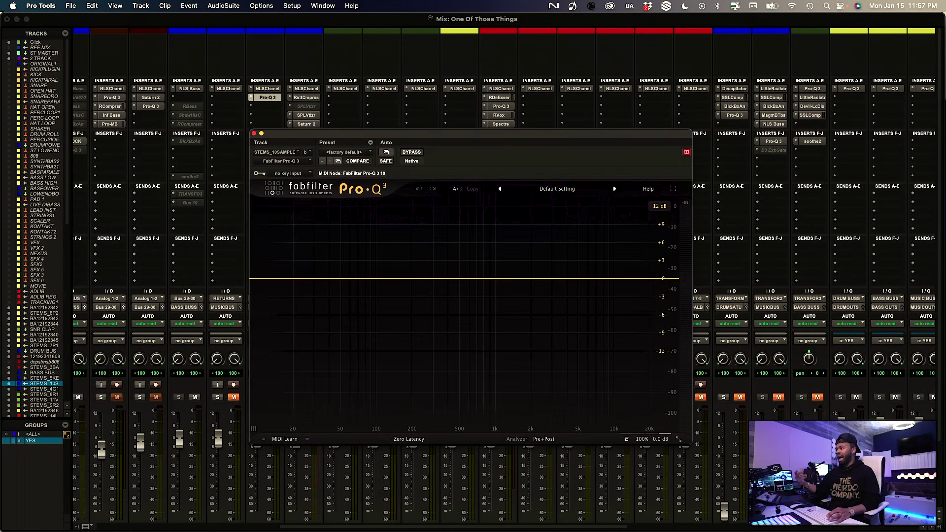
# Play the song and unsolo the sample layer track so it is heard within the full mix
pyautogui.moveTo(292, 132); pyautogui.dragTo(328, 98)
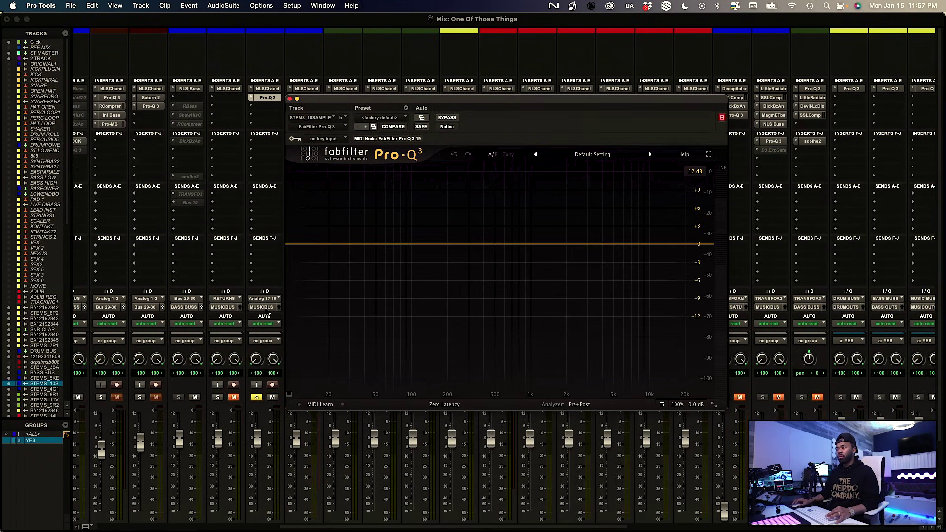
pyautogui.press('space')
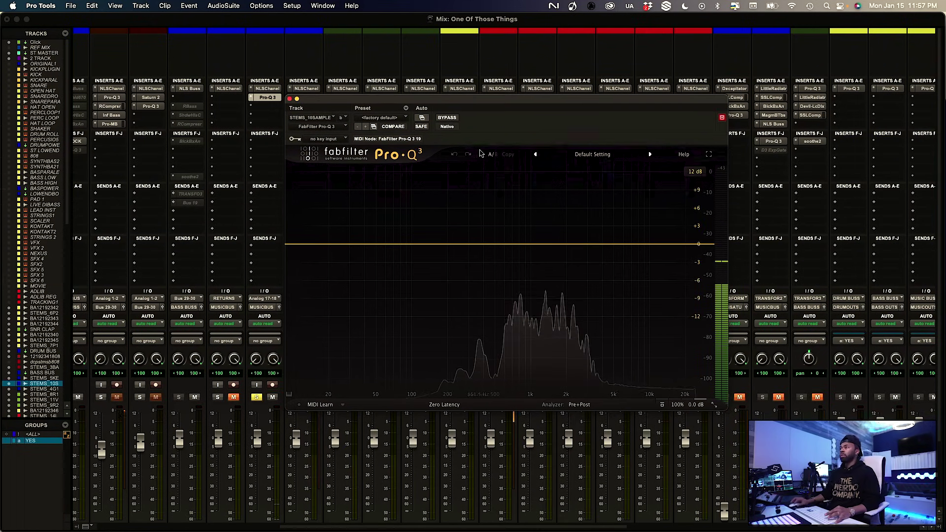
pyautogui.click(257, 398)
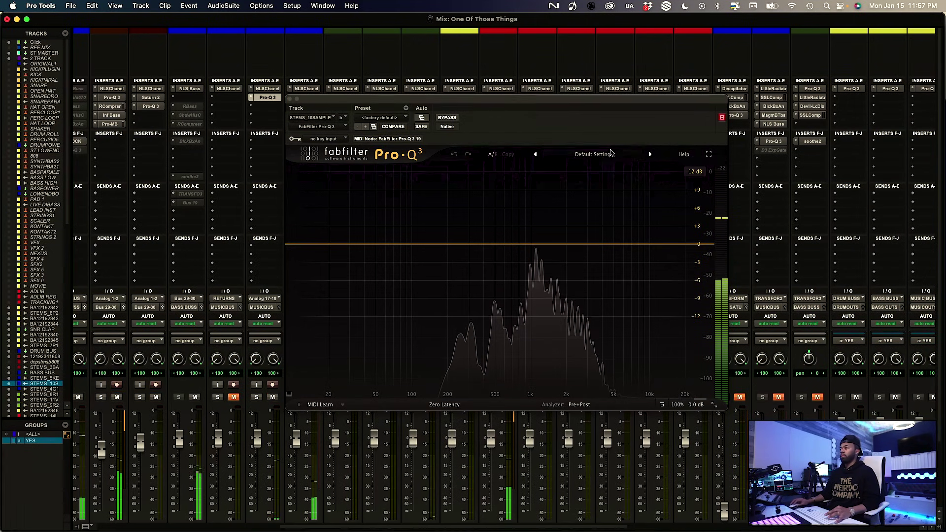
# Add a Pro-Q 3 high shelf at about 5.5 kHz, −6.7 dB and Q 0.3 on the sample layer, and close the plug-in window
pyautogui.moveTo(585, 100); pyautogui.dragTo(487, 101)
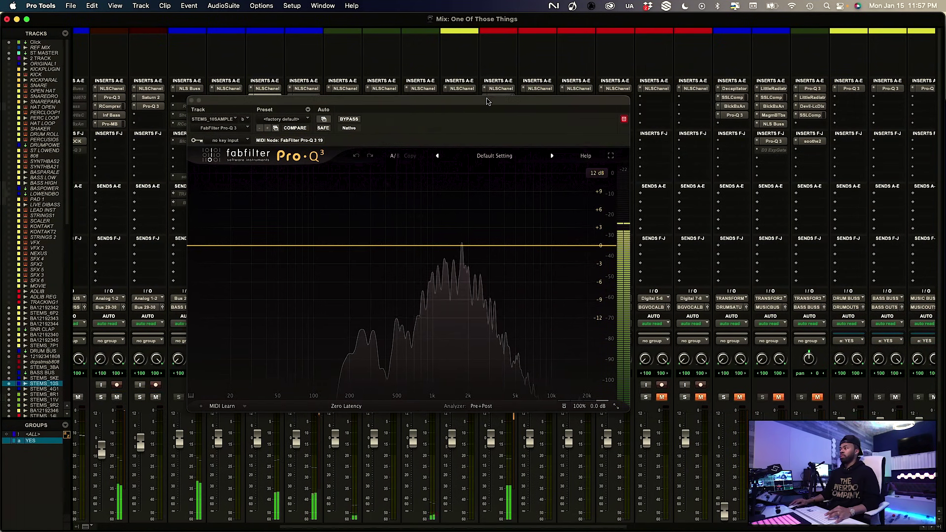
pyautogui.click(570, 245)
pyautogui.moveTo(570, 247); pyautogui.dragTo(521, 267)
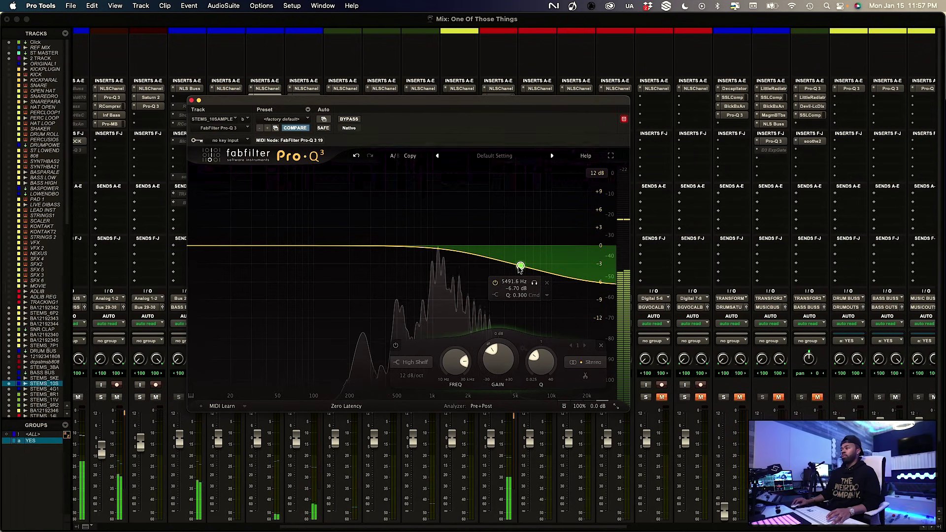
pyautogui.click(191, 100)
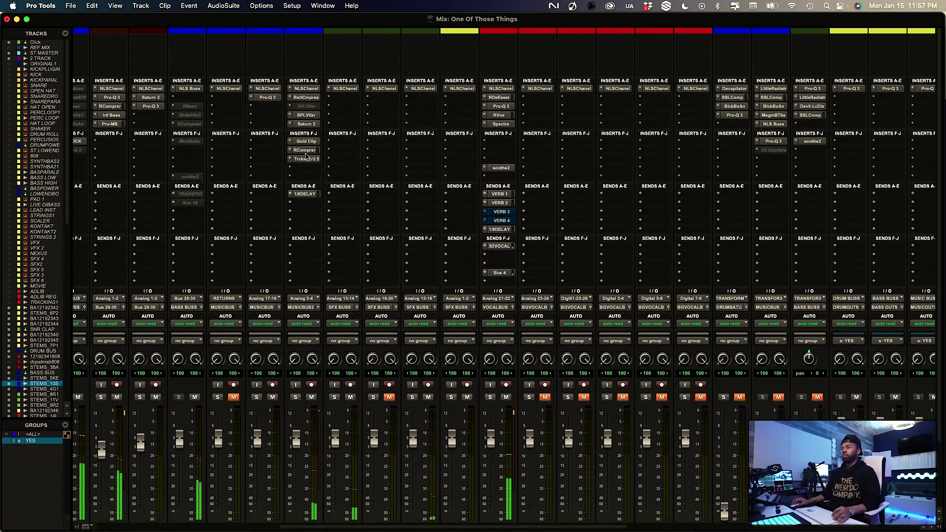
# Copy the RCompressor from the guitar track to the sample layer, after Pro-Q 3, and set its threshold to −22.4
pyautogui.moveTo(304, 150); pyautogui.dragTo(266, 110)
pyautogui.click(268, 110)
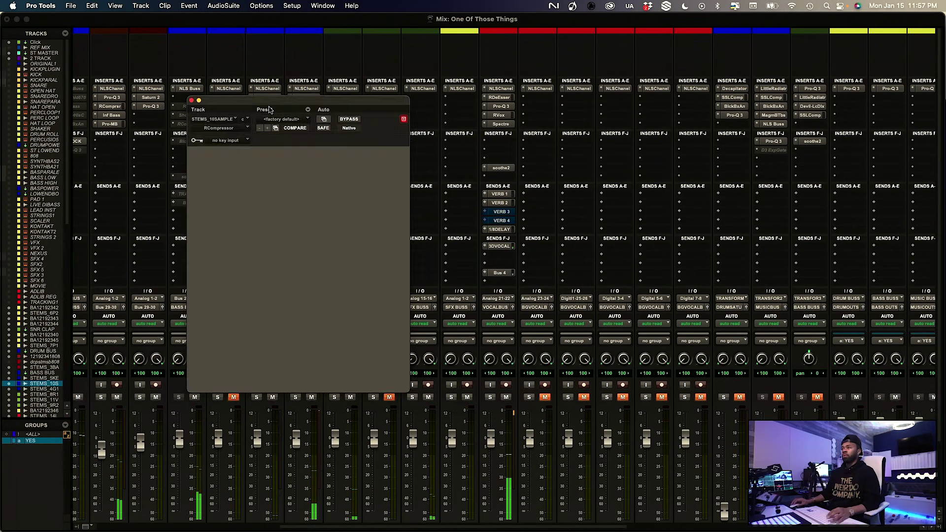
pyautogui.moveTo(295, 105); pyautogui.dragTo(580, 95)
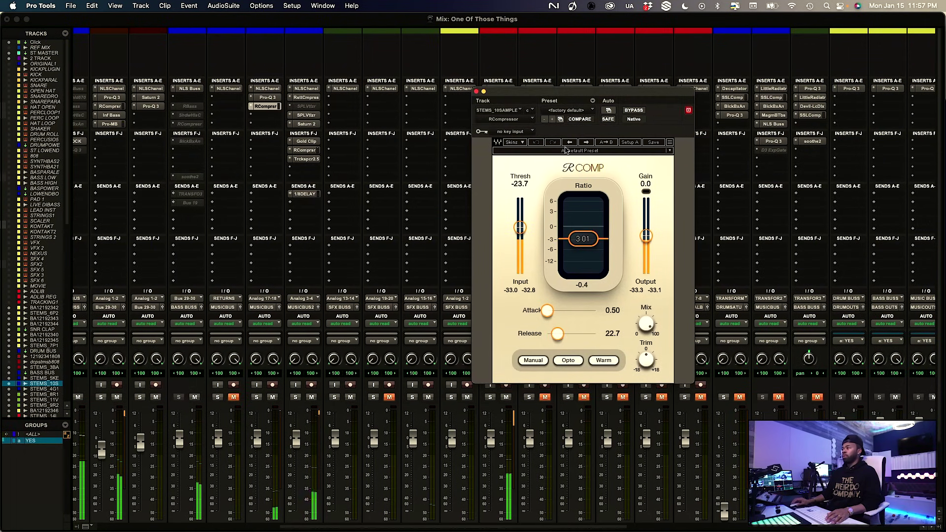
pyautogui.moveTo(520, 227); pyautogui.dragTo(521, 226)
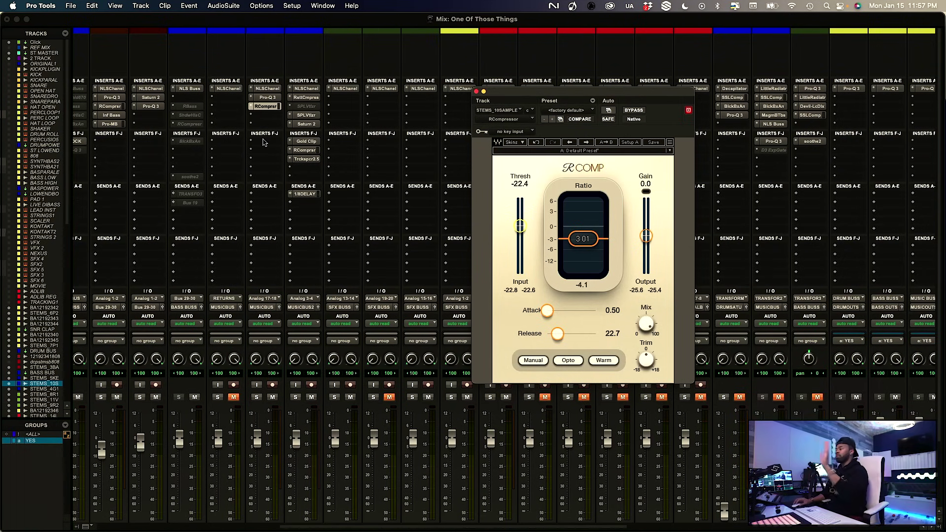
# Add a stereo VERB 4 send to the sample layer track
pyautogui.click(274, 195)
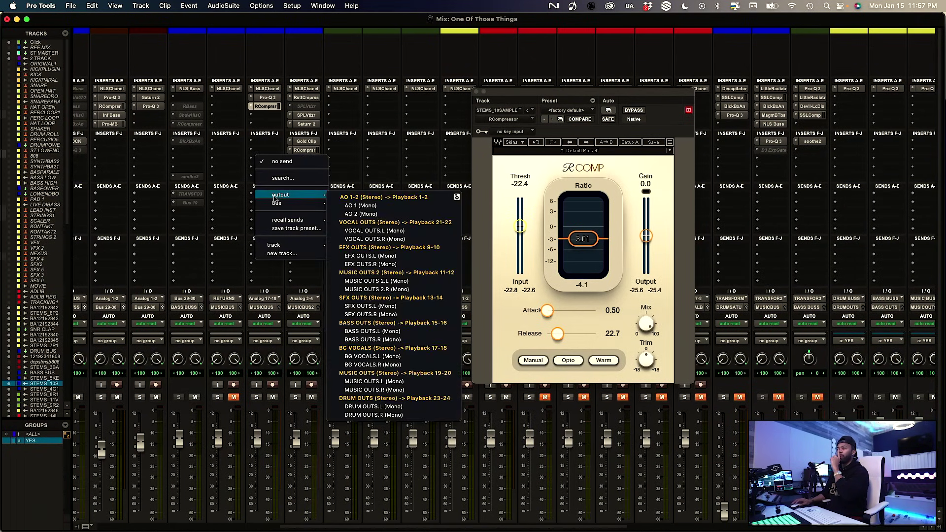
pyautogui.click(285, 179)
pyautogui.write('verb')
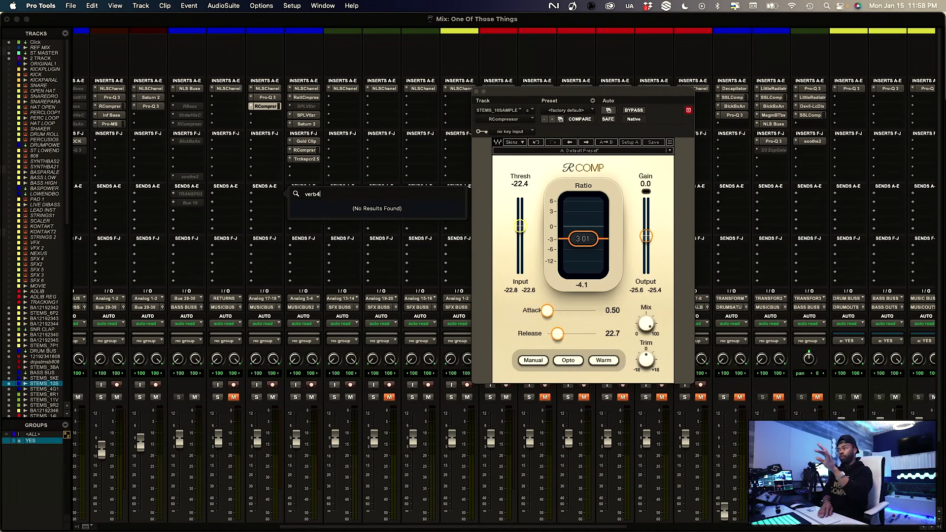
pyautogui.write('verb')
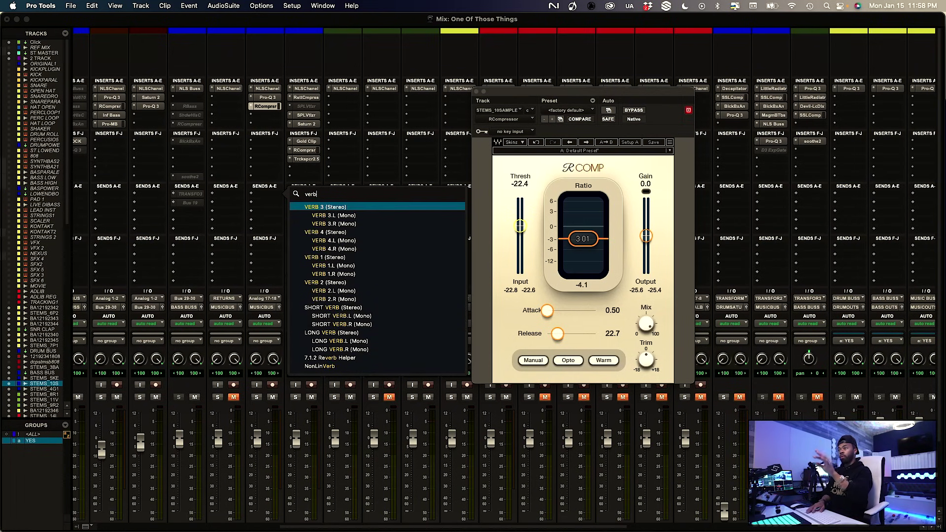
pyautogui.write(' 4')
pyautogui.press('Return')
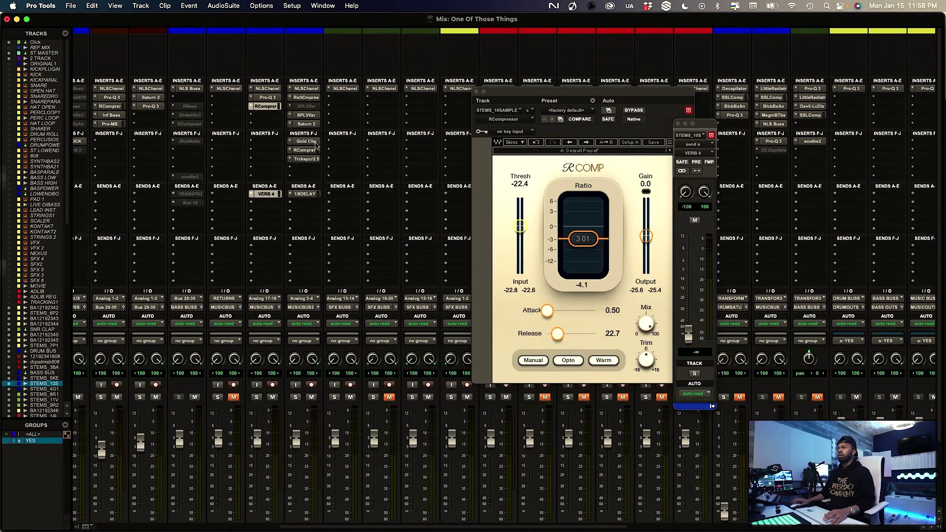
# Open the Vocal Reverb plug-in on the VERB 4 return track and bring the sample layer strip back into view
pyautogui.hscroll(3, 761, 178)
pyautogui.hscroll(5, 761, 178)
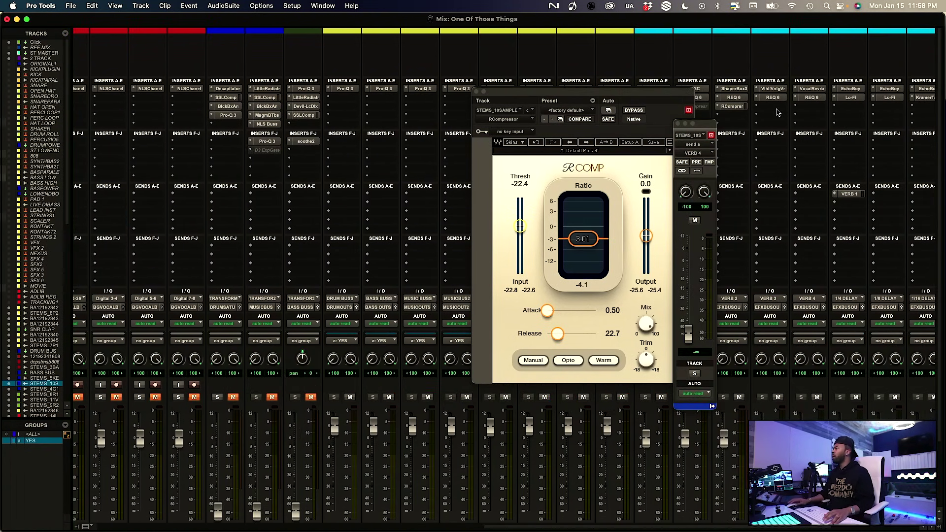
pyautogui.scroll(-3, 778, 123)
pyautogui.scroll(3, 776, 131)
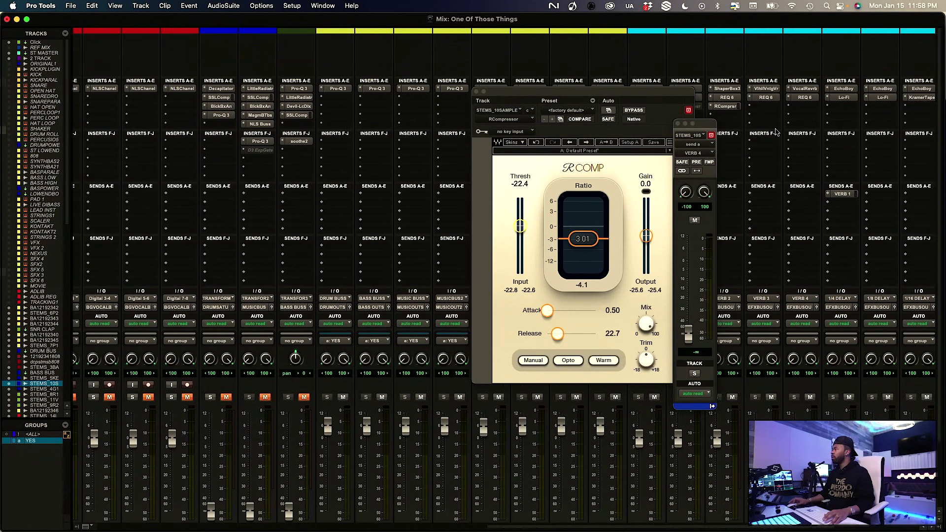
pyautogui.click(803, 88)
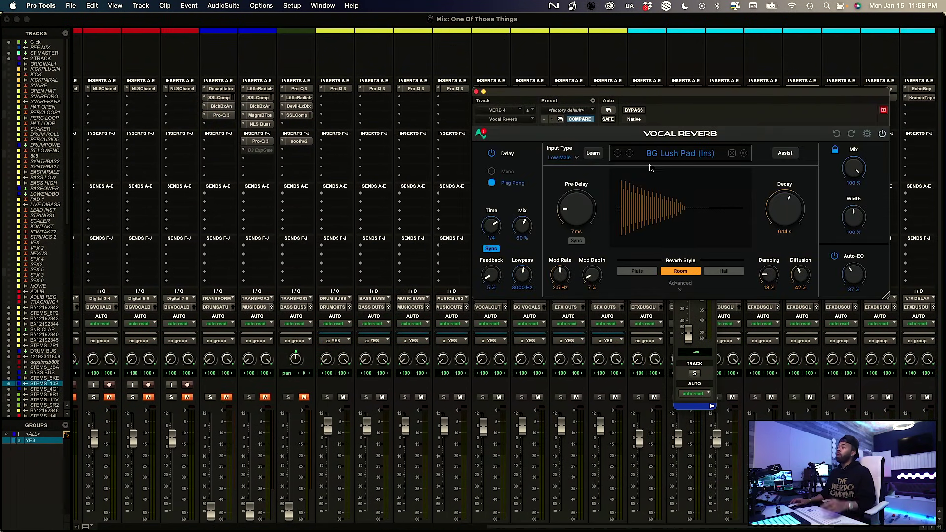
pyautogui.hscroll(-10, 390, 164)
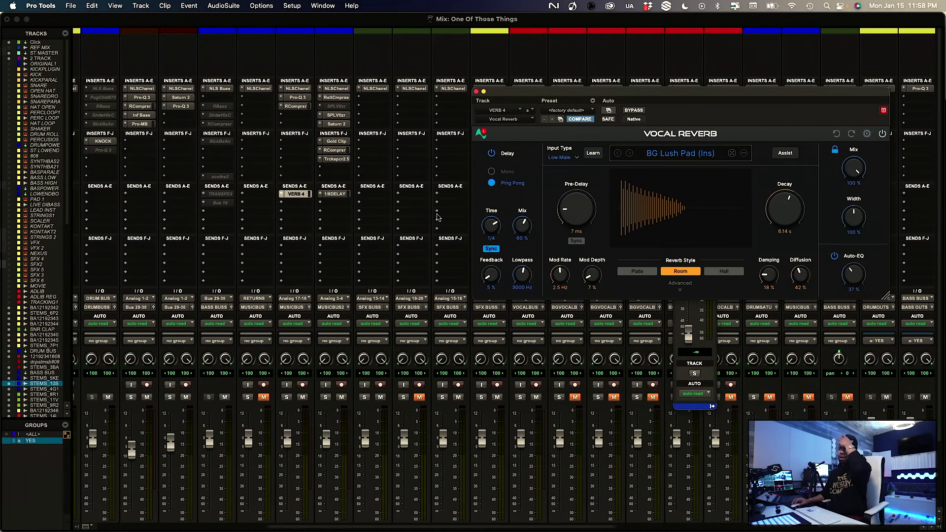
# Set the sample layer's VERB 4 send level to −10.6 dB and the Vocal Reverb pre-delay to 63 ms during playback
pyautogui.click(711, 346)
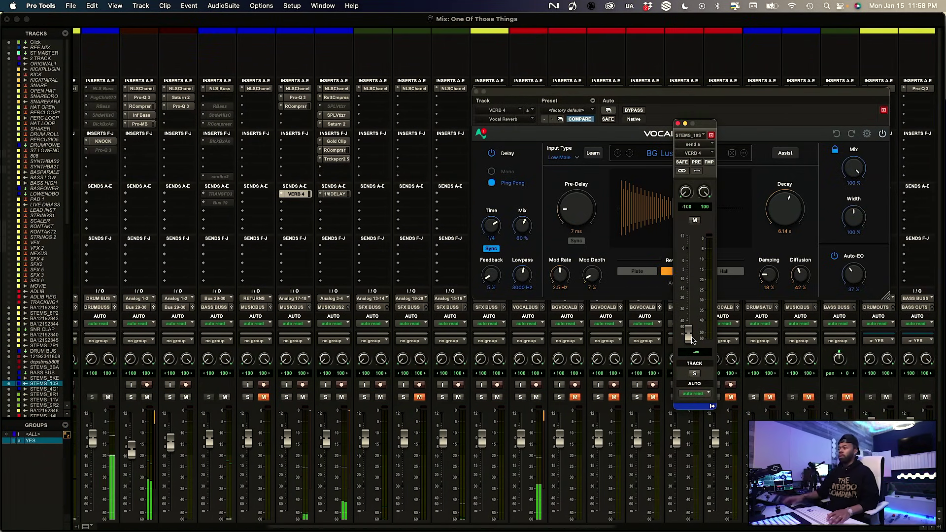
pyautogui.moveTo(682, 335); pyautogui.dragTo(689, 279)
pyautogui.click(585, 207)
pyautogui.moveTo(584, 208)
pyautogui.mouseDown()
pyautogui.moveTo(586, 192)
pyautogui.moveTo(578, 217)
pyautogui.mouseUp()
pyautogui.click(704, 343)
pyautogui.moveTo(689, 277); pyautogui.dragTo(689, 299)
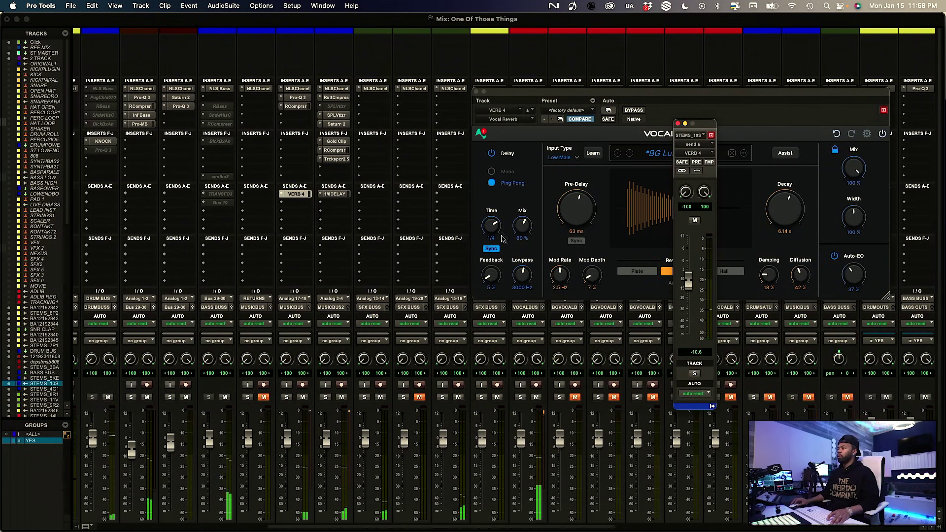
# Deepen the sample layer's Pro-Q 3 high shelf to about −12.2 dB at 3.2 kHz
pyautogui.click(302, 98)
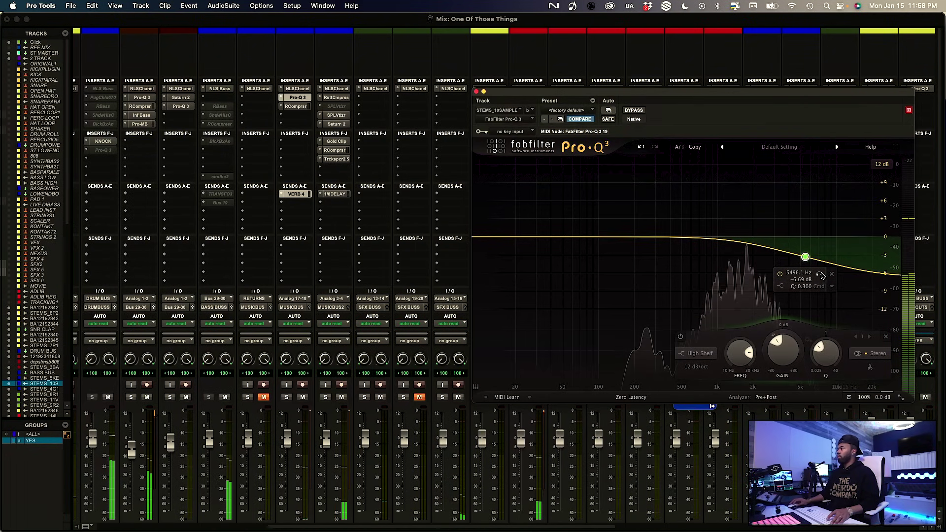
pyautogui.moveTo(805, 256); pyautogui.dragTo(778, 285)
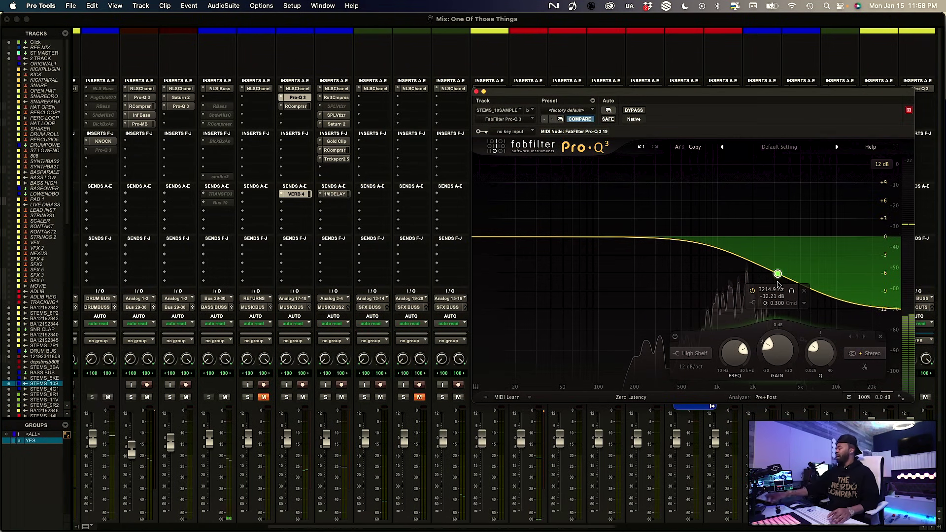
# Try a Pro-Q 3 bell cut of about −2.8 dB near 850 Hz on the sample layer, and delete the band
pyautogui.click(716, 248)
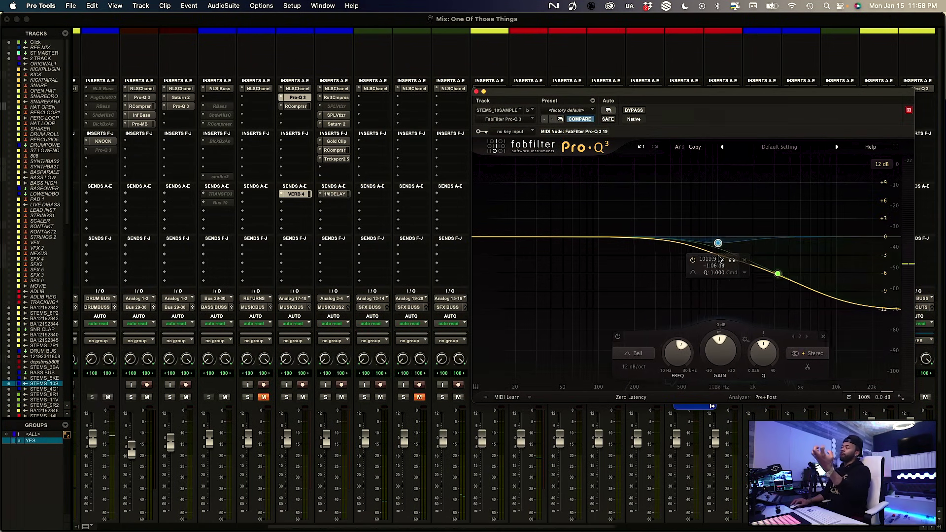
pyautogui.moveTo(718, 262); pyautogui.dragTo(711, 268)
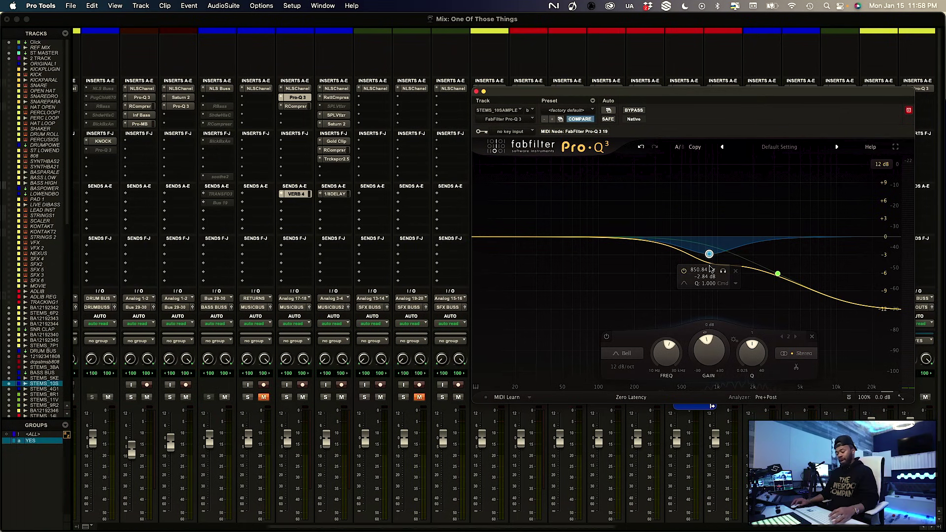
pyautogui.click(735, 272)
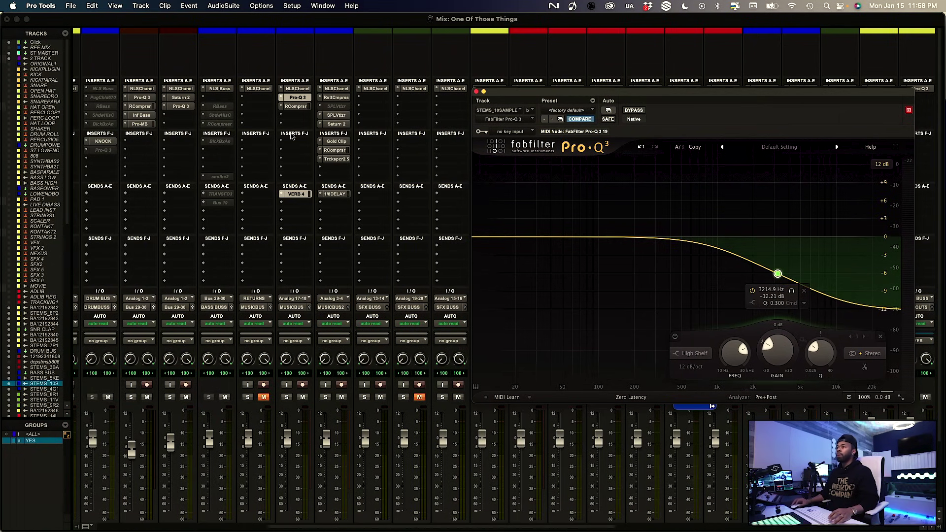
# Insert Rosetta EQ after the RCompressor on the sample layer track
pyautogui.click(296, 115)
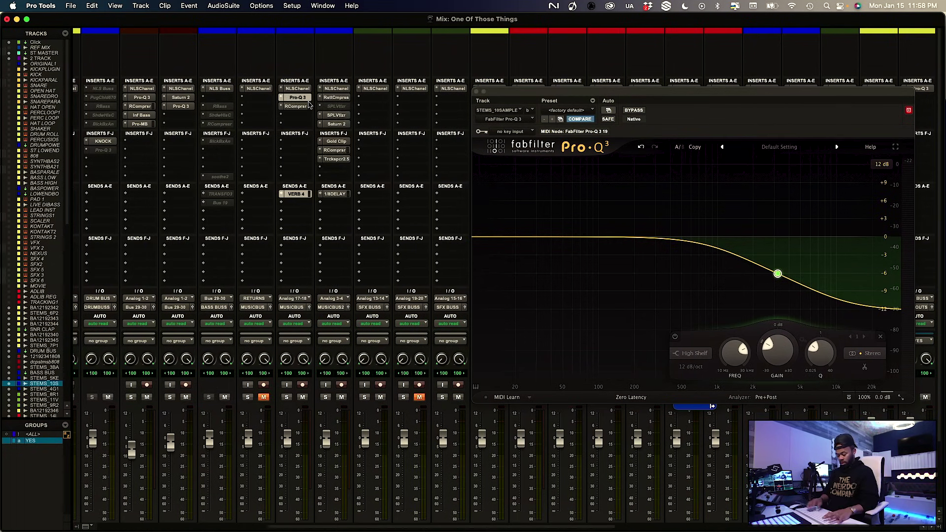
pyautogui.write('rosett')
pyautogui.press('Down')
pyautogui.press('Down')
pyautogui.press('Down')
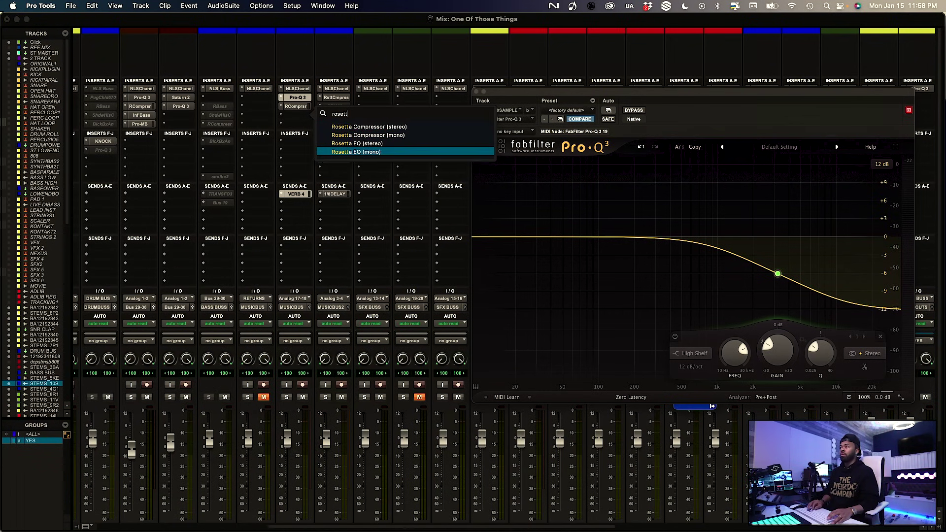
pyautogui.press('Return')
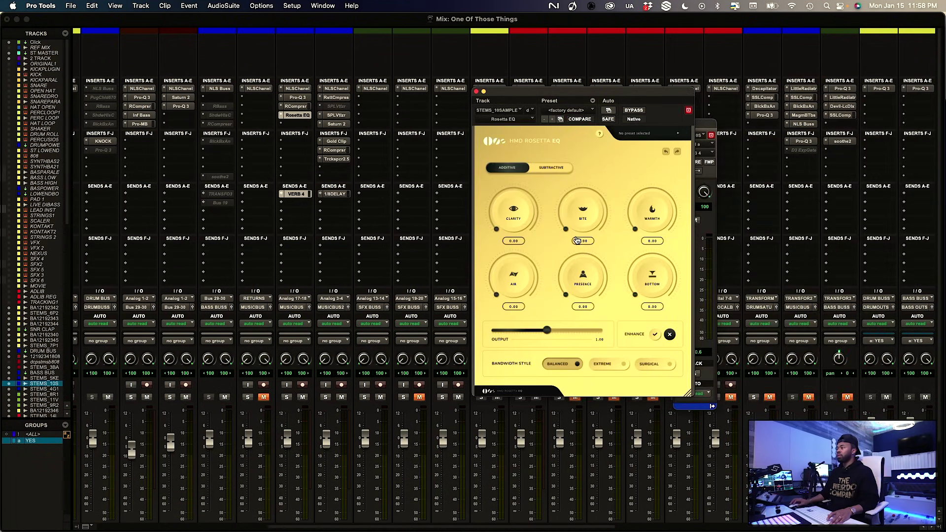
# Switch Rosetta EQ to Subtractive mode and set Tuck to about 0.64 and Darken to about 0.38
pyautogui.click(546, 168)
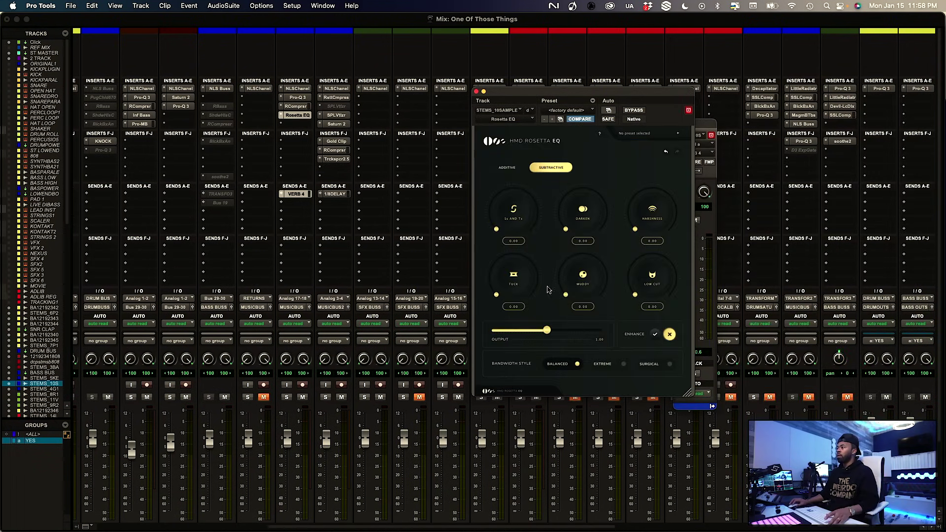
pyautogui.moveTo(524, 286)
pyautogui.mouseDown()
pyautogui.moveTo(531, 262)
pyautogui.moveTo(521, 277)
pyautogui.mouseUp()
pyautogui.moveTo(584, 217); pyautogui.dragTo(594, 206)
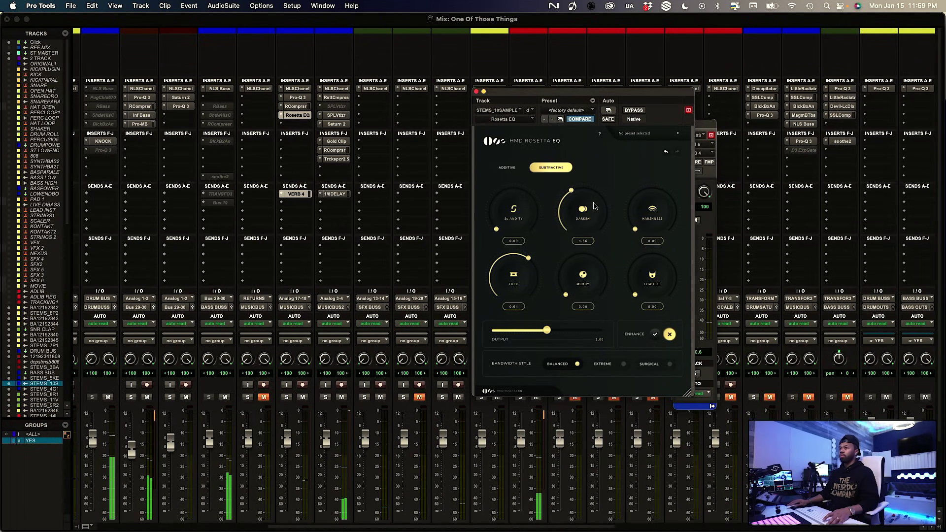
# Solo the sample layer track, lower Rosetta EQ's Tuck to about 0.25 and set Darken slightly below its midpoint
pyautogui.scroll(-5, 333, 361)
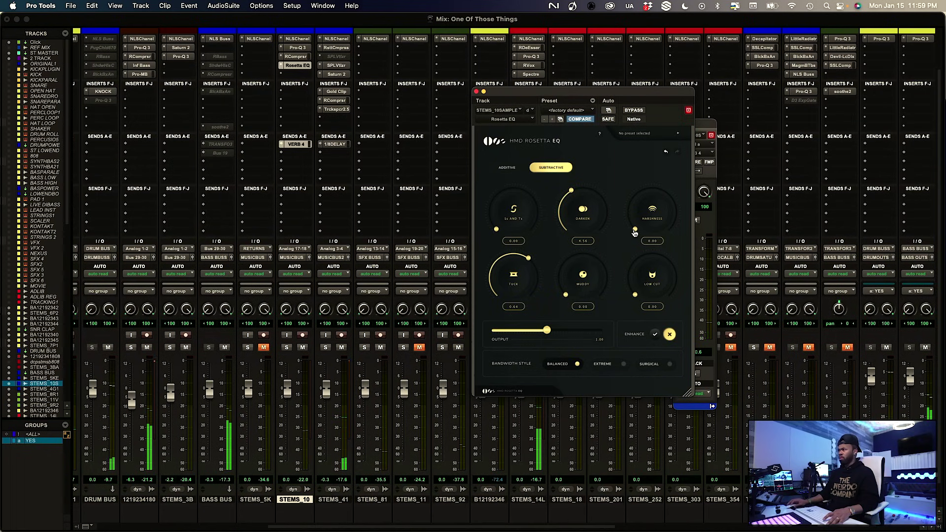
pyautogui.moveTo(607, 228); pyautogui.dragTo(590, 213)
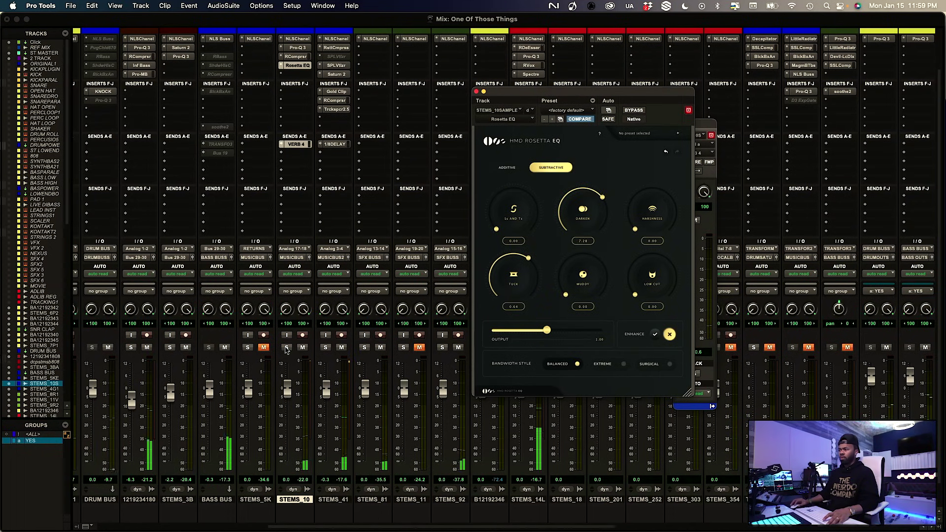
pyautogui.click(286, 347)
pyautogui.moveTo(561, 221); pyautogui.dragTo(588, 213)
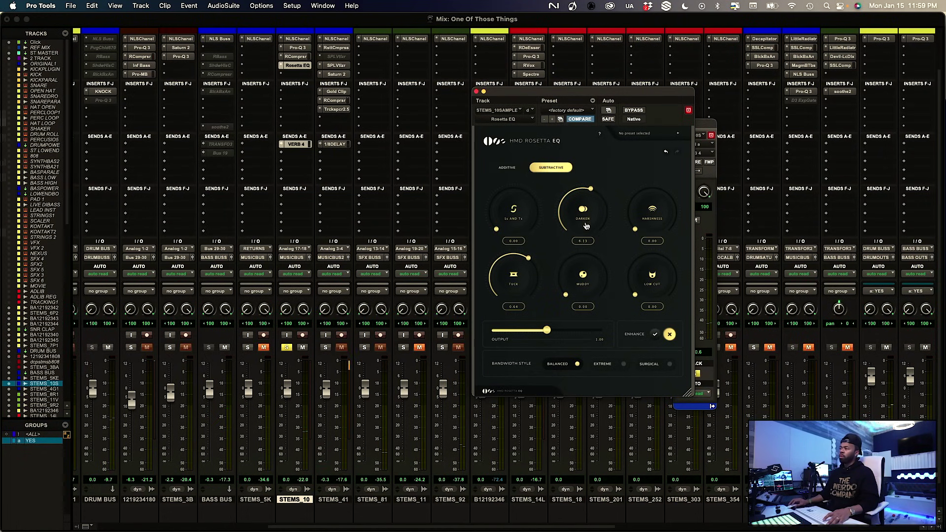
pyautogui.moveTo(511, 302); pyautogui.dragTo(513, 298)
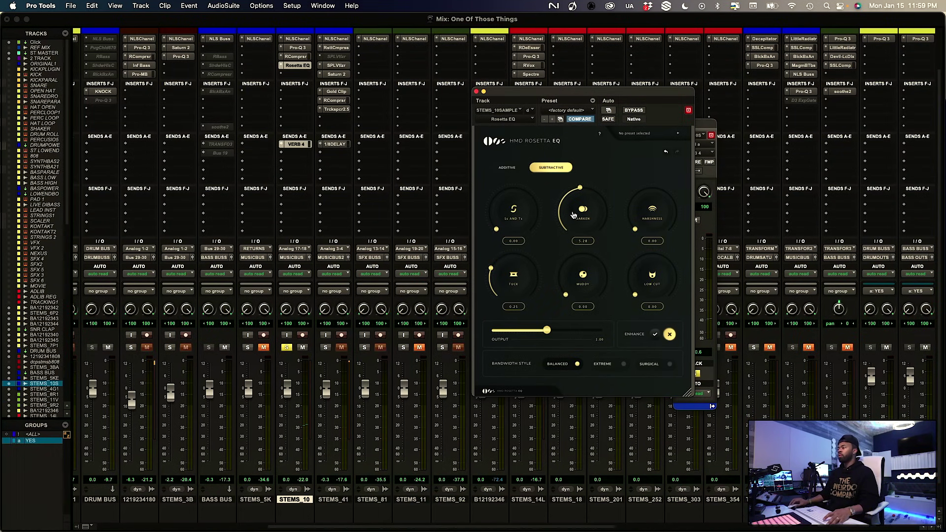
pyautogui.scroll(1, 375, 160)
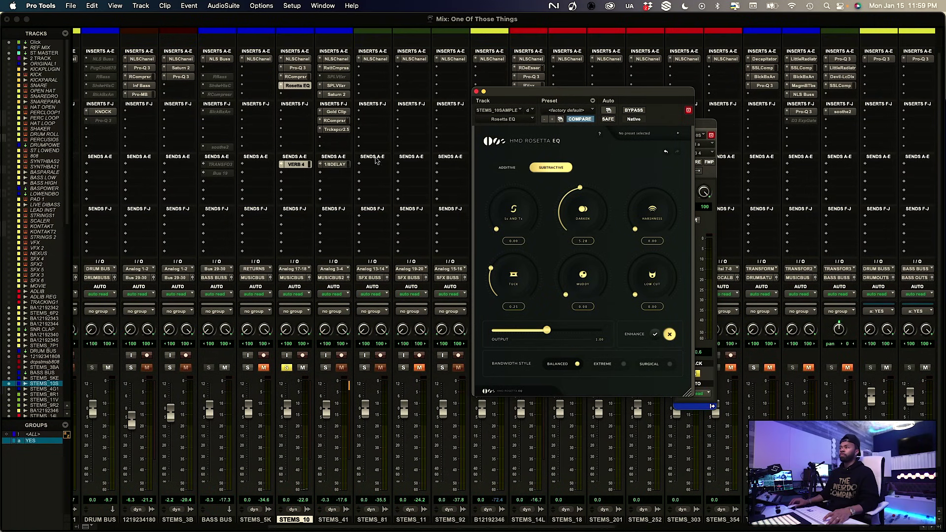
# Compare the soloed sample layer with its Pro-Q 3, RCompressor and Rosetta EQ bypassed and active, and close the floating plug-in and send windows
pyautogui.click(702, 277)
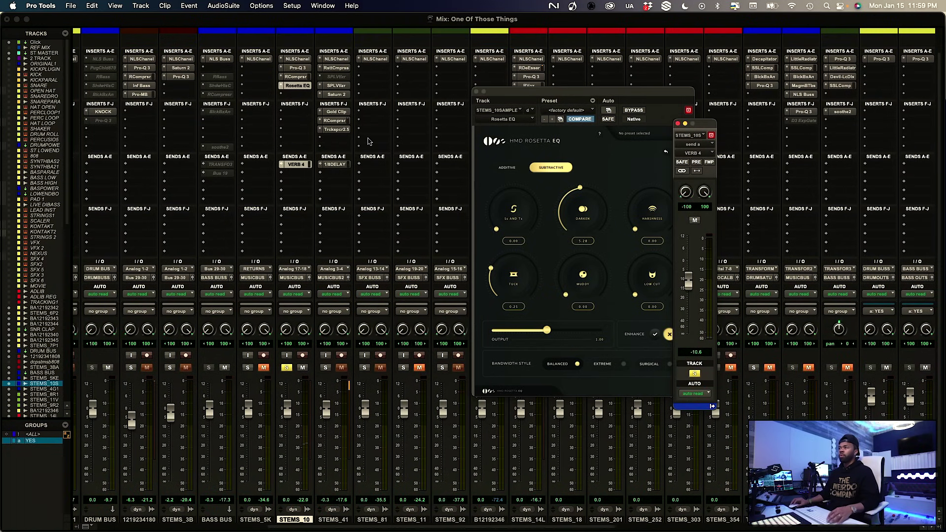
pyautogui.keyDown('shift'); pyautogui.keyDown('super'); pyautogui.click(303, 71); pyautogui.keyUp('super'); pyautogui.keyUp('shift')
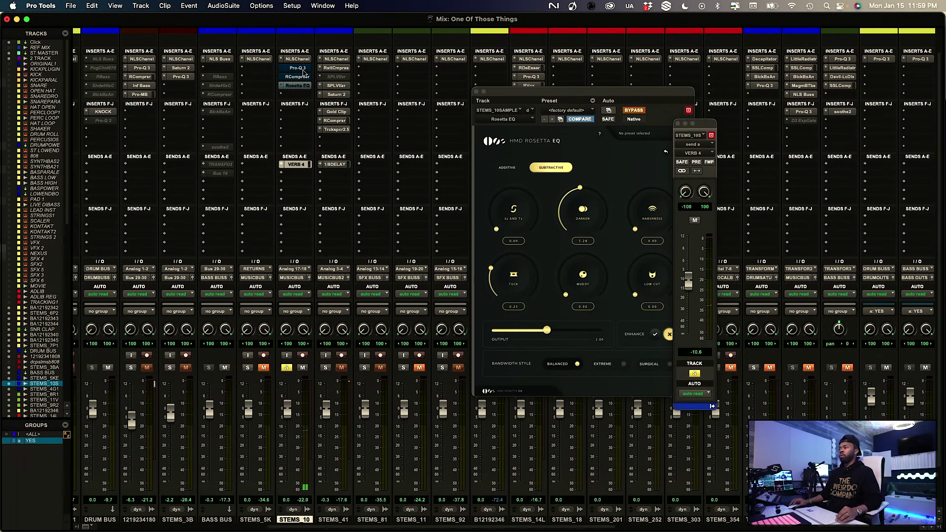
pyautogui.keyDown('shift'); pyautogui.keyDown('super'); pyautogui.click(303, 72); pyautogui.keyUp('super'); pyautogui.keyUp('shift')
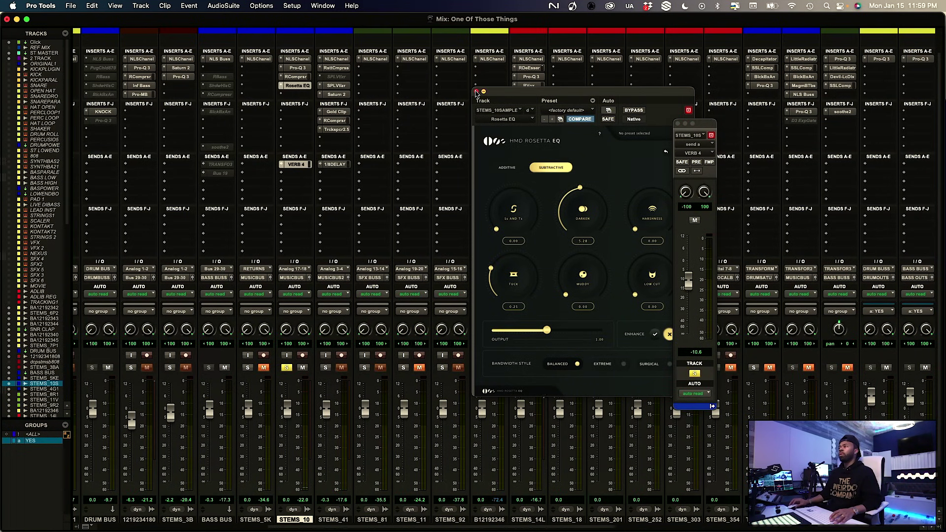
pyautogui.click(476, 92)
pyautogui.click(678, 123)
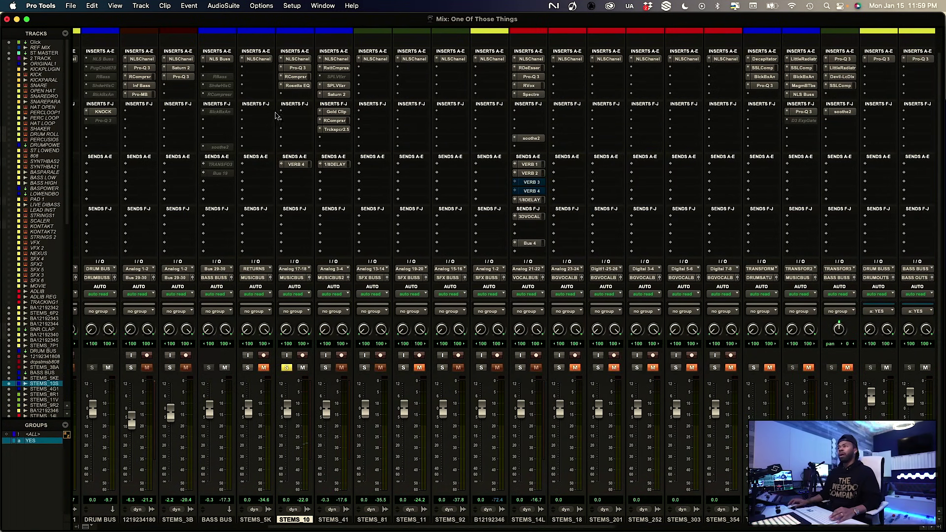
# Insert Lo-Fi (stereo) after the Rosetta EQ on the sample layer track
pyautogui.click(302, 94)
pyautogui.press('Escape')
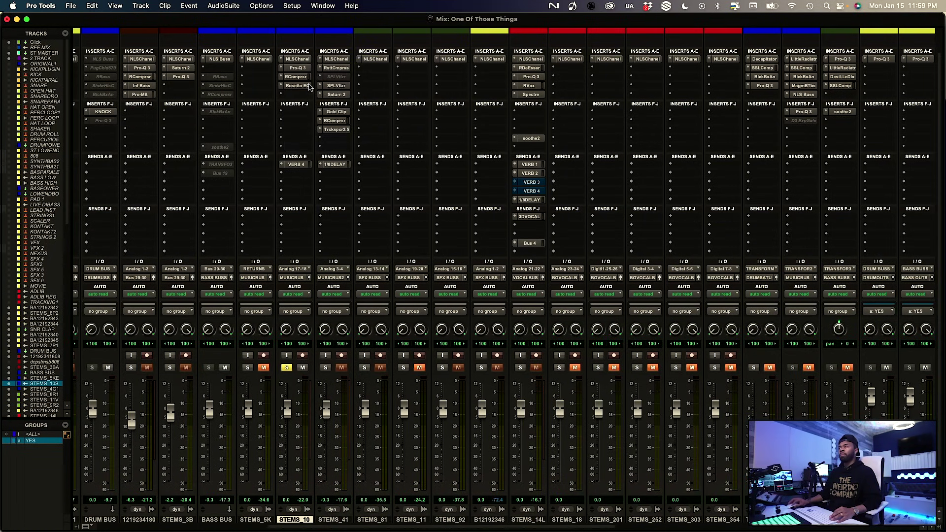
pyautogui.click(297, 96)
pyautogui.press('Escape')
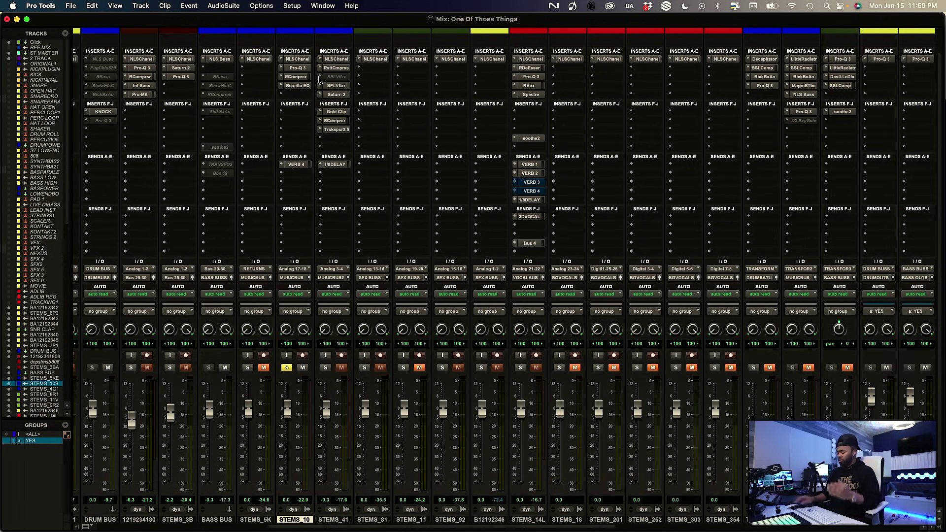
pyautogui.click(297, 96)
pyautogui.write('lofi')
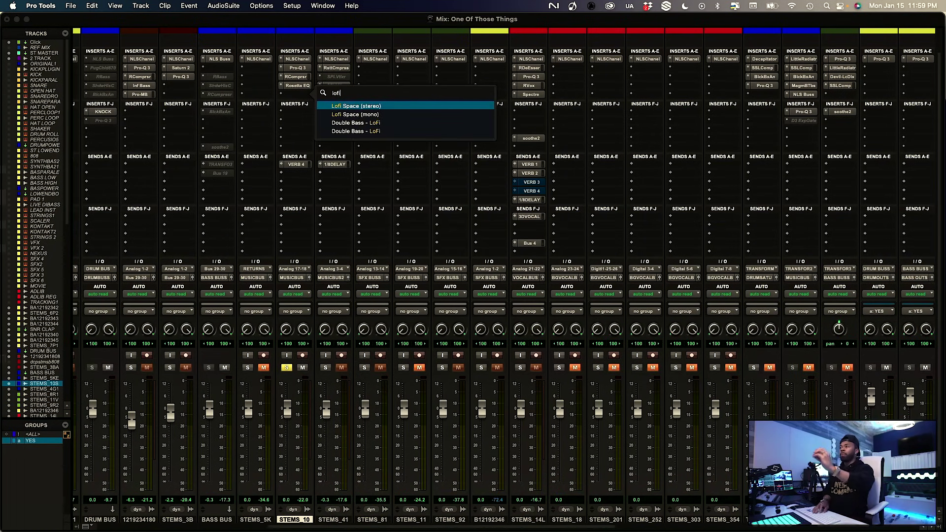
pyautogui.press('BackSpace')
pyautogui.press('BackSpace')
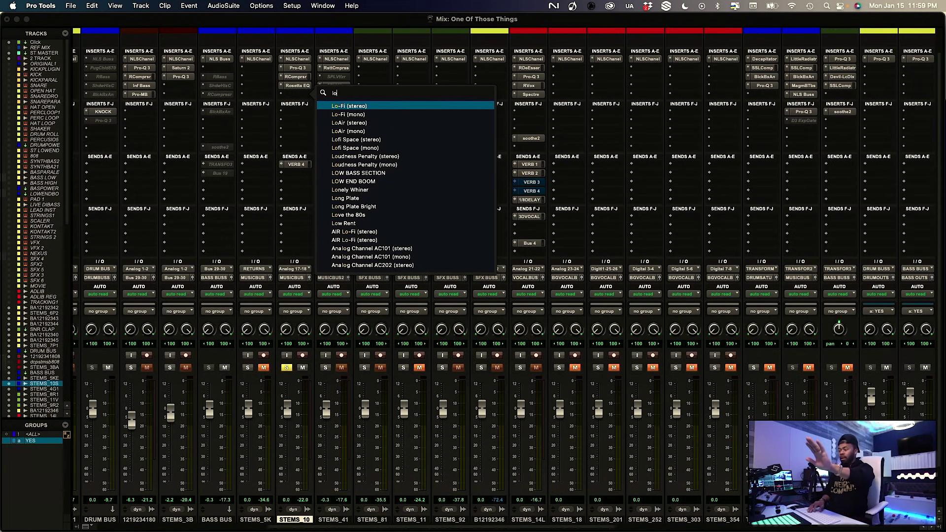
pyautogui.write('-')
pyautogui.press('Return')
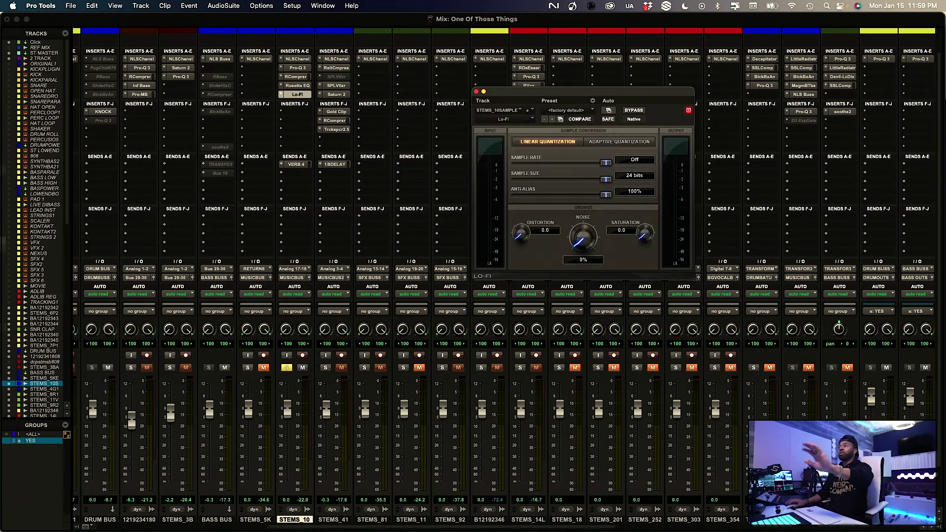
# Set Lo-Fi's sample rate to 36000 Hertz on the sample layer and compare it with the plug-in bypassed
pyautogui.moveTo(606, 163); pyautogui.dragTo(605, 164)
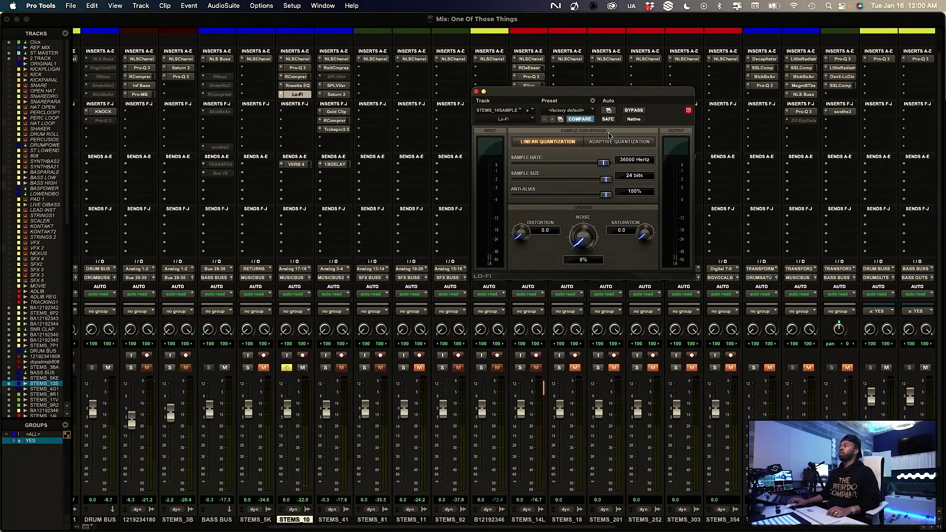
pyautogui.click(634, 110)
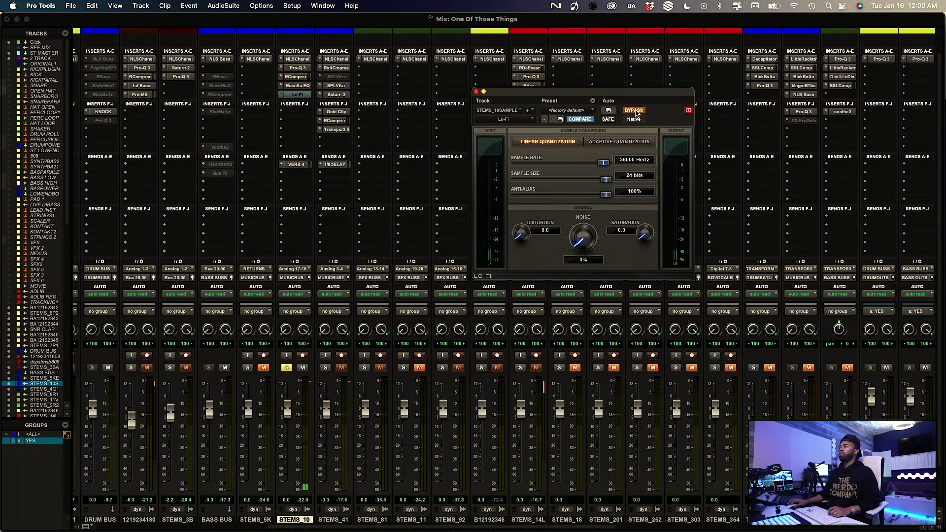
pyautogui.click(634, 111)
# Unsolo the sample layer, raise its fader to +1.7 dB in the full mix, and close the Lo-Fi window
pyautogui.click(286, 368)
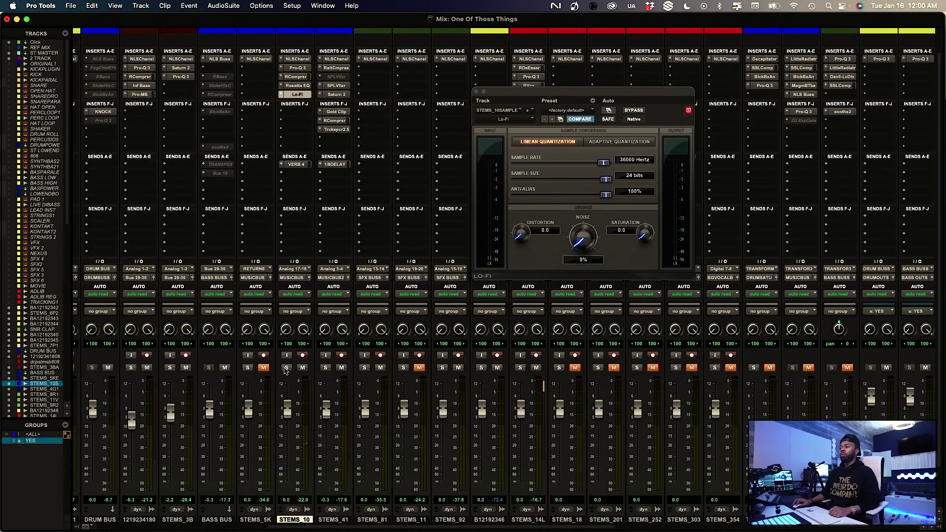
pyautogui.moveTo(287, 418); pyautogui.dragTo(292, 394)
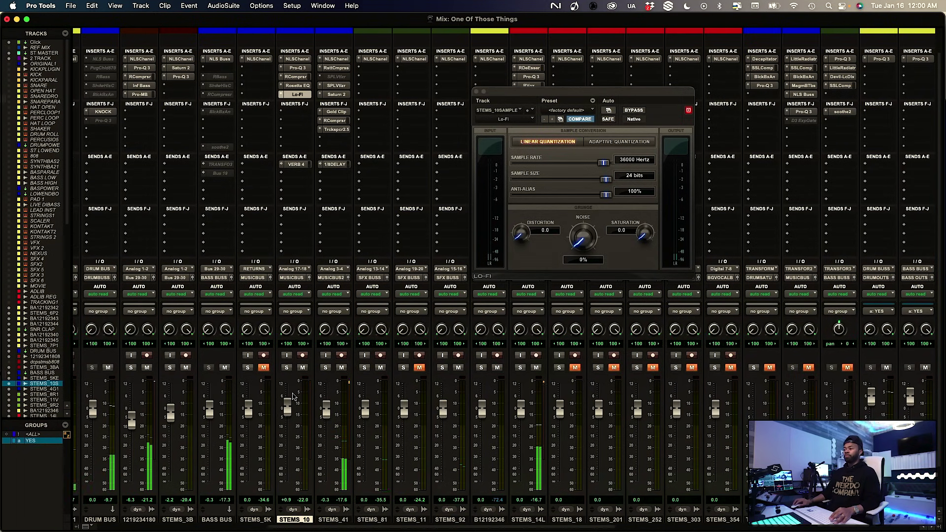
pyautogui.moveTo(293, 391); pyautogui.dragTo(288, 407)
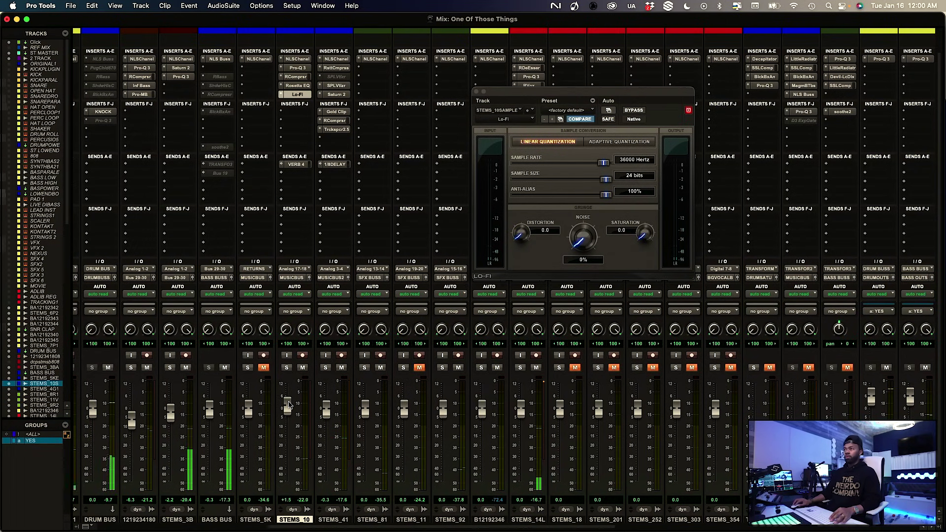
pyautogui.moveTo(289, 405); pyautogui.dragTo(292, 401)
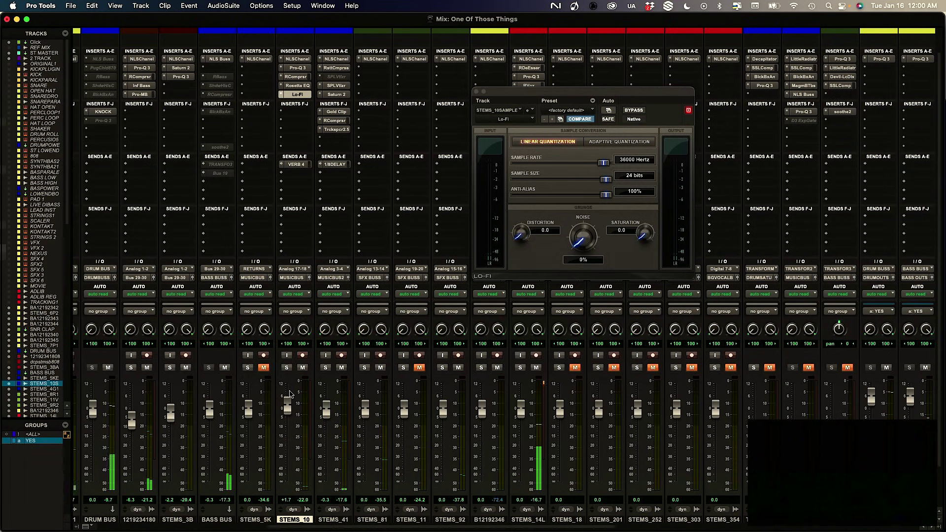
pyautogui.click(582, 99)
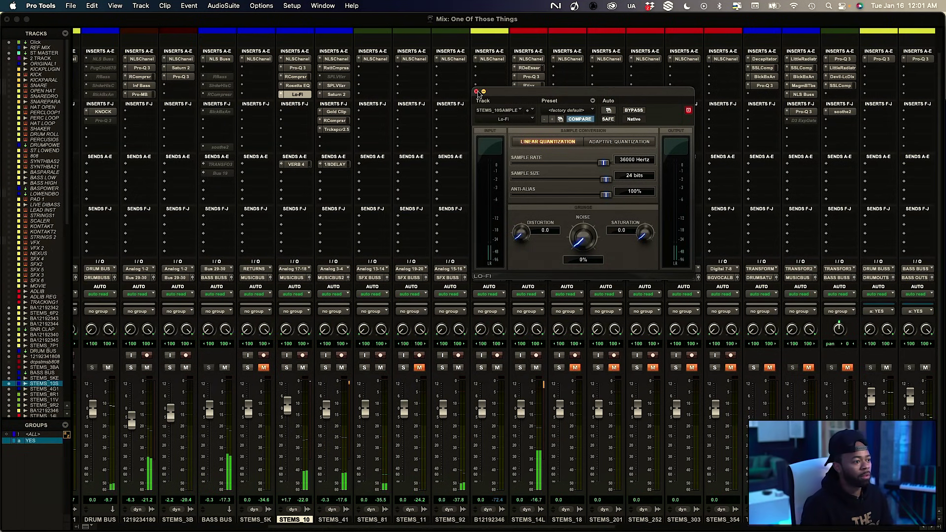
pyautogui.click(476, 91)
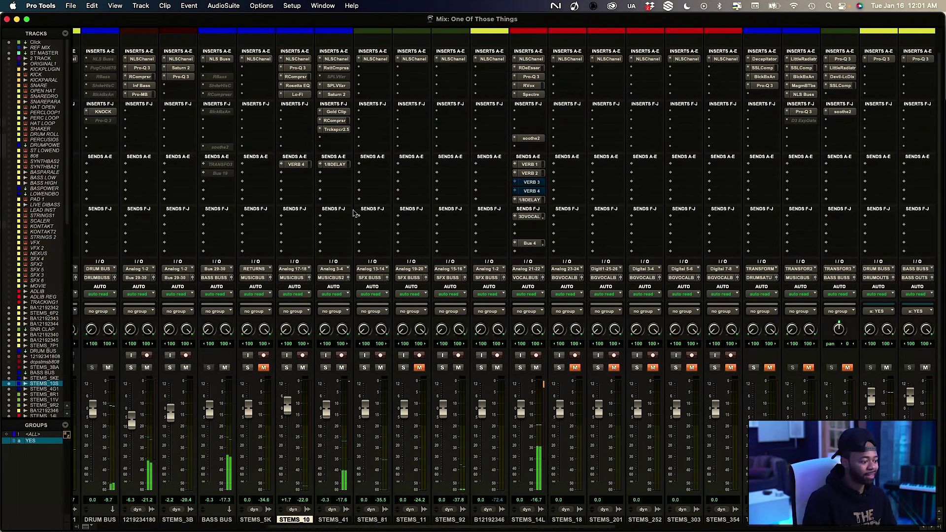
# Select the STEMS_5KEYS track and solo it in the Edit window
pyautogui.scroll(-3, 353, 213)
pyautogui.hscroll(-3, 353, 213)
pyautogui.scroll(3, 357, 229)
pyautogui.scroll(-3, 365, 261)
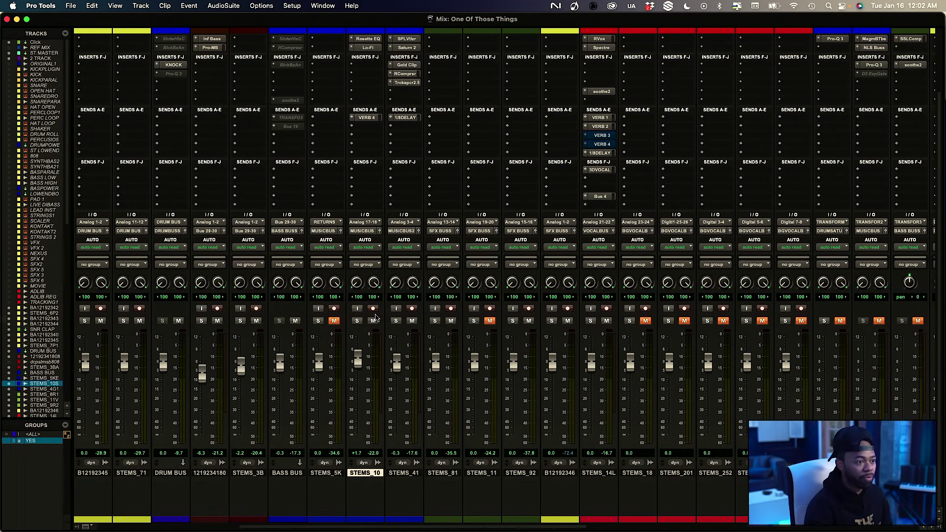
pyautogui.hscroll(-7, 377, 310)
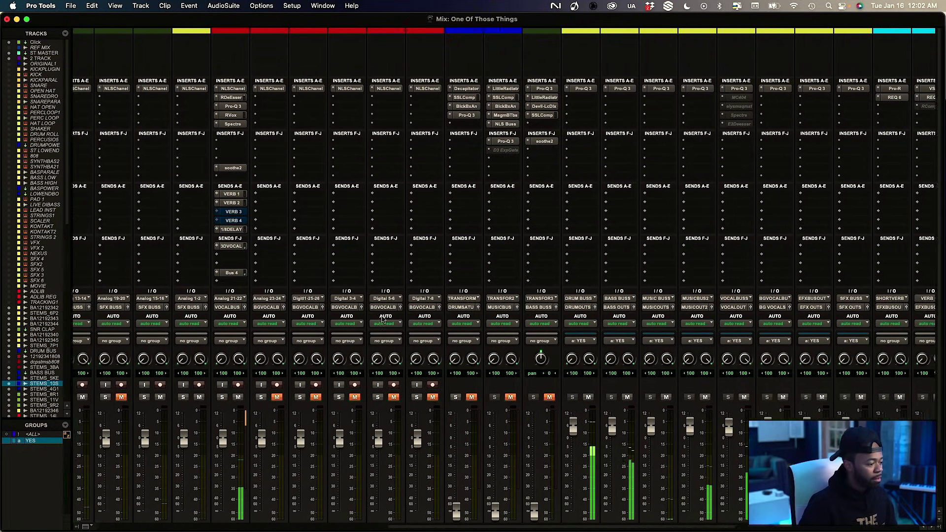
pyautogui.hscroll(8, 378, 302)
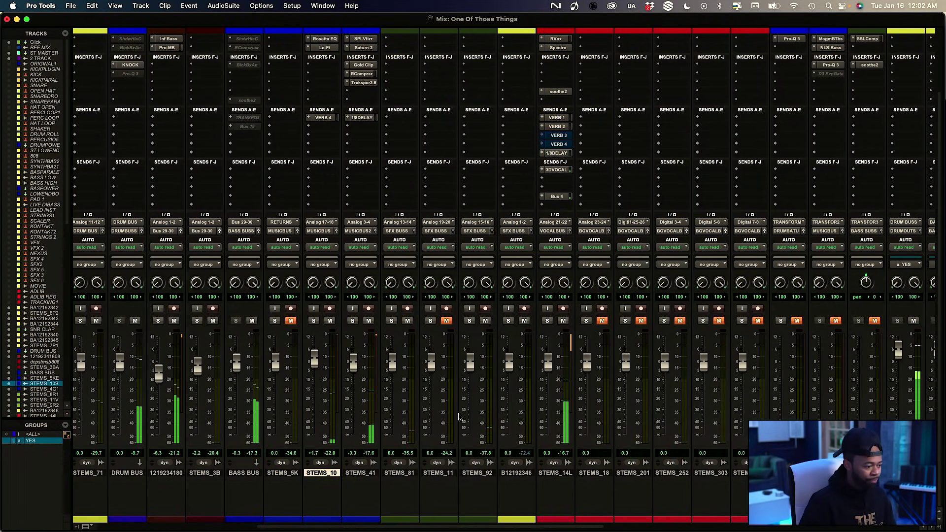
pyautogui.click(436, 470)
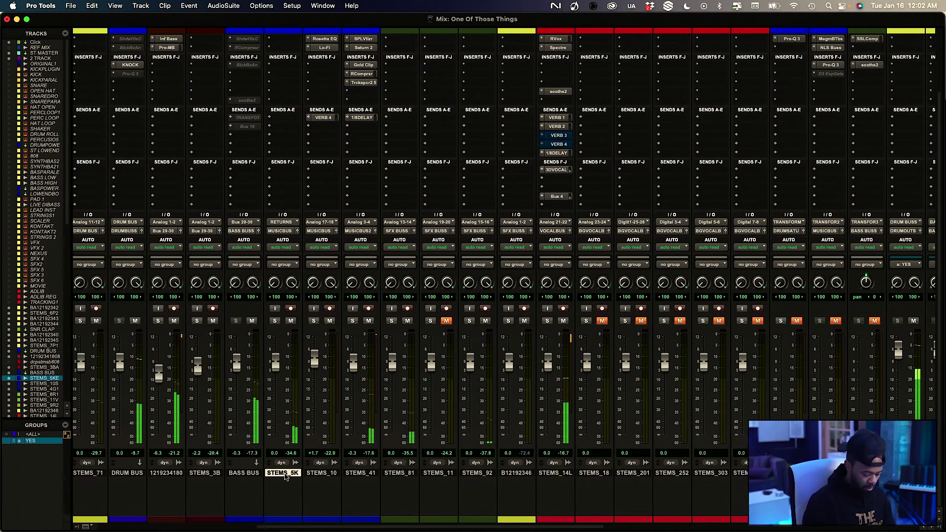
pyautogui.press('super+equal')
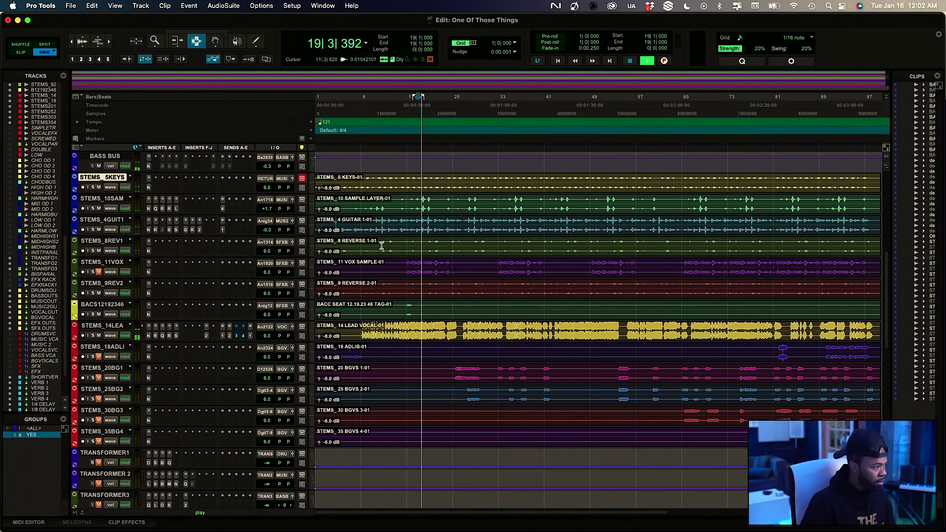
pyautogui.click(93, 187)
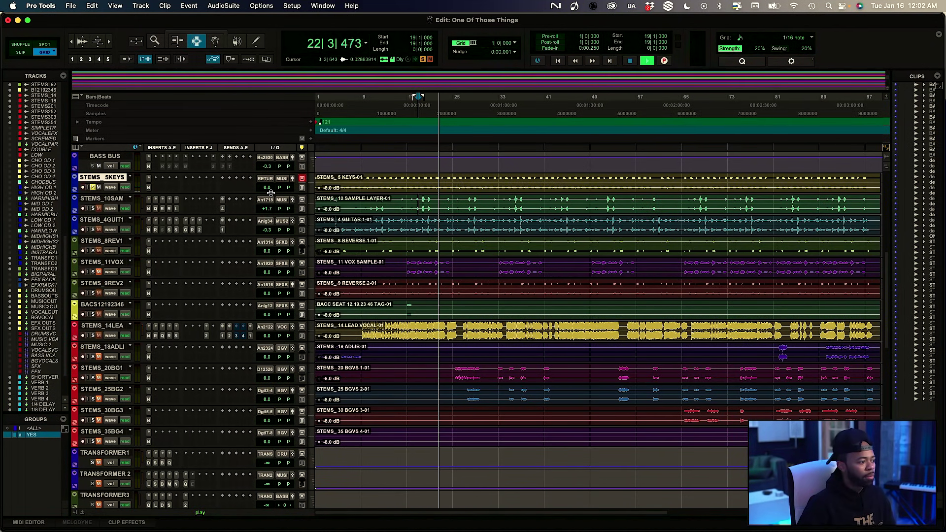
# Switch to the Mix window and bring the keys channel's insert slots into view
pyautogui.press('super+equal')
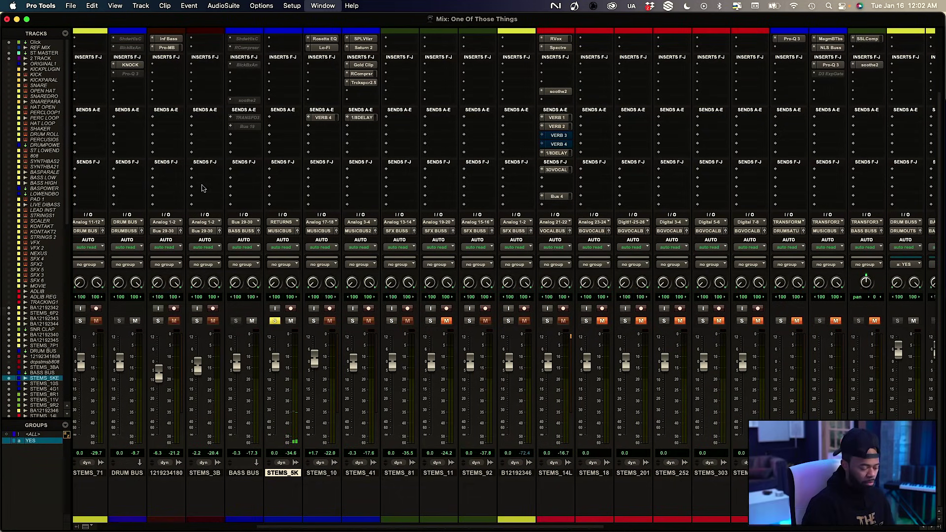
pyautogui.hscroll(-3, 291, 168)
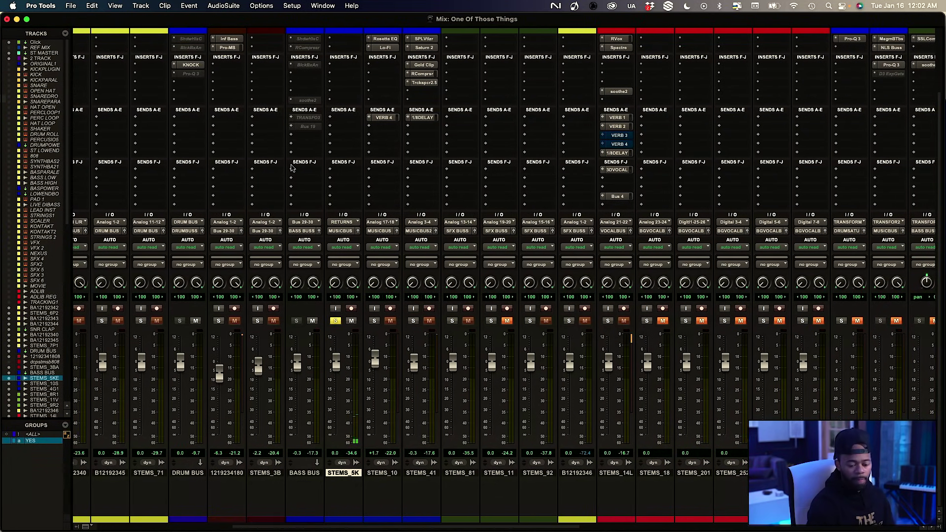
pyautogui.scroll(5, 291, 148)
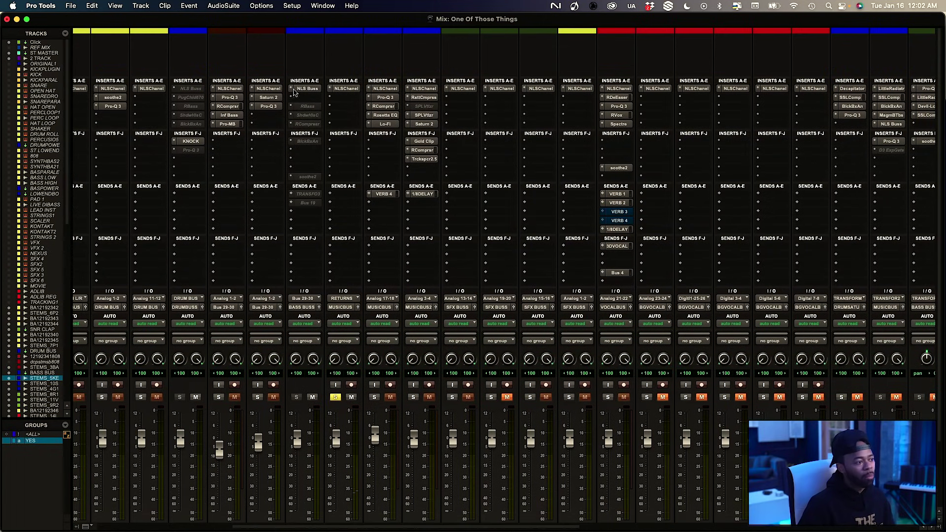
pyautogui.click(352, 101)
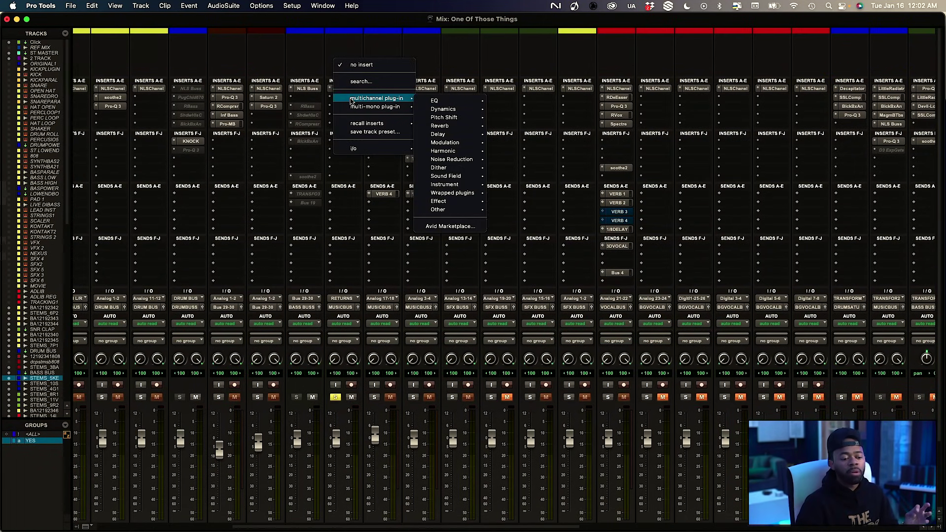
pyautogui.press('Escape')
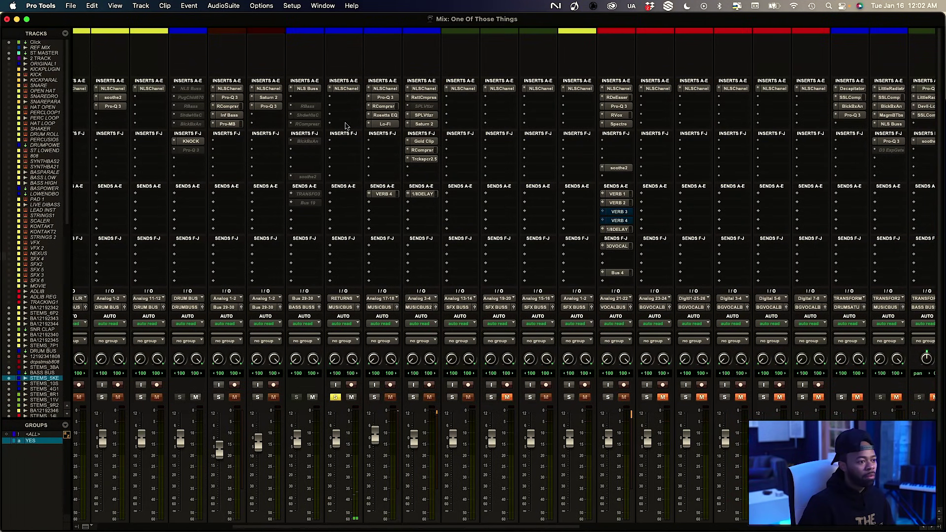
pyautogui.scroll(-3, 346, 128)
pyautogui.scroll(3, 344, 133)
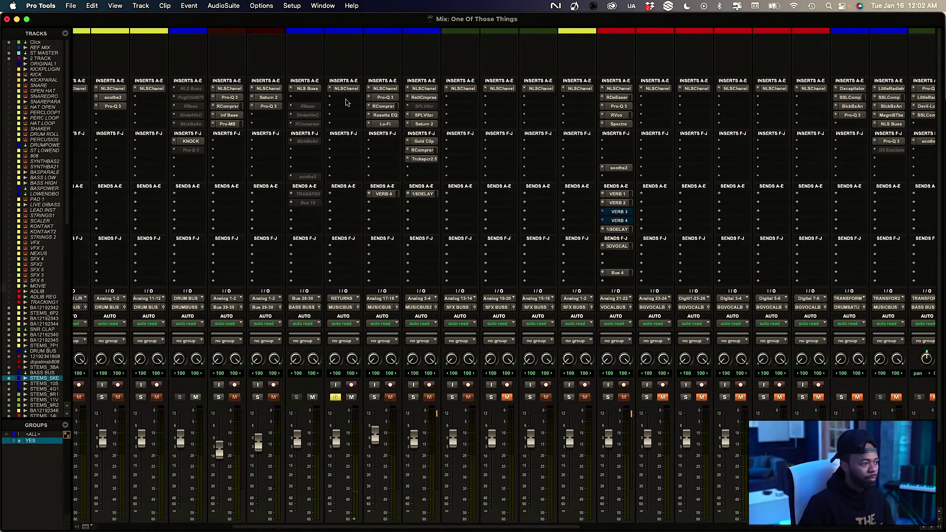
pyautogui.click(347, 101)
pyautogui.press('Escape')
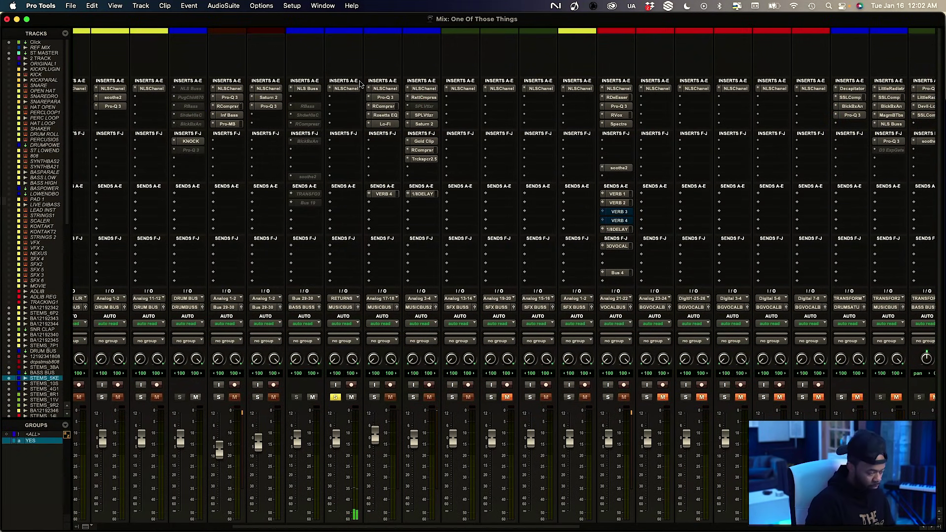
# Insert FabFilter Saturn 2 in the slot after the NLS Channel on the keys track
pyautogui.click(347, 97)
pyautogui.write('fab fil')
pyautogui.press('BackSpace')
pyautogui.press('BackSpace')
pyautogui.press('BackSpace')
pyautogui.press('BackSpace')
pyautogui.press('BackSpace')
pyautogui.write('saturn')
pyautogui.press('Return')
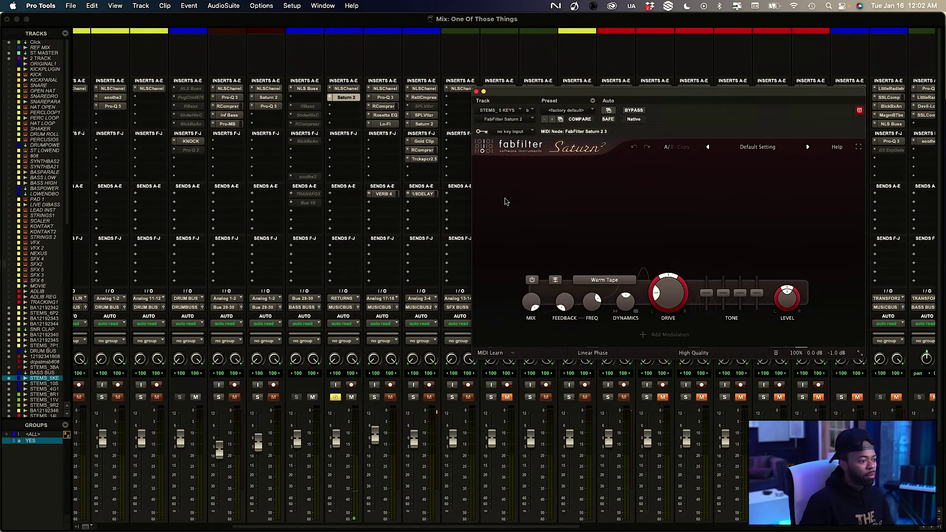
# Split Saturn 2 into three bands and set the middle band's drive to 75.6% and dynamics to 0.113
pyautogui.click(635, 165)
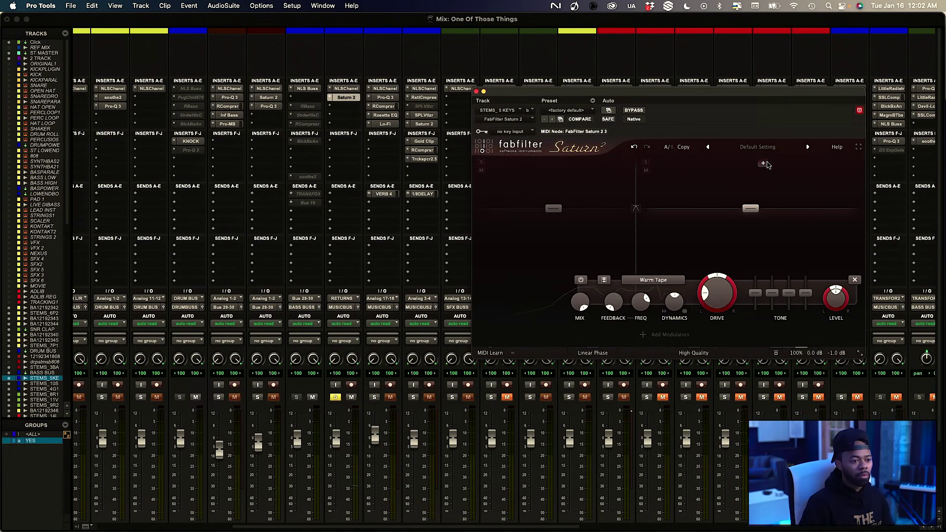
pyautogui.click(780, 164)
pyautogui.moveTo(713, 295); pyautogui.dragTo(738, 230)
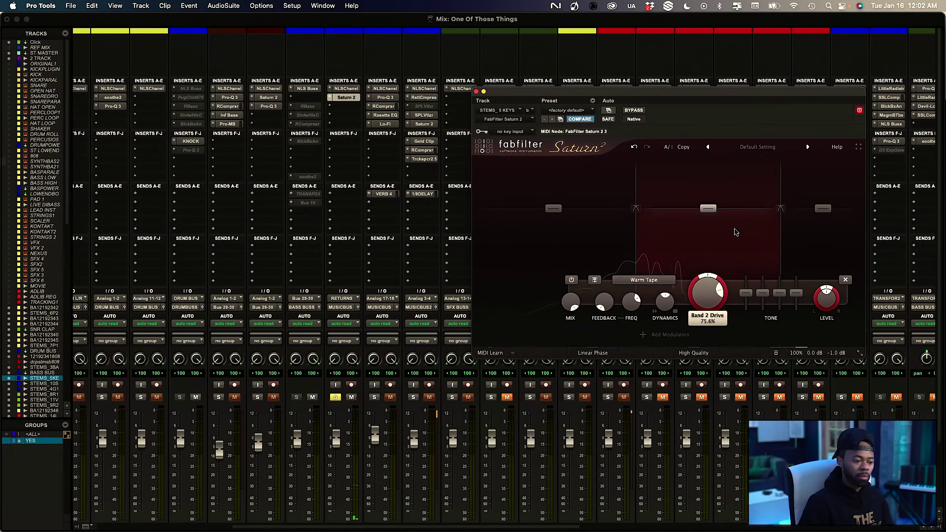
pyautogui.moveTo(668, 304); pyautogui.dragTo(676, 294)
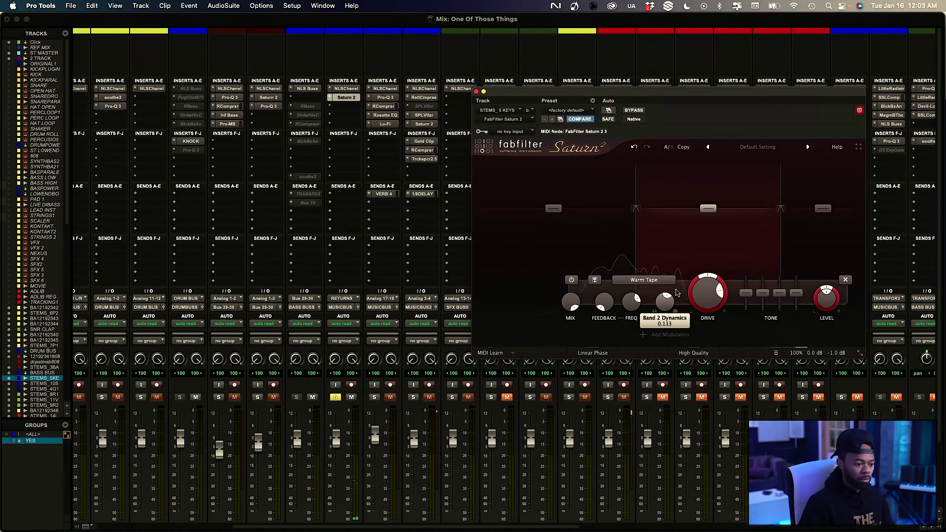
# Compare the keys with Saturn 2 bypassed and active, then close the plug-in window
pyautogui.moveTo(672, 95); pyautogui.dragTo(518, 93)
pyautogui.click(476, 111)
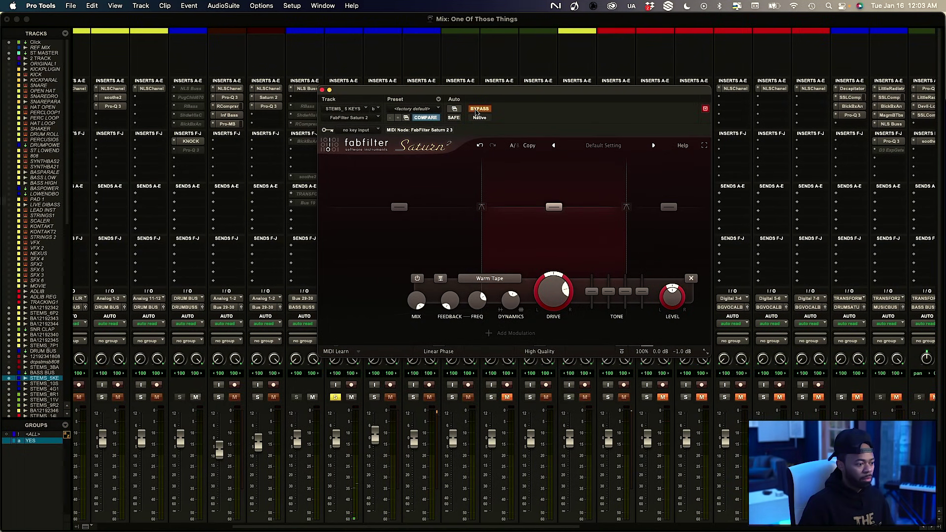
pyautogui.click(476, 111)
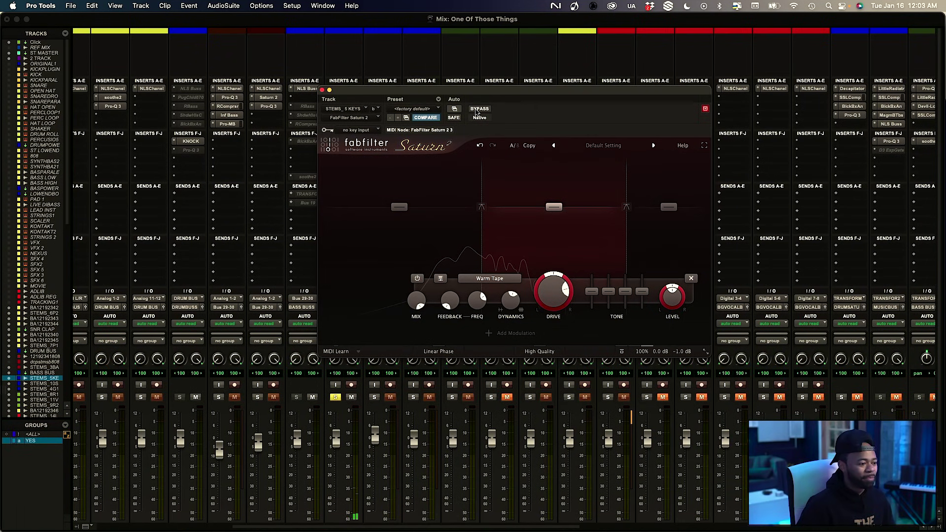
pyautogui.click(322, 90)
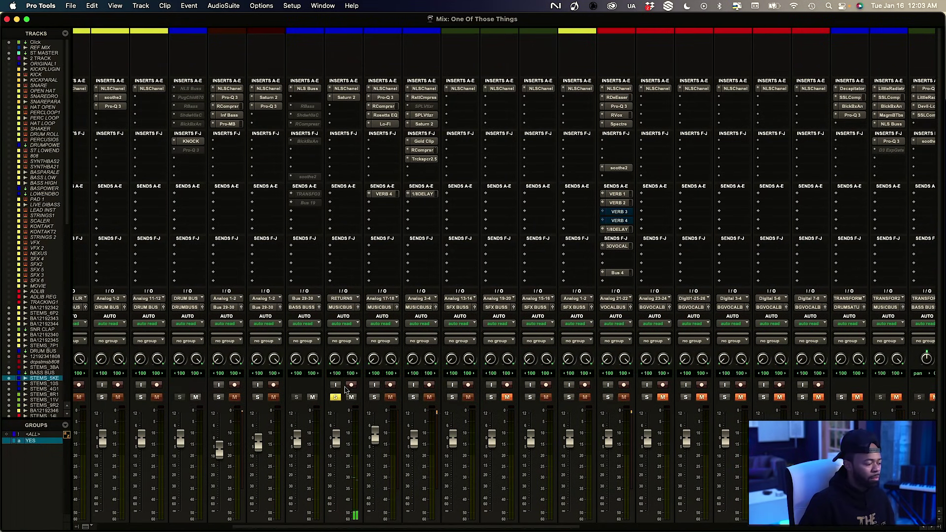
# Insert FabFilter Pro-Q 3 in the slot after Saturn 2 on the keys track
pyautogui.click(346, 108)
pyautogui.click(373, 93)
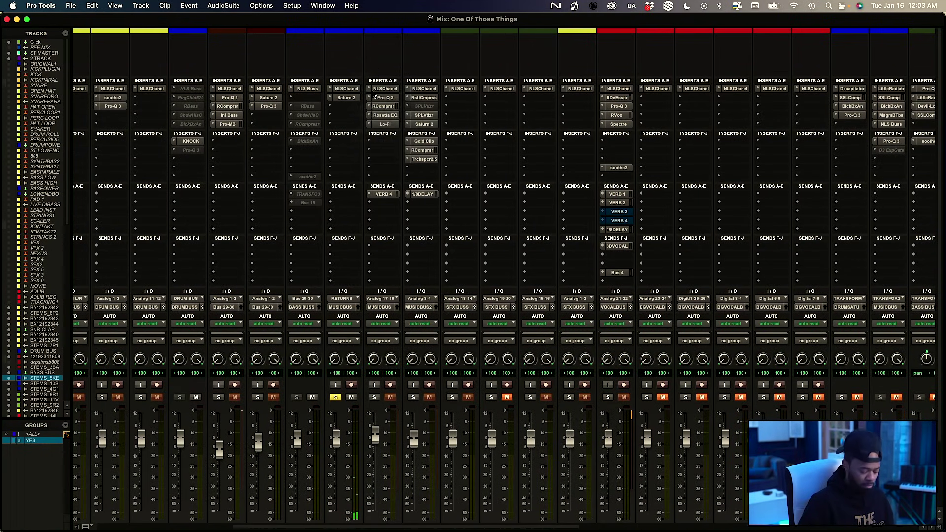
pyautogui.click(373, 95)
pyautogui.write('fab')
pyautogui.press('Down')
pyautogui.press('Down')
pyautogui.press('Down')
pyautogui.press('Down')
pyautogui.press('Down')
pyautogui.press('Down')
pyautogui.press('Down')
pyautogui.press('Down')
pyautogui.press('Down')
pyautogui.press('Down')
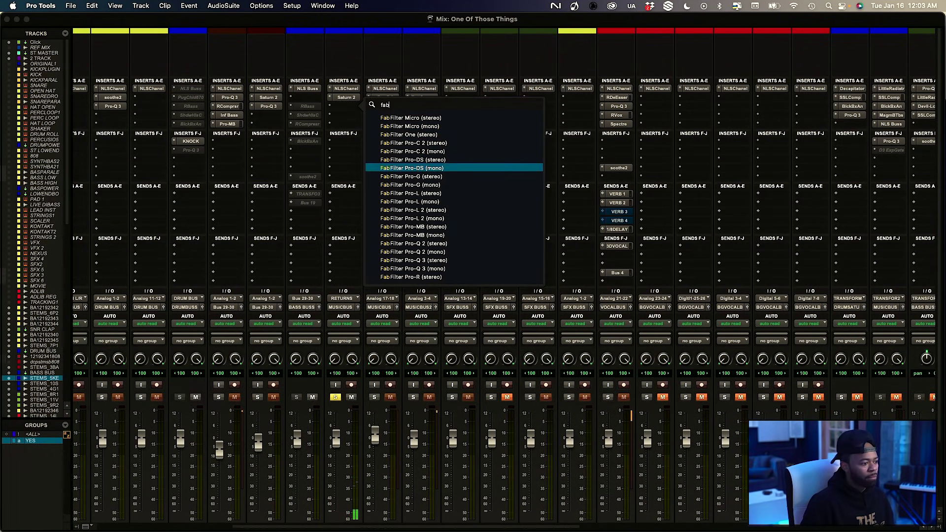
pyautogui.press('Down')
pyautogui.press('Down')
pyautogui.press('Down')
pyautogui.press('Down')
pyautogui.press('Down')
pyautogui.press('Down')
pyautogui.press('Down')
pyautogui.press('Return')
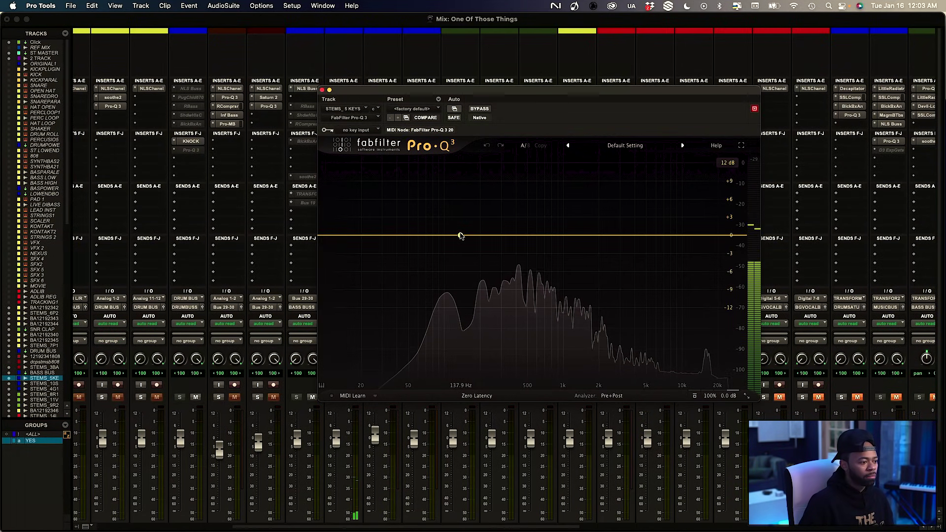
# Add a bell band at 295.75 Hz to the keys' Pro-Q 3 curve
pyautogui.click(461, 236)
pyautogui.moveTo(419, 346); pyautogui.dragTo(427, 337)
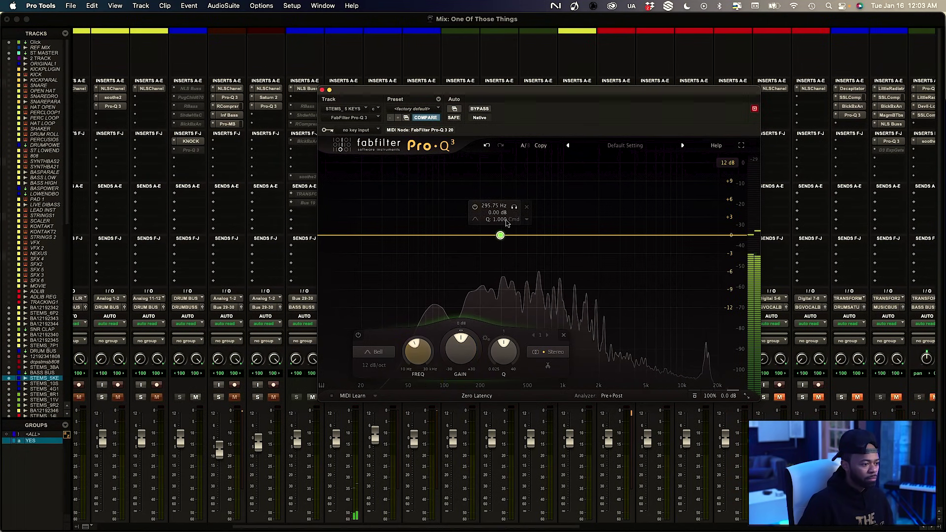
pyautogui.press('space')
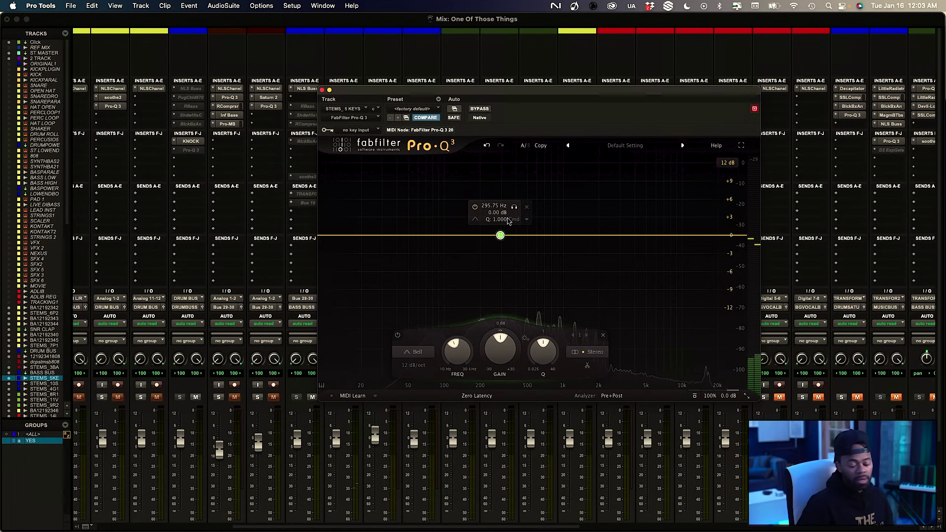
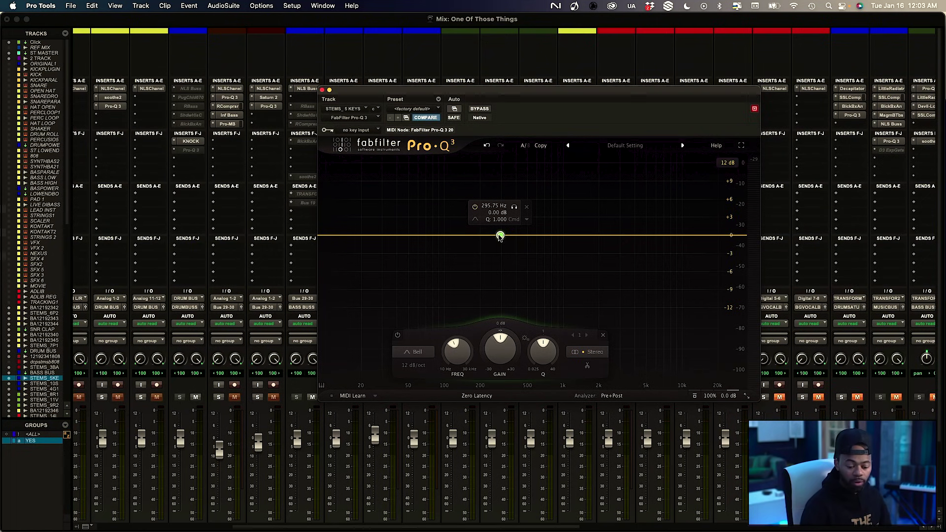
pyautogui.press('space')
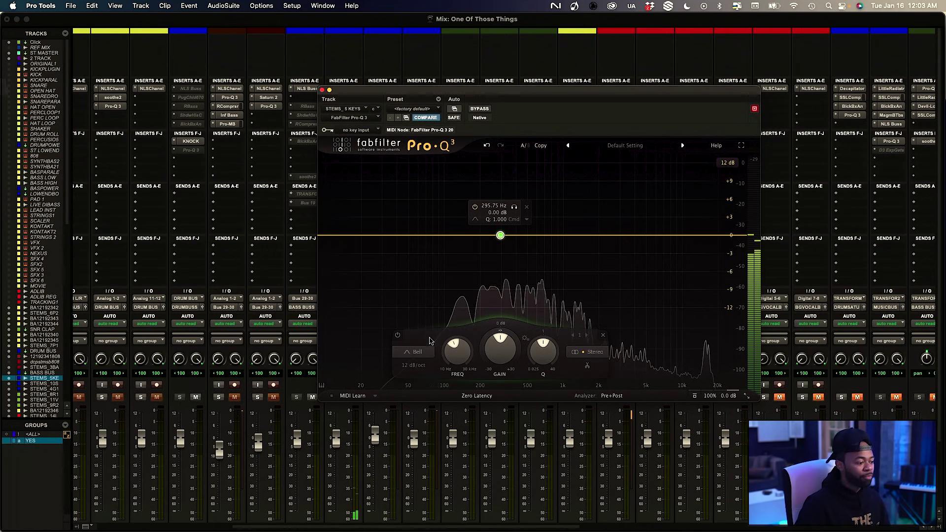
# Set the stereo placement of the 295.75 Hz band to Side
pyautogui.moveTo(373, 93); pyautogui.dragTo(429, 82)
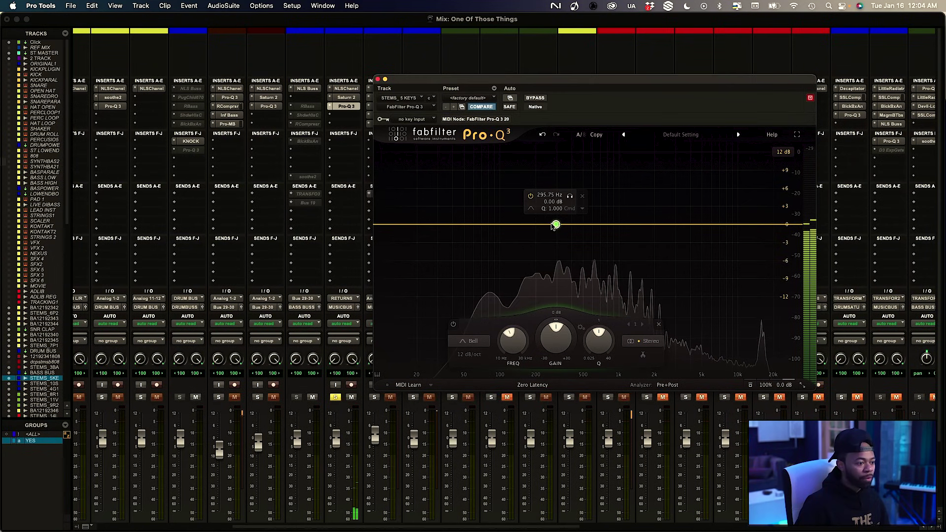
pyautogui.click(583, 208)
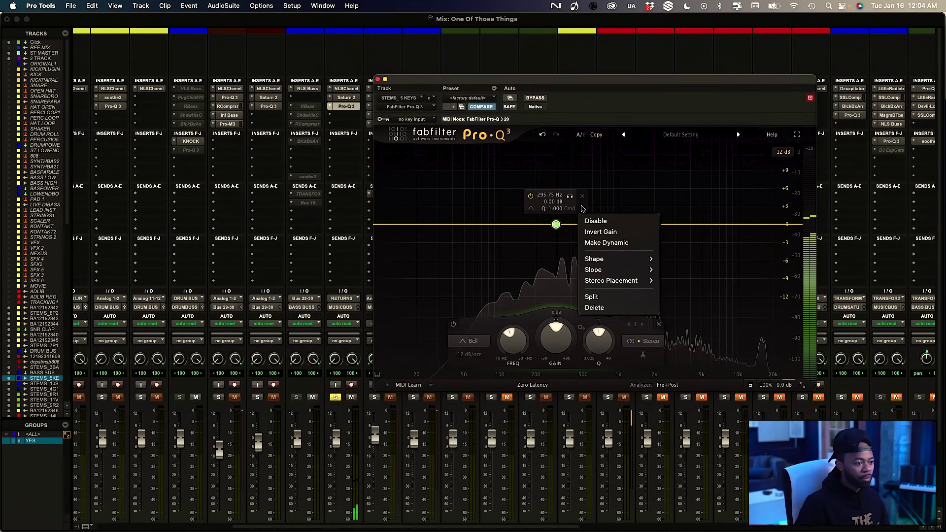
pyautogui.moveTo(655, 283)
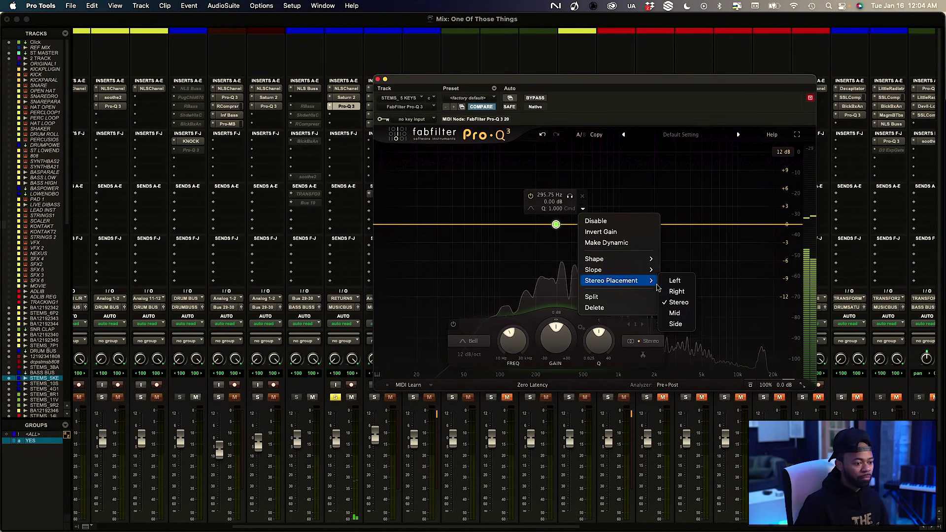
pyautogui.click(675, 324)
# Unsolo the keys and raise the Side band's gain to about +1.76 dB in the full mix, closing Pro-Q 3 when done
pyautogui.click(334, 397)
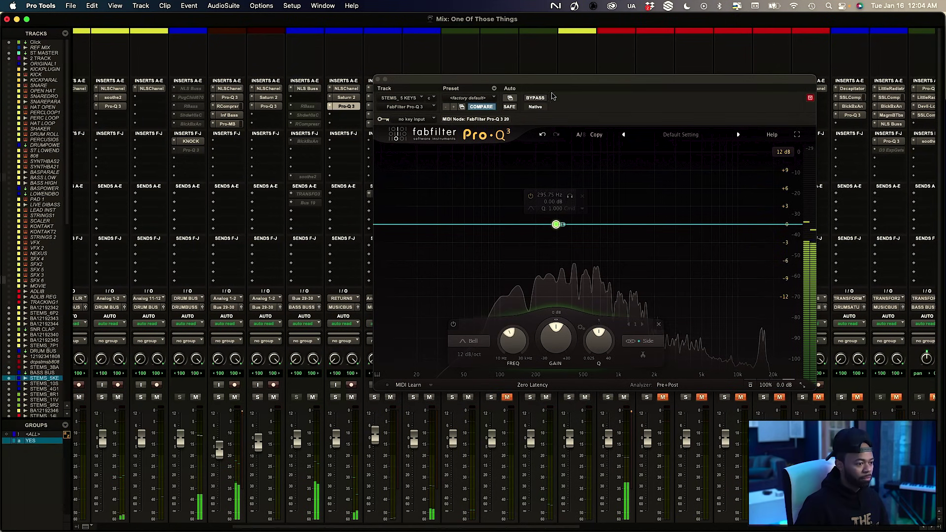
pyautogui.moveTo(565, 79); pyautogui.dragTo(432, 83)
pyautogui.moveTo(431, 367); pyautogui.dragTo(427, 342)
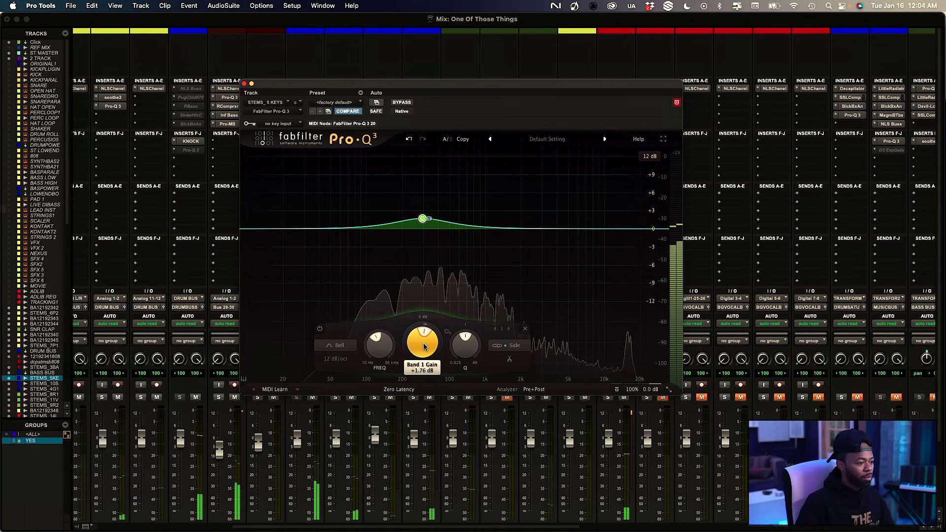
pyautogui.click(244, 83)
# Solo the 2 TRACK reference briefly to compare it with the current mix, then unsolo it
pyautogui.scroll(-3, 449, 293)
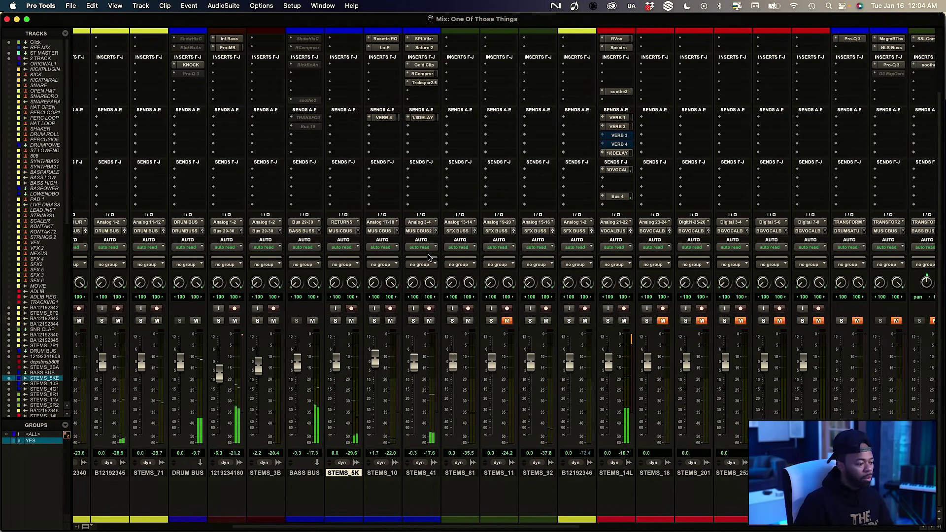
pyautogui.hscroll(-10, 426, 257)
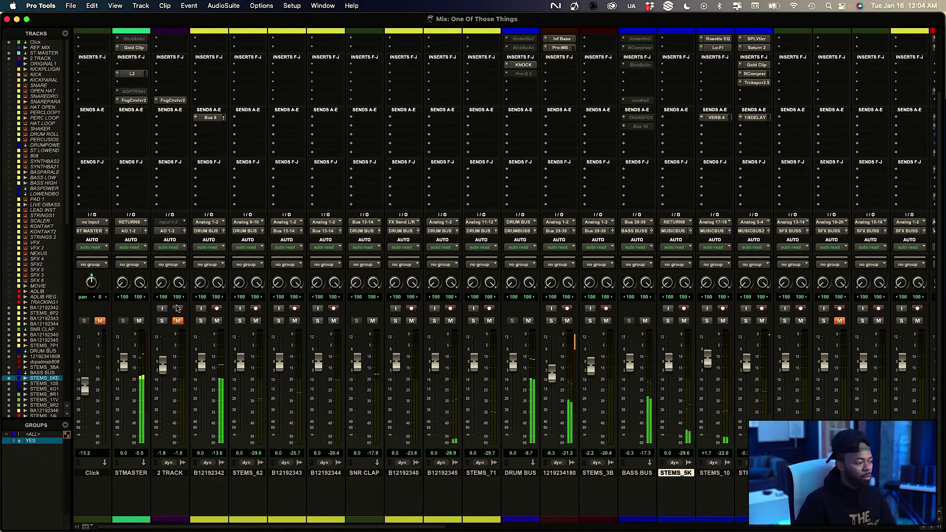
pyautogui.click(163, 321)
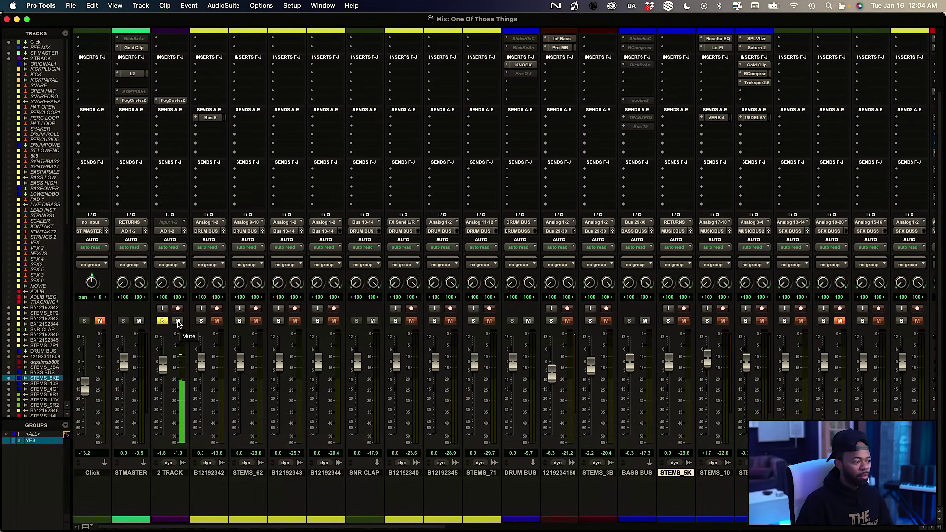
pyautogui.click(163, 321)
# Select the STEMS_11 vox sample track in the mixer and return to the Edit window
pyautogui.hscroll(10, 313, 346)
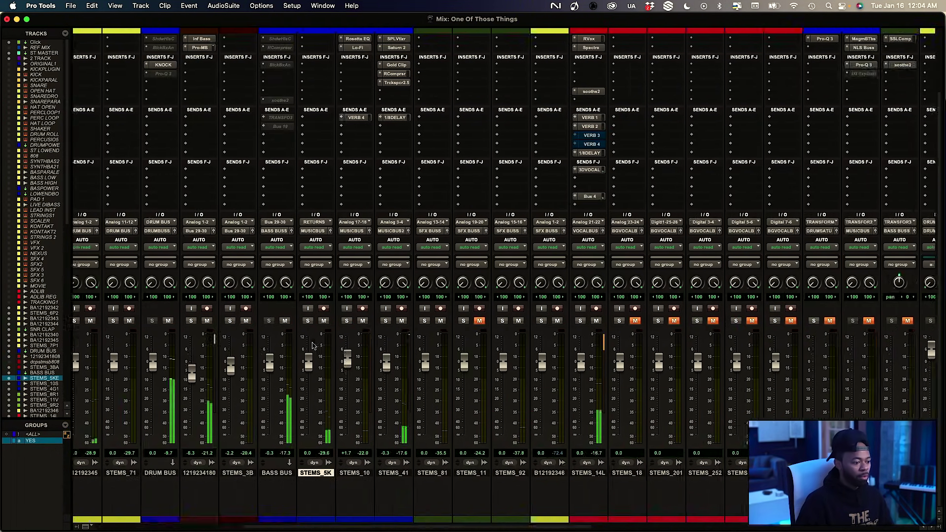
pyautogui.hscroll(-8, 312, 344)
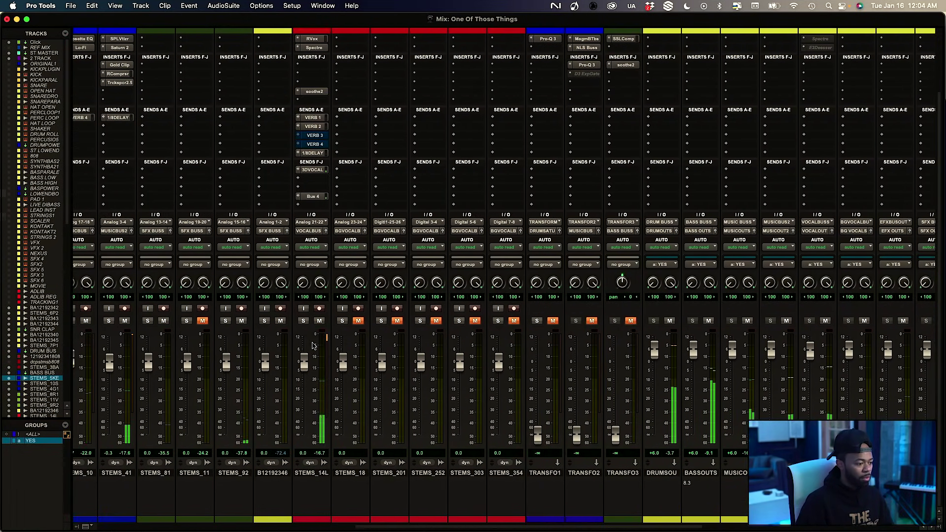
pyautogui.hscroll(-2, 312, 345)
pyautogui.click(252, 473)
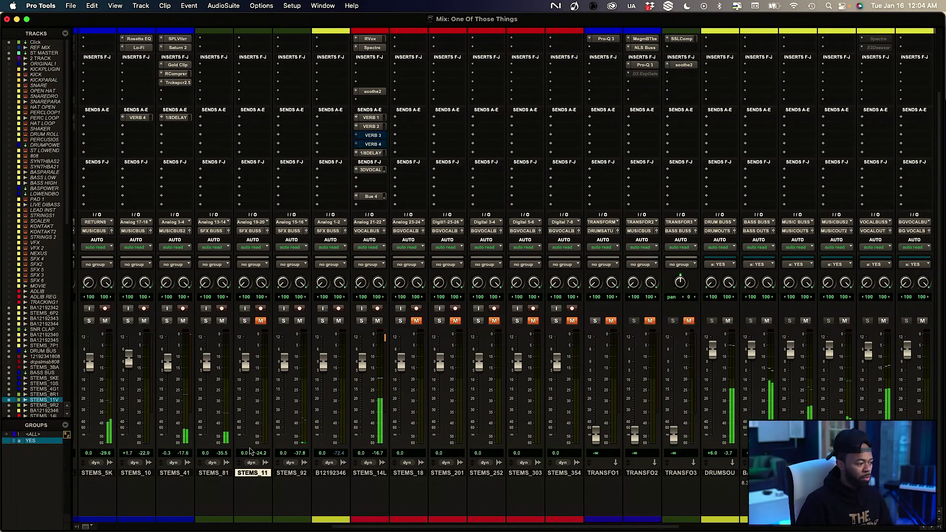
pyautogui.hscroll(-3, 341, 334)
pyautogui.hscroll(-4, 341, 334)
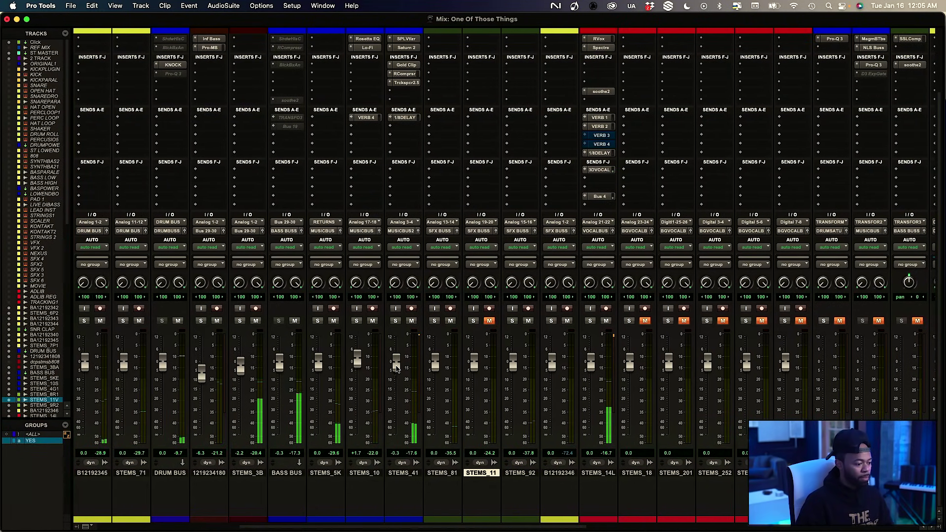
pyautogui.hscroll(-1, 396, 370)
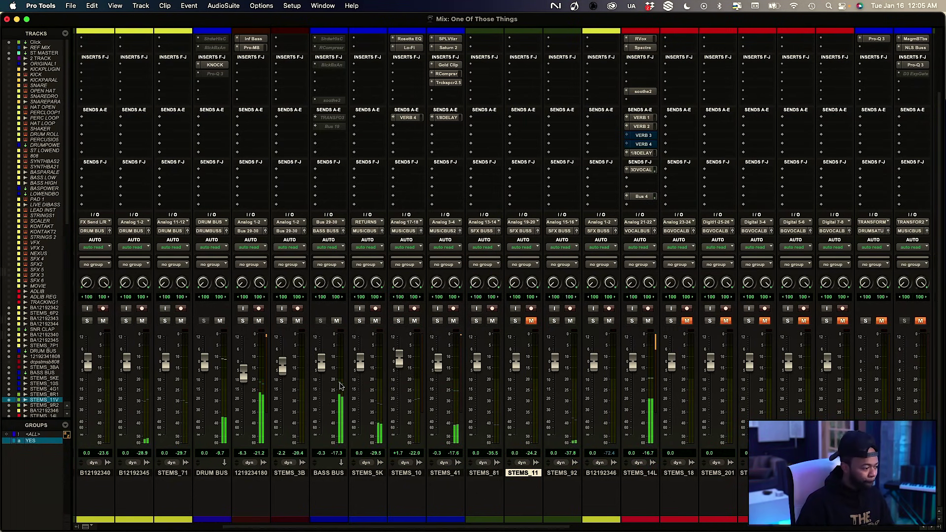
pyautogui.hscroll(3, 365, 395)
pyautogui.press('super+equal')
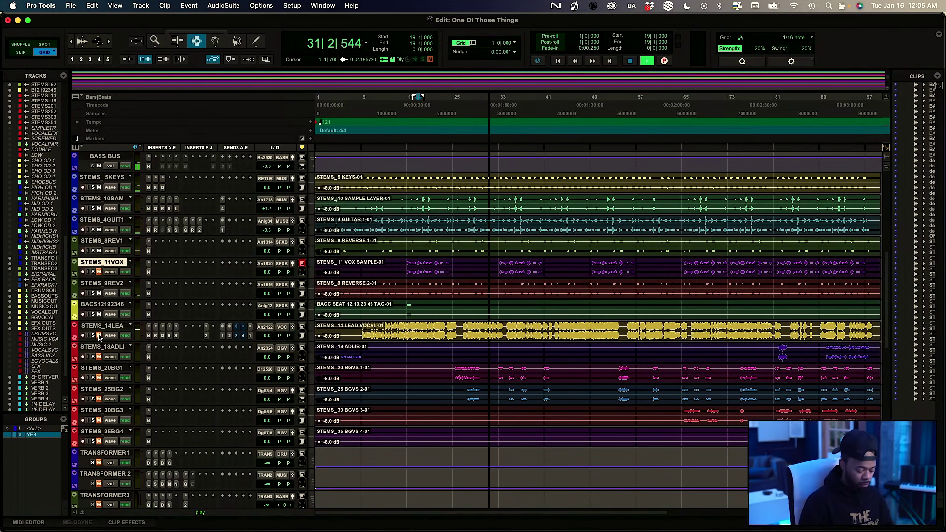
# Save the session and look over the channel levels across the mixer, returning to the Edit window
pyautogui.press('super+equal')
pyautogui.press('super+s')
pyautogui.hscroll(15, 476, 350)
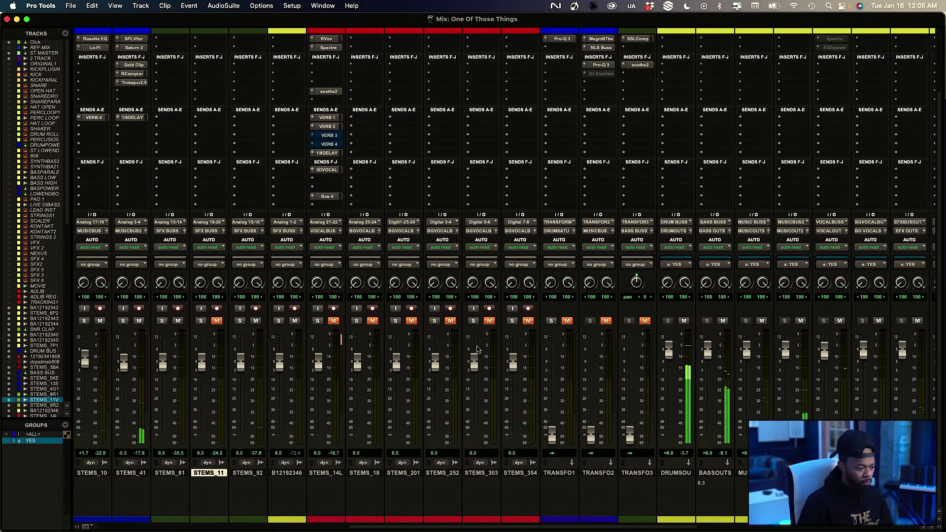
pyautogui.hscroll(-15, 477, 349)
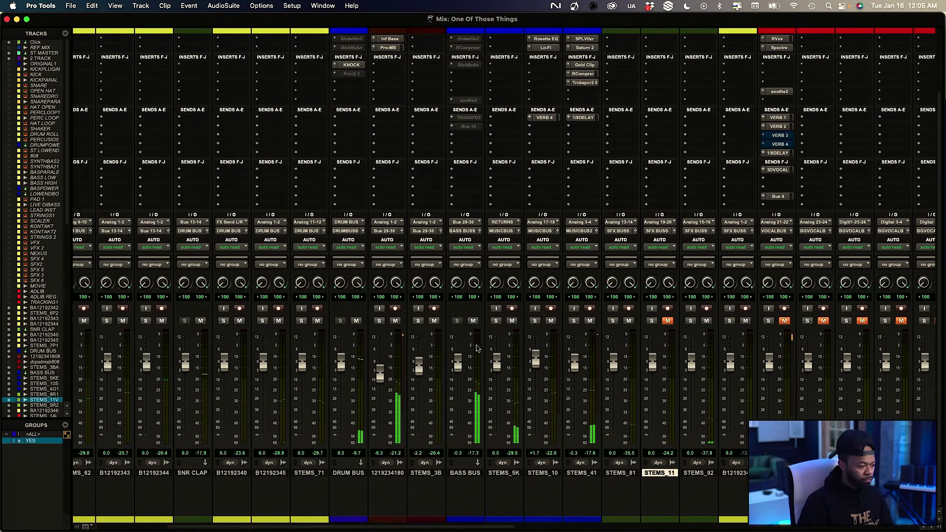
pyautogui.hscroll(-3, 477, 349)
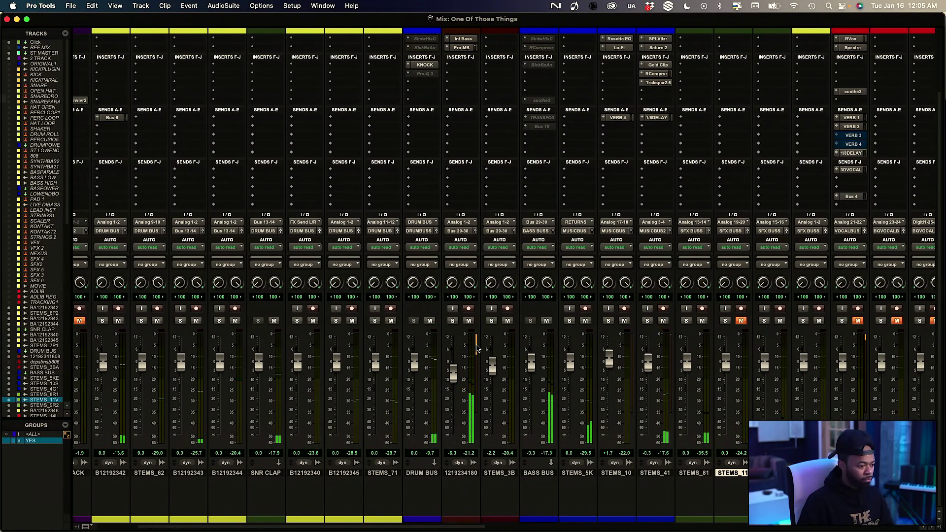
pyautogui.hscroll(3, 476, 349)
pyautogui.hscroll(2, 477, 349)
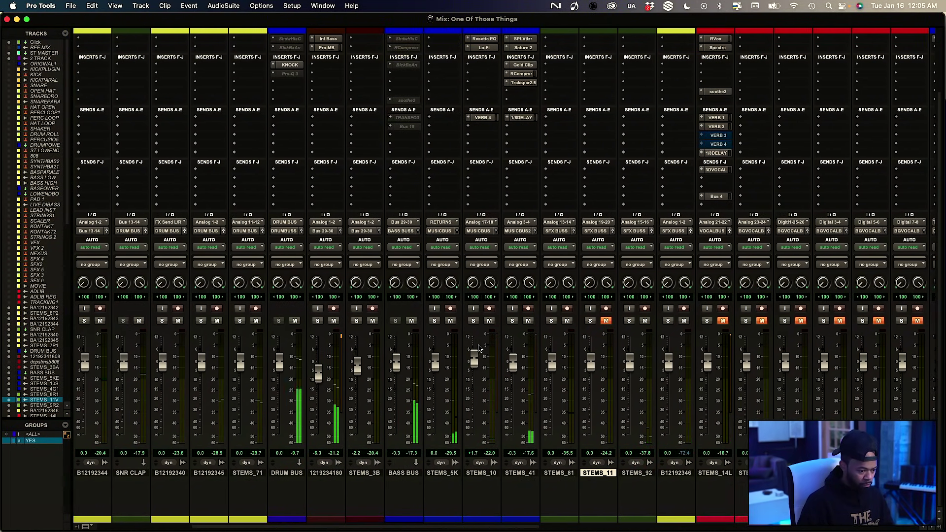
pyautogui.press('super+equal')
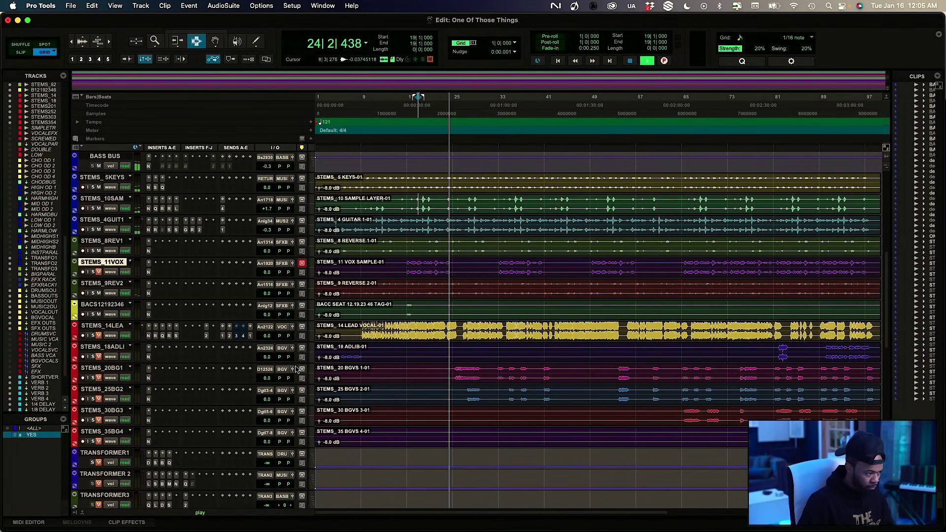
# Set the Band 2 level to +1 dB in Saturn 2 on the STEMS_5 KEYS track and close the plug-in
pyautogui.click(119, 177)
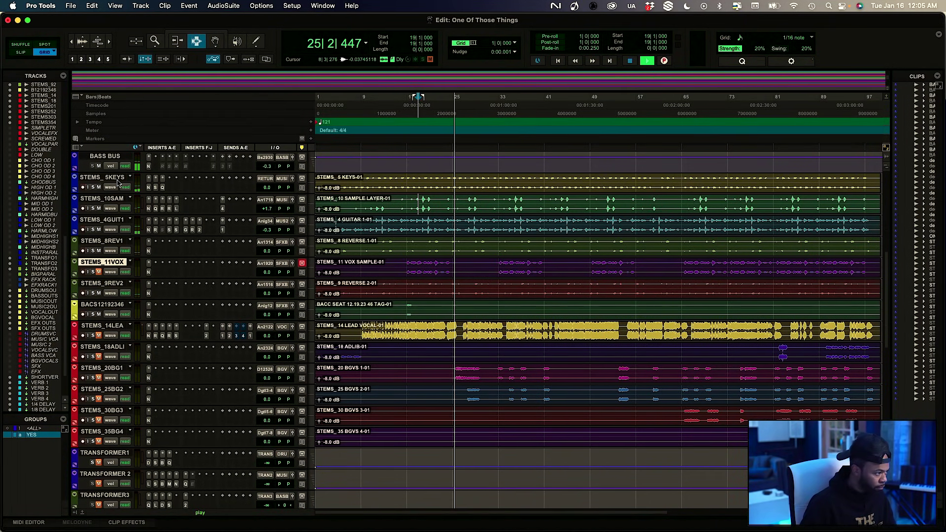
pyautogui.press('super+equal')
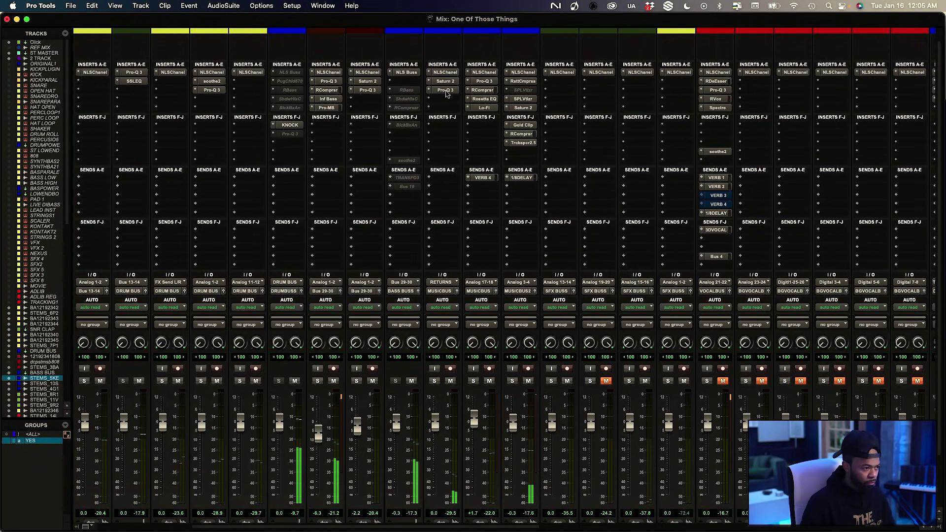
pyautogui.click(446, 81)
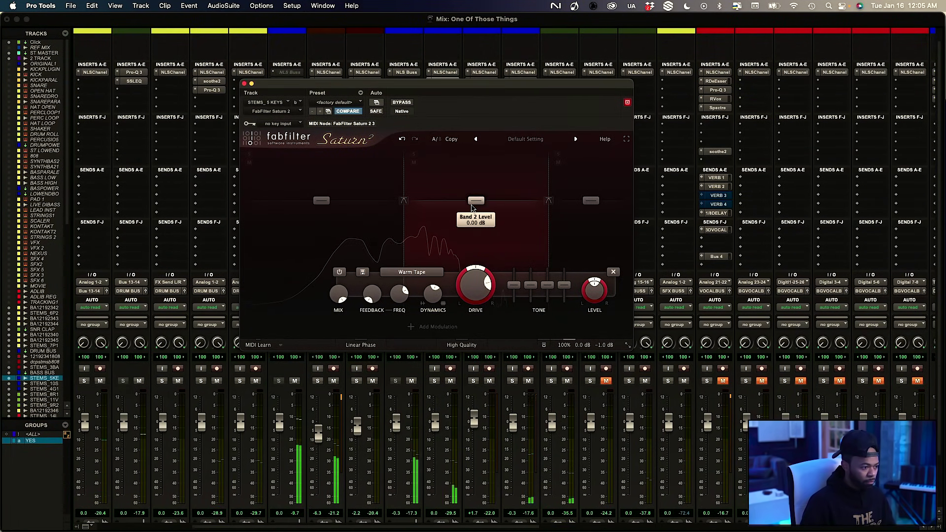
pyautogui.doubleClick(472, 206)
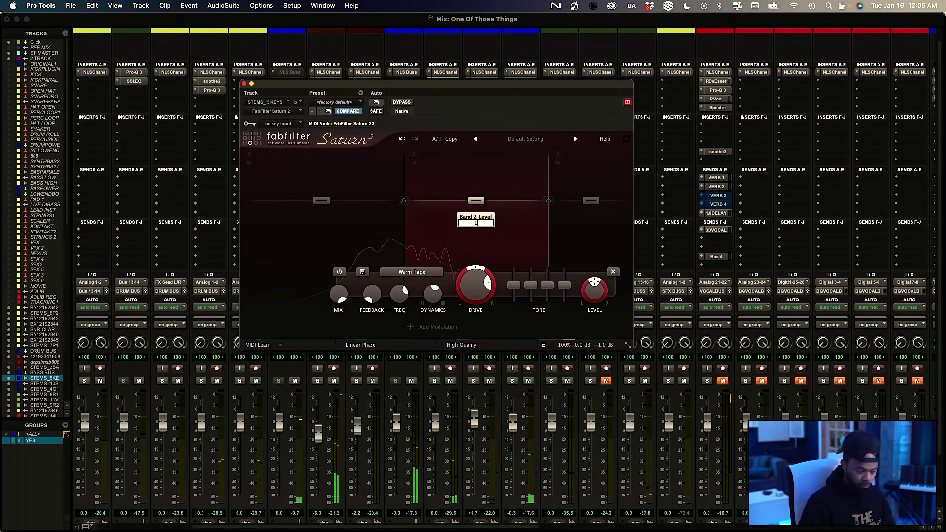
pyautogui.write('1')
pyautogui.press('Return')
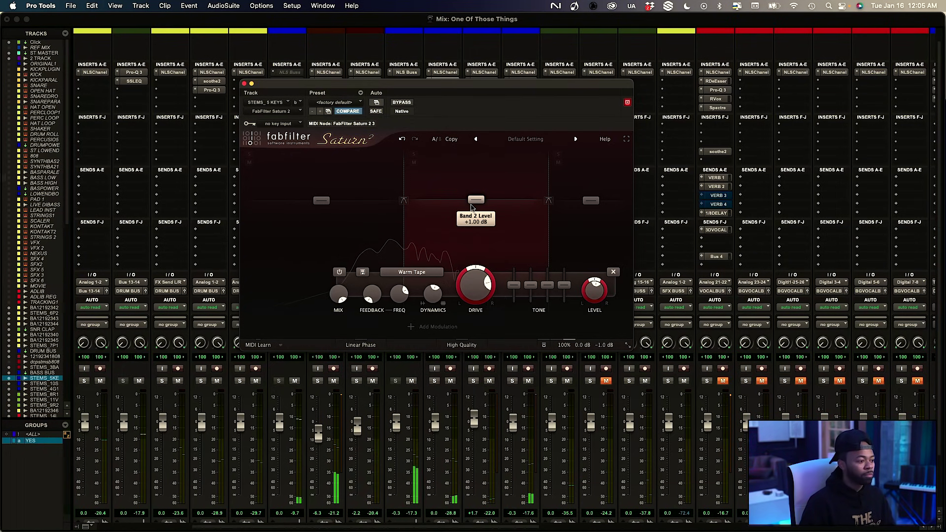
pyautogui.click(245, 84)
# Unmute the STEMS_14 lead vocal track to hear it with the music, and save the session
pyautogui.scroll(-3, 418, 273)
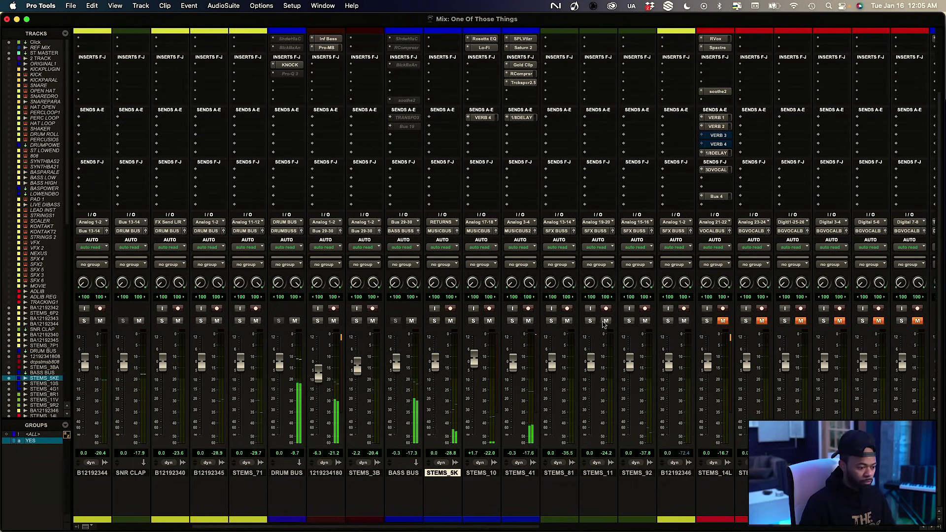
pyautogui.click(723, 321)
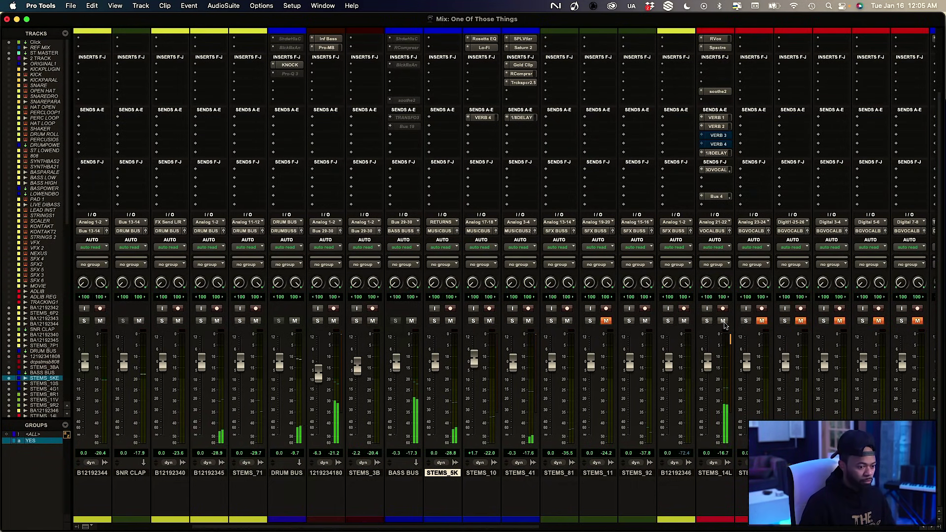
pyautogui.hscroll(1, 678, 340)
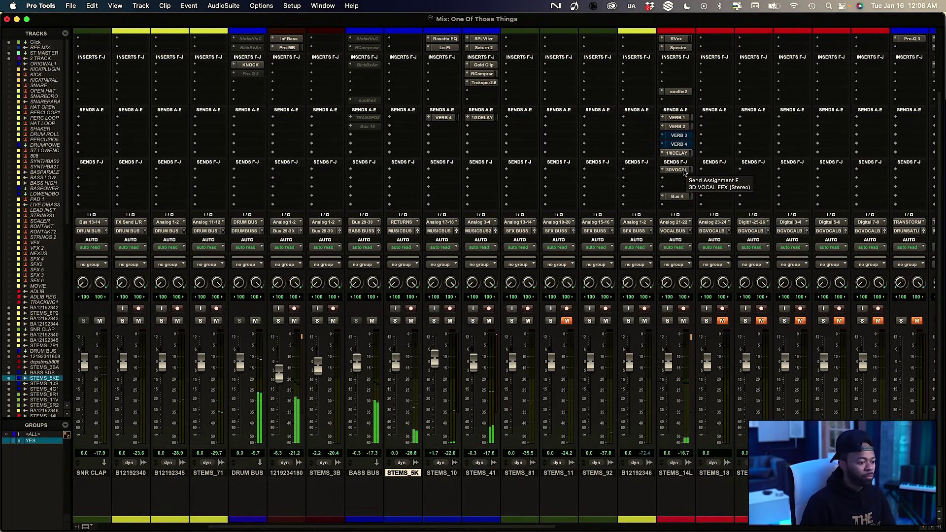
pyautogui.press('super+s')
pyautogui.hscroll(2, 678, 172)
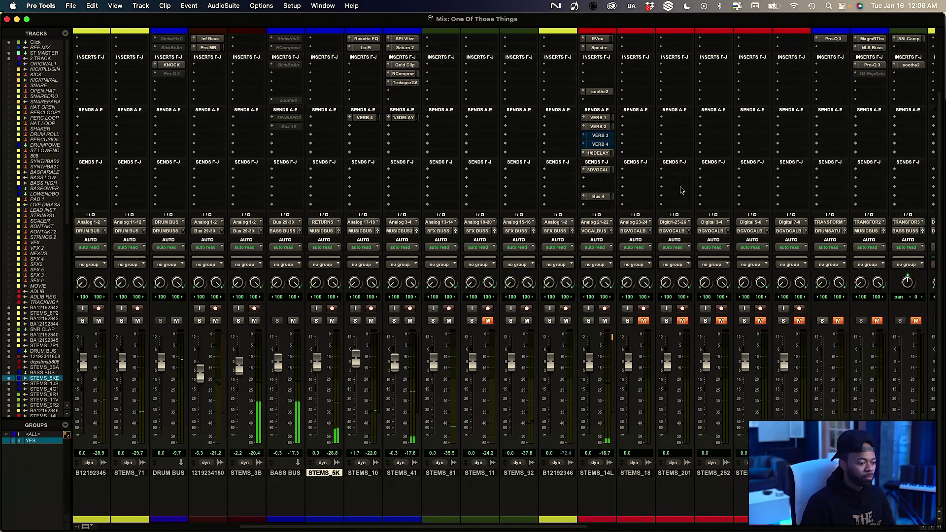
# Play from bar 25 and compare the mix with the unmuted, soloed 2 TRACK reference, muting and unsoloing it when done
pyautogui.press('super+equal')
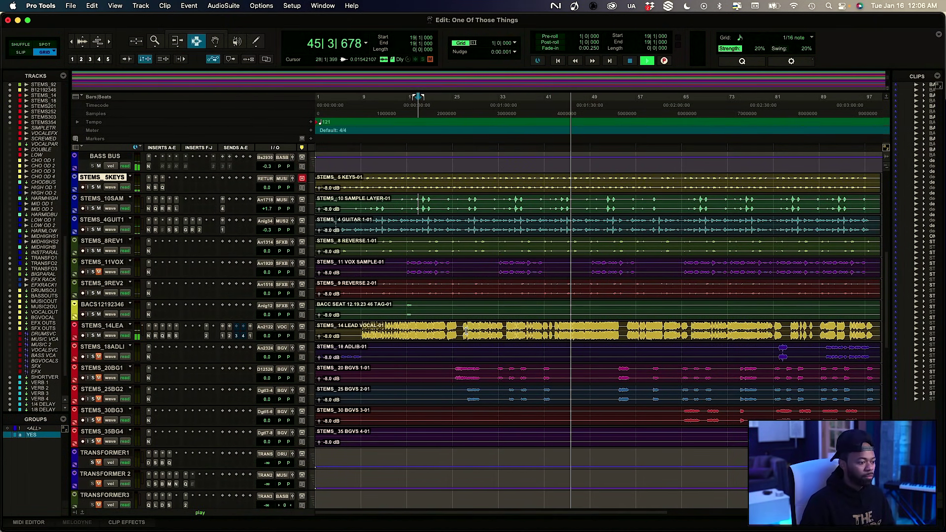
pyautogui.click(453, 374)
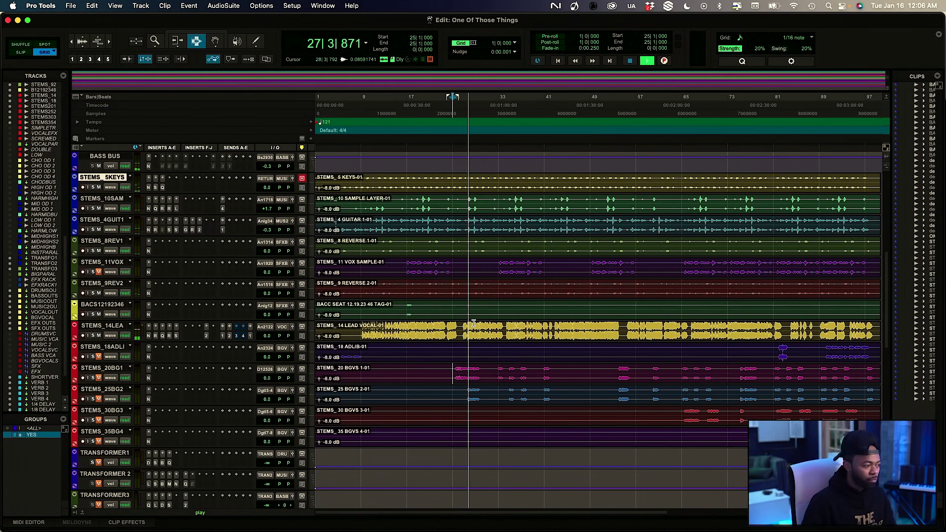
pyautogui.press('super+equal')
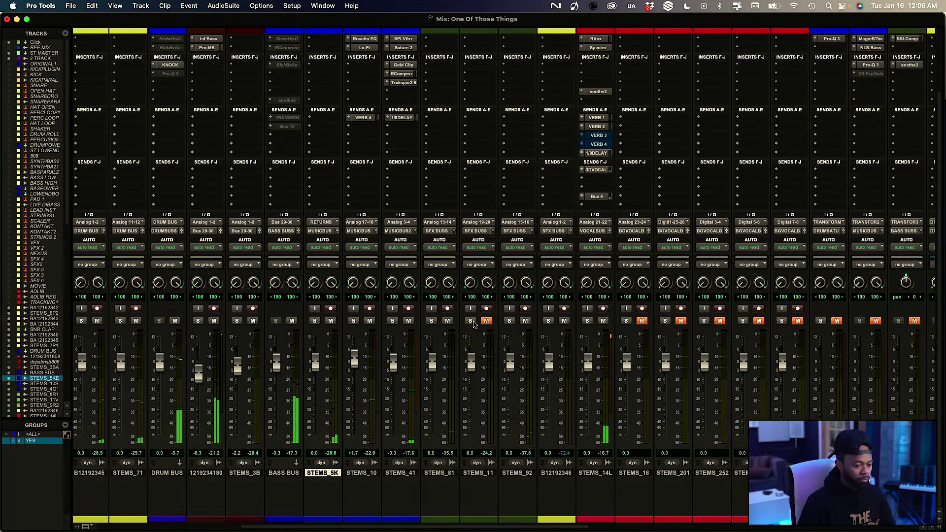
pyautogui.hscroll(-10, 473, 323)
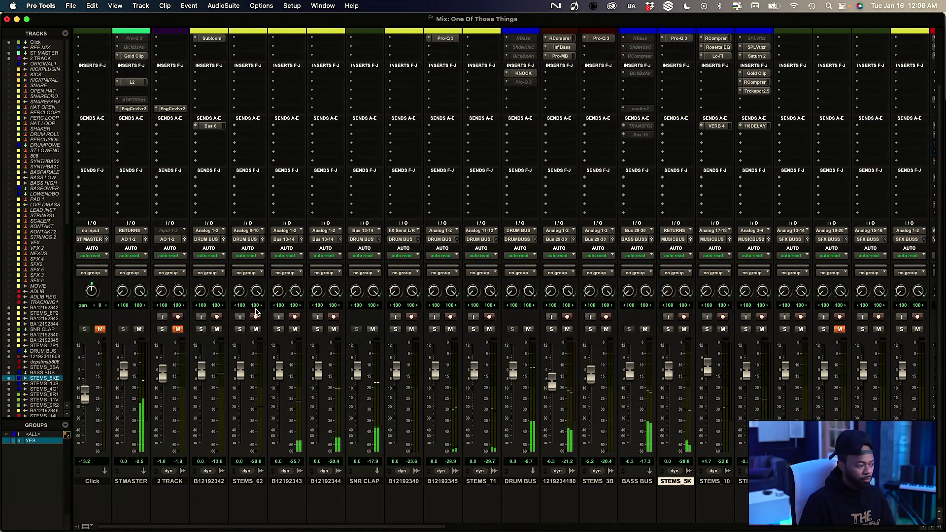
pyautogui.click(162, 330)
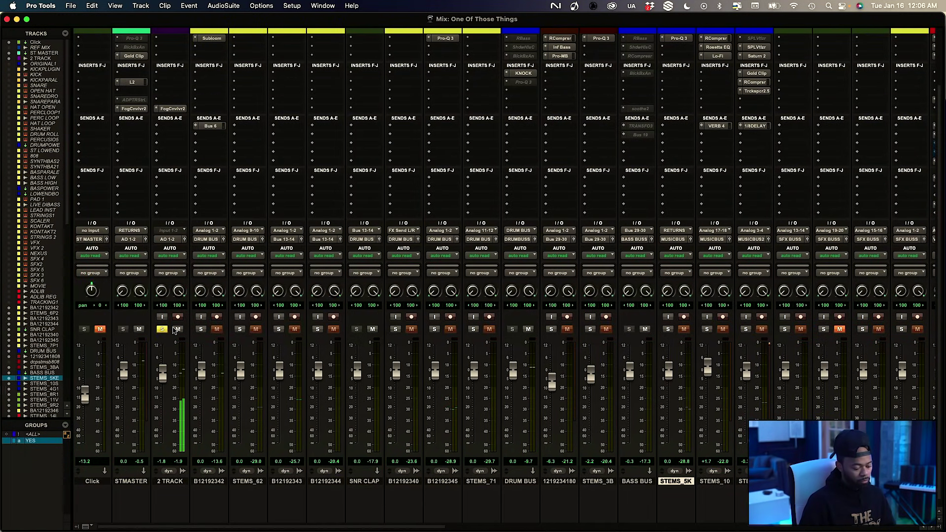
pyautogui.press('super+equal')
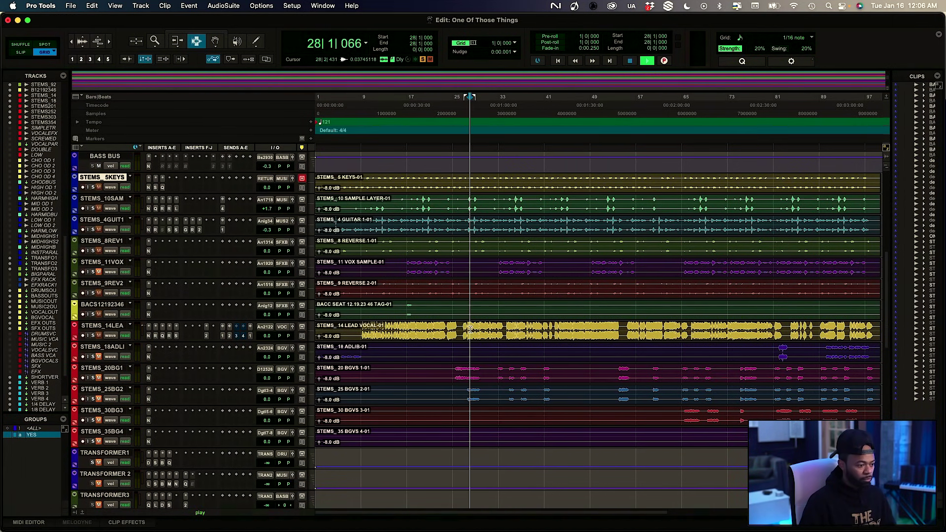
pyautogui.press('super+equal')
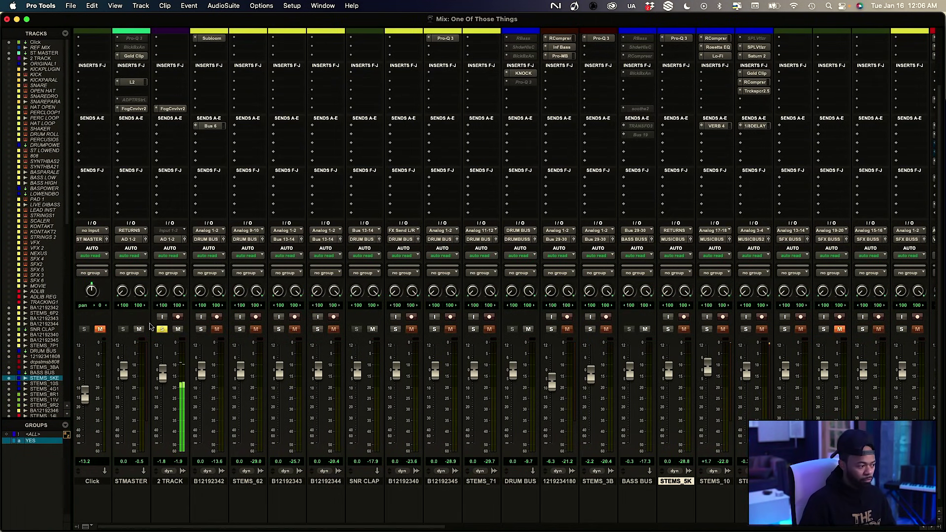
pyautogui.click(178, 329)
pyautogui.click(162, 330)
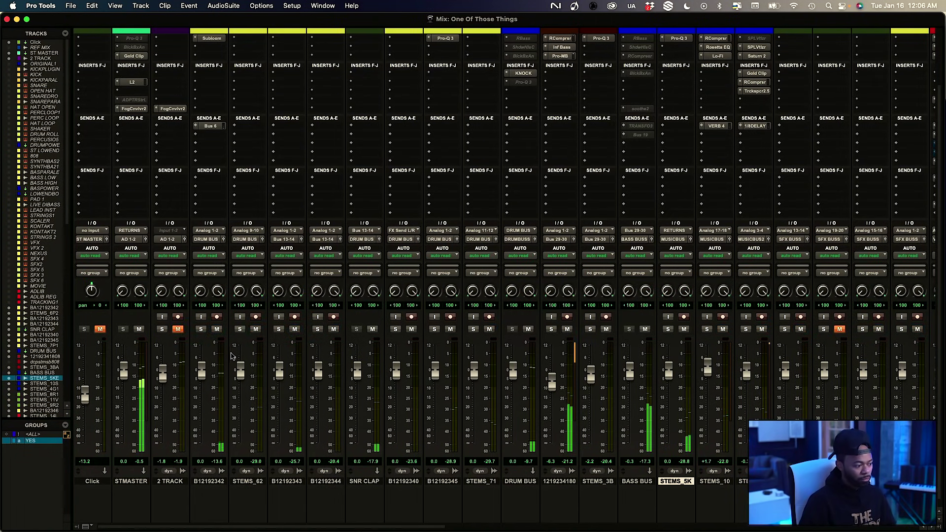
# Review the channels in the full mix, stop playback and select the STEMS_11 vox sample track
pyautogui.hscroll(8, 252, 362)
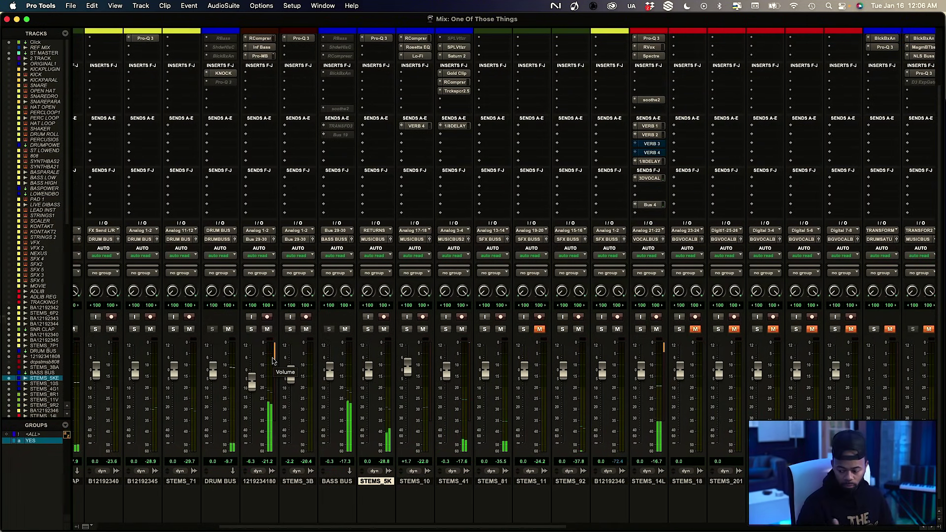
pyautogui.hscroll(4, 304, 351)
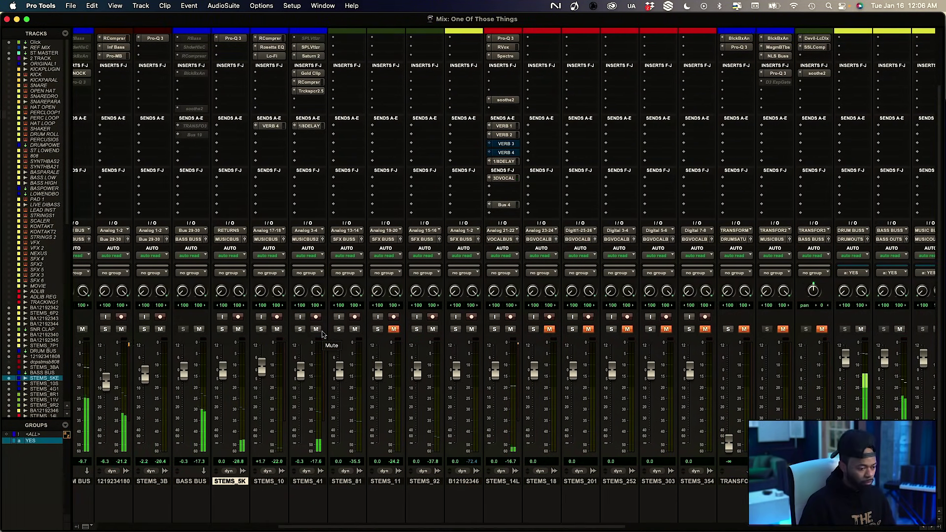
pyautogui.hscroll(4, 323, 334)
pyautogui.hscroll(1, 323, 334)
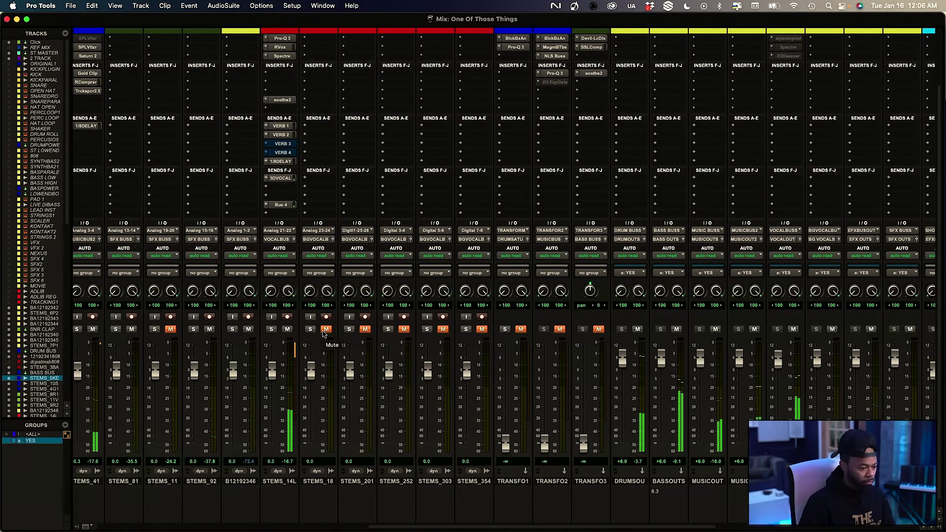
pyautogui.hscroll(3, 323, 334)
pyautogui.hscroll(-10, 325, 334)
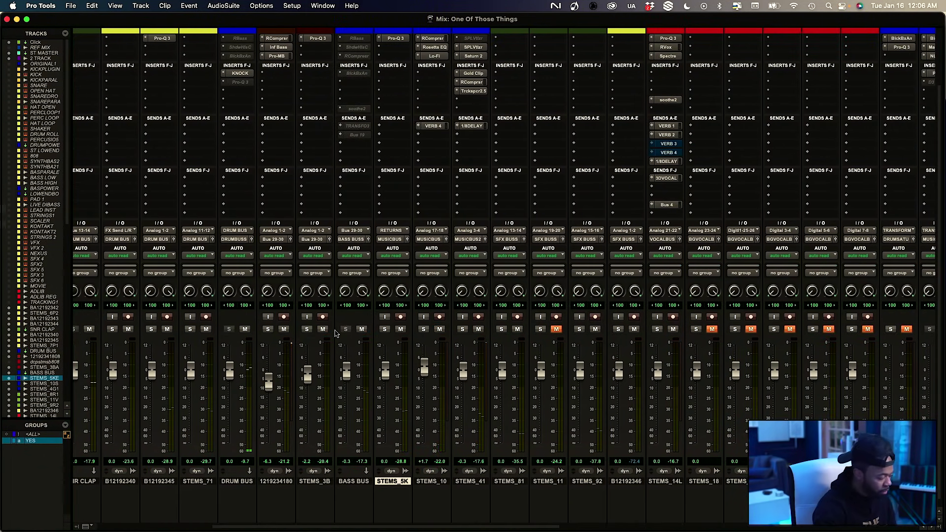
pyautogui.hscroll(2, 336, 332)
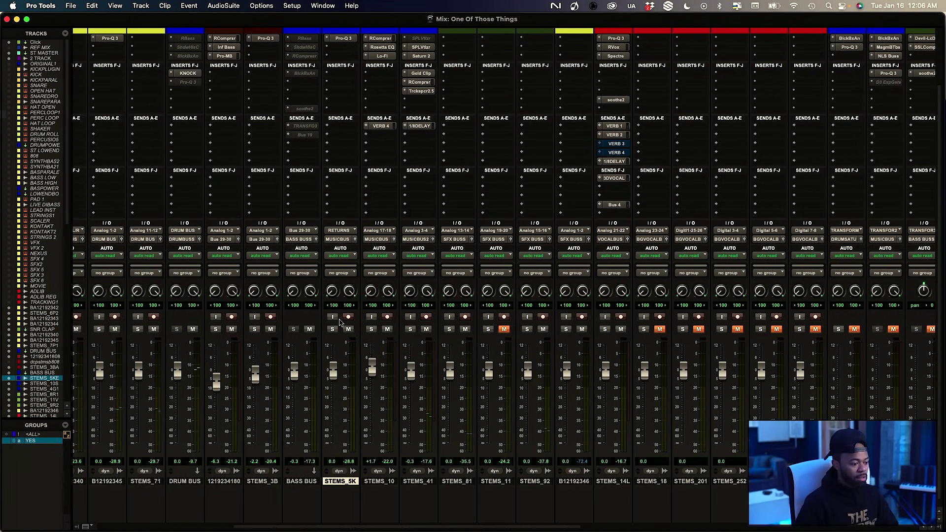
pyautogui.click(496, 481)
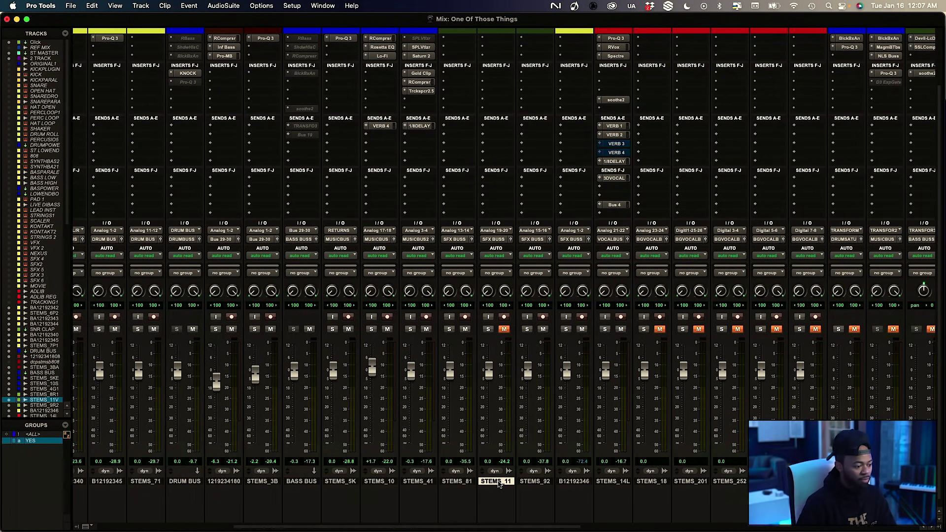
# Unmute the STEMS_11 vox sample, play the mix from bar 17 and bring up its channel in the mixer
pyautogui.press('super+equal')
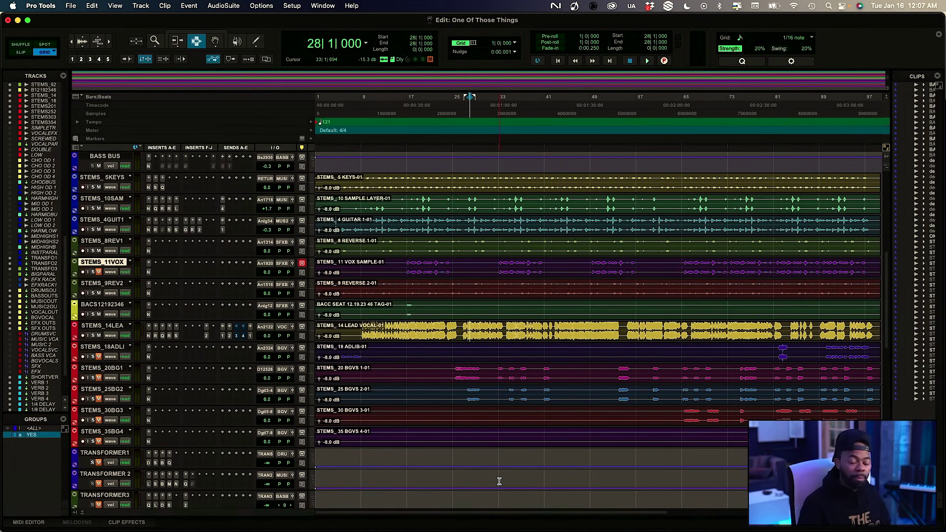
pyautogui.hscroll(5, 480, 463)
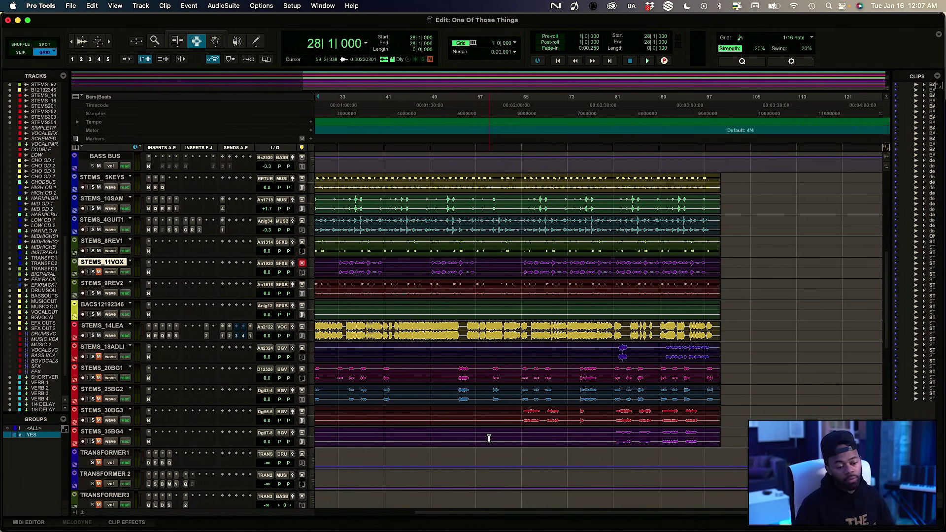
pyautogui.hscroll(-5, 463, 363)
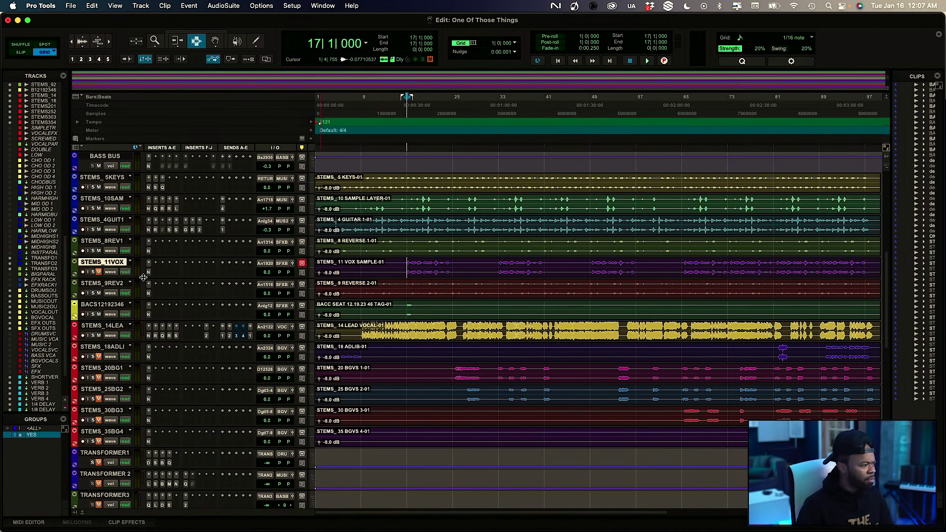
pyautogui.click(100, 272)
pyautogui.press('space')
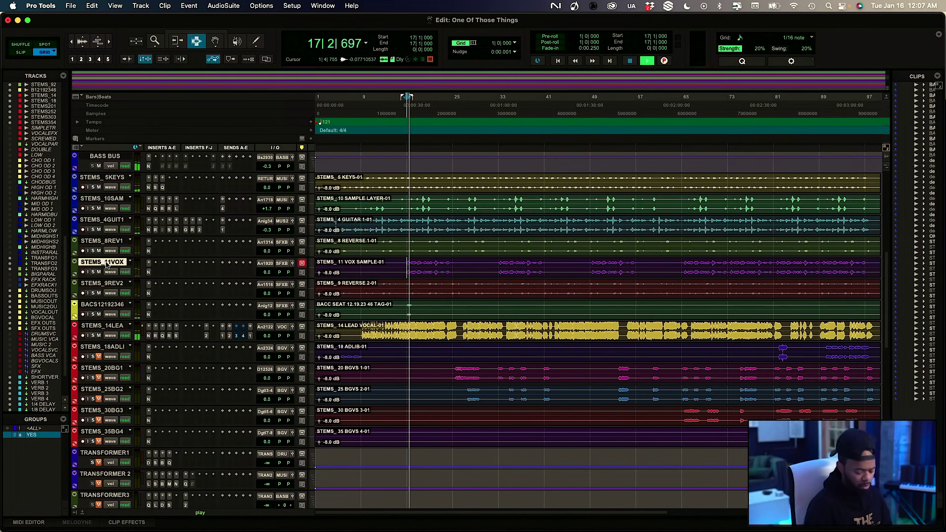
pyautogui.press('super+equal')
pyautogui.scroll(-1, 345, 281)
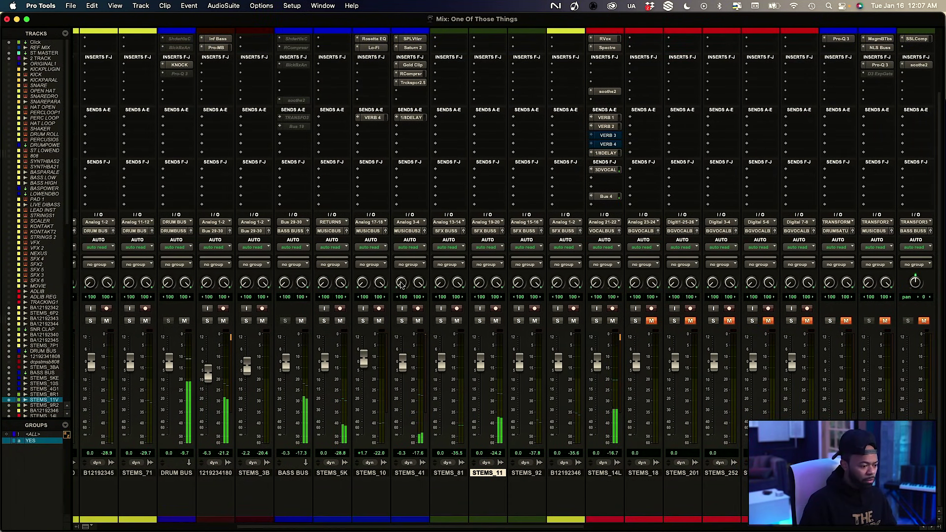
pyautogui.press('super+equal')
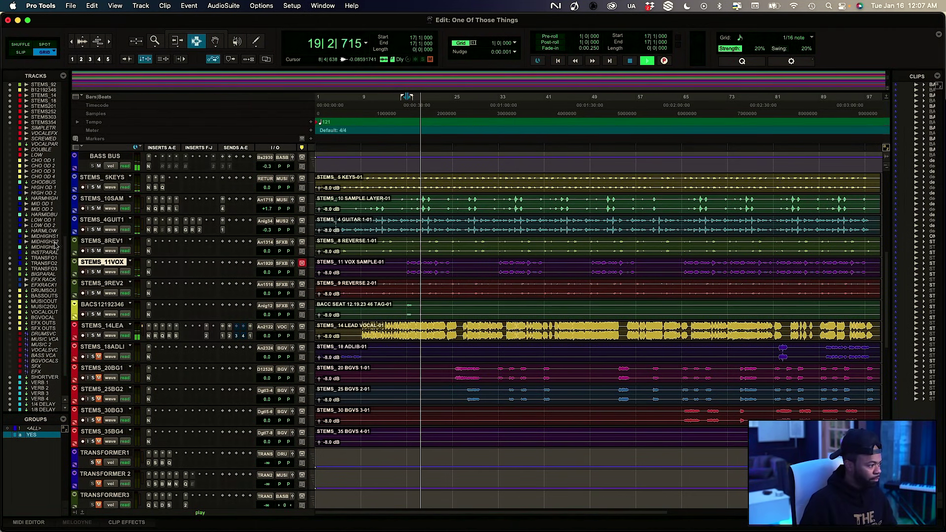
pyautogui.press('super+equal')
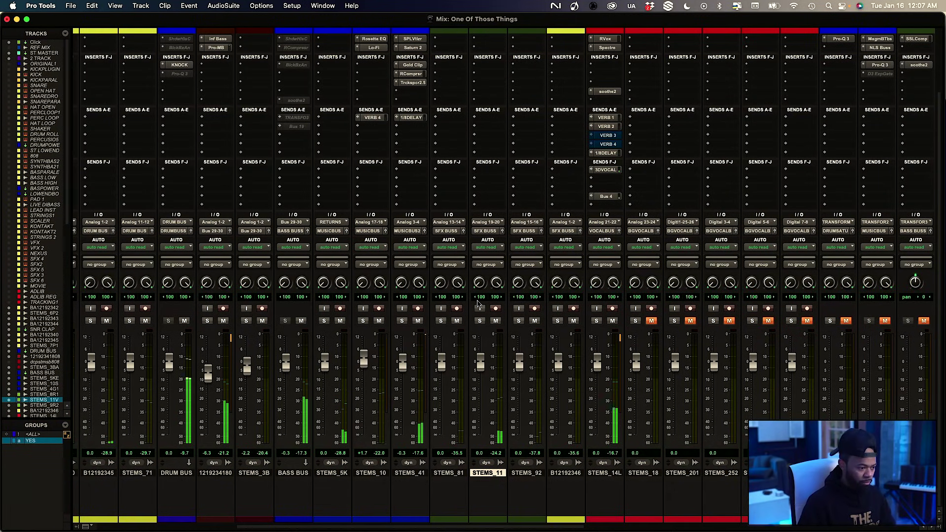
# Solo the STEMS_11 vox sample track in the mixer
pyautogui.scroll(5, 459, 170)
pyautogui.scroll(2, 459, 170)
pyautogui.click(479, 397)
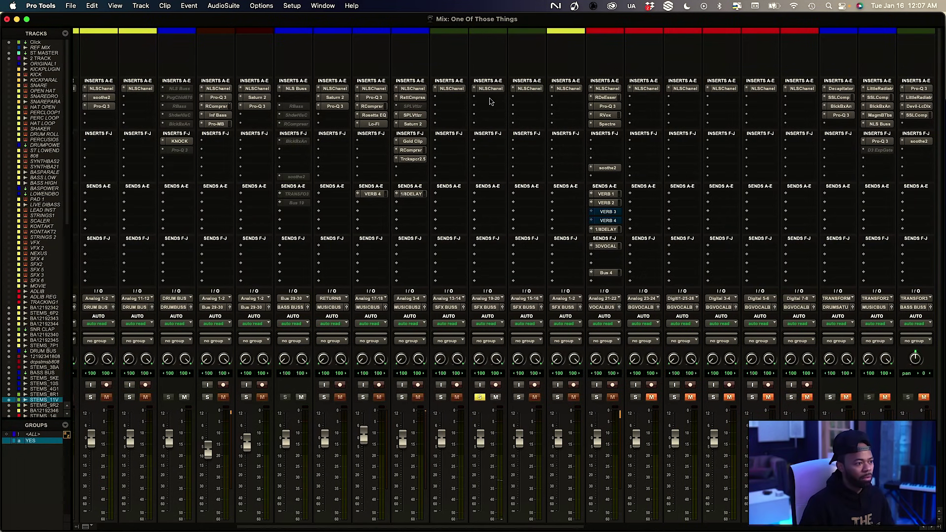
# Insert Kickstart 2 (stereo) in the second insert slot of the STEMS_11 vox sample track
pyautogui.click(489, 102)
pyautogui.click(459, 103)
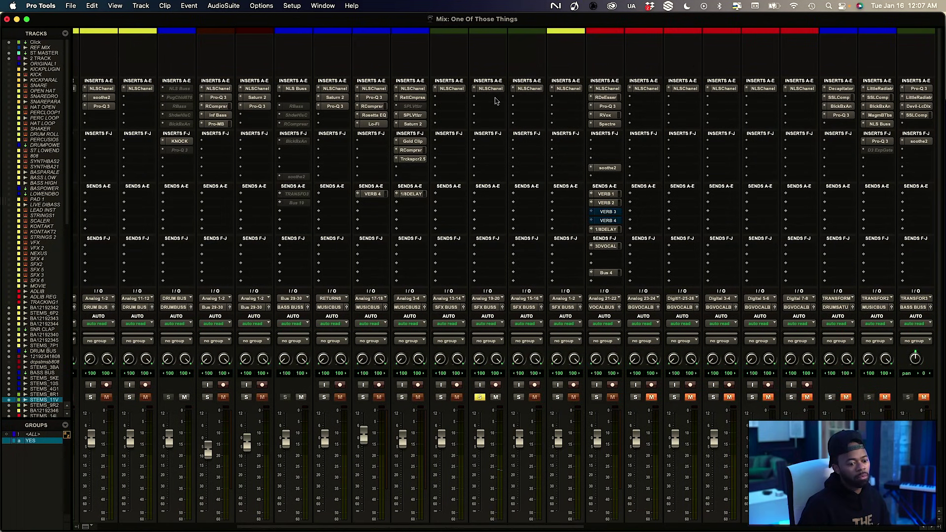
pyautogui.click(496, 101)
pyautogui.press('Escape')
pyautogui.click(500, 97)
pyautogui.write('ki')
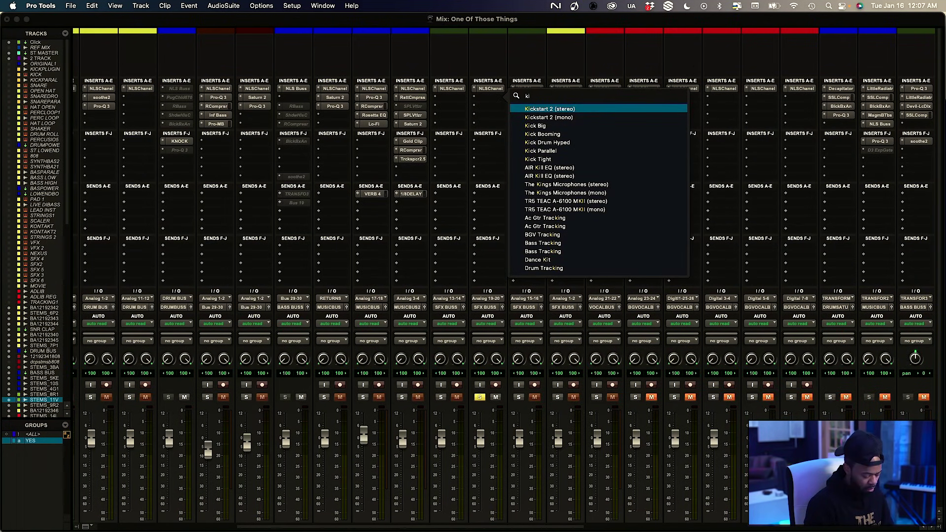
pyautogui.write('ck')
pyautogui.press('Escape')
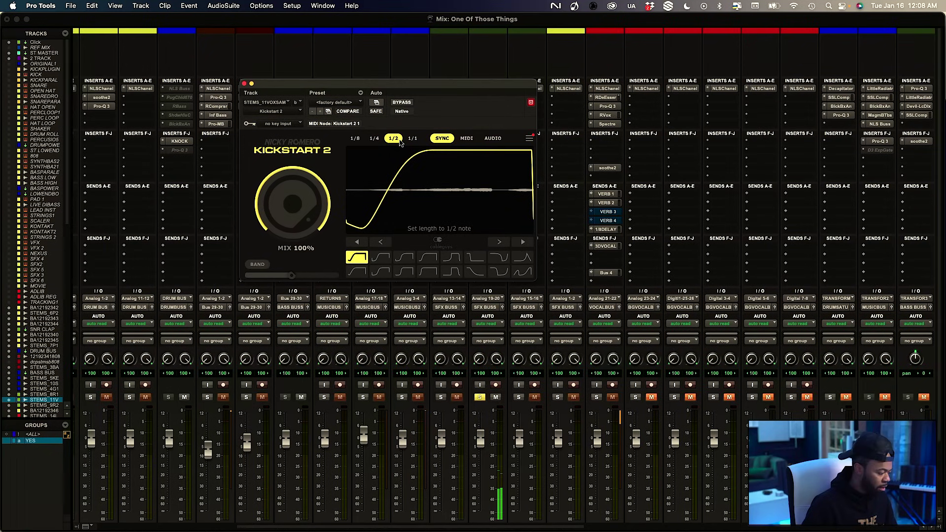
# Set Kickstart 2's length to a 1/4 note and compare the vox sample with the plug-in bypassed and inactive, leaving it active
pyautogui.click(372, 139)
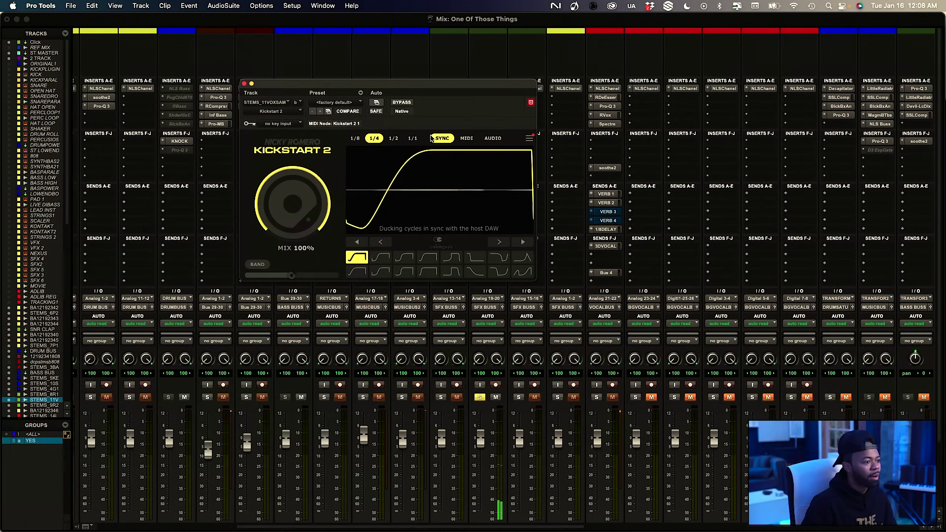
pyautogui.click(401, 103)
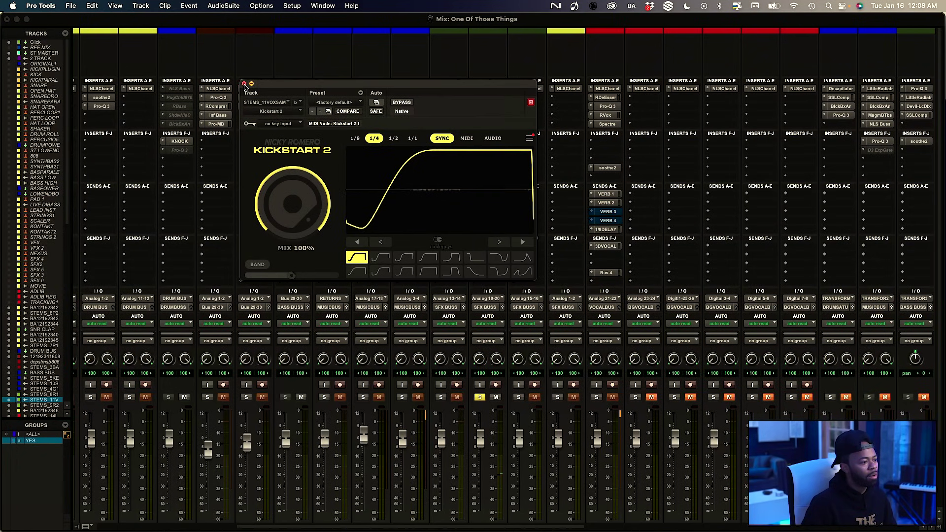
pyautogui.click(244, 84)
pyautogui.keyDown('ctrl'); pyautogui.keyDown('super'); pyautogui.click(488, 97); pyautogui.keyUp('super'); pyautogui.keyUp('ctrl')
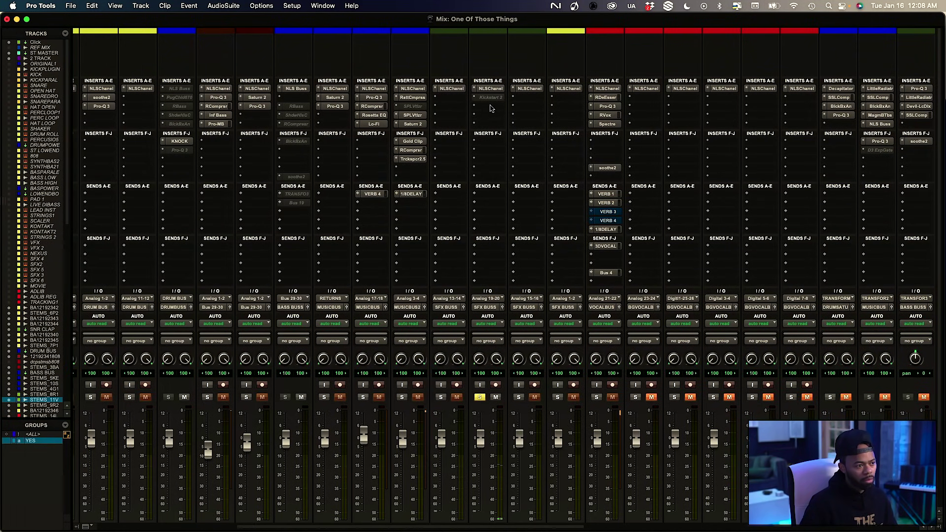
pyautogui.keyDown('ctrl'); pyautogui.keyDown('super'); pyautogui.click(491, 99); pyautogui.keyUp('super'); pyautogui.keyUp('ctrl')
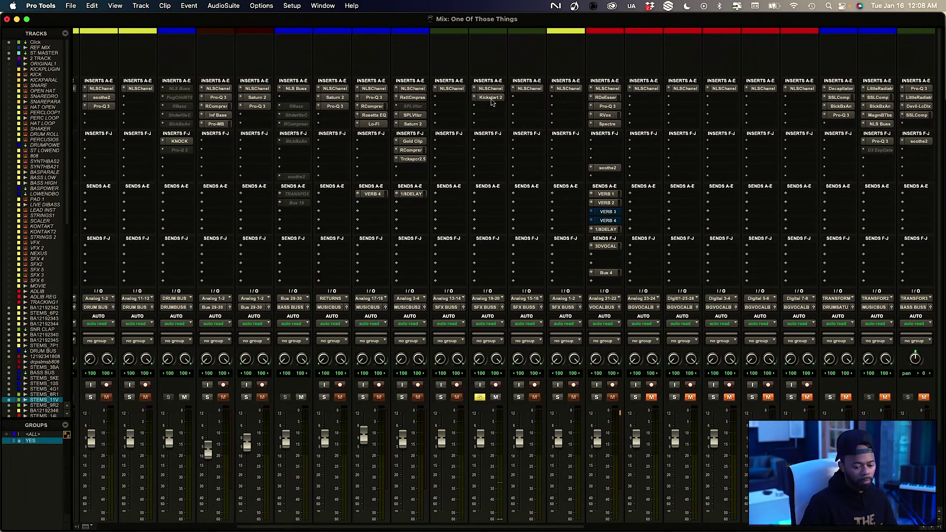
# Audition the Long Kick and Quick Chain curves in Kickstart 2, return to Free Punch and shift its curve slightly earlier
pyautogui.click(490, 98)
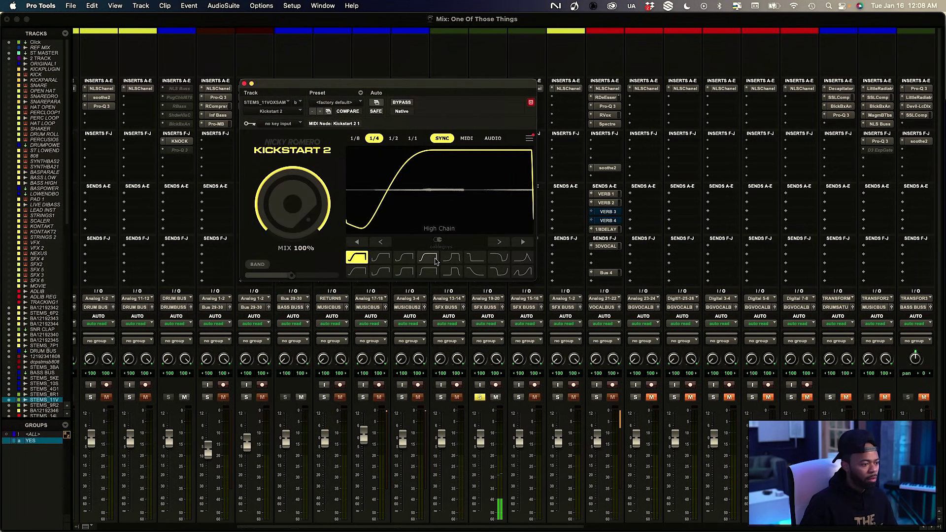
pyautogui.click(458, 262)
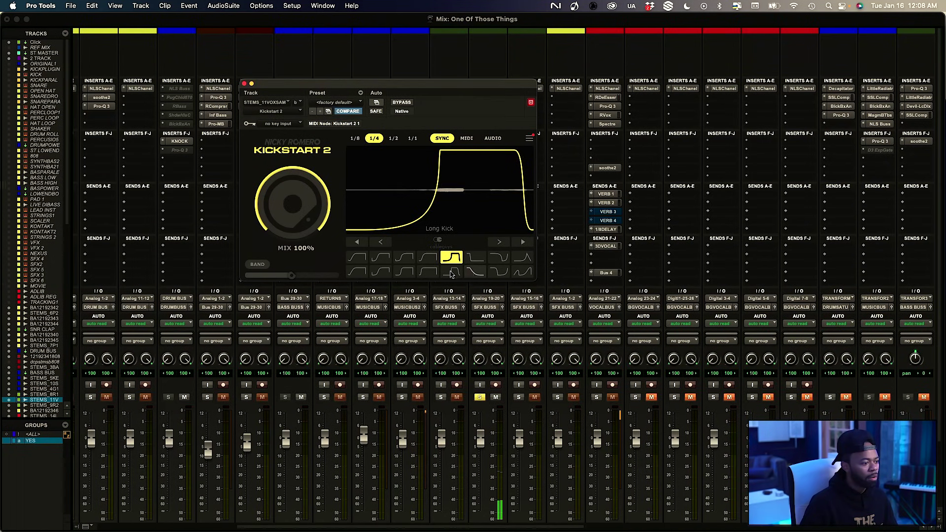
pyautogui.click(377, 272)
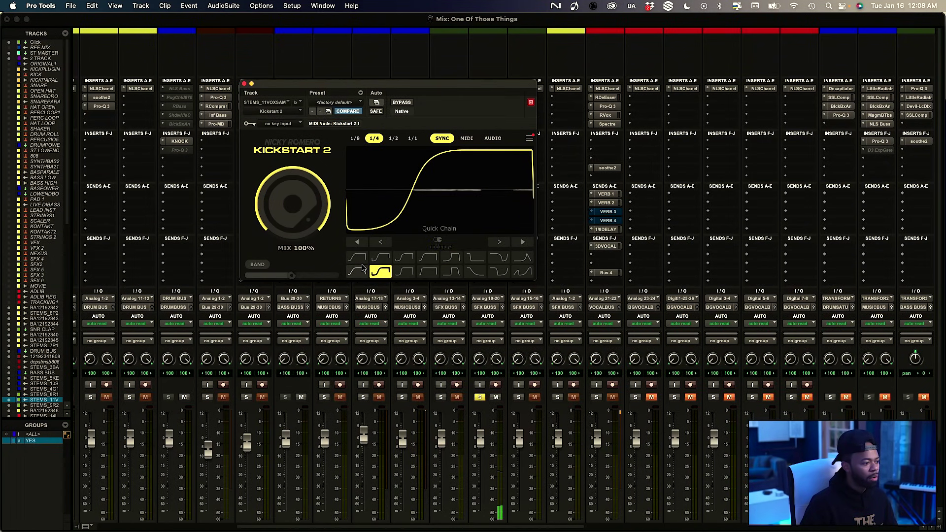
pyautogui.click(357, 257)
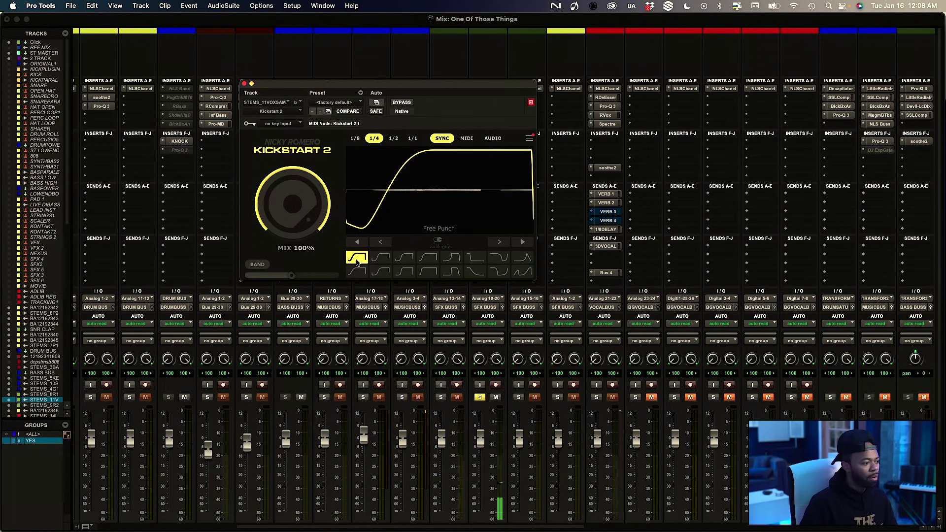
pyautogui.moveTo(391, 194); pyautogui.dragTo(382, 194)
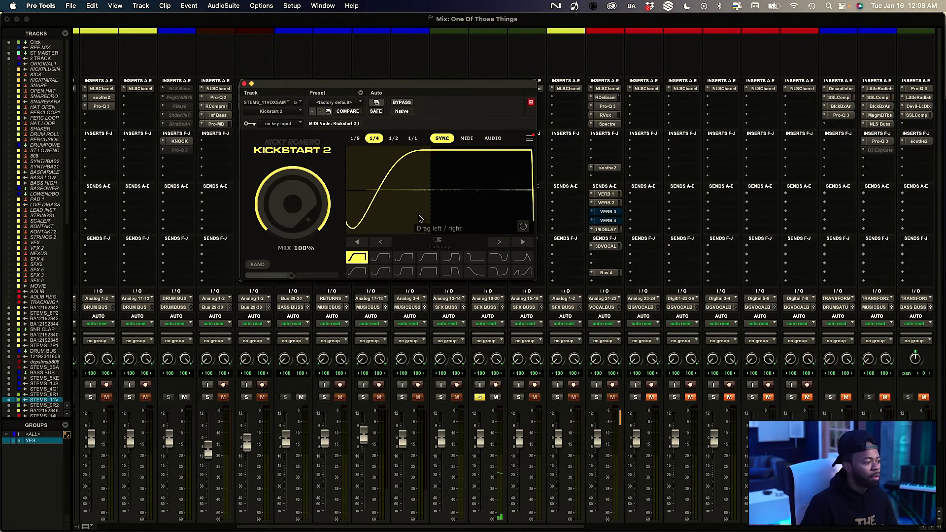
# Try Kickstart 2 at a 67% mix, compare it with bypass, and audition the 1/8, 1/4 and 1/2 note lengths
pyautogui.moveTo(292, 204); pyautogui.dragTo(292, 224)
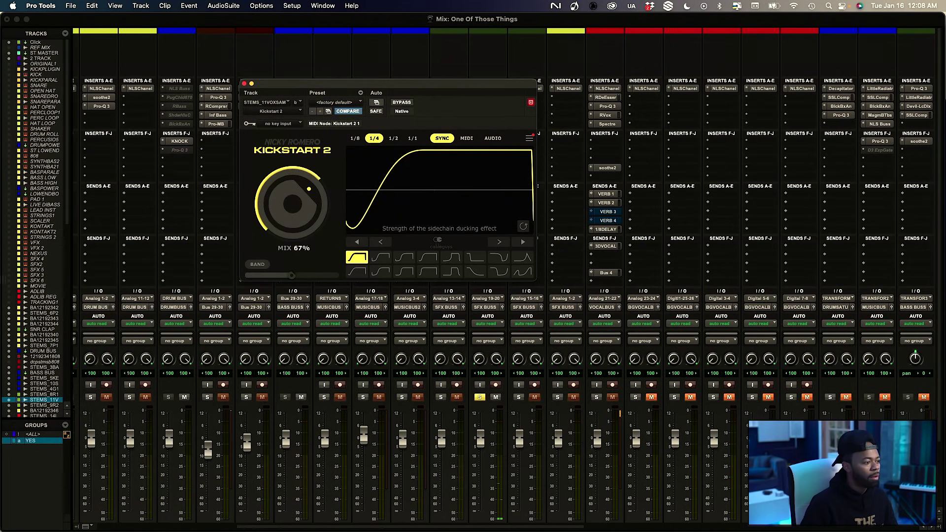
pyautogui.click(405, 103)
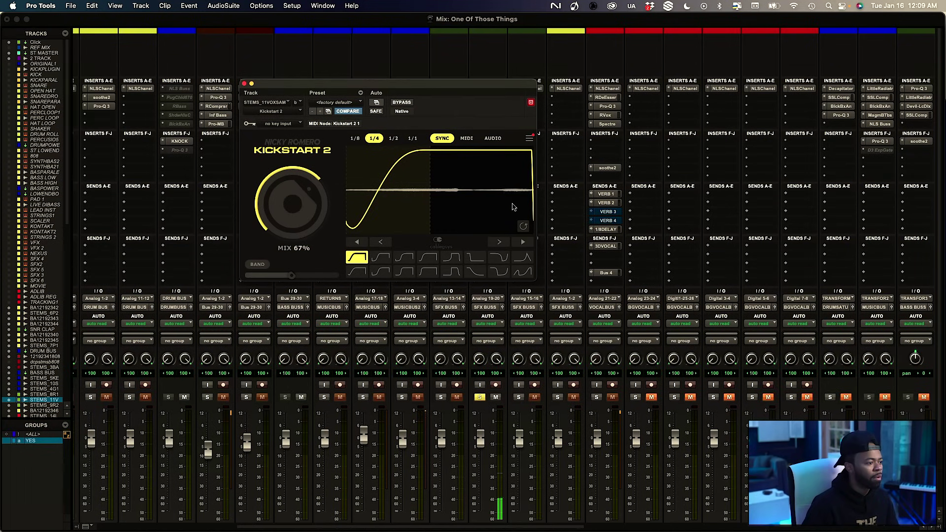
pyautogui.click(362, 141)
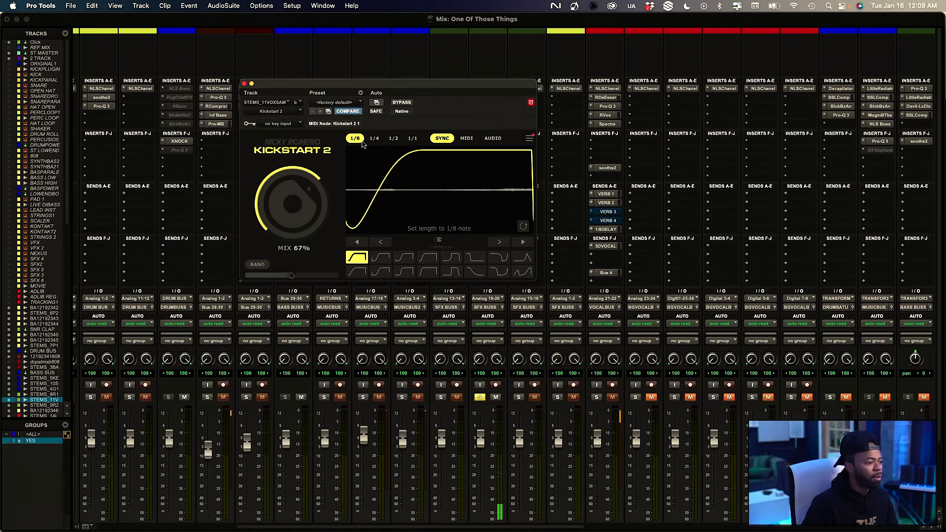
pyautogui.click(373, 139)
pyautogui.click(393, 138)
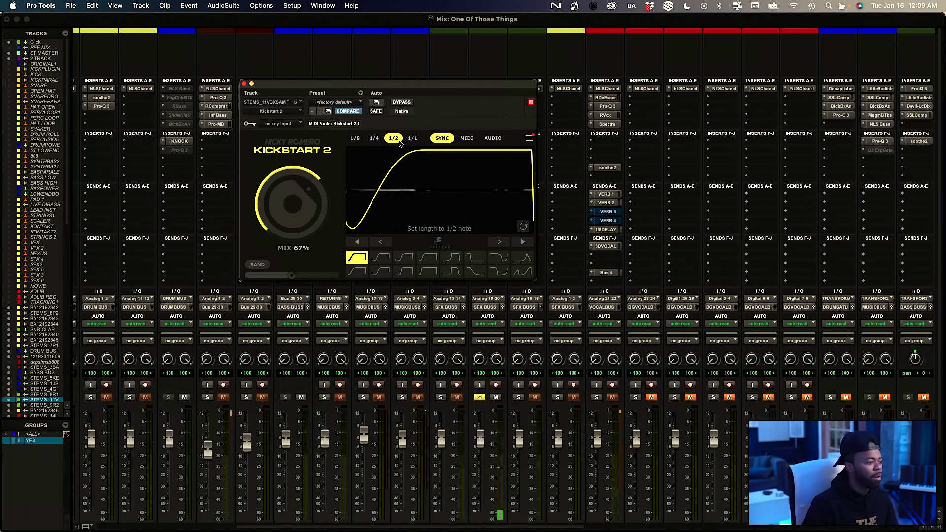
# Raise Kickstart 2's mix to 100%, compare the sound with bypass and set the length to a 1/4 note
pyautogui.scroll(5, 311, 219)
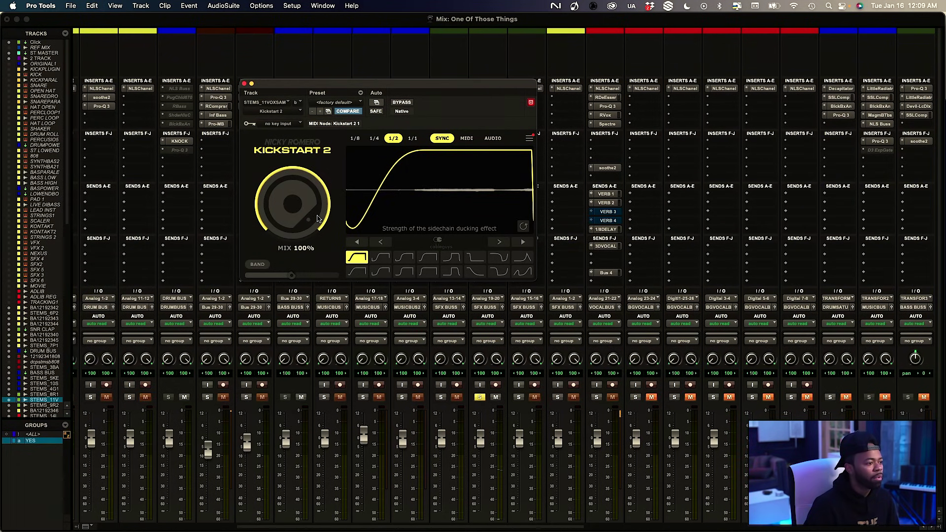
pyautogui.click(409, 104)
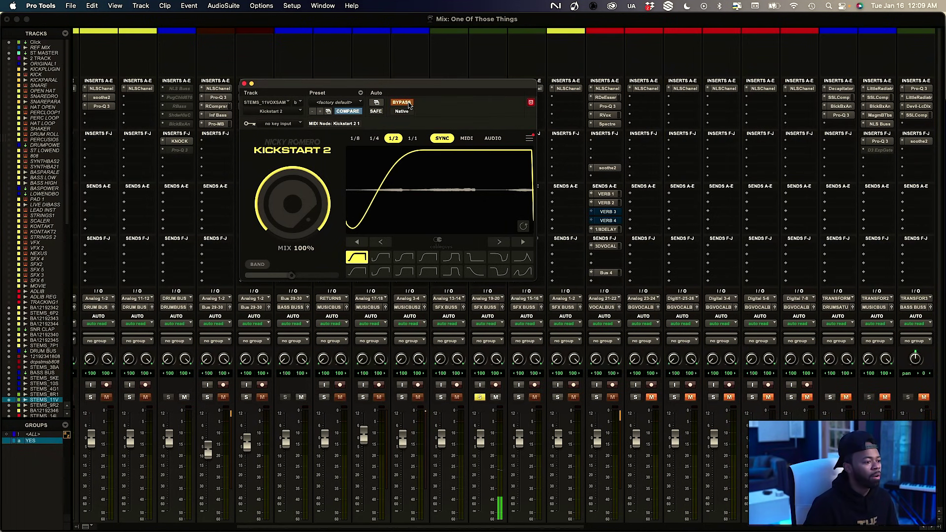
pyautogui.click(407, 104)
pyautogui.click(374, 138)
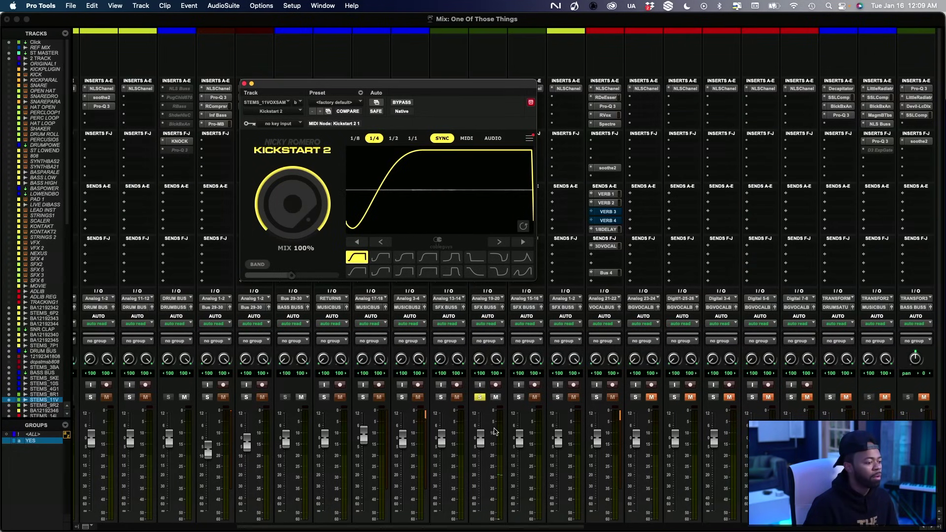
# Check the vox sample in the full mix by unsoloing and re-soloing it, and make Kickstart 2 inactive
pyautogui.click(481, 398)
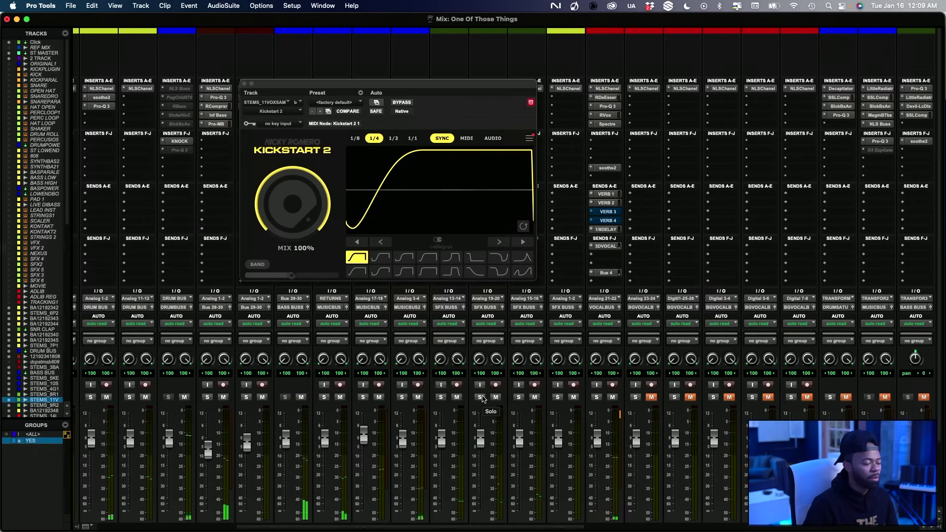
pyautogui.click(481, 398)
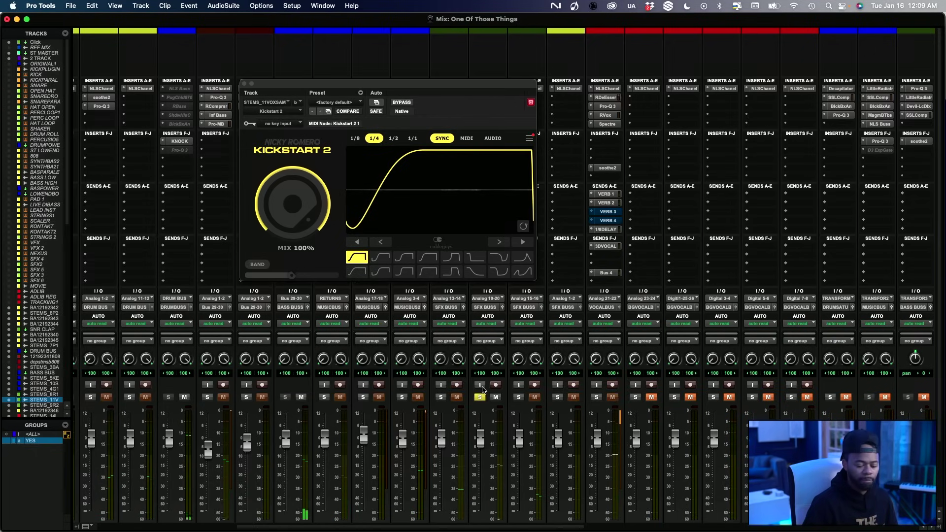
pyautogui.moveTo(501, 81); pyautogui.dragTo(352, 131)
pyautogui.keyDown('ctrl'); pyautogui.keyDown('super'); pyautogui.click(482, 98); pyautogui.keyUp('super'); pyautogui.keyUp('ctrl')
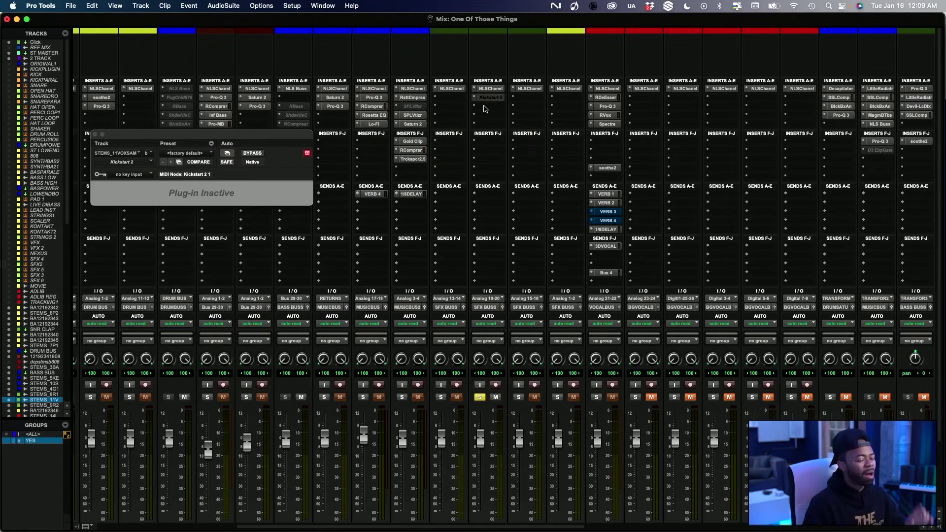
# Insert FabFilter Pro-Q 3 (stereo) in the third insert slot of the STEMS_11 vox sample and reposition its window
pyautogui.click(486, 109)
pyautogui.moveTo(487, 109)
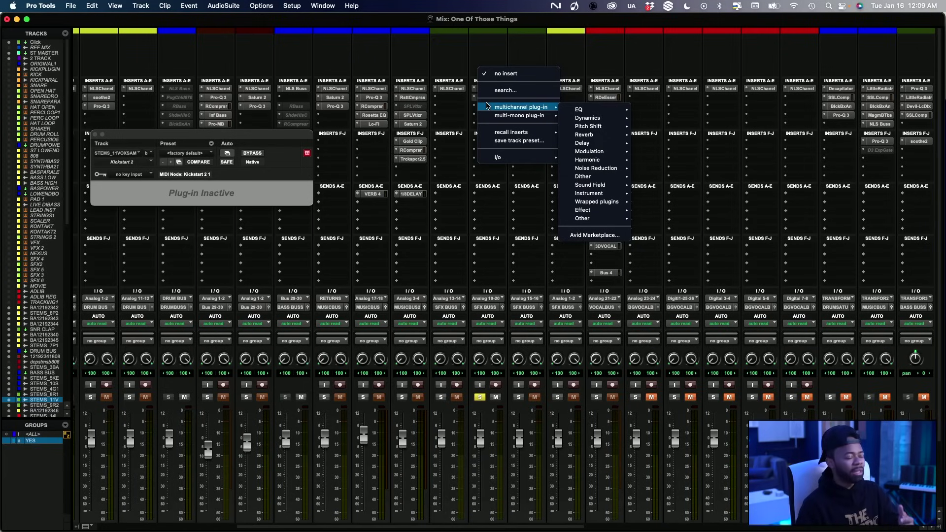
pyautogui.click(505, 90)
pyautogui.press('Escape')
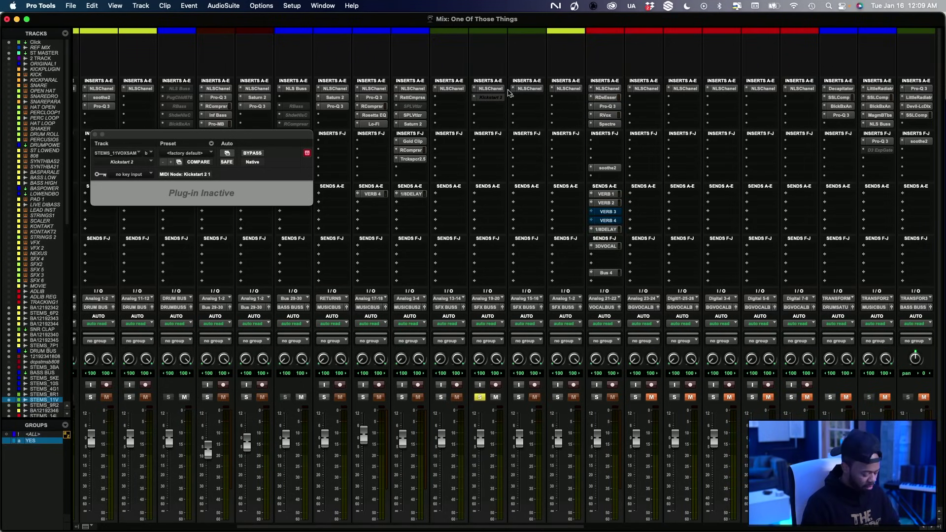
pyautogui.click(513, 97)
pyautogui.write('fab')
pyautogui.press('Down')
pyautogui.press('Down')
pyautogui.press('Down')
pyautogui.press('Down')
pyautogui.press('Down')
pyautogui.press('Down')
pyautogui.press('Down')
pyautogui.press('Down')
pyautogui.press('Down')
pyautogui.press('Down')
pyautogui.press('Down')
pyautogui.press('Down')
pyautogui.press('Down')
pyautogui.press('Down')
pyautogui.press('Down')
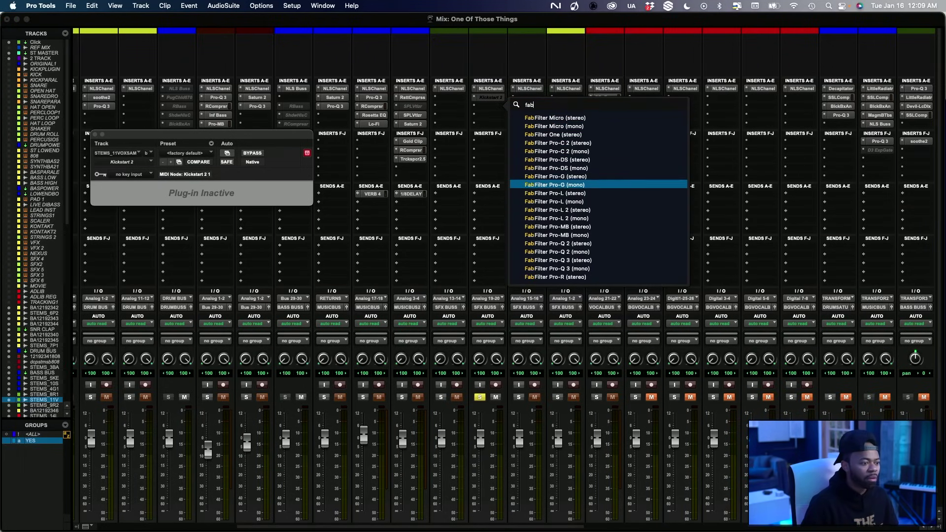
pyautogui.press('Down')
pyautogui.press('Down')
pyautogui.press('Return')
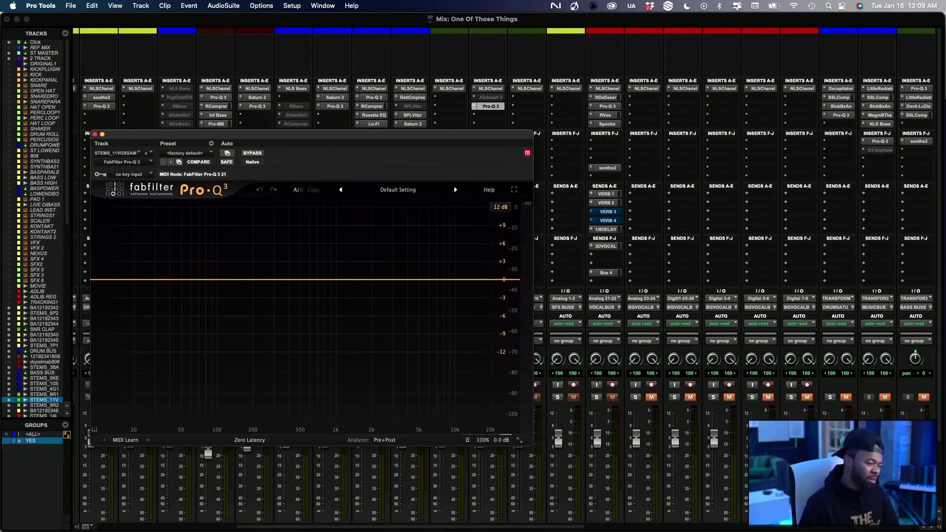
pyautogui.moveTo(348, 141); pyautogui.dragTo(284, 104)
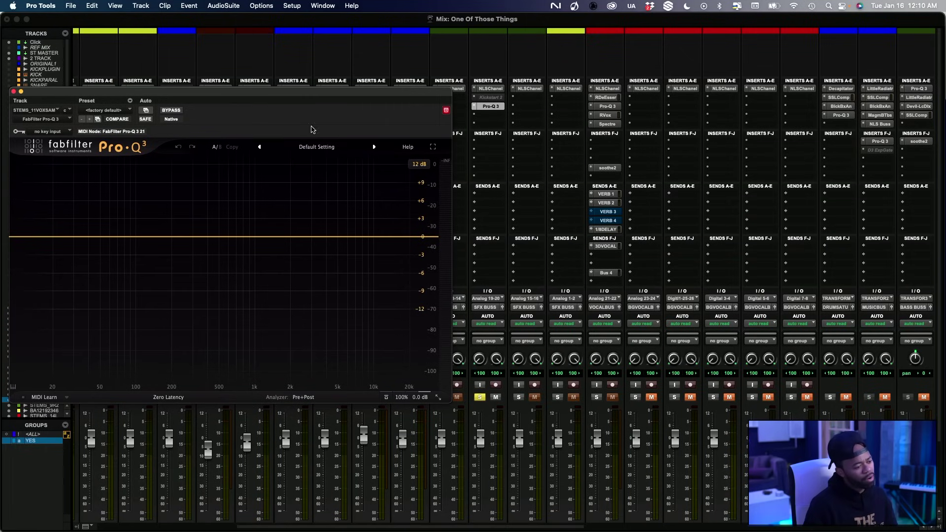
pyautogui.moveTo(372, 97); pyautogui.dragTo(559, 82)
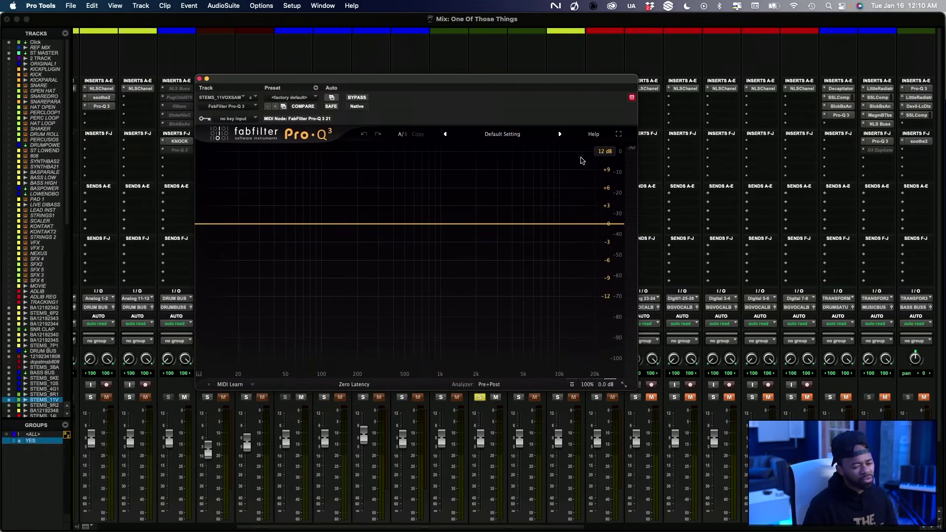
# Play the vox sample, cut about 3.7 dB at about 337 Hz with a Pro-Q 3 bell band, and compare with bypass
pyautogui.press('space')
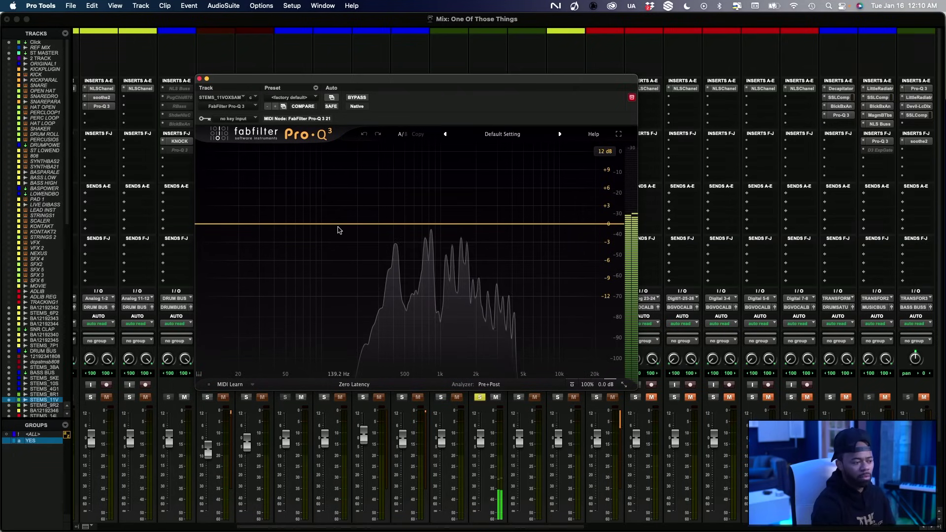
pyautogui.click(385, 225)
pyautogui.moveTo(387, 339)
pyautogui.mouseDown()
pyautogui.moveTo(397, 275)
pyautogui.moveTo(388, 360)
pyautogui.moveTo(416, 358)
pyautogui.moveTo(389, 332)
pyautogui.mouseUp()
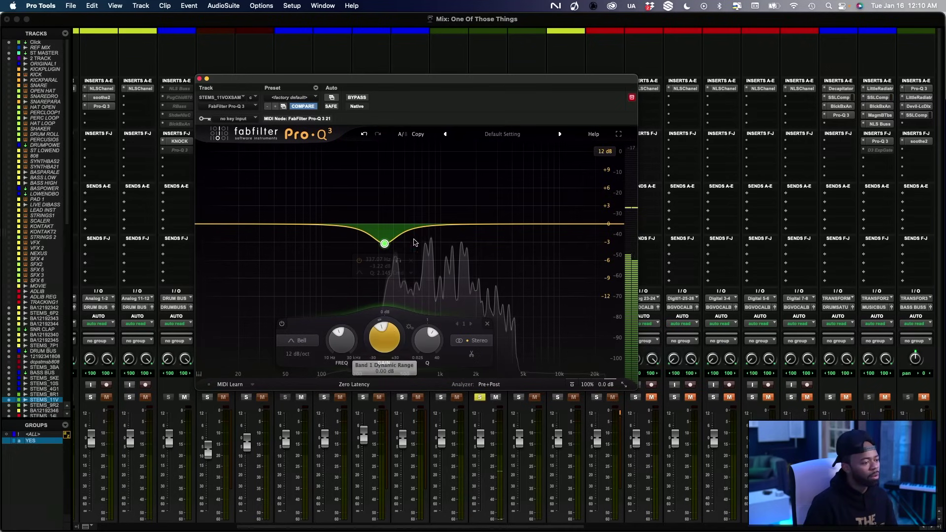
pyautogui.moveTo(208, 81); pyautogui.dragTo(145, 69)
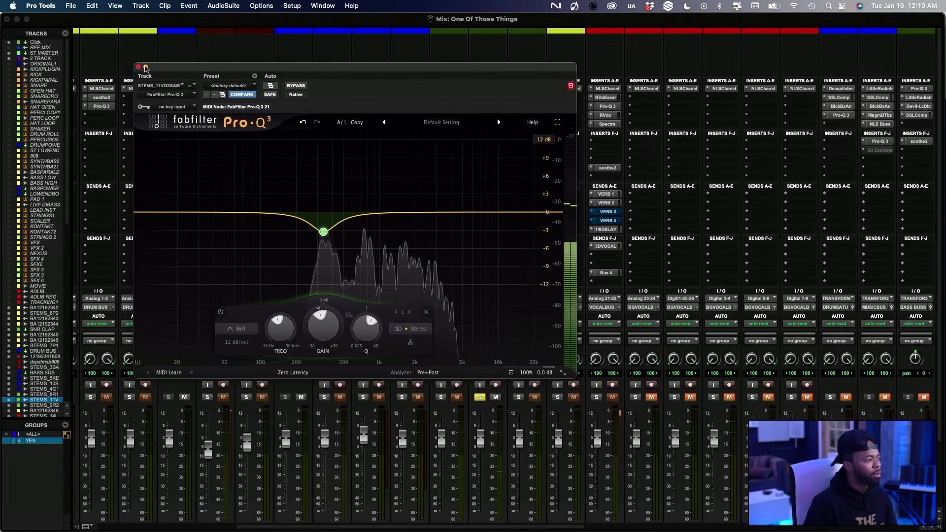
pyautogui.scroll(-3, 320, 327)
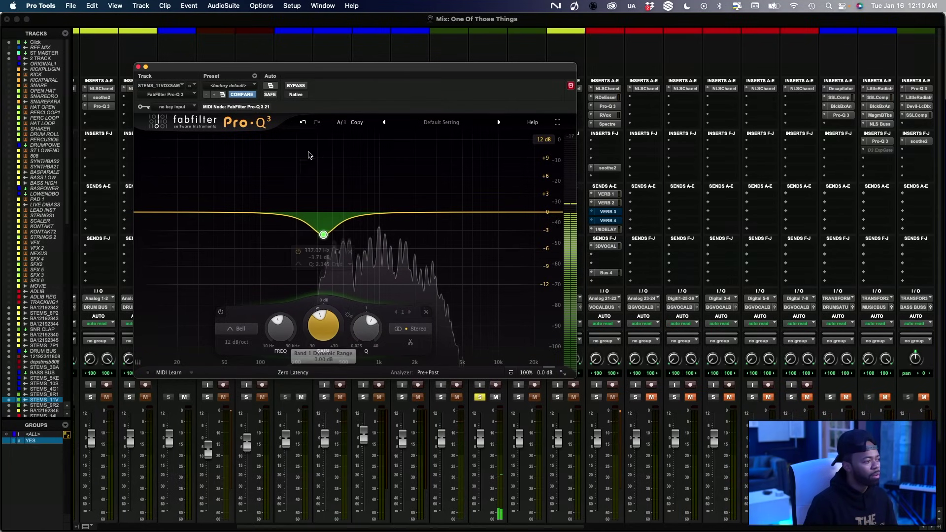
pyautogui.click(300, 87)
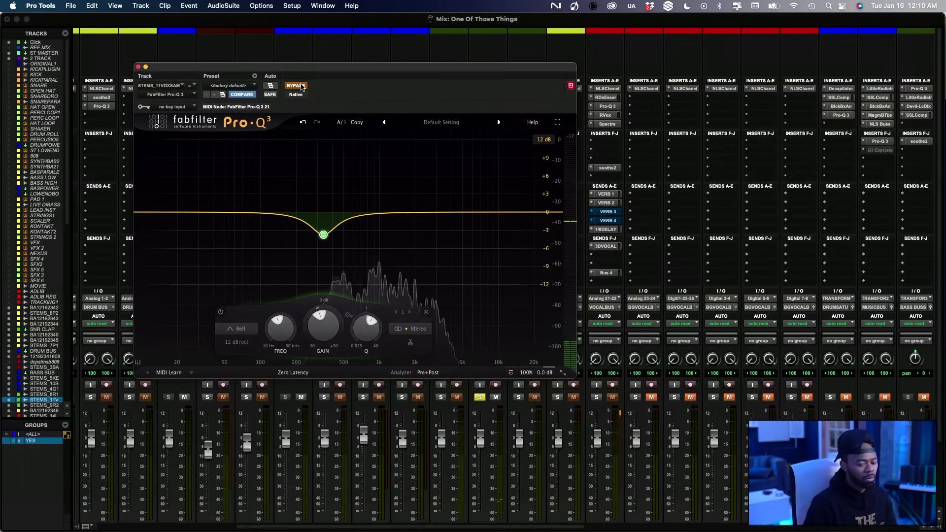
pyautogui.click(300, 87)
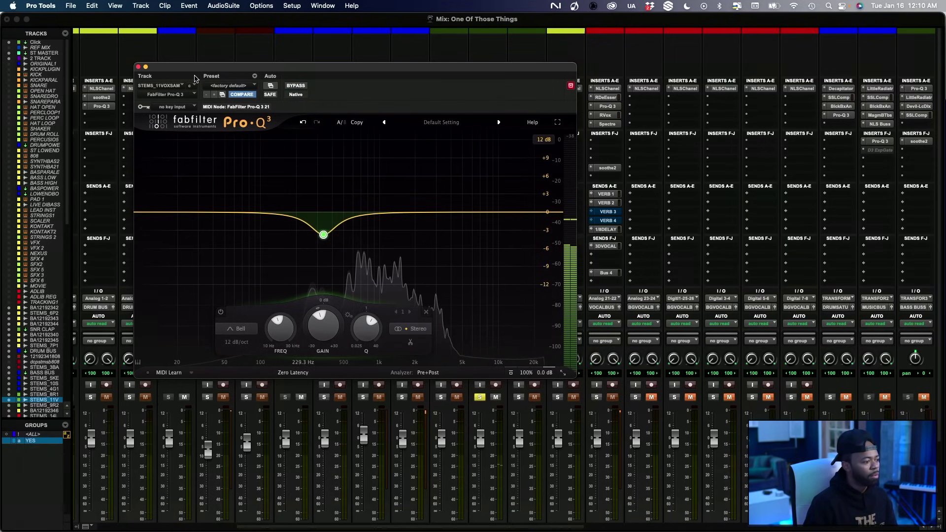
# Stop playback, close the Pro-Q 3 window and save the session
pyautogui.press('space')
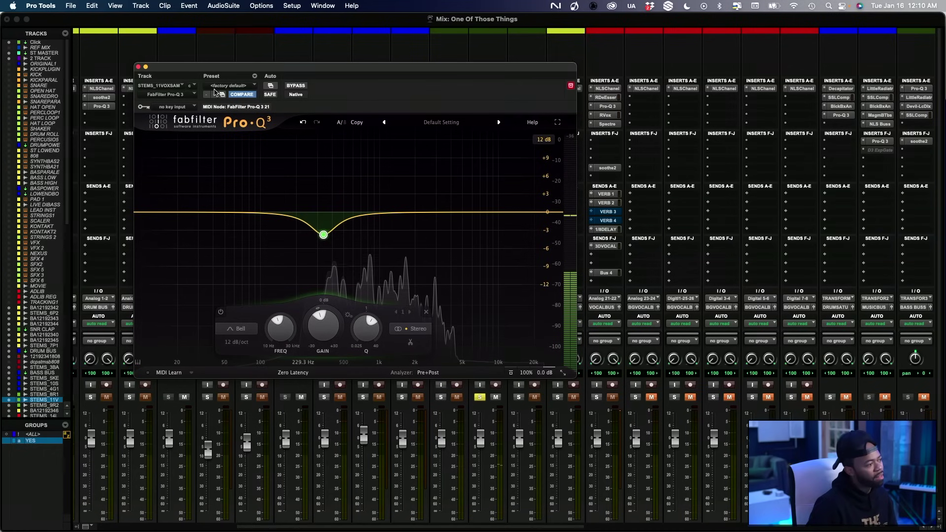
pyautogui.click(138, 68)
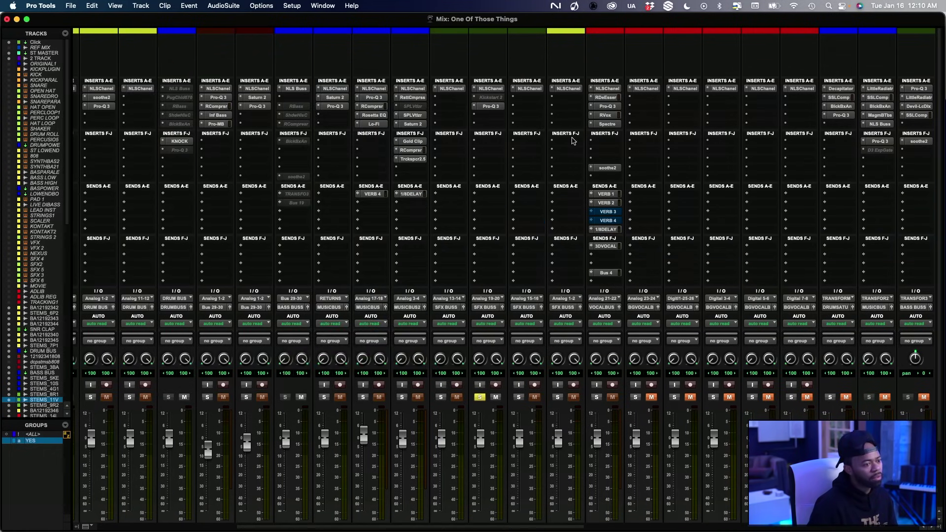
pyautogui.press('super+s')
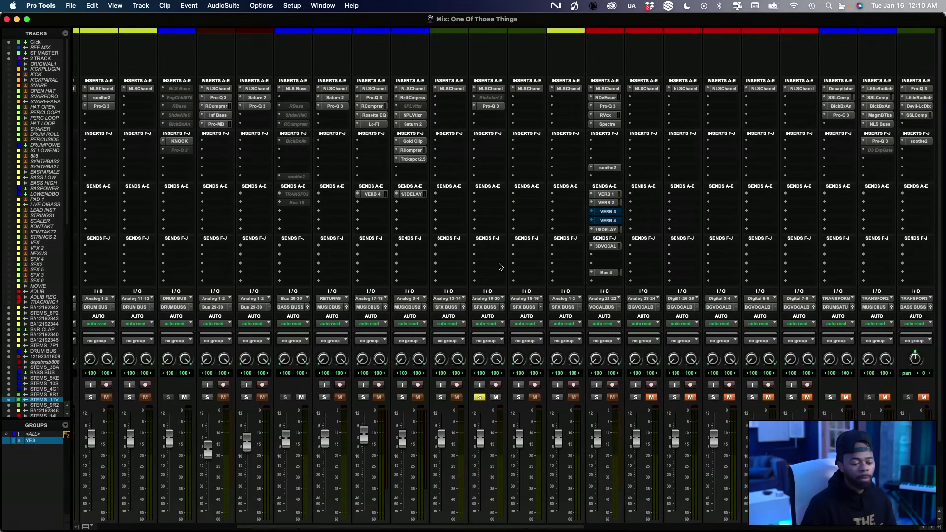
# Insert a second FabFilter Pro-Q 3 (stereo) in the fourth insert slot of the STEMS_11 vox sample
pyautogui.click(494, 114)
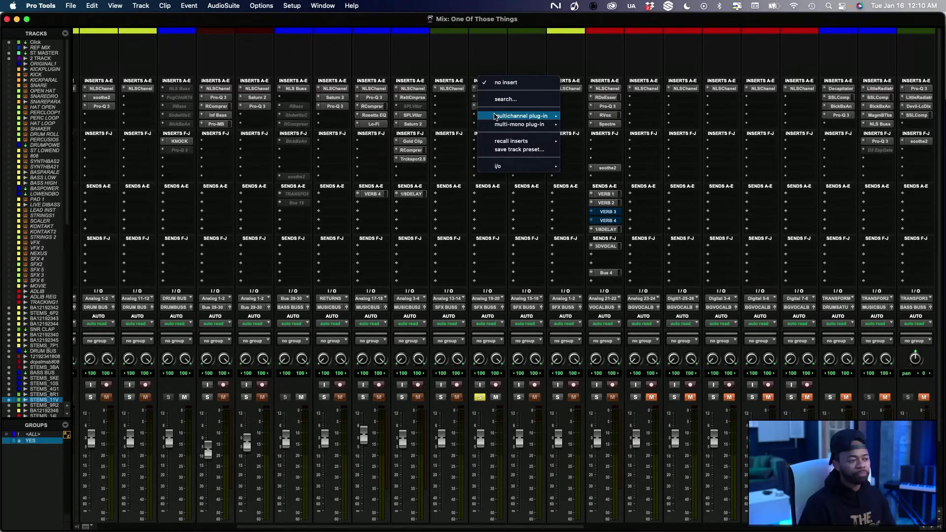
pyautogui.click(512, 100)
pyautogui.write('fab')
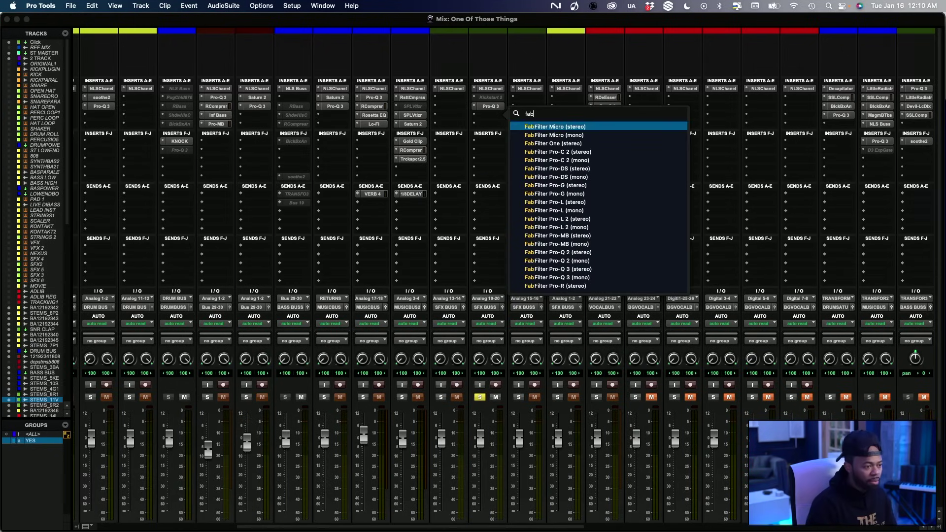
pyautogui.press('Down')
pyautogui.press('Down')
pyautogui.press('Down')
pyautogui.press('Down')
pyautogui.press('Down')
pyautogui.press('Down')
pyautogui.press('Down')
pyautogui.press('Down')
pyautogui.press('Down')
pyautogui.press('Down')
pyautogui.press('Down')
pyautogui.press('Down')
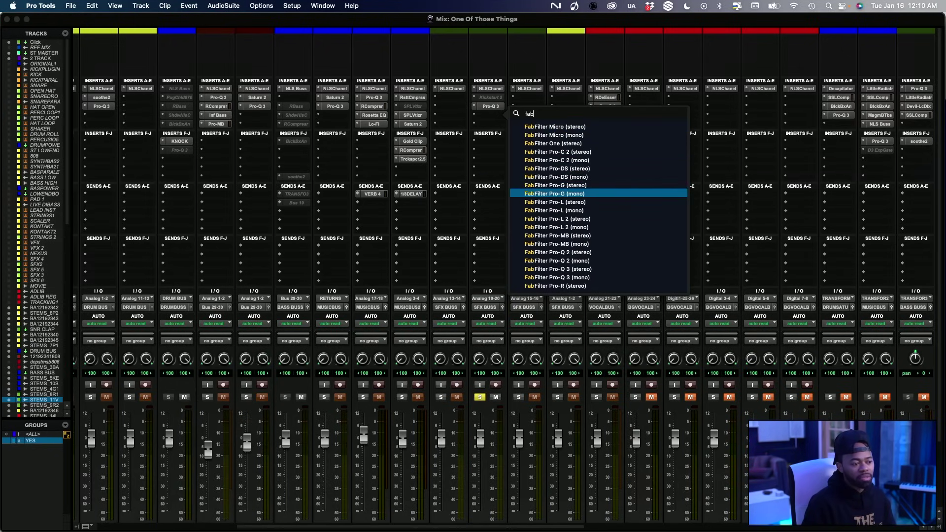
pyautogui.press('Down')
pyautogui.press('Down')
pyautogui.press('Down')
pyautogui.press('Down')
pyautogui.press('Down')
pyautogui.press('Return')
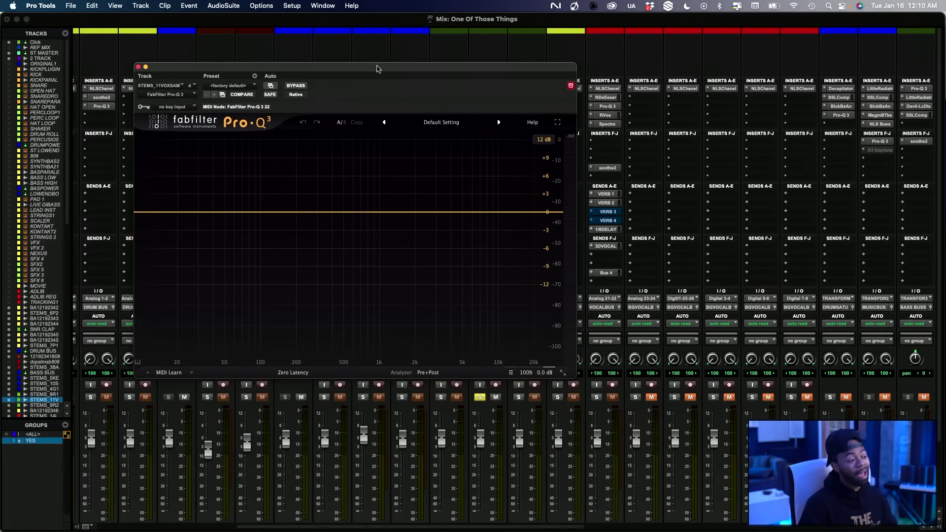
pyautogui.click(139, 67)
pyautogui.click(481, 125)
pyautogui.click(483, 118)
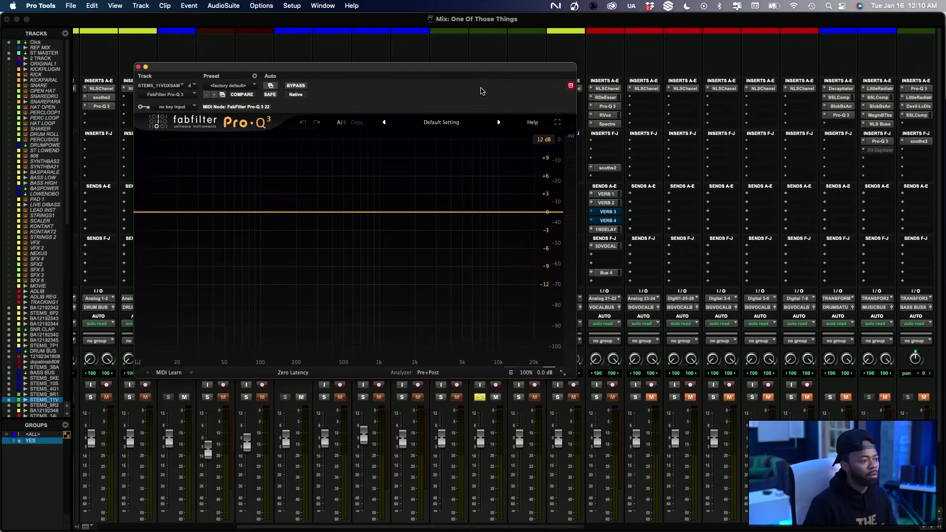
# Replace the plug-in in the fourth insert slot of the STEMS_11 vox sample with elysia museq master (stereo)
pyautogui.click(474, 115)
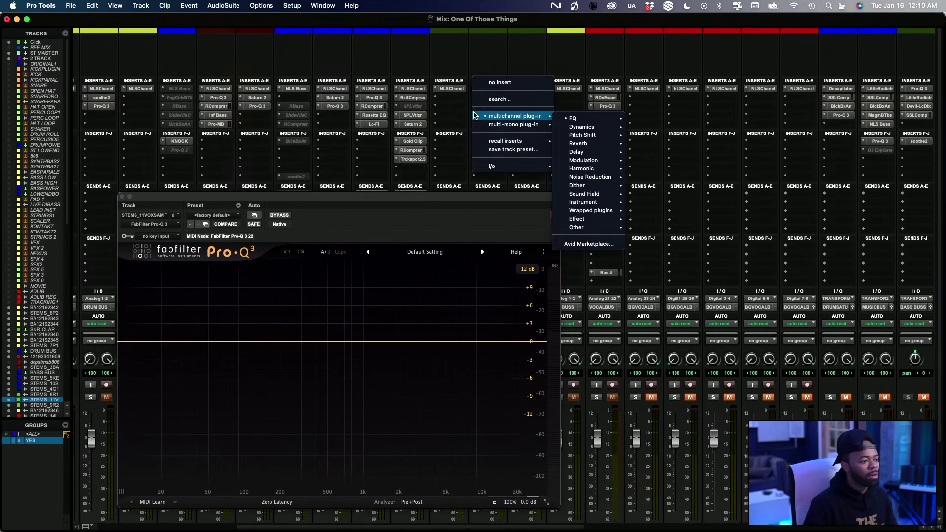
pyautogui.click(476, 116)
pyautogui.click(495, 101)
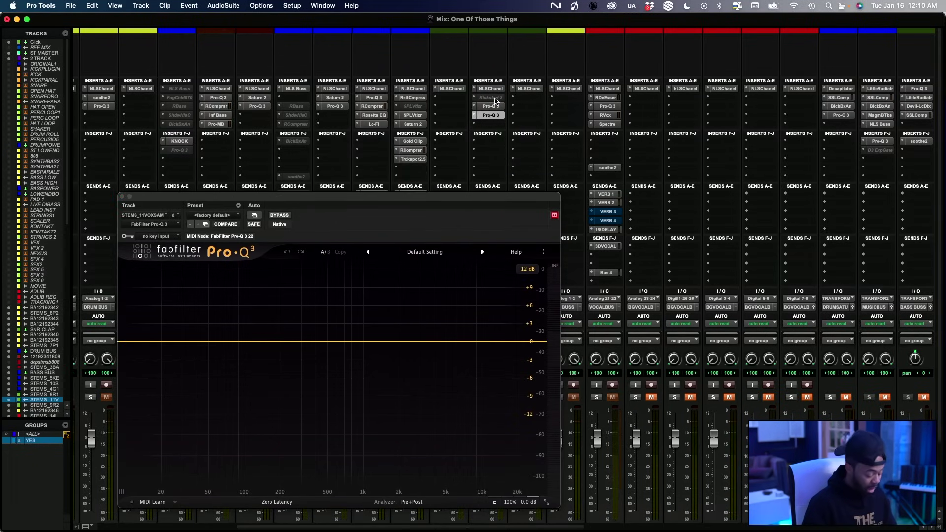
pyautogui.click(495, 101)
pyautogui.write('ely')
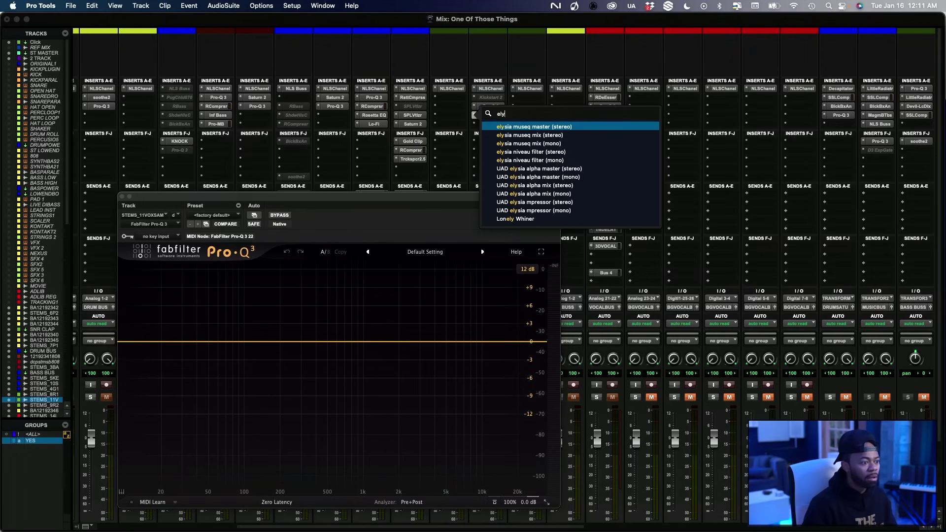
pyautogui.press('Escape')
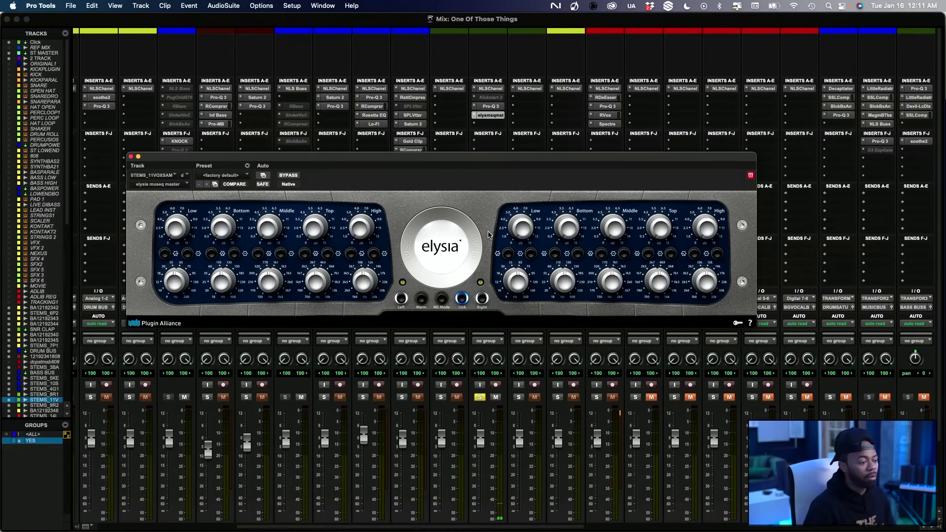
# Unlink the museq channels, enable M/S mode and set the first channel's Top band to about 3.7 dB at about 2262 Hz
pyautogui.click(441, 298)
pyautogui.click(462, 300)
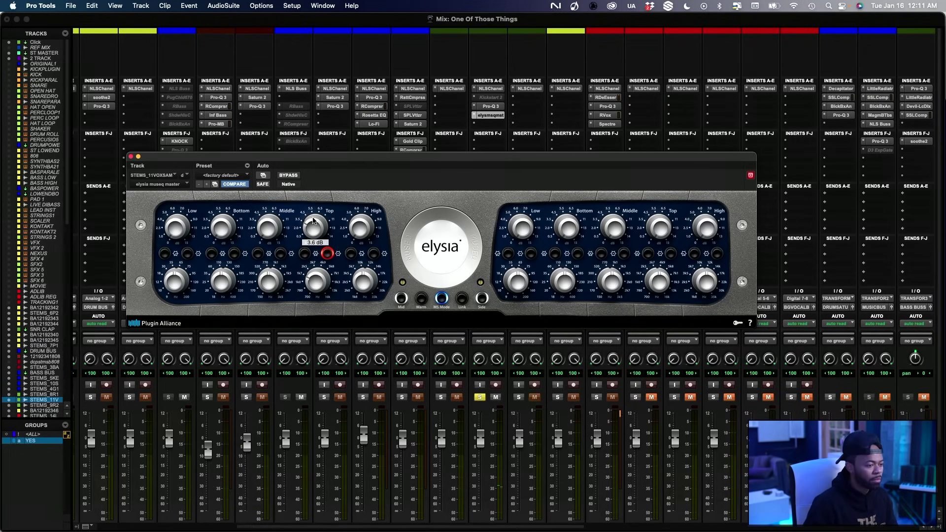
pyautogui.moveTo(313, 234); pyautogui.dragTo(314, 233)
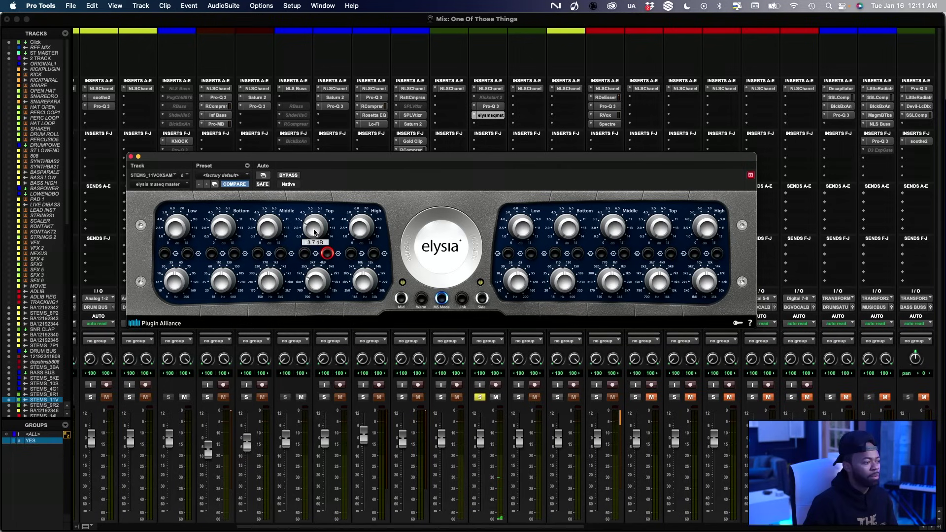
pyautogui.moveTo(310, 281)
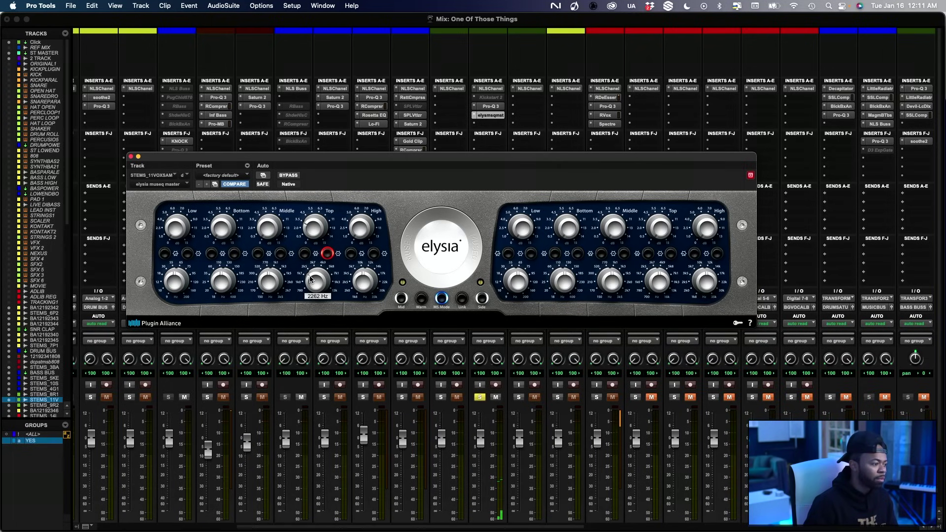
pyautogui.moveTo(309, 281); pyautogui.dragTo(309, 282)
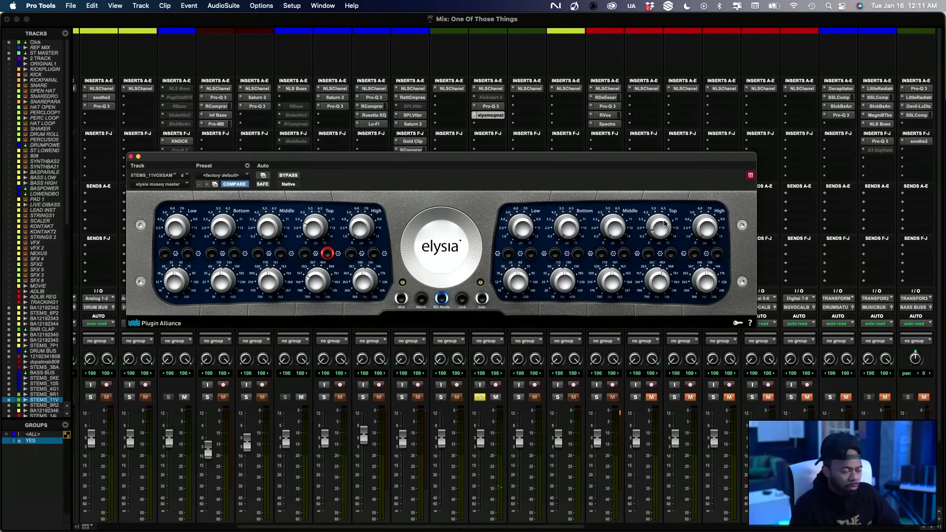
# Set the museq second channel's Top band to about 2.2 dB and compare the sound with bypass
pyautogui.moveTo(661, 229)
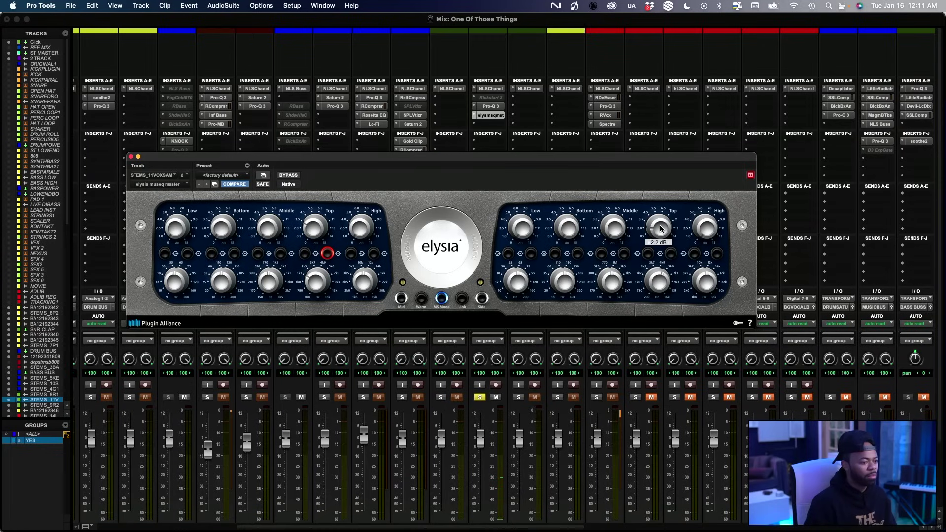
pyautogui.click(286, 176)
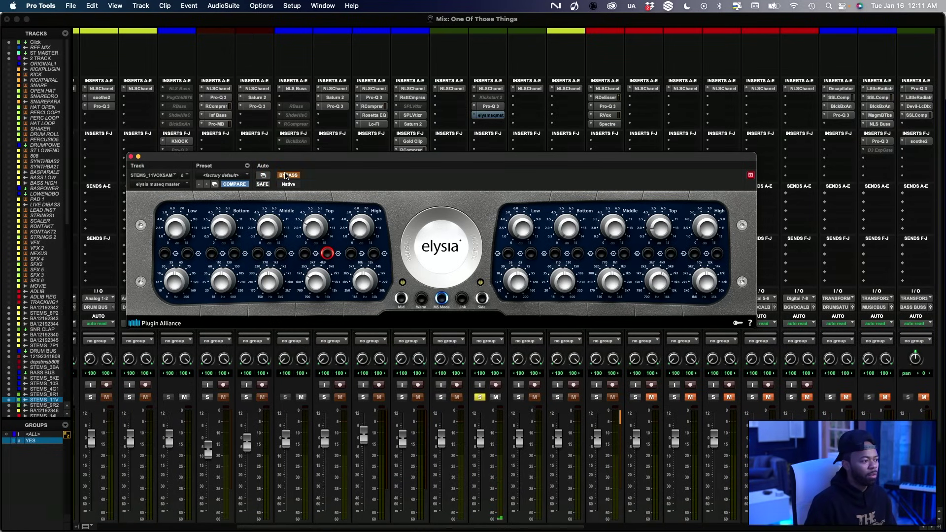
pyautogui.click(286, 175)
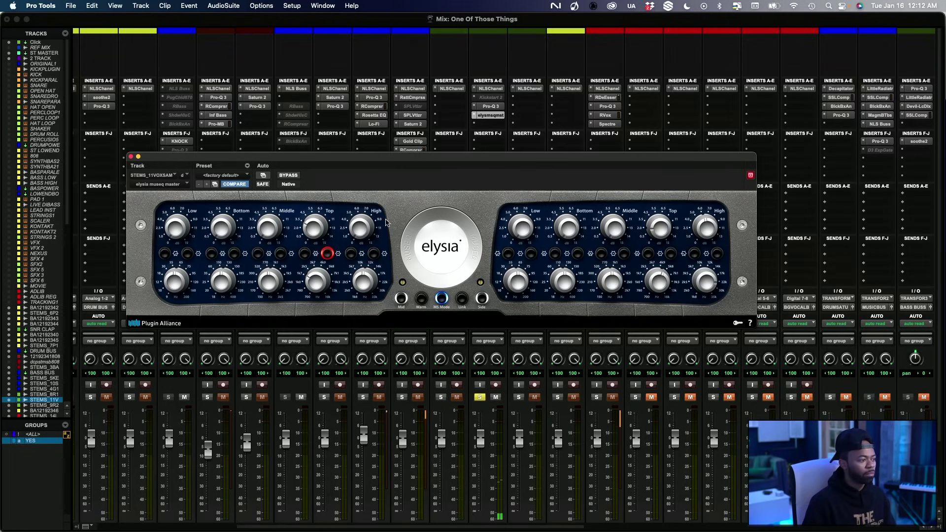
pyautogui.click(291, 176)
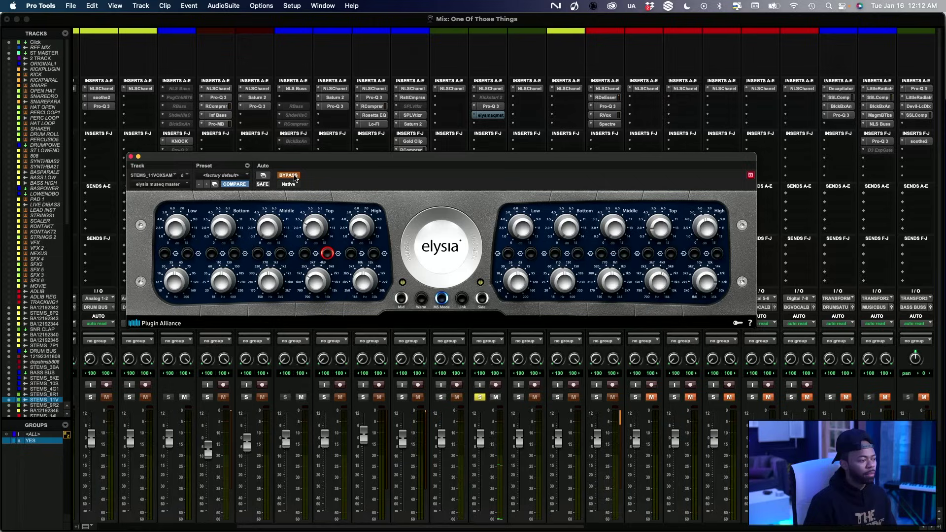
pyautogui.click(291, 176)
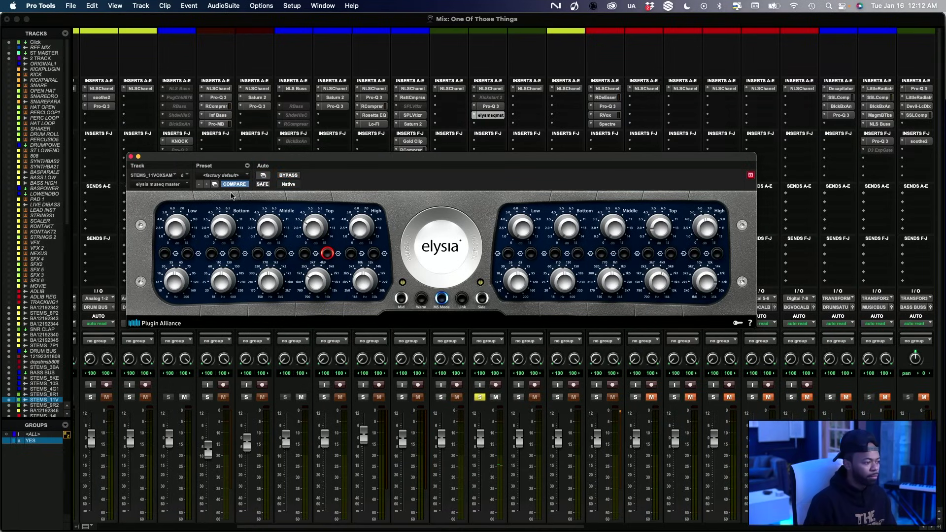
# Close the museq window, unsolo the vox sample and compare the museq with bypass in the full mix
pyautogui.click(131, 157)
pyautogui.click(480, 398)
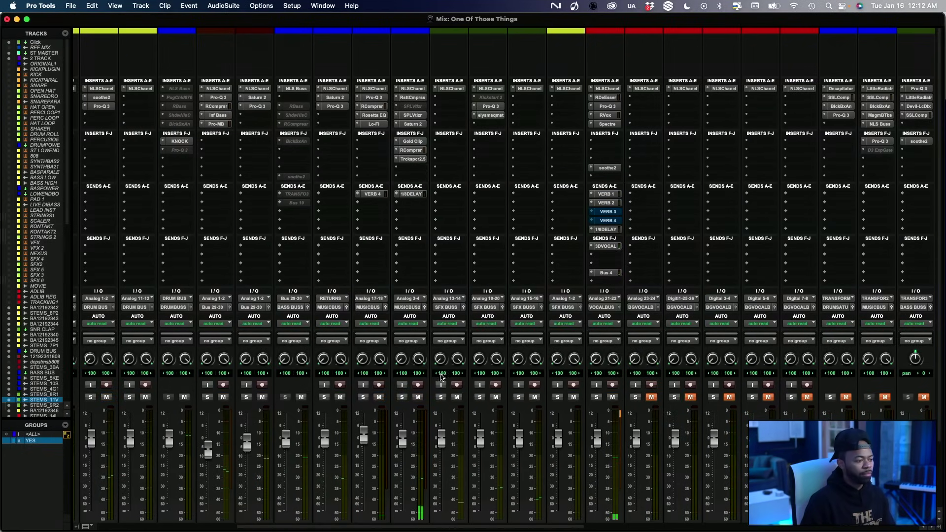
pyautogui.scroll(-3, 507, 380)
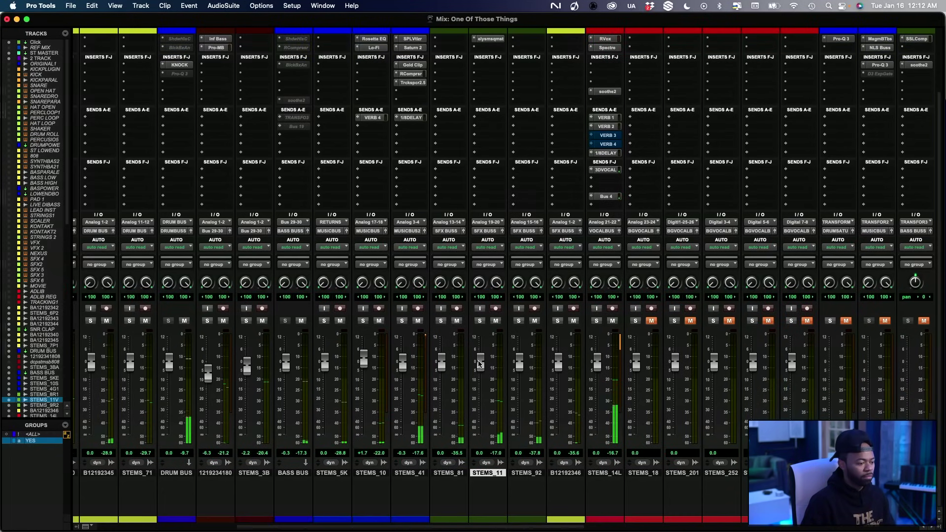
pyautogui.scroll(1, 497, 272)
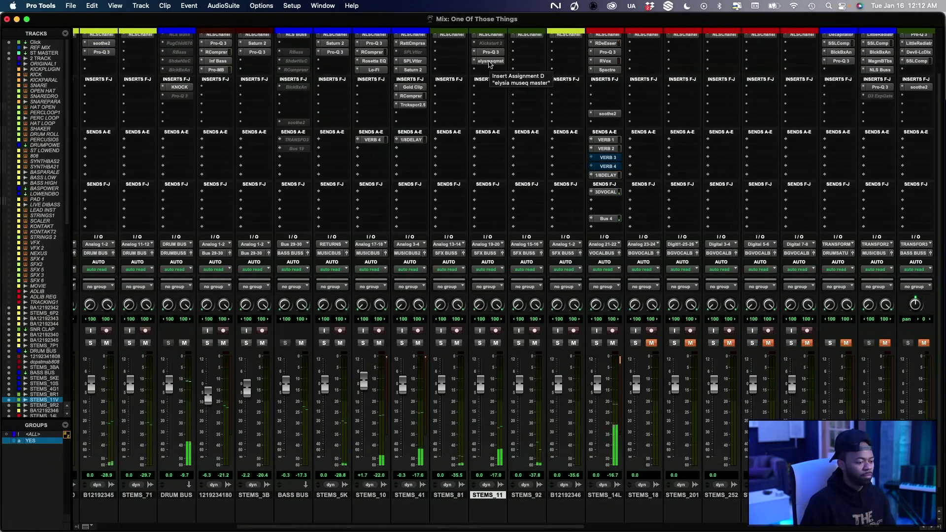
pyautogui.click(489, 62)
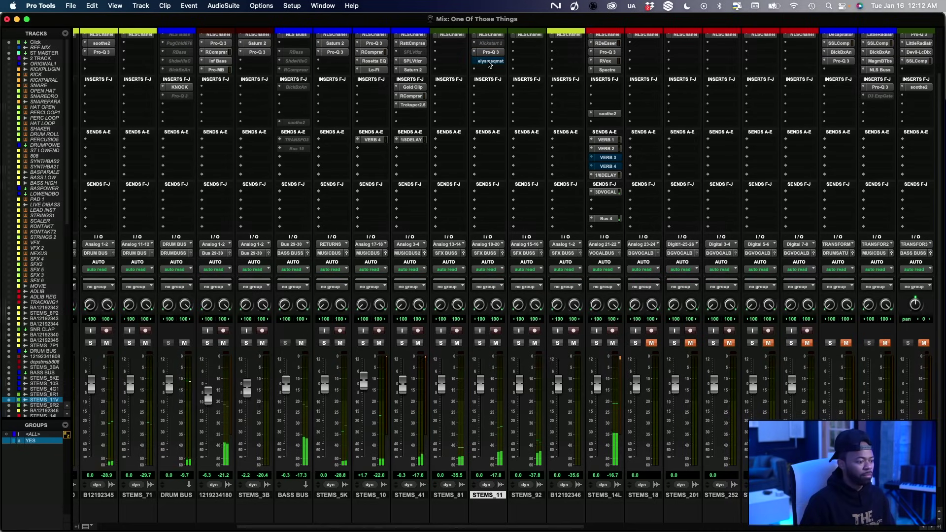
pyautogui.keyDown('super'); pyautogui.click(489, 62); pyautogui.keyUp('super')
# Solo the 2 TRACK reference to compare it with the mix, and unsolo it again
pyautogui.hscroll(-10, 295, 256)
pyautogui.click(163, 335)
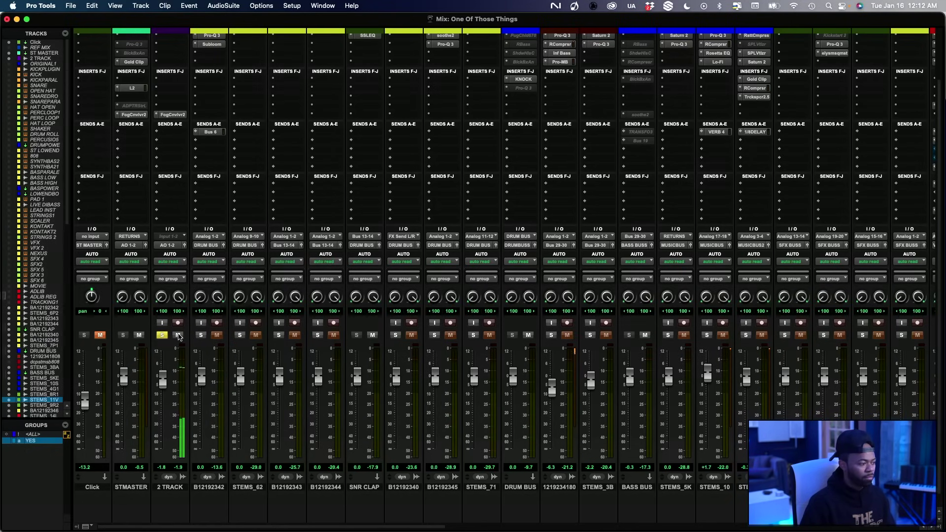
pyautogui.click(155, 335)
# Raise the STEMS_11 vox sample's fader to about +3.5 dB
pyautogui.hscroll(10, 247, 345)
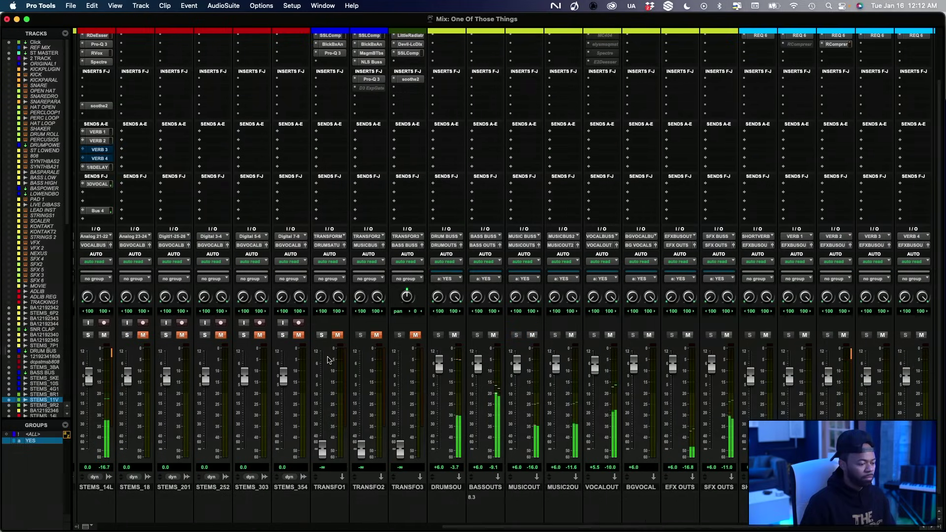
pyautogui.hscroll(-10, 345, 362)
pyautogui.scroll(3, 345, 362)
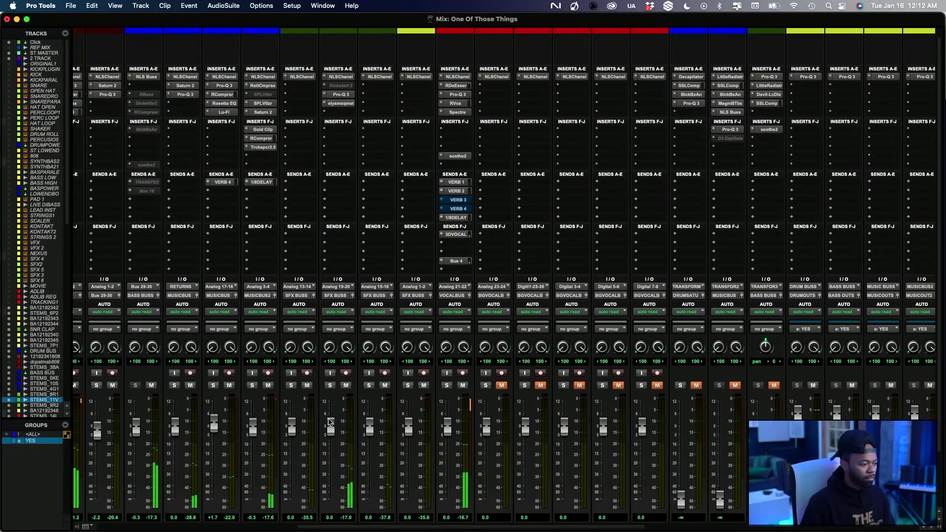
pyautogui.moveTo(330, 427); pyautogui.dragTo(331, 420)
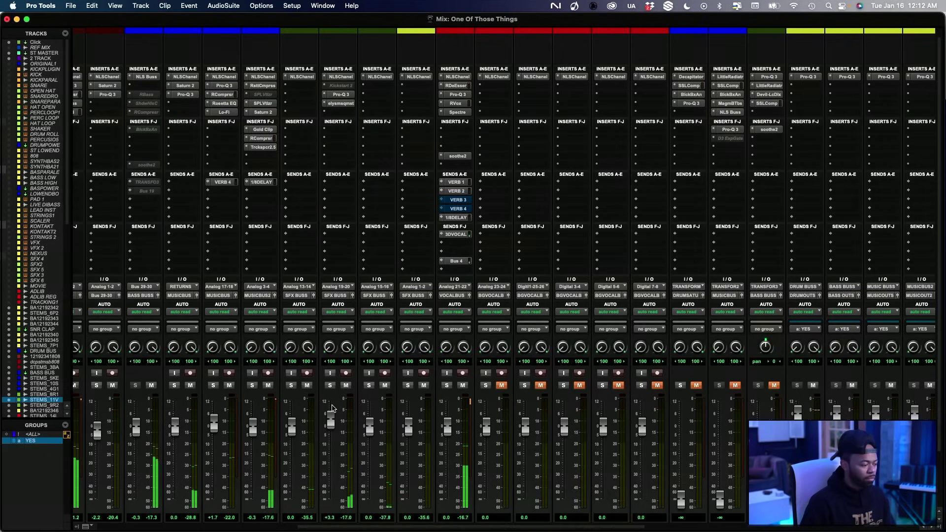
pyautogui.hscroll(-3, 344, 414)
pyautogui.moveTo(399, 416); pyautogui.dragTo(400, 415)
# Solo the STEMS_11 vox sample, add a VERB 3 (Stereo) send raised to about -10.3 dB, and unsolo the track
pyautogui.click(396, 385)
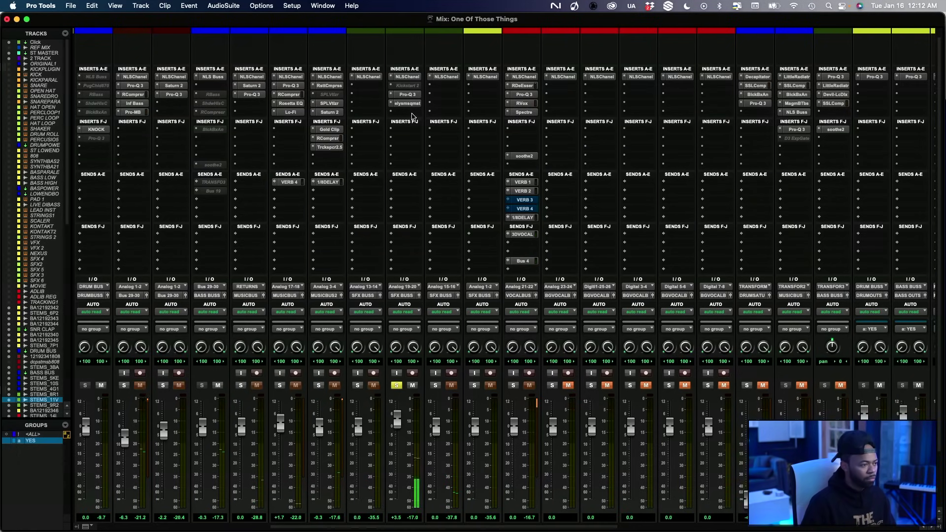
pyautogui.click(410, 183)
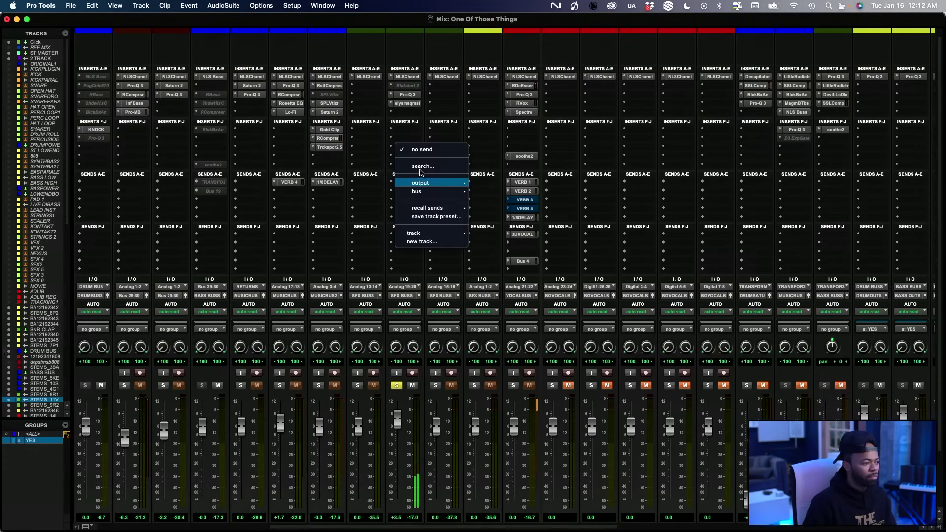
pyautogui.click(423, 166)
pyautogui.write('verb 3')
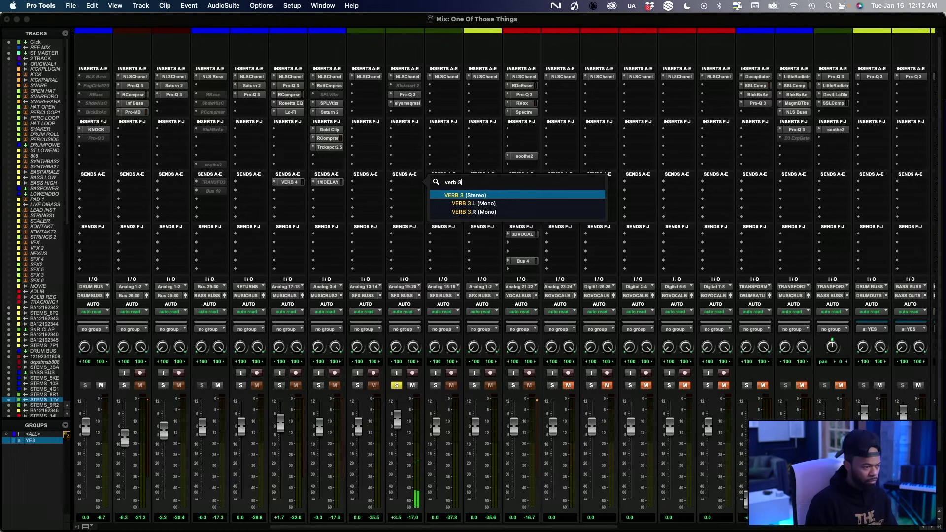
pyautogui.press('Return')
pyautogui.moveTo(688, 333); pyautogui.dragTo(692, 266)
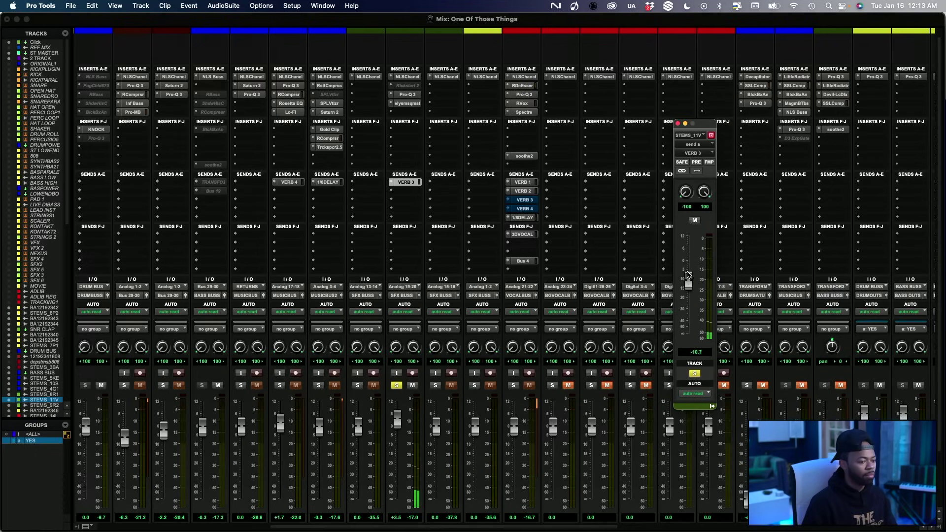
pyautogui.click(398, 387)
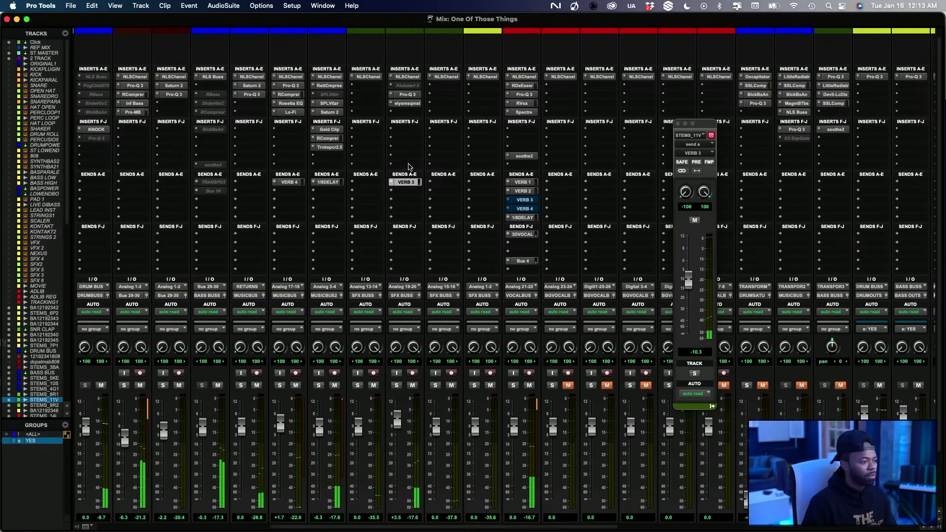
pyautogui.scroll(-2, 413, 402)
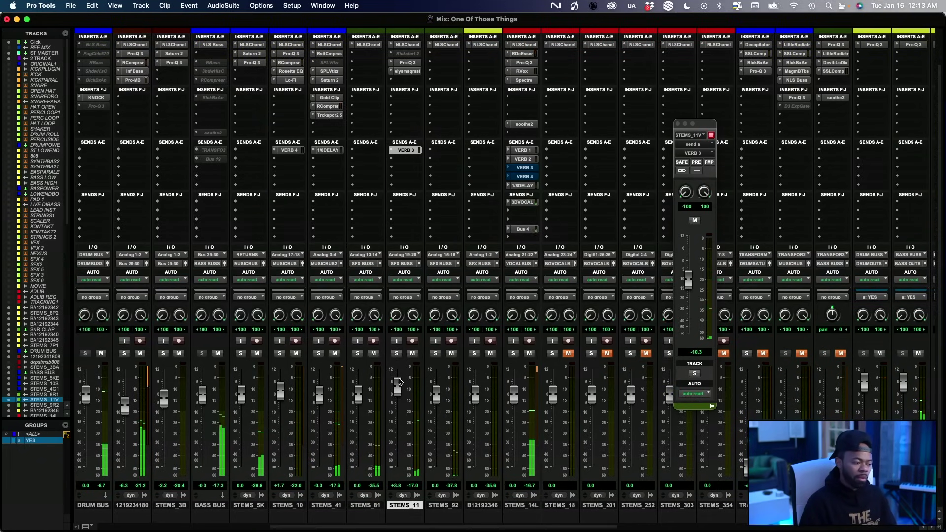
# Review the STEMS_11 vox sample's Pro-Q 3 curve, and briefly solo the 2 TRACK reference to compare it with the mix
pyautogui.click(412, 63)
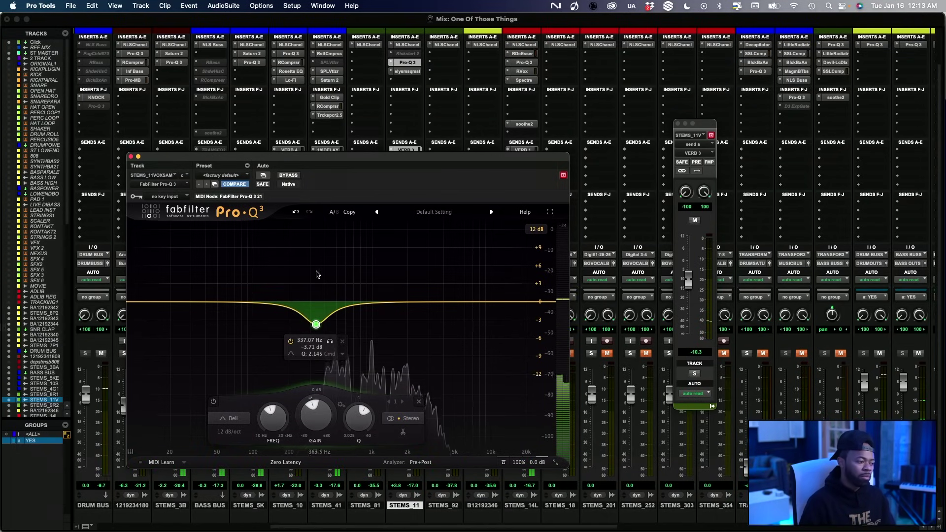
pyautogui.click(131, 157)
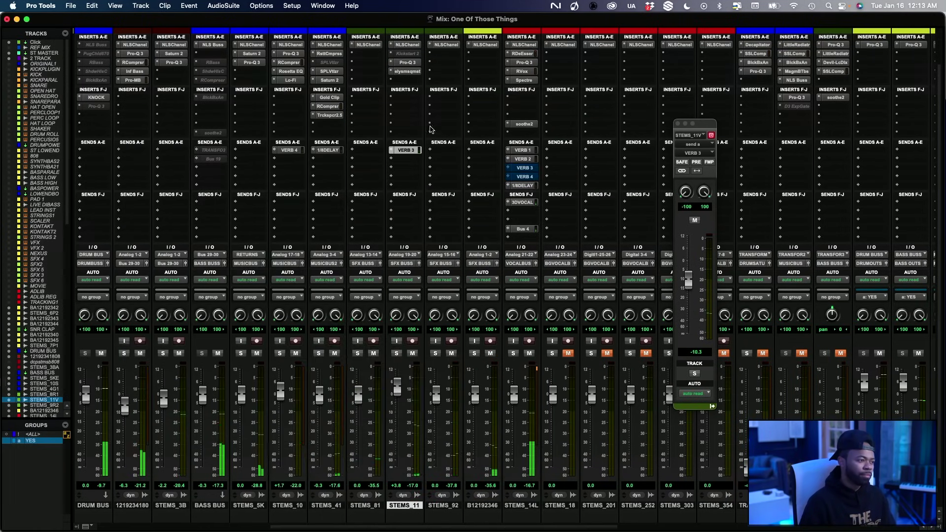
pyautogui.hscroll(-10, 195, 358)
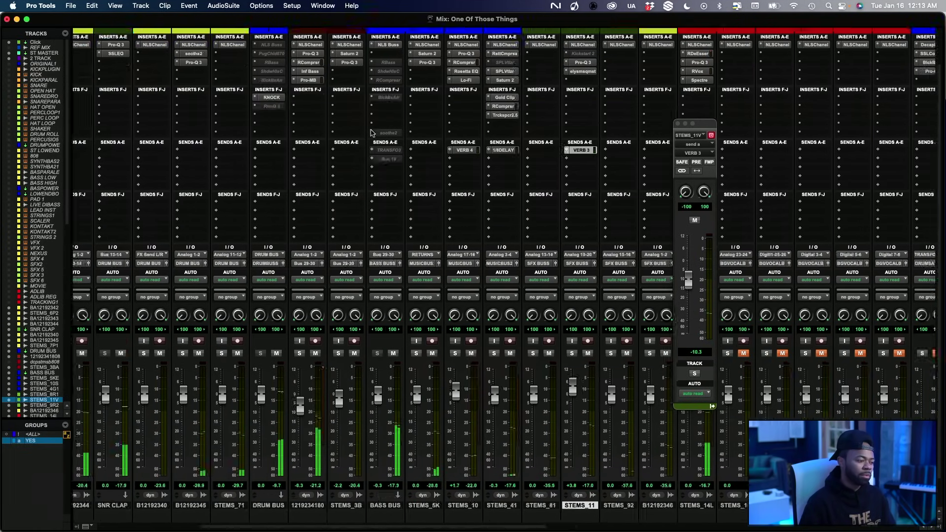
pyautogui.click(162, 353)
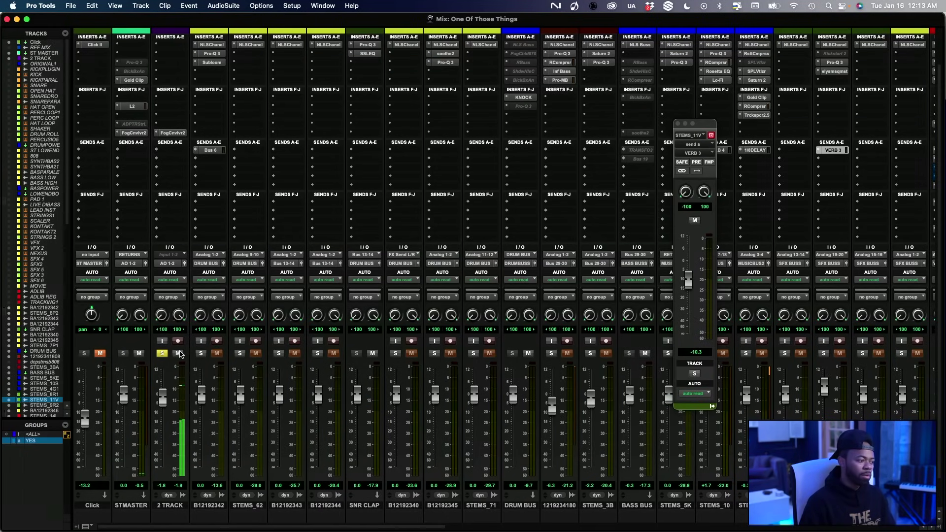
pyautogui.click(162, 354)
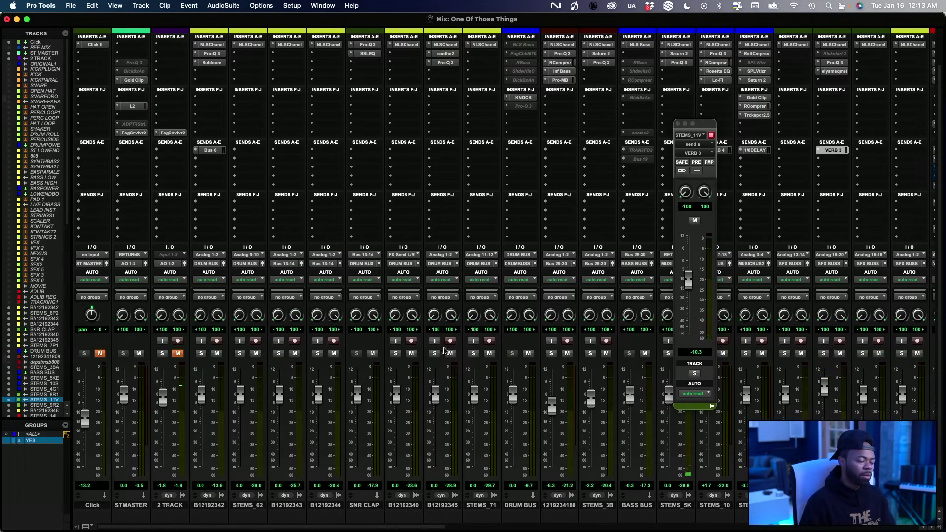
# Close the VERB 3 send window and solo the STEMS_11 vox sample
pyautogui.hscroll(13, 443, 345)
pyautogui.hscroll(4, 441, 335)
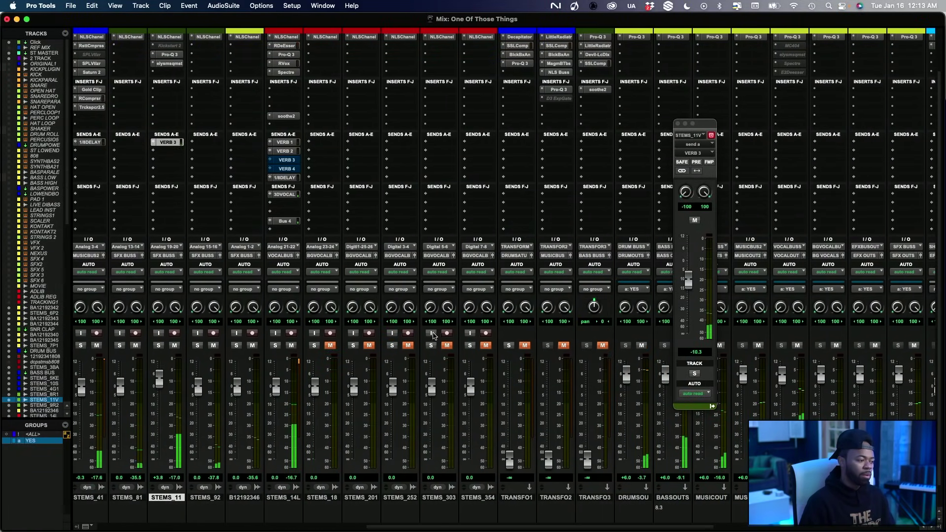
pyautogui.hscroll(-1, 423, 335)
pyautogui.hscroll(-7, 424, 335)
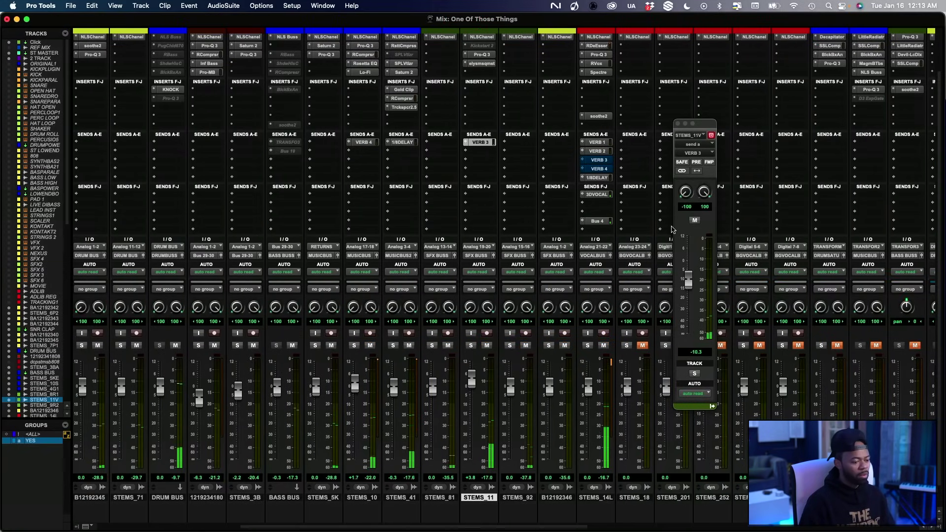
pyautogui.click(677, 124)
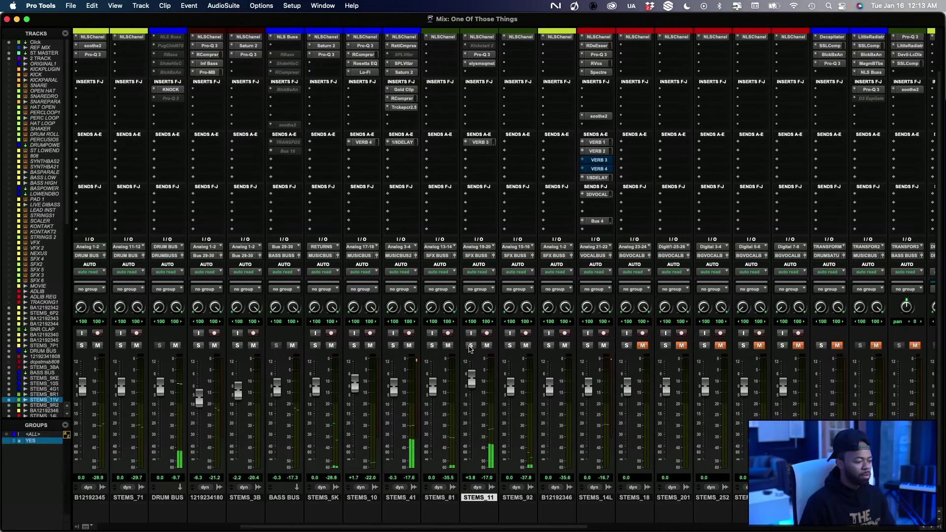
pyautogui.click(470, 345)
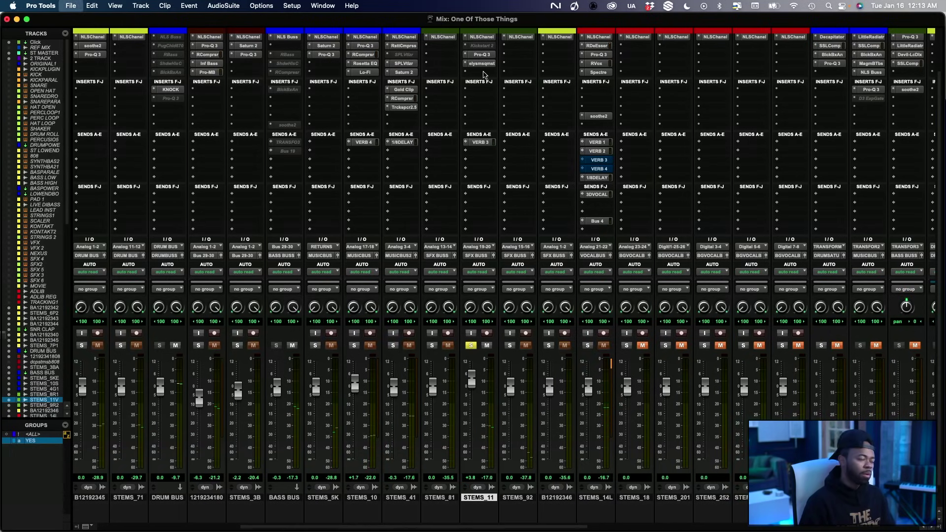
# Search the plug-ins for "fab filter" and insert FabFilter Pro-C 2 in slot E of the STEMS_11 vox sample
pyautogui.click(484, 72)
pyautogui.click(488, 57)
pyautogui.click(485, 72)
pyautogui.write('c2')
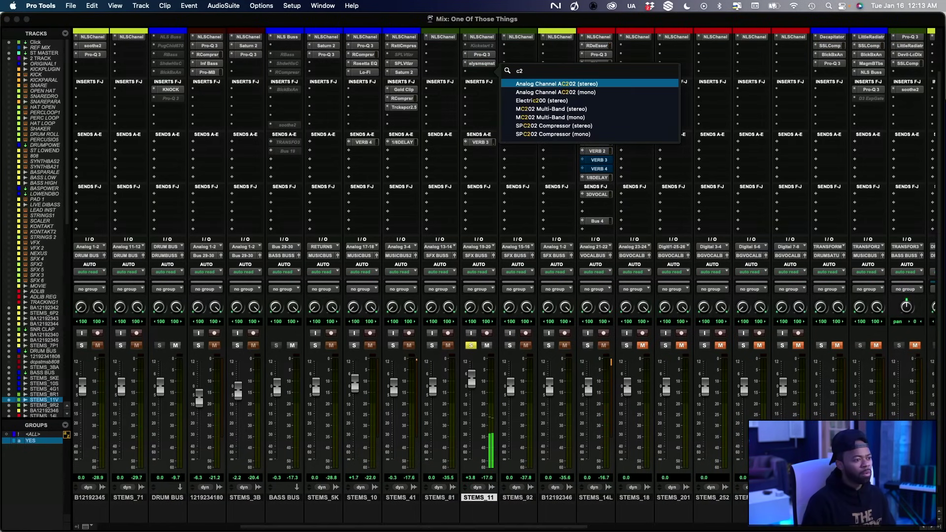
pyautogui.press('BackSpace')
pyautogui.press('BackSpace')
pyautogui.write('pro')
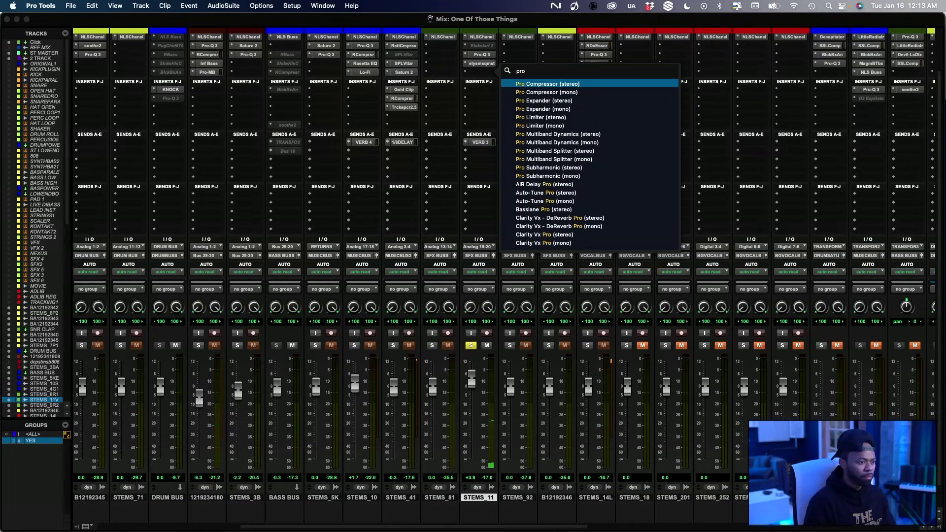
pyautogui.press('BackSpace')
pyautogui.press('BackSpace')
pyautogui.press('BackSpace')
pyautogui.write('fab')
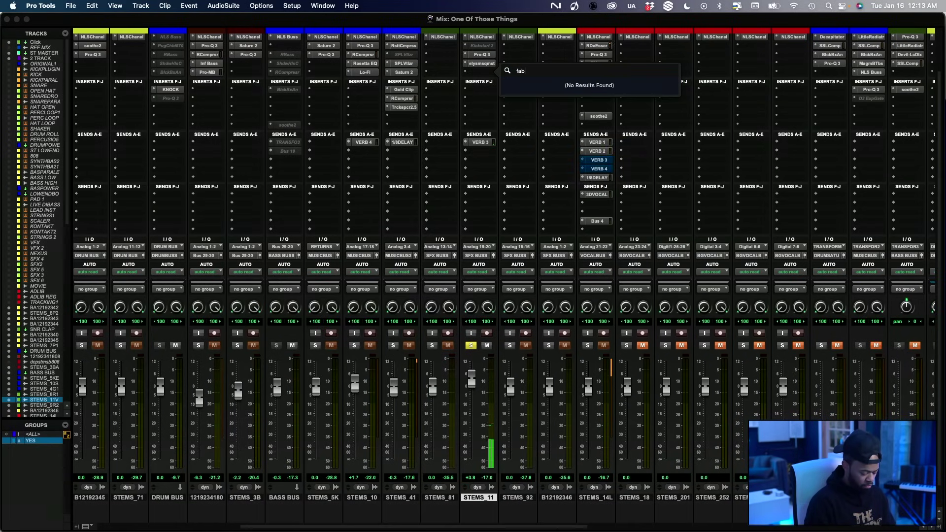
pyautogui.write(' filter')
pyautogui.click(547, 109)
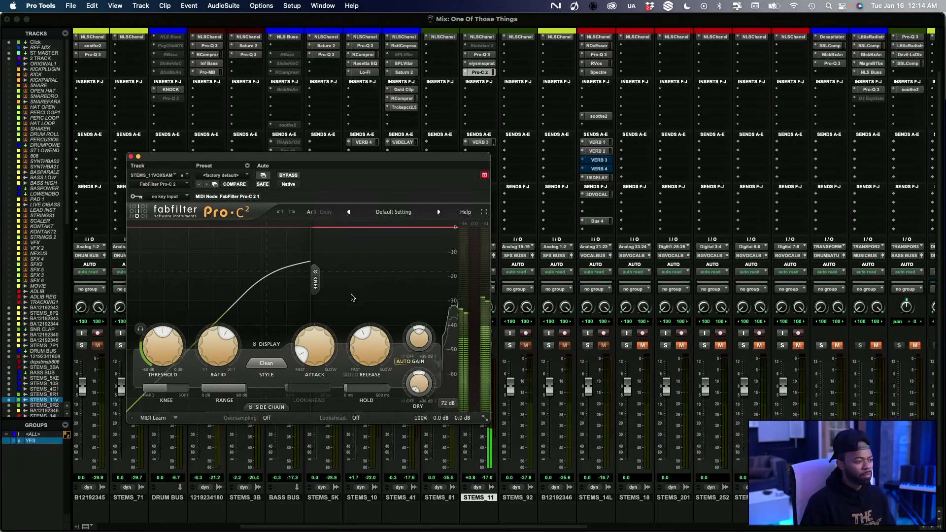
# Turn off the Pro-C 2's auto gain, lower its threshold to compress the vox sample, and compare with bypass
pyautogui.moveTo(225, 364)
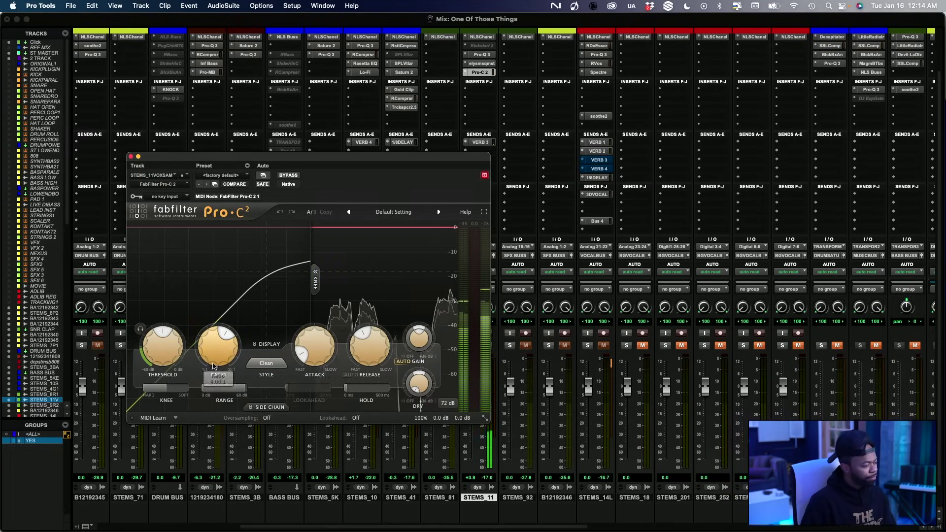
pyautogui.click(403, 361)
pyautogui.moveTo(185, 350); pyautogui.dragTo(150, 407)
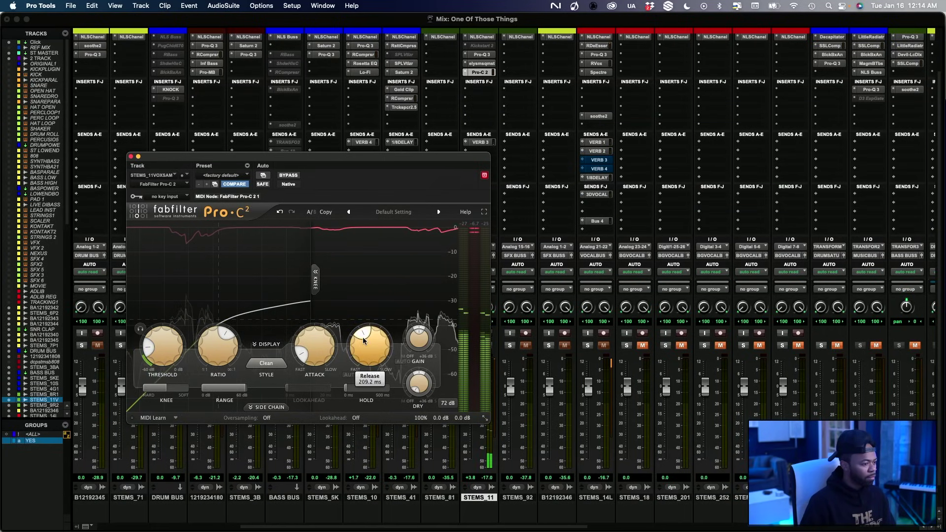
pyautogui.click(293, 177)
pyautogui.click(293, 177)
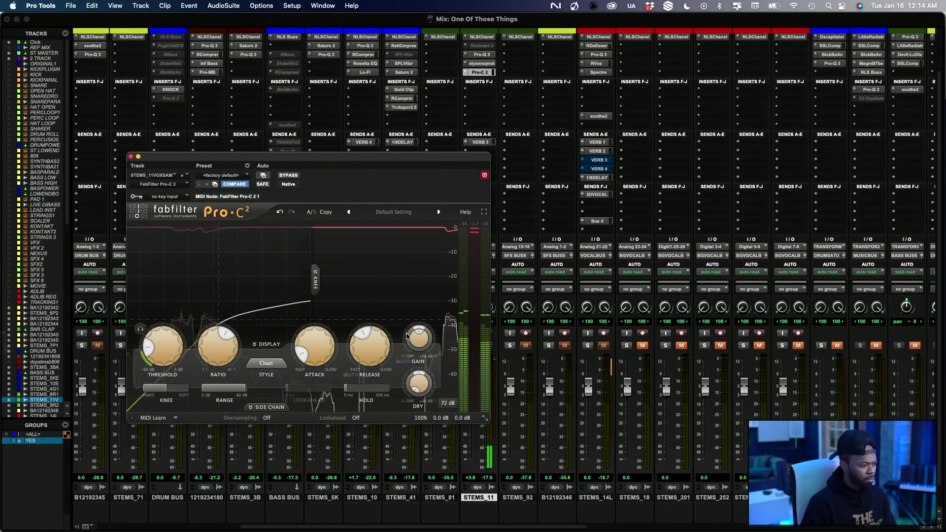
# Set the Pro-C 2's wet gain to about +2.13 dB, compare with bypass, close the plug-in and unsolo the track
pyautogui.moveTo(426, 321)
pyautogui.moveTo(425, 320); pyautogui.dragTo(423, 323)
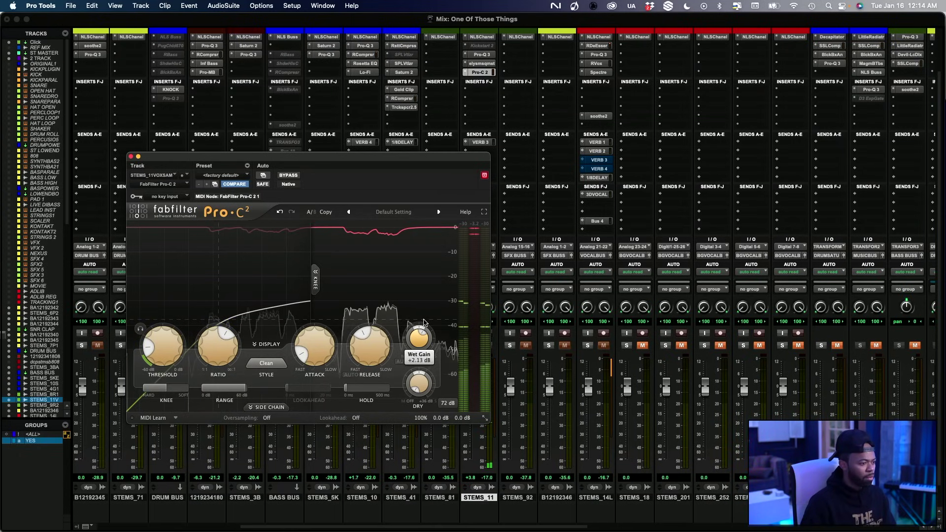
pyautogui.click(289, 177)
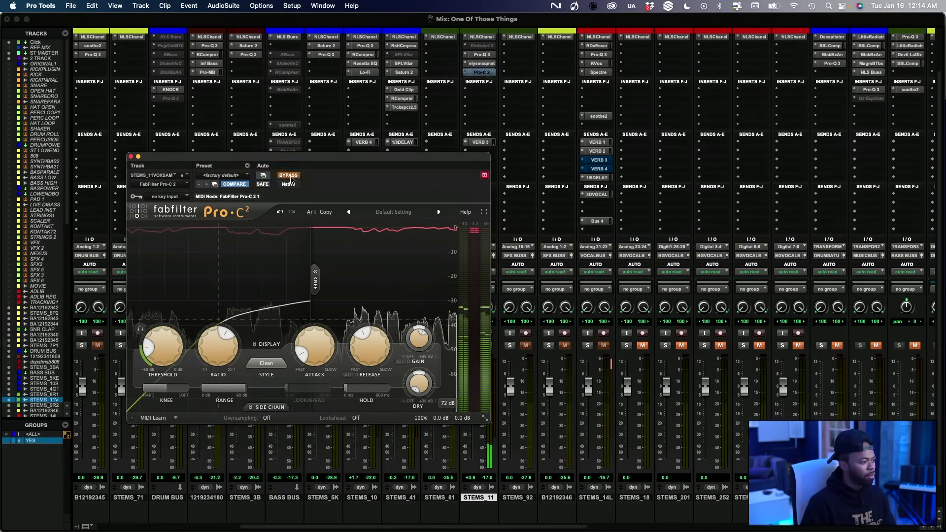
pyautogui.click(289, 176)
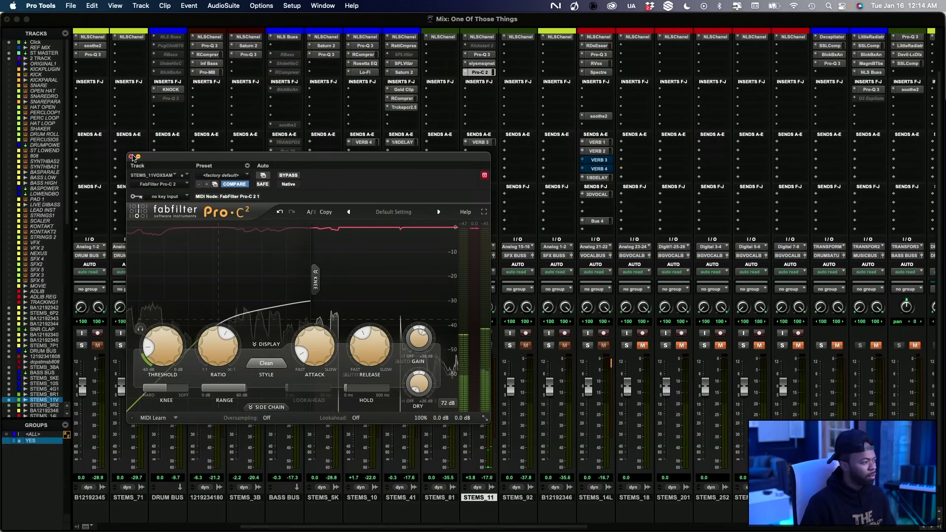
pyautogui.click(131, 157)
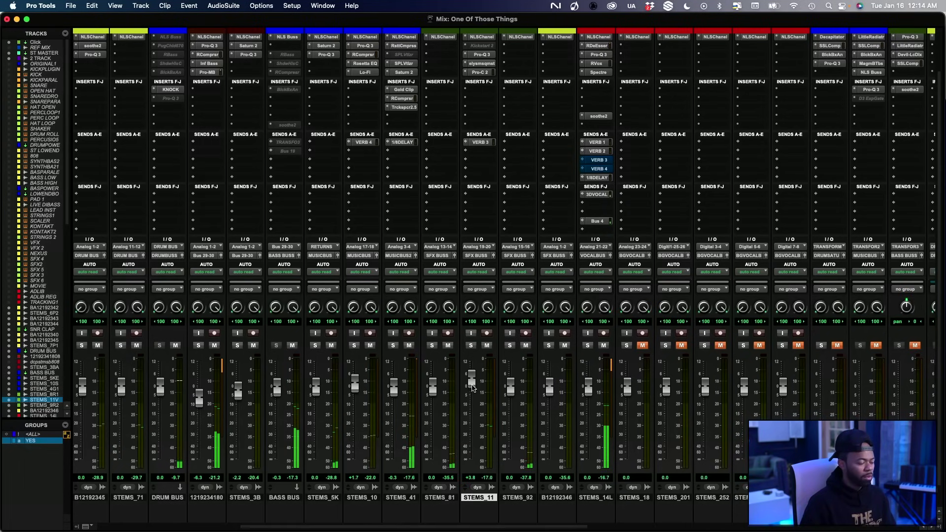
# Save the session and pick a playback position in the Edit window
pyautogui.press('super+s')
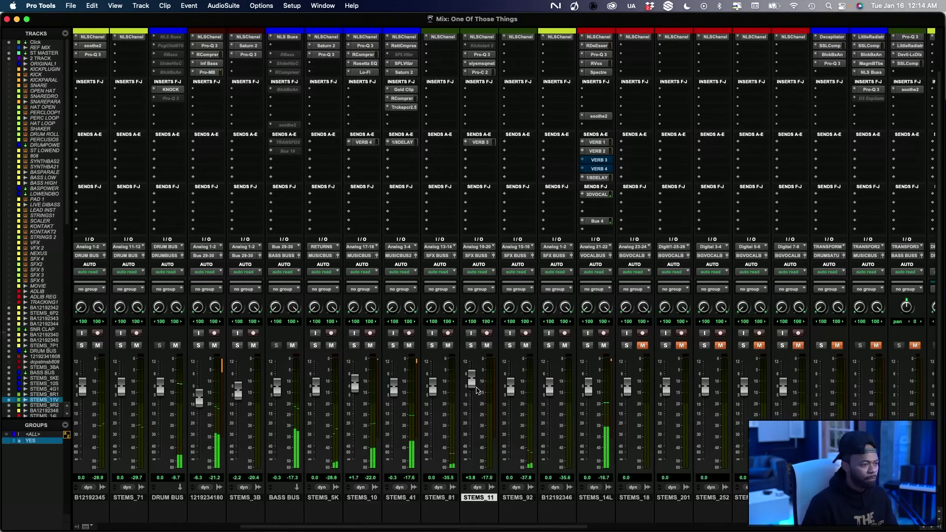
pyautogui.press('super+equal')
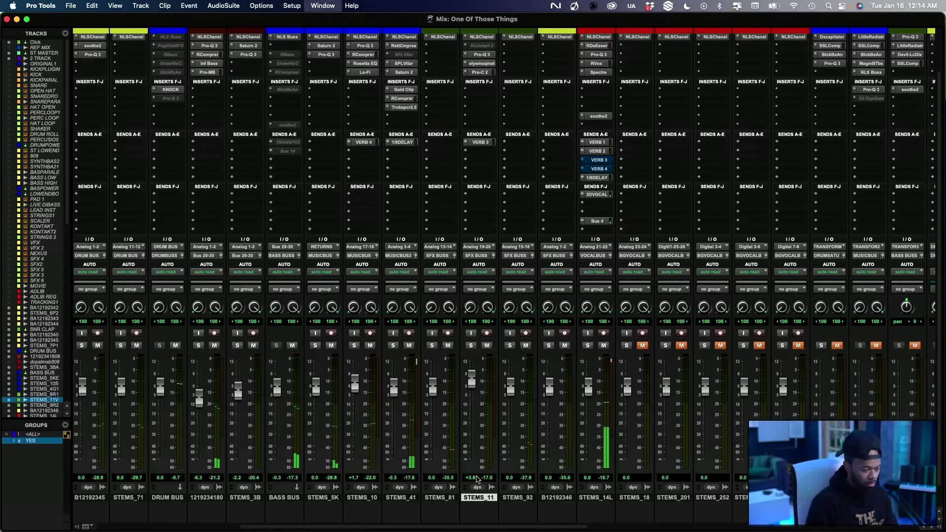
pyautogui.click(500, 263)
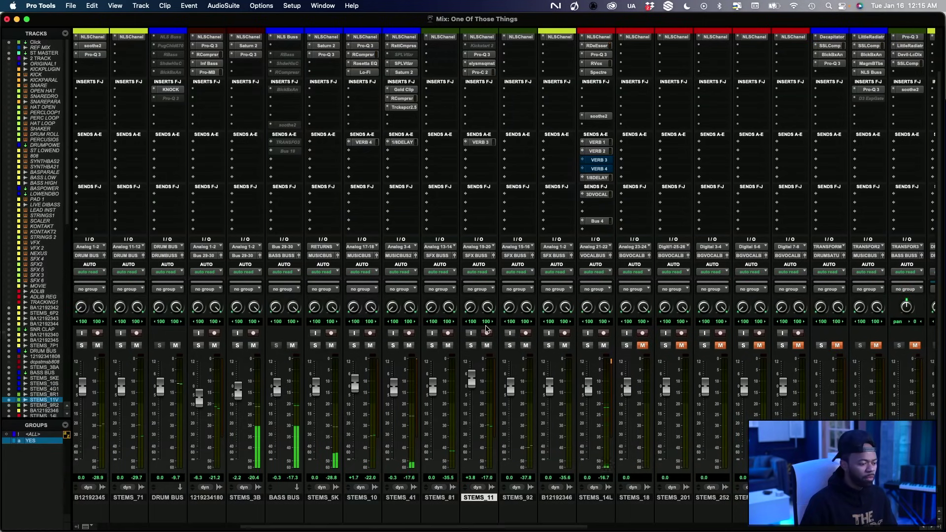
# Copy Trackspacer 2.5 from STEMS_41 to STEMS_11, check its response during playback, and nudge the STEMS_11 fader to +3.9 dB
pyautogui.moveTo(404, 107); pyautogui.dragTo(483, 95)
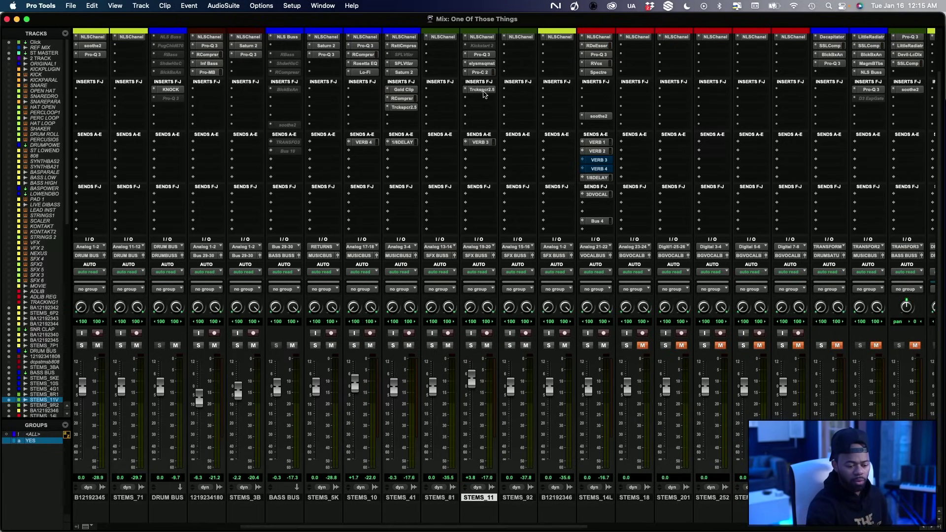
pyautogui.click(482, 90)
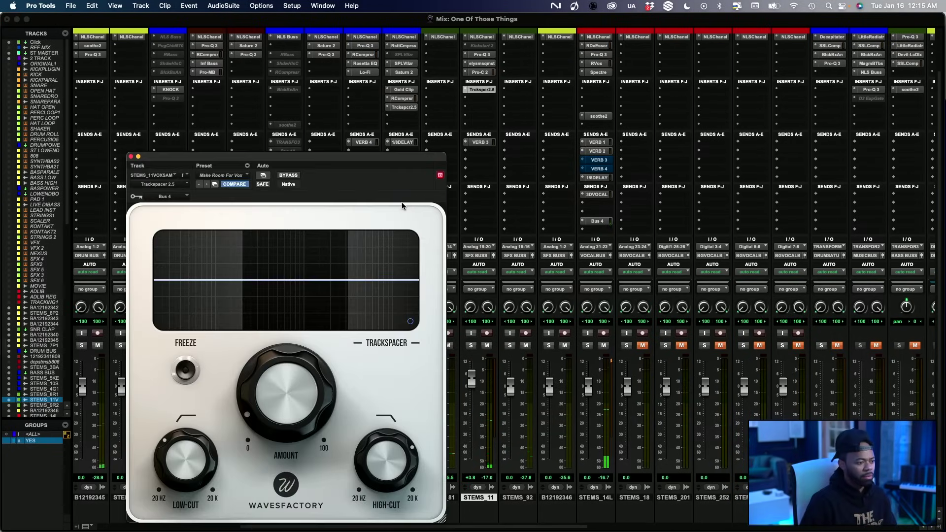
pyautogui.moveTo(293, 353)
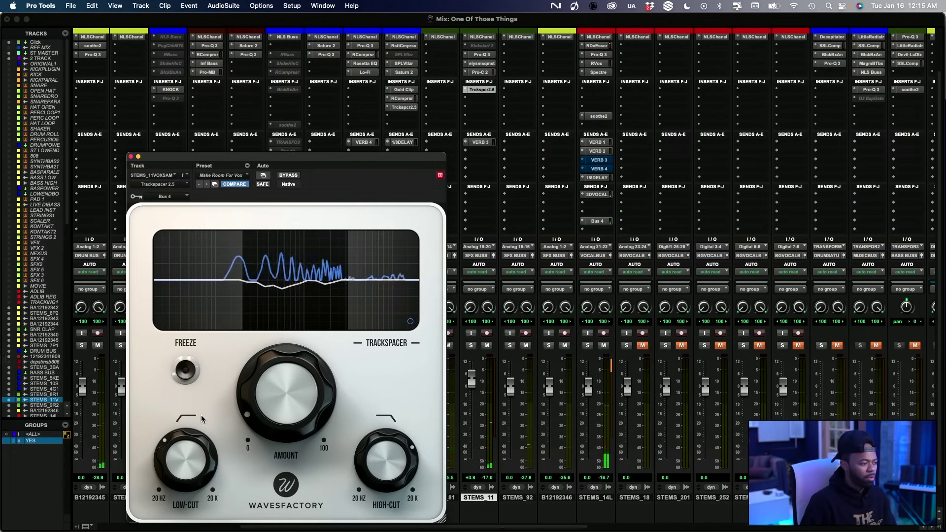
pyautogui.click(130, 156)
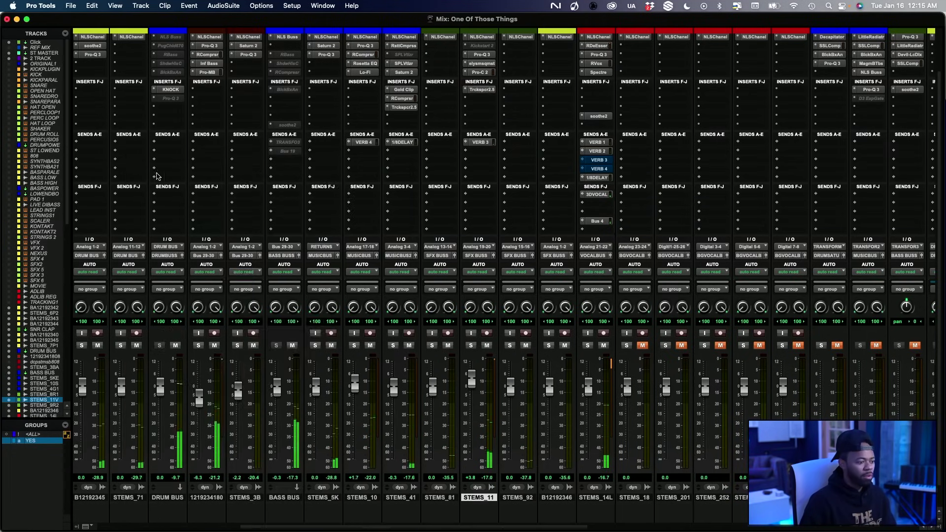
pyautogui.moveTo(472, 382); pyautogui.dragTo(473, 381)
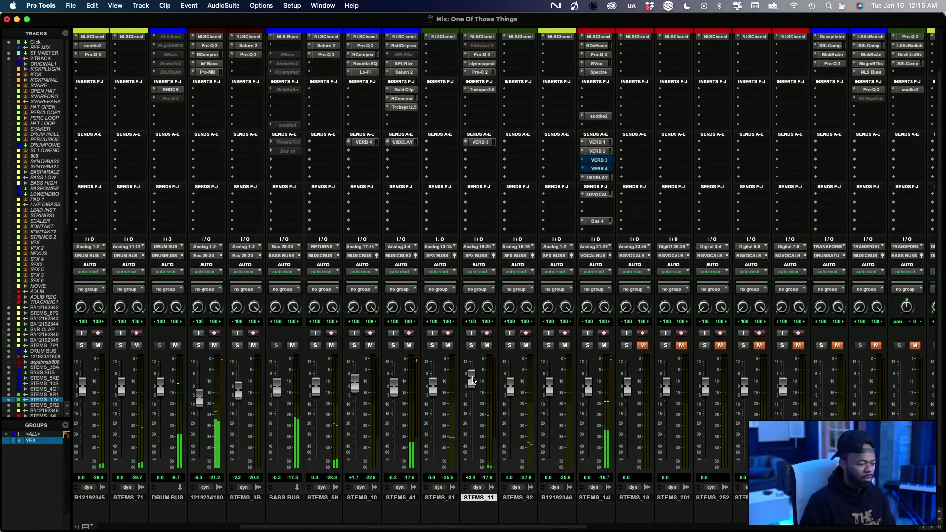
# Set STEMS_11's Trackspacer to M/S with pan at 100% Mid in its advanced panel, ignoring the CleanMyMac cleanup prompt
pyautogui.click(481, 89)
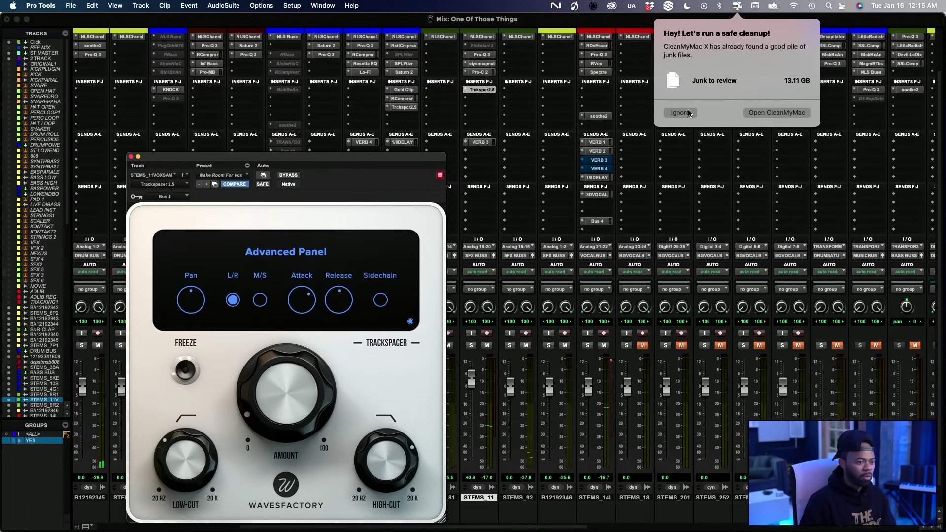
pyautogui.click(681, 112)
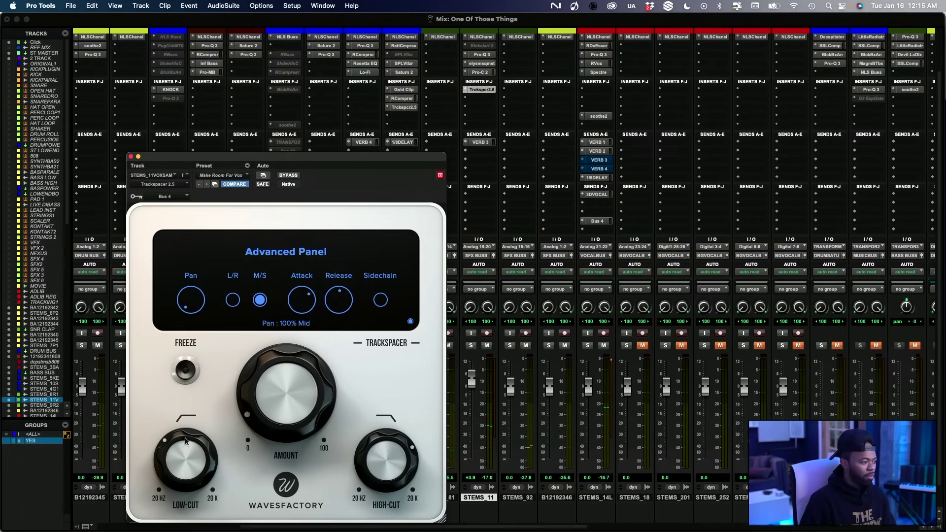
pyautogui.click(132, 157)
# Solo the STEMS_11 vox sample and raise its VERB 3 send to about -3.1 dB
pyautogui.scroll(-2, 462, 304)
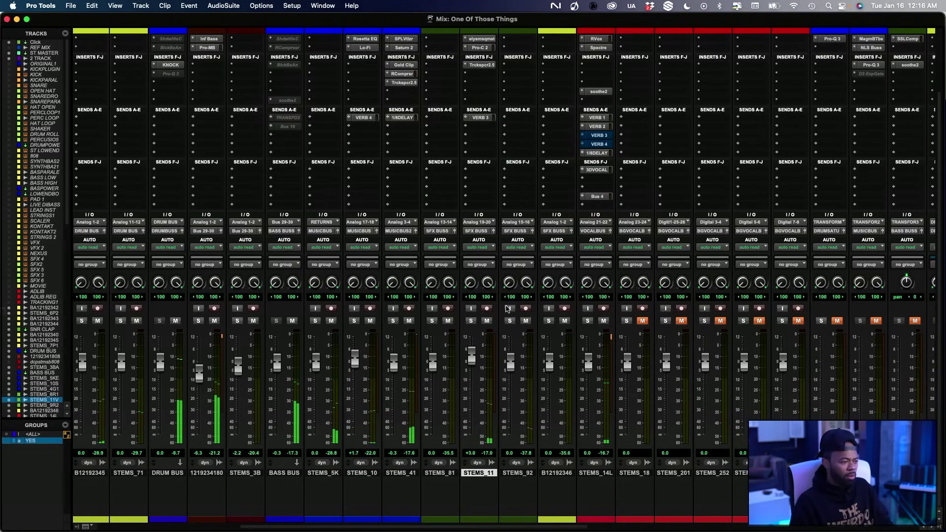
pyautogui.hscroll(-7, 496, 271)
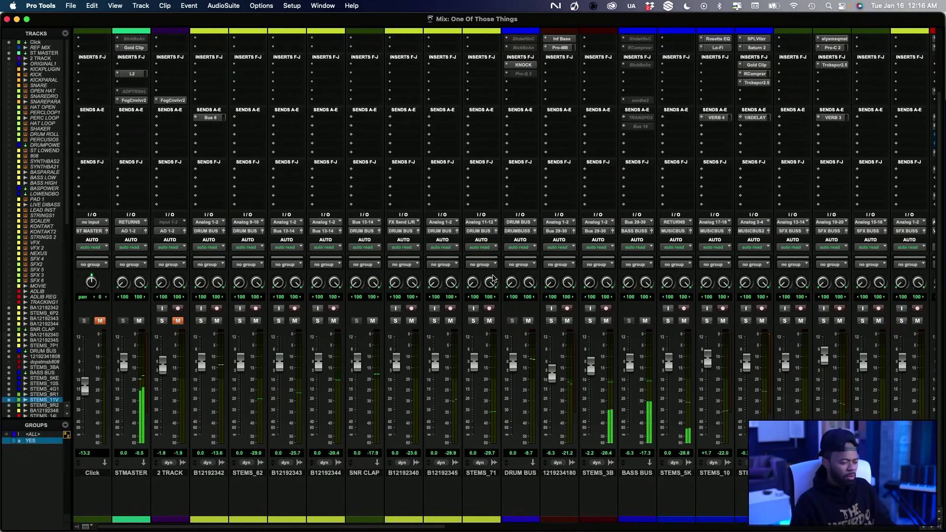
pyautogui.hscroll(6, 495, 274)
pyautogui.hscroll(3, 658, 314)
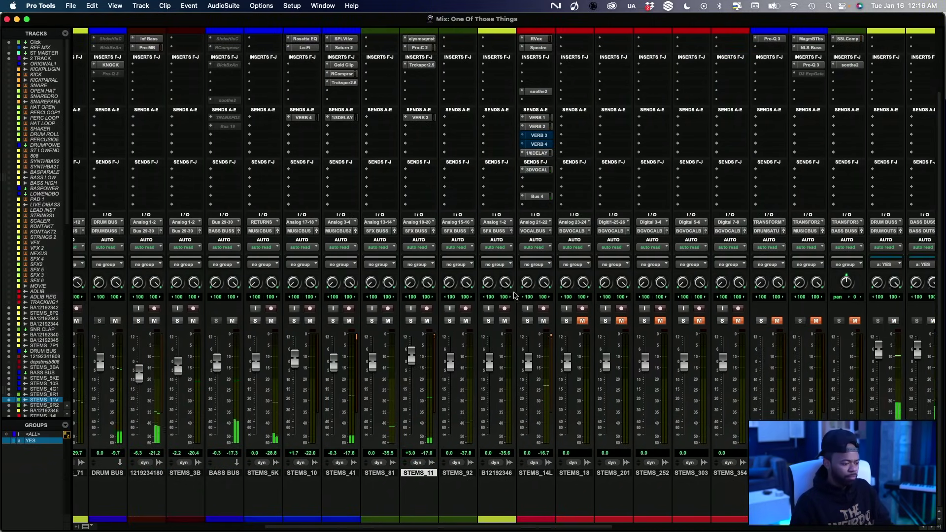
pyautogui.hscroll(-2, 513, 274)
pyautogui.click(491, 118)
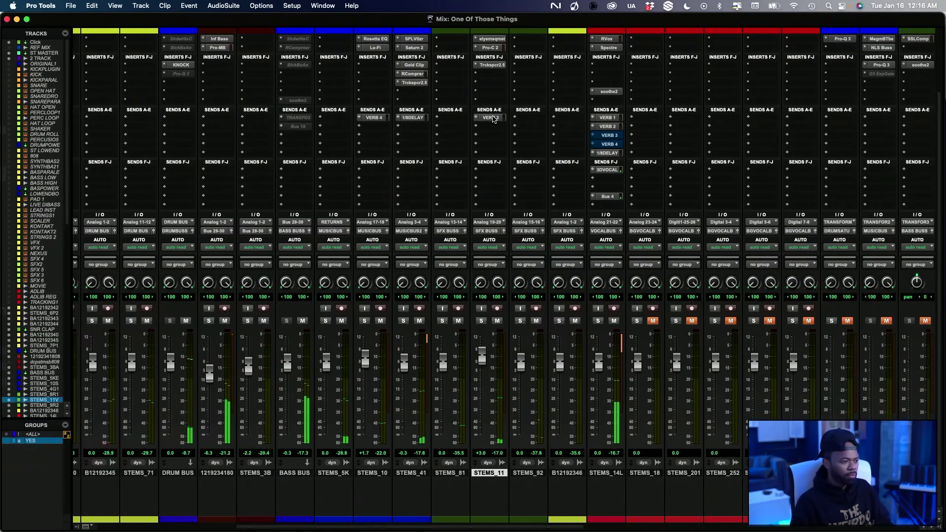
pyautogui.click(482, 321)
pyautogui.moveTo(688, 279); pyautogui.dragTo(694, 263)
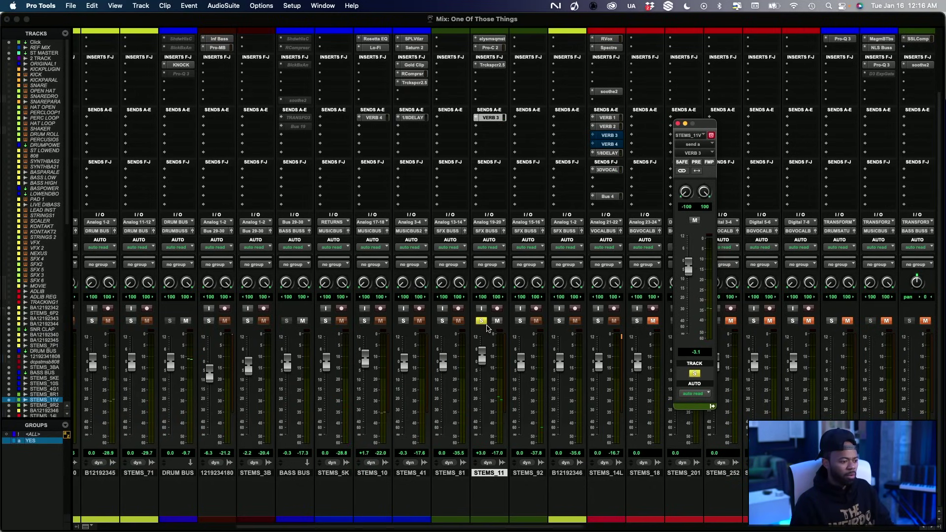
# Unsolo the STEMS_11 vox sample and lower its VERB 3 send to -4.3 dB in the full mix
pyautogui.click(482, 321)
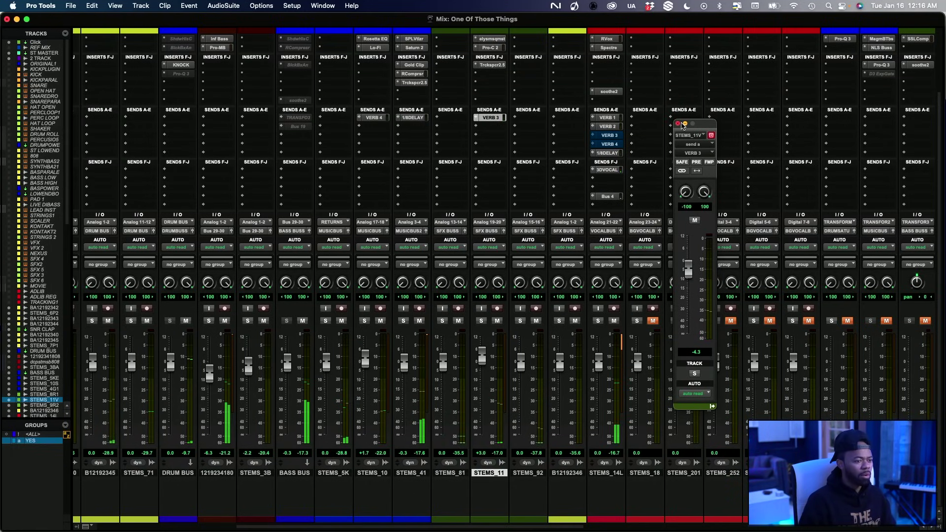
pyautogui.click(678, 124)
# Solo and unmute the 2 TRACK reference to compare it with the current mix
pyautogui.hscroll(-10, 611, 202)
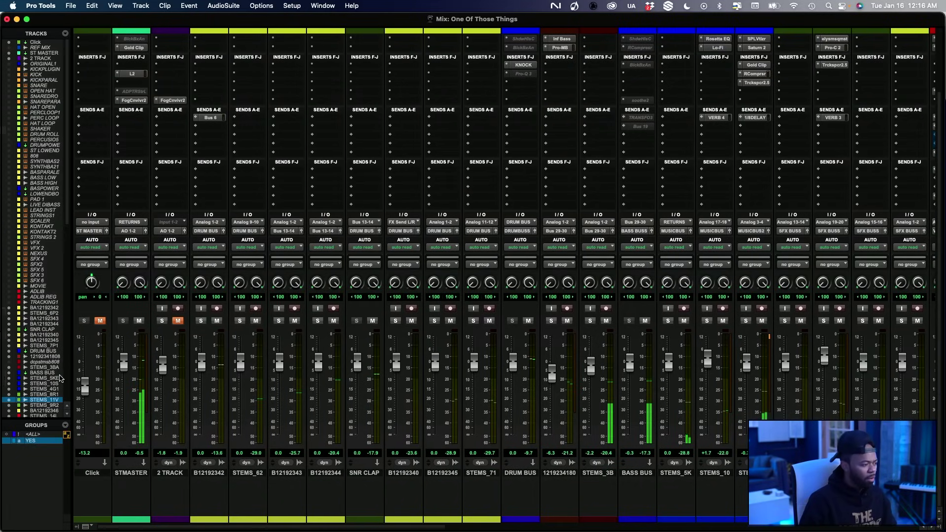
pyautogui.click(162, 321)
pyautogui.click(178, 321)
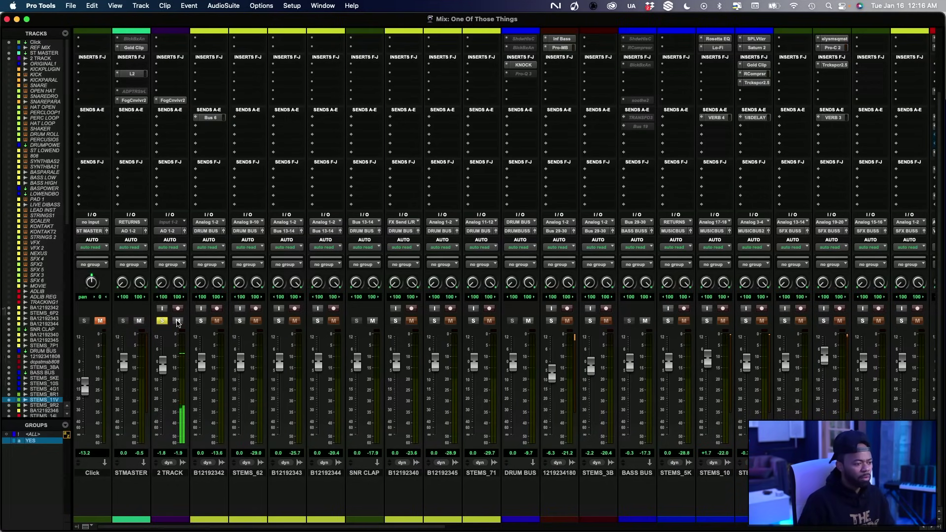
# Add a bell boost of about +0.53 dB at 2857 Hz in STEMS_11's Pro-Q 3 during full mix playback
pyautogui.hscroll(15, 164, 321)
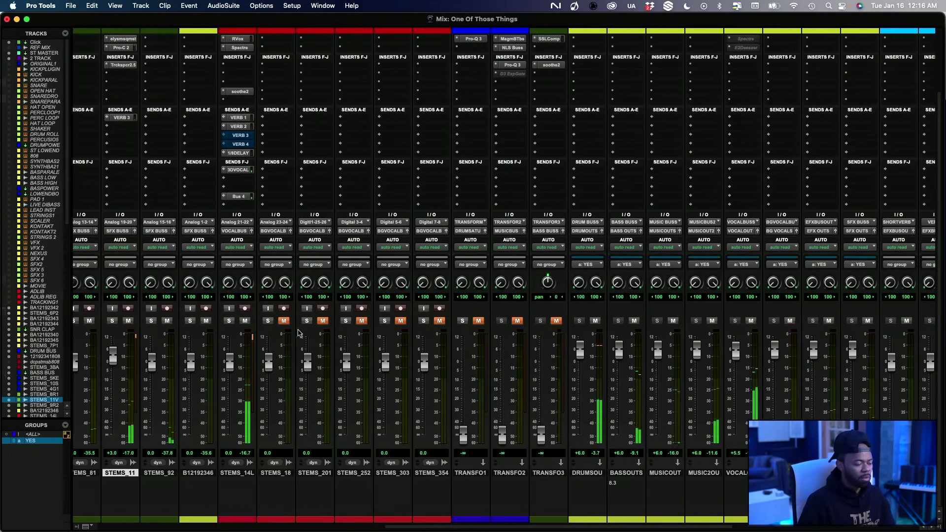
pyautogui.hscroll(-2, 298, 333)
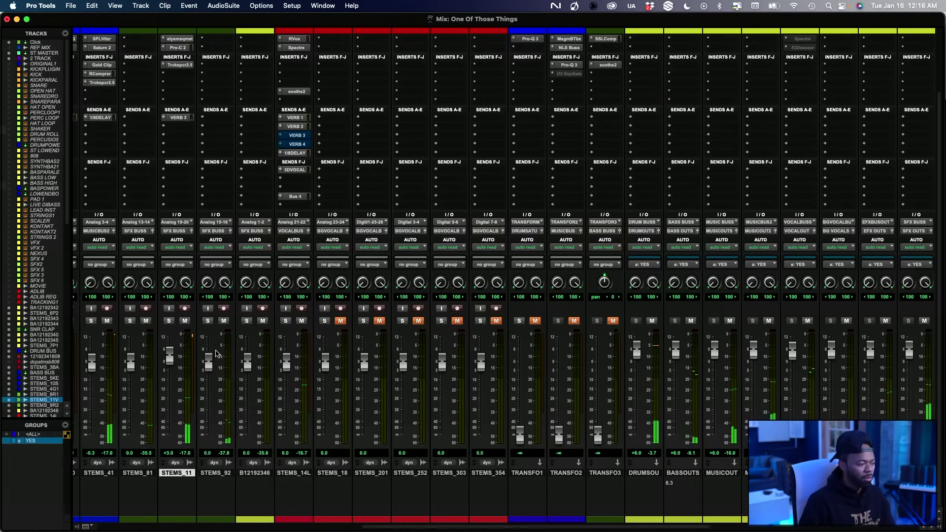
pyautogui.hscroll(-2, 228, 352)
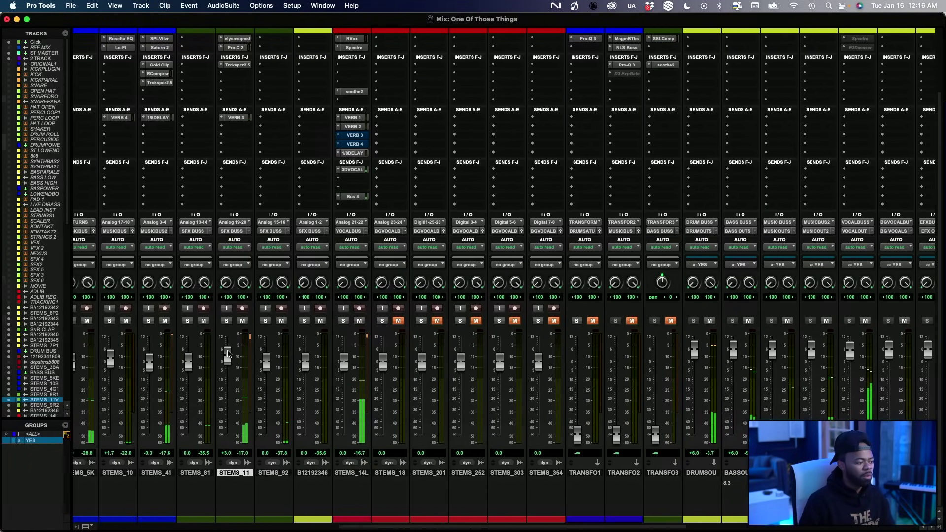
pyautogui.scroll(2, 236, 130)
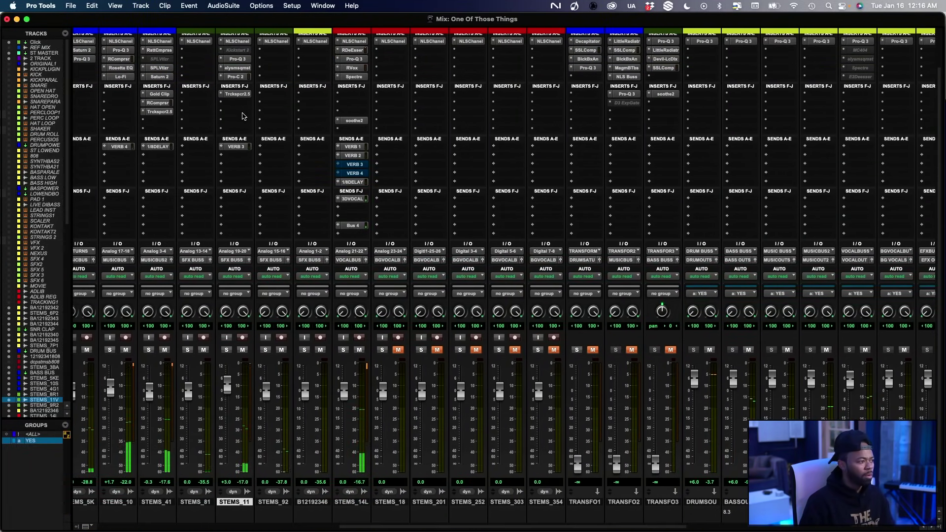
pyautogui.click(237, 59)
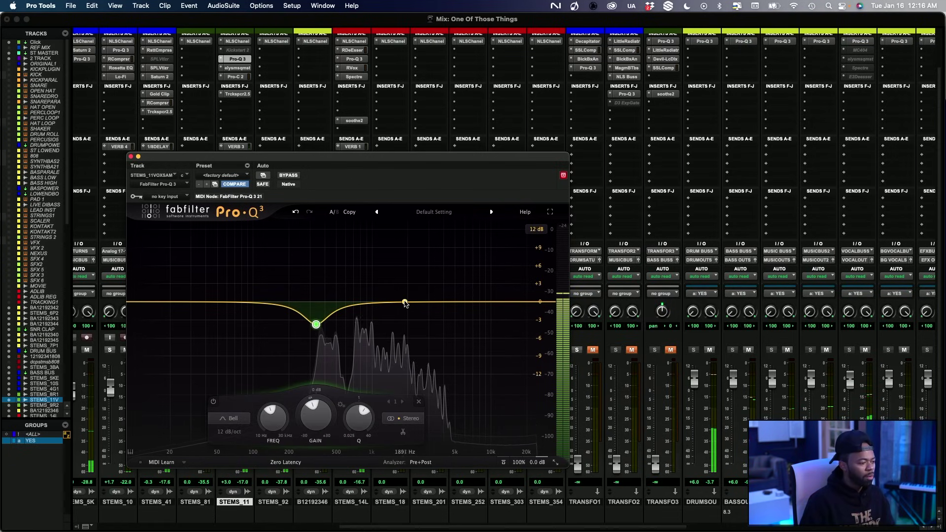
pyautogui.moveTo(405, 303); pyautogui.dragTo(430, 300)
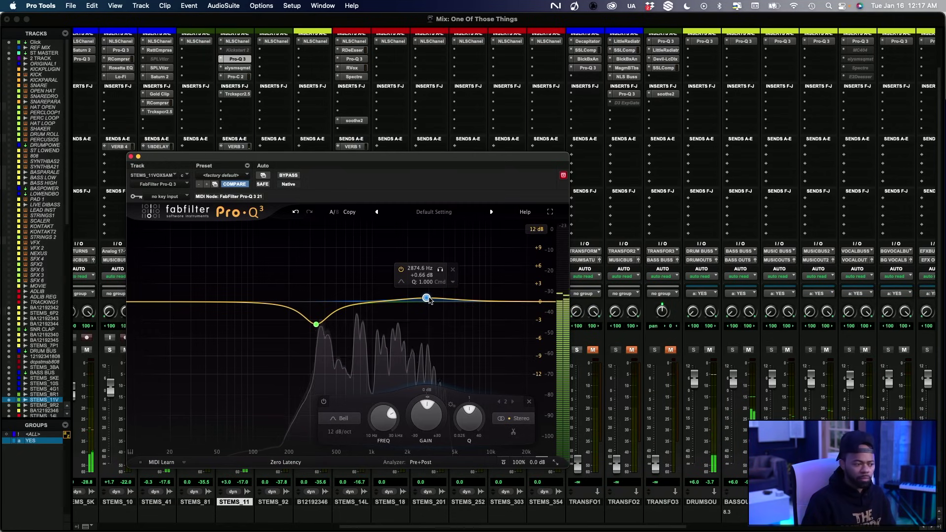
pyautogui.moveTo(429, 302); pyautogui.dragTo(428, 304)
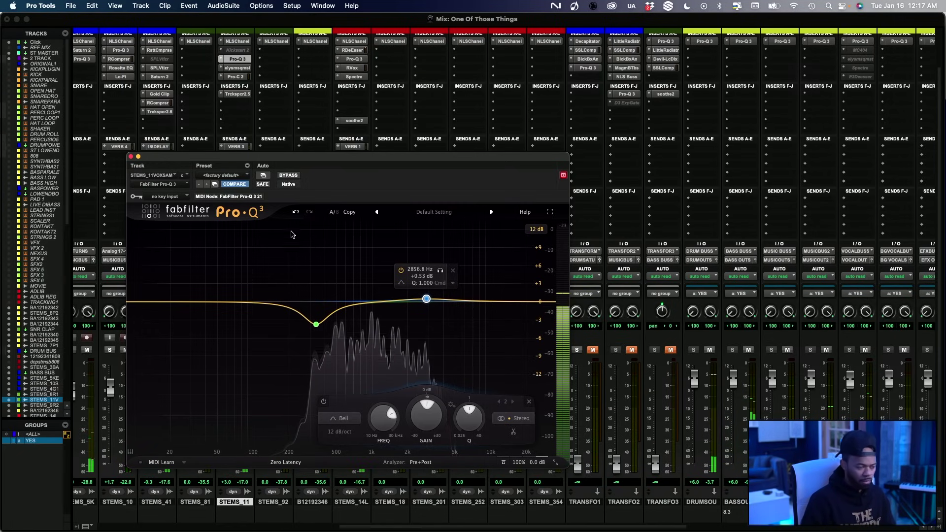
pyautogui.click(130, 156)
pyautogui.scroll(-2, 395, 337)
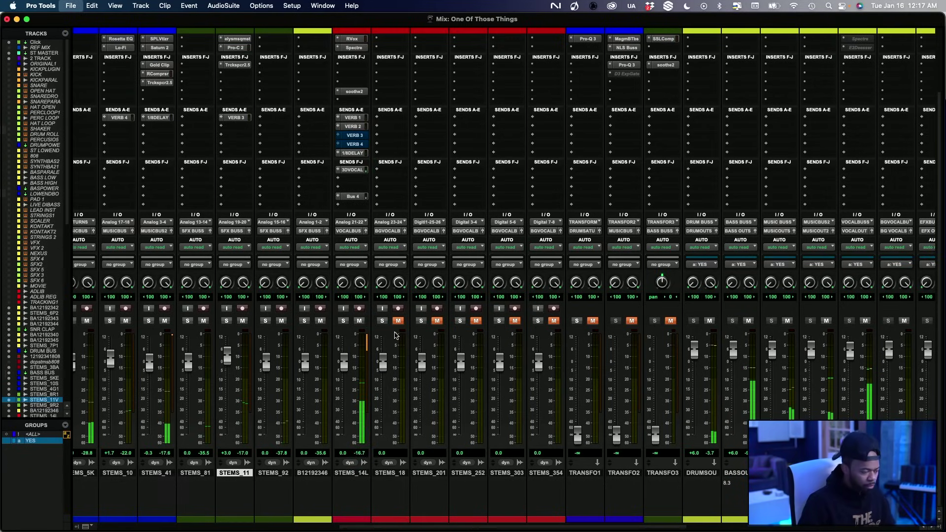
# Bypass the 2857 Hz band in STEMS_11's Pro-Q 3 and add a bell cut of about -1.58 dB at 1237 Hz
pyautogui.hscroll(-5, 396, 315)
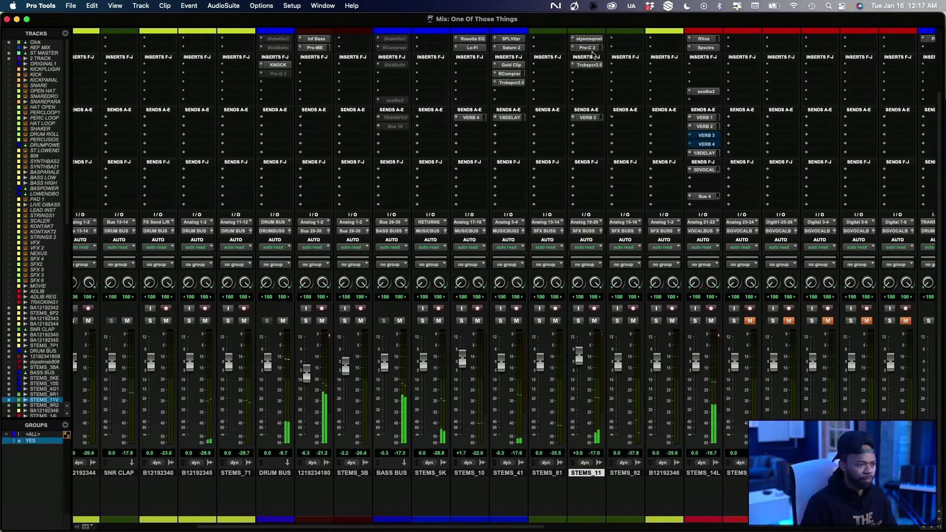
pyautogui.scroll(3, 589, 118)
pyautogui.click(586, 106)
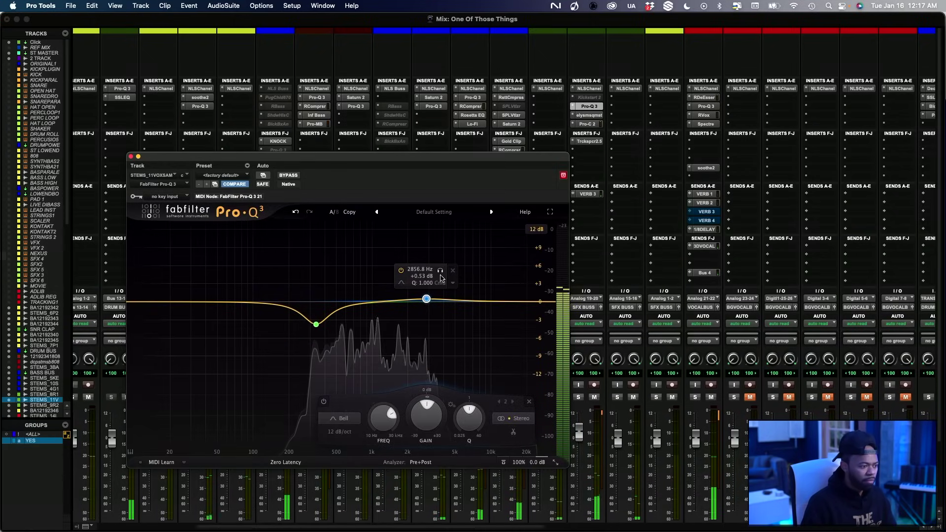
pyautogui.click(401, 270)
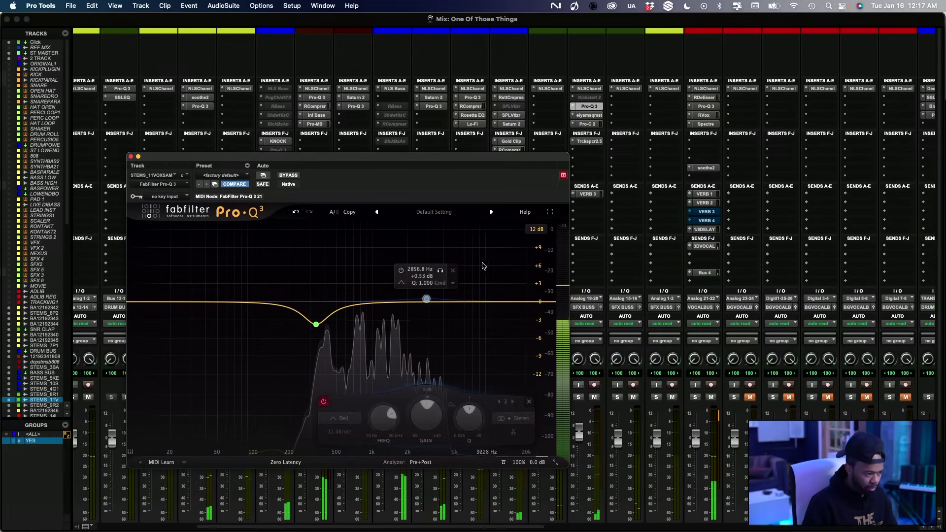
pyautogui.moveTo(396, 304); pyautogui.dragTo(383, 311)
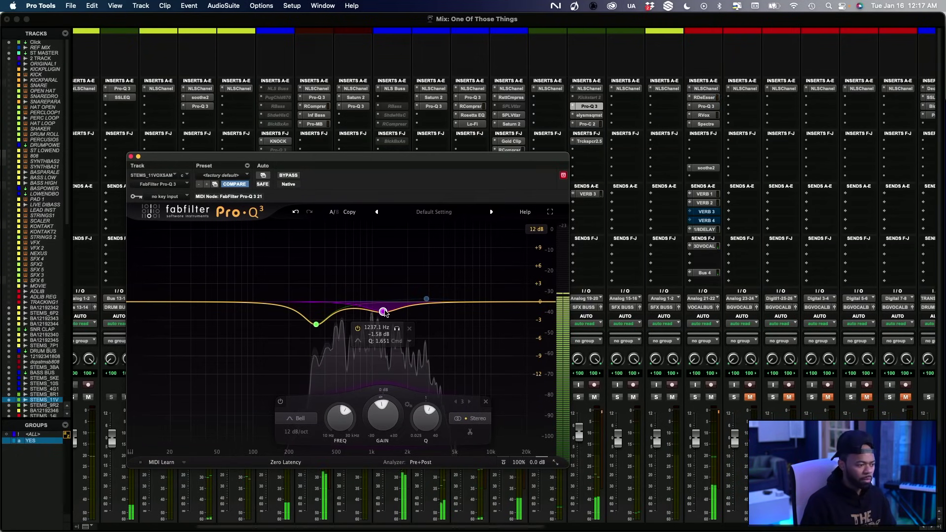
pyautogui.click(131, 156)
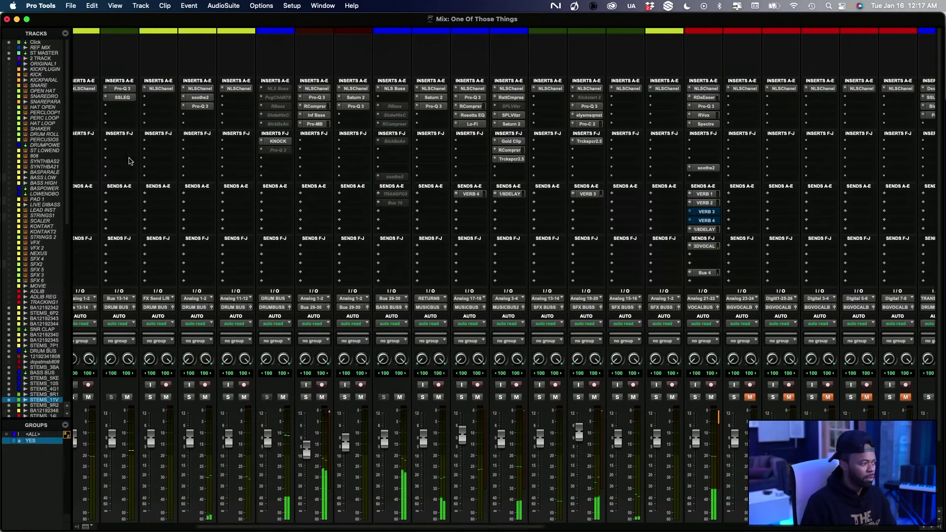
# A/B the revised STEMS_11 EQ in the mix against the 2 TRACK reference, restoring the reference's mute and solo states
pyautogui.scroll(-3, 294, 220)
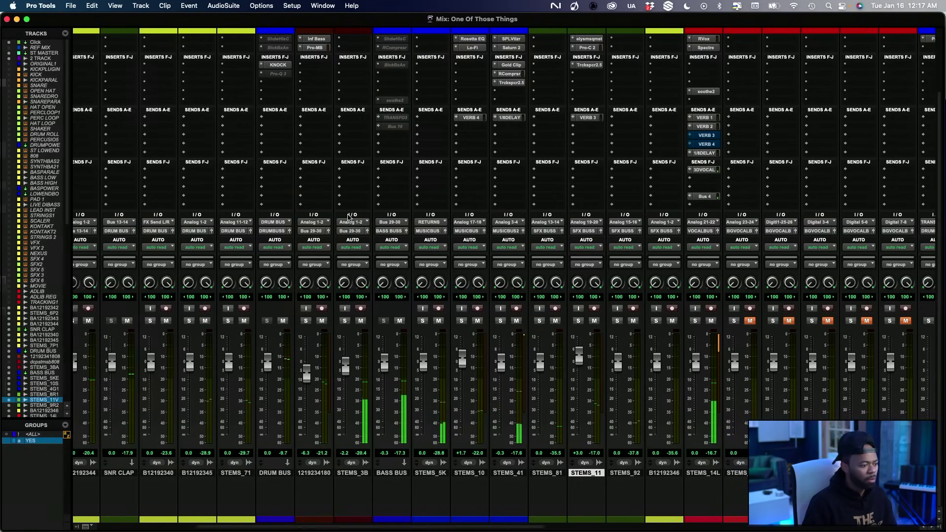
pyautogui.hscroll(-7, 171, 264)
pyautogui.click(162, 321)
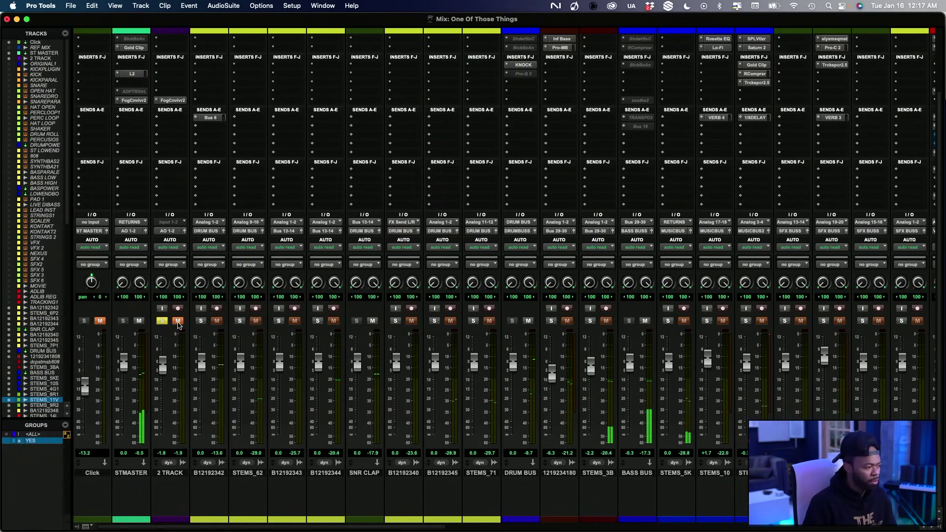
pyautogui.click(178, 321)
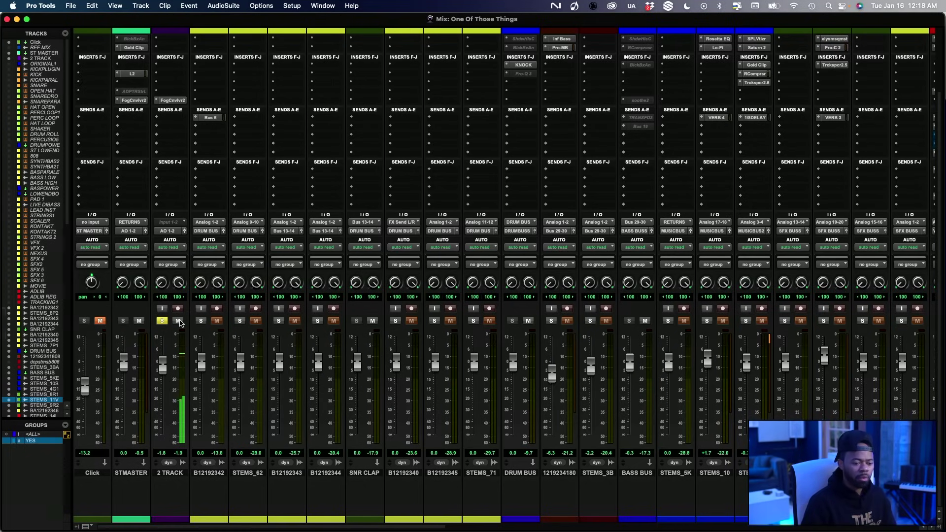
pyautogui.click(179, 321)
pyautogui.click(162, 321)
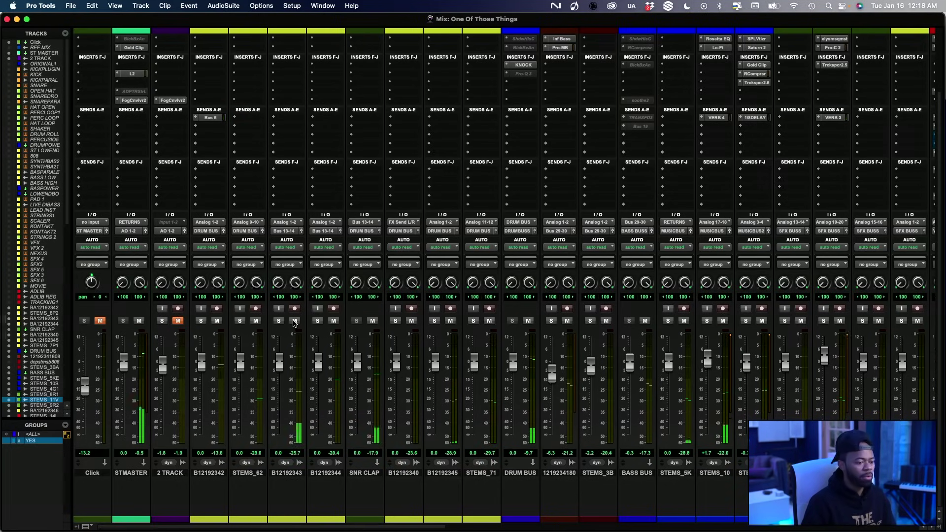
# Stop playback, select the STEMS_18 adlib track in the Edit window, and set the playback position to bar 25
pyautogui.hscroll(15, 284, 323)
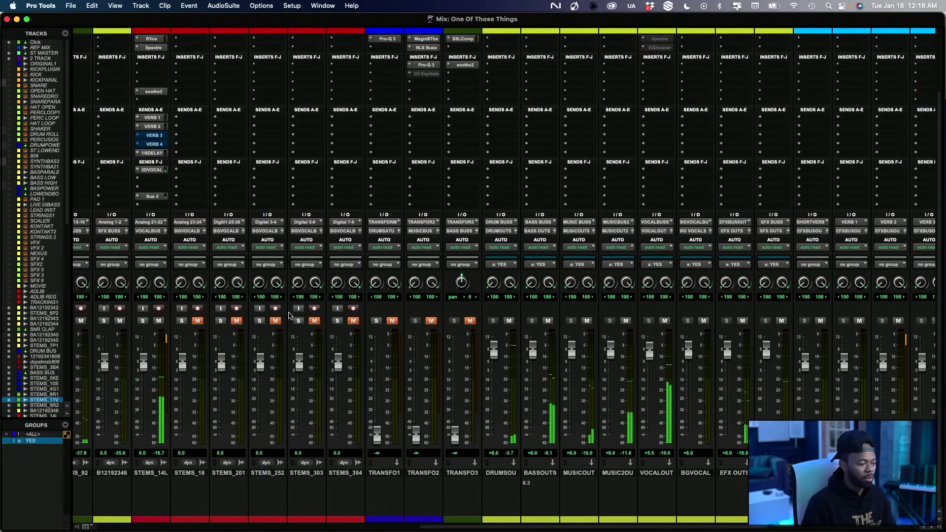
pyautogui.press('super+equal')
pyautogui.press('space')
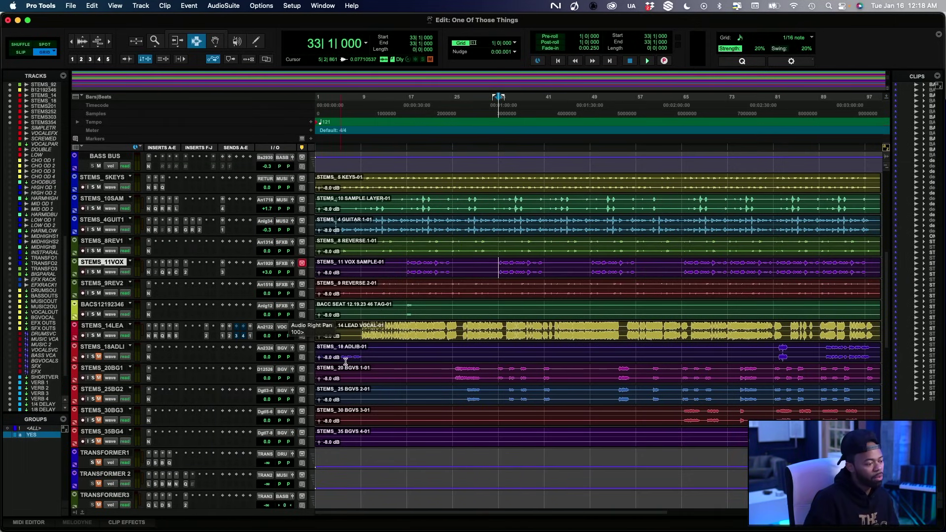
pyautogui.click(120, 347)
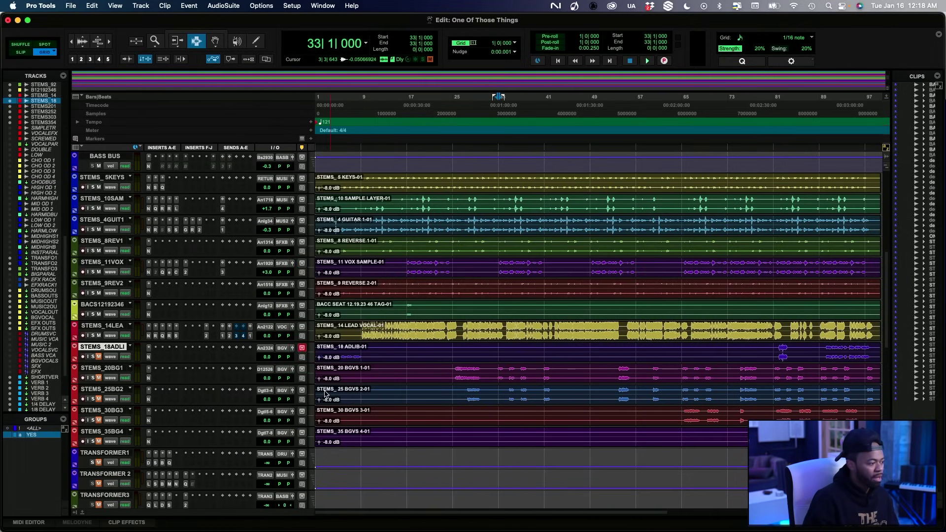
pyautogui.hscroll(2, 459, 400)
pyautogui.click(434, 369)
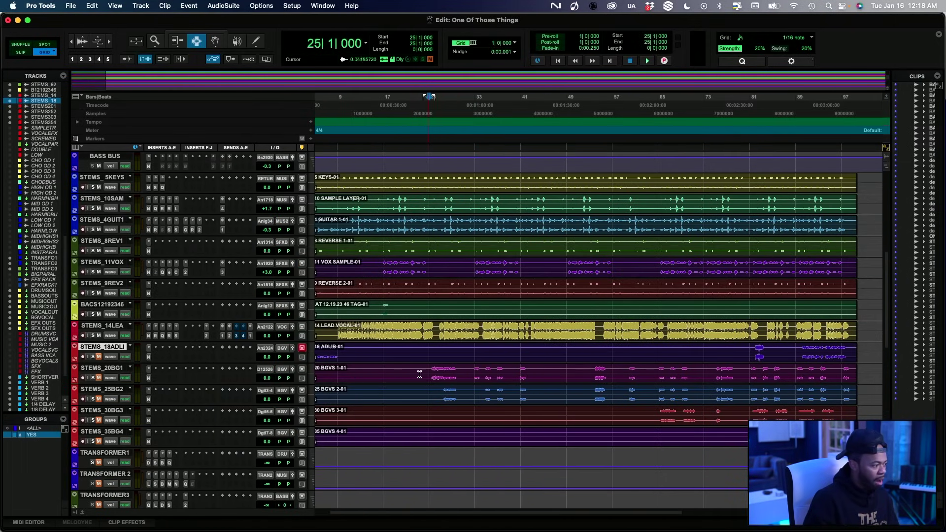
# Play from bar 25 and unmute the four background vocal tracks, STEMS_20, STEMS_25, STEMS_30 and STEMS_35
pyautogui.click(107, 369)
pyautogui.press('space')
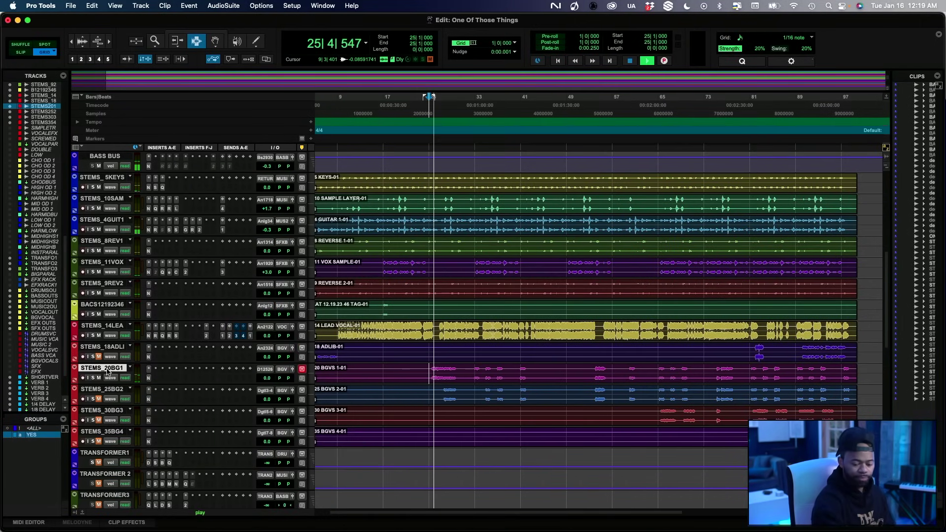
pyautogui.press('super+equal')
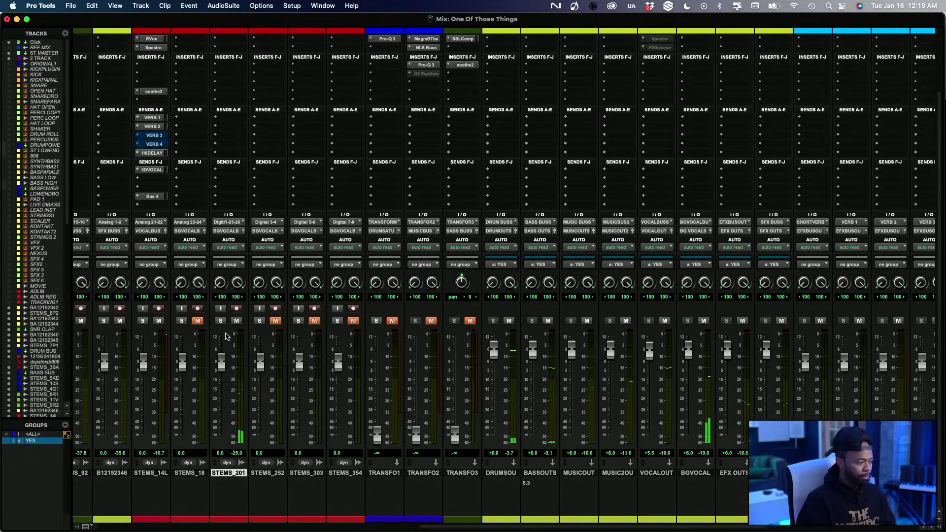
pyautogui.hscroll(-3, 344, 324)
pyautogui.click(346, 321)
pyautogui.click(385, 322)
pyautogui.click(425, 321)
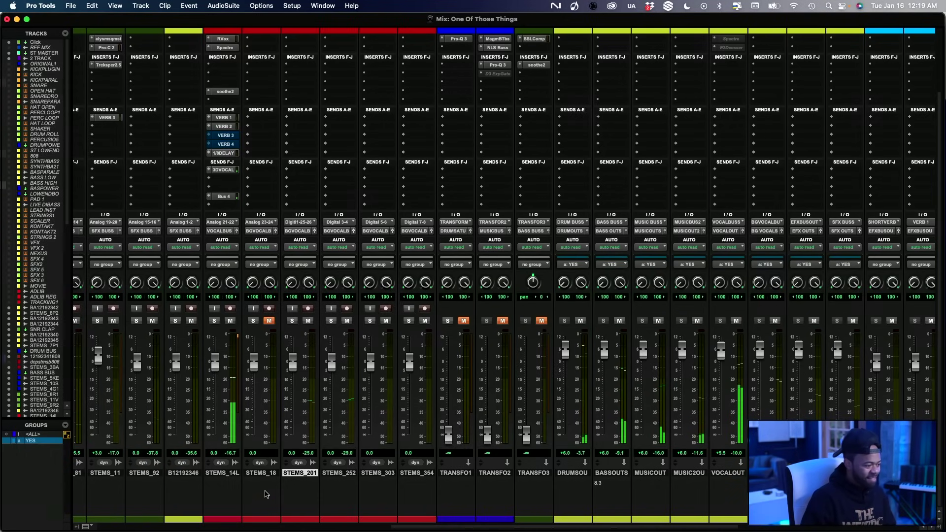
# Select and unmute the STEMS_18 adlib track, and restart playback from bar 25 in the Edit window
pyautogui.click(267, 474)
pyautogui.press('super+equal')
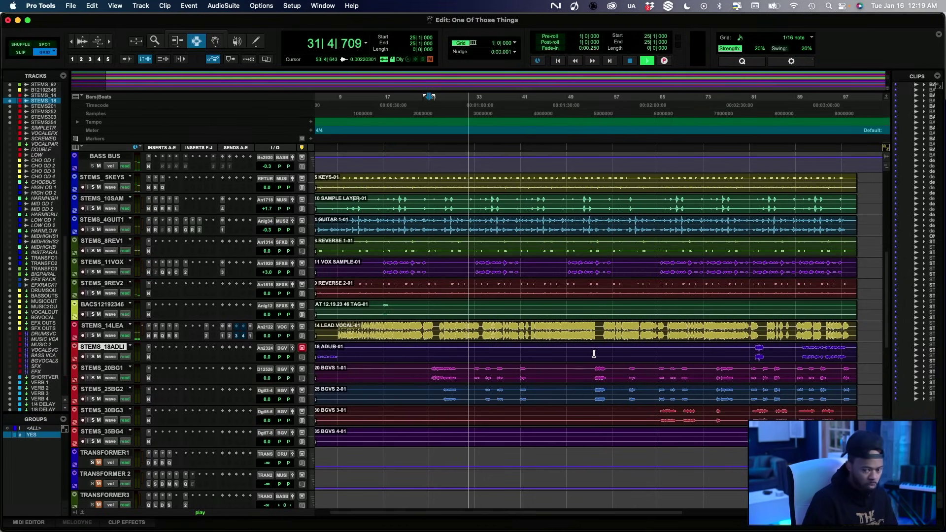
pyautogui.hscroll(3, 624, 354)
pyautogui.hscroll(2, 624, 354)
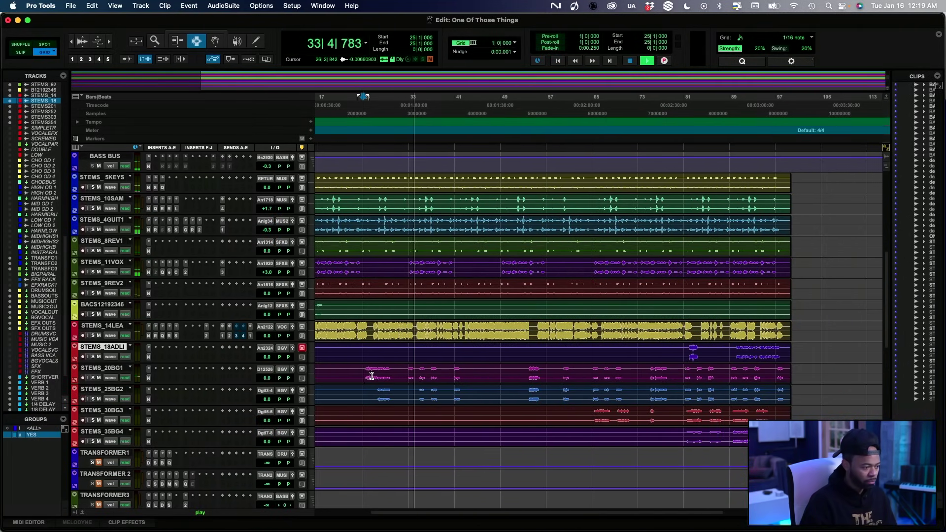
pyautogui.press('space')
pyautogui.press('space')
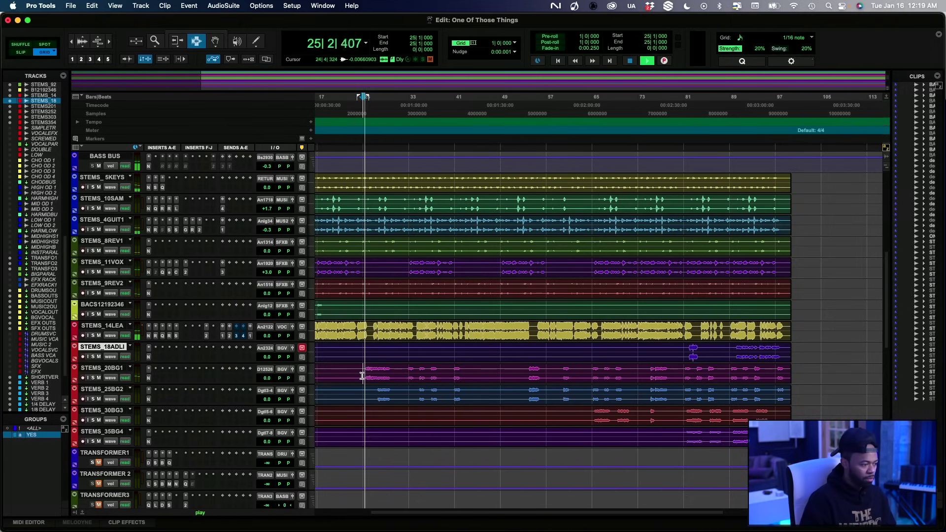
# Compare the mix including background vocals with the 2 TRACK reference, and return to the unsoloed mix at the vocal tracks
pyautogui.press('super+equal')
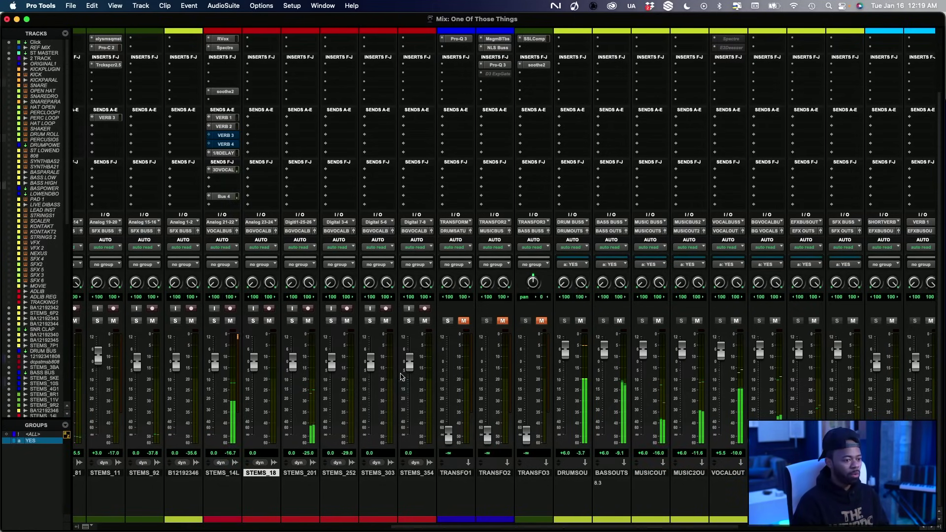
pyautogui.hscroll(-15, 182, 337)
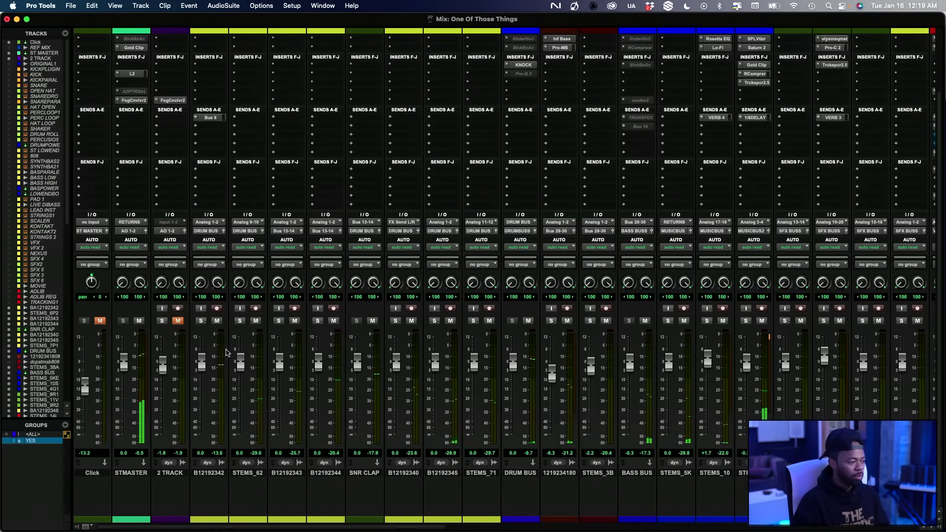
pyautogui.click(162, 321)
pyautogui.click(178, 320)
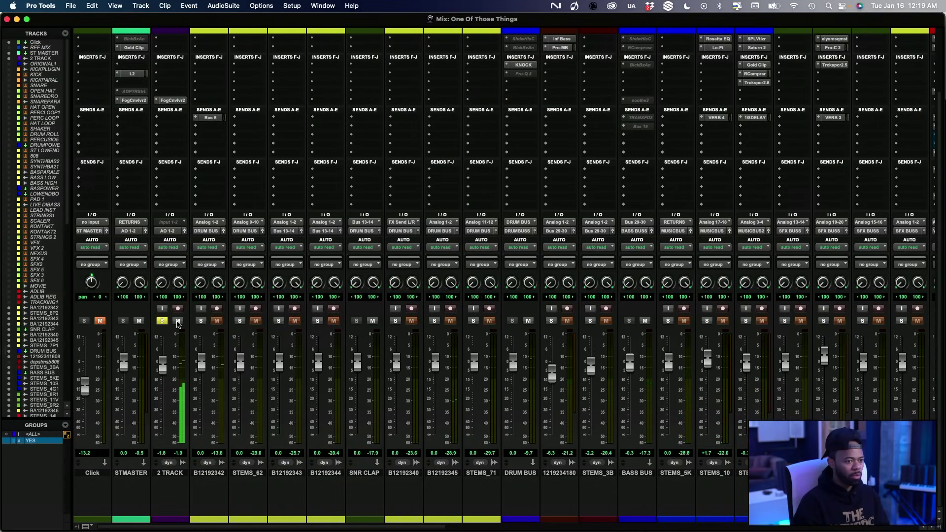
pyautogui.click(178, 320)
pyautogui.click(162, 321)
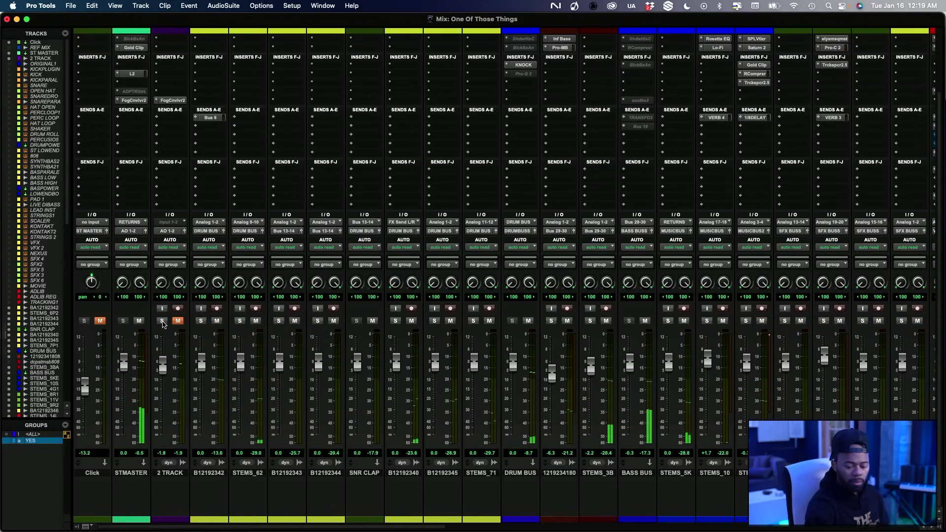
pyautogui.hscroll(13, 418, 291)
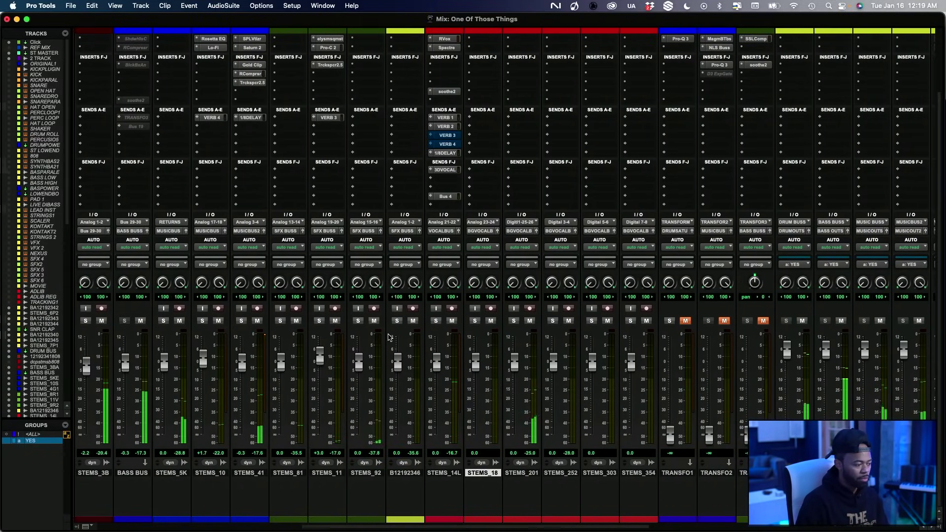
# Review the mixer's vocal stems, output buses and effects returns while the mix plays
pyautogui.hscroll(4, 530, 351)
pyautogui.scroll(3, 531, 351)
pyautogui.hscroll(-2, 517, 349)
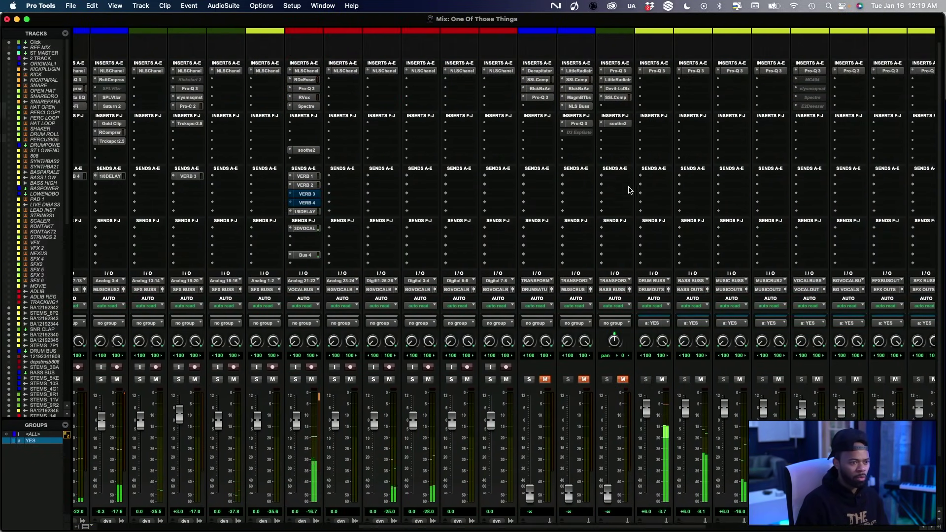
pyautogui.hscroll(14, 627, 186)
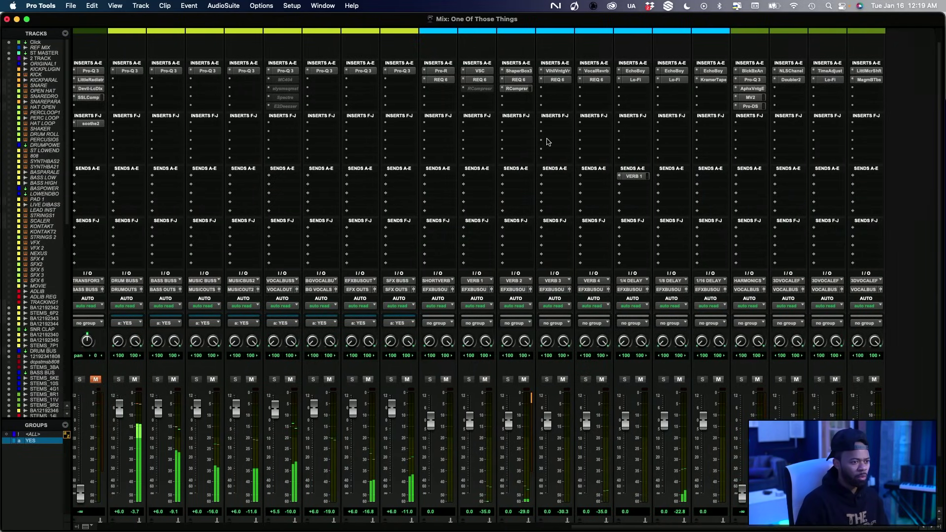
pyautogui.scroll(-3, 551, 145)
pyautogui.hscroll(-1, 549, 143)
pyautogui.hscroll(-16, 548, 142)
pyautogui.hscroll(15, 548, 142)
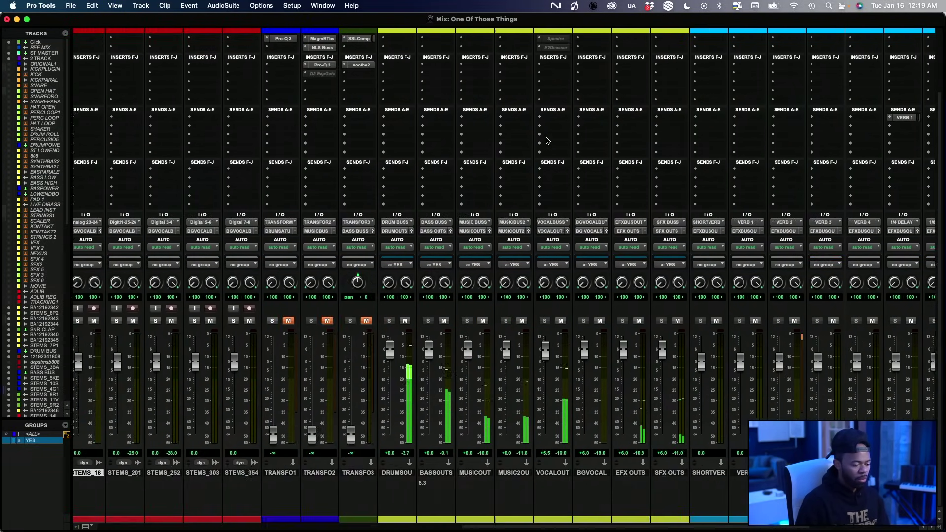
pyautogui.scroll(4, 552, 196)
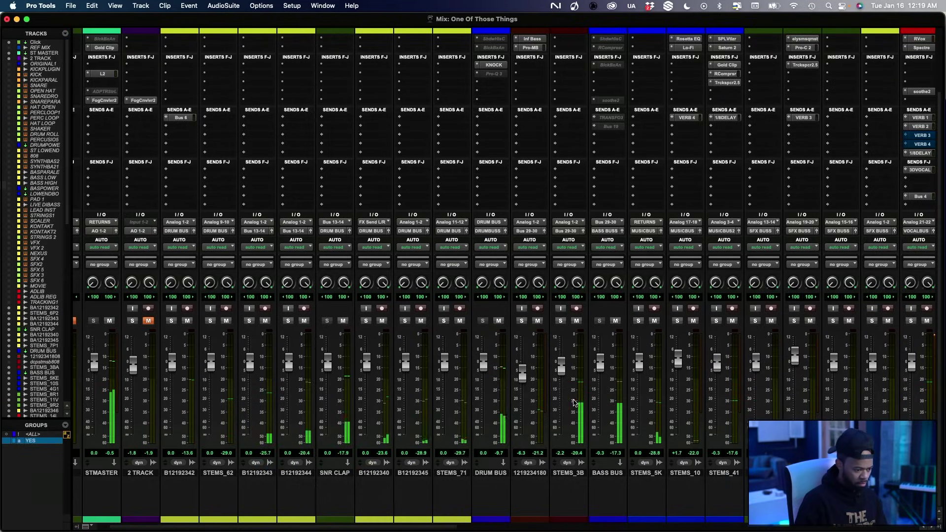
pyautogui.hscroll(5, 558, 370)
pyautogui.hscroll(10, 558, 370)
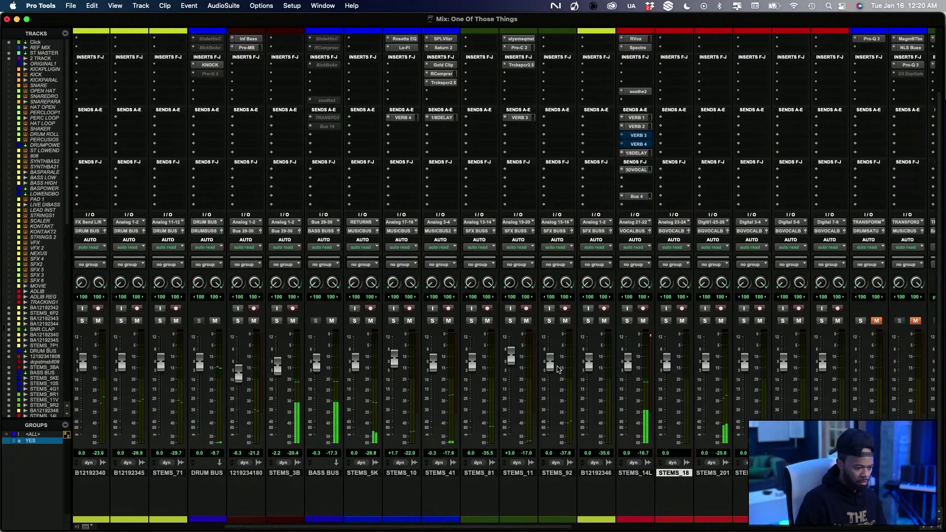
# Solo the STEMS_201 background vocal and copy the VERB 3 send from STEMS_14L onto its send C
pyautogui.hscroll(-7, 606, 379)
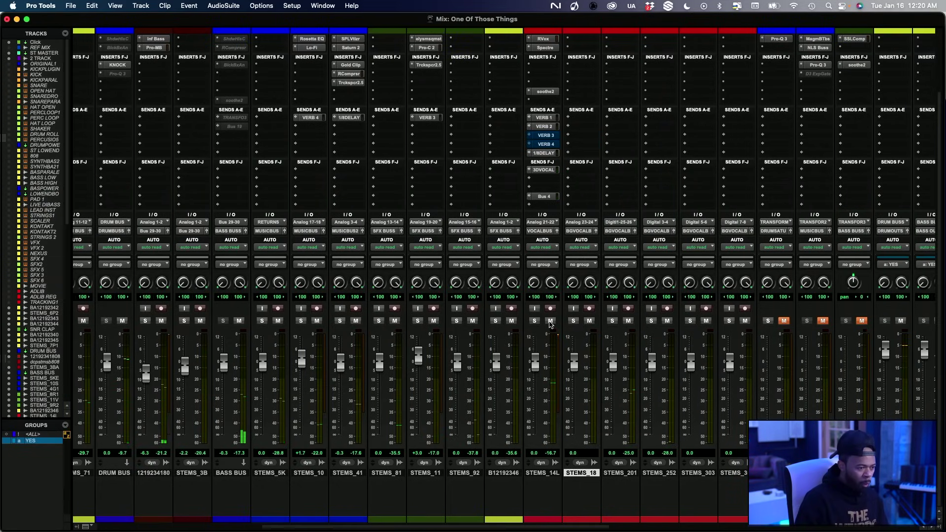
pyautogui.click(613, 320)
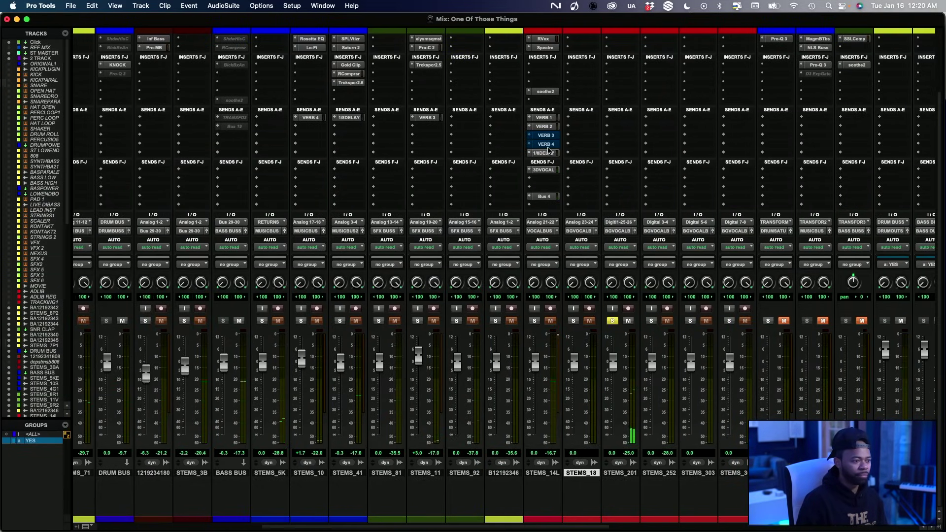
pyautogui.moveTo(627, 134); pyautogui.dragTo(629, 138)
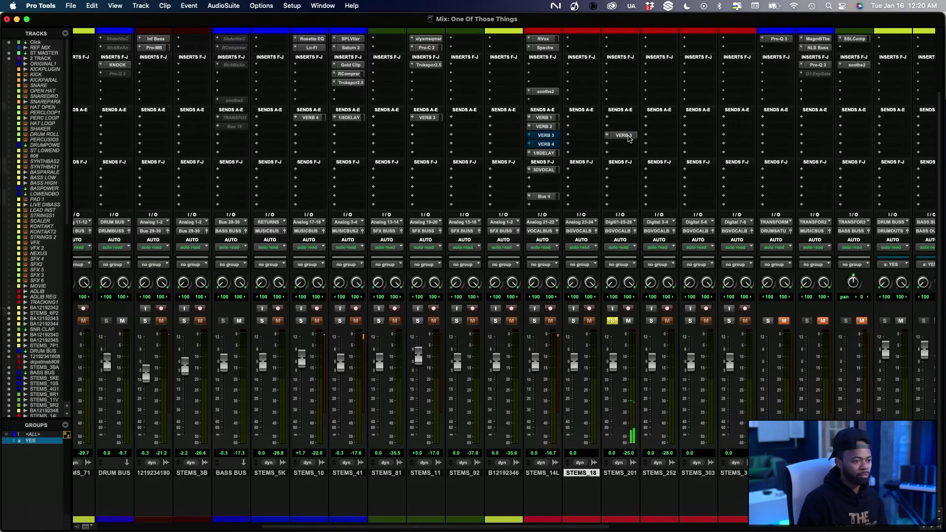
# Set the STEMS_201 send level to VERB 3 at -15.5 dB, close the send window and unsolo the track
pyautogui.click(623, 136)
pyautogui.moveTo(690, 336); pyautogui.dragTo(691, 291)
pyautogui.press('super+equal')
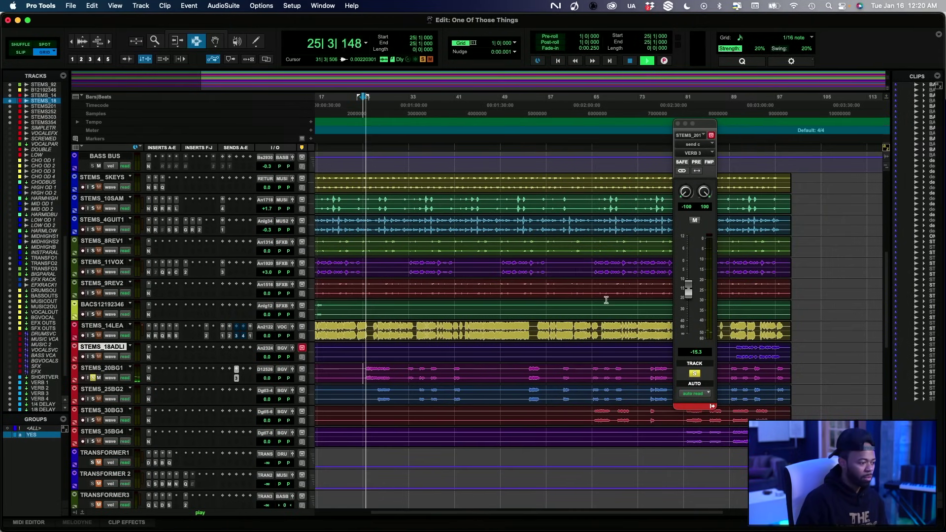
pyautogui.moveTo(690, 291); pyautogui.dragTo(691, 288)
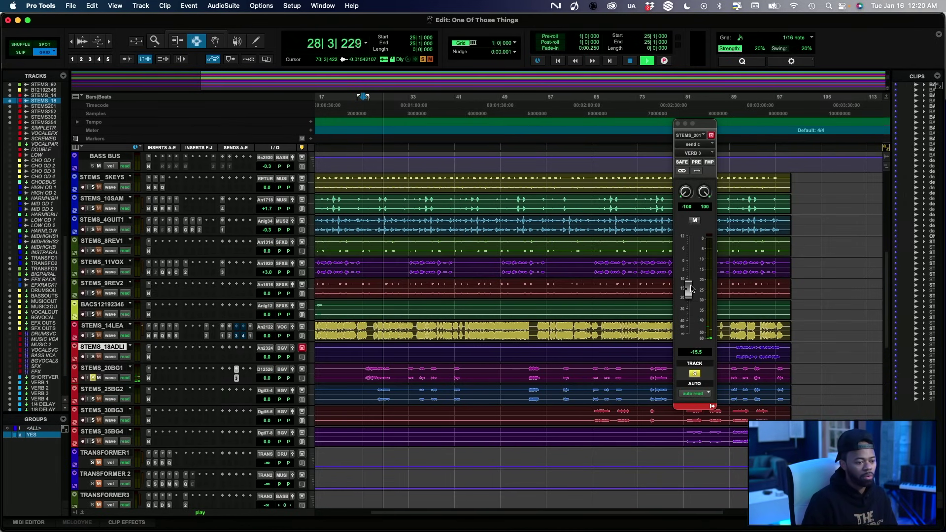
pyautogui.press('super+equal')
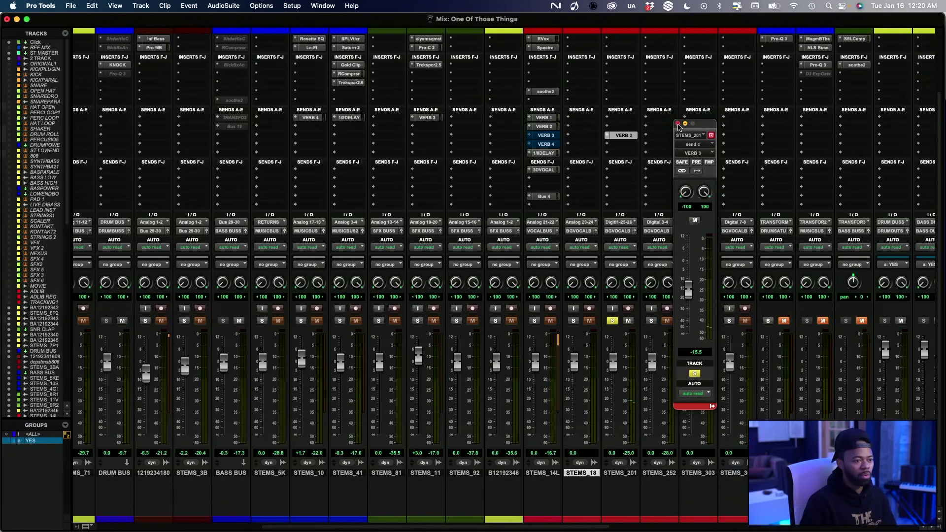
pyautogui.click(678, 124)
pyautogui.click(612, 321)
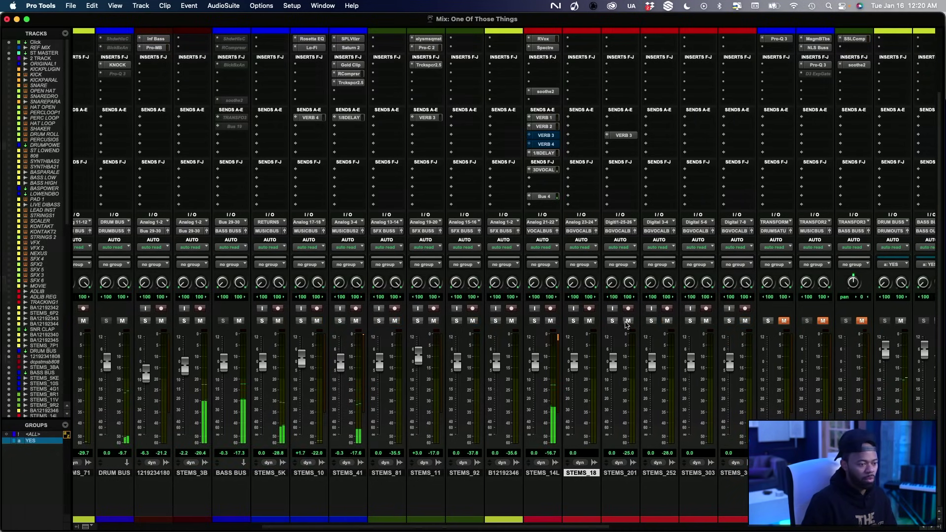
# Solo STEMS_201 again and open the multichannel plug-in choices for an empty insert on the track
pyautogui.hscroll(3, 627, 326)
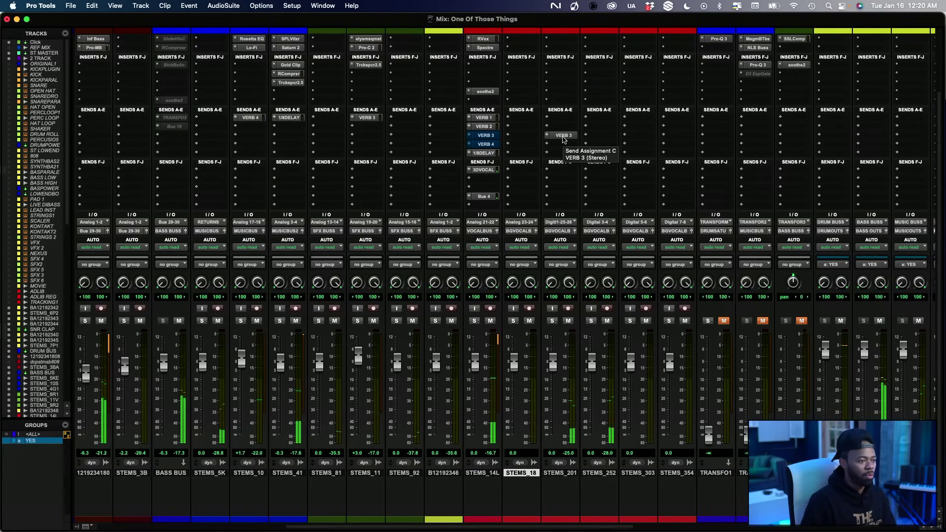
pyautogui.click(552, 320)
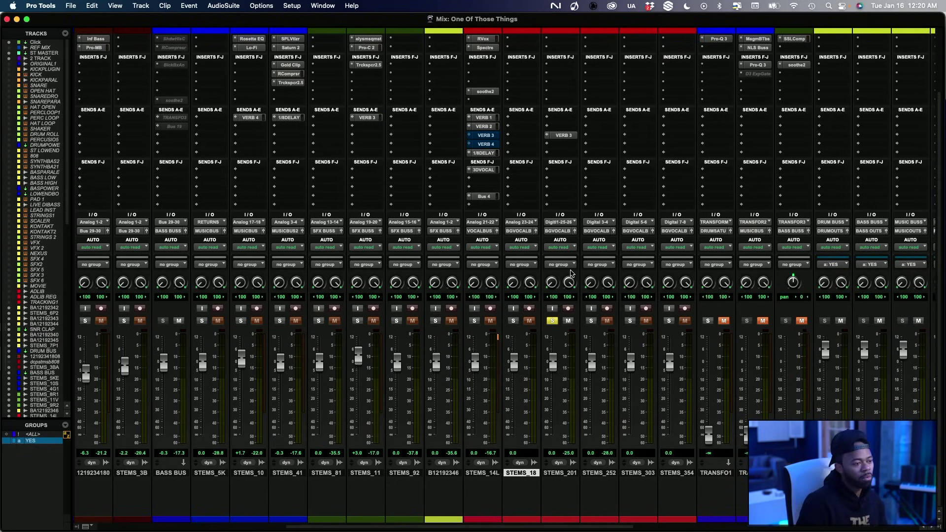
pyautogui.scroll(2, 550, 260)
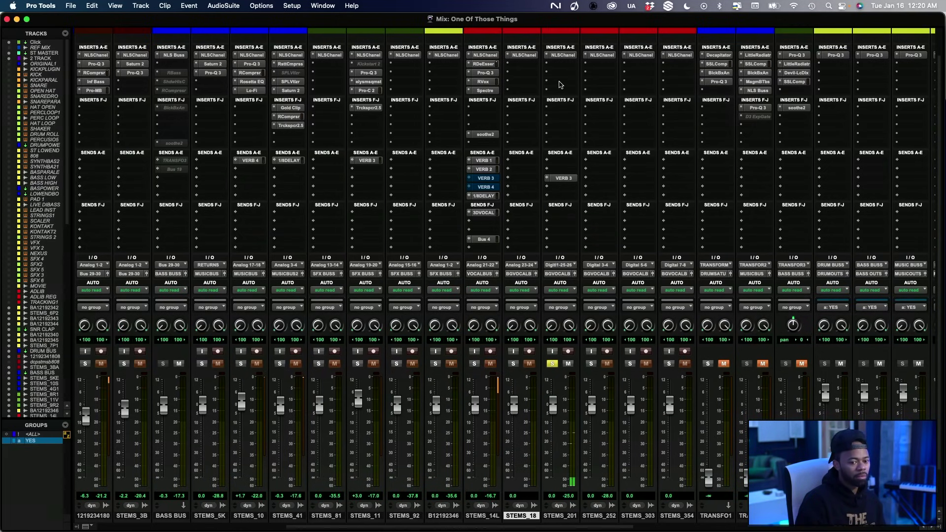
pyautogui.click(559, 67)
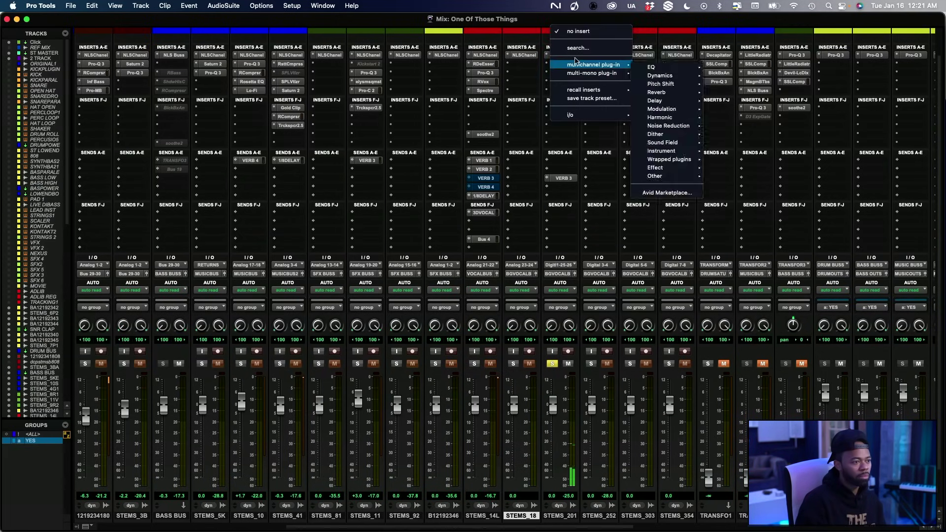
# Insert the stereo FabFilter Pro-Q 3 in the slot below NLSChannel on the STEMS_20 BGVS track
pyautogui.write('fab')
pyautogui.press('Down')
pyautogui.press('Down')
pyautogui.press('Down')
pyautogui.press('Down')
pyautogui.press('Down')
pyautogui.press('Down')
pyautogui.press('Down')
pyautogui.press('Down')
pyautogui.press('Down')
pyautogui.press('Down')
pyautogui.press('Down')
pyautogui.press('Down')
pyautogui.press('Down')
pyautogui.press('Down')
pyautogui.press('Down')
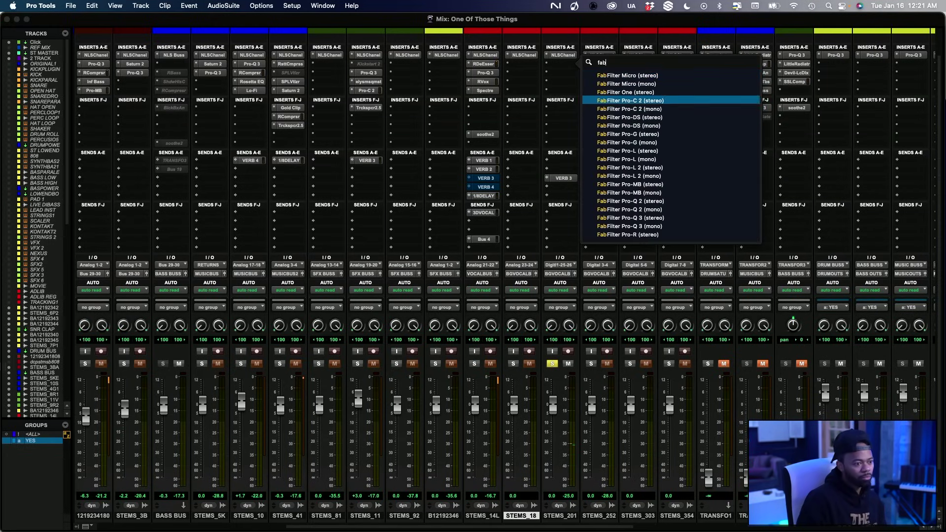
pyautogui.press('Down')
pyautogui.press('Down')
pyautogui.press('Down')
pyautogui.press('Up')
pyautogui.press('Return')
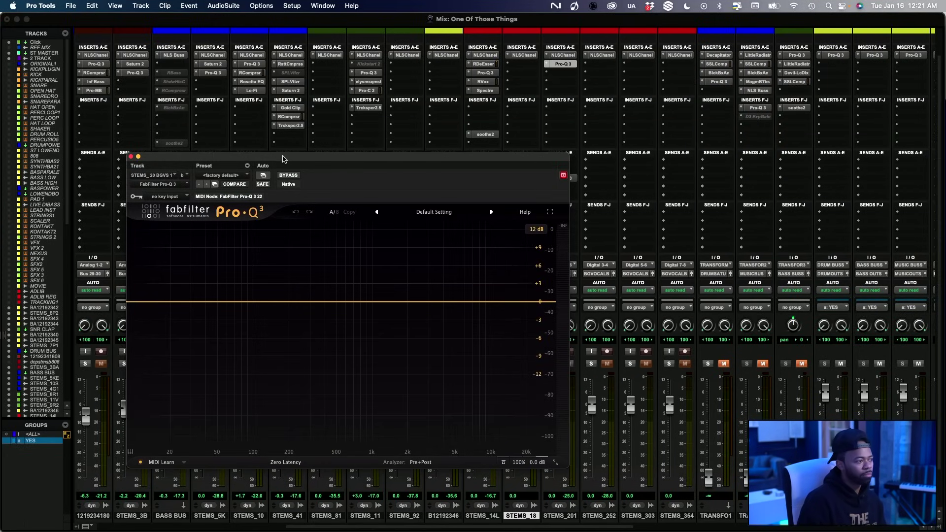
# During playback, add a narrow Pro-Q 3 bell band, sweep it boosted to about 854 Hz, and cut it by about 2.4 dB
pyautogui.moveTo(261, 157); pyautogui.dragTo(474, 77)
pyautogui.press('space')
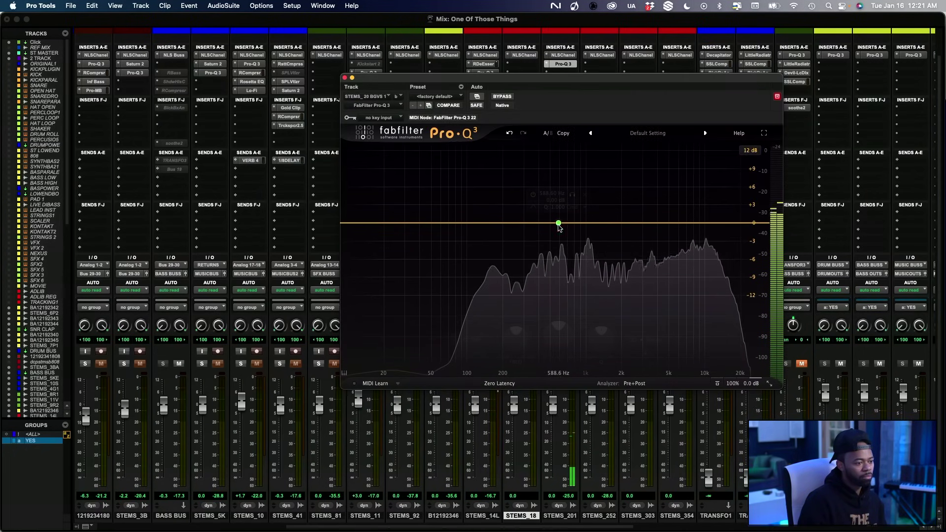
pyautogui.click(558, 223)
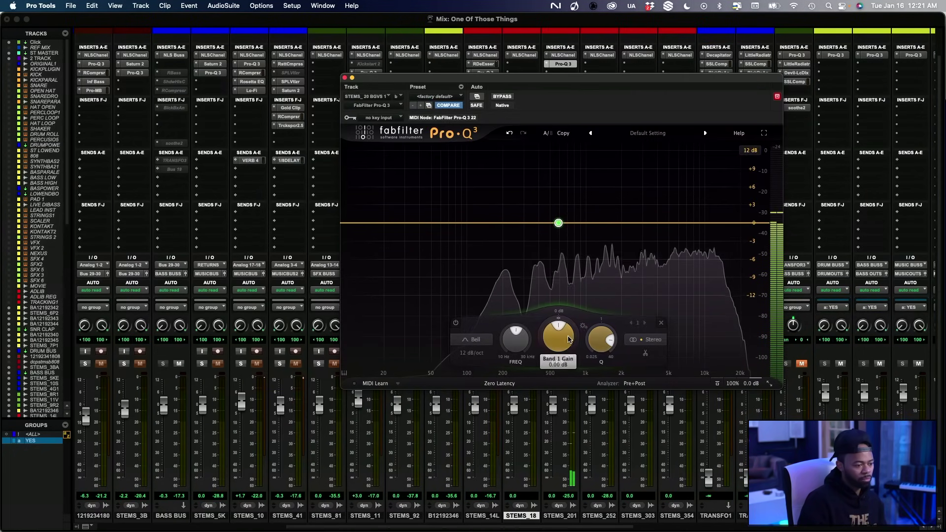
pyautogui.scroll(5, 559, 332)
pyautogui.scroll(2, 562, 328)
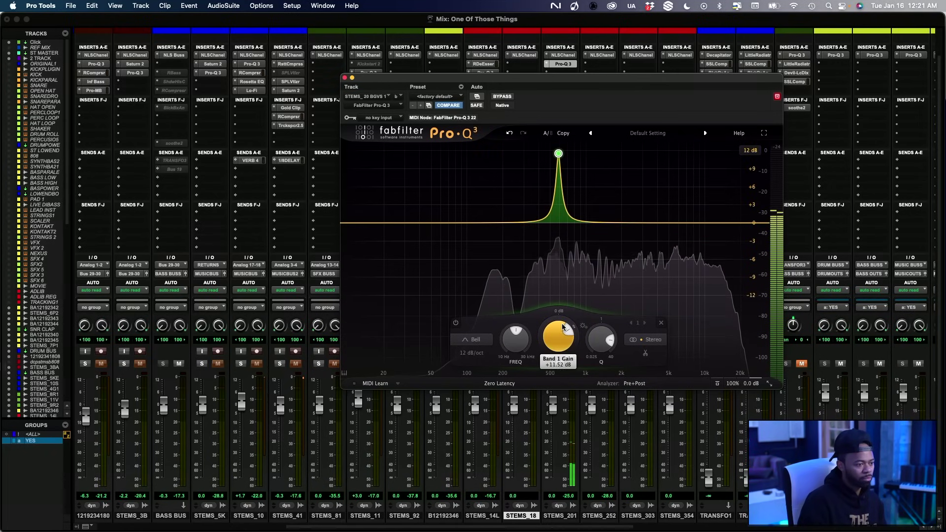
pyautogui.scroll(6, 522, 335)
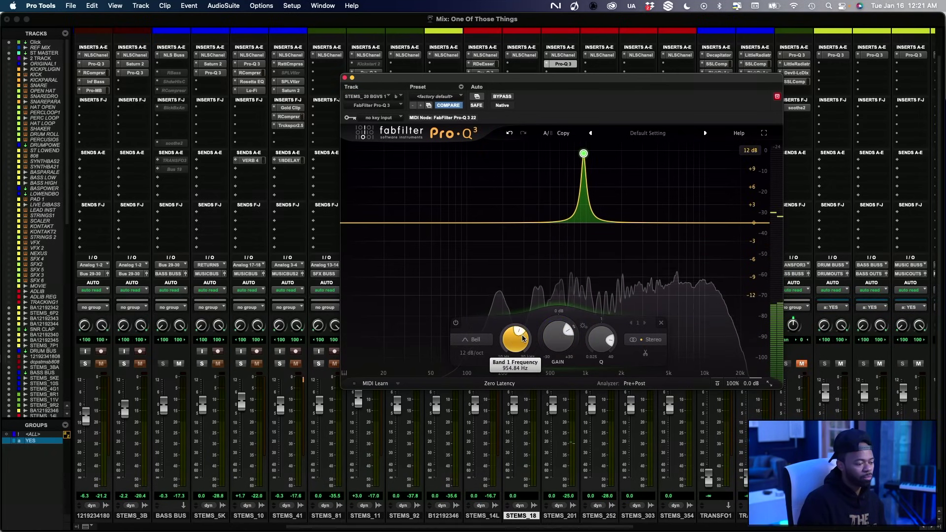
pyautogui.scroll(-2, 516, 345)
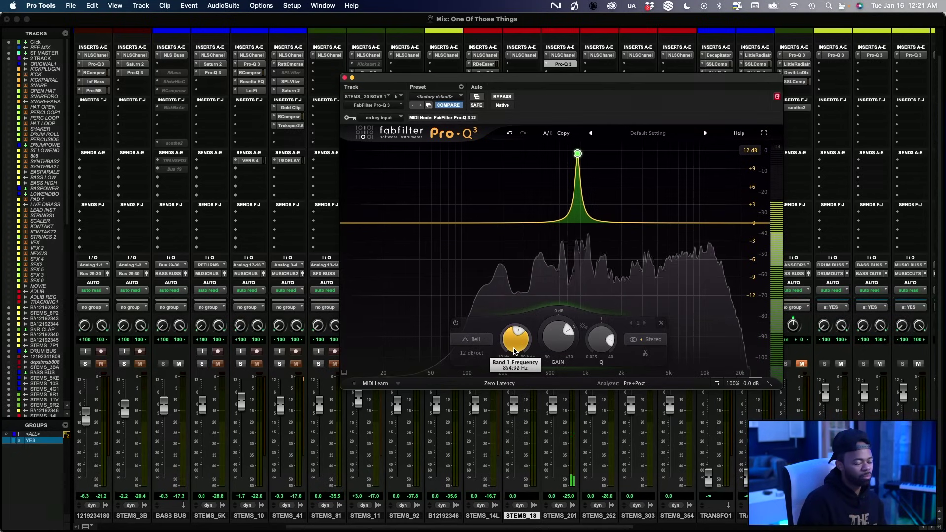
pyautogui.doubleClick(556, 344)
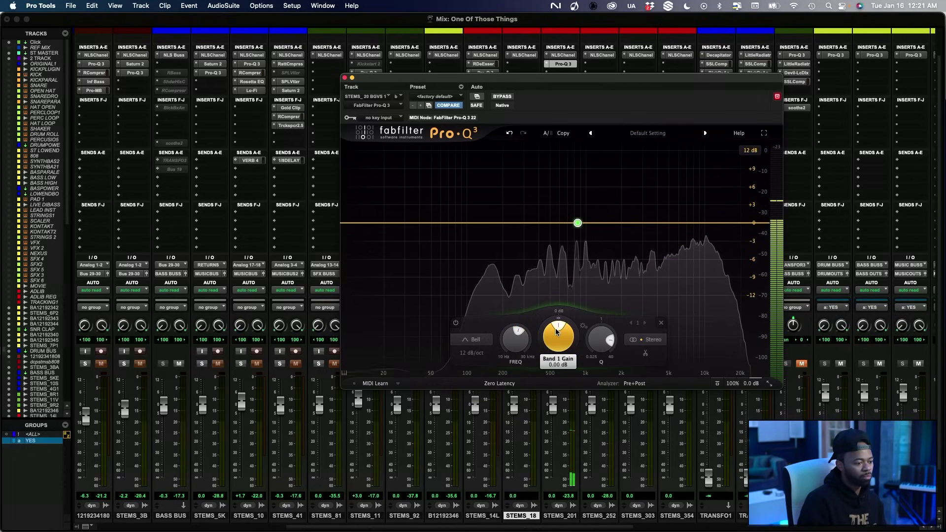
pyautogui.scroll(-2, 549, 348)
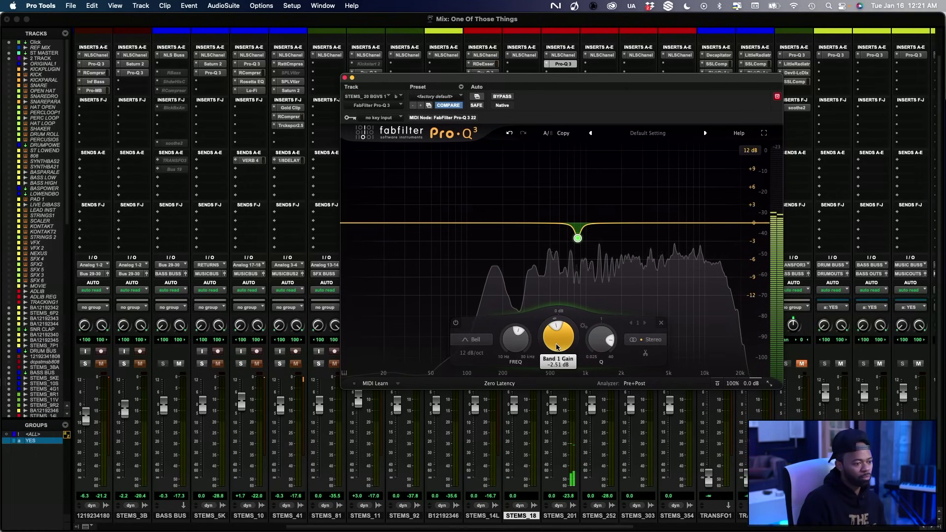
# Add a second bell band at about 192 Hz with a Q of about 4.2 and cut it by about 2 dB
pyautogui.doubleClick(500, 223)
pyautogui.moveTo(513, 338); pyautogui.dragTo(510, 295)
pyautogui.moveTo(500, 337); pyautogui.dragTo(498, 360)
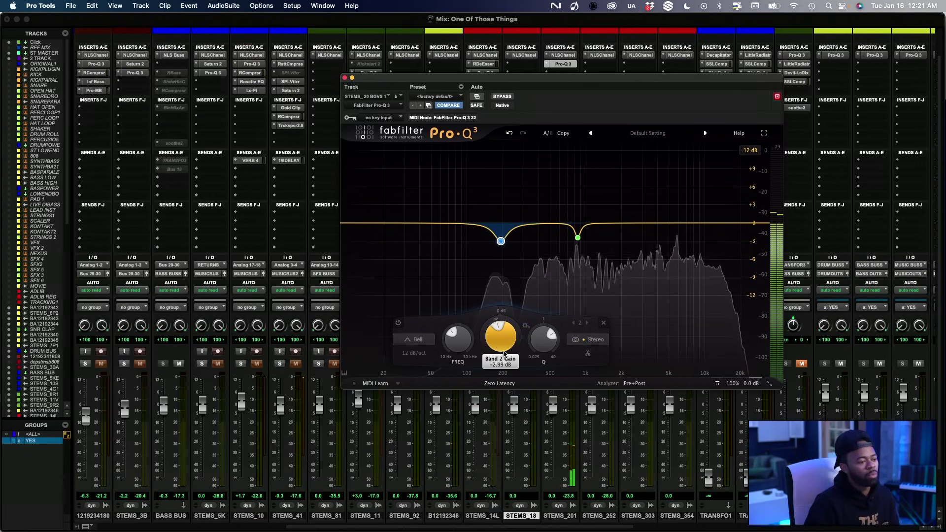
pyautogui.moveTo(502, 354); pyautogui.dragTo(509, 347)
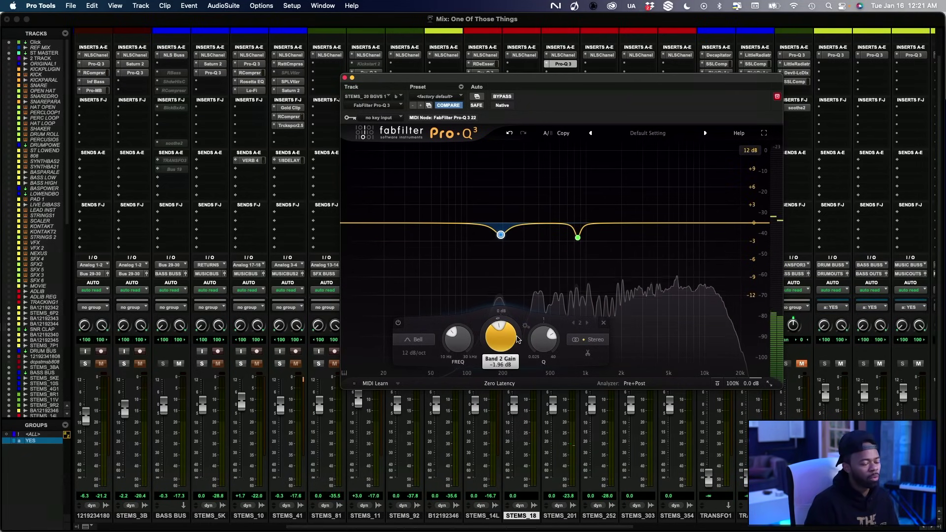
# Move Pro-Q 3 down one insert slot on the STEMS_20 BGVS track and insert RDeEsser above it
pyautogui.moveTo(541, 80); pyautogui.dragTo(540, 94)
pyautogui.moveTo(561, 64); pyautogui.dragTo(562, 73)
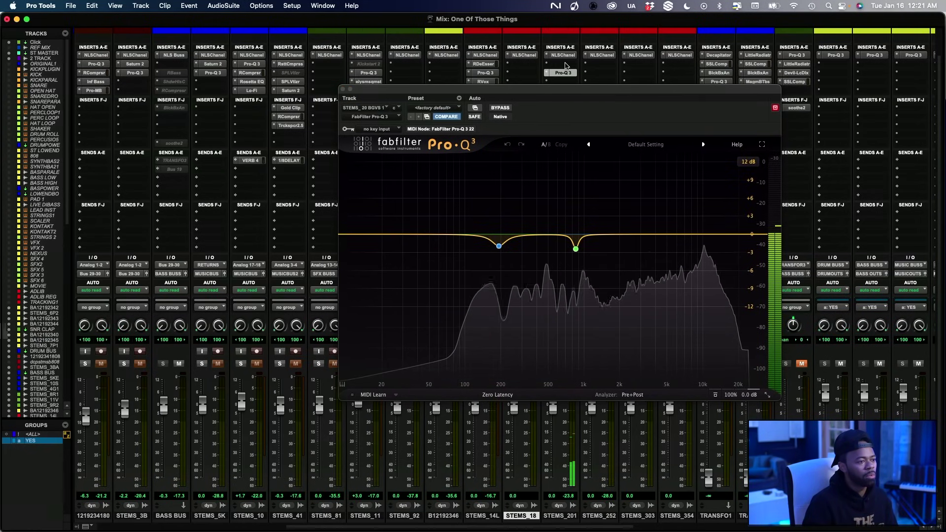
pyautogui.click(565, 64)
pyautogui.click(570, 49)
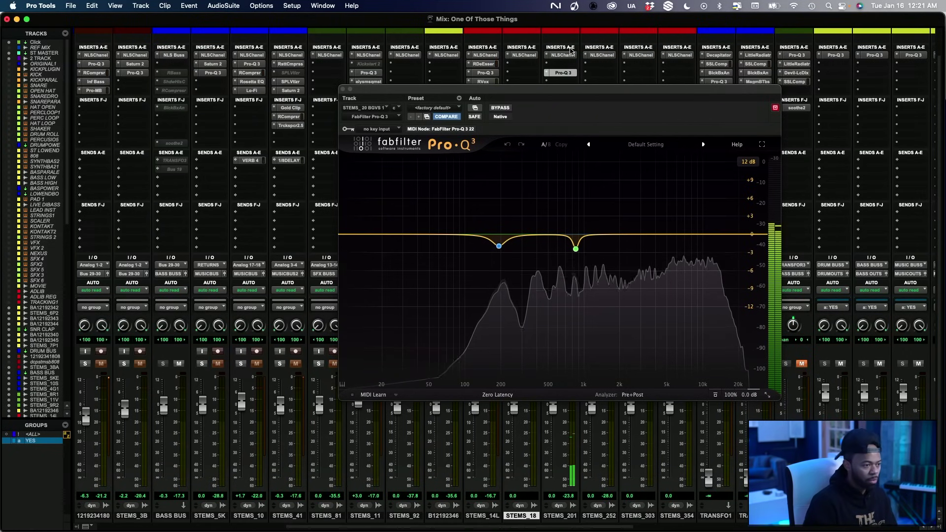
pyautogui.write('rde')
pyautogui.click(596, 76)
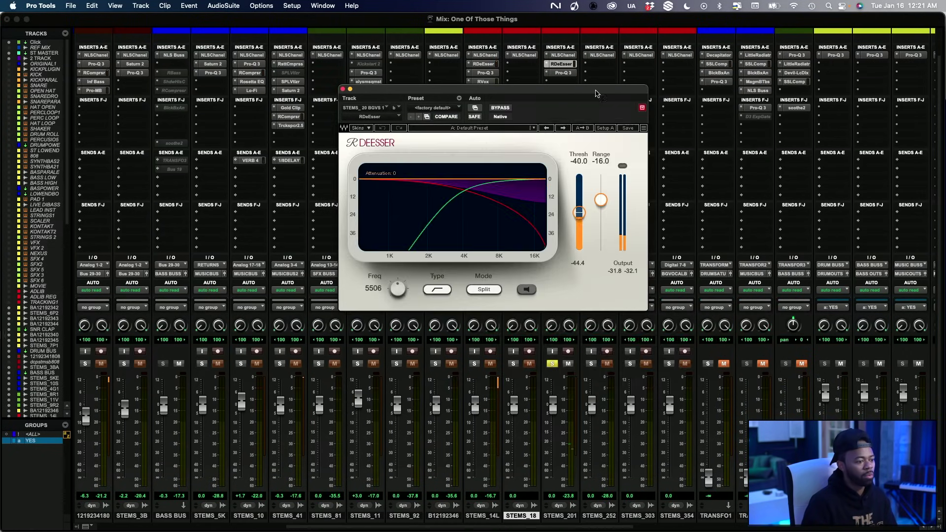
# Set RDeEsser to a frequency of 7397, threshold -54.6 and range -6.1, and compare the sound with it bypassed
pyautogui.moveTo(397, 289); pyautogui.dragTo(398, 275)
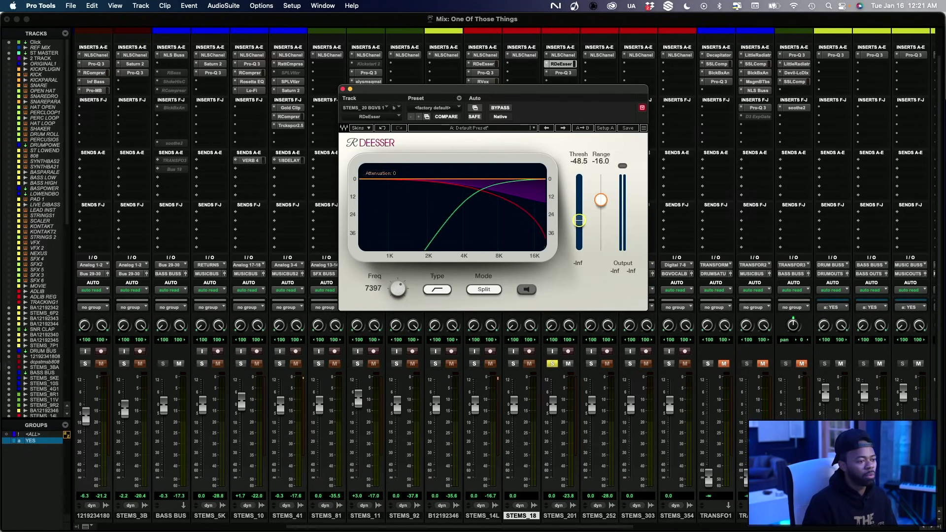
pyautogui.moveTo(579, 222); pyautogui.dragTo(601, 183)
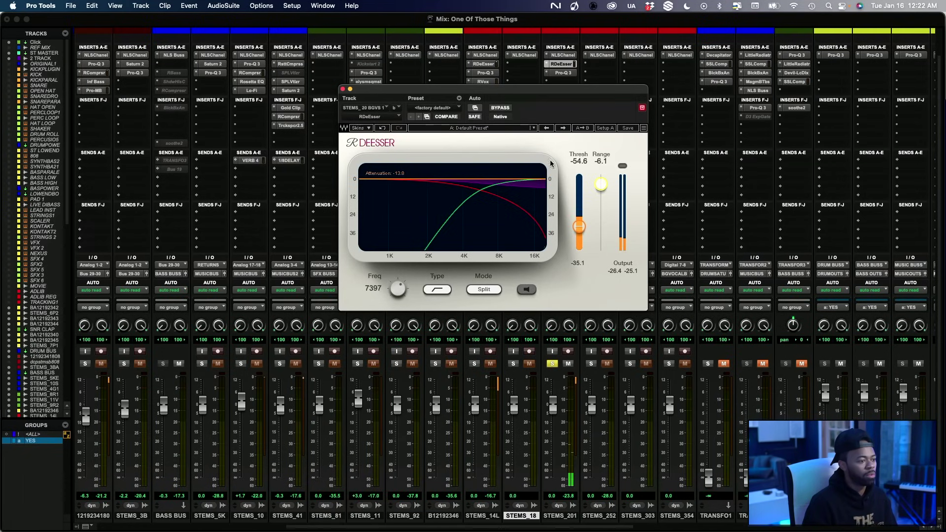
pyautogui.click(501, 108)
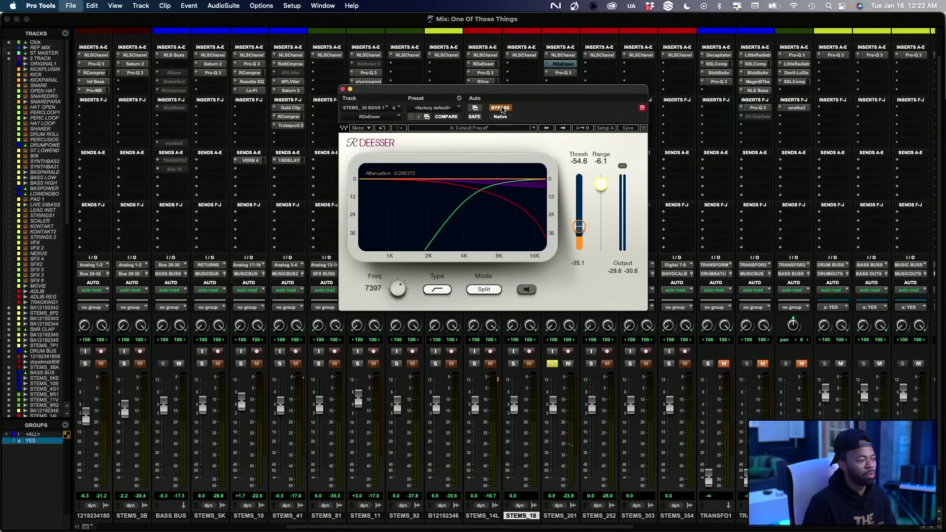
pyautogui.click(502, 109)
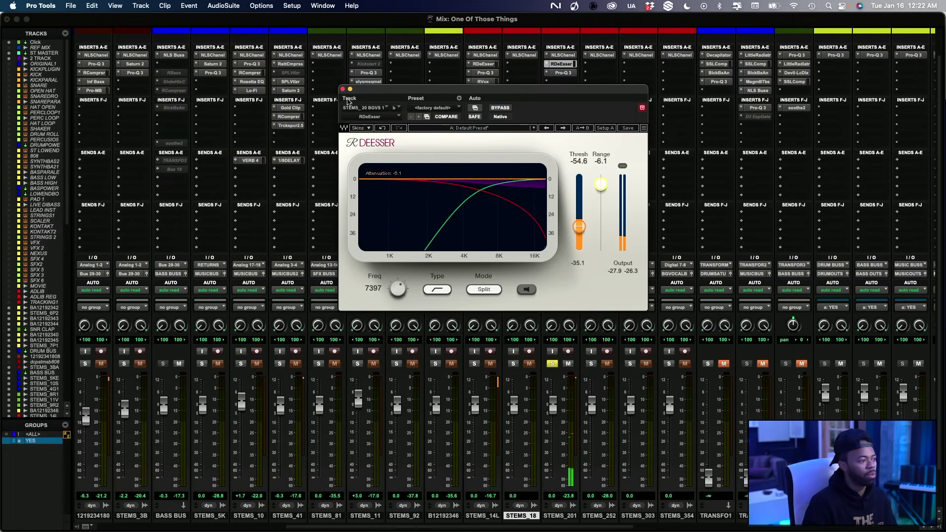
# Close RDeEsser, listen to the background vocals unsoloed in the full mix, and reopen their Pro-Q 3
pyautogui.click(343, 90)
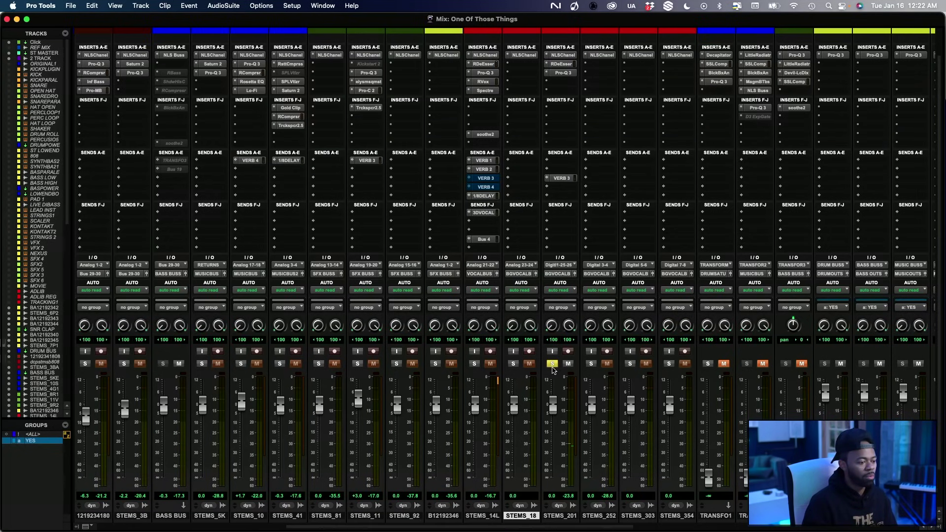
pyautogui.click(553, 364)
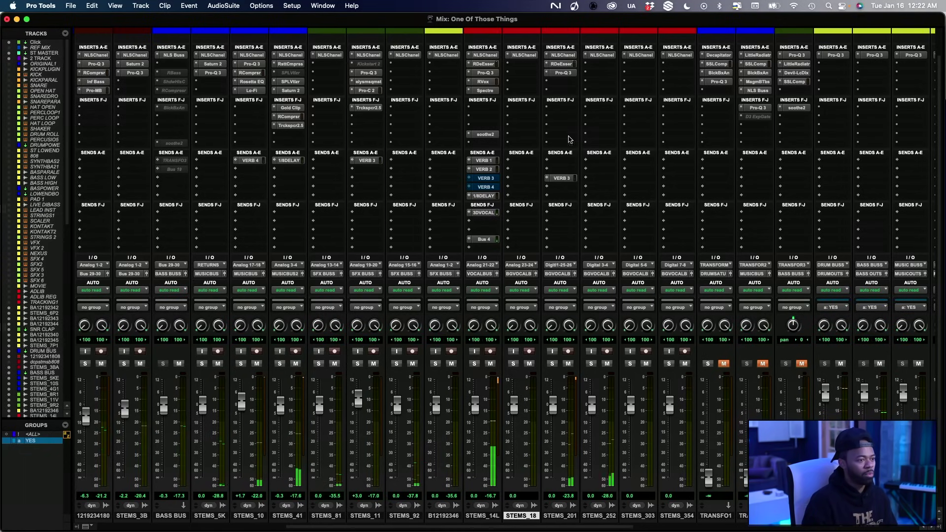
pyautogui.click(561, 72)
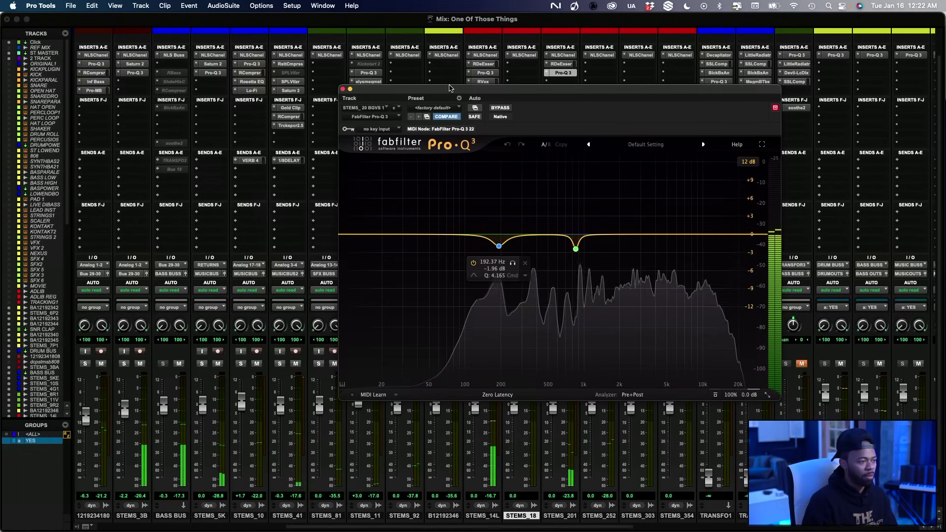
pyautogui.moveTo(450, 88); pyautogui.dragTo(193, 77)
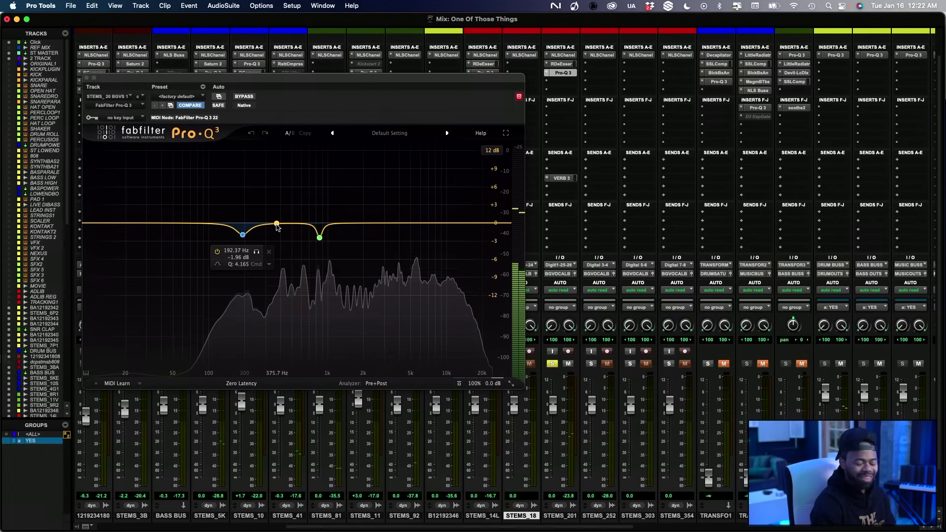
# Add a third Pro-Q 3 bell band at about 376 Hz, audition it boosted, and cut it by about 2 dB
pyautogui.click(277, 224)
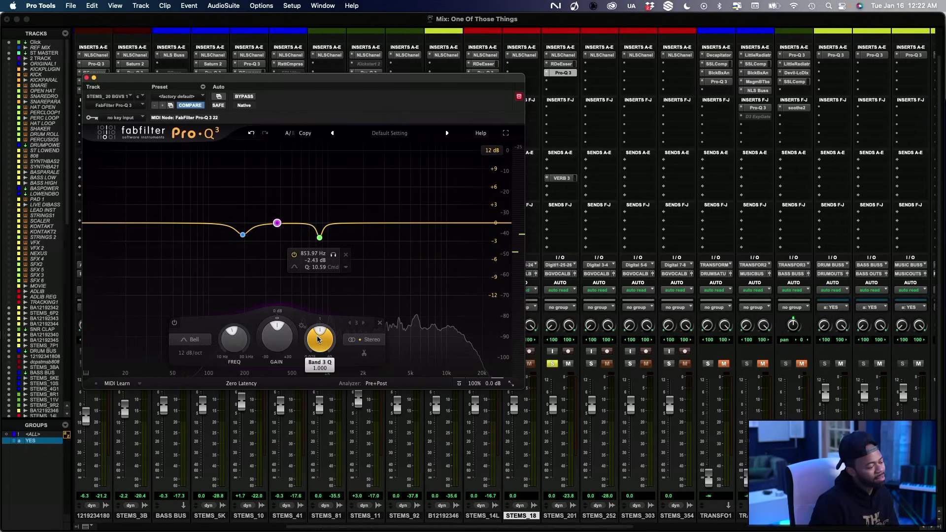
pyautogui.moveTo(277, 337); pyautogui.dragTo(283, 306)
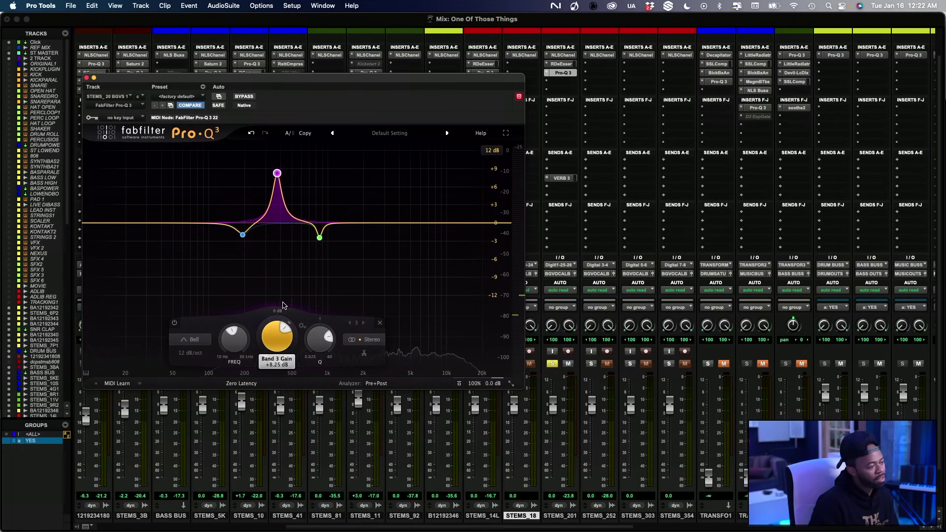
pyautogui.scroll(1, 276, 332)
pyautogui.press('space')
pyautogui.moveTo(276, 332); pyautogui.dragTo(280, 320)
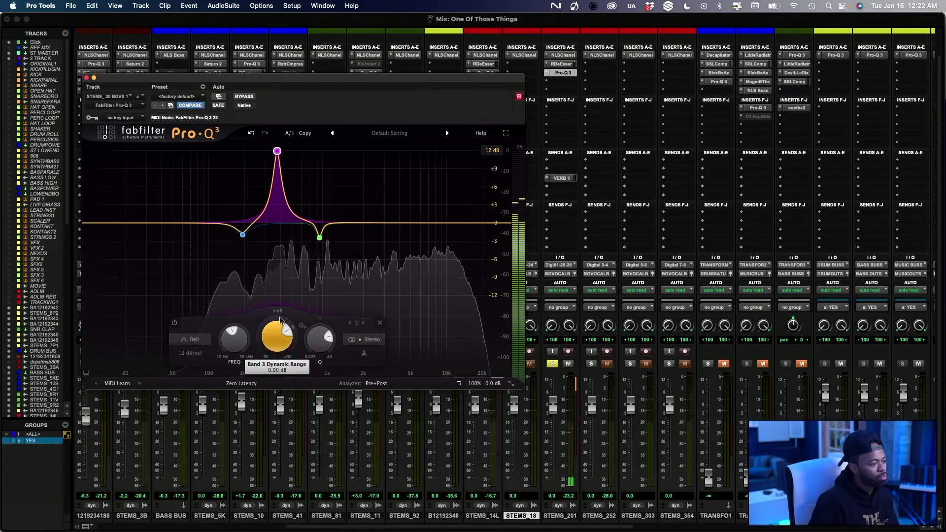
pyautogui.doubleClick(275, 334)
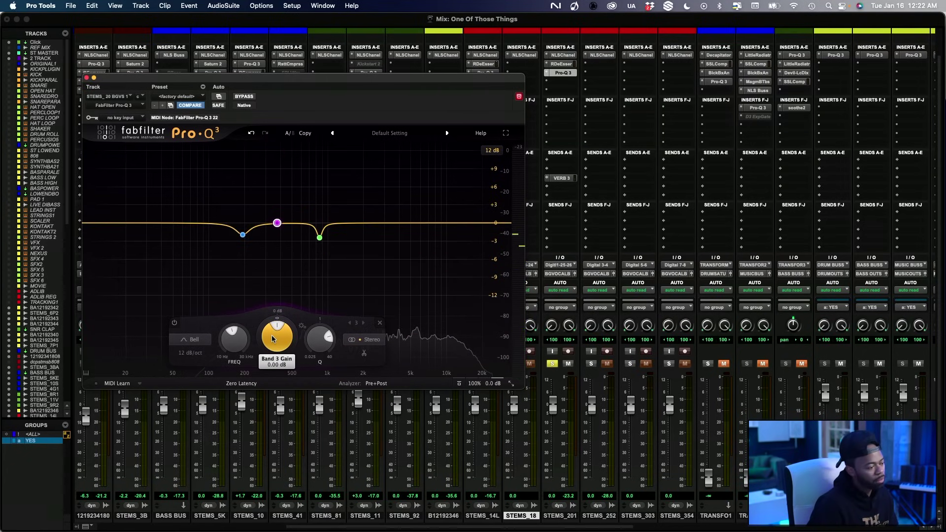
pyautogui.moveTo(273, 339); pyautogui.dragTo(266, 361)
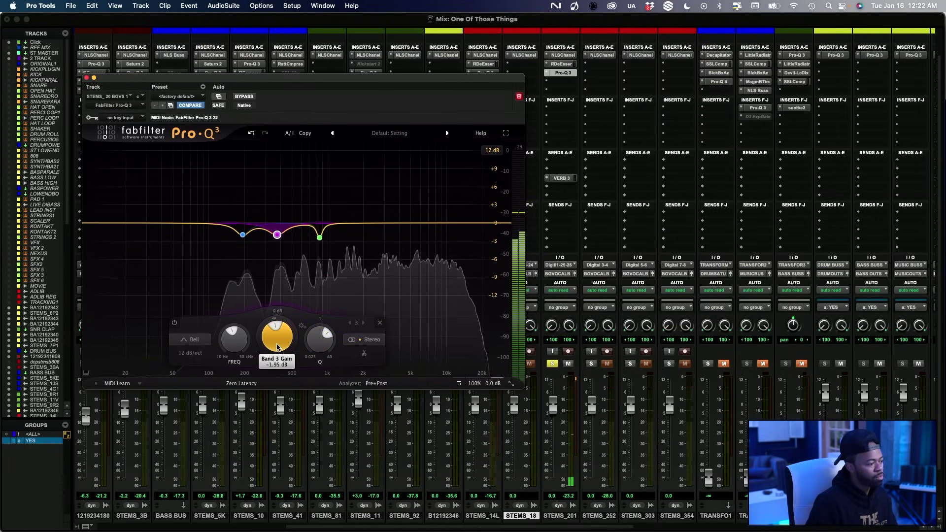
# Compare the background vocals with Pro-Q 3 bypassed and active, and close the equalizer
pyautogui.click(248, 97)
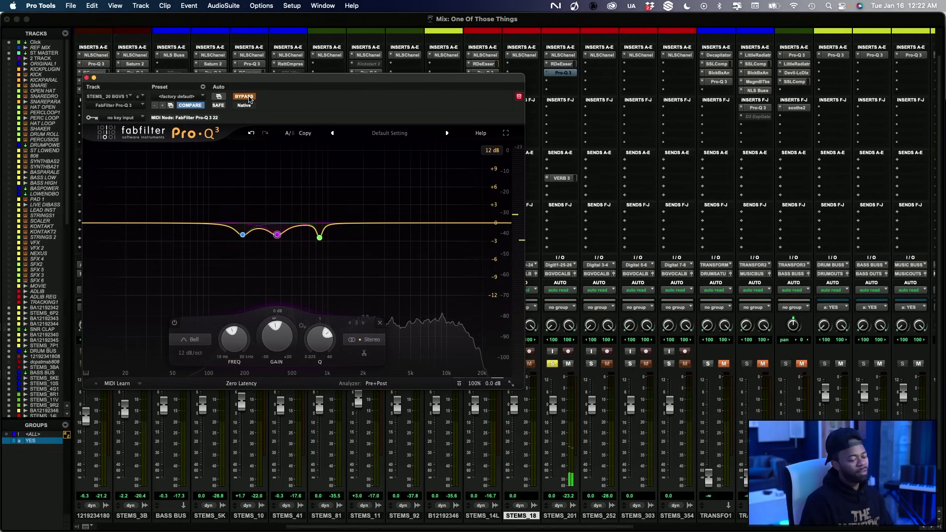
pyautogui.click(248, 97)
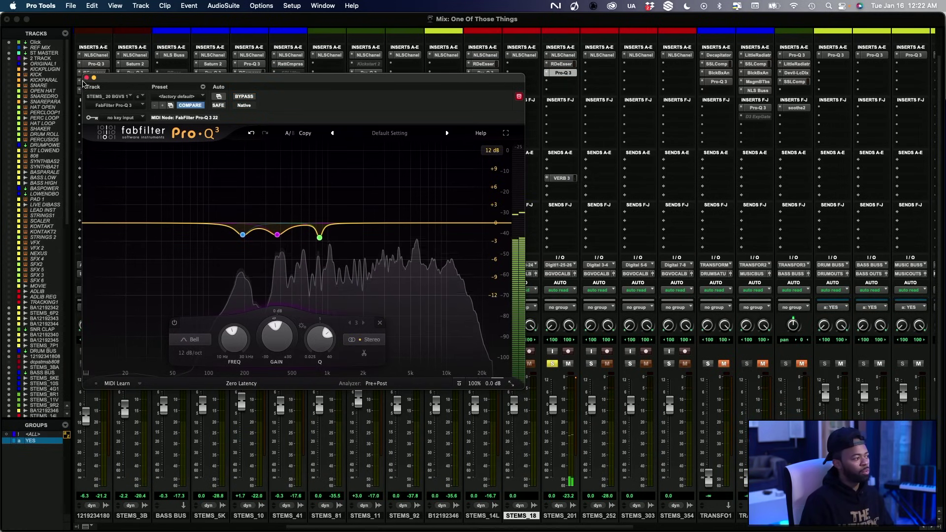
pyautogui.click(86, 78)
# Insert RVox below Pro-Q 3 on the STEMS_20 BGVS track and set its compression and gain to -8.3
pyautogui.click(568, 87)
pyautogui.write('rvo')
pyautogui.press('Return')
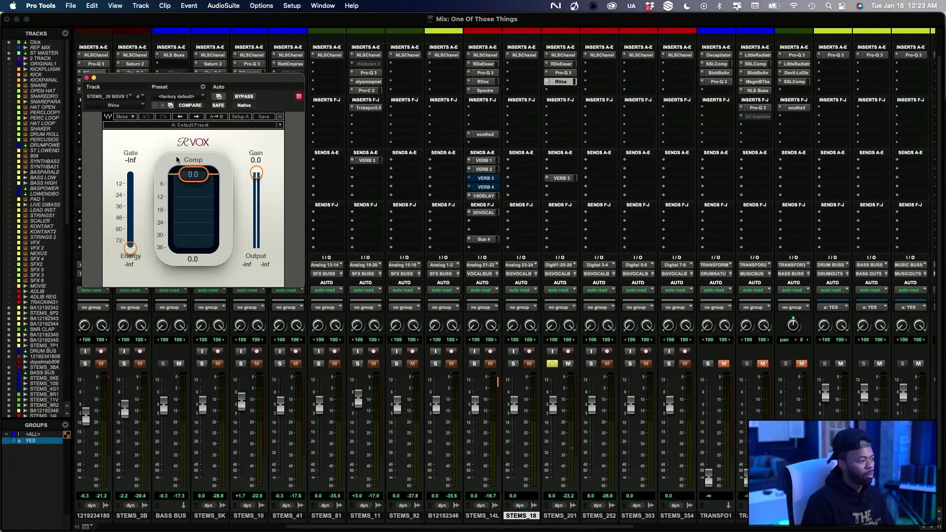
pyautogui.press('space')
pyautogui.moveTo(193, 174)
pyautogui.mouseDown()
pyautogui.moveTo(193, 222)
pyautogui.moveTo(193, 174)
pyautogui.mouseUp()
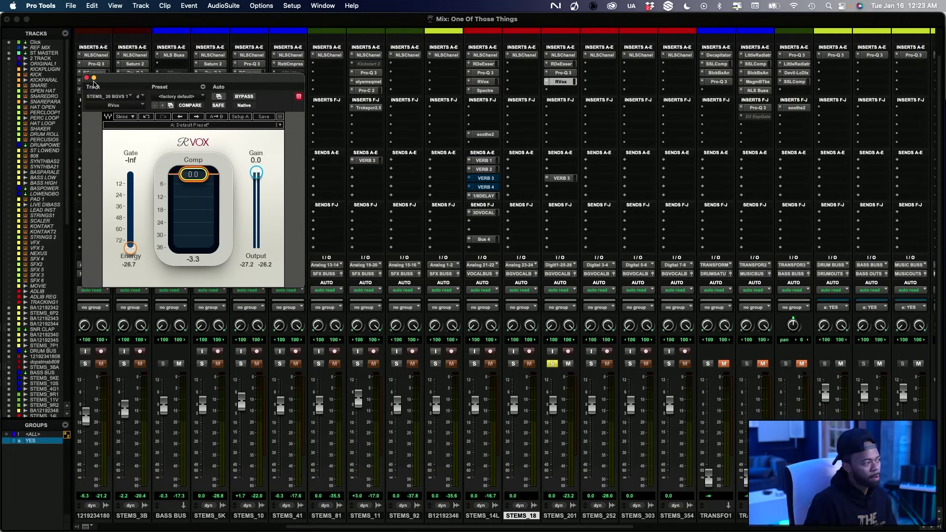
pyautogui.moveTo(193, 173); pyautogui.dragTo(193, 190)
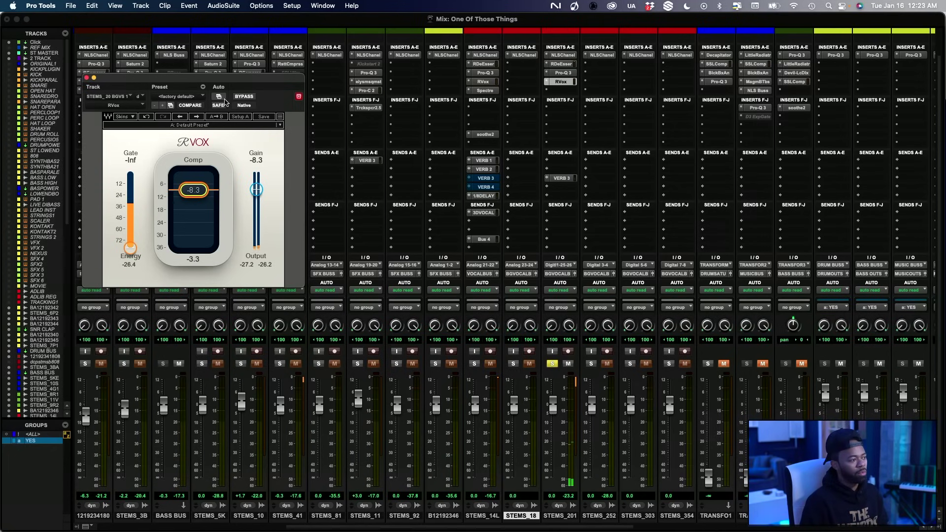
# Compare the background vocals with RVox bypassed and active, and review the Pro-Q 3 curve before closing it
pyautogui.click(244, 97)
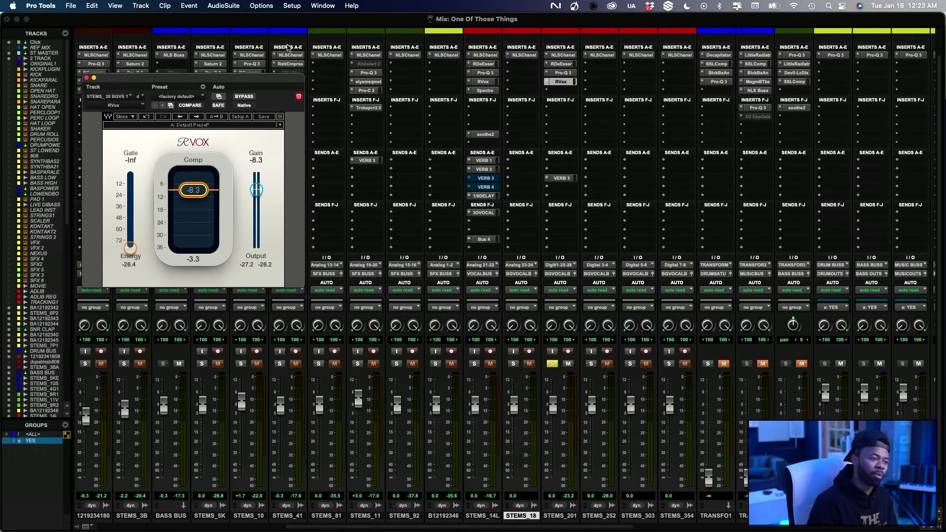
pyautogui.click(567, 73)
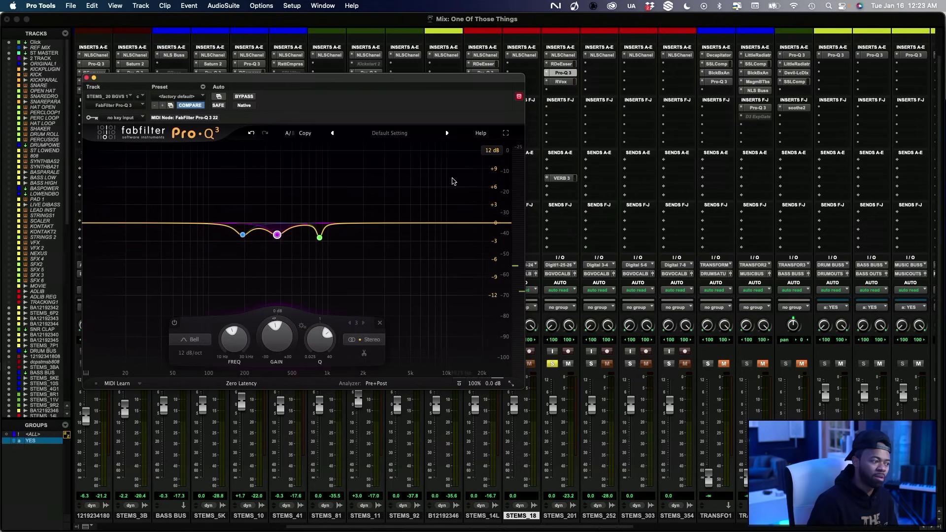
pyautogui.click(86, 78)
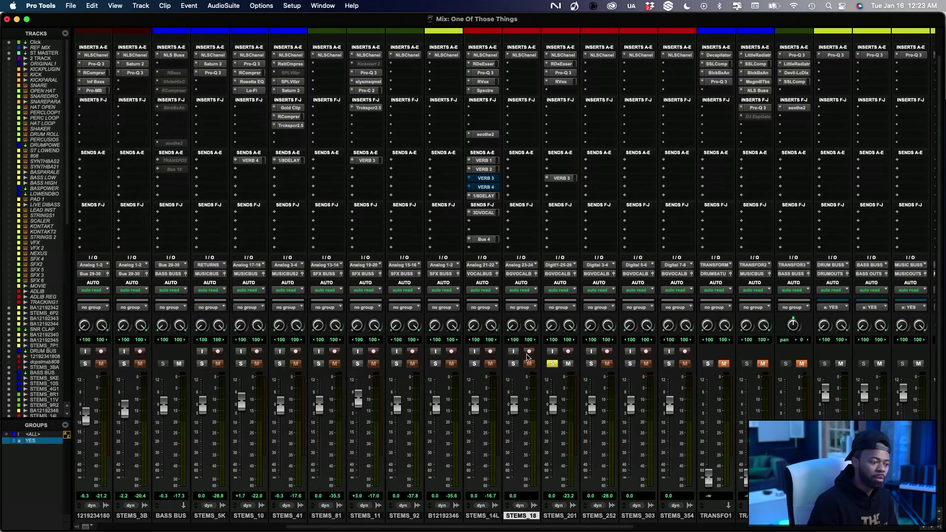
# Unsolo the STEMS_20 BGVS track and bypass its RVox to hear the background vocals in the full mix
pyautogui.click(552, 364)
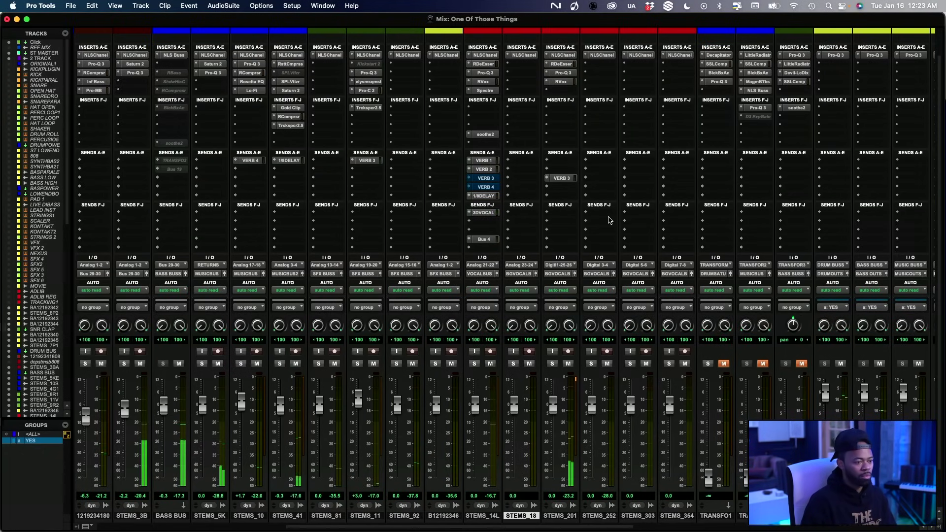
pyautogui.click(563, 82)
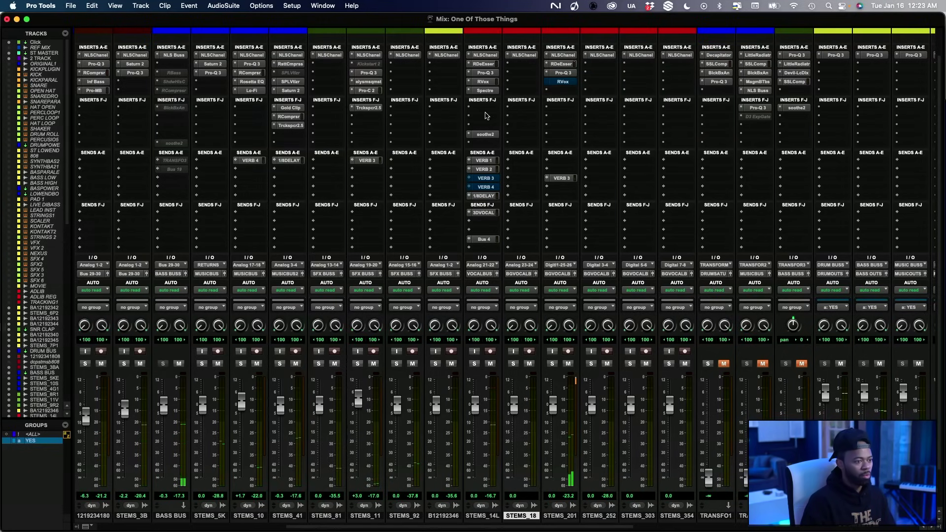
# Solo the 2 TRACK reference briefly to compare it with the current mix
pyautogui.hscroll(-10, 155, 368)
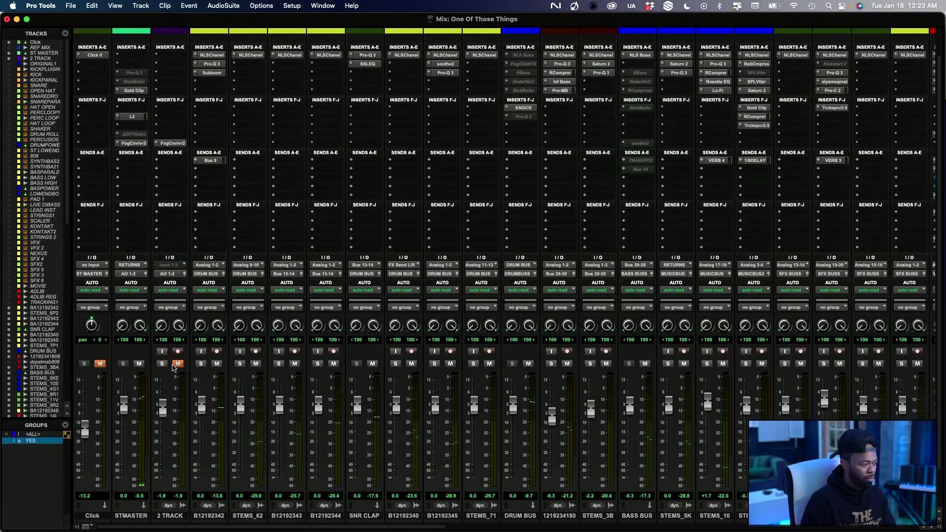
pyautogui.click(164, 365)
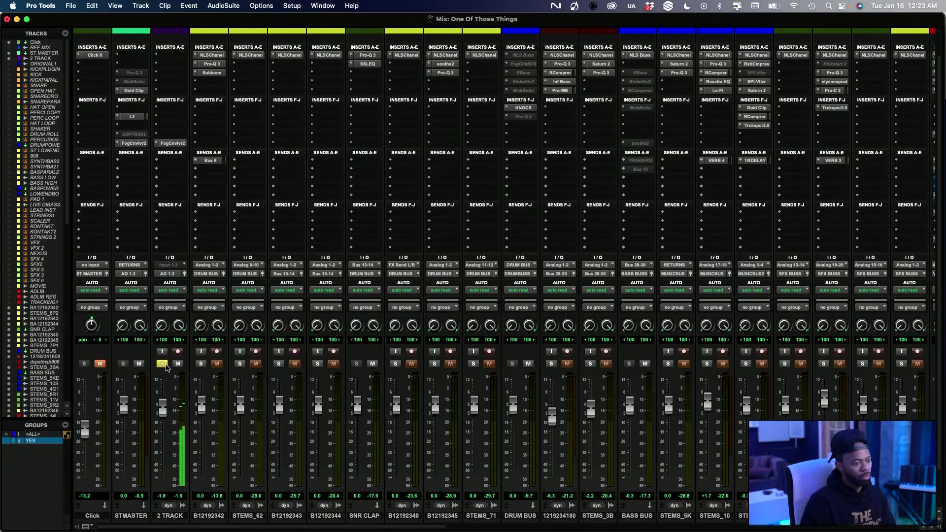
pyautogui.click(162, 363)
# Raise the STEMS_20 BGVS track's volume to +2.8 dB
pyautogui.hscroll(10, 328, 367)
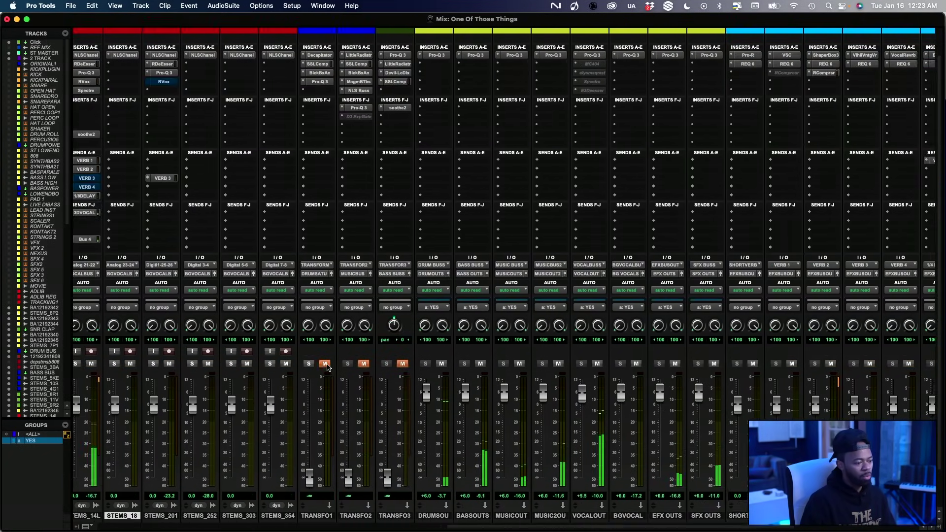
pyautogui.hscroll(-5, 328, 367)
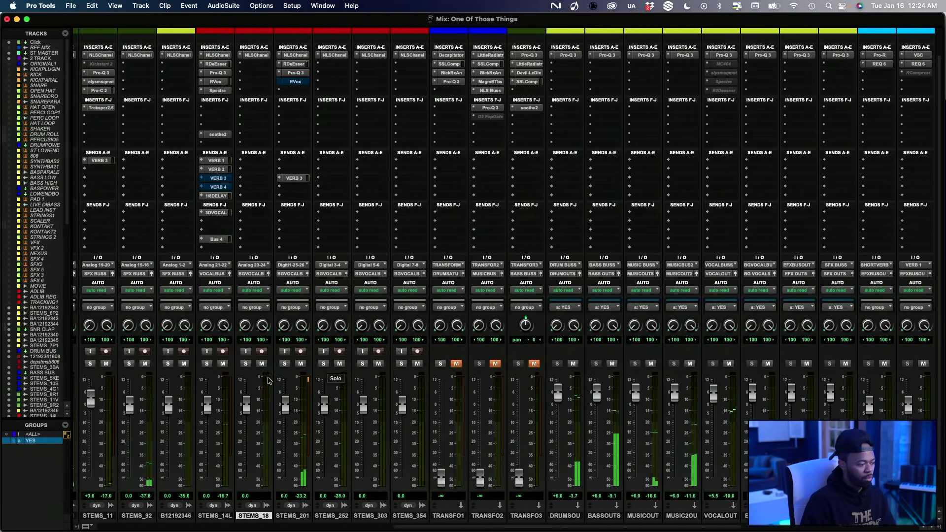
pyautogui.moveTo(290, 400); pyautogui.dragTo(292, 381)
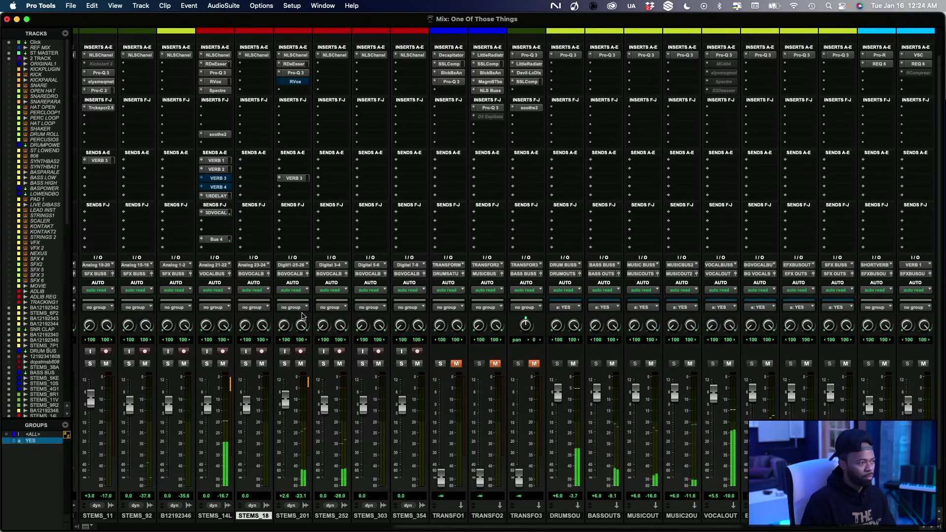
pyautogui.hscroll(-3, 299, 274)
pyautogui.moveTo(388, 400); pyautogui.dragTo(391, 398)
# Raise the VERB 3 send level on the STEMS_20 BGVS track to -7.5 dB
pyautogui.click(393, 178)
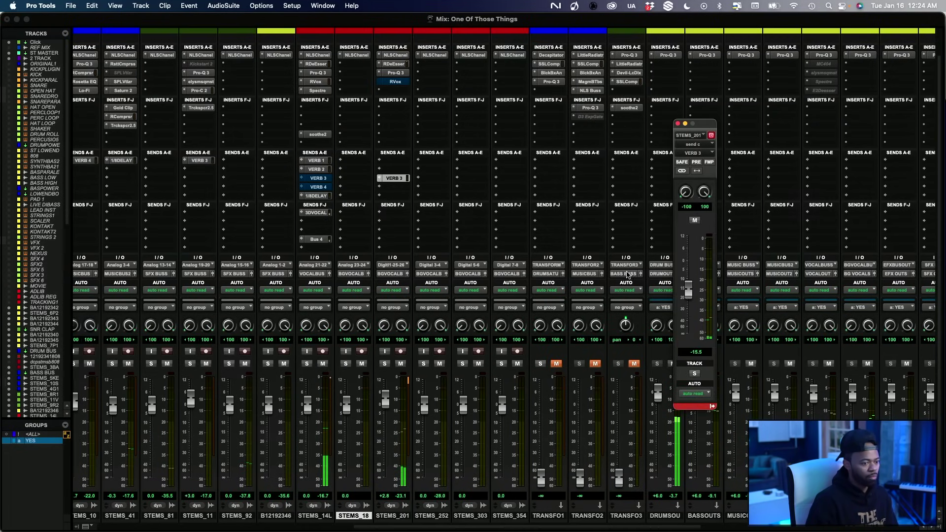
pyautogui.moveTo(688, 288)
pyautogui.mouseDown()
pyautogui.moveTo(691, 261)
pyautogui.moveTo(689, 285)
pyautogui.mouseUp()
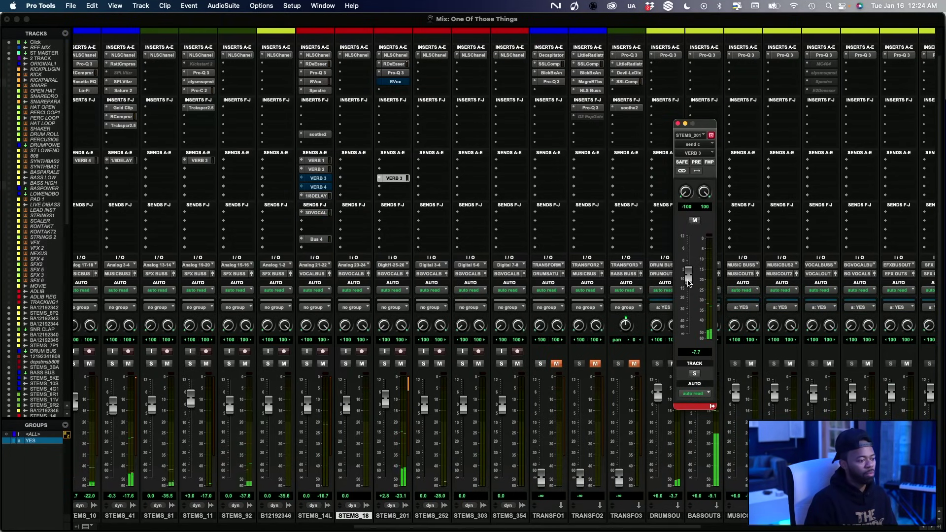
pyautogui.moveTo(689, 282); pyautogui.dragTo(690, 280)
# Compare the mix with the soloed 2 TRACK reference again, look over the output and effects tracks, and close the VERB 3 send window
pyautogui.hscroll(-15, 482, 264)
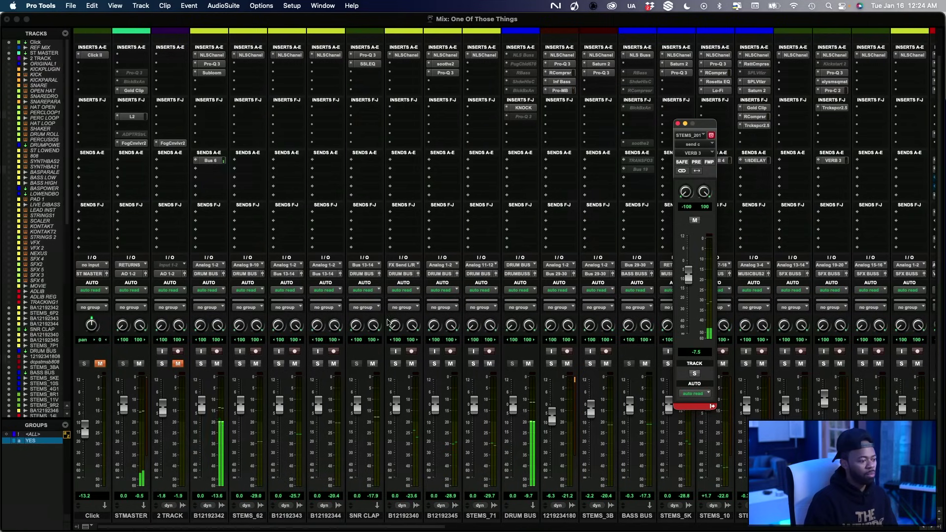
pyautogui.click(162, 364)
pyautogui.click(177, 364)
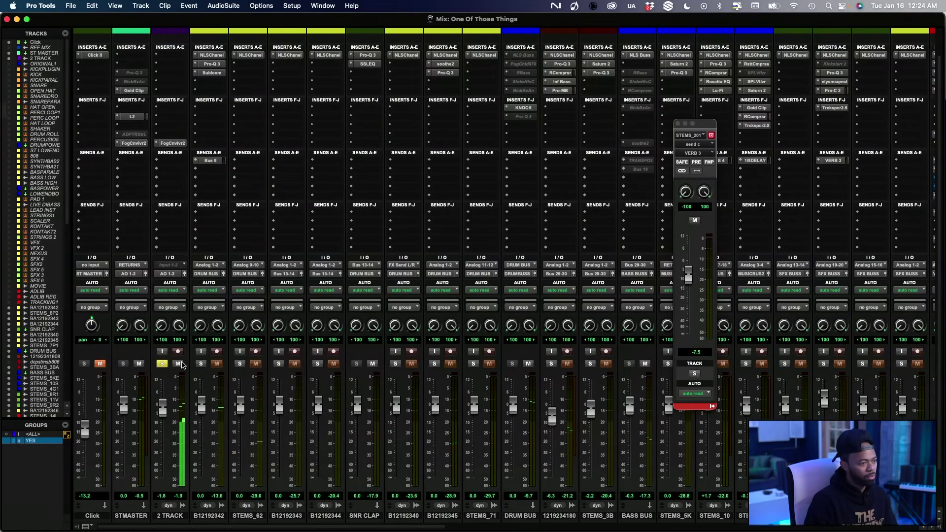
pyautogui.click(163, 364)
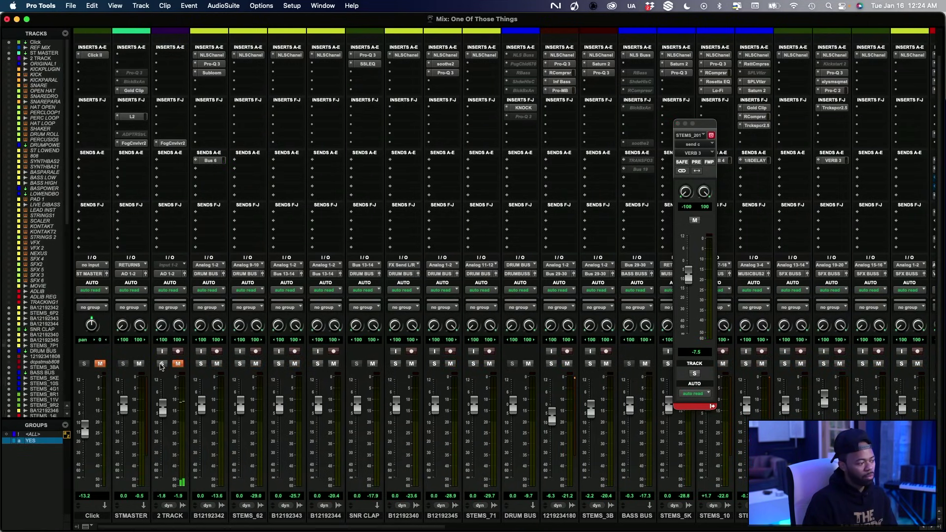
pyautogui.hscroll(15, 373, 353)
pyautogui.scroll(-2, 373, 353)
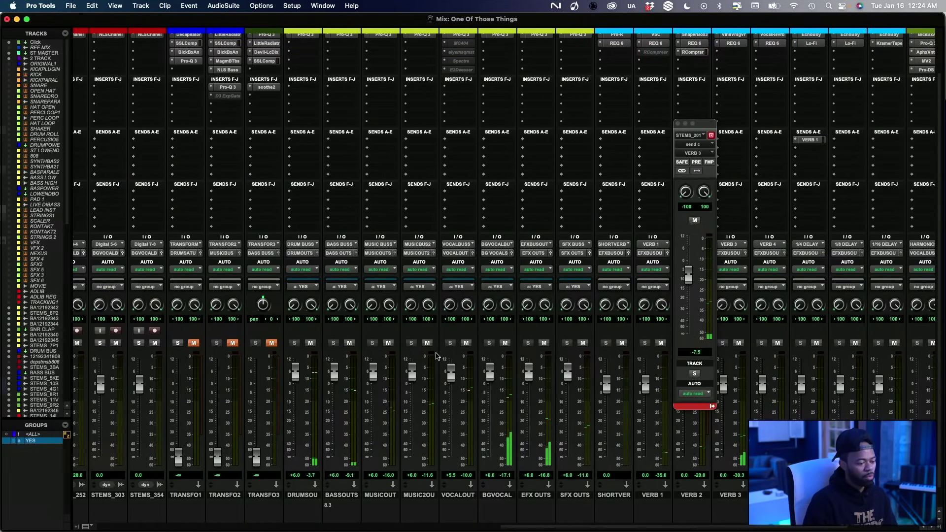
pyautogui.hscroll(3, 440, 351)
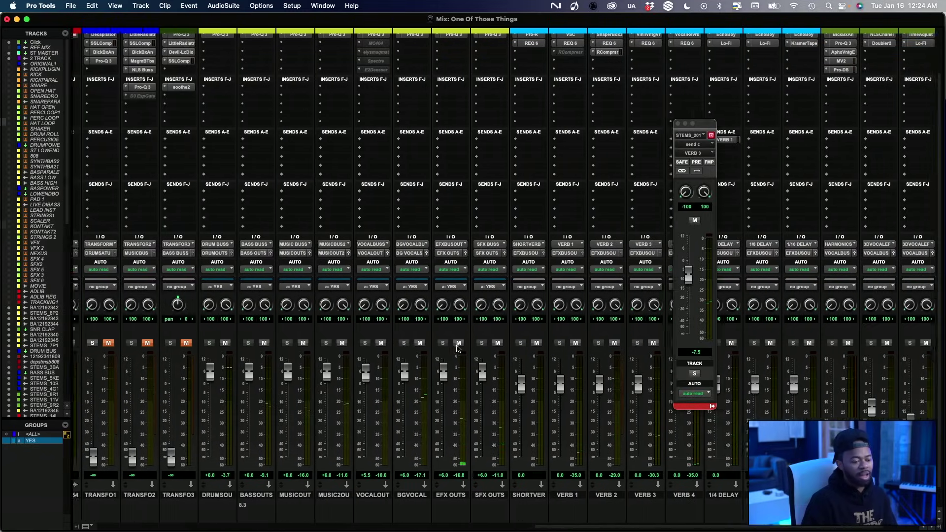
pyautogui.hscroll(-10, 593, 279)
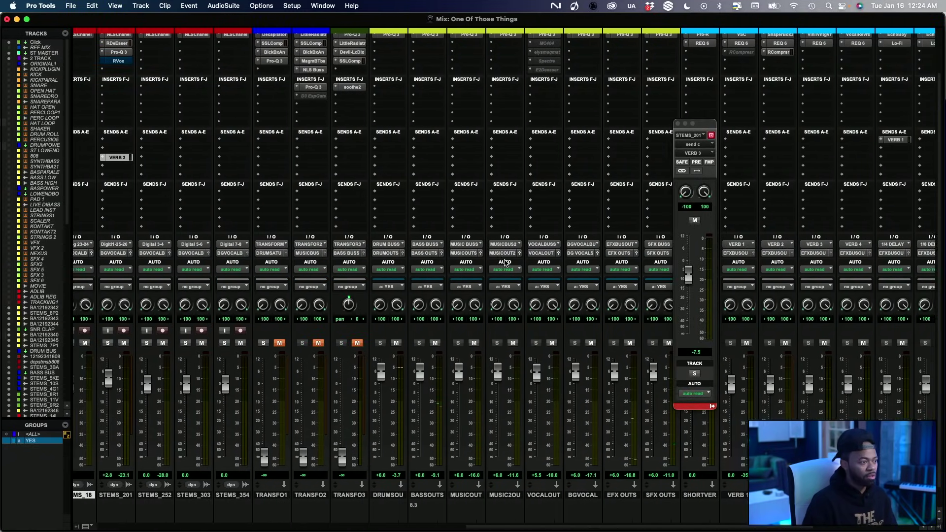
pyautogui.click(679, 124)
# Replace RVox on the STEMS_20 BGVS track with the stereo Spectre plug-in, and place its window beside the track
pyautogui.hscroll(-2, 649, 164)
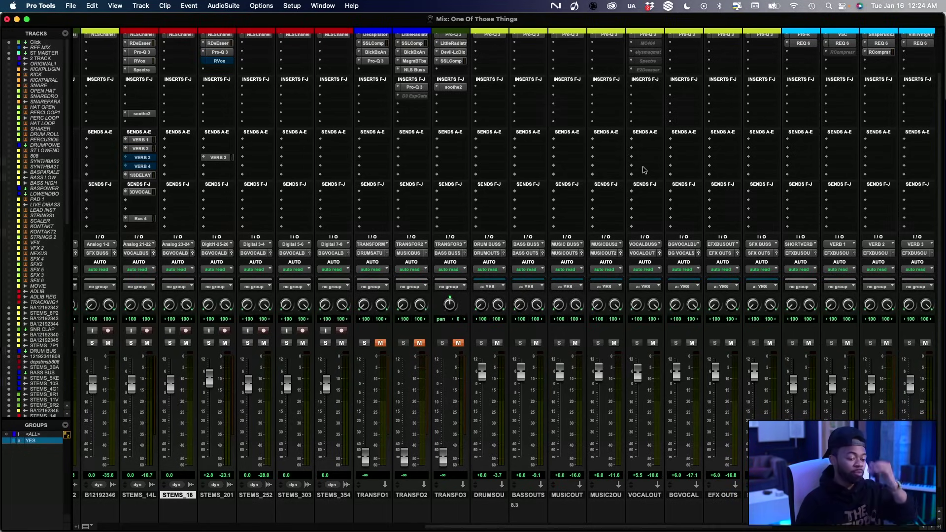
pyautogui.hscroll(-2, 641, 169)
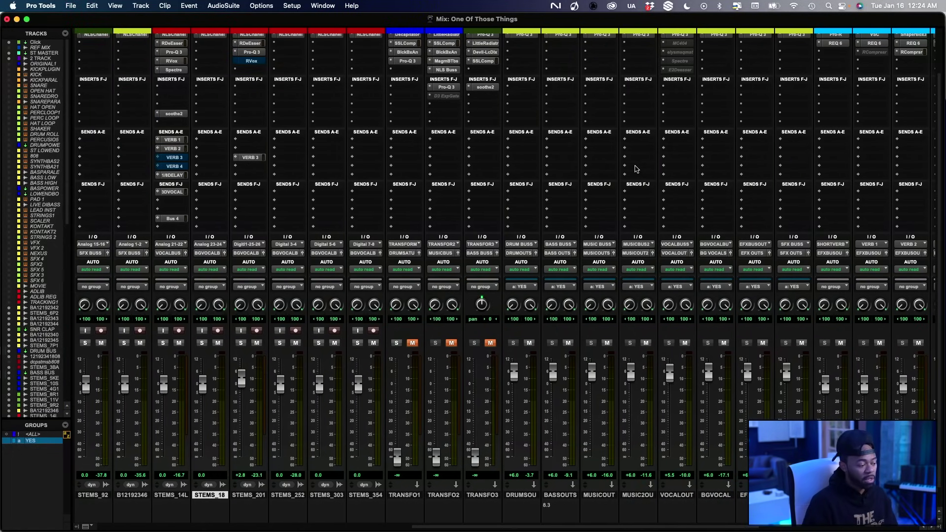
pyautogui.hscroll(-3, 635, 169)
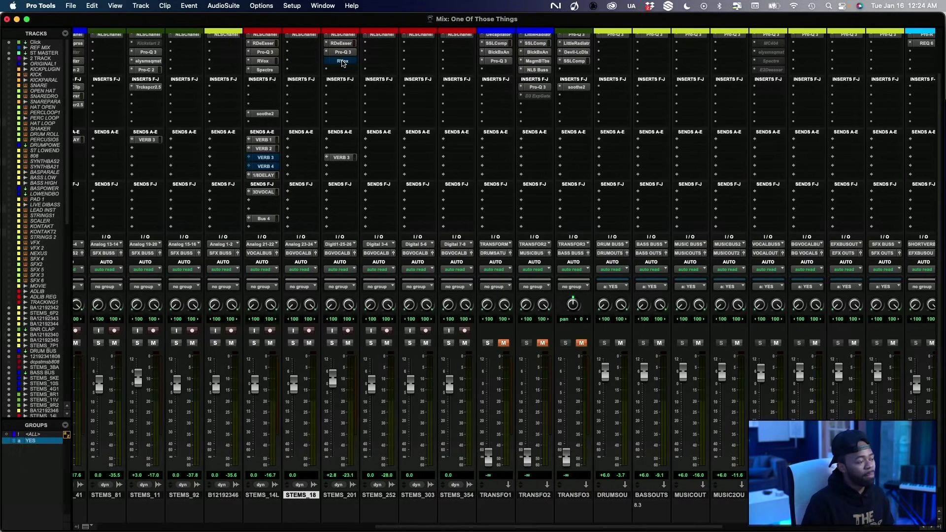
pyautogui.click(326, 60)
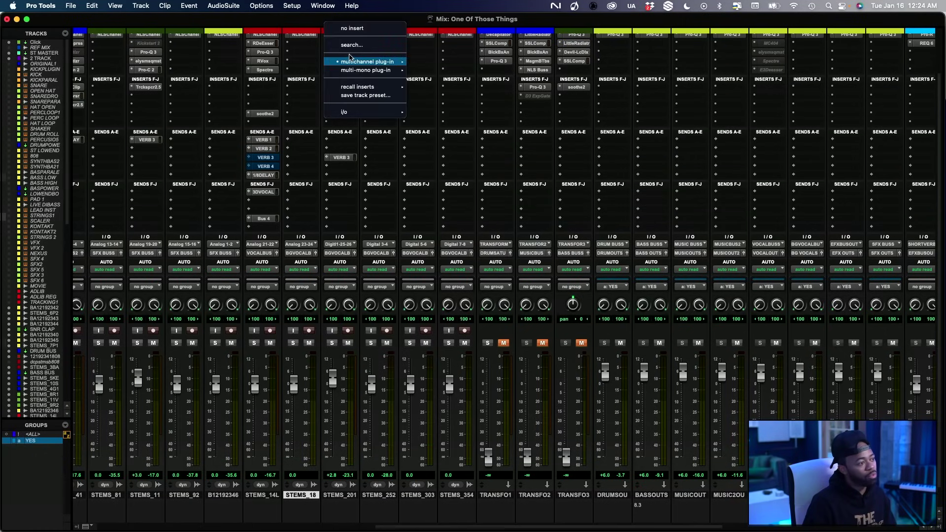
pyautogui.click(357, 47)
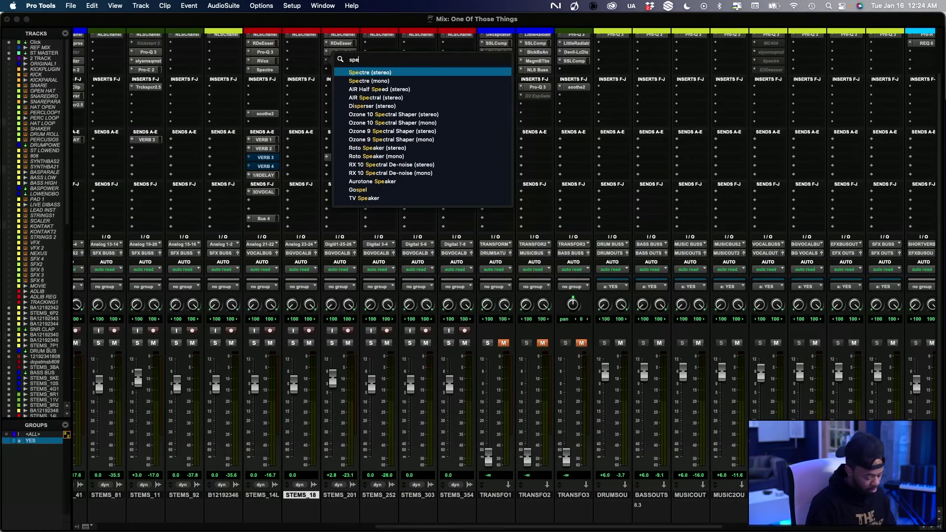
pyautogui.write('spectr')
pyautogui.press('Return')
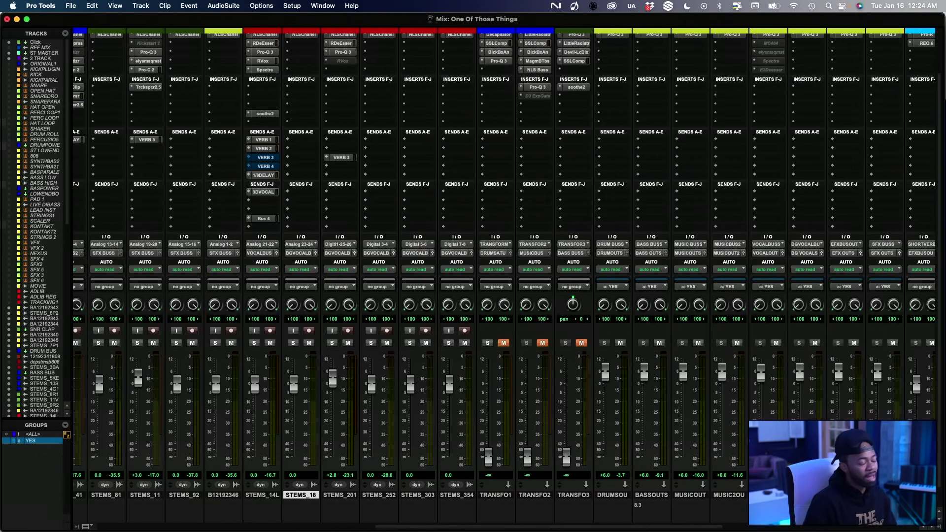
pyautogui.moveTo(369, 80); pyautogui.dragTo(709, 71)
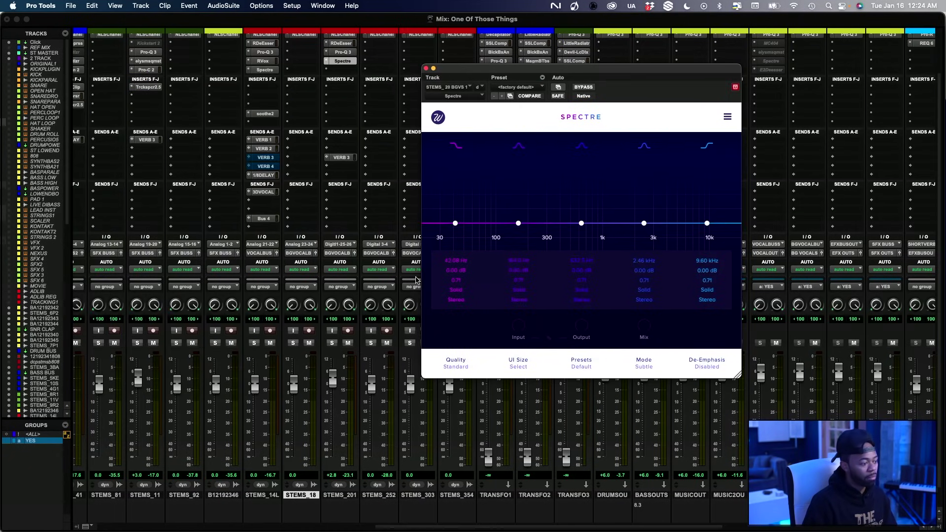
# Boost Spectre's middle bell band slightly and audition the background vocals with it in the mix
pyautogui.moveTo(581, 223)
pyautogui.mouseDown()
pyautogui.moveTo(600, 205)
pyautogui.moveTo(587, 215)
pyautogui.mouseUp()
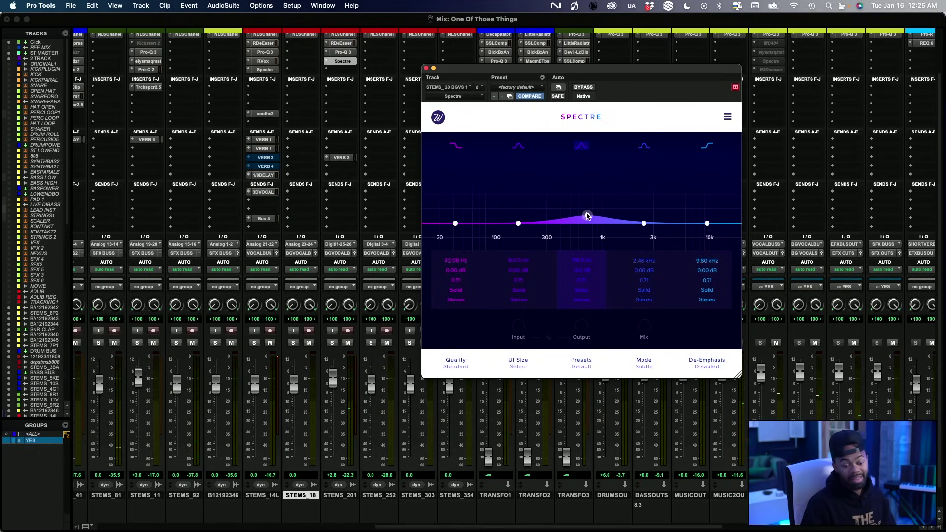
pyautogui.moveTo(586, 216); pyautogui.dragTo(580, 219)
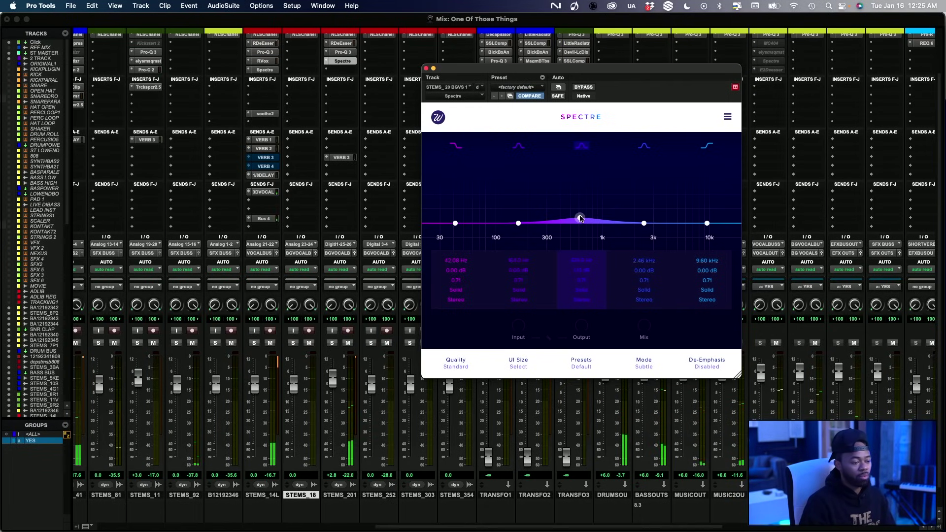
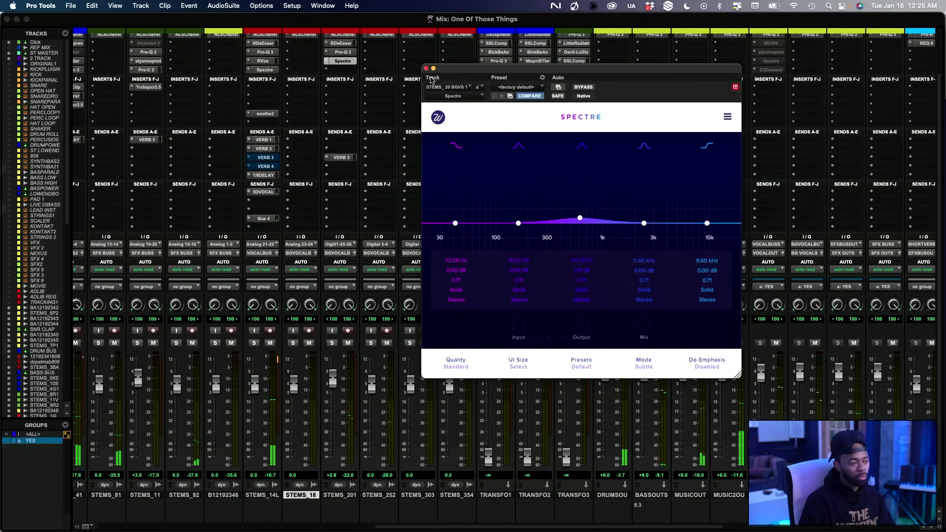
pyautogui.click(340, 52)
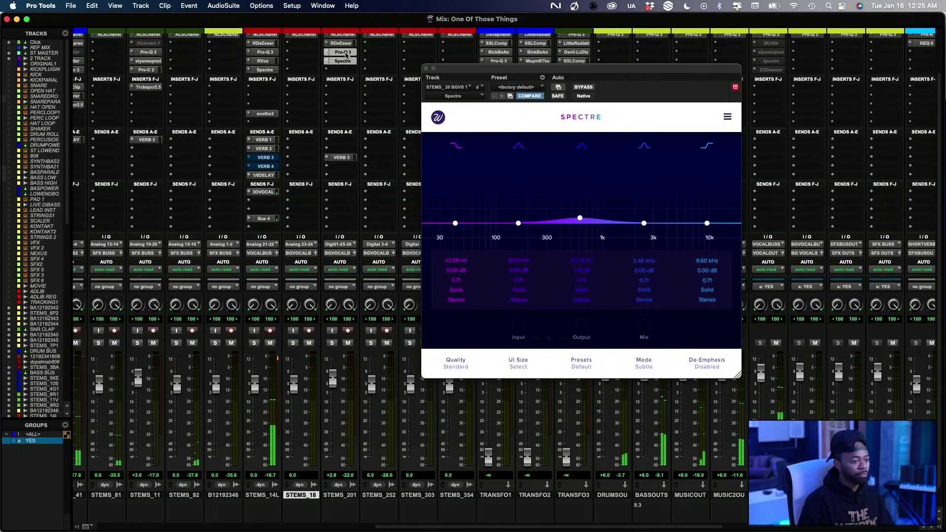
pyautogui.click(343, 61)
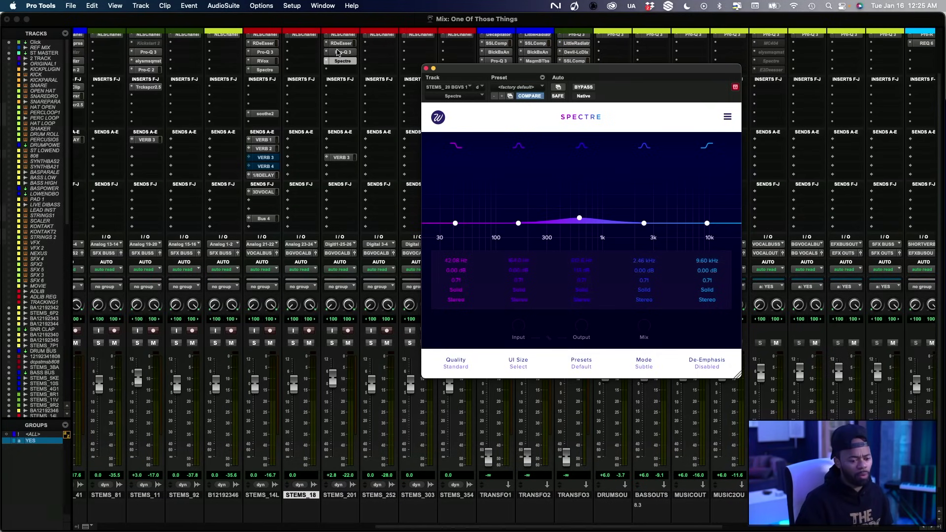
pyautogui.press('space')
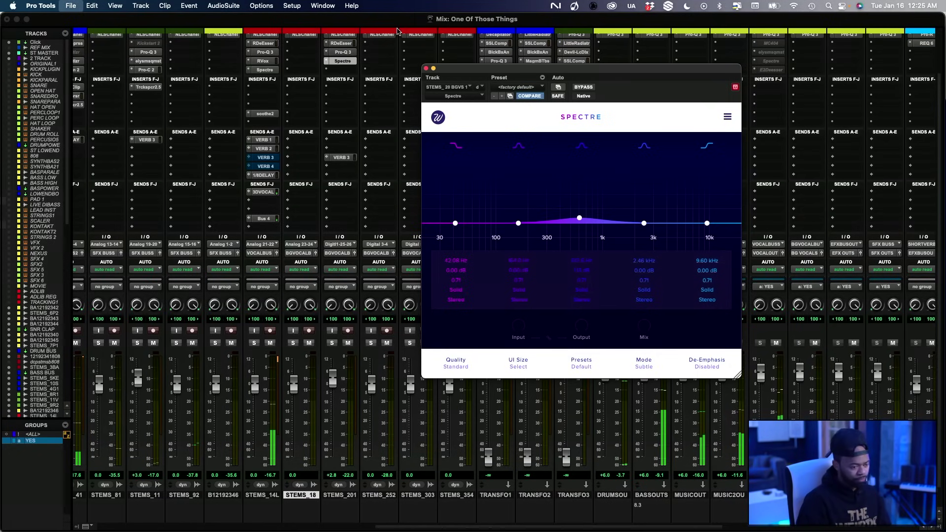
# Add a fourth Pro-Q 3 bell band at about 81 Hz, cut it by about 2.4 dB, and set its Q to about 2.2
pyautogui.click(341, 52)
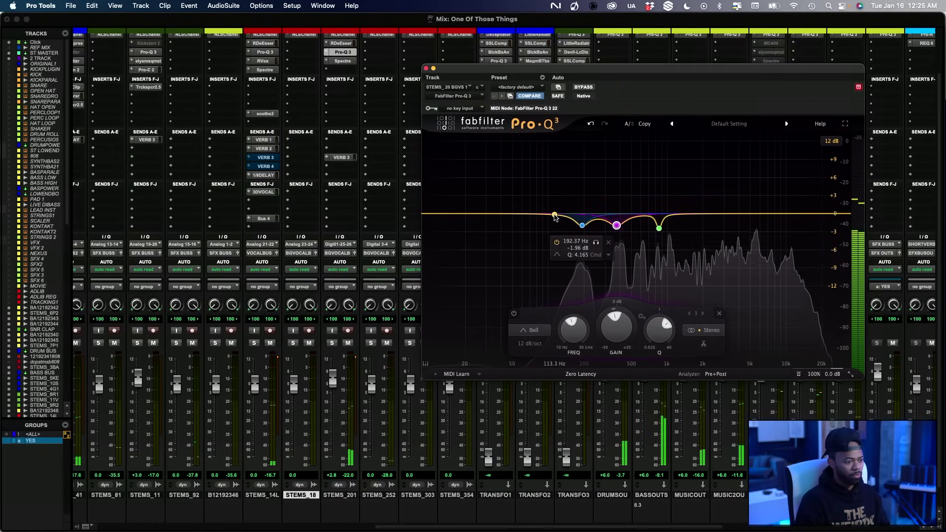
pyautogui.moveTo(554, 225)
pyautogui.moveTo(554, 223); pyautogui.dragTo(552, 228)
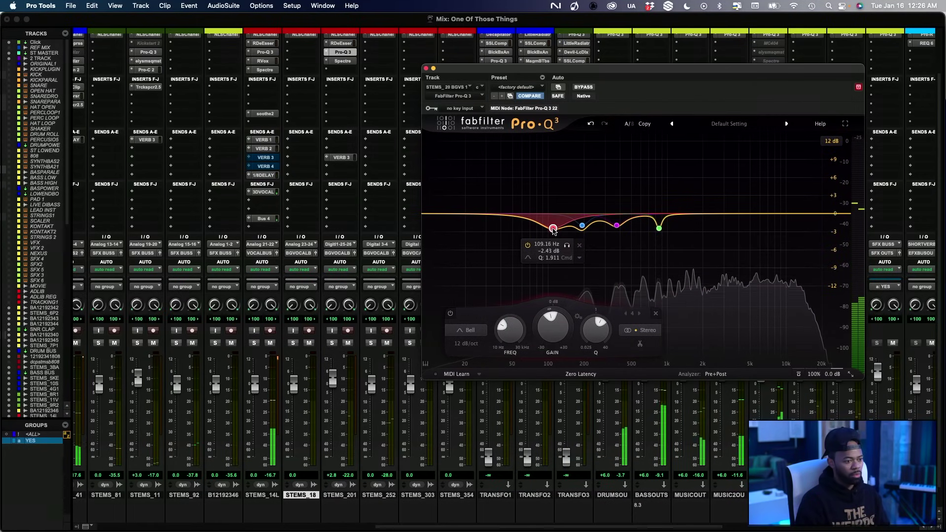
pyautogui.moveTo(512, 330)
pyautogui.mouseDown()
pyautogui.moveTo(512, 321)
pyautogui.moveTo(512, 330)
pyautogui.mouseUp()
pyautogui.moveTo(596, 329); pyautogui.dragTo(594, 323)
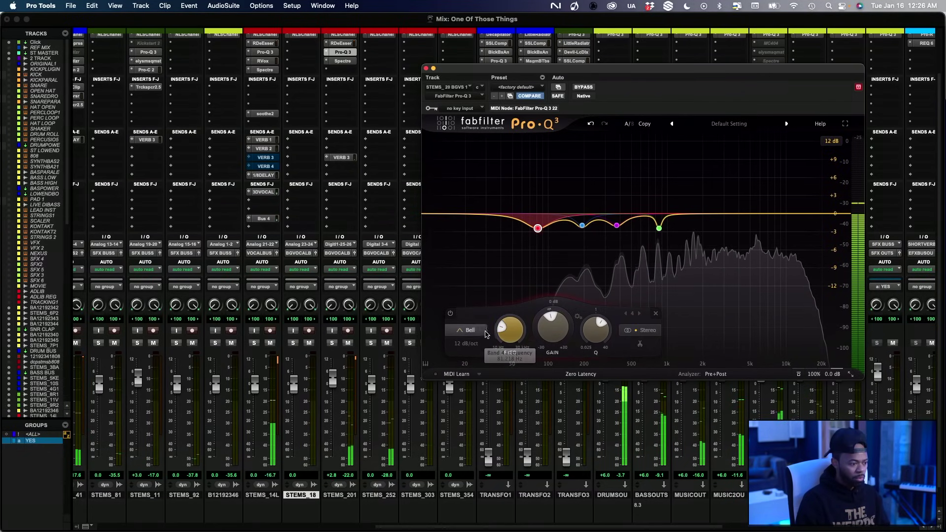
# Check the filter shapes for the 81 Hz band and set its slope to 36 dB/oct
pyautogui.click(480, 331)
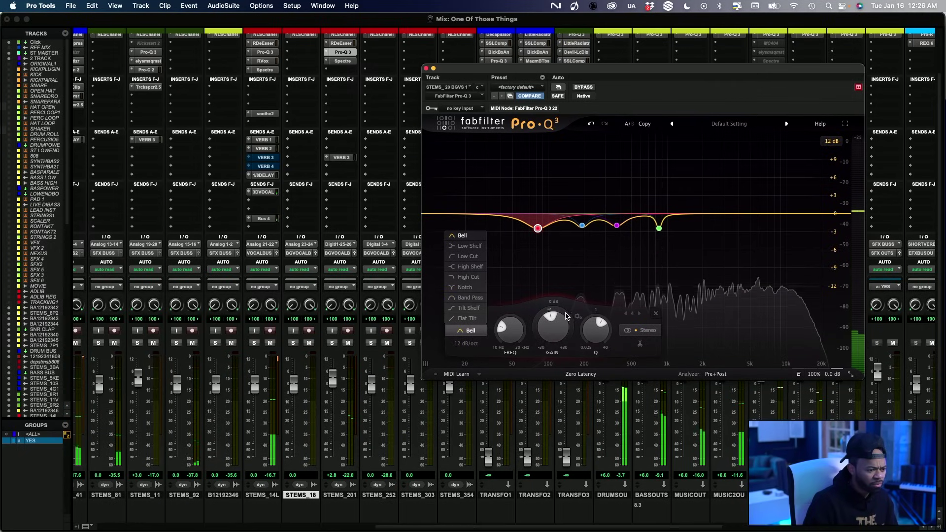
pyautogui.moveTo(589, 336)
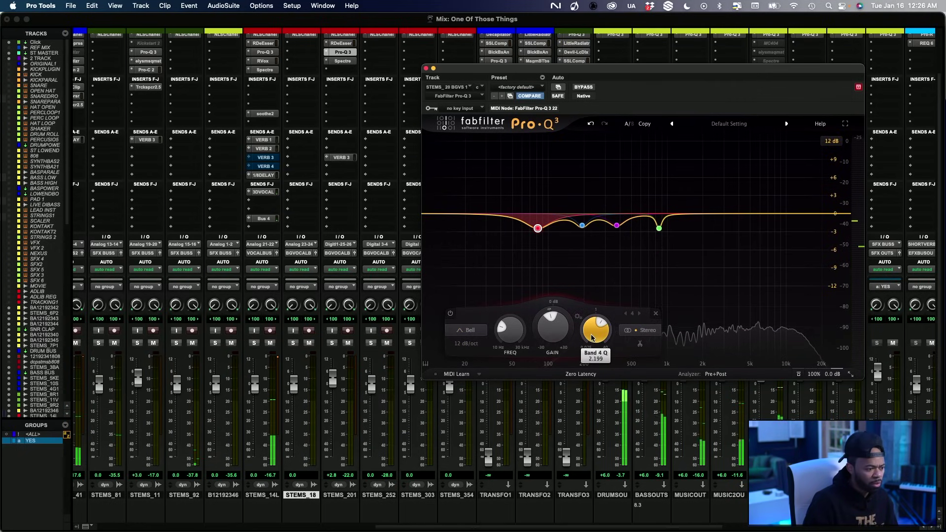
pyautogui.click(465, 344)
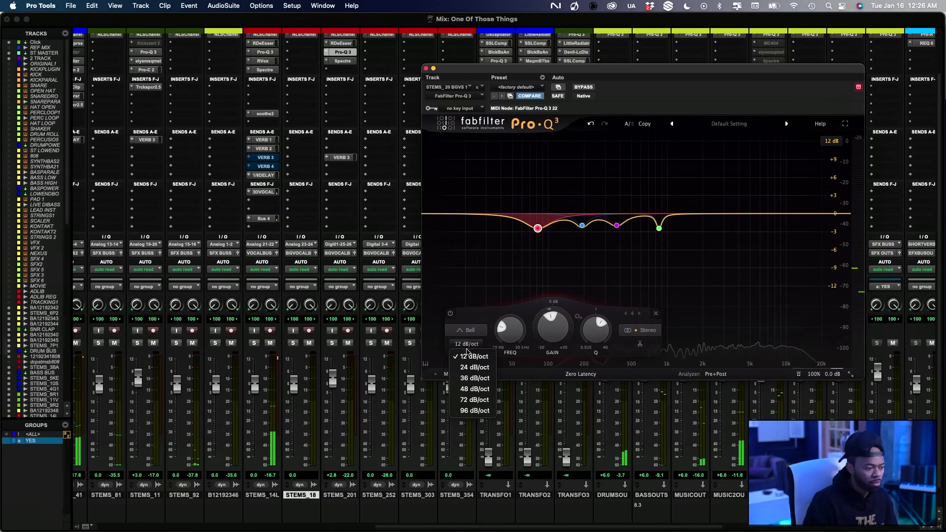
pyautogui.click(466, 384)
pyautogui.moveTo(498, 330)
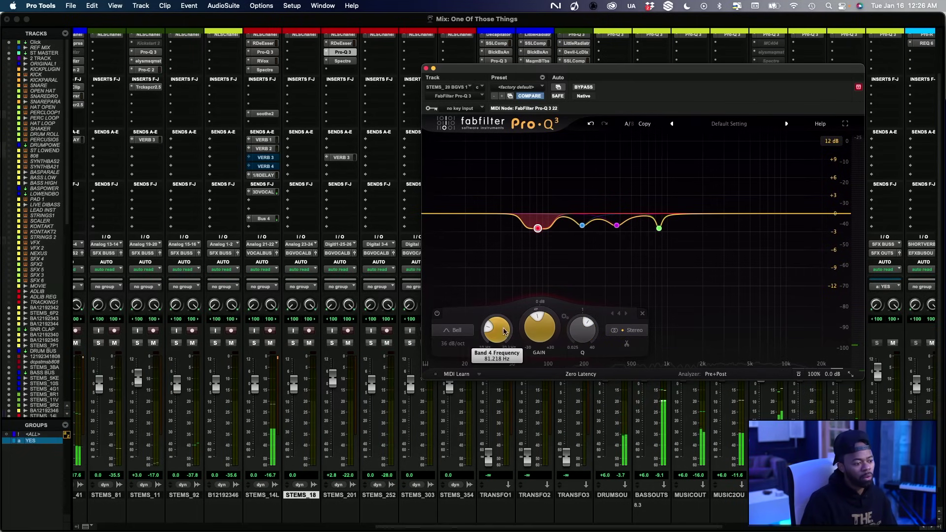
# Move Pro-Q 3 band 4 on STEMS_20 BGVS up to about 131 Hz and deepen its cut to about 2.9 dB
pyautogui.scroll(1, 498, 330)
pyautogui.moveTo(539, 329)
pyautogui.mouseDown()
pyautogui.moveTo(542, 338)
pyautogui.moveTo(545, 327)
pyautogui.mouseUp()
pyautogui.scroll(2, 502, 330)
pyautogui.scroll(2, 503, 327)
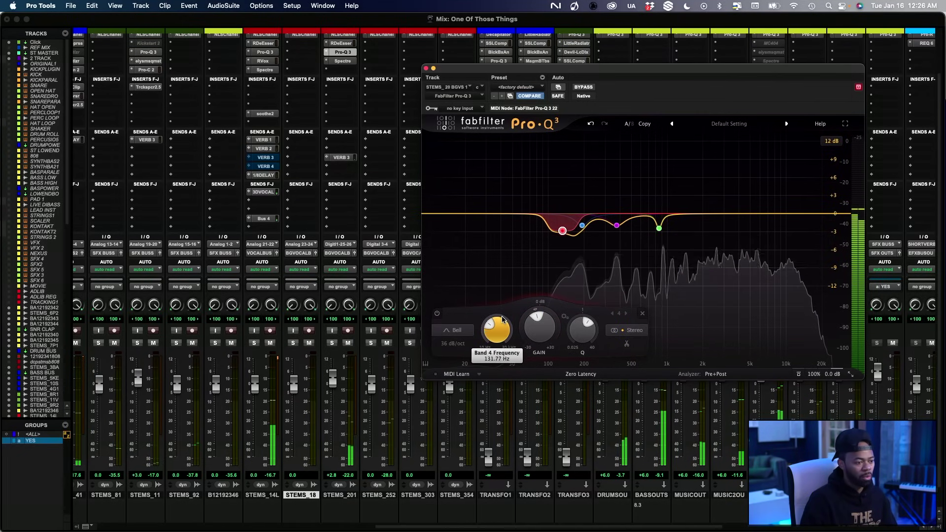
pyautogui.scroll(-2, 498, 323)
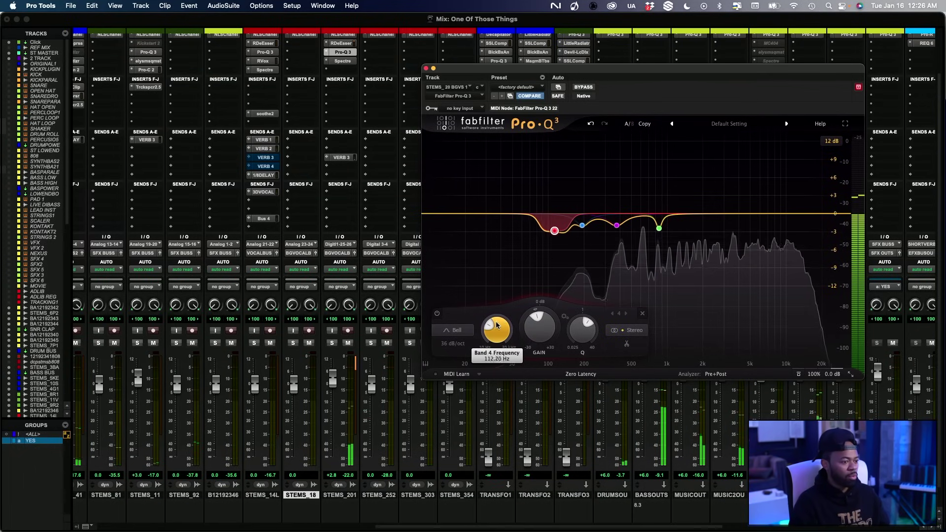
pyautogui.scroll(2, 498, 323)
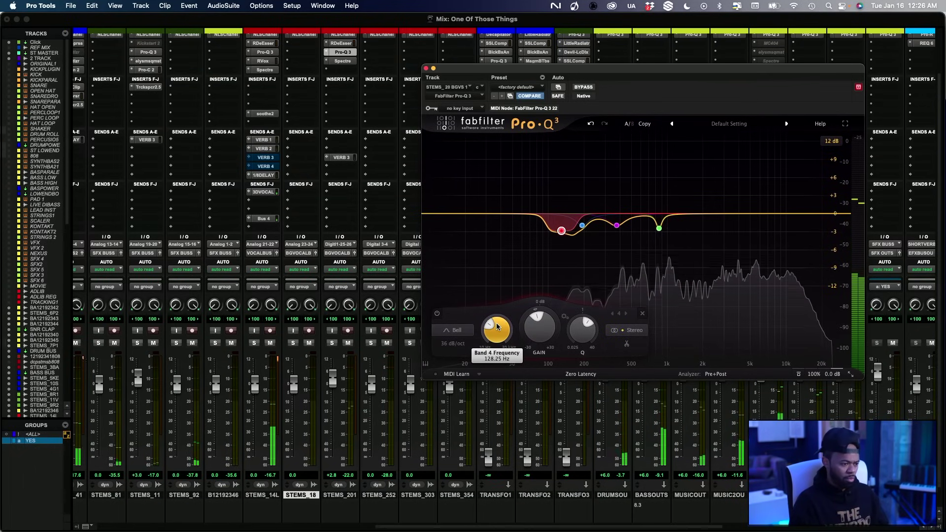
pyautogui.scroll(-1, 499, 324)
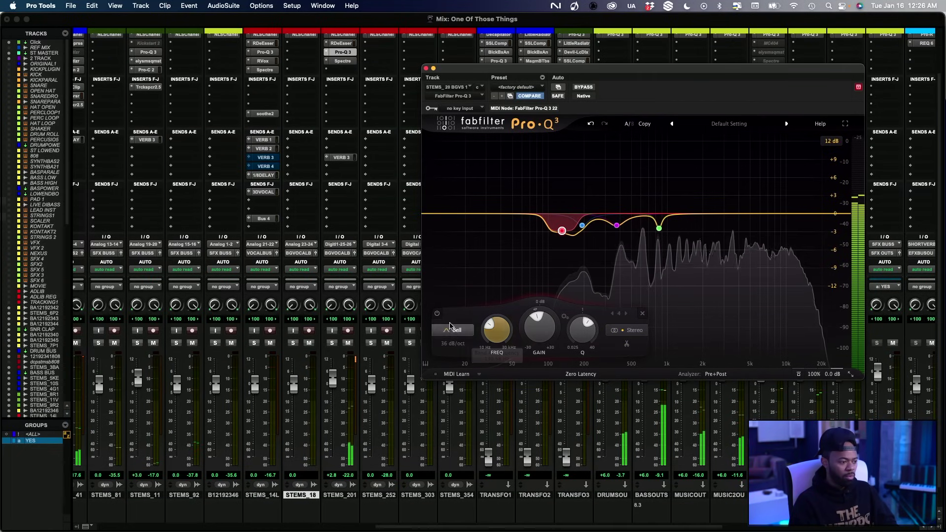
# Compare the background vocals with the 131 Hz Pro-Q 3 band bypassed and enabled, and close the equalizer
pyautogui.click(437, 314)
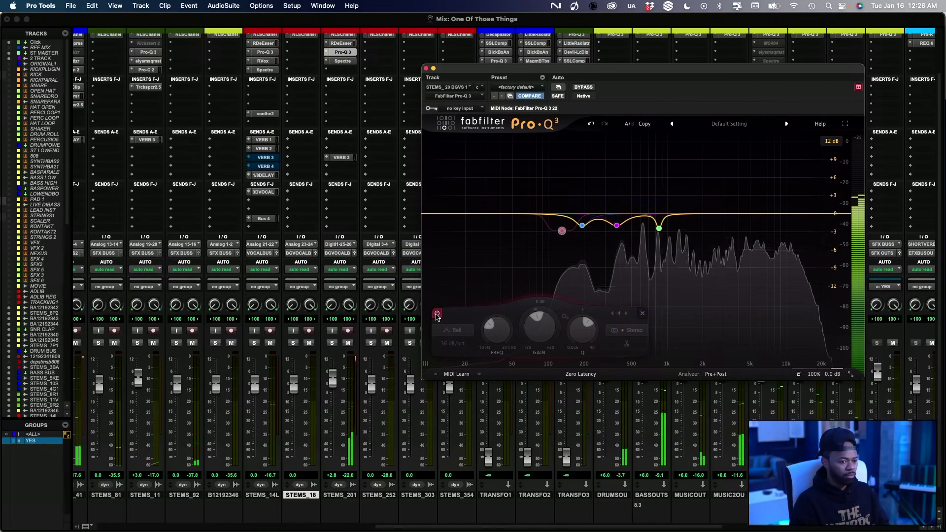
pyautogui.click(437, 315)
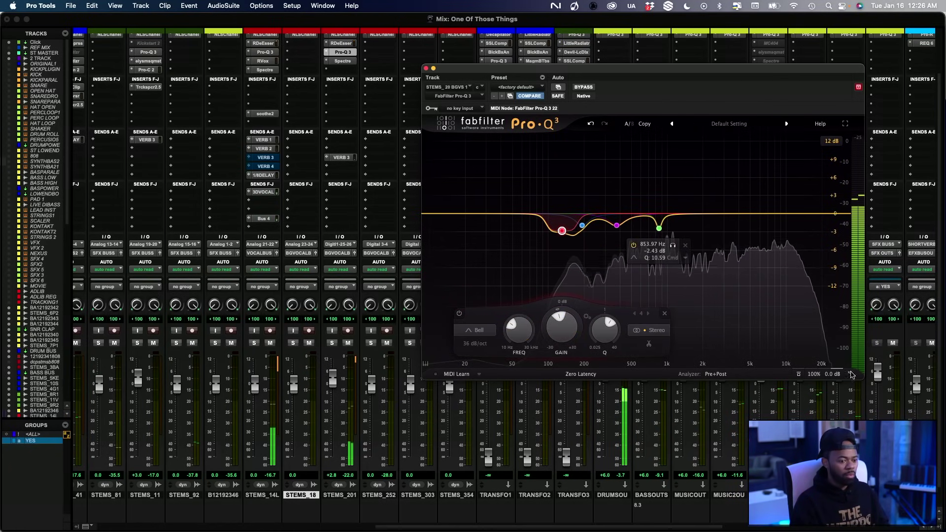
pyautogui.moveTo(830, 378)
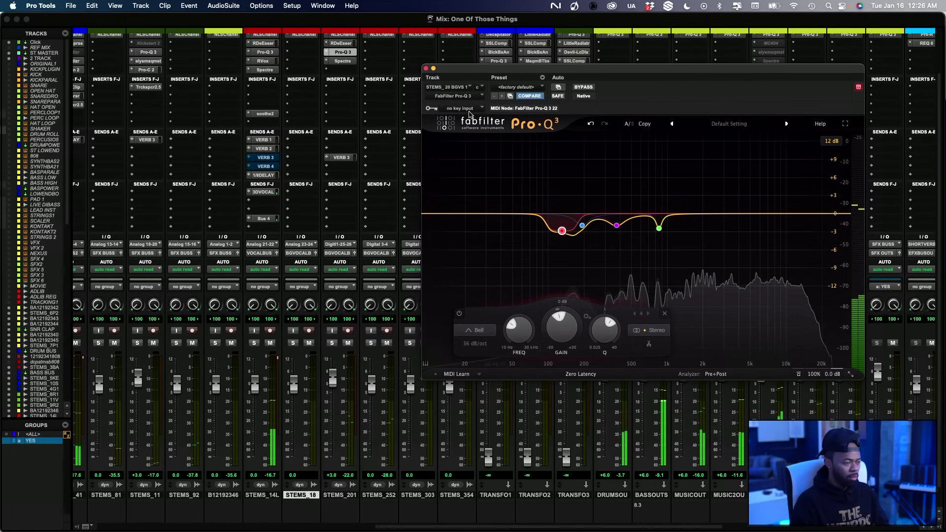
pyautogui.click(427, 69)
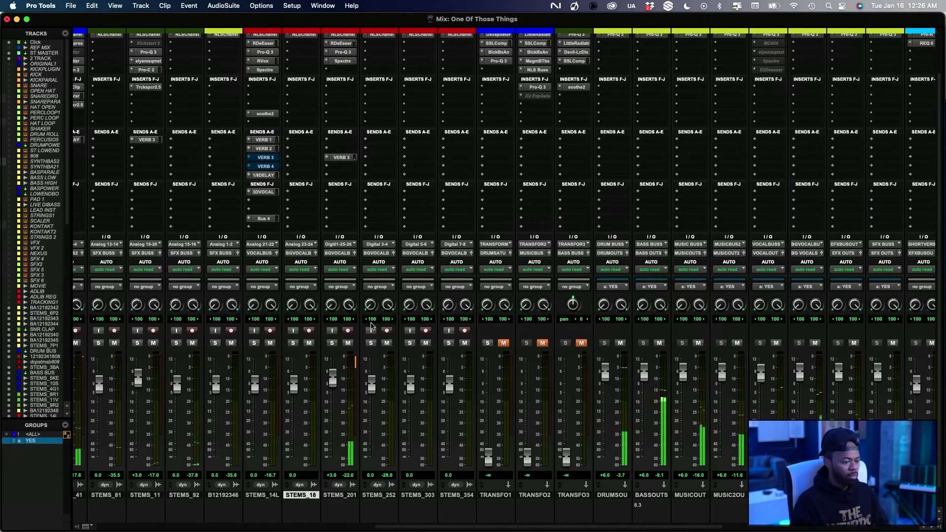
# Solo the 2 TRACK reference briefly to compare it with the mix, and restore full mix playback
pyautogui.hscroll(-15, 373, 325)
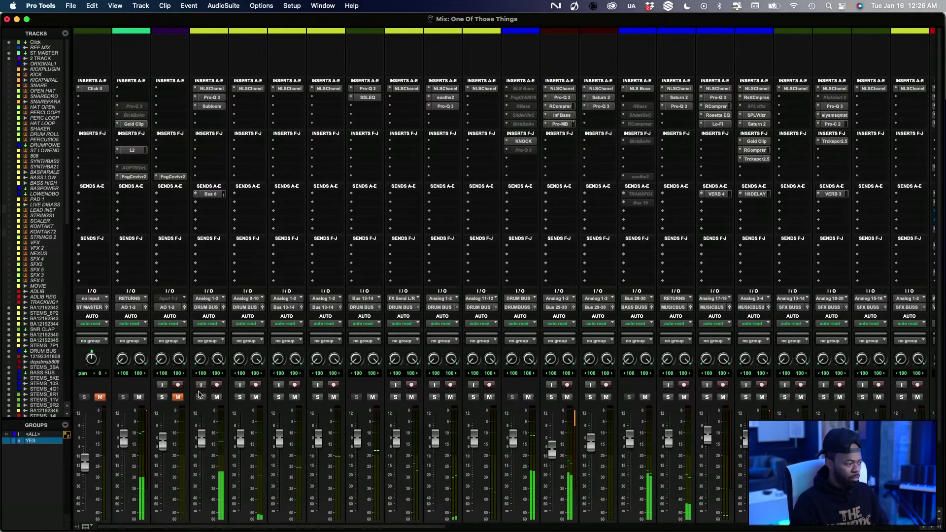
pyautogui.click(164, 398)
pyautogui.scroll(-5, 191, 368)
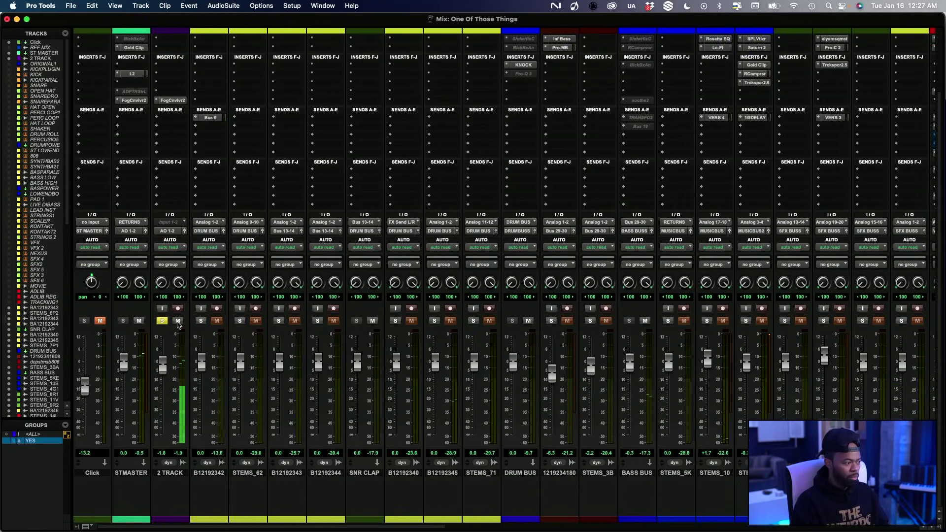
pyautogui.click(162, 321)
# Check the lead vocal's Spectre settings, and bypass the 131 Hz band in the STEMS_20 BGVS Pro-Q 3
pyautogui.hscroll(15, 268, 258)
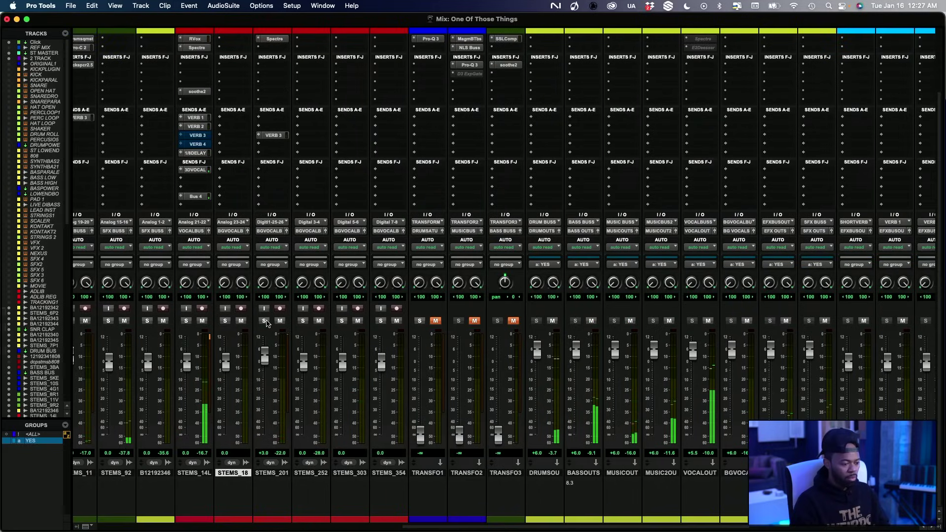
pyautogui.hscroll(3, 267, 259)
pyautogui.scroll(5, 268, 258)
pyautogui.click(280, 124)
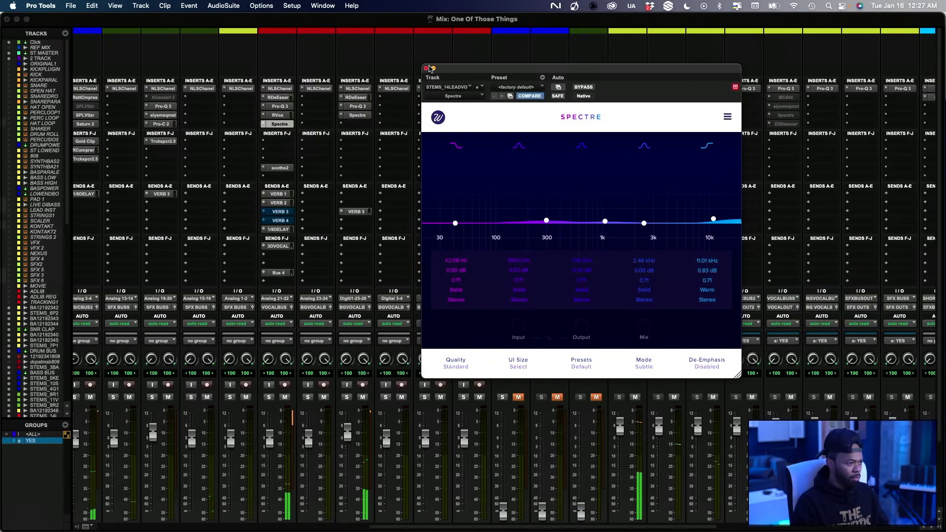
pyautogui.click(279, 123)
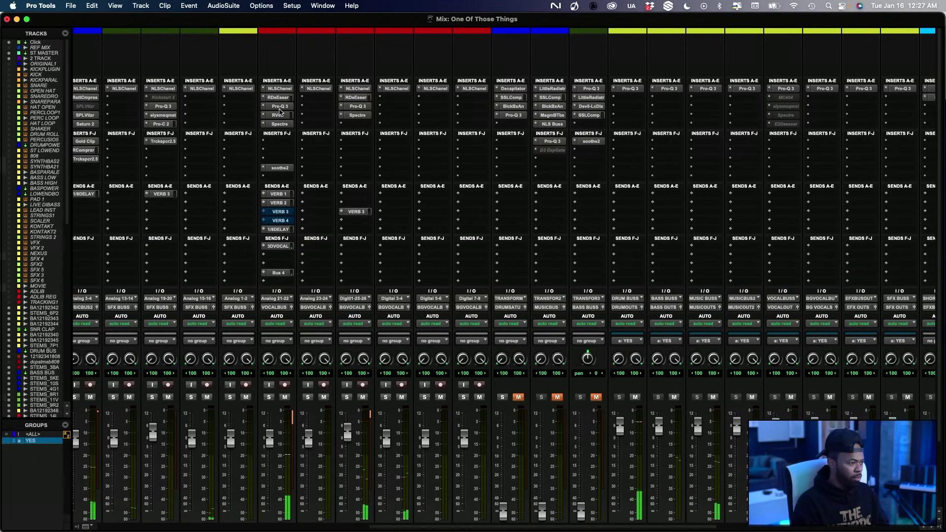
pyautogui.click(358, 106)
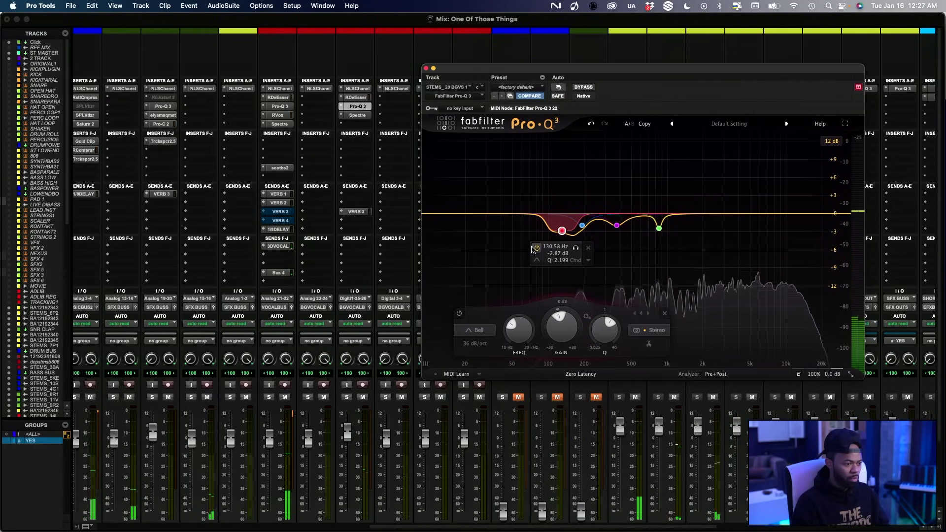
pyautogui.click(535, 247)
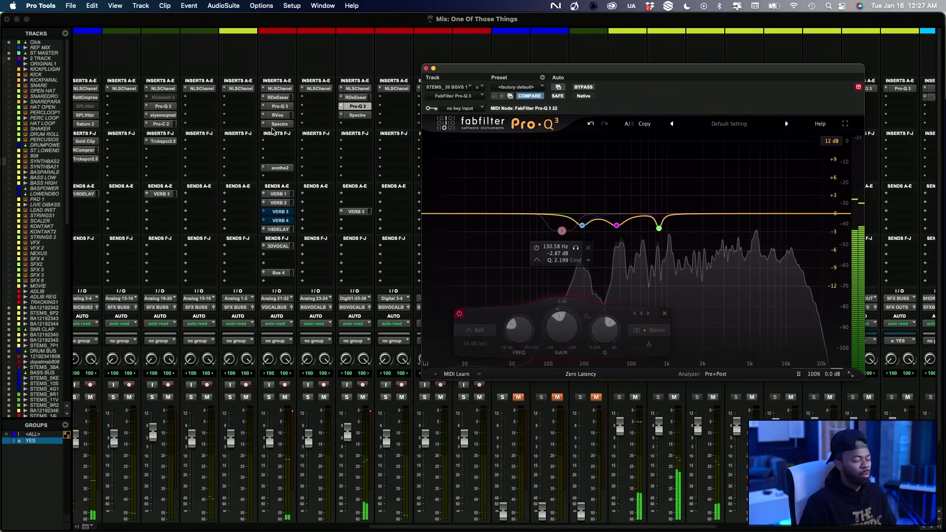
# Set the second Spectre band on STEMS_20 BGVS to Side, boost it slightly near 300 Hz, and close the plug-in
pyautogui.click(358, 115)
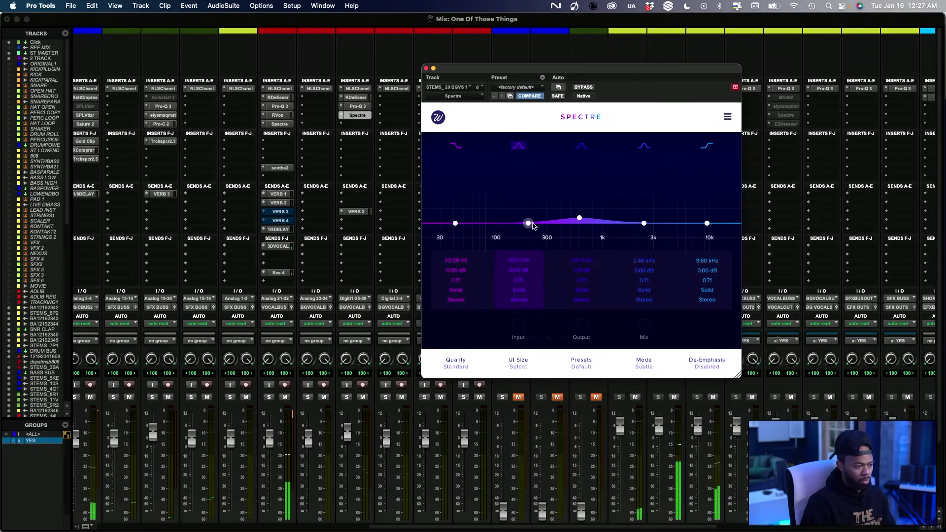
pyautogui.click(518, 299)
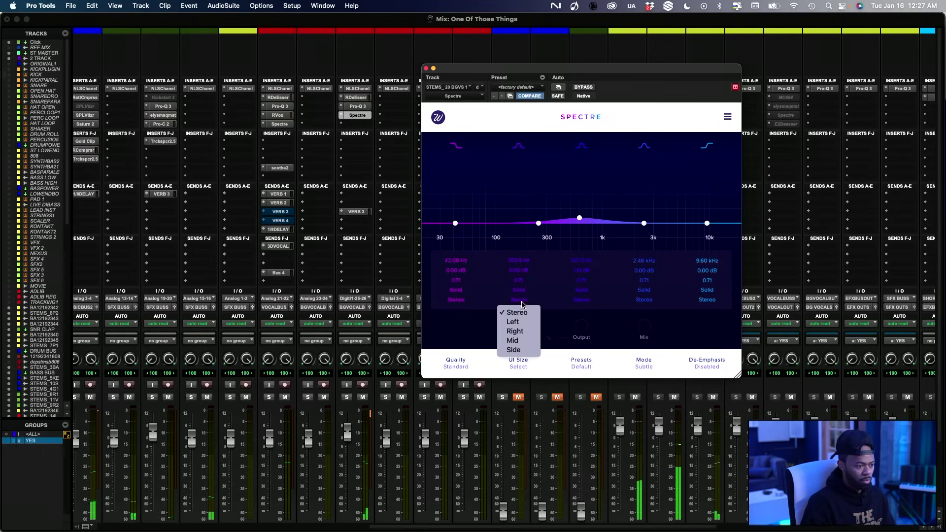
pyautogui.click(519, 350)
pyautogui.moveTo(537, 222); pyautogui.dragTo(544, 222)
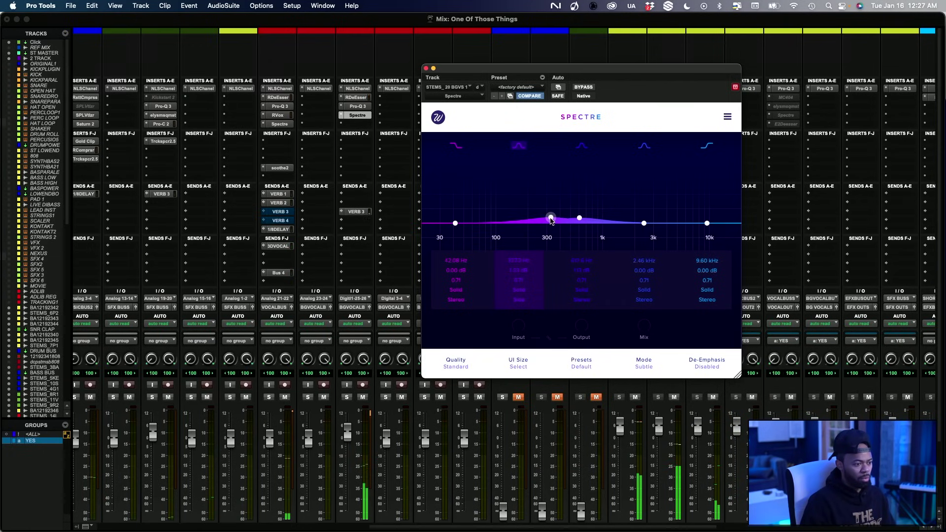
pyautogui.moveTo(549, 222); pyautogui.dragTo(549, 222)
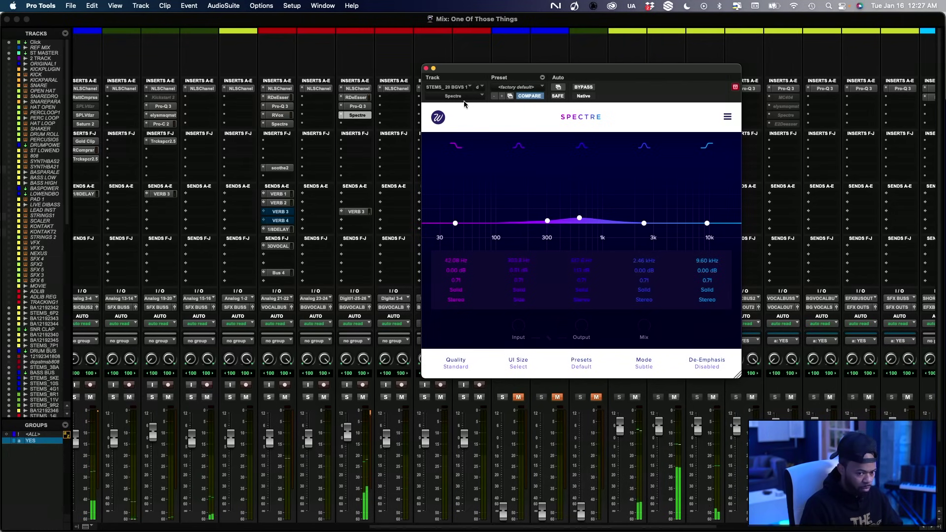
pyautogui.click(426, 69)
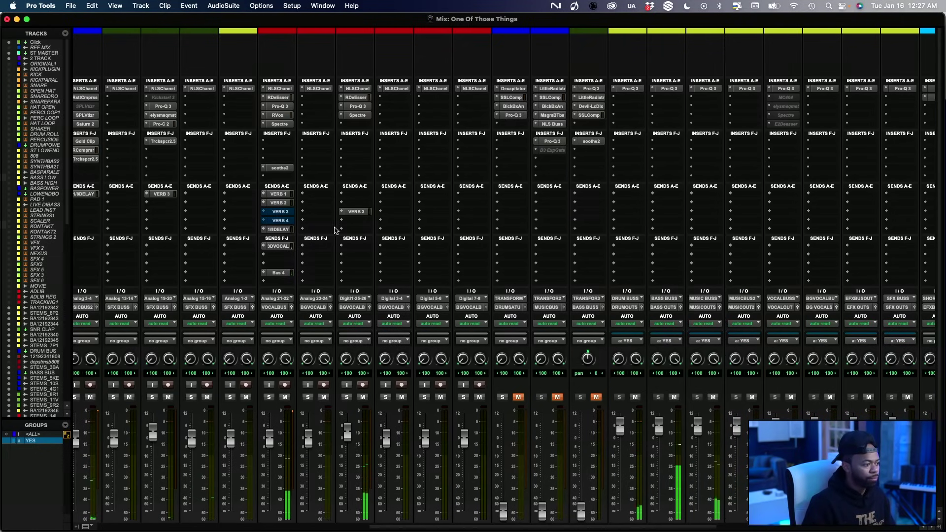
# Copy the lead vocal's 1/8 DELAY send to STEMS_20, set its level to -32.8 dB, and save the session
pyautogui.moveTo(281, 232); pyautogui.dragTo(364, 233)
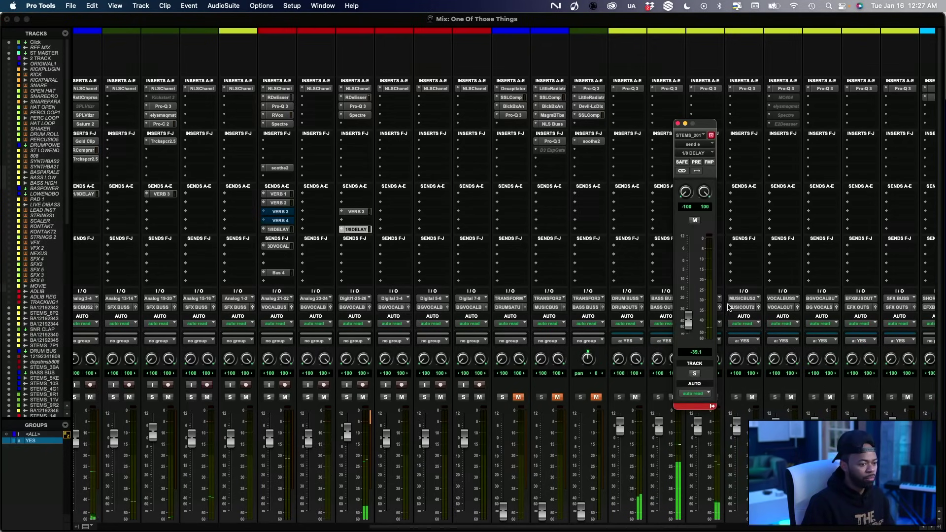
pyautogui.moveTo(689, 321); pyautogui.dragTo(692, 279)
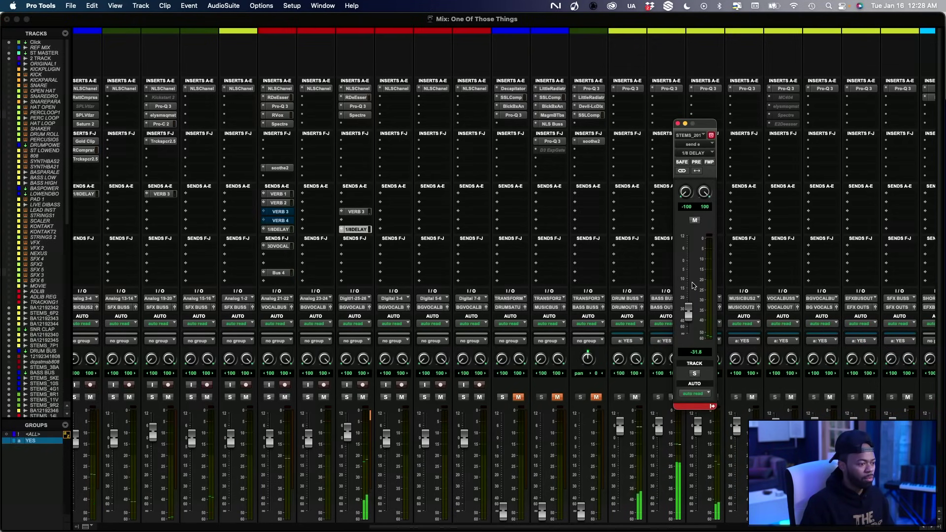
pyautogui.moveTo(692, 286); pyautogui.dragTo(693, 314)
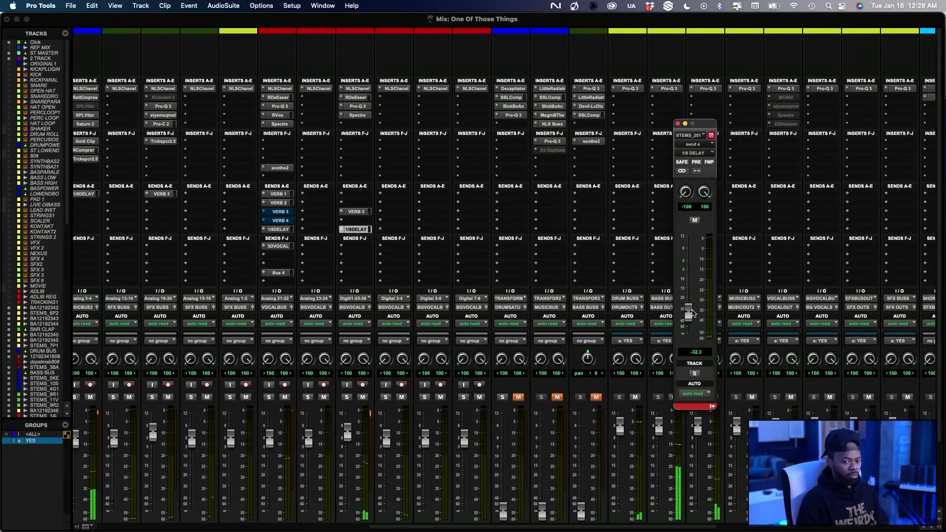
pyautogui.moveTo(692, 313); pyautogui.dragTo(693, 316)
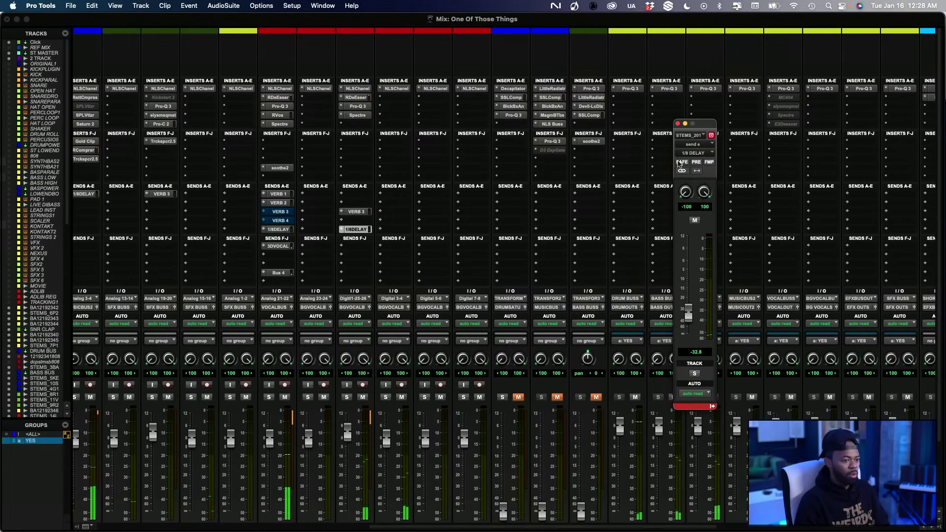
pyautogui.press('super+s')
pyautogui.press('XF86MonBrightnessUp')
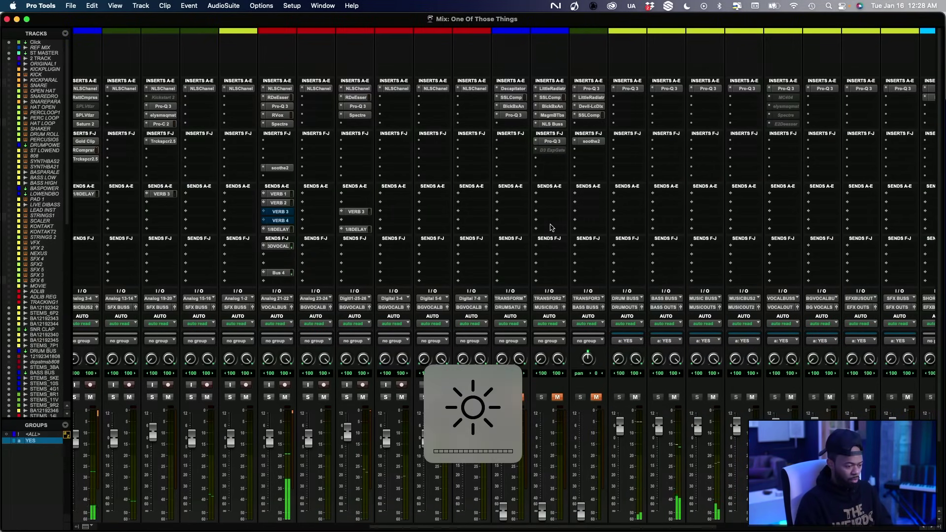
# Locate the STEMS_25 BG2 track in the Edit window, solo it for playback, and return to the mixer
pyautogui.scroll(-3, 377, 188)
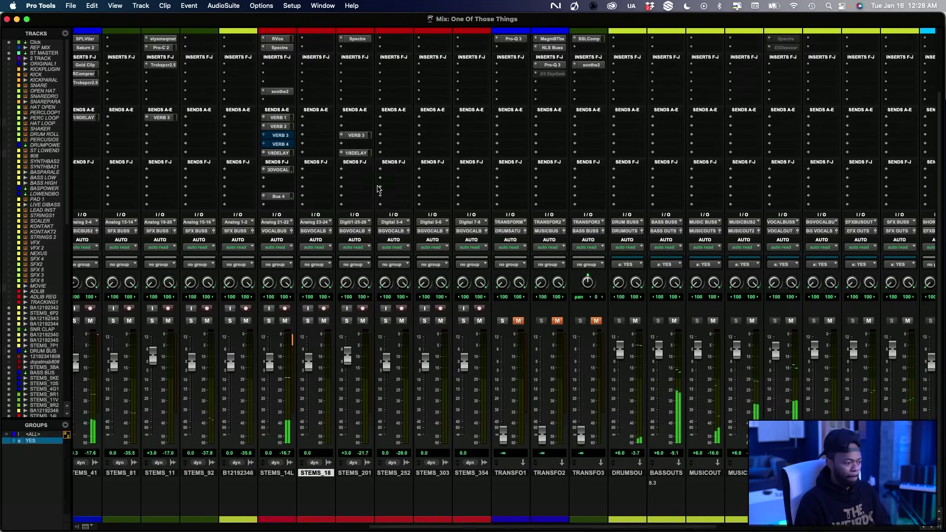
pyautogui.scroll(1, 398, 247)
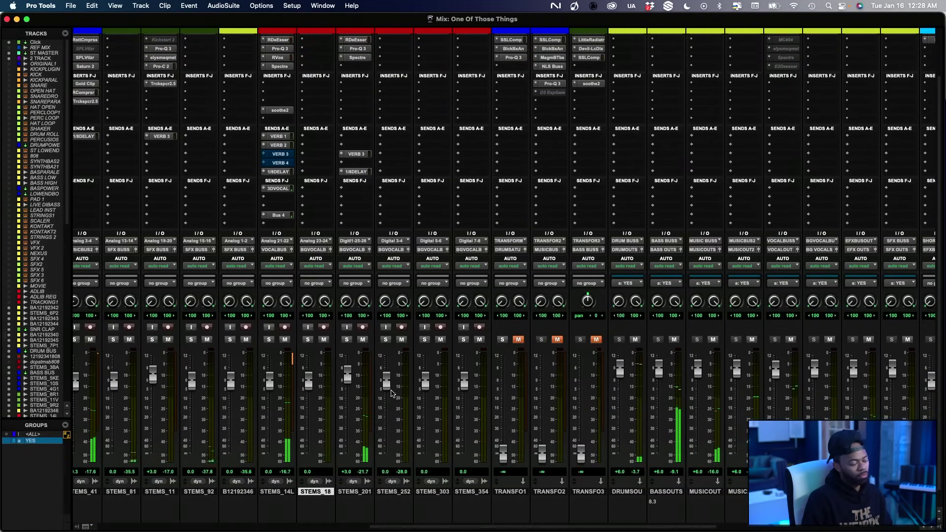
pyautogui.scroll(1, 377, 365)
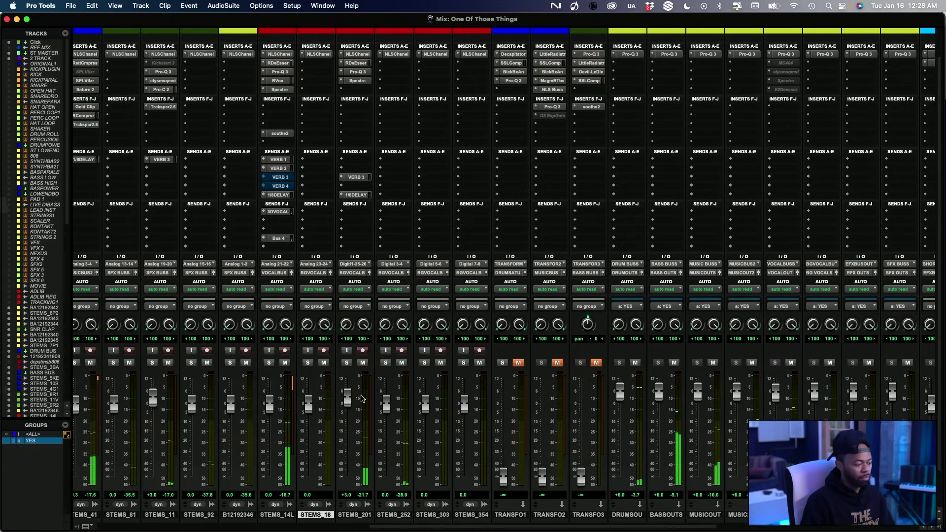
pyautogui.scroll(2, 389, 336)
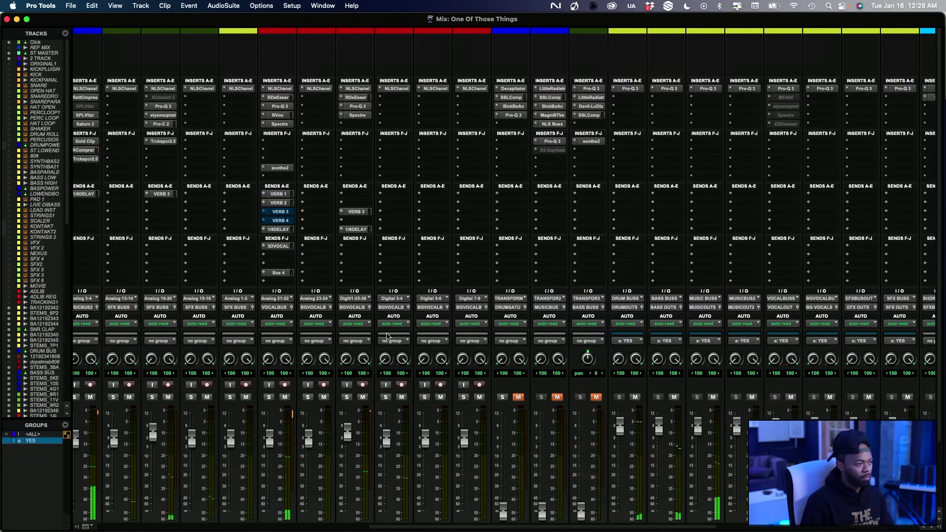
pyautogui.press('super+equal')
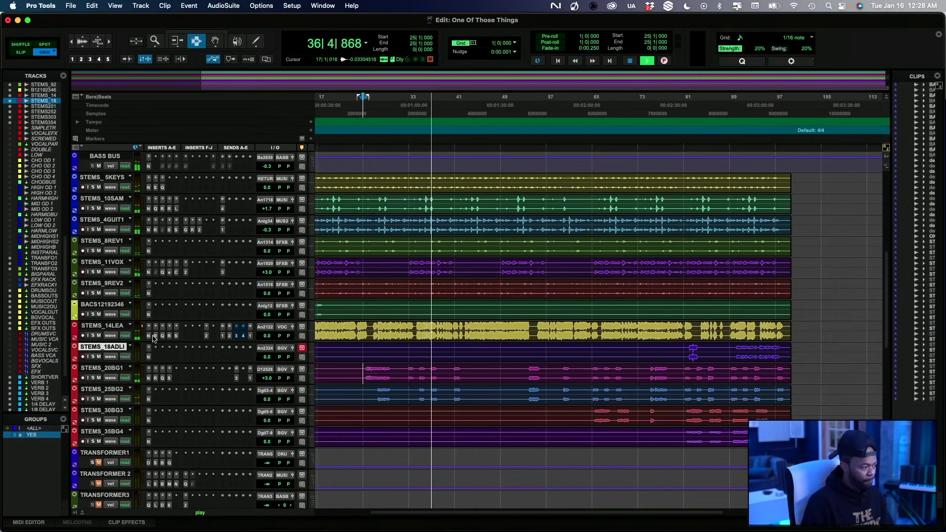
pyautogui.click(112, 390)
pyautogui.click(93, 399)
pyautogui.press('super+equal')
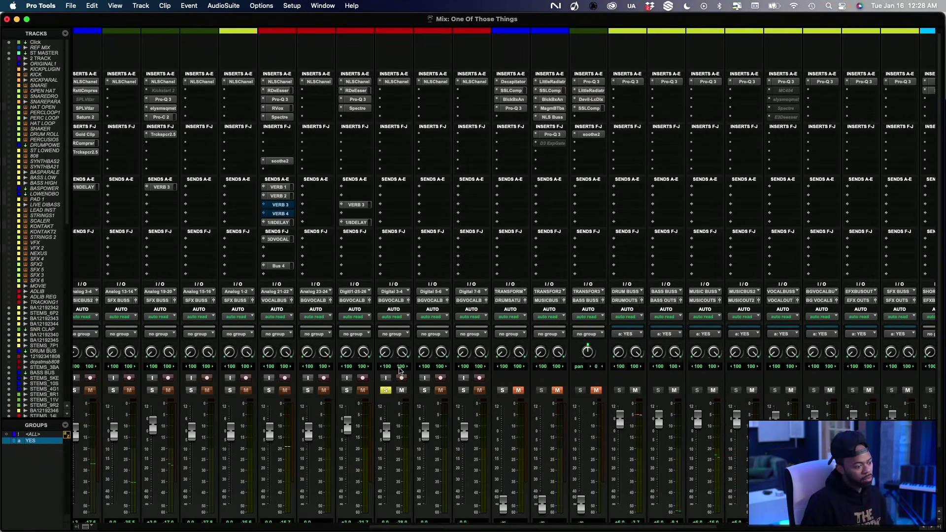
pyautogui.press('super+equal')
pyautogui.click(377, 397)
pyautogui.press('super+equal')
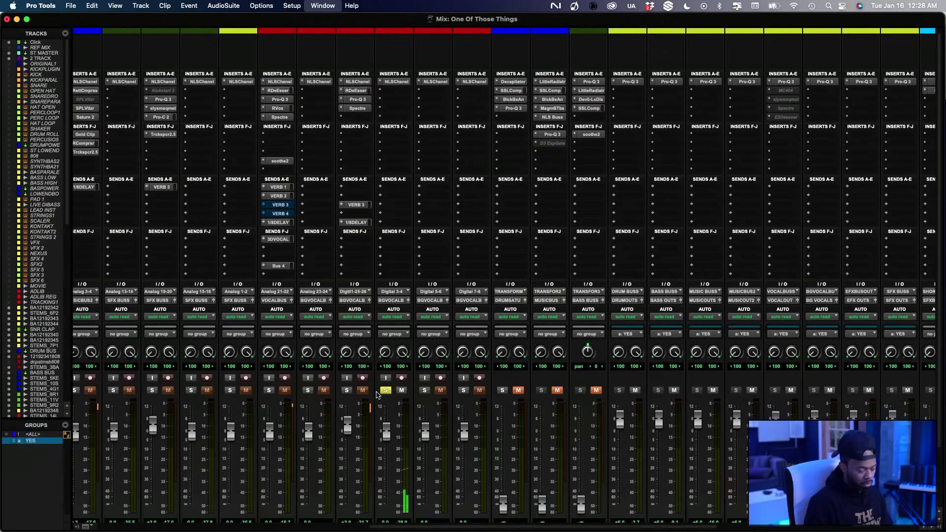
# Copy the RDeEsser and Pro-Q 3 inserts from STEMS_20 to STEMS_25, and open the copied Pro-Q 3
pyautogui.moveTo(363, 92); pyautogui.dragTo(394, 91)
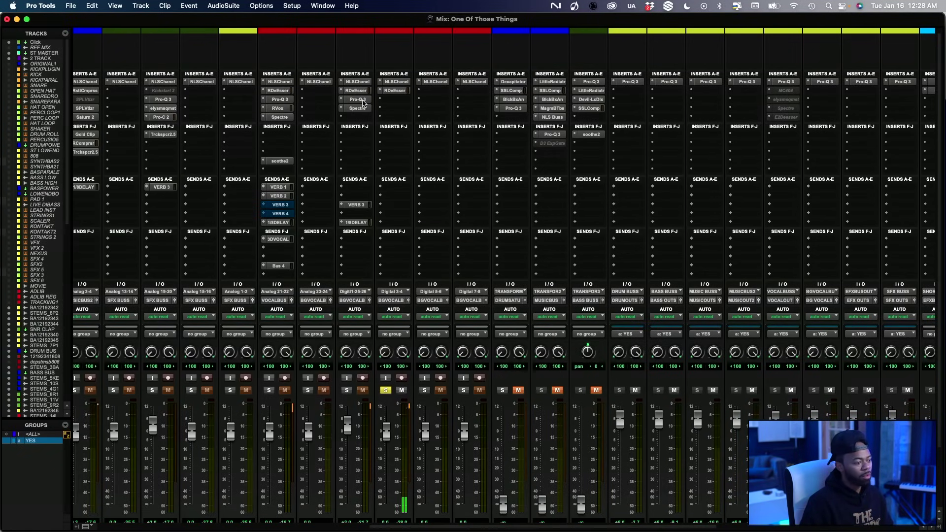
pyautogui.moveTo(363, 102); pyautogui.dragTo(389, 103)
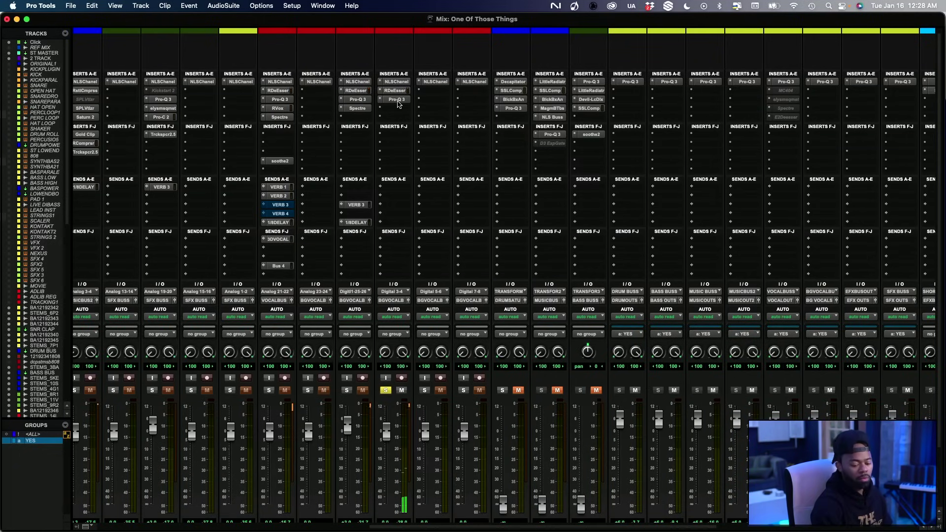
pyautogui.click(397, 100)
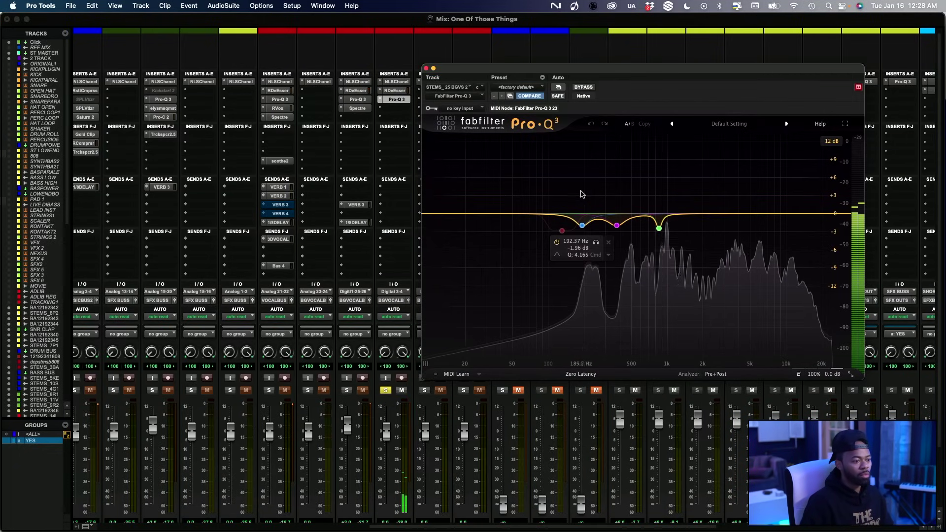
# Try deepening the low-mid EQ cut on STEMS_25 to about -5.2 dB at 214 Hz and compare it with the bypassed signal
pyautogui.click(582, 226)
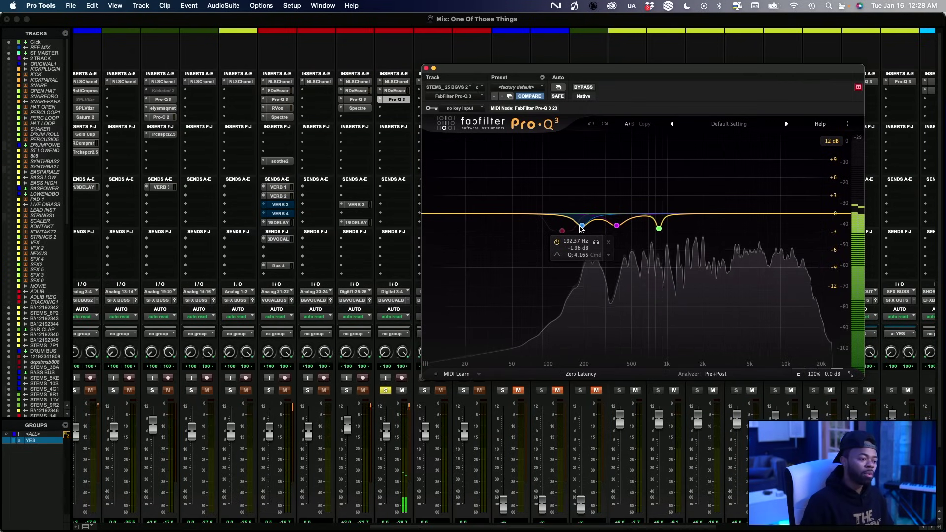
pyautogui.moveTo(580, 228); pyautogui.dragTo(586, 249)
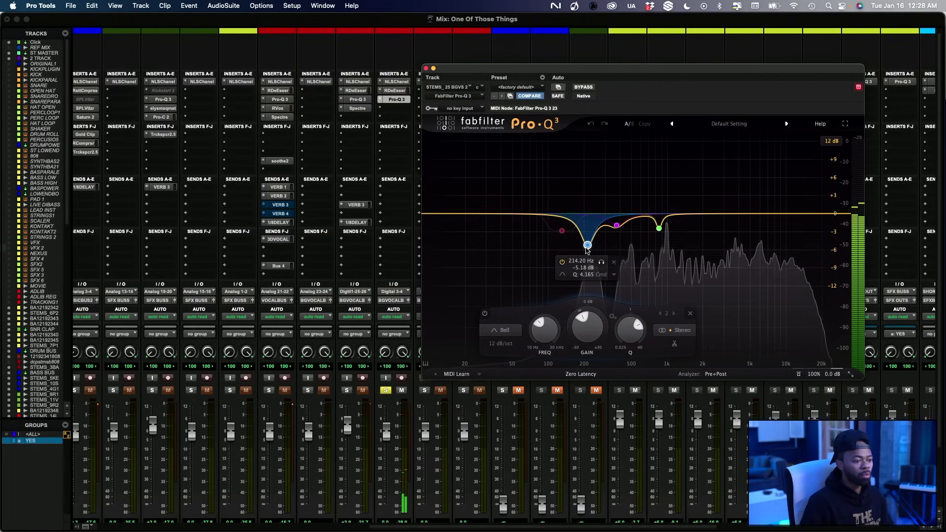
pyautogui.click(584, 88)
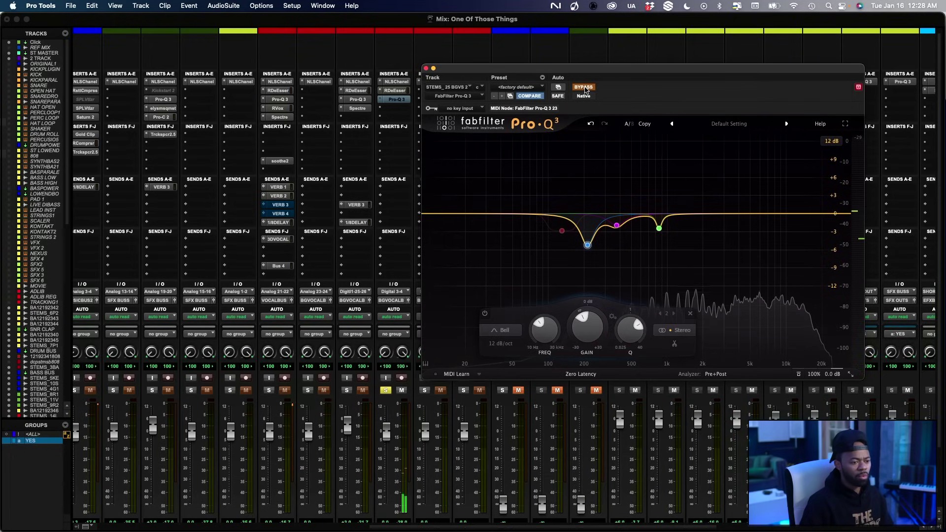
pyautogui.click(584, 87)
# Replace the copied EQ curve on STEMS_25 with a single bell cut of about 4.4 dB near 476 Hz, Q 4.756, and compare with bypass
pyautogui.click(532, 87)
pyautogui.click(527, 87)
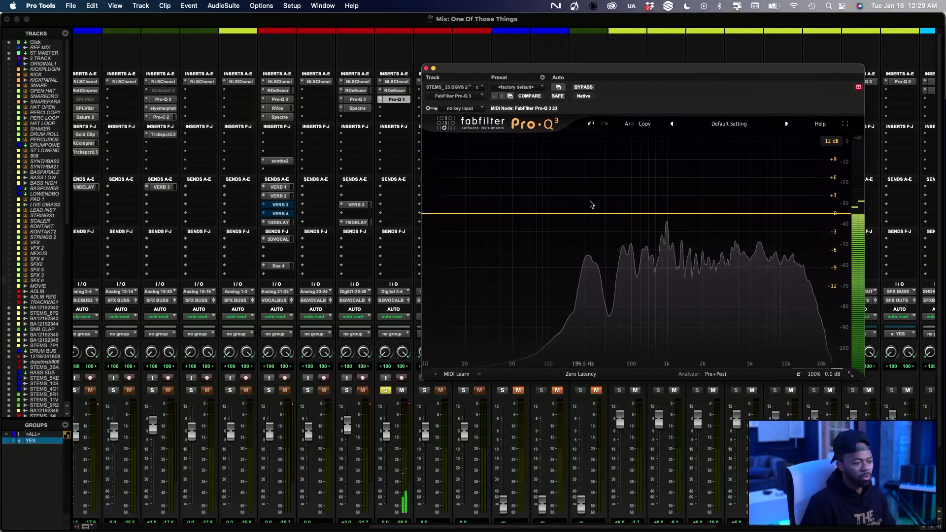
pyautogui.moveTo(597, 214); pyautogui.dragTo(647, 237)
pyautogui.moveTo(708, 329); pyautogui.dragTo(698, 308)
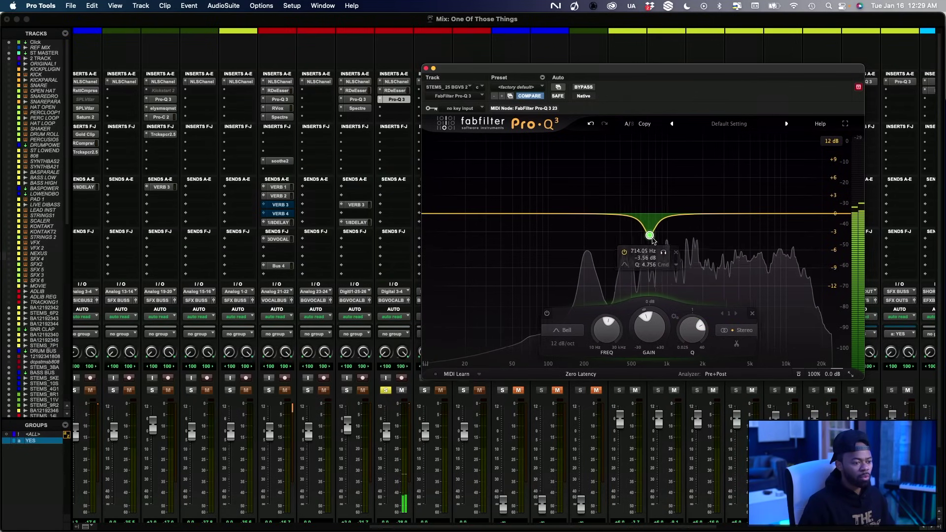
pyautogui.moveTo(647, 236); pyautogui.dragTo(662, 237)
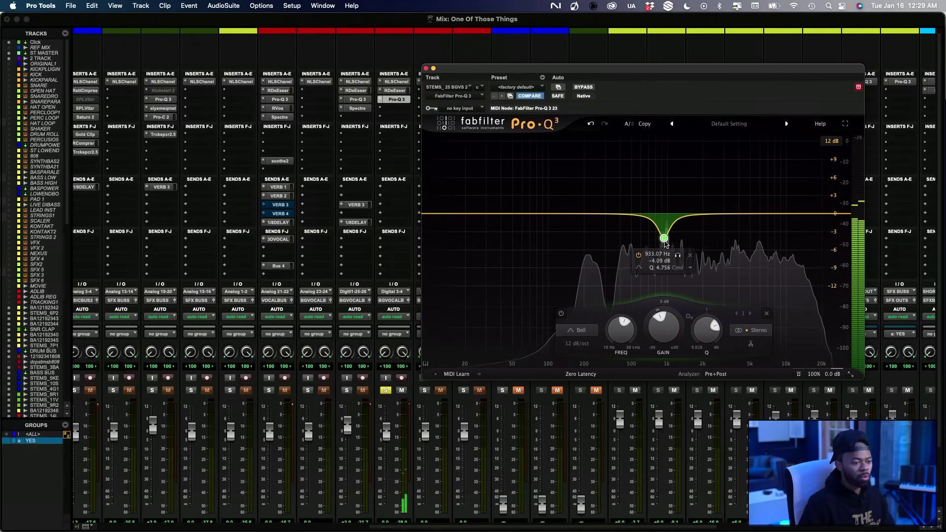
pyautogui.moveTo(664, 241); pyautogui.dragTo(628, 242)
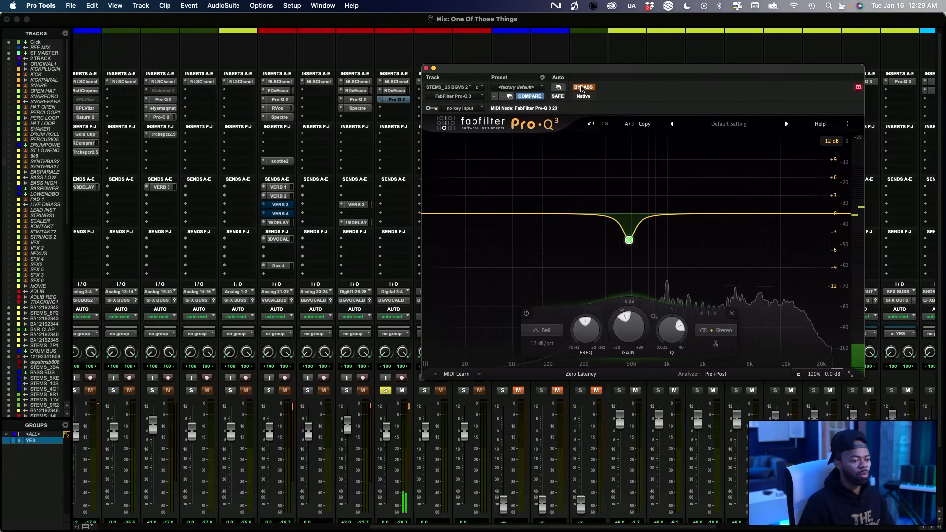
pyautogui.click(581, 88)
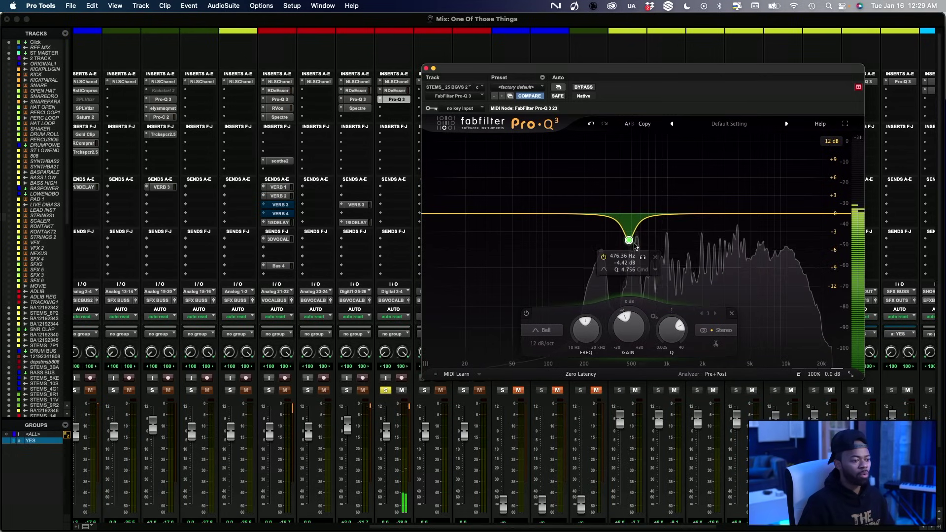
# Unsolo STEMS_25, raise its fader to +3.0 dB within the full mix, and close the Pro-Q 3
pyautogui.click(386, 390)
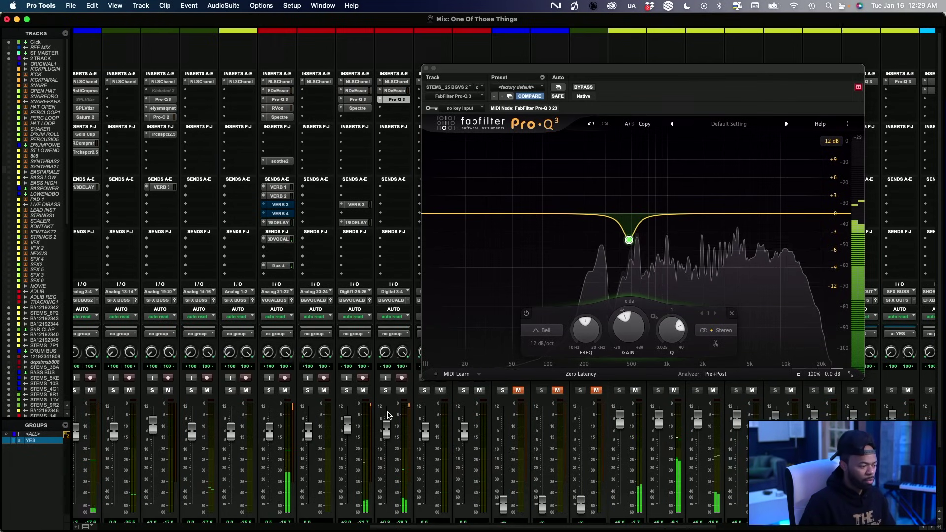
pyautogui.scroll(-2, 389, 401)
pyautogui.moveTo(389, 402); pyautogui.dragTo(390, 391)
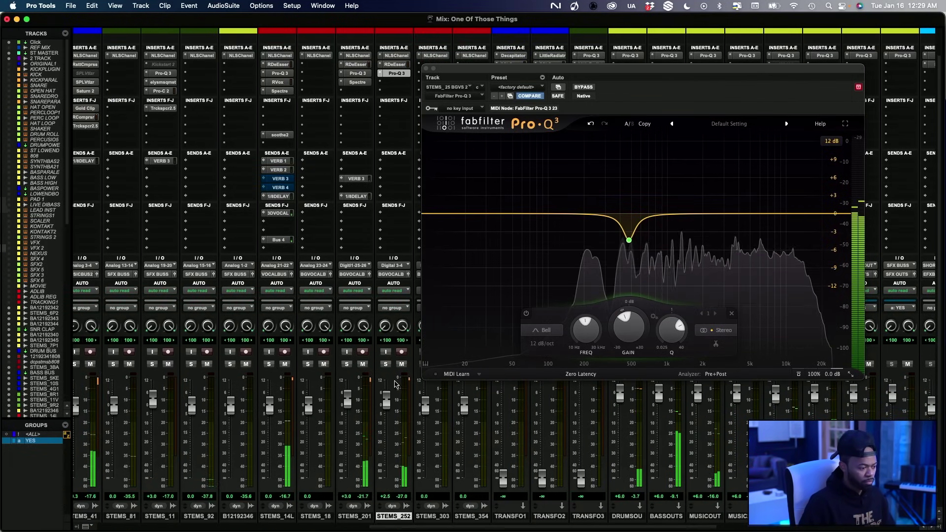
pyautogui.scroll(3, 380, 150)
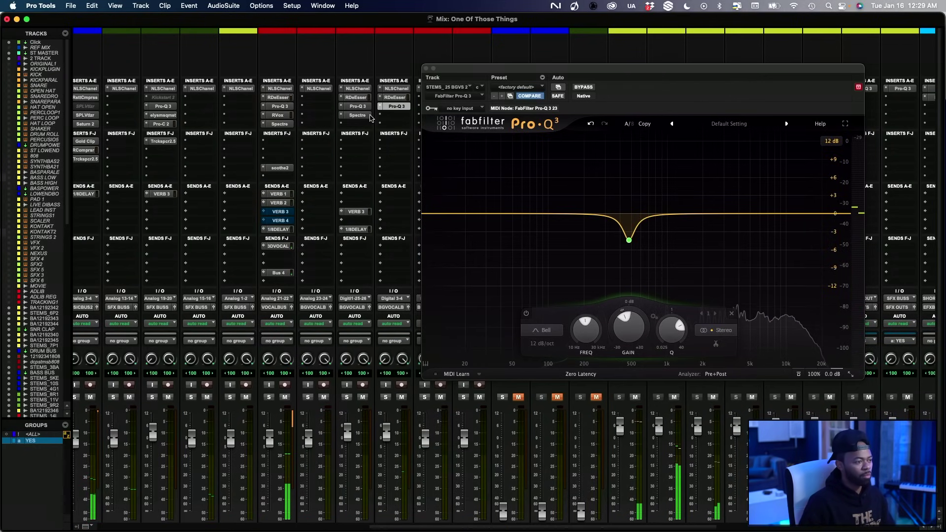
pyautogui.click(426, 68)
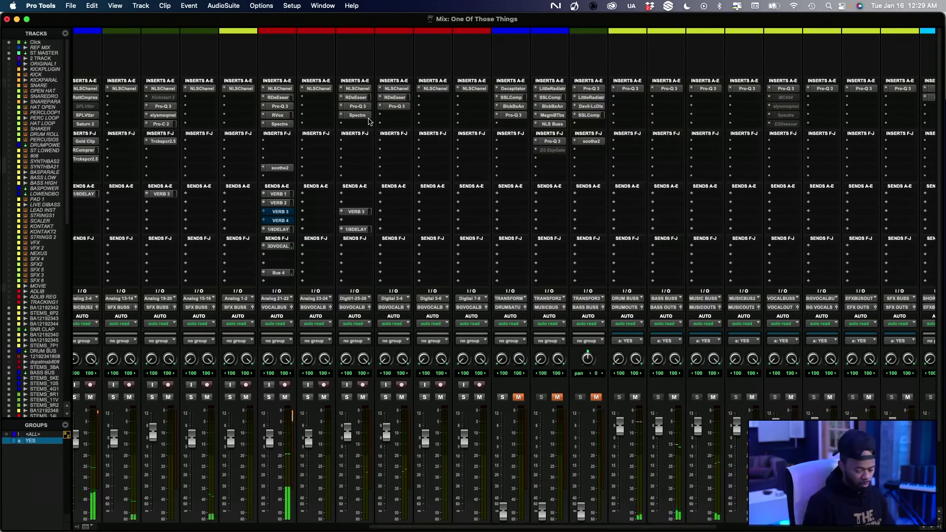
# Copy the VERB 3 and 1/8 DELAY sends from STEMS_20 to STEMS_25
pyautogui.press('super+equal')
pyautogui.press('super+equal')
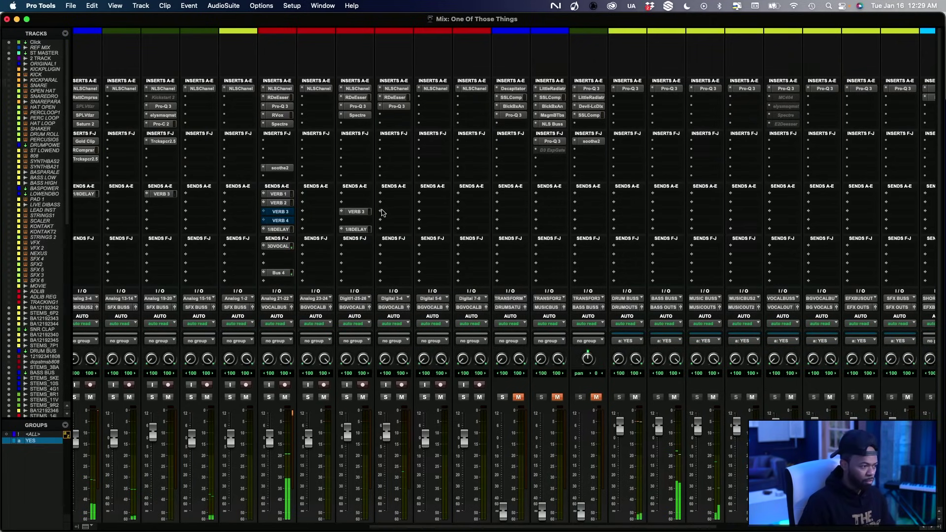
pyautogui.moveTo(384, 216); pyautogui.dragTo(393, 233)
# Play the STEMS_25 BG2 phrases around bars 35 and 54 within the full mix
pyautogui.press('super+equal')
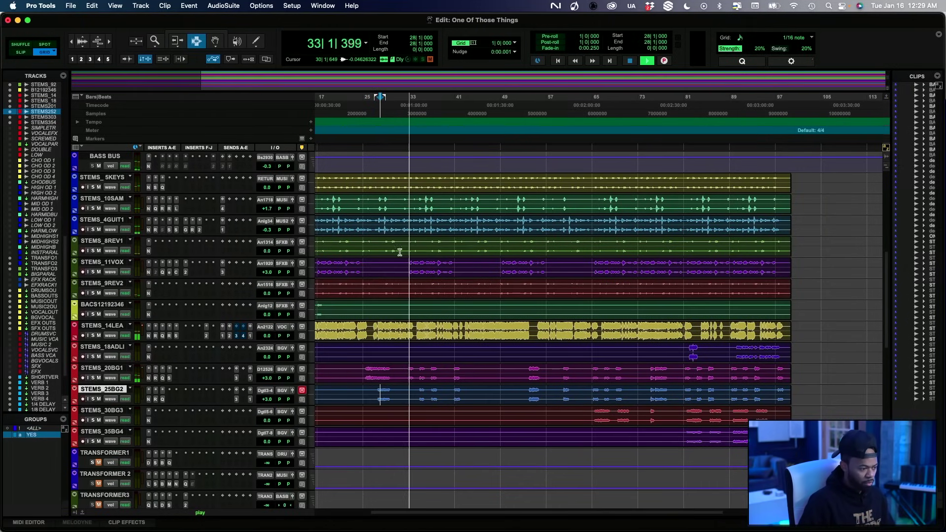
pyautogui.click(419, 395)
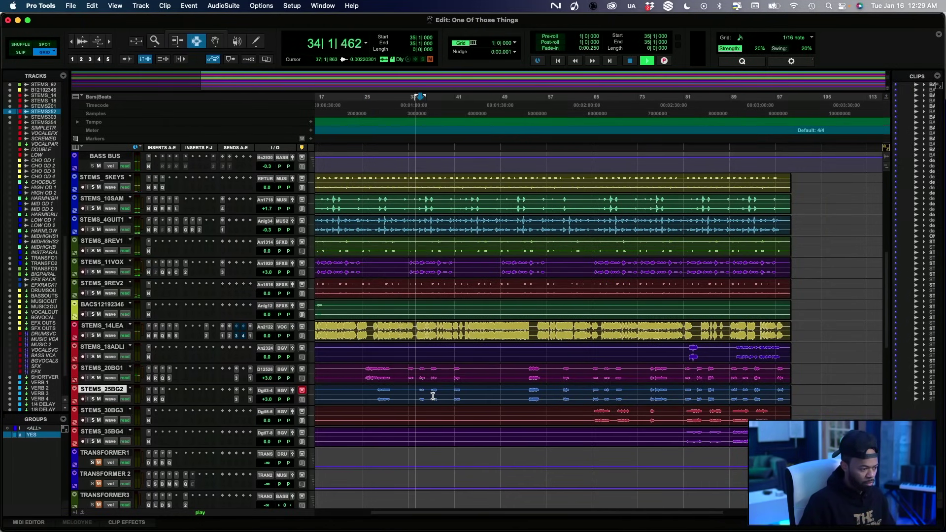
pyautogui.click(529, 395)
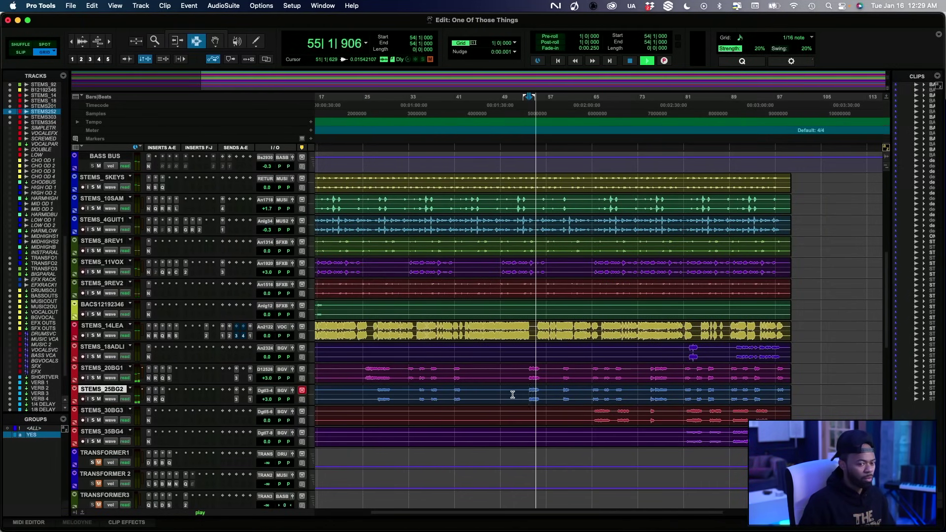
pyautogui.press('super+bracketright')
pyautogui.press('super+bracketright')
pyautogui.press('space')
pyautogui.press('space')
pyautogui.hscroll(3, 558, 396)
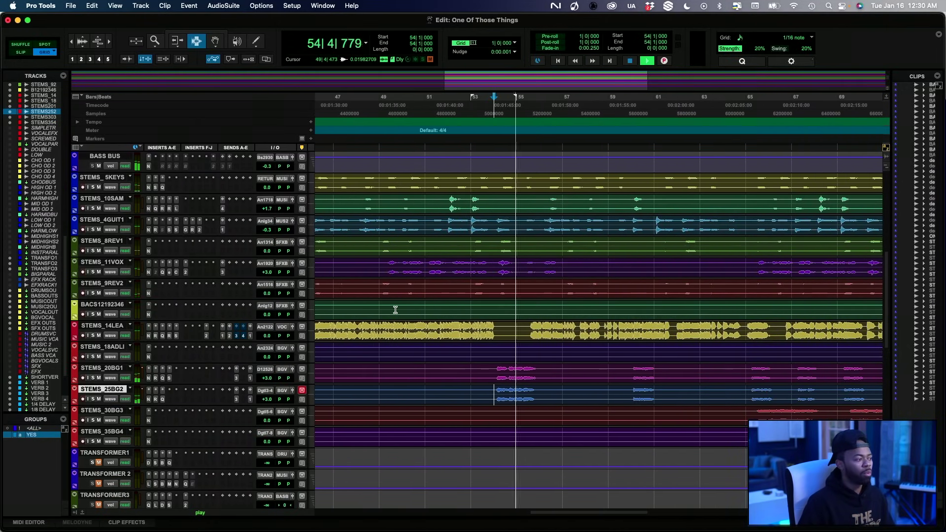
# Solo the 2 TRACK reference from bar 54, listen, and unsolo it to compare the same passage with the mix
pyautogui.scroll(1, 226, 247)
pyautogui.scroll(5, 227, 247)
pyautogui.press('space')
pyautogui.press('space')
pyautogui.click(94, 209)
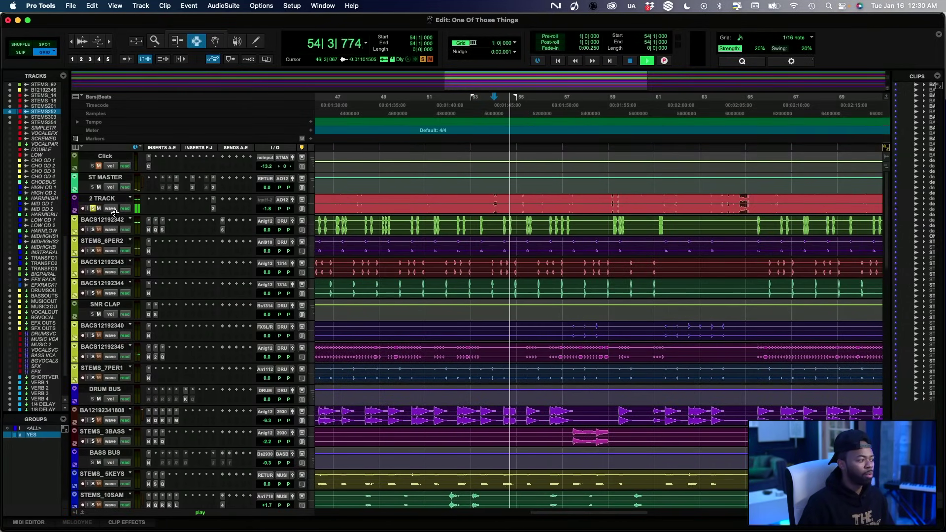
pyautogui.press('space')
pyautogui.press('space')
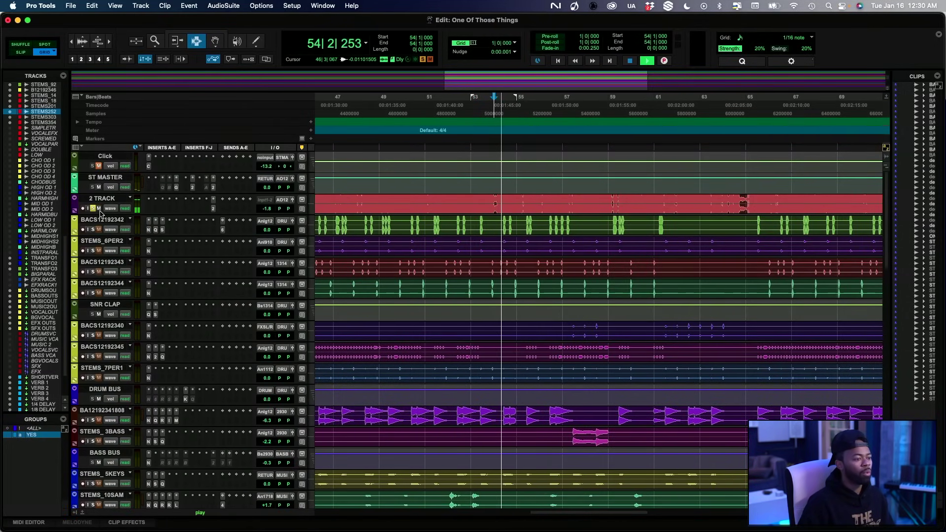
pyautogui.press('space')
pyautogui.click(93, 208)
pyautogui.press('space')
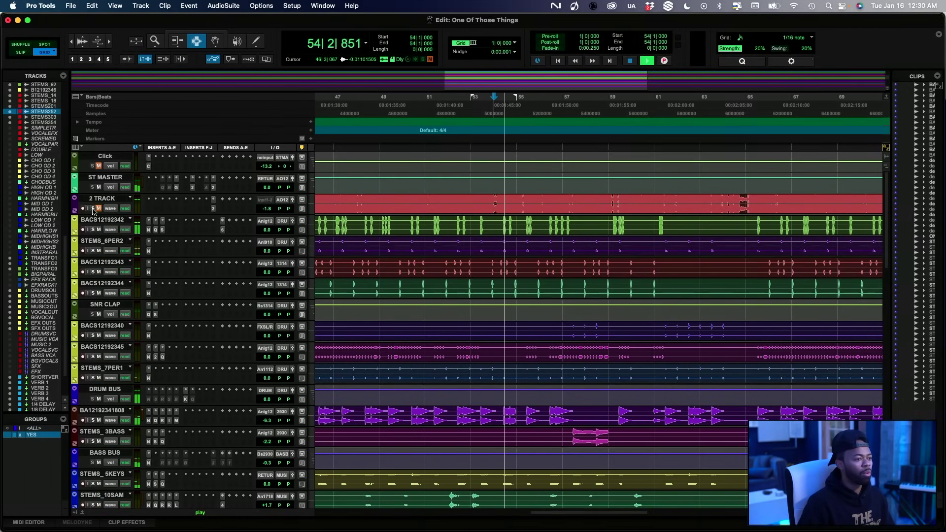
# Check the STEMS_20 and STEMS_25 levels in the mixer and audition the background vocal phrases near bars 54 and 60
pyautogui.press('super+equal')
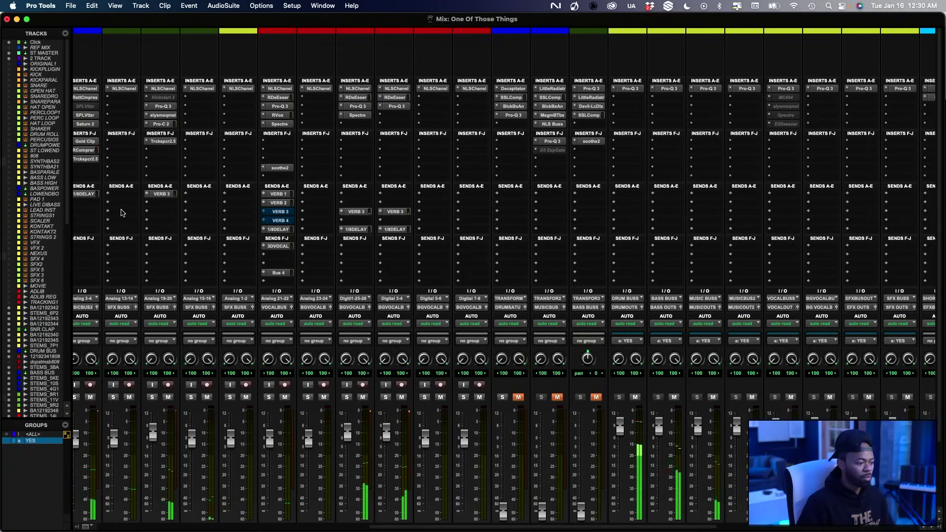
pyautogui.scroll(-3, 298, 295)
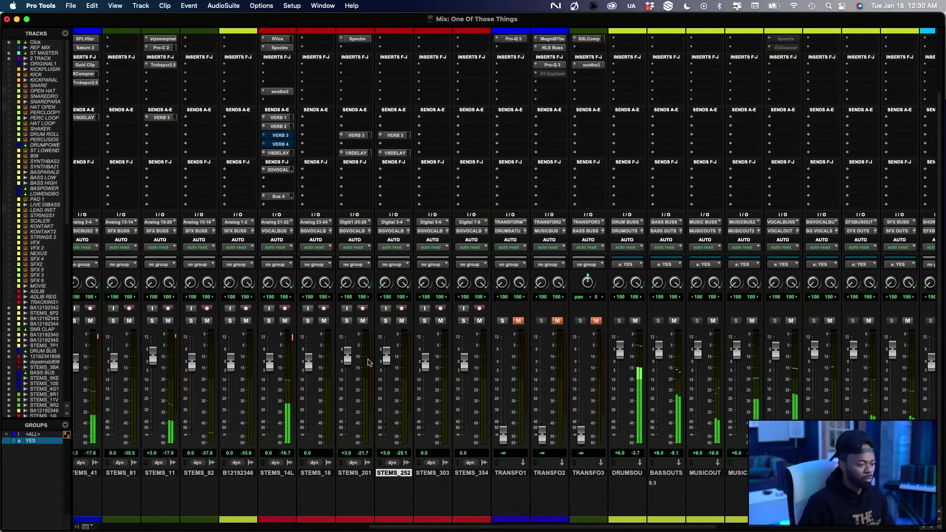
pyautogui.scroll(3, 389, 110)
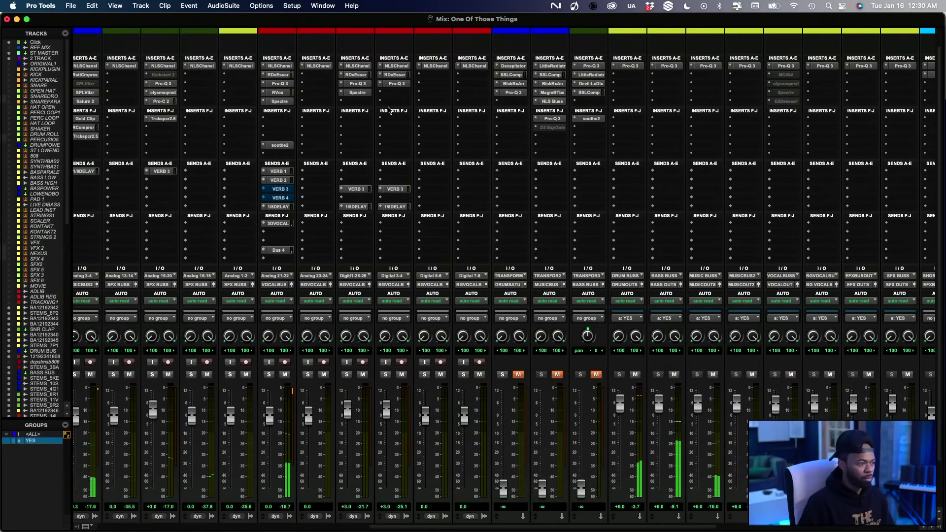
pyautogui.scroll(-3, 365, 234)
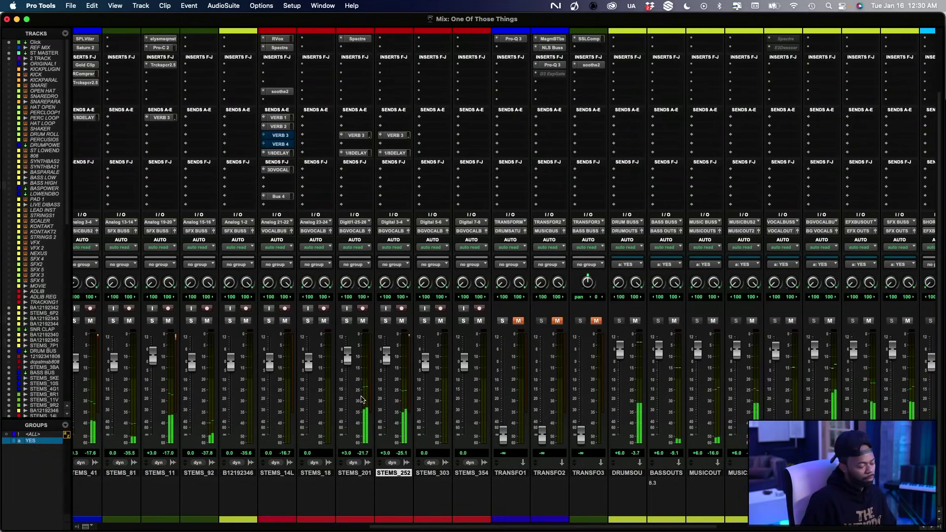
pyautogui.scroll(4, 368, 360)
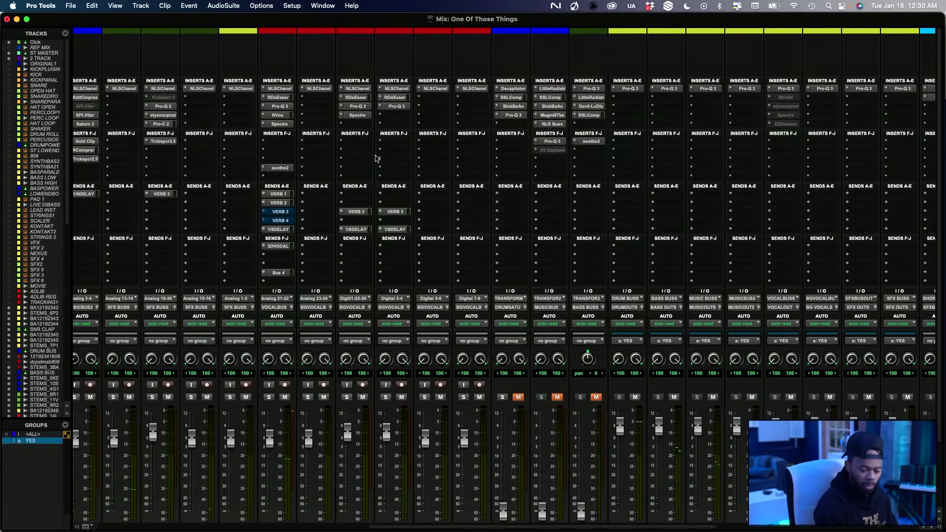
pyautogui.press('super+equal')
pyautogui.scroll(-5, 508, 228)
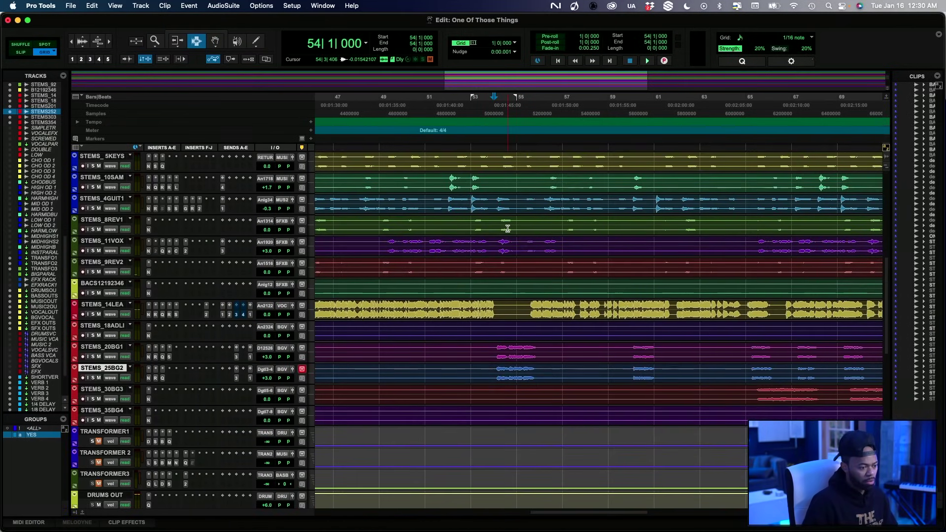
pyautogui.press('space')
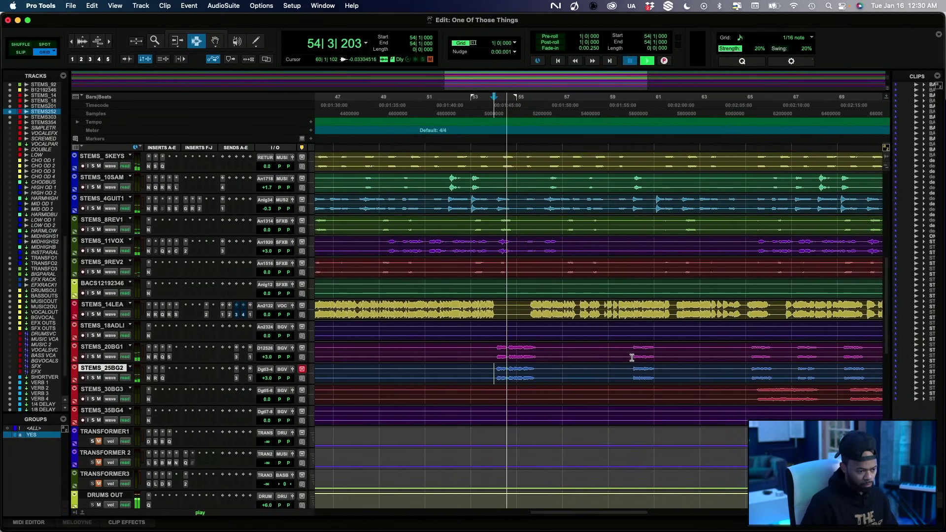
pyautogui.click(633, 357)
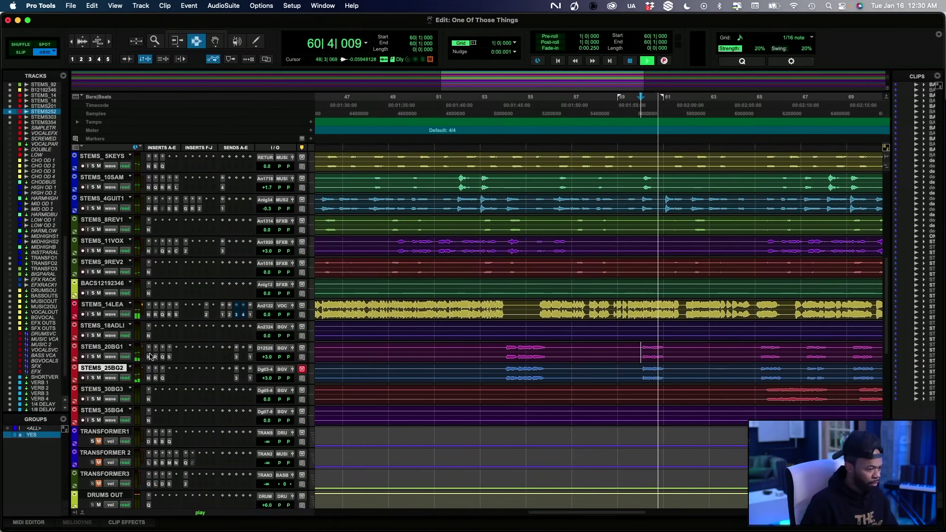
# Solo STEMS_20 BG1 together with STEMS_25 BG2, play them from bar 54, and return to the mixer
pyautogui.press('space')
pyautogui.click(92, 356)
pyautogui.click(506, 351)
pyautogui.press('space')
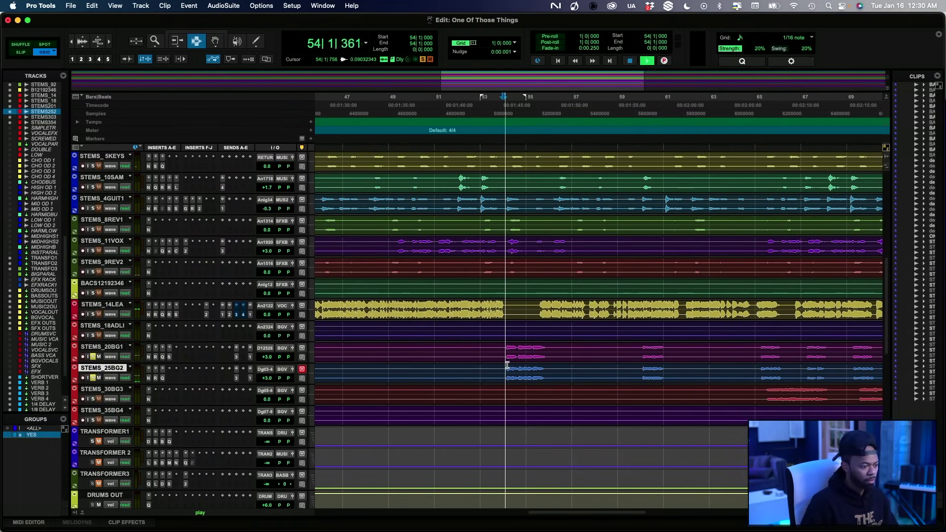
pyautogui.press('super+equal')
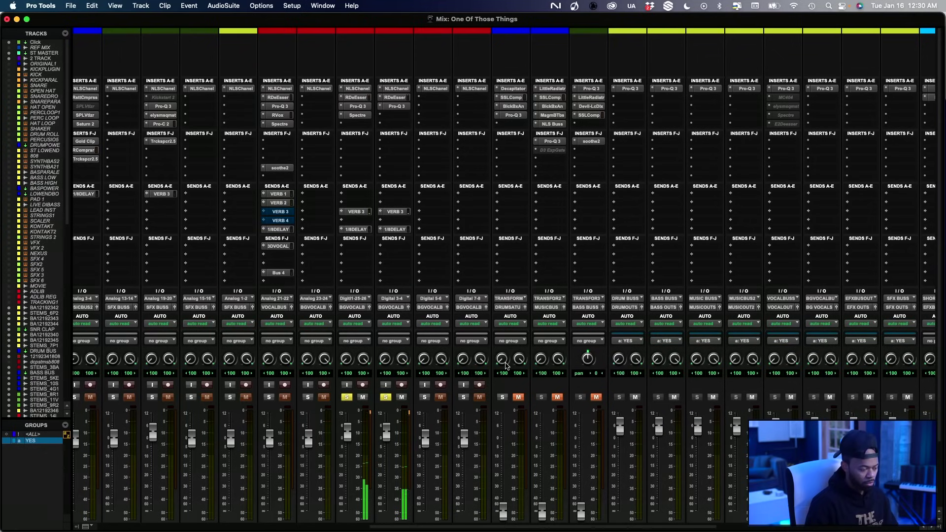
# Insert the stereo Rosetta Compressor on STEMS_20, shift its Tight/Open slider strongly toward Tight, and raise the EFX amount slightly
pyautogui.click(358, 144)
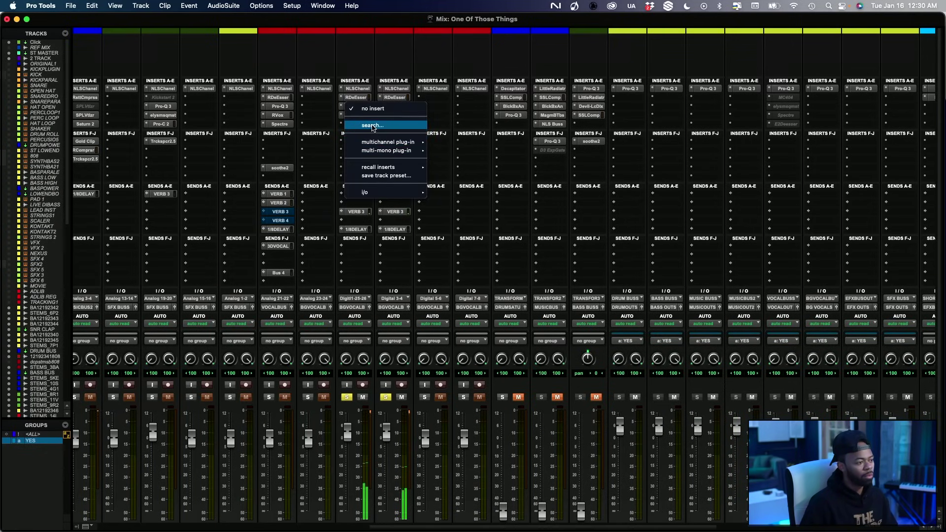
pyautogui.click(372, 125)
pyautogui.click(372, 127)
pyautogui.write('ros')
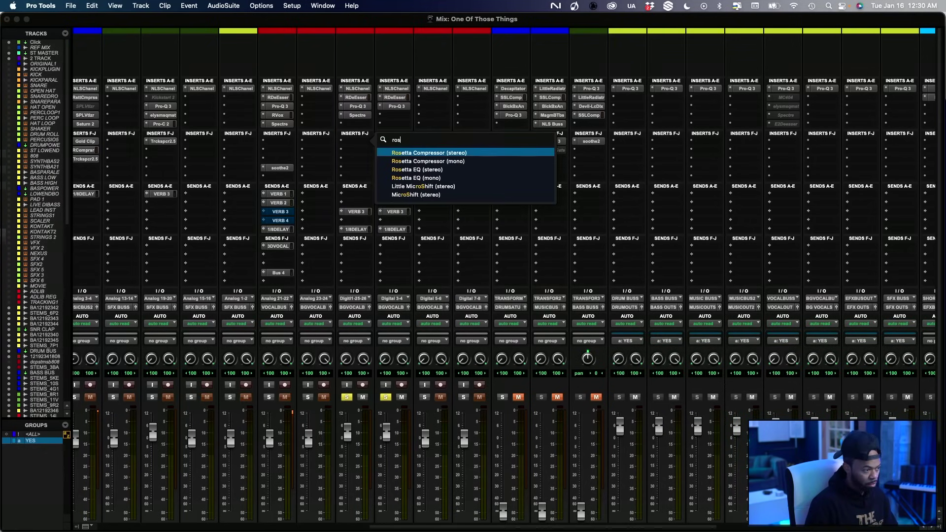
pyautogui.press('Return')
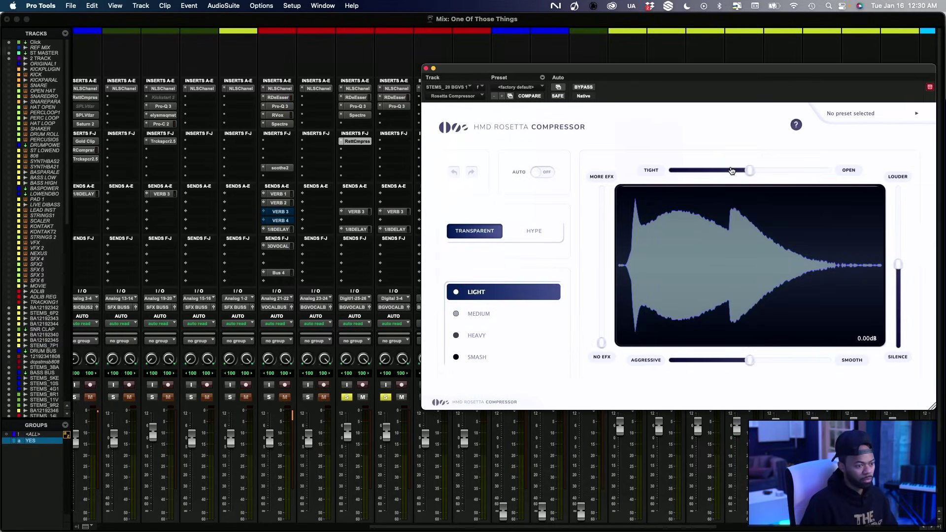
pyautogui.moveTo(695, 178); pyautogui.dragTo(687, 180)
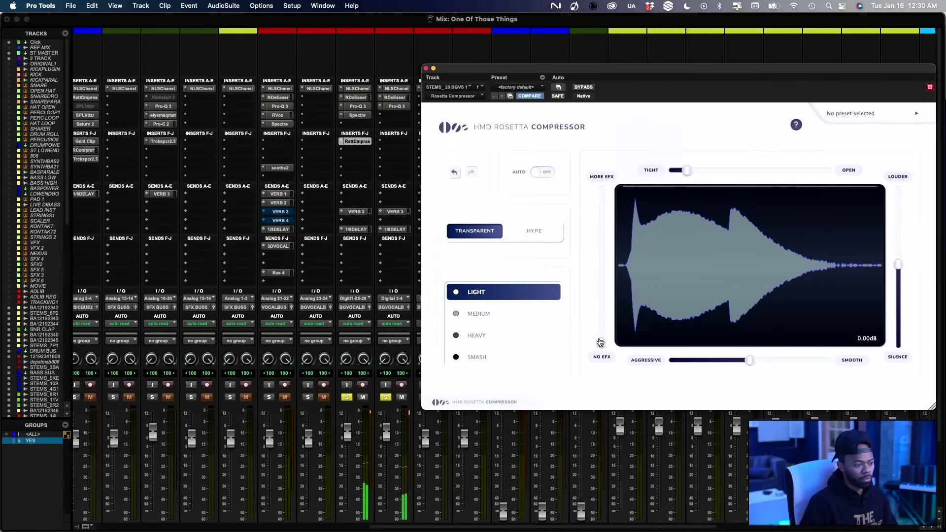
pyautogui.moveTo(600, 342); pyautogui.dragTo(598, 312)
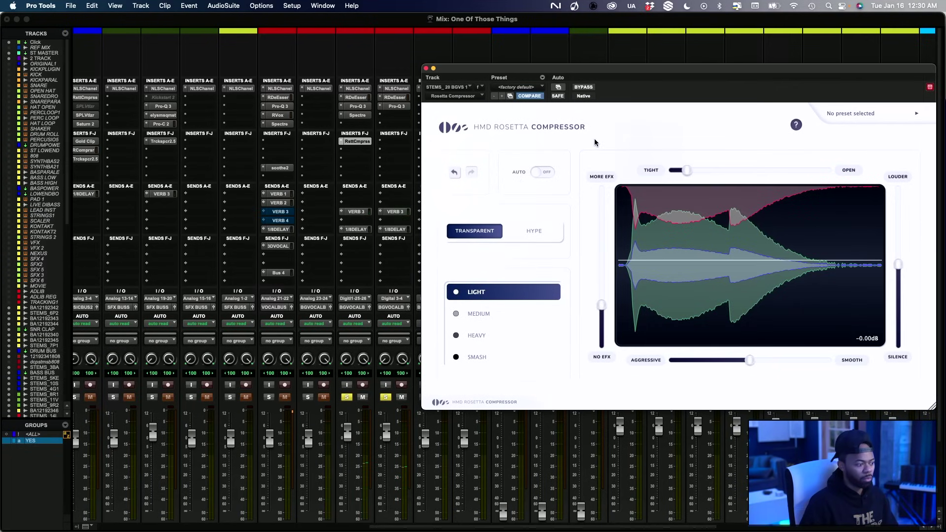
# Refine the STEMS_20 Rosetta Compressor: move it fully to Tight, shift it toward Aggressive, and slightly raise the EFX and Louder amounts
pyautogui.moveTo(577, 71); pyautogui.dragTo(515, 67)
pyautogui.moveTo(411, 69); pyautogui.dragTo(502, 73)
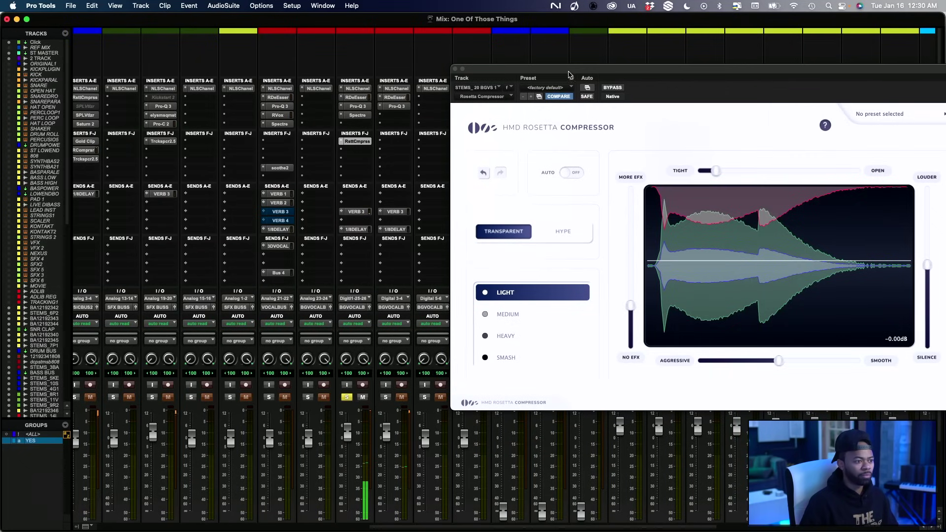
pyautogui.moveTo(567, 75); pyautogui.dragTo(425, 69)
pyautogui.moveTo(485, 306); pyautogui.dragTo(486, 276)
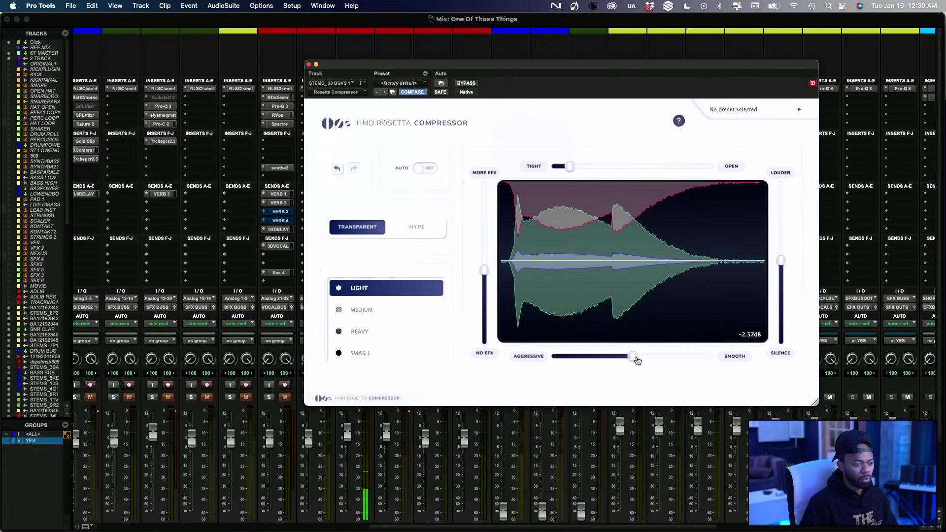
pyautogui.moveTo(571, 168); pyautogui.dragTo(554, 169)
pyautogui.moveTo(483, 270)
pyautogui.mouseDown()
pyautogui.moveTo(485, 297)
pyautogui.moveTo(486, 288)
pyautogui.mouseUp()
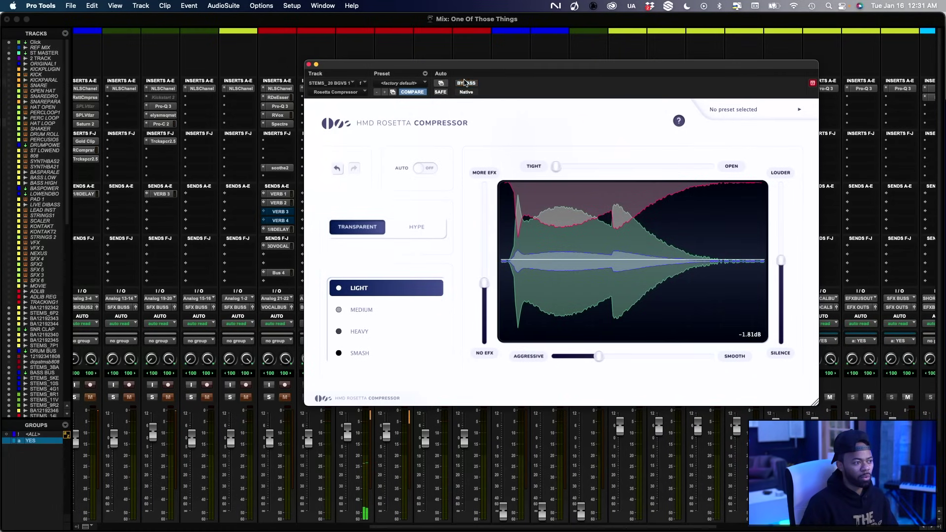
pyautogui.moveTo(784, 265); pyautogui.dragTo(786, 253)
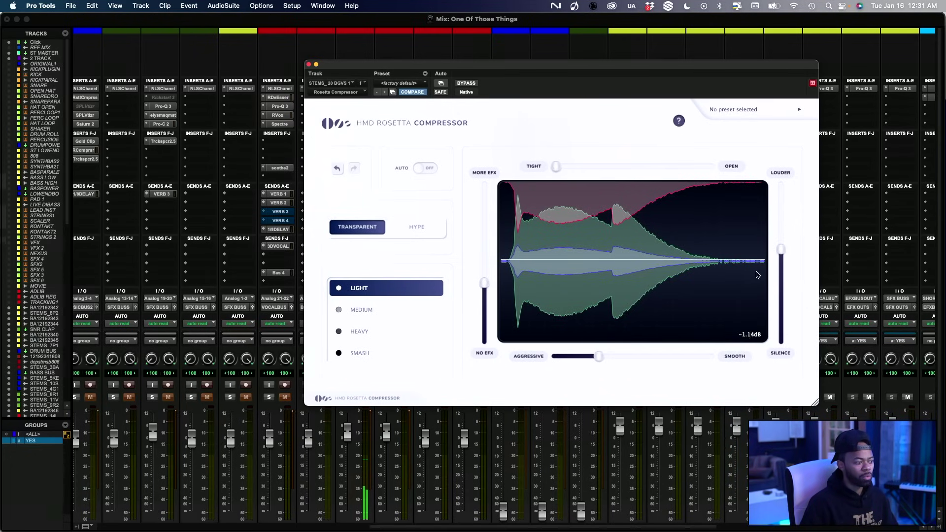
# Compare Medium with Light compression on STEMS_20, check against bypass, and keep Light
pyautogui.click(420, 309)
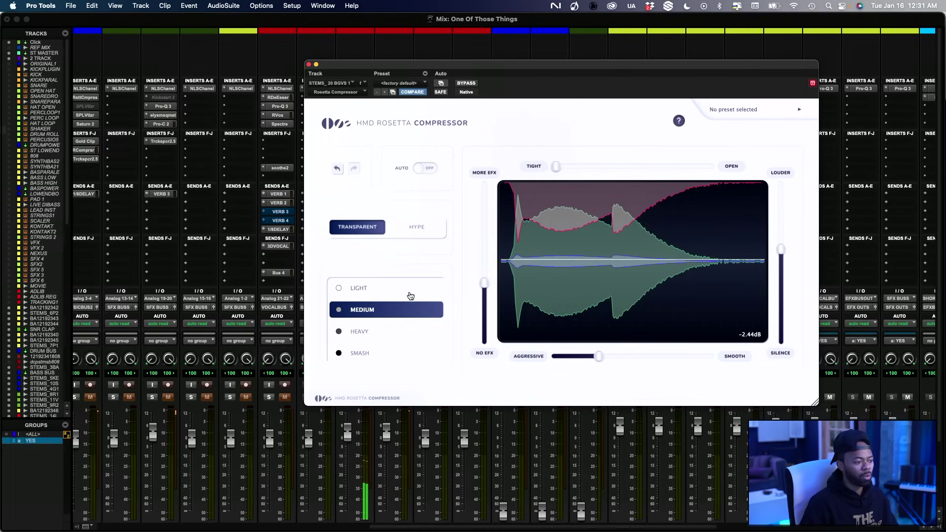
pyautogui.click(414, 290)
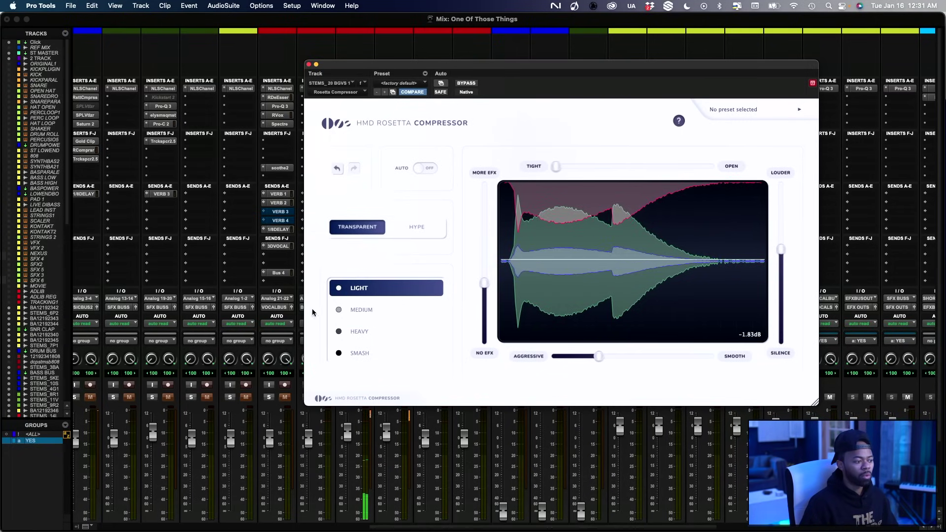
pyautogui.click(339, 312)
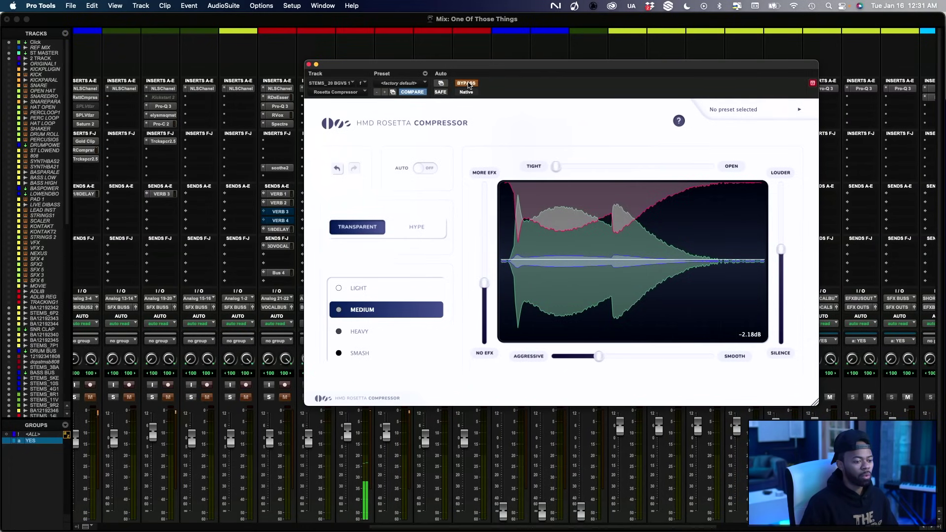
pyautogui.click(391, 290)
# Unsolo STEMS_20 to hear it in the full mix and copy its Rosetta Compressor to STEMS_25
pyautogui.moveTo(346, 67); pyautogui.dragTo(484, 75)
pyautogui.click(347, 397)
pyautogui.click(347, 397)
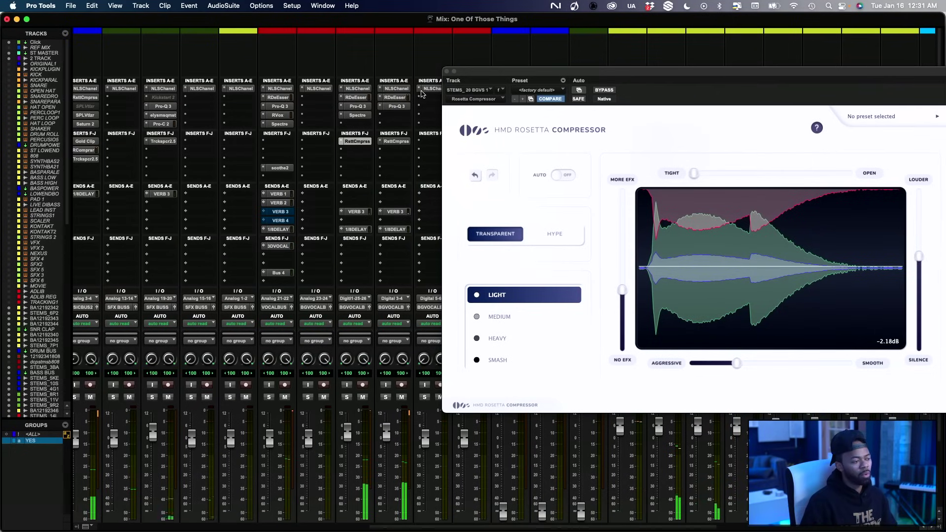
# Solo STEMS_25, raise the EFX amount slightly on its Rosetta Compressor, compare with bypass, and return to the full mix
pyautogui.click(399, 147)
pyautogui.click(386, 397)
pyautogui.moveTo(478, 75); pyautogui.dragTo(319, 74)
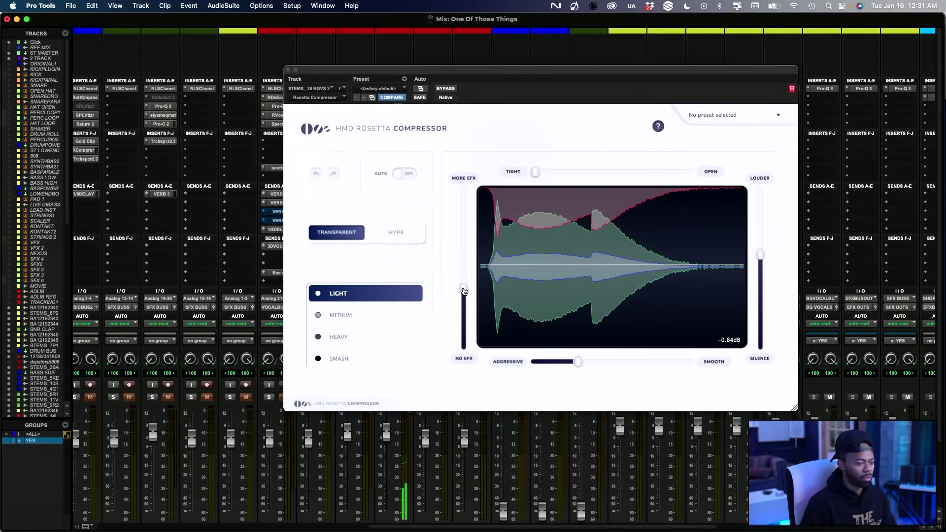
pyautogui.moveTo(463, 291); pyautogui.dragTo(465, 278)
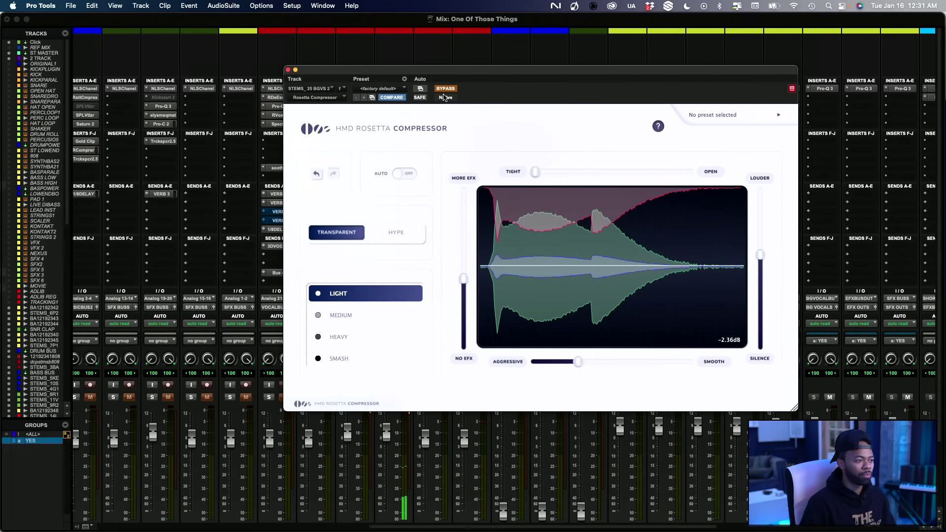
pyautogui.click(288, 70)
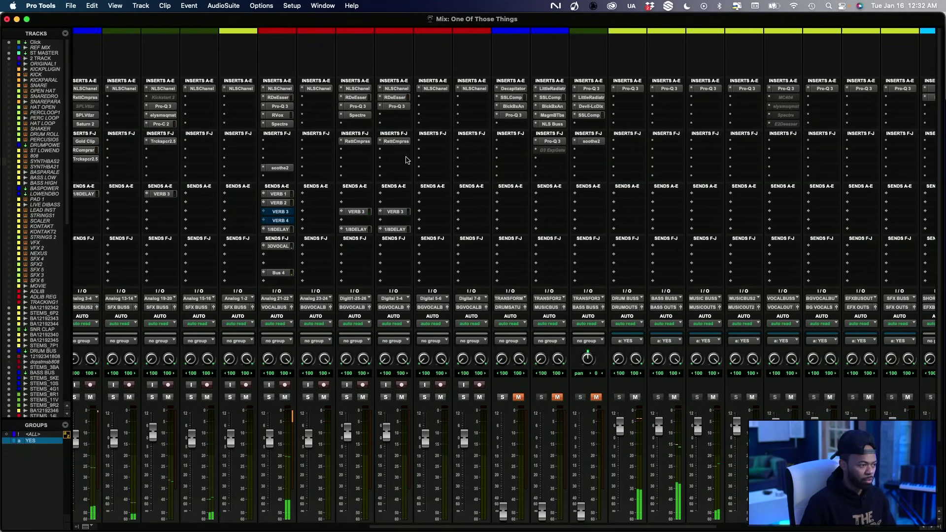
# Play the mix from bar 65, select STEMS_30 BG3, and solo it in the mixer
pyautogui.press('super+equal')
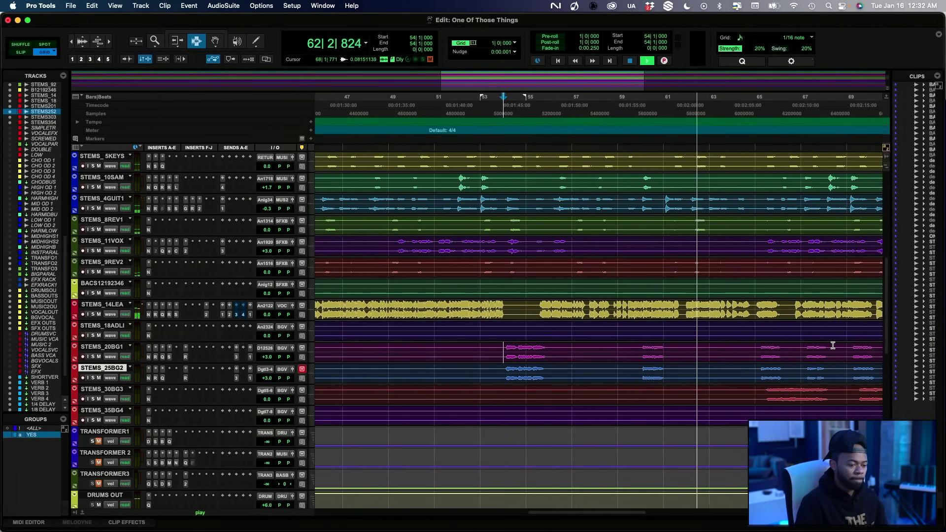
pyautogui.click(755, 351)
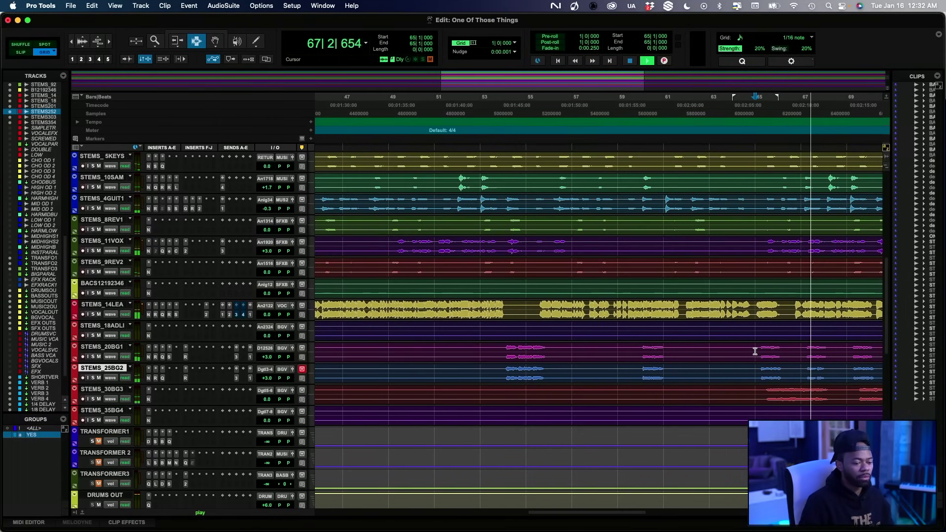
pyautogui.hscroll(2, 755, 352)
pyautogui.hscroll(5, 734, 352)
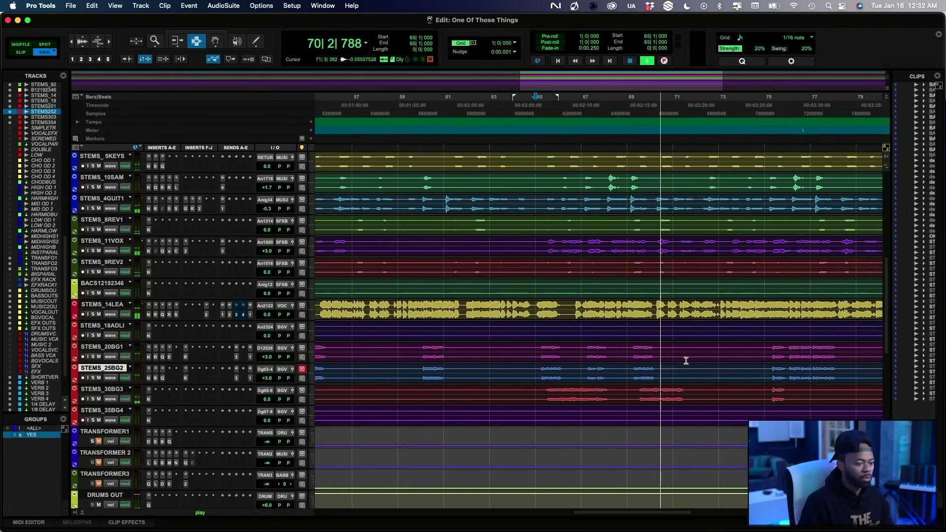
pyautogui.click(104, 389)
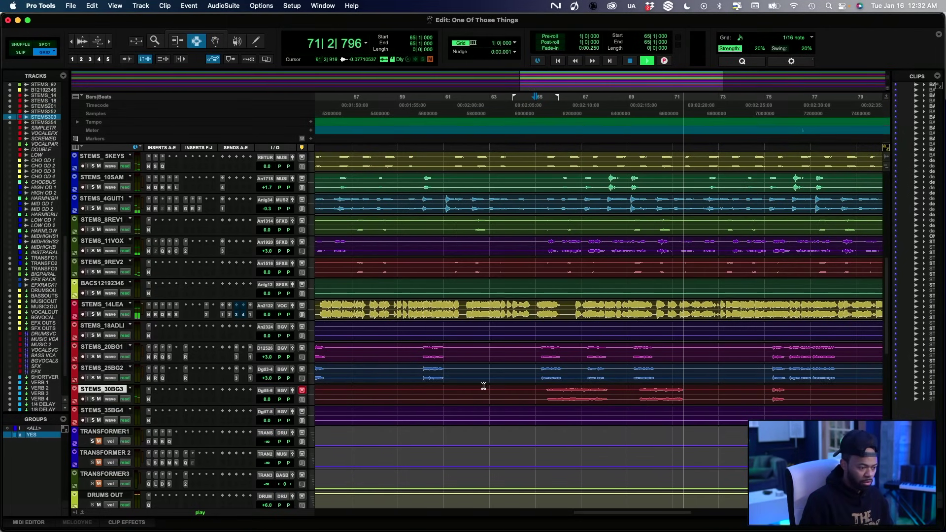
pyautogui.press('space')
pyautogui.press('super+equal')
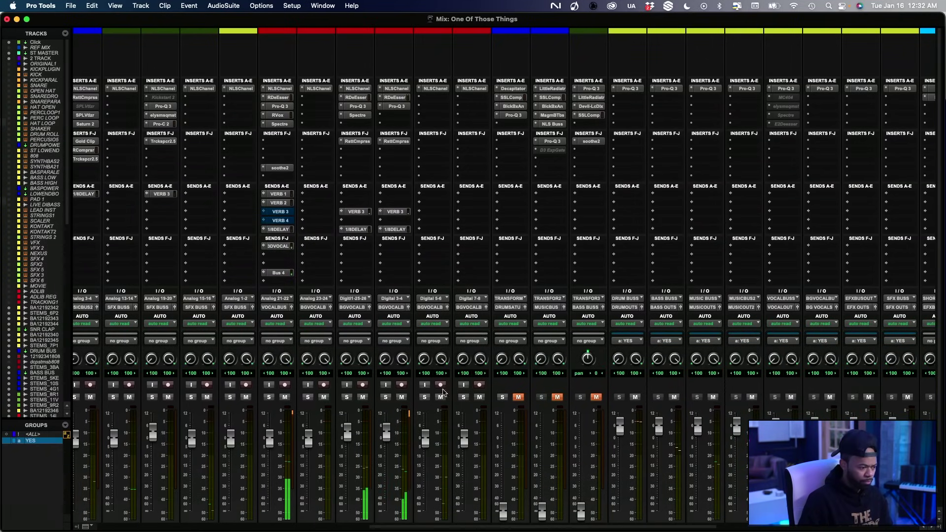
pyautogui.scroll(-2, 428, 381)
pyautogui.click(425, 324)
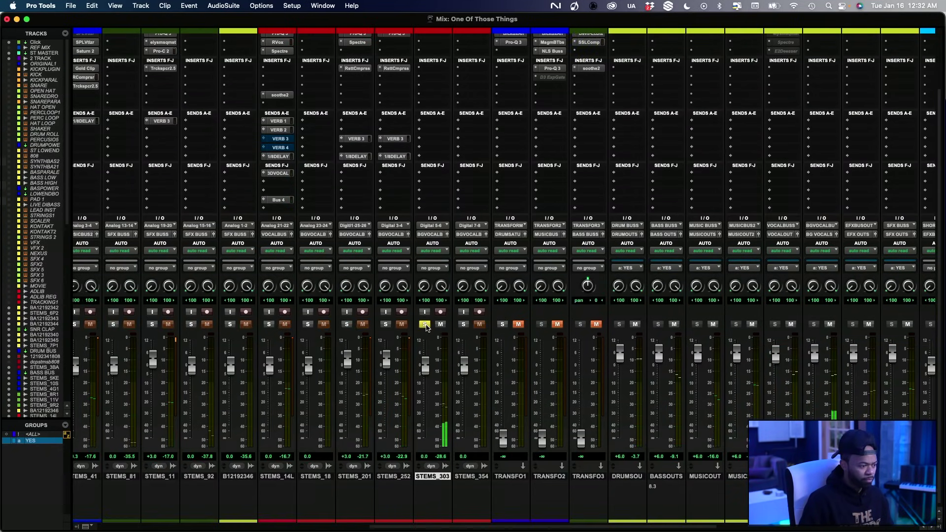
# Add a stereo VERB 2 send to STEMS_30 BG3 in the third send slot
pyautogui.scroll(3, 435, 235)
pyautogui.click(431, 212)
pyautogui.write('verb')
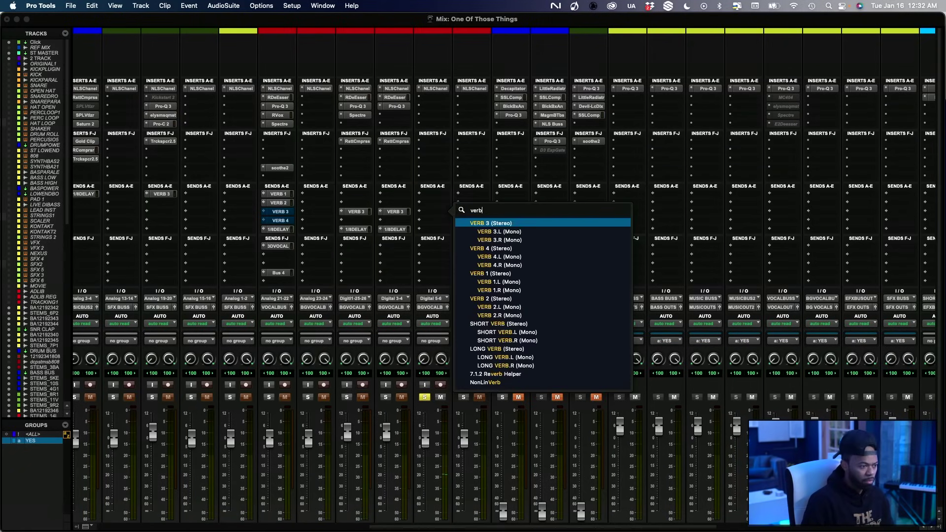
pyautogui.press('Down')
pyautogui.press('Down')
pyautogui.press('Down')
pyautogui.press('Down')
pyautogui.press('Down')
pyautogui.press('Down')
pyautogui.press('Down')
pyautogui.press('Down')
pyautogui.press('Down')
pyautogui.press('Return')
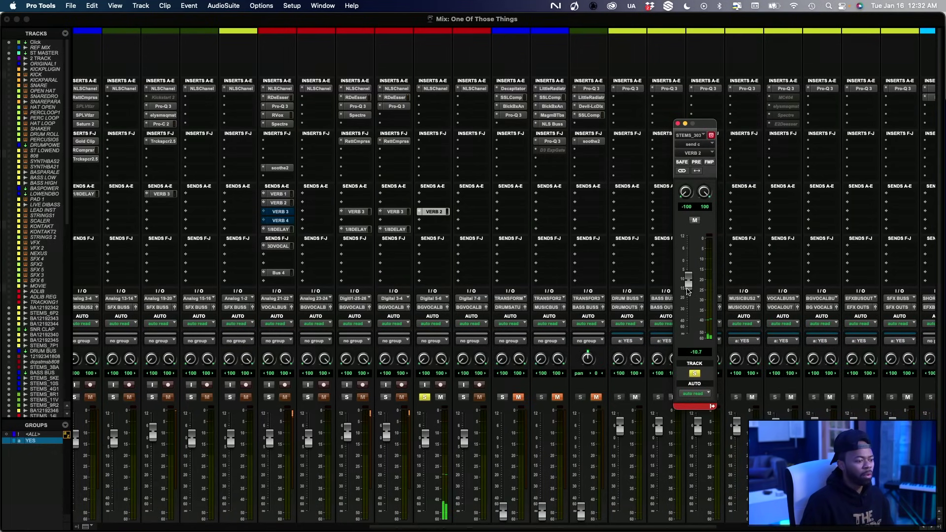
# Set the STEMS_30 BG3 VERB 2 send level to -9.5 dB, unsoloing the stem to judge it in the mix
pyautogui.moveTo(691, 284); pyautogui.dragTo(694, 278)
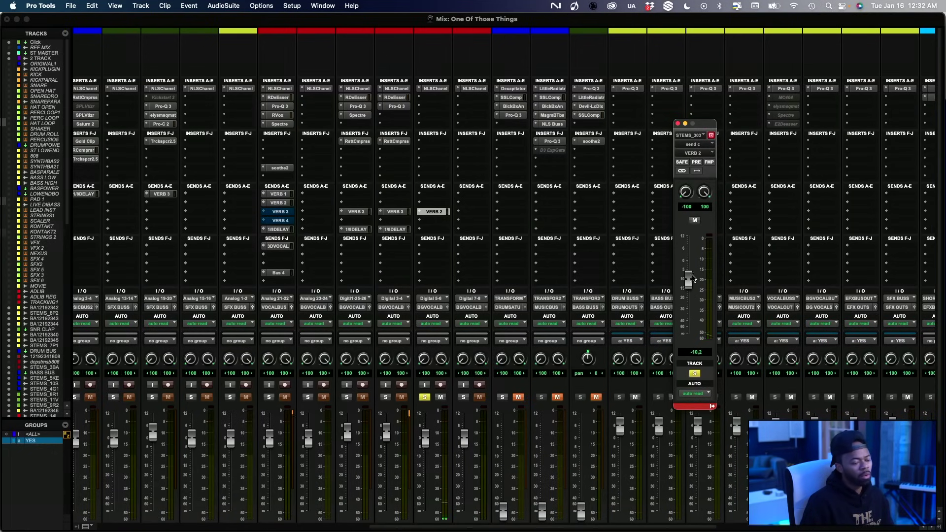
pyautogui.click(421, 400)
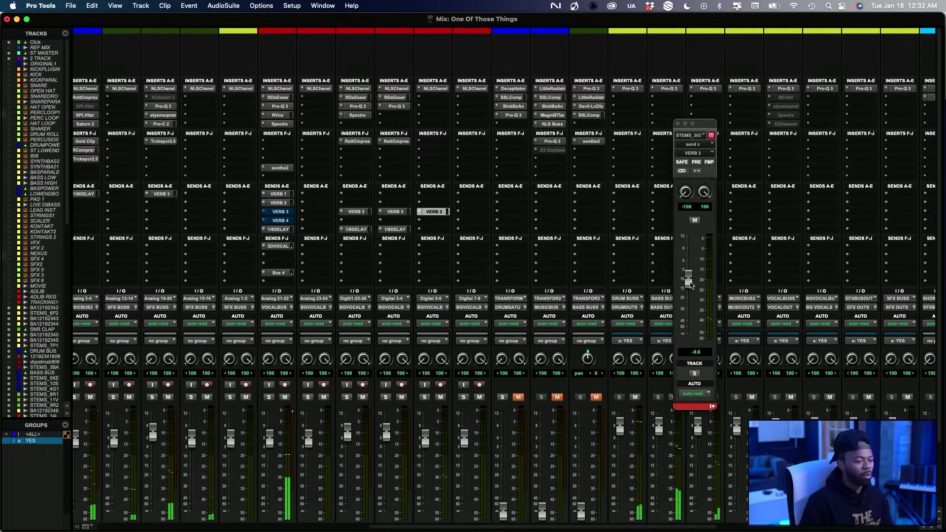
pyautogui.moveTo(692, 284); pyautogui.dragTo(692, 283)
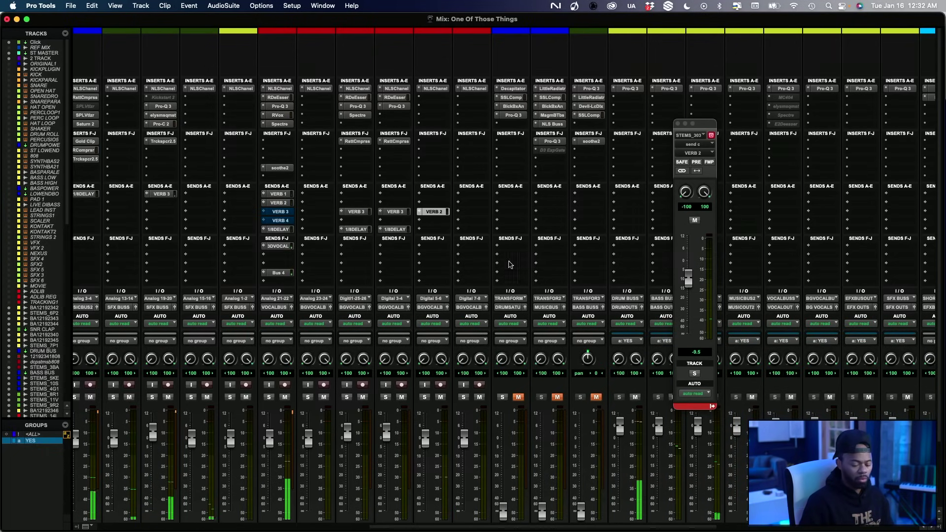
# Raise the STEMS_14 lead vocal fader to +0.5 dB
pyautogui.scroll(-3, 436, 226)
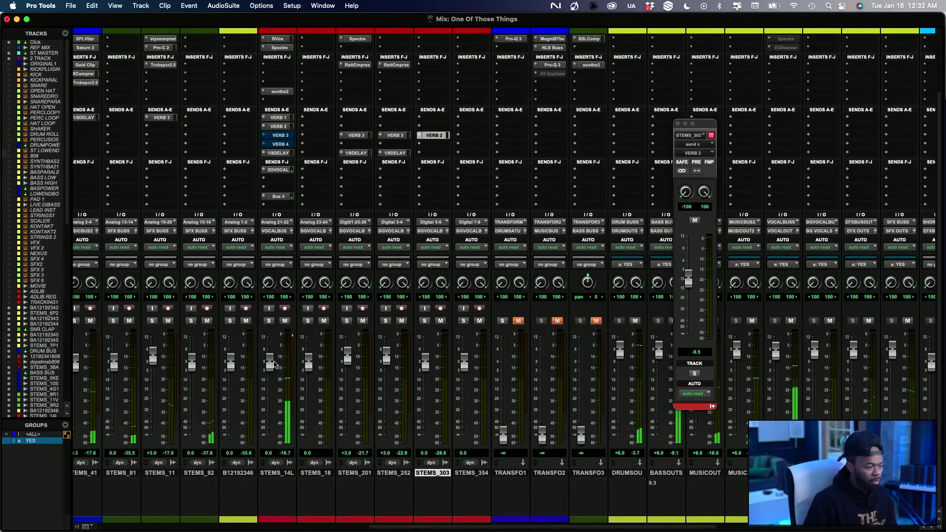
pyautogui.moveTo(274, 365); pyautogui.dragTo(276, 352)
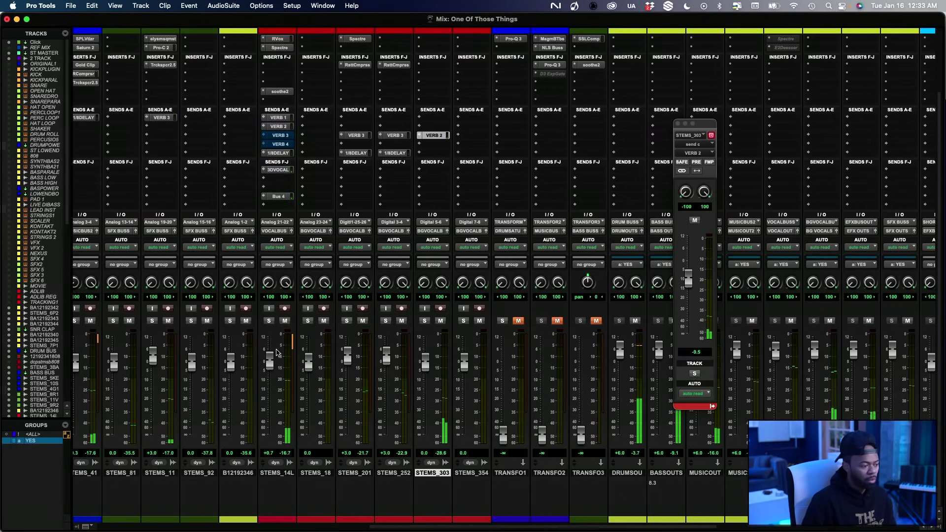
pyautogui.moveTo(277, 353); pyautogui.dragTo(276, 355)
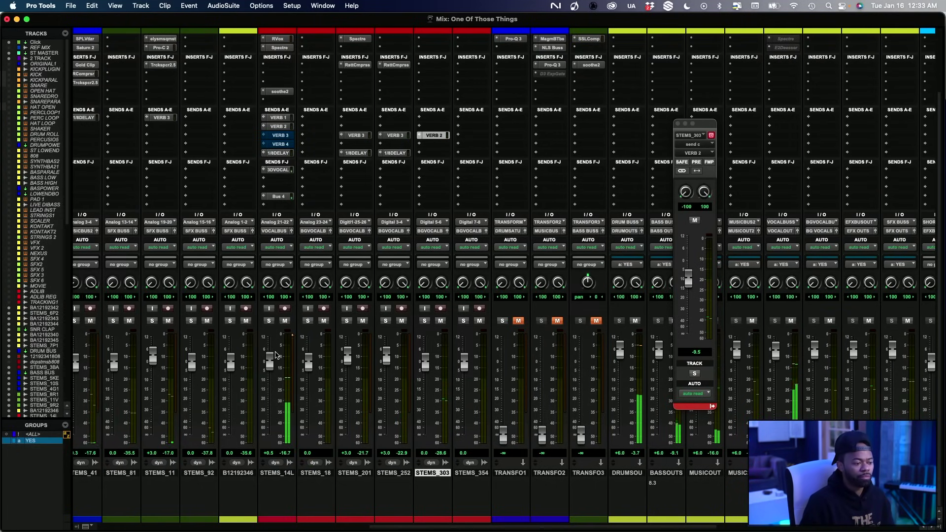
# Solo the 2 TRACK reference, close the send window, and unsolo the reference to compare it with the mix
pyautogui.hscroll(-15, 222, 340)
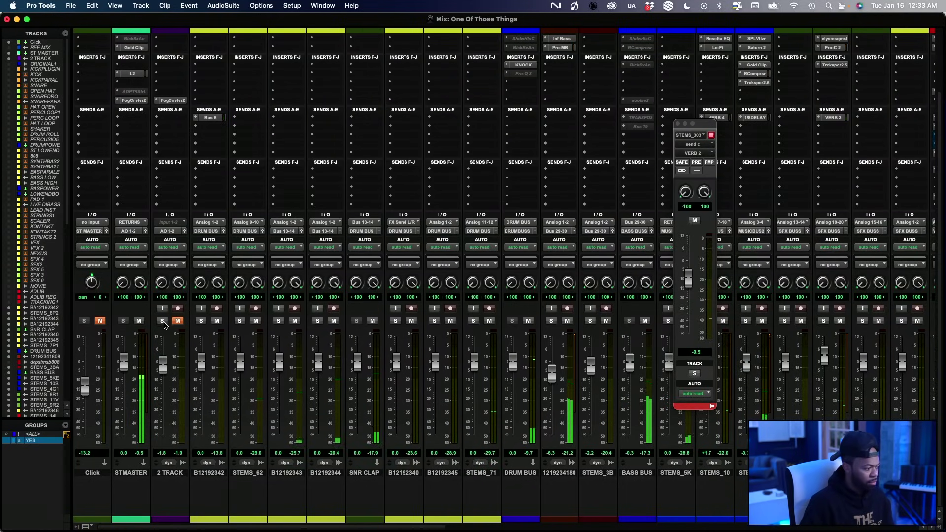
pyautogui.click(162, 321)
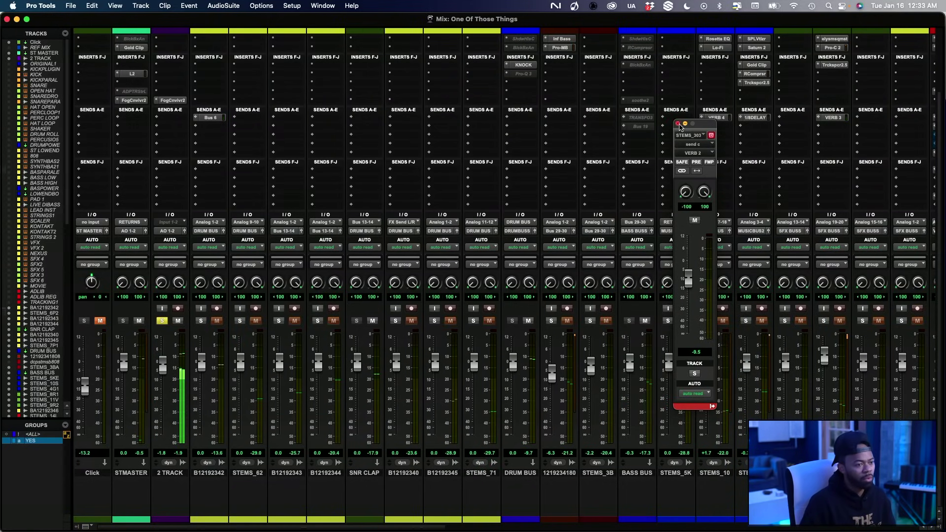
pyautogui.click(678, 124)
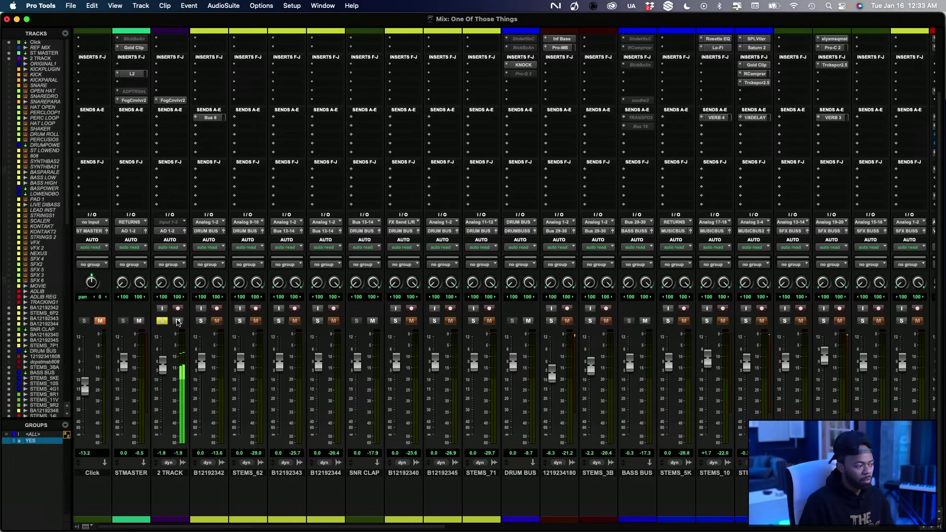
pyautogui.click(178, 321)
pyautogui.click(162, 321)
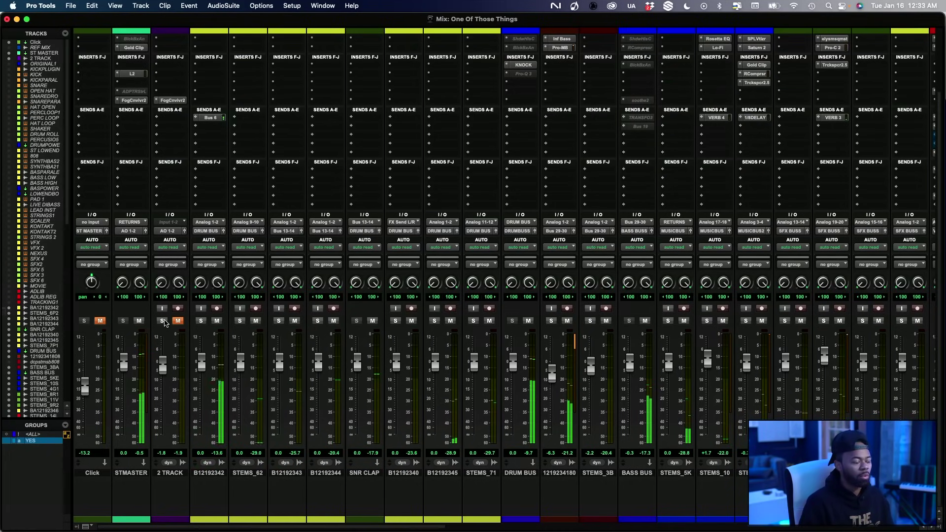
# Inspect the L2 limiting and Gold Clip clipping on the ST MASTER track during playback
pyautogui.hscroll(1, 164, 322)
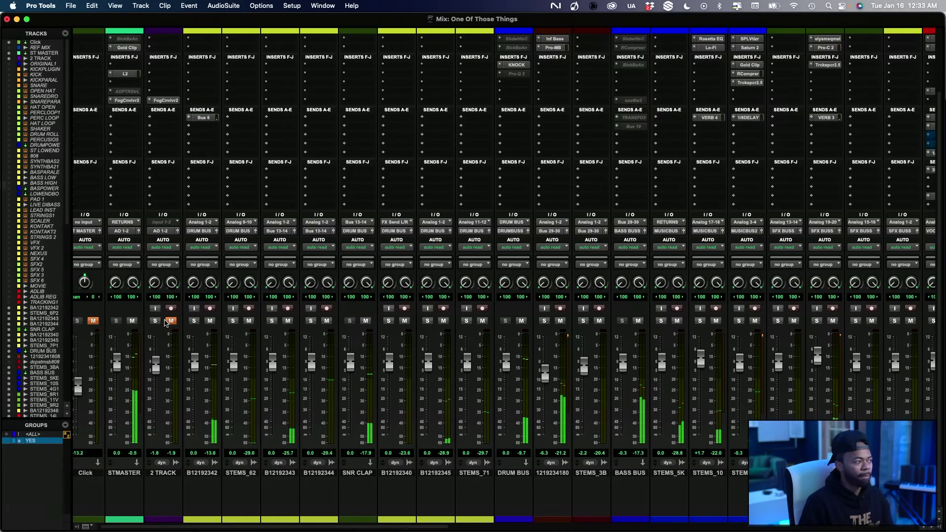
pyautogui.hscroll(-1, 104, 99)
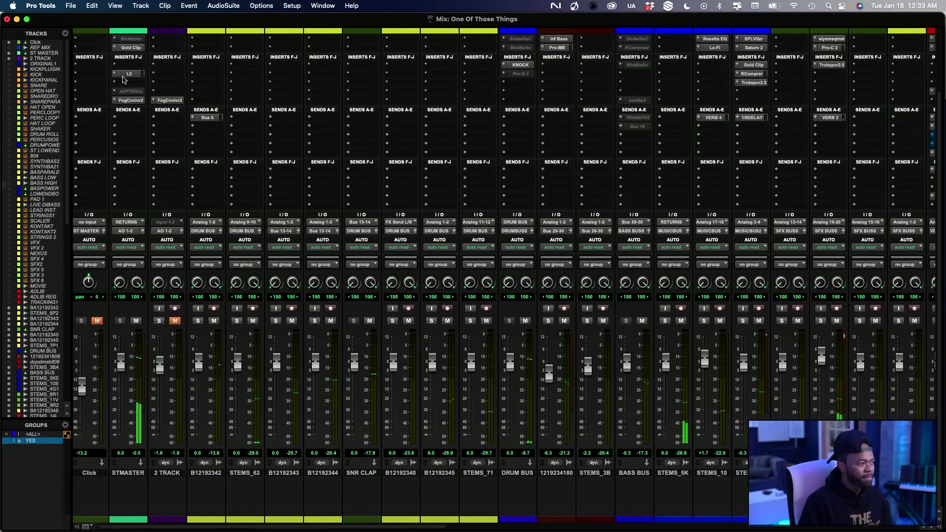
pyautogui.click(132, 76)
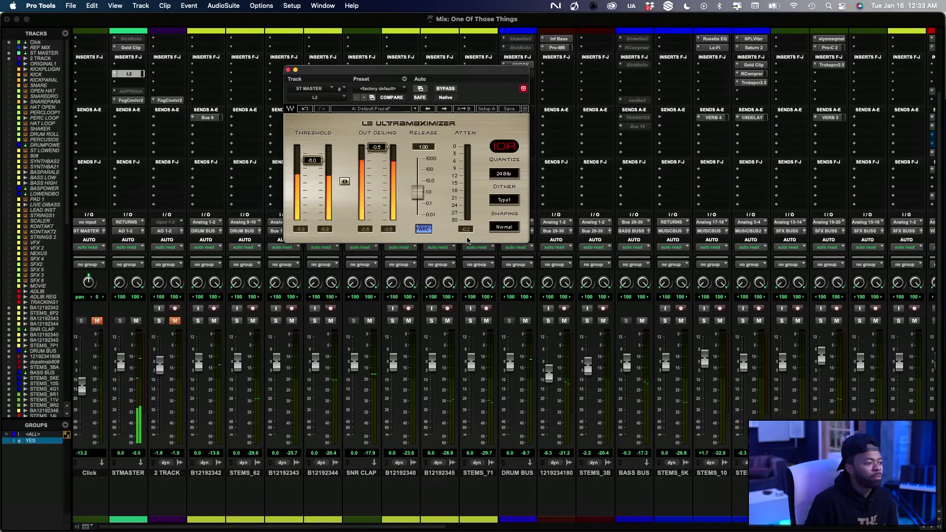
pyautogui.click(131, 47)
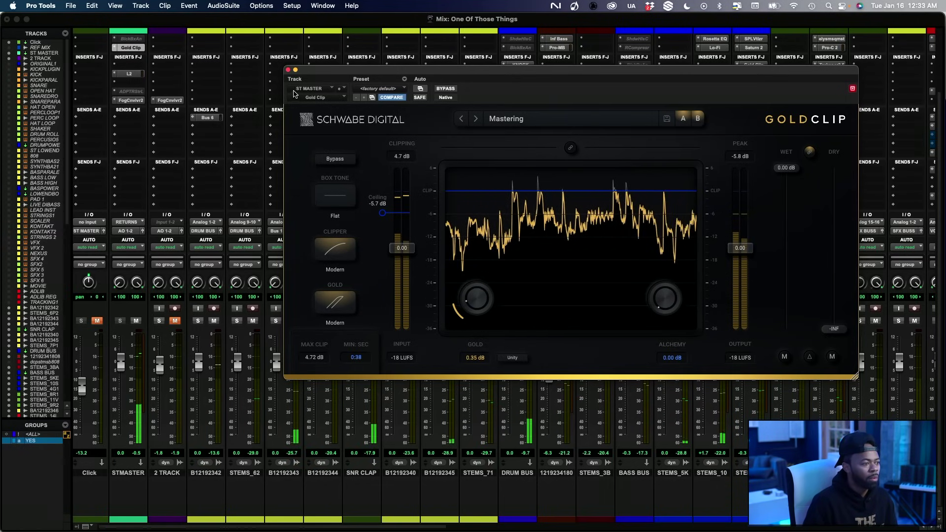
pyautogui.click(288, 69)
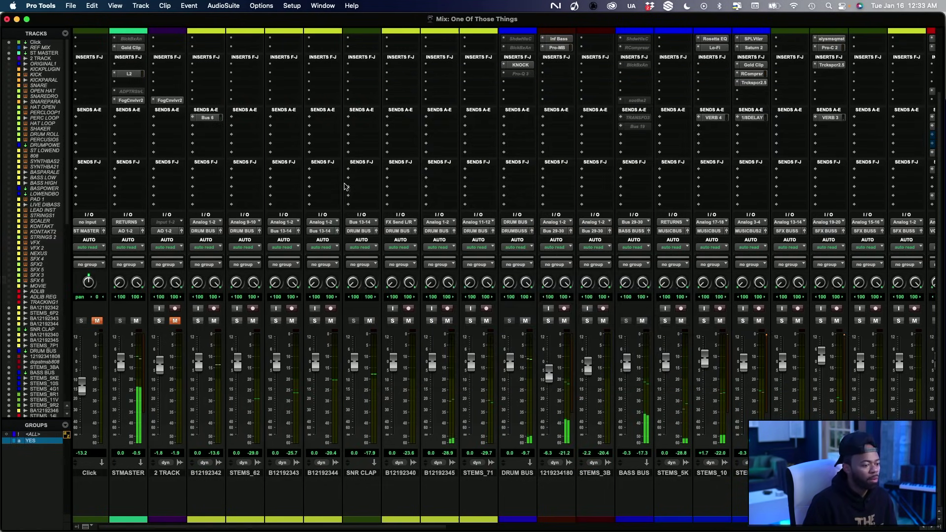
pyautogui.hscroll(3, 376, 200)
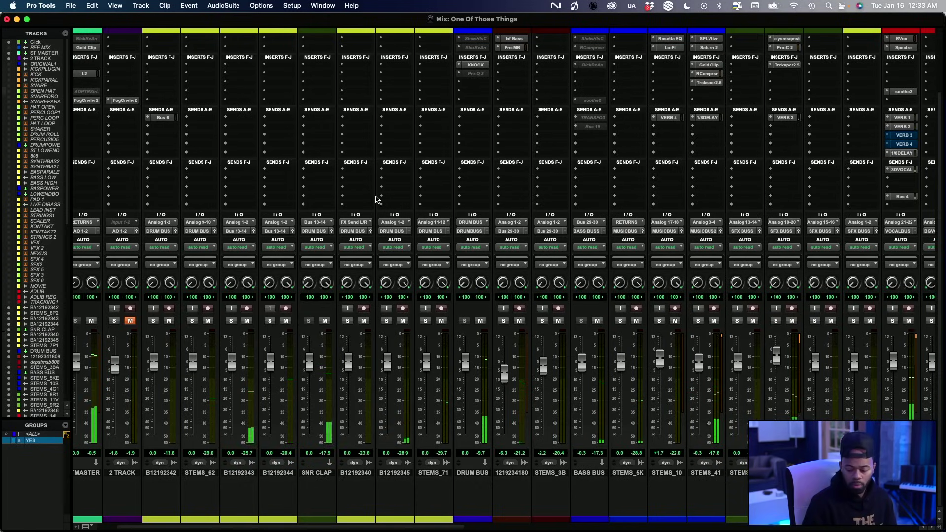
# Solo and unmute the 2 TRACK reference during playback, then restore its mute to compare it with the mix
pyautogui.hscroll(-3, 196, 327)
pyautogui.click(161, 321)
pyautogui.click(179, 321)
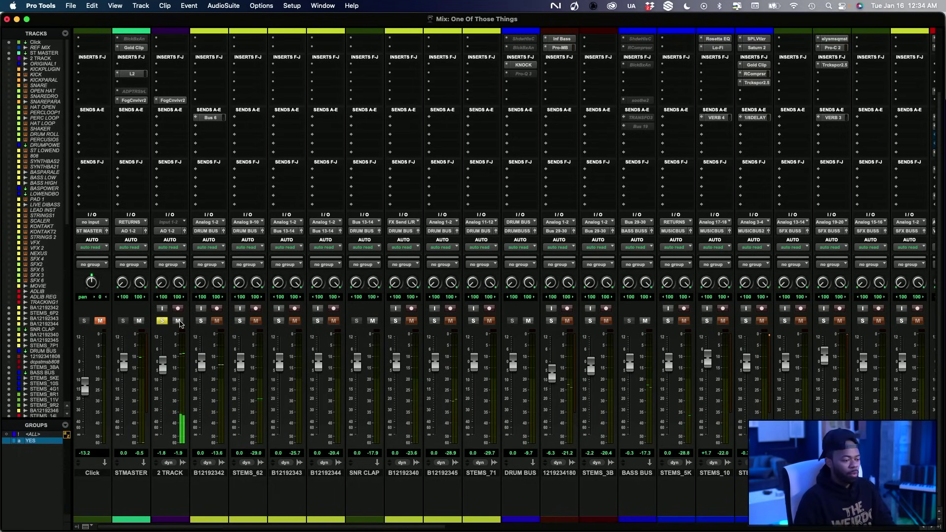
pyautogui.press('F2')
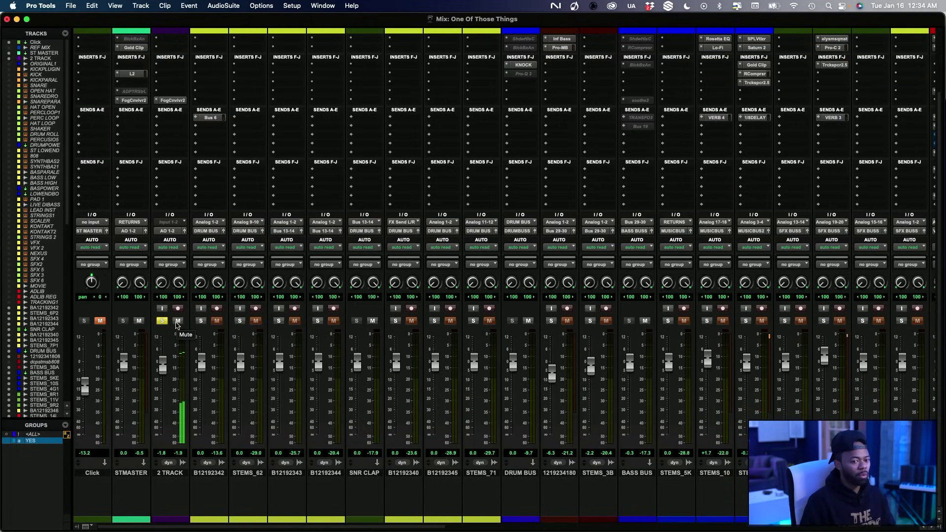
pyautogui.click(161, 321)
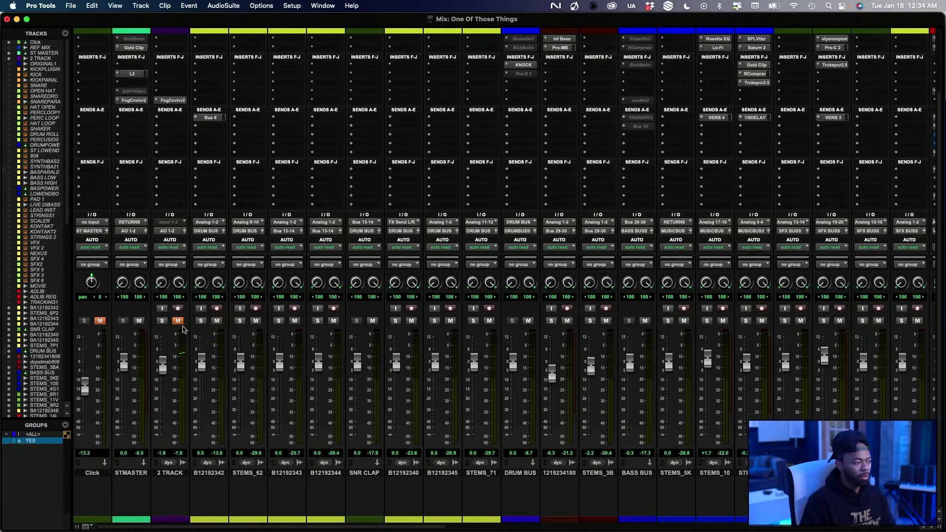
# Examine the meter levels of the instrument, vocal and output tracks during mix playback
pyautogui.hscroll(5, 207, 349)
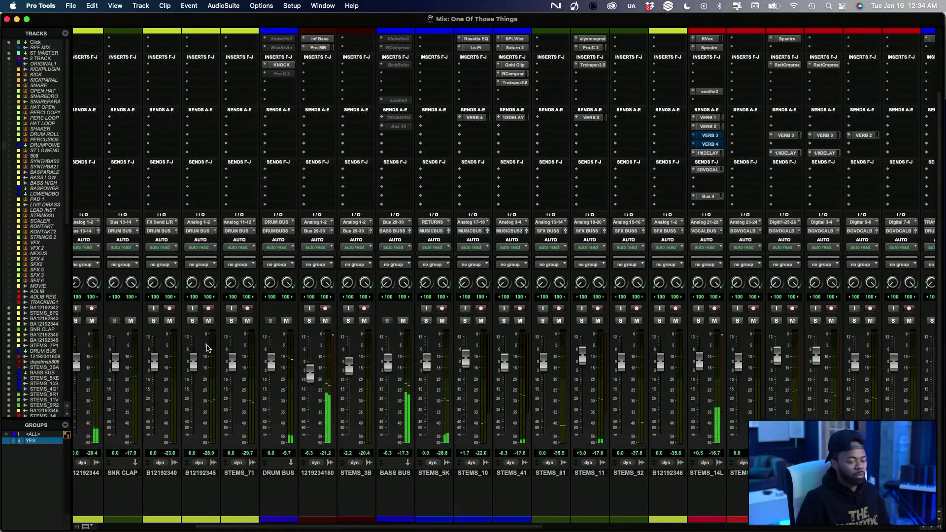
pyautogui.hscroll(2, 207, 348)
pyautogui.hscroll(8, 211, 348)
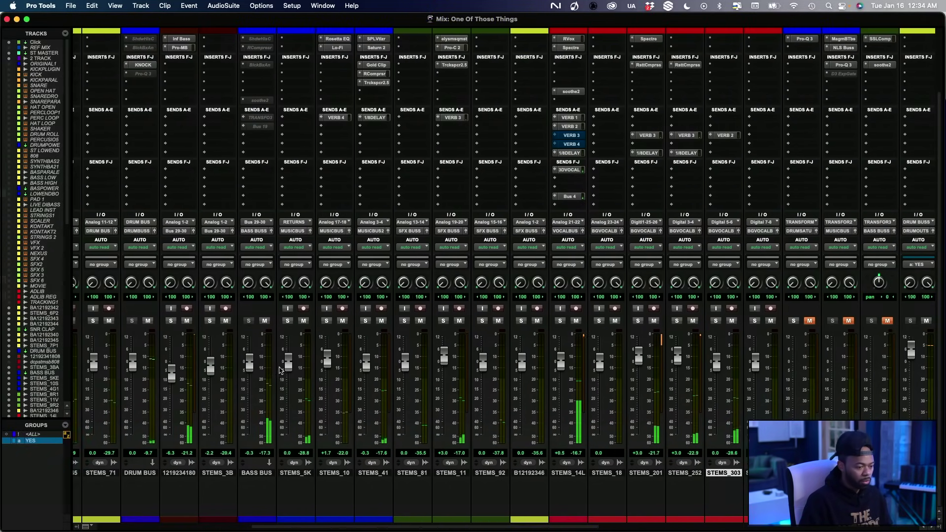
pyautogui.hscroll(3, 280, 370)
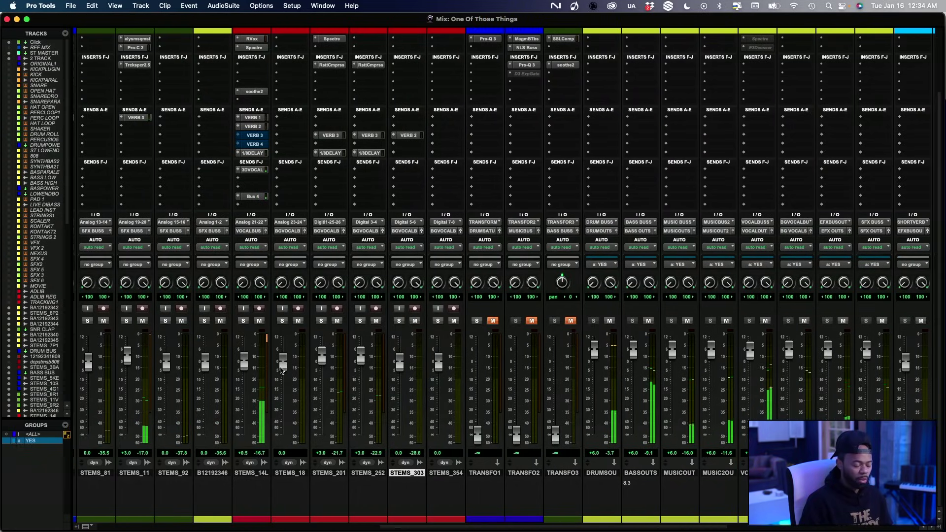
pyautogui.scroll(3, 280, 371)
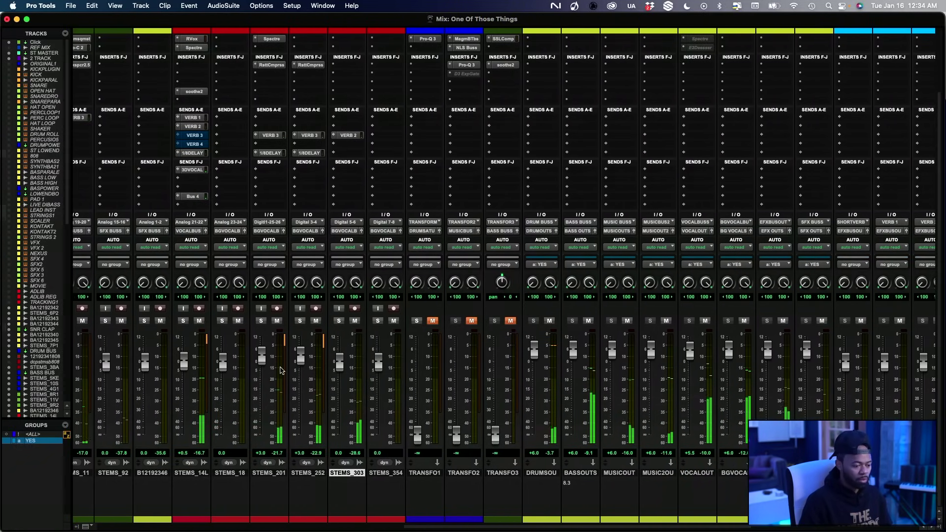
pyautogui.hscroll(1, 280, 371)
pyautogui.hscroll(-6, 279, 370)
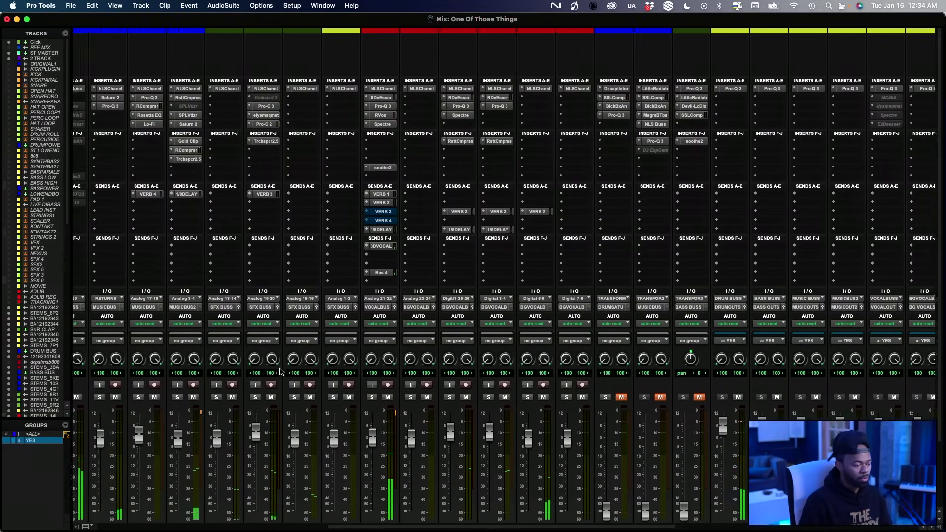
pyautogui.scroll(-3, 280, 372)
pyautogui.hscroll(-1, 316, 387)
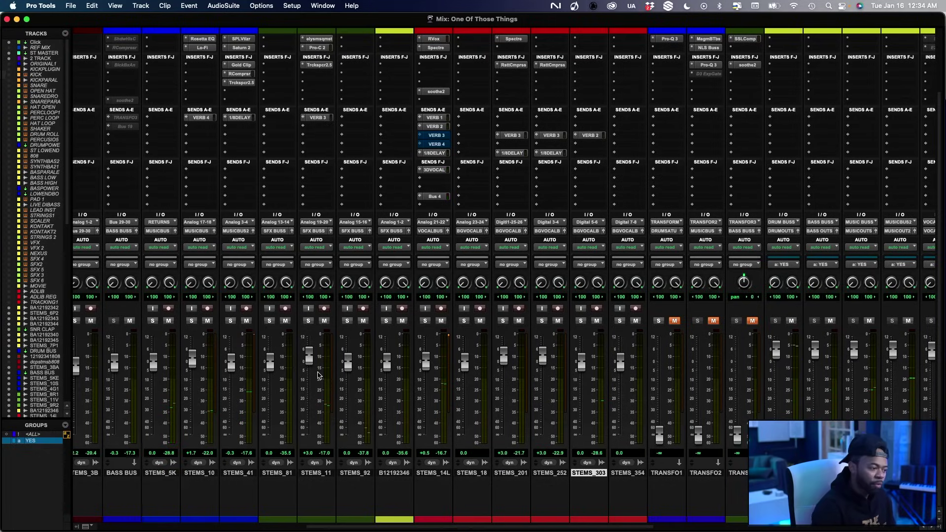
pyautogui.hscroll(-1, 335, 376)
pyautogui.hscroll(-3, 336, 376)
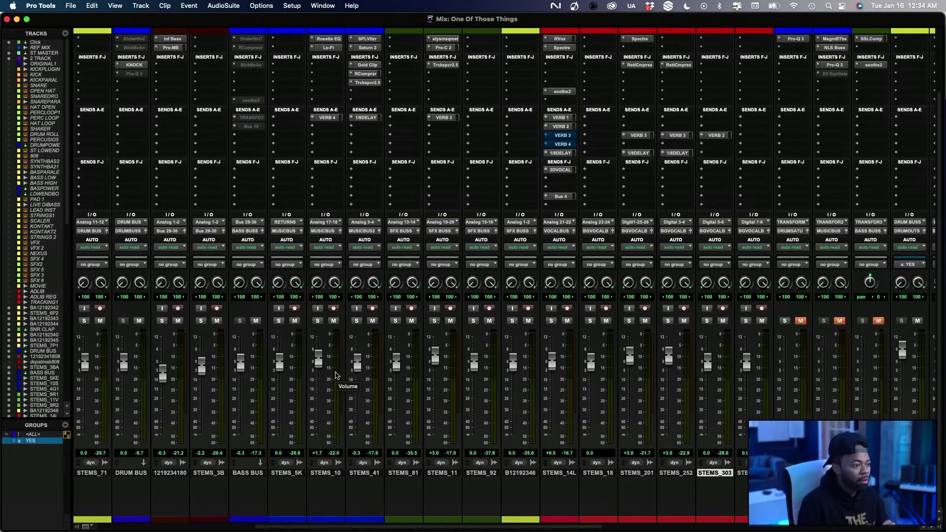
# Review the insert and send chains across the mixer, from the Click track to the effects returns
pyautogui.hscroll(-10, 335, 376)
pyautogui.scroll(3, 335, 376)
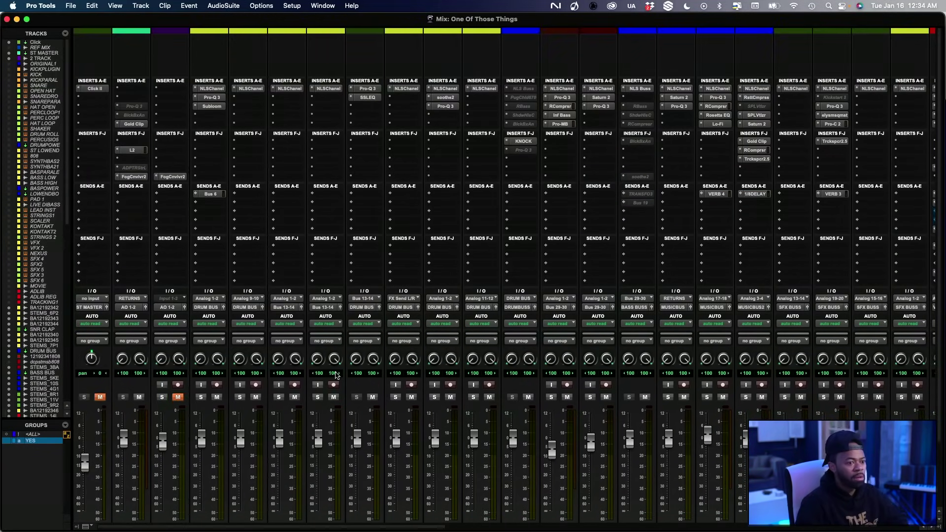
pyautogui.hscroll(14, 335, 375)
pyautogui.hscroll(13, 328, 353)
pyautogui.scroll(-3, 296, 350)
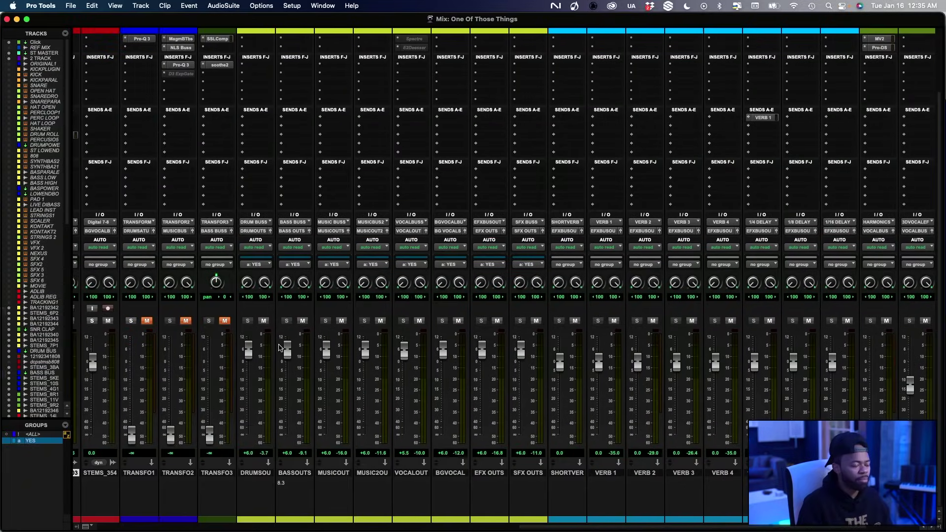
pyautogui.hscroll(3, 280, 348)
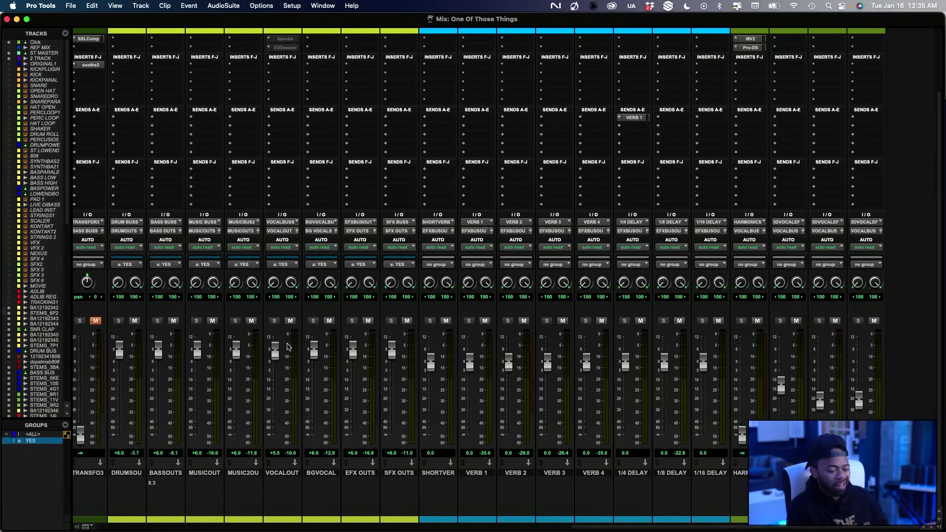
pyautogui.hscroll(-10, 288, 346)
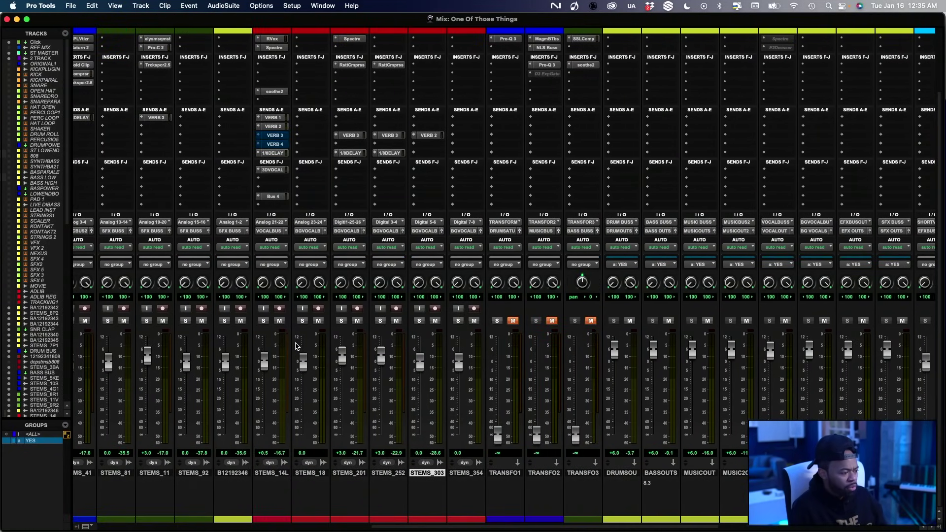
pyautogui.hscroll(-10, 453, 395)
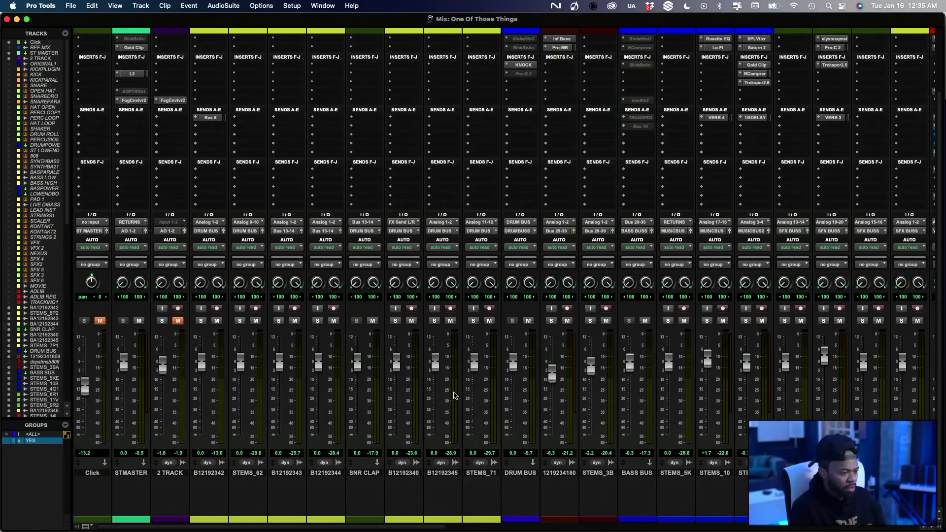
pyautogui.scroll(3, 452, 394)
pyautogui.hscroll(15, 456, 388)
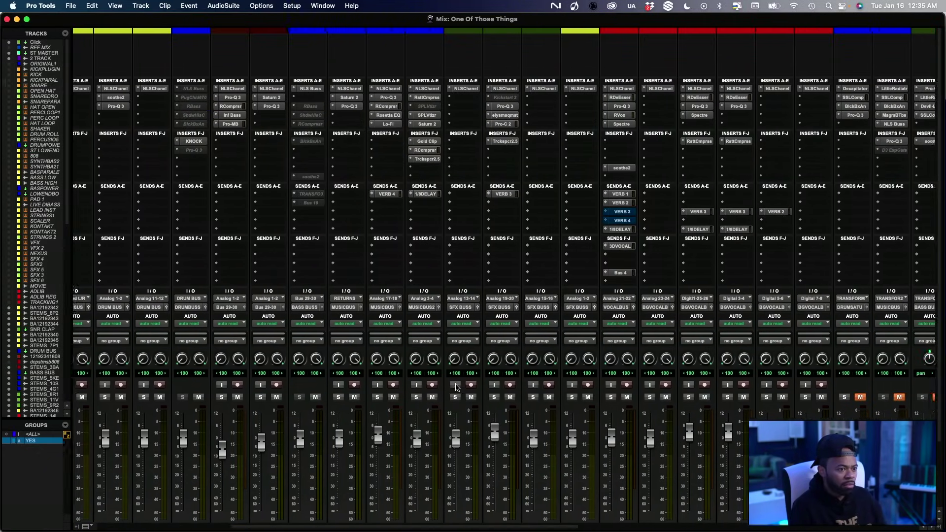
pyautogui.hscroll(-10, 454, 385)
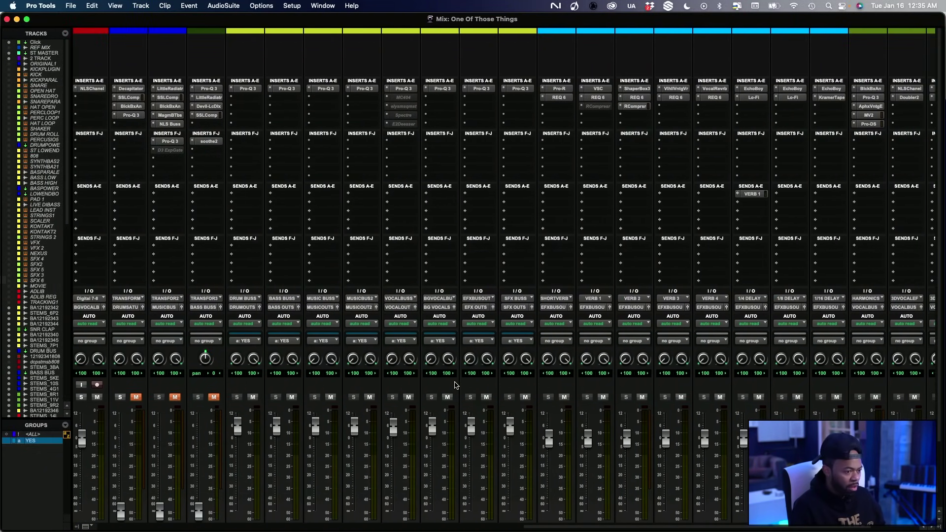
pyautogui.hscroll(-8, 456, 383)
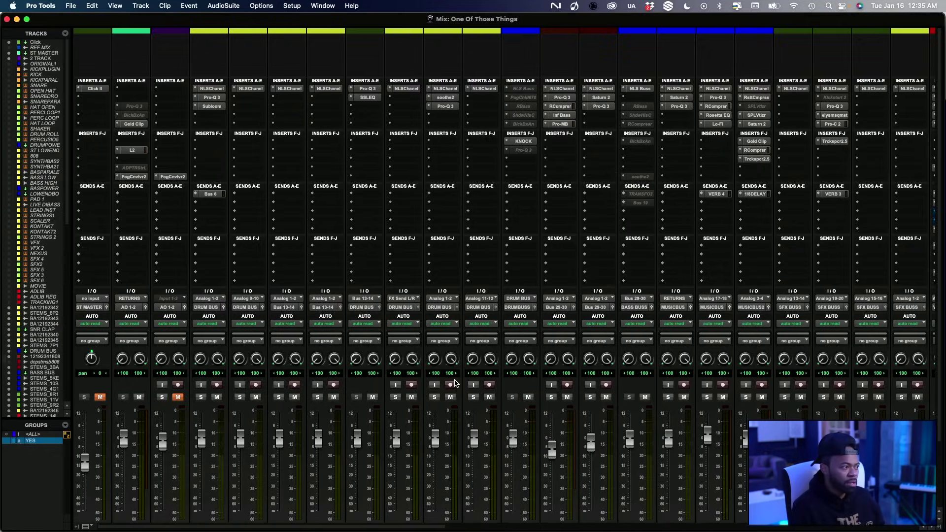
pyautogui.hscroll(15, 455, 384)
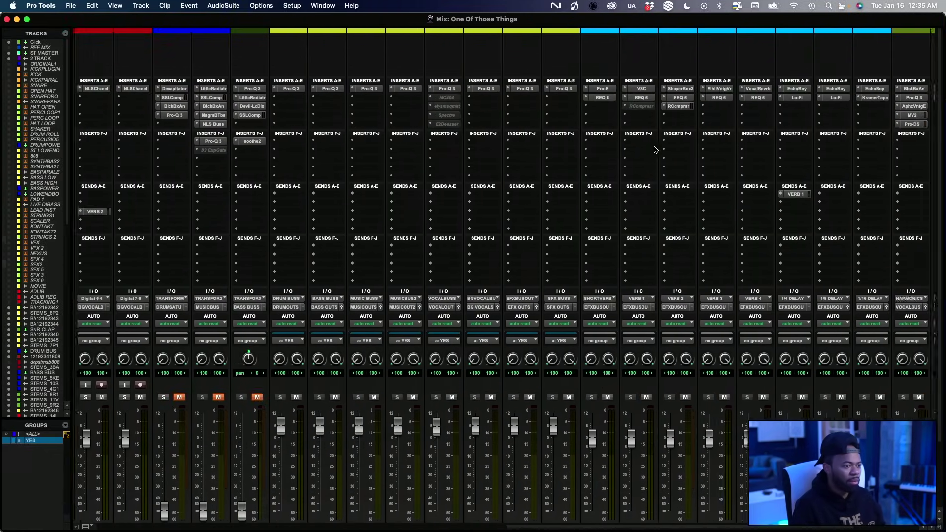
# Inspect the Pro-Q 3 EQs on output tracks such as VOCAL OUTS and MUSIC OUTS, and close their plug-in windows
pyautogui.click(339, 89)
pyautogui.click(390, 90)
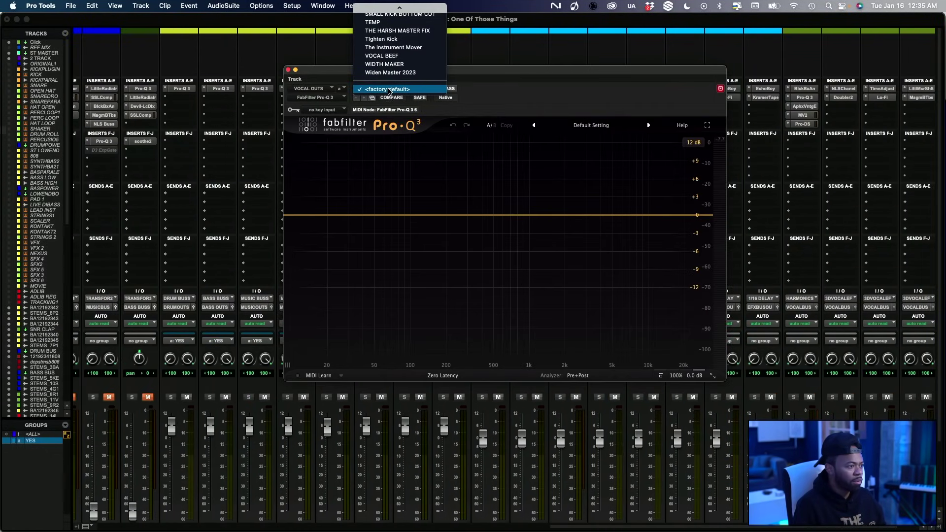
pyautogui.click(321, 74)
pyautogui.moveTo(321, 74); pyautogui.dragTo(338, 137)
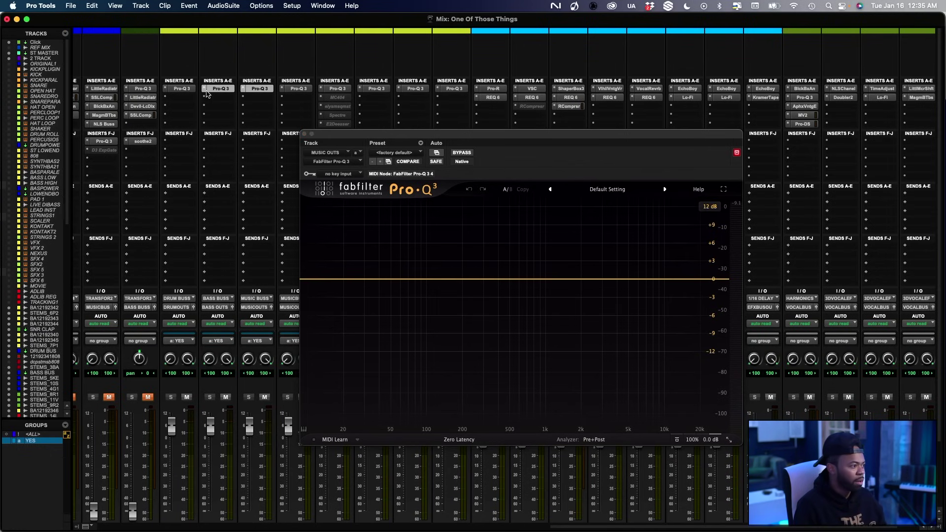
pyautogui.moveTo(305, 137); pyautogui.dragTo(397, 133)
pyautogui.click(388, 132)
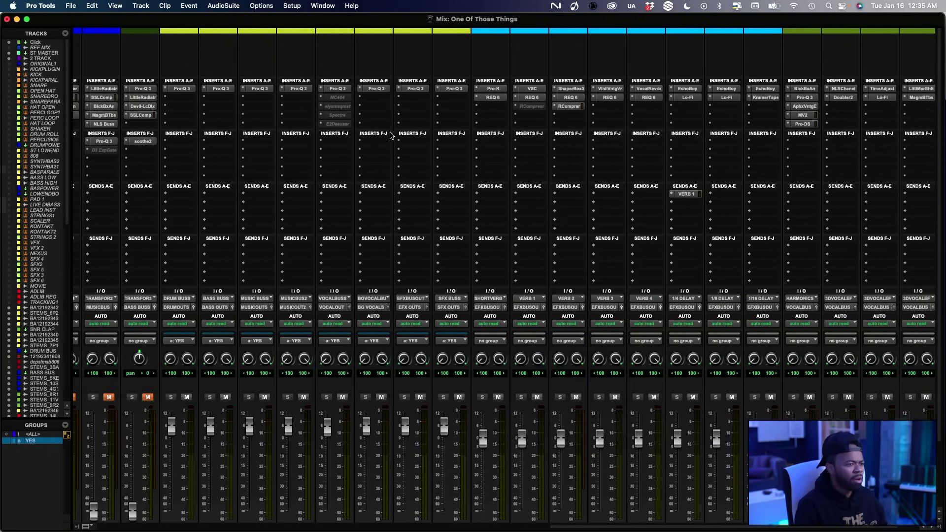
# Switch to the Edit window and play the song from the start to check the STEMS_18 adlib in the intro
pyautogui.hscroll(-10, 445, 157)
pyautogui.press('super+equal')
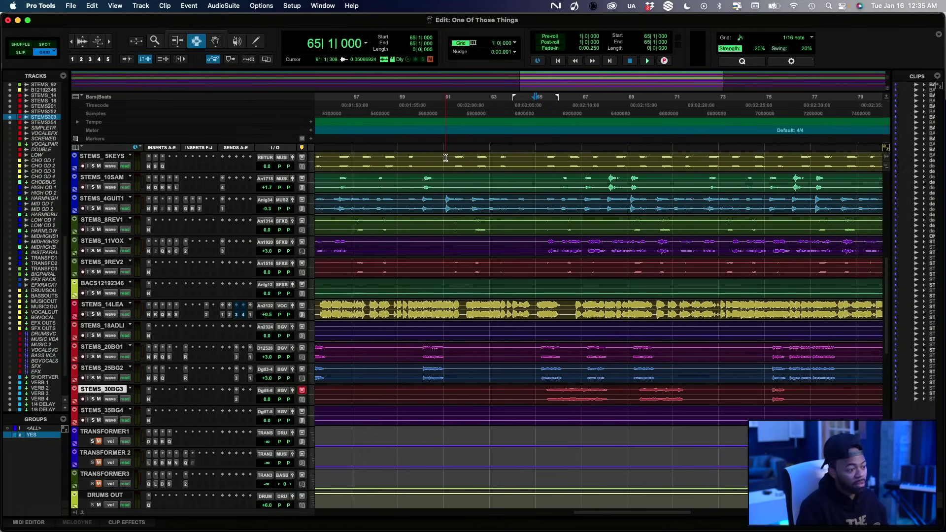
pyautogui.press('Return')
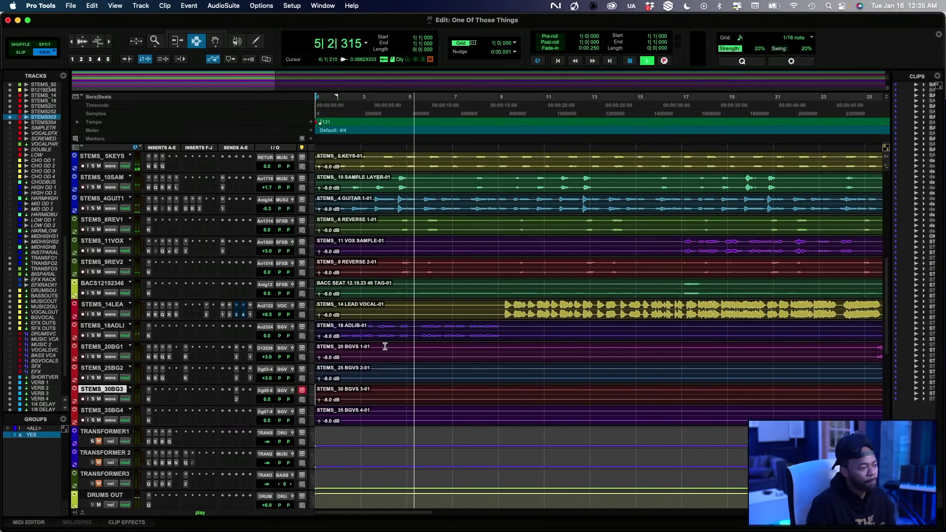
pyautogui.hscroll(2, 385, 346)
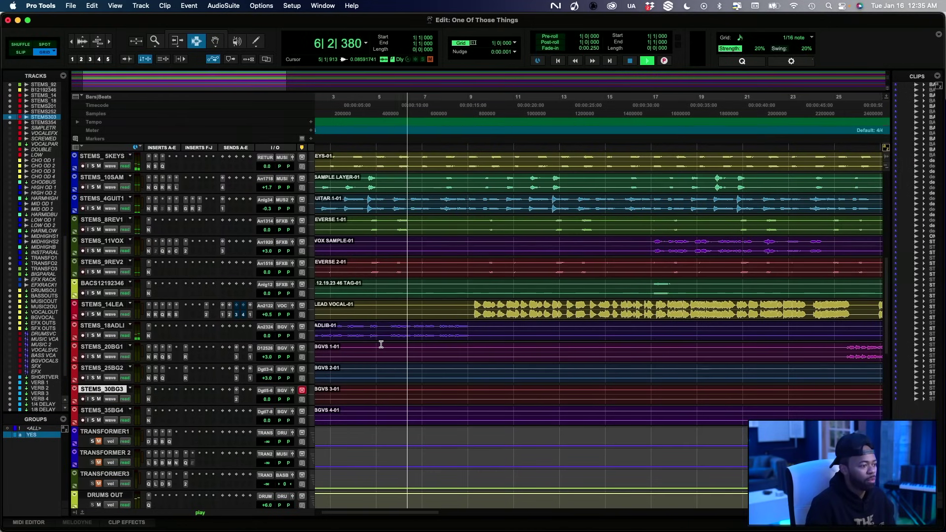
pyautogui.hscroll(-2, 383, 345)
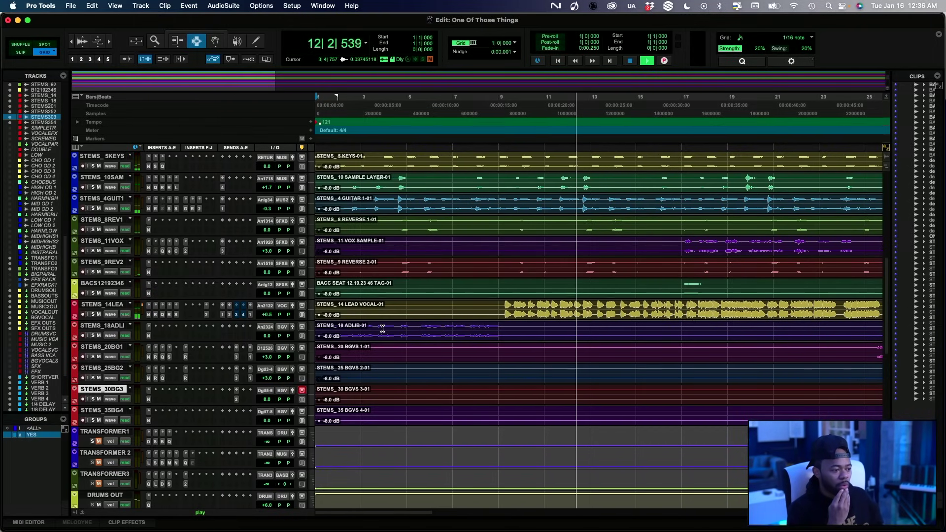
# Play the intro of the soloed and unmuted 2 TRACK reference, then restore the mix and return to the vocal stems
pyautogui.scroll(10, 382, 329)
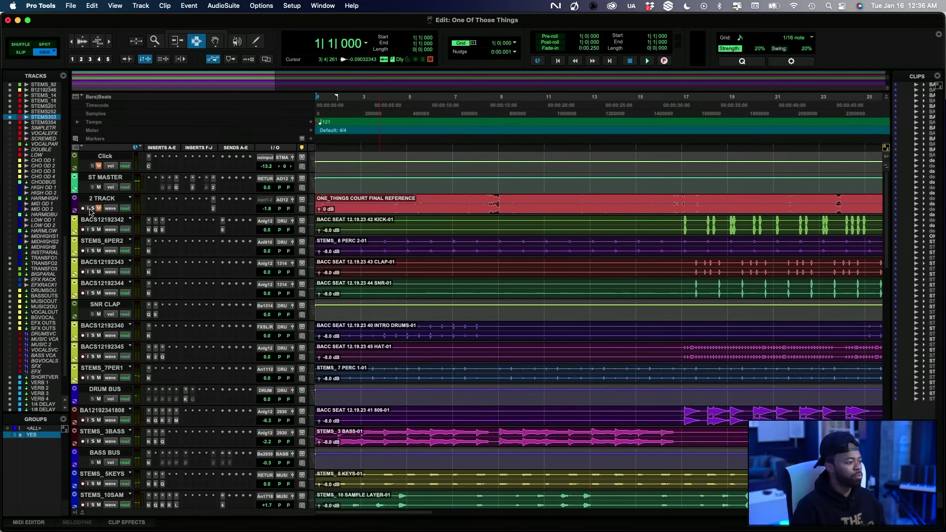
pyautogui.press('space')
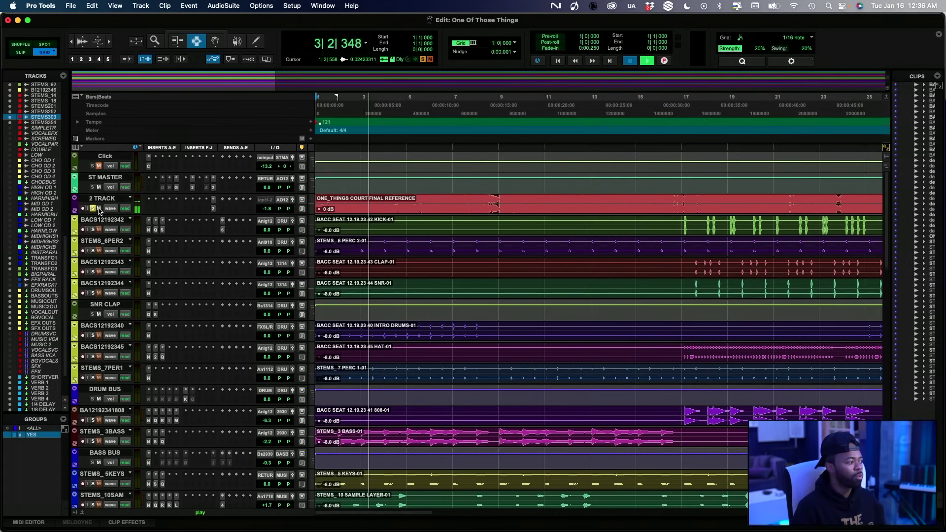
pyautogui.scroll(-10, 95, 211)
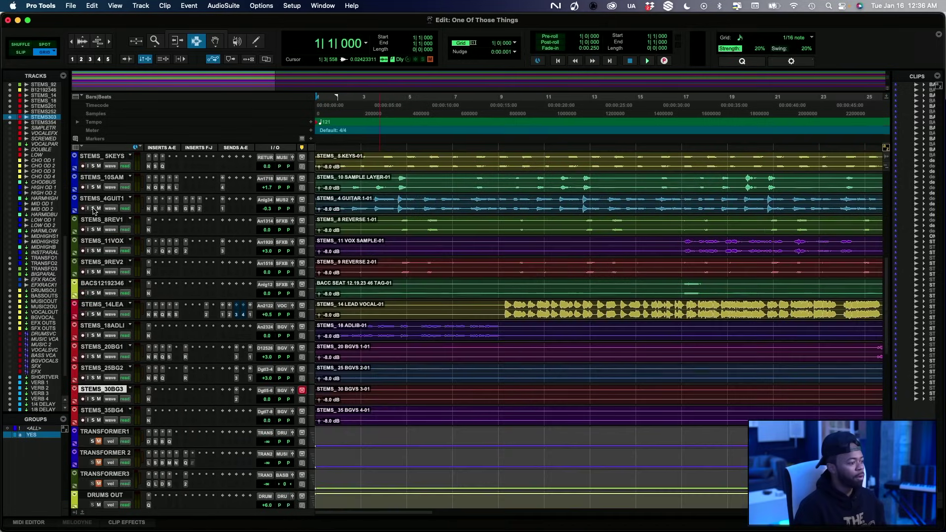
# Assign the first send of the STEMS_18 adlib track to VERB 4 (Stereo)
pyautogui.click(223, 341)
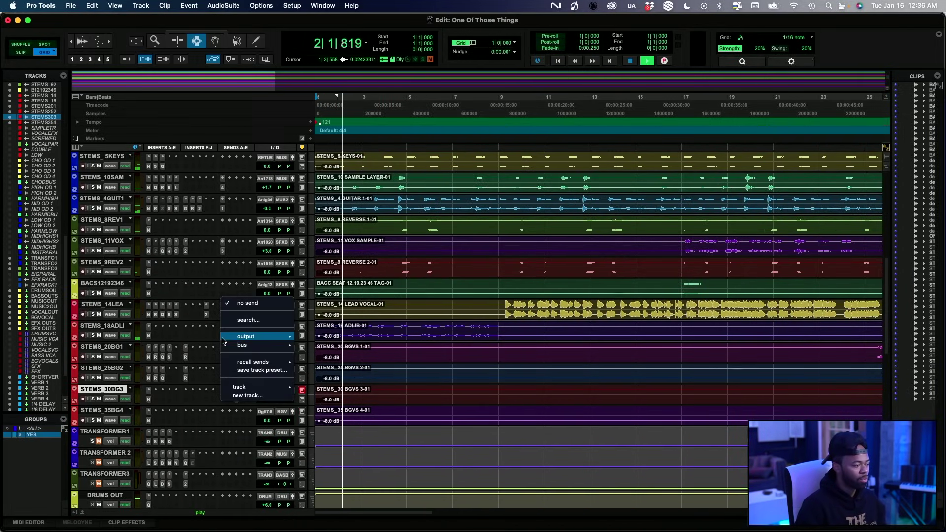
pyautogui.click(246, 325)
pyautogui.click(225, 341)
pyautogui.write('ver')
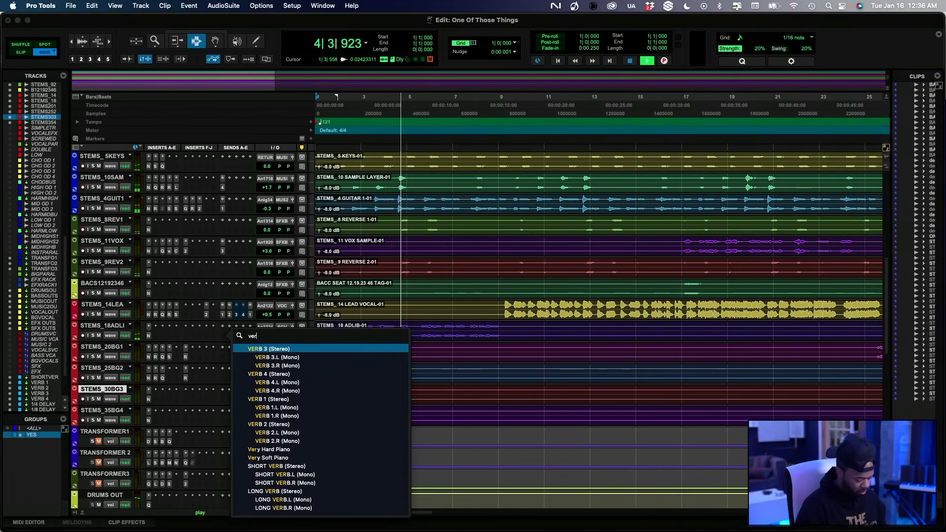
pyautogui.write('b')
pyautogui.press('Down')
pyautogui.press('Down')
pyautogui.press('Down')
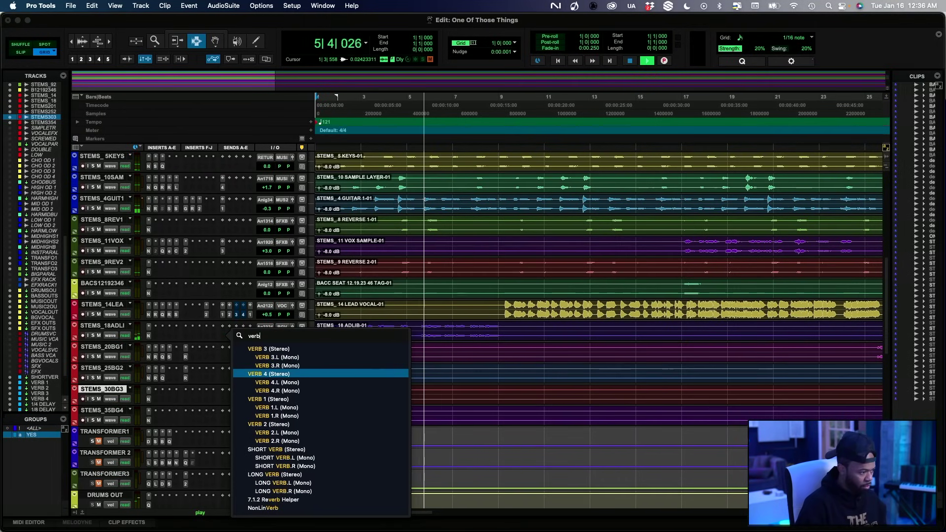
pyautogui.press('Return')
# Set the STEMS_18 adlib track's VERB 4 send level to -3.0 dB while playing the intro
pyautogui.moveTo(687, 326); pyautogui.dragTo(688, 268)
pyautogui.press('Return')
pyautogui.moveTo(688, 269)
pyautogui.mouseDown()
pyautogui.moveTo(688, 261)
pyautogui.moveTo(689, 278)
pyautogui.mouseUp()
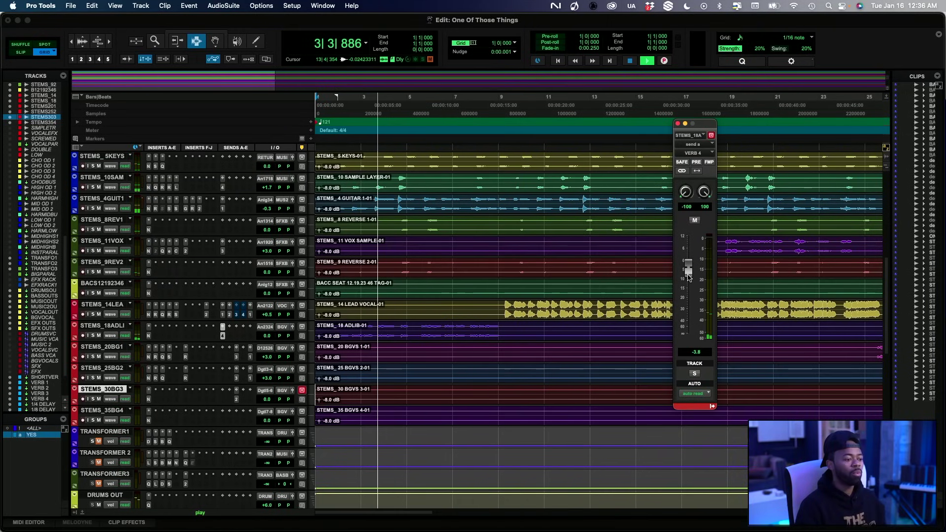
pyautogui.moveTo(689, 277); pyautogui.dragTo(693, 266)
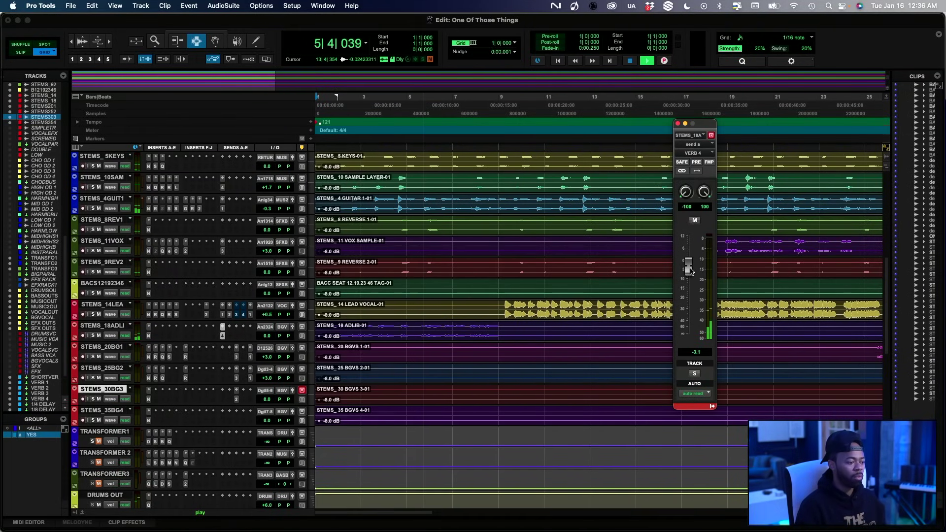
pyautogui.hscroll(20, 598, 288)
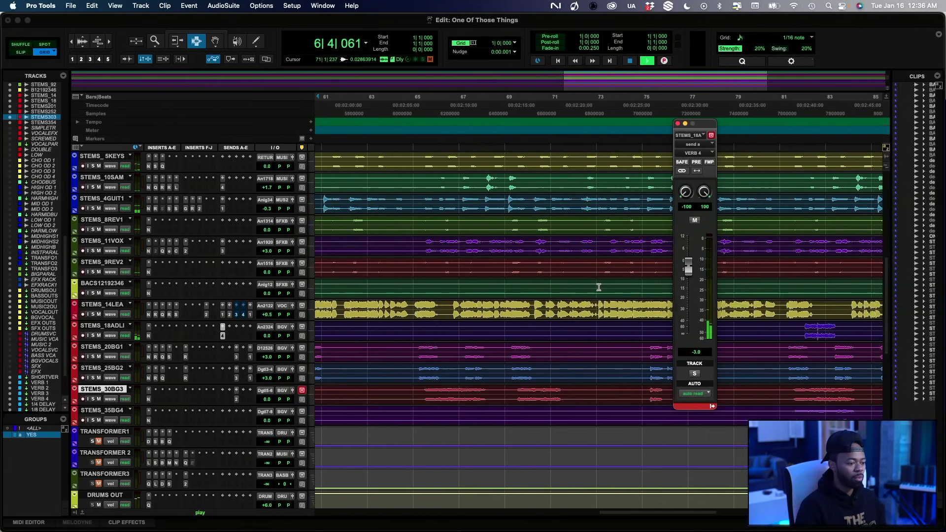
# Deactivate the VERB 4 send on the STEMS_18 adlib track and insert ValhallaVintageVerb on that track
pyautogui.hscroll(-20, 598, 287)
pyautogui.press('space')
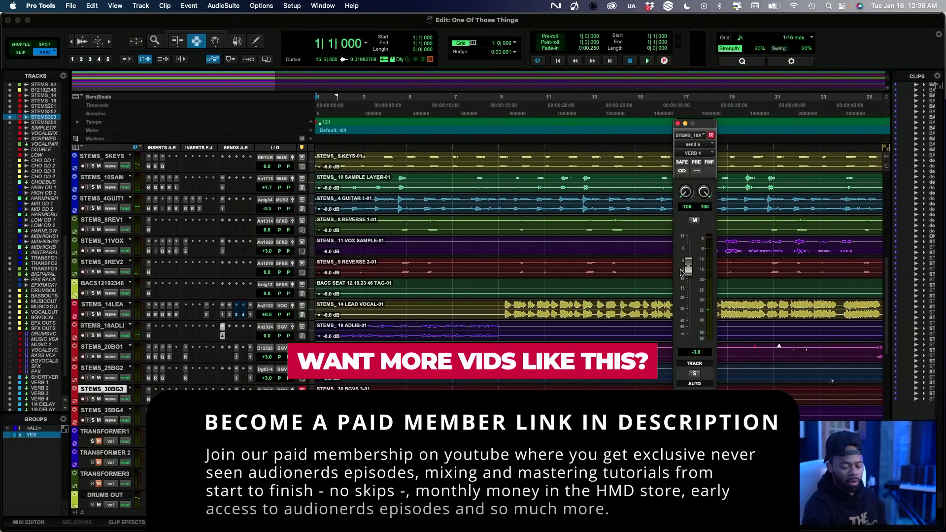
pyautogui.keyDown('ctrl'); pyautogui.keyDown('super'); pyautogui.click(222, 335); pyautogui.keyUp('super'); pyautogui.keyUp('ctrl')
pyautogui.click(155, 336)
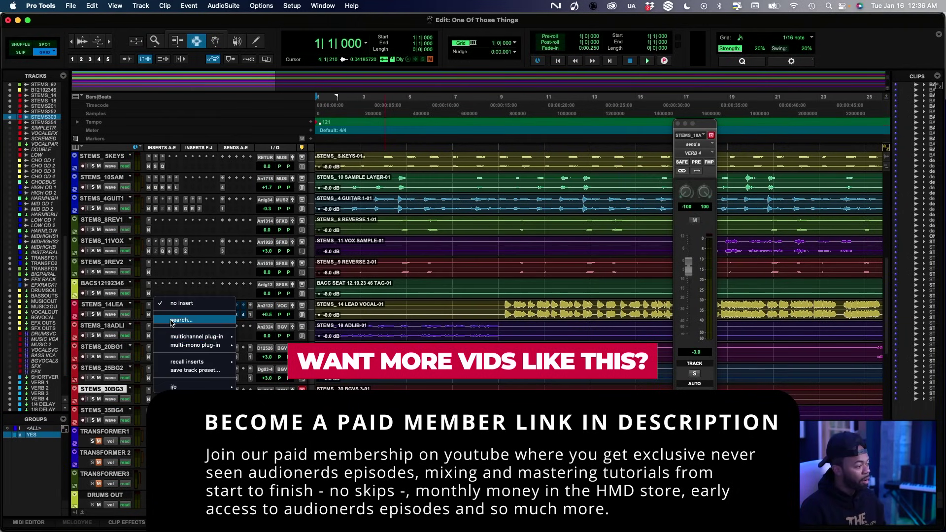
pyautogui.click(170, 320)
pyautogui.write('valhal')
pyautogui.press('Return')
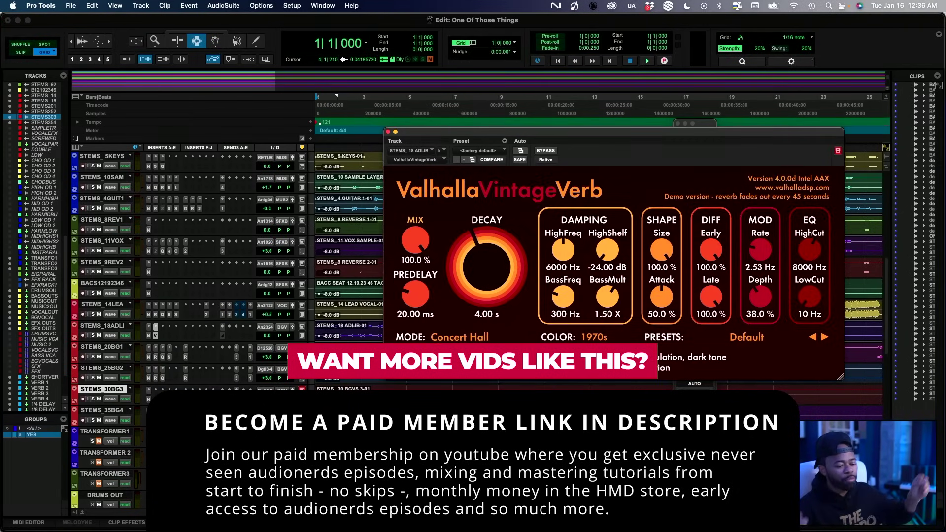
# Load The Other Dimension preset into the adlib's ValhallaVintageVerb and start playback from the song's beginning
pyautogui.click(498, 152)
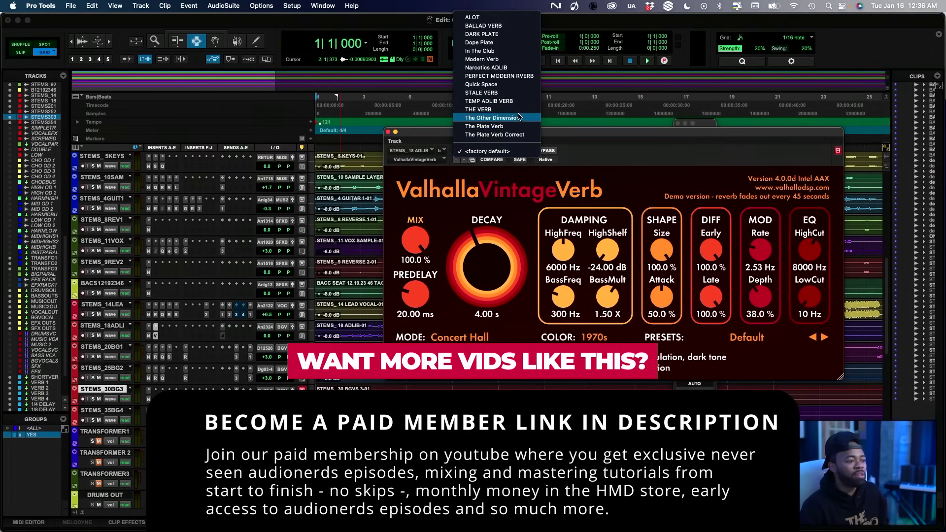
pyautogui.click(493, 118)
pyautogui.moveTo(513, 137); pyautogui.dragTo(381, 149)
pyautogui.press('space')
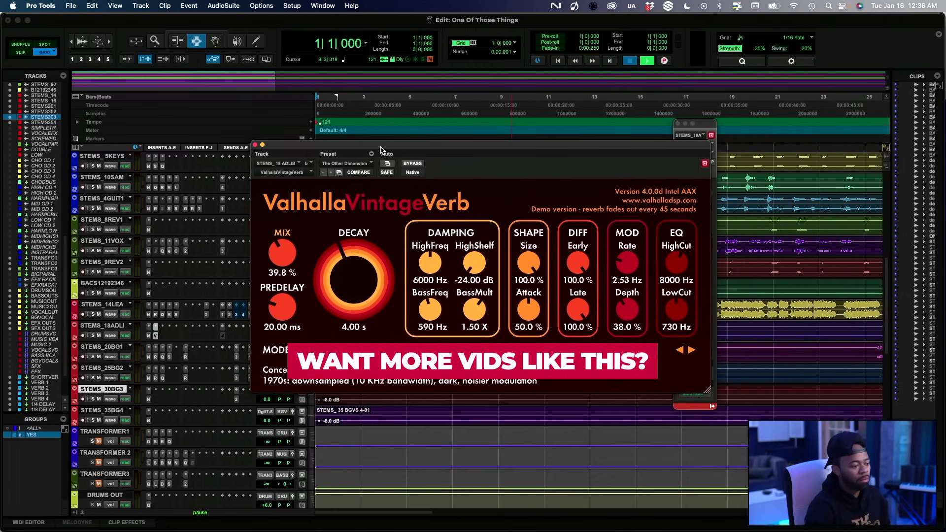
# Set the adlib reverb to 56.4% mix, 30.31 ms predelay, 5670 Hz high cut and 5.57 s decay
pyautogui.moveTo(283, 252); pyautogui.dragTo(294, 237)
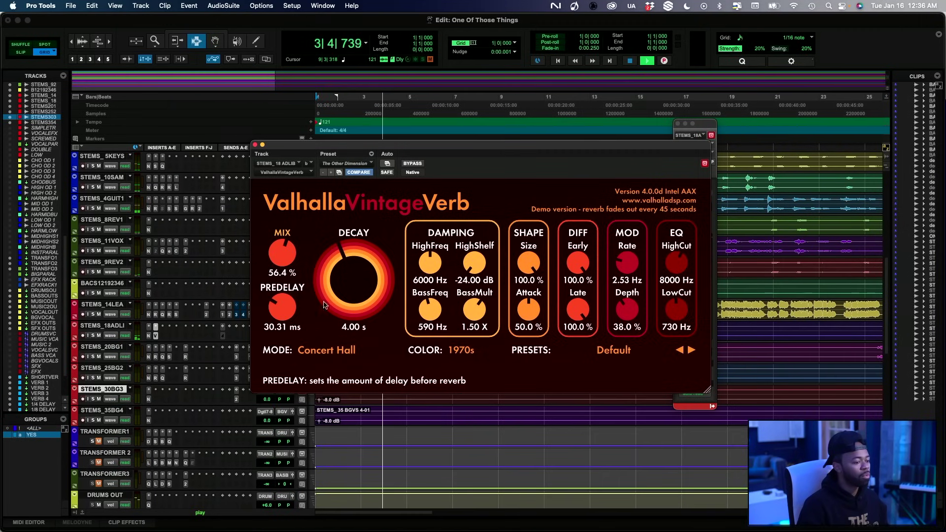
pyautogui.moveTo(675, 264); pyautogui.dragTo(672, 273)
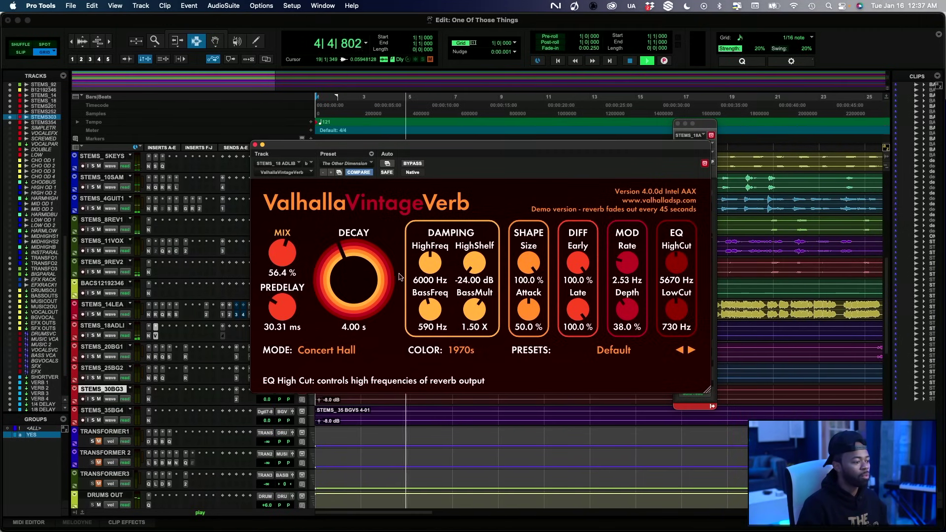
pyautogui.moveTo(367, 277); pyautogui.dragTo(360, 273)
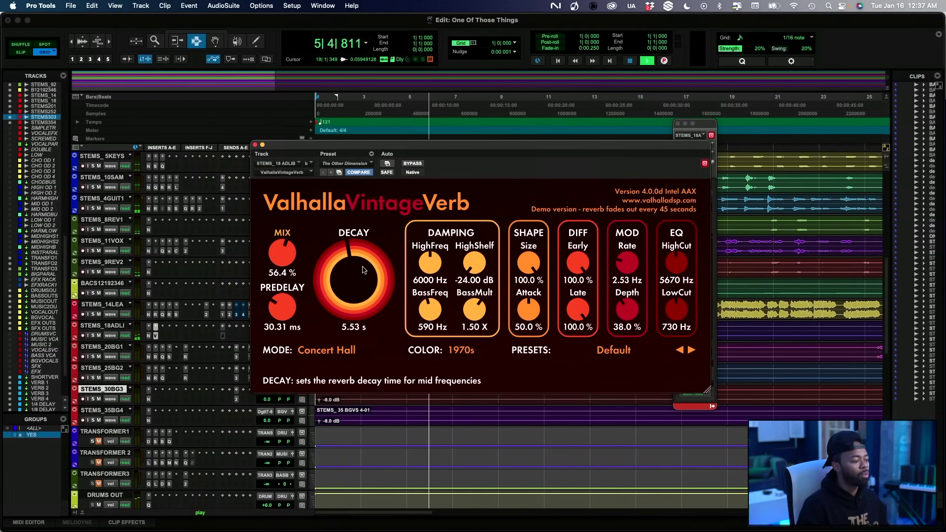
pyautogui.moveTo(275, 145); pyautogui.dragTo(357, 263)
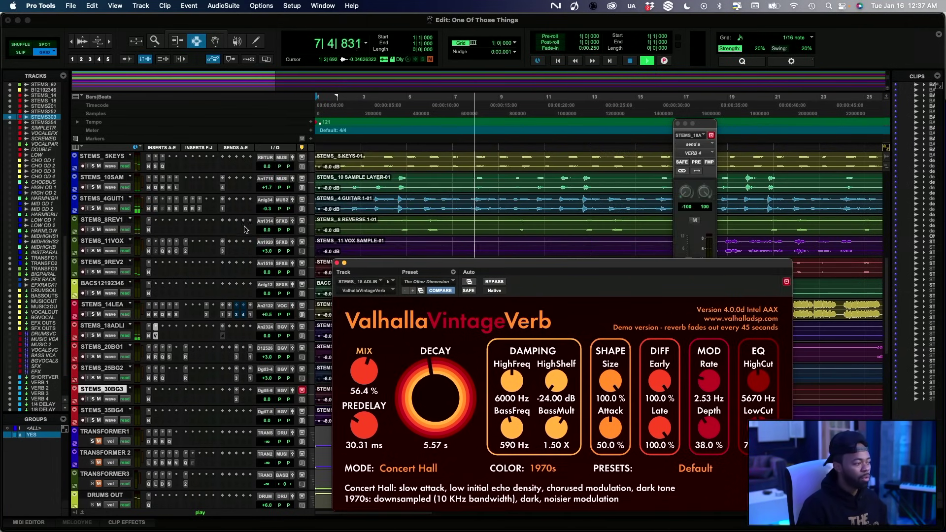
# Compare the intro against the soloed 2 TRACK reference, close the adlib reverb and replay the mix from the start
pyautogui.scroll(10, 158, 206)
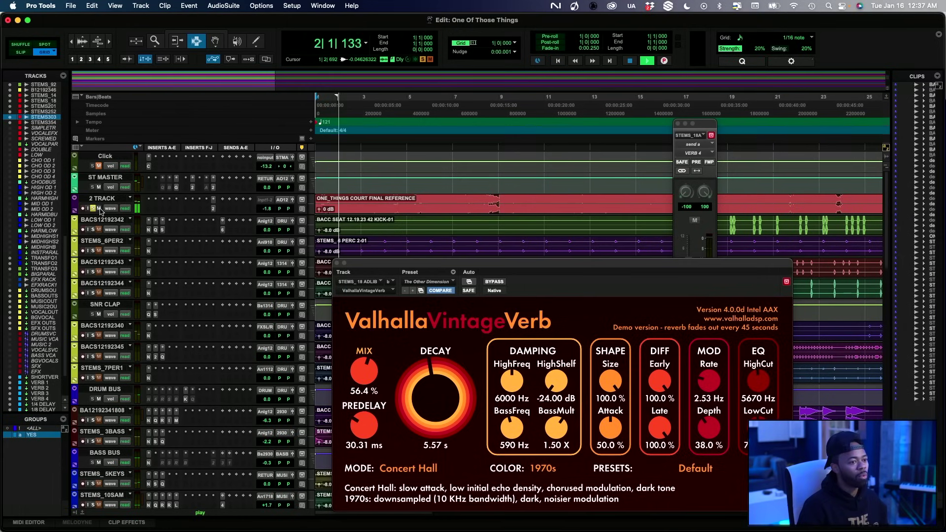
pyautogui.press('space')
pyautogui.press('space')
pyautogui.click(337, 263)
pyautogui.scroll(-3, 331, 268)
pyautogui.scroll(-6, 330, 269)
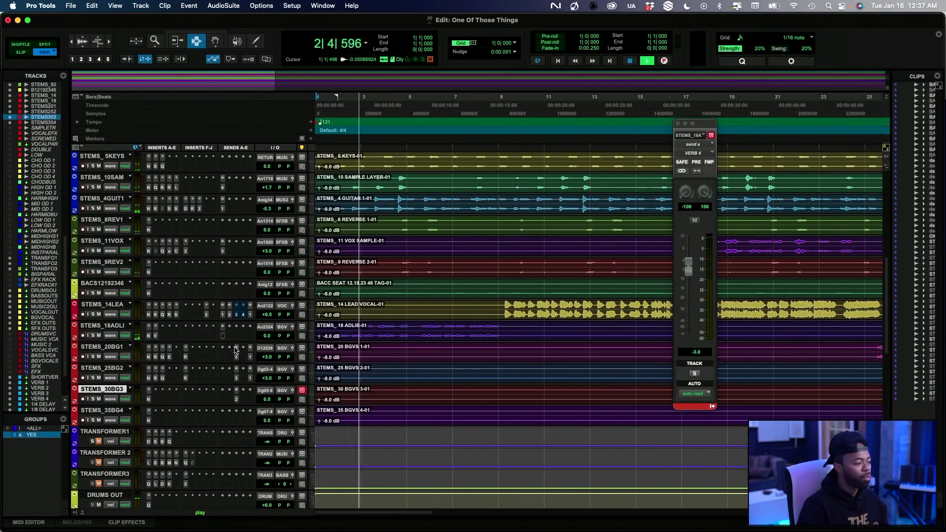
pyautogui.press('space')
pyautogui.press('space')
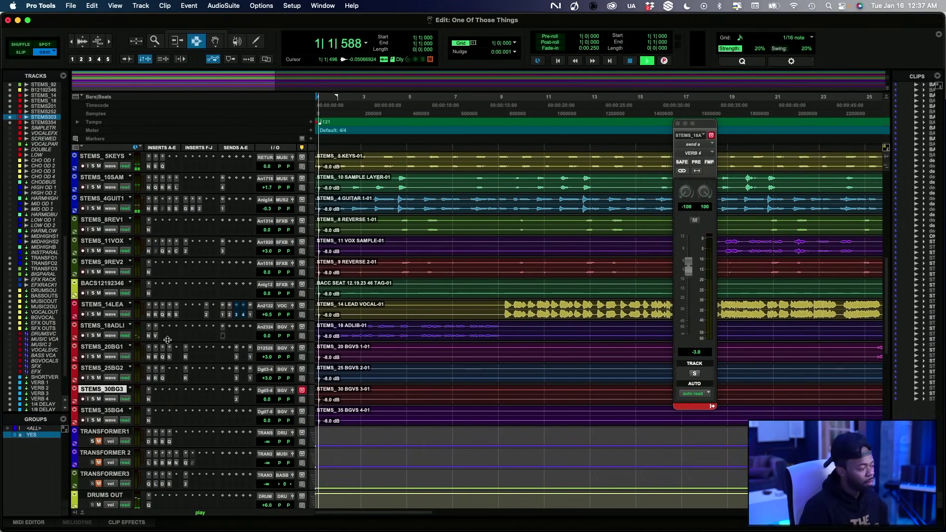
# Reassign the STEMS_18 adlib track's first send to 1/16 DELAY (Stereo)
pyautogui.click(223, 327)
pyautogui.click(254, 314)
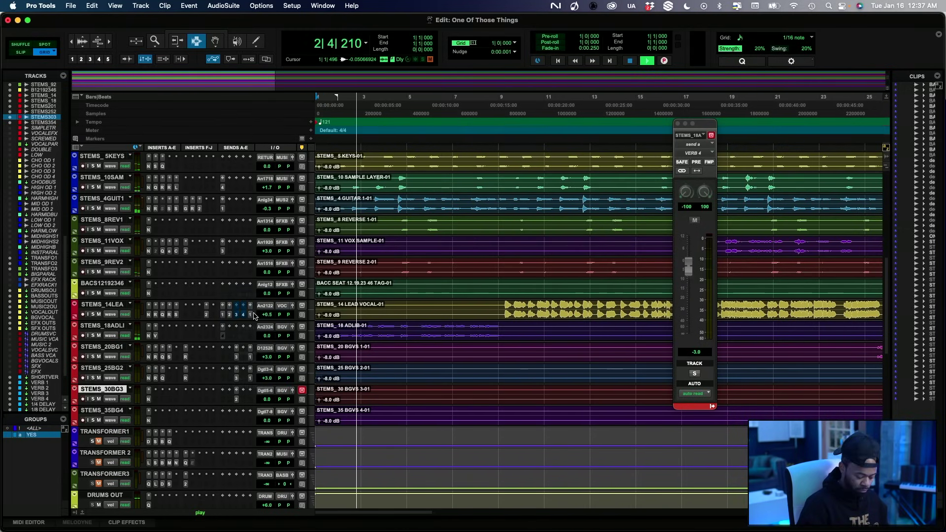
pyautogui.click(253, 315)
pyautogui.write('16')
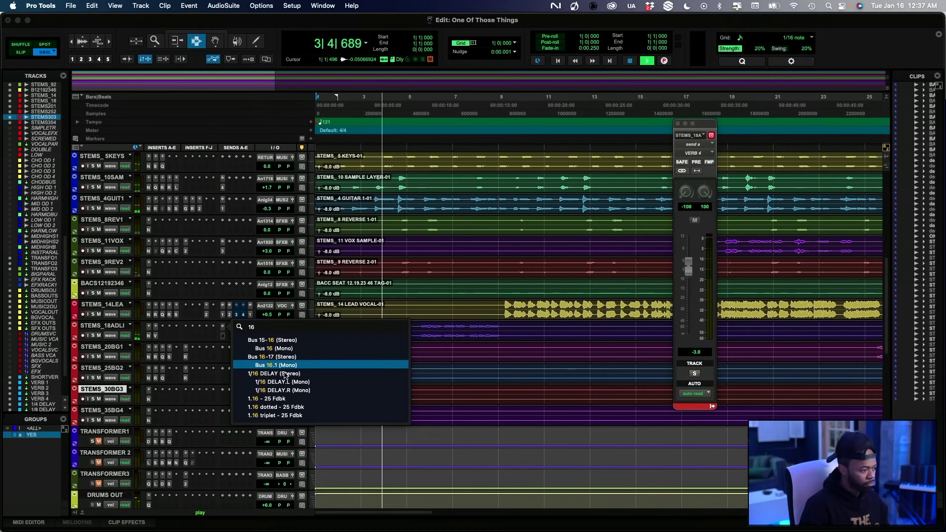
pyautogui.click(286, 374)
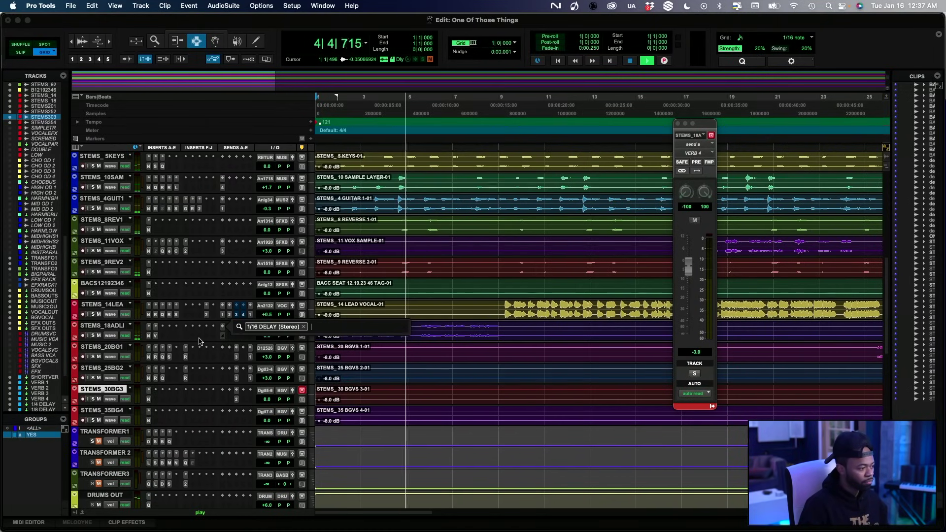
pyautogui.press('Return')
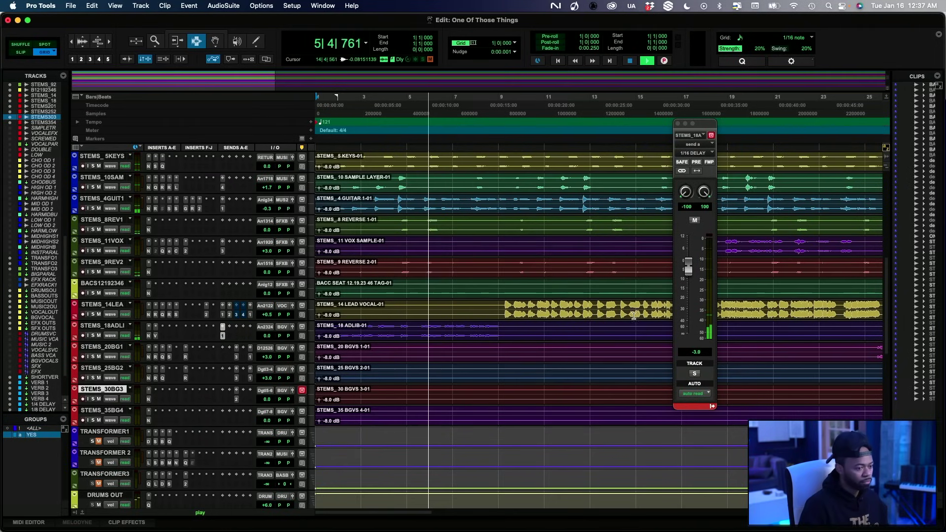
# Lower the STEMS_18 adlib track's 1/16 DELAY send level to -12.7 dB while playing the intro
pyautogui.moveTo(688, 267); pyautogui.dragTo(686, 318)
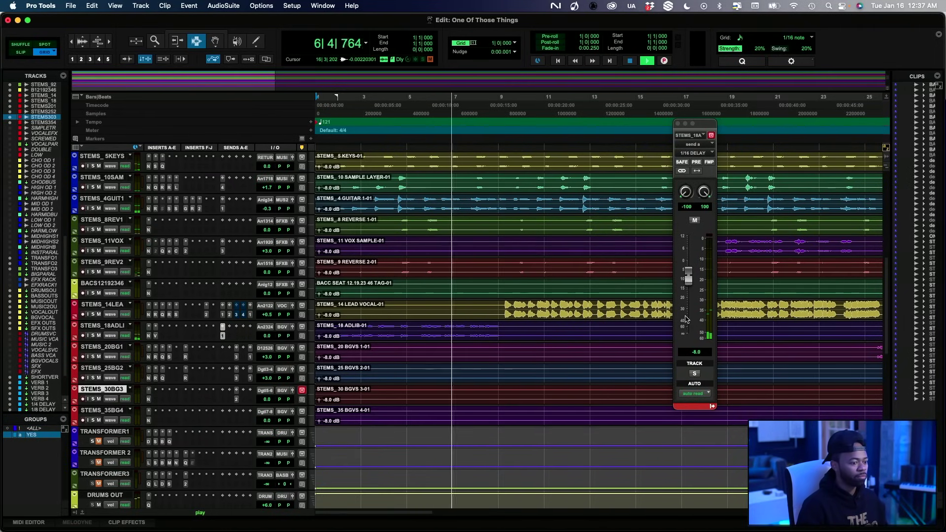
pyautogui.moveTo(688, 276); pyautogui.dragTo(689, 282)
pyautogui.press('space')
pyautogui.press('space')
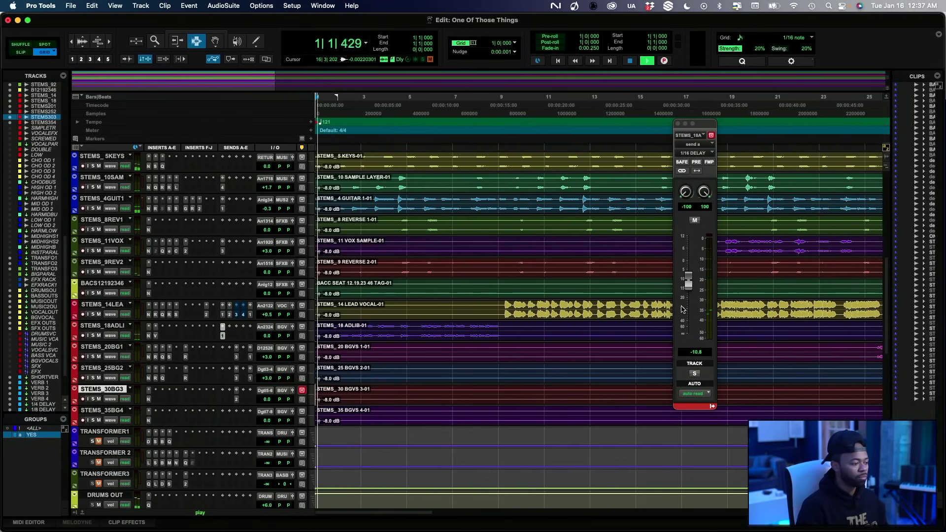
pyautogui.moveTo(689, 283); pyautogui.dragTo(690, 291)
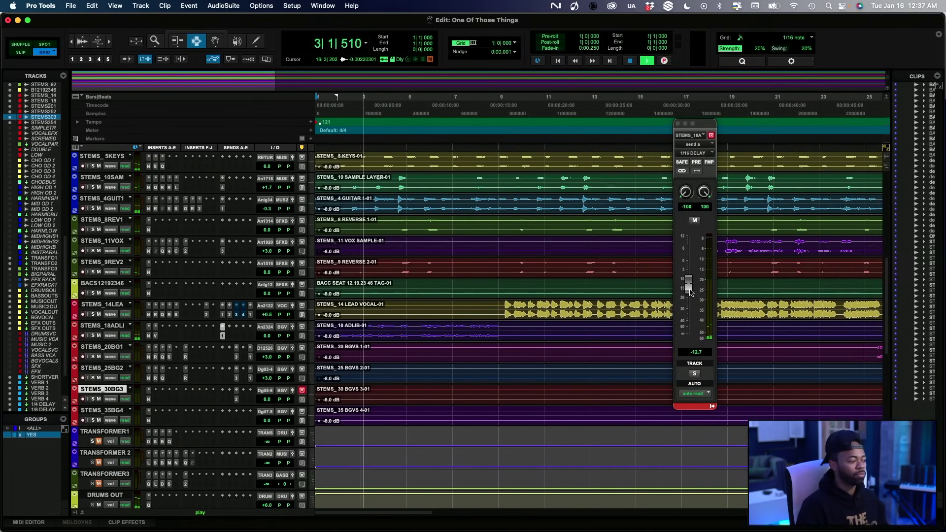
# Insert FabFilter Pro-Q 3 (stereo) after the reverb on the STEMS_18 adlib track
pyautogui.click(167, 335)
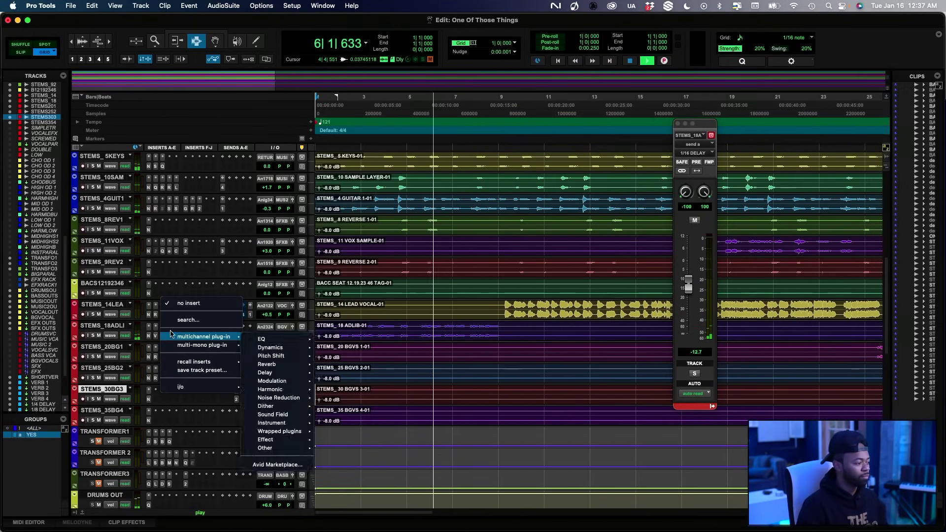
pyautogui.click(182, 320)
pyautogui.write('fab')
pyautogui.press('Down')
pyautogui.press('Down')
pyautogui.press('Down')
pyautogui.press('Down')
pyautogui.press('Down')
pyautogui.press('Down')
pyautogui.press('Down')
pyautogui.press('Down')
pyautogui.press('Down')
pyautogui.press('Down')
pyautogui.press('Down')
pyautogui.press('Down')
pyautogui.press('Down')
pyautogui.press('Down')
pyautogui.press('Down')
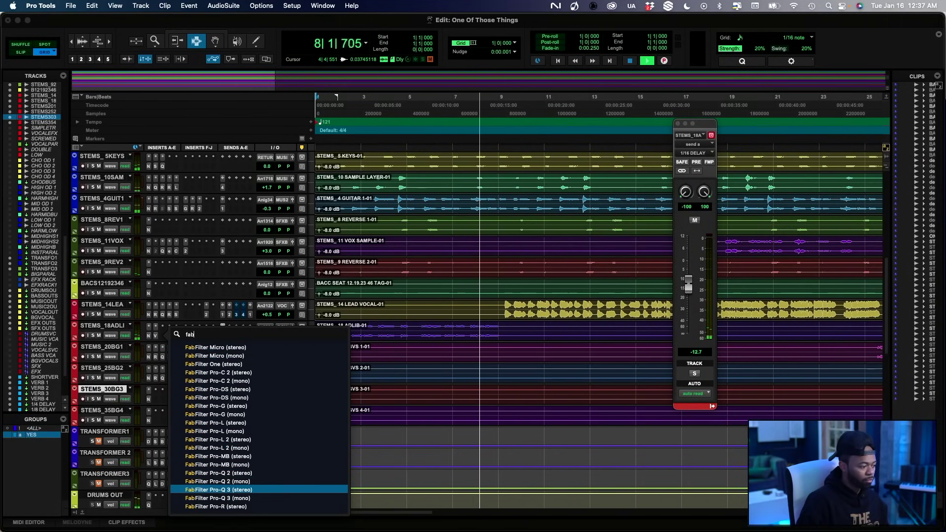
pyautogui.press('Return')
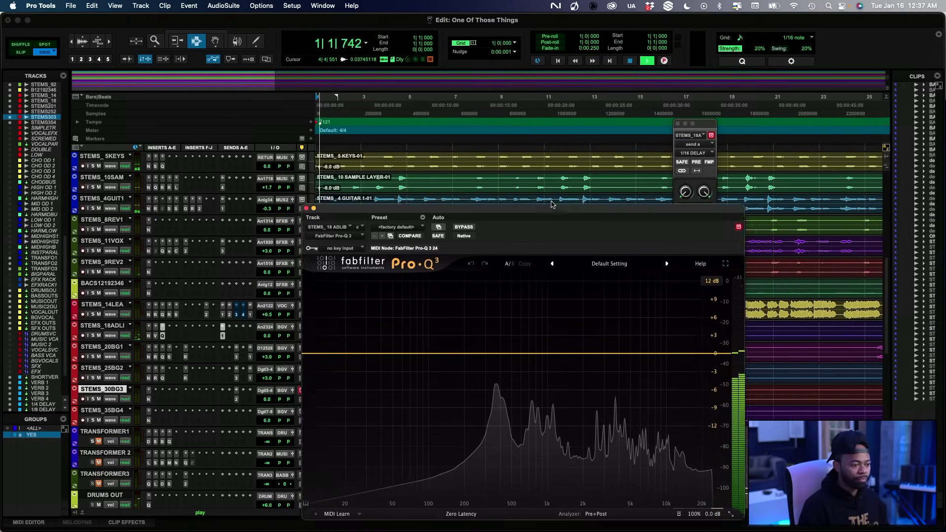
# Cut the adlib by about 4 dB with a narrow bell at 9105.1 Hz, then close the equalizer
pyautogui.moveTo(552, 207); pyautogui.dragTo(489, 191)
pyautogui.click(589, 337)
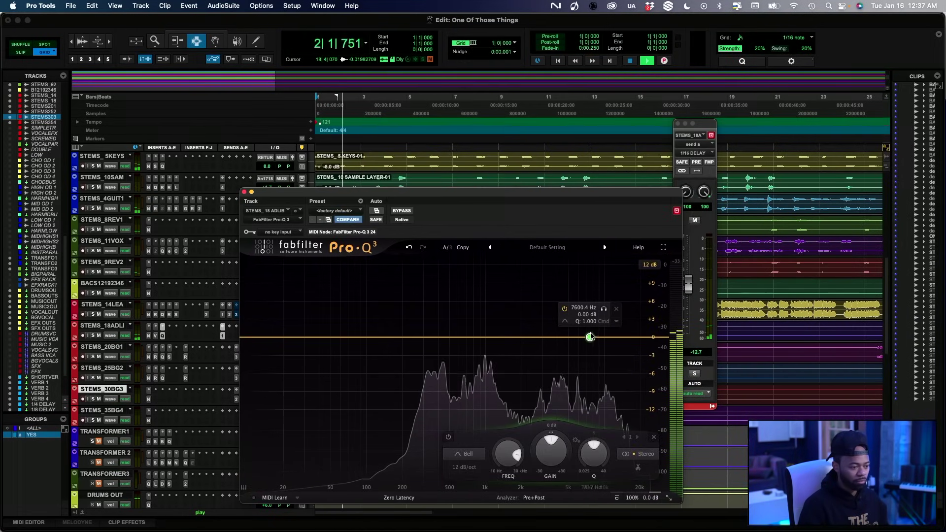
pyautogui.moveTo(605, 309)
pyautogui.mouseDown()
pyautogui.moveTo(628, 312)
pyautogui.moveTo(620, 311)
pyautogui.mouseUp()
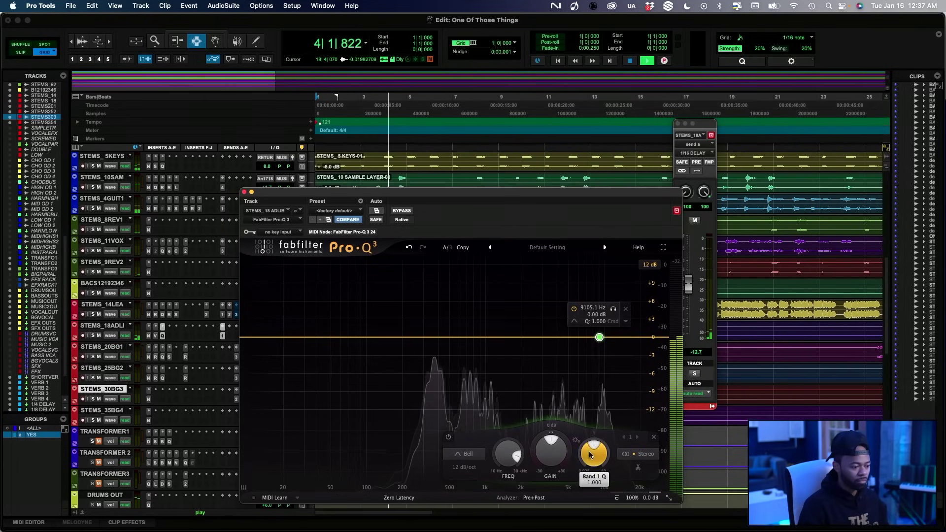
pyautogui.moveTo(550, 454); pyautogui.dragTo(552, 462)
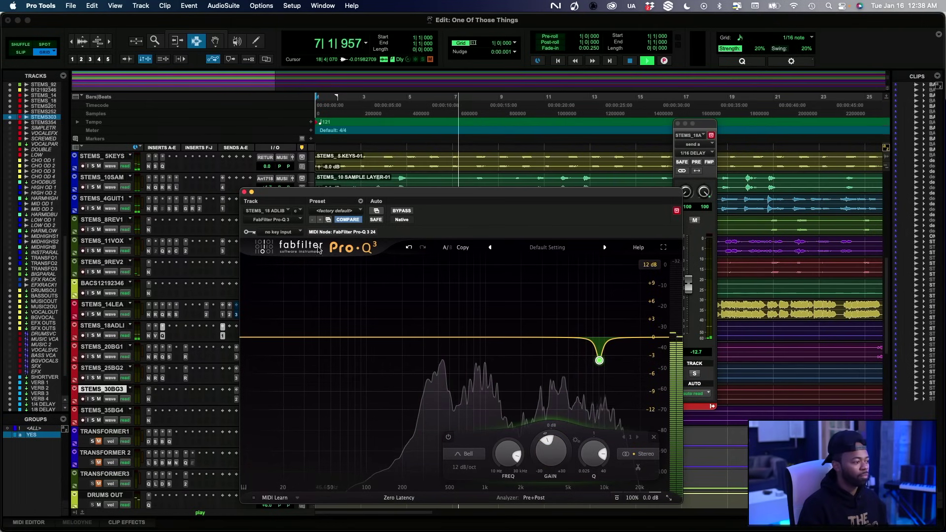
pyautogui.click(247, 191)
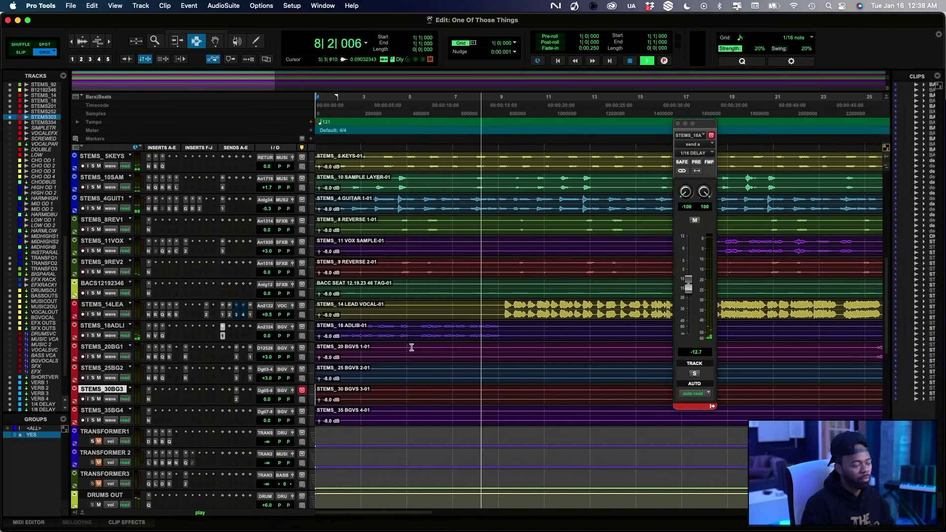
# Switch to the Mix window, close the send window and check the soothe2 settings on the STEMS_14 lead vocal
pyautogui.press('super+equal')
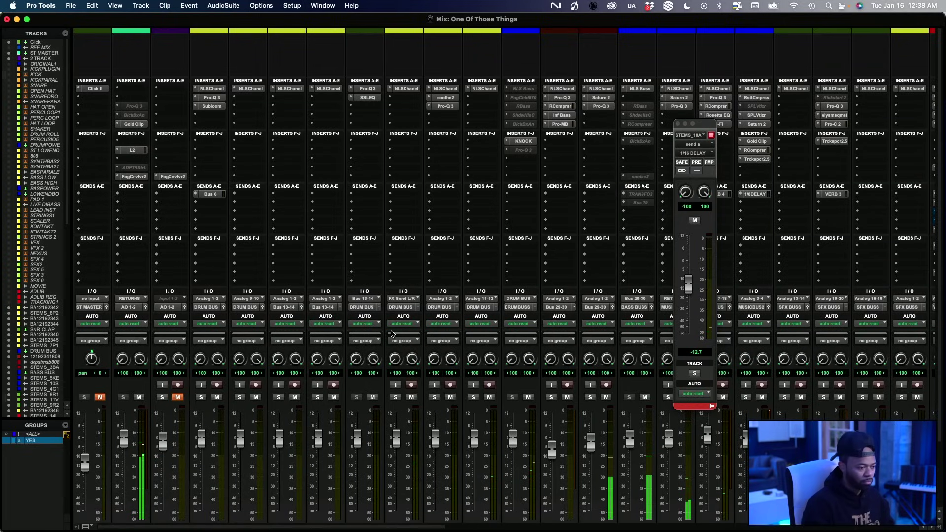
pyautogui.click(677, 123)
pyautogui.scroll(-3, 554, 244)
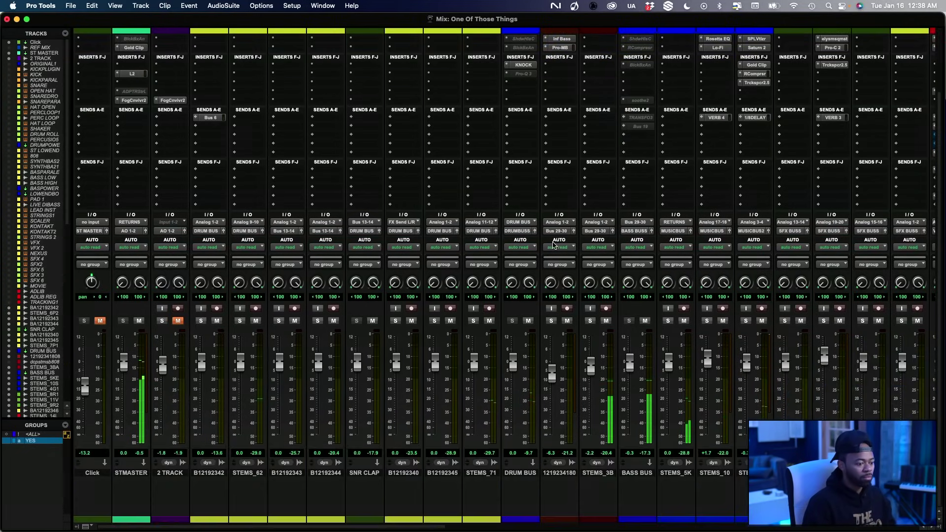
pyautogui.hscroll(10, 554, 245)
pyautogui.scroll(2, 553, 245)
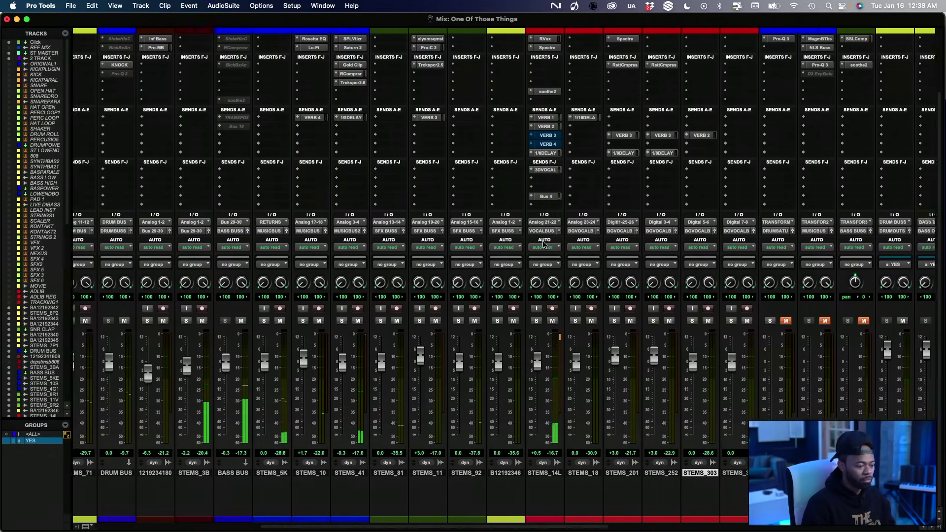
pyautogui.scroll(2, 516, 234)
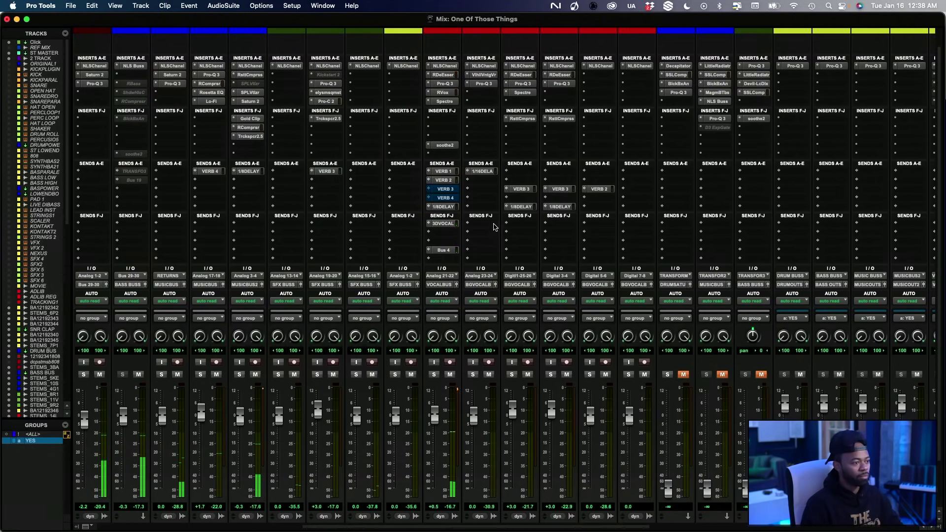
pyautogui.click(445, 145)
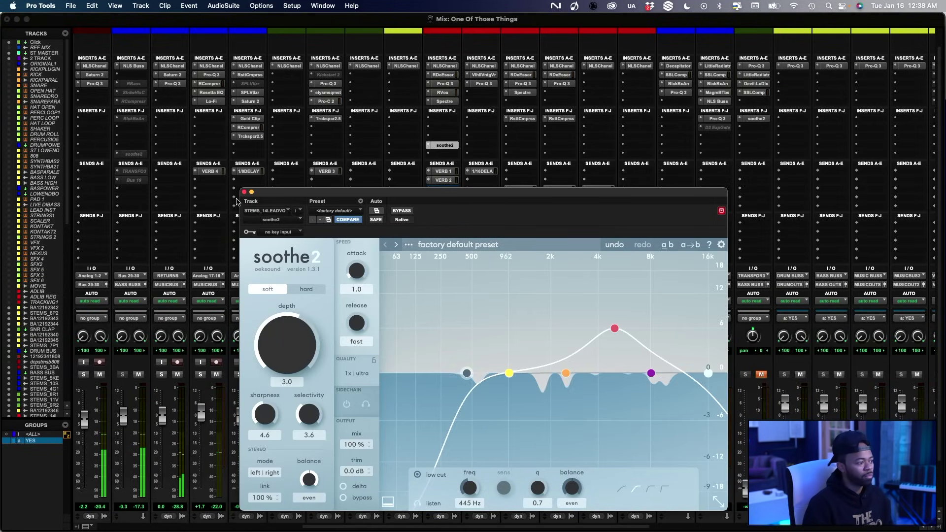
pyautogui.click(448, 146)
# Open the lead vocal's Pro-Q 3 with its 3794.6 Hz band selected and play the Edit window from bar 9
pyautogui.click(445, 84)
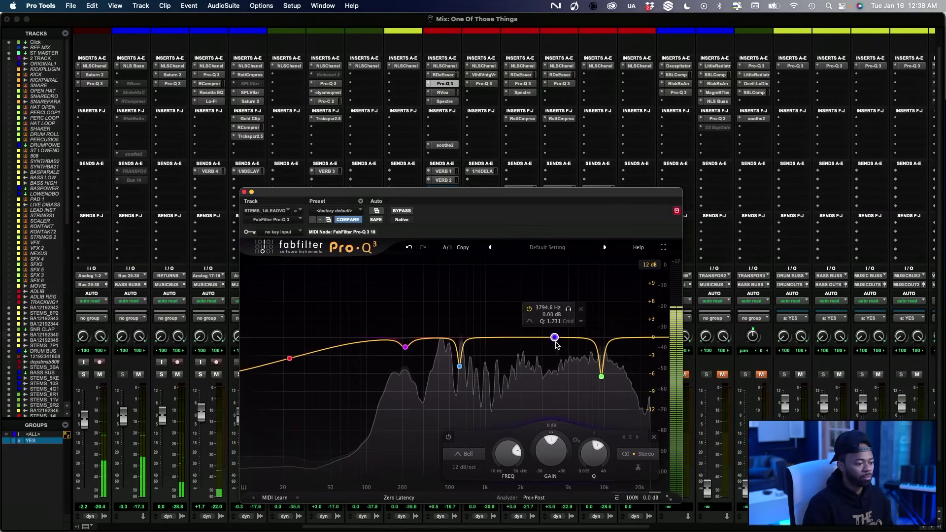
pyautogui.click(550, 457)
pyautogui.press('super+equal')
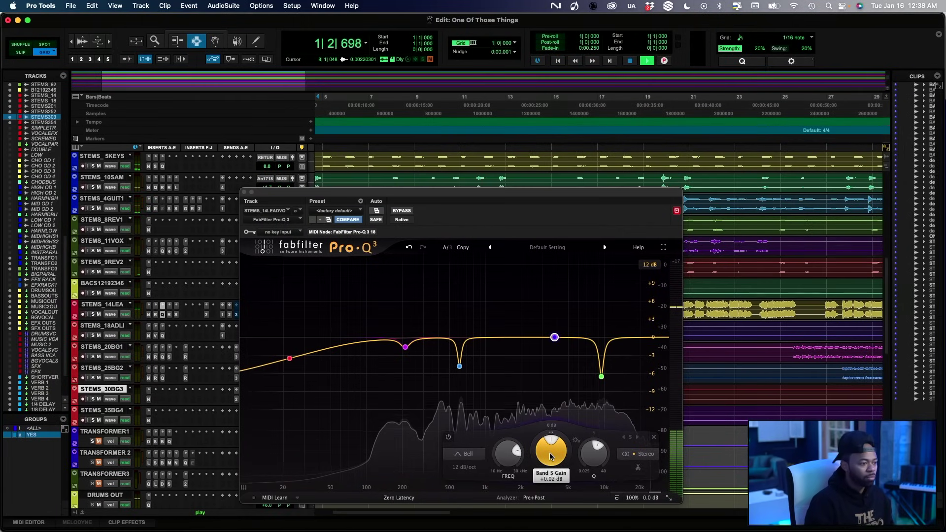
pyautogui.moveTo(481, 229); pyautogui.dragTo(491, 469)
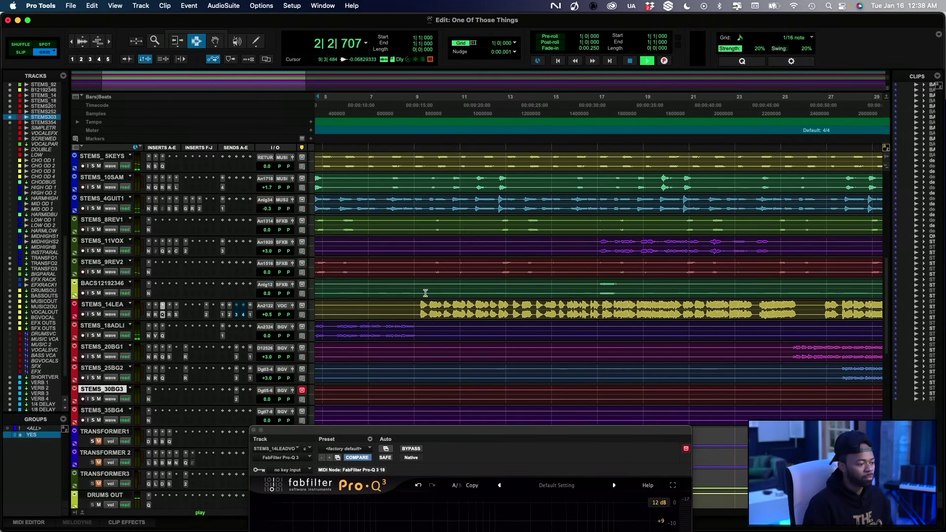
pyautogui.click(418, 305)
pyautogui.press('space')
pyautogui.moveTo(473, 430); pyautogui.dragTo(443, 171)
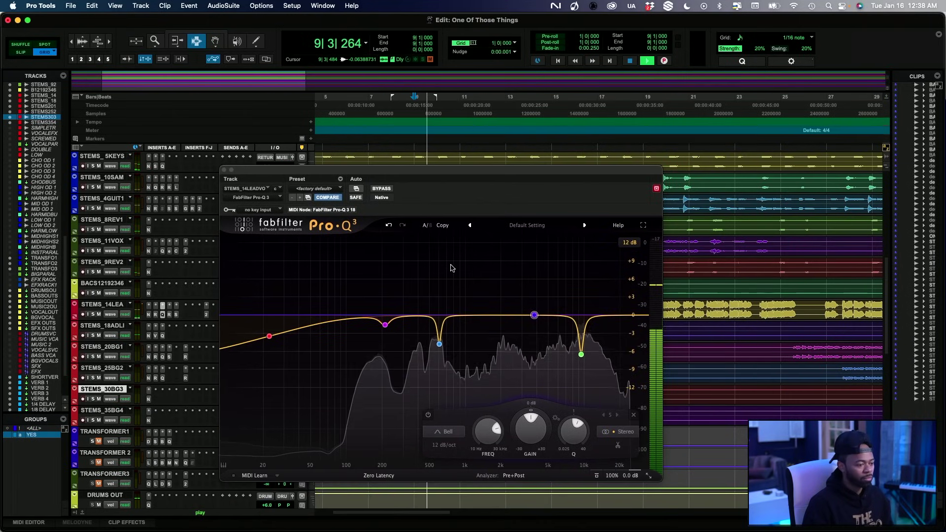
# Boost the lead vocal's 3794.6 Hz band by about 12.3 dB, sweep it slightly higher, and reset its gain to 0 dB
pyautogui.moveTo(531, 429); pyautogui.dragTo(535, 394)
pyautogui.moveTo(488, 428); pyautogui.dragTo(489, 425)
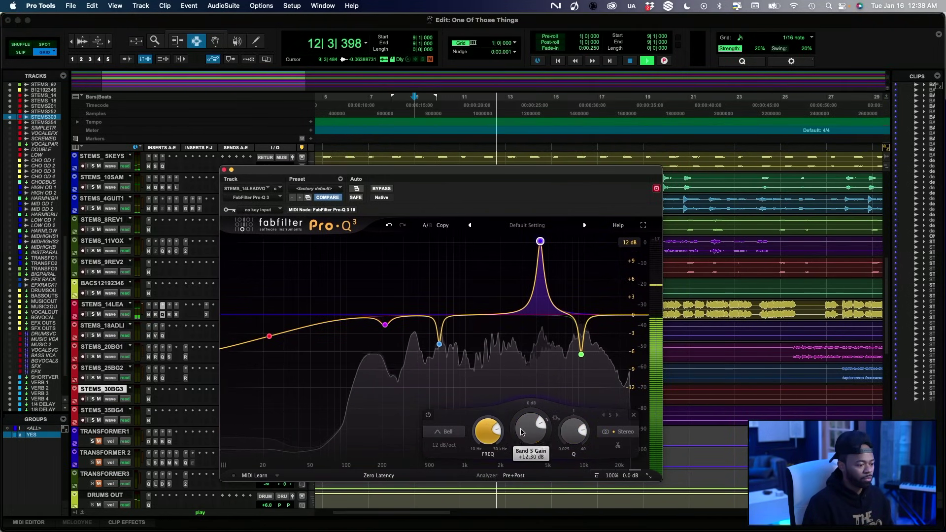
pyautogui.doubleClick(534, 424)
# Try a dynamic range of about -4.3 dB on the swept band and clear the dynamic setting
pyautogui.moveTo(521, 430); pyautogui.dragTo(508, 442)
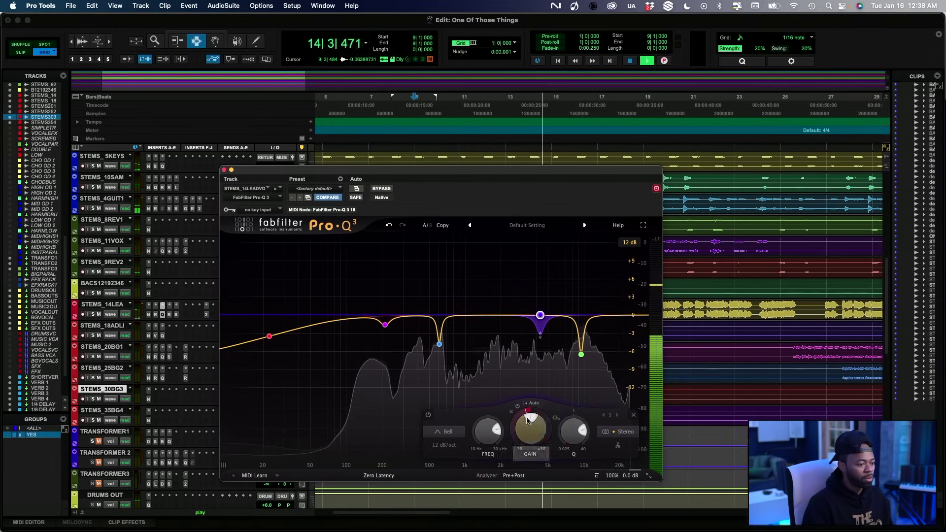
pyautogui.moveTo(524, 413); pyautogui.dragTo(518, 421)
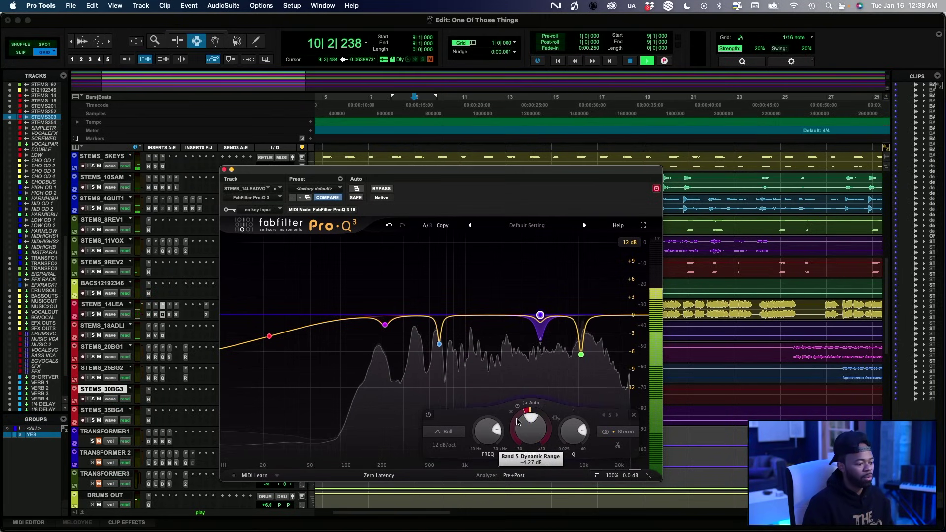
pyautogui.keyDown('alt'); pyautogui.click(530, 414); pyautogui.keyUp('alt')
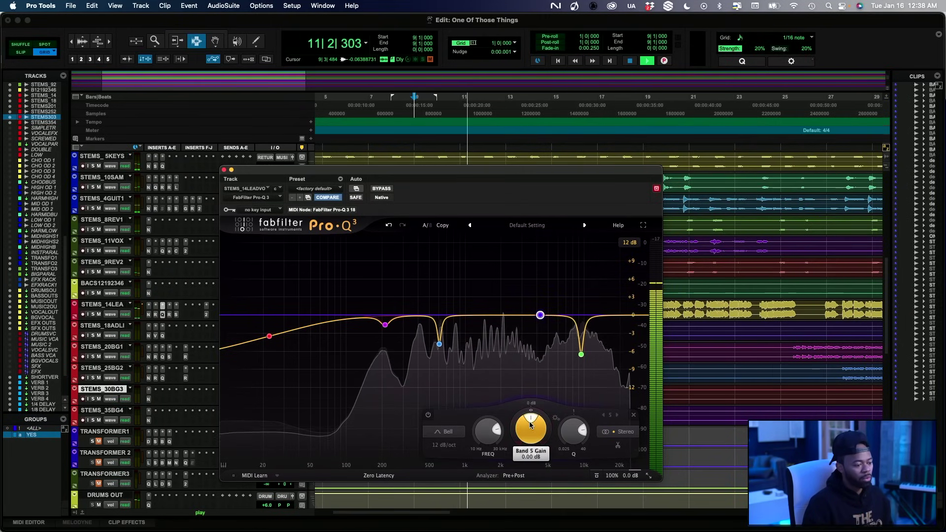
# Cut the swept band statically by about 3.6 dB and replay the passage from bar 9 to judge it
pyautogui.moveTo(530, 424); pyautogui.dragTo(516, 443)
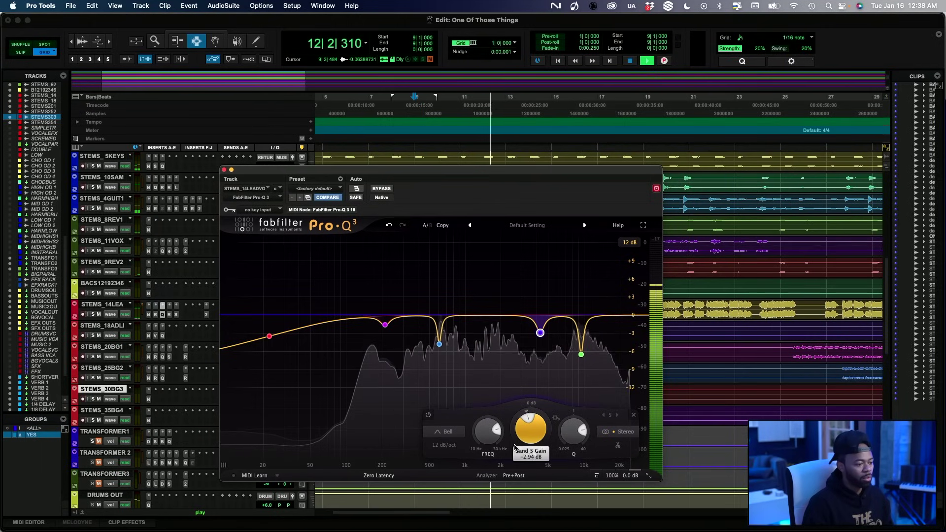
pyautogui.scroll(-2, 527, 429)
pyautogui.moveTo(529, 425); pyautogui.dragTo(530, 424)
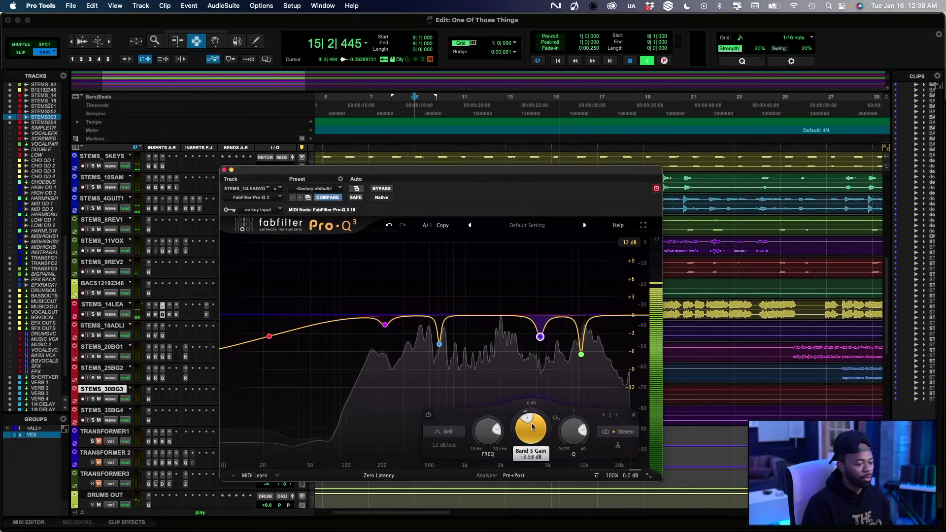
pyautogui.press('space')
pyautogui.press('space')
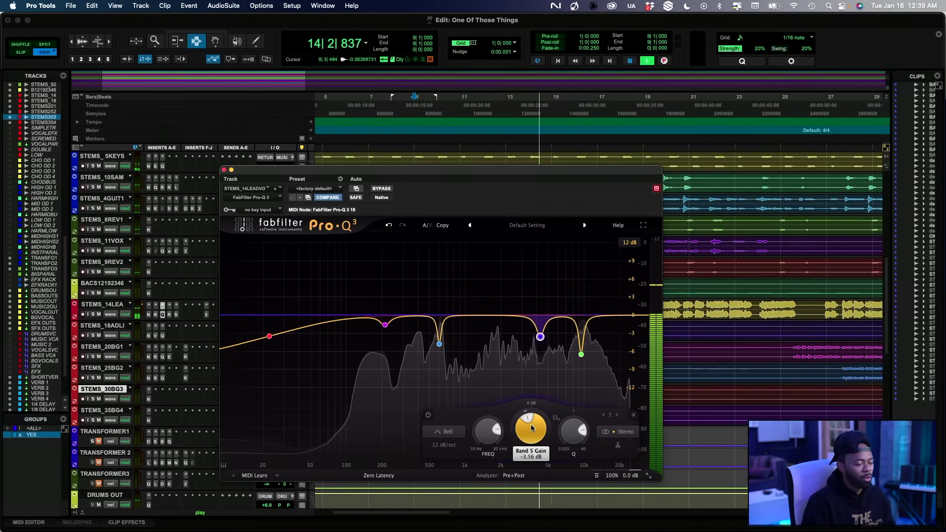
pyautogui.press('space')
pyautogui.press('space')
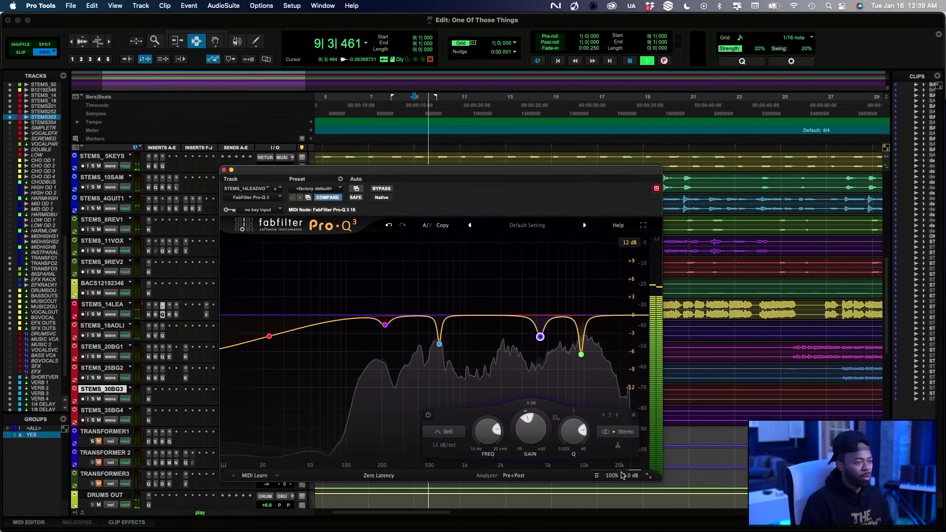
# Try raising the lead vocal equalizer's output level to about +0.8 dB during playback and reset it to 0 dB
pyautogui.moveTo(628, 470)
pyautogui.scroll(1, 628, 432)
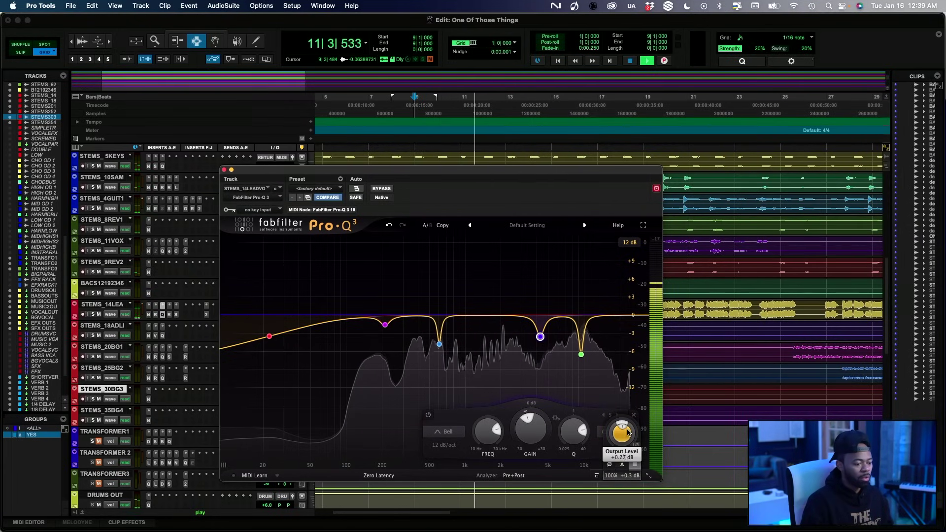
pyautogui.scroll(2, 628, 432)
pyautogui.press('space')
pyautogui.press('space')
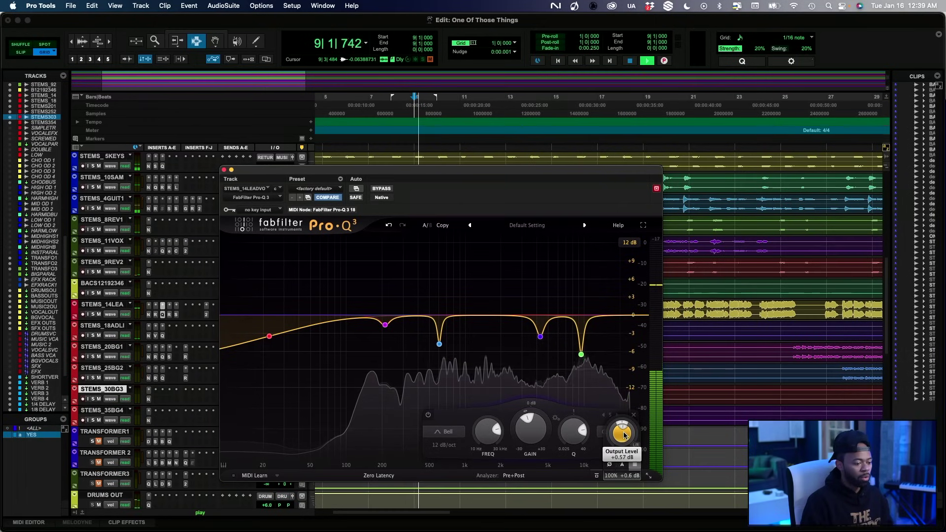
pyautogui.scroll(1, 625, 432)
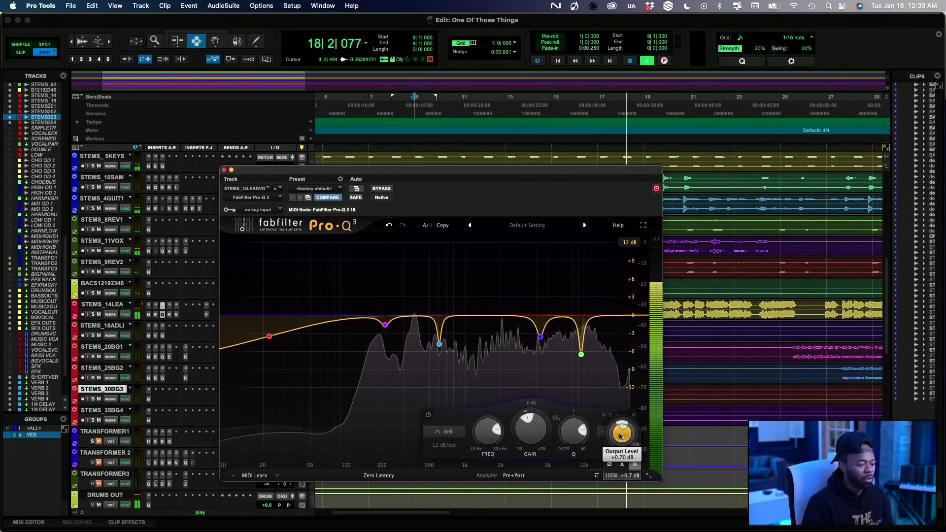
pyautogui.moveTo(620, 436); pyautogui.dragTo(621, 433)
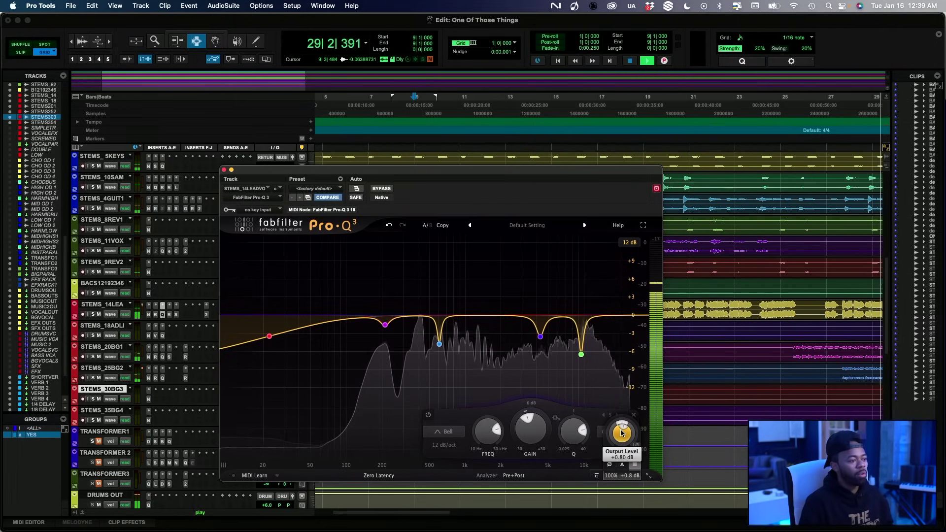
pyautogui.moveTo(567, 174); pyautogui.dragTo(536, 176)
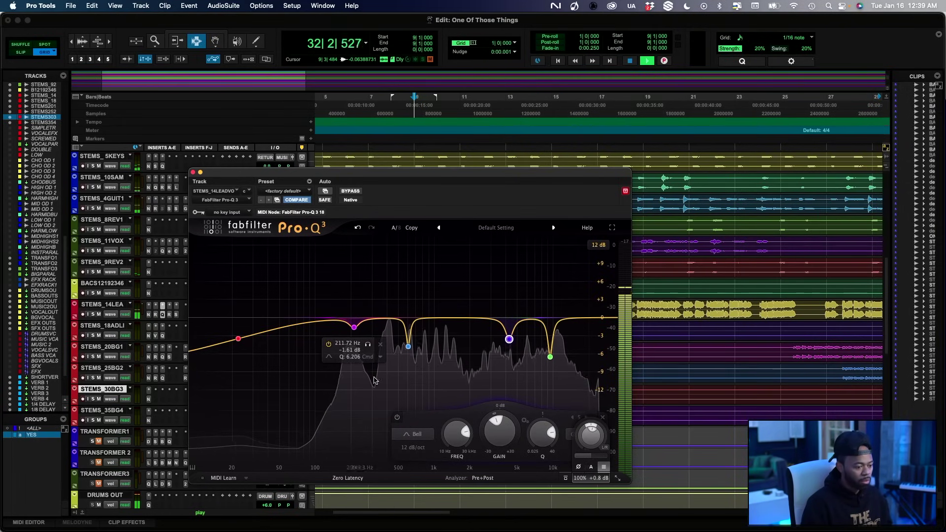
pyautogui.keyDown('alt'); pyautogui.click(597, 478); pyautogui.keyUp('alt')
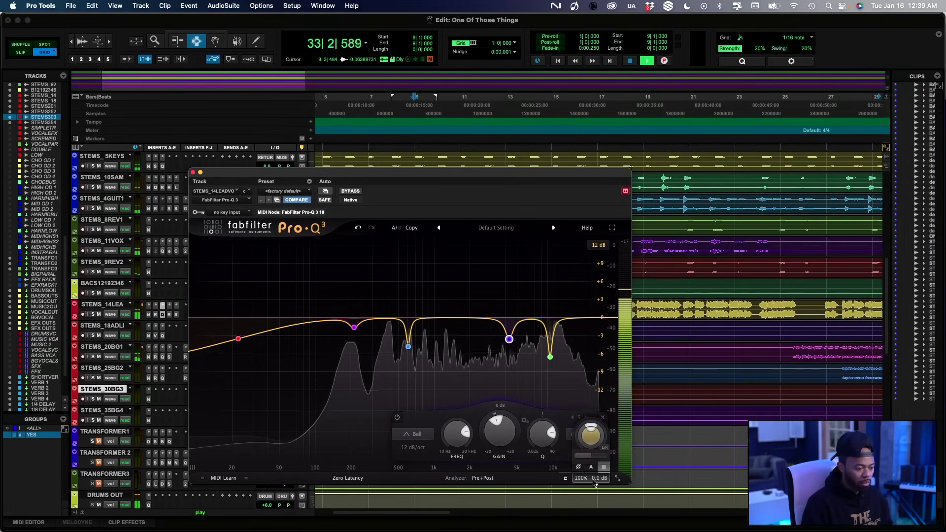
# Switch to the Mix window and close the lead vocal's Pro-Q 3
pyautogui.press('super+equal')
pyautogui.moveTo(209, 172); pyautogui.dragTo(574, 168)
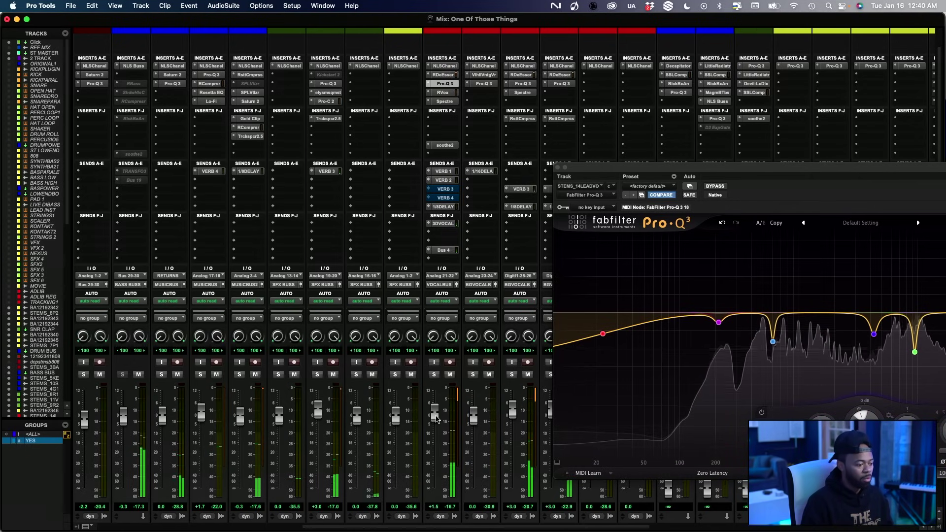
pyautogui.click(558, 169)
pyautogui.scroll(-3, 438, 345)
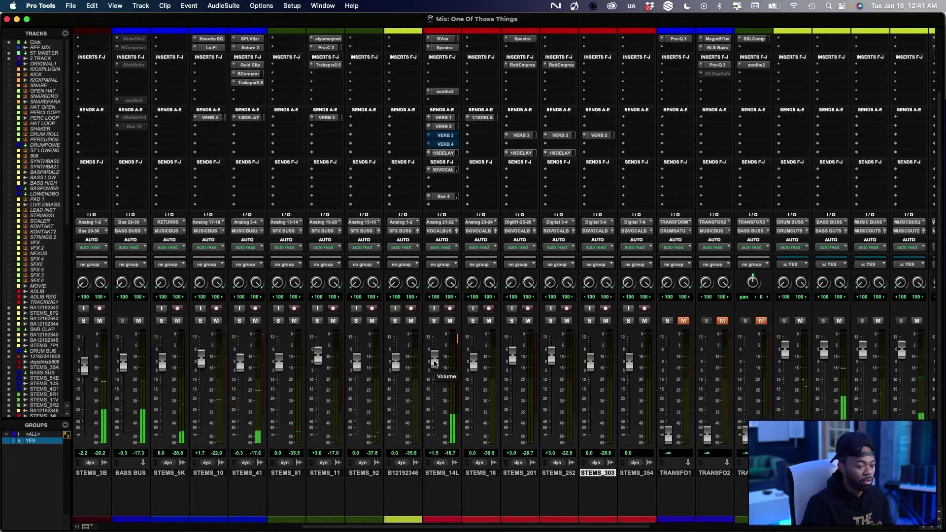
# Raise the lead vocal's 1/8 DELAY send to about -36.3 dB and make its VERB 3 and VERB 4 sends inactive
pyautogui.click(444, 153)
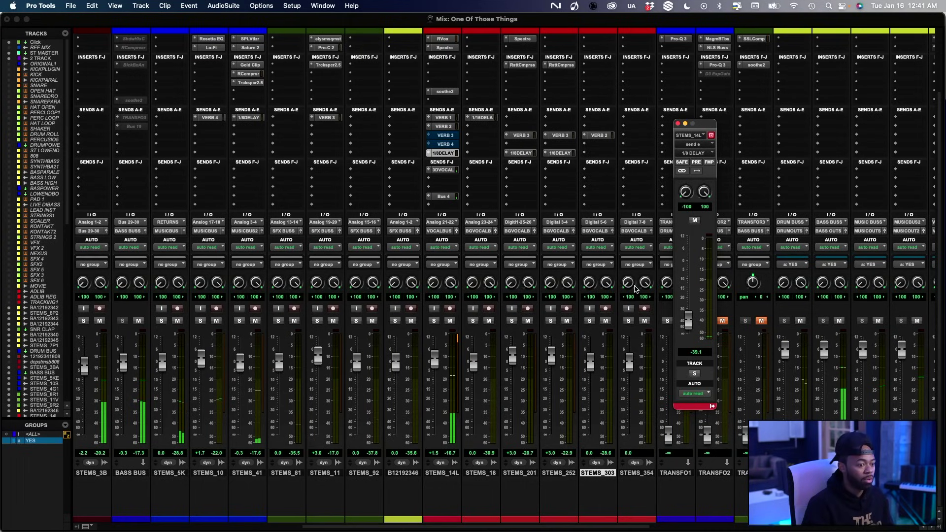
pyautogui.moveTo(694, 315); pyautogui.dragTo(696, 306)
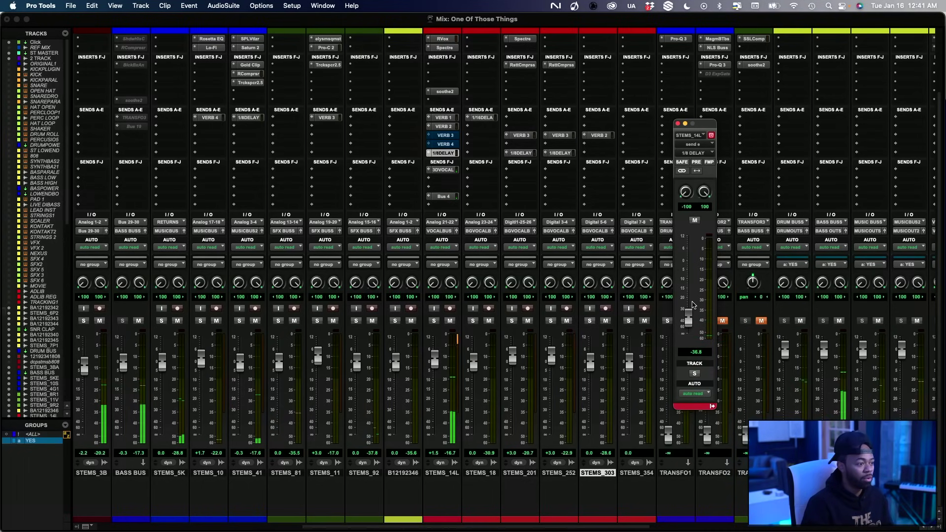
pyautogui.keyDown('ctrl'); pyautogui.keyDown('super'); pyautogui.click(441, 138); pyautogui.keyUp('super'); pyautogui.keyUp('ctrl')
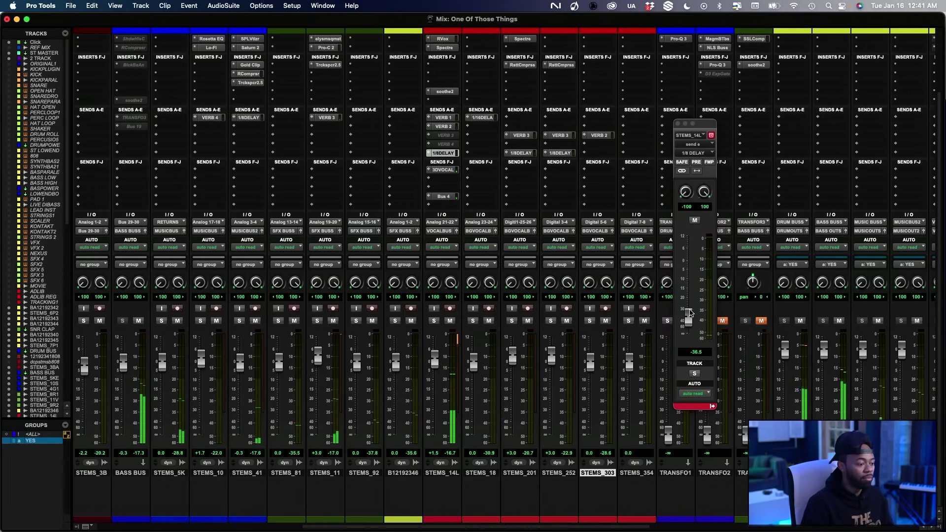
pyautogui.moveTo(690, 312); pyautogui.dragTo(691, 311)
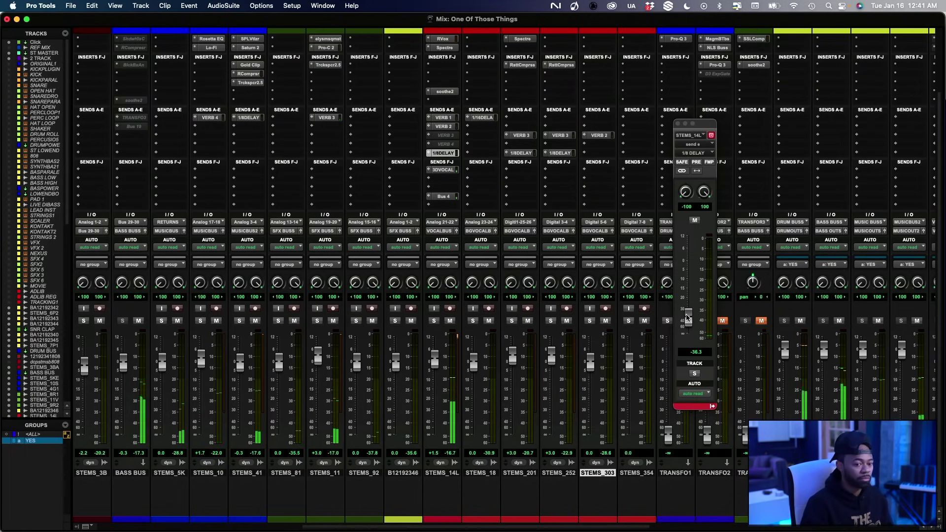
# Unmute and solo the 2 TRACK reference for a comparison, and return to the mix
pyautogui.scroll(2, 746, 328)
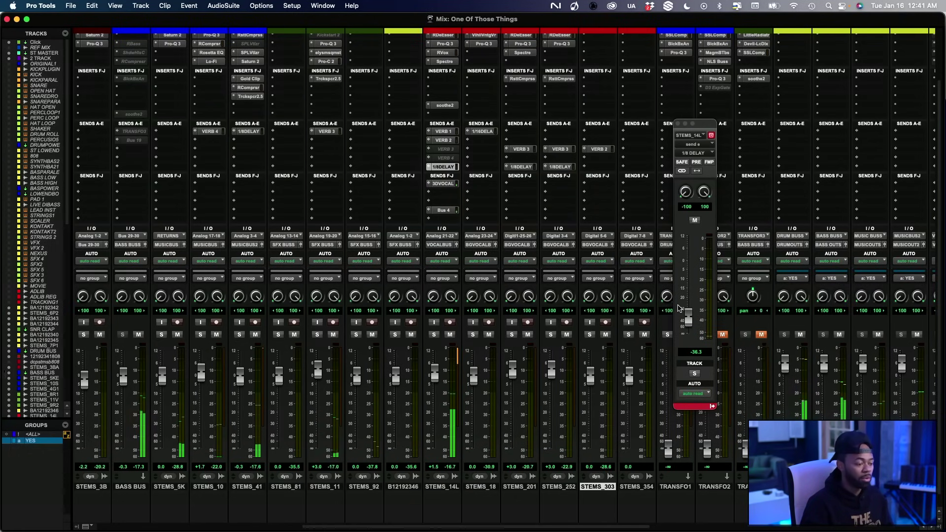
pyautogui.hscroll(-5, 258, 363)
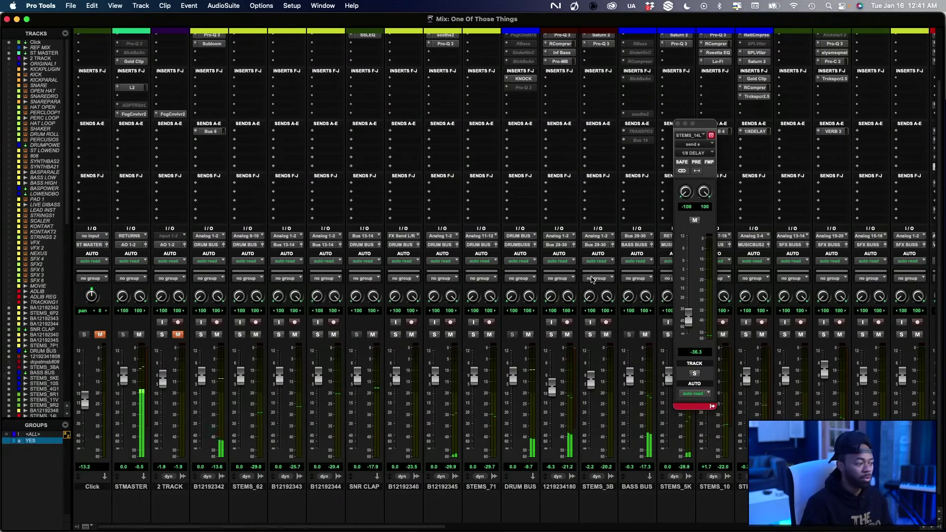
pyautogui.click(178, 335)
pyautogui.hotkey('shift', 's')
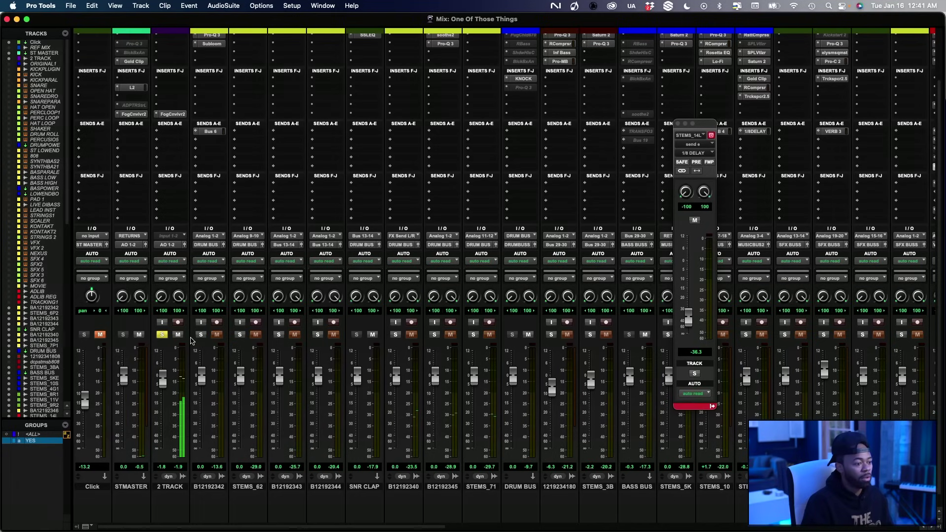
pyautogui.click(162, 334)
# Add a 1/4 DELAY send in slot G of the STEMS_14 lead vocal
pyautogui.hscroll(10, 345, 369)
pyautogui.hscroll(-2, 345, 369)
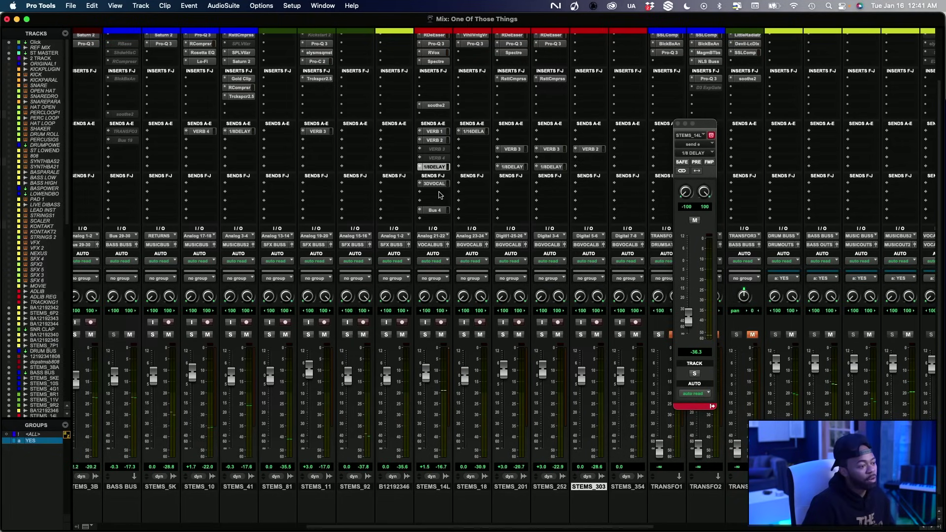
pyautogui.click(440, 193)
pyautogui.click(450, 176)
pyautogui.write('1/8')
pyautogui.press('Return')
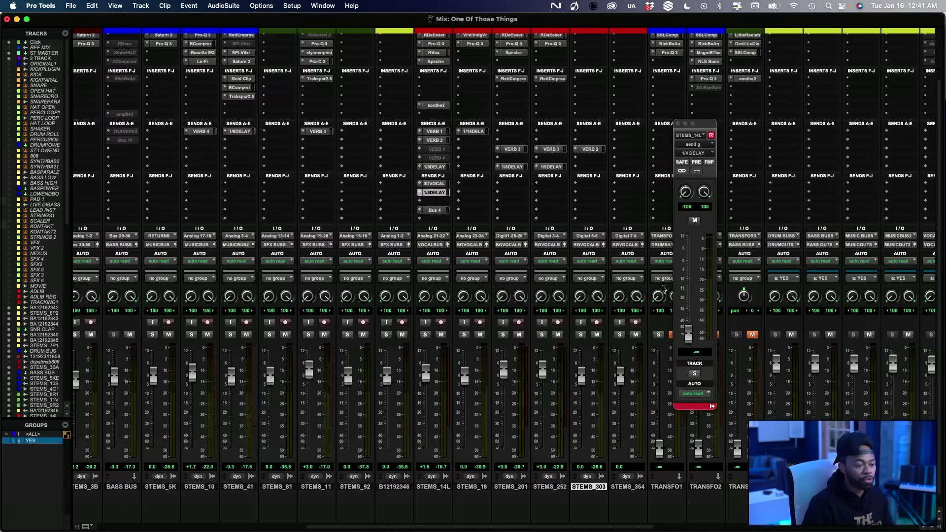
# Set the lead vocal's 1/4 DELAY send level to about -36.9 dB while the song plays
pyautogui.moveTo(689, 334); pyautogui.dragTo(685, 286)
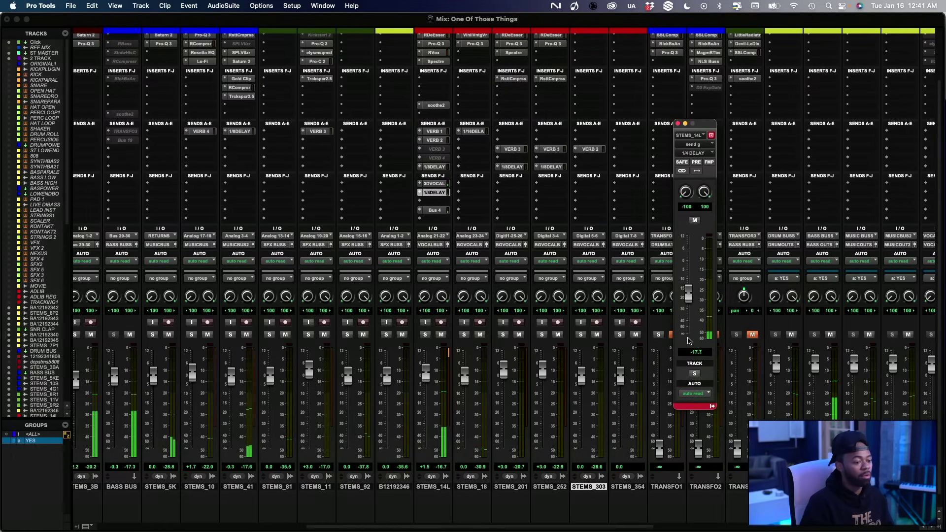
pyautogui.moveTo(689, 308); pyautogui.dragTo(688, 316)
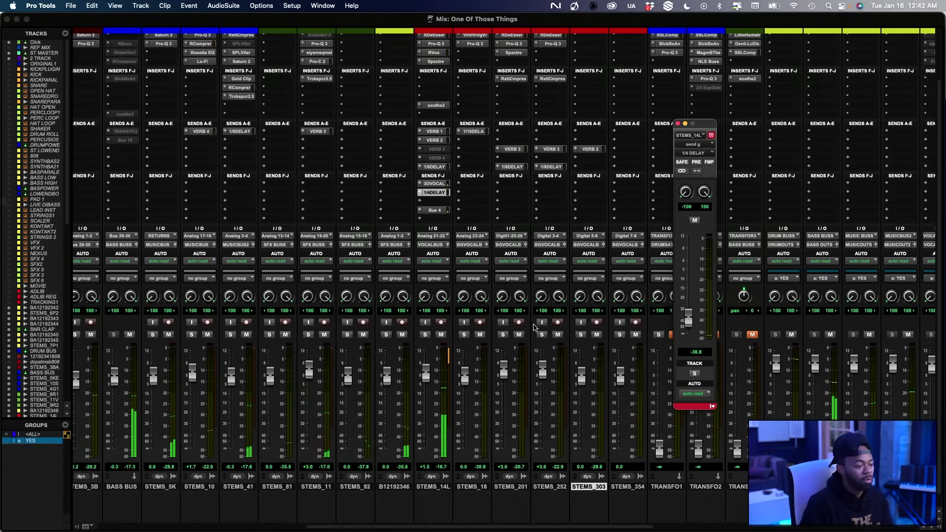
pyautogui.moveTo(687, 318); pyautogui.dragTo(686, 323)
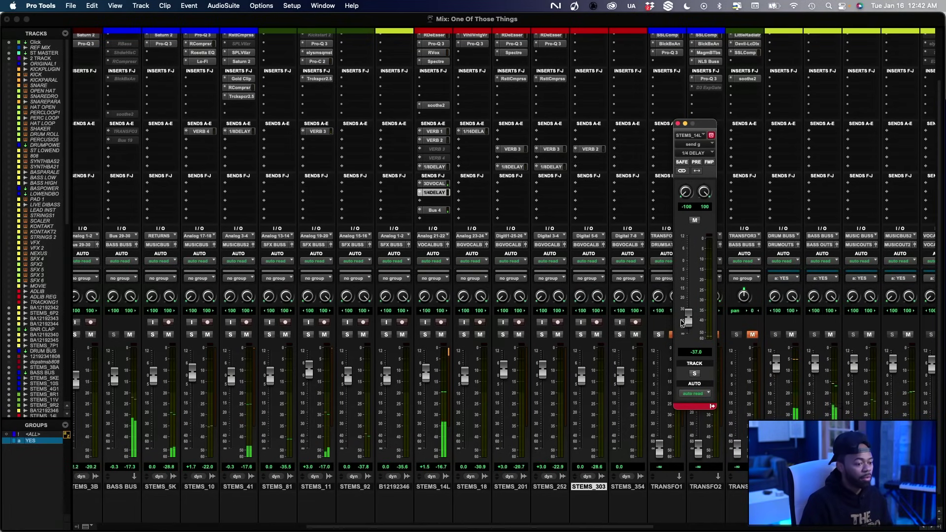
pyautogui.moveTo(688, 317); pyautogui.dragTo(688, 314)
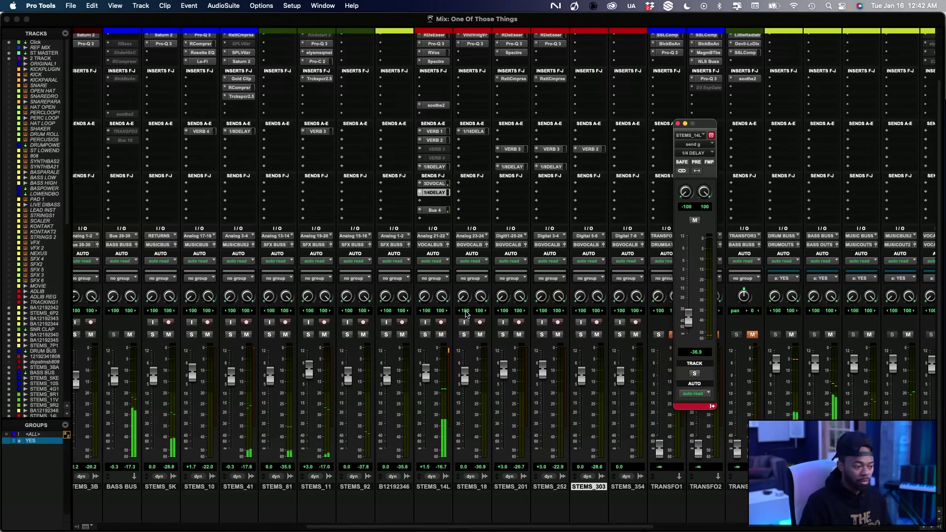
# Compare the mix with the soloed 2 TRACK reference again, closing the send window, and return to the mix
pyautogui.hscroll(-10, 464, 312)
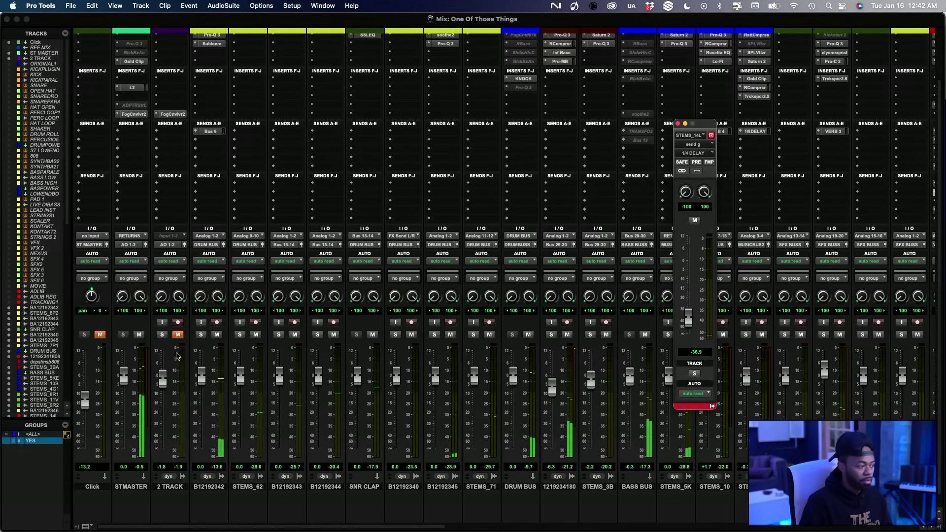
pyautogui.click(163, 335)
pyautogui.click(178, 335)
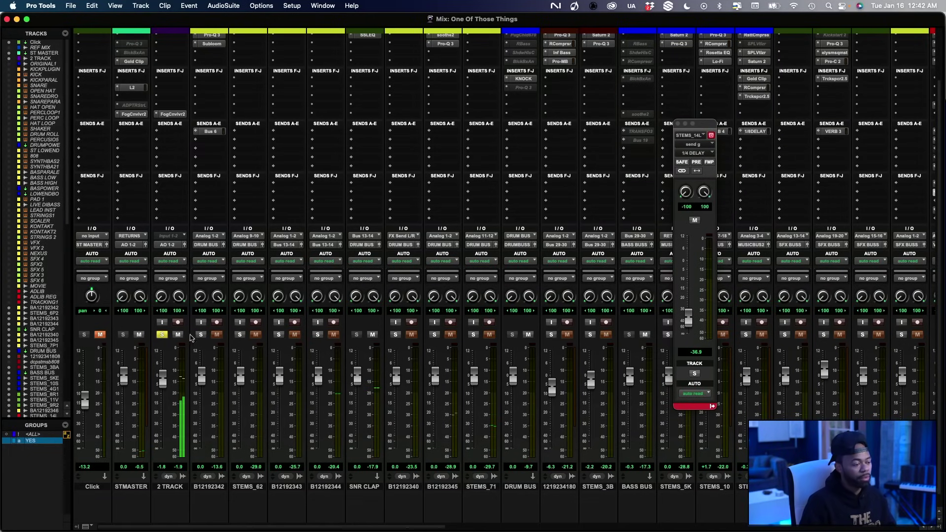
pyautogui.click(678, 123)
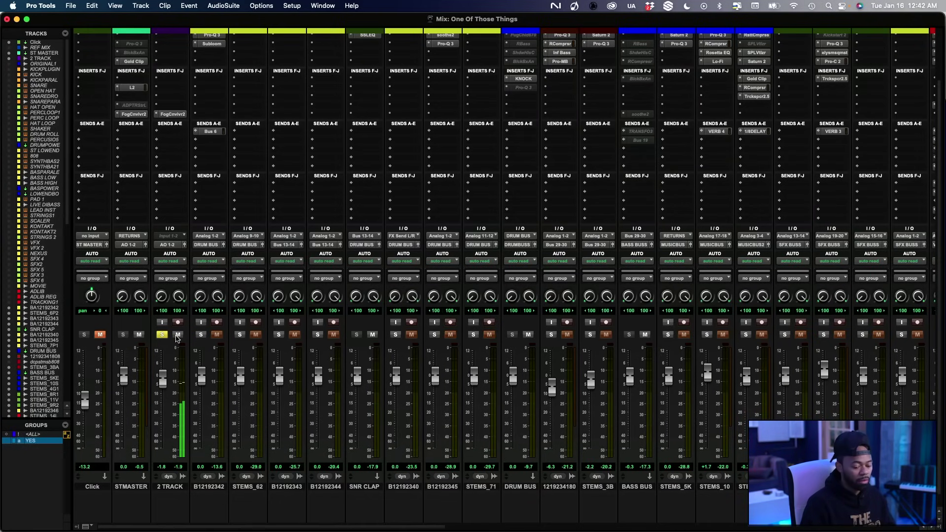
pyautogui.click(162, 335)
# Insert the stereo Black Box Analog Design HG-2 in insert slot B of the BASS BUS
pyautogui.hscroll(8, 325, 367)
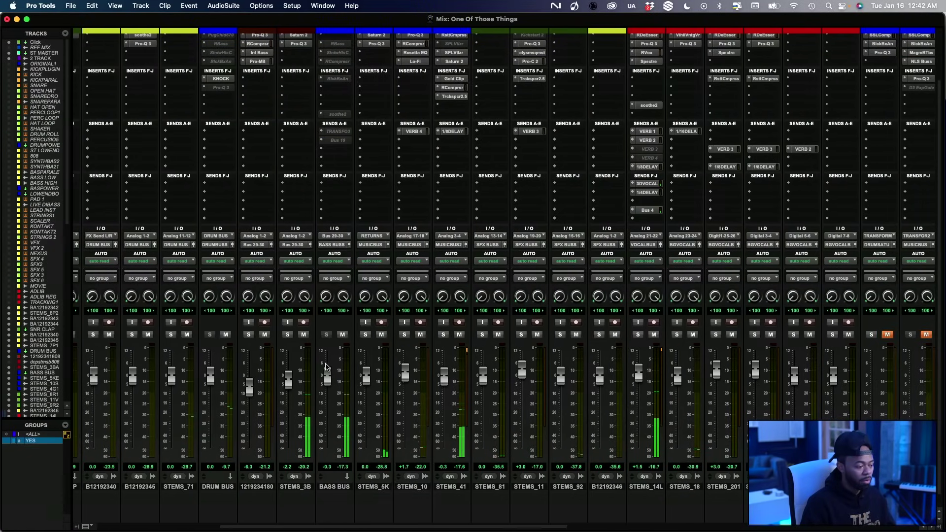
pyautogui.scroll(2, 343, 100)
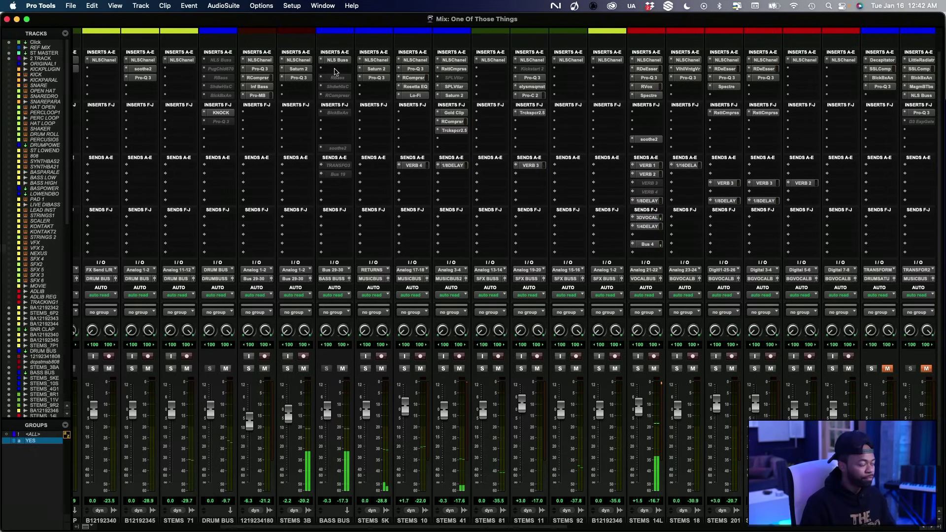
pyautogui.click(334, 71)
pyautogui.write('black')
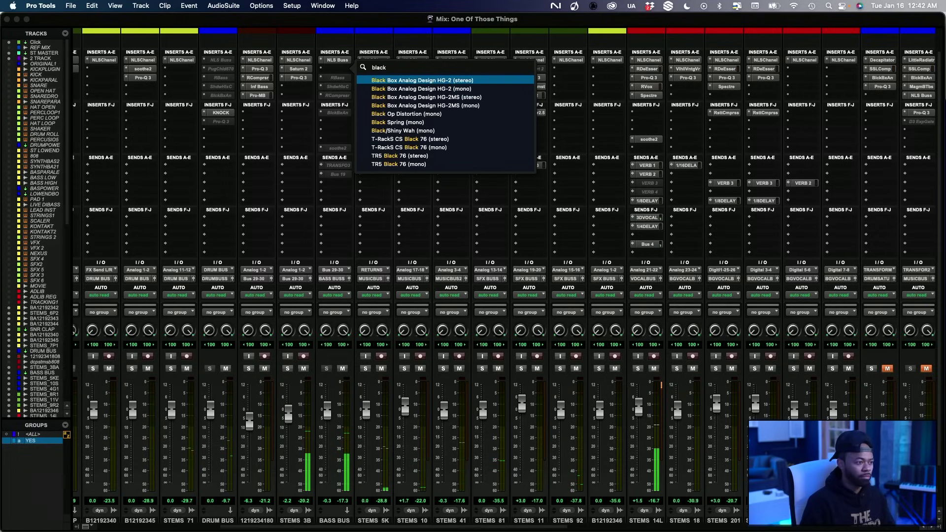
pyautogui.press('Return')
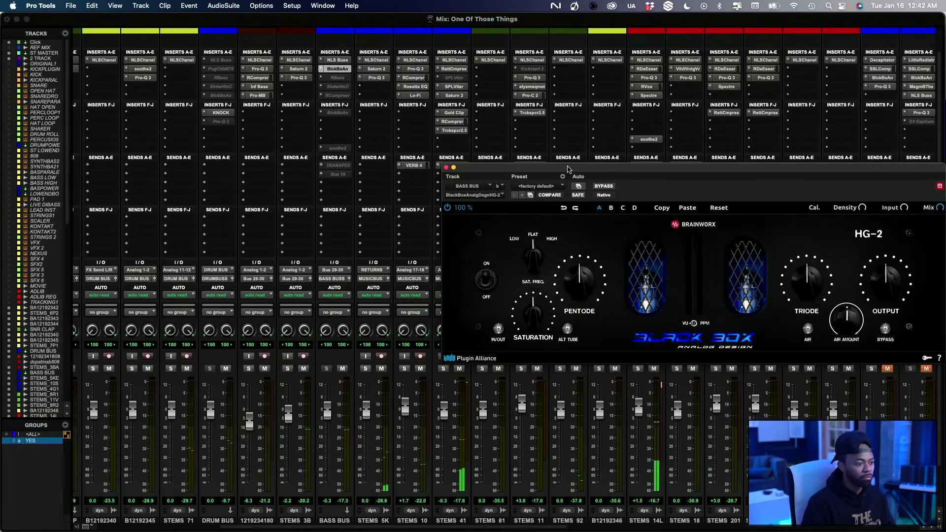
# Load the Mix Buss No Vol Increase 2 preset in the bass bus's HG-2 and move the plug-in clear of its inserts
pyautogui.click(548, 186)
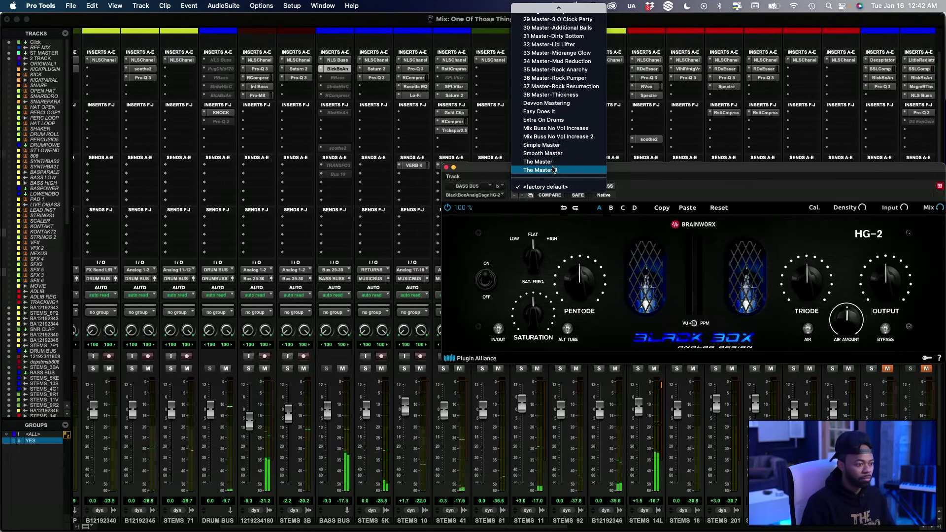
pyautogui.click(564, 137)
pyautogui.moveTo(640, 168); pyautogui.dragTo(523, 201)
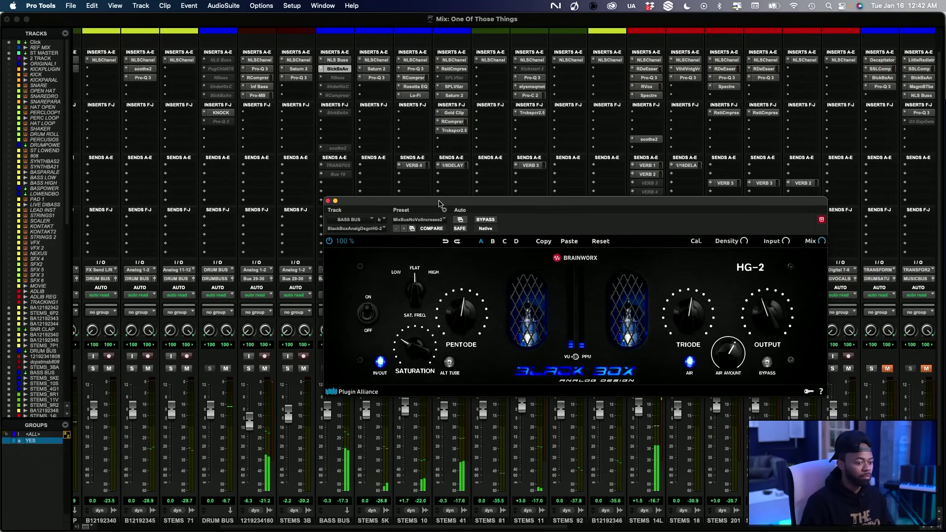
# Check the HG-2's effect on the bass bus by toggling Air and the plug-in bypass, leaving both engaged, and close the plug-in
pyautogui.click(688, 363)
pyautogui.click(689, 363)
pyautogui.click(482, 220)
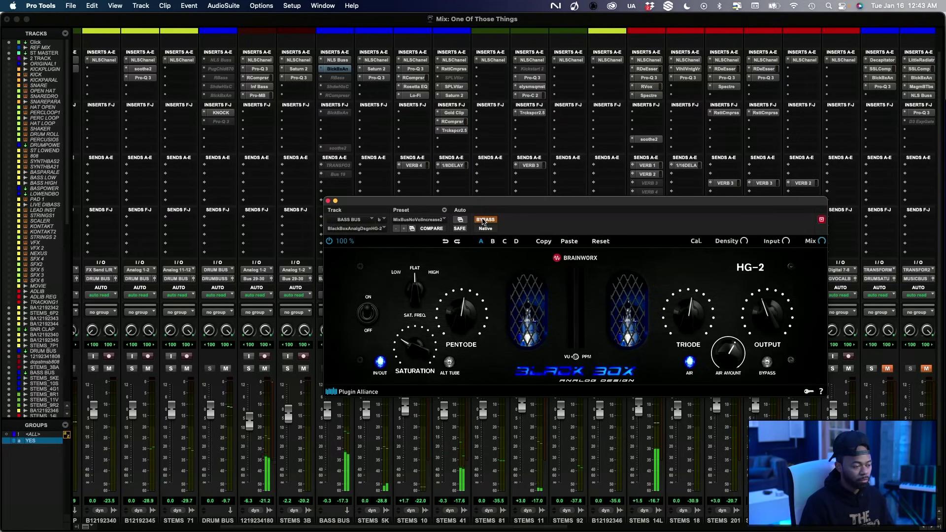
pyautogui.click(483, 220)
pyautogui.moveTo(335, 203); pyautogui.dragTo(396, 169)
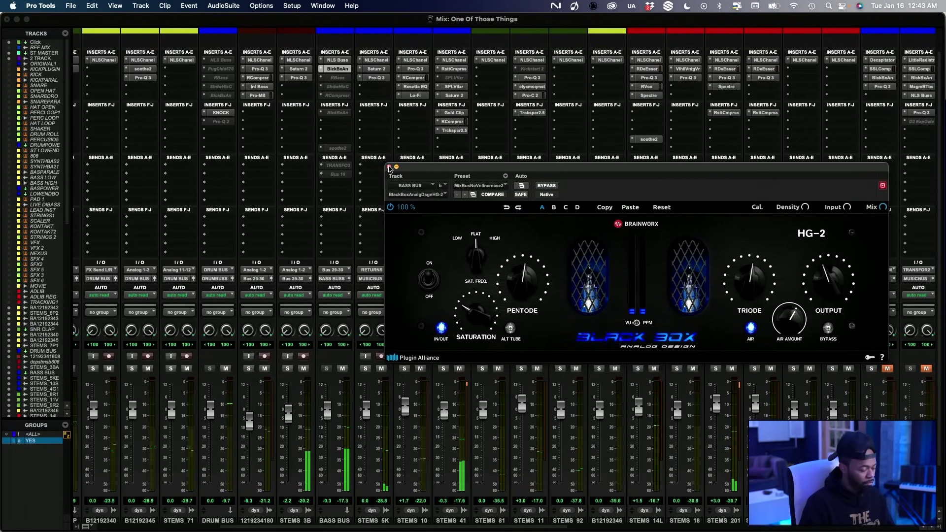
pyautogui.click(390, 168)
# Compare the mix with the unmuted, soloed 2 TRACK reference, and return to the mix
pyautogui.scroll(-3, 374, 177)
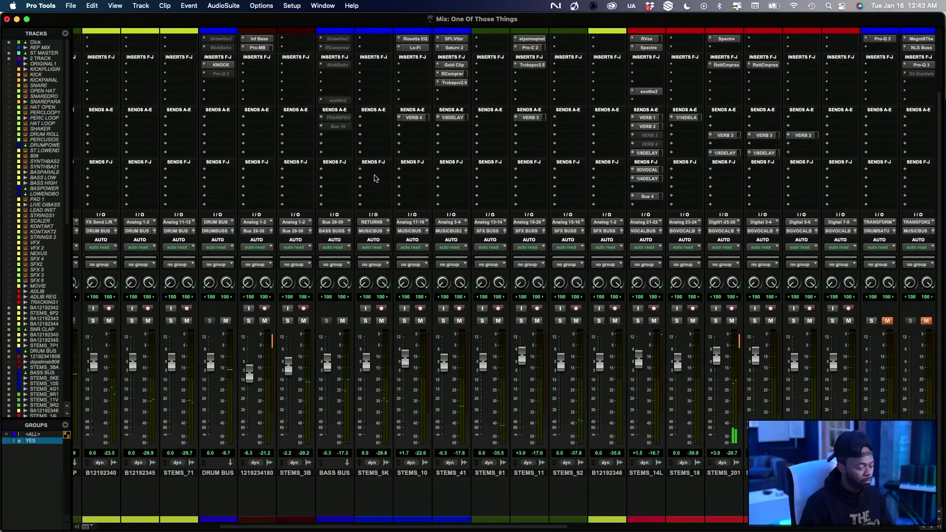
pyautogui.scroll(5, 363, 149)
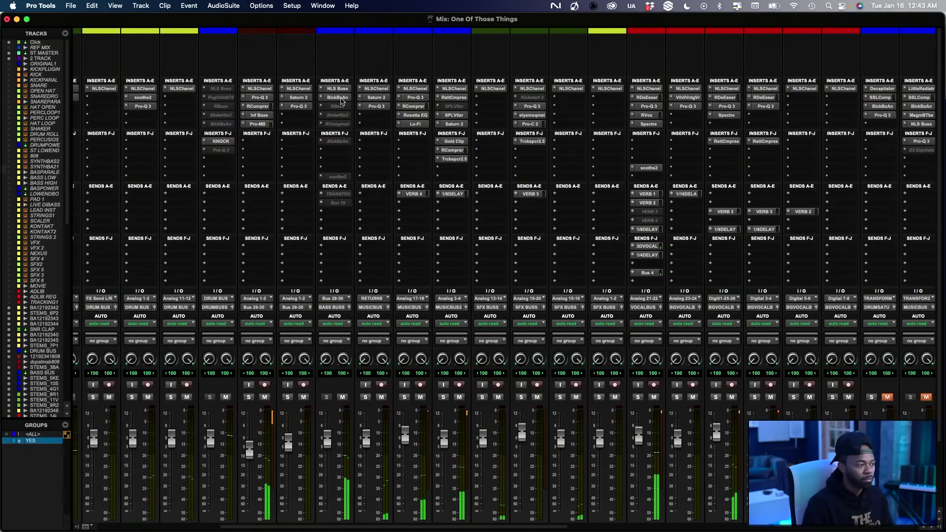
pyautogui.hscroll(-8, 314, 161)
pyautogui.scroll(-3, 313, 161)
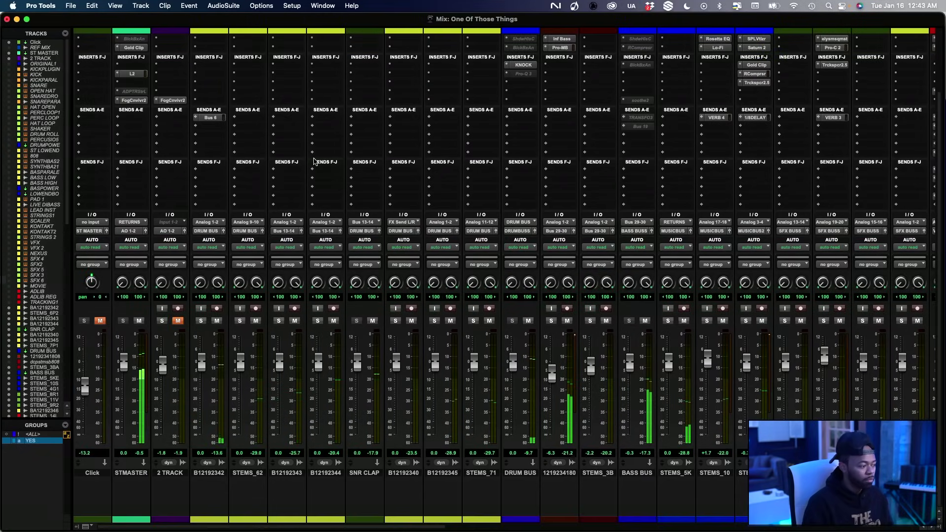
pyautogui.click(162, 321)
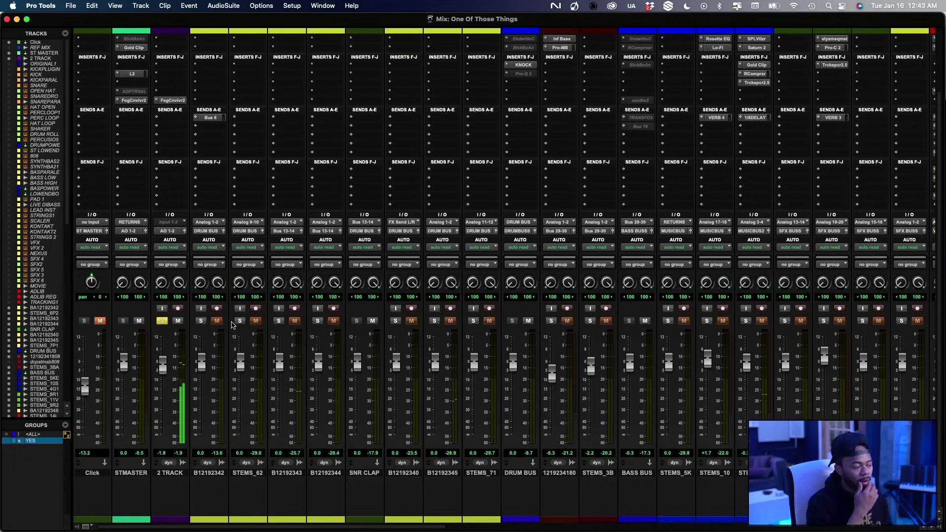
pyautogui.click(161, 320)
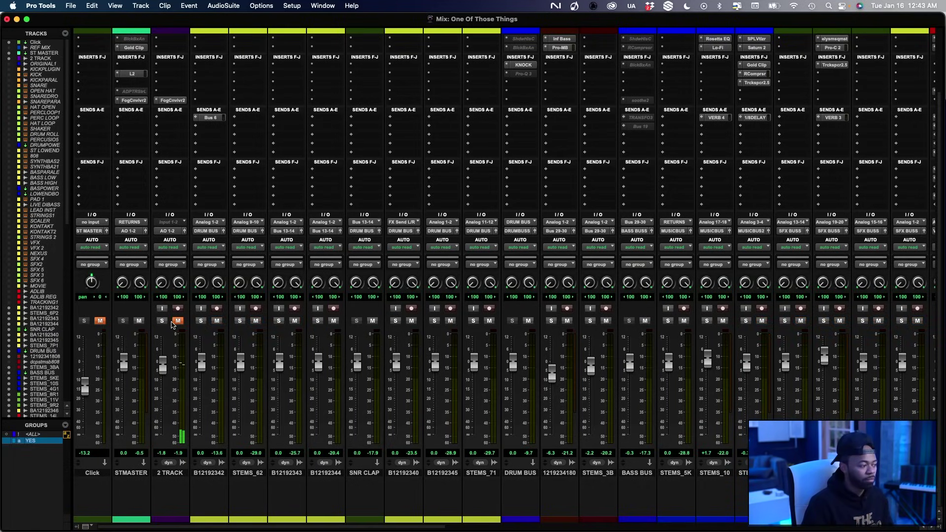
# Review the stem and output channels during playback, and toggle the bass bus's HG-2 bypass to compare the sound with and without it
pyautogui.hscroll(6, 426, 379)
pyautogui.hscroll(7, 426, 380)
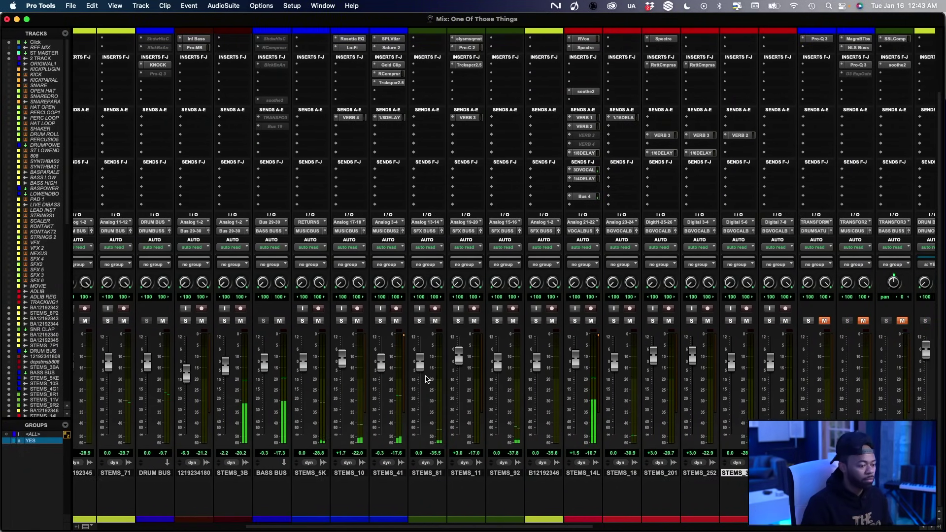
pyautogui.hscroll(3, 426, 379)
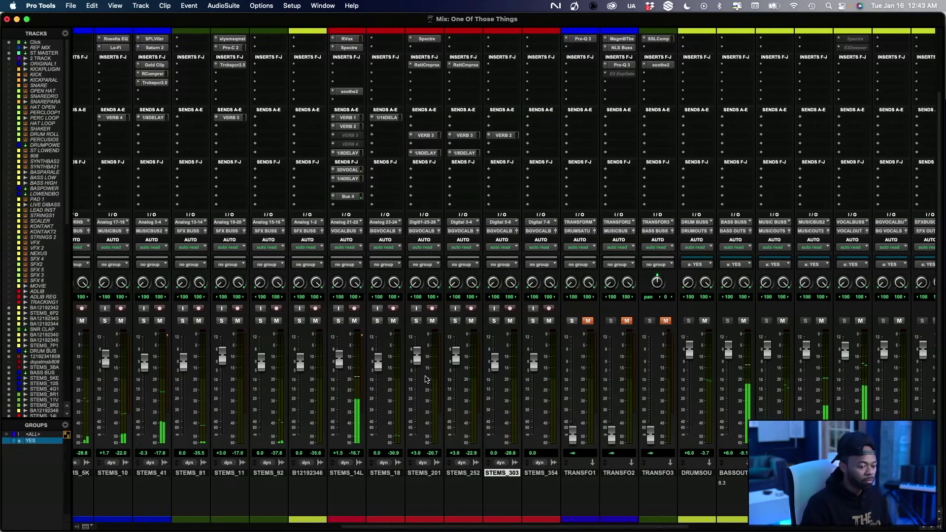
pyautogui.scroll(2, 411, 337)
pyautogui.hscroll(2, 411, 337)
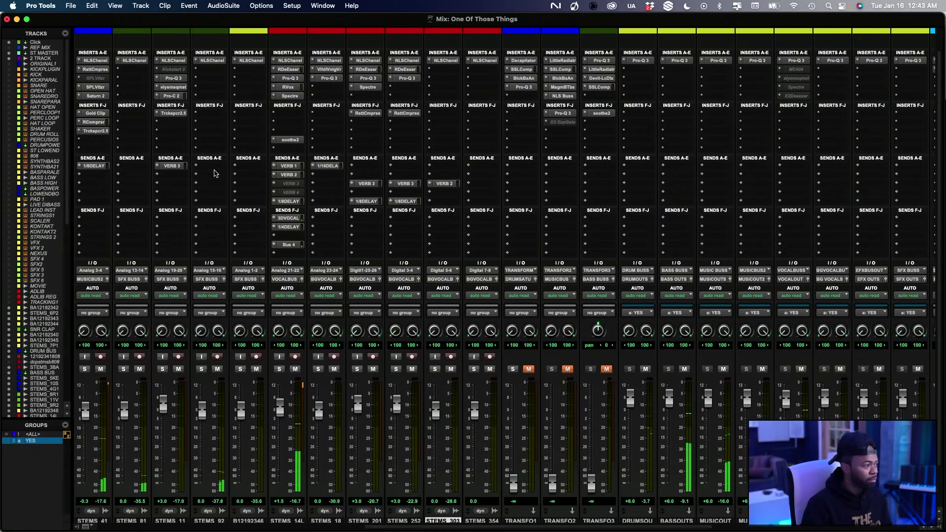
pyautogui.hscroll(-1, 221, 155)
pyautogui.hscroll(-3, 220, 154)
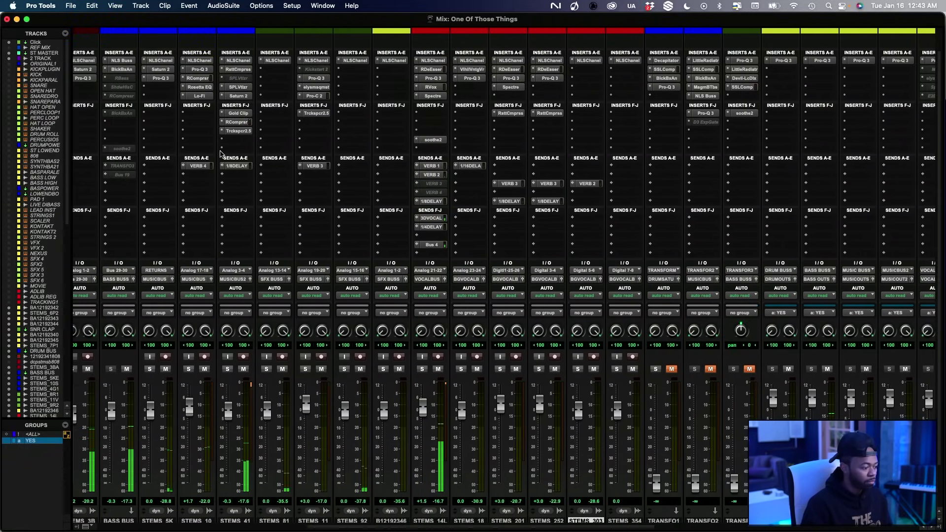
pyautogui.scroll(-1, 220, 154)
pyautogui.hscroll(-2, 221, 153)
pyautogui.scroll(1, 222, 154)
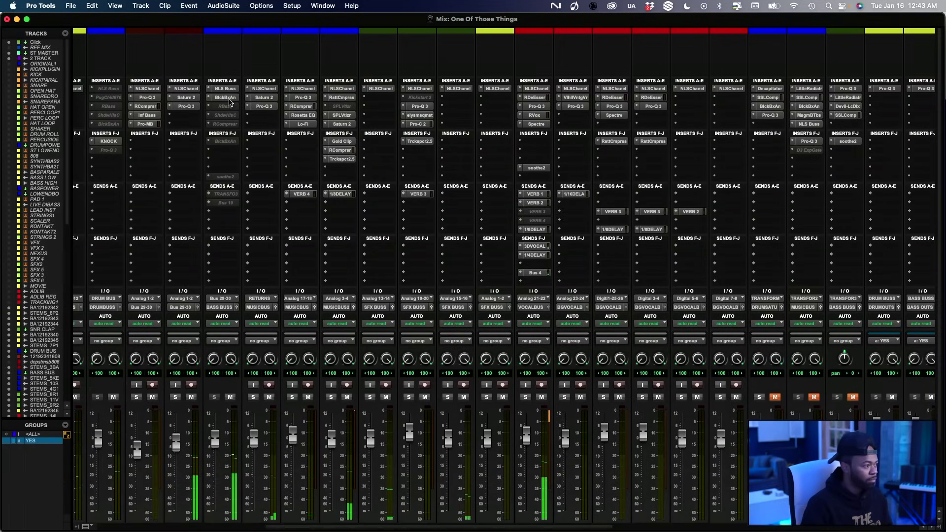
pyautogui.click(231, 98)
pyautogui.keyDown('super'); pyautogui.click(230, 98); pyautogui.keyUp('super')
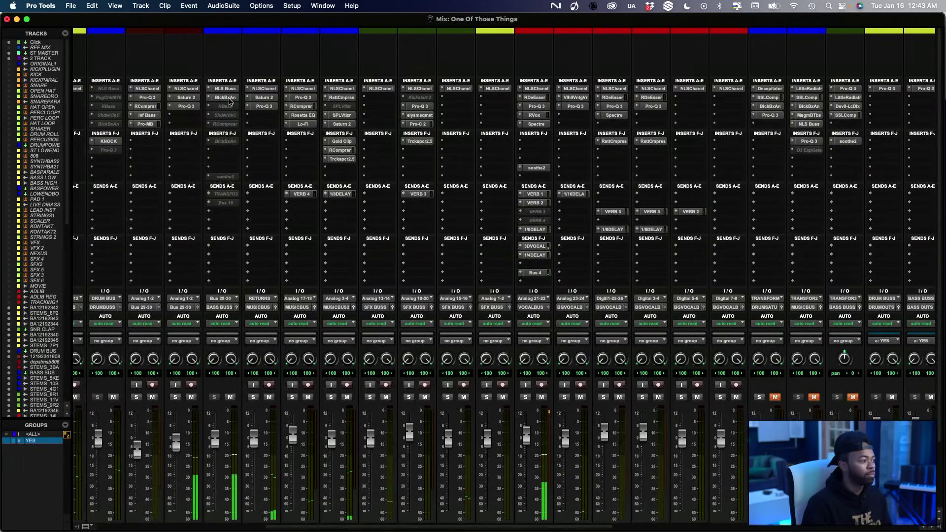
# Check the levels of the output and effects channels, audition the soloed 2 TRACK reference once more, and return to the mix
pyautogui.scroll(-2, 233, 142)
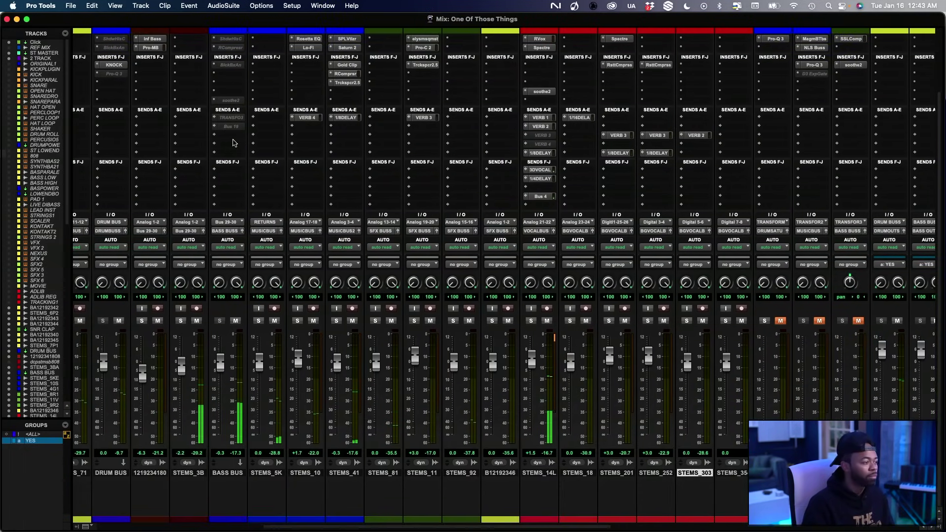
pyautogui.hscroll(-5, 233, 143)
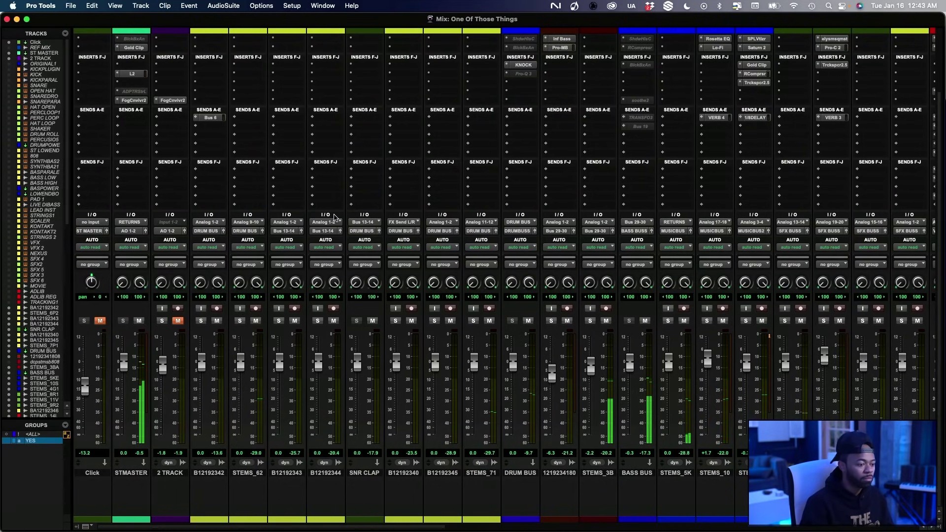
pyautogui.hscroll(20, 334, 217)
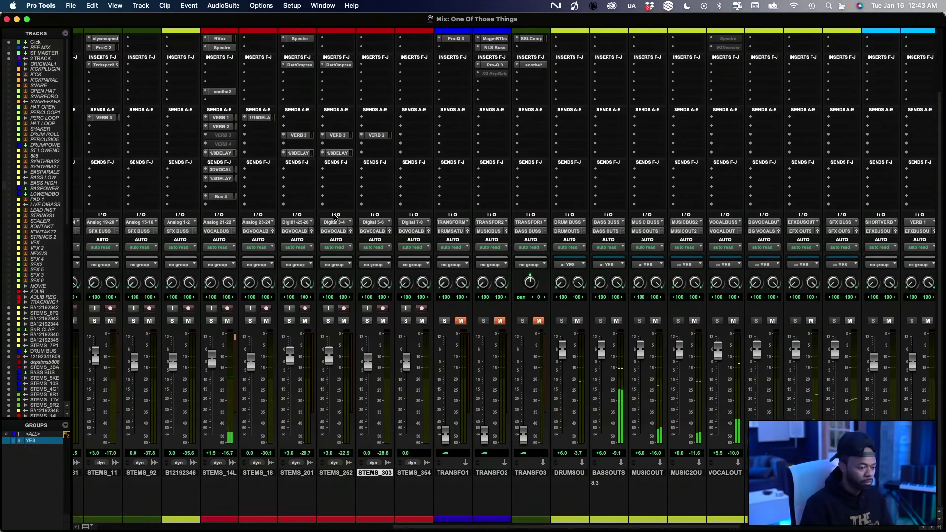
pyautogui.hscroll(2, 334, 217)
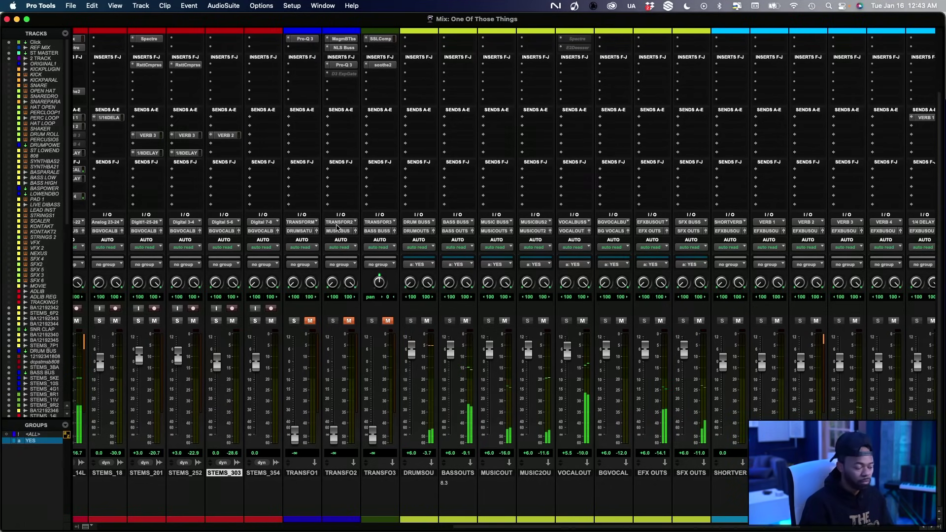
pyautogui.hscroll(-10, 329, 224)
pyautogui.hscroll(-2, 329, 224)
pyautogui.click(162, 321)
pyautogui.click(178, 320)
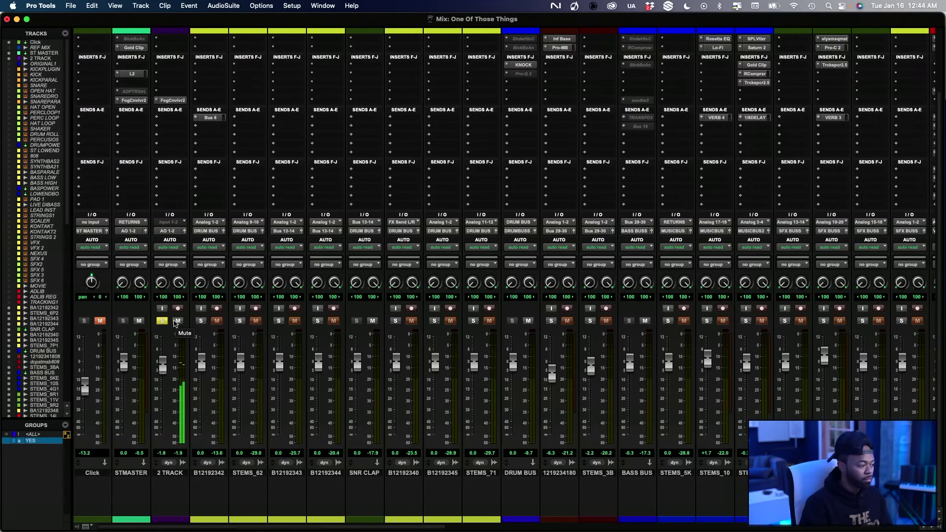
pyautogui.click(177, 321)
pyautogui.click(161, 320)
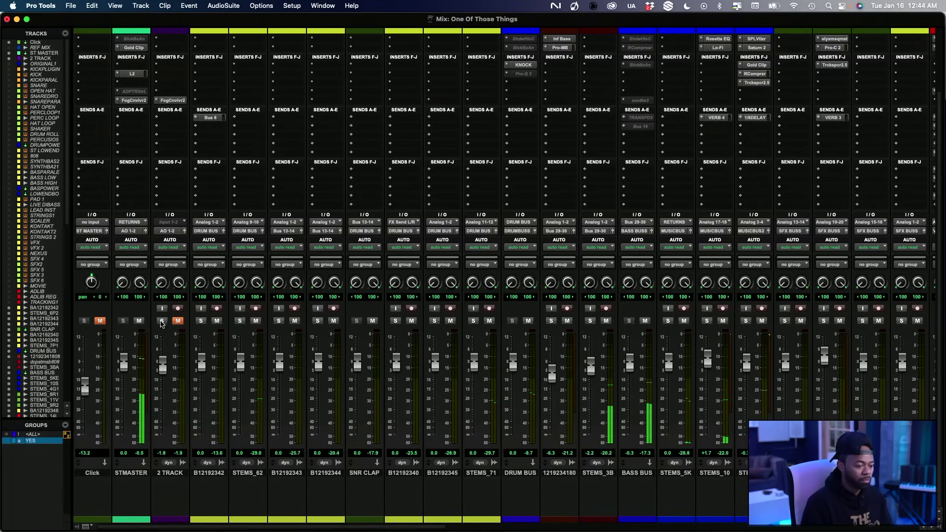
# Select the STEMS_11 vox sample track and lower its fader to +2.0 dB
pyautogui.hscroll(10, 161, 323)
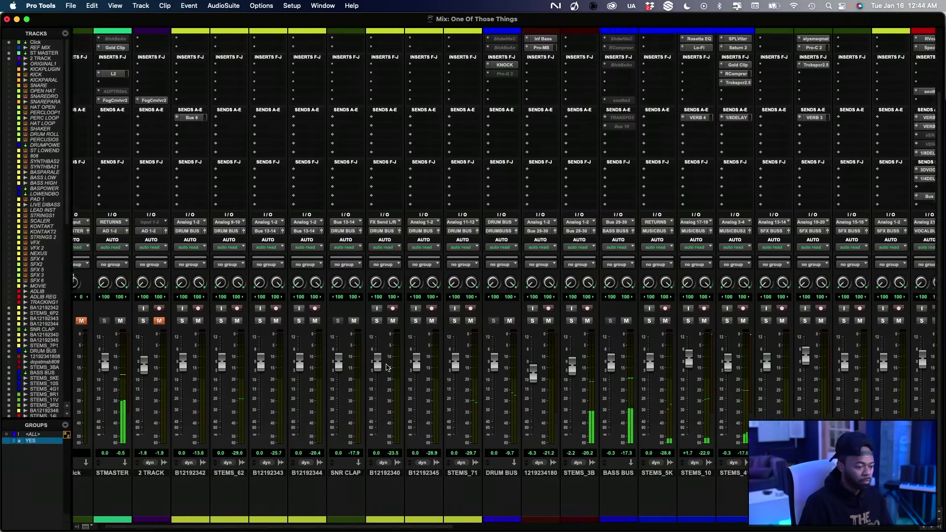
pyautogui.hscroll(2, 385, 366)
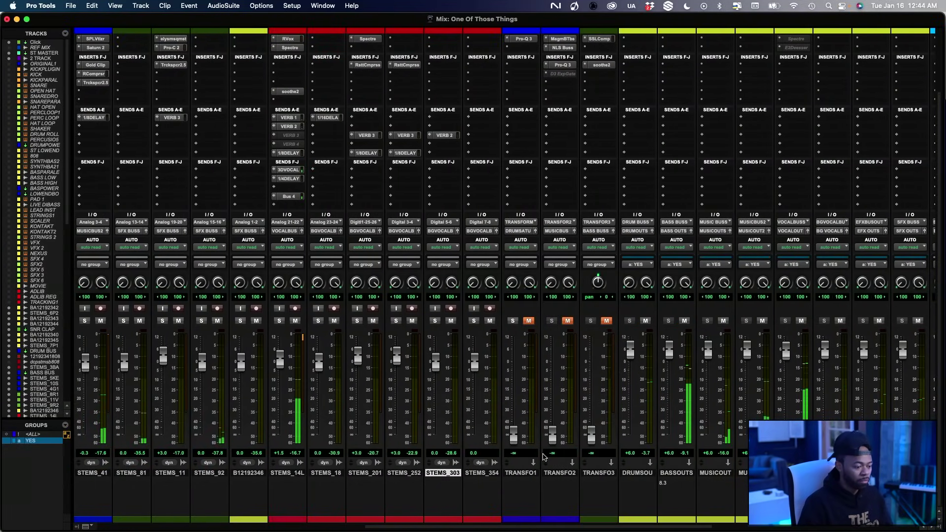
pyautogui.hscroll(1, 512, 446)
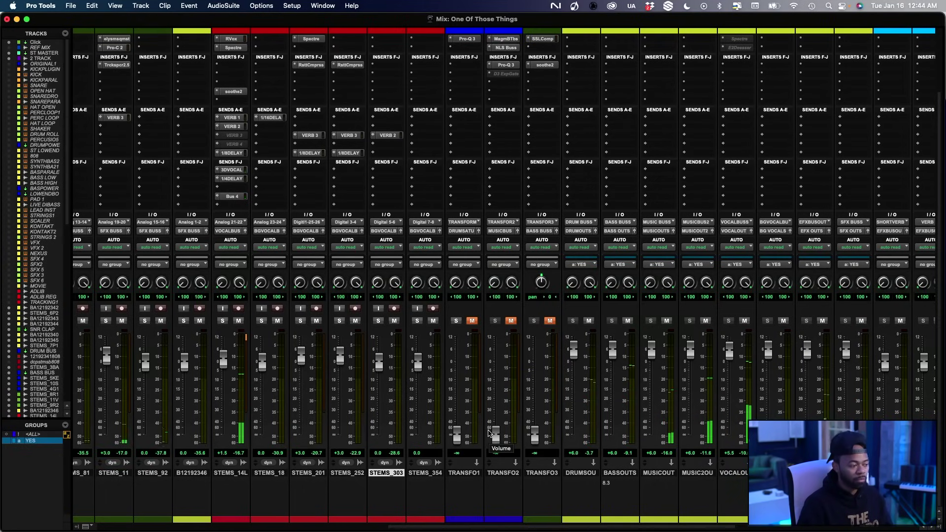
pyautogui.hscroll(-3, 486, 428)
pyautogui.hscroll(-10, 480, 422)
pyautogui.hscroll(1, 480, 422)
pyautogui.hscroll(2, 481, 422)
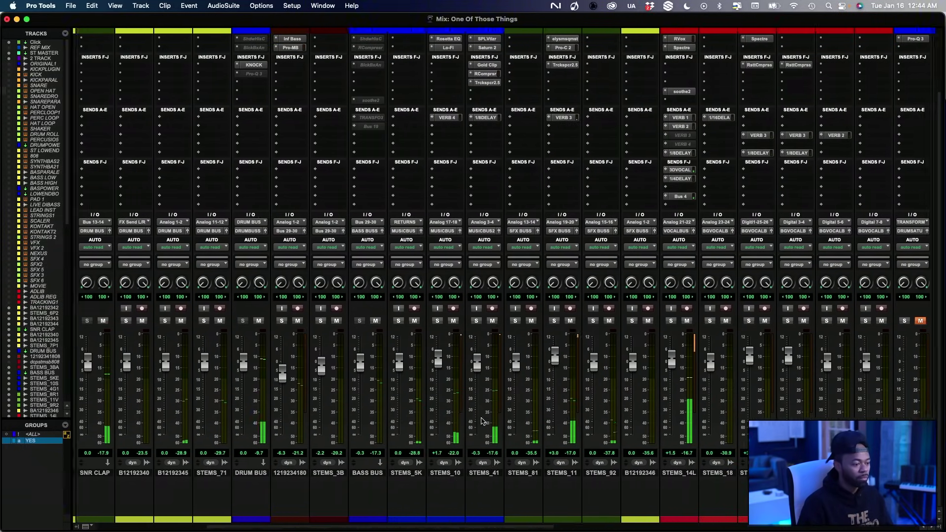
pyautogui.hscroll(2, 481, 421)
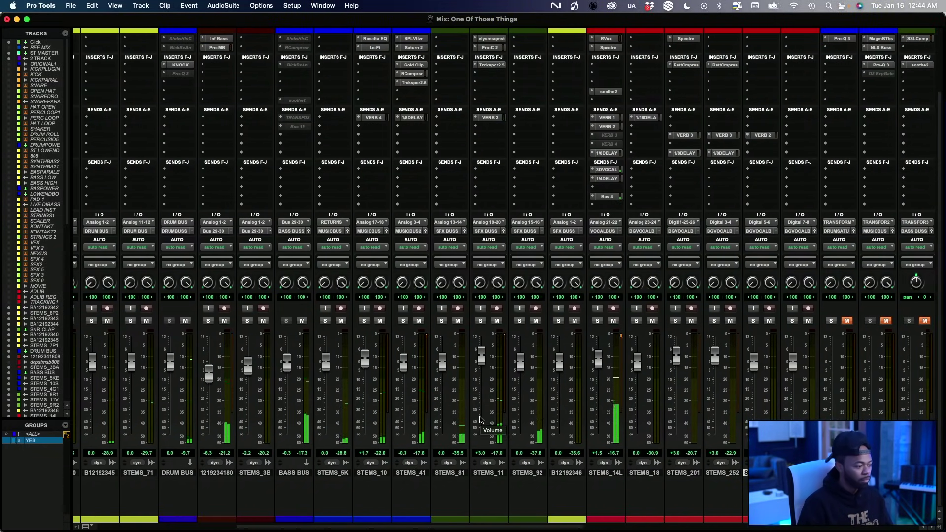
pyautogui.click(488, 473)
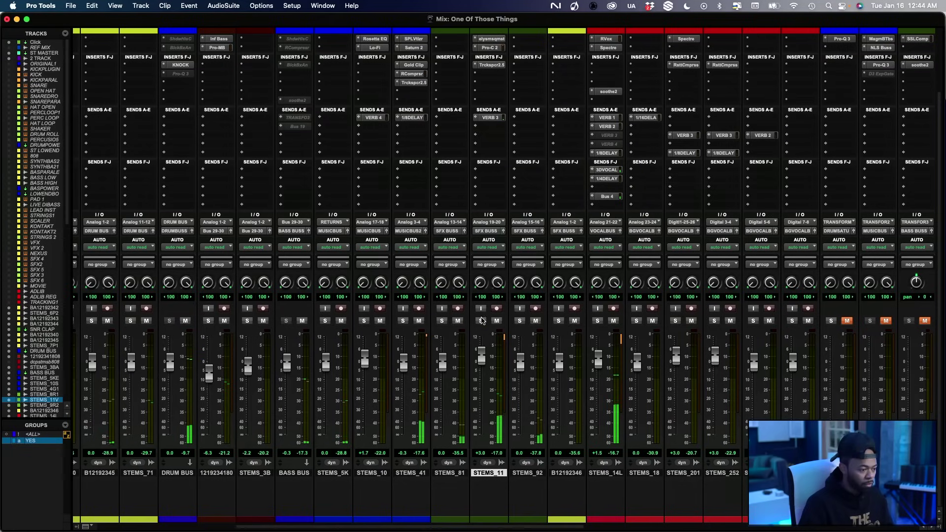
pyautogui.moveTo(481, 355); pyautogui.dragTo(483, 385)
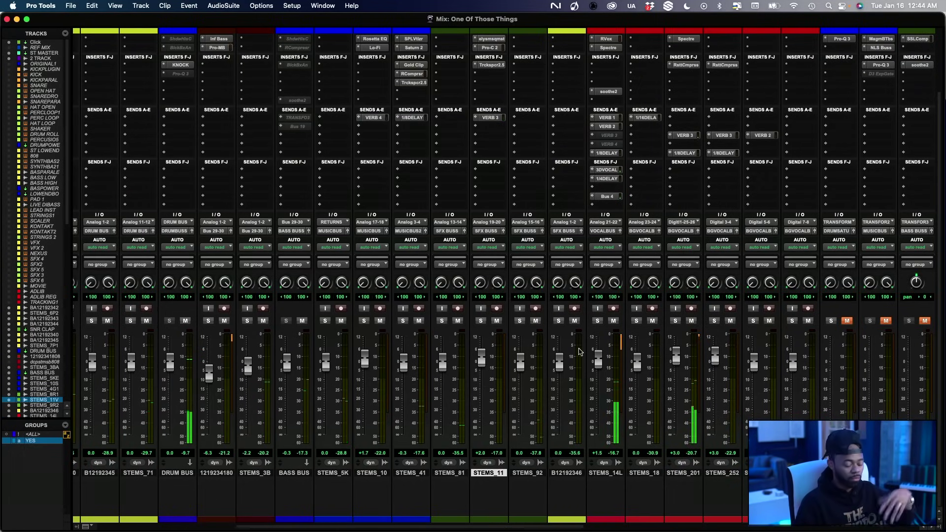
# Solo the STEMS_8REV1 track in the Edit window and audition it from bar 25 and from bar 29
pyautogui.press('super+equal')
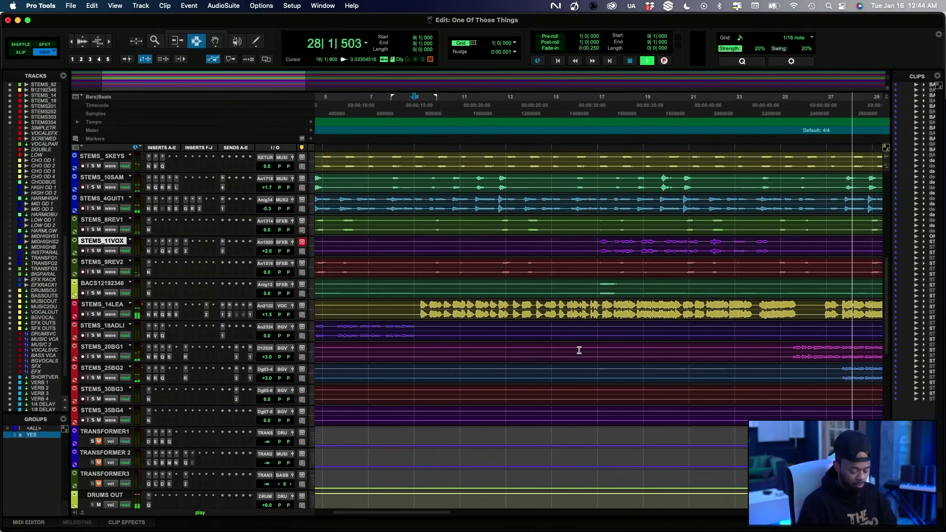
pyautogui.press('super+bracketleft')
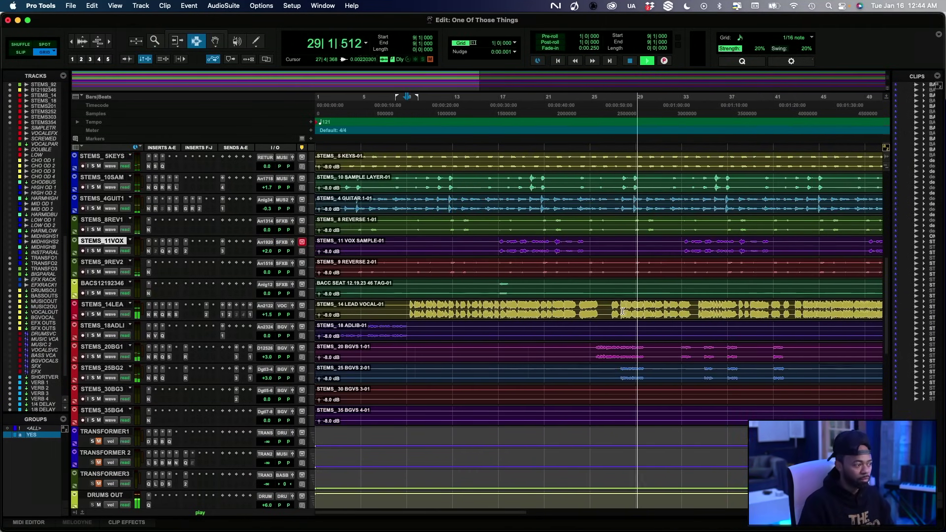
pyautogui.hscroll(5, 552, 325)
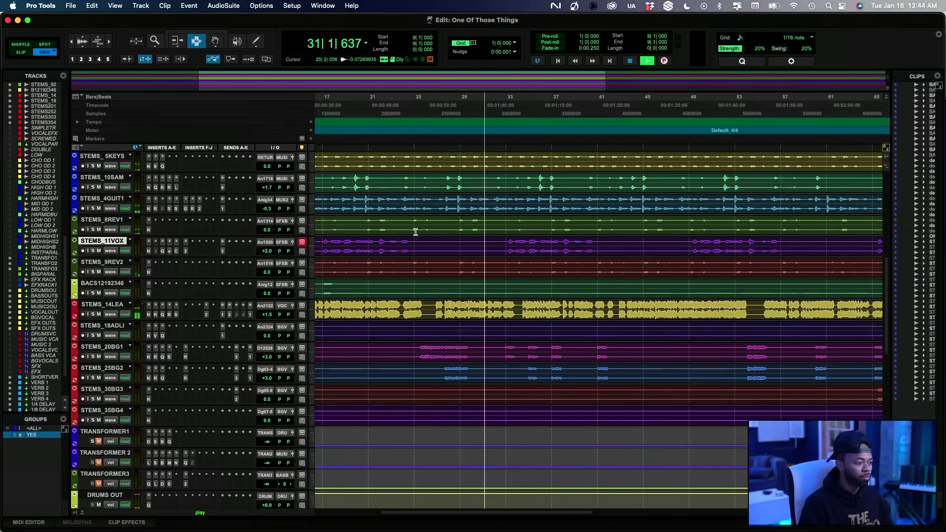
pyautogui.press('space')
pyautogui.click(93, 230)
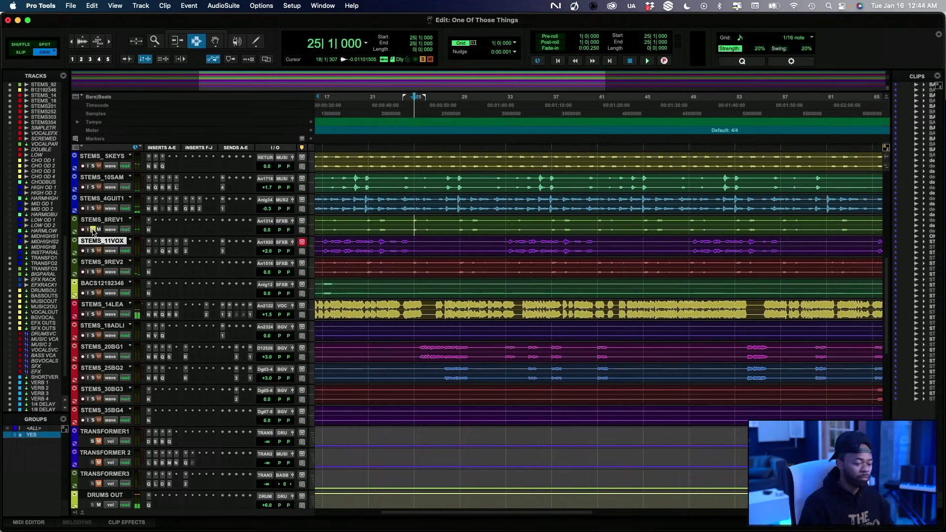
pyautogui.press('space')
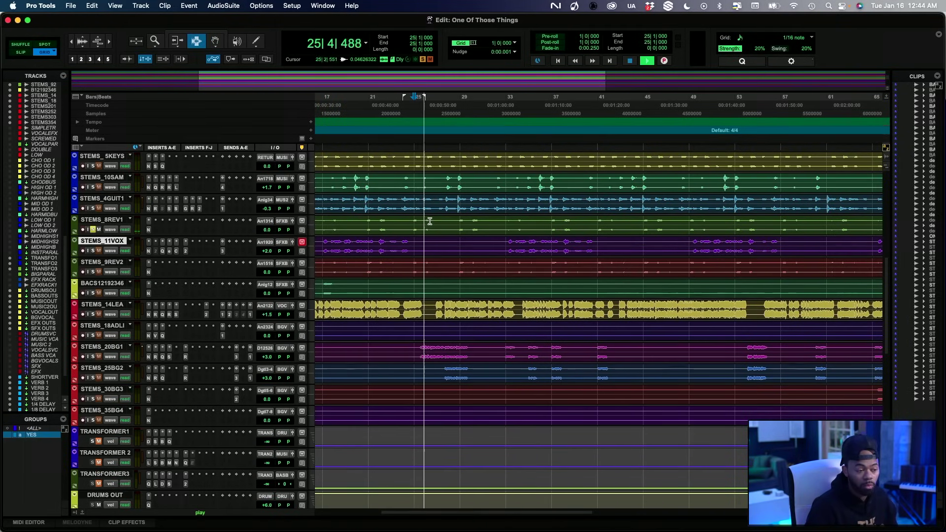
pyautogui.click(461, 231)
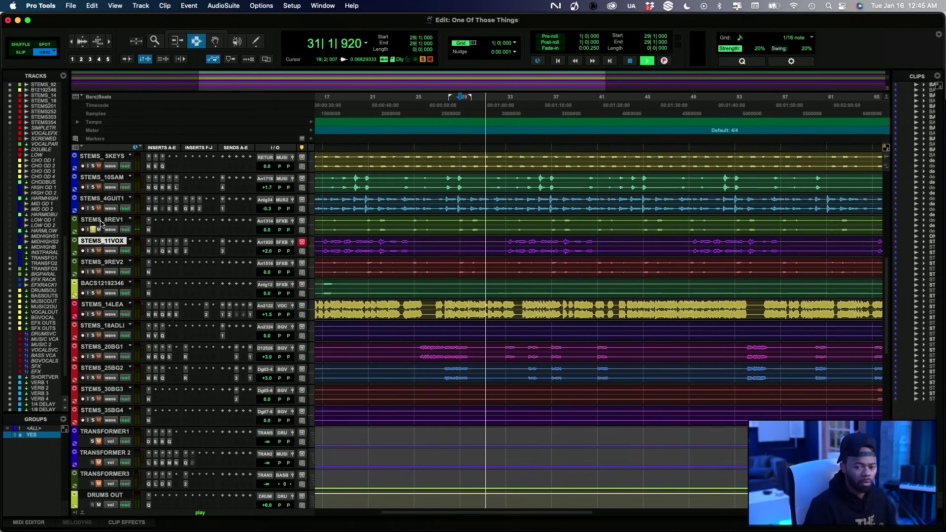
pyautogui.press('space')
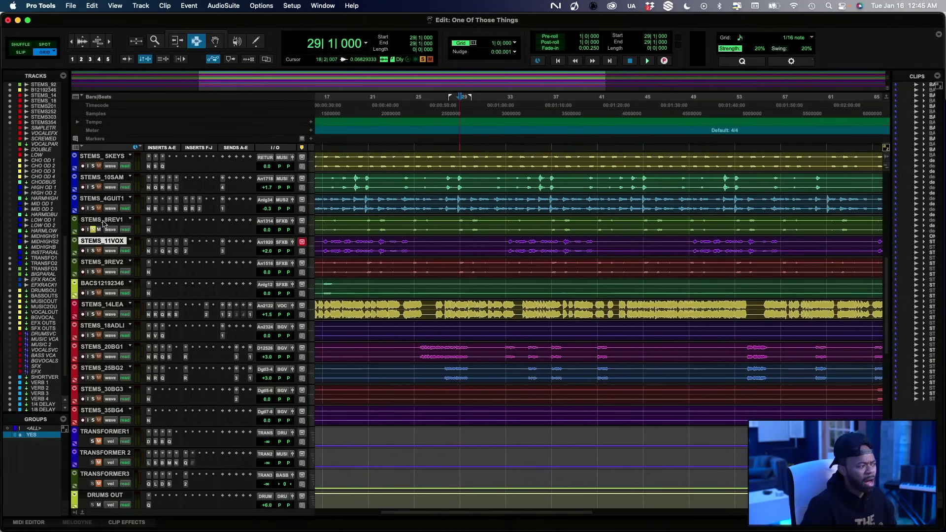
pyautogui.click(156, 233)
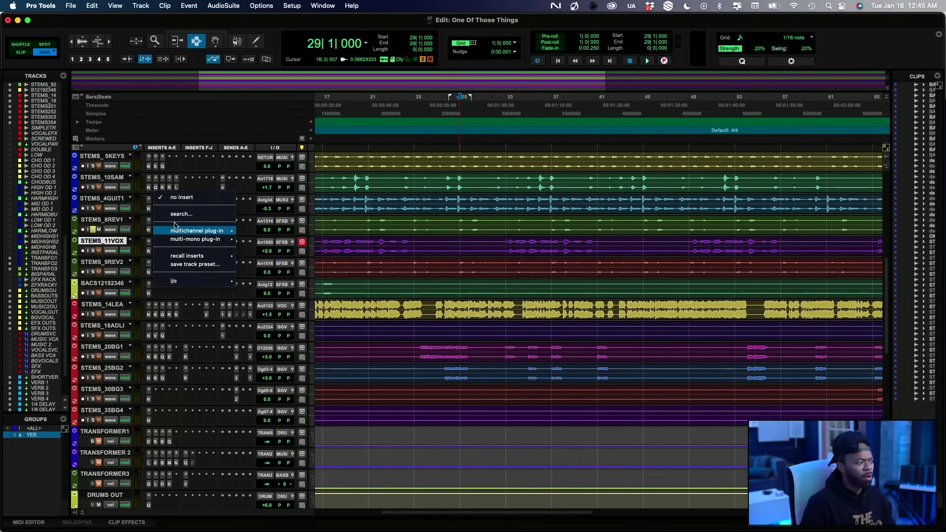
pyautogui.press('Escape')
pyautogui.click(167, 235)
pyautogui.press('Escape')
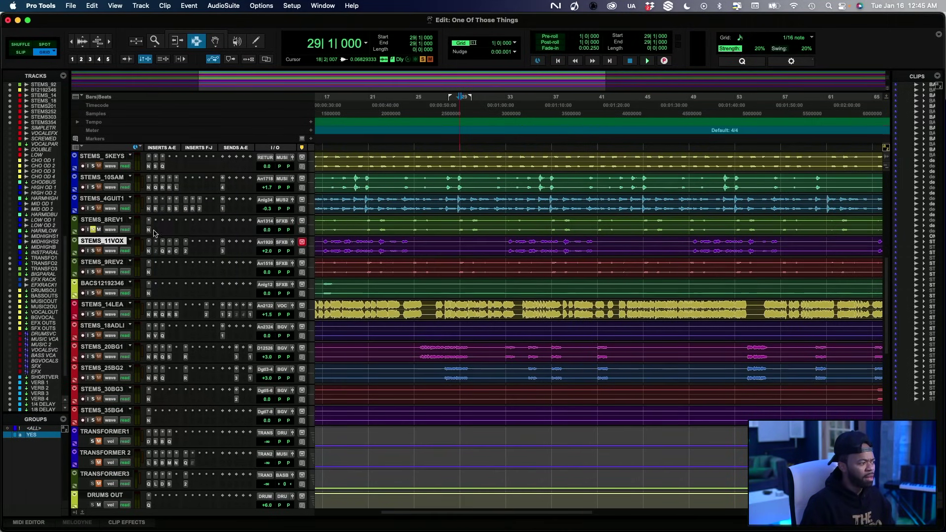
# Add a stereo 1/16 DELAY send to STEMS_8REV1 at -2.0 dB, and play it back in the unsoloed mix
pyautogui.click(225, 235)
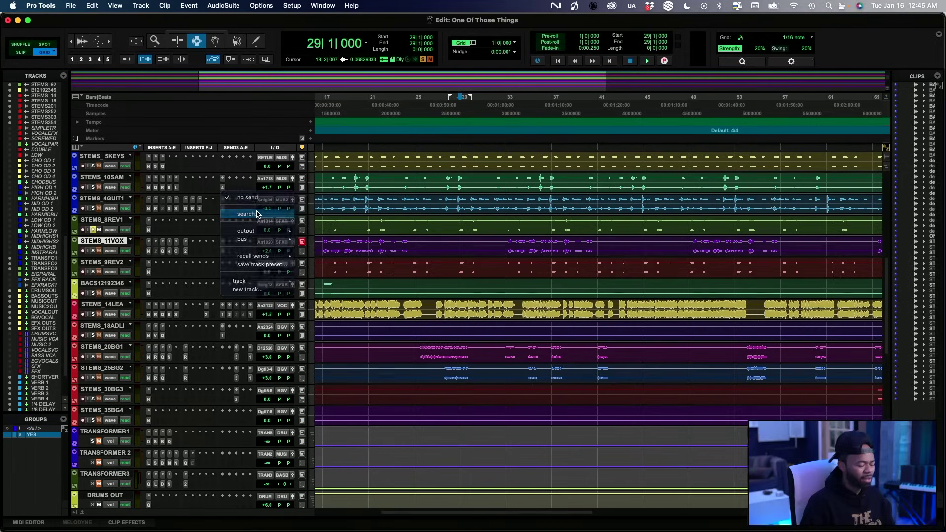
pyautogui.press('Escape')
pyautogui.click(224, 235)
pyautogui.write('16')
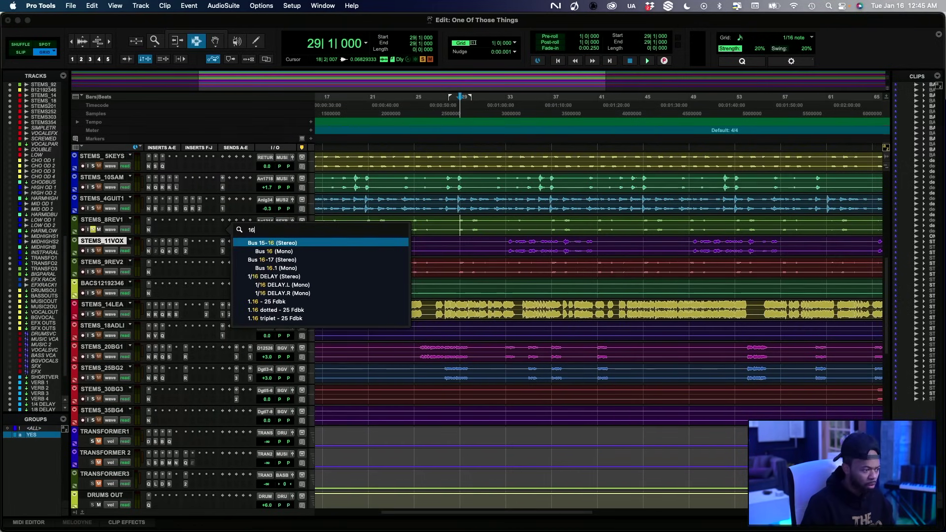
pyautogui.press('Return')
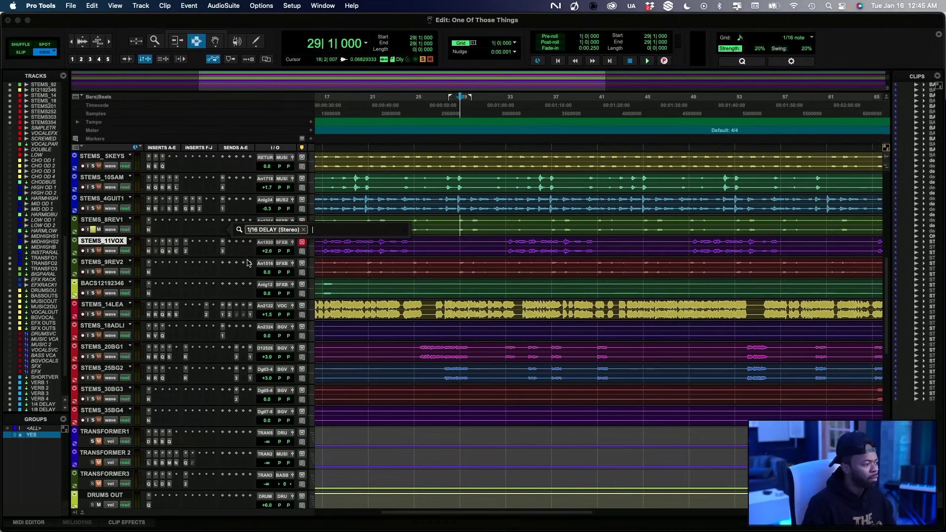
pyautogui.press('Return')
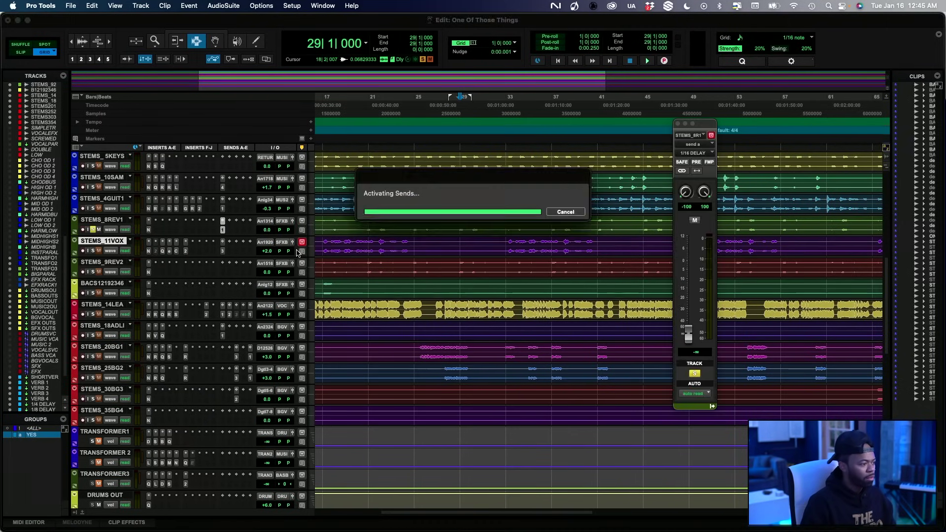
pyautogui.moveTo(688, 334); pyautogui.dragTo(688, 268)
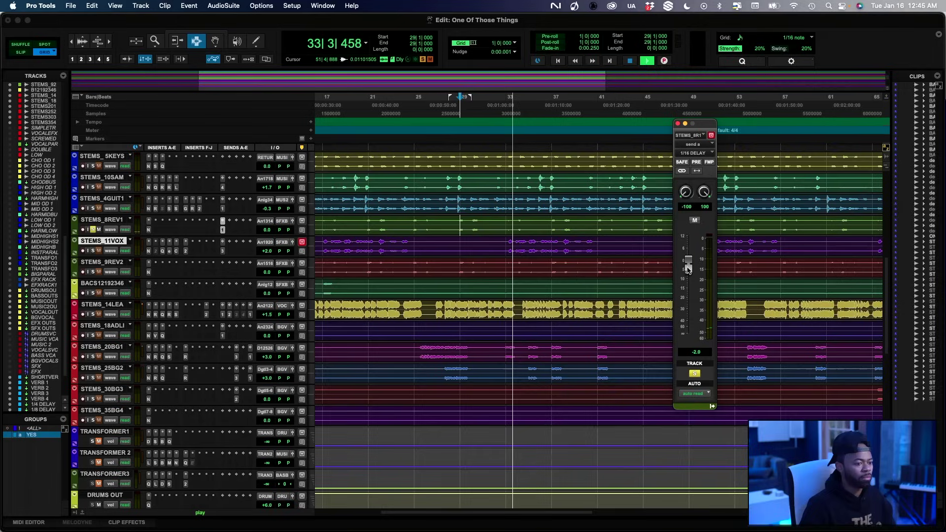
pyautogui.click(695, 220)
pyautogui.press('space')
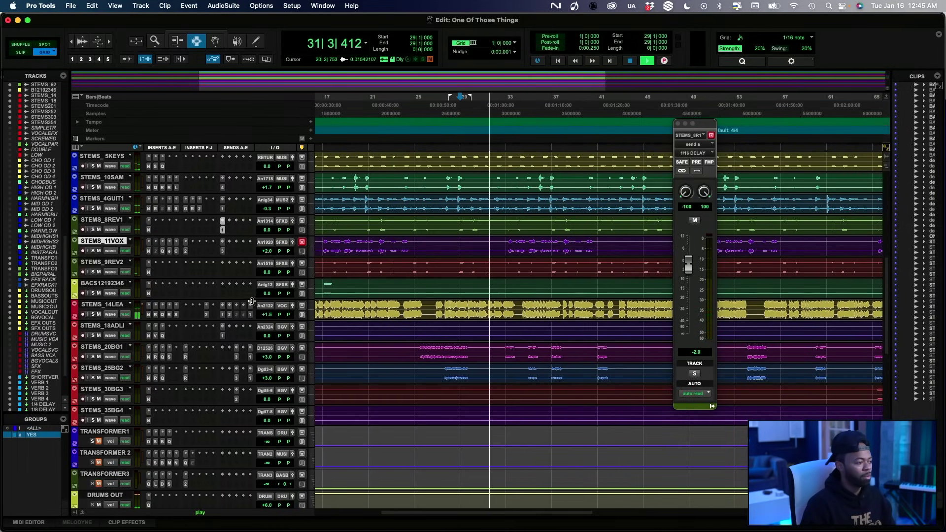
# Raise the volume of the STEMS_9REV2 track to +4.8 dB and audition it in playback
pyautogui.moveTo(269, 275); pyautogui.dragTo(270, 271)
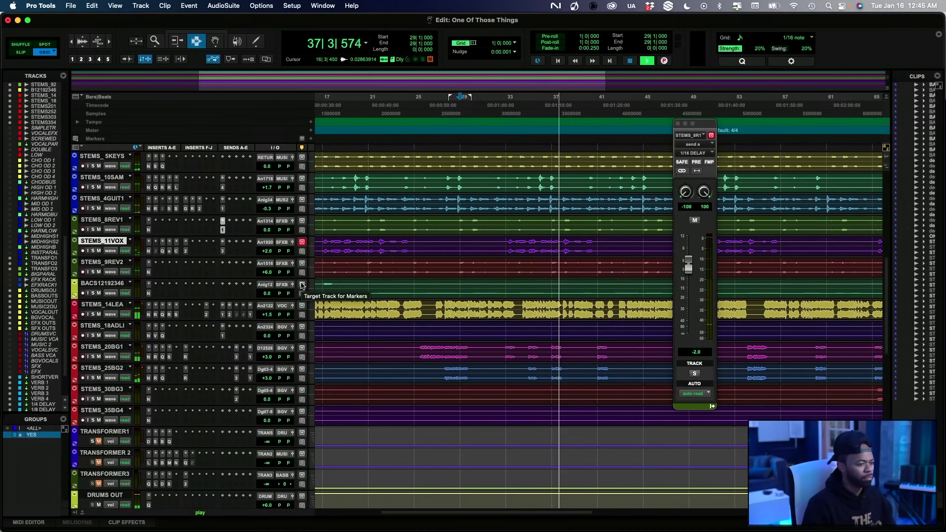
pyautogui.moveTo(273, 273); pyautogui.dragTo(274, 278)
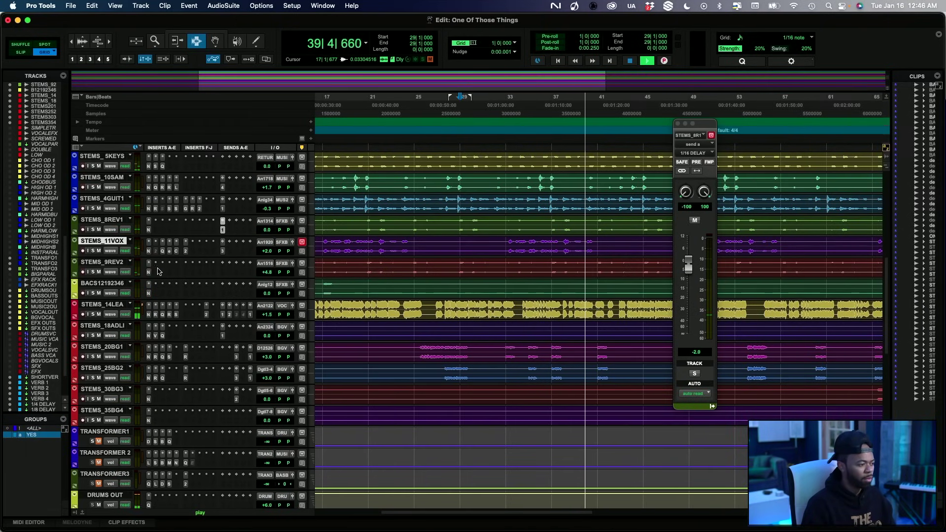
pyautogui.click(92, 272)
pyautogui.press('space')
pyautogui.press('space')
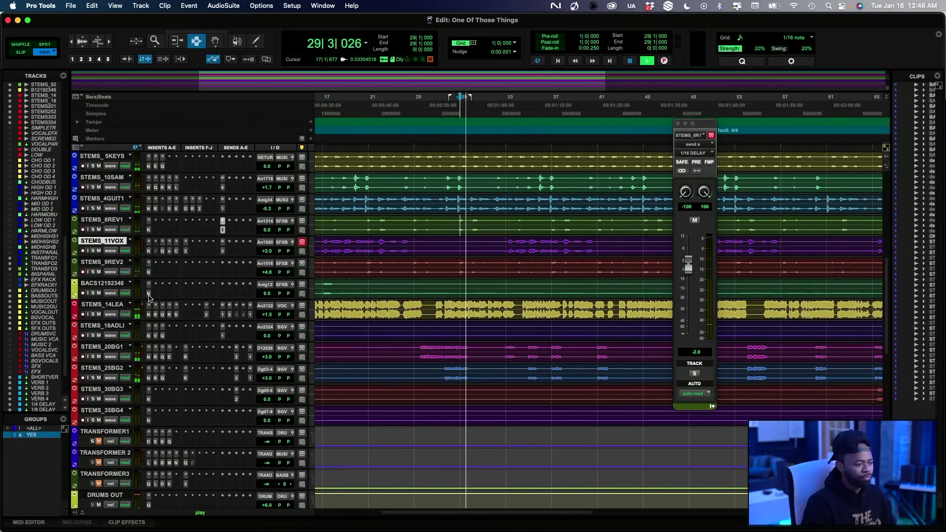
# Play the mix from bar 24, switch the edit mode to Slip and close the 1/16 DELAY send window
pyautogui.click(406, 267)
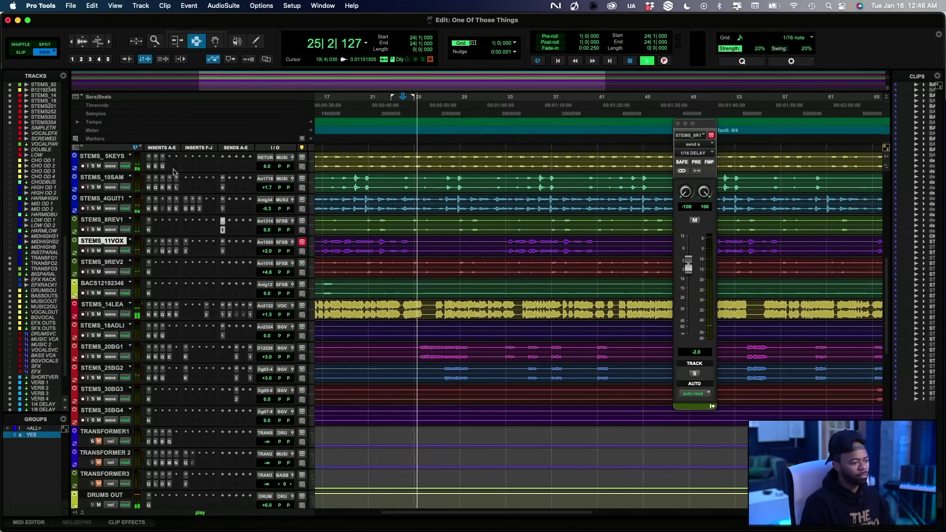
pyautogui.click(22, 51)
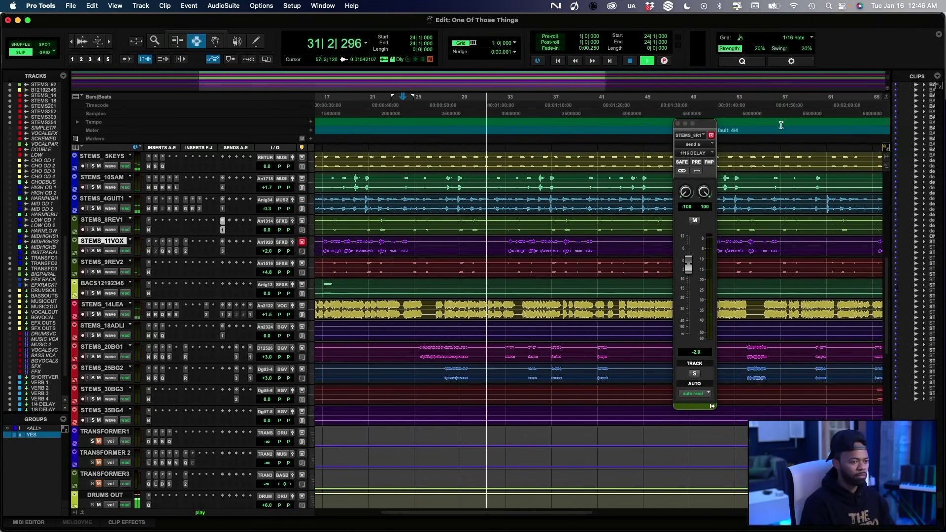
pyautogui.click(679, 124)
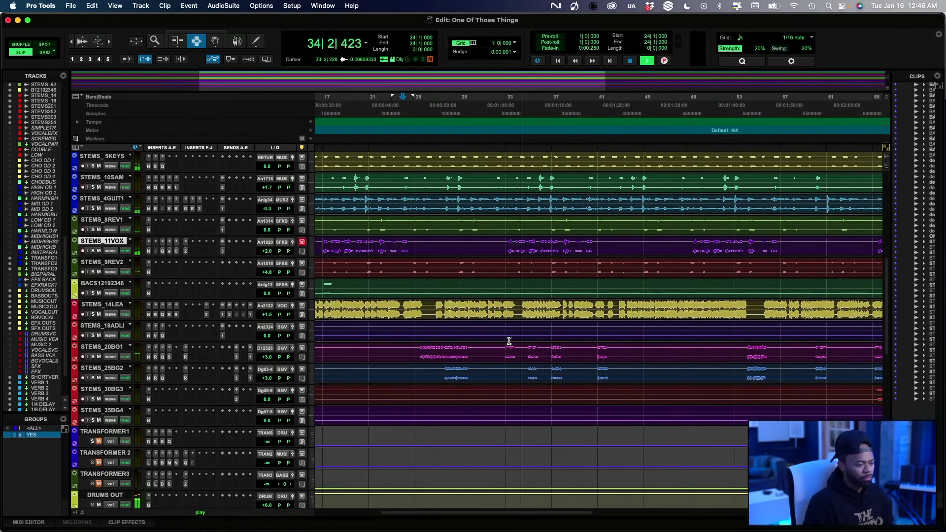
# Compare the mix with the soloed 2 TRACK reference around bar 24, and return to the mix
pyautogui.hscroll(5, 509, 340)
pyautogui.scroll(10, 509, 340)
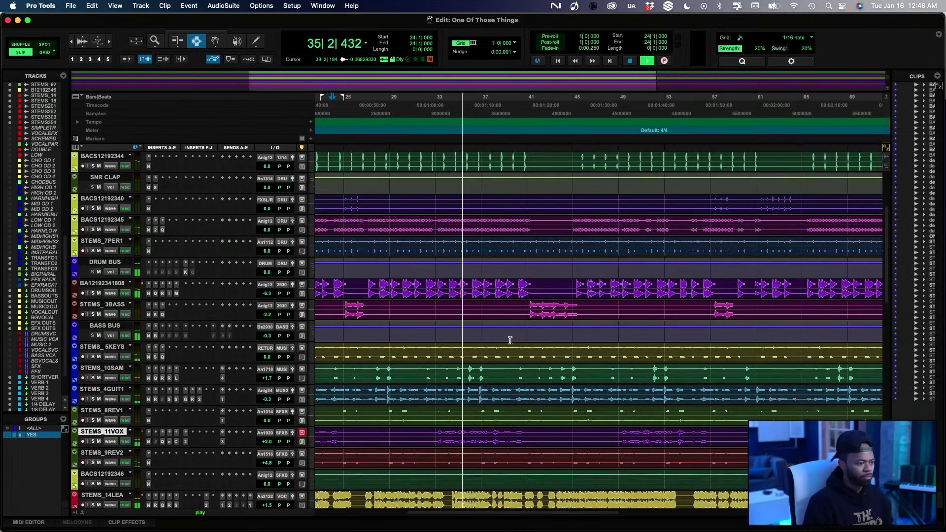
pyautogui.hscroll(-5, 510, 340)
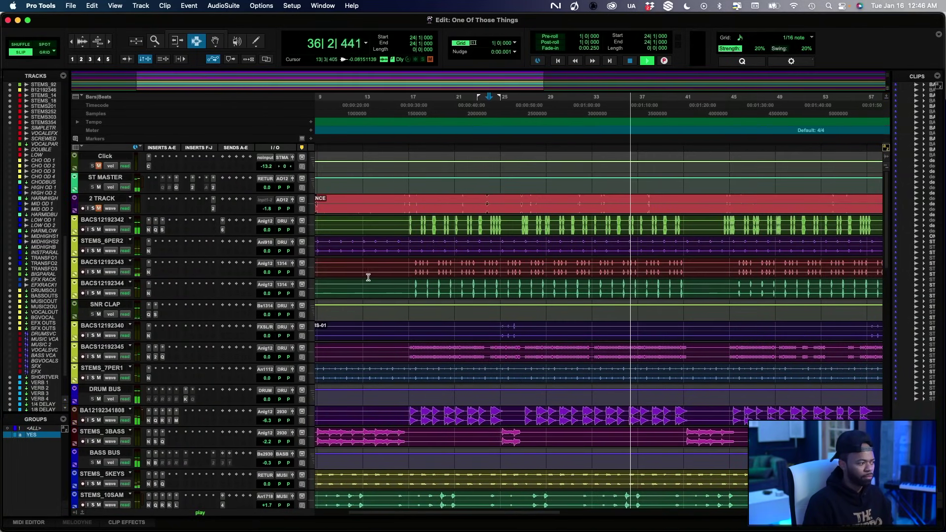
pyautogui.hscroll(-3, 345, 266)
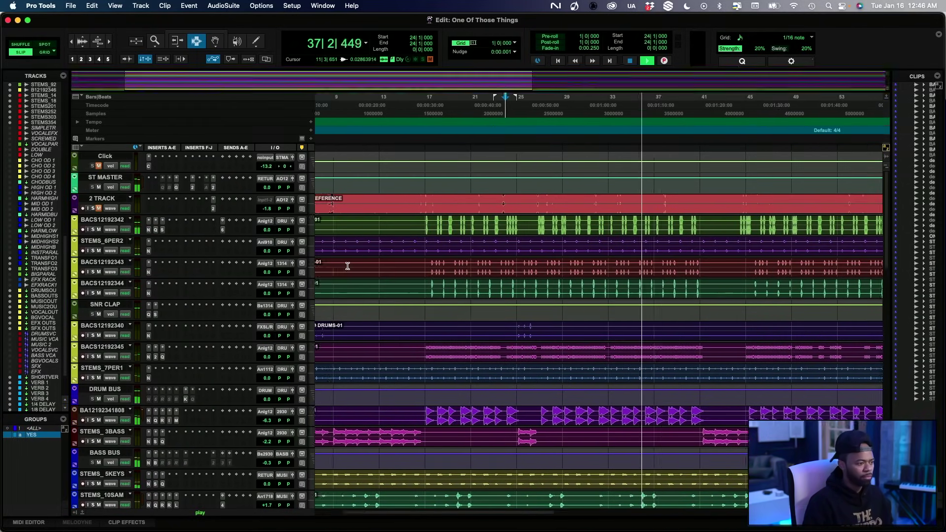
pyautogui.hscroll(7, 351, 266)
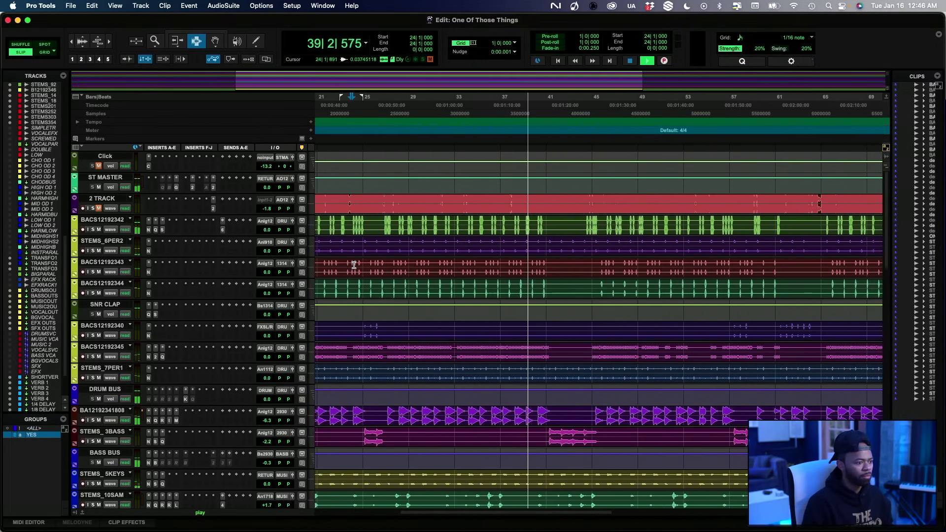
pyautogui.hscroll(3, 394, 266)
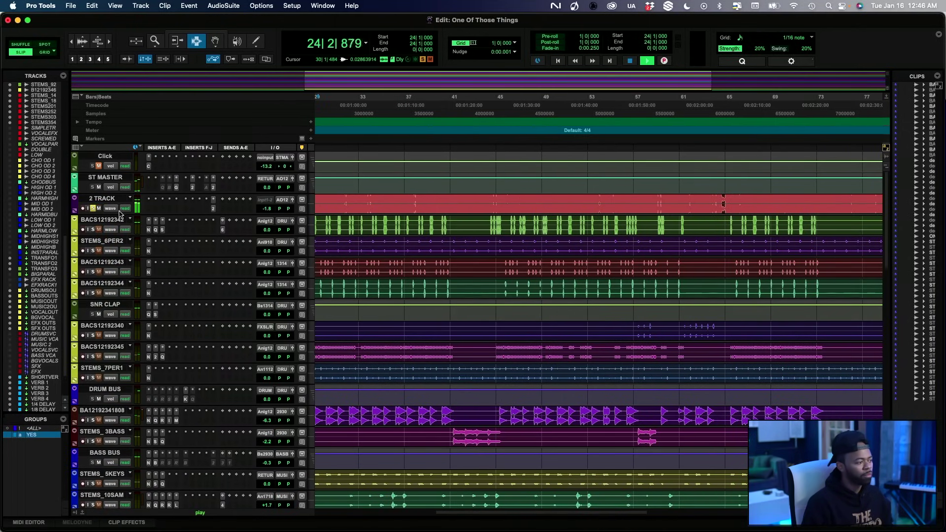
pyautogui.press('space')
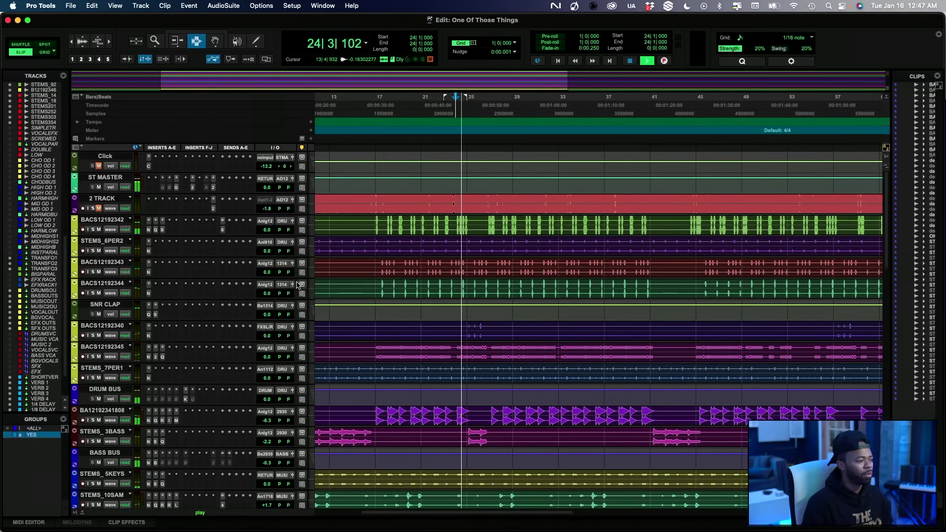
pyautogui.click(93, 209)
pyautogui.press('space')
pyautogui.press('space')
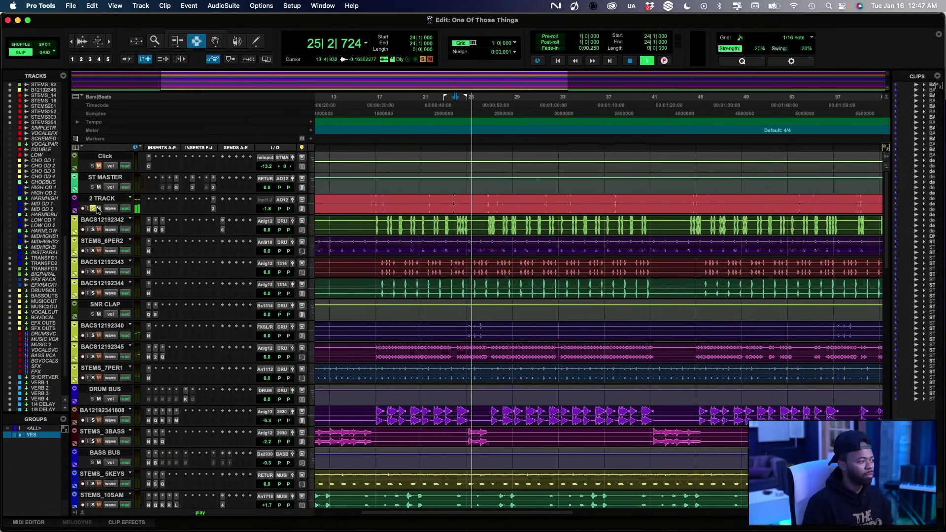
pyautogui.click(93, 208)
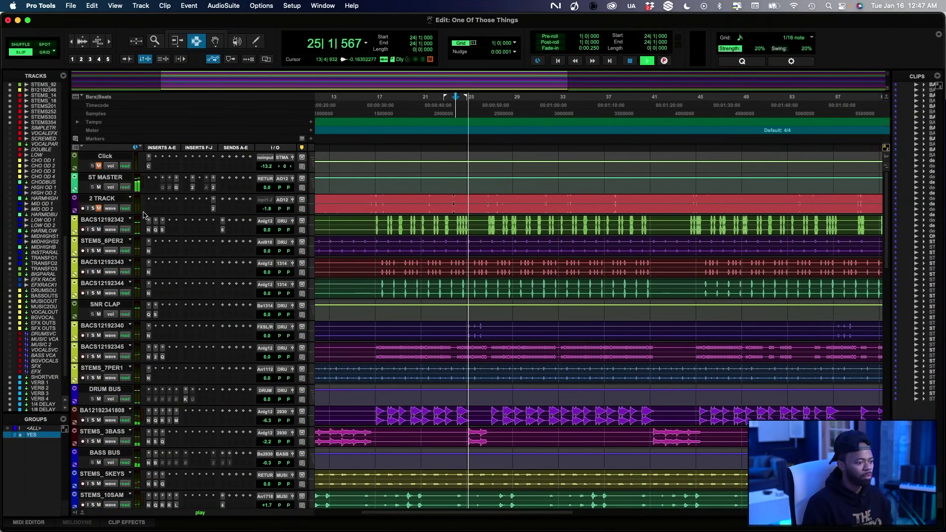
# Reset the BASS BUS fader to 0.0 dB in the Mix window
pyautogui.press('super+equal')
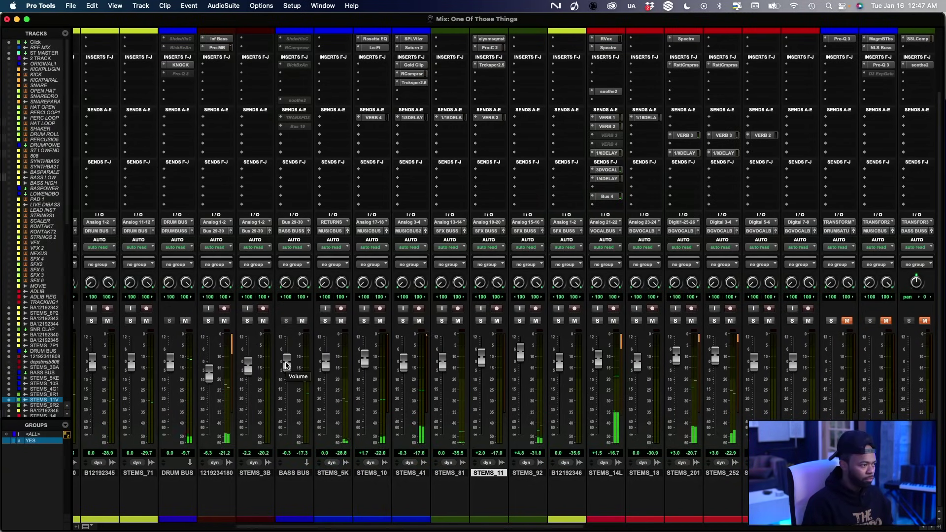
pyautogui.keyDown('alt'); pyautogui.click(287, 364); pyautogui.keyUp('alt')
pyautogui.hscroll(-3, 303, 354)
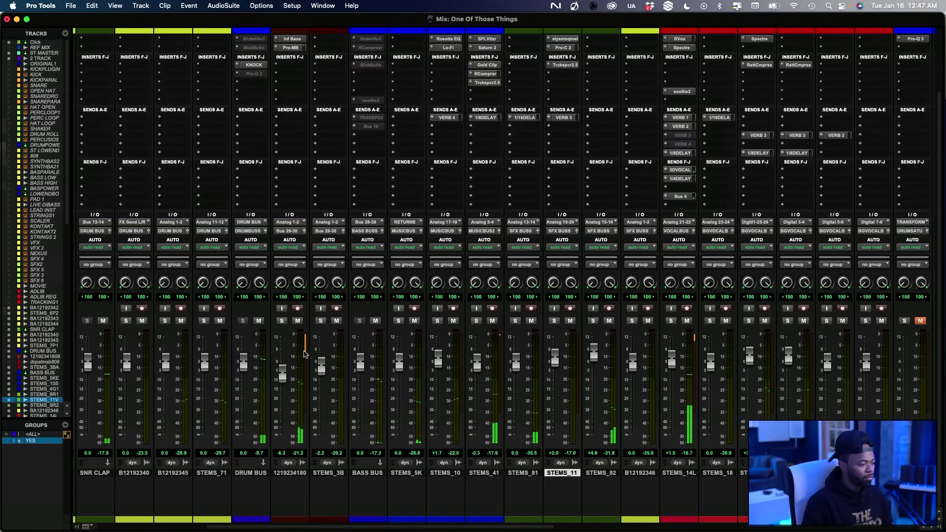
pyautogui.moveTo(360, 359)
pyautogui.mouseDown()
pyautogui.moveTo(366, 346)
pyautogui.moveTo(361, 363)
pyautogui.mouseUp()
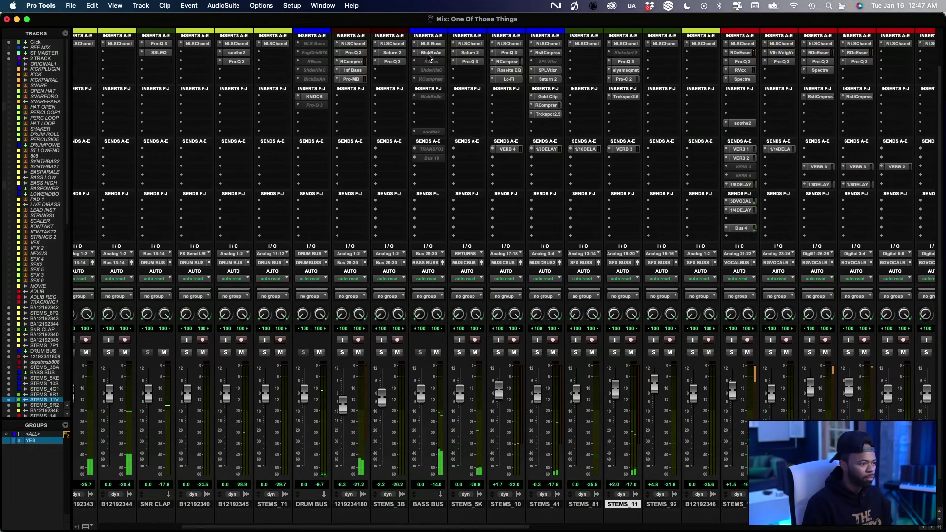
# Open the Black Box HG-2 on the BASS BUS, fine-tune its output level slightly, and close the plug-in
pyautogui.click(431, 53)
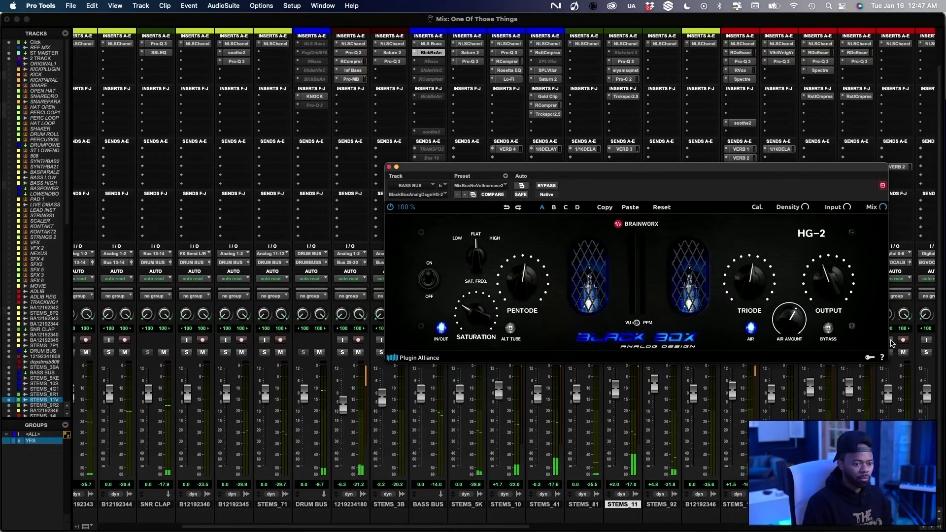
pyautogui.click(505, 177)
pyautogui.click(834, 282)
pyautogui.scroll(1, 834, 282)
pyautogui.scroll(1, 834, 281)
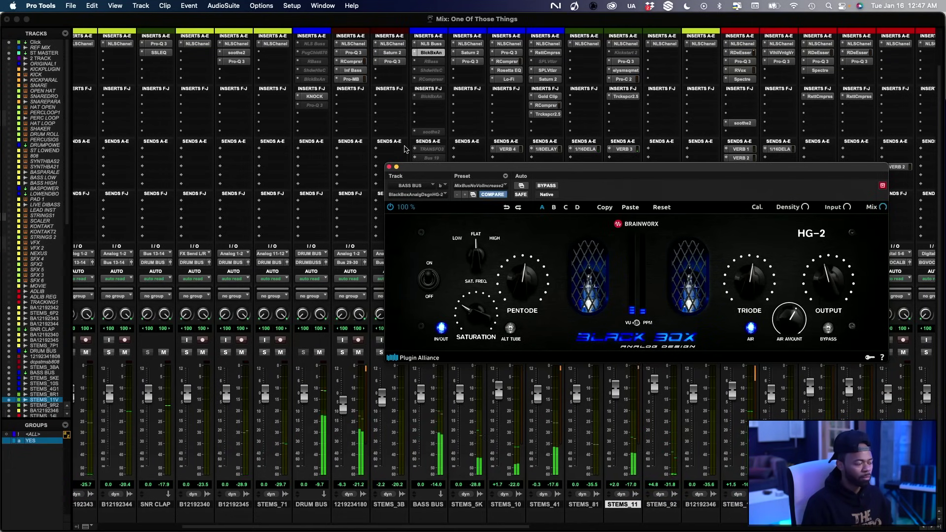
pyautogui.click(389, 167)
pyautogui.scroll(-3, 487, 267)
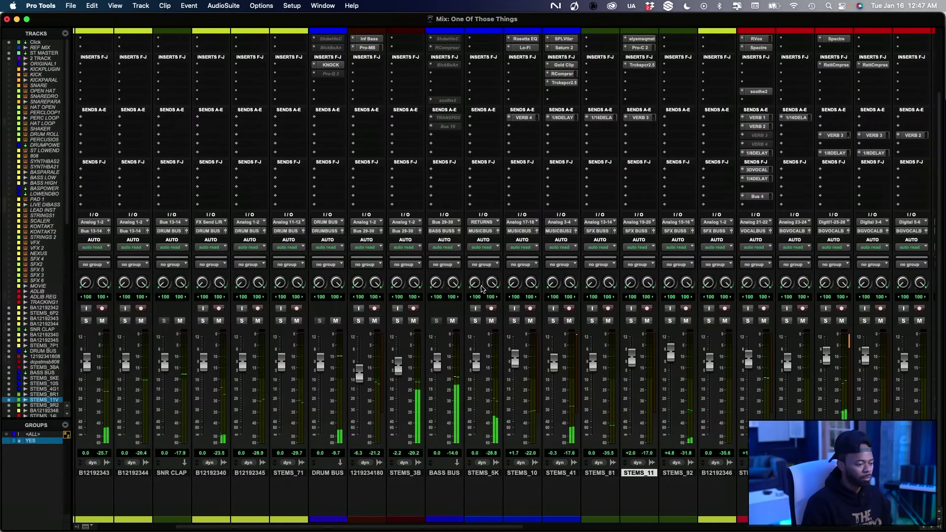
# Inspect the Gold Clip clipping and level meters on ST MASTER during playback, and close the plug-in
pyautogui.hscroll(-6, 481, 288)
pyautogui.click(134, 47)
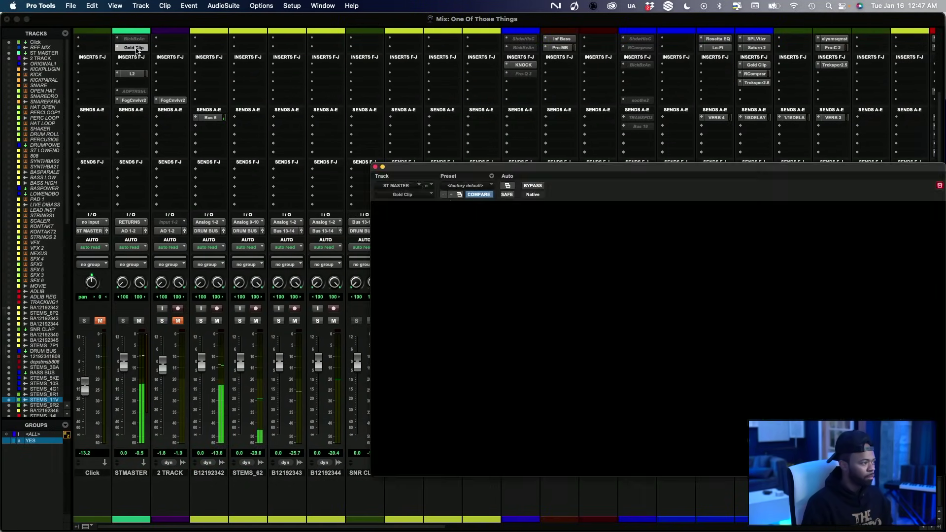
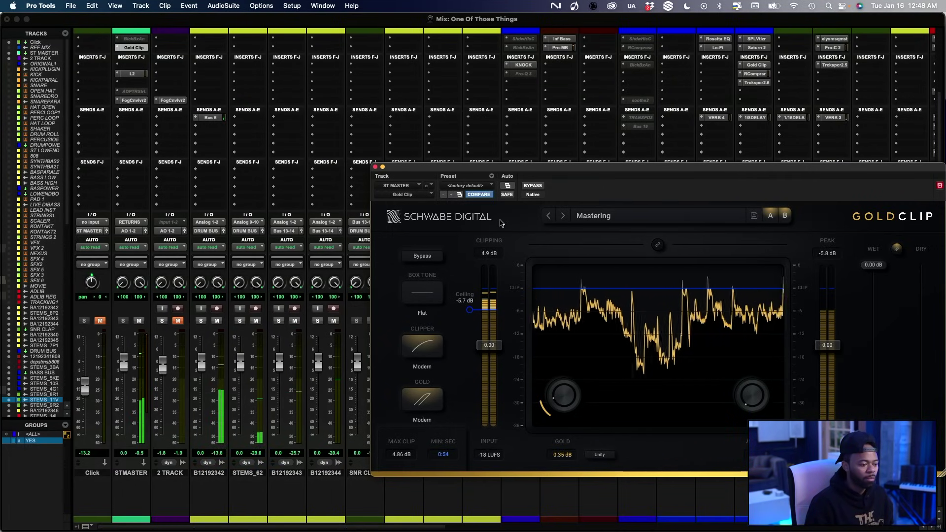
pyautogui.click(375, 167)
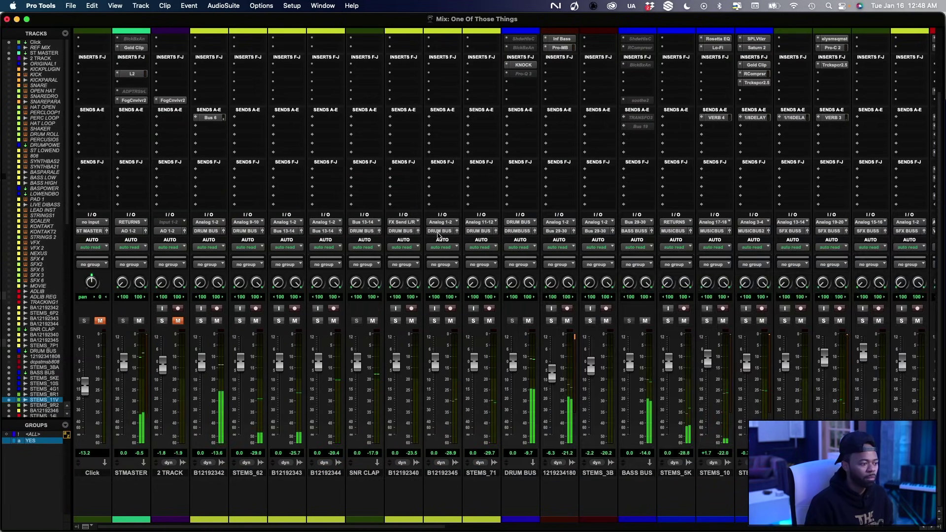
# Show the hidden DRUM POWER BUS track and place it directly after DRUM BUS in the mixer
pyautogui.hscroll(3, 606, 316)
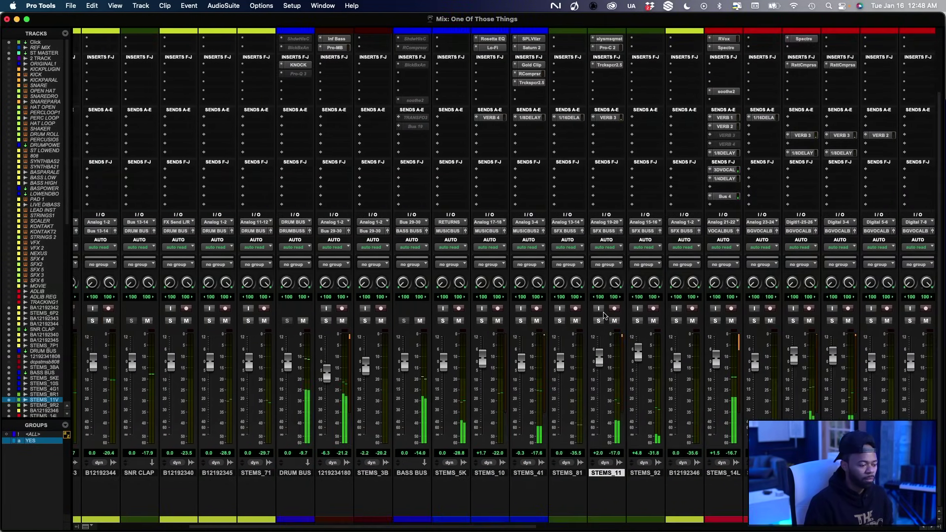
pyautogui.hscroll(-1, 563, 313)
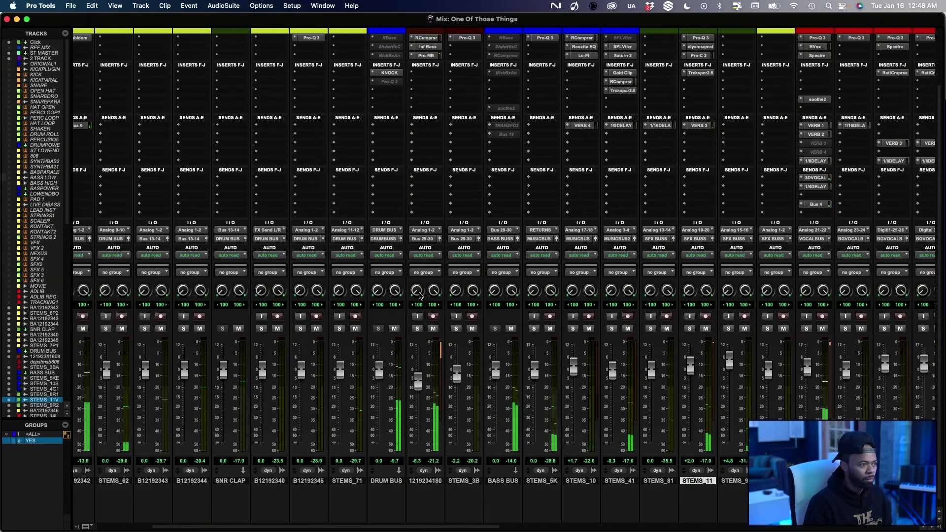
pyautogui.scroll(3, 394, 176)
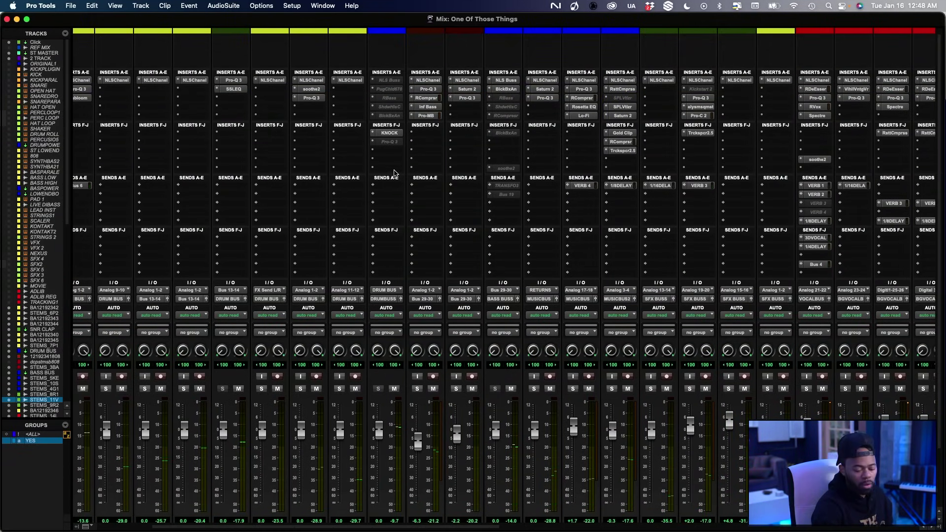
pyautogui.scroll(-3, 379, 177)
pyautogui.click(383, 473)
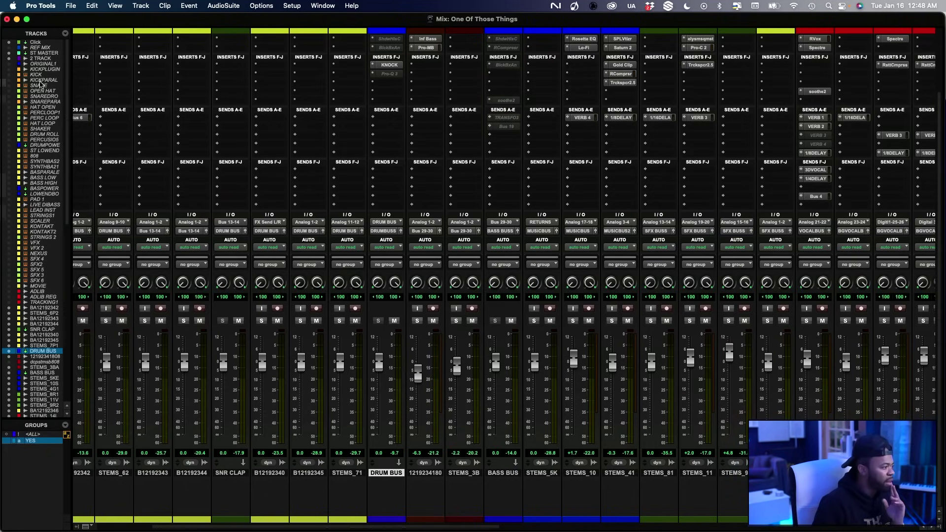
pyautogui.click(45, 108)
pyautogui.click(46, 119)
pyautogui.click(46, 129)
pyautogui.click(45, 145)
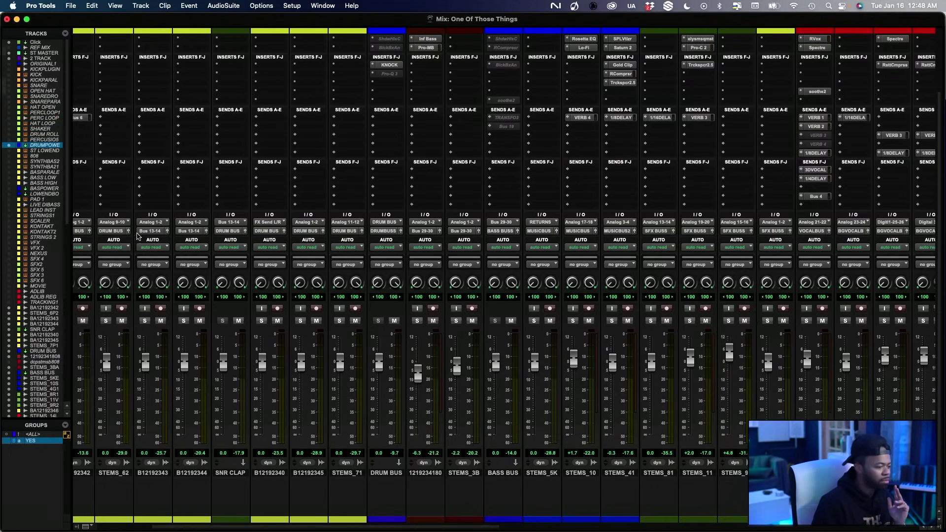
pyautogui.hscroll(-1, 456, 486)
pyautogui.hscroll(-2, 281, 462)
pyautogui.moveTo(168, 474); pyautogui.dragTo(528, 477)
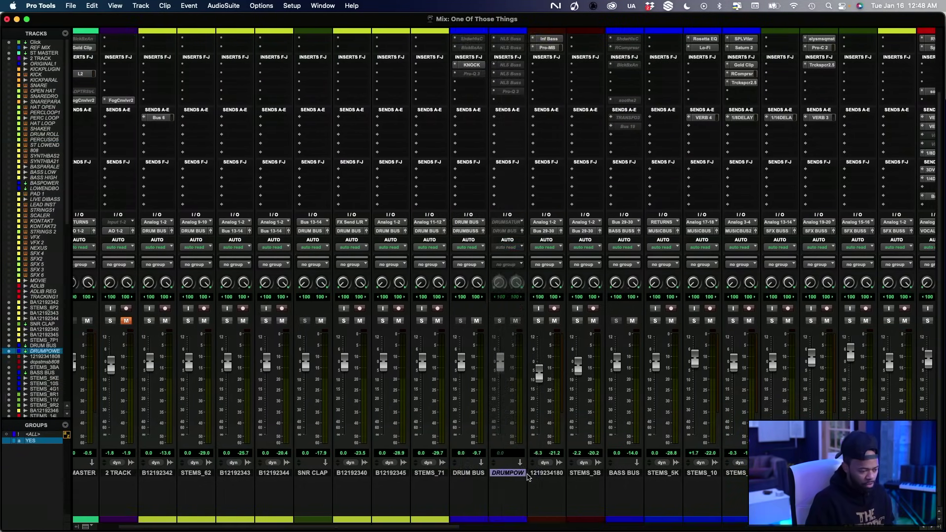
# Activate the DRUM POWER BUS track and make its Pro-Q 3 insert inactive
pyautogui.rightClick(513, 477)
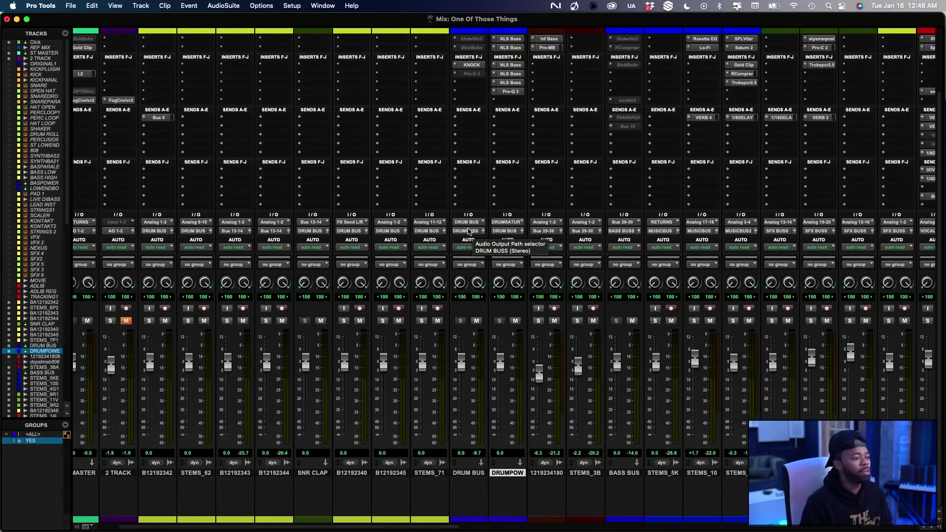
pyautogui.click(510, 92)
pyautogui.keyDown('ctrl'); pyautogui.keyDown('super'); pyautogui.click(511, 91); pyautogui.keyUp('super'); pyautogui.keyUp('ctrl')
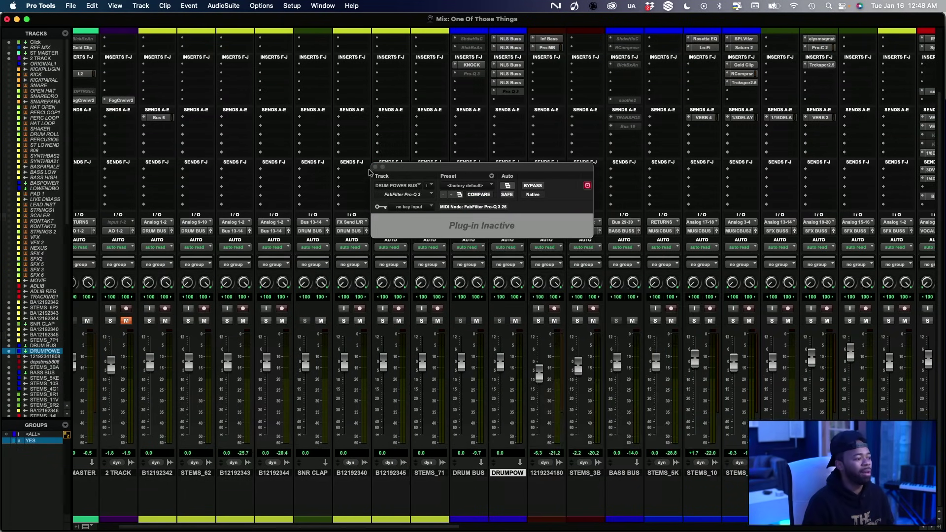
pyautogui.click(375, 168)
# Search the DRUM BUS output paths for "drum" and route the track to DRUM SATURATOR (Stereo)
pyautogui.click(477, 232)
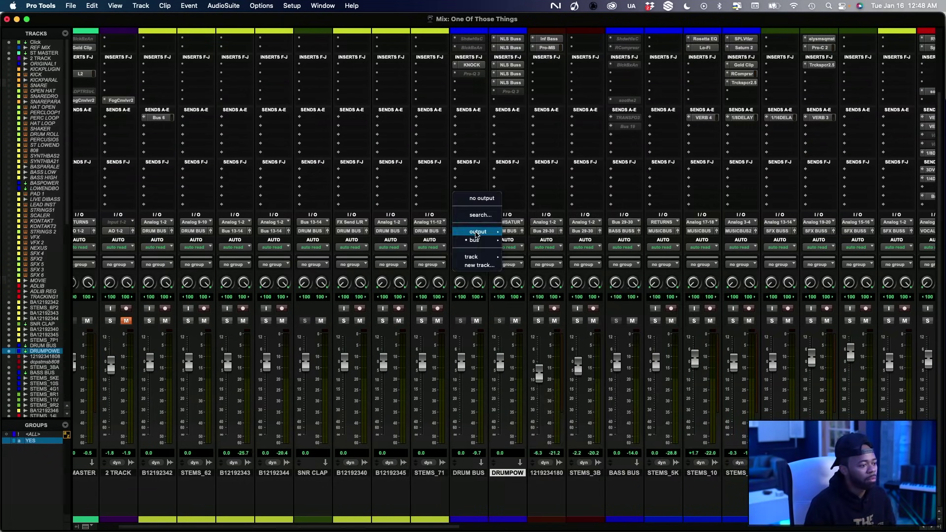
pyautogui.write('drum')
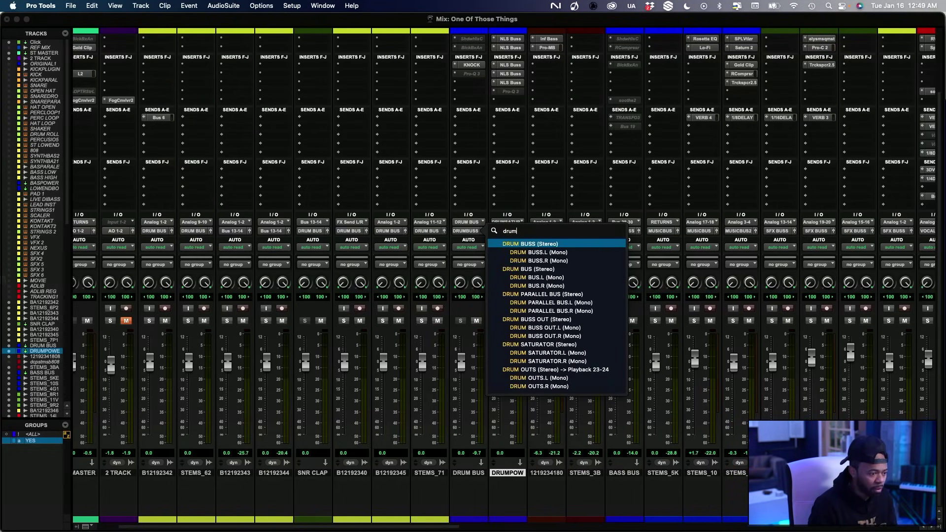
pyautogui.press('Down')
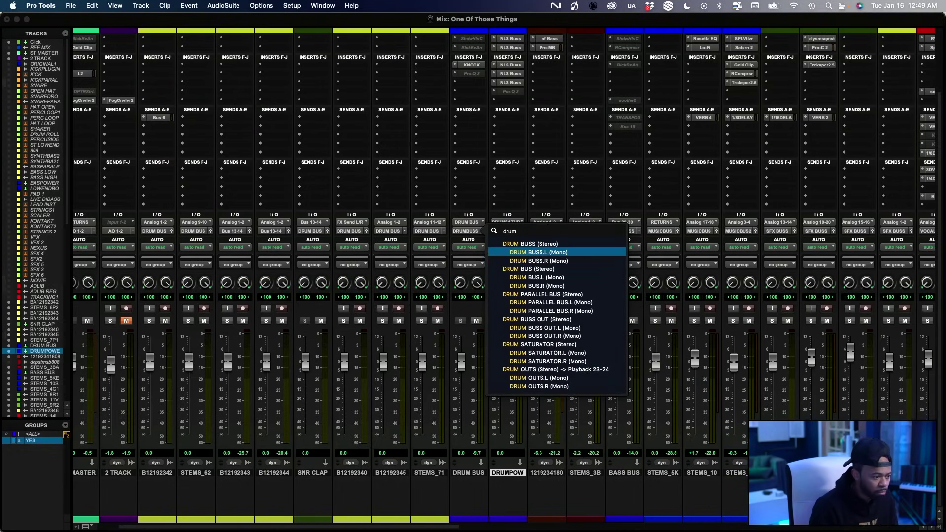
pyautogui.press('Down')
pyautogui.press('Down')
pyautogui.press('Down')
pyautogui.press('Down')
pyautogui.press('Down')
pyautogui.press('Down')
pyautogui.press('Down')
pyautogui.press('Down')
pyautogui.press('Down')
pyautogui.press('Down')
pyautogui.press('Down')
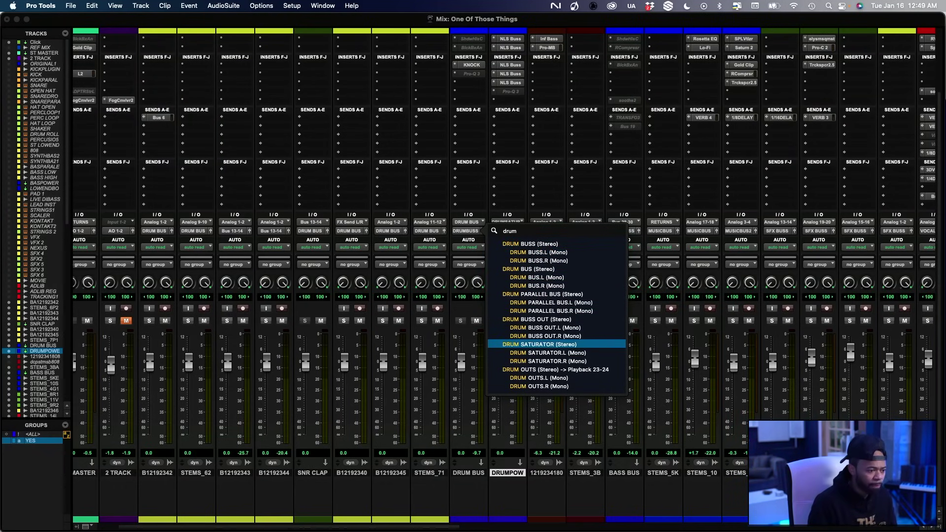
pyautogui.press('Return')
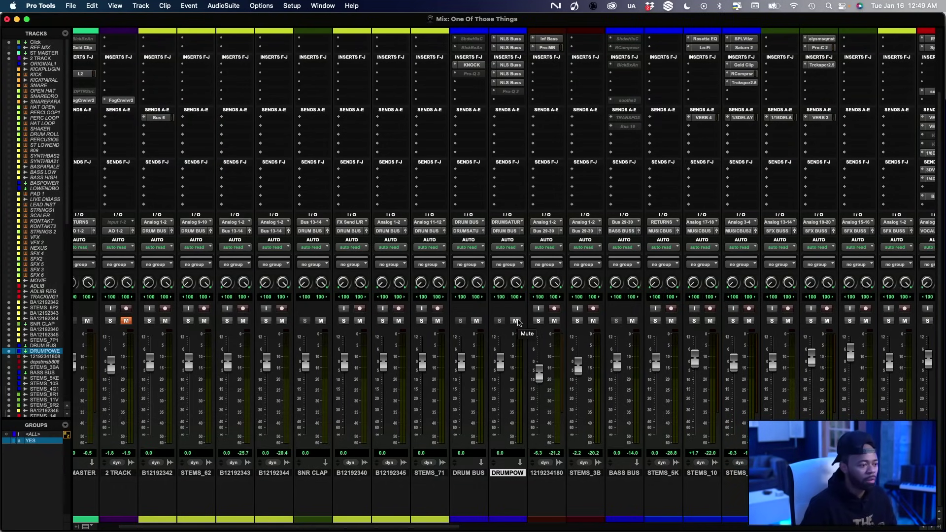
# Play the mix with all NLS Buss inserts on DRUM POWER BUS bypassed
pyautogui.scroll(3, 515, 162)
pyautogui.click(511, 89)
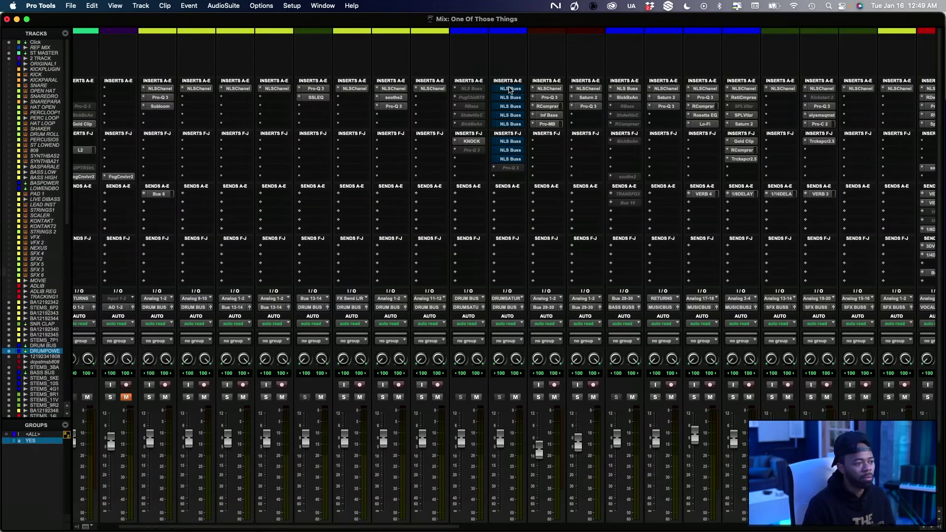
pyautogui.press('space')
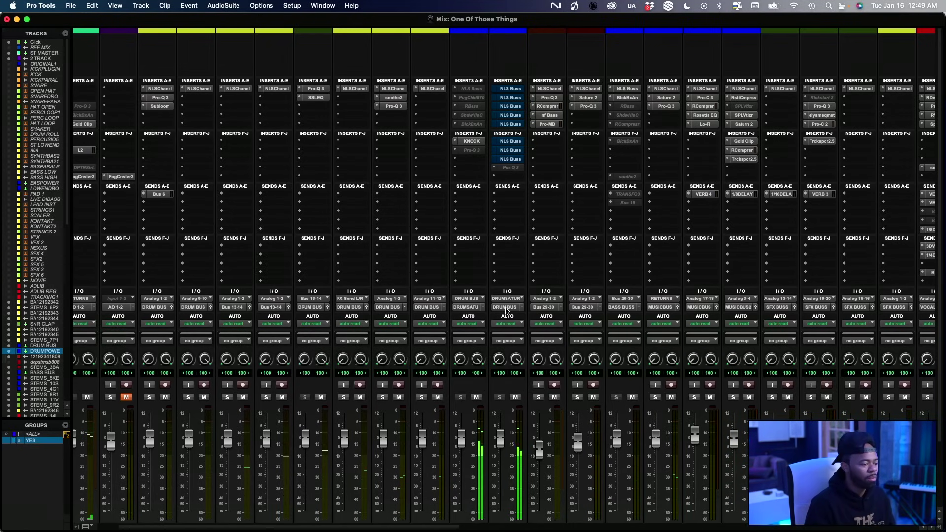
# Route the DRUM POWER BUS output to the DRUM BUSS (Stereo) bus
pyautogui.click(506, 308)
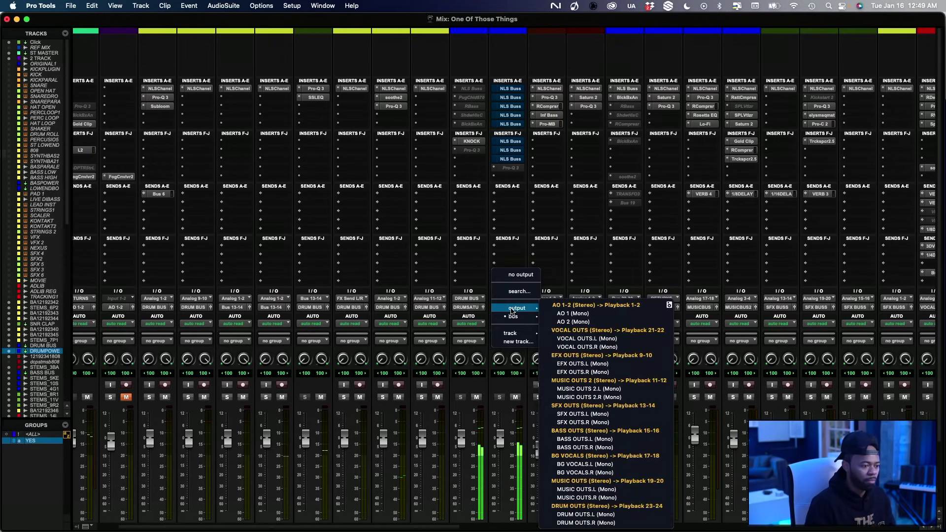
pyautogui.press('Escape')
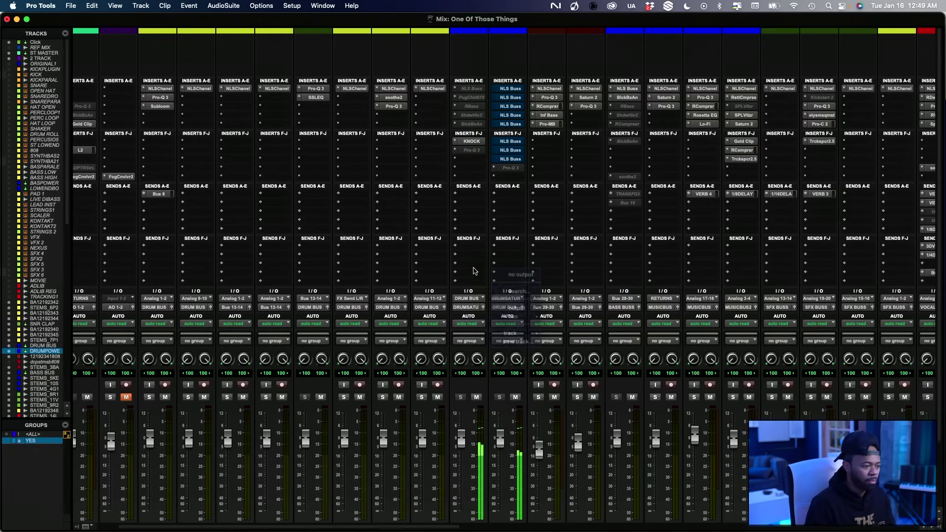
pyautogui.click(506, 308)
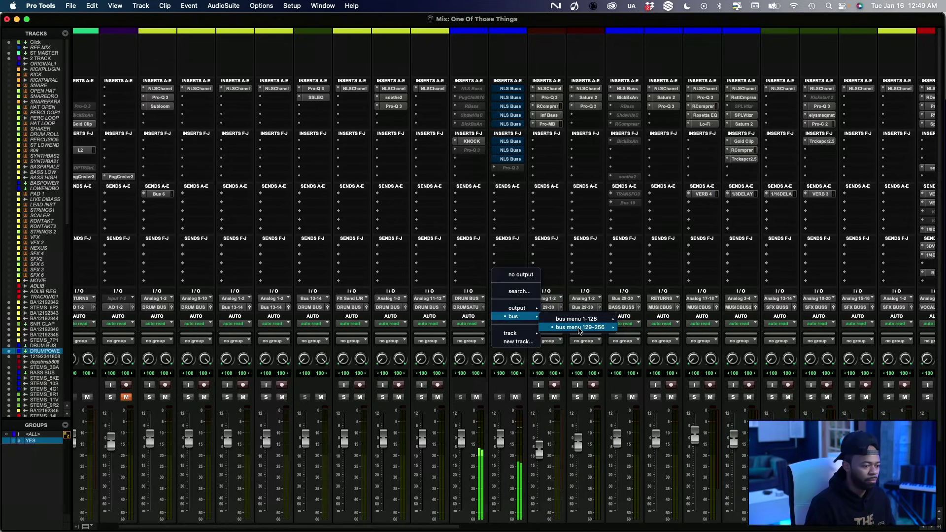
pyautogui.moveTo(577, 320)
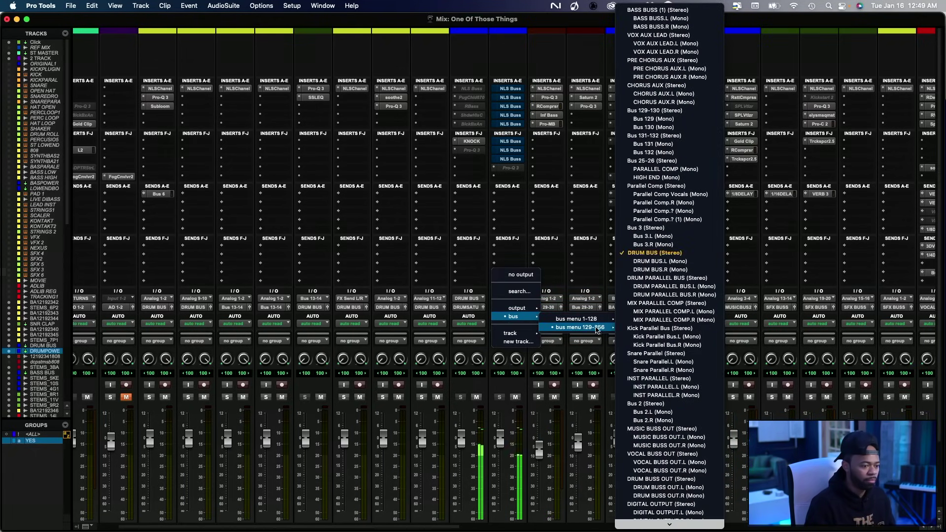
pyautogui.scroll(-2, 701, 528)
pyautogui.scroll(-15, 690, 528)
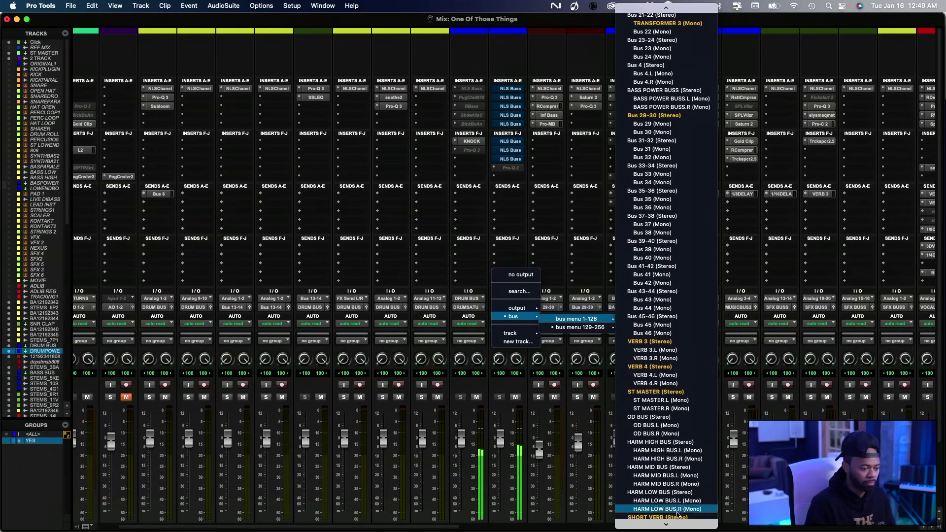
pyautogui.scroll(-9, 675, 527)
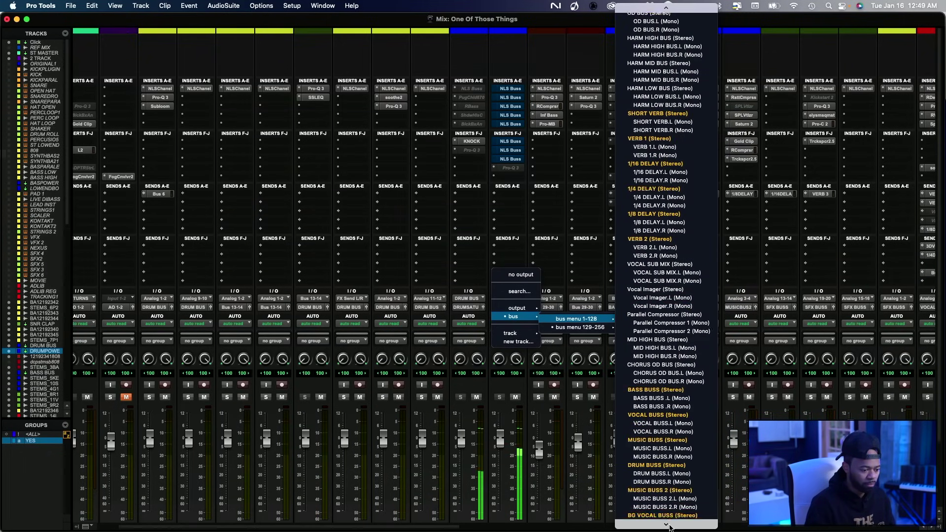
pyautogui.click(672, 457)
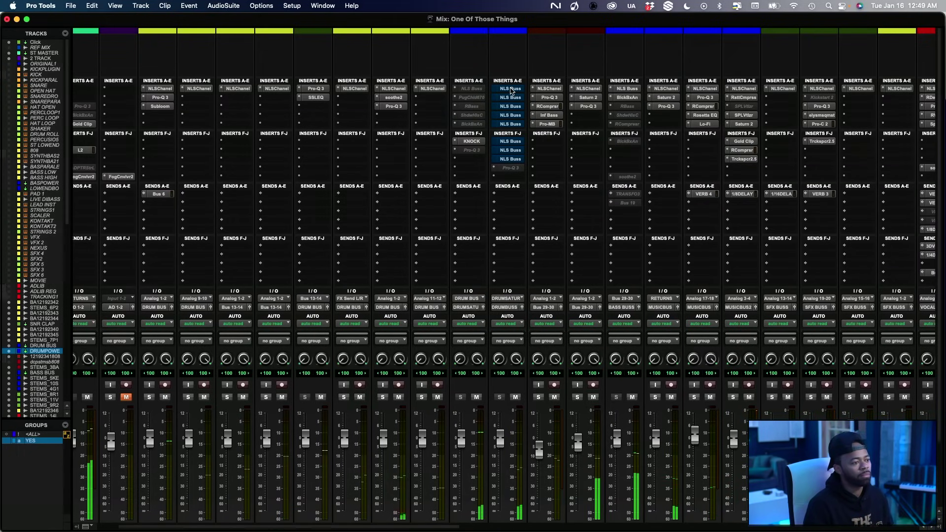
# Compare the drums with the NLS Buss inserts on DRUM POWER BUS active and bypassed, leaving them active
pyautogui.hotkey('shift', 'a')
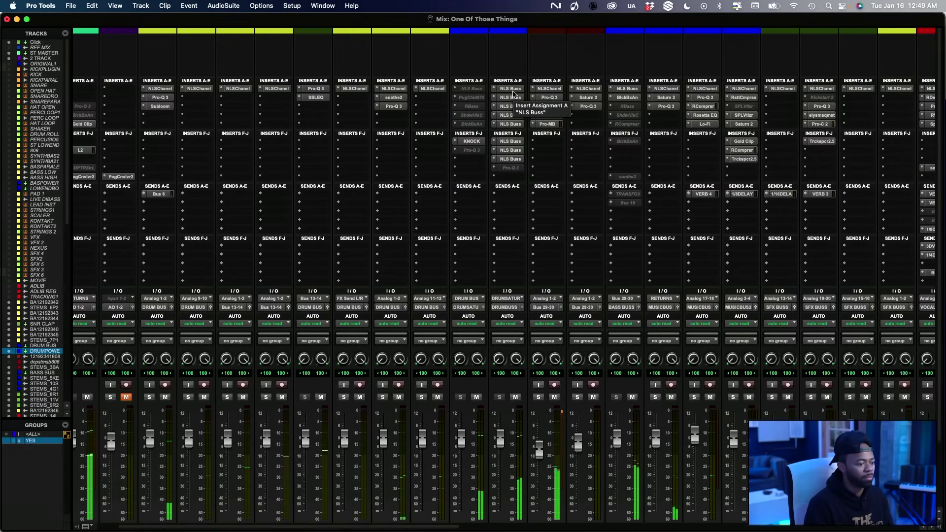
pyautogui.click(513, 92)
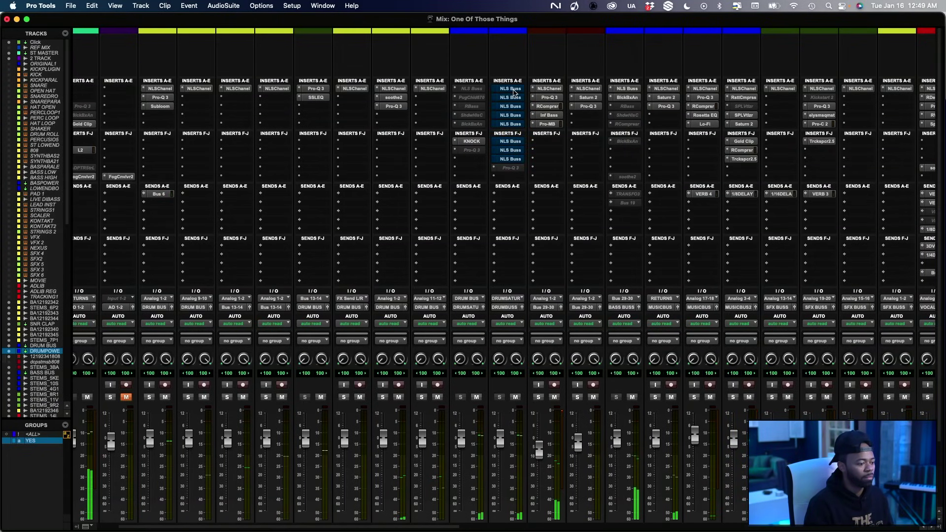
pyautogui.click(513, 92)
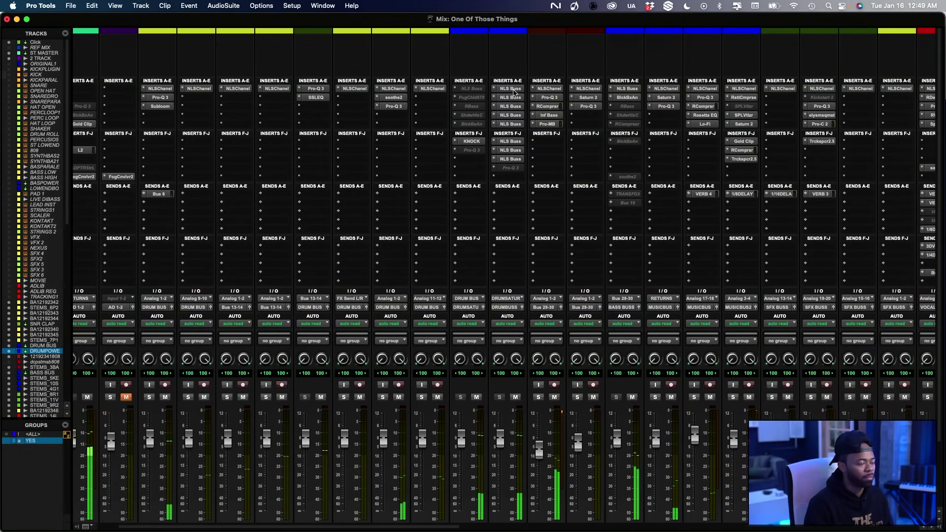
# Clear the peak level read-out of DRUM POWER BUS during playback
pyautogui.scroll(-3, 482, 182)
pyautogui.hscroll(-3, 482, 181)
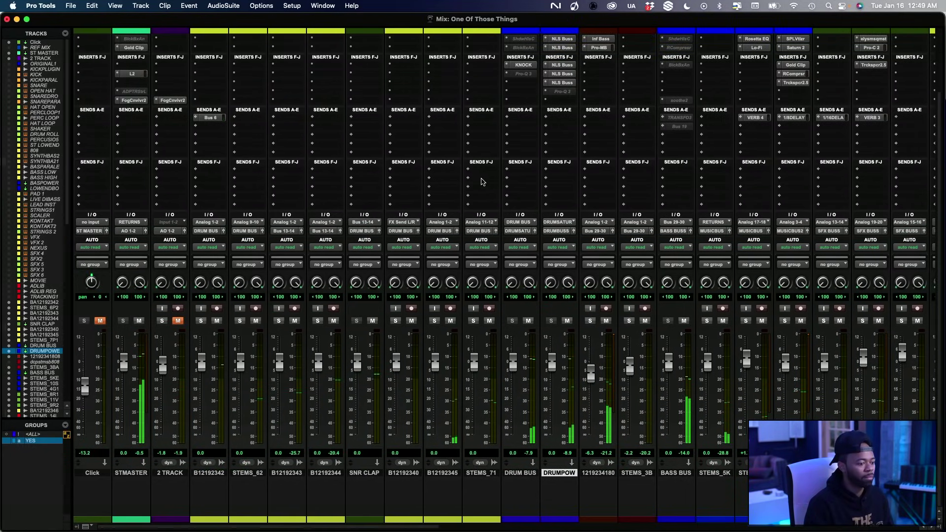
pyautogui.scroll(2, 488, 185)
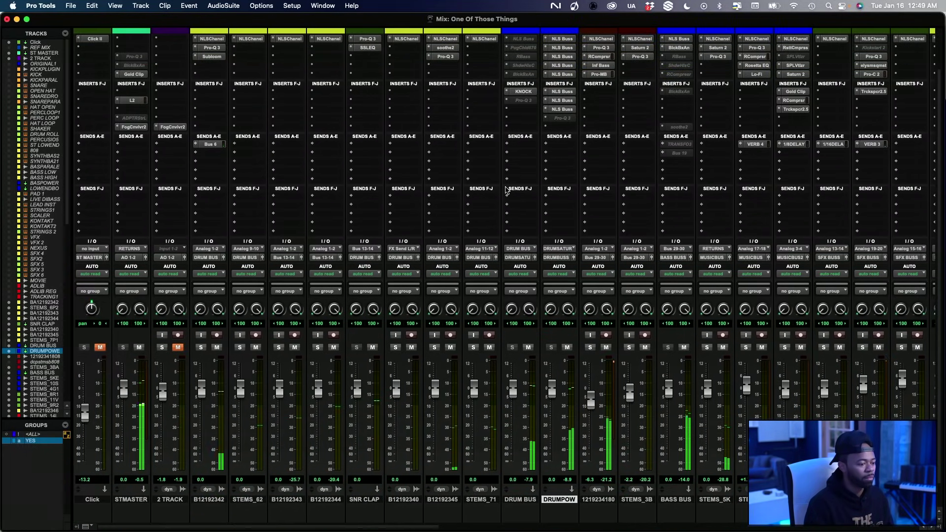
pyautogui.scroll(3, 537, 154)
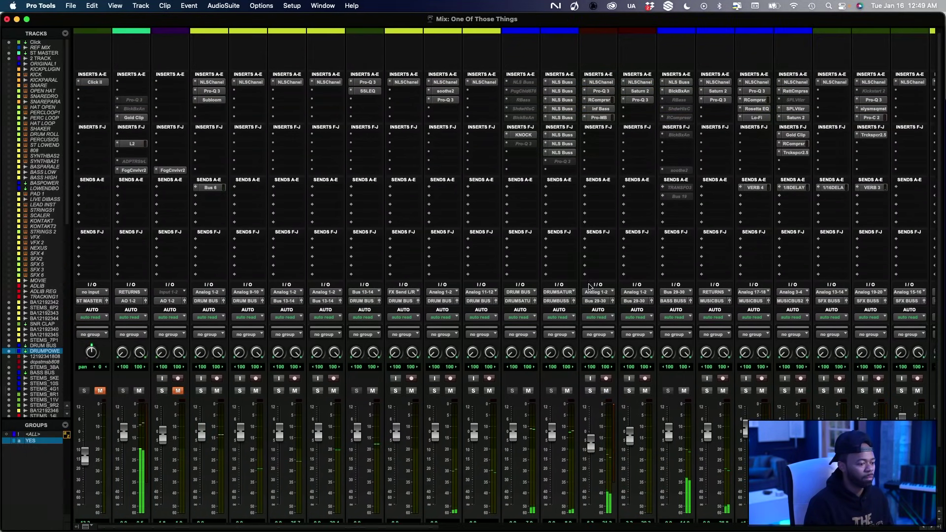
pyautogui.scroll(-5, 588, 274)
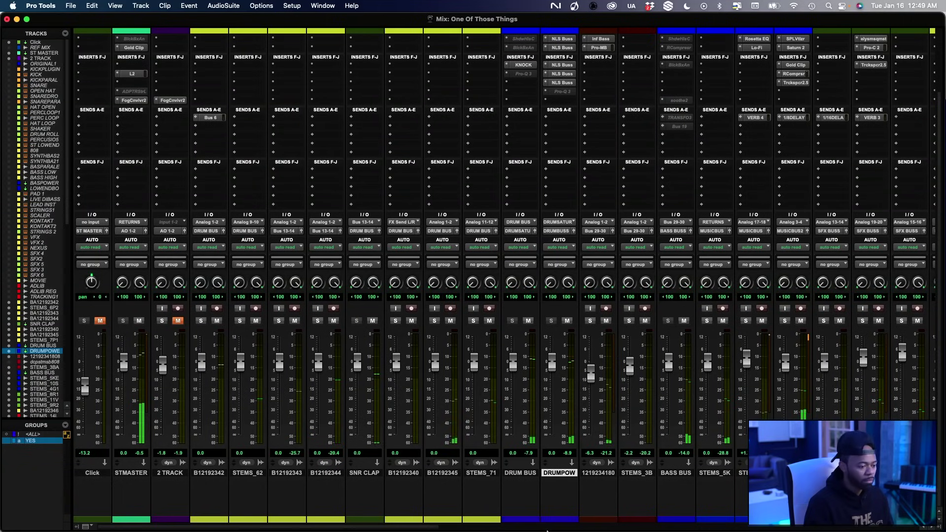
pyautogui.click(568, 454)
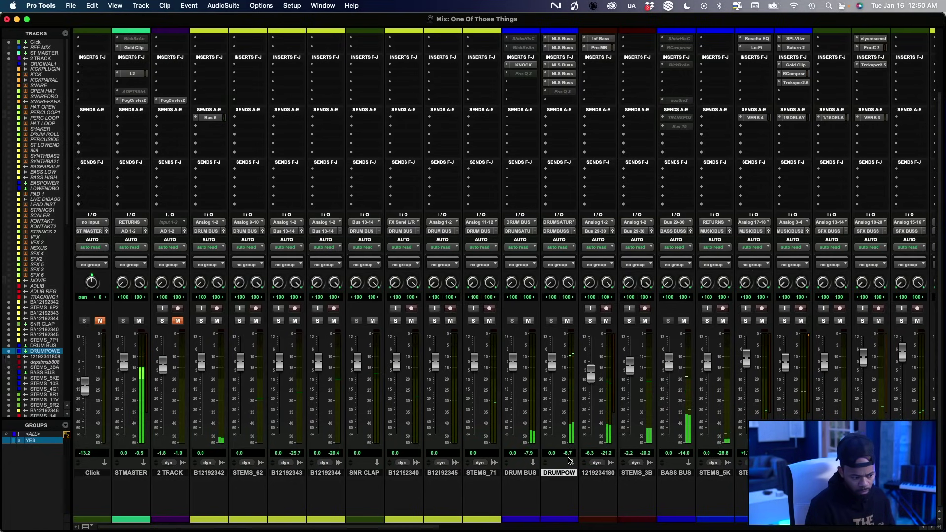
# Check the DRUM POWER BUS peak level with its NLS Buss inserts bypassed, and reactivate them
pyautogui.scroll(3, 556, 123)
pyautogui.scroll(-3, 565, 411)
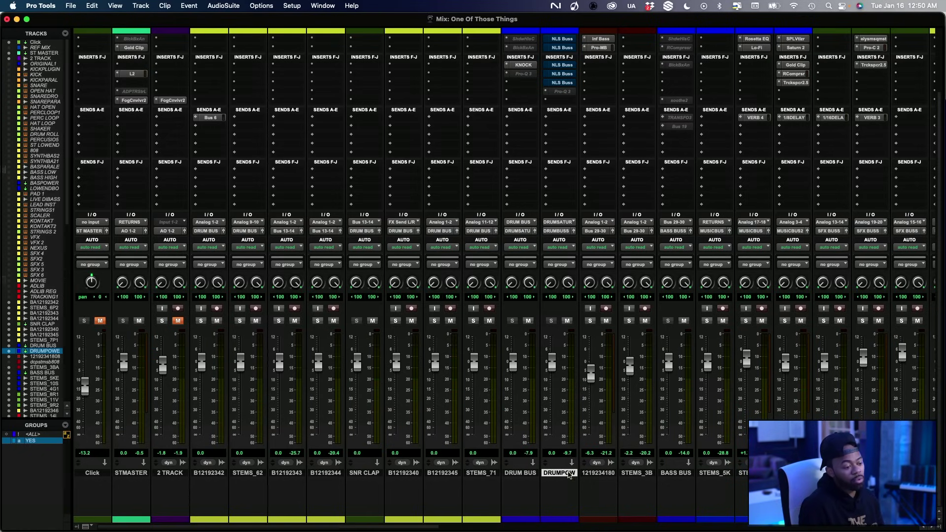
pyautogui.scroll(3, 569, 474)
pyautogui.keyDown('shift'); pyautogui.keyDown('super'); pyautogui.click(561, 89); pyautogui.keyUp('super'); pyautogui.keyUp('shift')
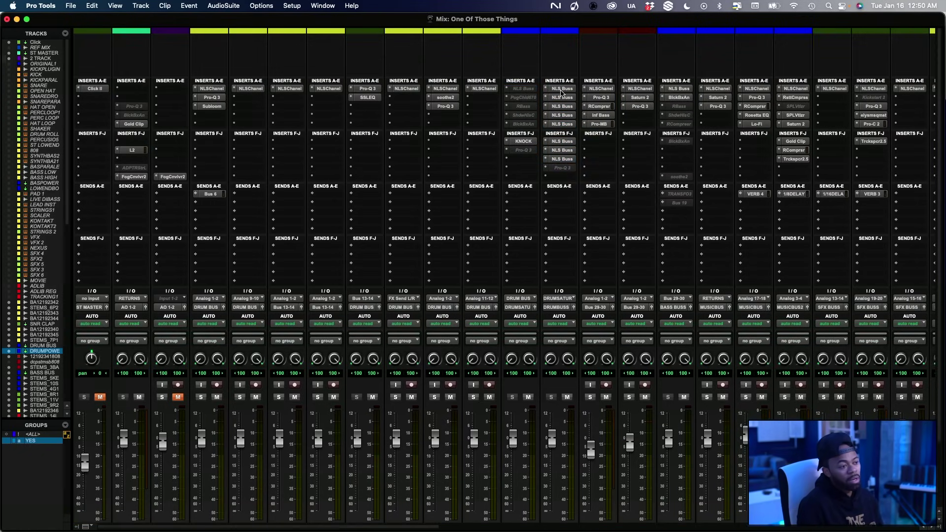
# View the first NLS Buss on DRUM POWER BUS and compare the mix with all its NLS Buss inserts bypassed and active, leaving them active
pyautogui.click(562, 89)
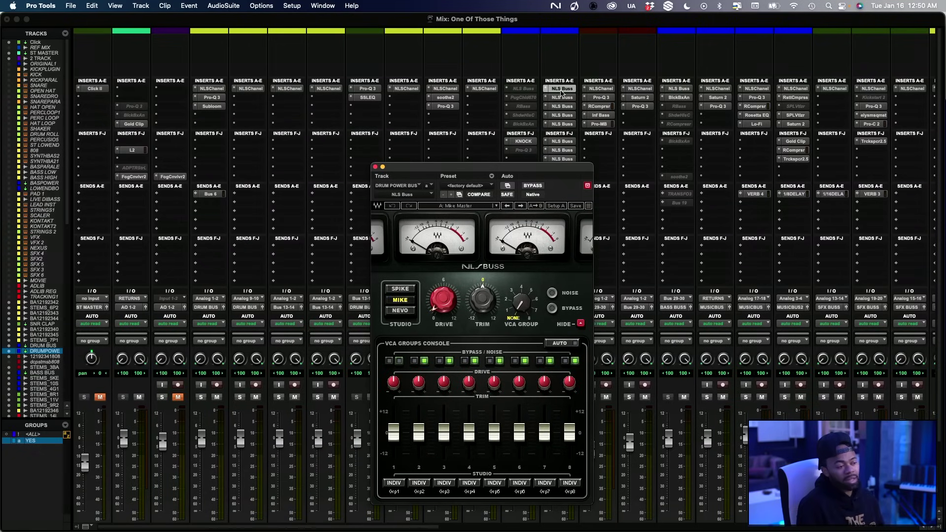
pyautogui.click(375, 167)
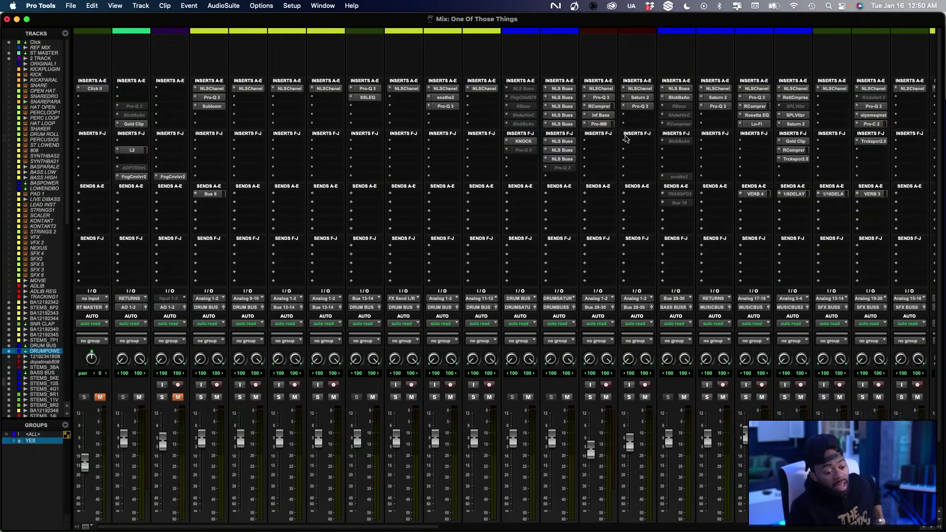
pyautogui.click(562, 92)
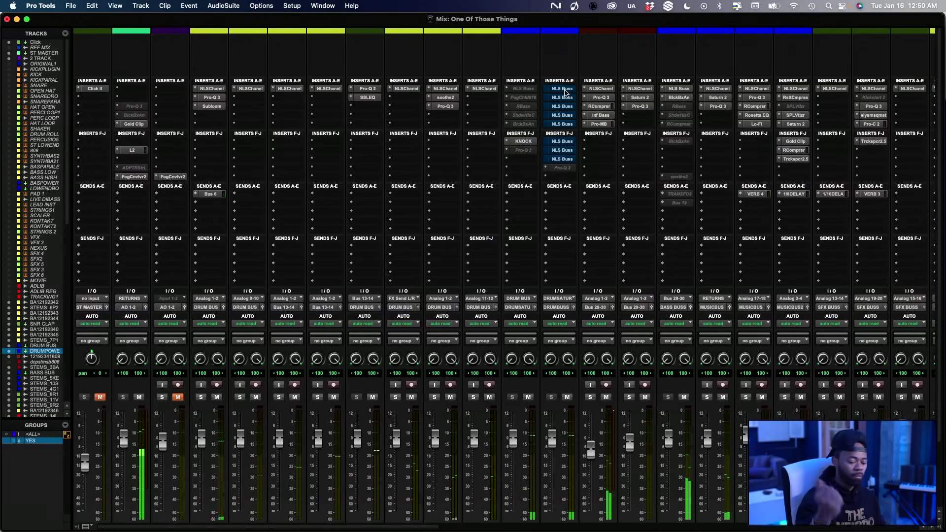
pyautogui.keyDown('shift'); pyautogui.keyDown('super'); pyautogui.click(566, 92); pyautogui.keyUp('super'); pyautogui.keyUp('shift')
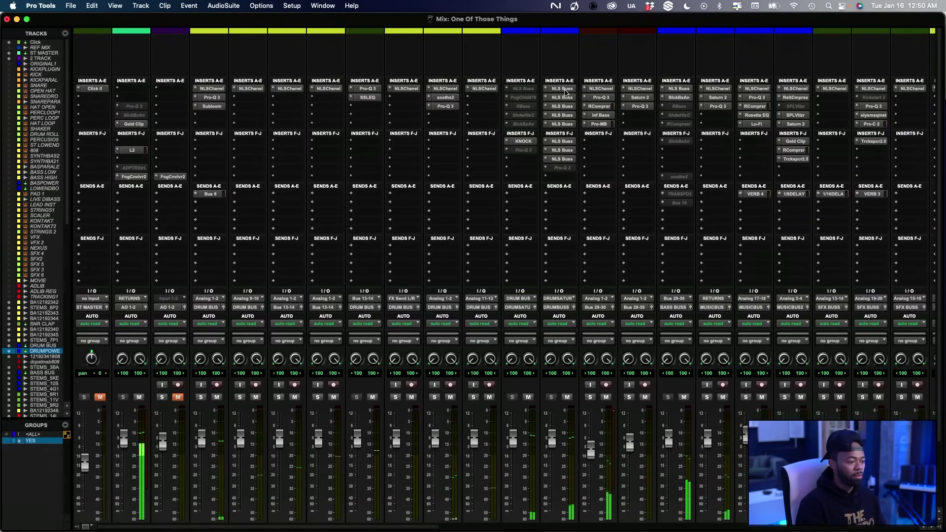
pyautogui.keyDown('shift'); pyautogui.keyDown('super'); pyautogui.click(565, 93); pyautogui.keyUp('super'); pyautogui.keyUp('shift')
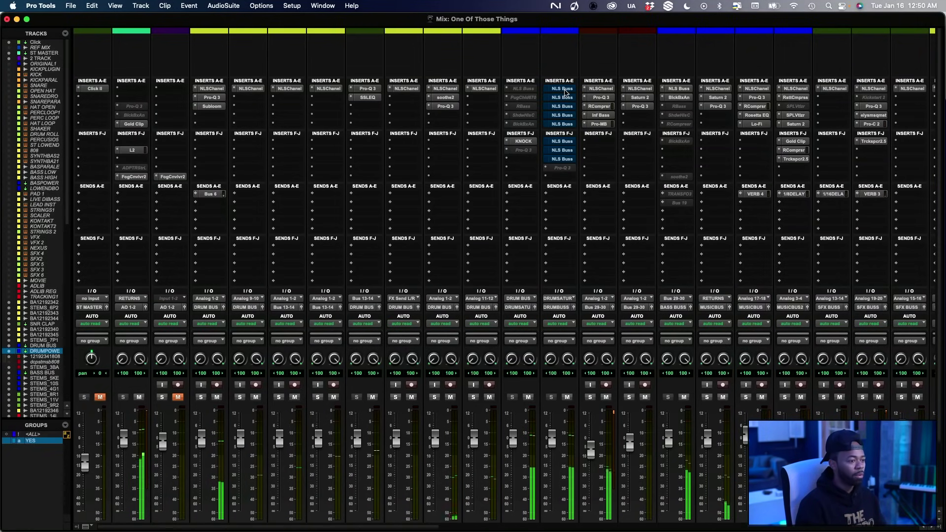
pyautogui.keyDown('shift'); pyautogui.keyDown('super'); pyautogui.click(565, 93); pyautogui.keyUp('super'); pyautogui.keyUp('shift')
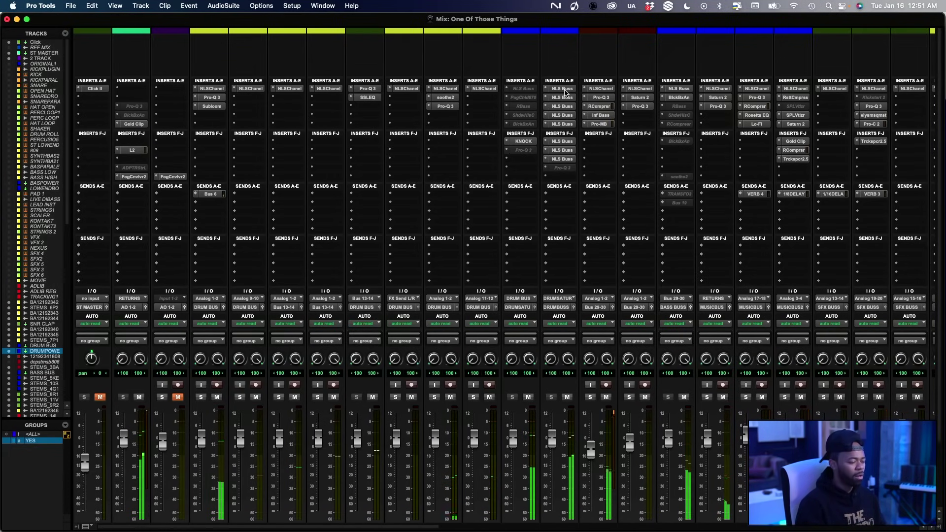
pyautogui.keyDown('shift'); pyautogui.keyDown('super'); pyautogui.click(565, 92); pyautogui.keyUp('super'); pyautogui.keyUp('shift')
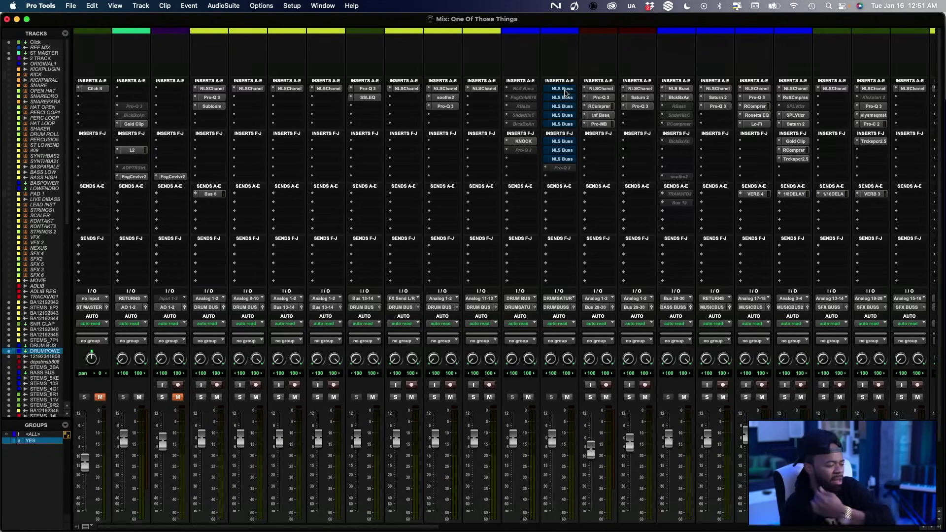
pyautogui.scroll(-3, 512, 205)
pyautogui.scroll(3, 535, 221)
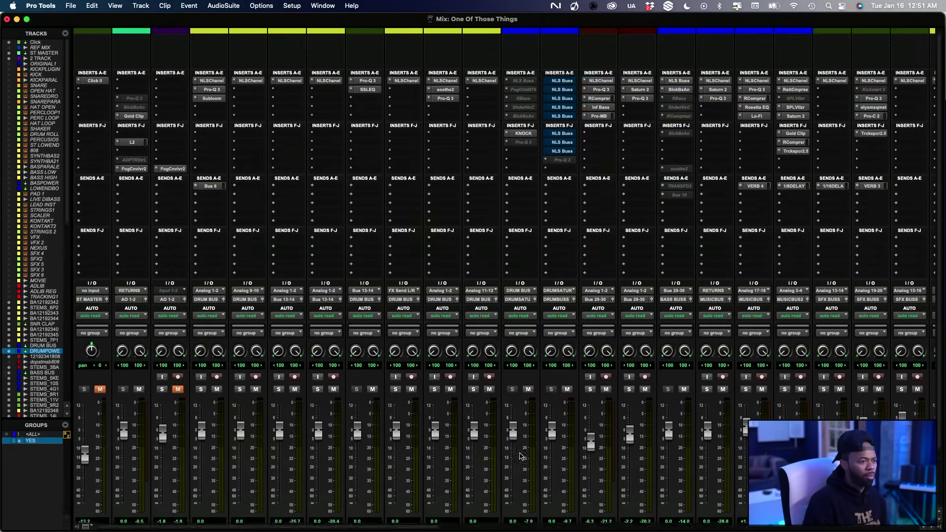
pyautogui.hotkey('shift', 'a')
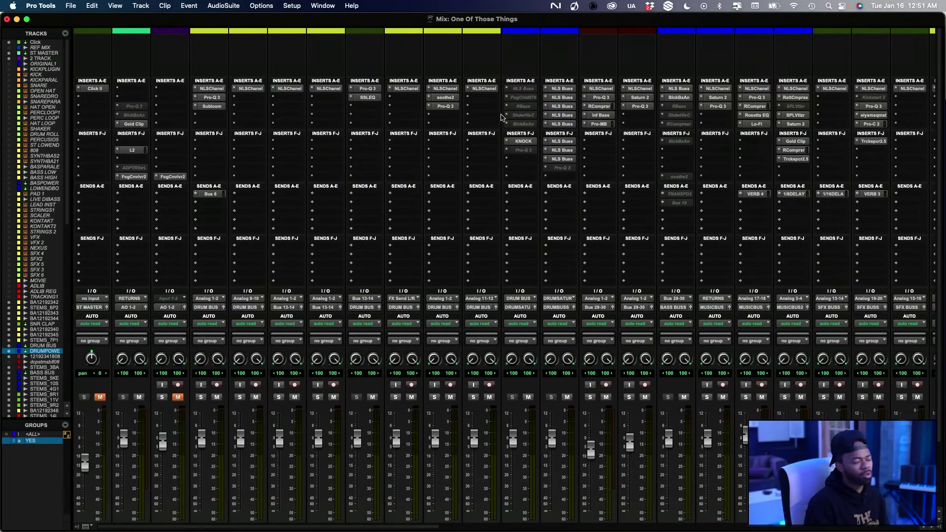
# Check the clipping in Gold Clip on ST MASTER during playback, resetting its clipping read-out and toggling the DRUM POWER BUS NLS Buss inserts
pyautogui.click(134, 124)
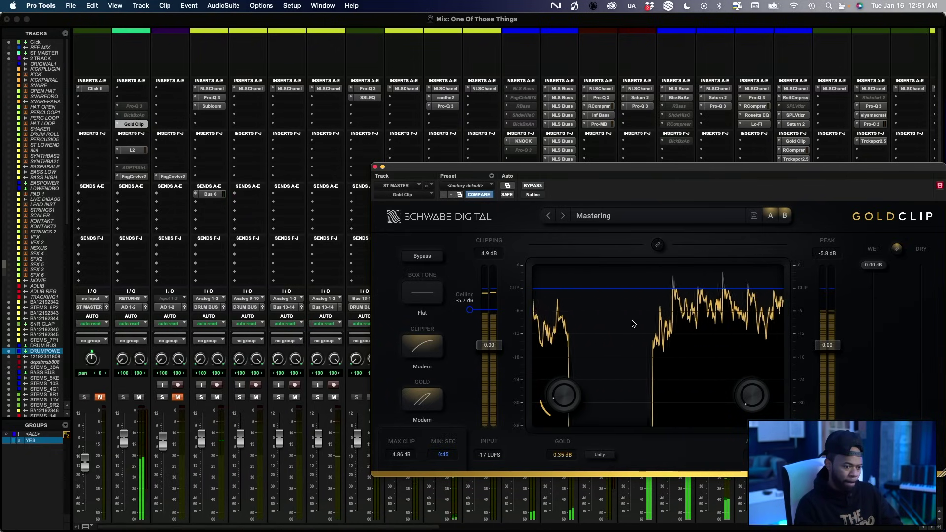
pyautogui.click(489, 255)
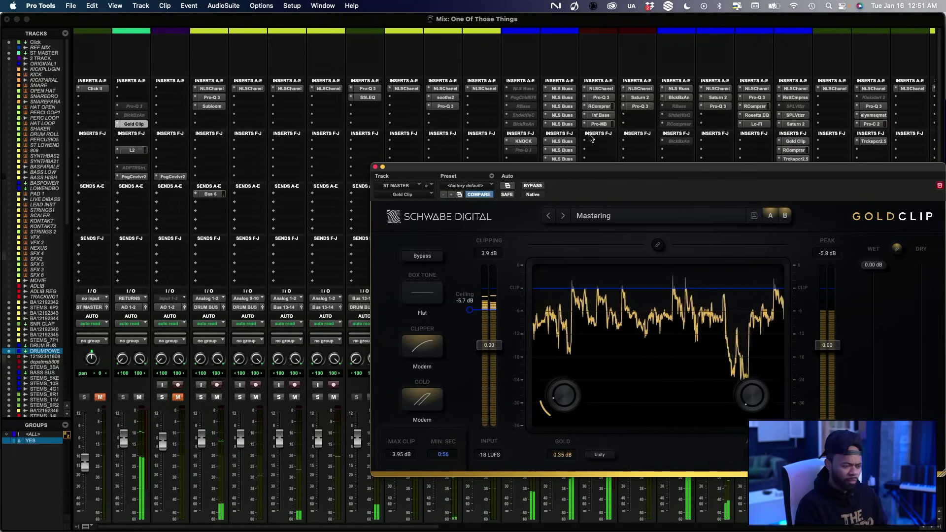
pyautogui.click(563, 90)
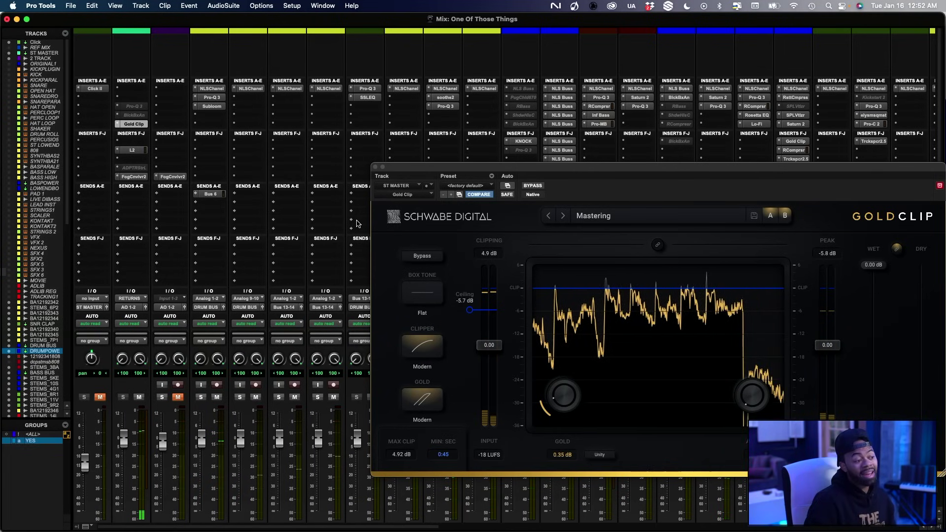
pyautogui.click(376, 168)
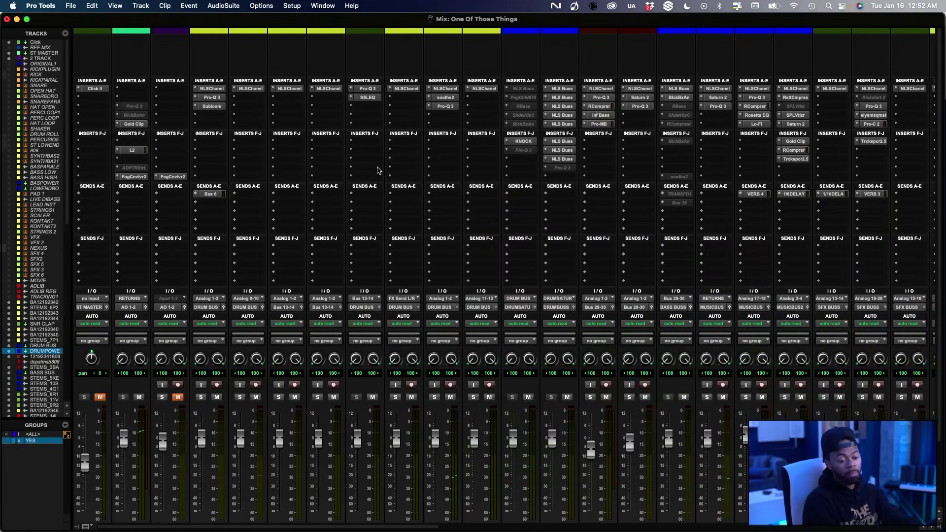
# Solo all the drum channels together, from the first drum stem after 2 TRACK through DRUM BUS and DRUM POWER BUS
pyautogui.scroll(-3, 377, 170)
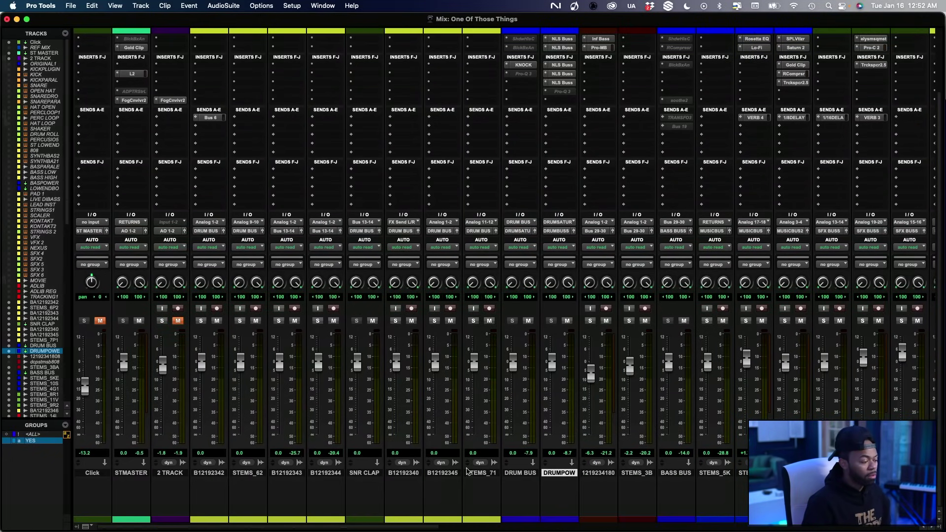
pyautogui.keyDown('shift'); pyautogui.click(224, 472); pyautogui.keyUp('shift')
pyautogui.click(200, 321)
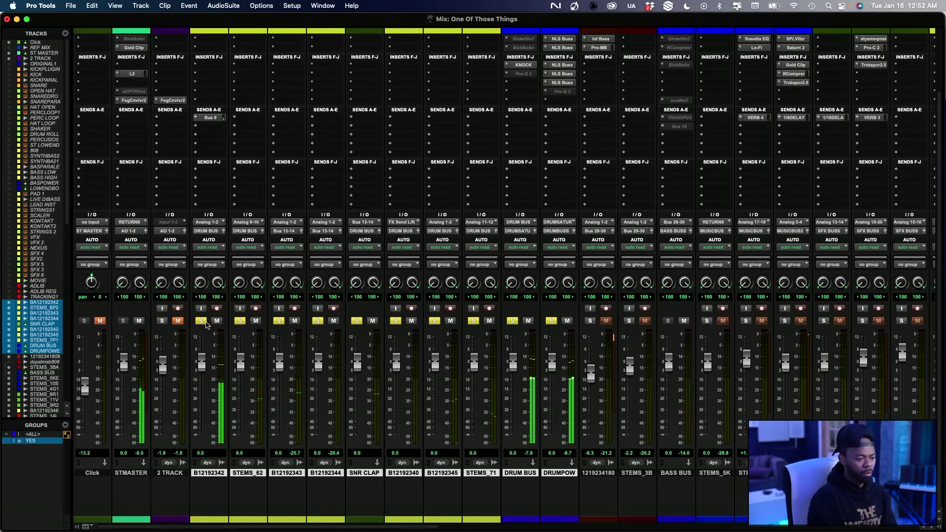
pyautogui.scroll(3, 508, 293)
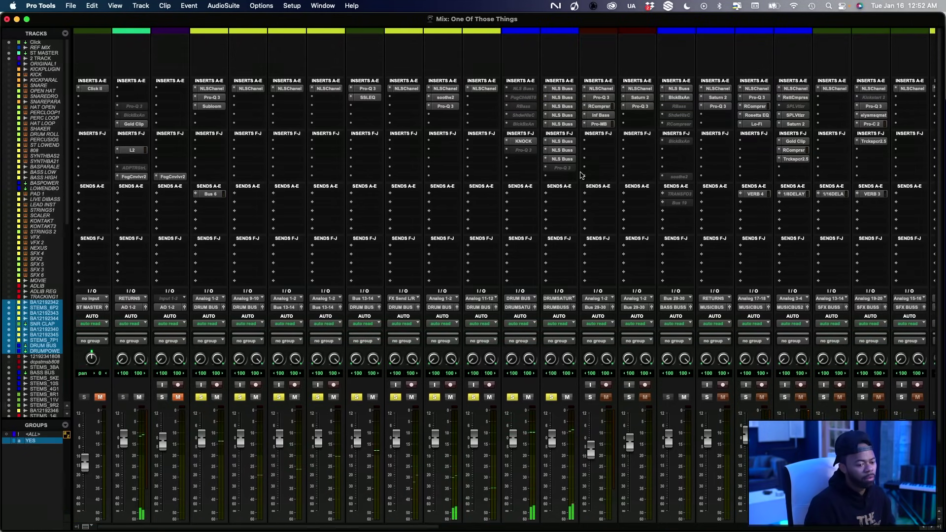
# Compare the drum power bus with its chain of NLS Buss inserts bypassed and active
pyautogui.press('super+equal')
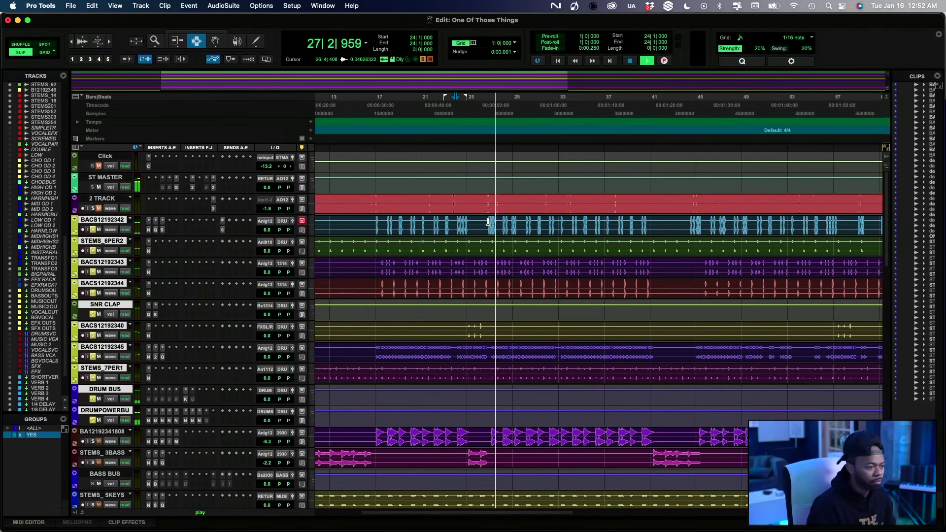
pyautogui.press('super+equal')
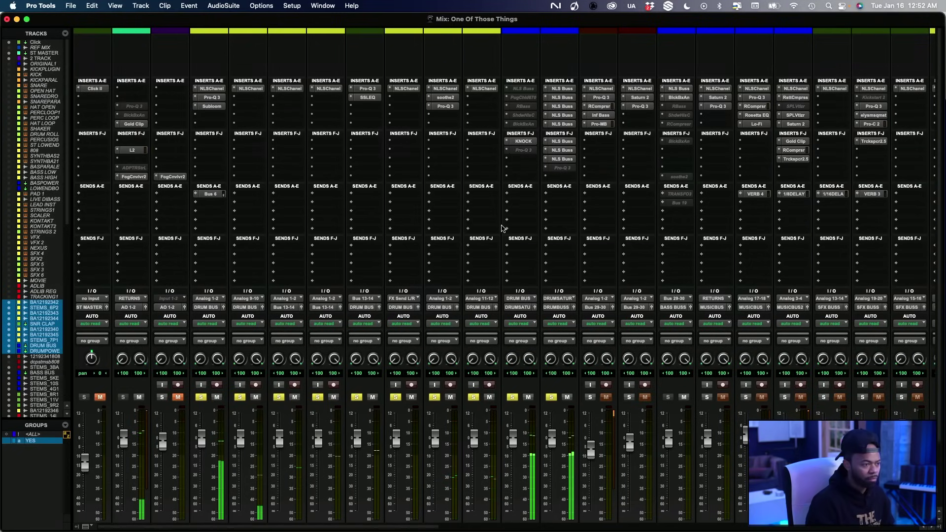
pyautogui.click(562, 91)
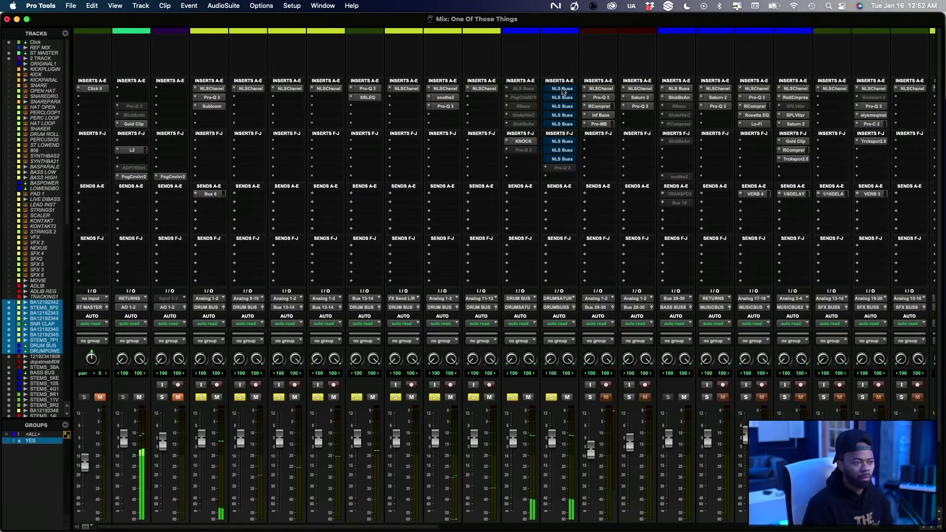
pyautogui.keyDown('shift'); pyautogui.keyDown('super'); pyautogui.click(562, 91); pyautogui.keyUp('super'); pyautogui.keyUp('shift')
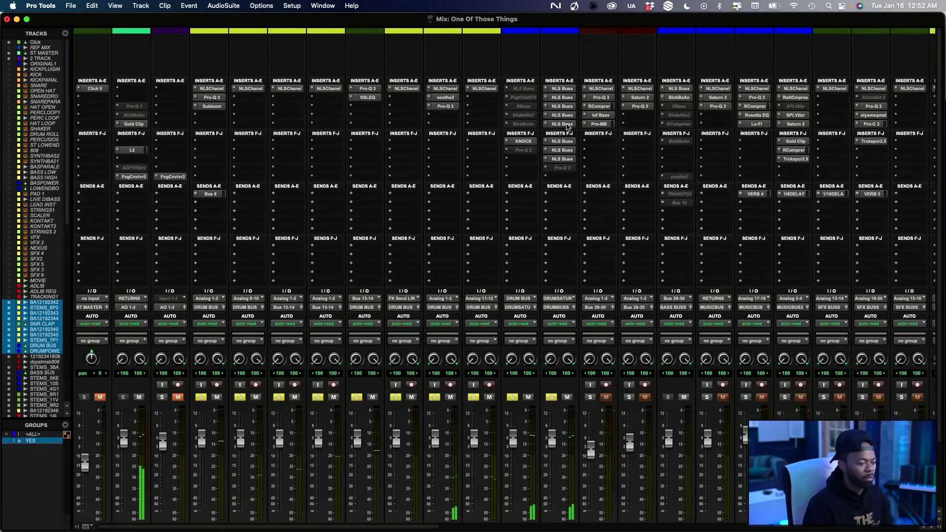
pyautogui.keyDown('shift'); pyautogui.keyDown('super'); pyautogui.click(560, 89); pyautogui.keyUp('super'); pyautogui.keyUp('shift')
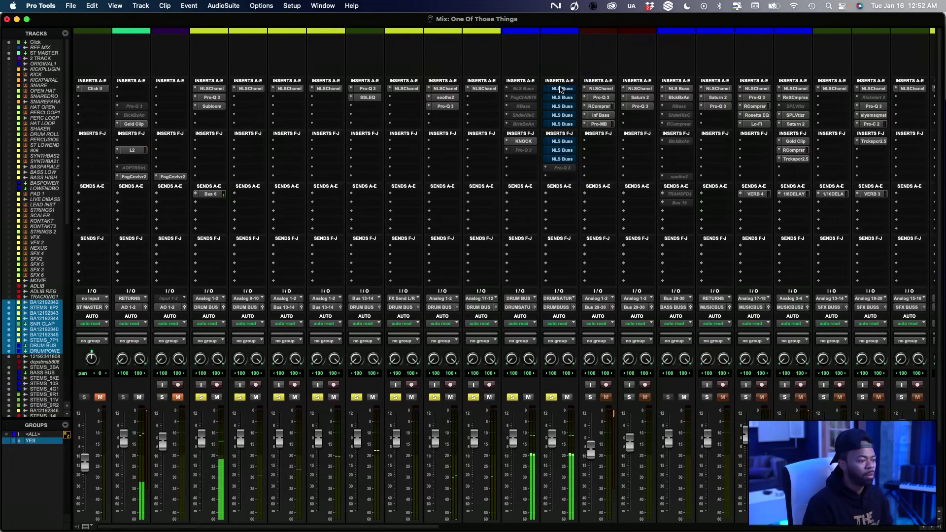
pyautogui.keyDown('shift'); pyautogui.keyDown('super'); pyautogui.click(565, 97); pyautogui.keyUp('super'); pyautogui.keyUp('shift')
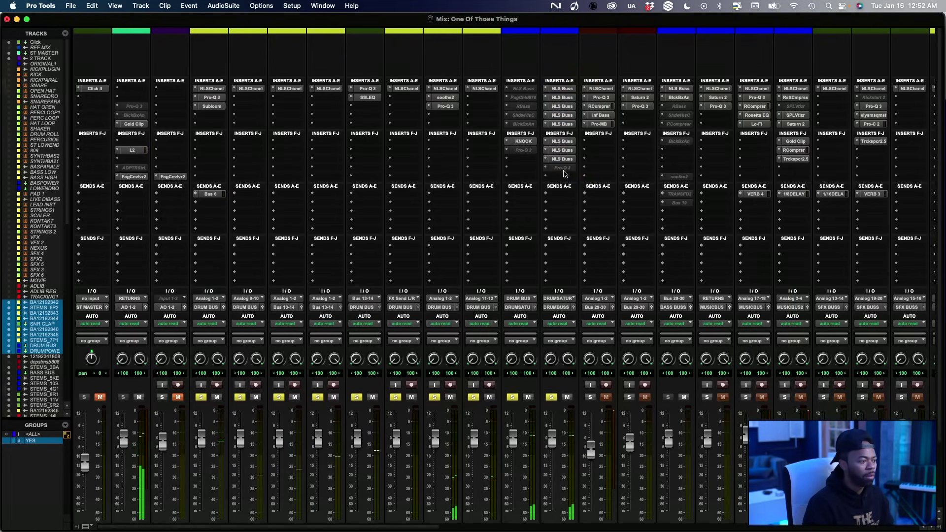
# Activate and open Pro-Q 3 on the drum power bus and lower its low cut to about 16.6 Hz
pyautogui.hscroll(1, 567, 171)
pyautogui.click(566, 170)
pyautogui.click(537, 171)
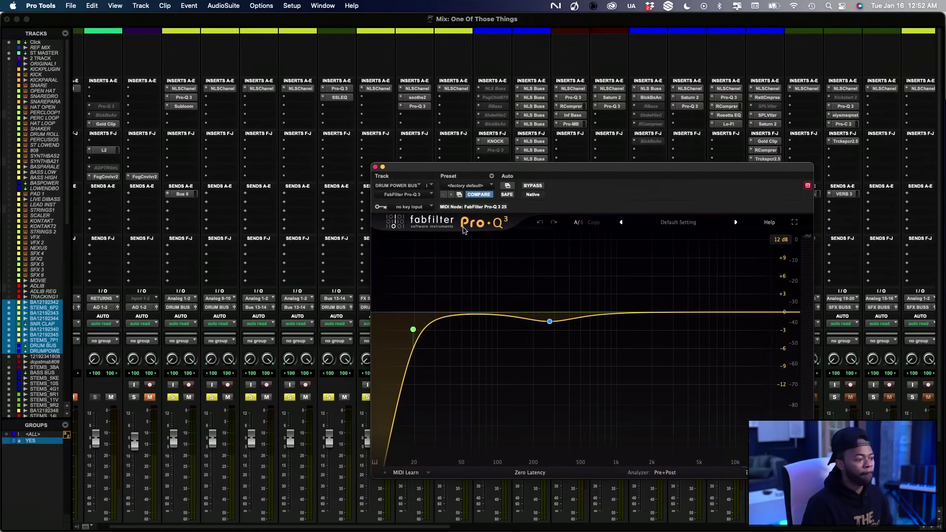
pyautogui.moveTo(413, 329); pyautogui.dragTo(404, 329)
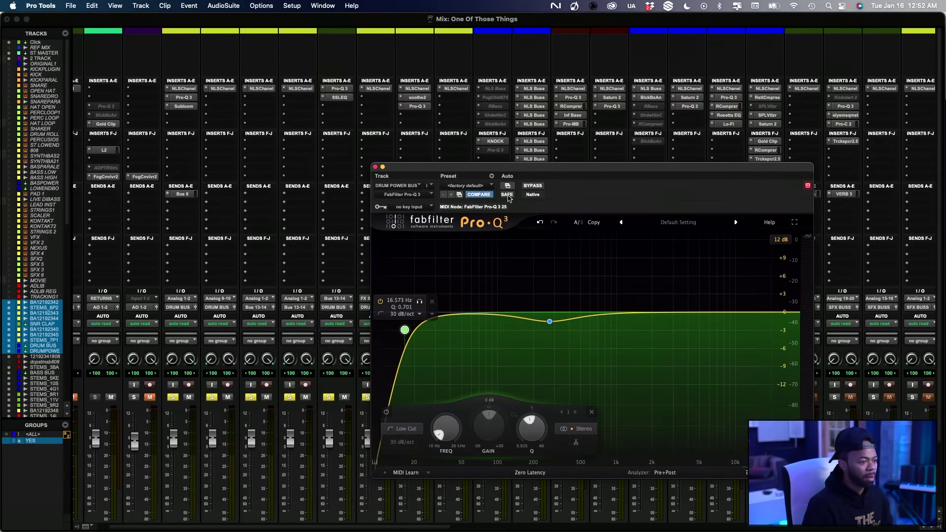
pyautogui.moveTo(554, 167); pyautogui.dragTo(401, 195)
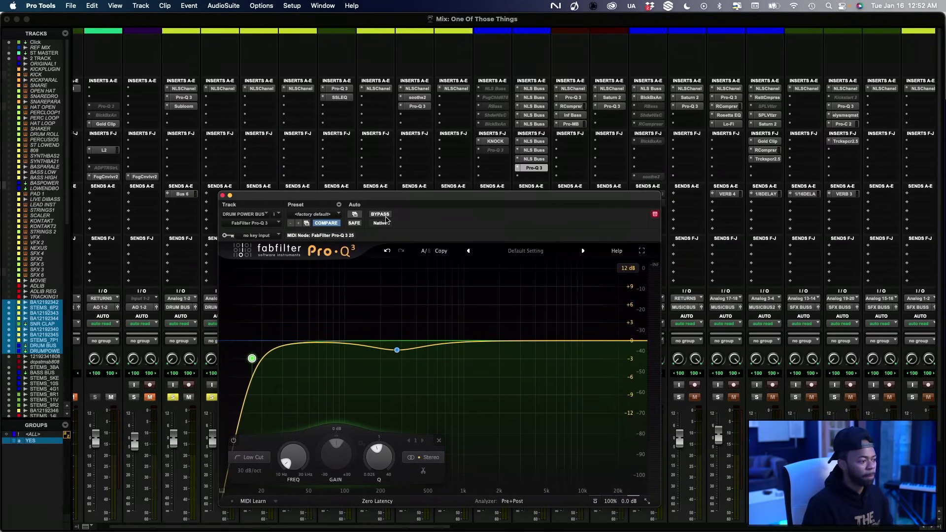
# Play the song and compare the drum power bus with all its inserts bypassed and active
pyautogui.press('space')
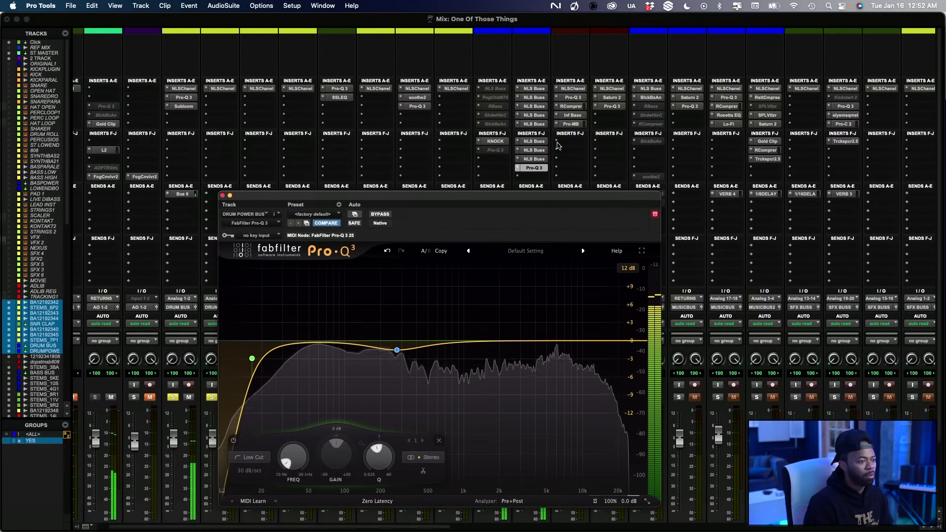
pyautogui.keyDown('shift'); pyautogui.keyDown('super'); pyautogui.click(534, 88); pyautogui.keyUp('super'); pyautogui.keyUp('shift')
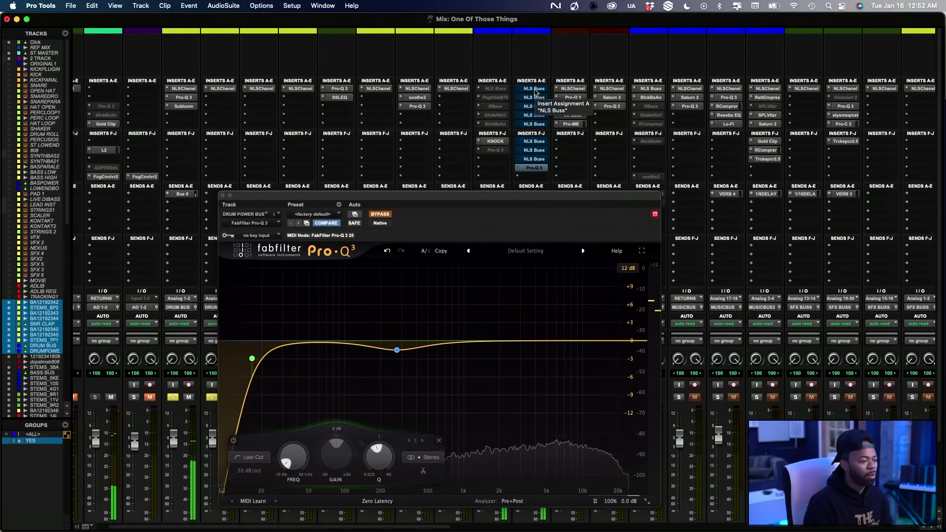
pyautogui.keyDown('shift'); pyautogui.keyDown('super'); pyautogui.click(535, 89); pyautogui.keyUp('super'); pyautogui.keyUp('shift')
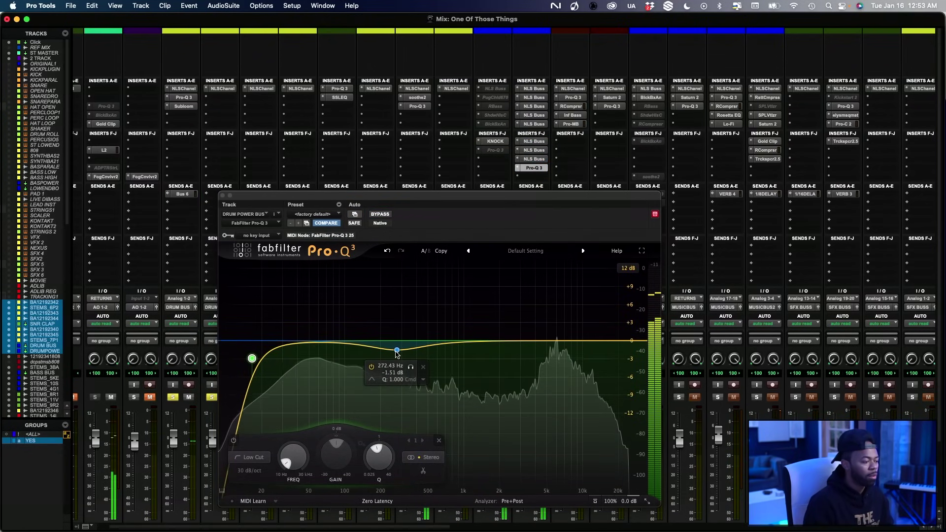
# Disable the 272 Hz bell band in Pro-Q 3 and lower the low-cut frequency further
pyautogui.click(398, 351)
pyautogui.click(372, 368)
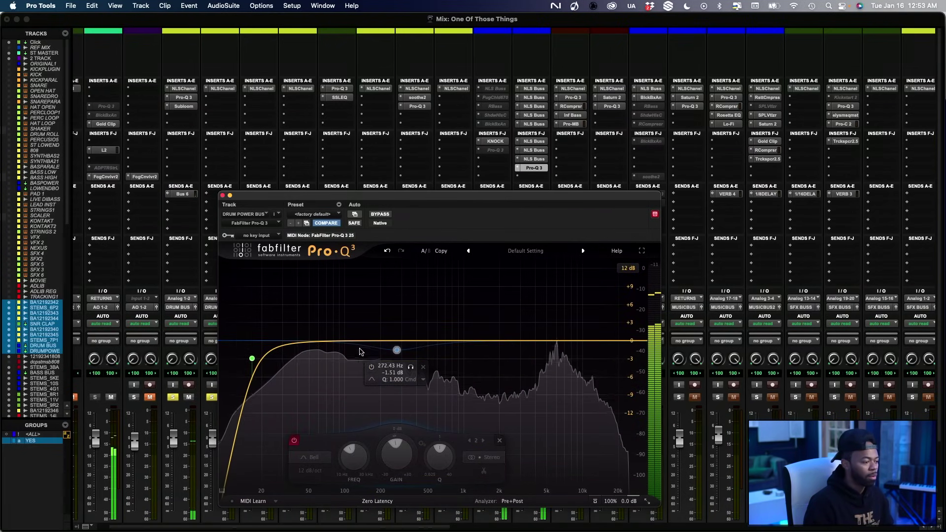
pyautogui.moveTo(250, 355)
pyautogui.moveTo(251, 359); pyautogui.dragTo(245, 359)
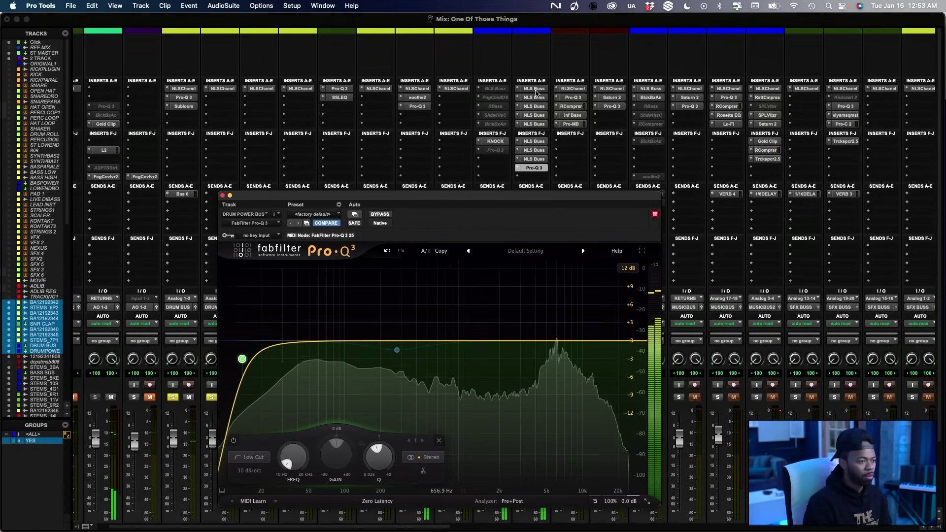
# Compare the drum power bus during playback with the NLS Buss inserts and adjusted Pro-Q 3 bypassed and active
pyautogui.keyDown('super'); pyautogui.click(535, 92); pyautogui.keyUp('super')
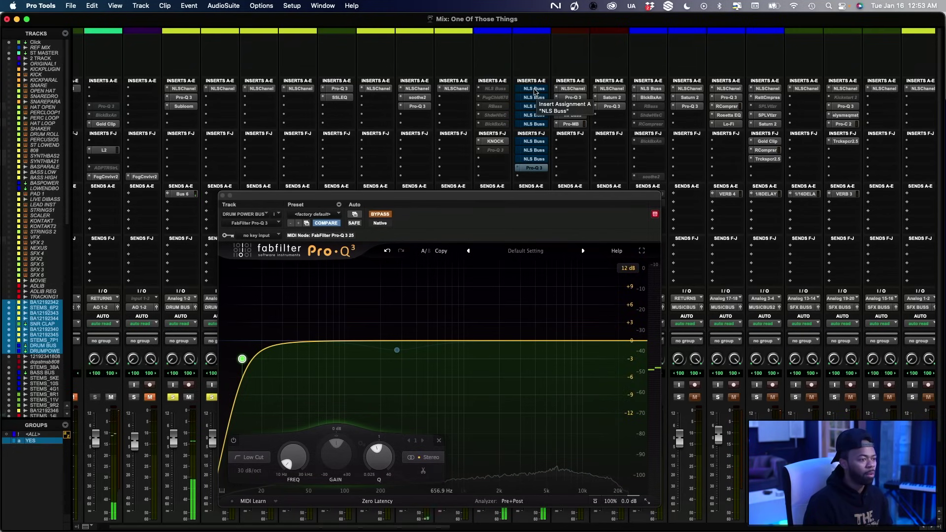
pyautogui.keyDown('super'); pyautogui.click(534, 91); pyautogui.keyUp('super')
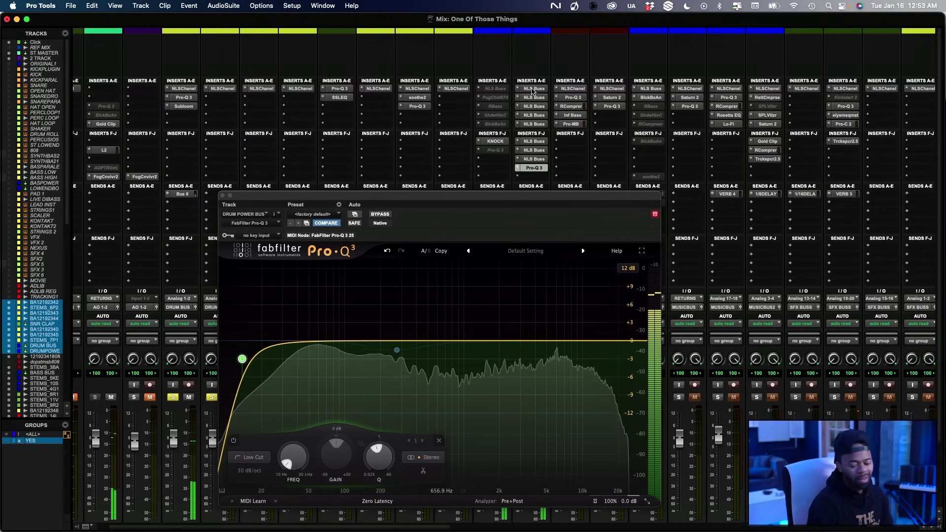
pyautogui.press('space')
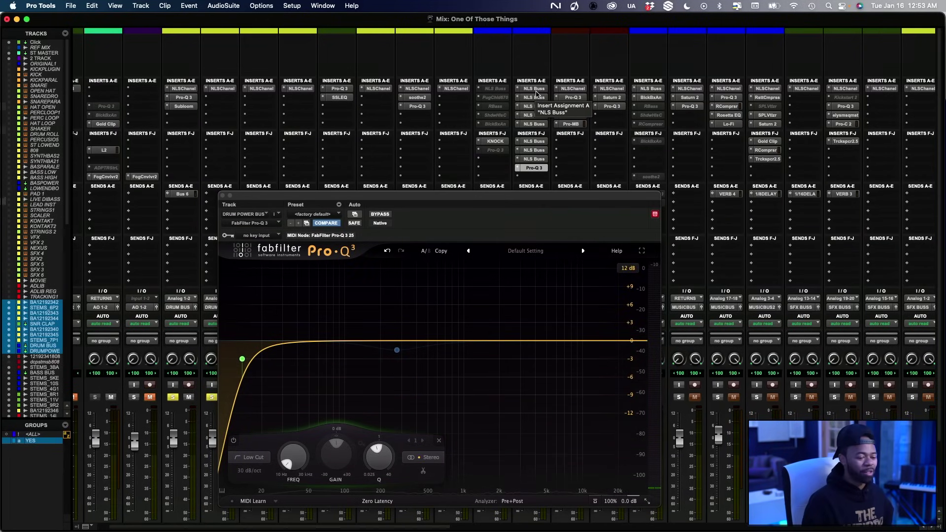
pyautogui.press('space')
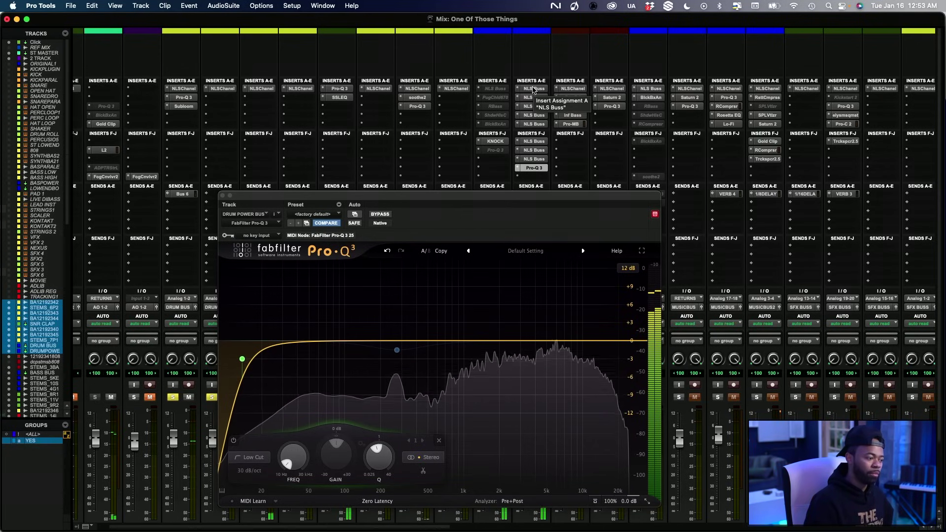
pyautogui.keyDown('shift'); pyautogui.keyDown('super'); pyautogui.click(533, 89); pyautogui.keyUp('super'); pyautogui.keyUp('shift')
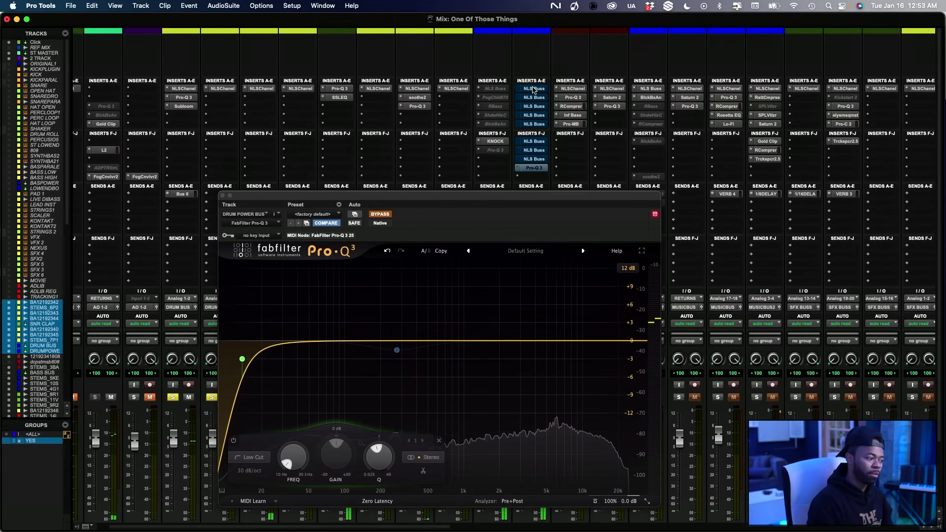
pyautogui.keyDown('shift'); pyautogui.keyDown('super'); pyautogui.click(533, 88); pyautogui.keyUp('super'); pyautogui.keyUp('shift')
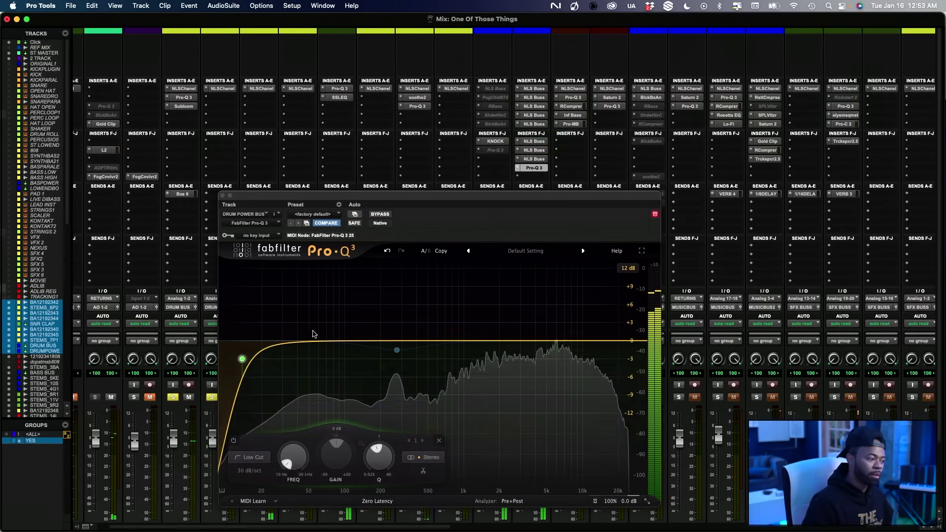
# Try a bell boost of about 0.9 dB near 59 Hz in Pro-Q 3, and remove it
pyautogui.click(314, 339)
pyautogui.moveTo(318, 342); pyautogui.dragTo(321, 335)
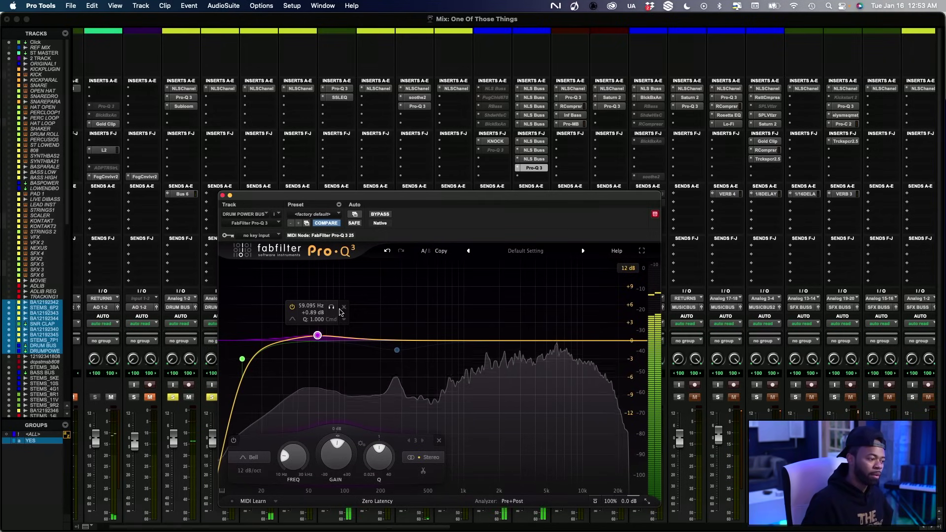
pyautogui.doubleClick(318, 335)
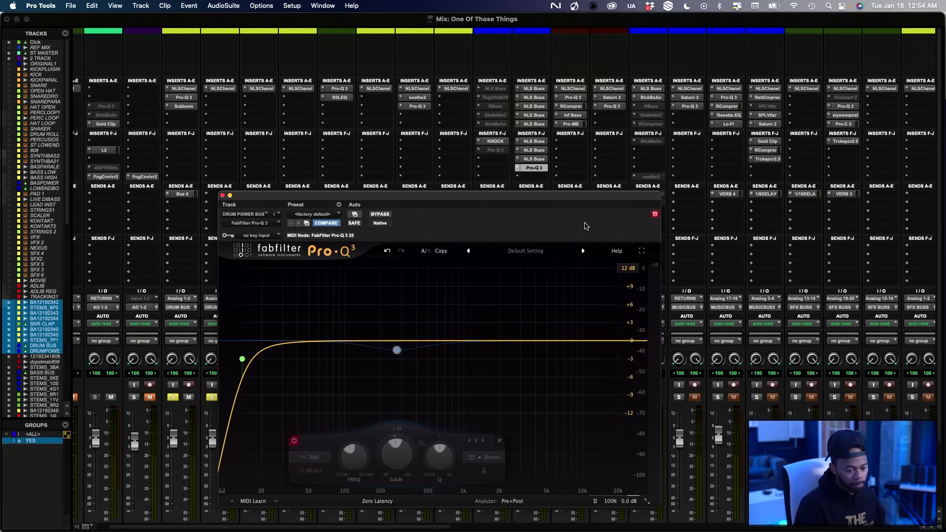
# Resume playback and insert the spiff plug-in on the drum power bus after Pro-Q 3
pyautogui.press('space')
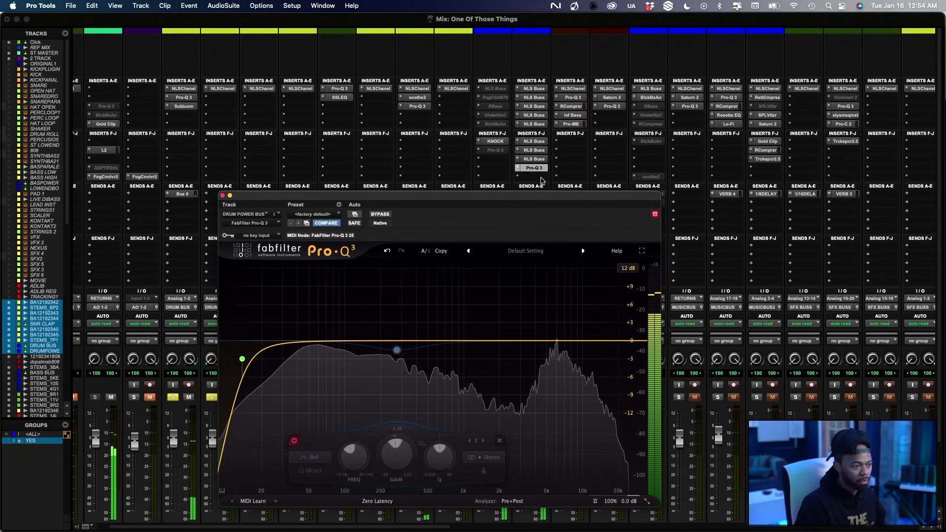
pyautogui.click(542, 177)
pyautogui.click(548, 161)
pyautogui.write('spiff')
pyautogui.press('Return')
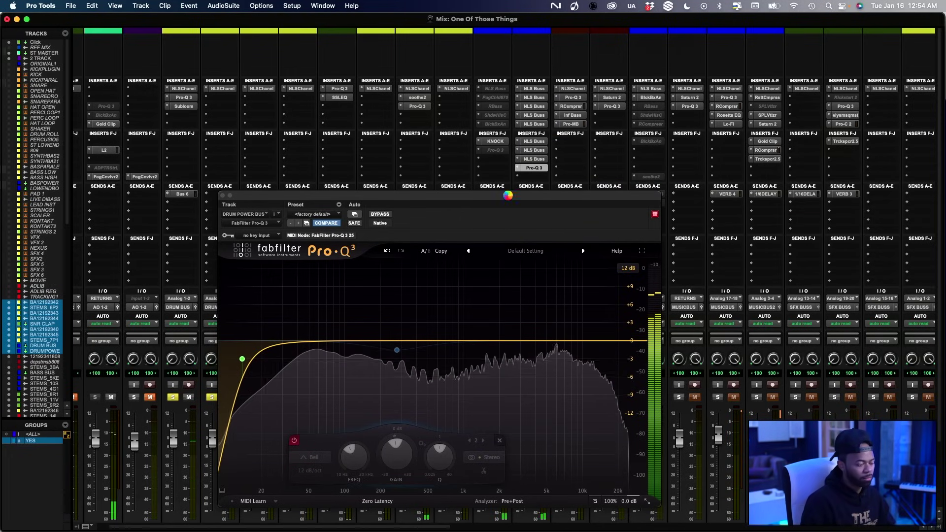
pyautogui.moveTo(509, 198); pyautogui.dragTo(492, 199)
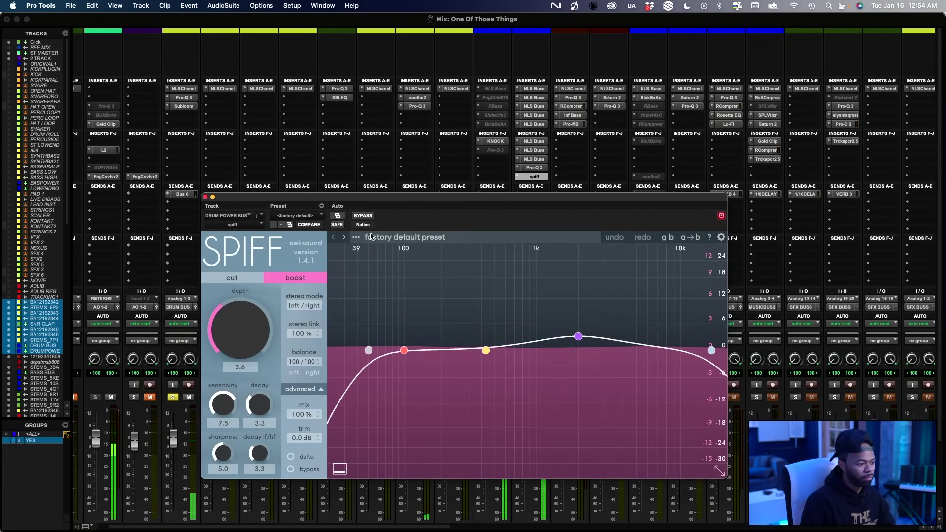
# Lower spiff's band 3 sensitivity to 1.8 dB and its trim to -1.0 dB, checking the sound against bypass
pyautogui.moveTo(581, 343); pyautogui.dragTo(581, 348)
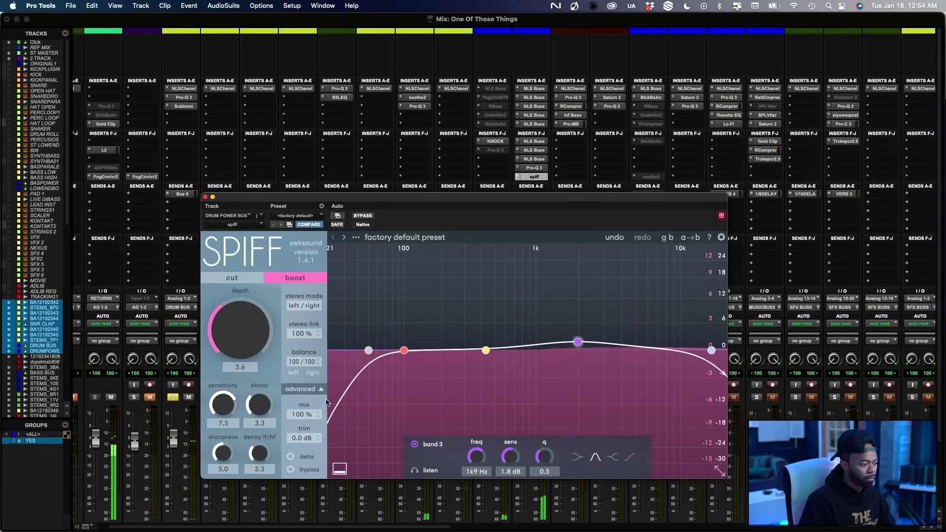
pyautogui.click(363, 216)
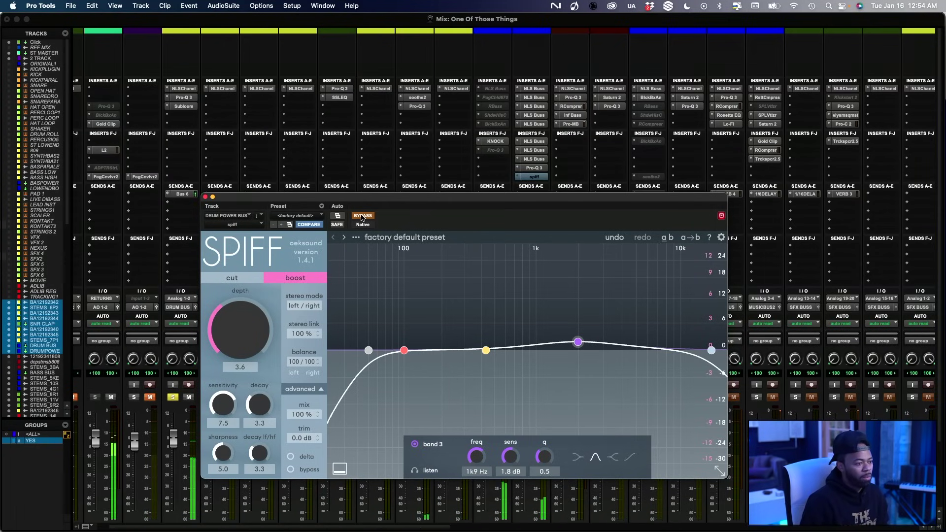
pyautogui.click(363, 216)
pyautogui.moveTo(294, 438); pyautogui.dragTo(294, 450)
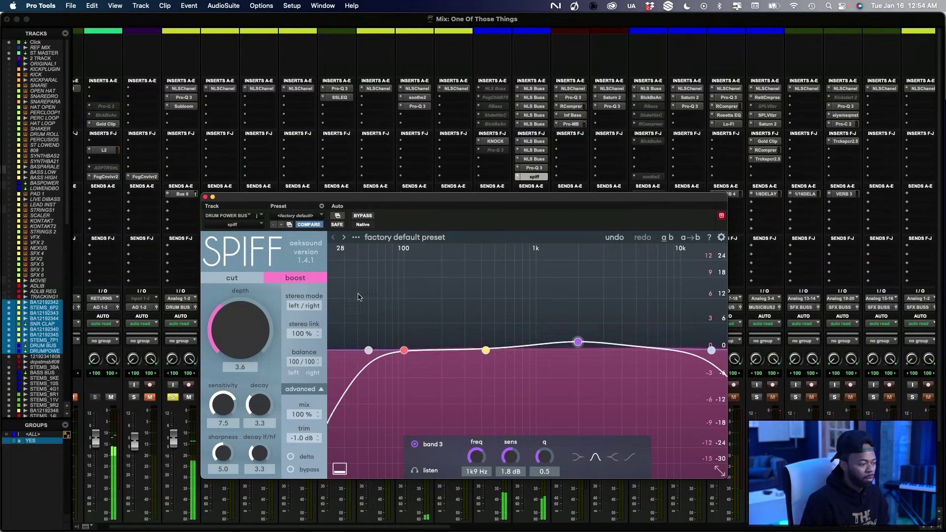
pyautogui.click(363, 217)
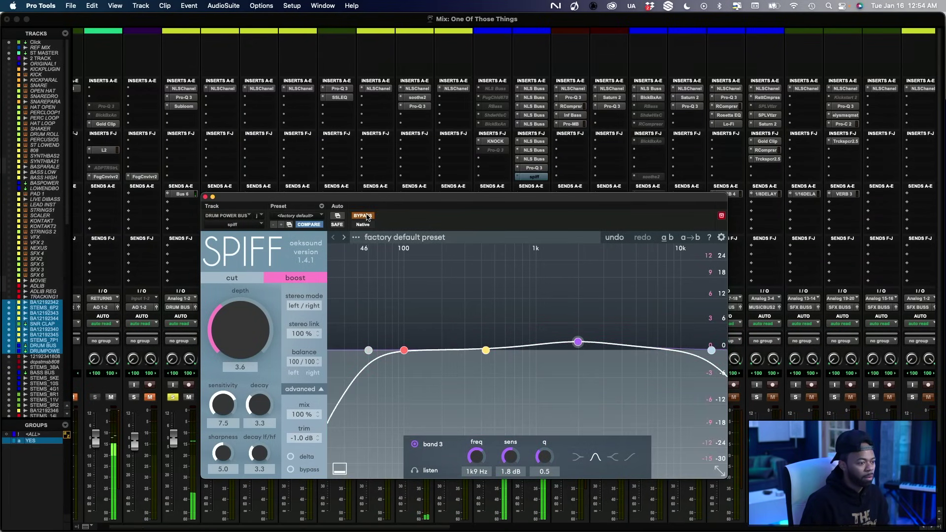
pyautogui.click(363, 216)
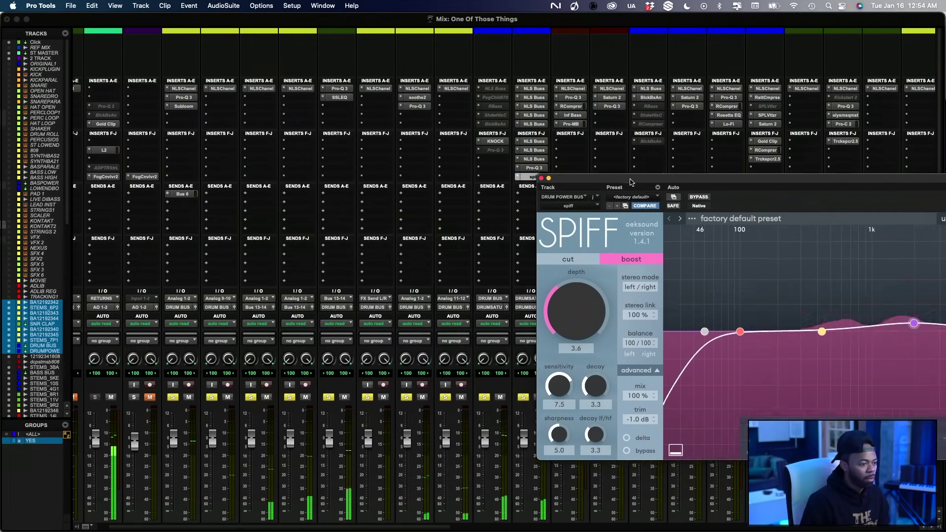
# Compare the drum power bus level against bypassed spiff, set spiff's trim to -2.0 dB and clear the bus's peak reading
pyautogui.moveTo(367, 197); pyautogui.dragTo(757, 168)
pyautogui.scroll(-5, 590, 255)
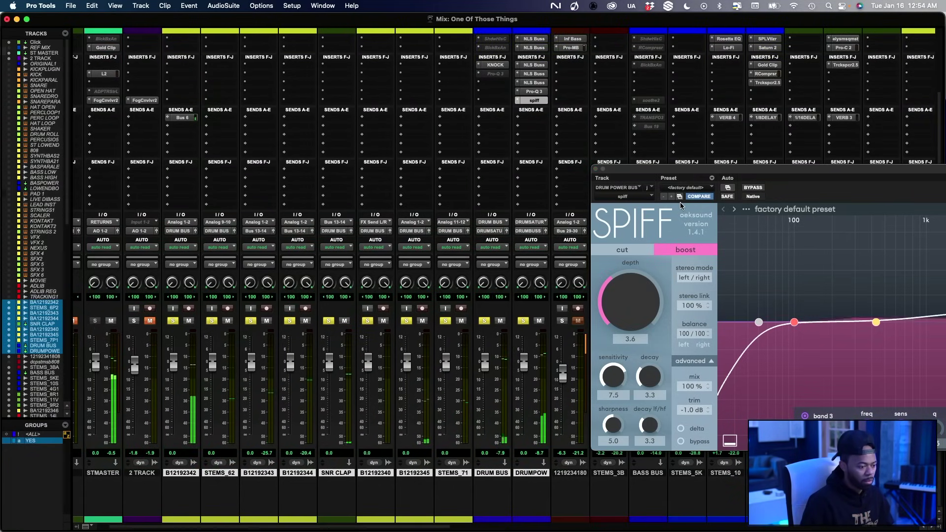
pyautogui.click(752, 187)
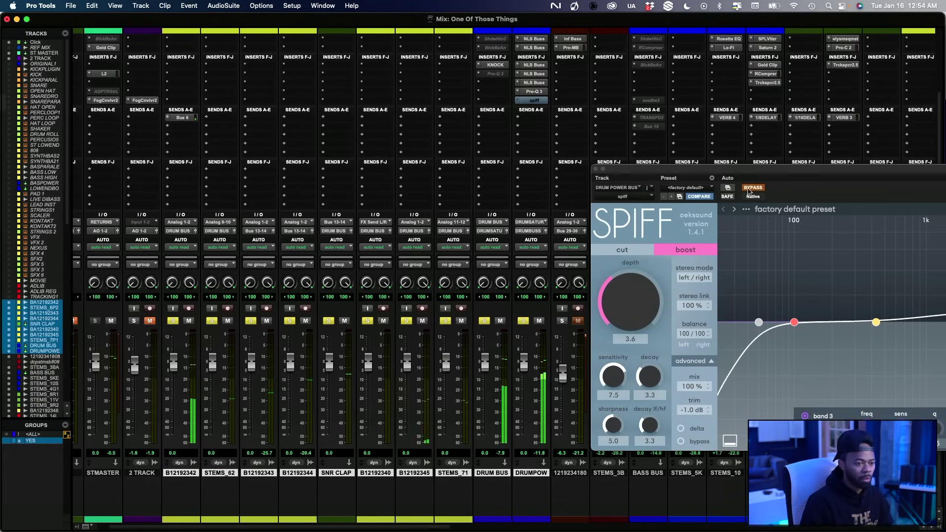
pyautogui.click(751, 188)
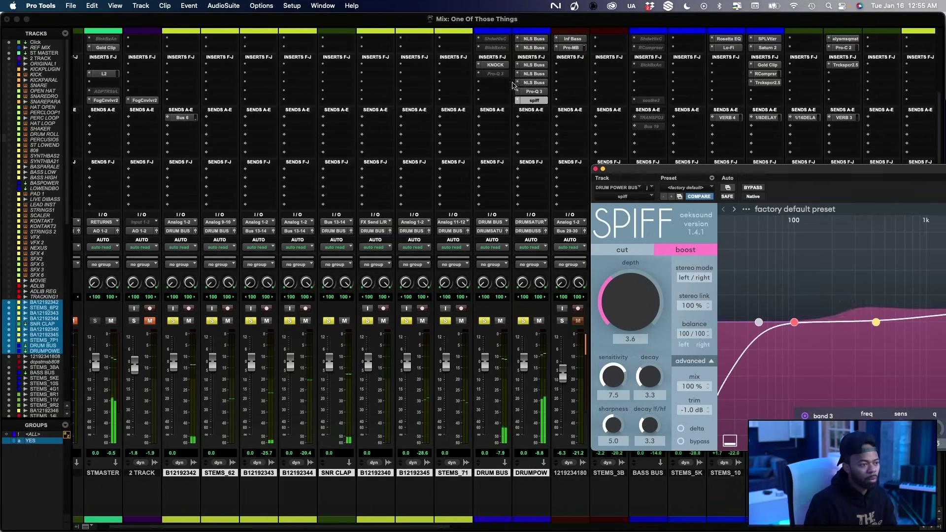
pyautogui.moveTo(690, 413); pyautogui.dragTo(690, 415)
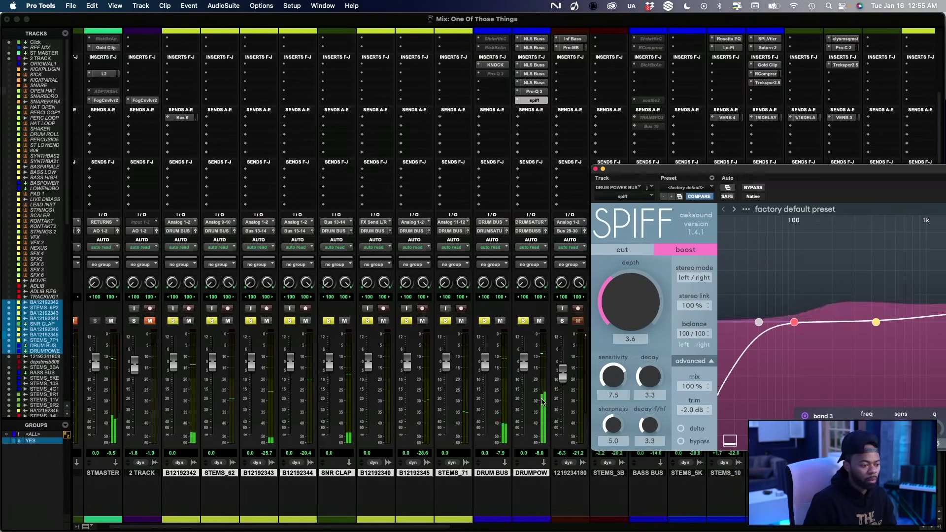
pyautogui.click(540, 453)
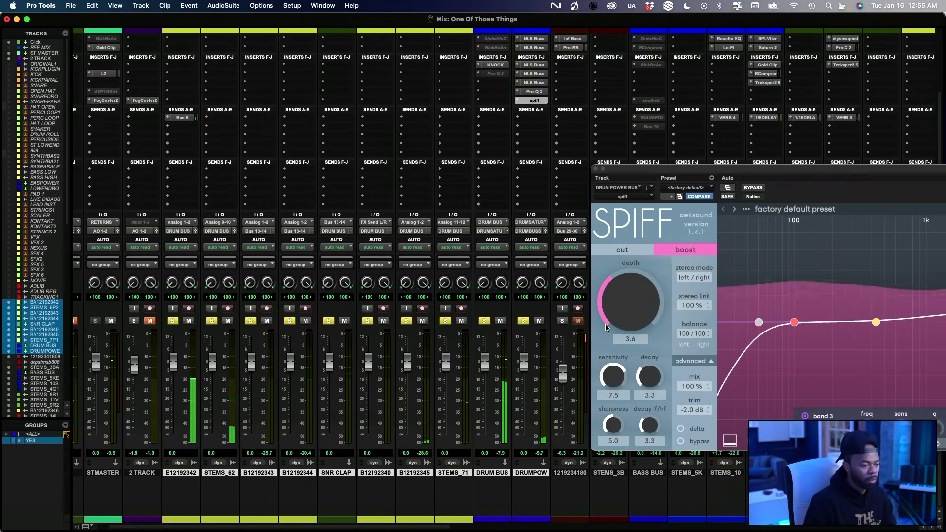
# Compare the drum power bus sound with spiff bypassed and active, and with its whole insert chain bypassed and active
pyautogui.click(752, 188)
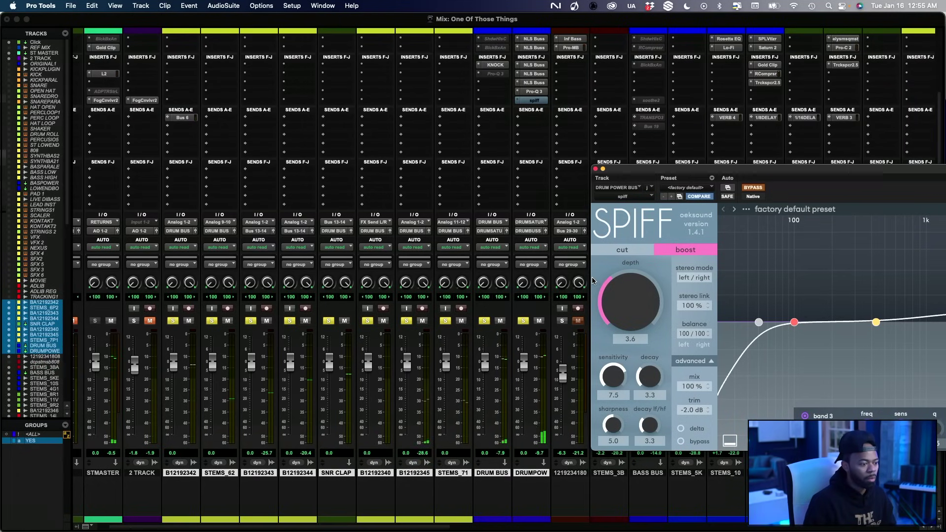
pyautogui.click(752, 188)
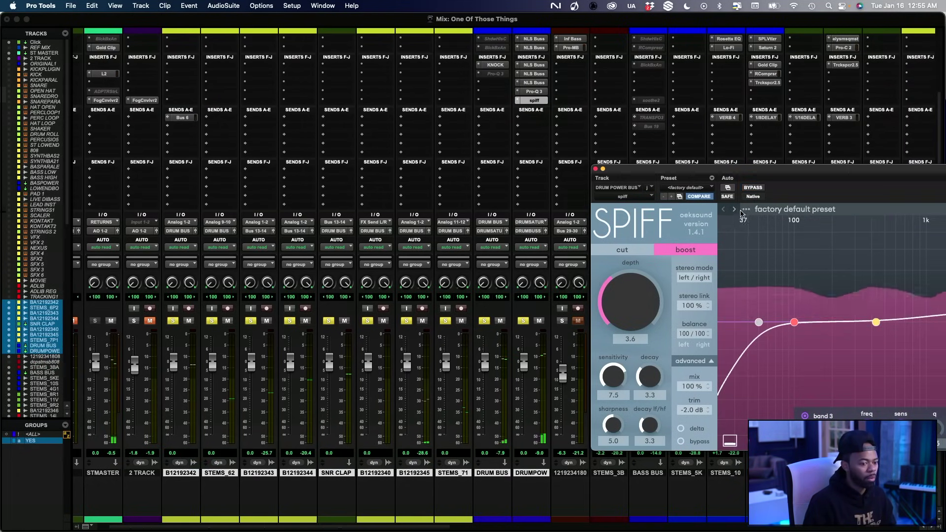
pyautogui.scroll(2, 570, 104)
pyautogui.keyDown('super'); pyautogui.click(534, 133); pyautogui.keyUp('super')
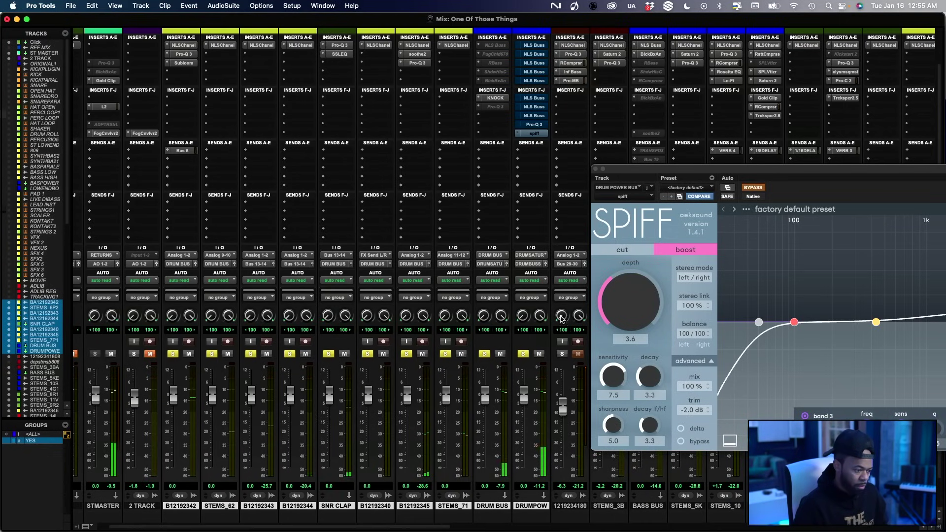
pyautogui.moveTo(539, 45); pyautogui.dragTo(537, 134)
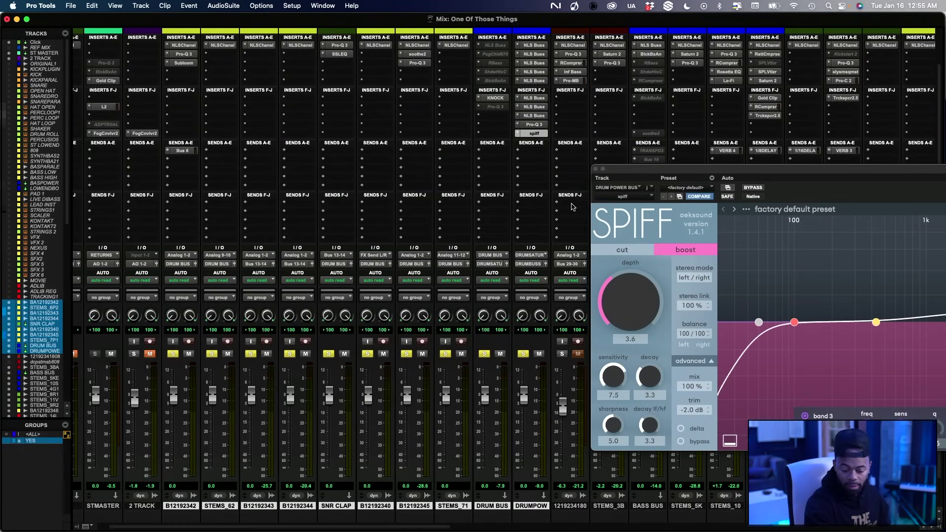
pyautogui.press('space')
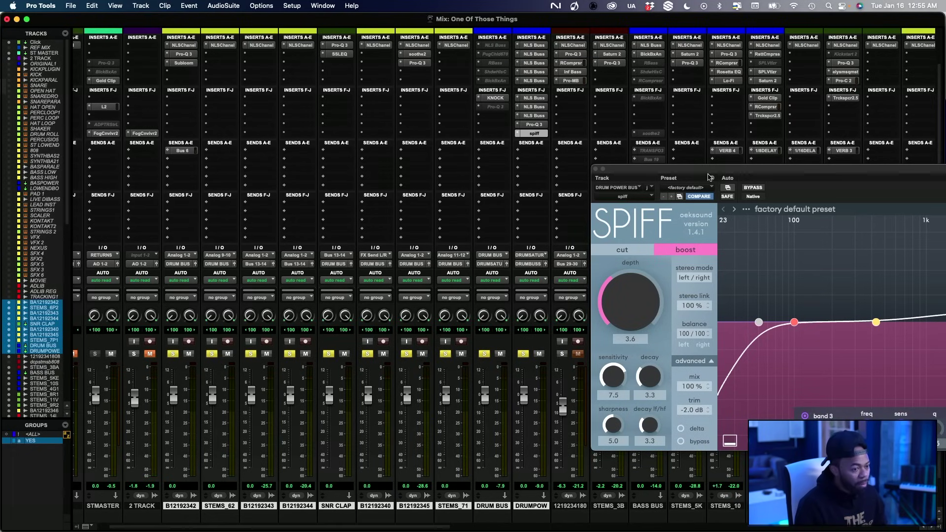
# Set spiff's trim to -3.0 dB and check the drum power bus's peak level against bypassed spiff
pyautogui.moveTo(708, 177); pyautogui.dragTo(647, 138)
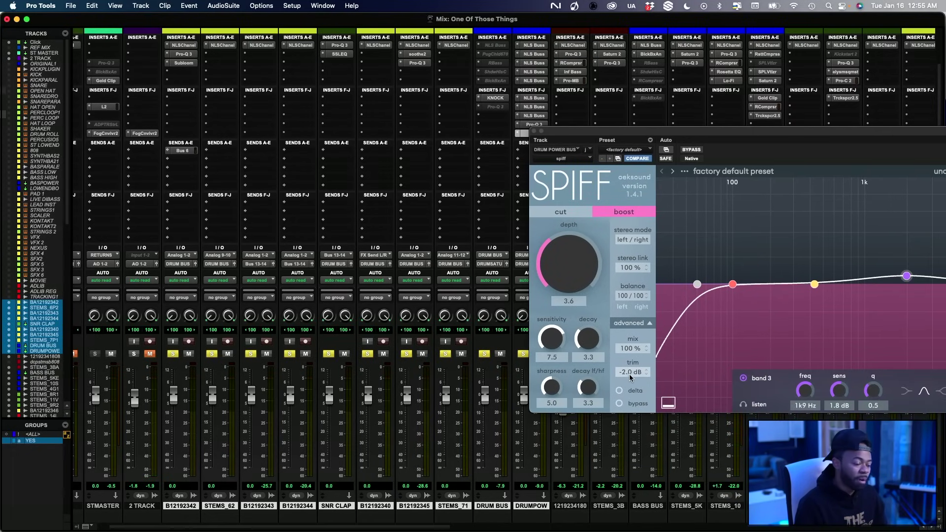
pyautogui.moveTo(629, 373); pyautogui.dragTo(630, 377)
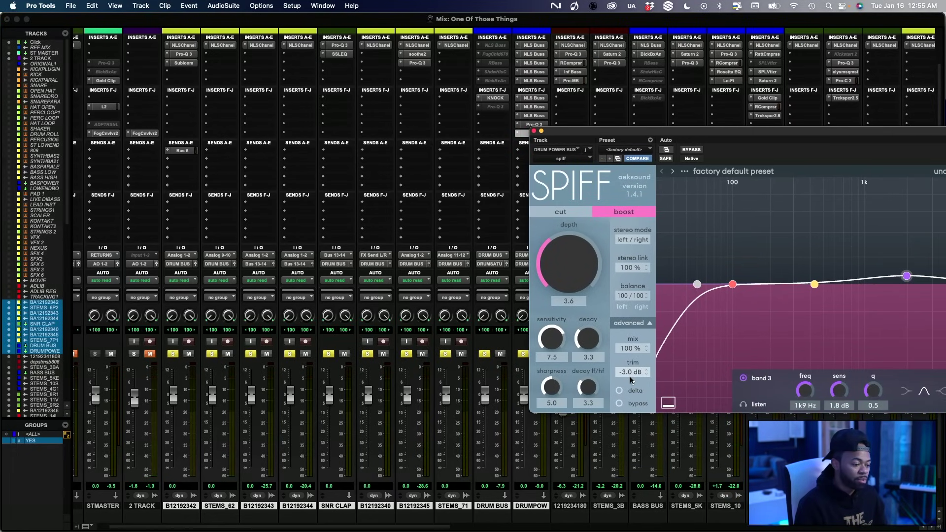
pyautogui.click(541, 487)
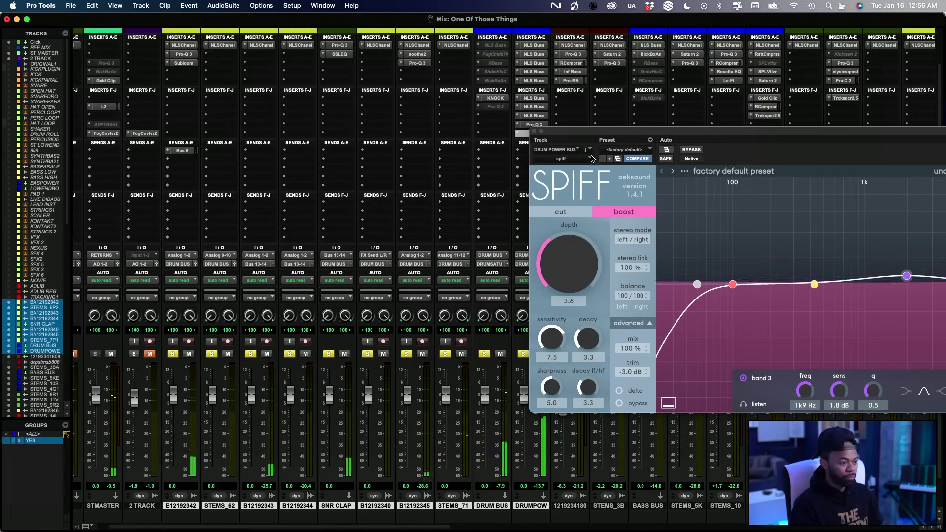
pyautogui.click(695, 150)
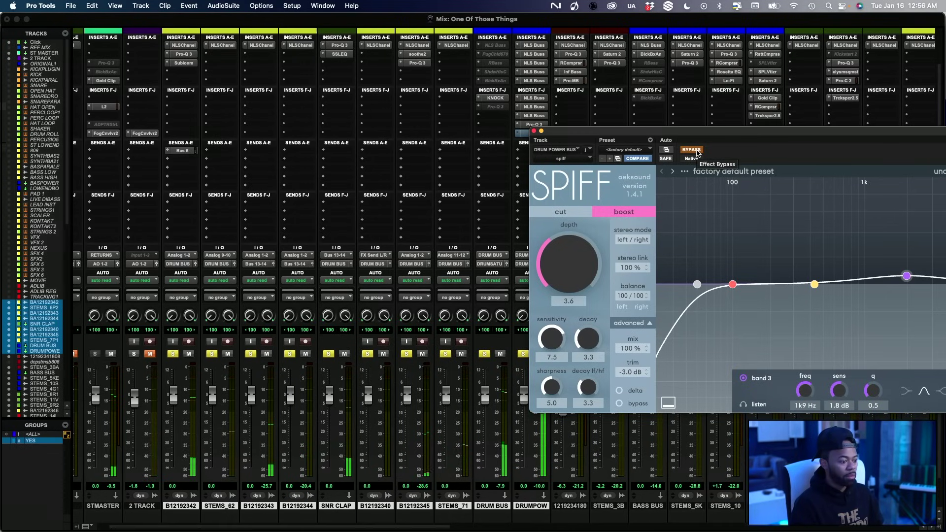
pyautogui.click(694, 150)
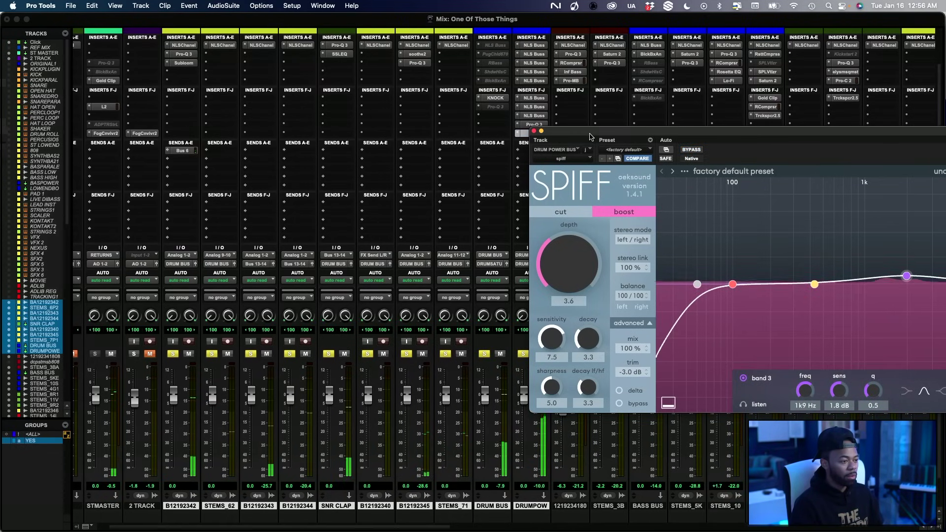
# Restart playback, compare the drum power bus with all its inserts bypassed and active, and close spiff
pyautogui.press('space')
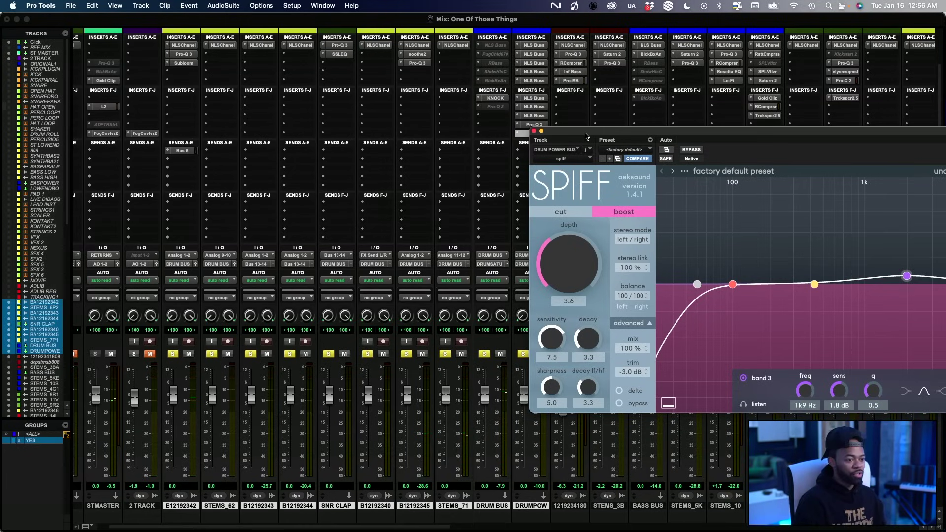
pyautogui.press('space')
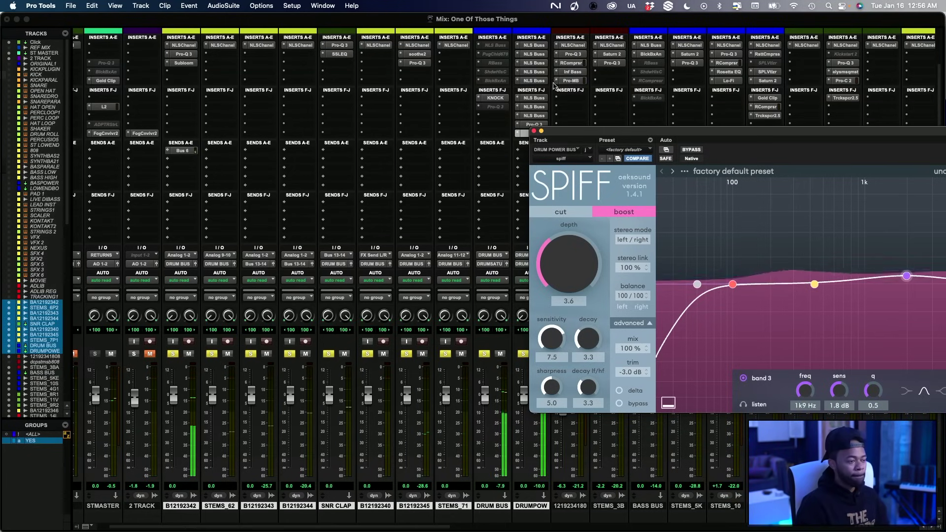
pyautogui.keyDown('shift'); pyautogui.keyDown('super'); pyautogui.click(535, 46); pyautogui.keyUp('super'); pyautogui.keyUp('shift')
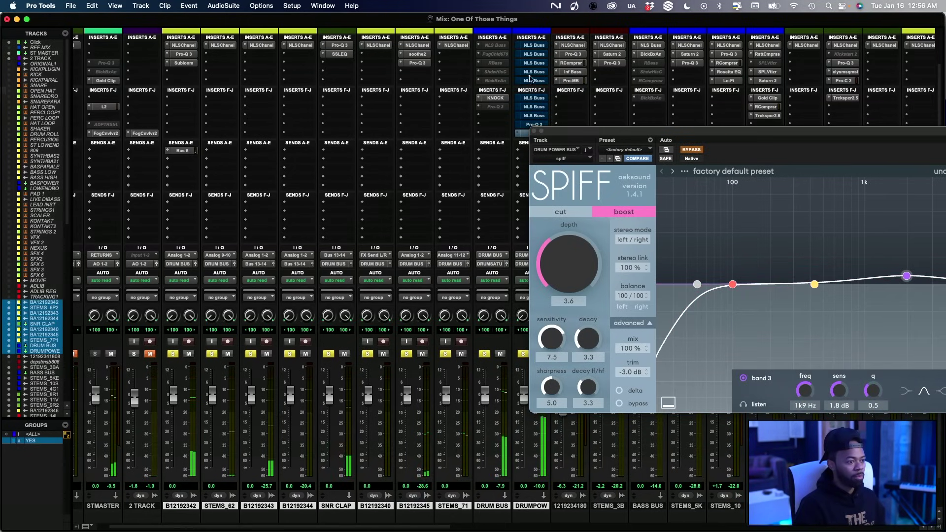
pyautogui.keyDown('shift'); pyautogui.keyDown('super'); pyautogui.click(535, 48); pyautogui.keyUp('super'); pyautogui.keyUp('shift')
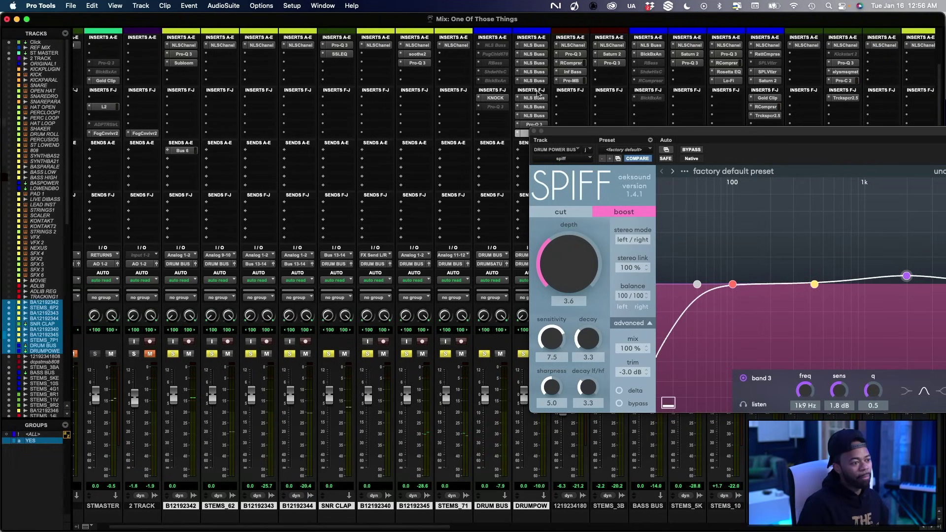
pyautogui.click(535, 131)
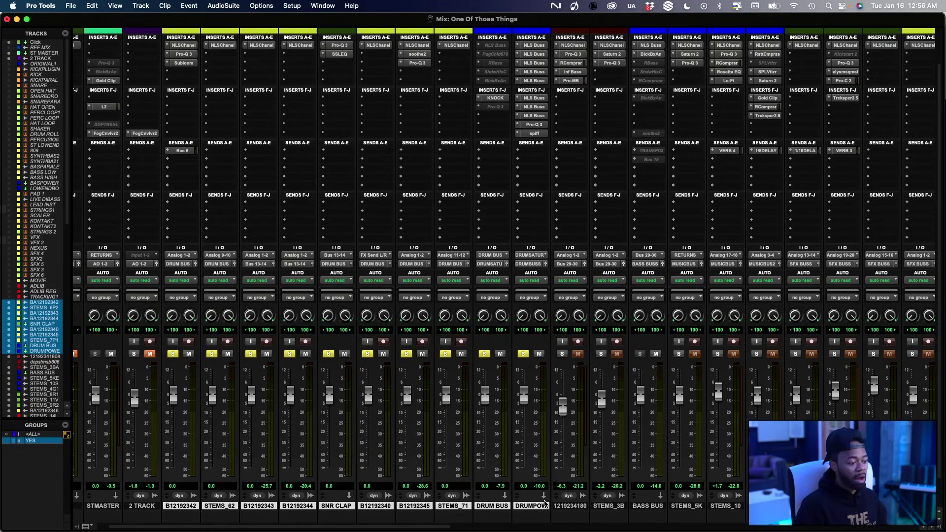
# Make only the drum power bus track inactive
pyautogui.click(539, 507)
pyautogui.rightClick(538, 508)
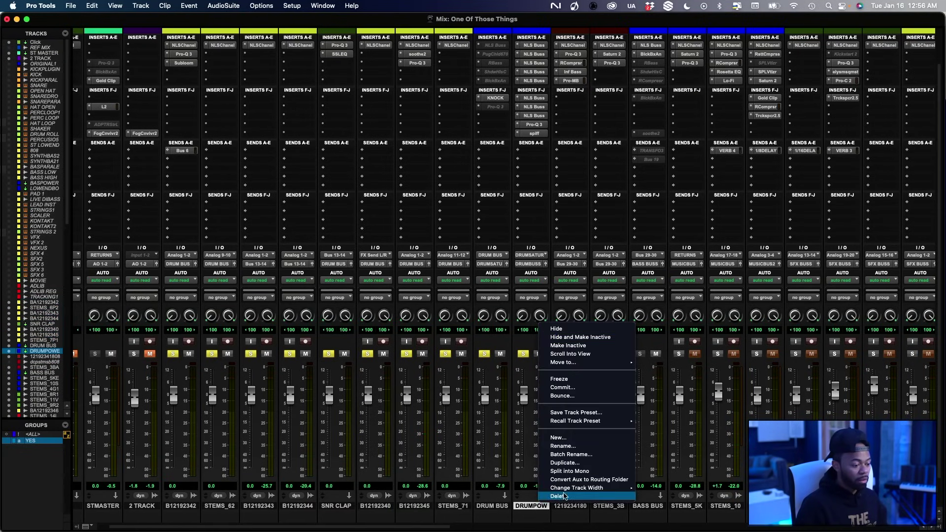
pyautogui.click(567, 346)
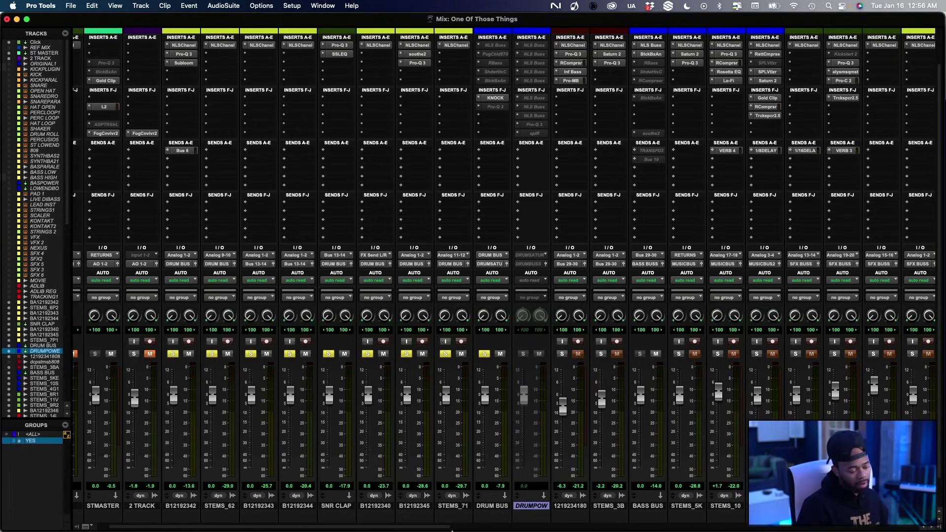
# Unsolo the tracks from B12192342 through DRUM BUS and start playback of the full mix
pyautogui.click(500, 506)
pyautogui.hscroll(-3, 495, 505)
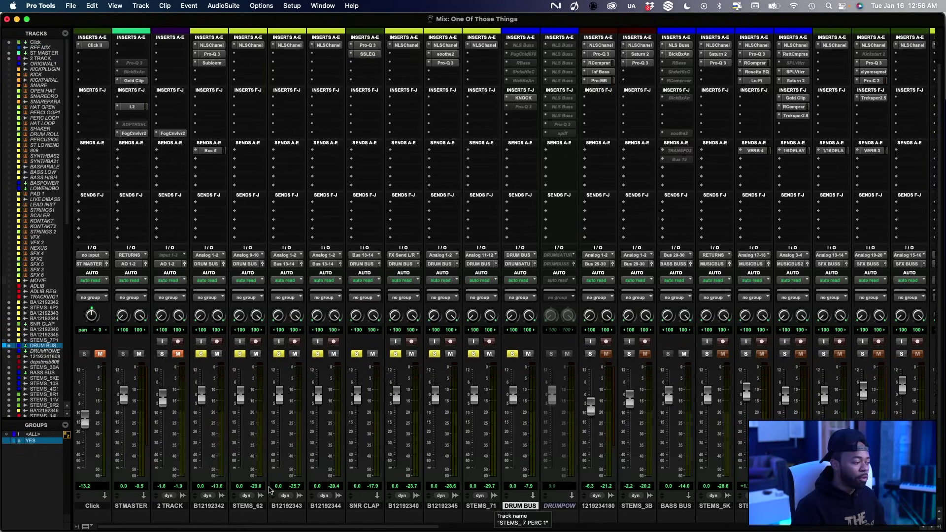
pyautogui.keyDown('shift'); pyautogui.click(197, 507); pyautogui.keyUp('shift')
pyautogui.click(200, 354)
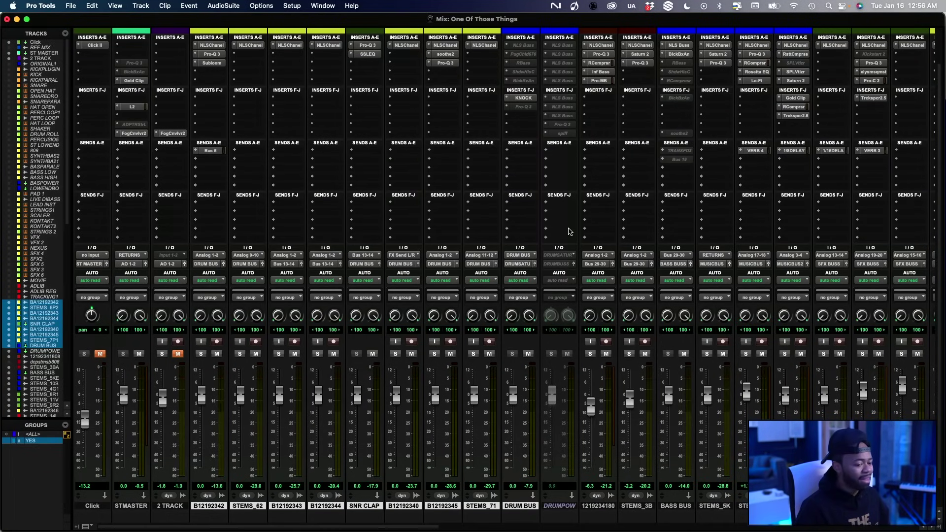
pyautogui.press('space')
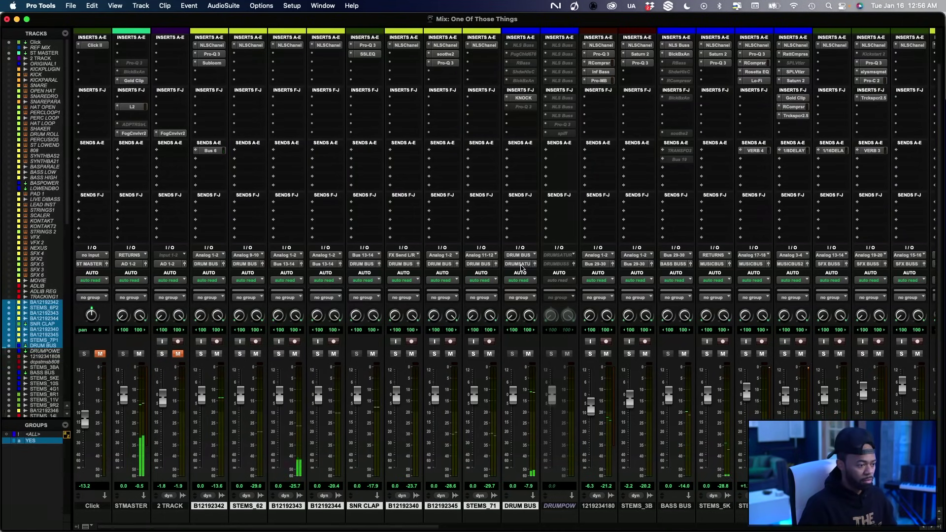
# Route the DRUM BUS track's output to DRUM BUSS (Stereo)
pyautogui.click(521, 268)
pyautogui.write('drum')
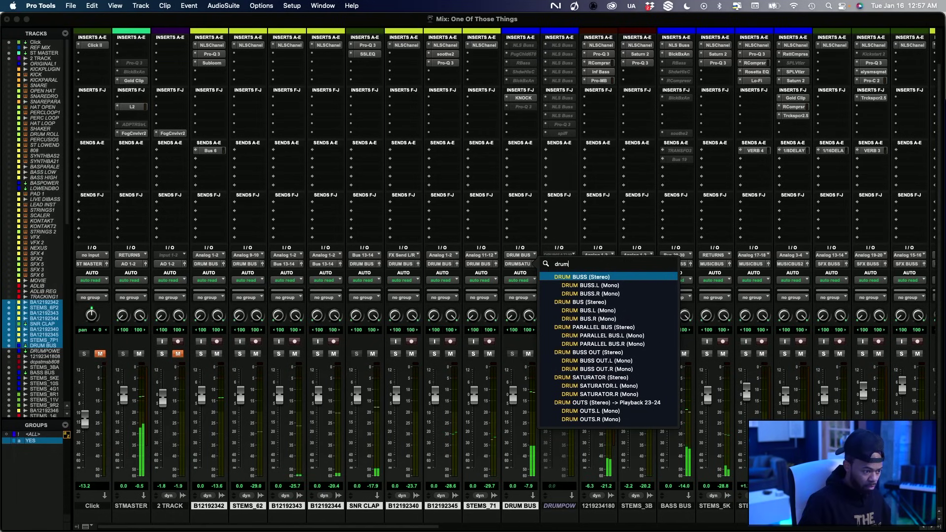
pyautogui.press('Return')
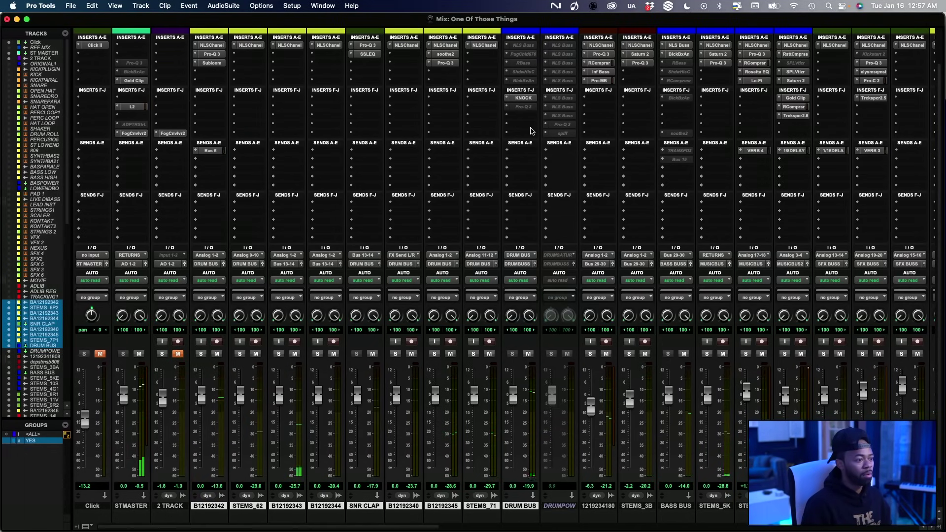
# Insert the stereo Black Box Analog Design HG-2 plug-in on DRUM BUS in the slot below Pro-Q 3
pyautogui.click(531, 131)
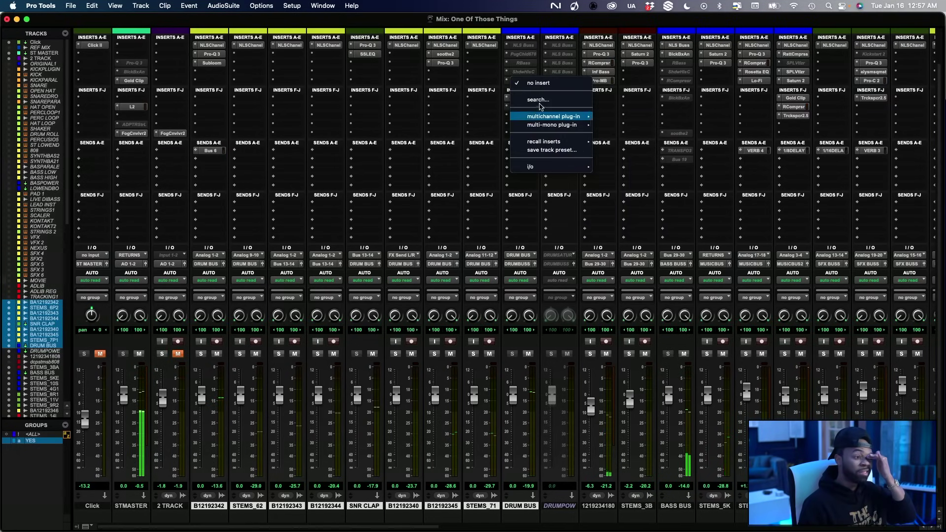
pyautogui.click(540, 101)
pyautogui.write('ba')
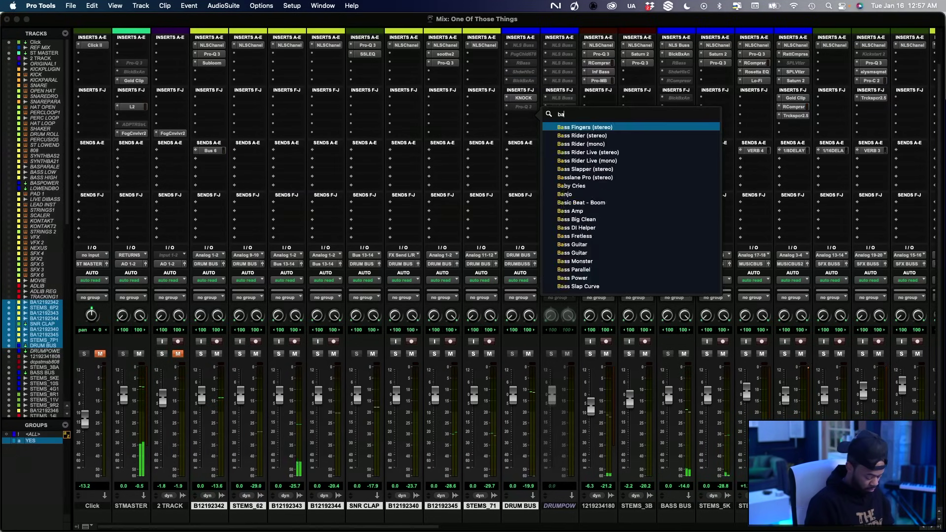
pyautogui.press('BackSpace')
pyautogui.write('lack')
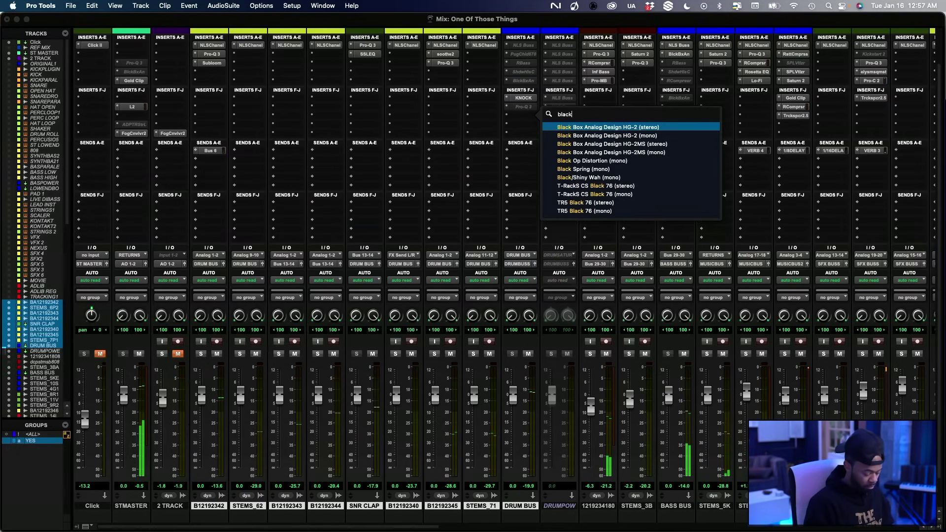
pyautogui.press('Return')
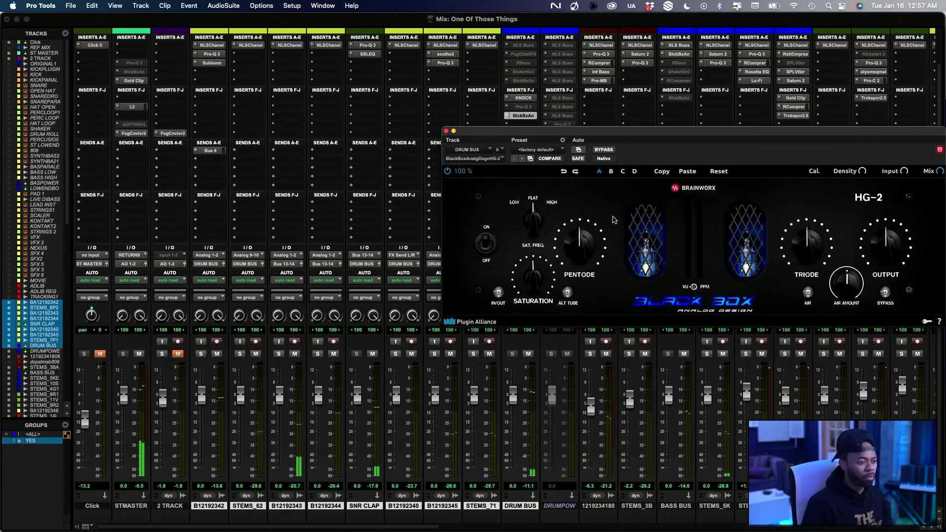
# Load the Mix Buss No Vol Increase 2 preset in the HG-2 and switch its Air off
pyautogui.click(538, 149)
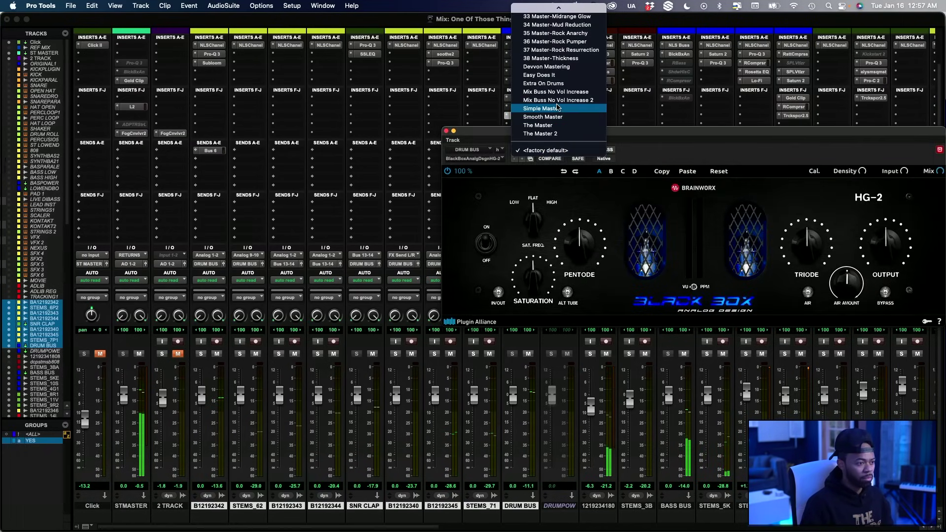
pyautogui.click(557, 100)
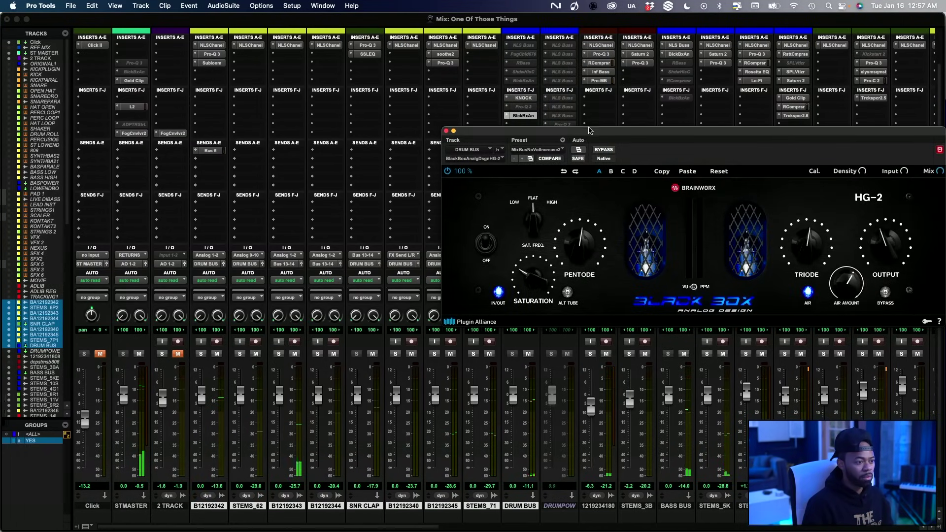
pyautogui.moveTo(590, 131); pyautogui.dragTo(443, 135)
pyautogui.click(661, 296)
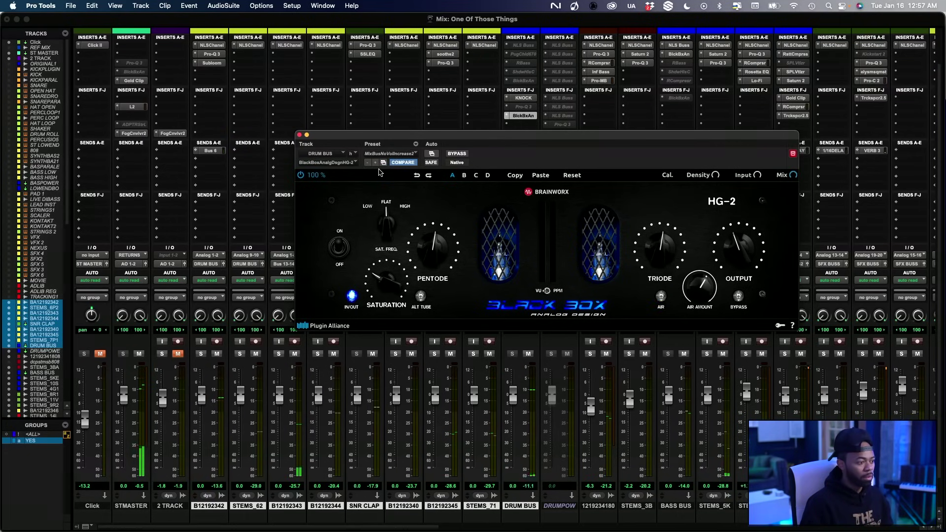
pyautogui.click(299, 135)
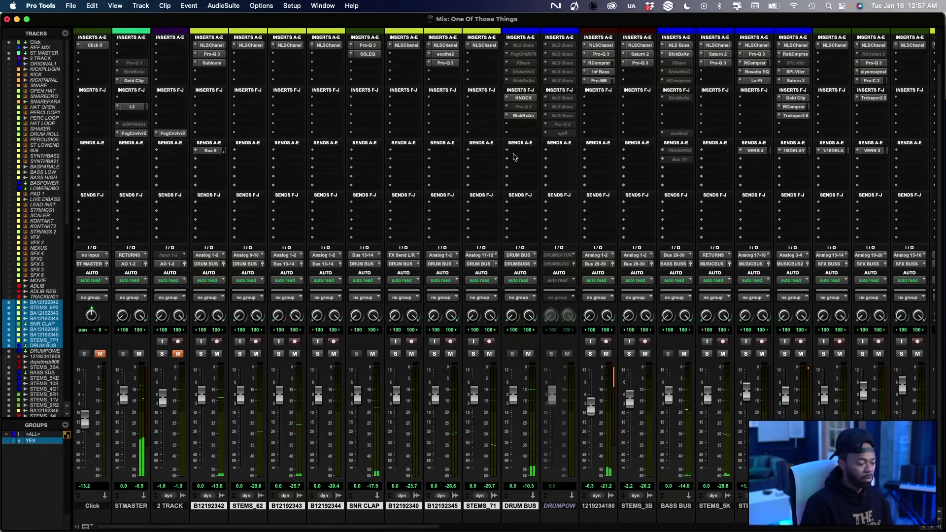
pyautogui.click(526, 116)
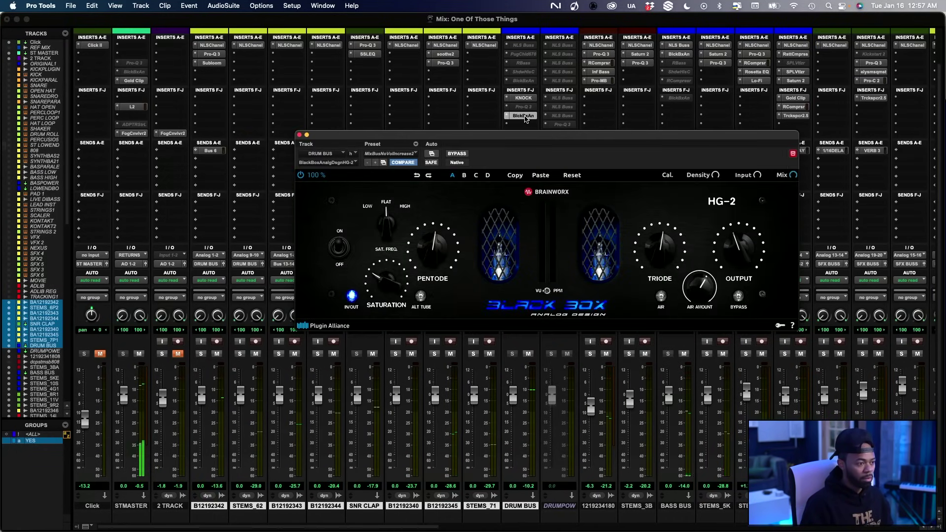
pyautogui.click(301, 135)
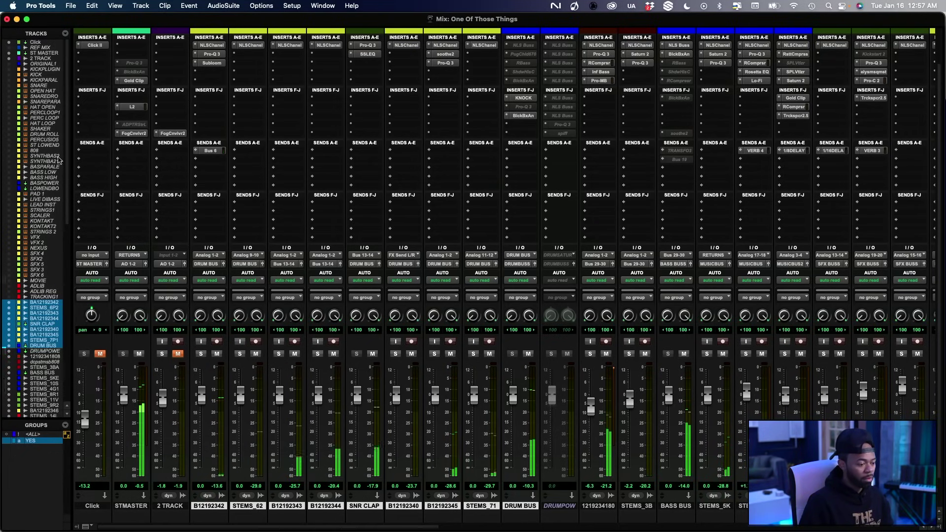
# Examine the Gold Clip clipping and L2 limiter attenuation on the ST MASTER track during playback
pyautogui.click(134, 80)
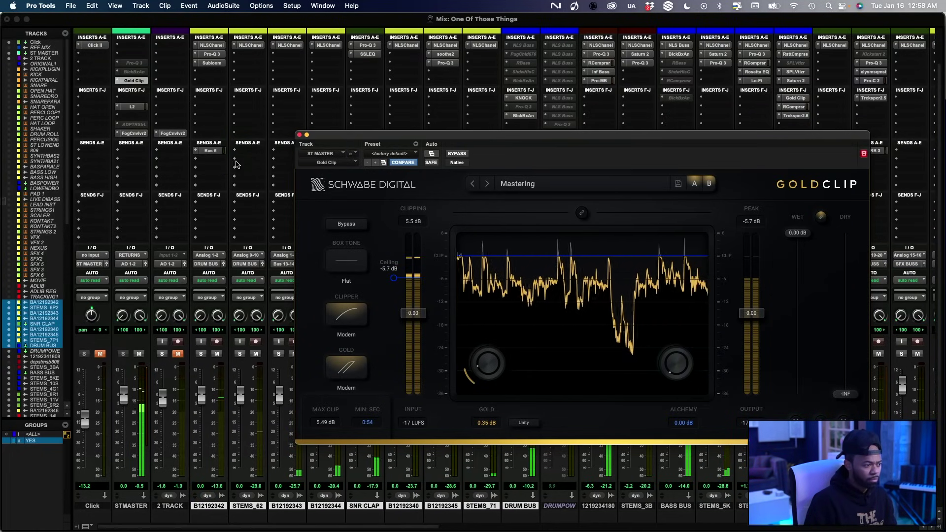
pyautogui.click(131, 106)
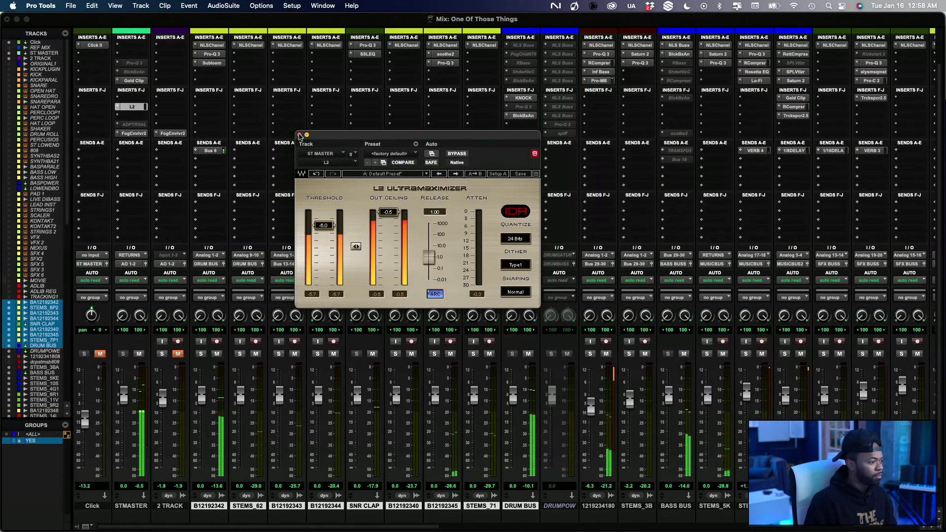
pyautogui.press('super+w')
pyautogui.scroll(-3, 533, 291)
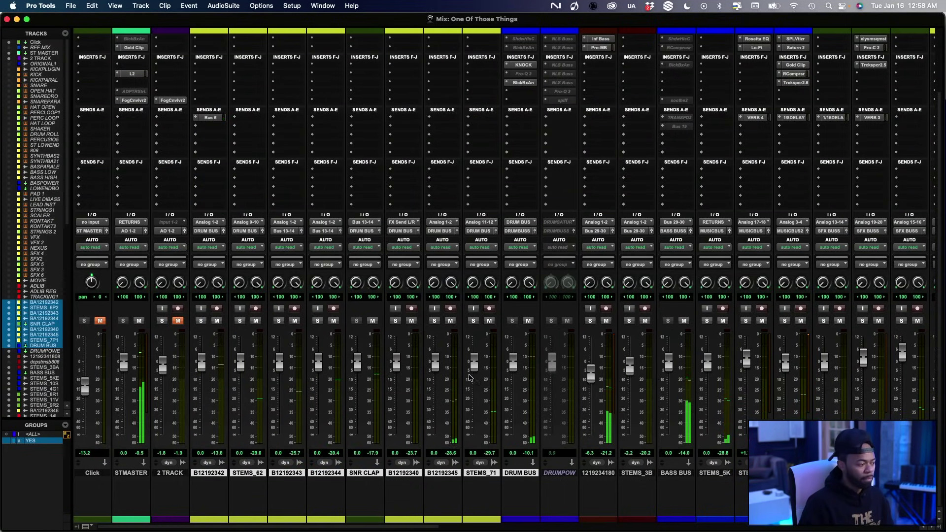
# Compare the mix with the 2 TRACK reference during playback by soloing and unsoloing the reference twice
pyautogui.click(161, 321)
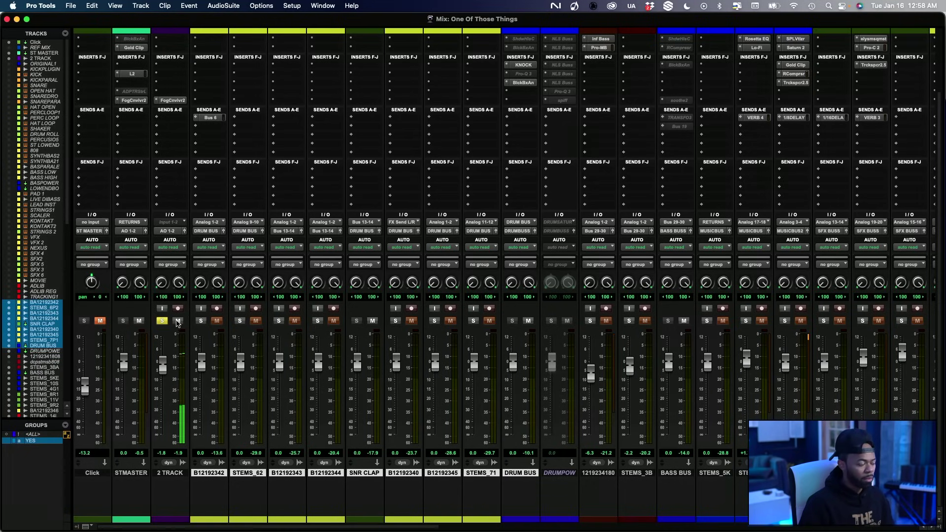
pyautogui.click(162, 321)
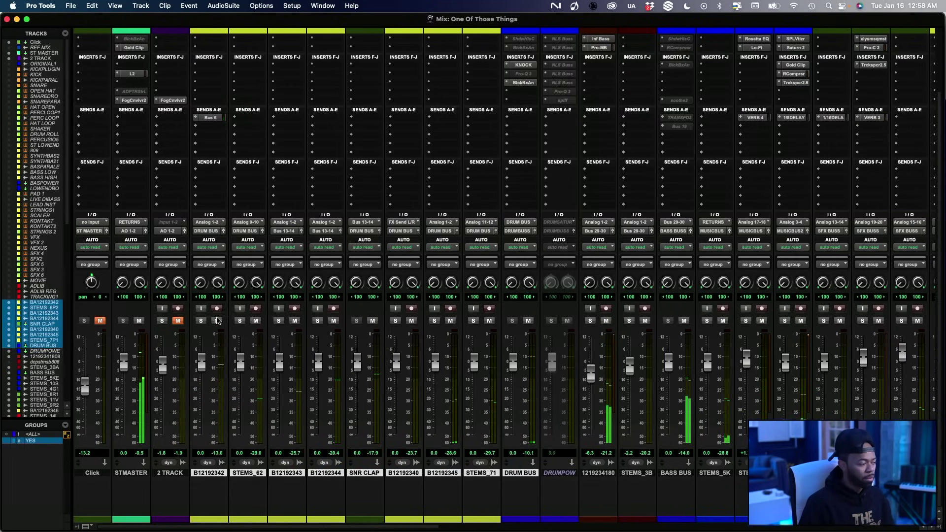
pyautogui.click(163, 321)
pyautogui.click(177, 321)
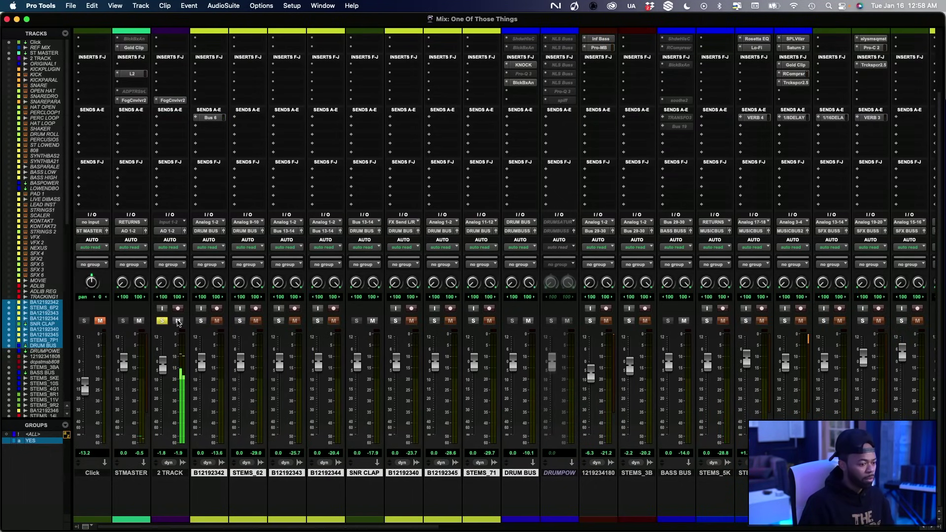
pyautogui.click(178, 322)
pyautogui.click(163, 321)
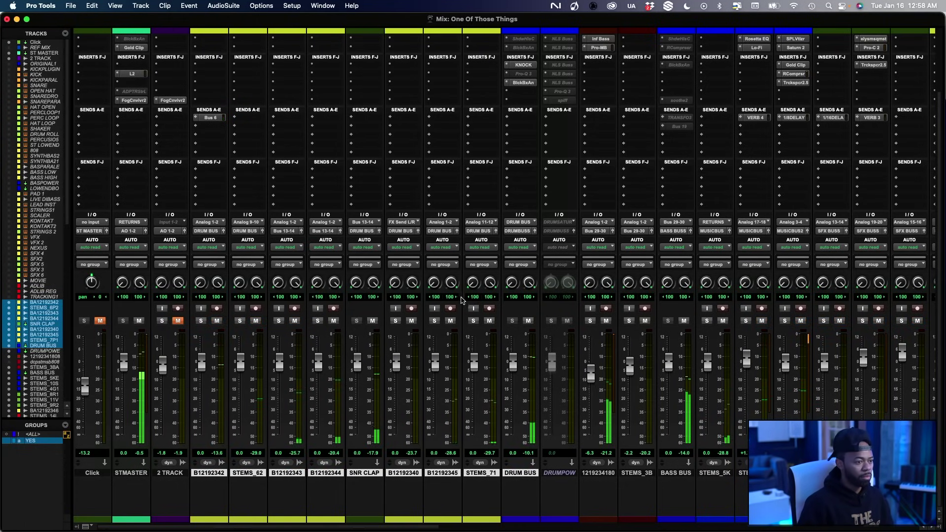
pyautogui.scroll(2, 603, 283)
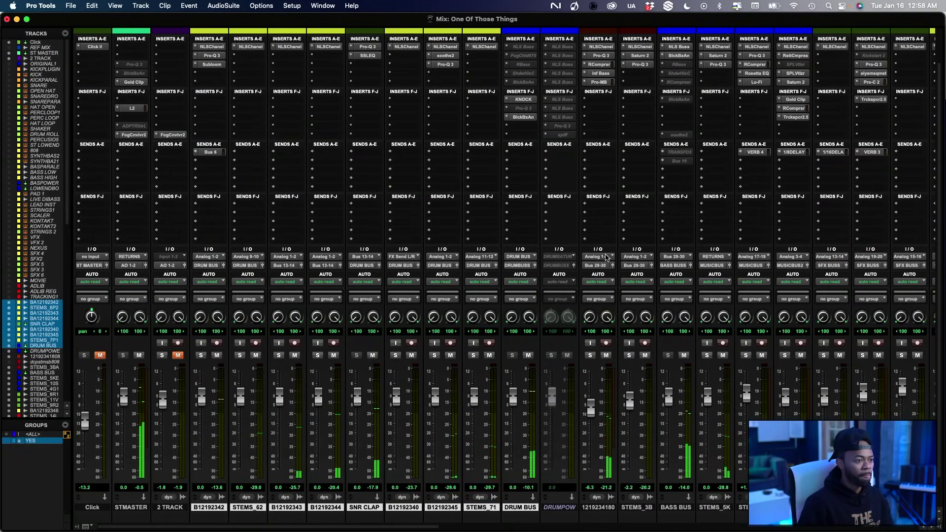
pyautogui.scroll(-2, 606, 290)
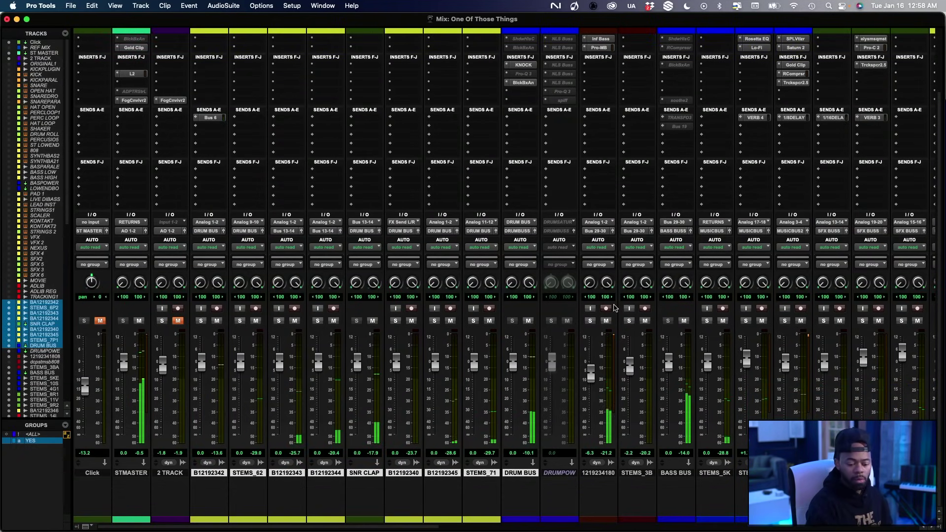
# Stop playback and save the session
pyautogui.press('space')
pyautogui.press('super+s')
pyautogui.scroll(4, 615, 308)
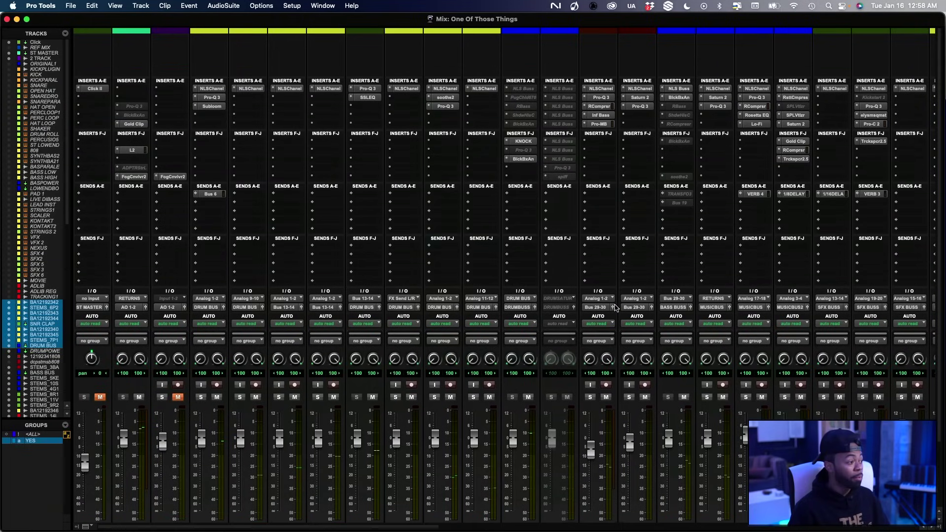
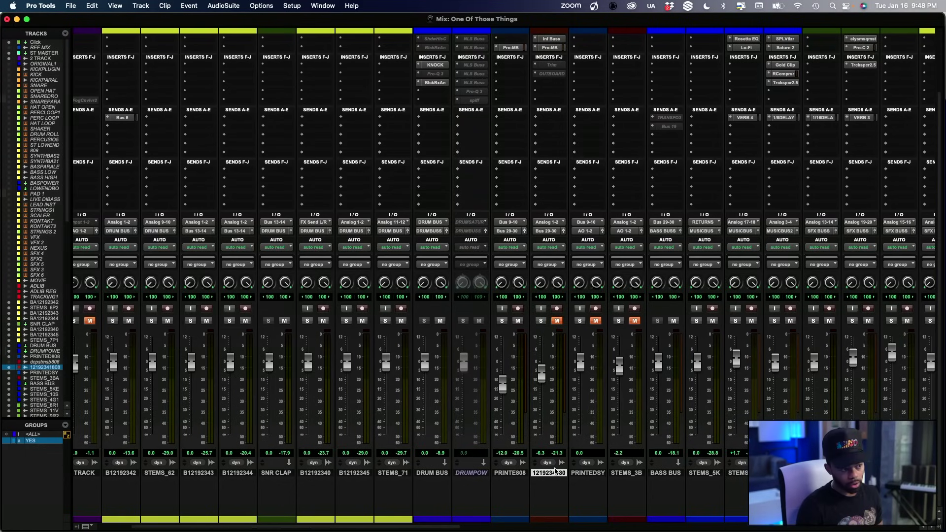
pyautogui.keyDown('super'); pyautogui.click(622, 474); pyautogui.keyUp('super')
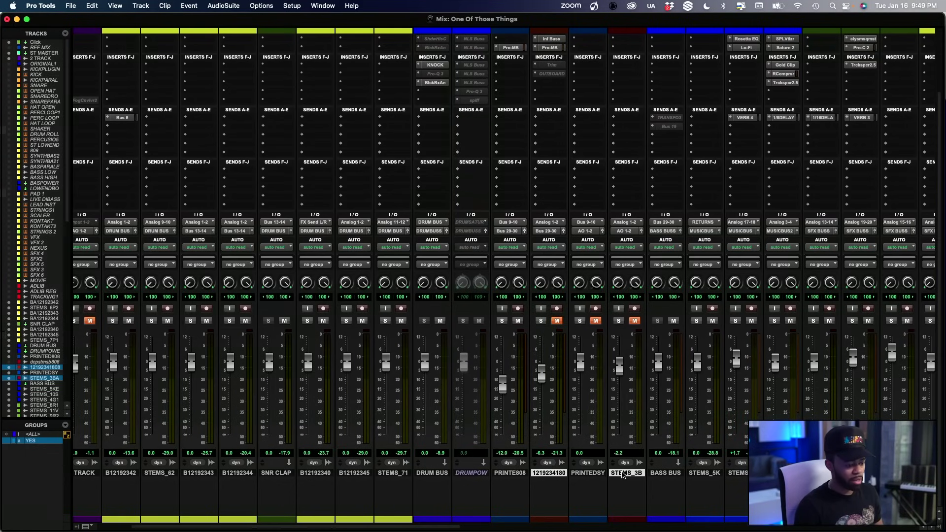
pyautogui.rightClick(623, 473)
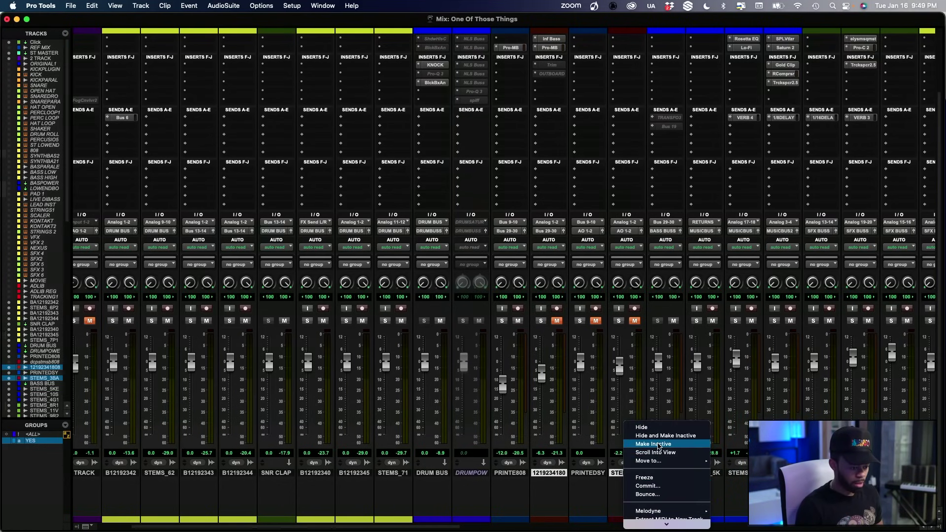
pyautogui.click(658, 444)
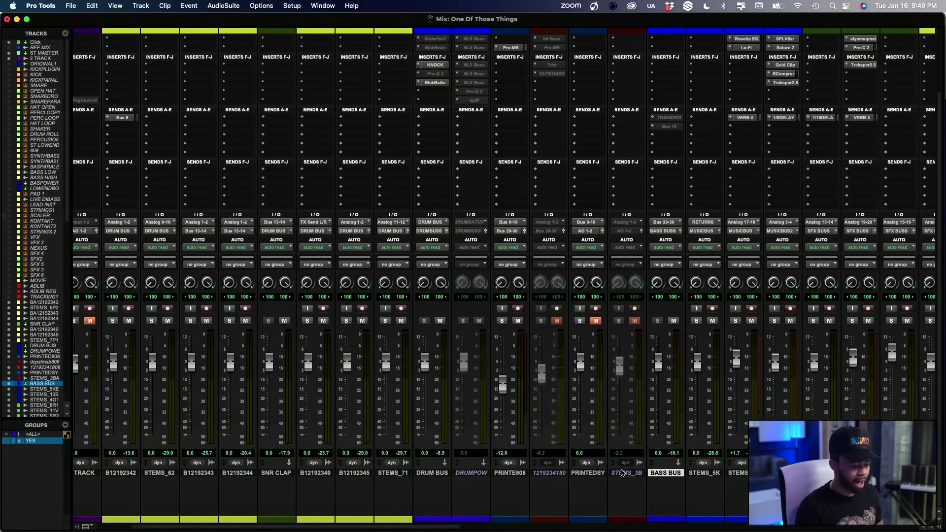
pyautogui.moveTo(569, 475); pyautogui.dragTo(606, 475)
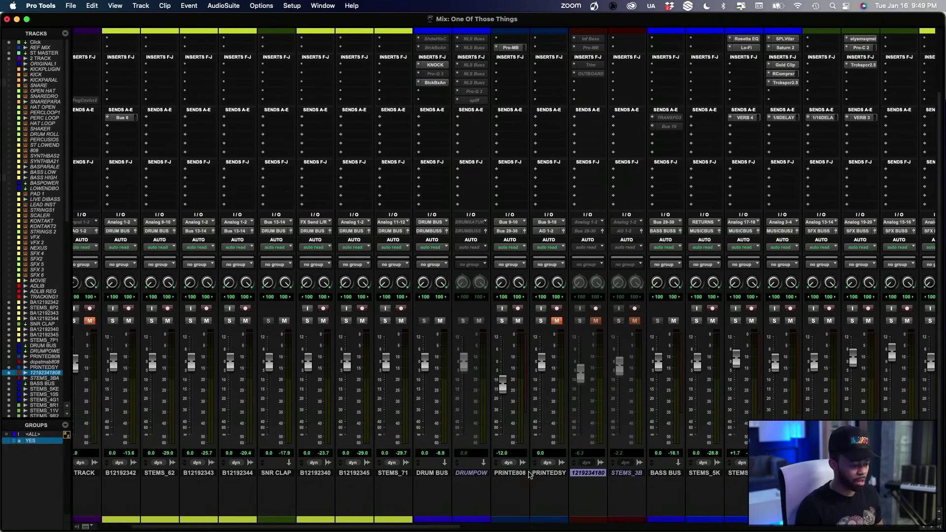
# Route the PRINTEDSYNTH track's output to Bus 29-30 (Stereo)
pyautogui.click(541, 473)
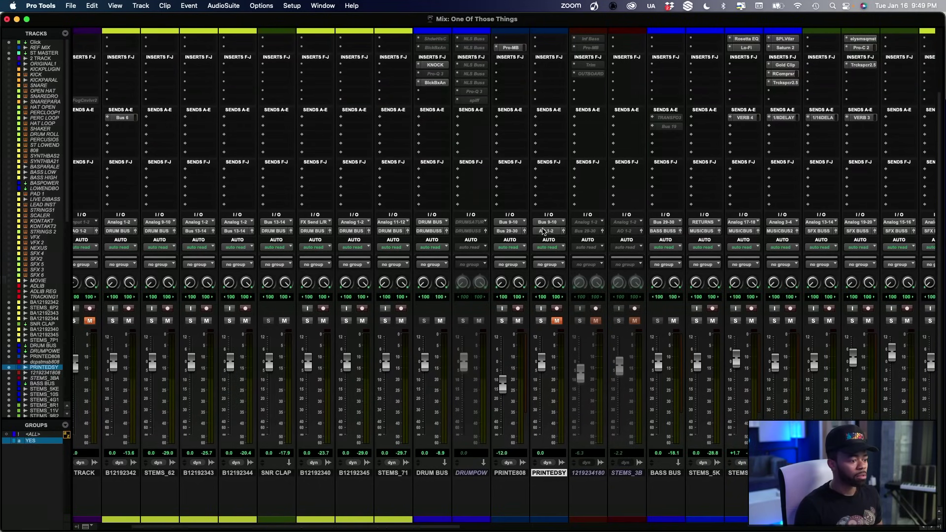
pyautogui.click(544, 231)
pyautogui.write('29-')
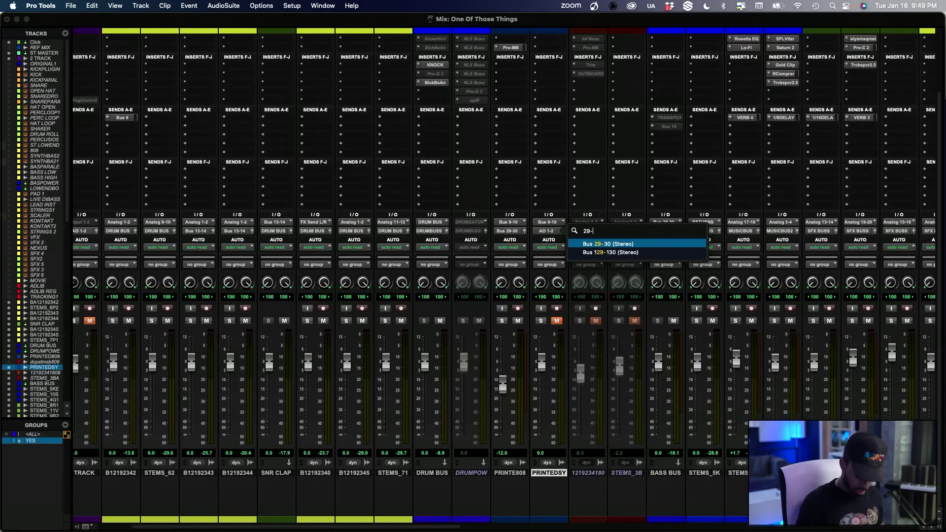
pyautogui.write('30')
pyautogui.press('Return')
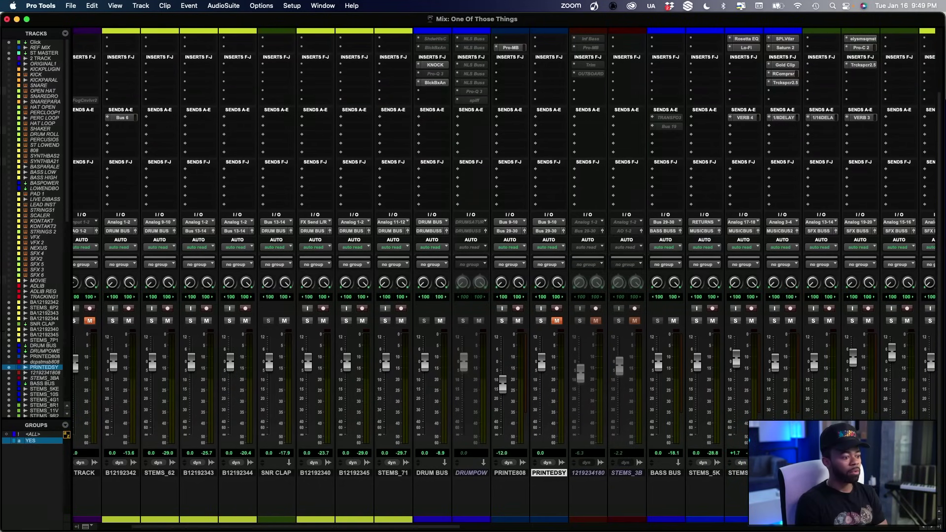
# Solo PRINTED 808 and compare its sound with the Spectre plug-in bypassed and active during playback
pyautogui.scroll(3, 615, 222)
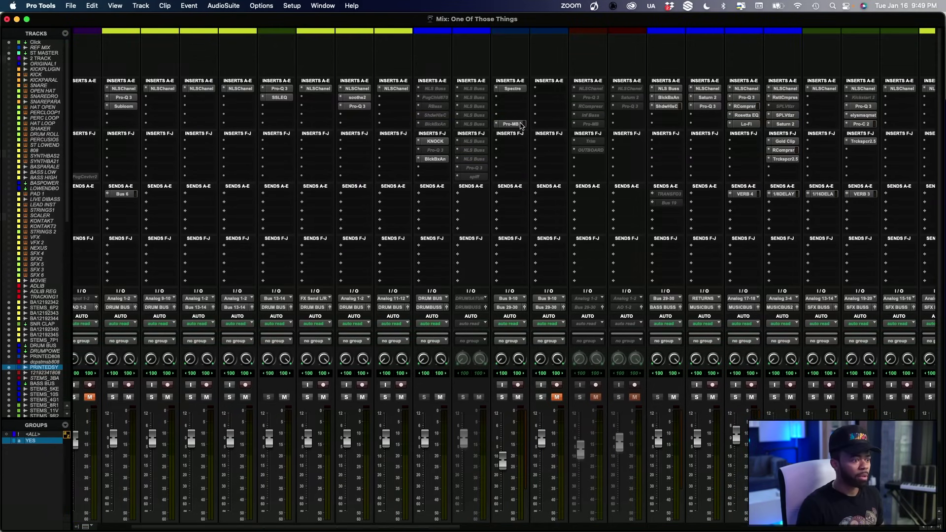
pyautogui.scroll(-3, 520, 143)
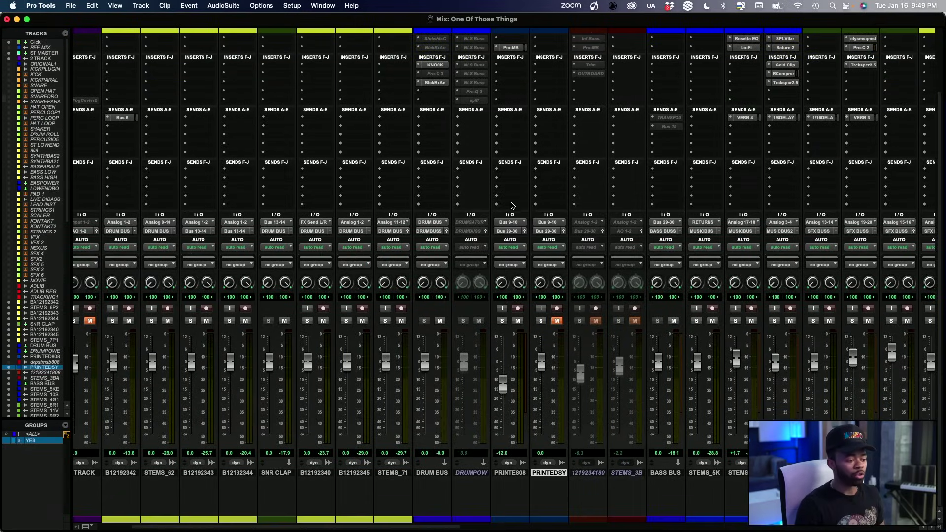
pyautogui.scroll(3, 522, 104)
pyautogui.click(513, 89)
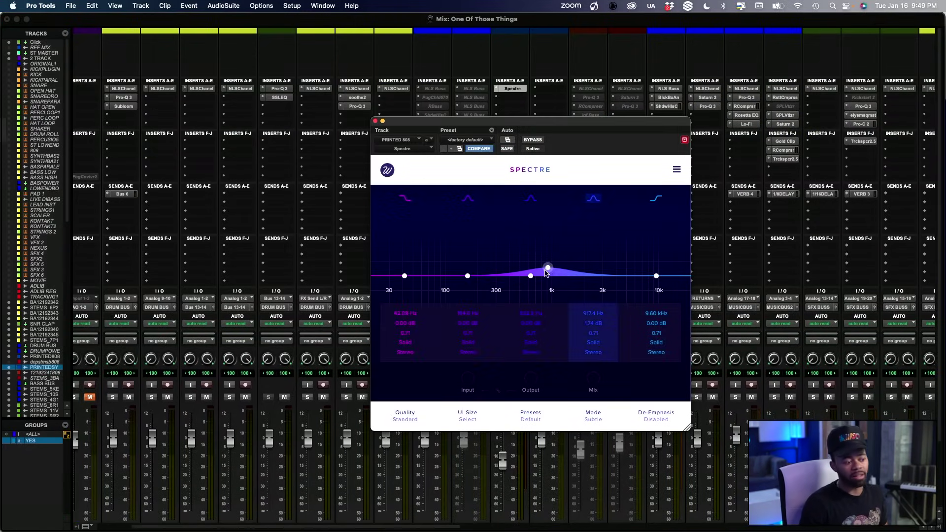
pyautogui.moveTo(547, 131); pyautogui.dragTo(313, 102)
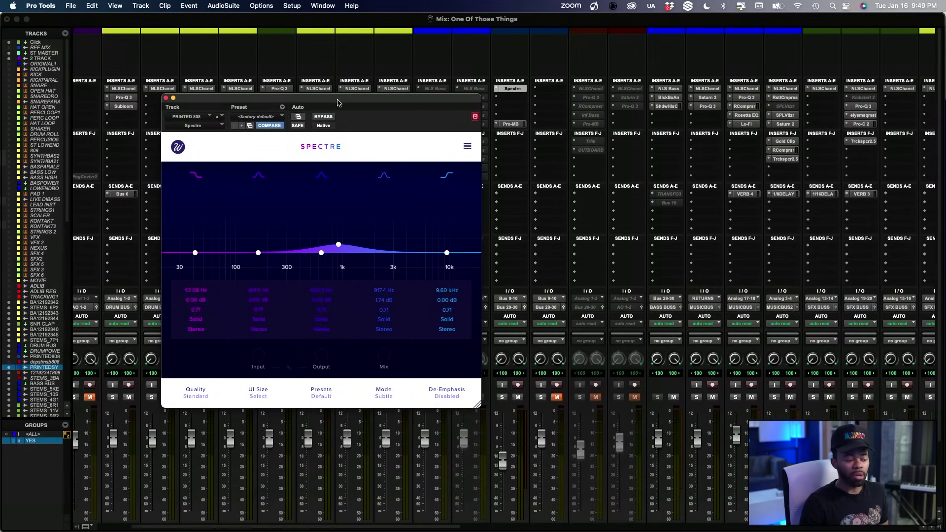
pyautogui.click(502, 398)
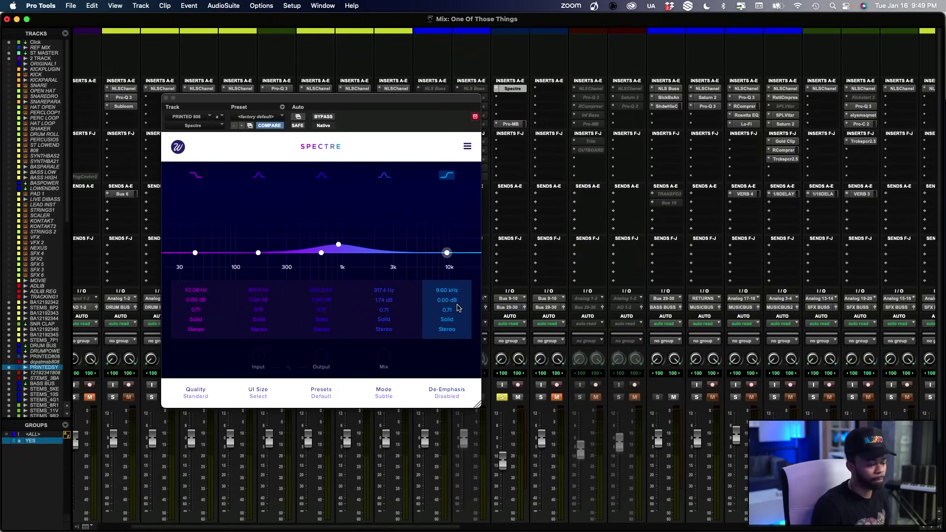
pyautogui.press('space')
pyautogui.click(324, 116)
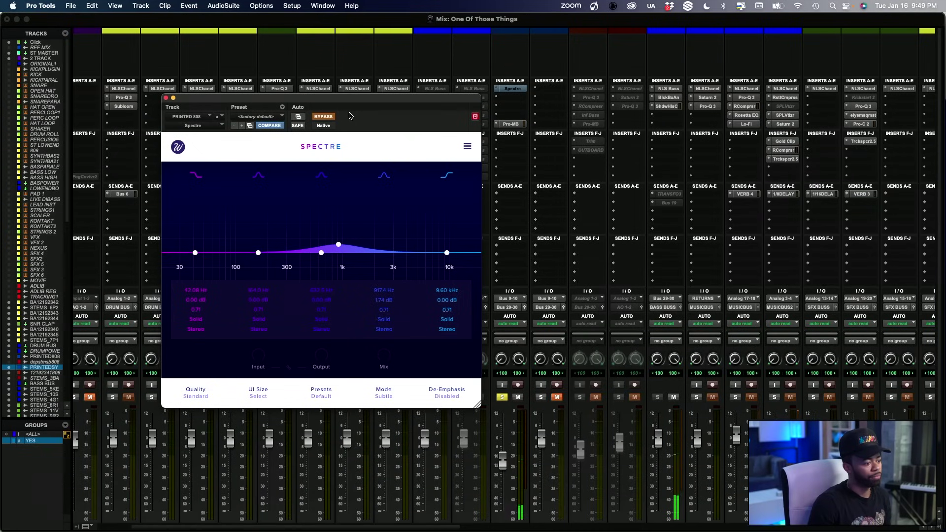
pyautogui.click(329, 116)
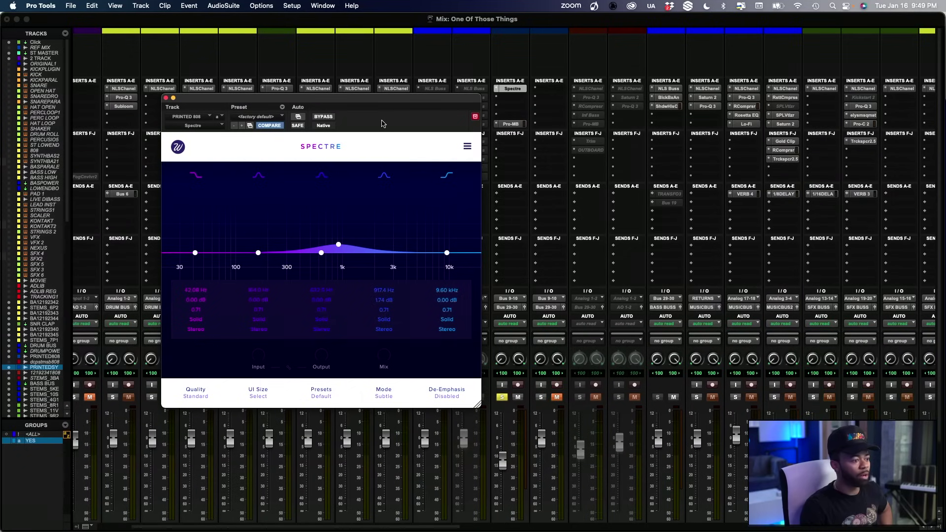
# Examine the kick sidechain settings in Pro-MB on PRINTED 808, and close the plug-in
pyautogui.click(511, 123)
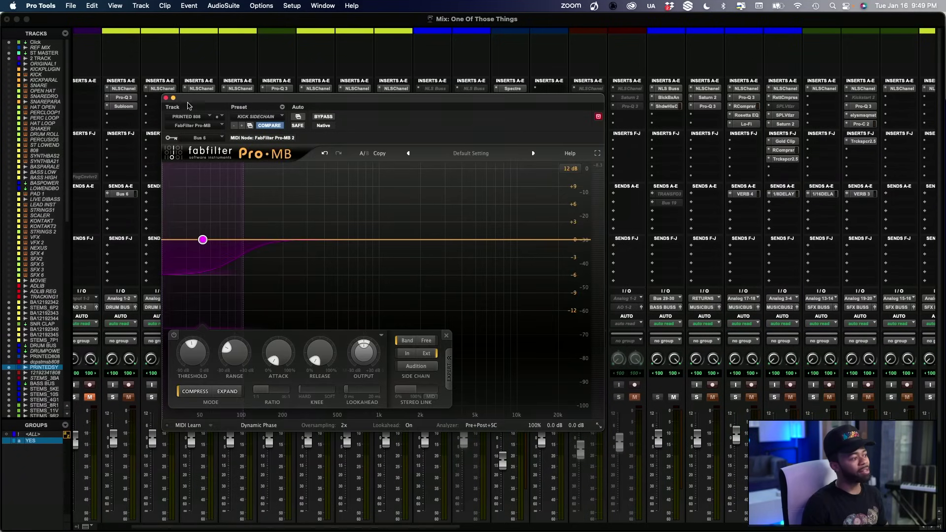
pyautogui.click(167, 98)
pyautogui.scroll(-3, 574, 159)
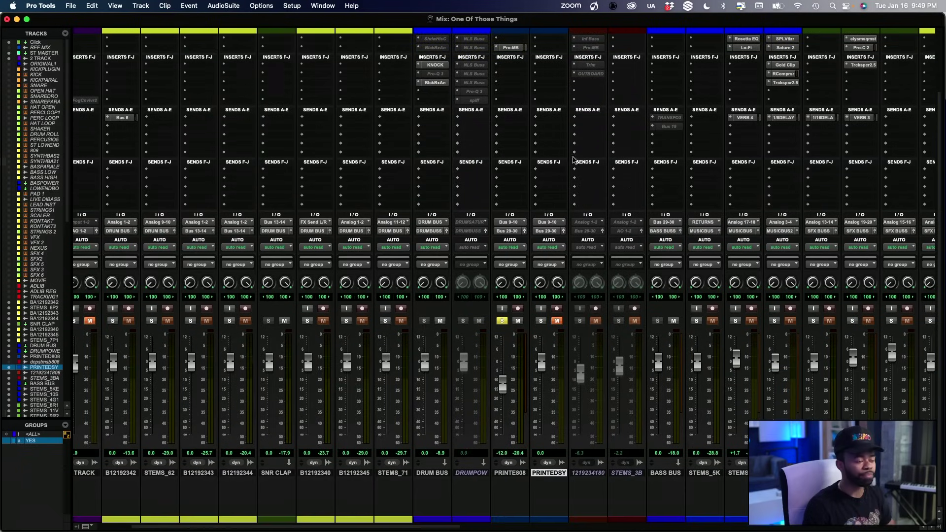
# Unmute PRINTEDSYNTH and play the song from the beginning with PRINTED 808 unsoloed
pyautogui.click(557, 321)
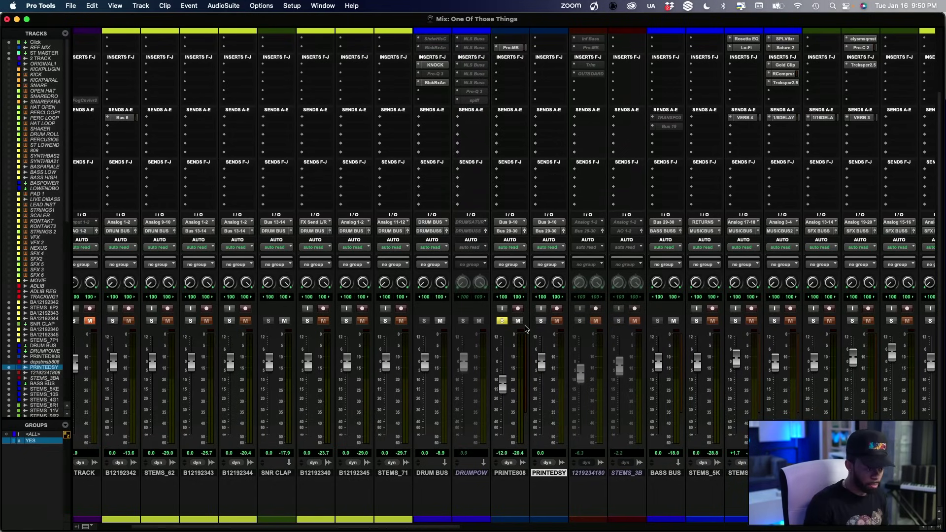
pyautogui.click(502, 321)
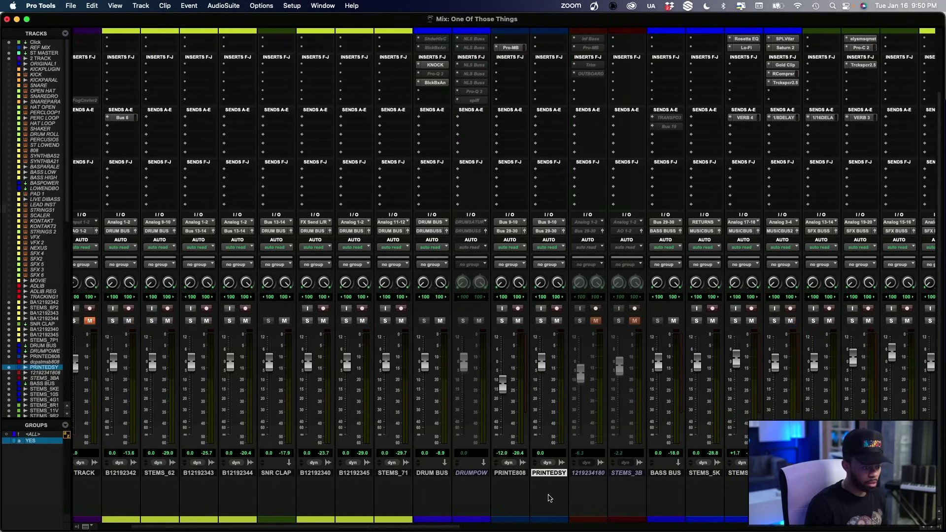
pyautogui.press('super+equal')
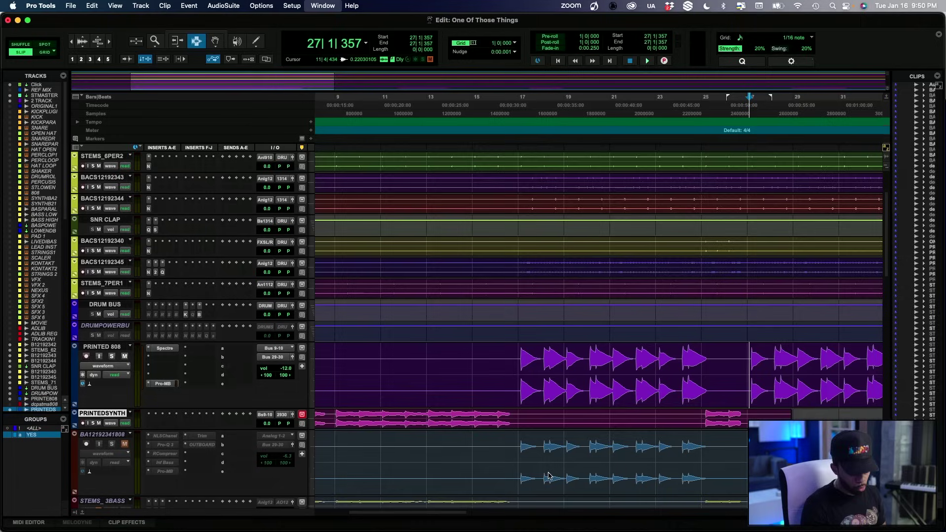
pyautogui.press('Return')
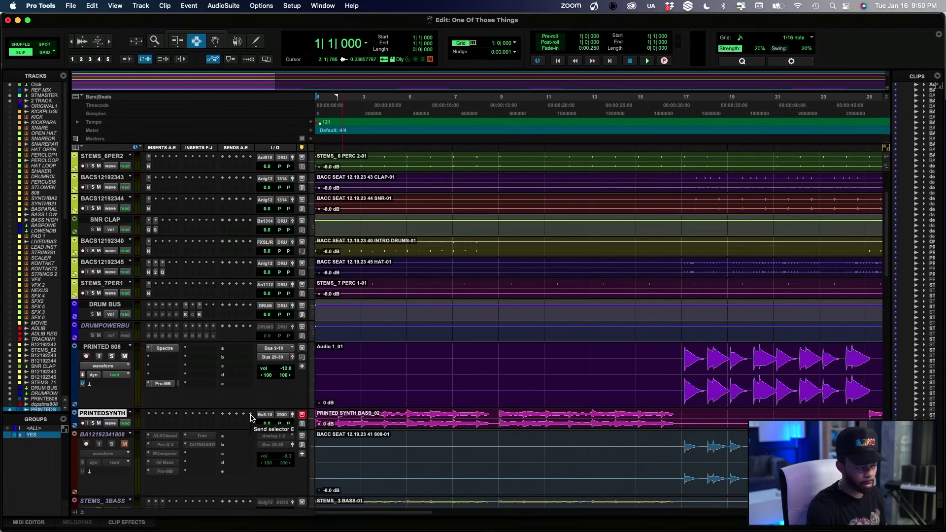
pyautogui.press('space')
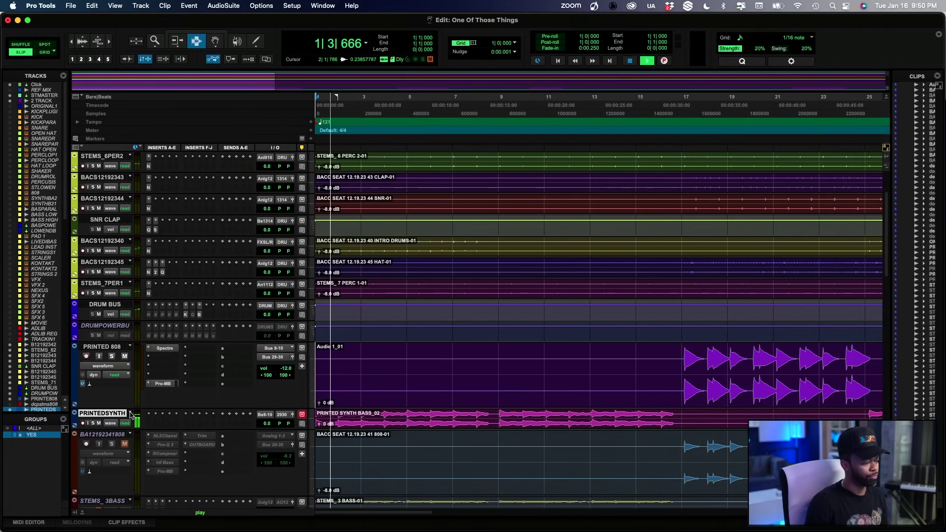
# Lower the PRINTEDSYNTH track's volume to -4.1 dB during playback in the Mix window
pyautogui.press('super+equal')
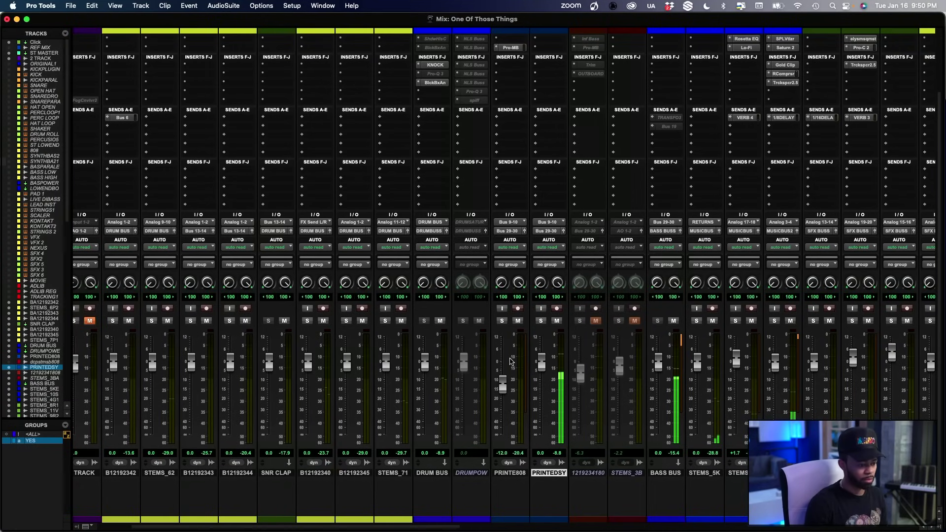
pyautogui.moveTo(541, 364); pyautogui.dragTo(541, 389)
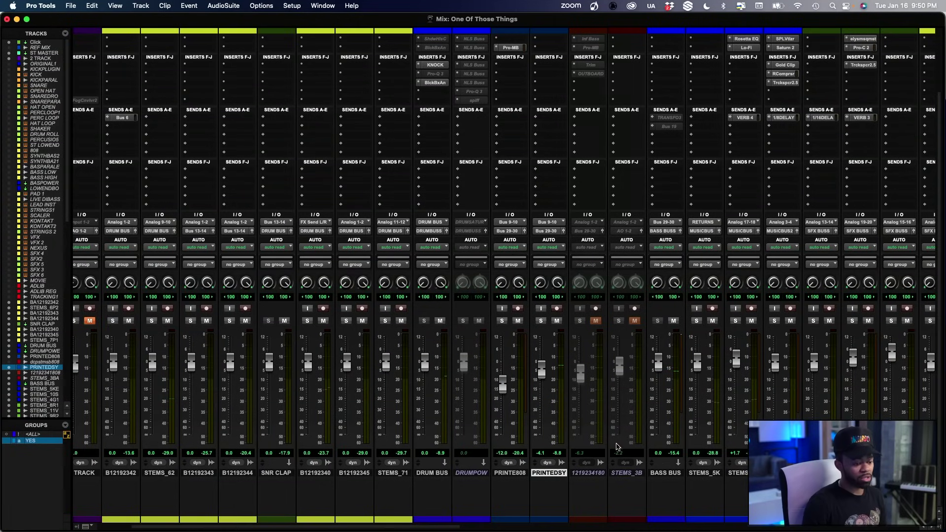
pyautogui.scroll(3, 621, 459)
pyautogui.scroll(-3, 622, 458)
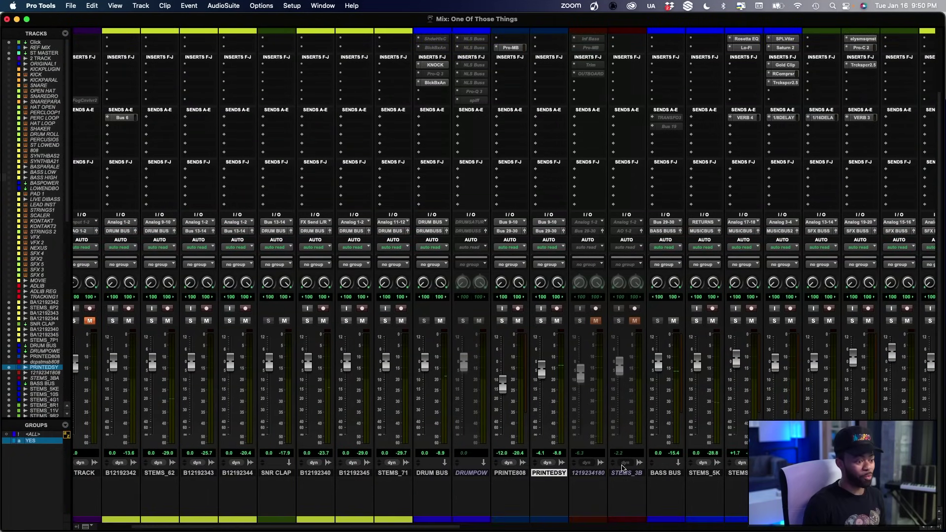
# Make the STEMS_3BASS track active again and unmute it
pyautogui.click(623, 473)
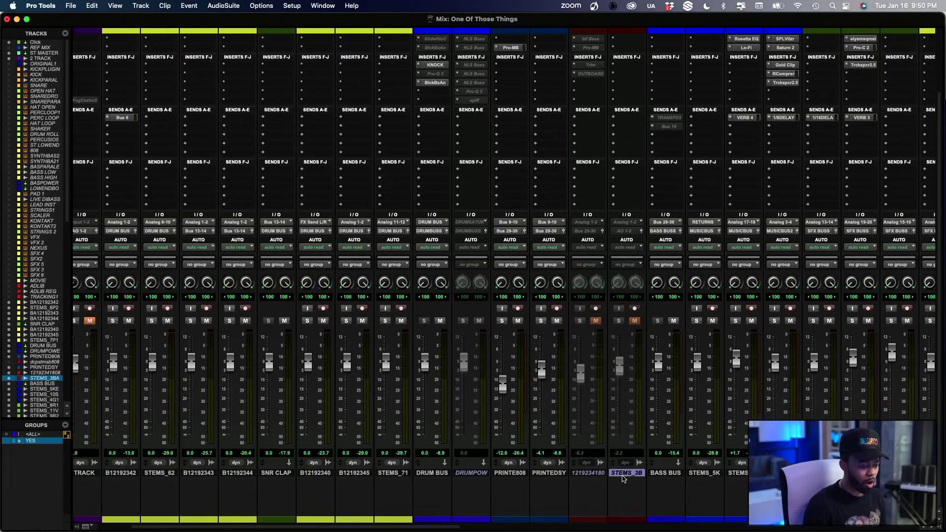
pyautogui.rightClick(620, 475)
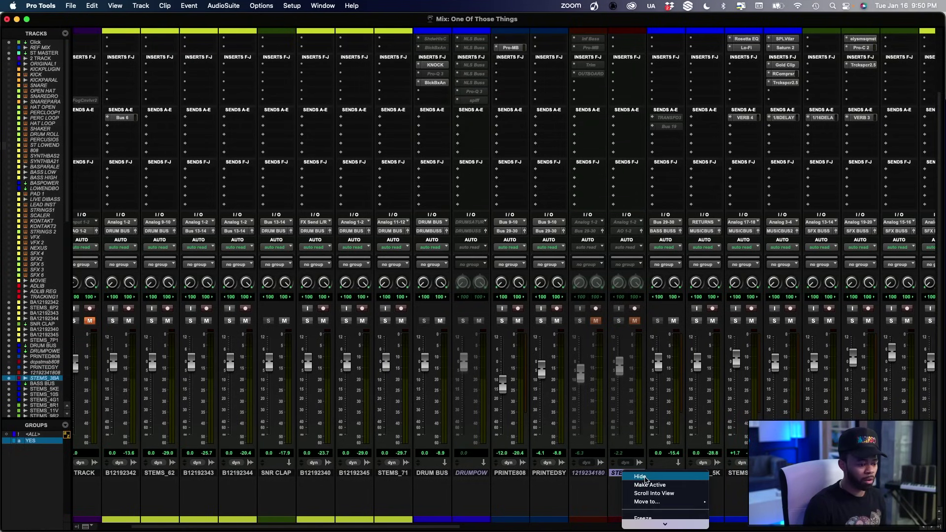
pyautogui.click(645, 485)
pyautogui.click(634, 322)
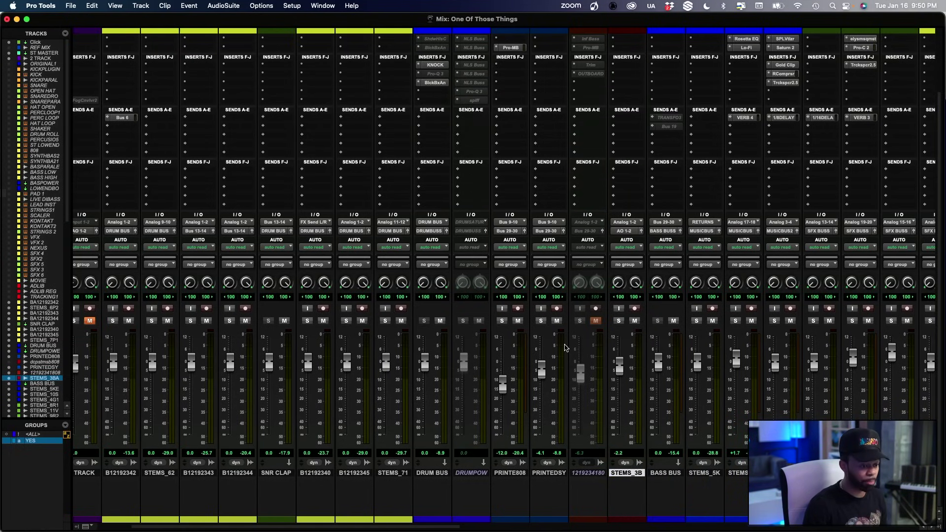
# Play the song, solo STEMS_3BASS and PRINTEDSYNTH in turn to compare them, and lower PRINTEDSYNTH to -15.8 dB
pyautogui.scroll(2, 567, 348)
pyautogui.click(619, 363)
pyautogui.press('space')
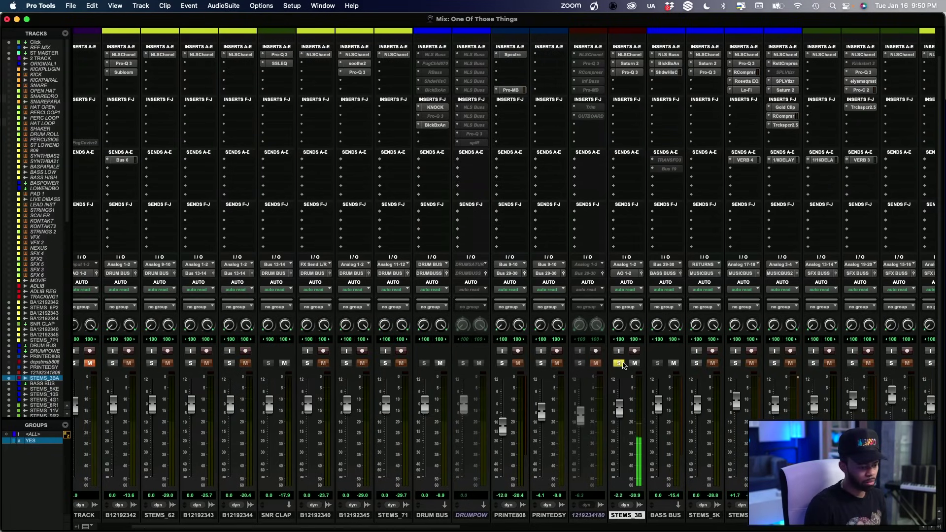
pyautogui.click(541, 363)
pyautogui.moveTo(541, 412); pyautogui.dragTo(545, 442)
pyautogui.hotkey('shift', 's')
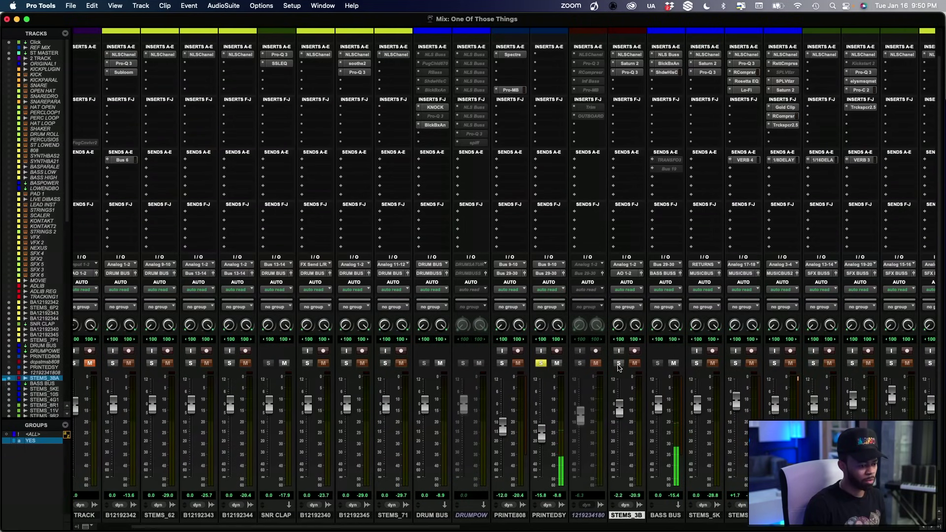
# Switch the solo between STEMS_3BASS and PRINTEDSYNTH again, and lower PRINTEDSYNTH to -22.3 dB
pyautogui.click(543, 364)
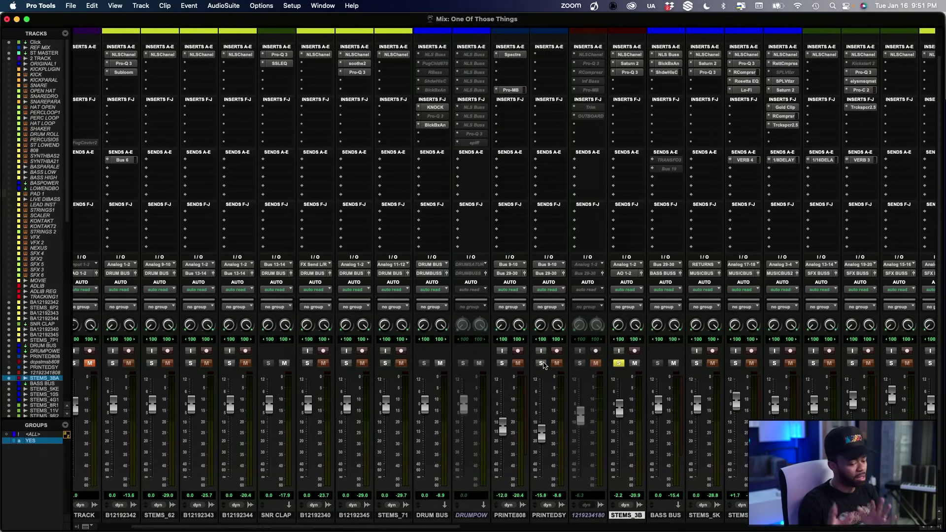
pyautogui.click(542, 363)
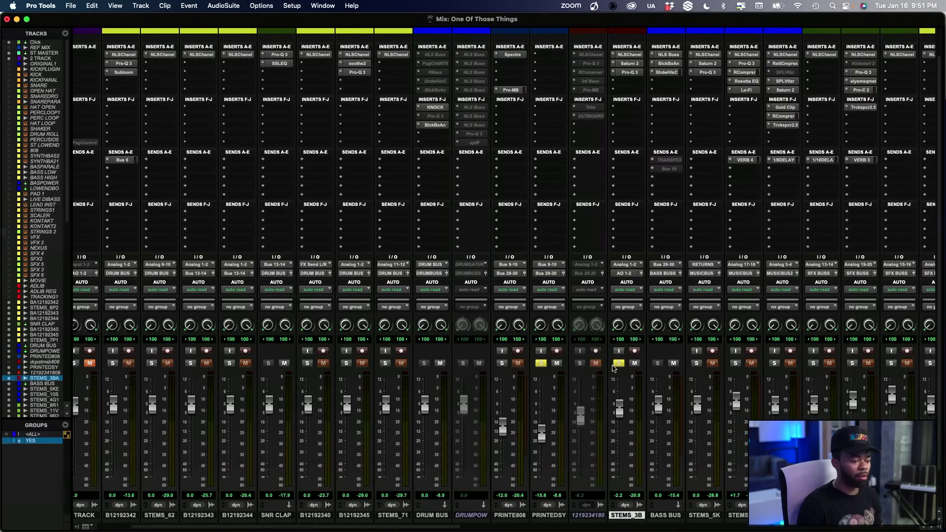
pyautogui.scroll(-3, 567, 385)
pyautogui.click(618, 321)
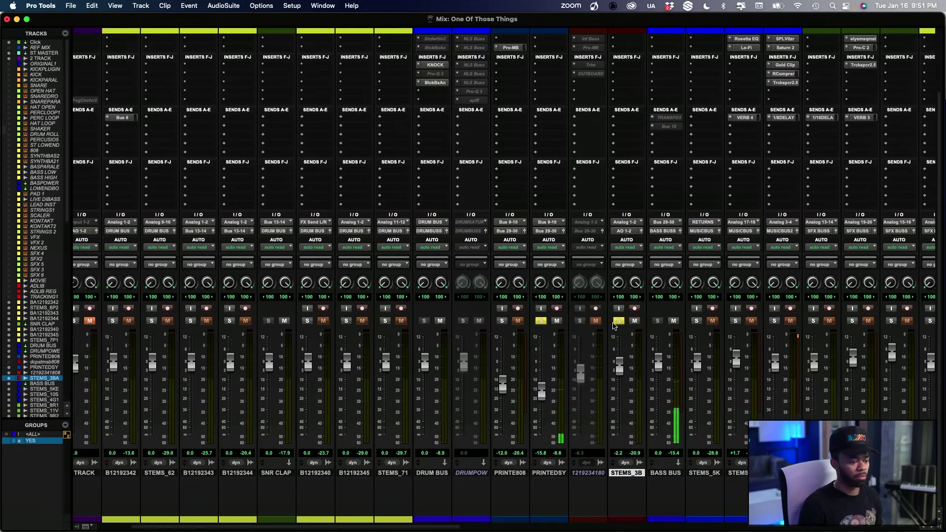
pyautogui.click(541, 321)
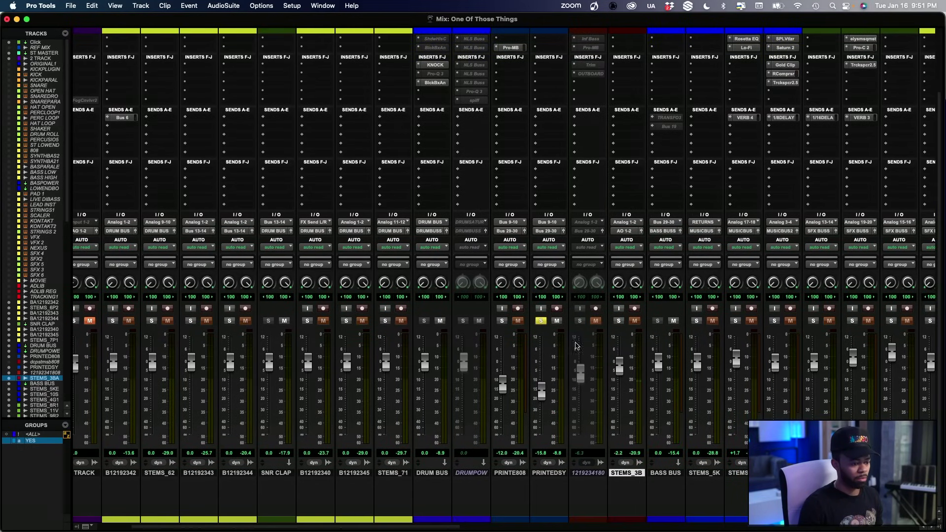
pyautogui.moveTo(542, 391); pyautogui.dragTo(550, 420)
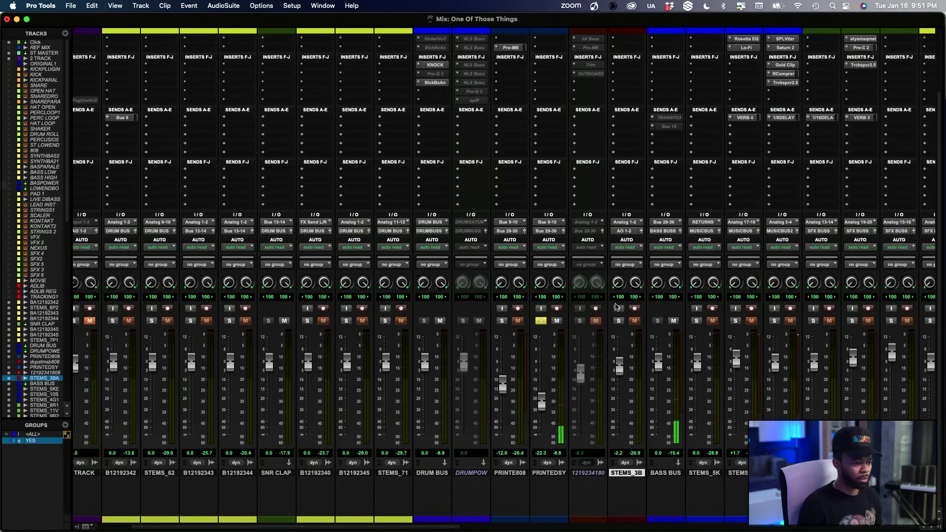
# Route the STEMS_3BASS track's output to Bus 29-30
pyautogui.click(622, 232)
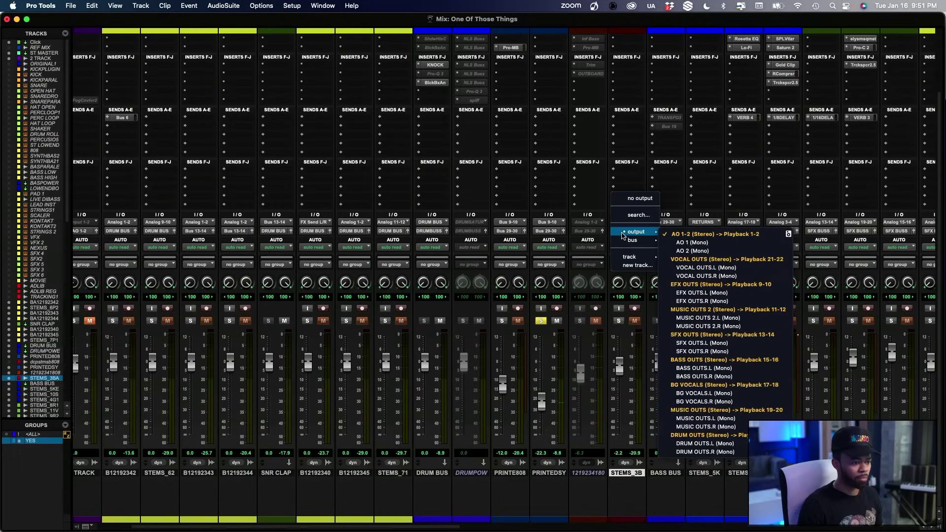
pyautogui.click(638, 215)
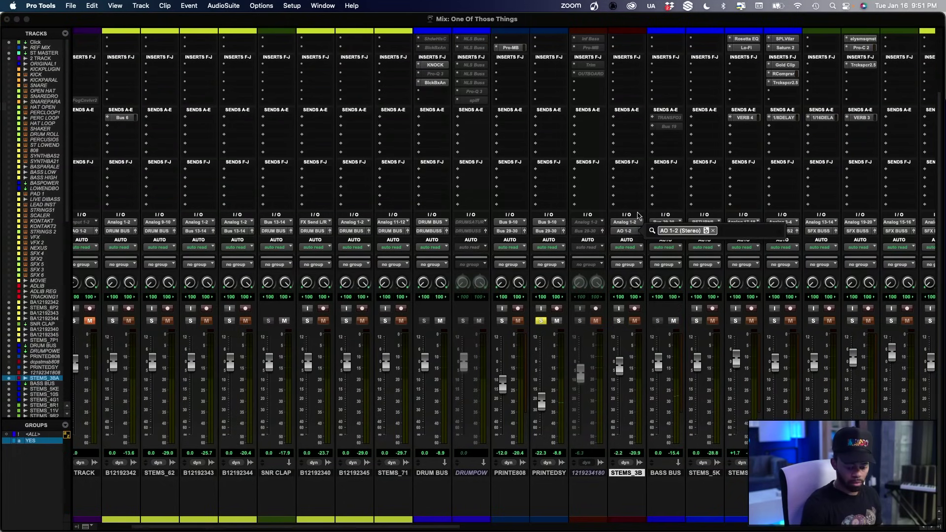
pyautogui.write('29')
pyautogui.press('Return')
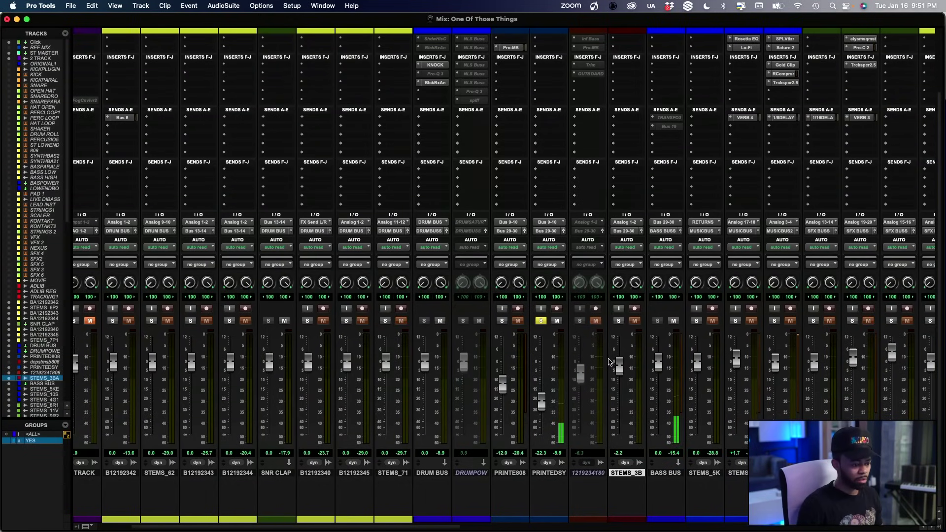
# Listen to STEMS_3BASS soloed, raise PRINTEDSYNTH to -9.7 dB, and switch the solo to PRINTEDSYNTH
pyautogui.click(619, 321)
pyautogui.click(541, 320)
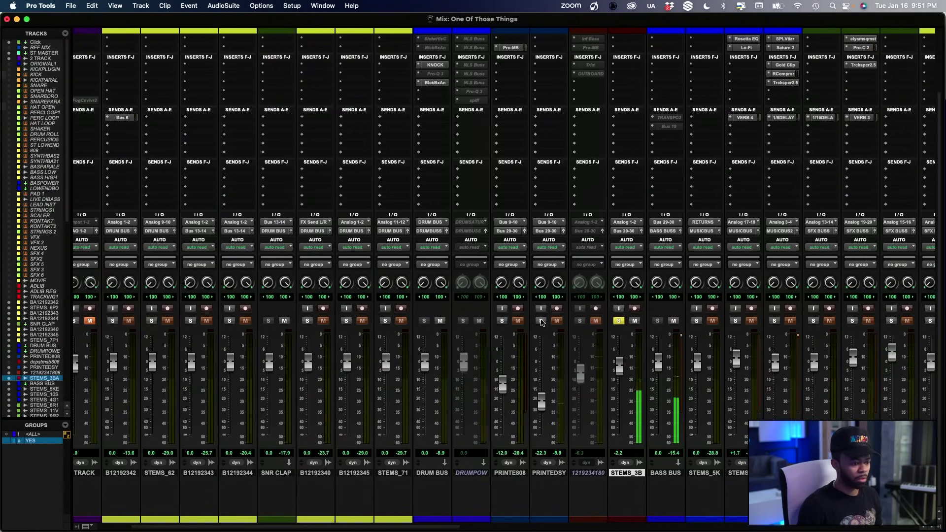
pyautogui.moveTo(541, 398); pyautogui.dragTo(540, 379)
pyautogui.click(540, 321)
pyautogui.click(619, 320)
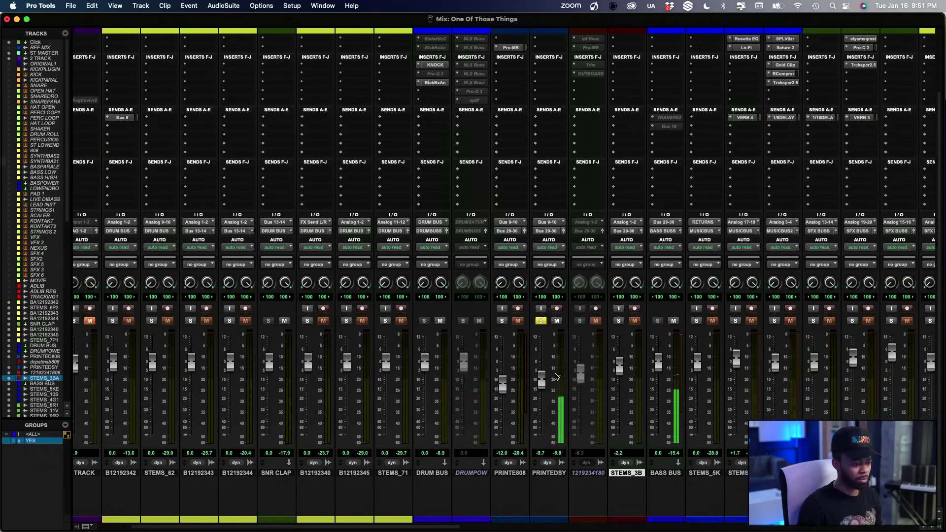
# Level-match PRINTEDSYNTH to STEMS_3BASS at -12.7 dB by soloing each in turn, leaving only PRINTEDSYNTH soloed
pyautogui.moveTo(540, 382); pyautogui.dragTo(541, 396)
pyautogui.click(619, 321)
pyautogui.click(541, 321)
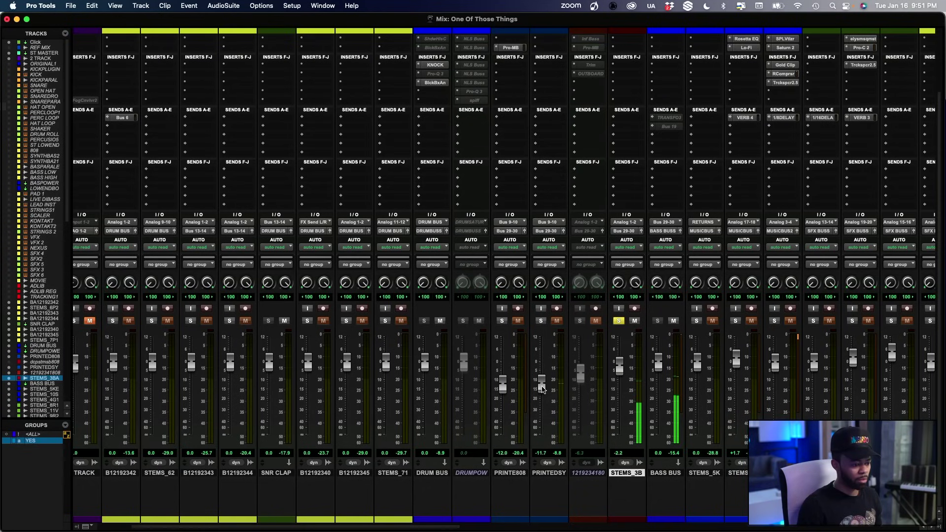
pyautogui.moveTo(542, 396); pyautogui.dragTo(541, 401)
pyautogui.click(540, 321)
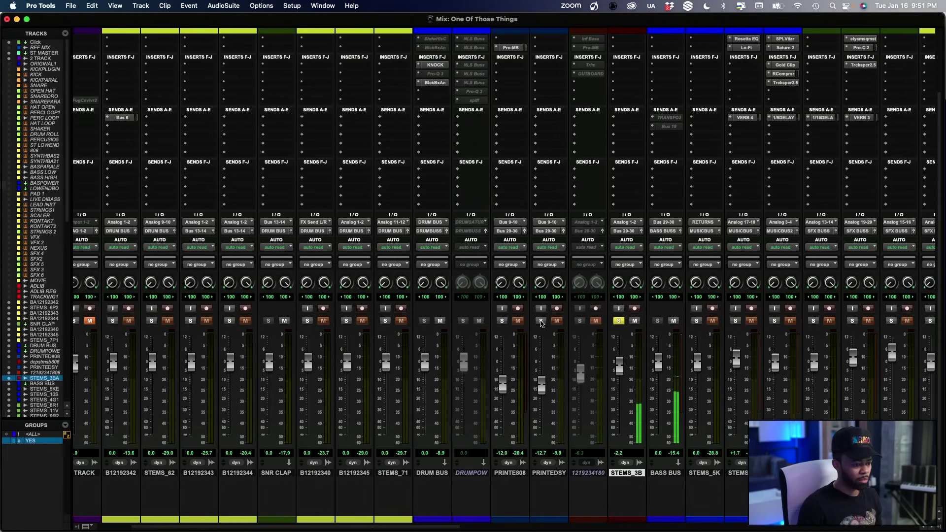
pyautogui.click(619, 322)
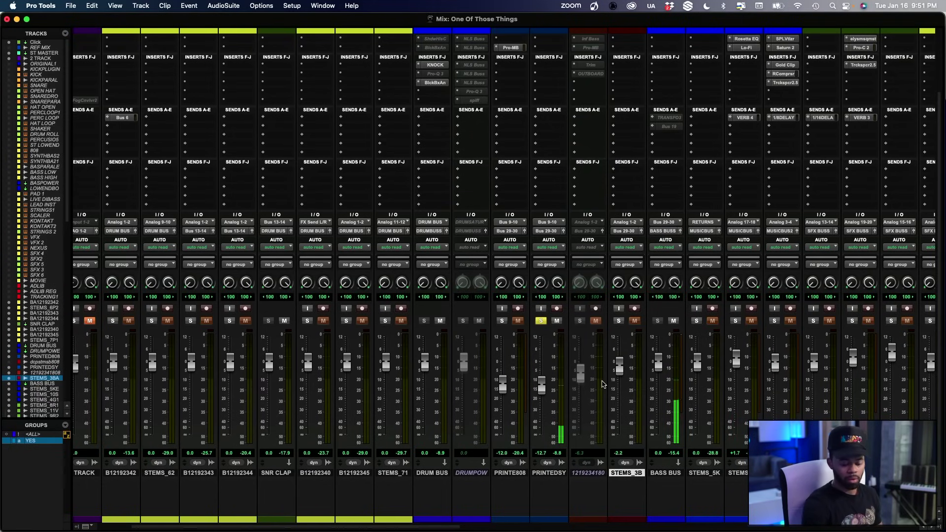
# Make the STEMS_3BASS track inactive and unsolo PRINTEDSYNTH
pyautogui.rightClick(633, 477)
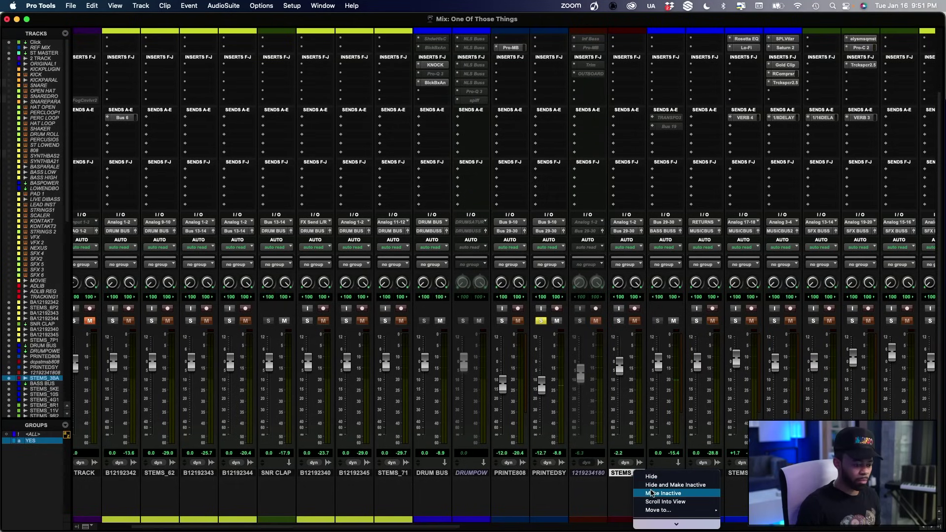
pyautogui.click(653, 492)
pyautogui.click(540, 322)
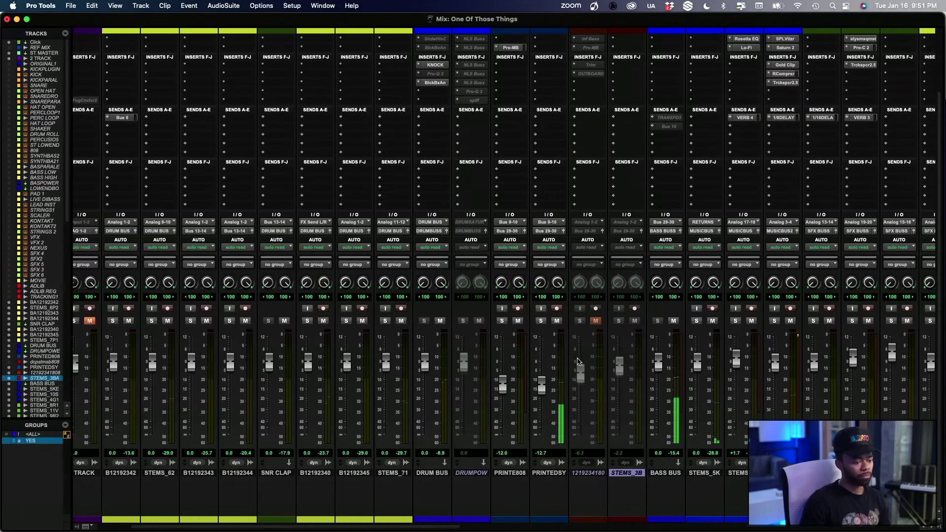
# Listen to the intro in the full mix, examine the bass clips in the Edit window, and stop playback
pyautogui.scroll(3, 558, 353)
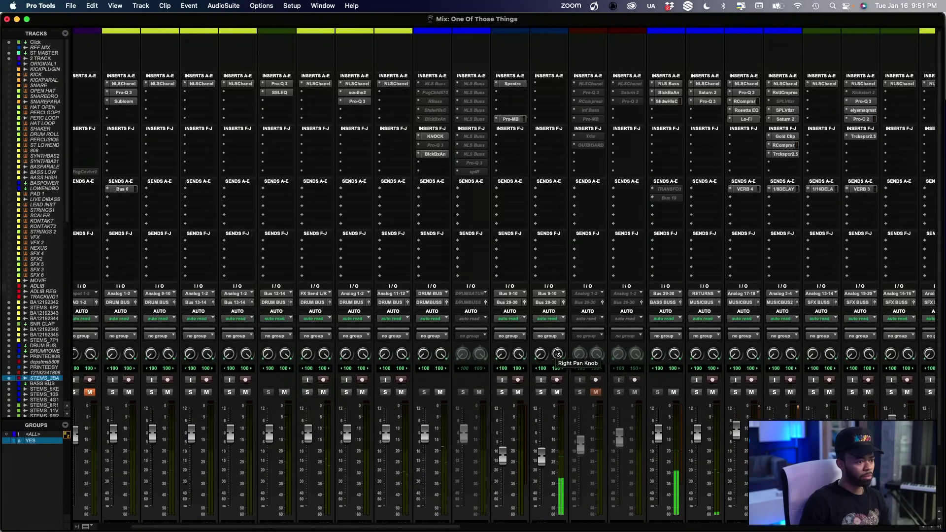
pyautogui.scroll(-2, 556, 353)
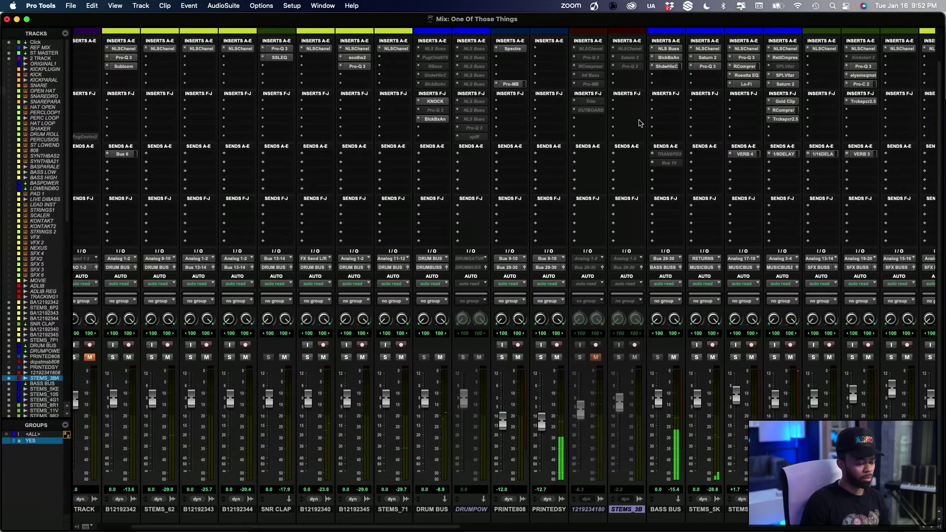
pyautogui.press('super+equal')
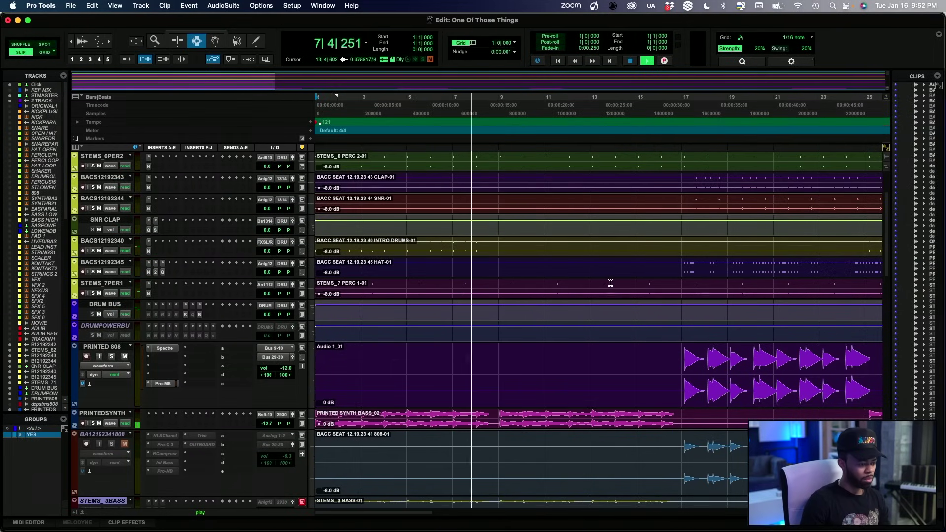
pyautogui.scroll(-4, 607, 283)
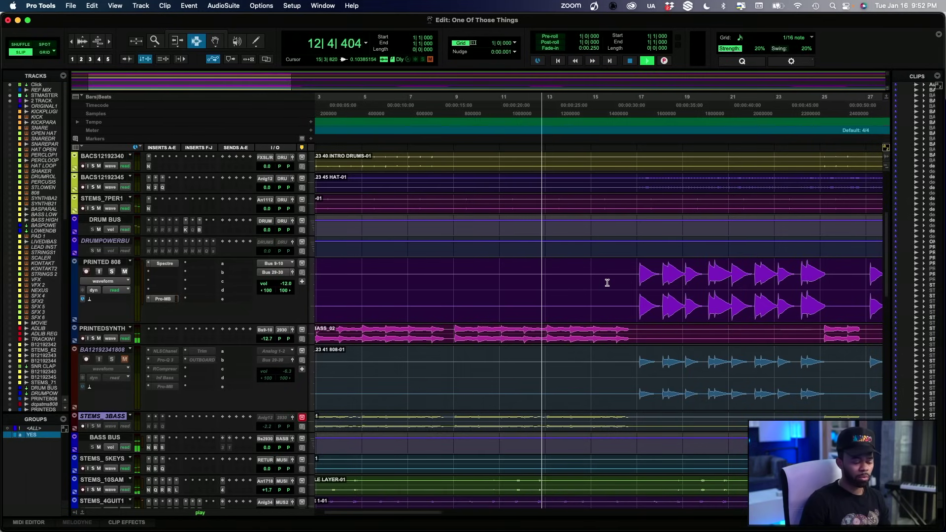
pyautogui.scroll(-1, 607, 282)
pyautogui.hscroll(1, 607, 282)
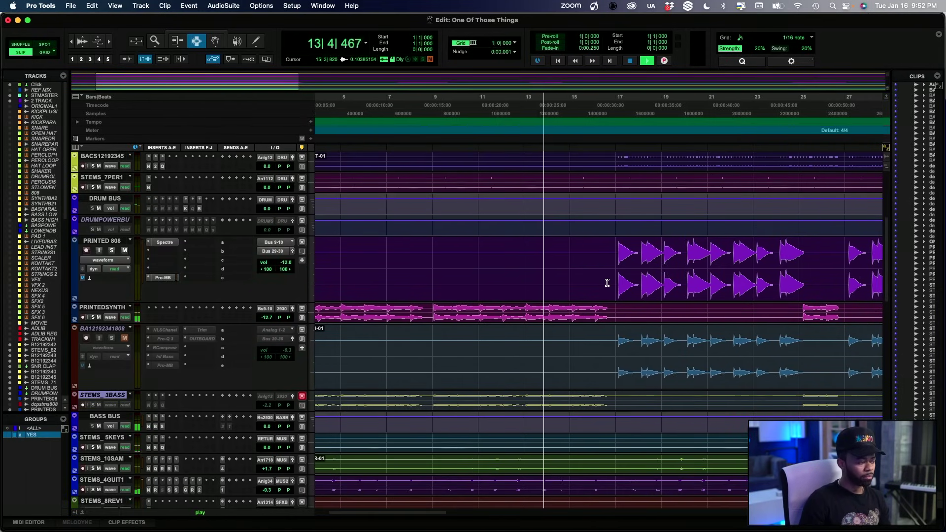
pyautogui.press('space')
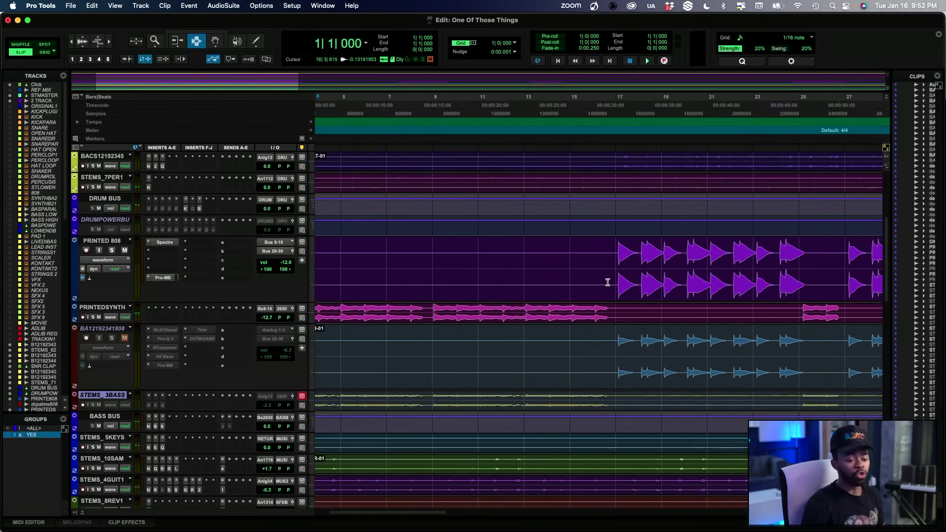
# Play the song from the beginning in the Mix window and lower PRINTEDSYNTH to -14.8 dB
pyautogui.press('super+equal')
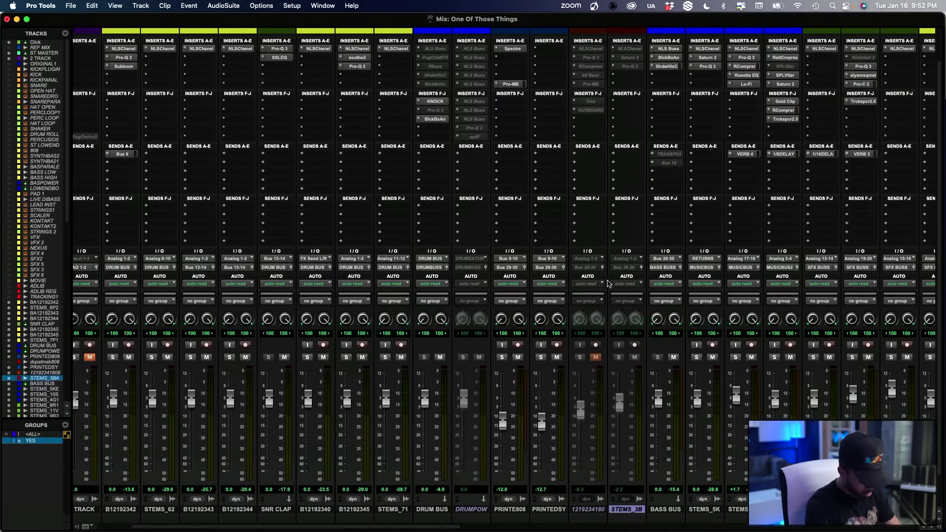
pyautogui.press('space')
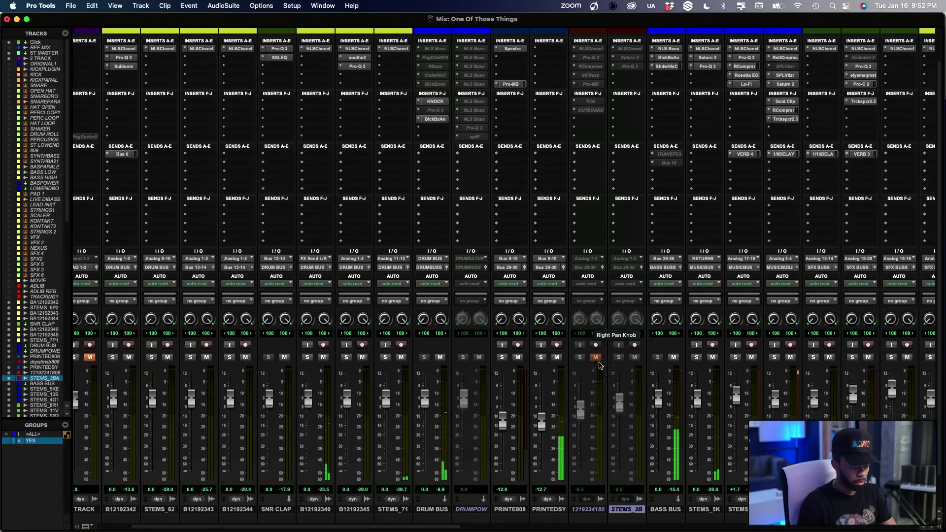
pyautogui.moveTo(541, 427); pyautogui.dragTo(544, 452)
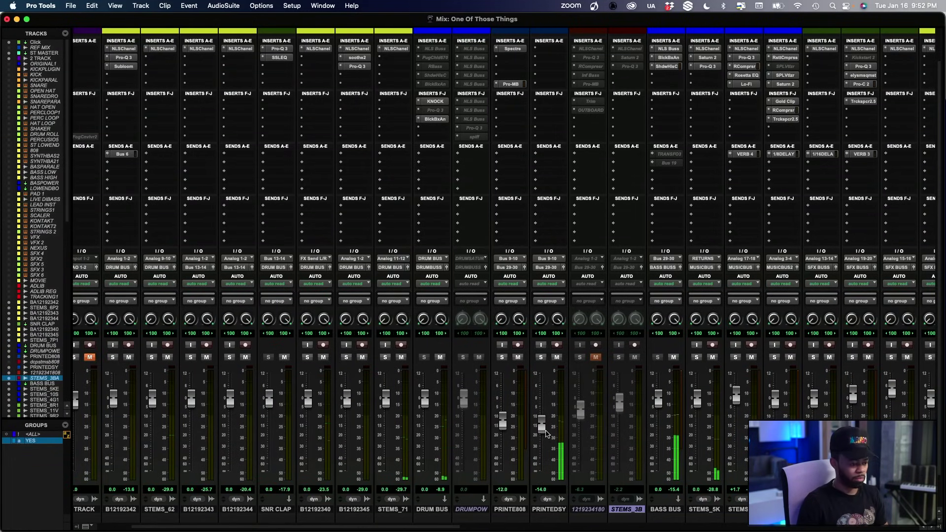
pyautogui.moveTo(544, 442); pyautogui.dragTo(544, 442)
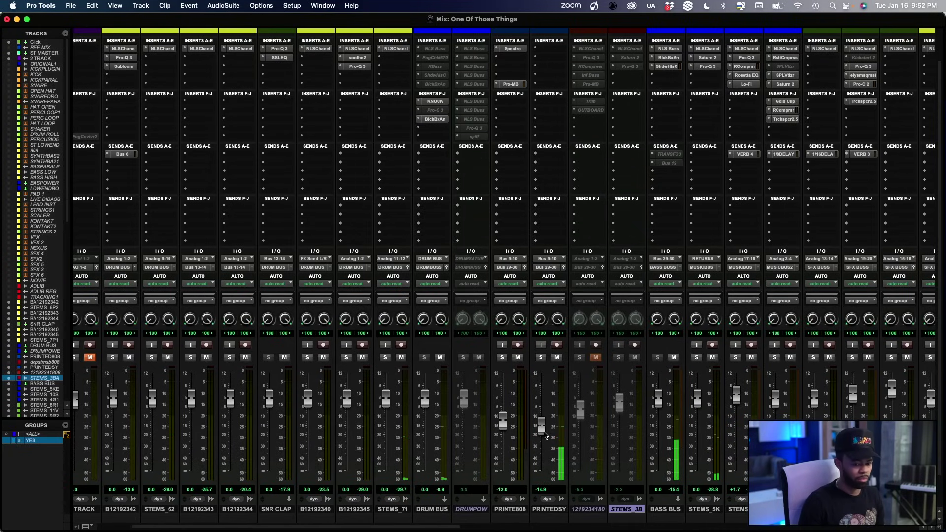
pyautogui.moveTo(545, 434); pyautogui.dragTo(545, 433)
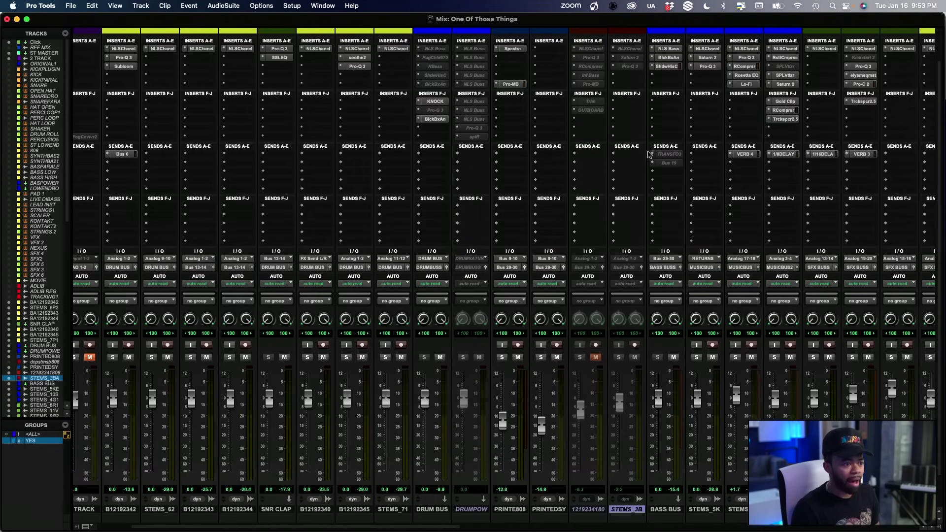
# Examine the Shadow Hills mastering compressor settings on BASS BUS and close the plug-in
pyautogui.click(672, 66)
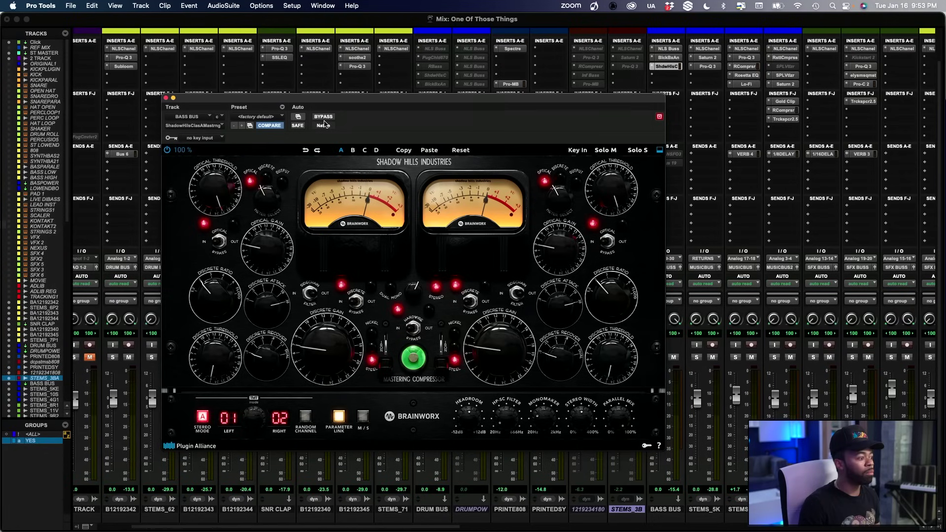
pyautogui.click(166, 98)
# Enlarge the waveform display in the Edit window and examine the drum and bass clips during playback into bar 17
pyautogui.press('super+equal')
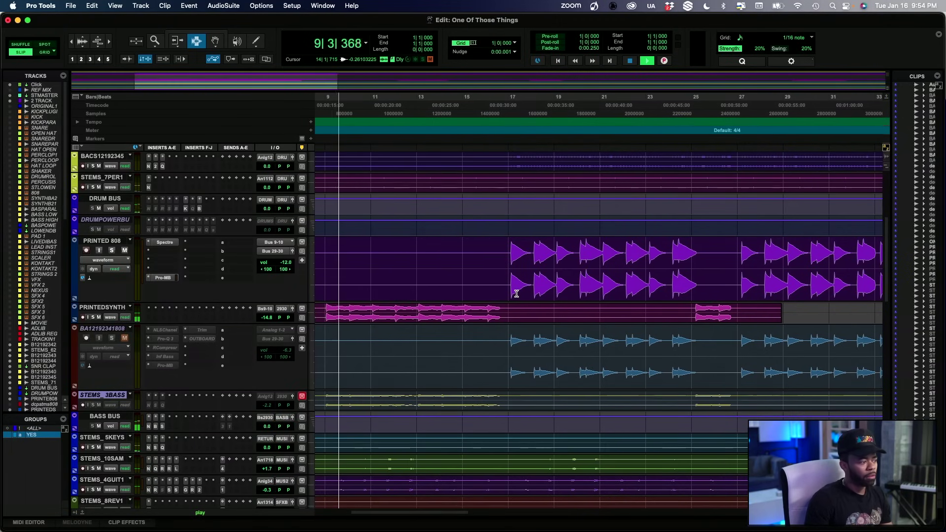
pyautogui.scroll(5, 517, 293)
pyautogui.hscroll(-5, 517, 292)
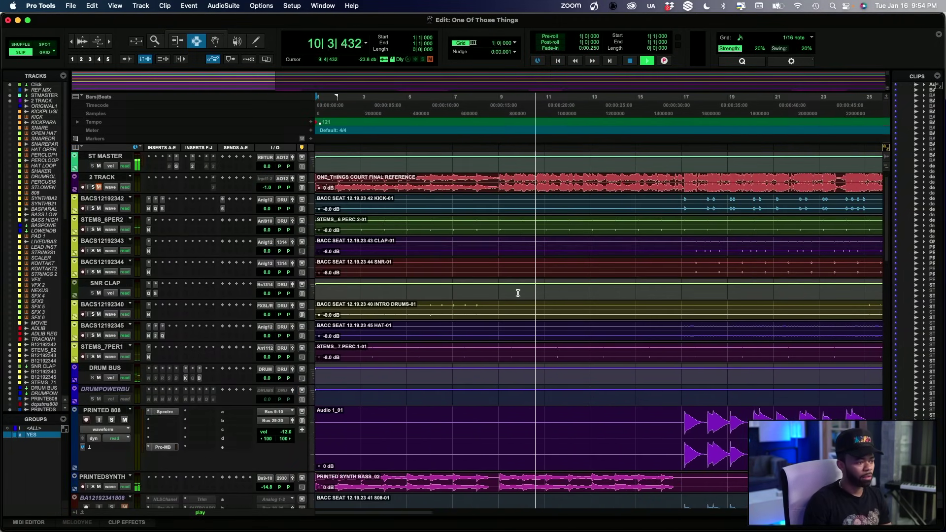
pyautogui.scroll(-3, 526, 295)
pyautogui.hscroll(3, 525, 296)
pyautogui.scroll(4, 507, 281)
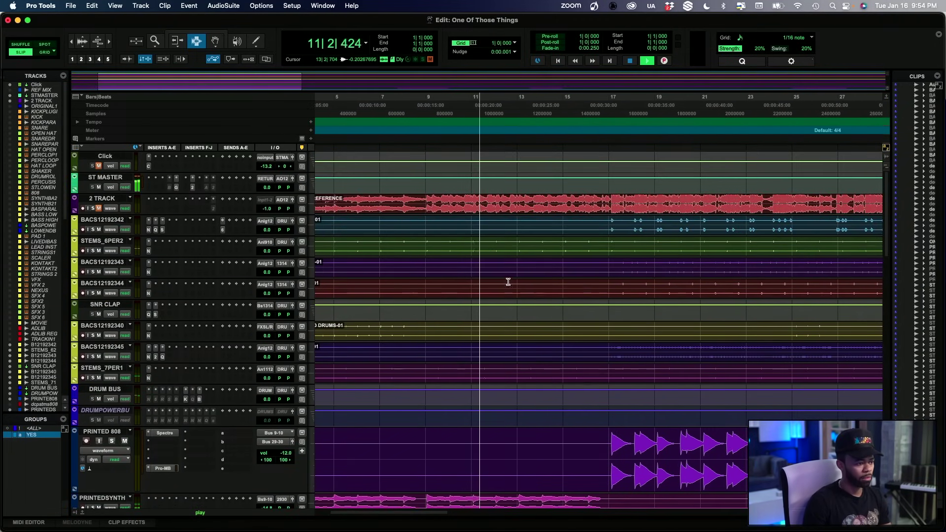
pyautogui.click(82, 39)
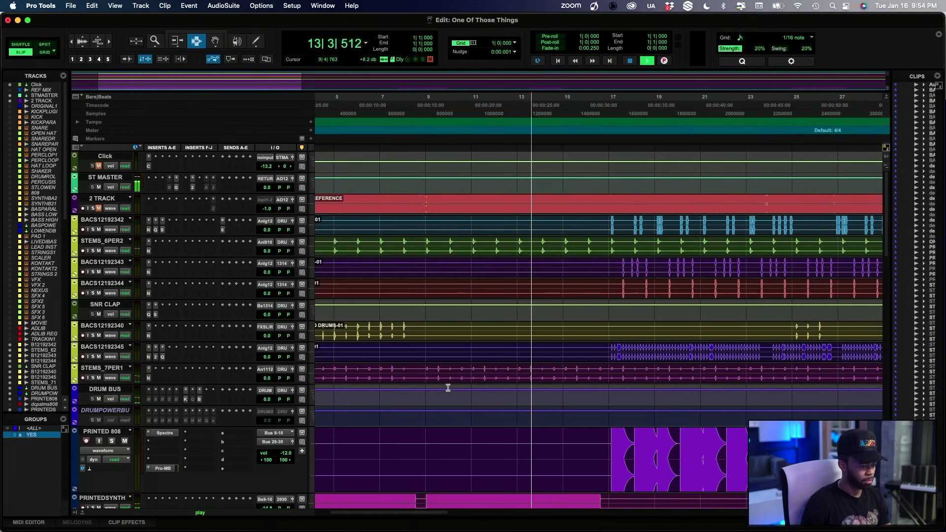
pyautogui.hscroll(1, 468, 385)
pyautogui.scroll(-1, 489, 383)
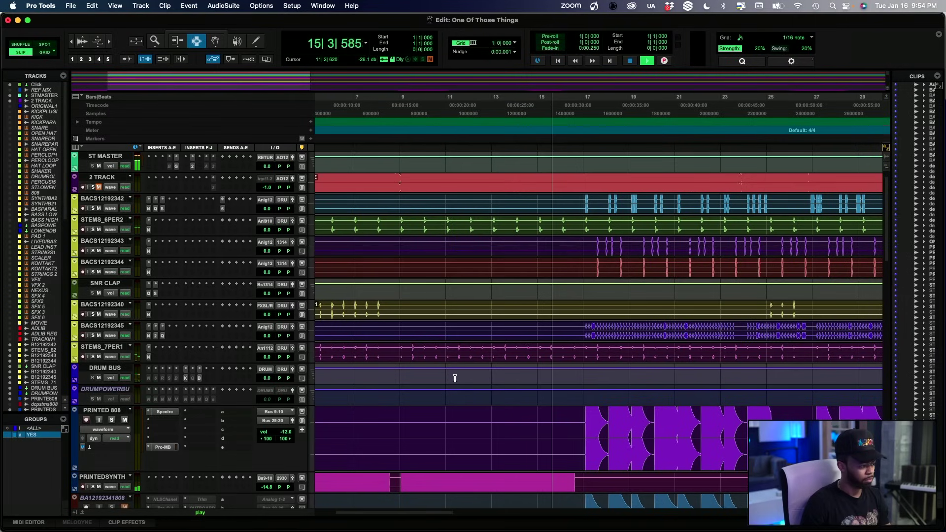
pyautogui.hscroll(3, 473, 366)
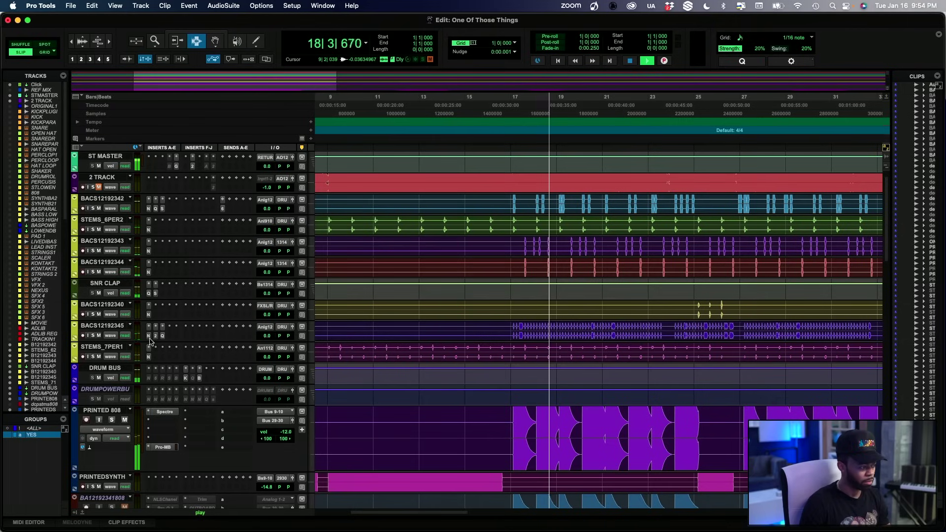
# Audition BACS12192345 briefly in solo during playback, return to the full mix and select the track
pyautogui.click(93, 336)
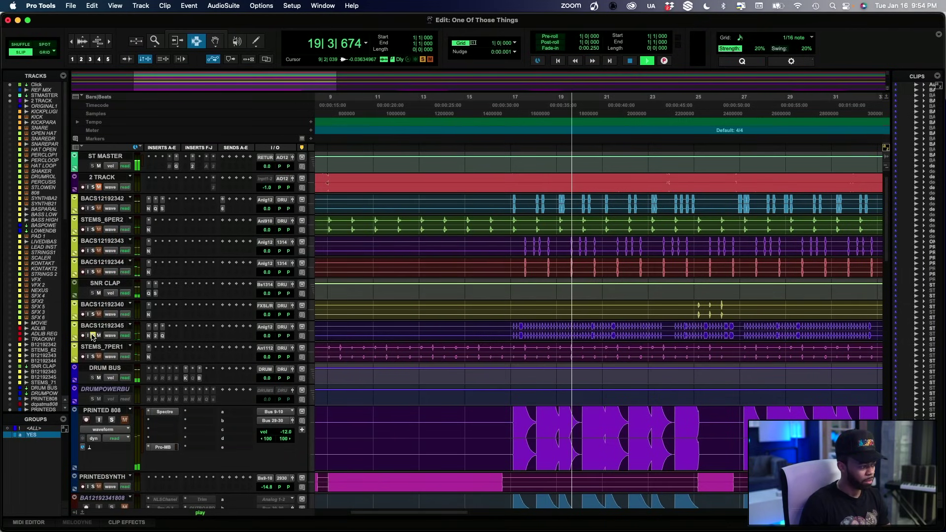
pyautogui.click(93, 336)
pyautogui.click(102, 327)
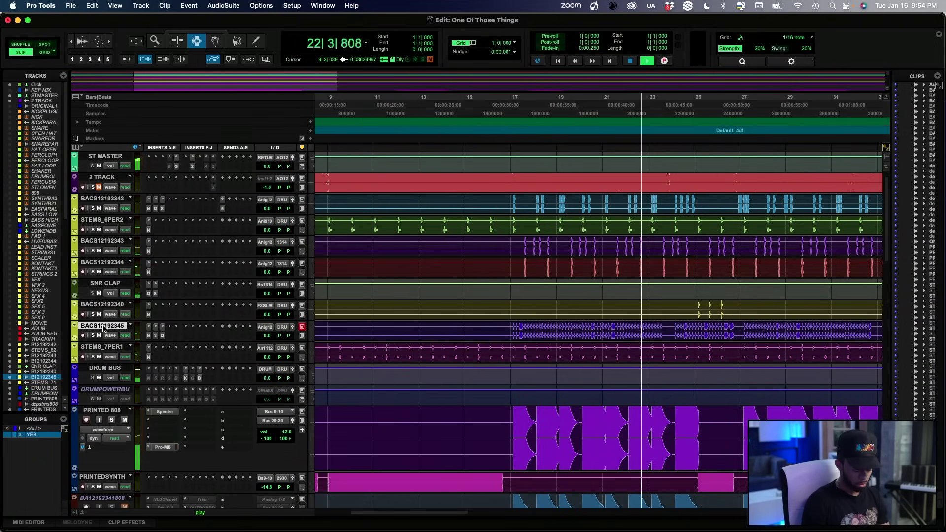
# Examine the Pro-Q 3 curve on BACS12192345 from the Mix window and close the plug-in
pyautogui.press('super+equal')
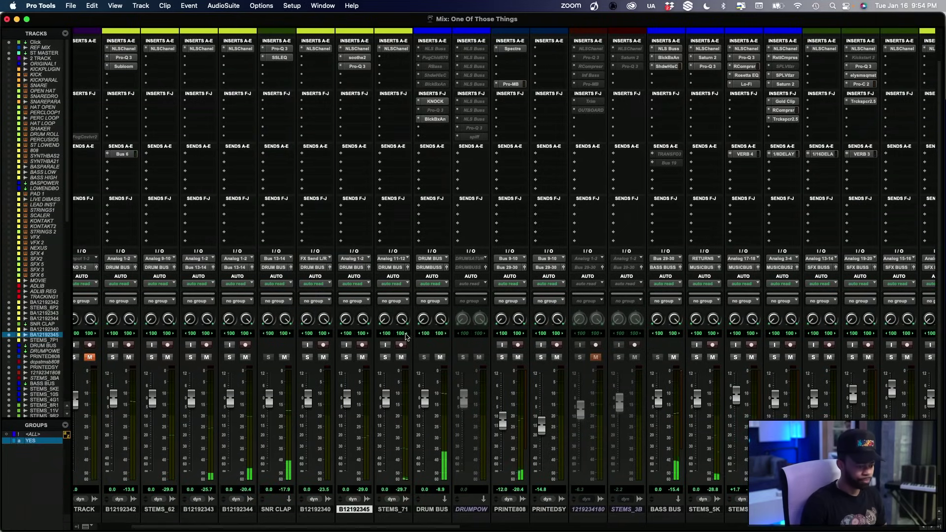
pyautogui.scroll(3, 405, 336)
pyautogui.click(325, 106)
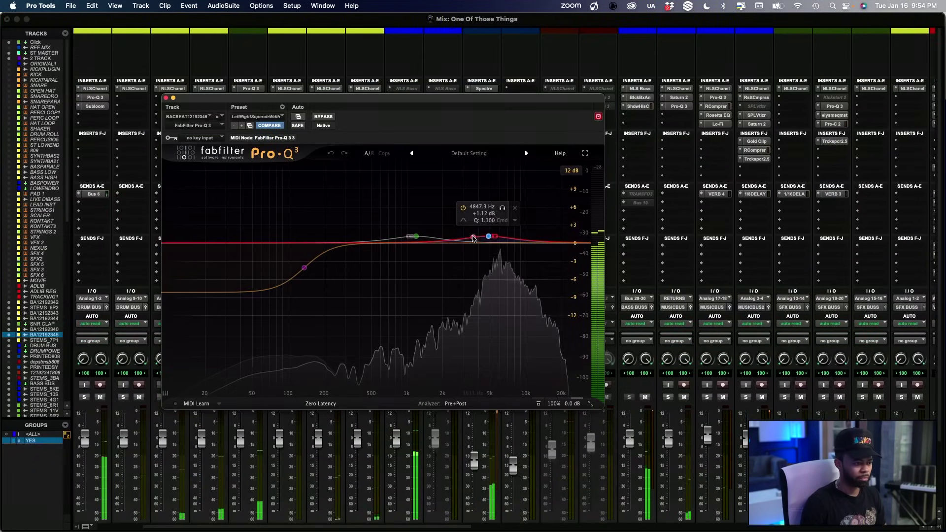
pyautogui.click(166, 98)
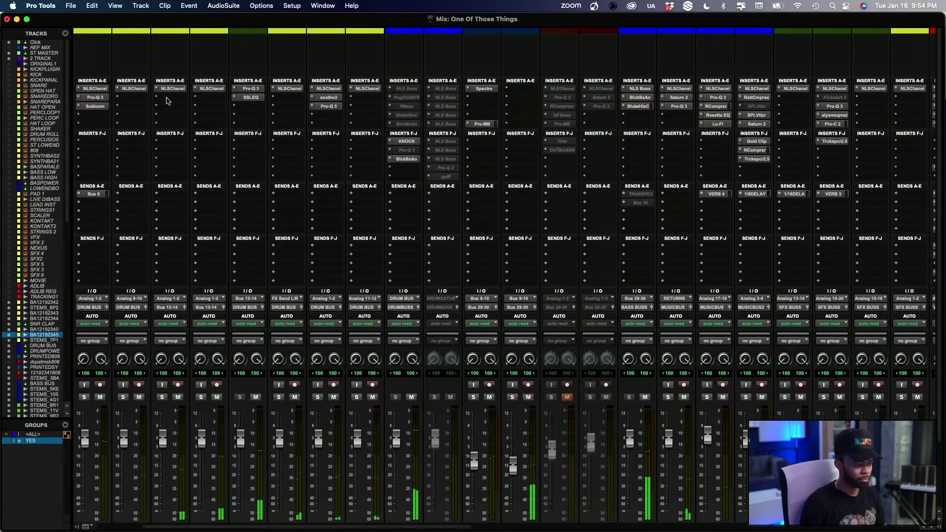
# Solo BACS12192345 in the Mix window and insert the spiff plug-in after its Pro-Q 3
pyautogui.scroll(-3, 388, 257)
pyautogui.hscroll(2, 423, 291)
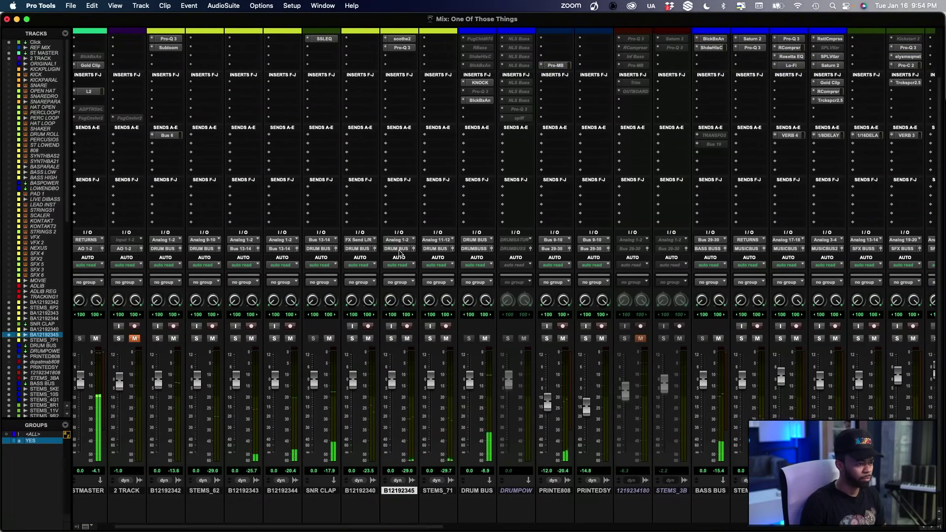
pyautogui.scroll(2, 400, 99)
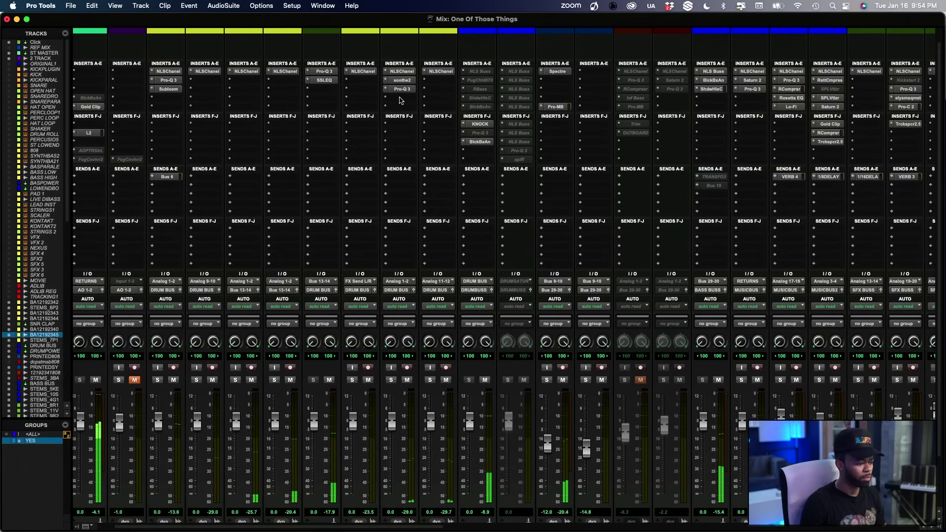
pyautogui.scroll(-1, 400, 113)
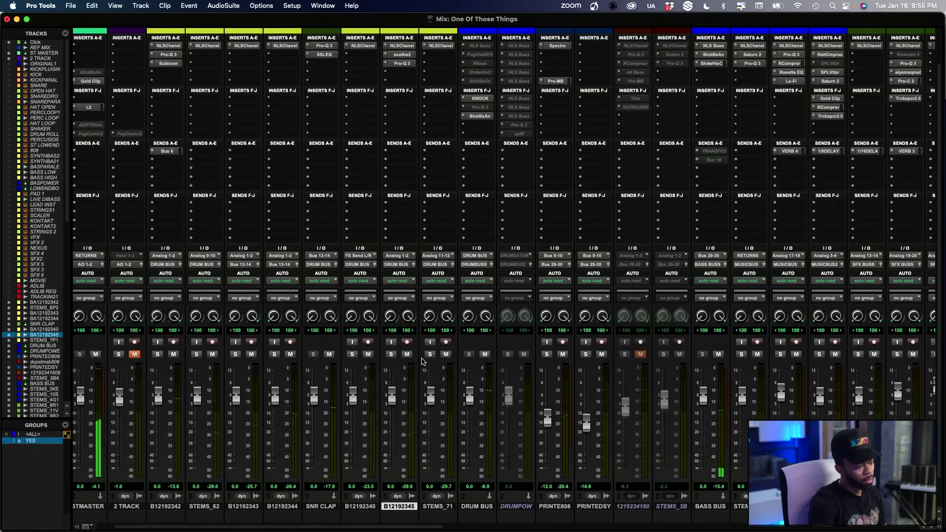
pyautogui.click(391, 355)
pyautogui.click(408, 73)
pyautogui.click(425, 57)
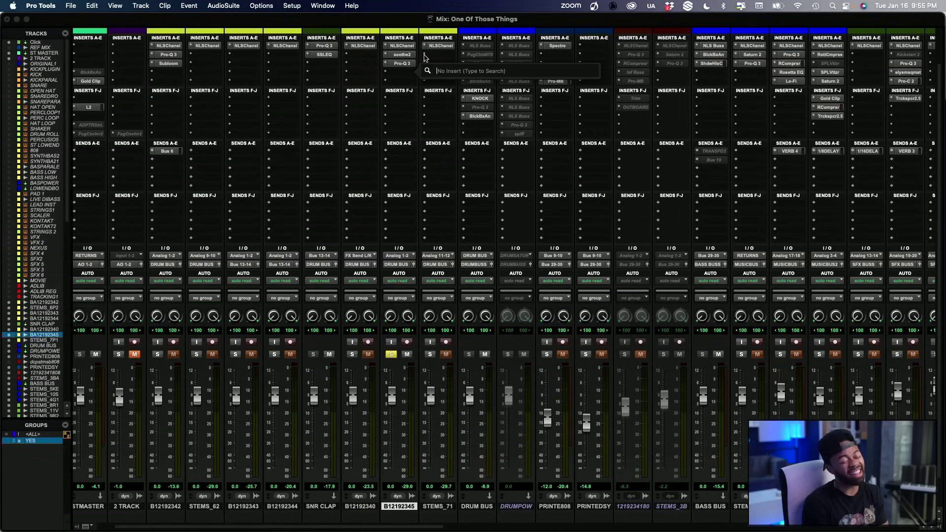
pyautogui.click(413, 74)
pyautogui.click(401, 73)
pyautogui.click(415, 59)
pyautogui.write('spiff')
pyautogui.press('Return')
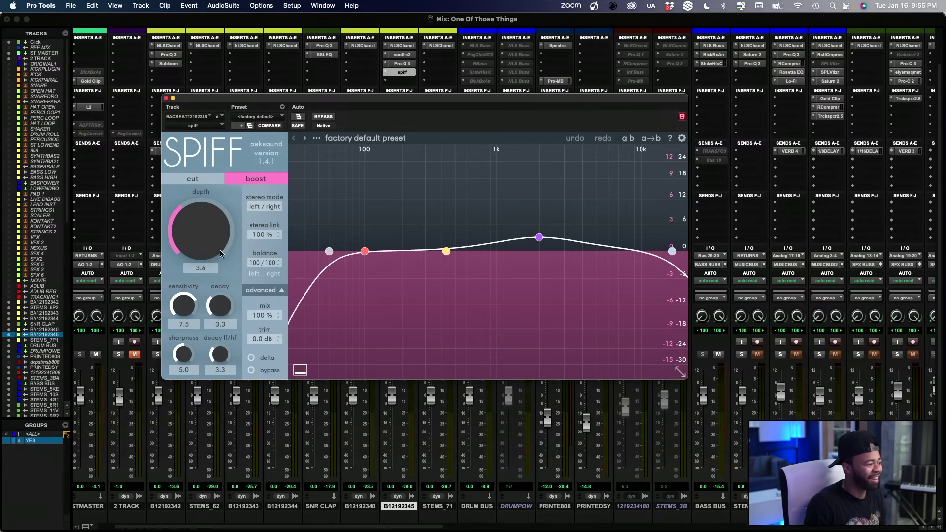
# Set spiff's mix to 80 % and play the soloed track from bar 17 in the Edit window
pyautogui.moveTo(262, 317); pyautogui.dragTo(259, 338)
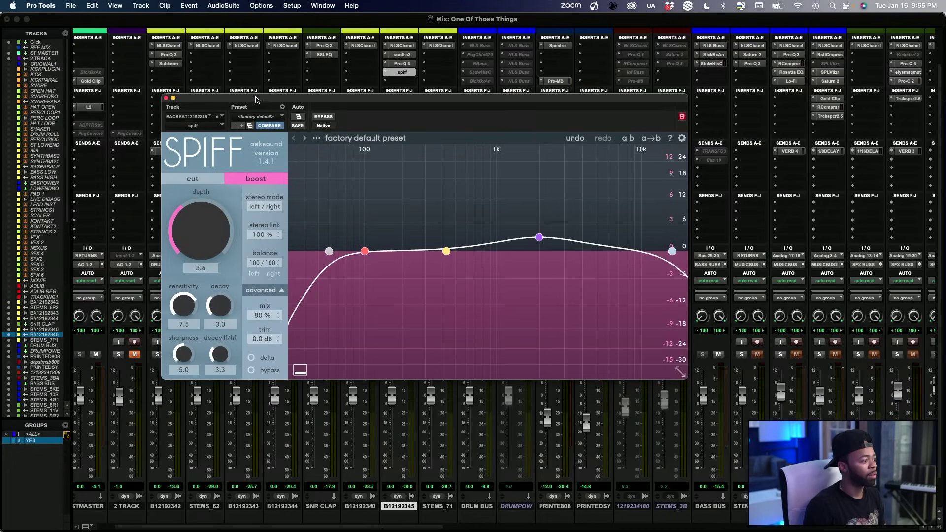
pyautogui.moveTo(256, 100); pyautogui.dragTo(551, 102)
pyautogui.press('super+equal')
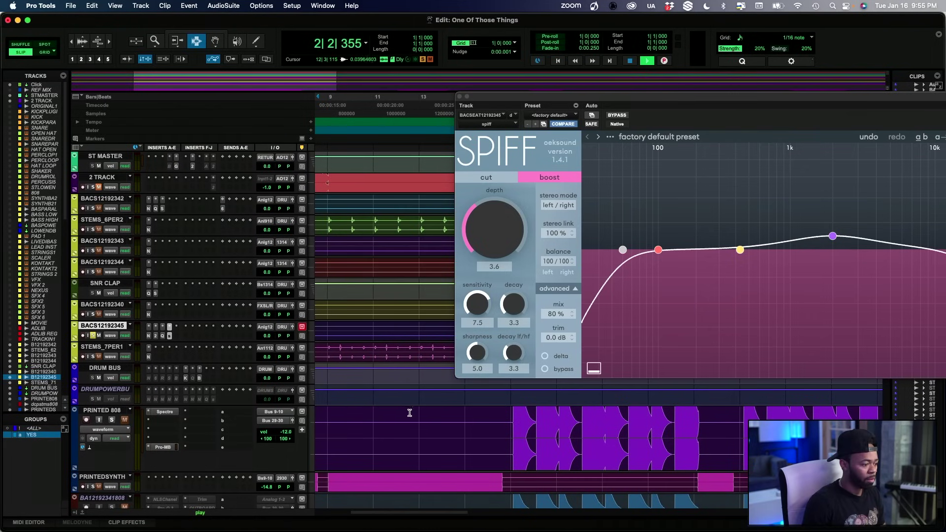
pyautogui.hscroll(5, 418, 344)
pyautogui.press('space')
pyautogui.click(372, 331)
pyautogui.press('space')
pyautogui.moveTo(517, 97); pyautogui.dragTo(242, 89)
# Compare the track with spiff bypassed and active, and reduce spiff's mix to 23 %
pyautogui.click(342, 109)
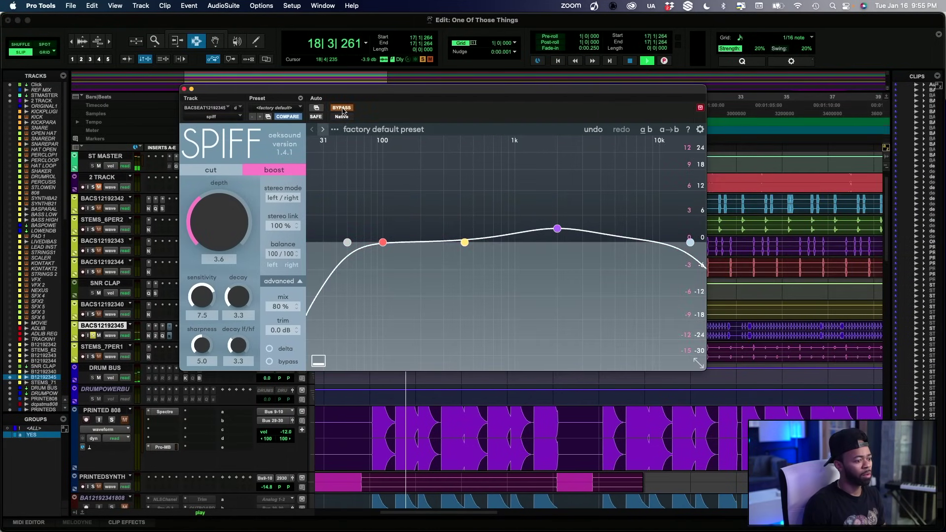
pyautogui.click(342, 110)
pyautogui.moveTo(283, 309); pyautogui.dragTo(280, 396)
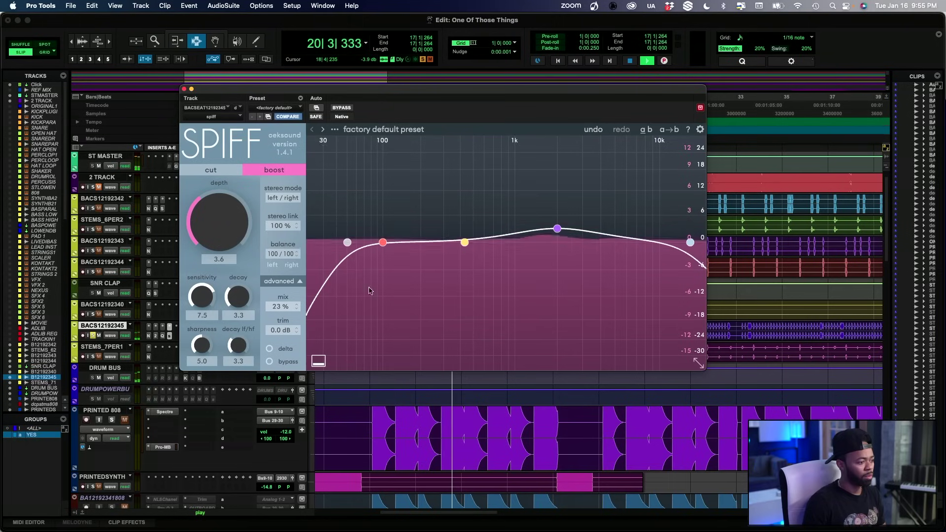
# Move spiff's band 1 to 247 Hz, raise the low cut to just below it, and lower the hi cut to 6k8 Hz
pyautogui.click(383, 243)
pyautogui.moveTo(383, 243); pyautogui.dragTo(432, 243)
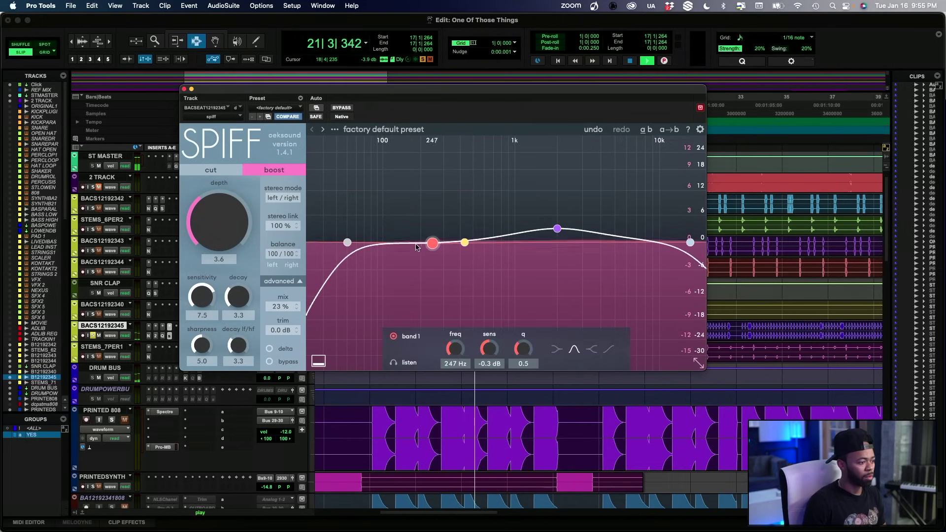
pyautogui.moveTo(348, 243); pyautogui.dragTo(423, 243)
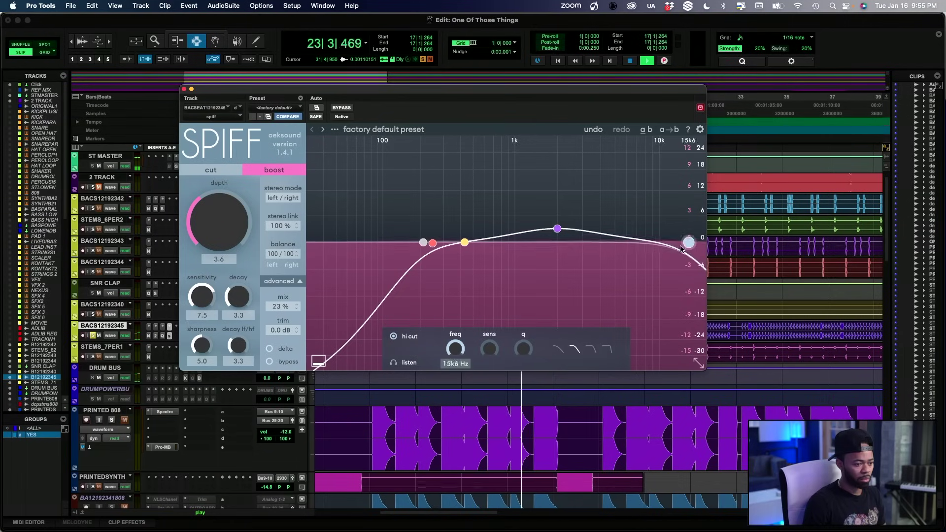
pyautogui.moveTo(690, 243); pyautogui.dragTo(635, 252)
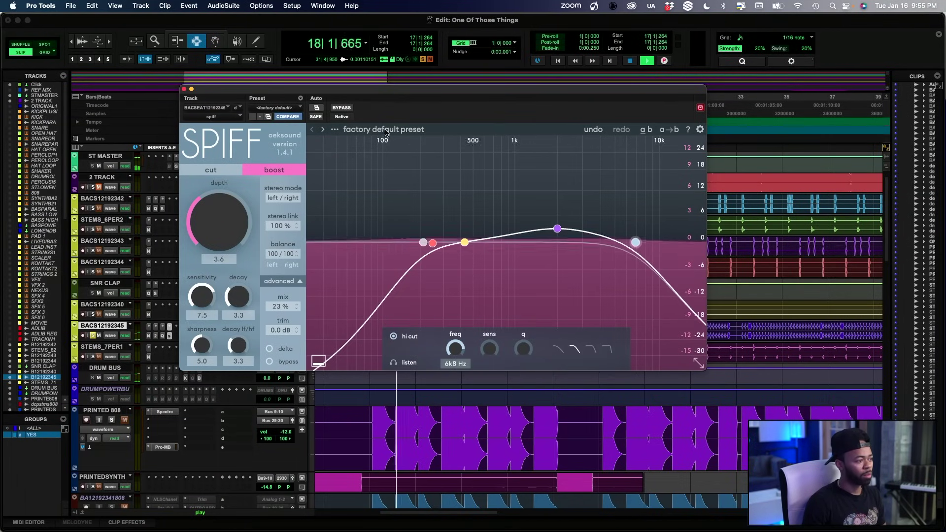
# Compare BACS12192345 with spiff bypassed and enabled again, close the plug-in and return to the full mix
pyautogui.click(340, 107)
pyautogui.click(339, 108)
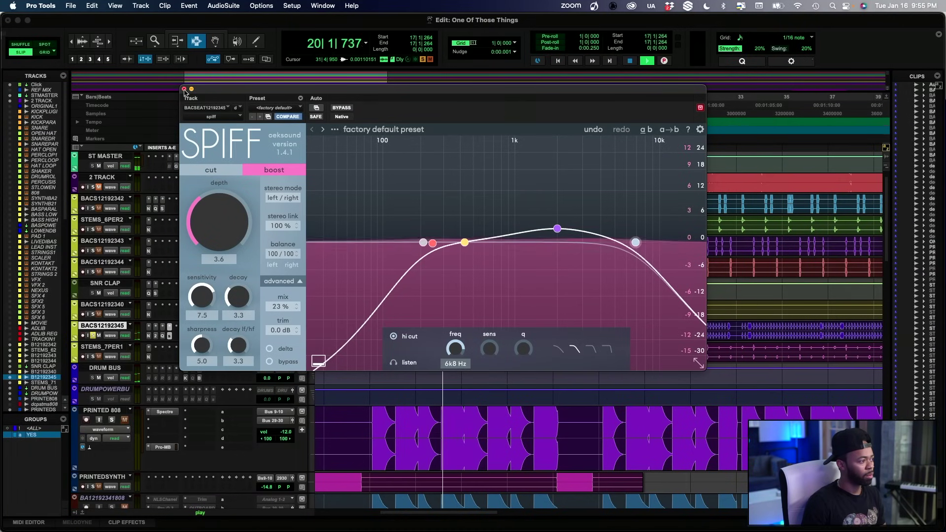
pyautogui.click(184, 90)
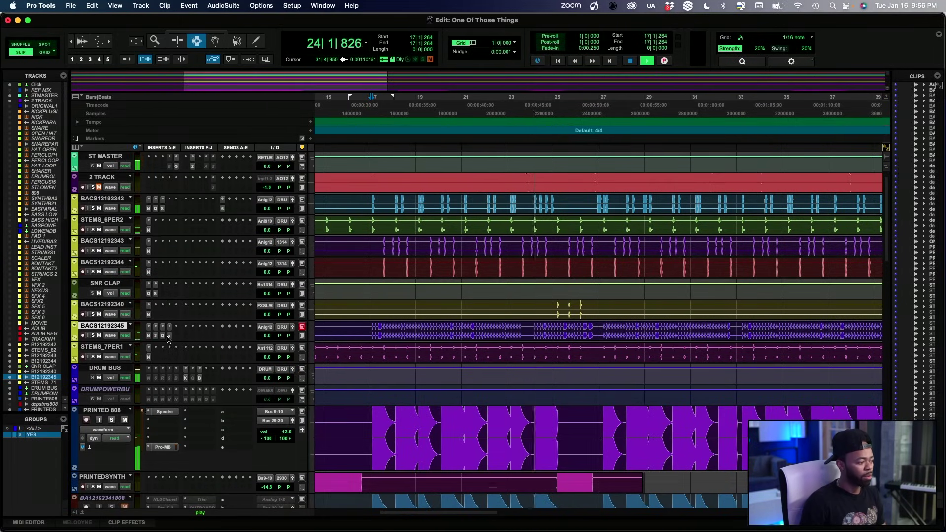
# Examine the NLS Channel, soothe2 and Pro-Q 3 inserts on BACS12192345 during full-mix playback
pyautogui.click(149, 336)
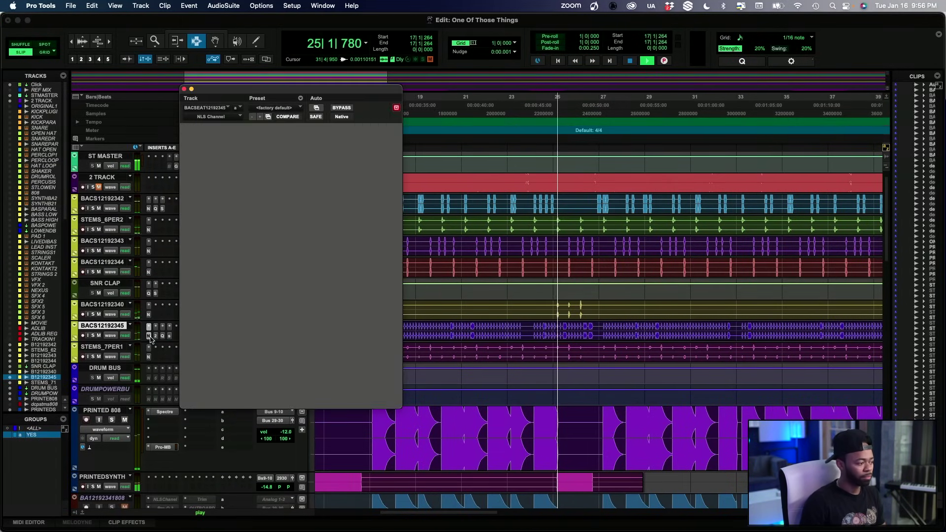
pyautogui.click(156, 336)
pyautogui.click(162, 336)
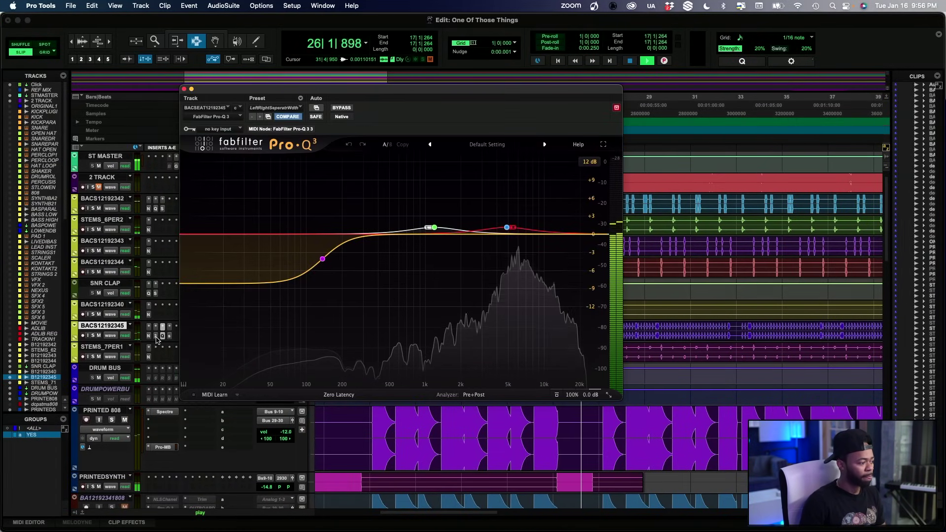
# Reopen spiff on BACS12192345 and raise its boost depth to 4.2 while the full mix plays
pyautogui.click(169, 336)
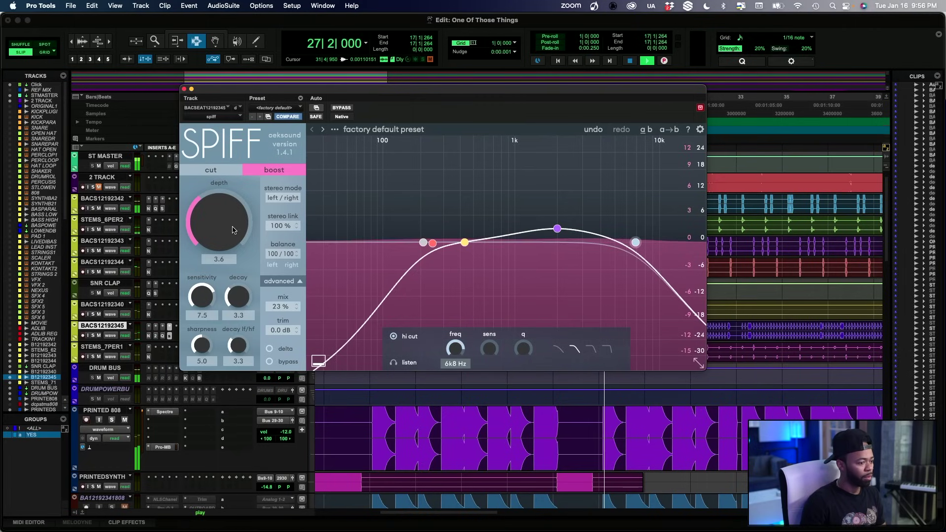
pyautogui.moveTo(233, 228); pyautogui.dragTo(235, 227)
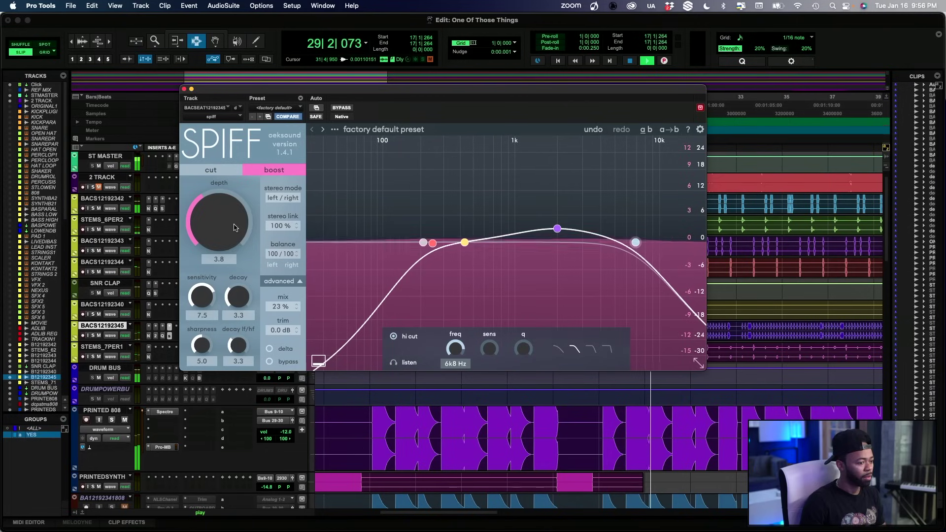
pyautogui.moveTo(234, 227); pyautogui.dragTo(235, 225)
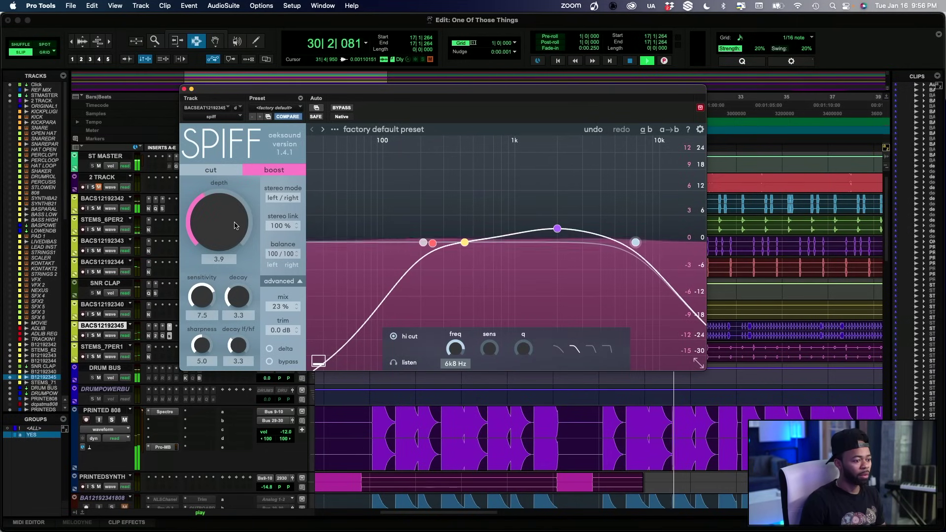
pyautogui.moveTo(234, 225); pyautogui.dragTo(237, 222)
# Set spiff's mix to 40 % on BACS12192345 and close the plug-in
pyautogui.moveTo(279, 306); pyautogui.dragTo(279, 287)
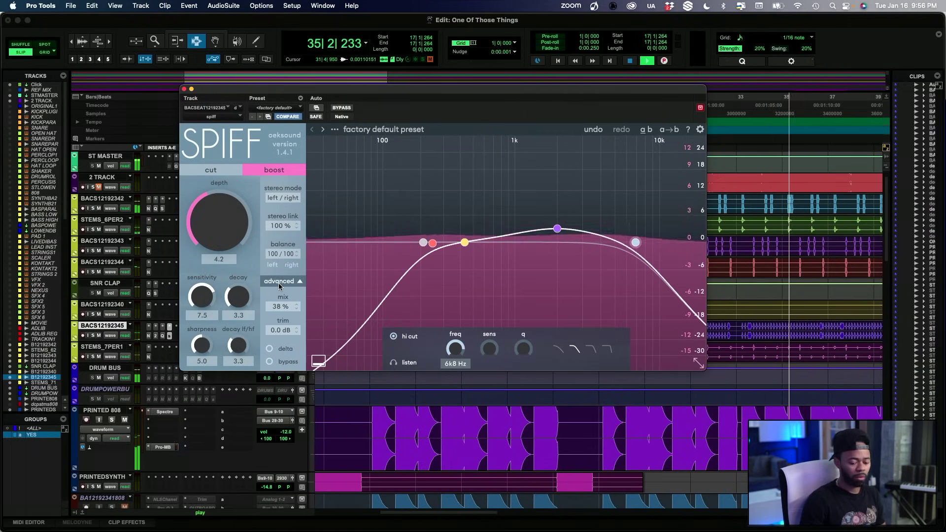
pyautogui.moveTo(280, 310); pyautogui.dragTo(284, 302)
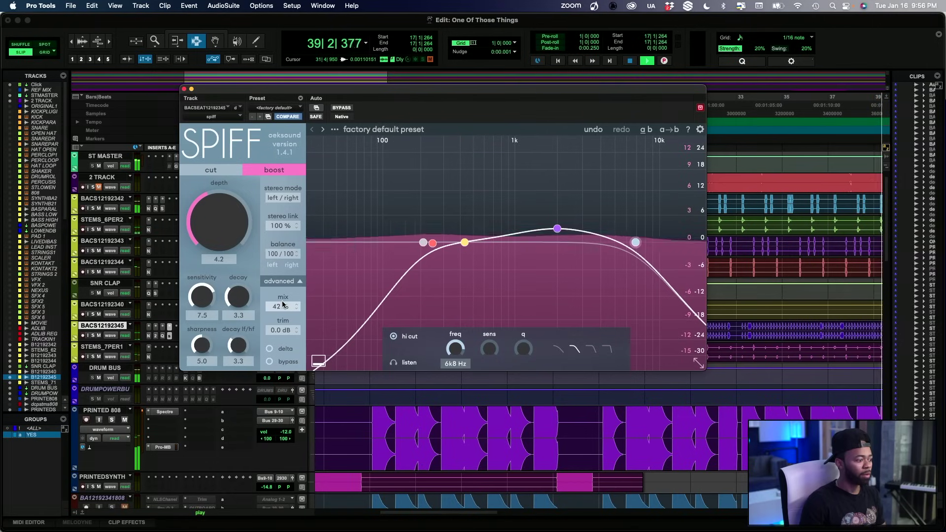
pyautogui.moveTo(283, 304); pyautogui.dragTo(280, 309)
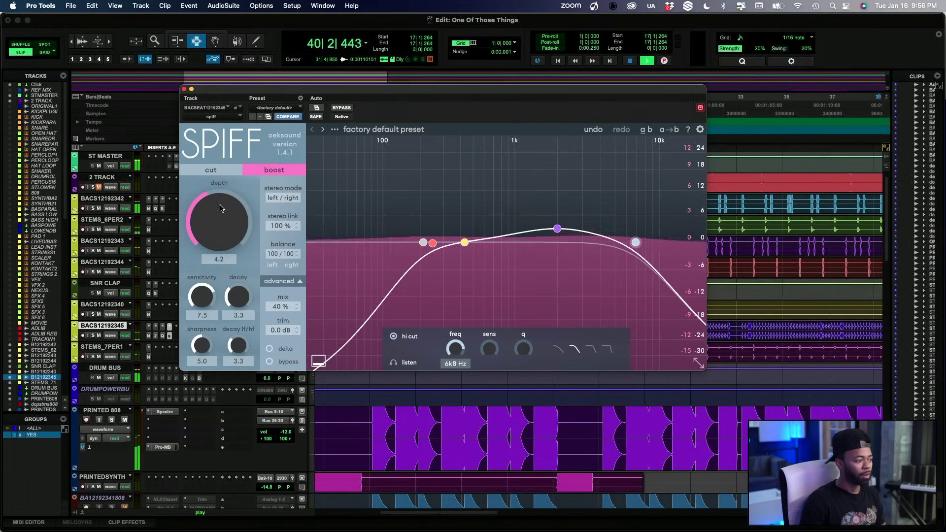
pyautogui.click(184, 89)
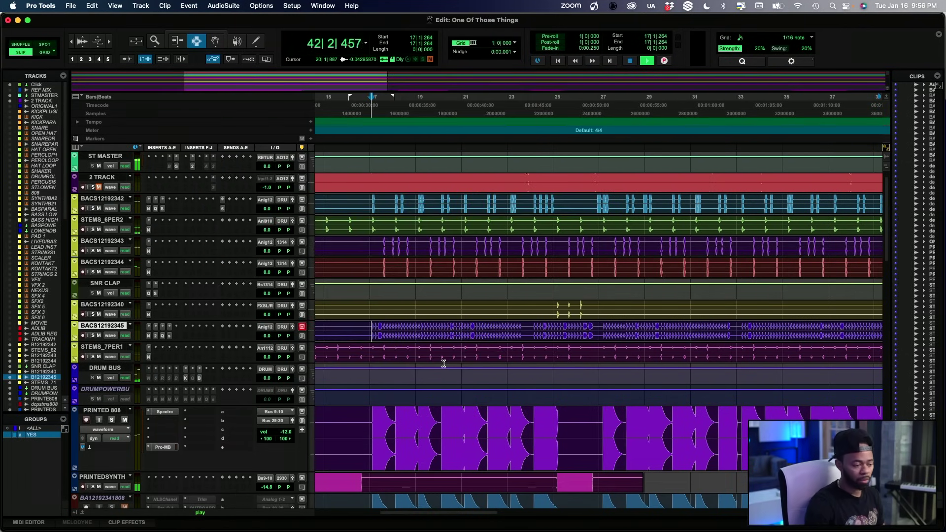
# Listen to the full mix again from bar 17 and stop playback
pyautogui.press('space')
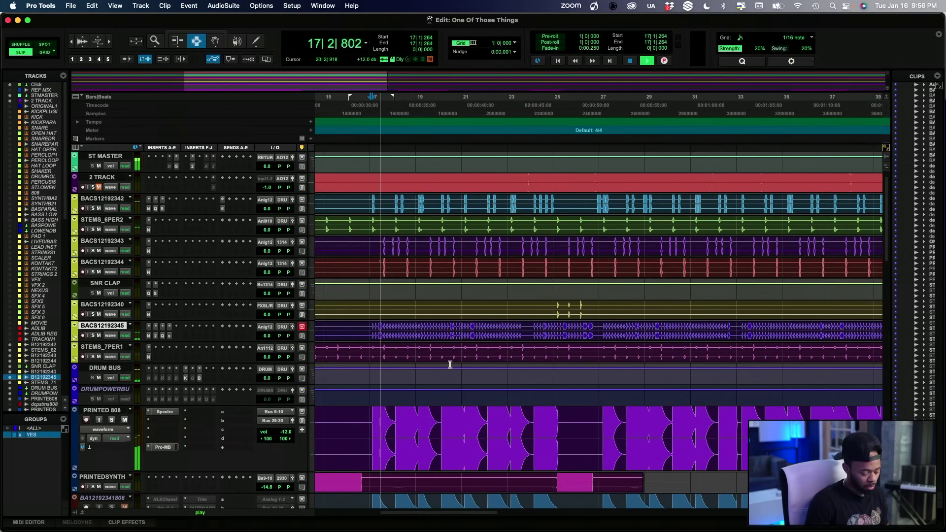
pyautogui.scroll(1, 178, 274)
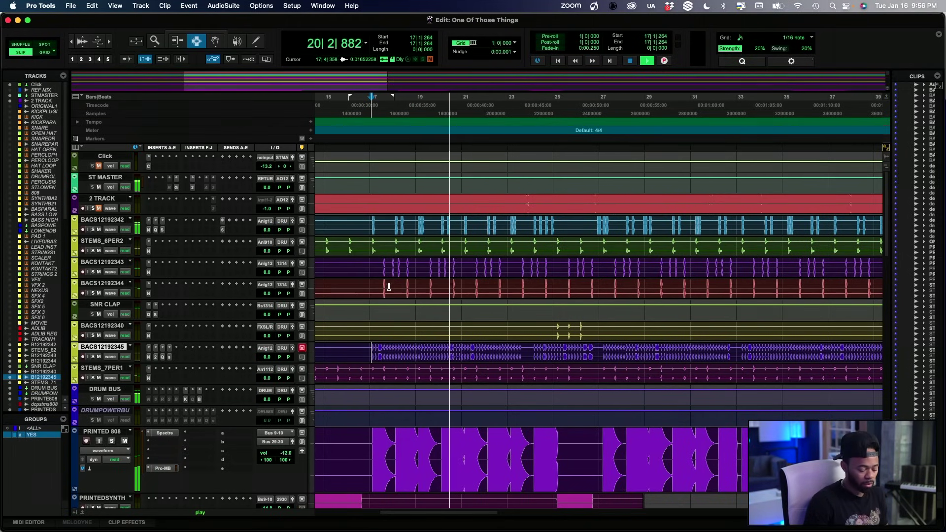
pyautogui.press('space')
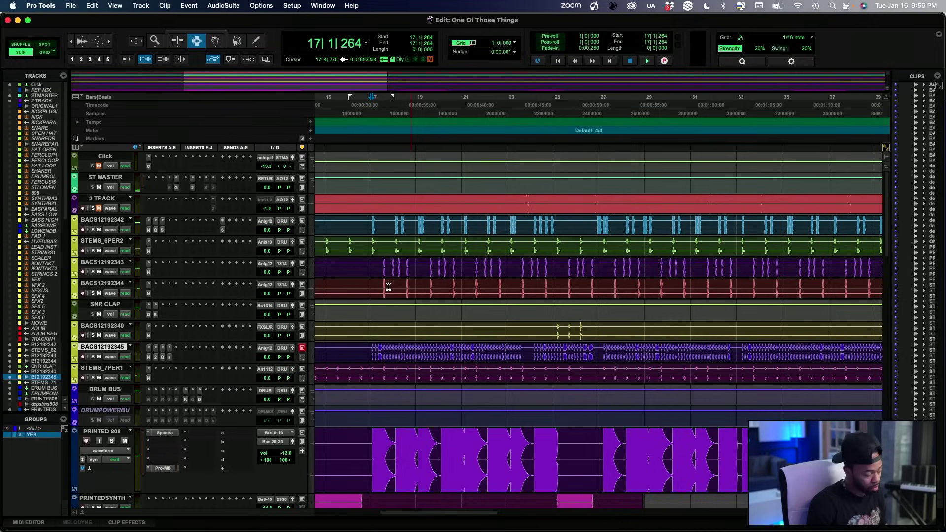
# Look over the arrangement around bars 7 to 29 and solo the 2 TRACK reference track
pyautogui.hscroll(-5, 388, 287)
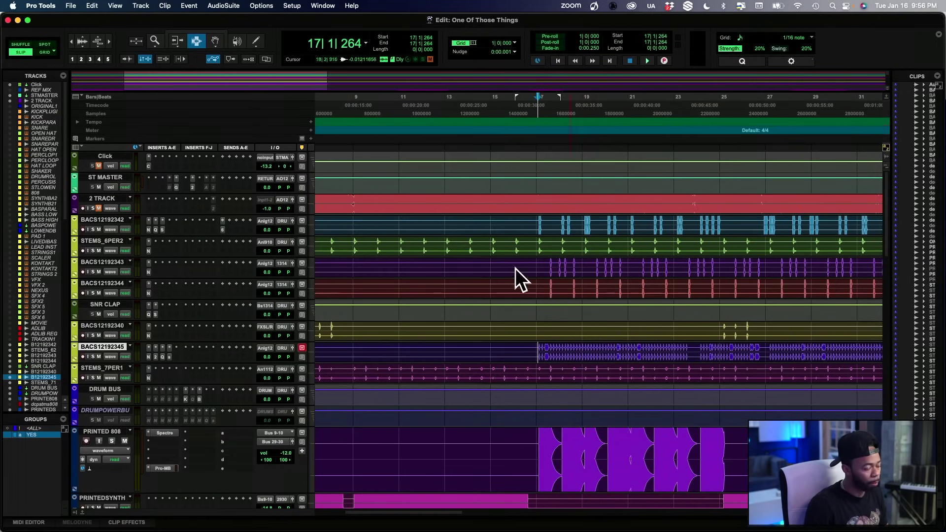
pyautogui.hscroll(2, 326, 257)
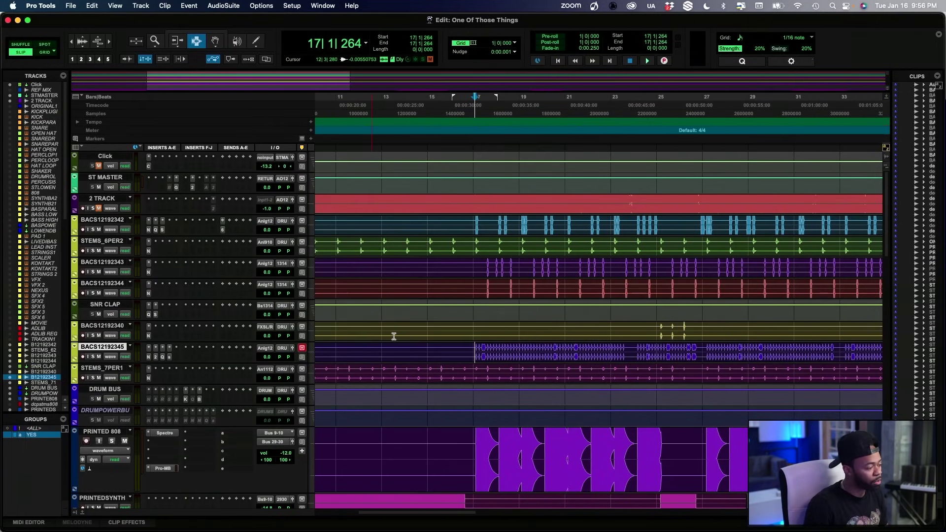
pyautogui.hscroll(-3, 393, 336)
pyautogui.scroll(-5, 394, 336)
pyautogui.scroll(5, 394, 332)
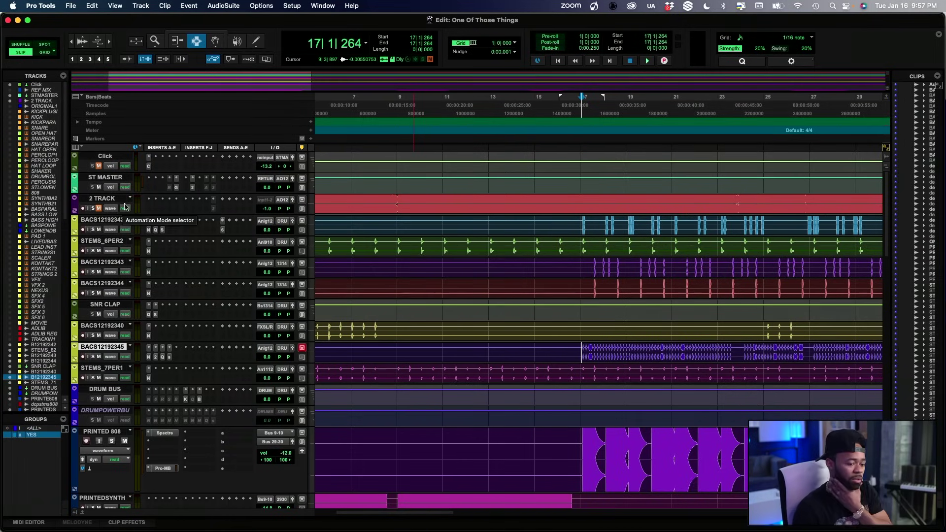
pyautogui.click(93, 209)
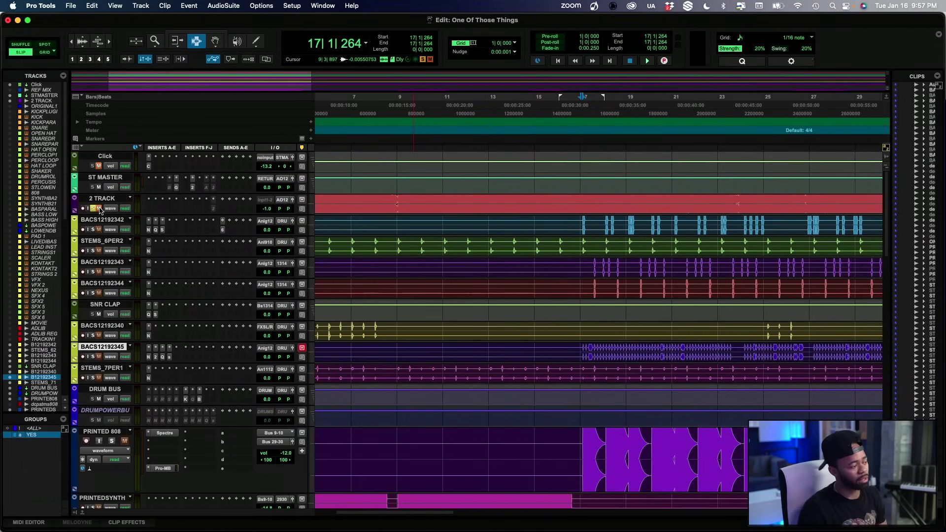
# Compare the soloed 2 TRACK reference with the full mix from bar 17, alternating between them several times
pyautogui.press('space')
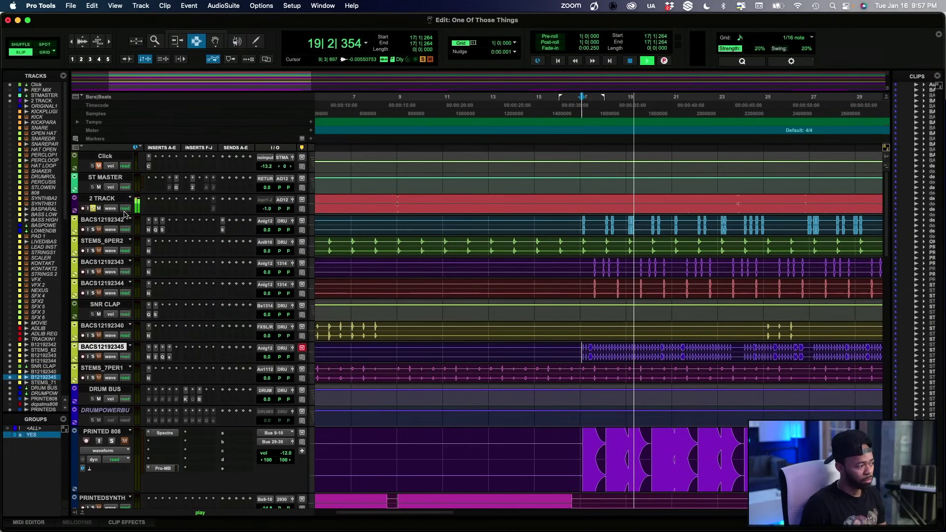
pyautogui.press('space')
pyautogui.click(92, 208)
pyautogui.press('space')
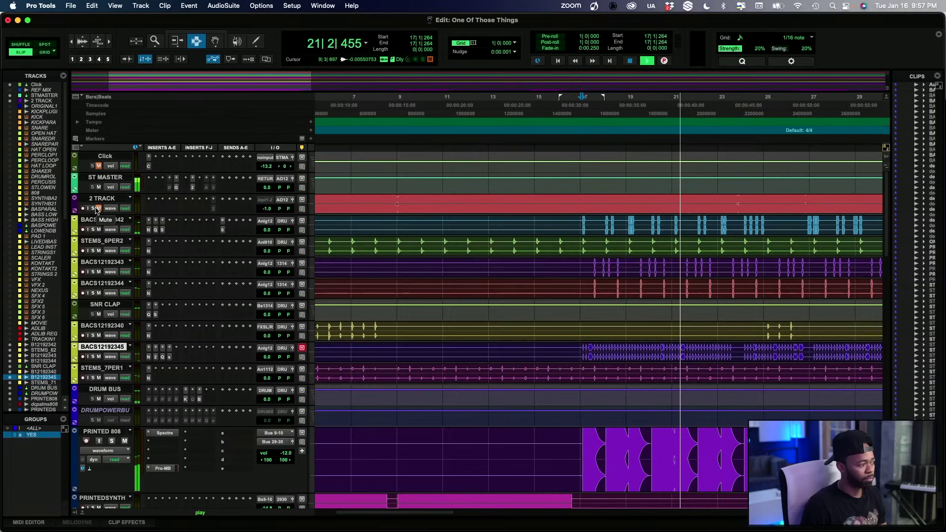
pyautogui.press('space')
pyautogui.click(96, 208)
pyautogui.press('space')
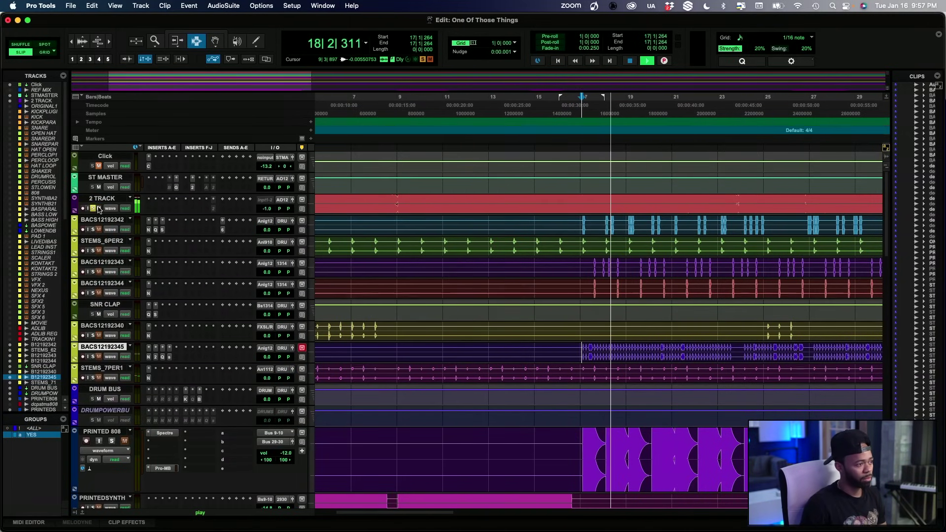
pyautogui.click(95, 210)
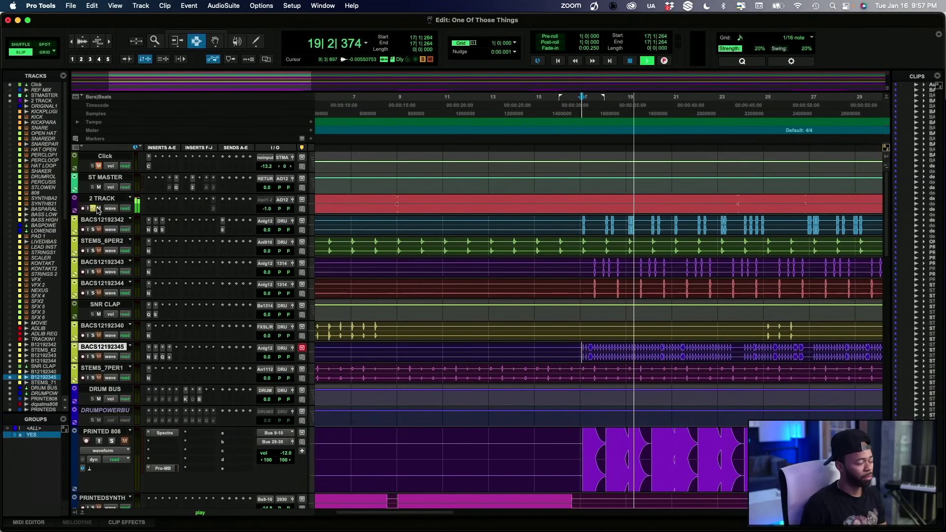
pyautogui.press('space')
pyautogui.press('space')
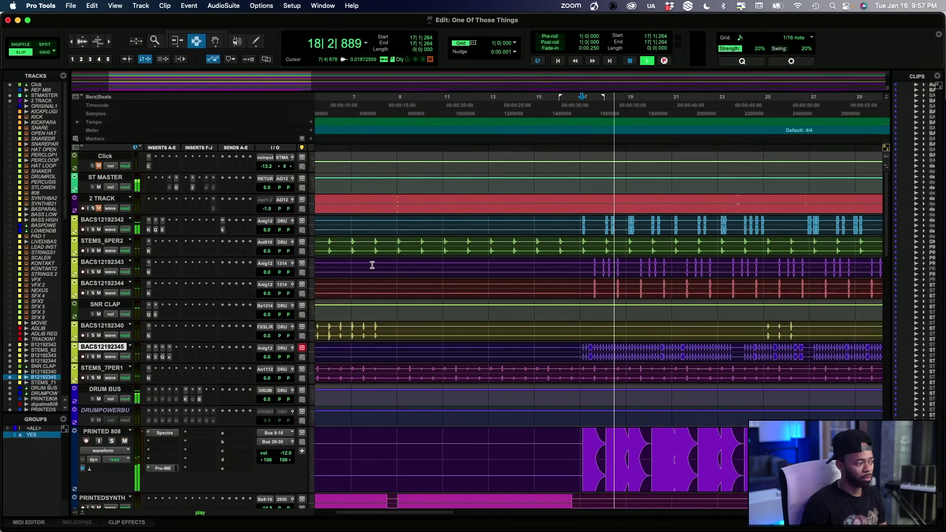
pyautogui.press('space')
# Check the L2 limiter on the ST MASTER channel in the mixer and close the plug-in
pyautogui.press('super+equal')
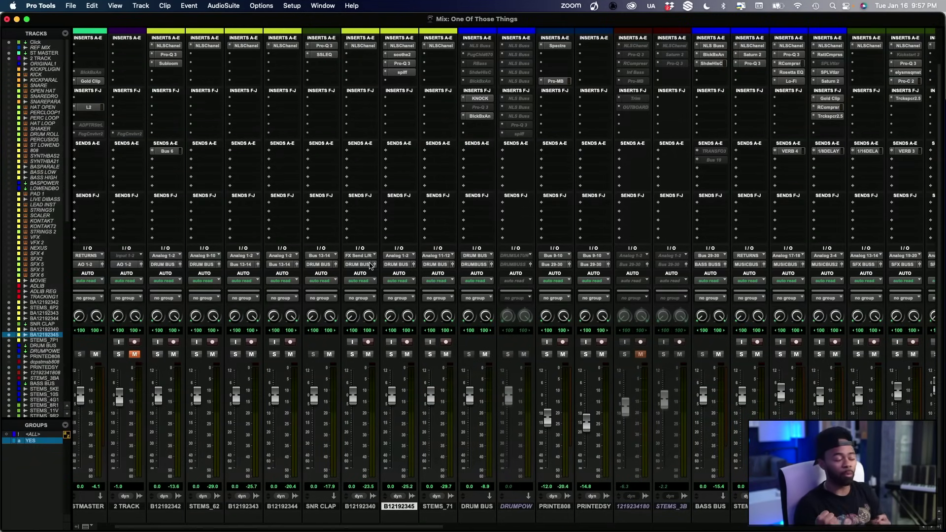
pyautogui.hscroll(-2, 443, 212)
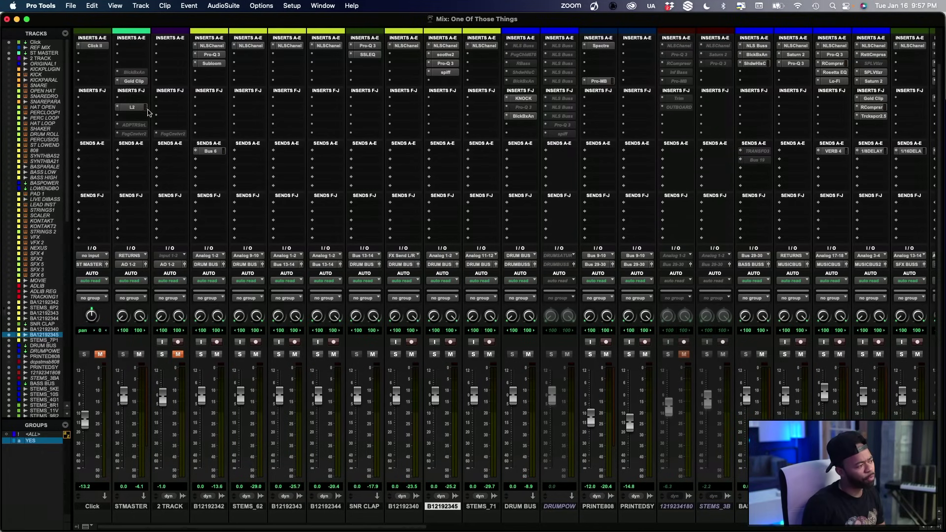
pyautogui.click(143, 108)
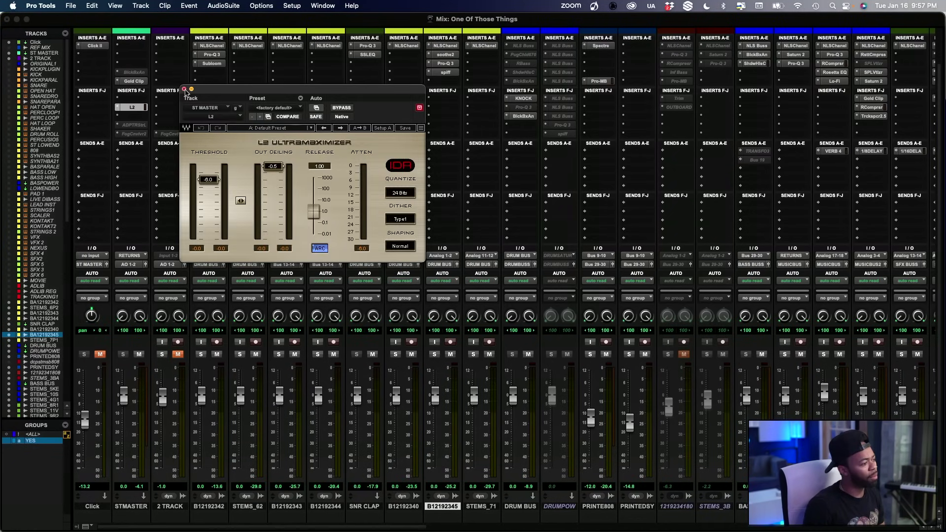
pyautogui.click(185, 90)
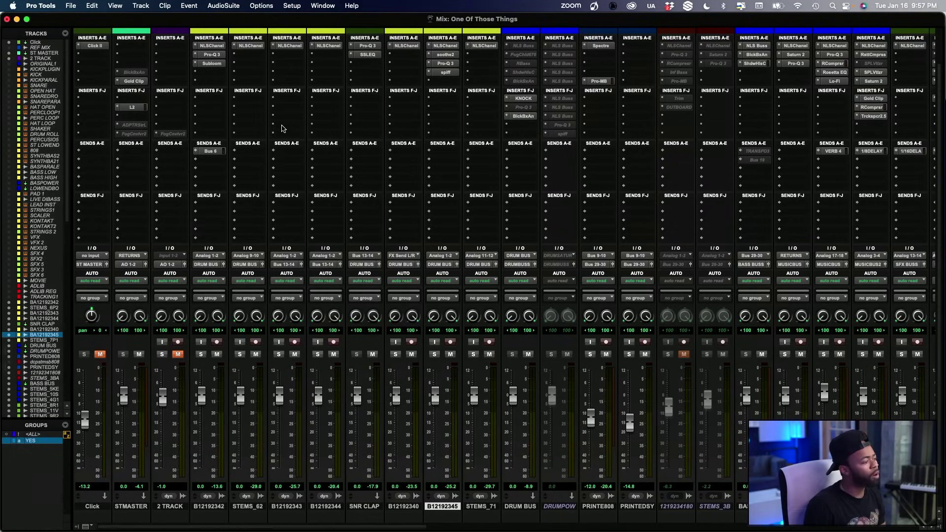
# Select the BACS12192342 kick channel in the mixer and return to the arrangement
pyautogui.scroll(-2, 283, 129)
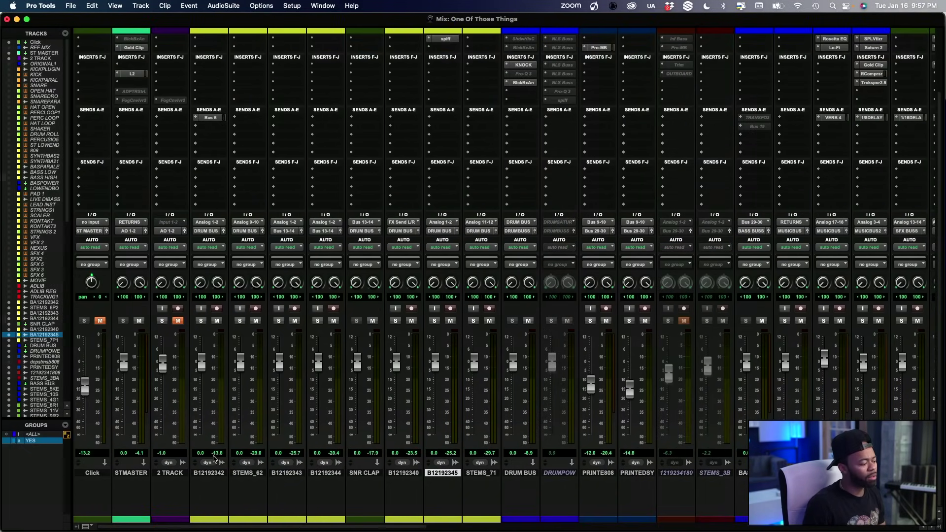
pyautogui.click(241, 473)
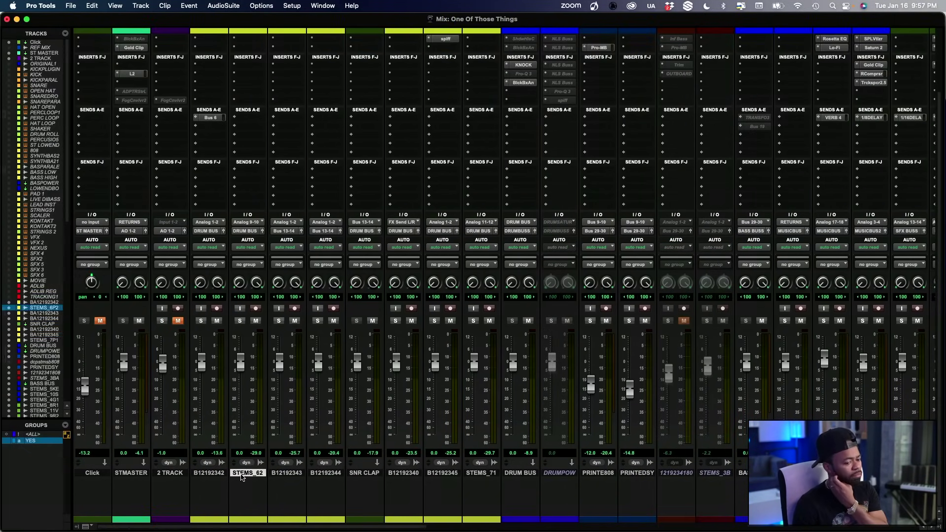
pyautogui.click(220, 473)
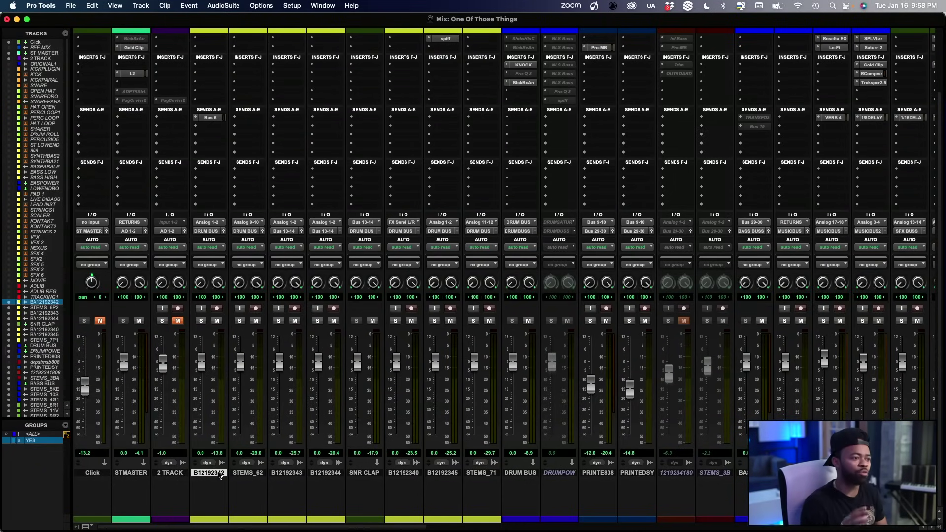
pyautogui.scroll(4, 305, 435)
pyautogui.scroll(-4, 308, 426)
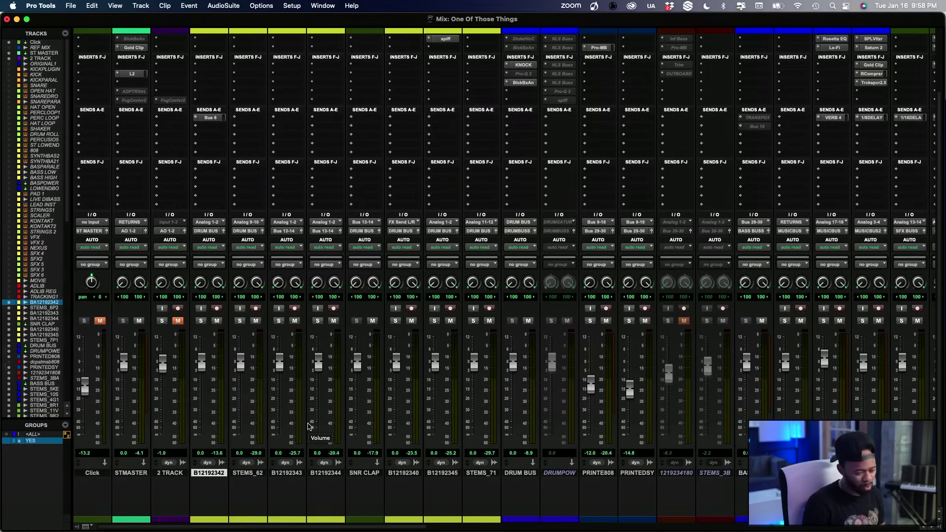
pyautogui.press('super+equal')
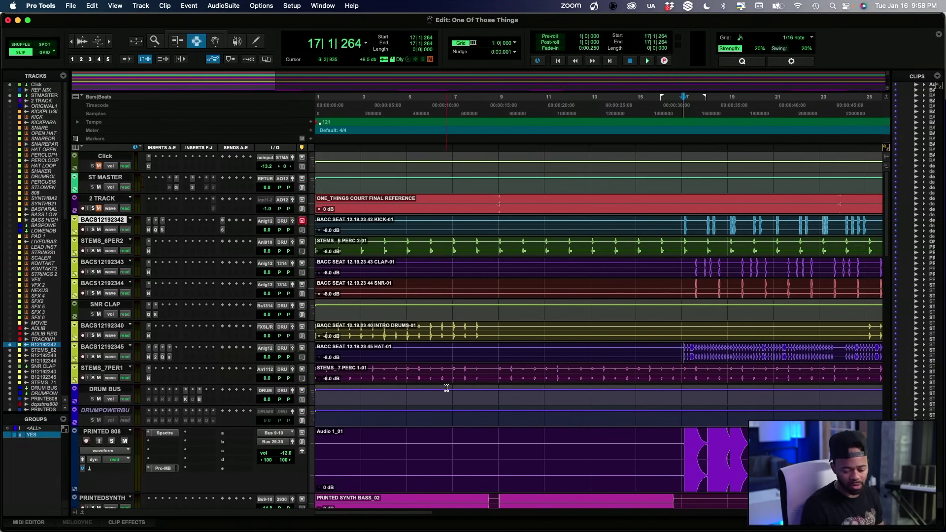
# Activate Fog Convolver 2 on the ST MASTER and 2 TRACK channels and close its plug-in window
pyautogui.press('super+equal')
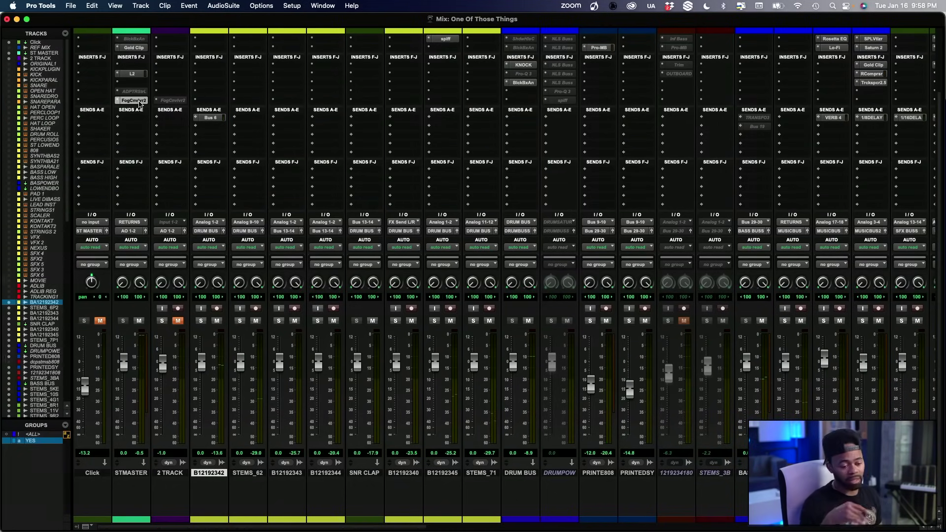
pyautogui.click(140, 102)
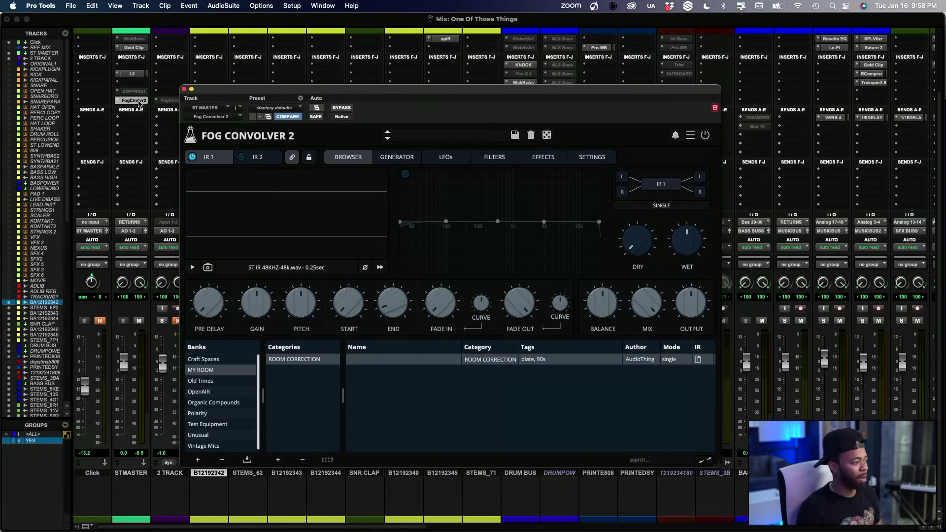
pyautogui.click(184, 89)
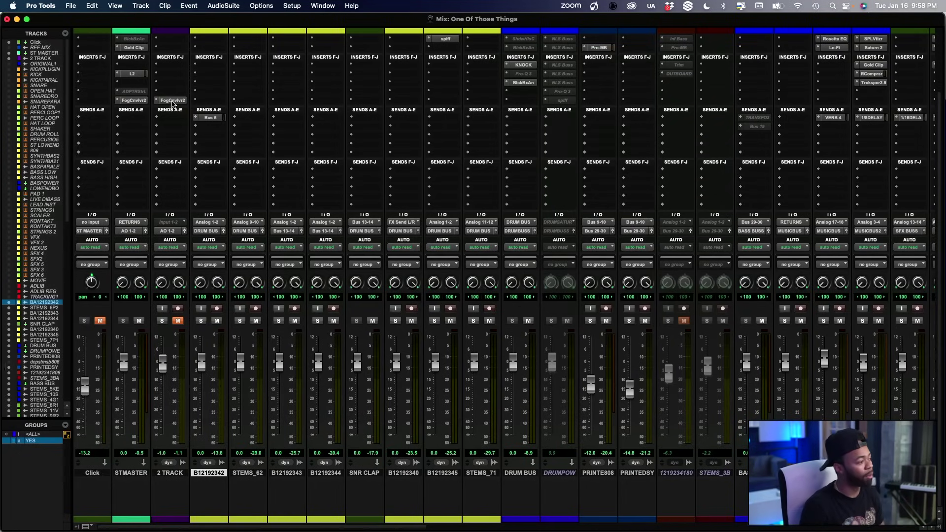
pyautogui.click(159, 101)
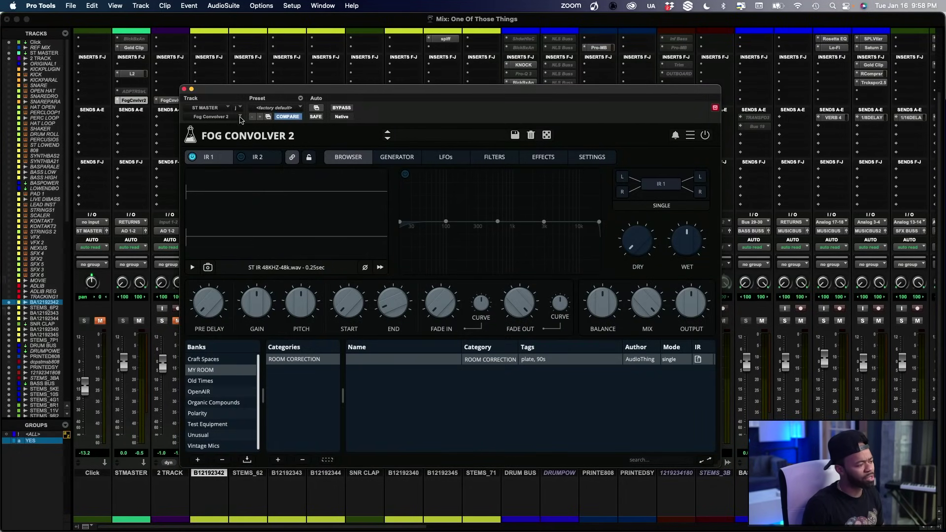
pyautogui.click(184, 89)
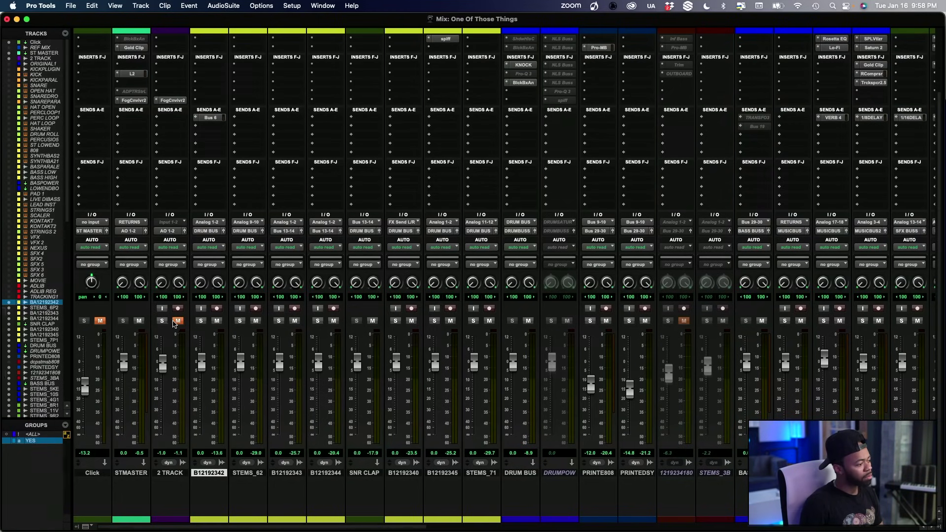
# Play the full mix and examine Subloom on the BACS12192342 kick, moving its window clear of the kick channel
pyautogui.press('space')
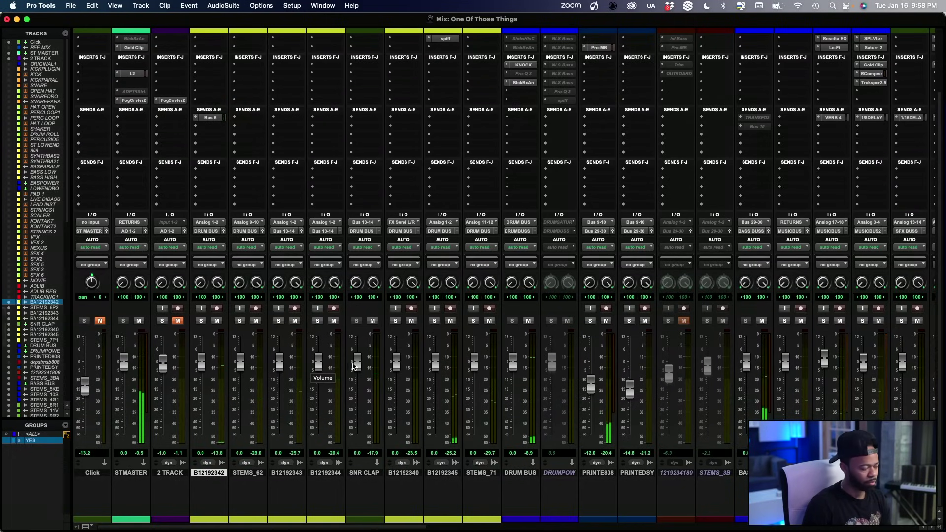
pyautogui.scroll(2, 210, 74)
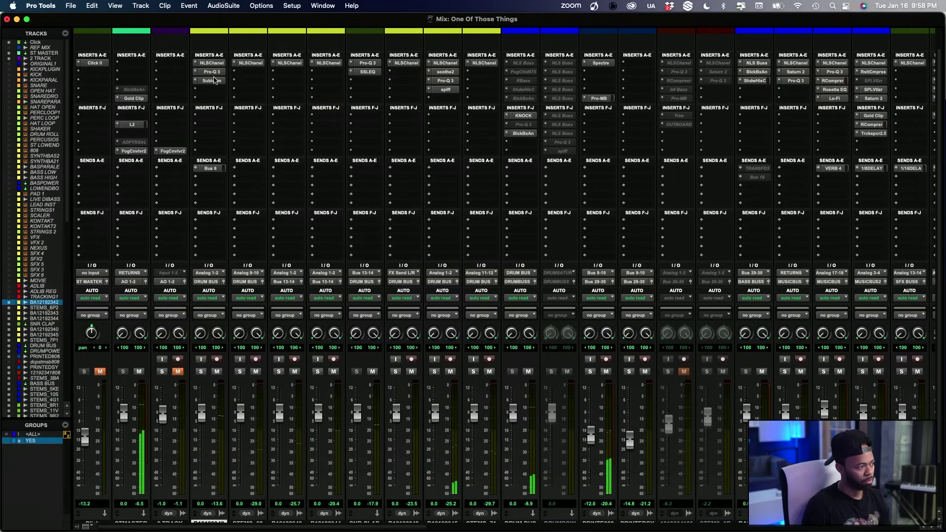
pyautogui.click(212, 81)
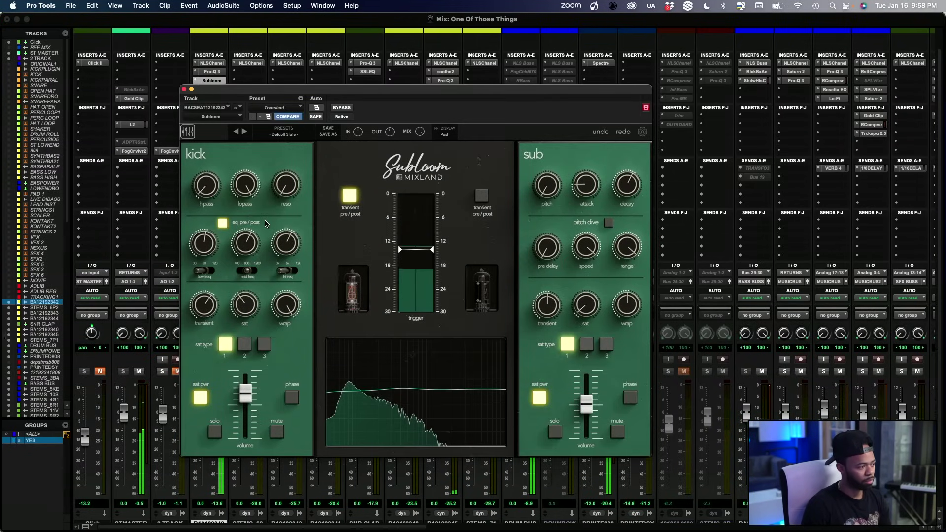
pyautogui.click(300, 99)
pyautogui.click(319, 120)
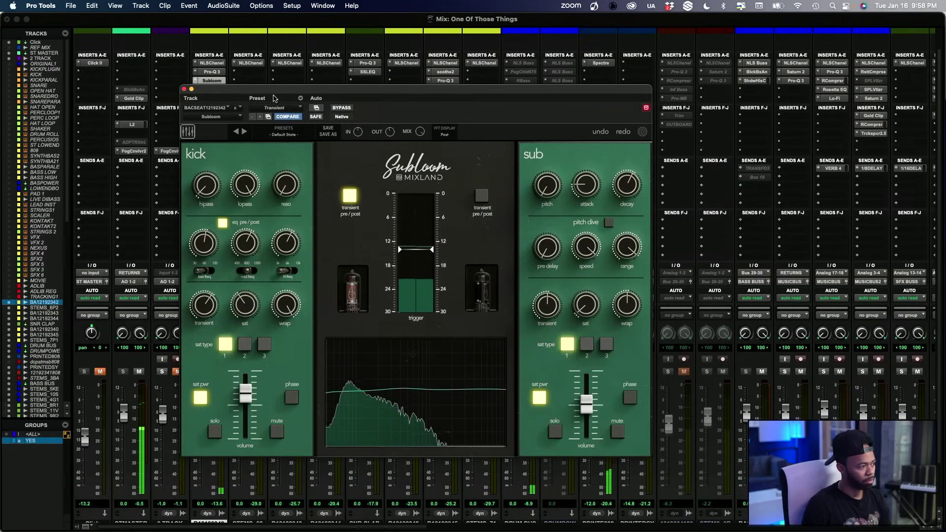
pyautogui.moveTo(266, 98); pyautogui.dragTo(405, 96)
pyautogui.press('space')
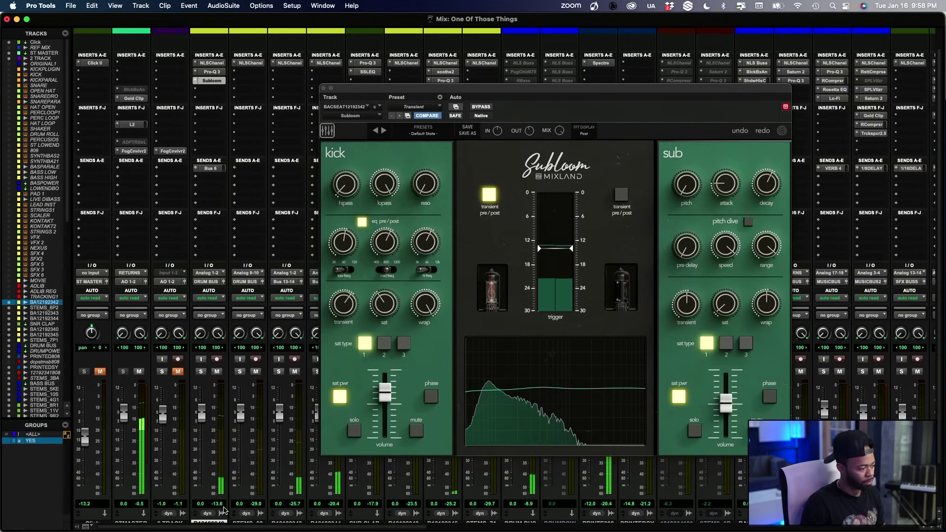
# Restart playback and insert Spectre after Subloom on the BACS12192342 kick channel
pyautogui.press('space')
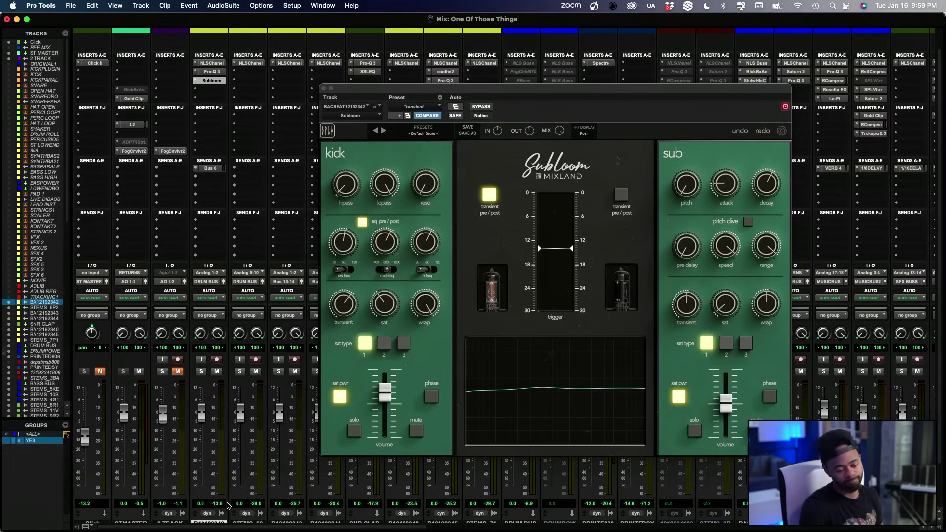
pyautogui.click(215, 88)
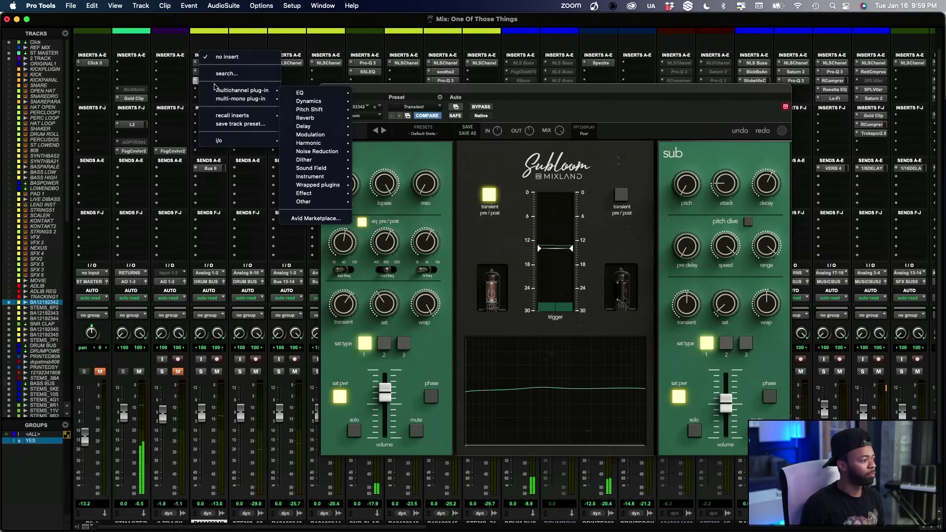
pyautogui.click(227, 74)
pyautogui.write('spect')
pyautogui.press('Return')
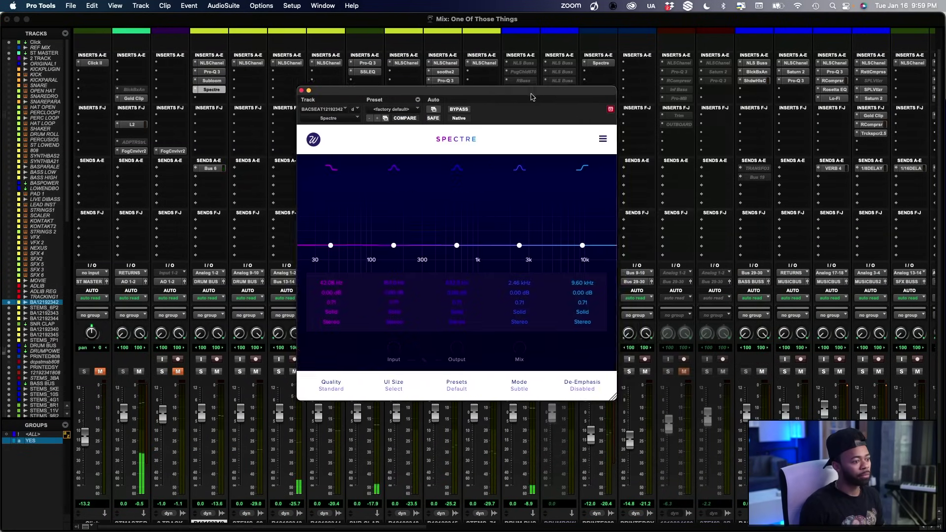
pyautogui.moveTo(532, 96); pyautogui.dragTo(505, 103)
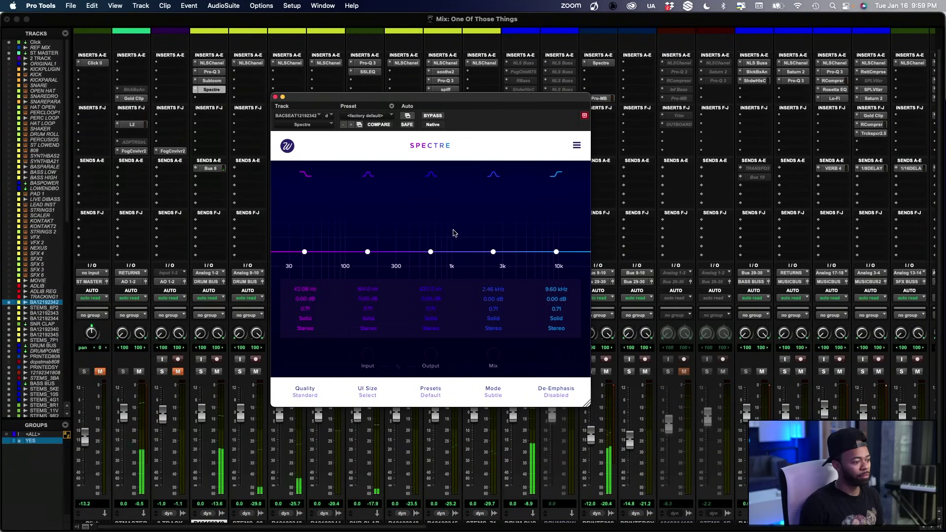
# Adjust the saturation type and channel mode of Spectre's middle band on the kick
pyautogui.click(432, 324)
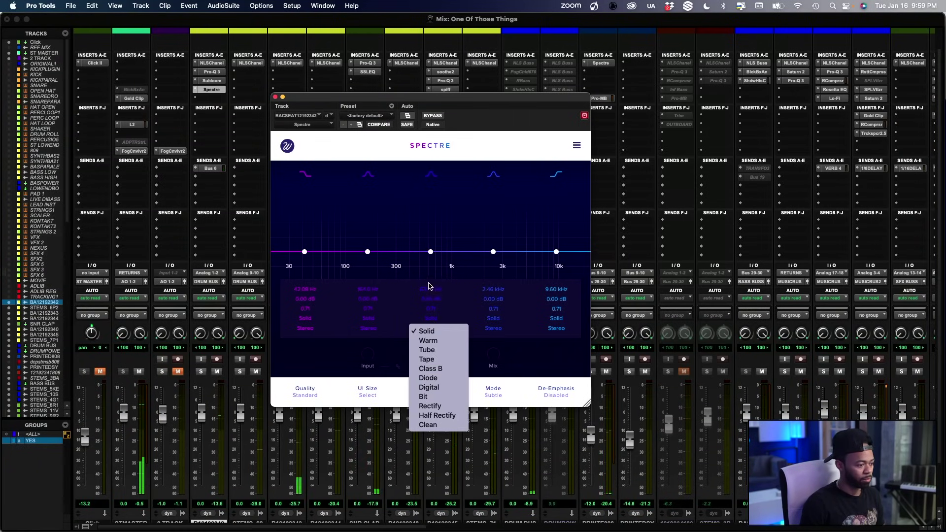
pyautogui.click(429, 330)
pyautogui.click(431, 328)
pyautogui.click(429, 370)
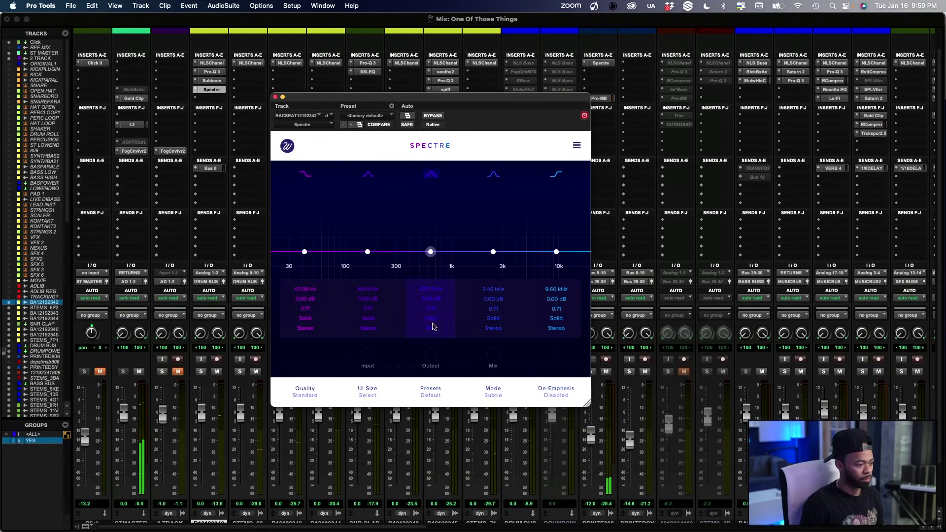
pyautogui.click(432, 324)
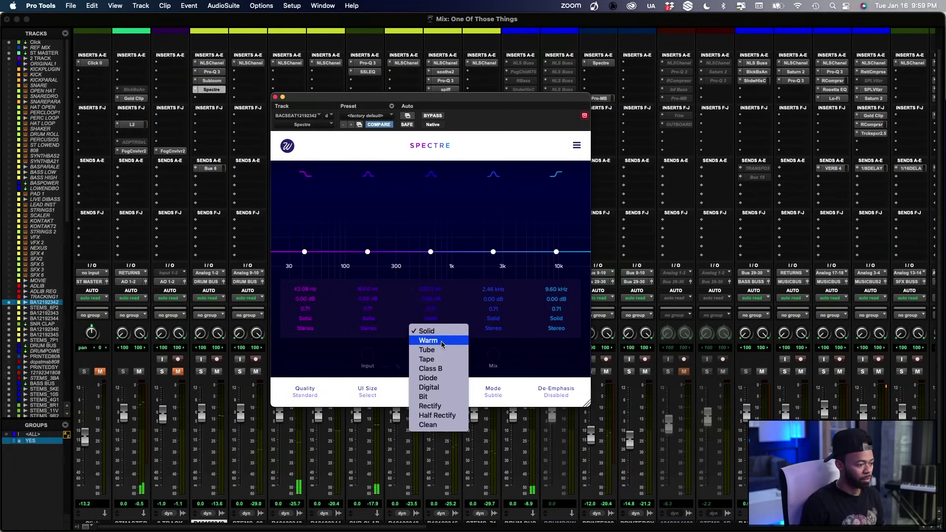
pyautogui.click(443, 310)
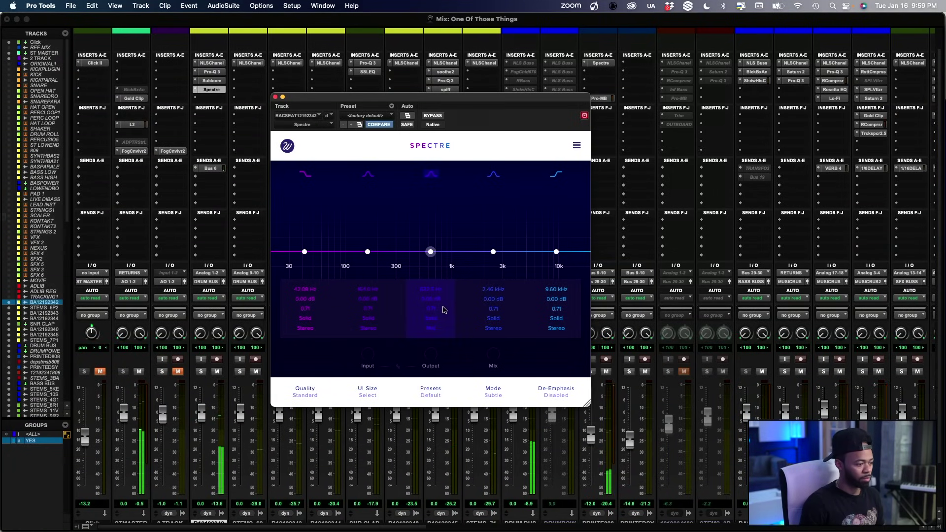
# Boost Spectre's middle band slightly just below 300 Hz and bypass the plug-in for comparison
pyautogui.moveTo(429, 302)
pyautogui.mouseDown()
pyautogui.moveTo(429, 291)
pyautogui.moveTo(416, 361)
pyautogui.moveTo(433, 296)
pyautogui.mouseUp()
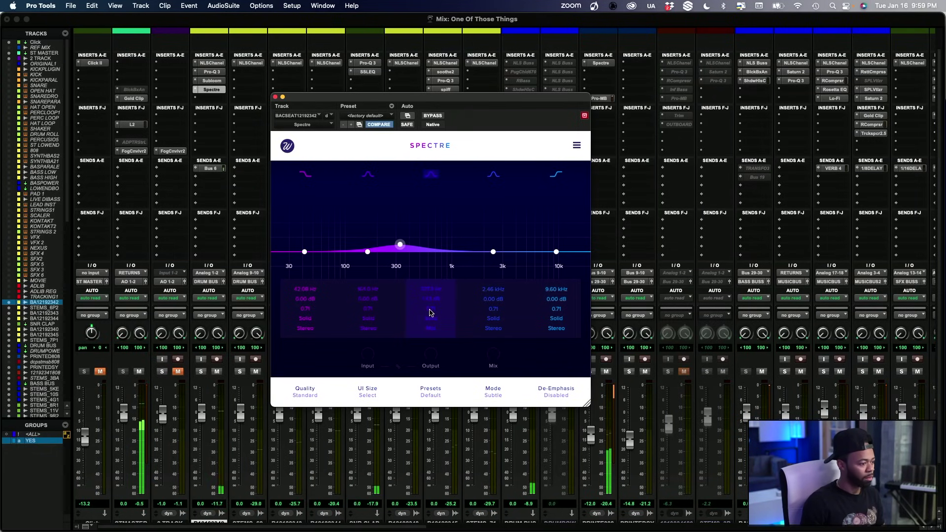
pyautogui.moveTo(429, 299); pyautogui.dragTo(429, 299)
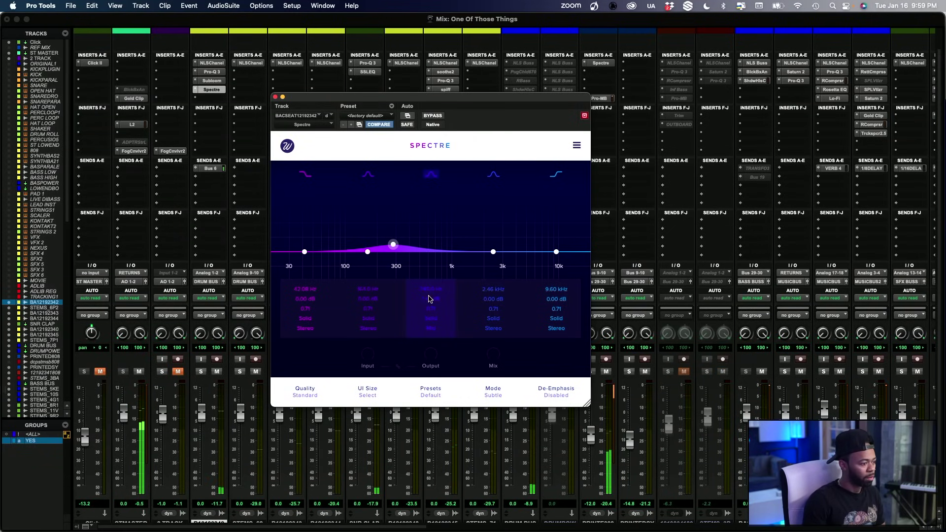
pyautogui.click(433, 115)
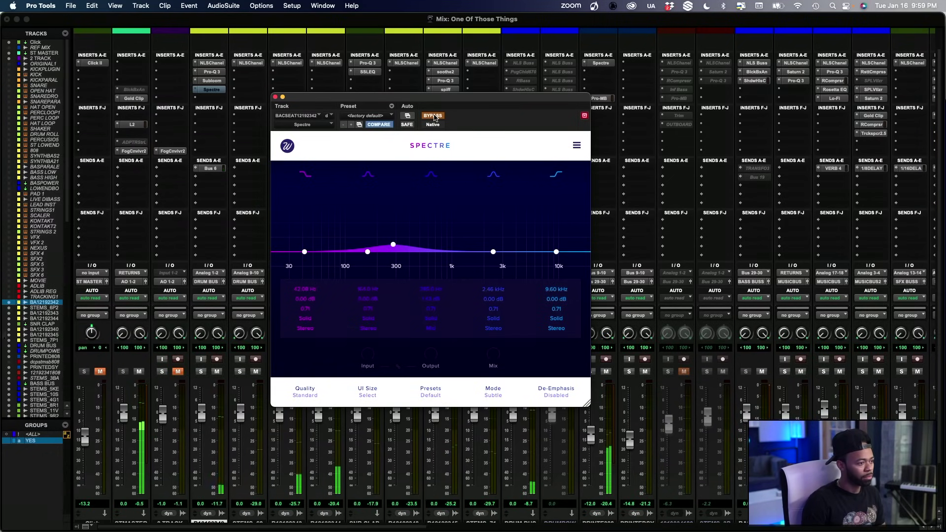
# Compare the kick with Spectre bypassed and engaged during playback, leaving the plug-in engaged
pyautogui.click(433, 116)
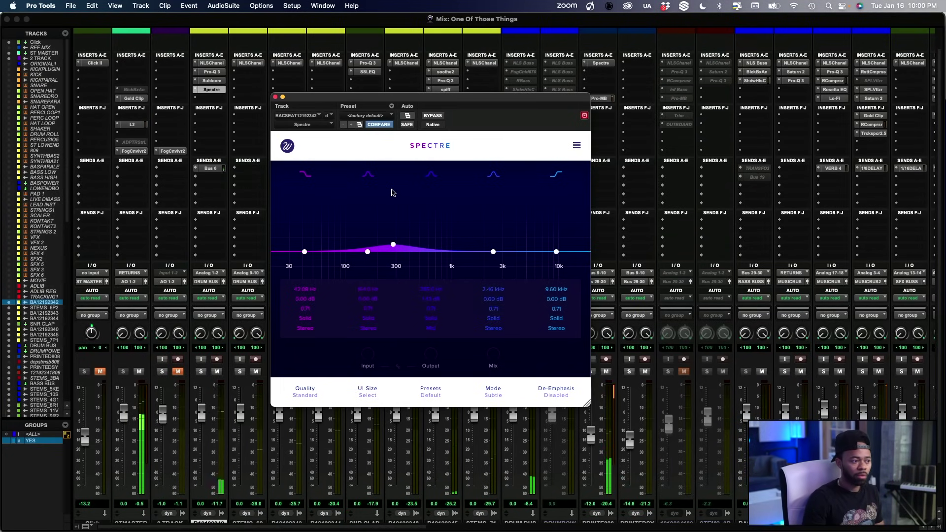
pyautogui.click(434, 116)
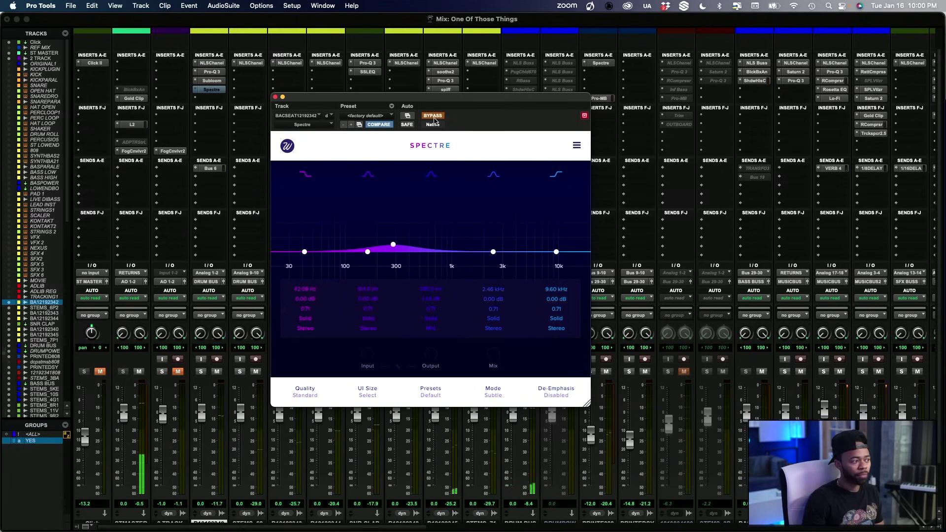
pyautogui.click(435, 117)
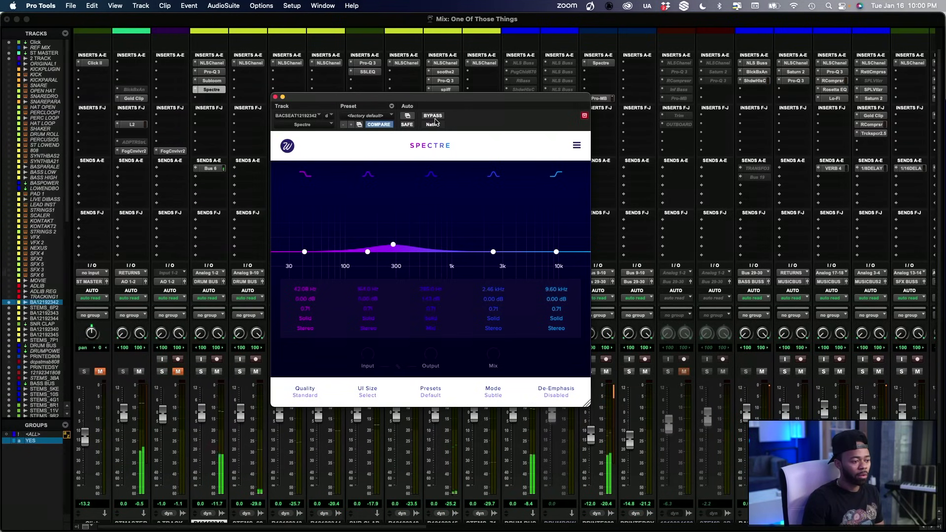
# Boost Spectre's fourth band on the kick by about 1 dB near 2.95 kHz and set its channel mode to Mid
pyautogui.moveTo(494, 253); pyautogui.dragTo(503, 250)
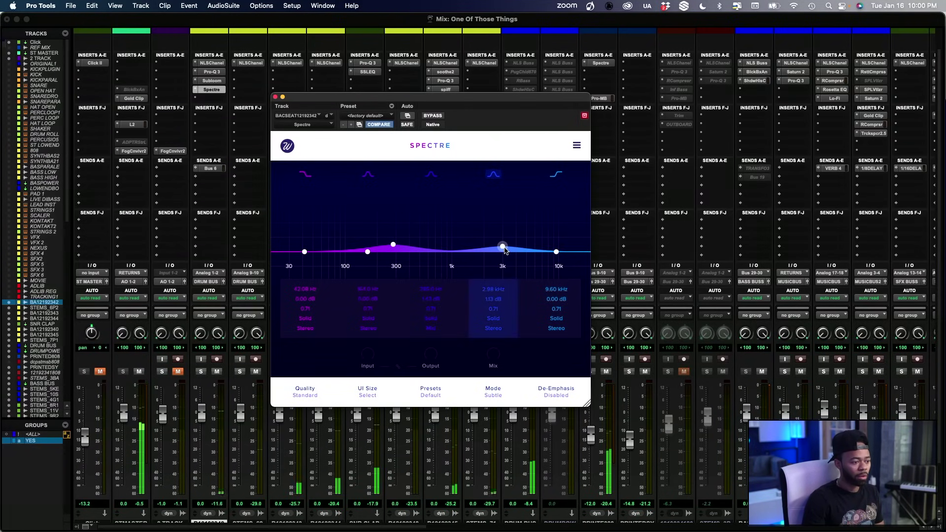
pyautogui.click(493, 329)
pyautogui.click(487, 369)
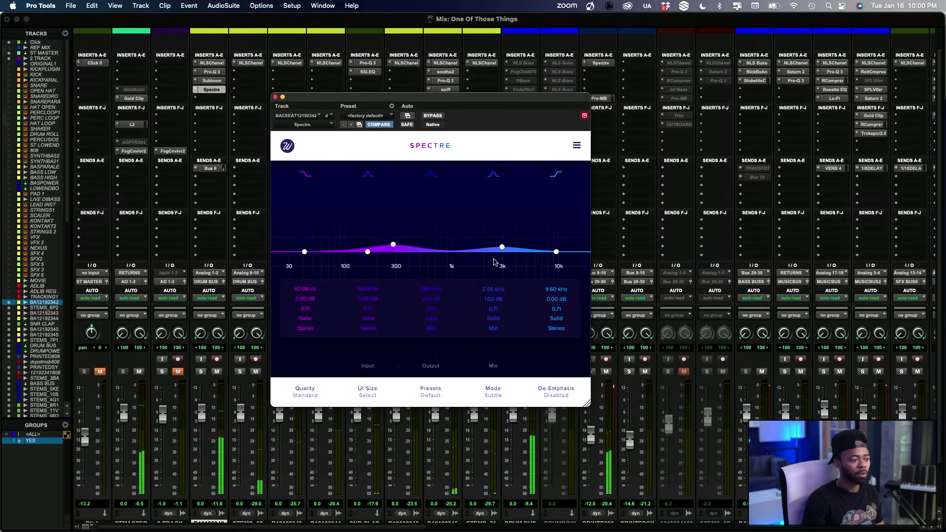
# Try Spectre's fourth band at about 606 Hz on the kick, comparing it on and off before disabling it and closing the plug-in
pyautogui.moveTo(502, 247); pyautogui.dragTo(429, 249)
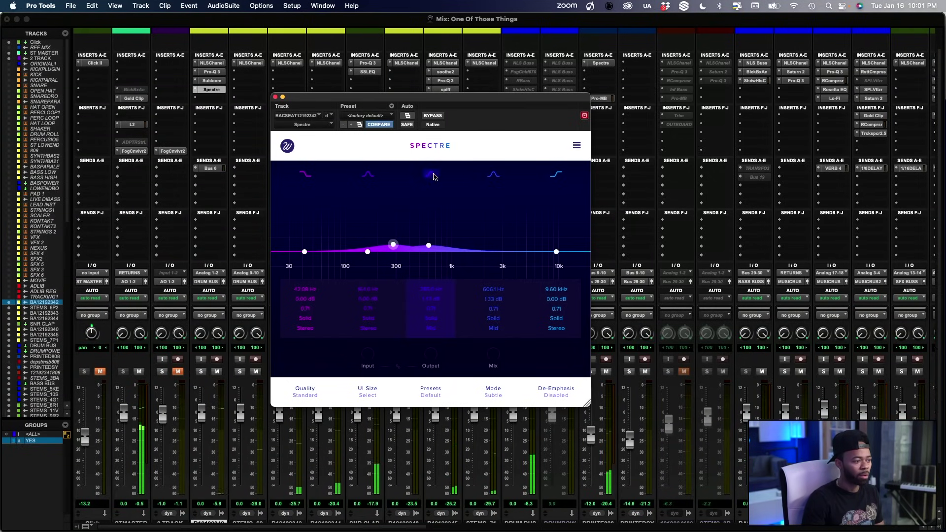
pyautogui.click(494, 175)
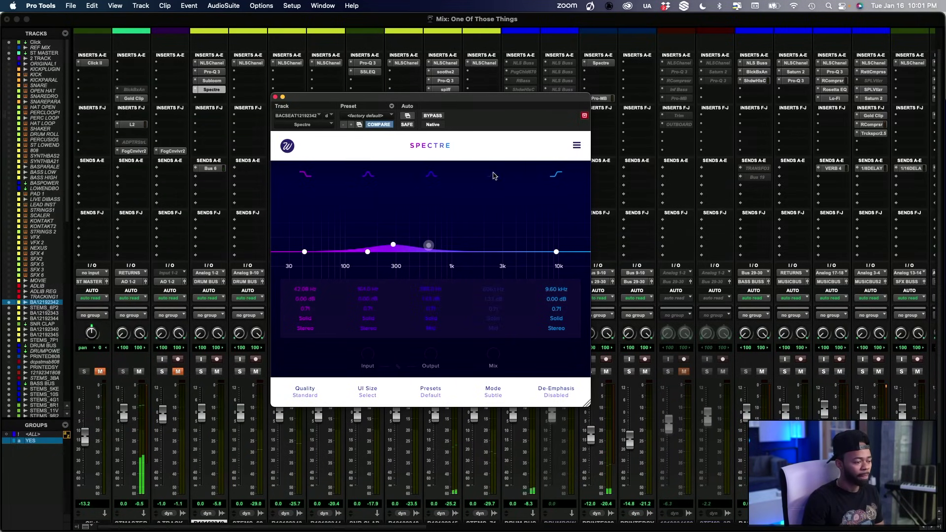
pyautogui.click(494, 176)
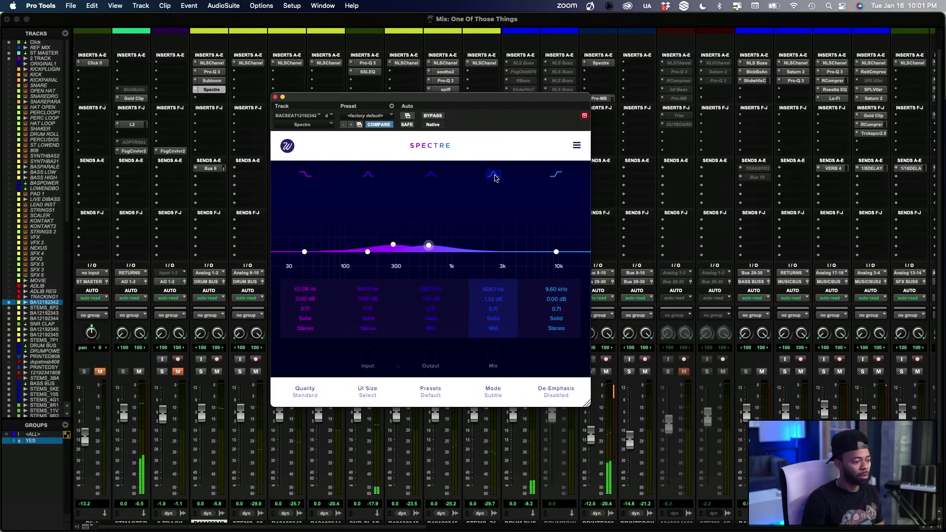
pyautogui.click(494, 175)
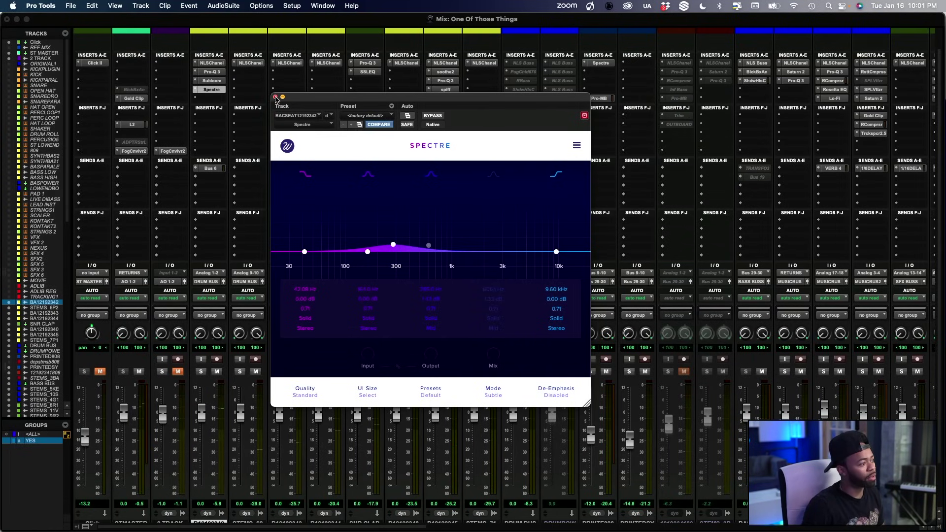
pyautogui.click(276, 97)
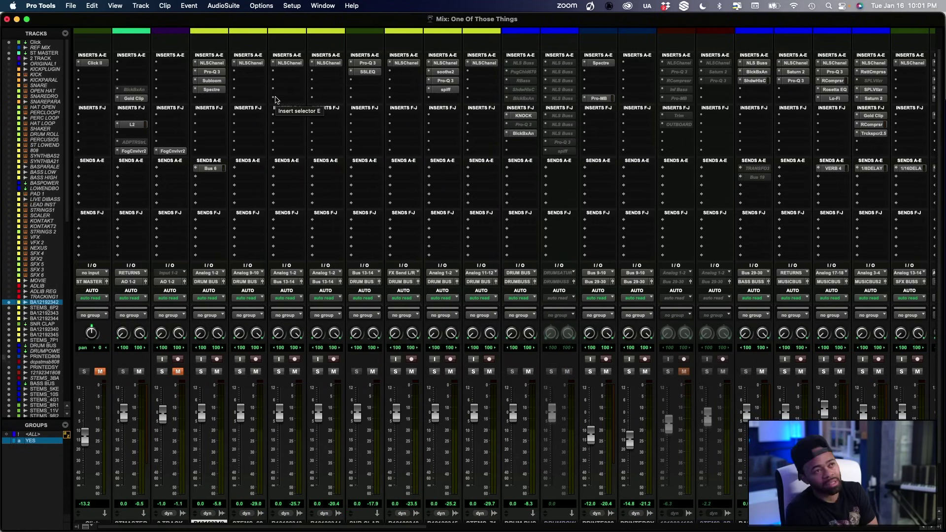
# Alternate between the soloed, unmuted 2 TRACK reference and the full mix during playback, saving the session along the way
pyautogui.scroll(-3, 226, 217)
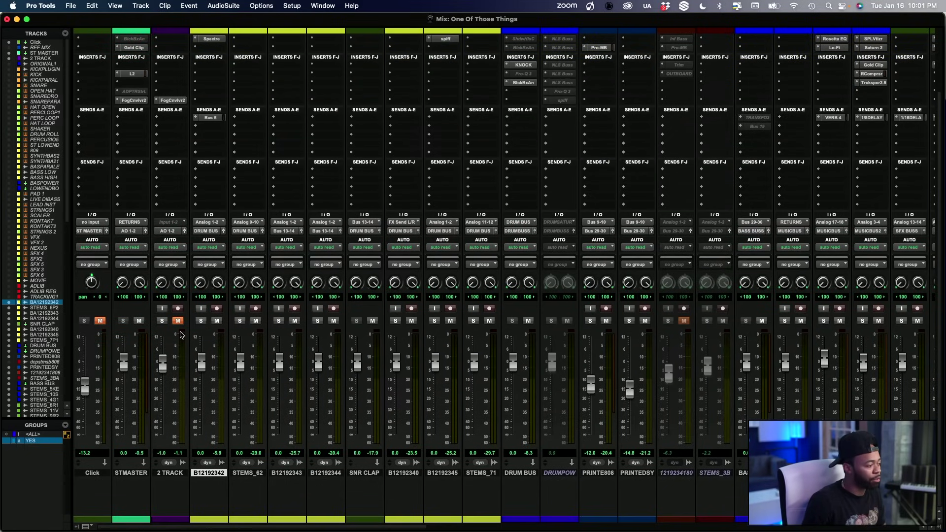
pyautogui.click(166, 322)
pyautogui.press('space')
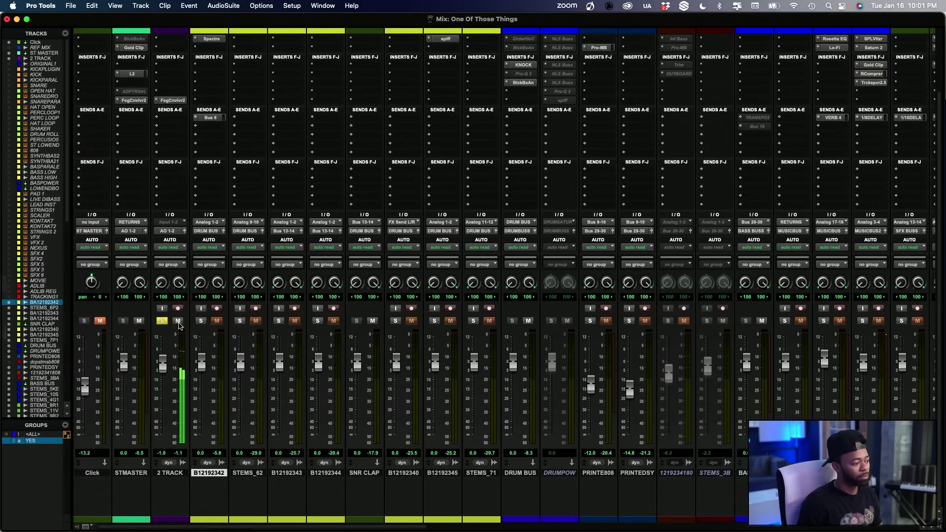
pyautogui.press('super+s')
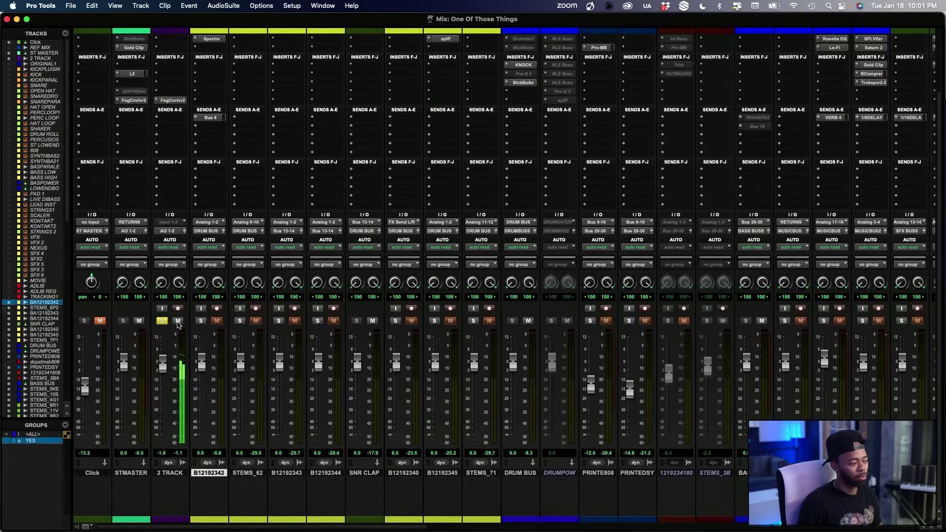
pyautogui.click(178, 321)
pyautogui.click(162, 321)
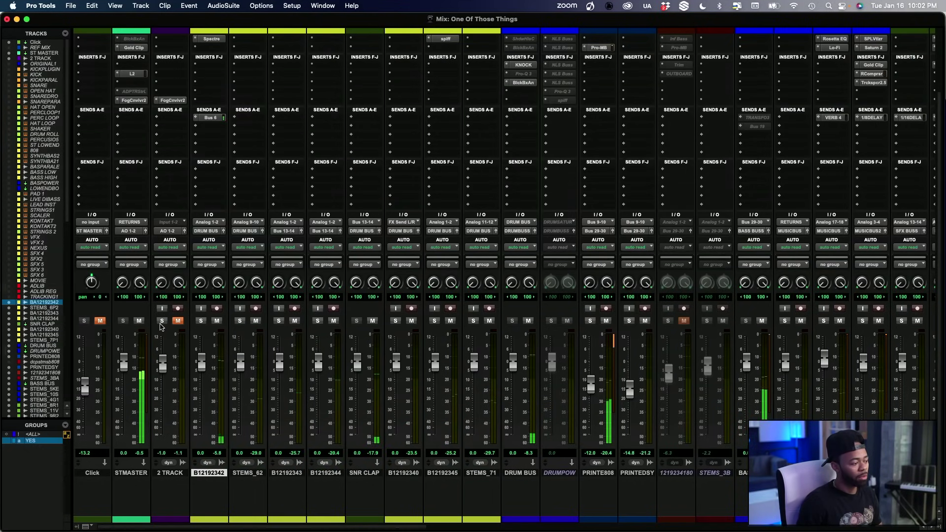
pyautogui.click(161, 321)
pyautogui.click(178, 322)
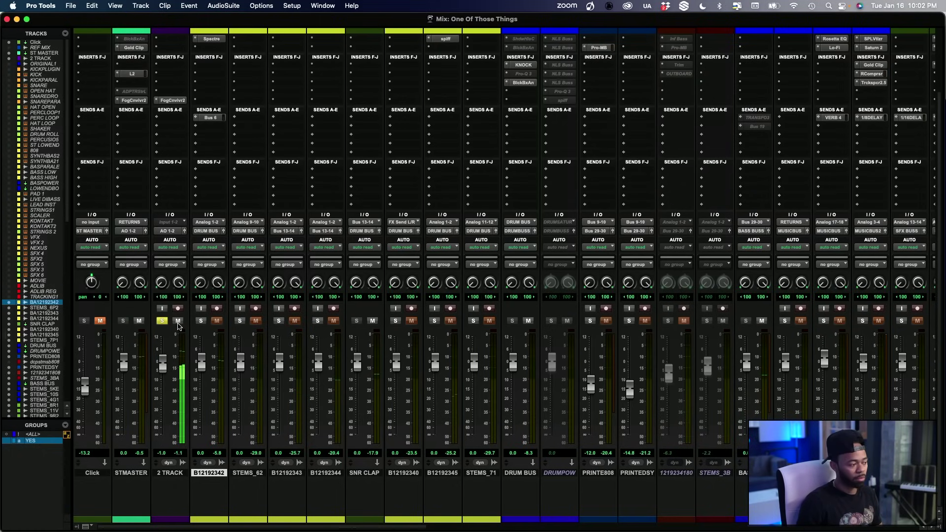
pyautogui.click(178, 322)
pyautogui.click(162, 321)
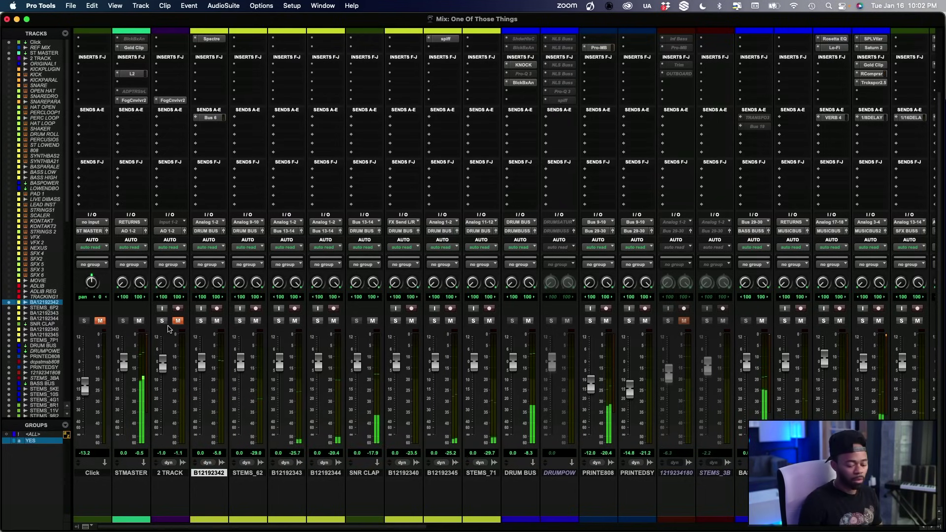
# Reopen Spectre on the BACS12192342 kick and enable its fourth band at about 63 Hz with a Q of about 1.56
pyautogui.scroll(5, 223, 79)
pyautogui.click(212, 115)
pyautogui.moveTo(429, 102); pyautogui.dragTo(570, 106)
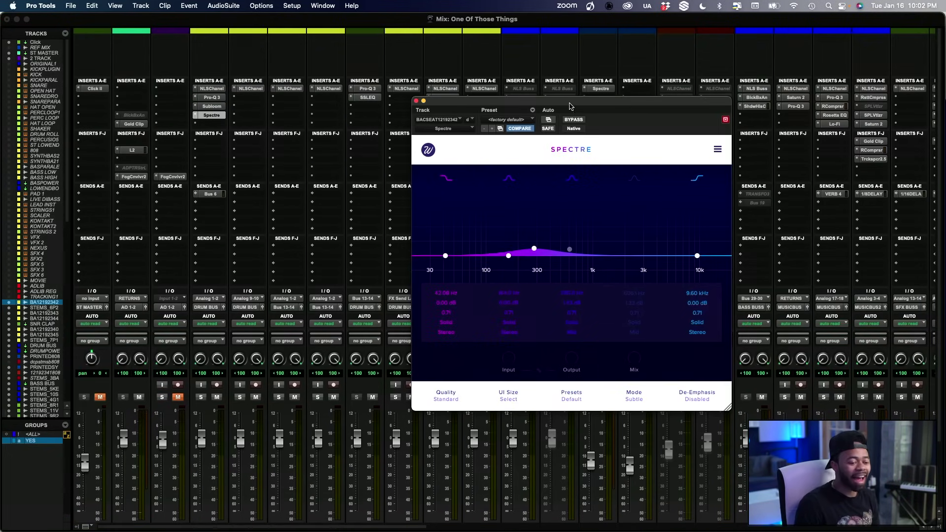
pyautogui.moveTo(570, 249); pyautogui.dragTo(465, 248)
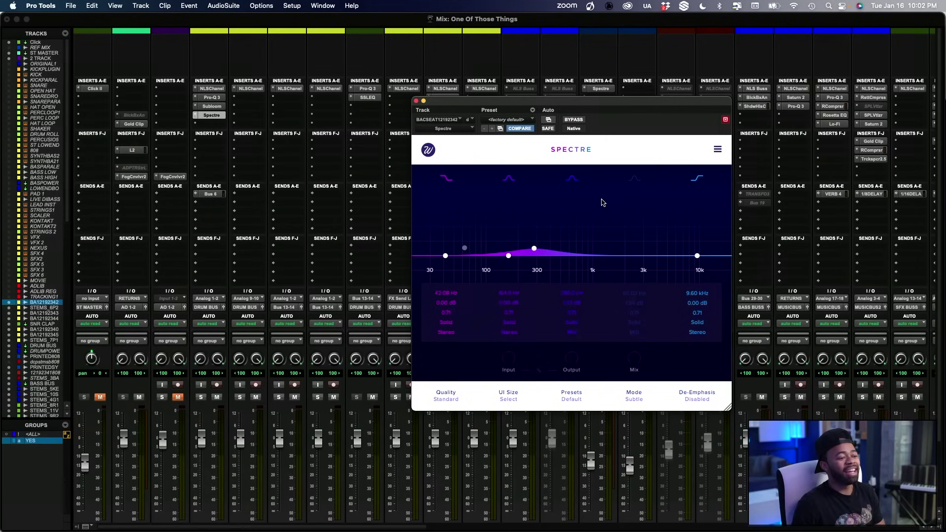
pyautogui.click(635, 181)
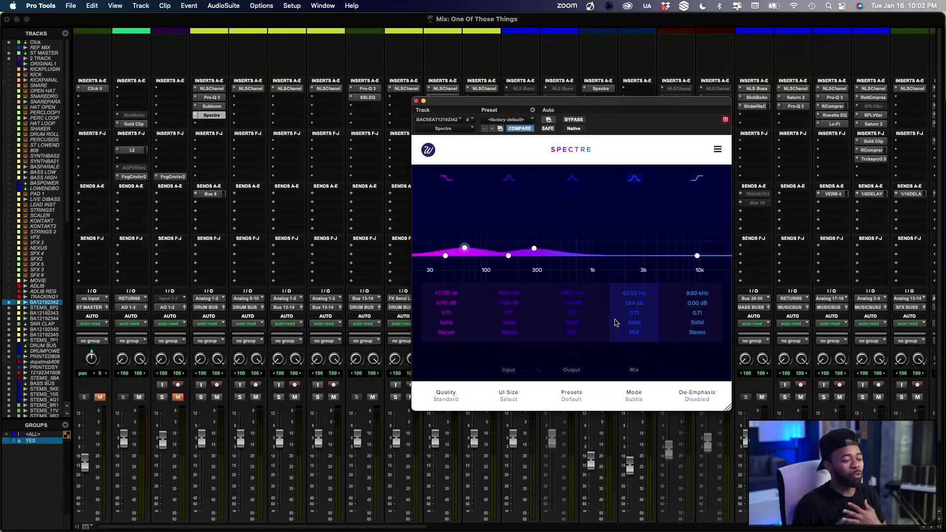
pyautogui.moveTo(636, 317); pyautogui.dragTo(639, 296)
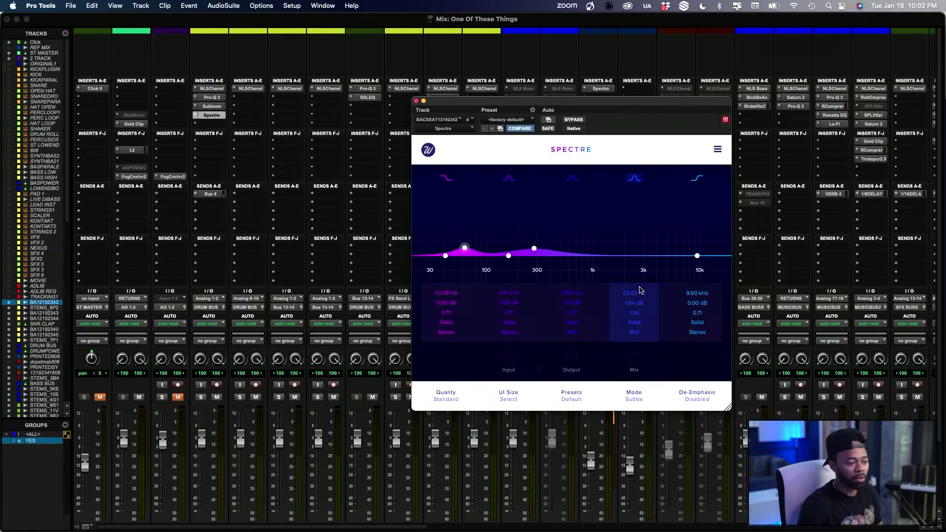
# Fine-tune Spectre's fourth band on the kick to a 1.30 dB boost at about 67 Hz
pyautogui.scroll(10, 634, 308)
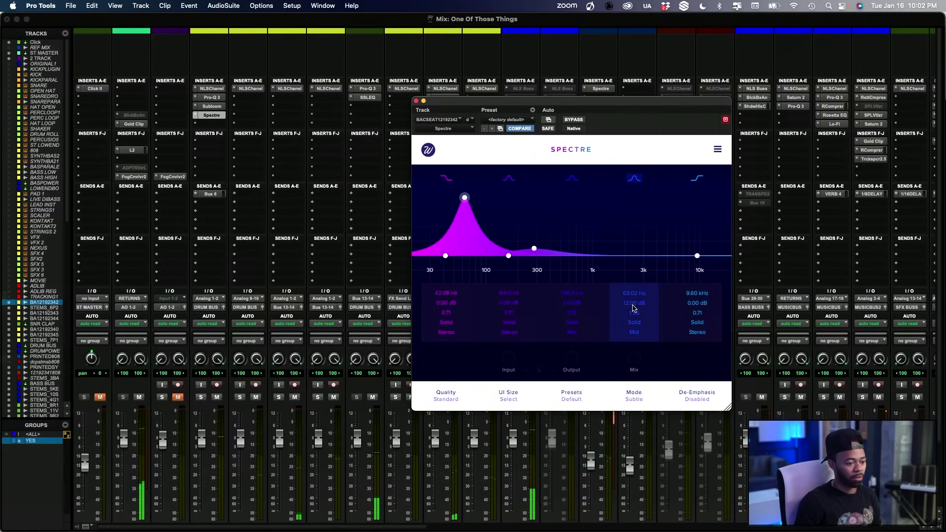
pyautogui.scroll(-9, 633, 308)
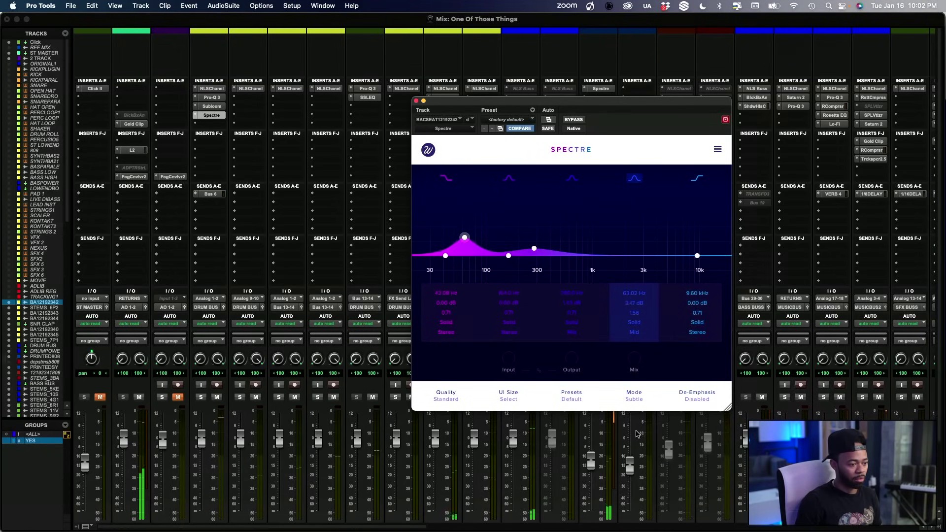
pyautogui.scroll(-2, 632, 306)
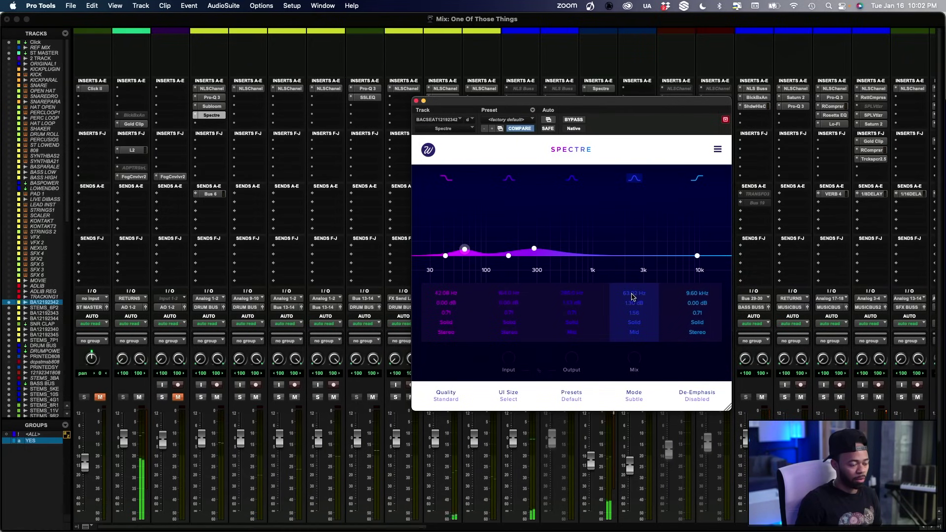
pyautogui.scroll(-3, 632, 297)
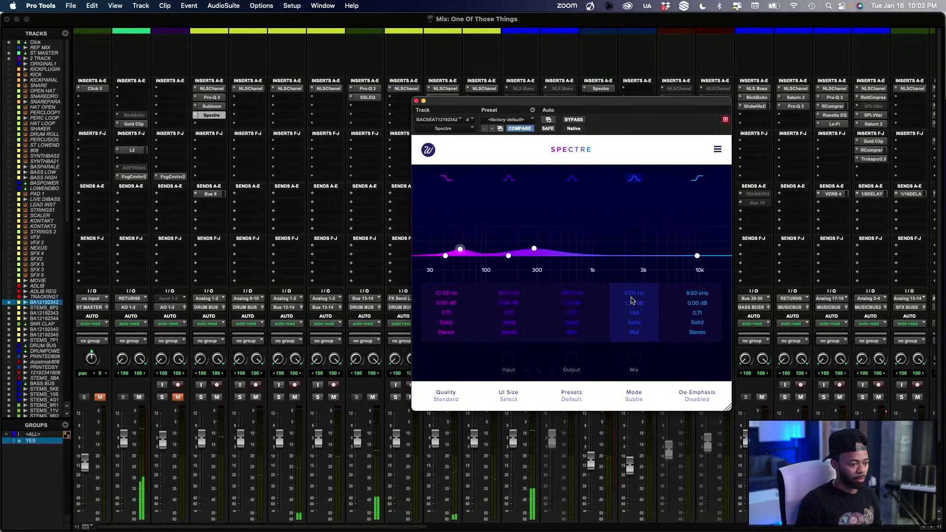
pyautogui.scroll(3, 634, 295)
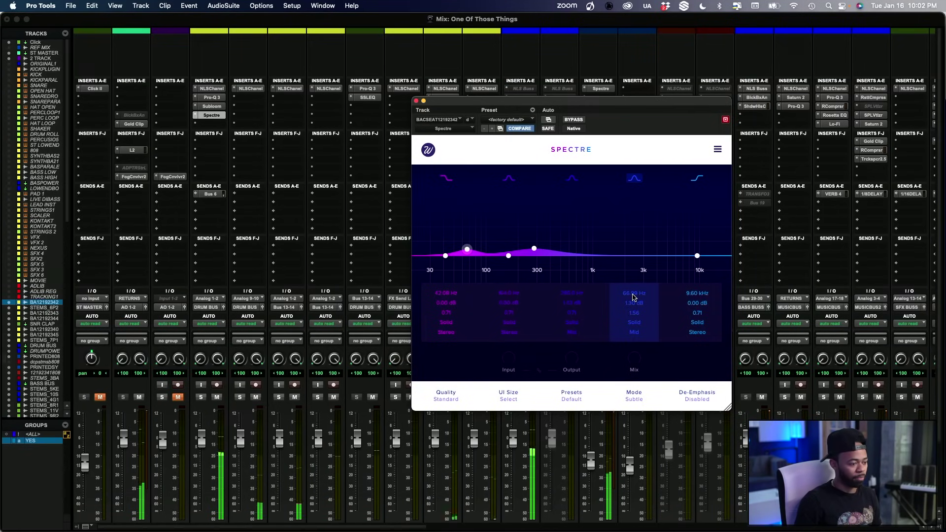
# Compare the kick with Spectre's fourth band off and on, leave it enabled, and save the session
pyautogui.click(635, 180)
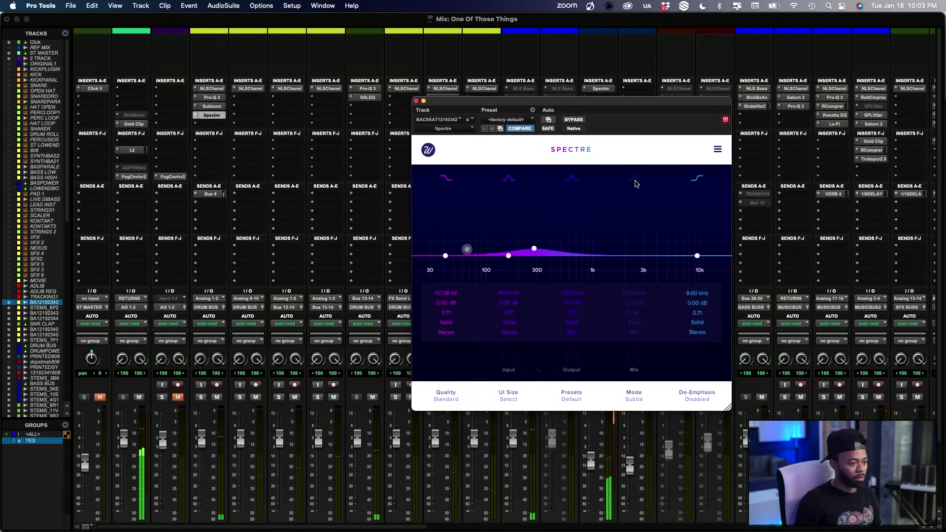
pyautogui.click(635, 183)
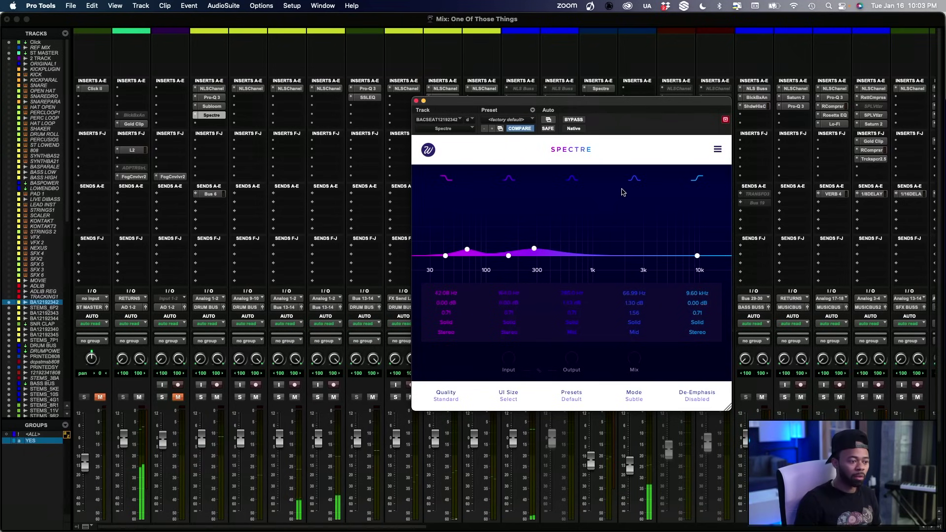
pyautogui.press('super+s')
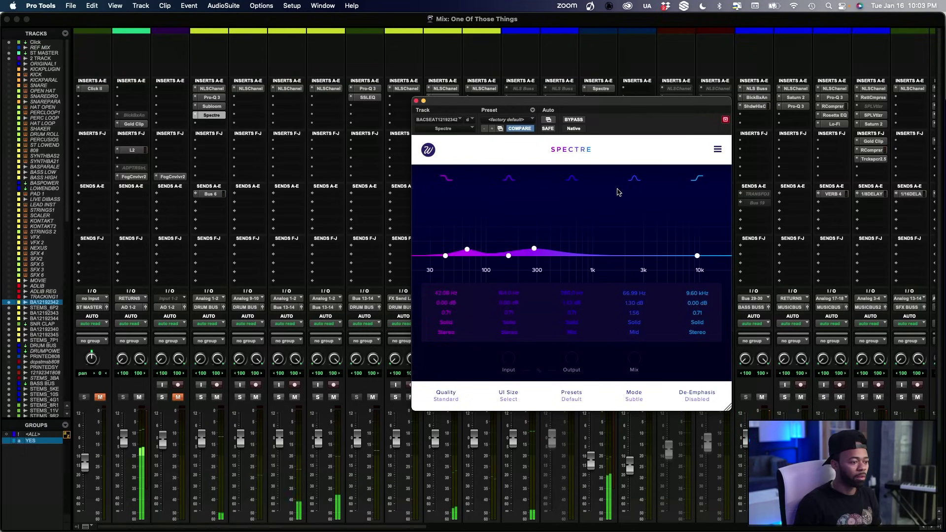
# Solo and unmute the 2 TRACK reference, then close Spectre and switch to the Edit window
pyautogui.click(445, 255)
pyautogui.click(161, 397)
pyautogui.click(178, 397)
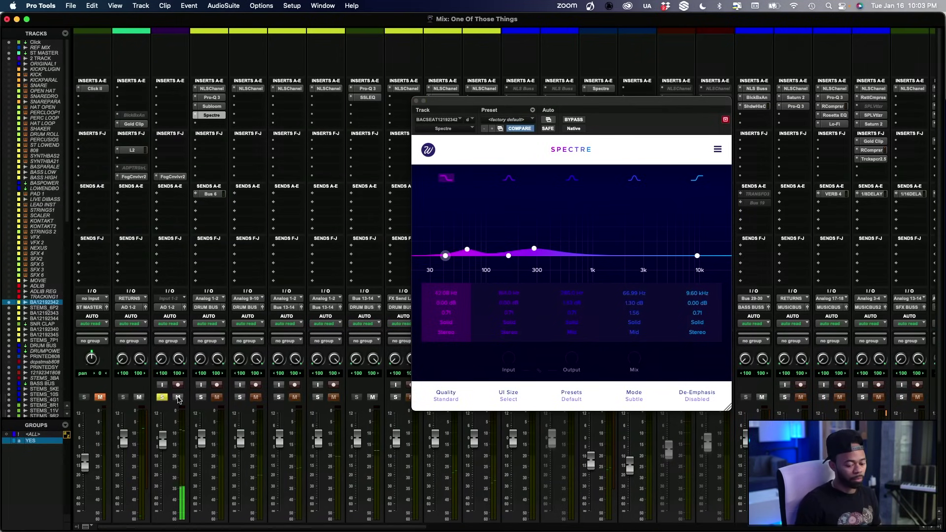
pyautogui.click(417, 101)
pyautogui.press('super+equal')
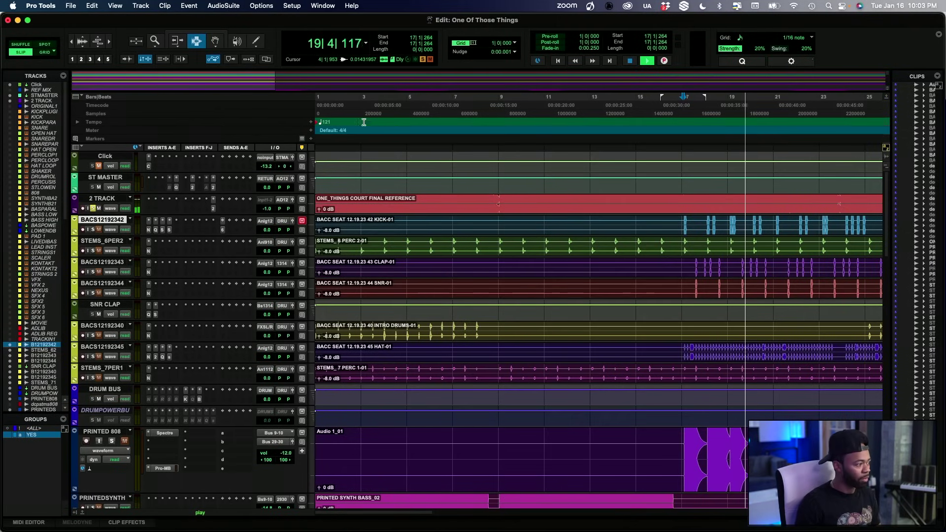
# Unsolo and mute the 2 TRACK reference and play the full mix from bar 17 for comparison
pyautogui.press('space')
pyautogui.click(93, 208)
pyautogui.press('space')
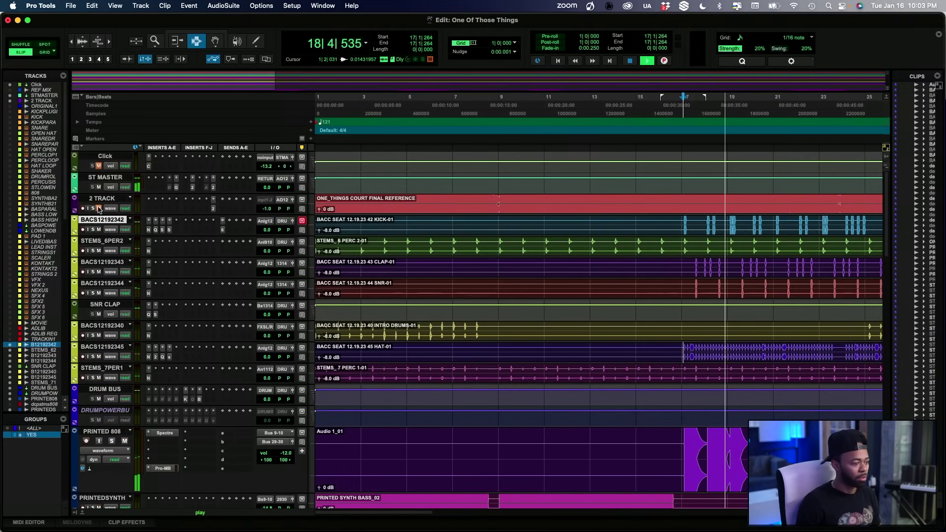
pyautogui.press('space')
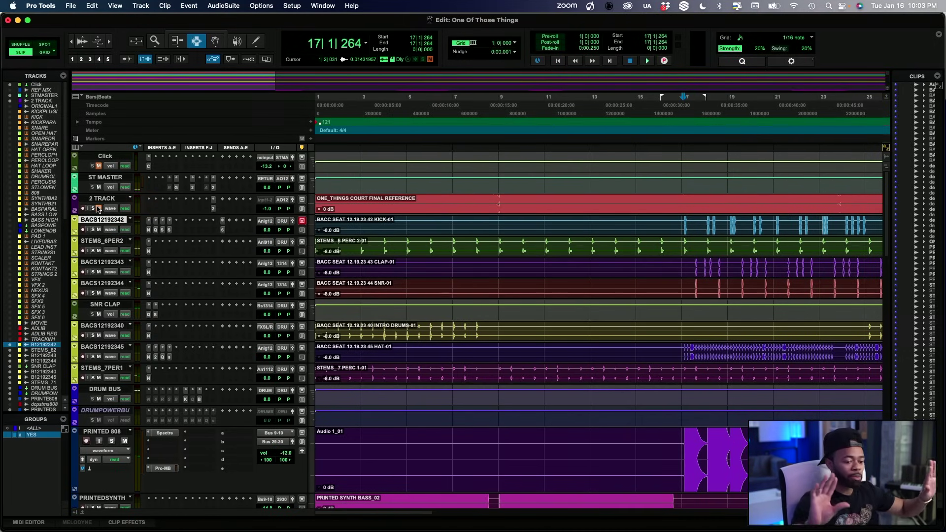
# Open the L2 Ultramaximizer on ST MASTER and play the mix to examine its limiting
pyautogui.hscroll(3, 387, 228)
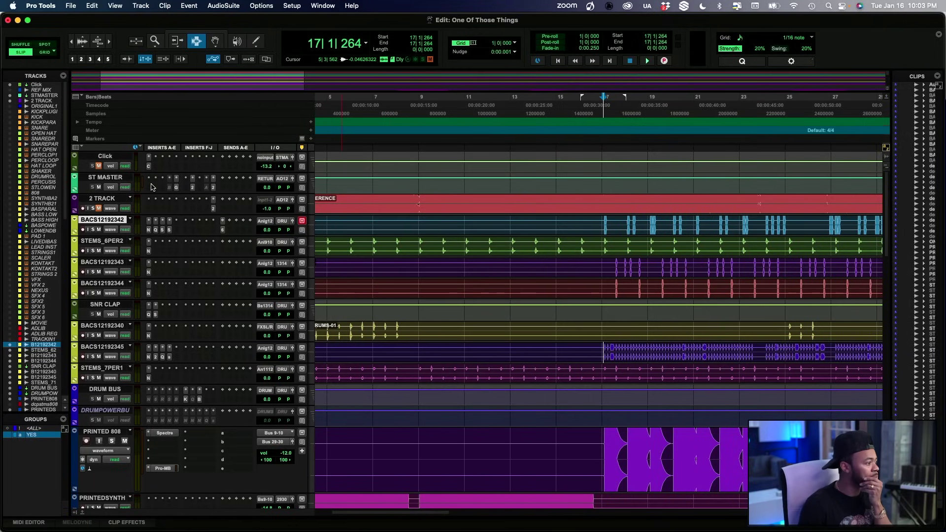
pyautogui.click(175, 187)
pyautogui.click(192, 186)
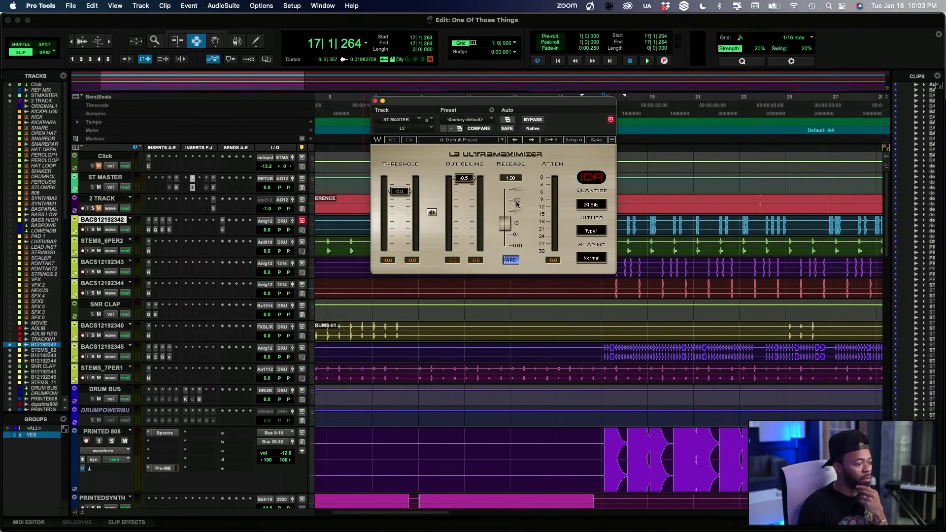
pyautogui.press('space')
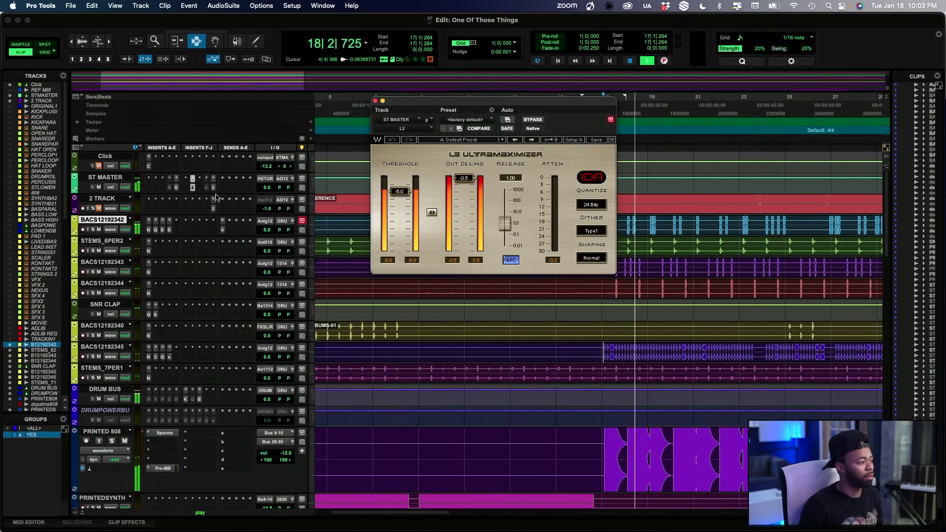
# Examine Gold Clip's clipping on ST MASTER, stop playback, and switch to the Mix window with the plug-in closed
pyautogui.click(176, 187)
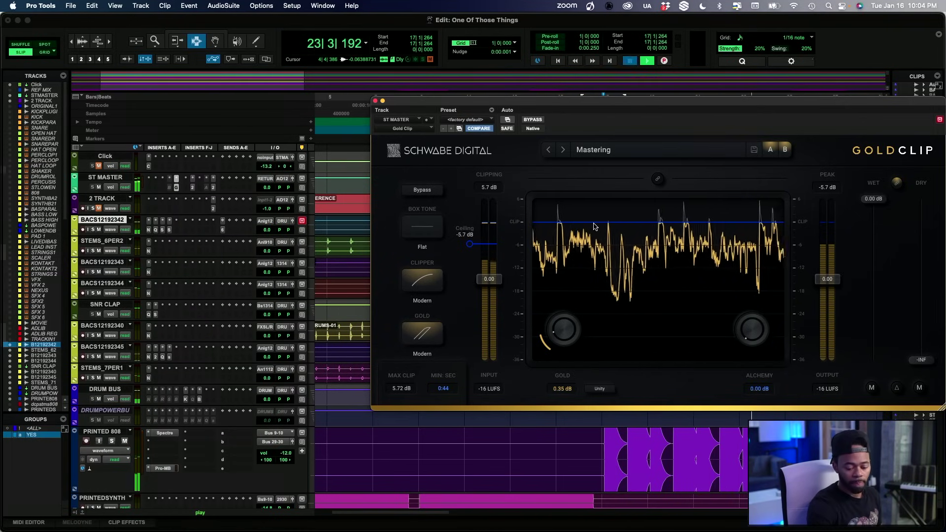
pyautogui.press('space')
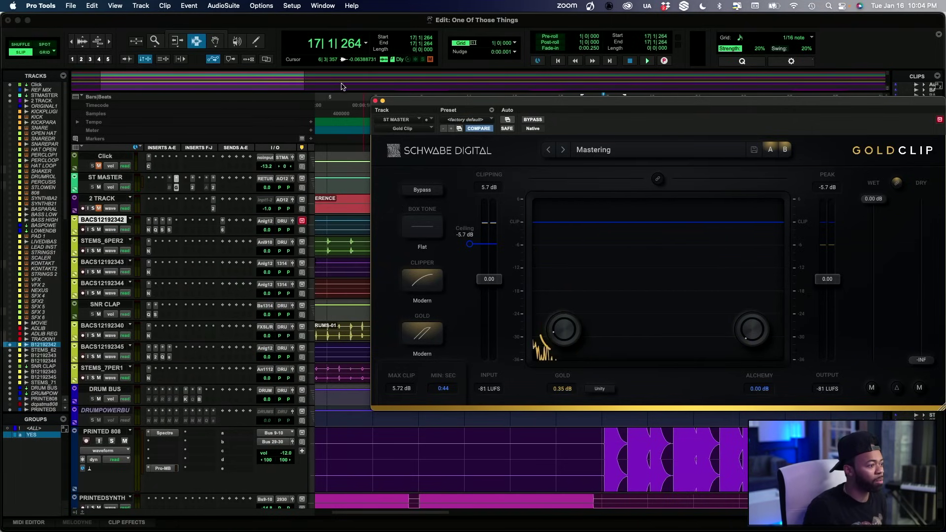
pyautogui.click(375, 100)
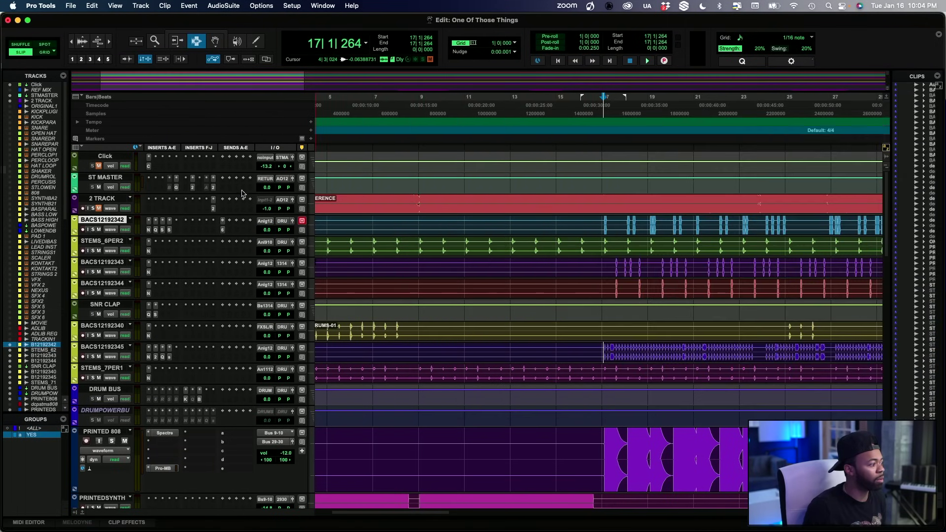
pyautogui.click(176, 188)
pyautogui.press('super+equal')
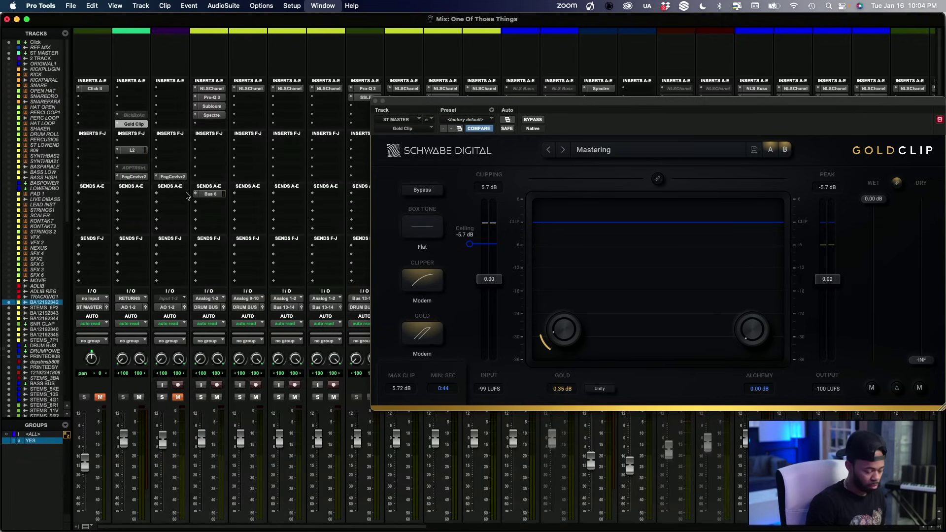
pyautogui.click(375, 101)
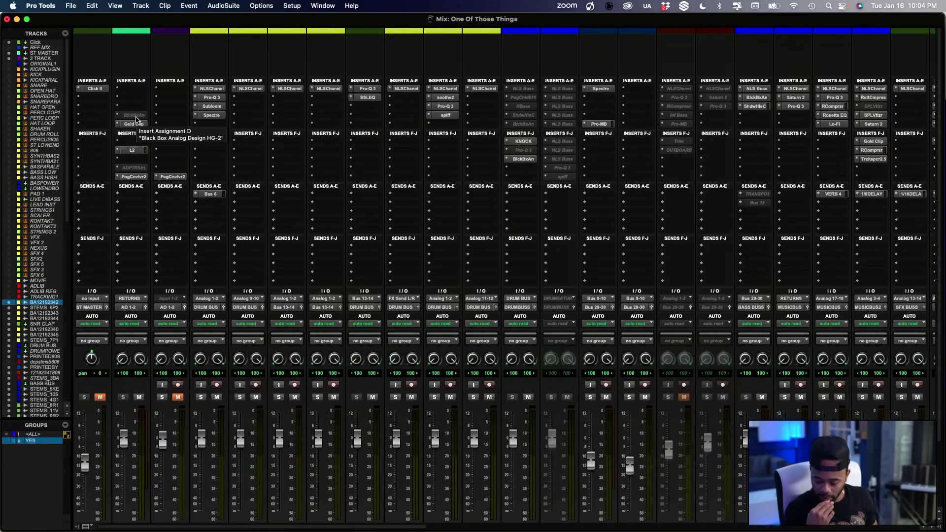
# Select all the output bus tracks from DRUMSOU through SFX OUTS in the mixer
pyautogui.hscroll(15, 514, 155)
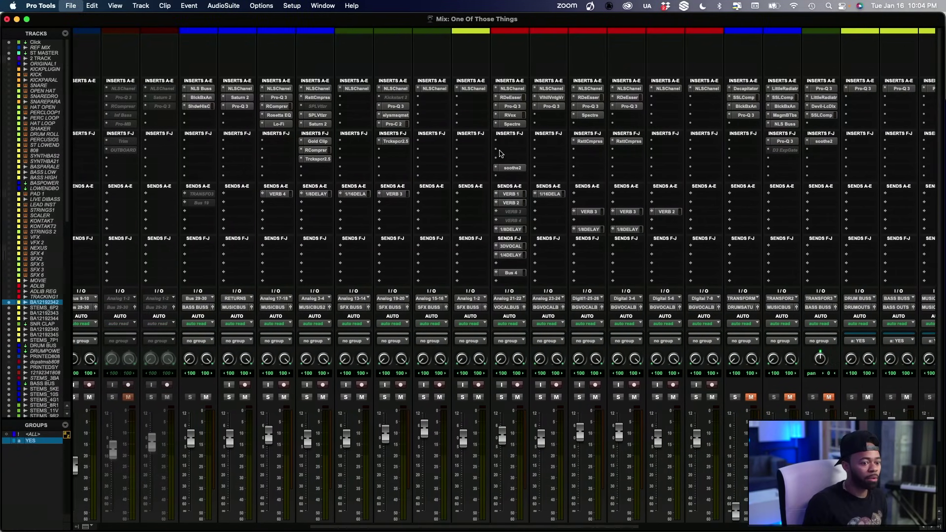
pyautogui.hscroll(3, 514, 154)
pyautogui.scroll(-3, 504, 154)
pyautogui.hscroll(-2, 504, 153)
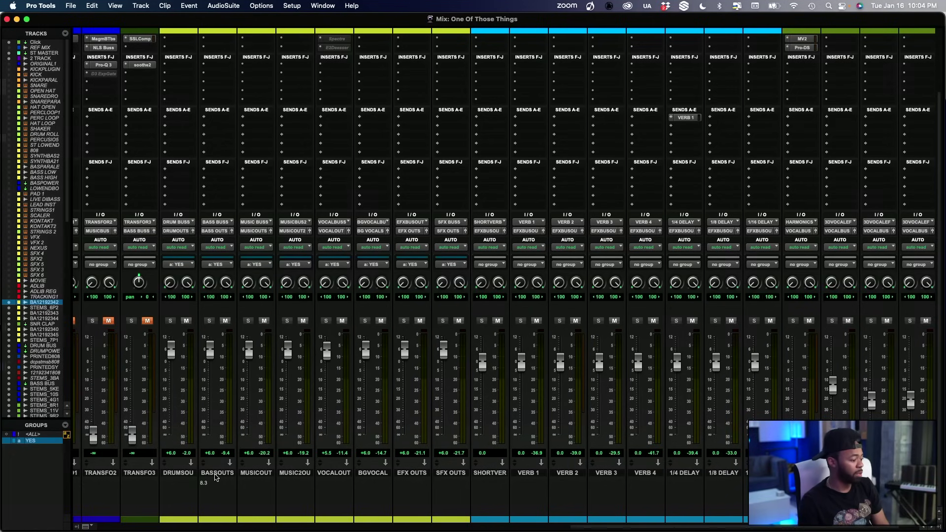
pyautogui.click(187, 473)
pyautogui.keyDown('shift'); pyautogui.click(458, 474); pyautogui.keyUp('shift')
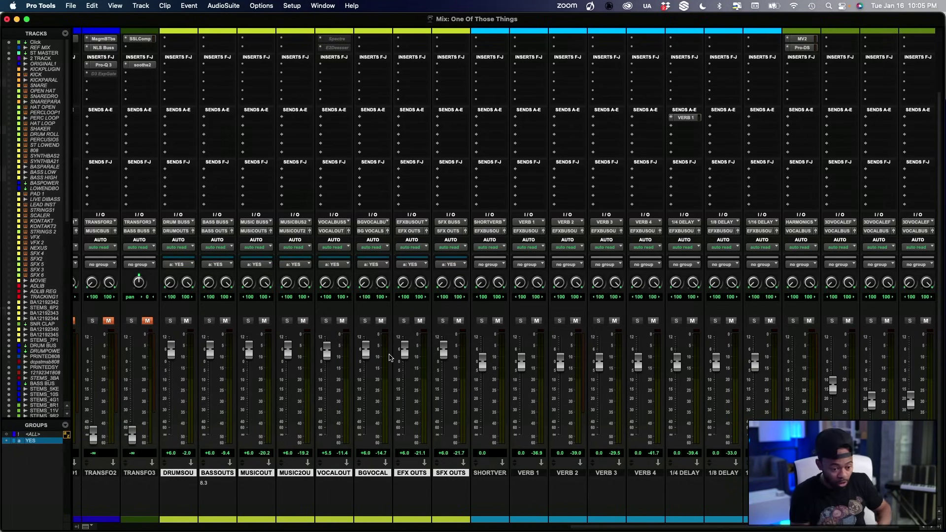
# Bypass the L2 and deactivate FogCnvlvr2 on ST MASTER
pyautogui.hscroll(-15, 389, 357)
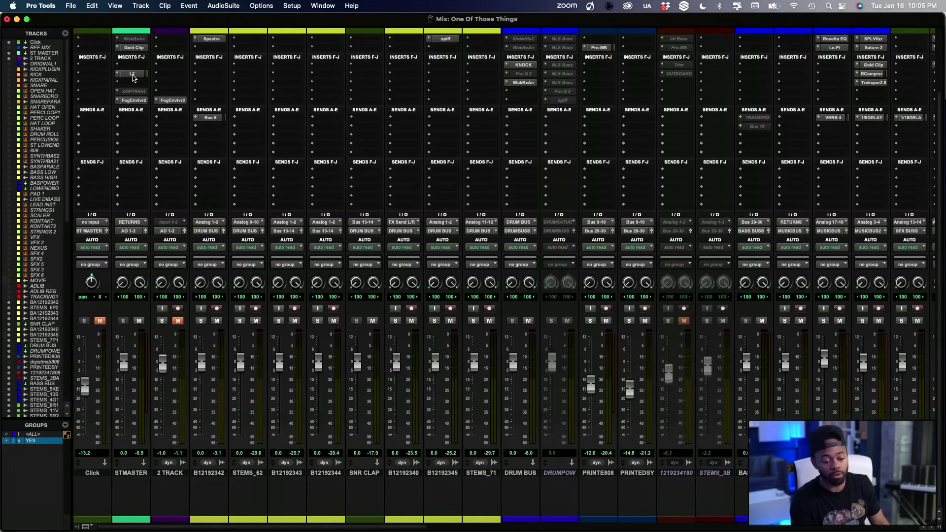
pyautogui.keyDown('super'); pyautogui.click(132, 74); pyautogui.keyUp('super')
pyautogui.hscroll(2, 450, 175)
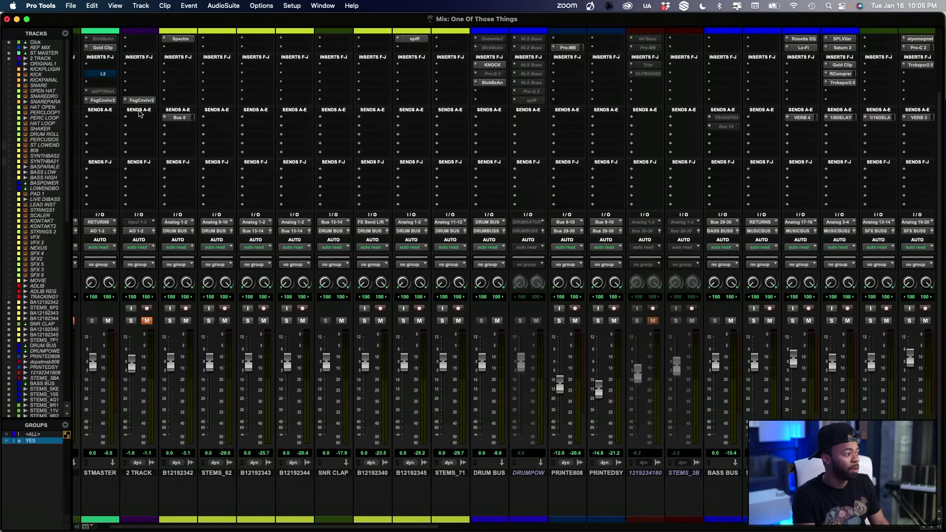
pyautogui.hscroll(10, 329, 123)
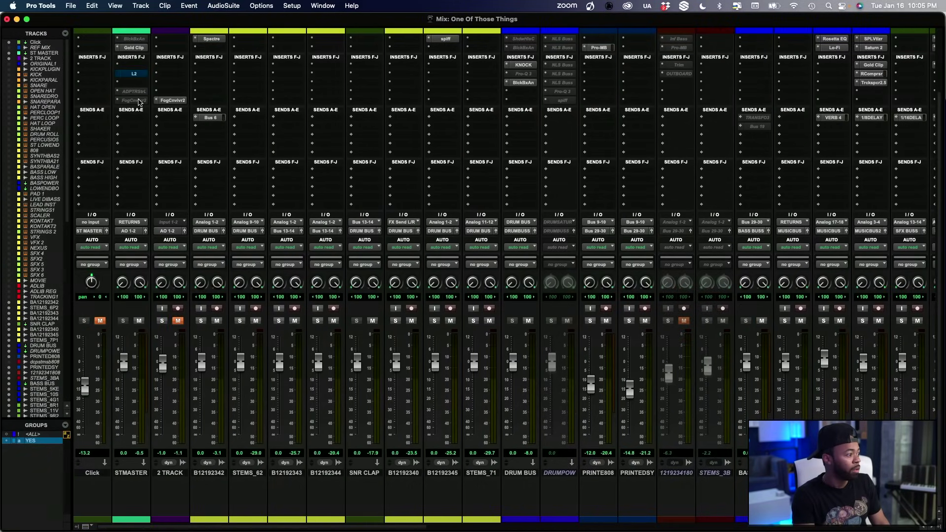
# Play the mix and raise the grouped output bus faders together by 1 dB, bringing BASSOUTS to +7.0 dB
pyautogui.hscroll(15, 392, 179)
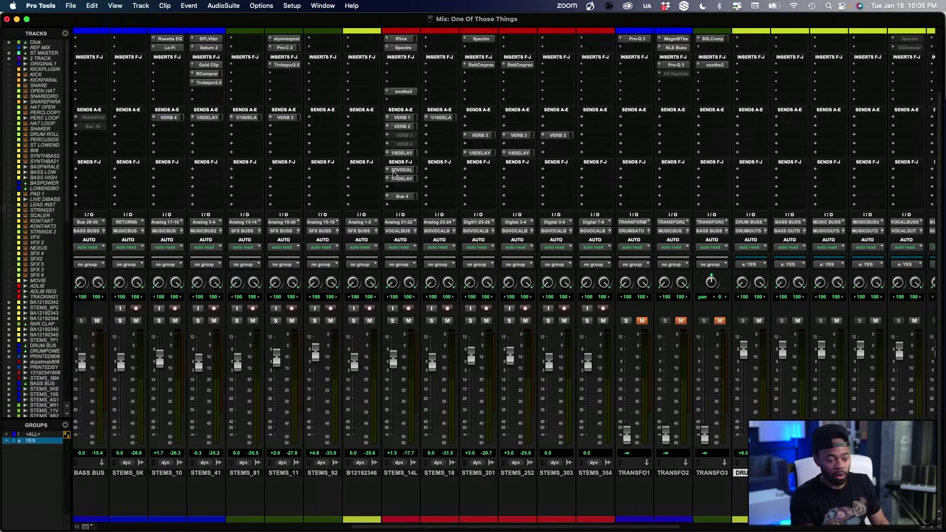
pyautogui.hscroll(-3, 413, 179)
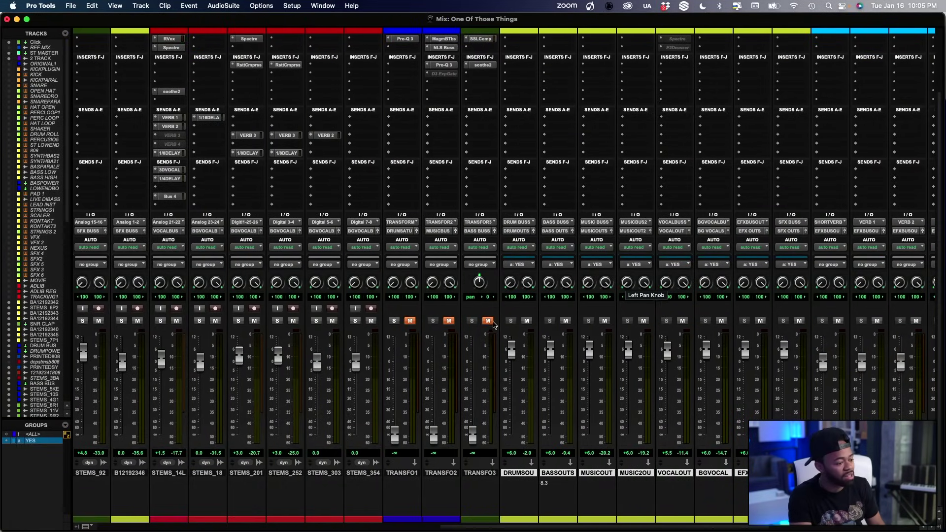
pyautogui.hscroll(2, 516, 356)
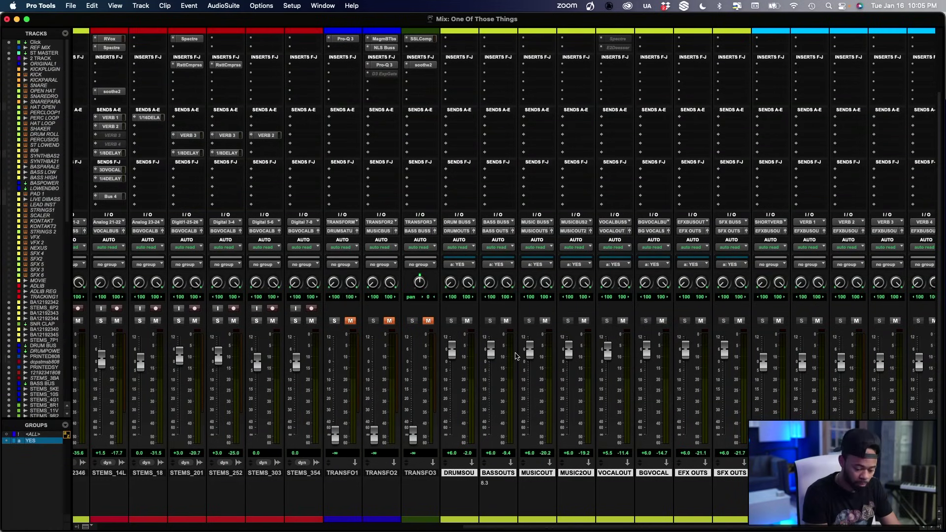
pyautogui.press('space')
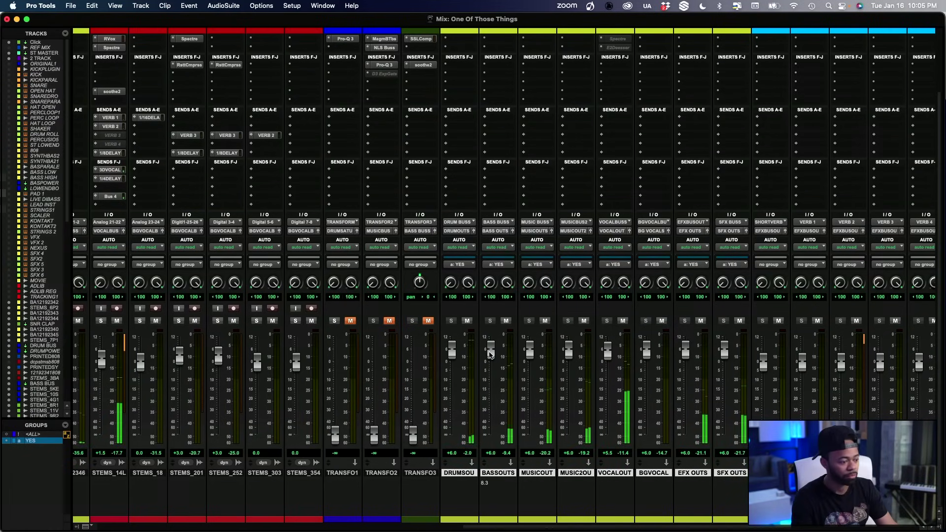
pyautogui.moveTo(491, 349); pyautogui.dragTo(498, 335)
pyautogui.hscroll(2, 508, 367)
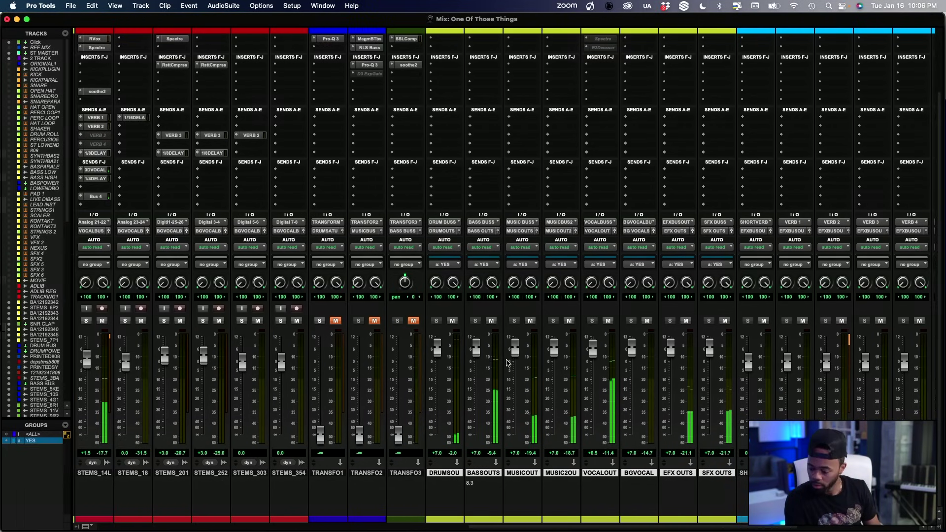
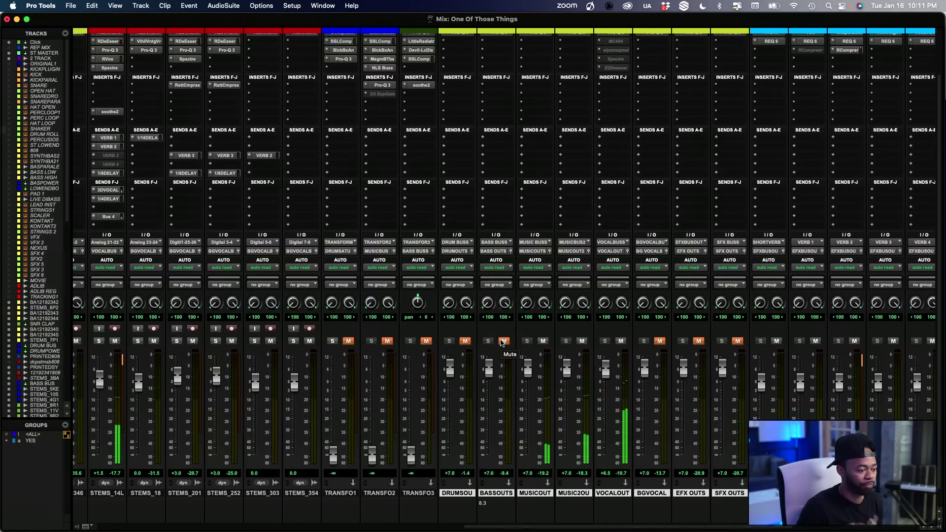
# Unmute the BASSOUTS, BGVOCAL, EFX OUTS, SFX OUTS and DRUMSOU output buses one by one during playback
pyautogui.click(503, 342)
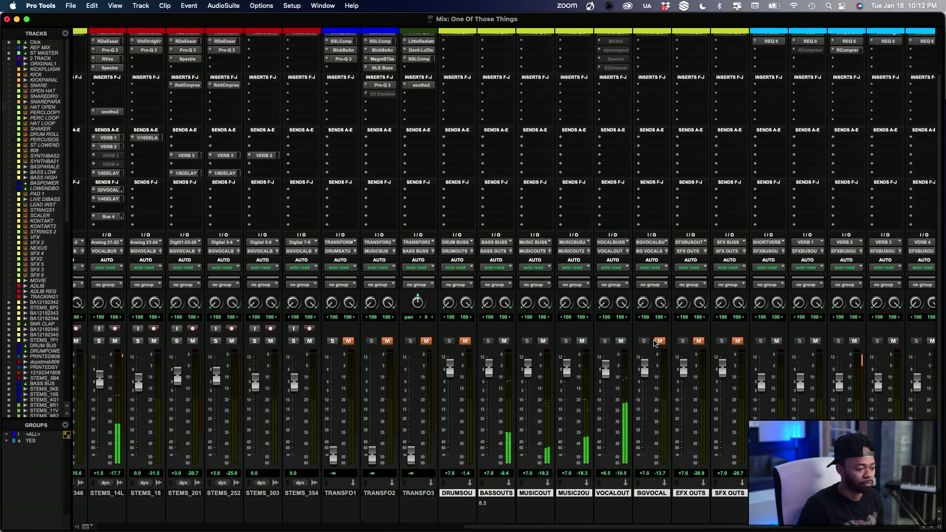
pyautogui.click(660, 342)
pyautogui.click(698, 342)
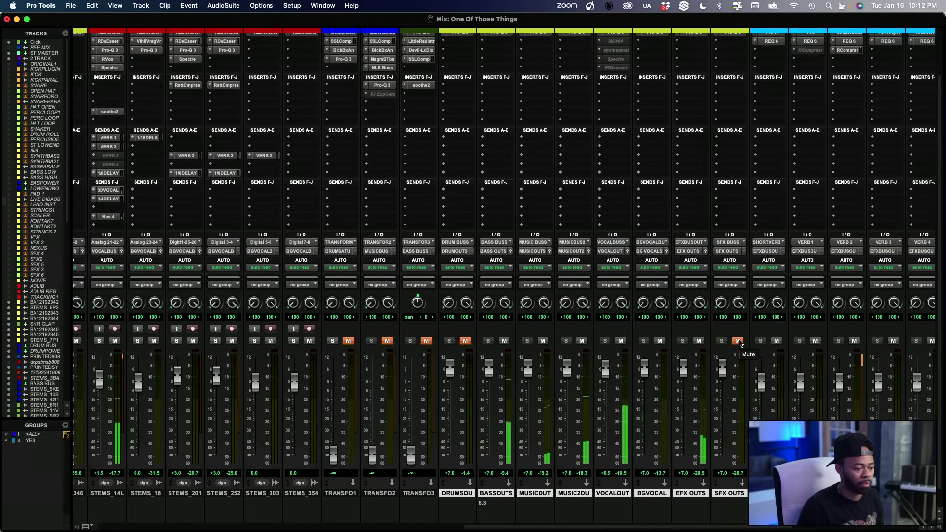
pyautogui.click(738, 341)
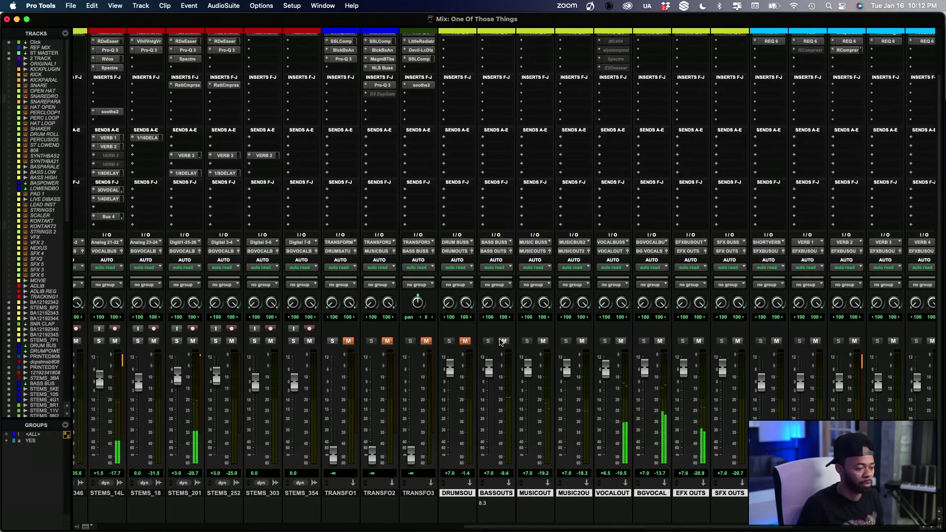
pyautogui.click(464, 341)
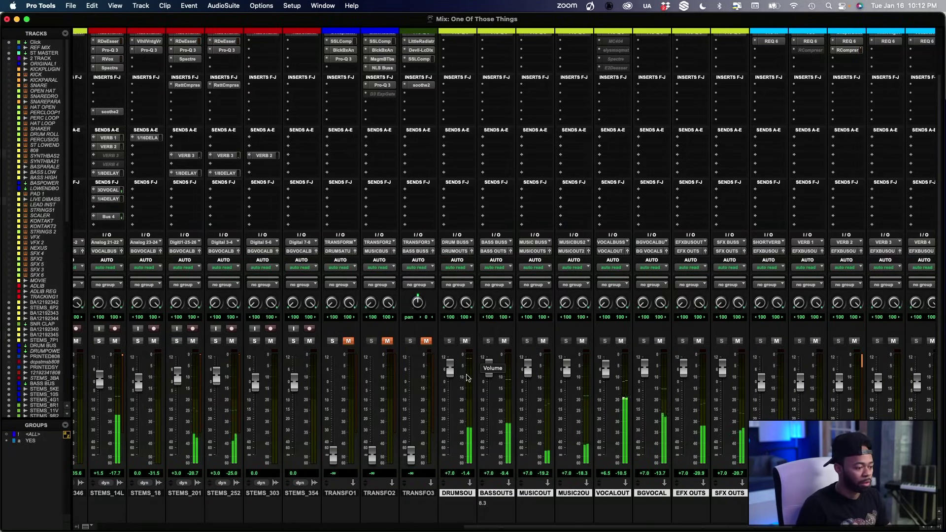
# Set Gold Clip's ceiling on ST MASTER to -4.6 dB and reset its clipping readout
pyautogui.hscroll(-3, 468, 377)
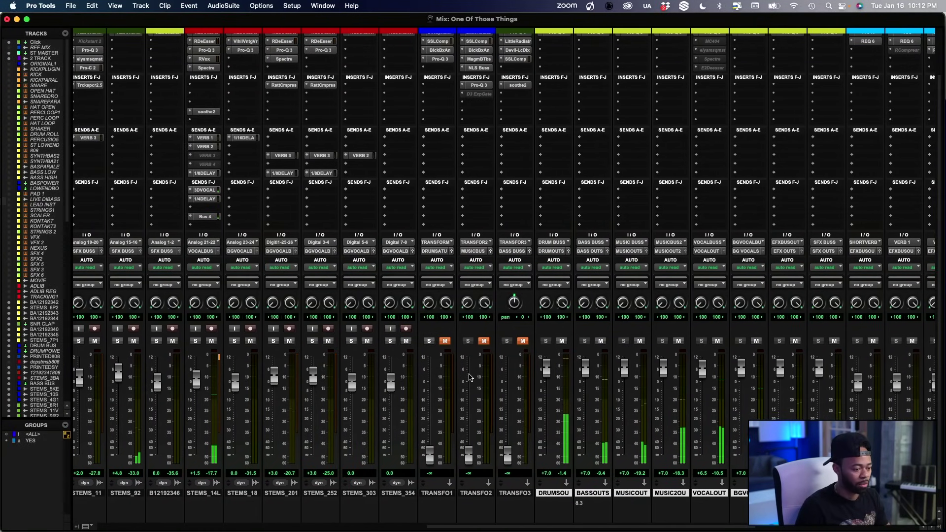
pyautogui.hscroll(-10, 469, 378)
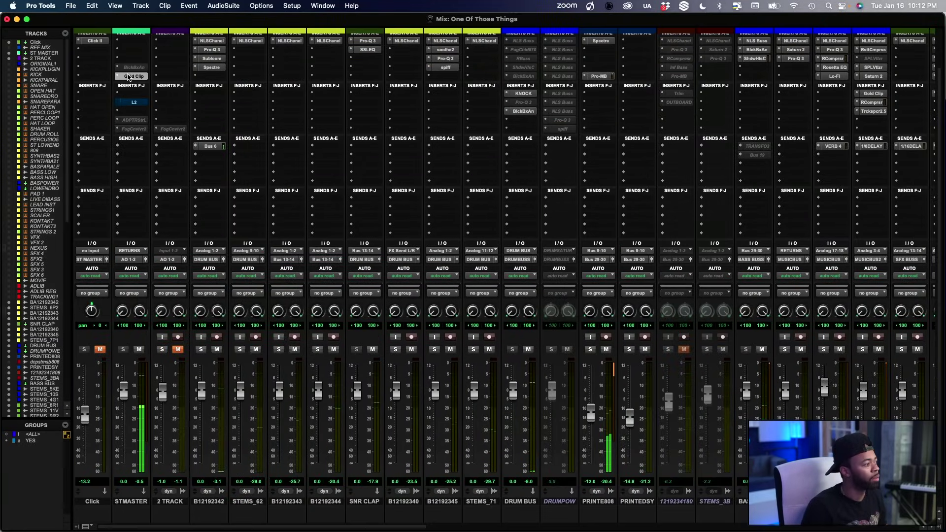
pyautogui.click(128, 77)
pyautogui.moveTo(473, 242); pyautogui.dragTo(473, 240)
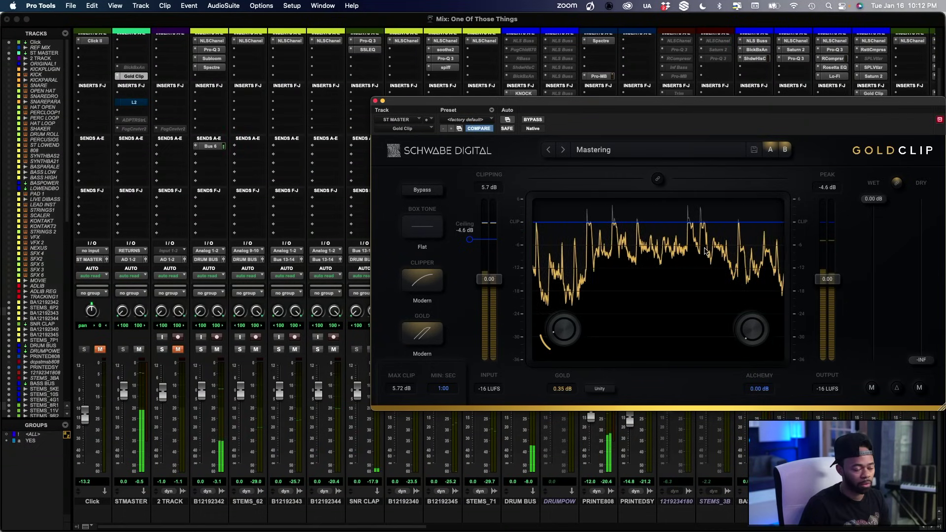
pyautogui.click(495, 188)
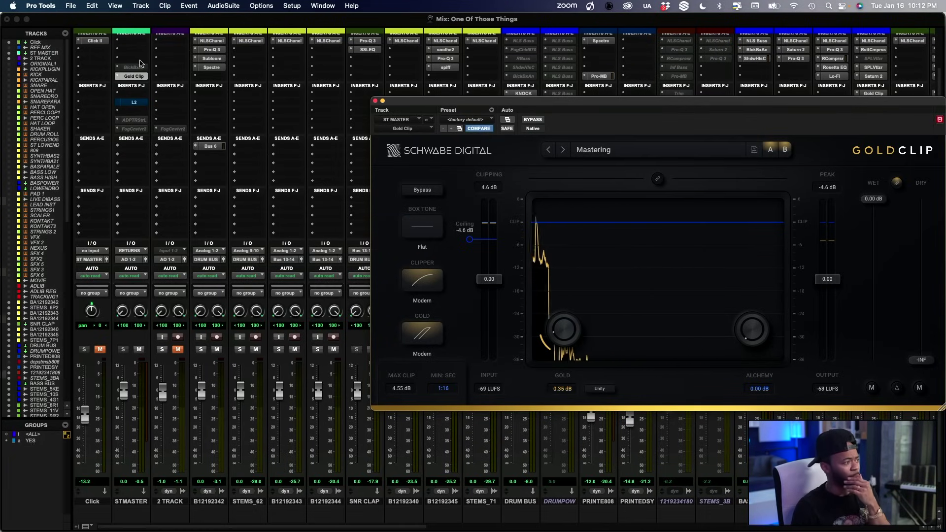
# Try The God Particle in ST MASTER's third insert slot and reposition its window
pyautogui.click(141, 59)
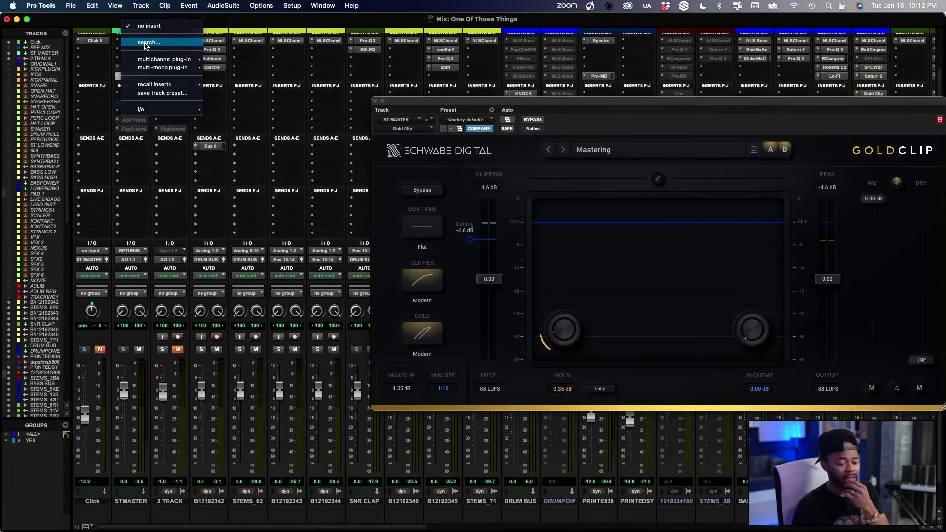
pyautogui.click(146, 43)
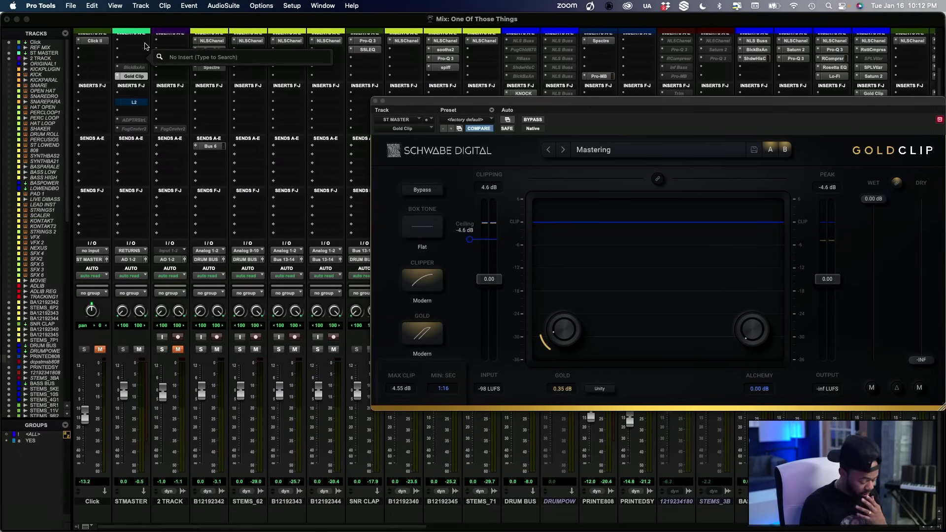
pyautogui.write('dyn')
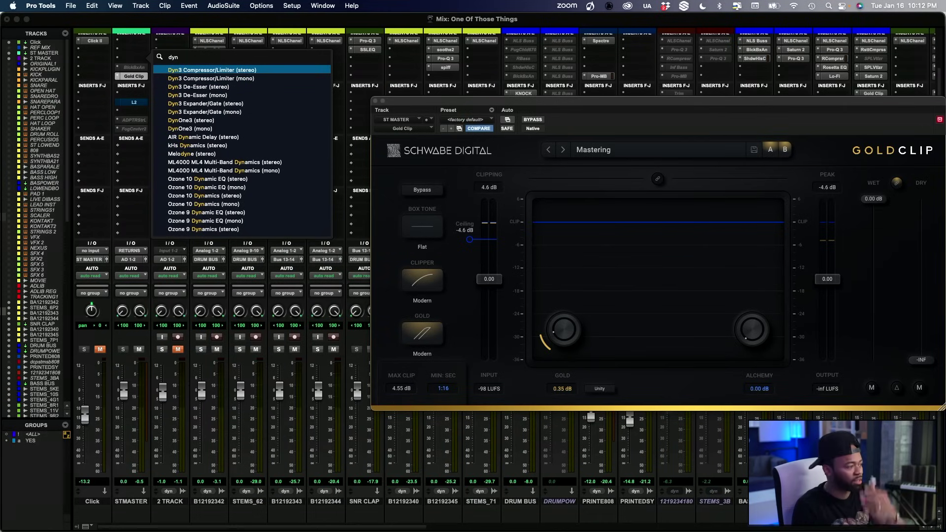
pyautogui.press('Down')
pyautogui.press('Down')
pyautogui.press('Down')
pyautogui.press('Down')
pyautogui.press('BackSpace')
pyautogui.press('BackSpace')
pyautogui.press('BackSpace')
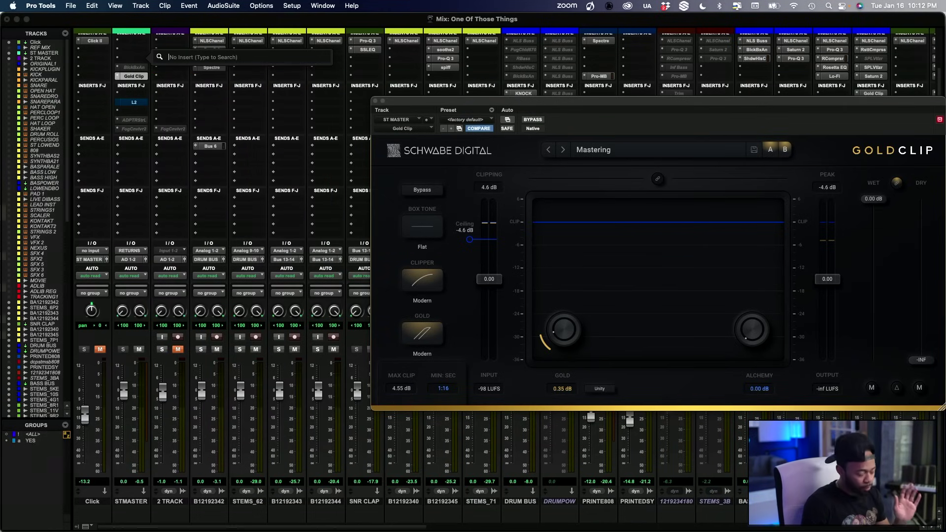
pyautogui.write('god')
pyautogui.press('Escape')
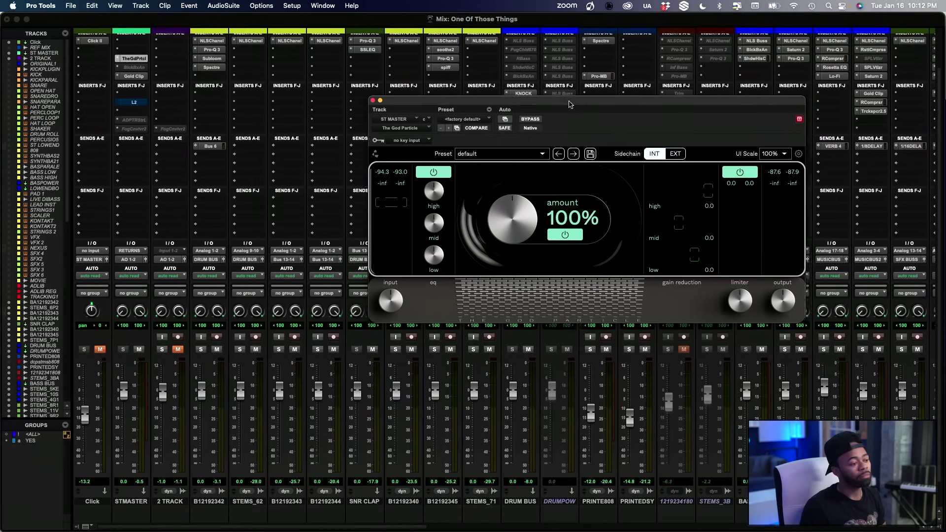
pyautogui.moveTo(416, 225); pyautogui.dragTo(422, 216)
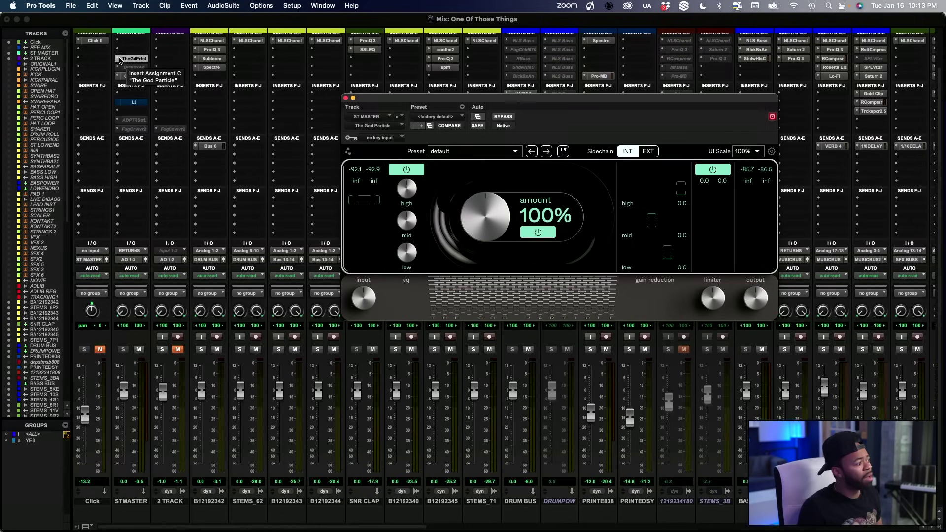
# Replace The God Particle on ST MASTER with the stereo DynOne3 plug-in
pyautogui.click(119, 59)
pyautogui.click(143, 44)
pyautogui.write('dyn')
pyautogui.press('Down')
pyautogui.press('Down')
pyautogui.press('Down')
pyautogui.press('Down')
pyautogui.press('Down')
pyautogui.press('Down')
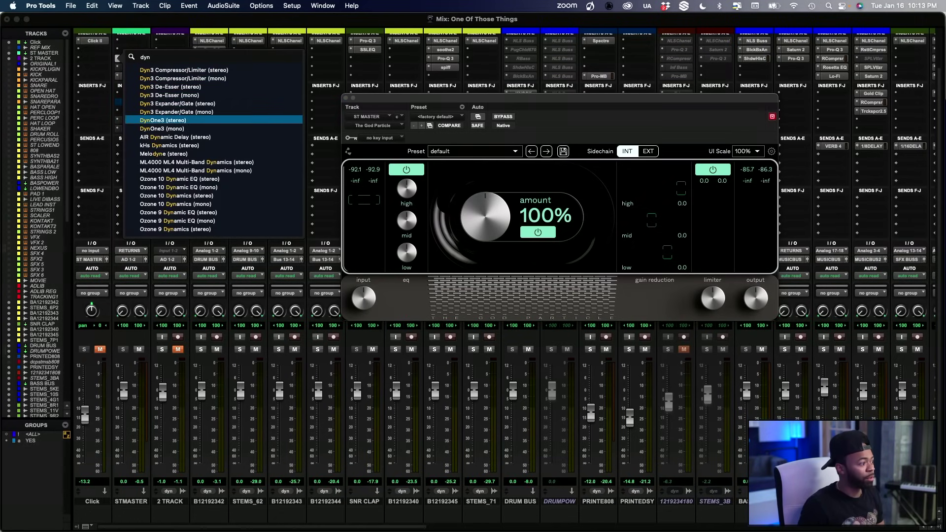
pyautogui.press('Escape')
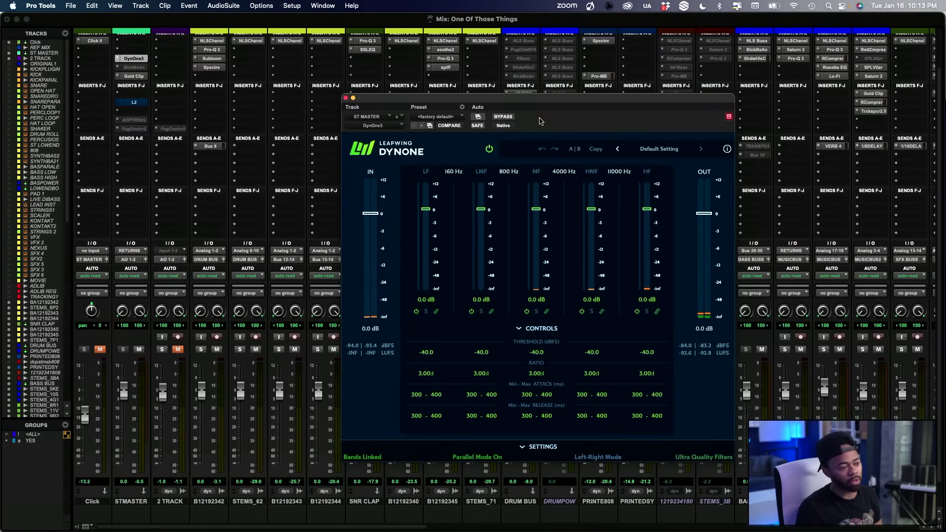
# Load the Mix Bus Mid Pop preset in DynOne3 and reposition the plug-in window
pyautogui.click(434, 117)
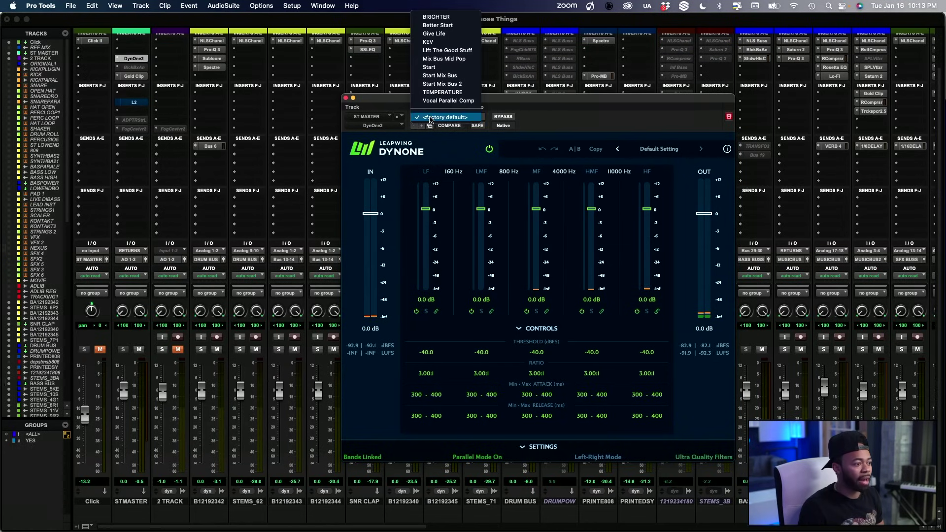
pyautogui.click(459, 58)
pyautogui.moveTo(483, 100); pyautogui.dragTo(433, 88)
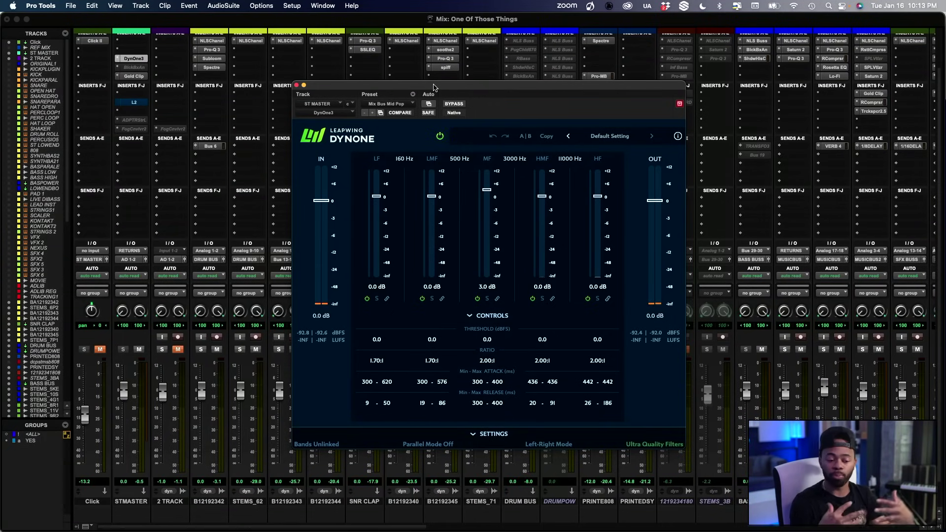
# Set DynOne3's MF band level to 2.9 dB on ST MASTER while playing the mix, and compare the result against bypass
pyautogui.click(490, 201)
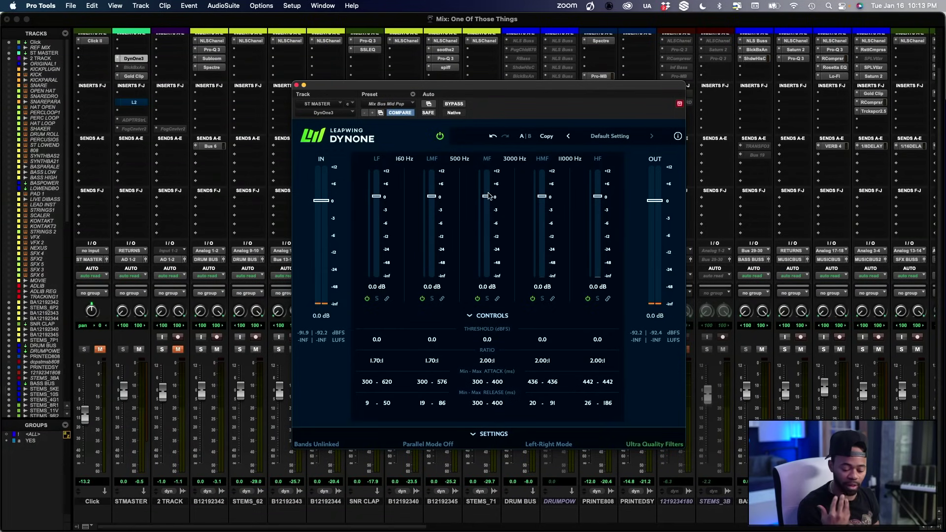
pyautogui.press('space')
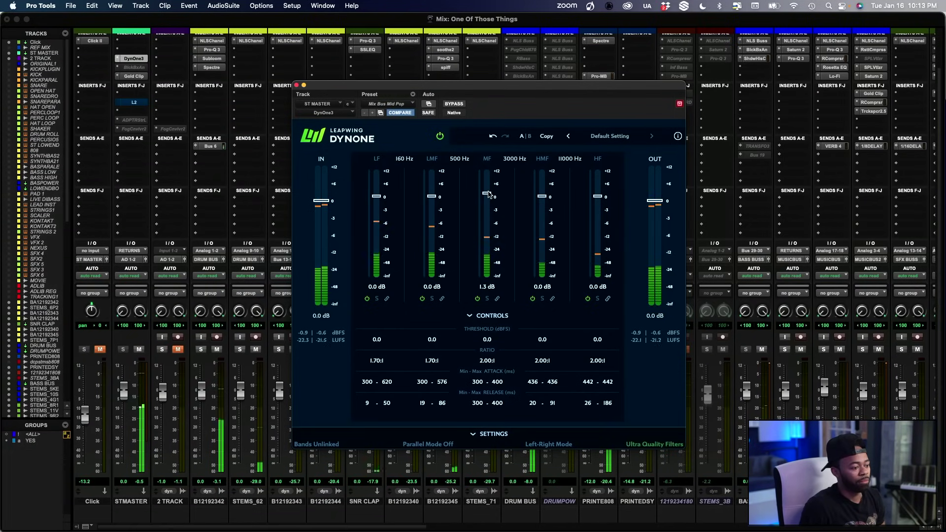
pyautogui.moveTo(488, 197); pyautogui.dragTo(490, 193)
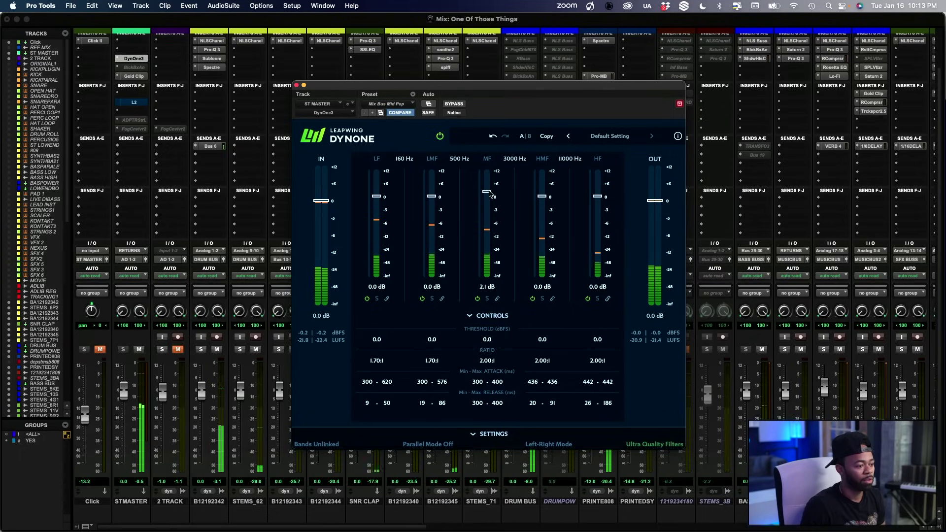
pyautogui.moveTo(490, 192); pyautogui.dragTo(490, 192)
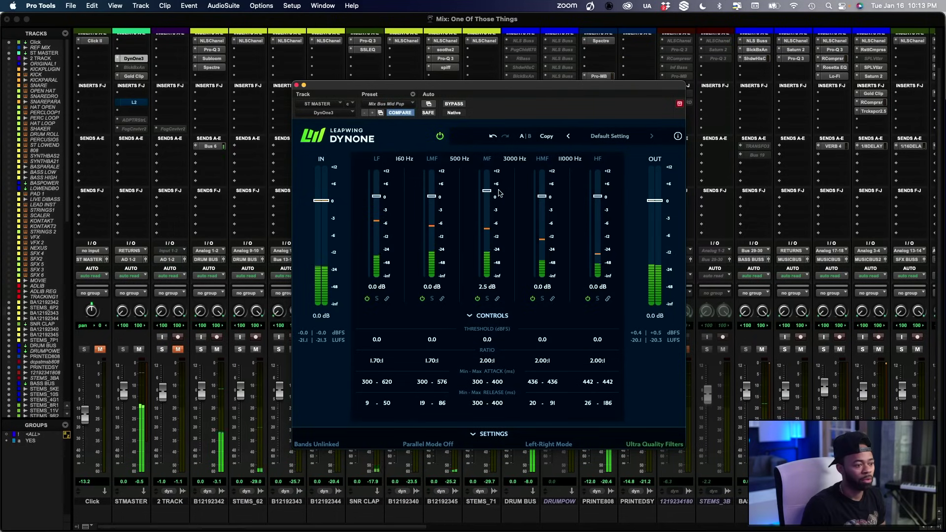
pyautogui.moveTo(486, 191); pyautogui.dragTo(486, 191)
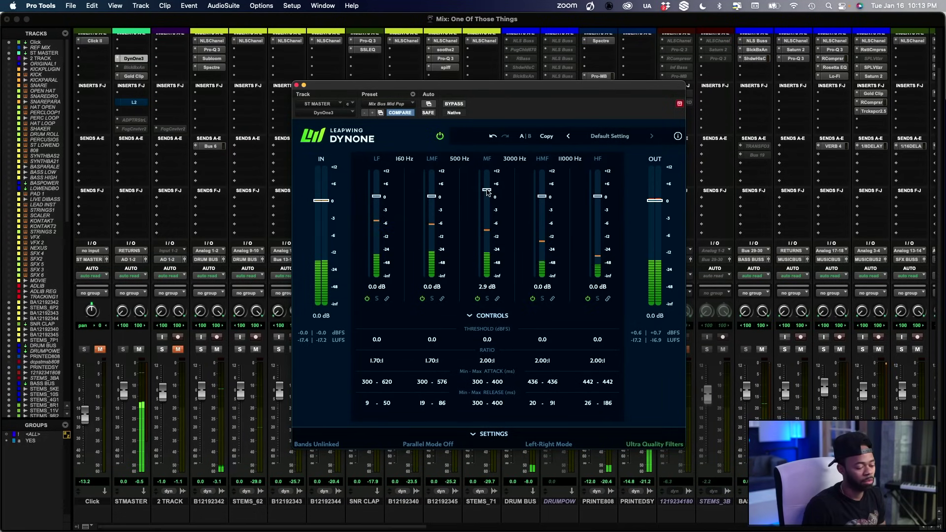
pyautogui.click(454, 104)
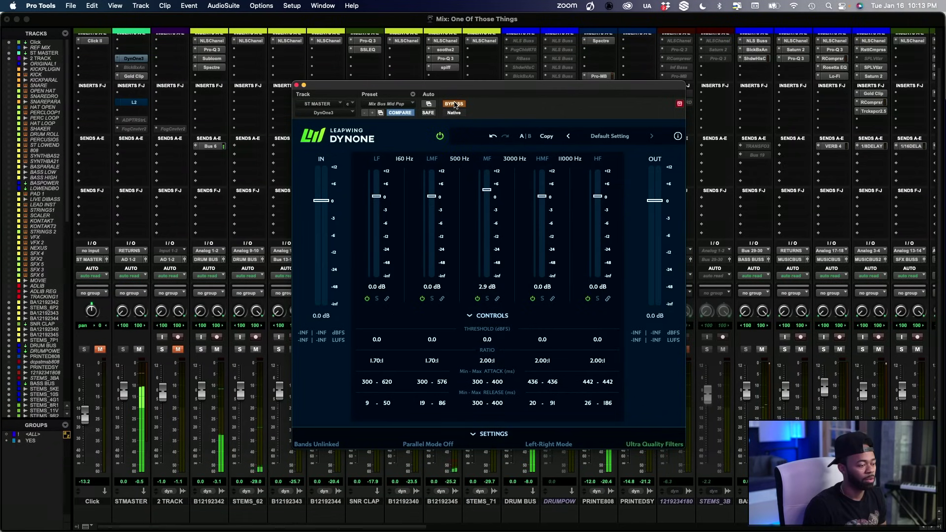
pyautogui.click(454, 104)
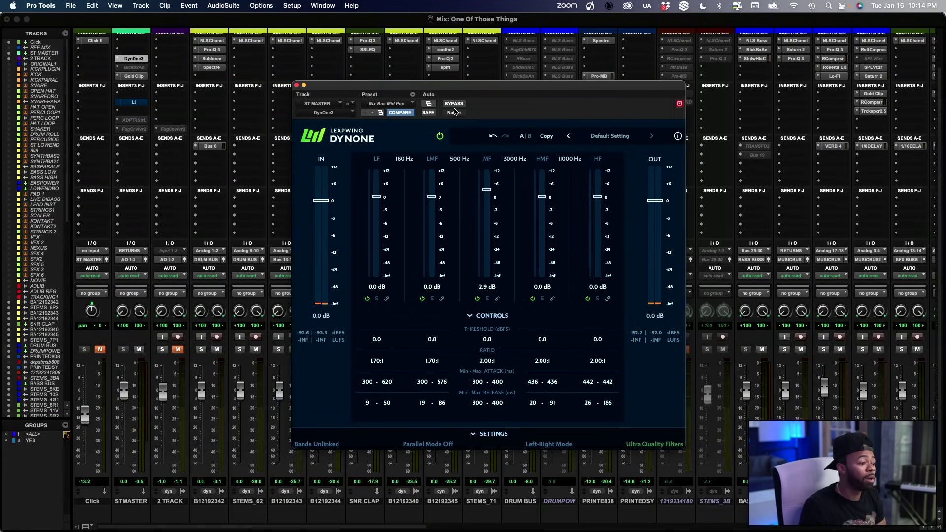
# Set Gold Clip's ceiling on ST MASTER to -4.5 dB during playback and save the session
pyautogui.click(130, 76)
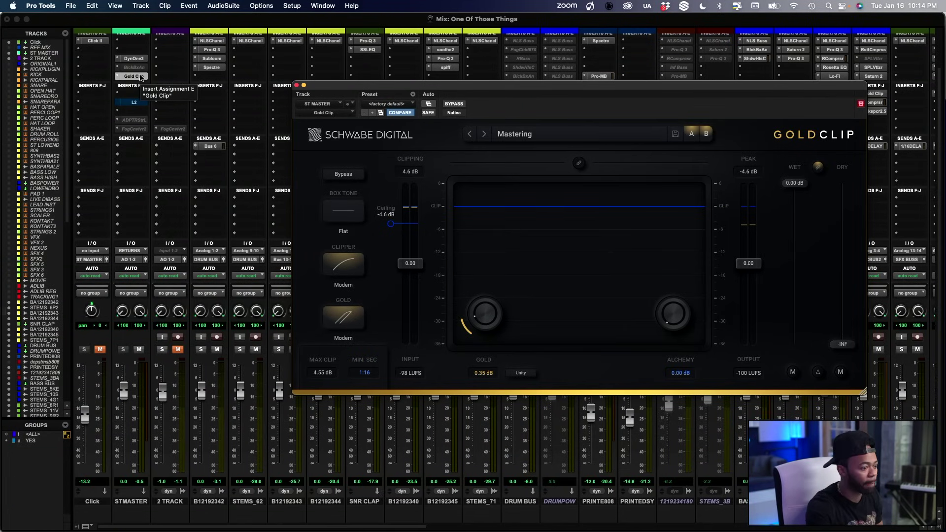
pyautogui.press('space')
pyautogui.moveTo(490, 89); pyautogui.dragTo(386, 89)
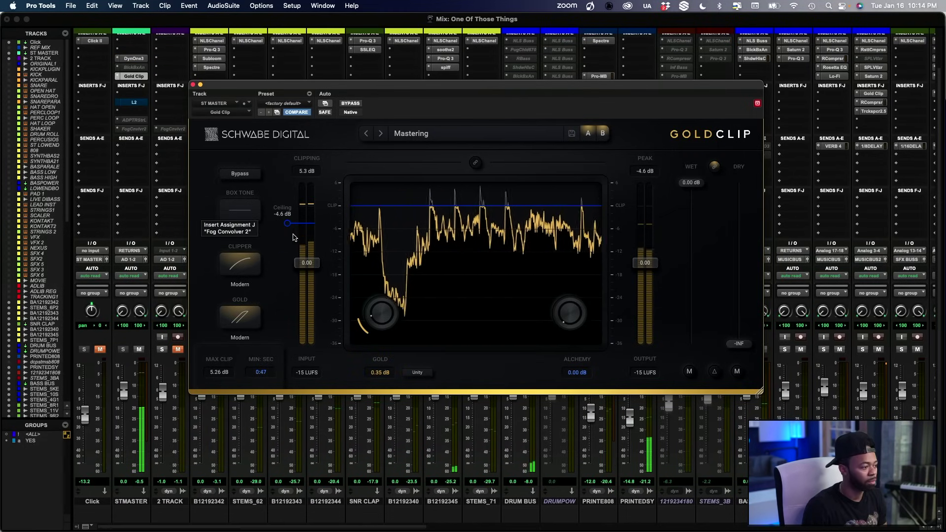
pyautogui.moveTo(287, 223); pyautogui.dragTo(295, 226)
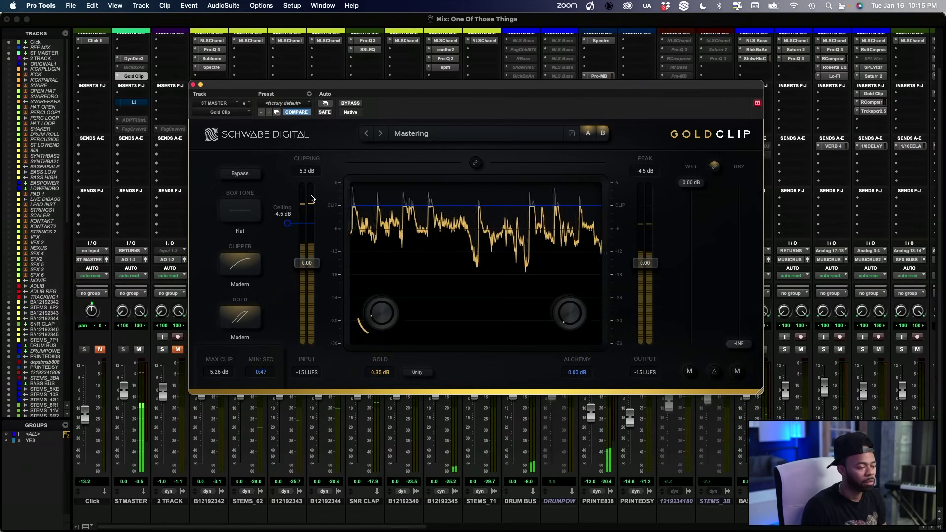
pyautogui.press('super+s')
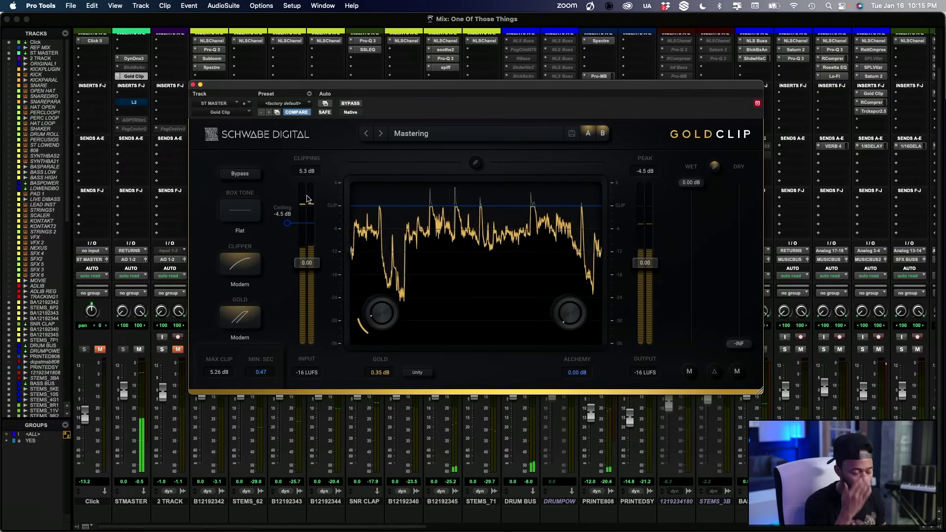
pyautogui.click(194, 85)
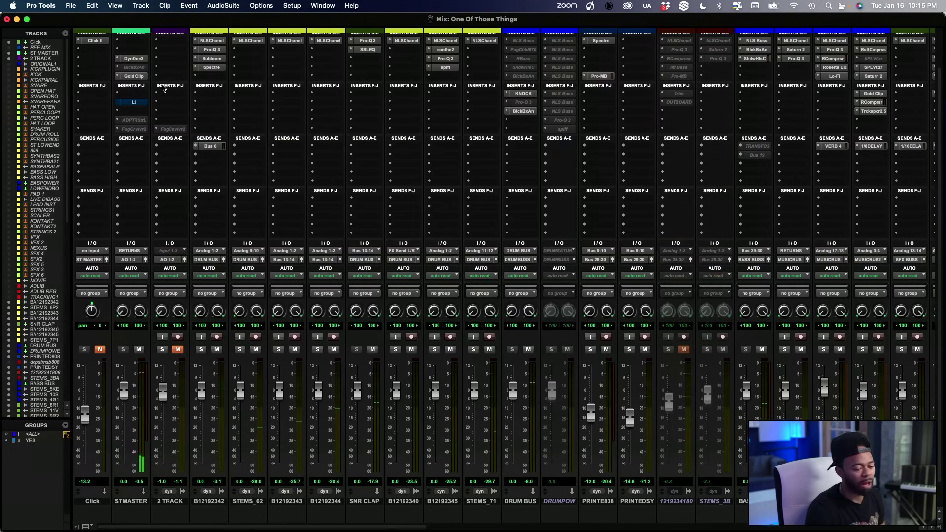
# Reactivate the Black Box HG-2 insert on ST MASTER, reposition its window and switch off its Air option
pyautogui.click(132, 68)
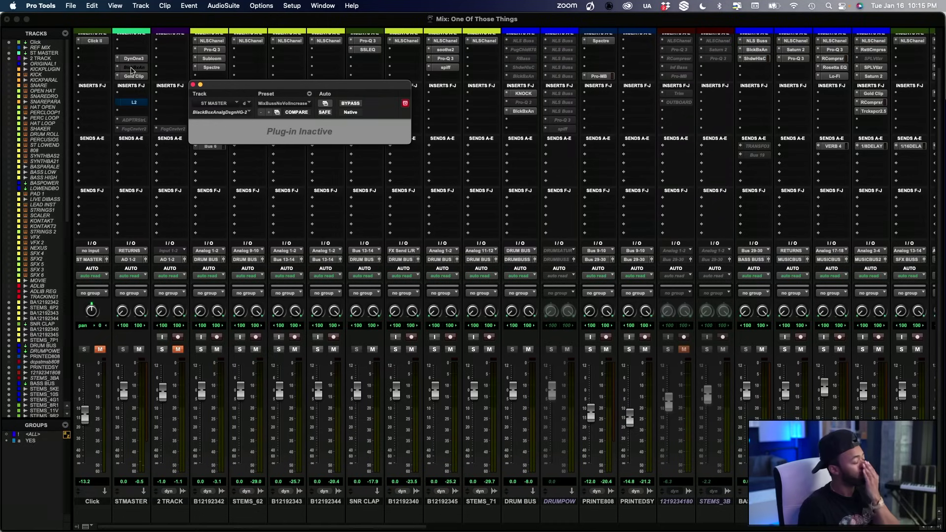
pyautogui.click(193, 85)
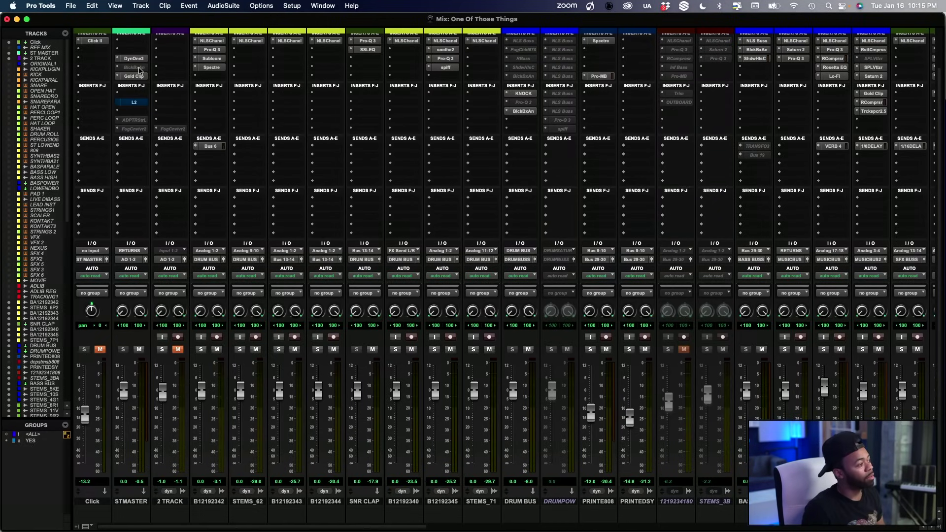
pyautogui.click(140, 69)
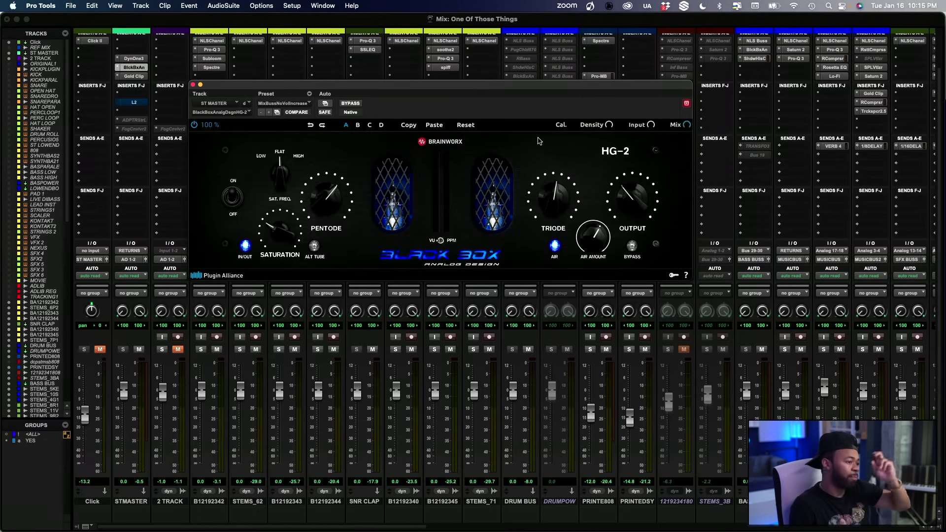
pyautogui.moveTo(549, 95); pyautogui.dragTo(560, 177)
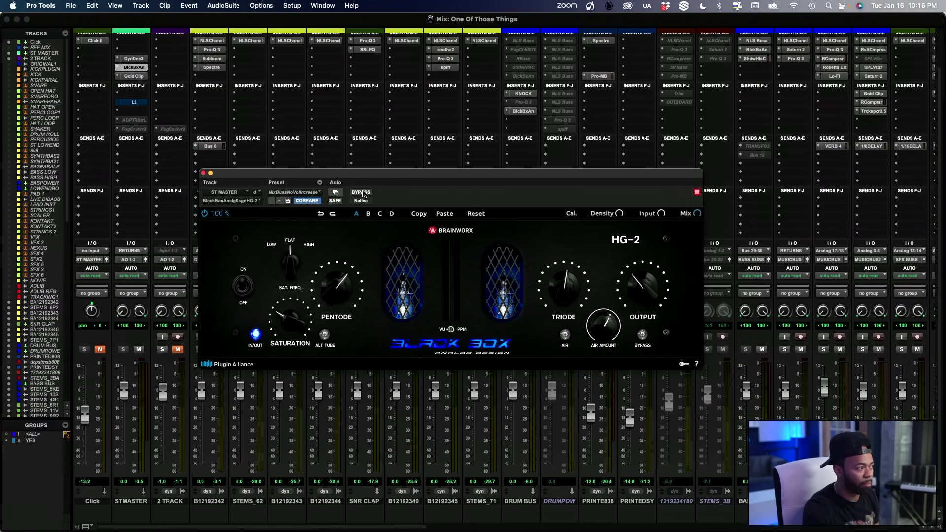
# Play the mix to compare the HG-2 against bypass and check the clipping in Gold Clip on ST MASTER
pyautogui.press('space')
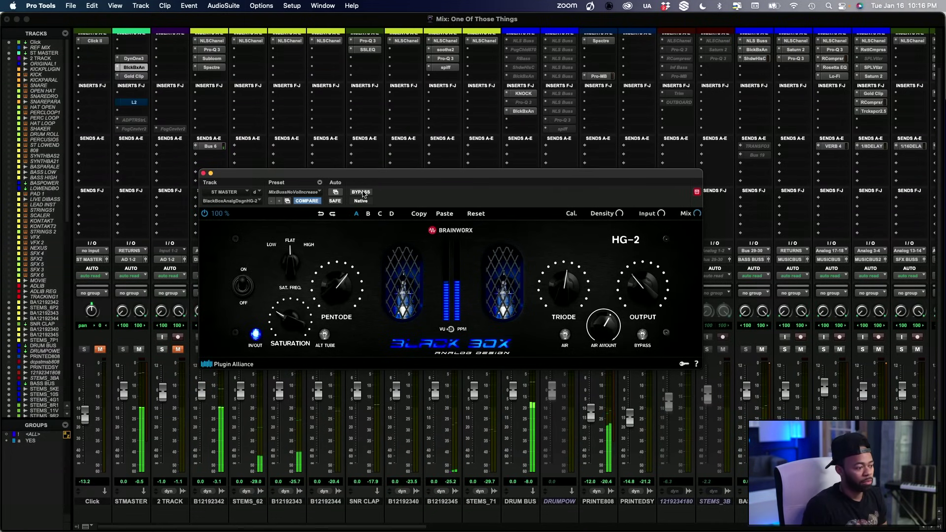
pyautogui.click(361, 193)
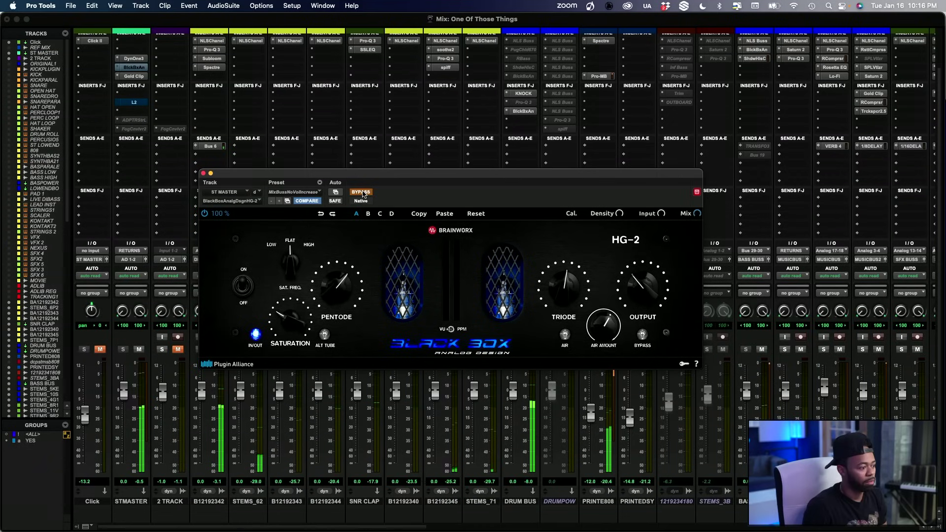
pyautogui.click(363, 194)
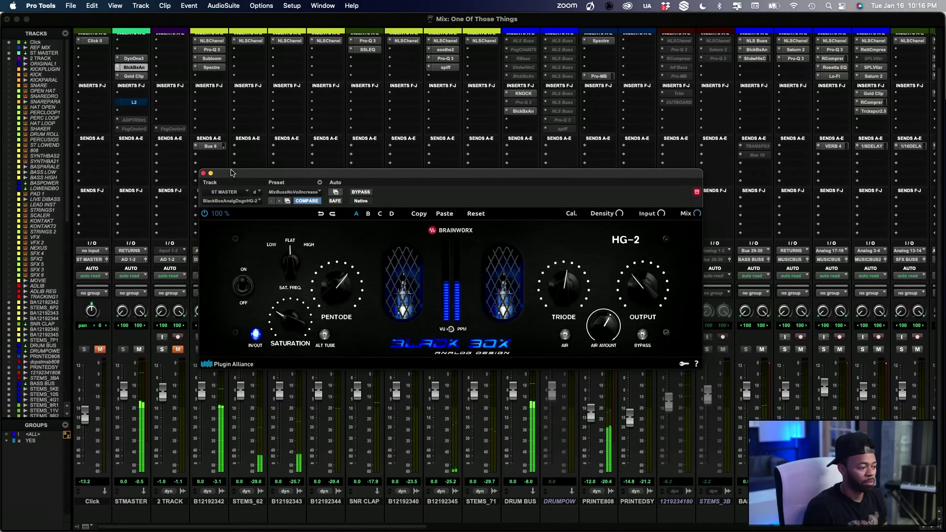
pyautogui.click(132, 77)
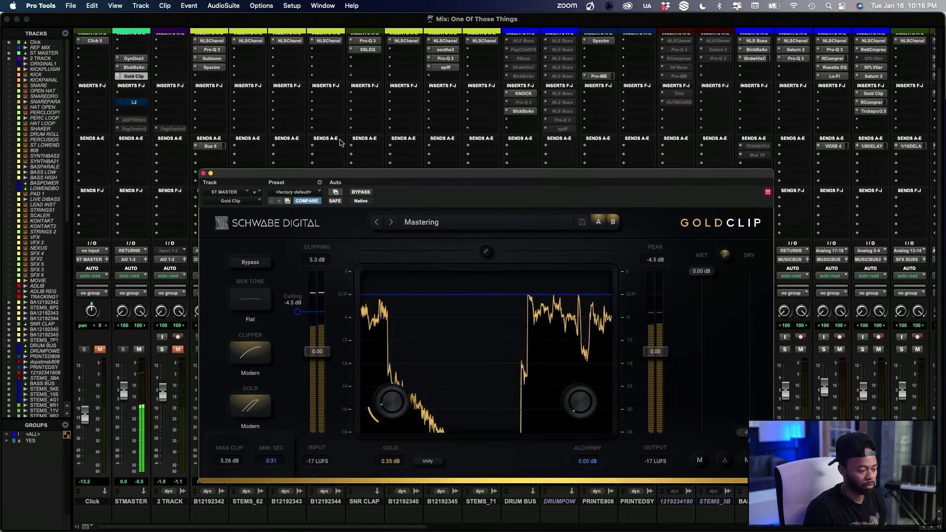
pyautogui.keyDown('super'); pyautogui.click(135, 69); pyautogui.keyUp('super')
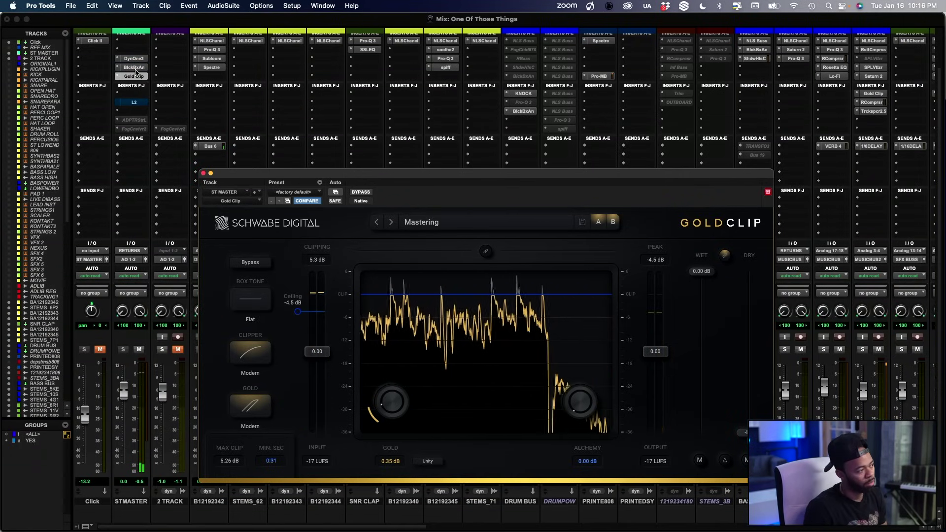
# Lower the HG-2's Saturation amount on ST MASTER and compare the plug-in against bypass during playback
pyautogui.click(139, 69)
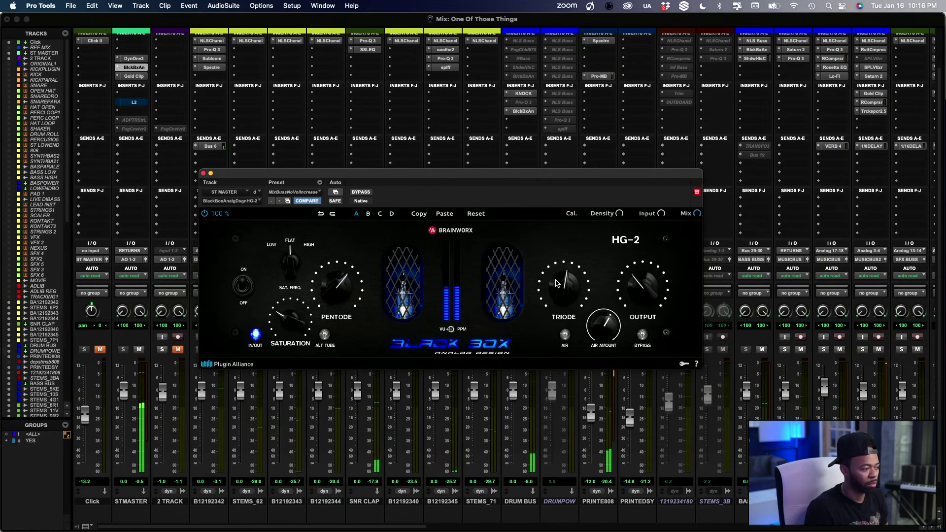
pyautogui.moveTo(298, 331)
pyautogui.mouseDown()
pyautogui.moveTo(296, 342)
pyautogui.moveTo(293, 334)
pyautogui.mouseUp()
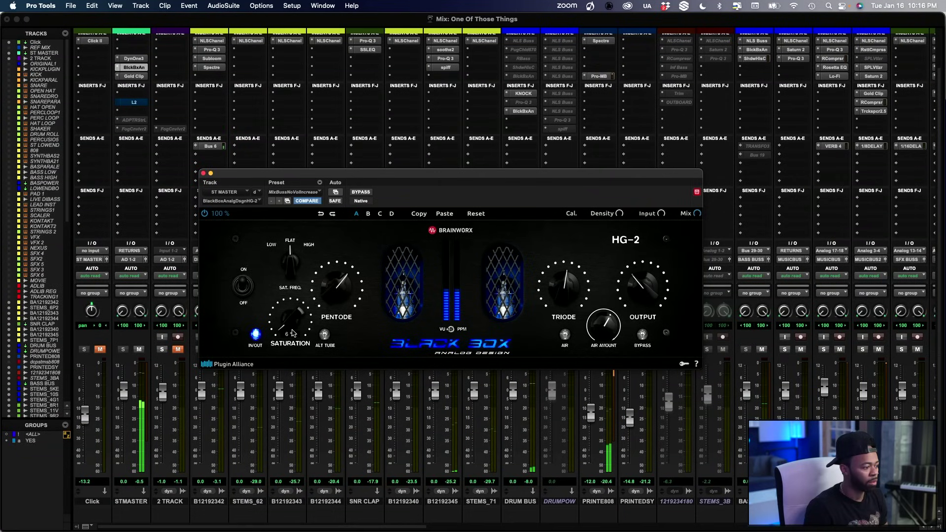
pyautogui.click(364, 193)
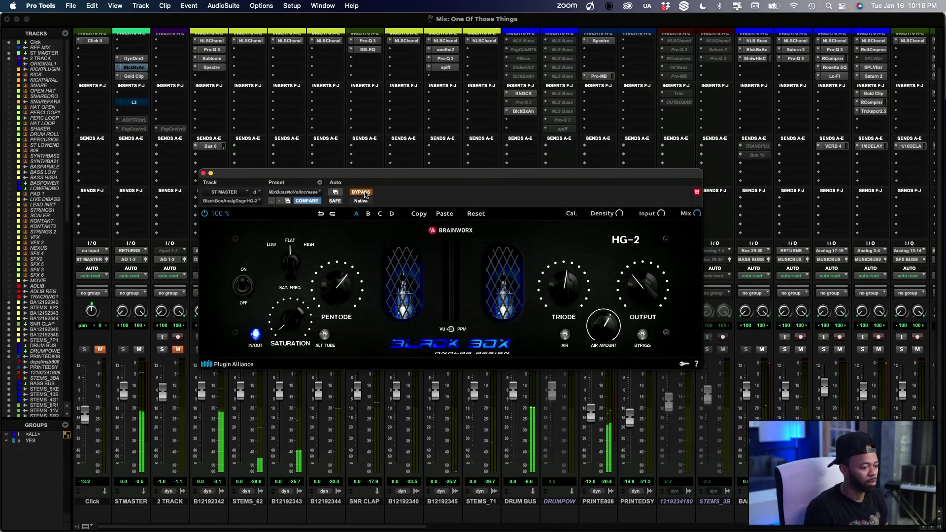
pyautogui.click(363, 193)
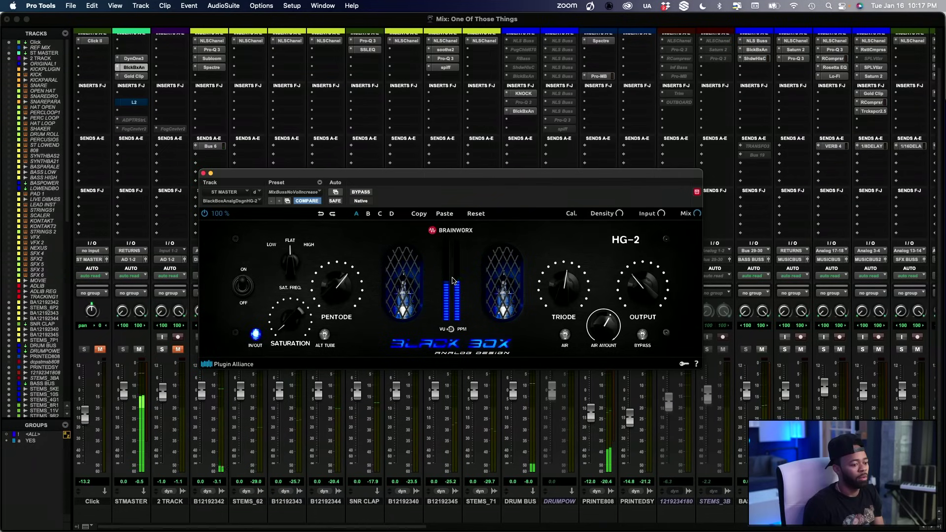
pyautogui.click(361, 194)
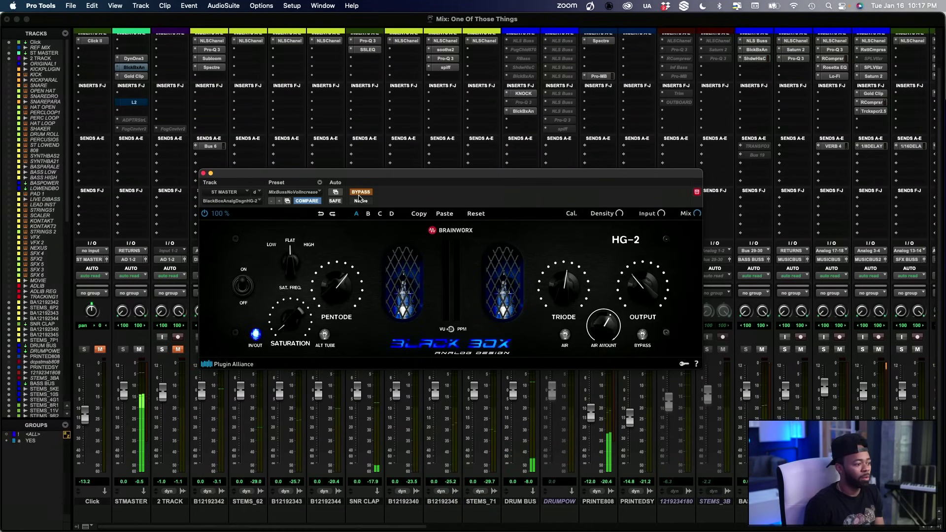
pyautogui.click(359, 194)
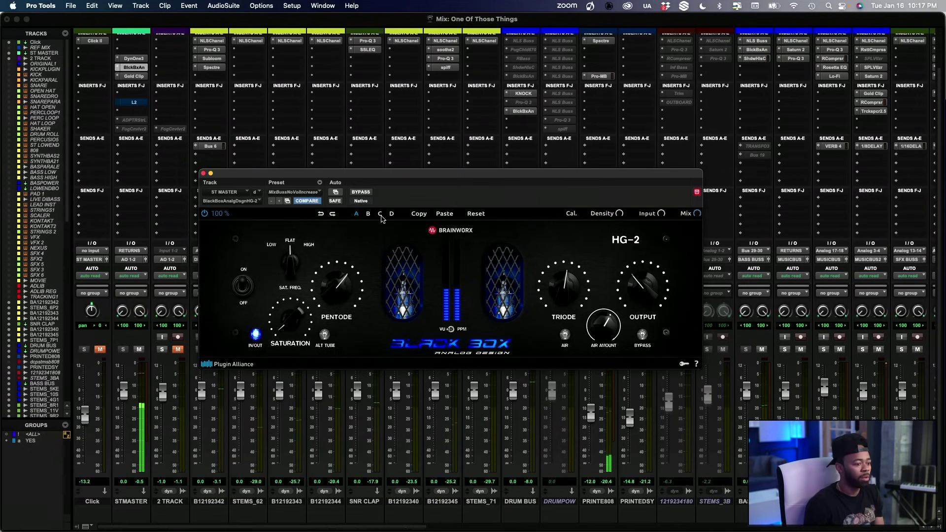
# Bypass Gold Clip on ST MASTER and compare the HG-2 on and off without the clipper
pyautogui.click(134, 76)
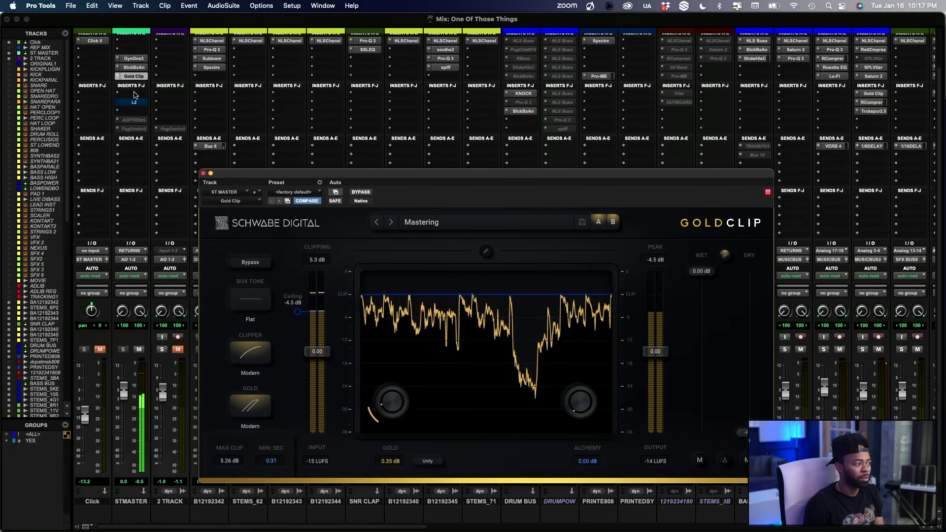
pyautogui.keyDown('super'); pyautogui.click(134, 77); pyautogui.keyUp('super')
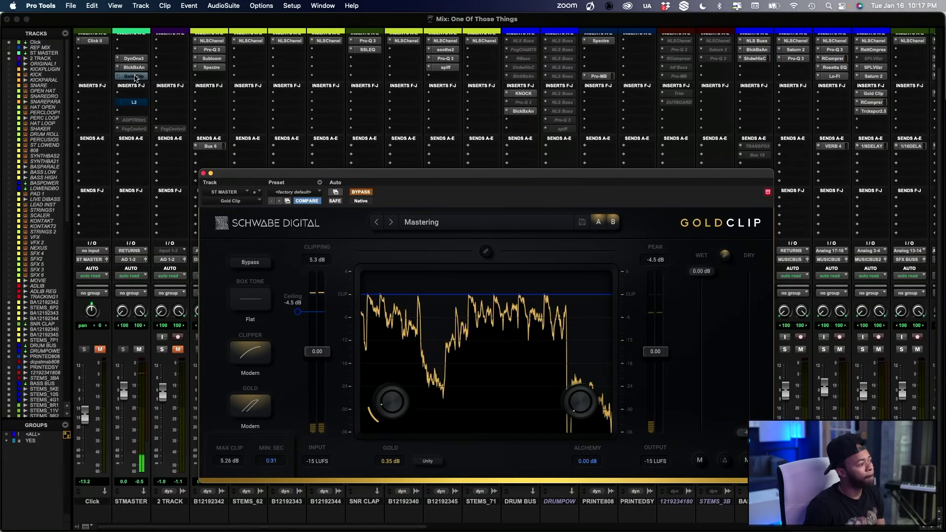
pyautogui.click(135, 68)
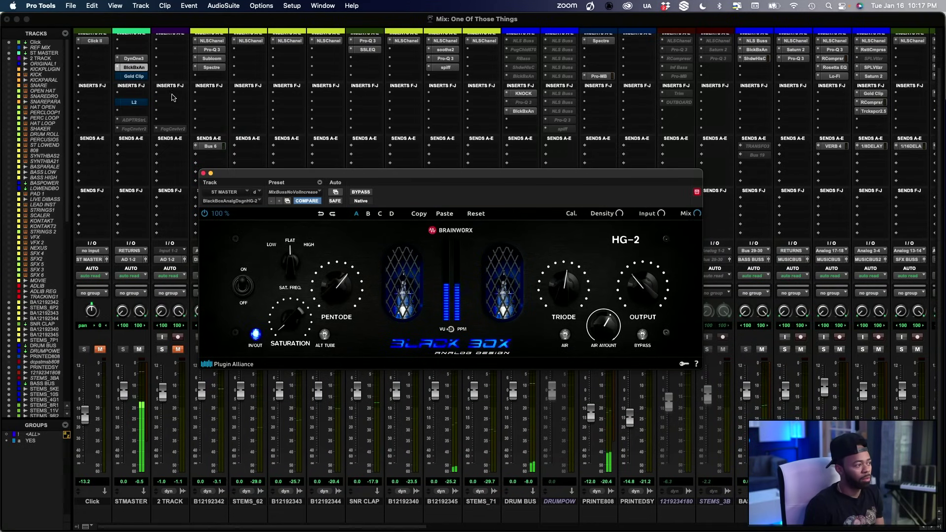
pyautogui.click(360, 193)
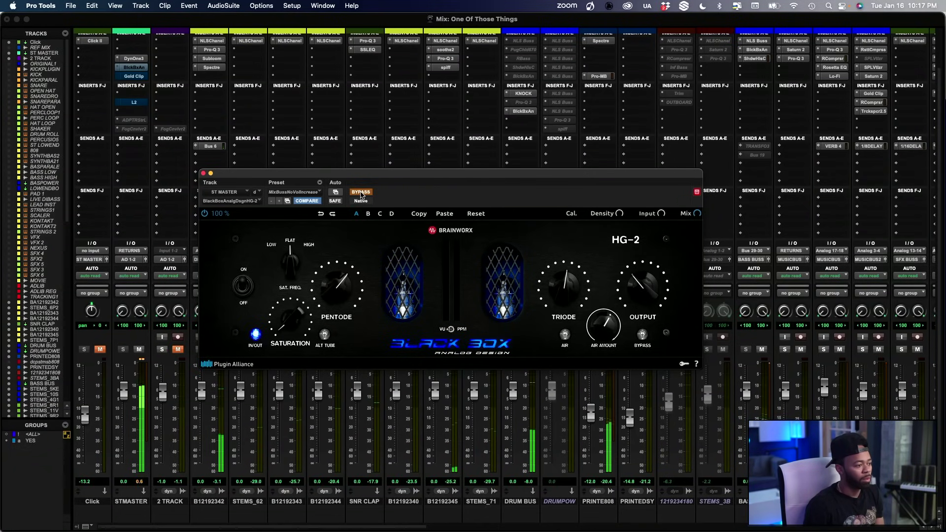
pyautogui.click(360, 192)
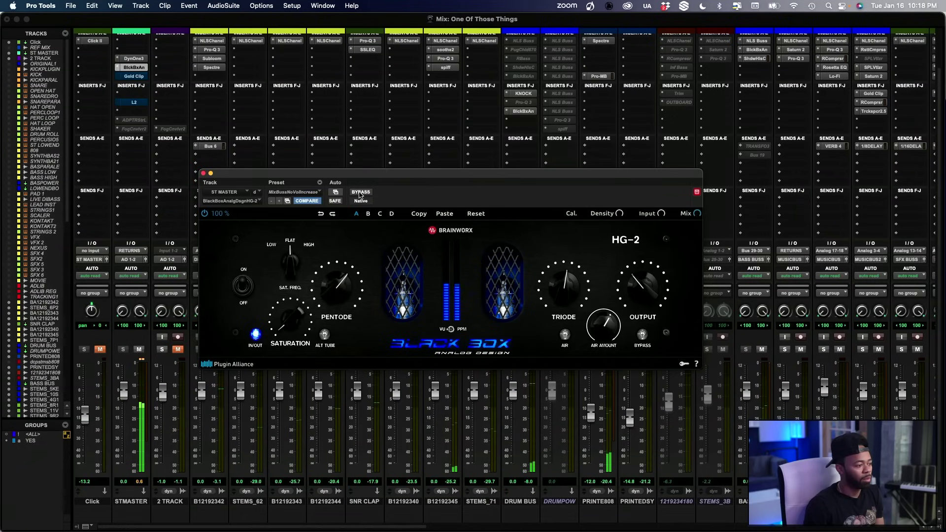
# Switch the HG-2's saturation frequency to High and compare the plug-in against bypass
pyautogui.moveTo(295, 266); pyautogui.dragTo(309, 230)
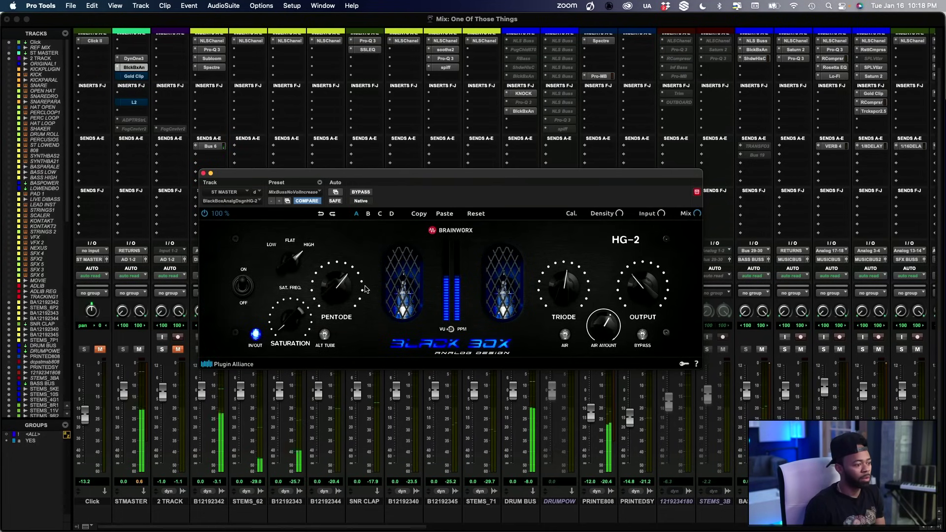
pyautogui.click(359, 193)
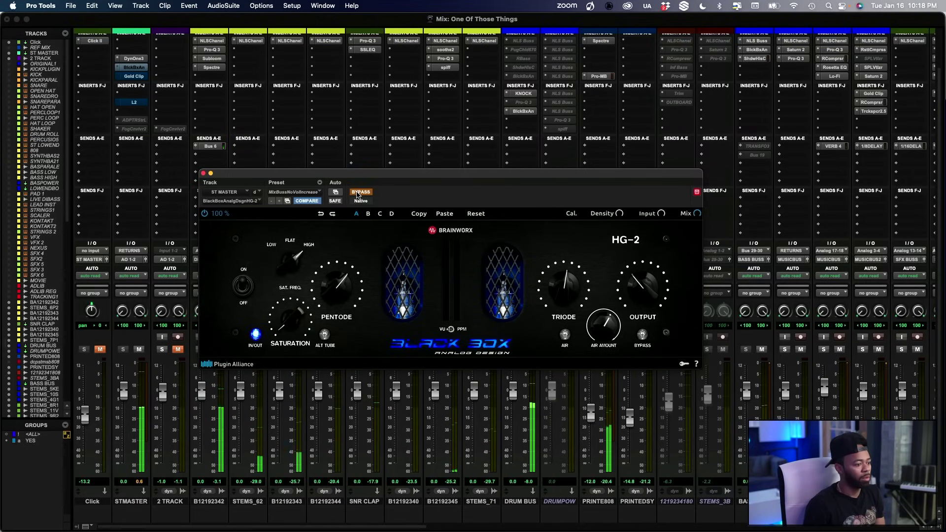
pyautogui.click(359, 193)
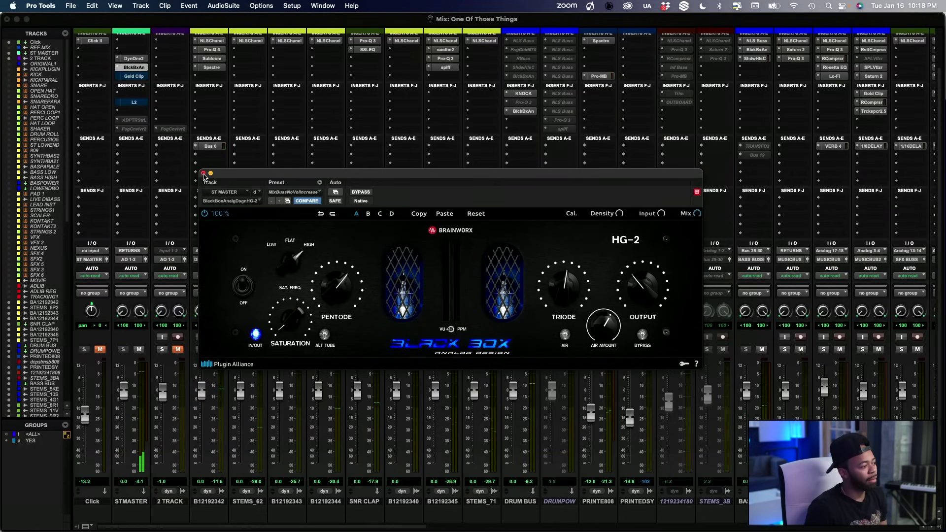
# Load the HG-2 preset Mix Buss No Vol Increase 2 on ST MASTER and turn off its Air during playback
pyautogui.click(203, 174)
pyautogui.click(132, 67)
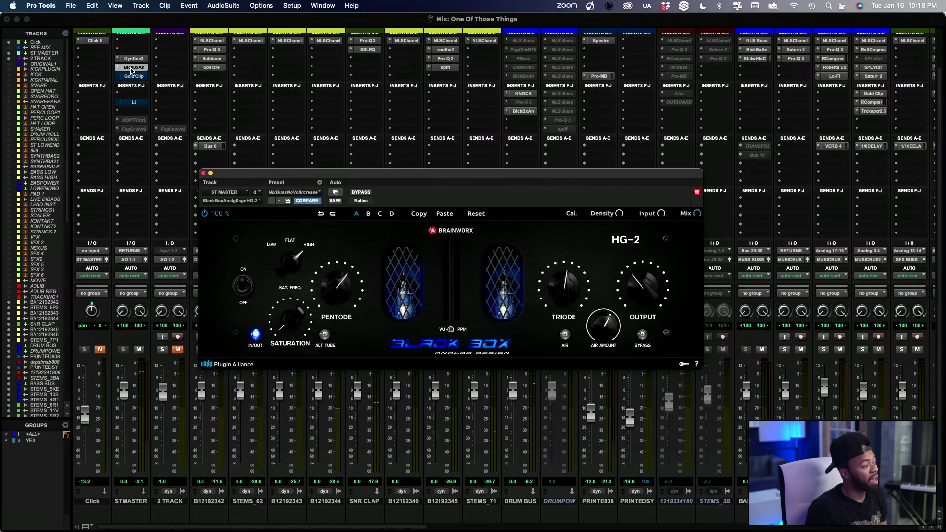
pyautogui.click(298, 193)
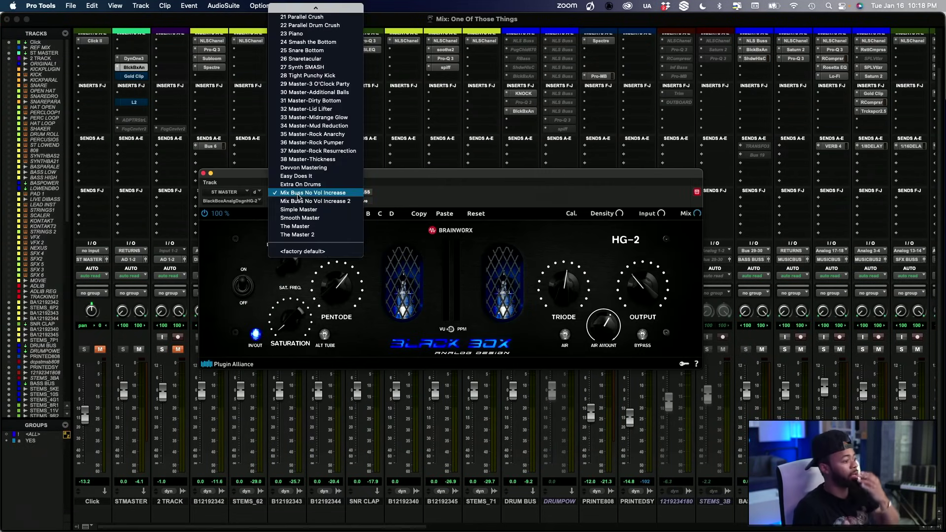
pyautogui.click(348, 202)
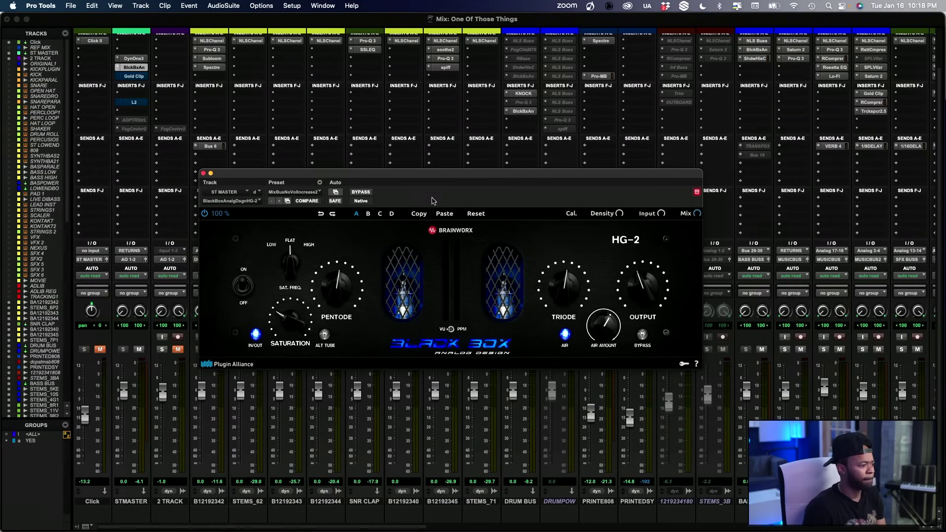
pyautogui.press('space')
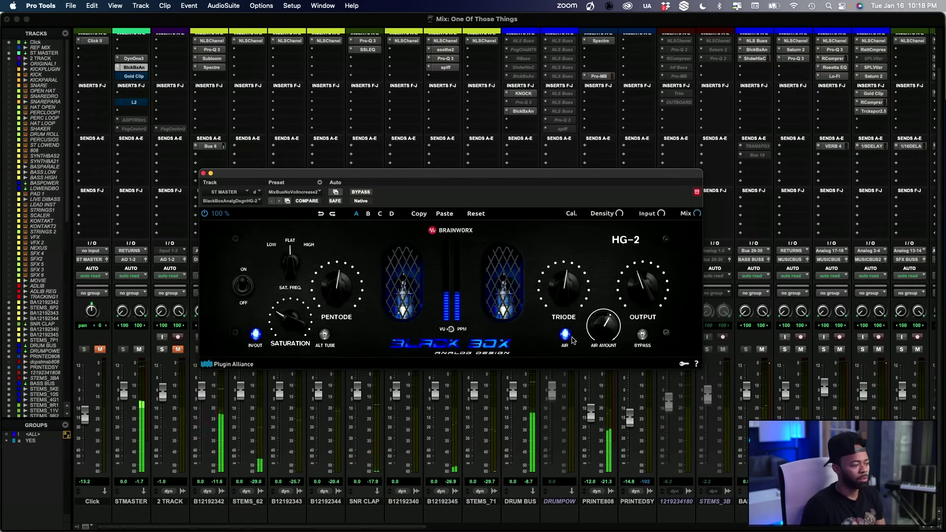
pyautogui.click(307, 201)
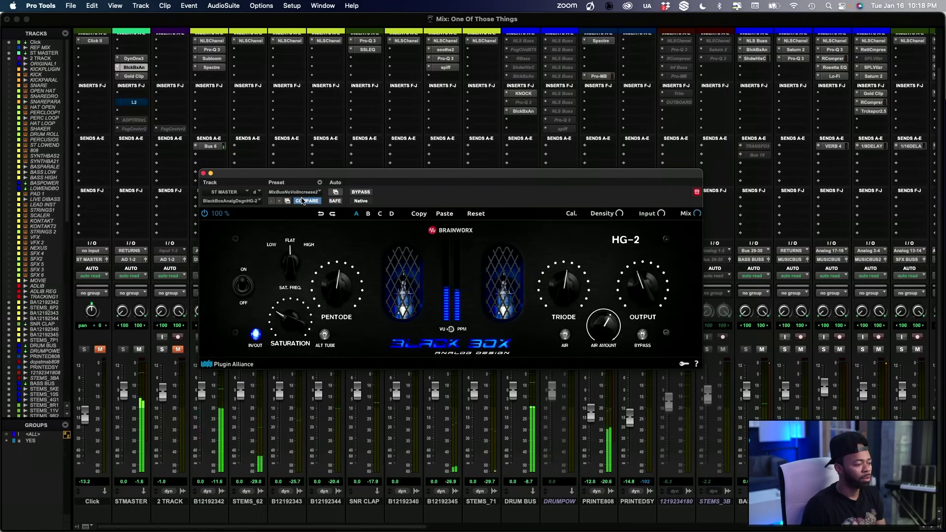
# Compare the HG-2 with the new preset against bypass on ST MASTER while the mix plays
pyautogui.click(358, 194)
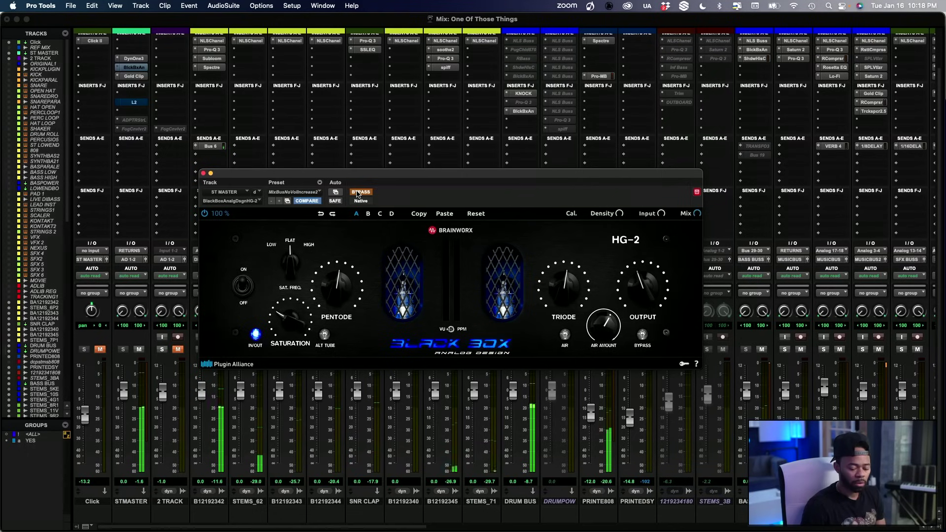
pyautogui.click(357, 193)
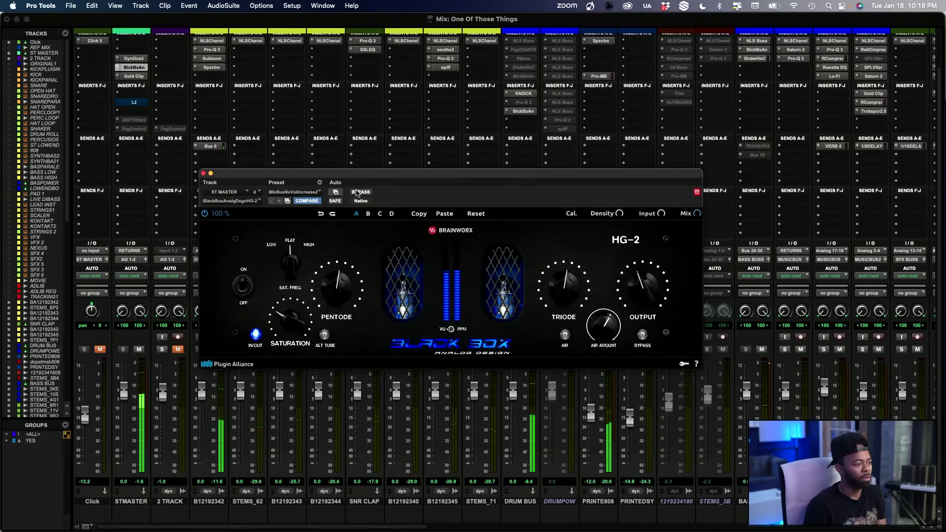
pyautogui.click(357, 193)
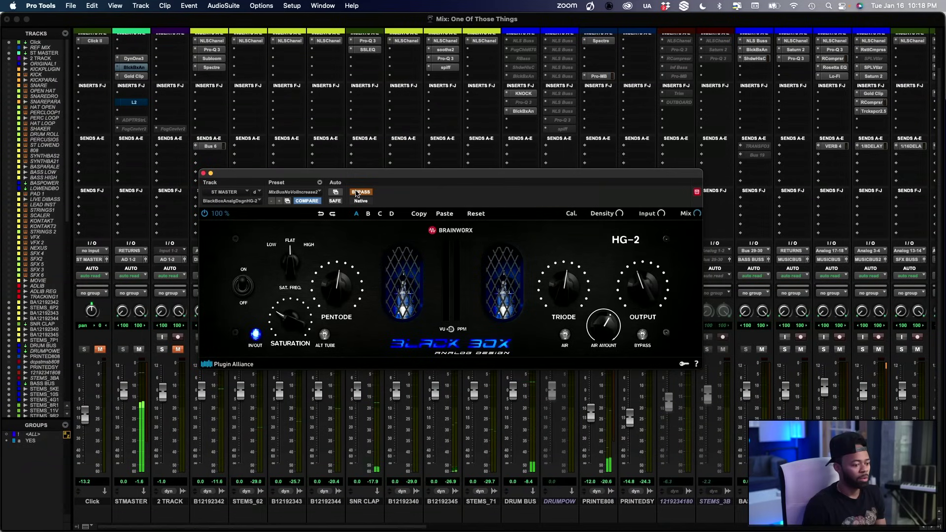
pyautogui.click(357, 193)
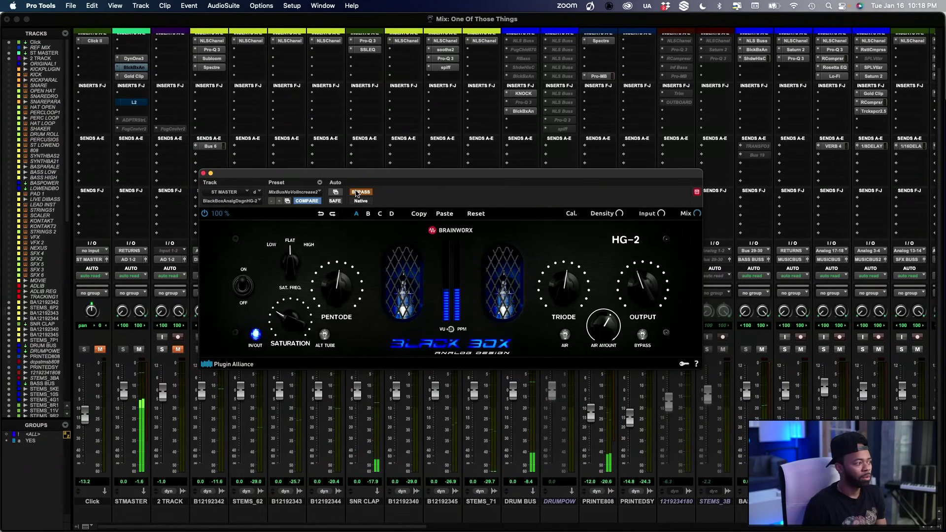
# Check the clipping in Gold Clip on ST MASTER while comparing the HG-2 on and bypassed
pyautogui.click(133, 76)
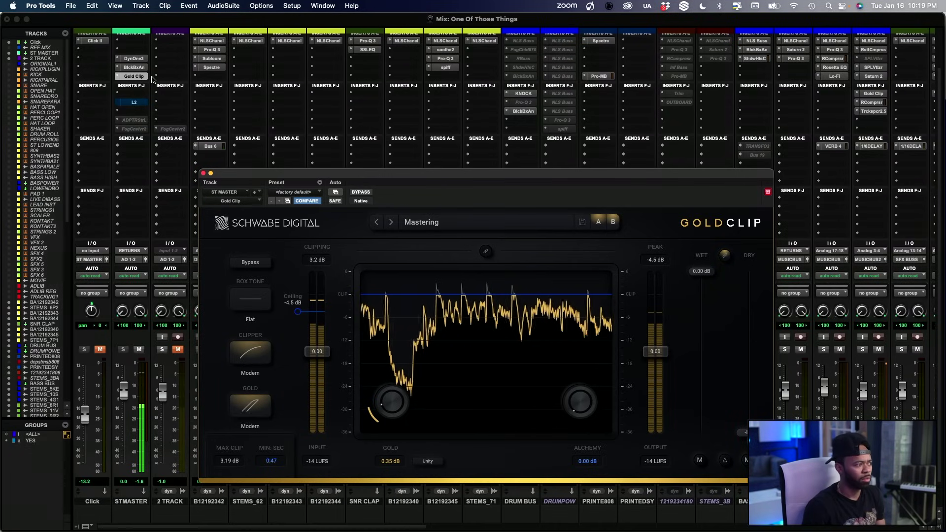
pyautogui.keyDown('super'); pyautogui.click(136, 67); pyautogui.keyUp('super')
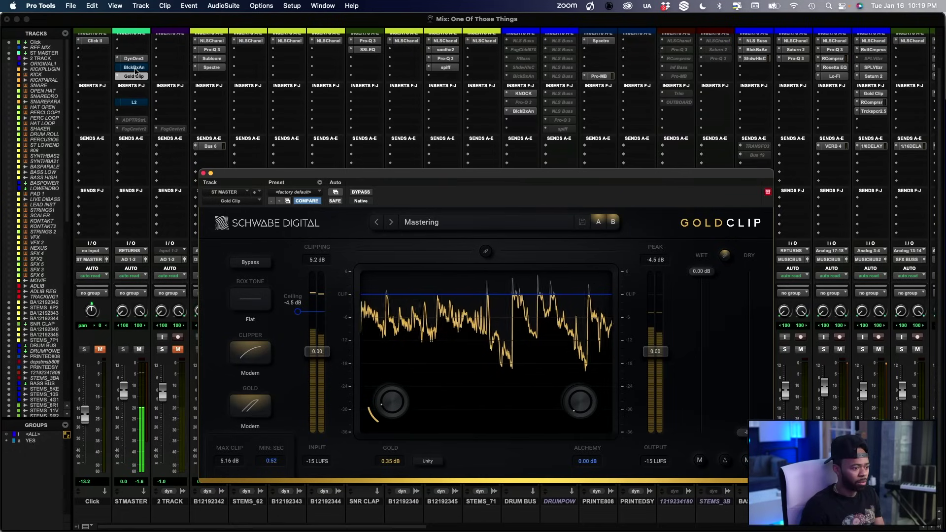
pyautogui.keyDown('super'); pyautogui.click(135, 69); pyautogui.keyUp('super')
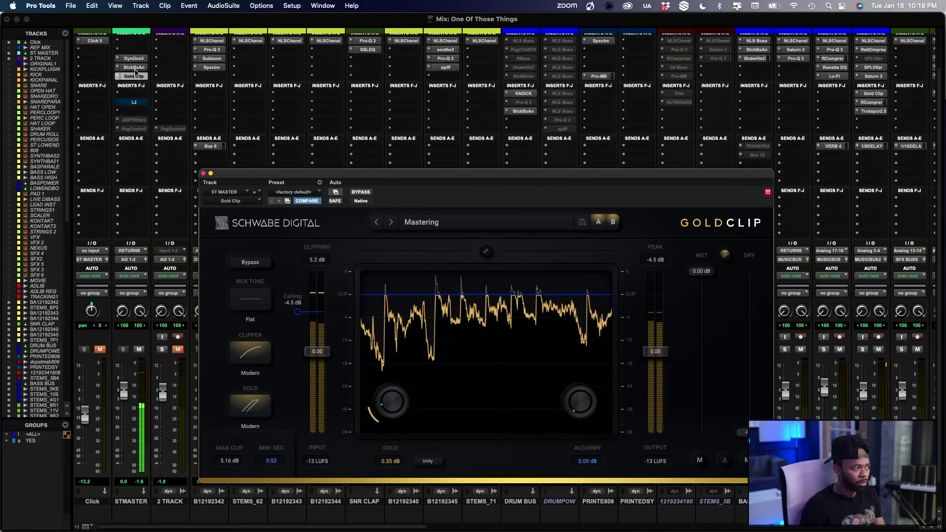
# Reduce the HG-2's Saturation slightly from the preset setting and compare the plug-in against bypass during playback
pyautogui.click(134, 67)
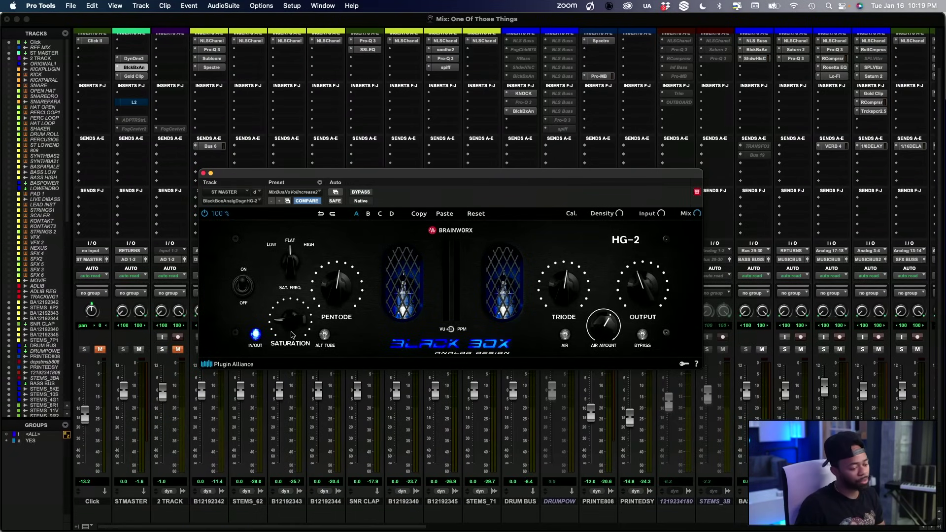
pyautogui.press('space')
pyautogui.moveTo(294, 330)
pyautogui.click(352, 192)
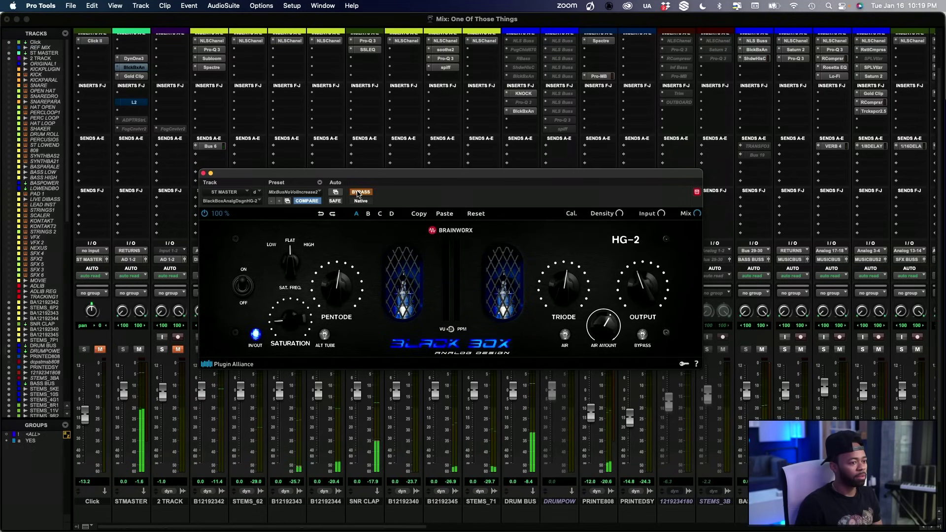
pyautogui.click(357, 192)
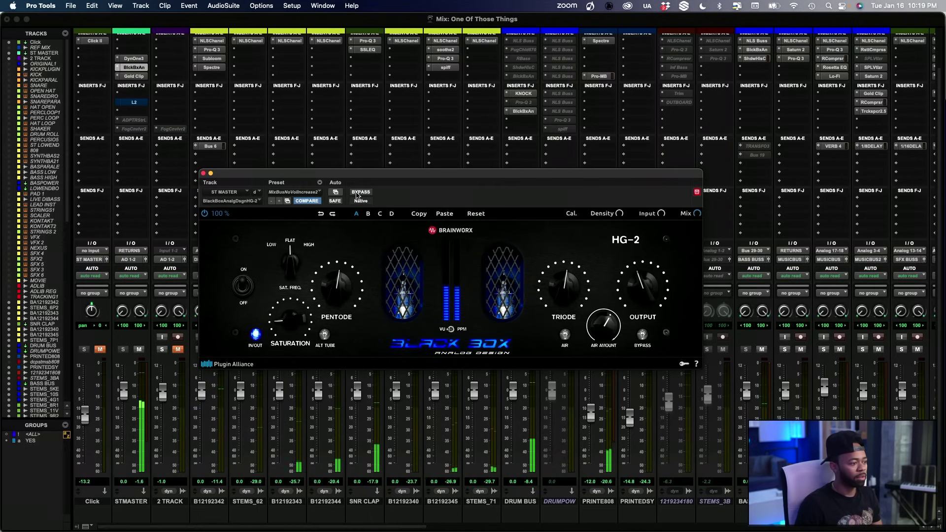
pyautogui.click(357, 195)
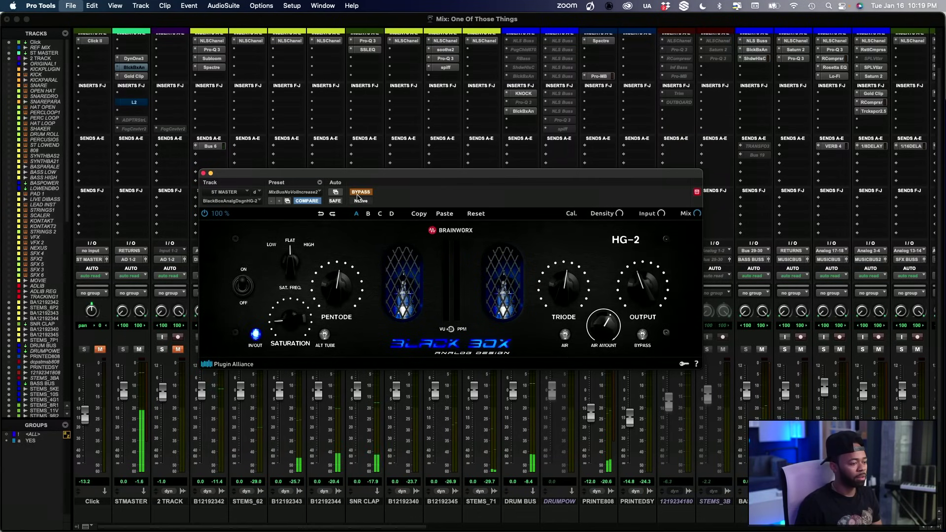
pyautogui.click(358, 196)
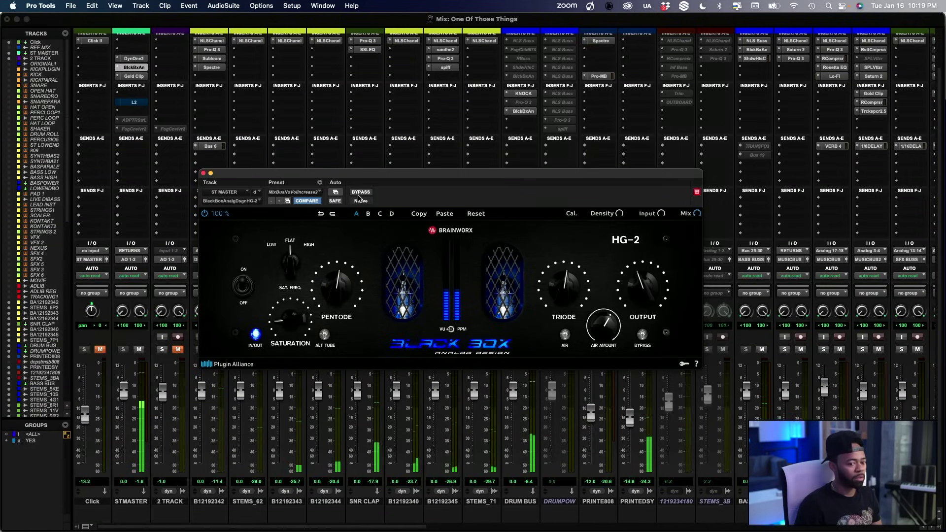
pyautogui.click(359, 196)
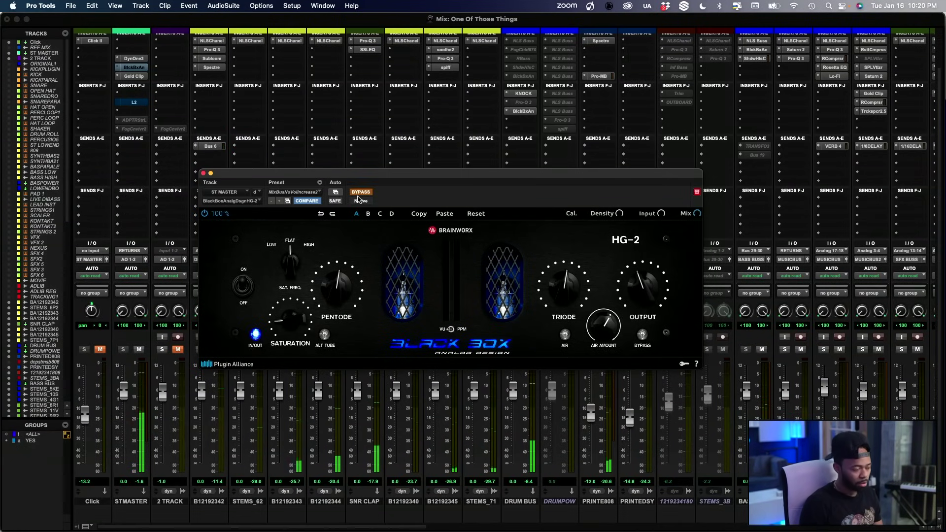
pyautogui.click(360, 196)
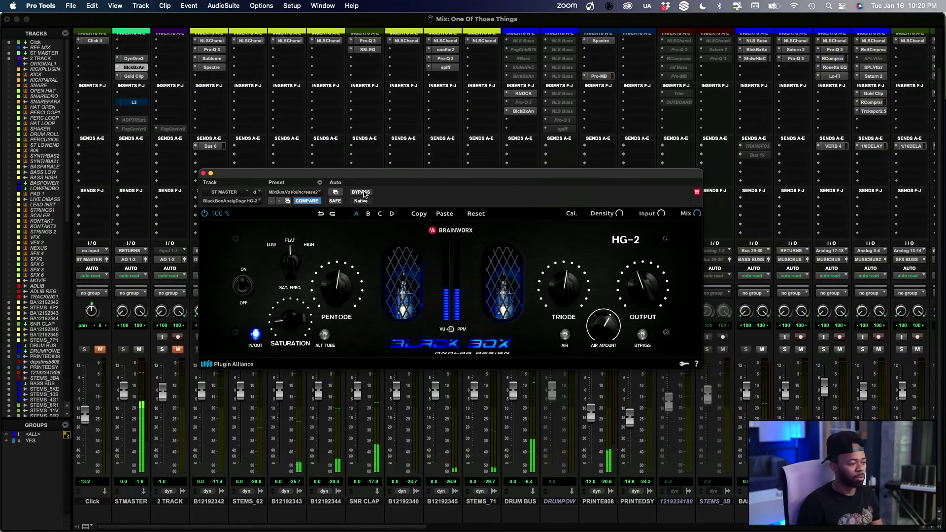
# Play the song from the end of bar 64 in the Edit window
pyautogui.press('super+equal')
pyautogui.press('space')
pyautogui.hscroll(10, 680, 407)
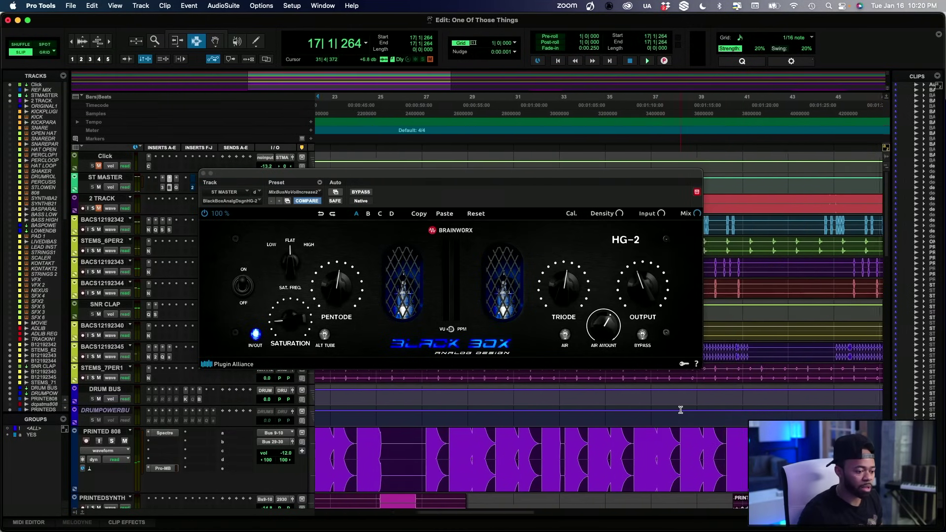
pyautogui.scroll(-5, 682, 409)
pyautogui.hscroll(3, 682, 409)
pyautogui.scroll(-3, 650, 416)
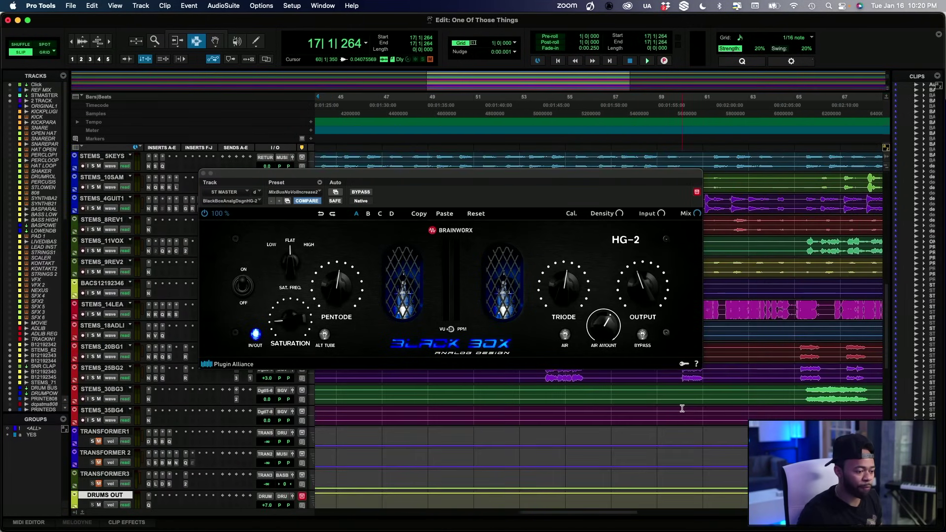
pyautogui.scroll(3, 621, 424)
pyautogui.scroll(-5, 666, 473)
pyautogui.click(815, 355)
pyautogui.press('space')
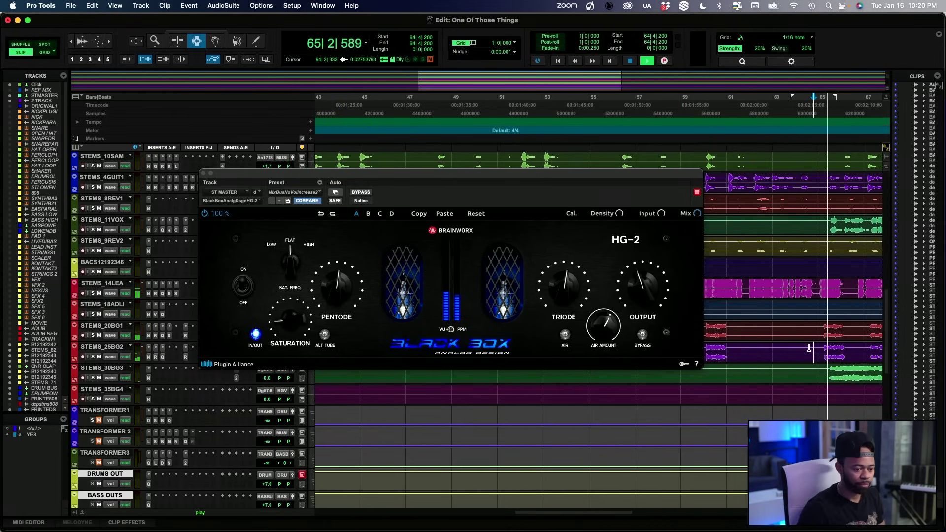
# Replay the section from around bar 65 while comparing the HG-2 on ST MASTER against bypass, leaving it active
pyautogui.click(362, 192)
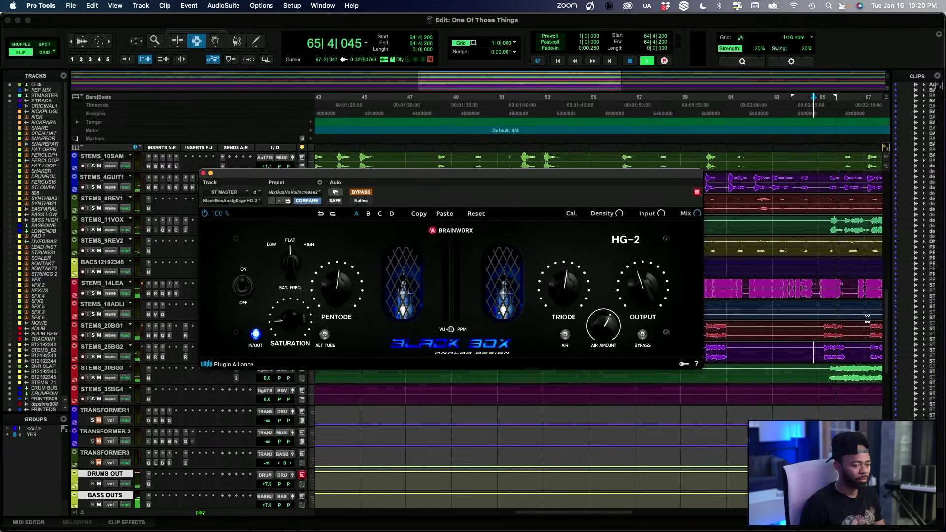
pyautogui.click(822, 328)
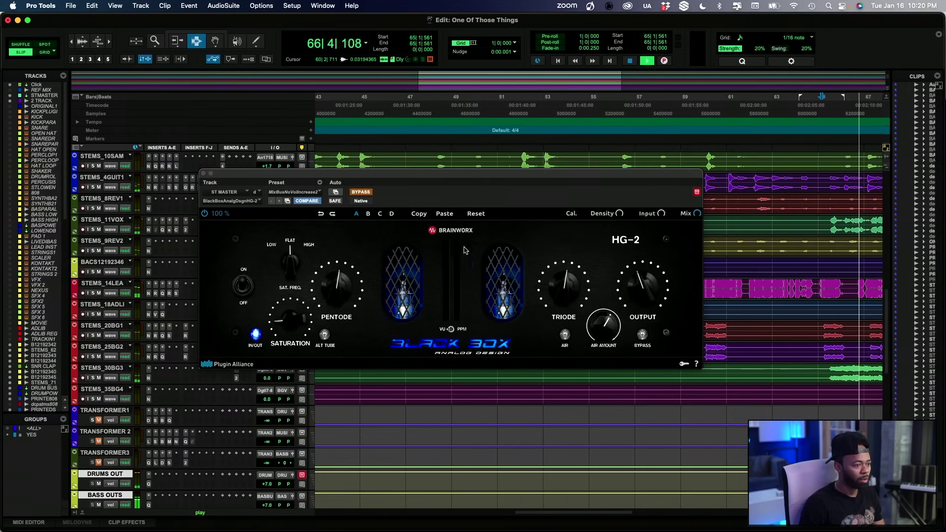
pyautogui.click(361, 192)
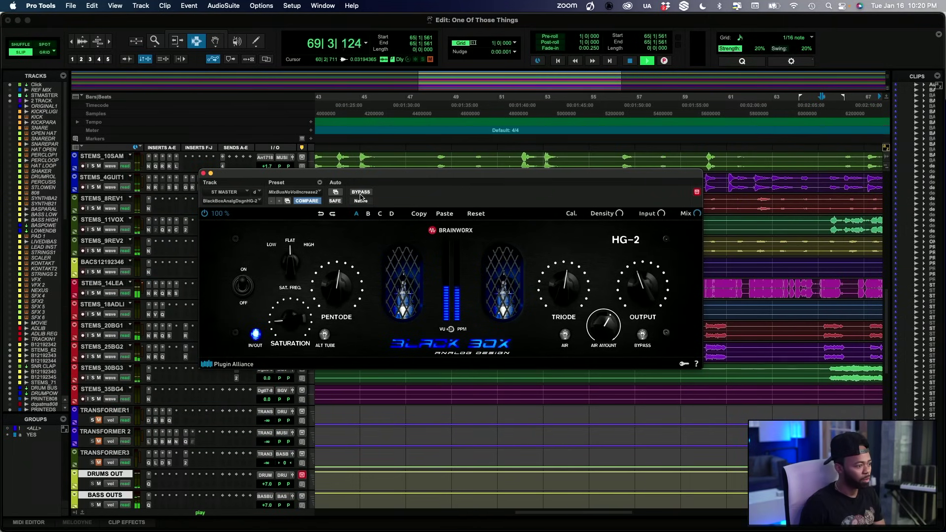
pyautogui.press('space')
pyautogui.press('space')
pyautogui.click(361, 192)
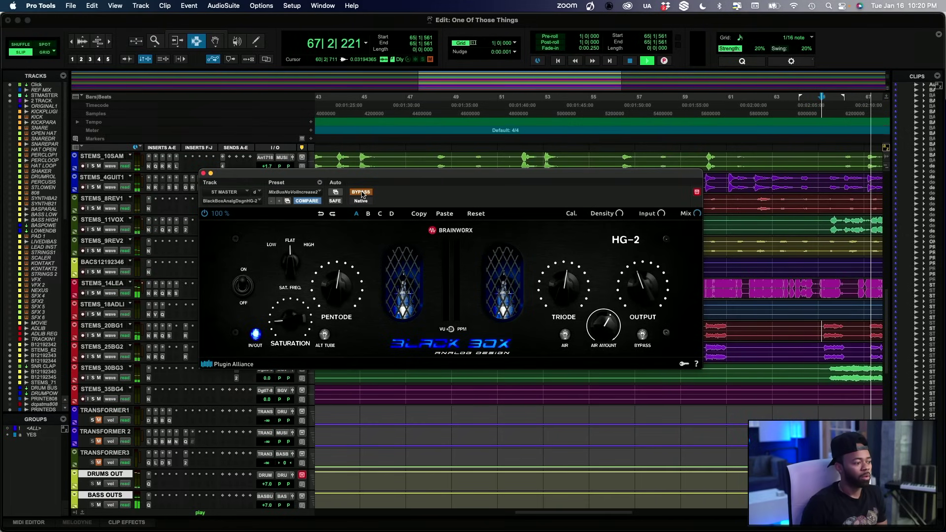
pyautogui.press('space')
pyautogui.press('space')
pyautogui.click(361, 192)
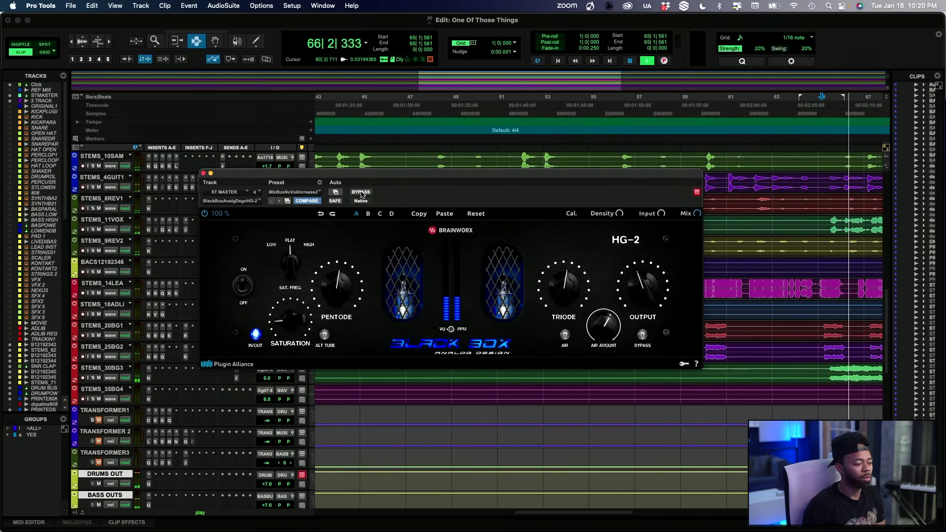
# Return to the Mix window, close the HG-2, and open Gold Clip on ST MASTER, moving its window higher up
pyautogui.press('super+equal')
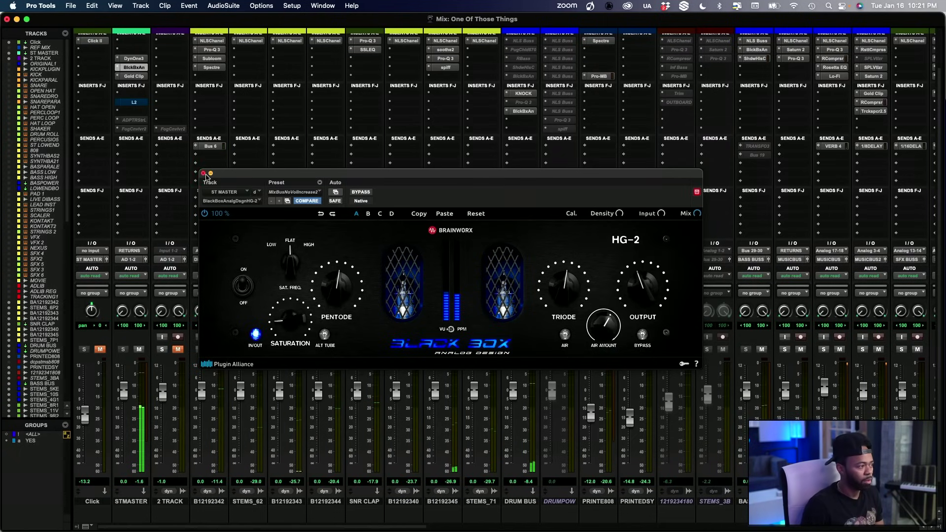
pyautogui.click(203, 174)
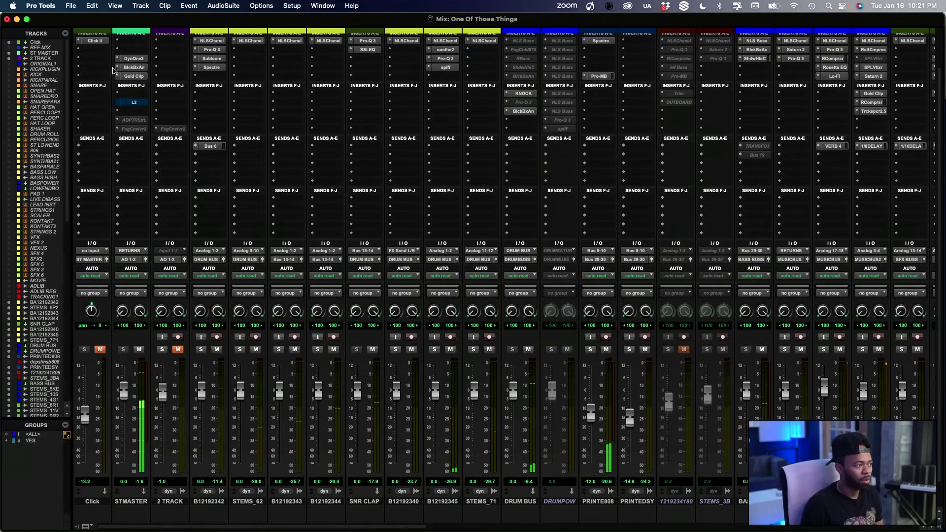
pyautogui.click(134, 76)
pyautogui.moveTo(422, 174); pyautogui.dragTo(357, 134)
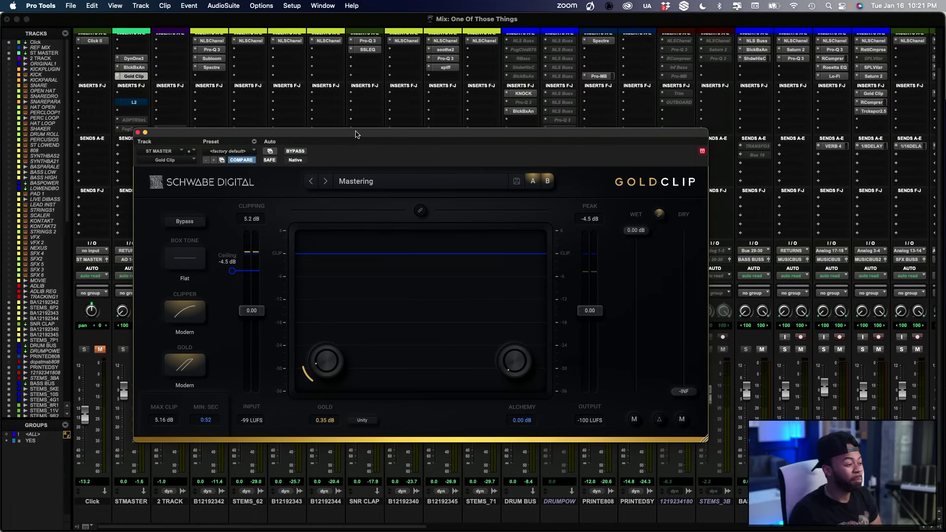
pyautogui.moveTo(357, 134); pyautogui.dragTo(415, 115)
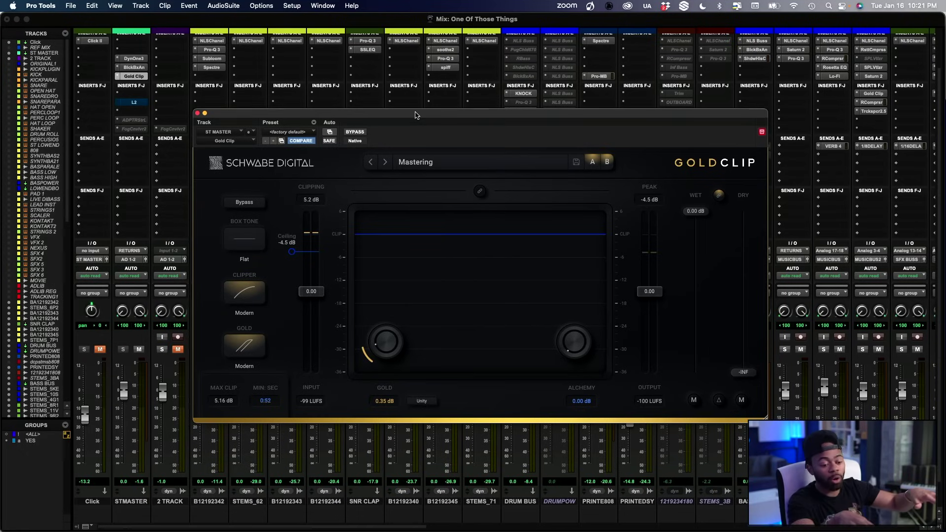
# Compare Gold Clip on ST MASTER against bypass, lower its ceiling to -4.6 dB during playback, and close the plug-in
pyautogui.keyDown('super'); pyautogui.click(133, 76); pyautogui.keyUp('super')
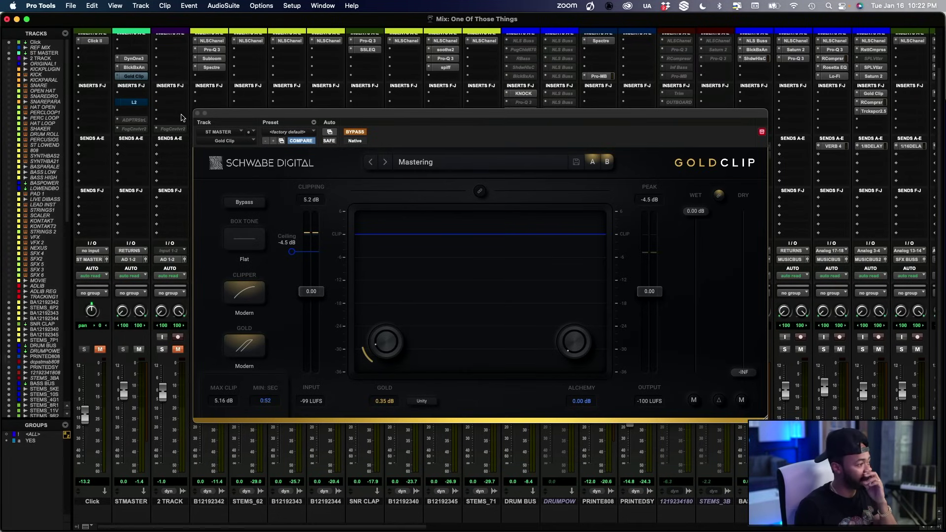
pyautogui.keyDown('super'); pyautogui.click(141, 77); pyautogui.keyUp('super')
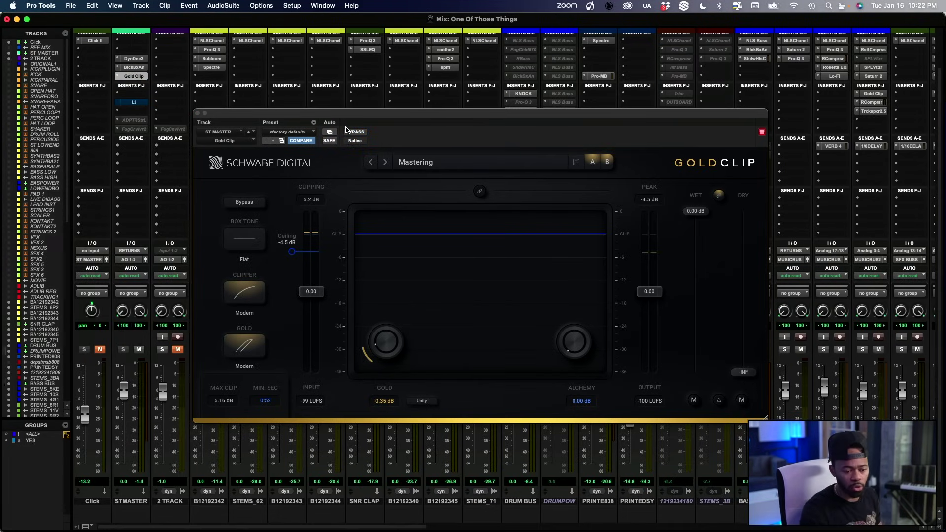
pyautogui.press('space')
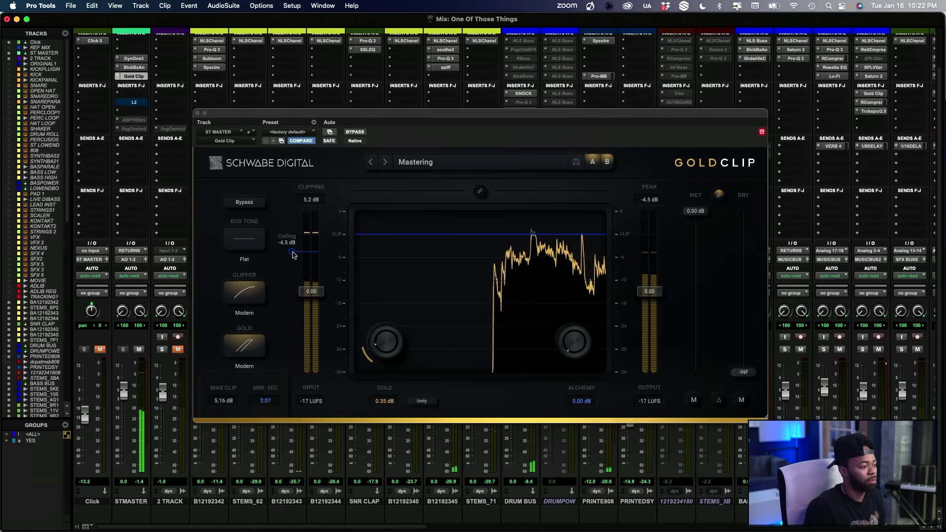
pyautogui.click(292, 254)
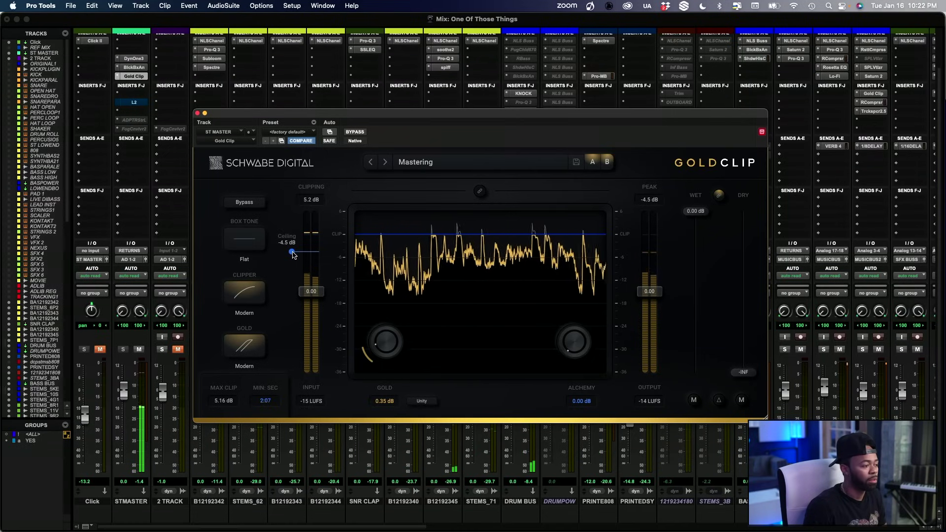
pyautogui.moveTo(292, 255); pyautogui.dragTo(295, 256)
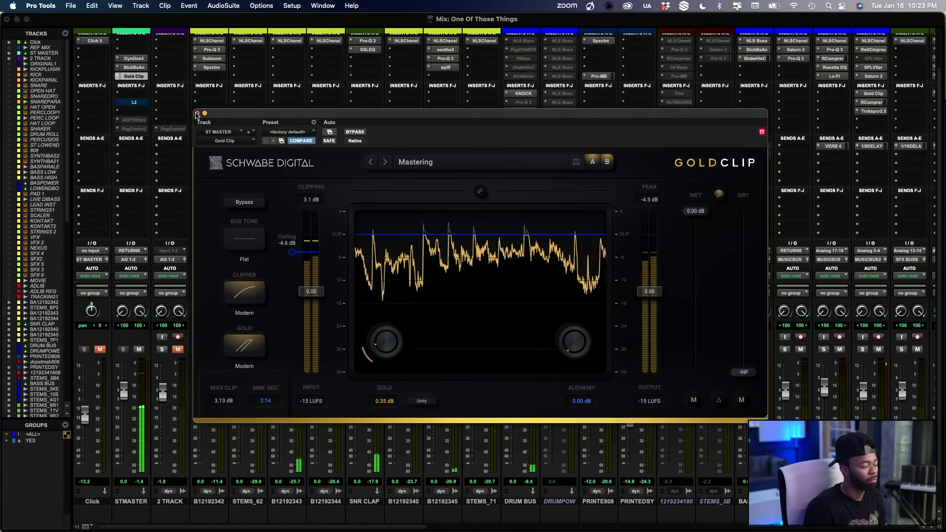
pyautogui.click(197, 113)
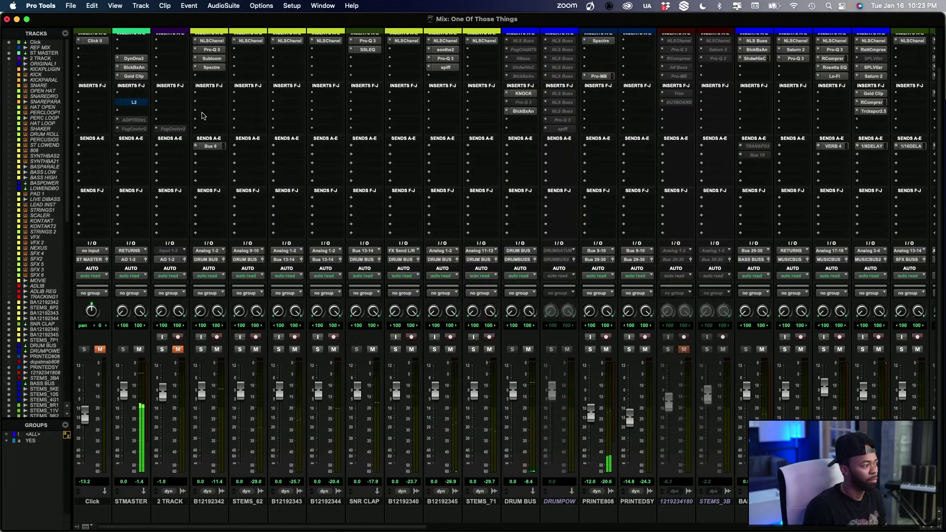
# Enable the L2 limiter on ST MASTER and set its threshold to -6.6 dB by ear during playback
pyautogui.click(138, 103)
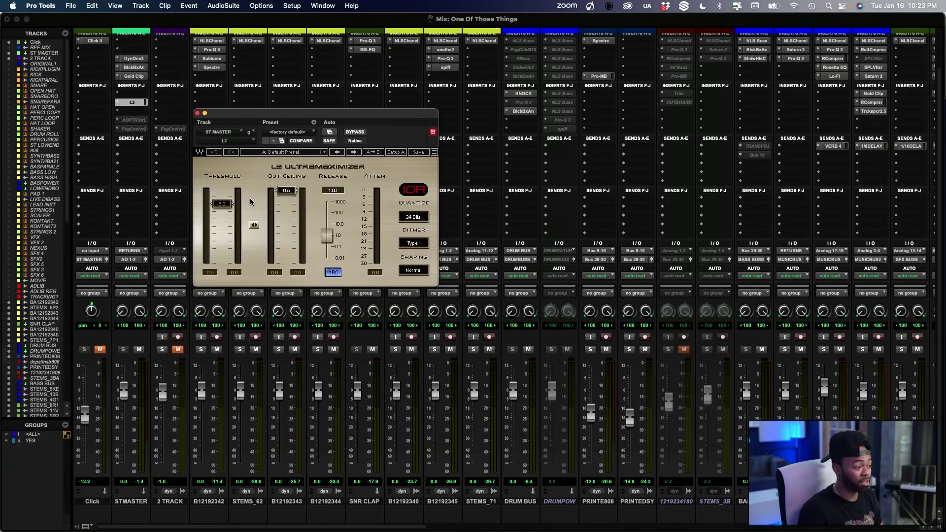
pyautogui.moveTo(222, 206); pyautogui.dragTo(221, 191)
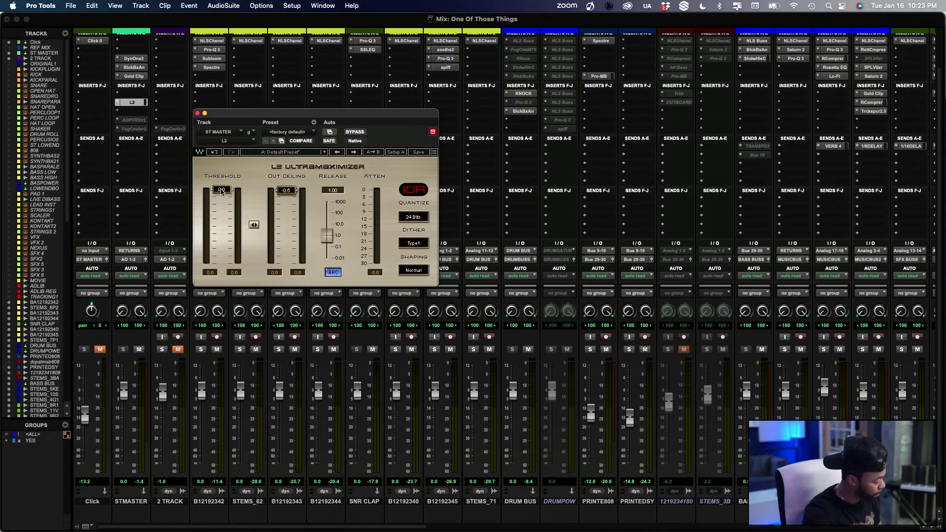
pyautogui.press('space')
pyautogui.moveTo(222, 190); pyautogui.dragTo(222, 205)
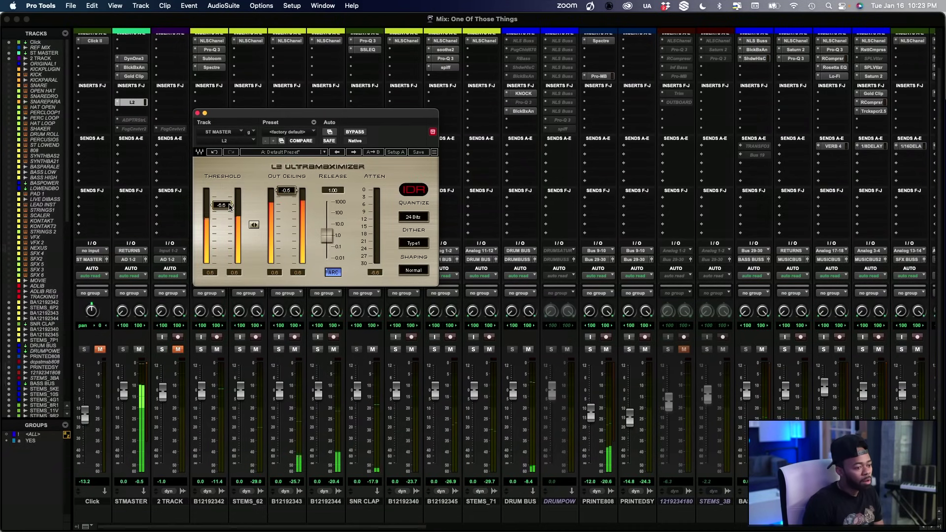
pyautogui.click(197, 114)
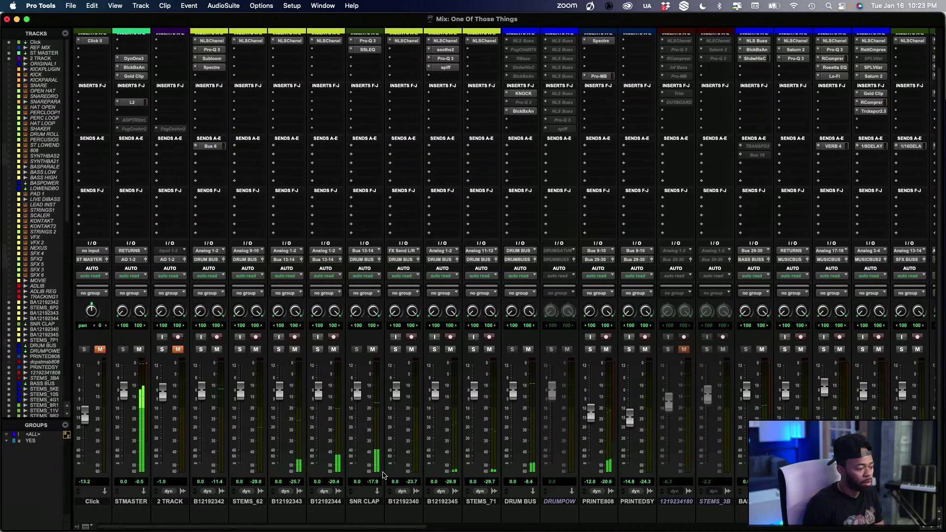
# Lower the SNR CLAP fader to -2.5 dB, judging it first with B12192343 and B12192344 soloed and again in the full mix
pyautogui.click(365, 503)
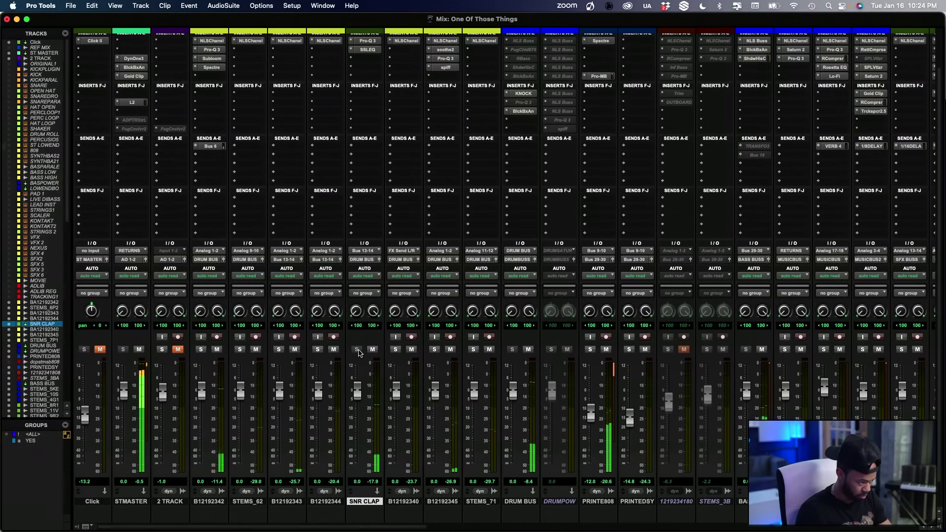
pyautogui.click(318, 350)
pyautogui.click(279, 349)
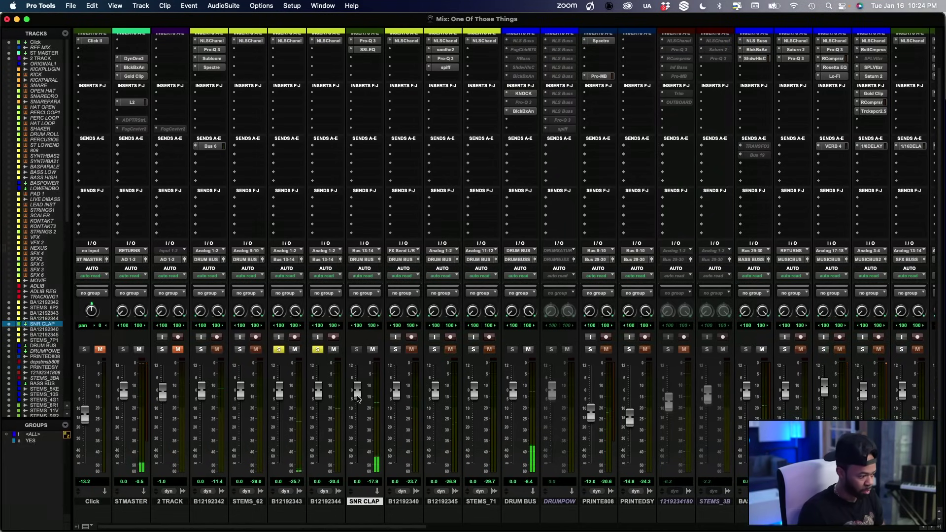
pyautogui.moveTo(358, 398); pyautogui.dragTo(358, 401)
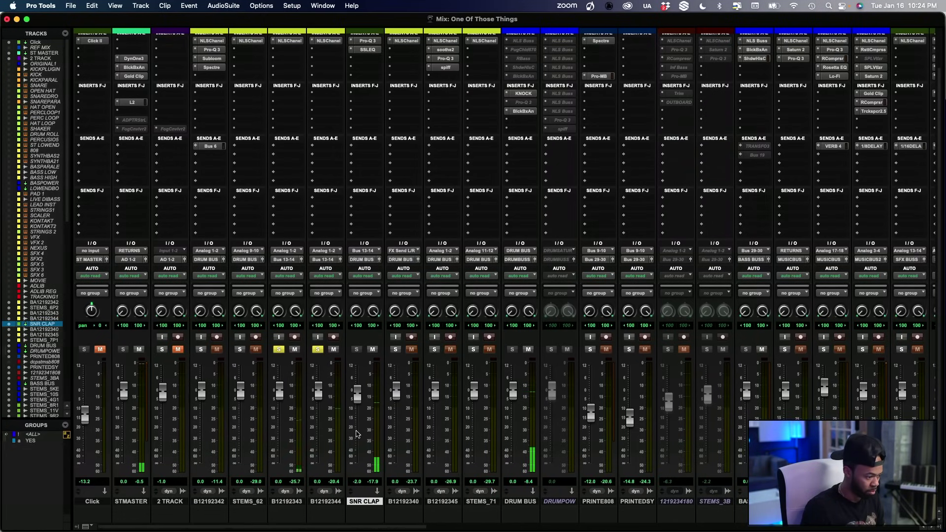
pyautogui.click(318, 349)
pyautogui.click(279, 349)
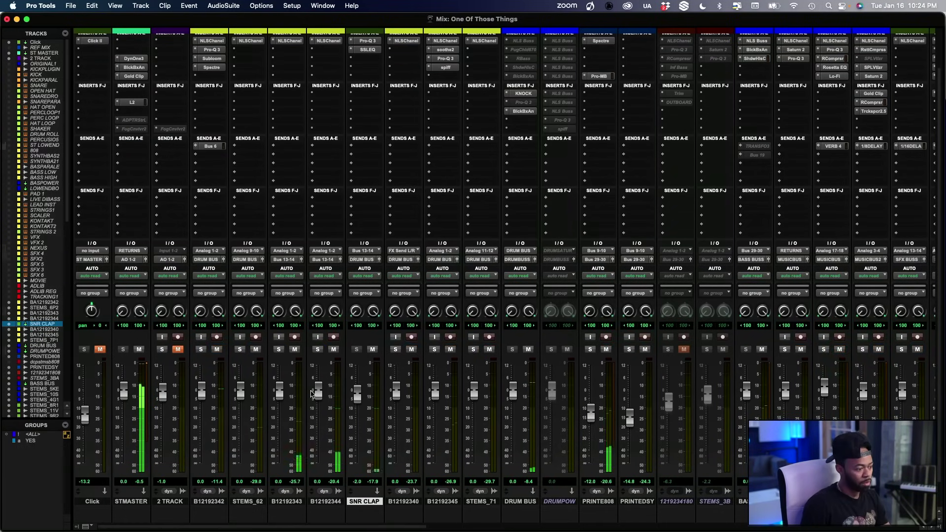
pyautogui.moveTo(357, 394)
pyautogui.mouseDown()
pyautogui.moveTo(362, 464)
pyautogui.moveTo(360, 397)
pyautogui.mouseUp()
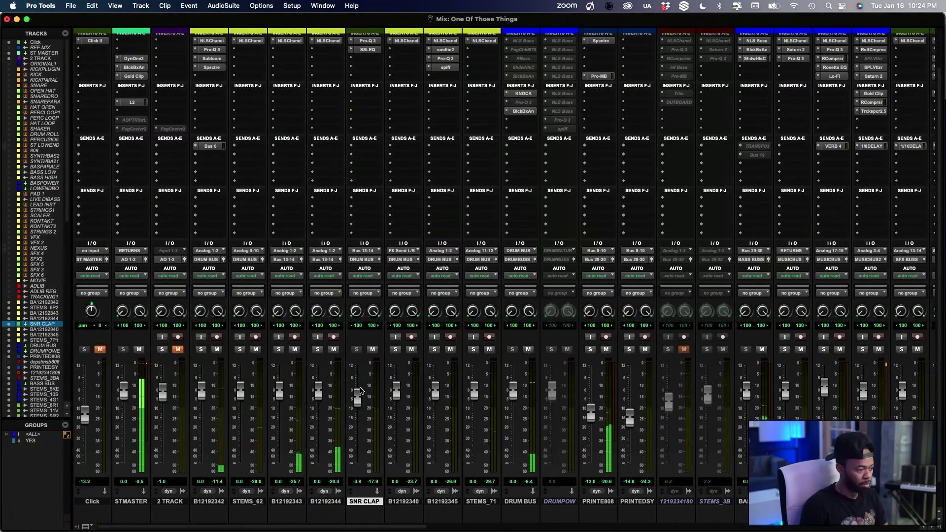
pyautogui.moveTo(359, 400); pyautogui.dragTo(358, 394)
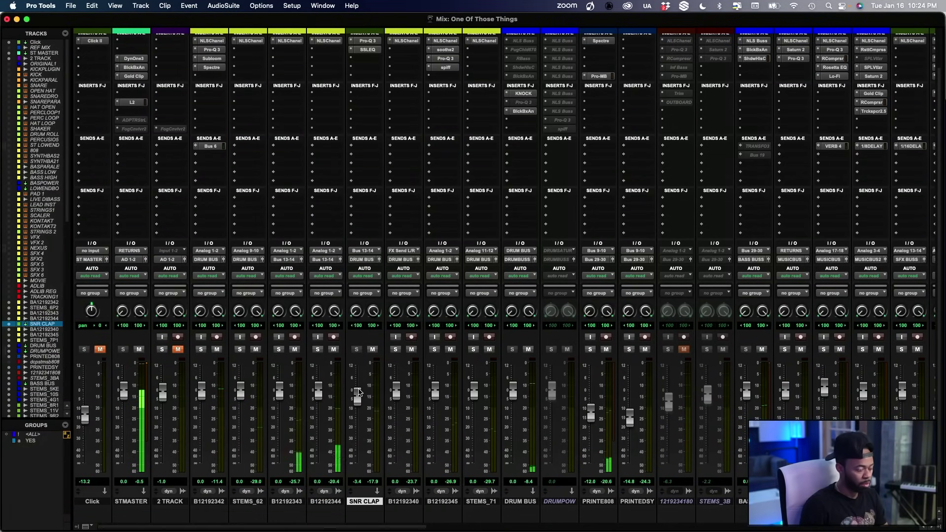
pyautogui.moveTo(358, 393); pyautogui.dragTo(359, 397)
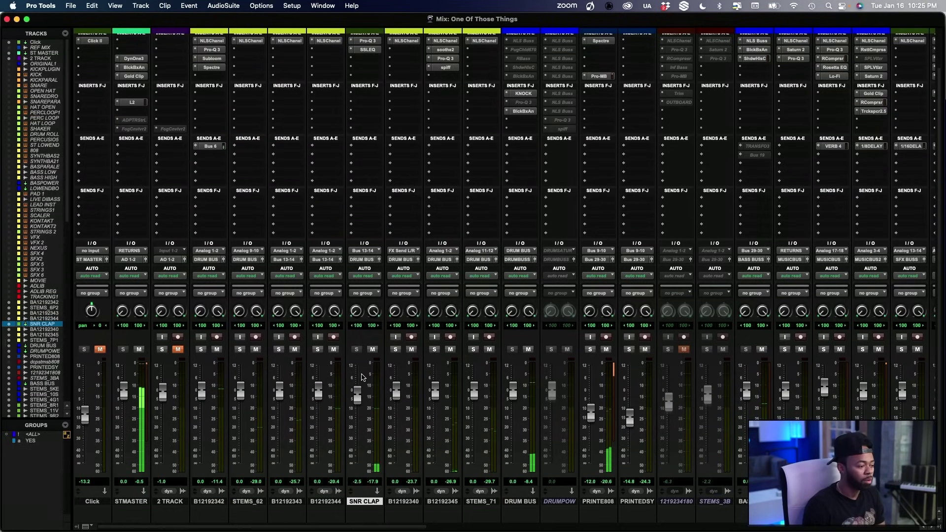
# Open the Pro-Q 3 on SNR CLAP and move its window clear of the SNR CLAP channel strip
pyautogui.click(367, 40)
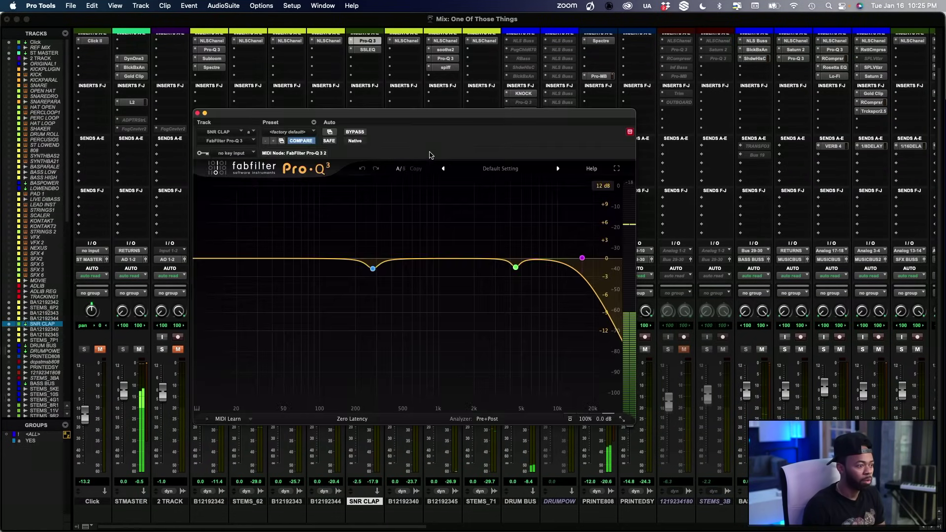
pyautogui.moveTo(351, 117); pyautogui.dragTo(561, 93)
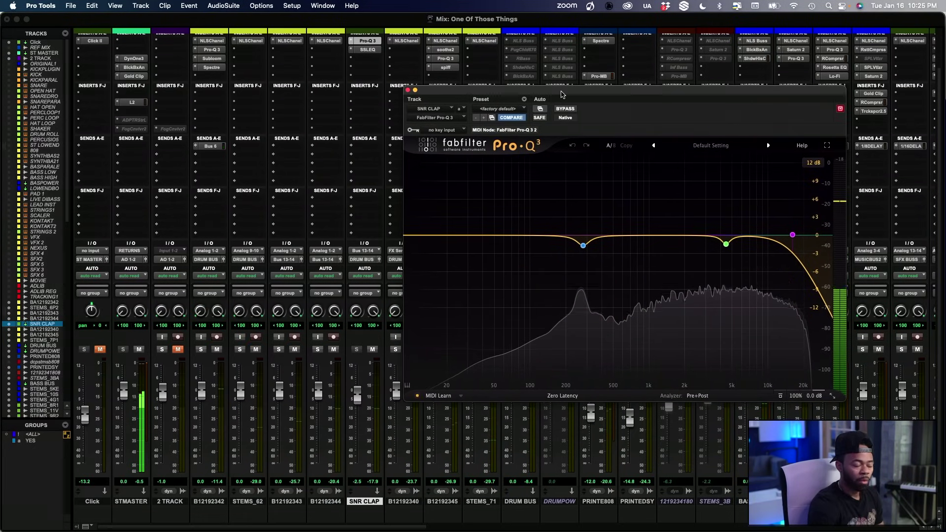
pyautogui.click(366, 58)
pyautogui.click(333, 55)
pyautogui.click(375, 42)
pyautogui.moveTo(721, 239)
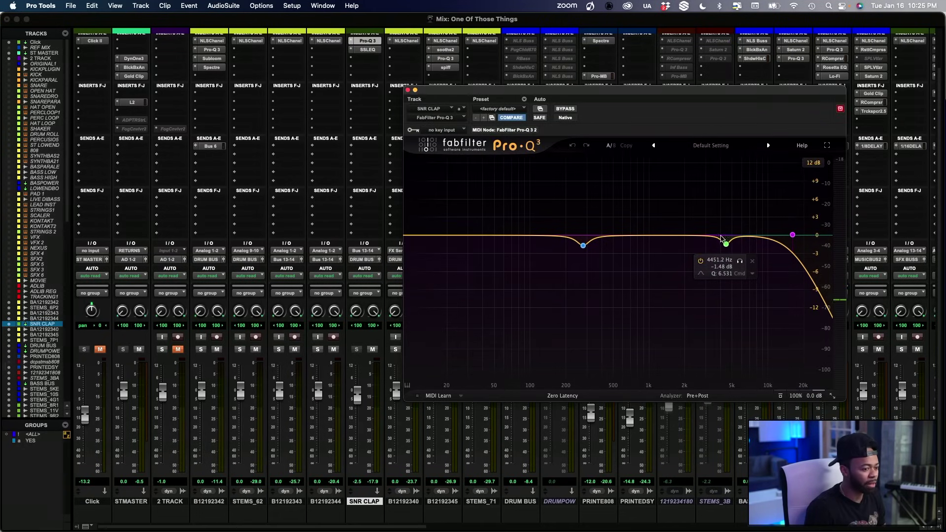
# Add a narrow bell band, sweep it boosted with the clap tracks soloed, then cut 10.08 dB at 3115.2 Hz and compare it with bypass
pyautogui.click(674, 236)
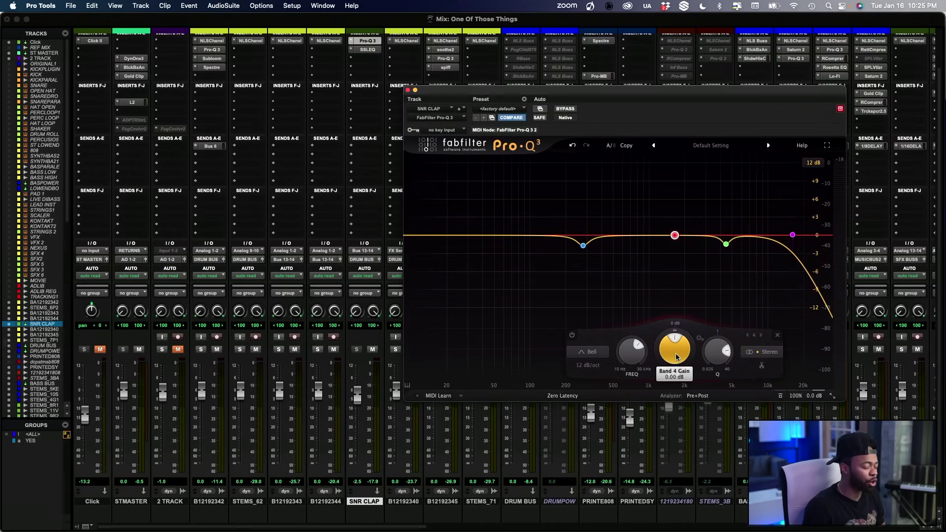
pyautogui.moveTo(674, 351); pyautogui.dragTo(671, 278)
pyautogui.moveTo(670, 355); pyautogui.dragTo(677, 345)
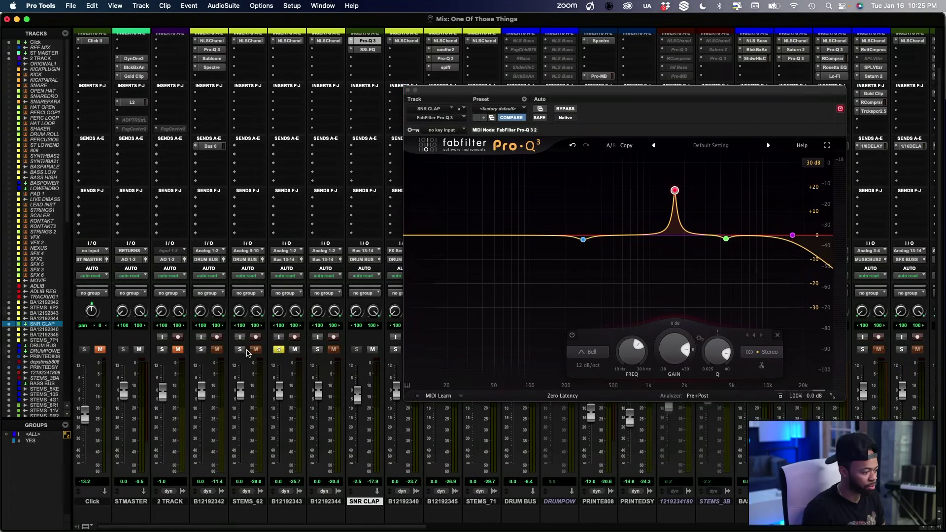
pyautogui.moveTo(632, 350); pyautogui.dragTo(670, 413)
pyautogui.press('space')
pyautogui.moveTo(671, 376); pyautogui.dragTo(670, 371)
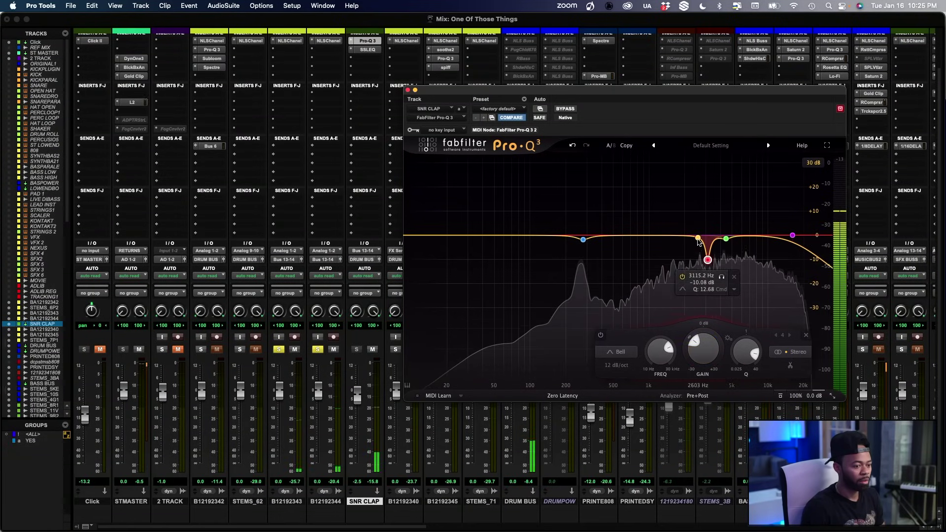
pyautogui.click(682, 276)
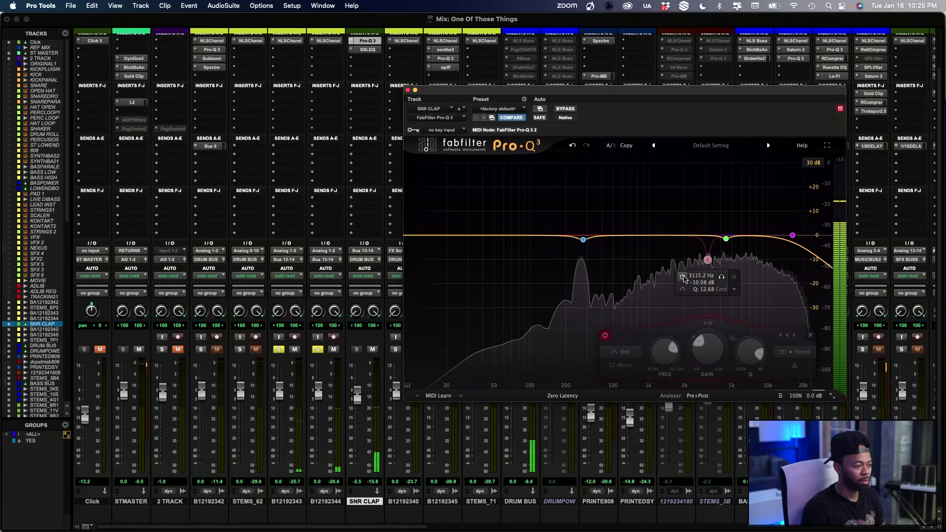
pyautogui.click(683, 277)
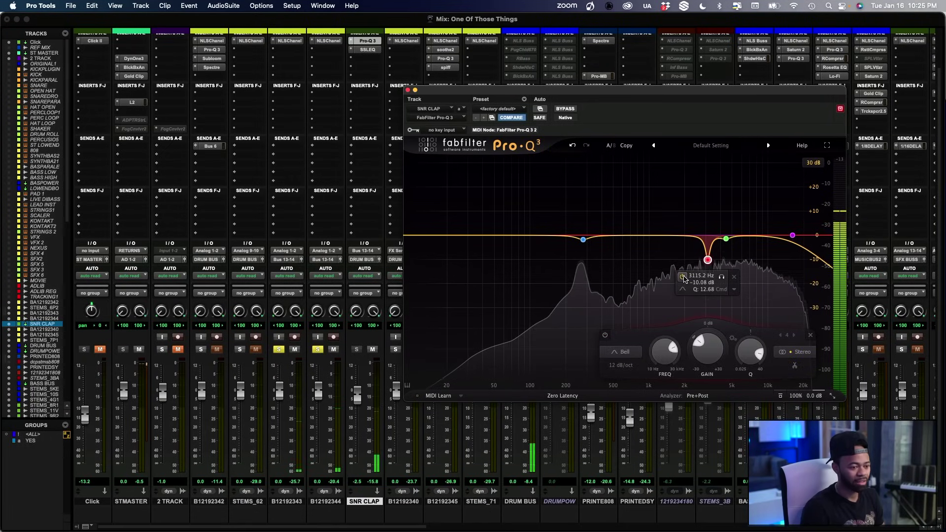
# Unsolo B12192343 and B12192344, and raise the SNR CLAP fader to -1.0 dB in the full mix
pyautogui.click(318, 349)
pyautogui.click(279, 349)
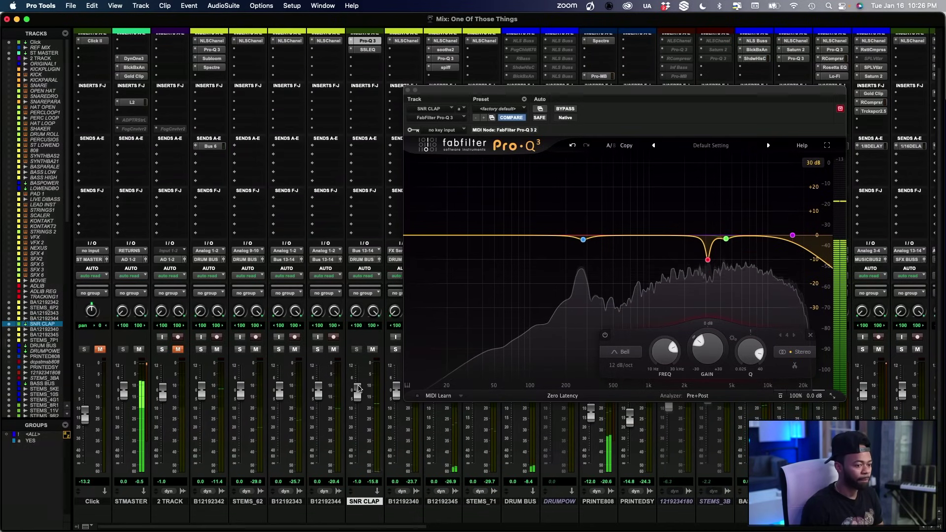
# Slightly deepen the 3115.2 Hz and 279.60 Hz cuts in SNR CLAP's Pro-Q 3 during playback, and close the plug-in
pyautogui.click(699, 357)
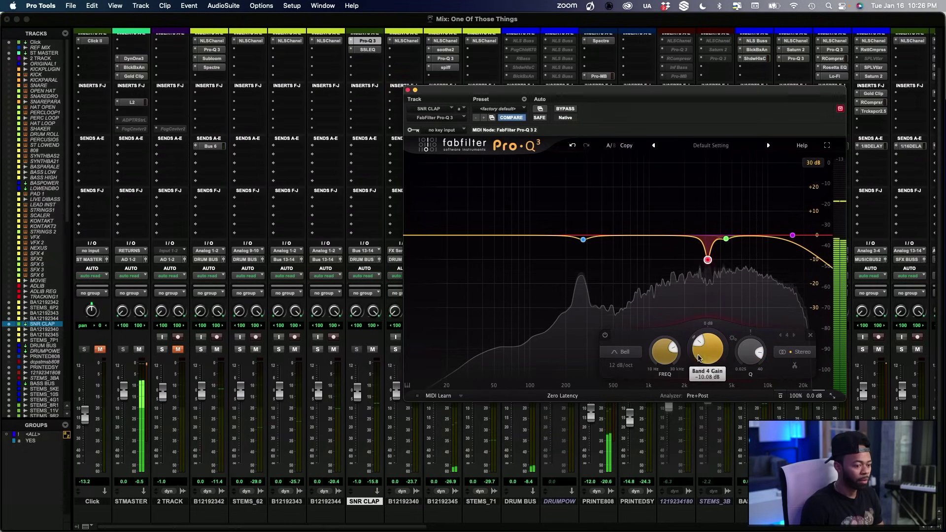
pyautogui.moveTo(702, 358); pyautogui.dragTo(703, 358)
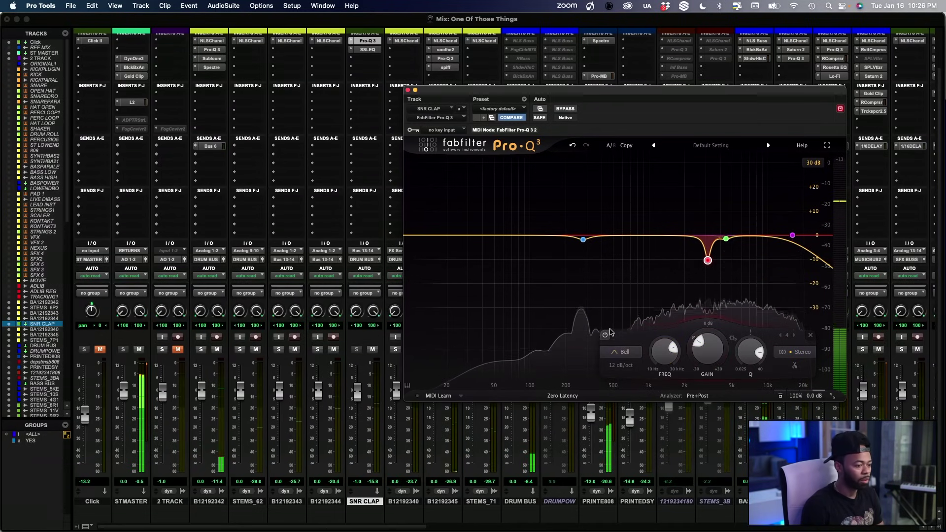
pyautogui.moveTo(582, 291)
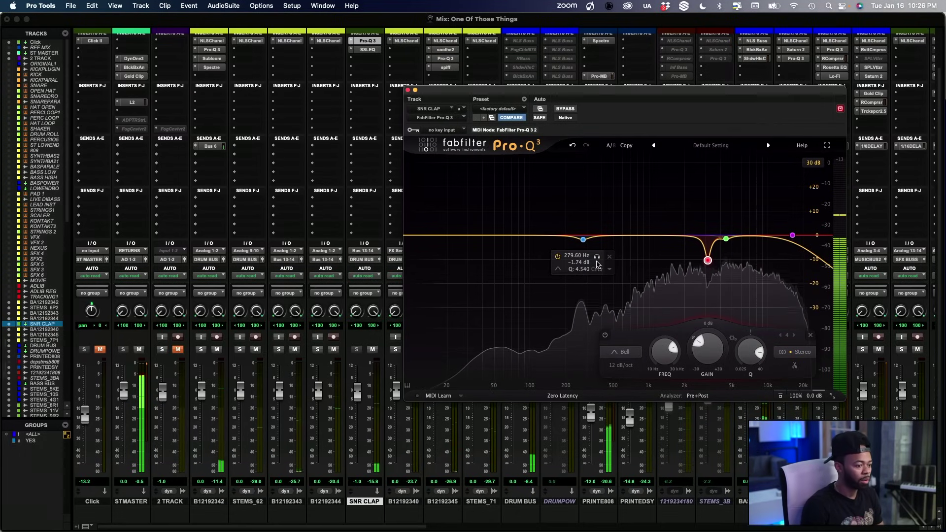
pyautogui.click(583, 241)
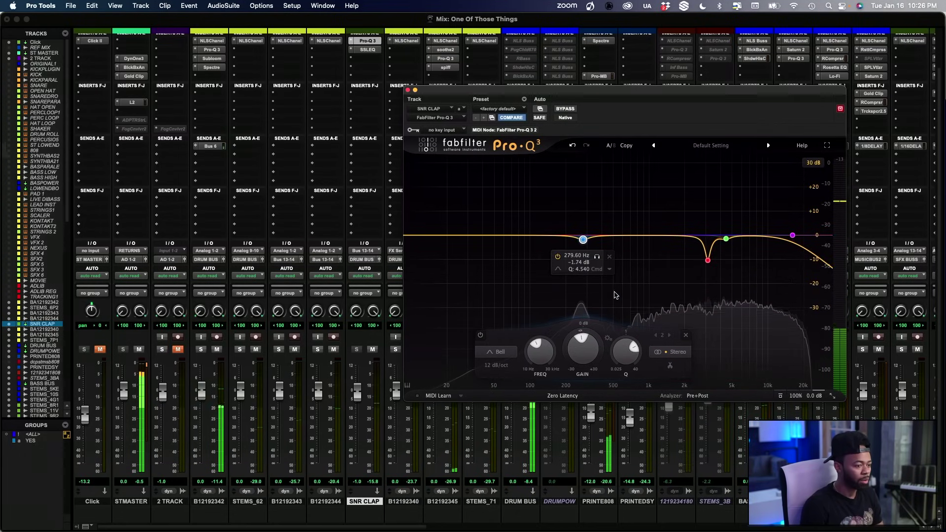
pyautogui.moveTo(575, 360); pyautogui.dragTo(576, 366)
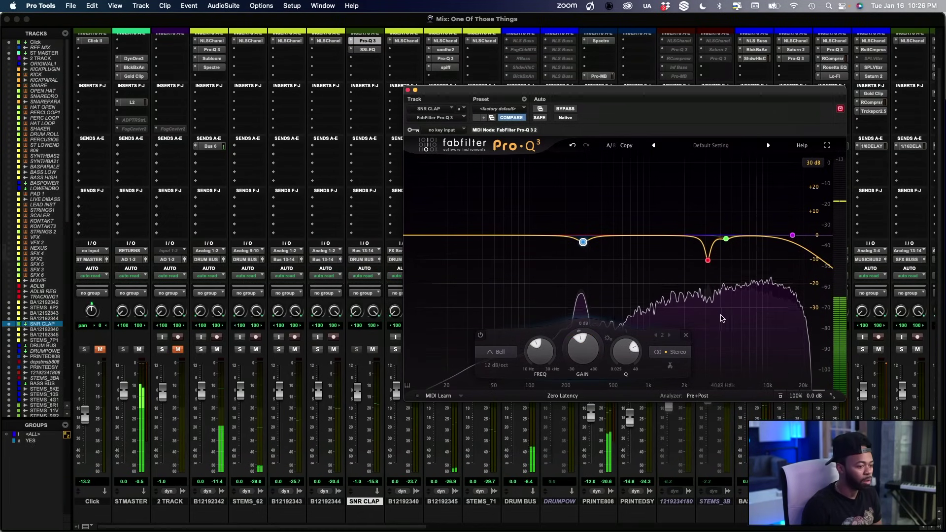
pyautogui.moveTo(618, 272)
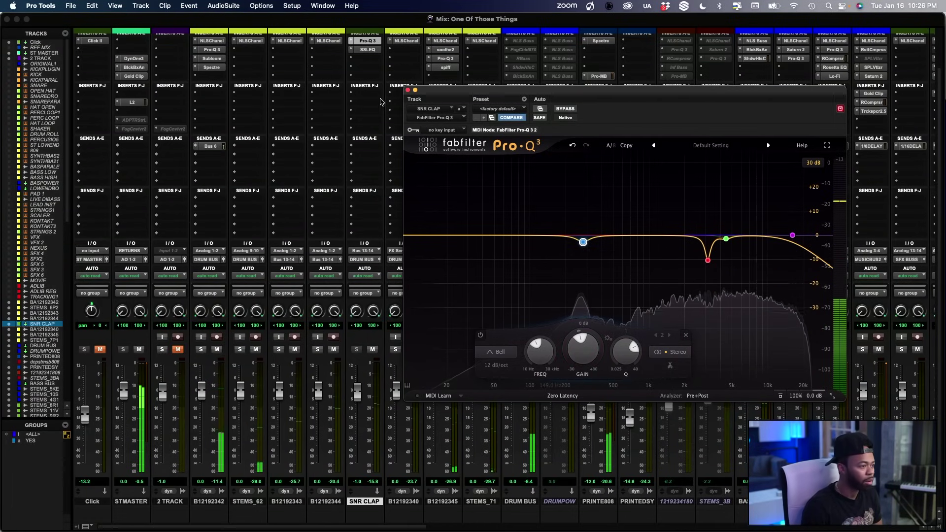
pyautogui.click(407, 90)
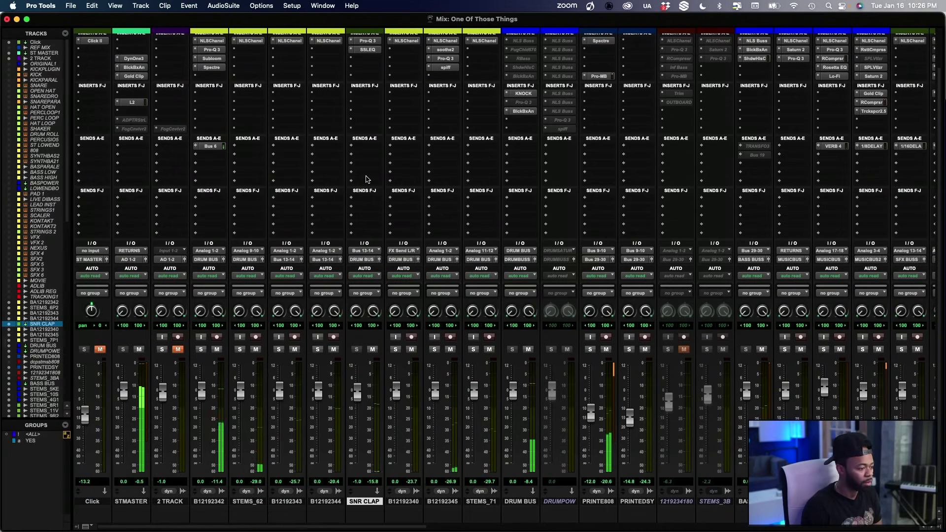
# Select the BGVOCAL, SFX OUTS and finally VOCALOUT output buses in the mixer during playback
pyautogui.hscroll(1, 364, 183)
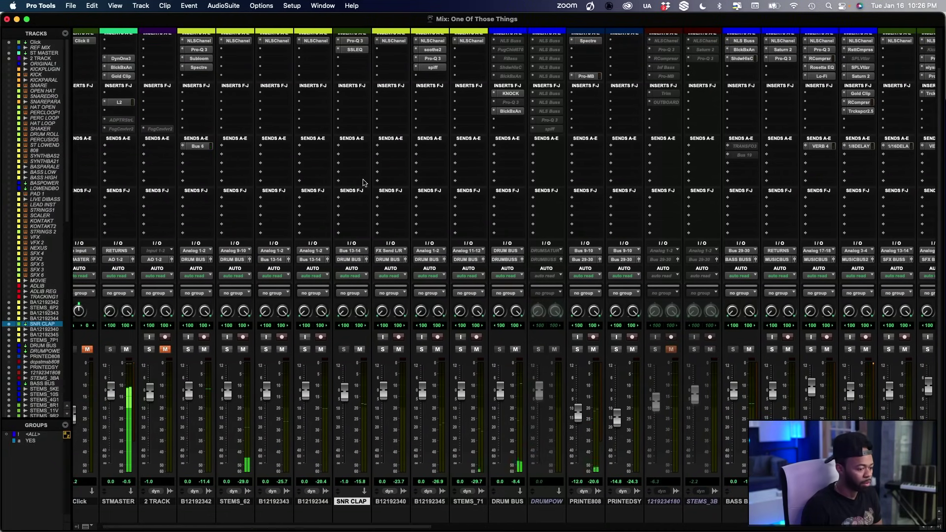
pyautogui.hscroll(15, 462, 225)
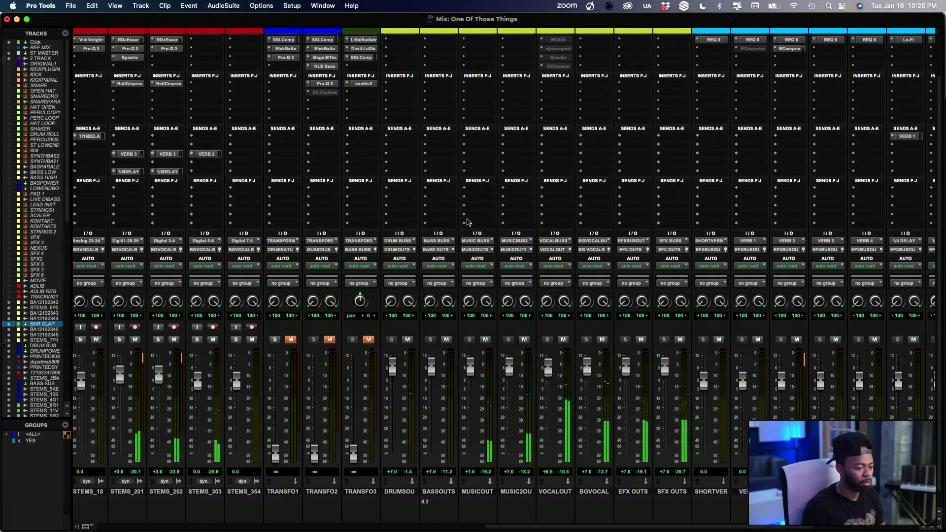
pyautogui.hscroll(2, 465, 221)
pyautogui.scroll(-1, 465, 222)
pyautogui.click(571, 485)
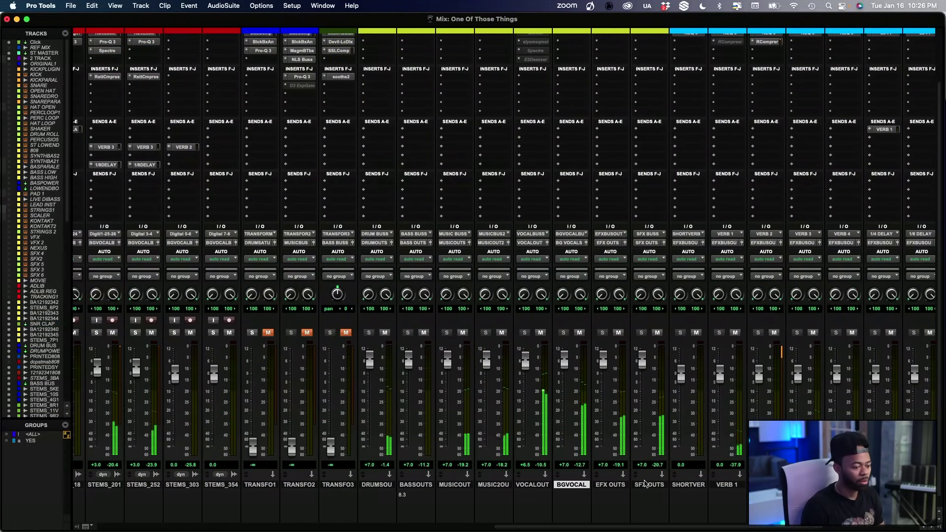
pyautogui.click(646, 484)
pyautogui.click(538, 485)
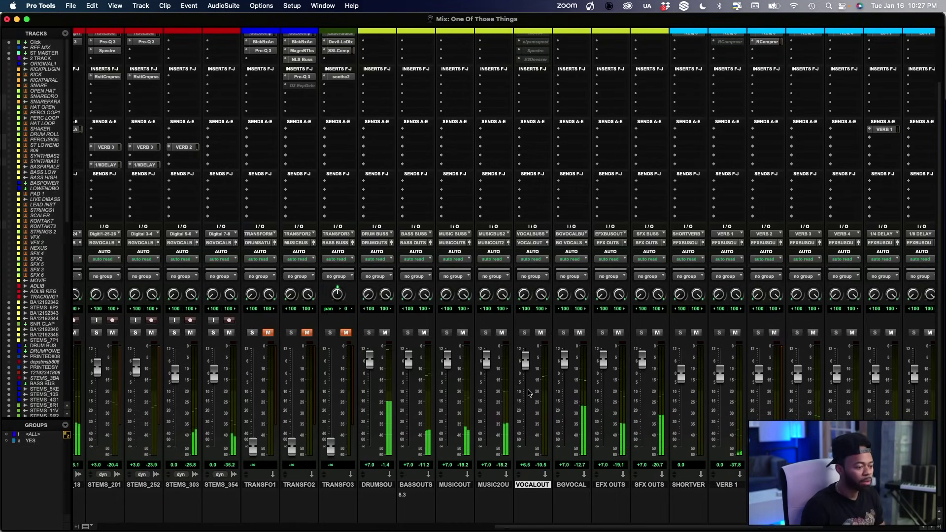
# Follow playback to the end of the song in the Edit window and return the timeline view to the start
pyautogui.press('super+equal')
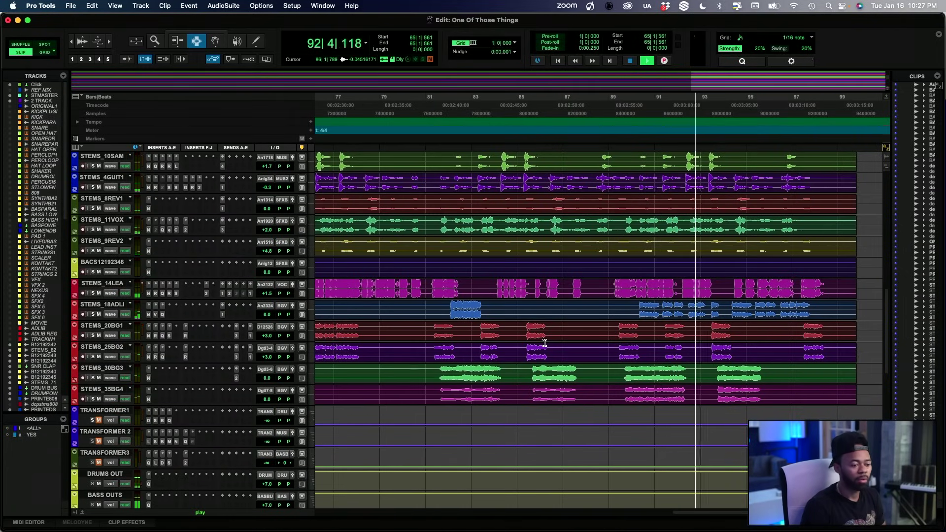
pyautogui.hscroll(5, 605, 300)
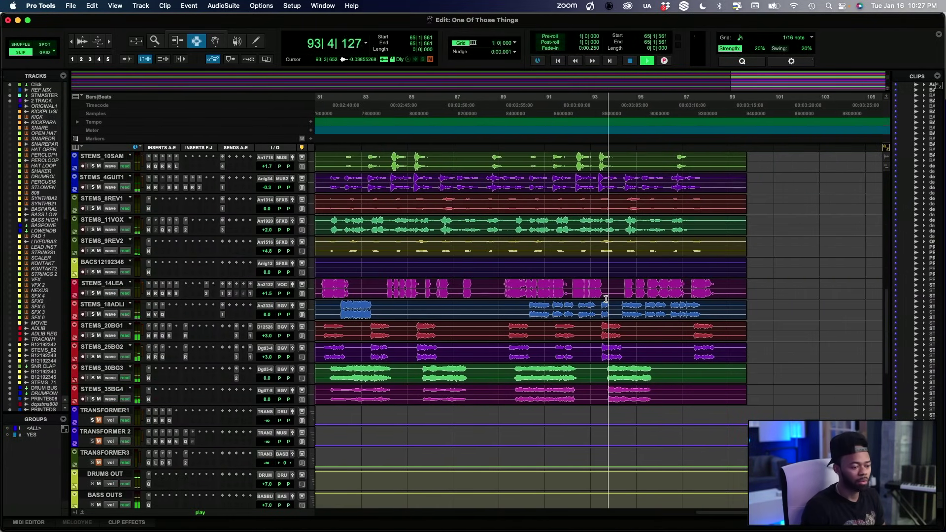
pyautogui.hscroll(3, 606, 299)
pyautogui.hscroll(-8, 605, 299)
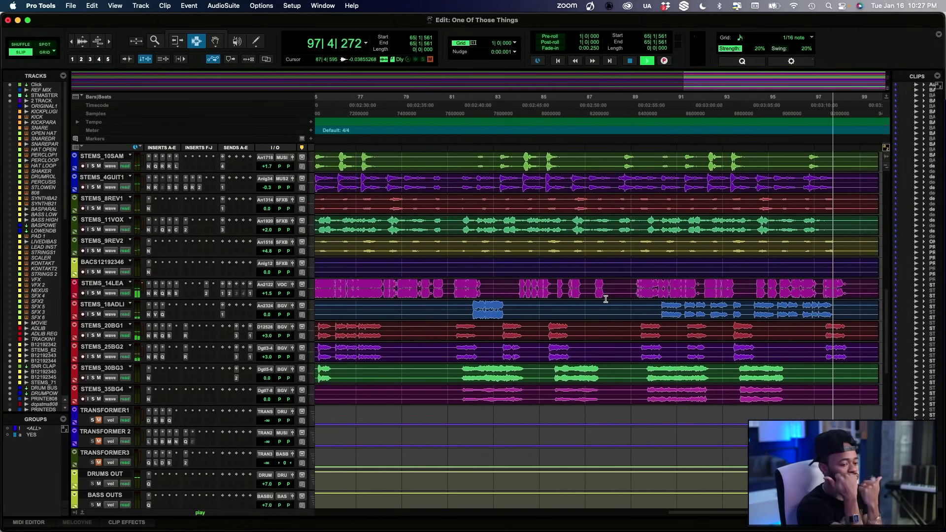
pyautogui.press('Home')
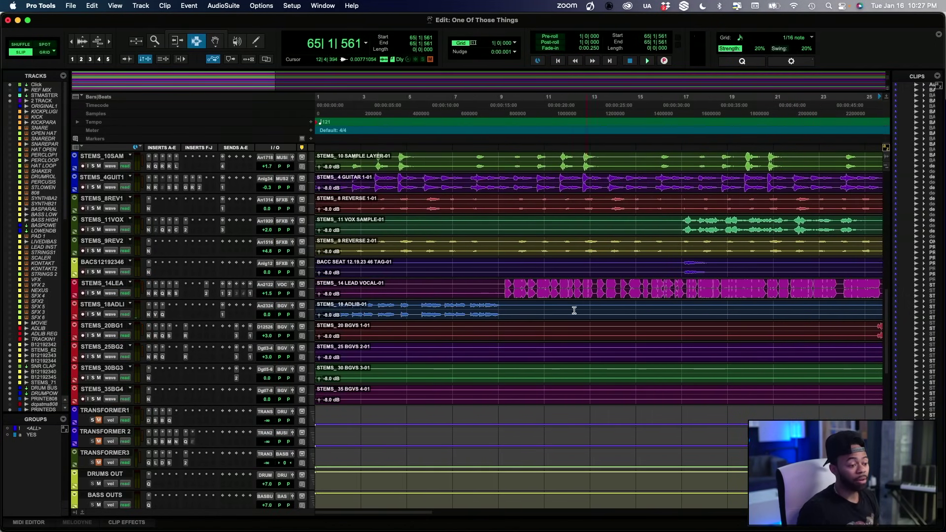
# Solo and unmute the 2 TRACK reference and play it from bar 17, returning to the Mix window
pyautogui.press('super+equal')
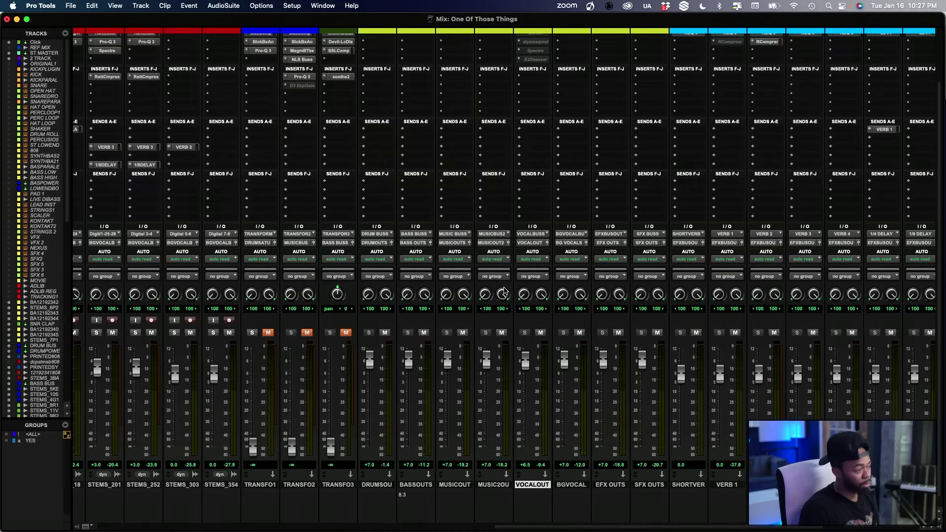
pyautogui.click(161, 332)
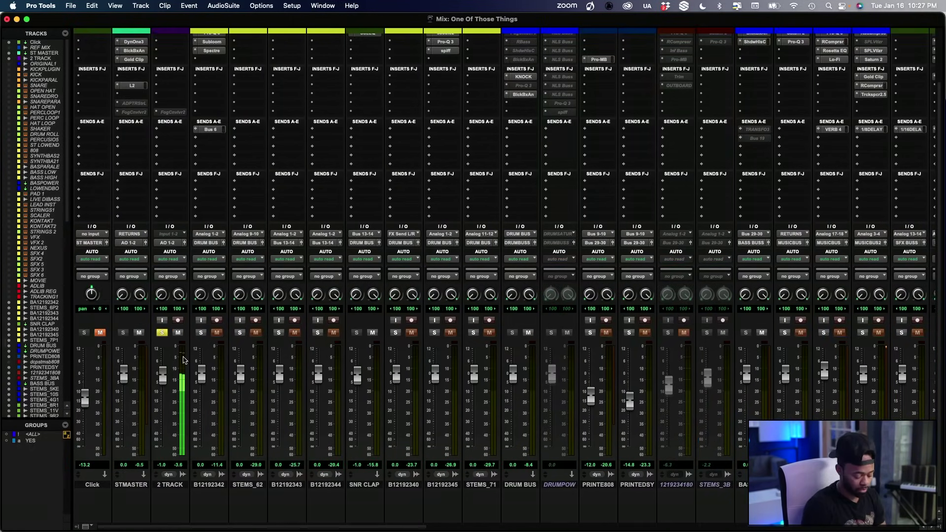
pyautogui.press('super+equal')
pyautogui.click(682, 240)
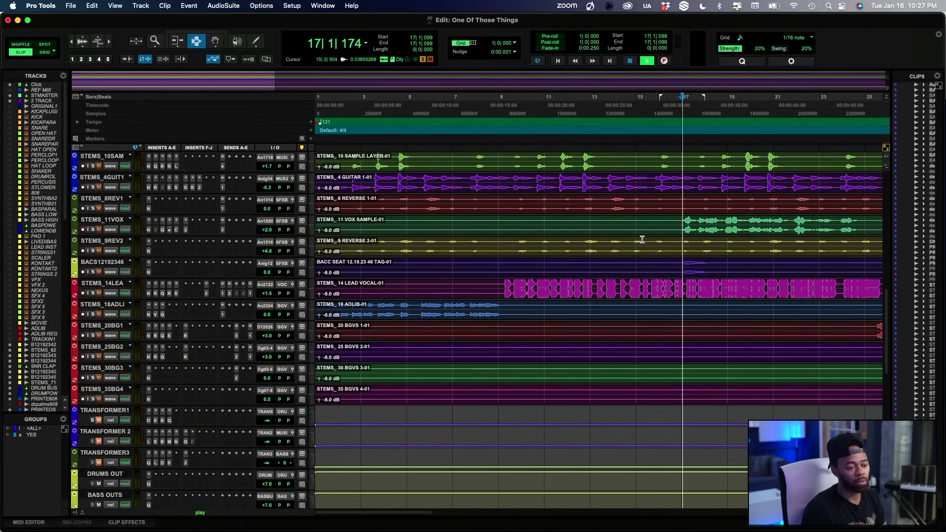
pyautogui.press('super+equal')
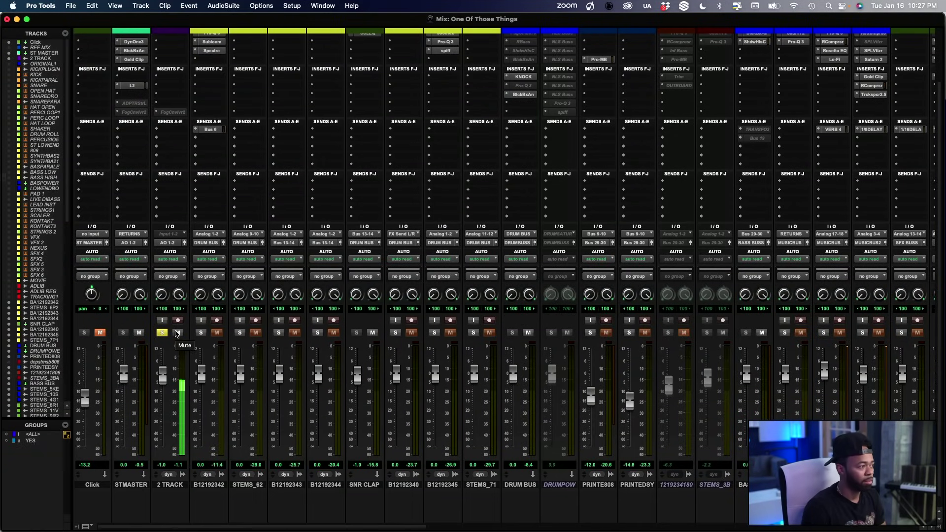
# Compare the full mix with the 2 TRACK reference by toggling its solo and mute, leaving it unsoloed and muted
pyautogui.click(168, 333)
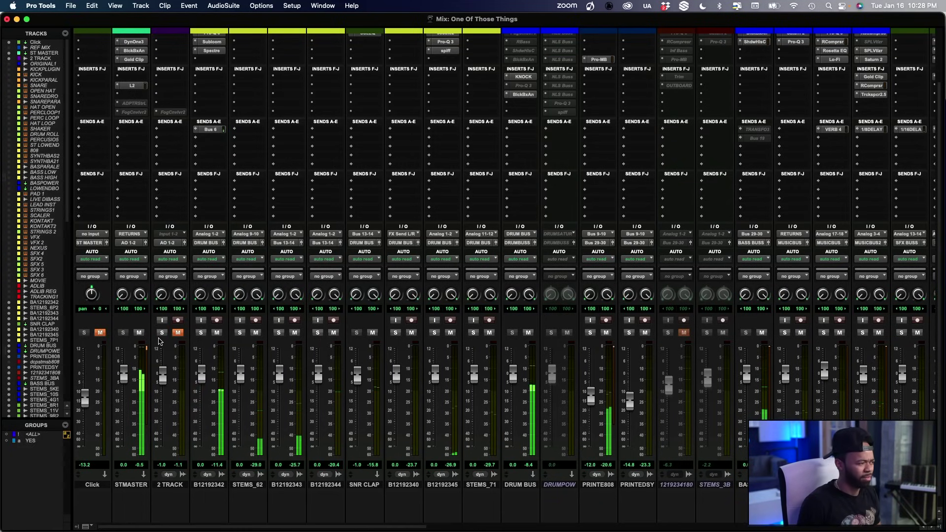
pyautogui.click(162, 333)
pyautogui.click(177, 333)
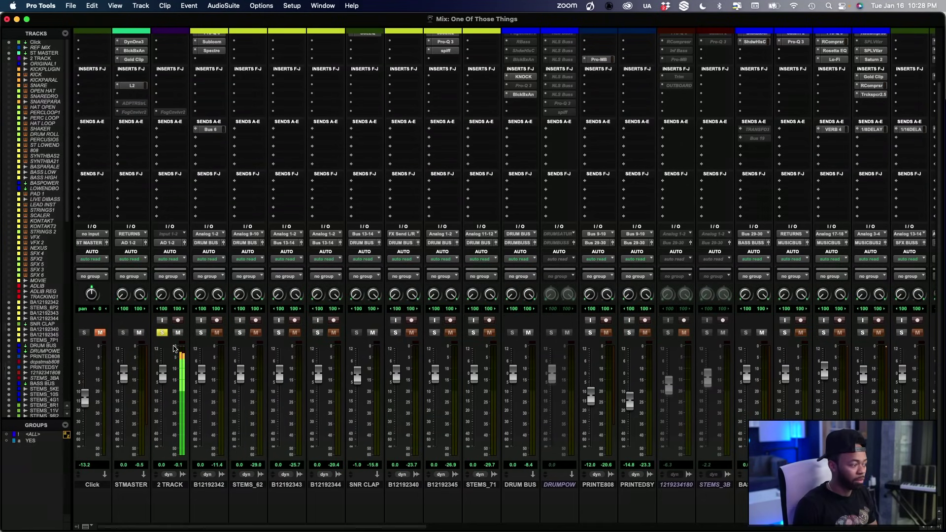
pyautogui.click(179, 332)
pyautogui.click(161, 333)
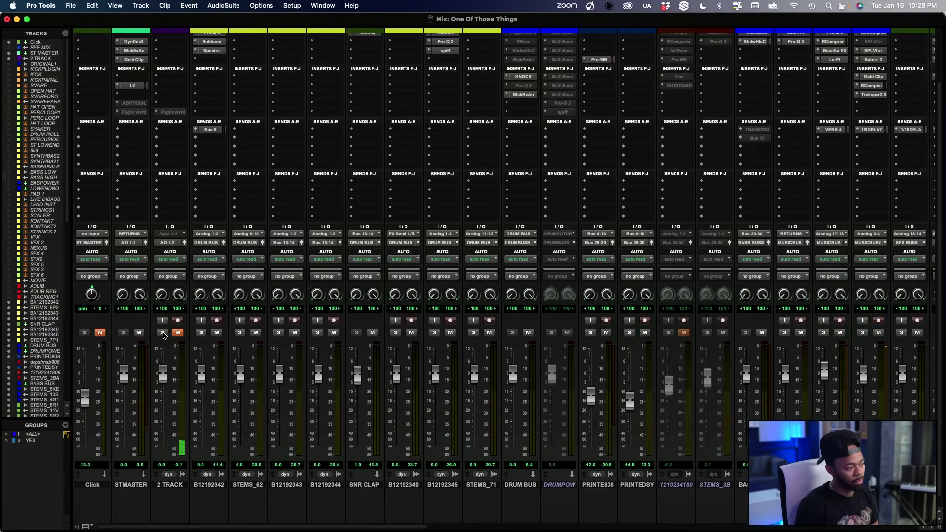